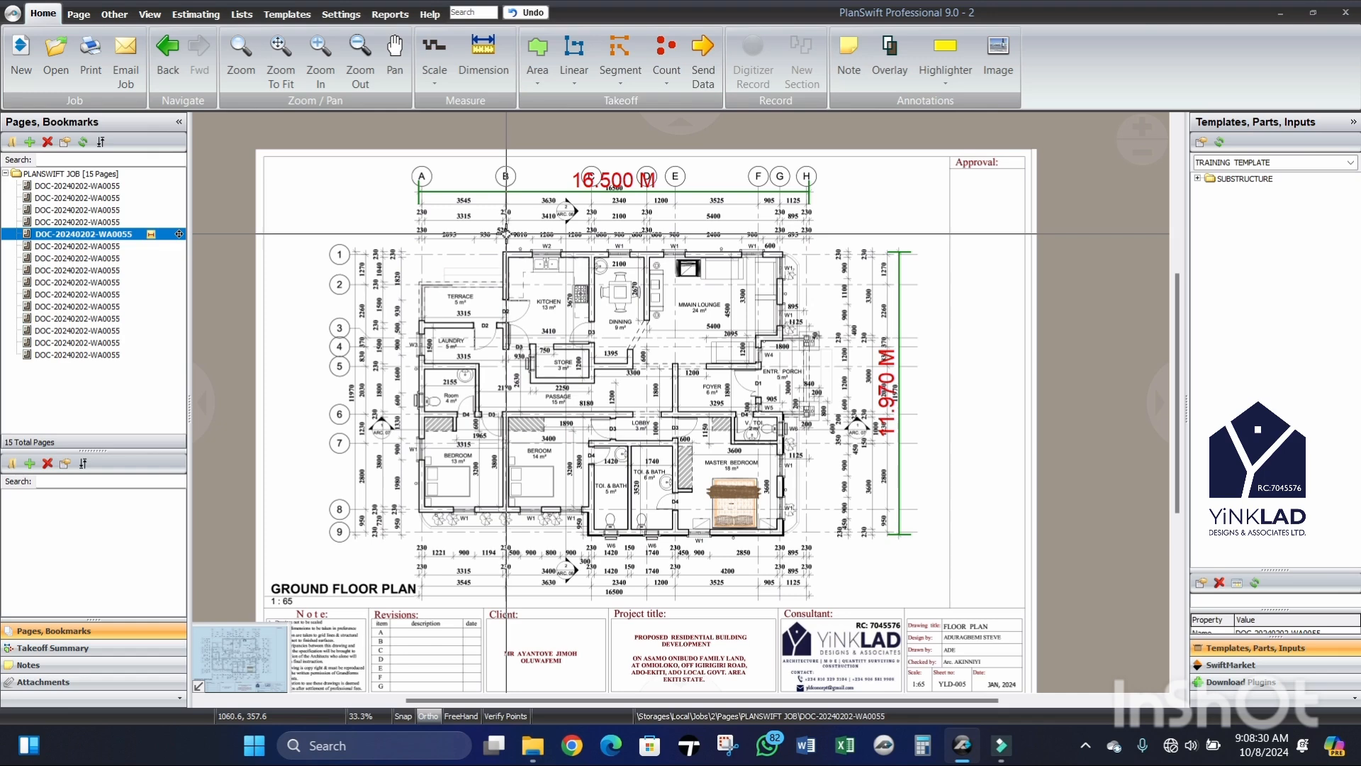
# Step: Open the TRAINING TEMPLATE and look through the takeoff items in the SUBSTRUCTURE folder's CHECKLIST
pyautogui.click(276, 15)
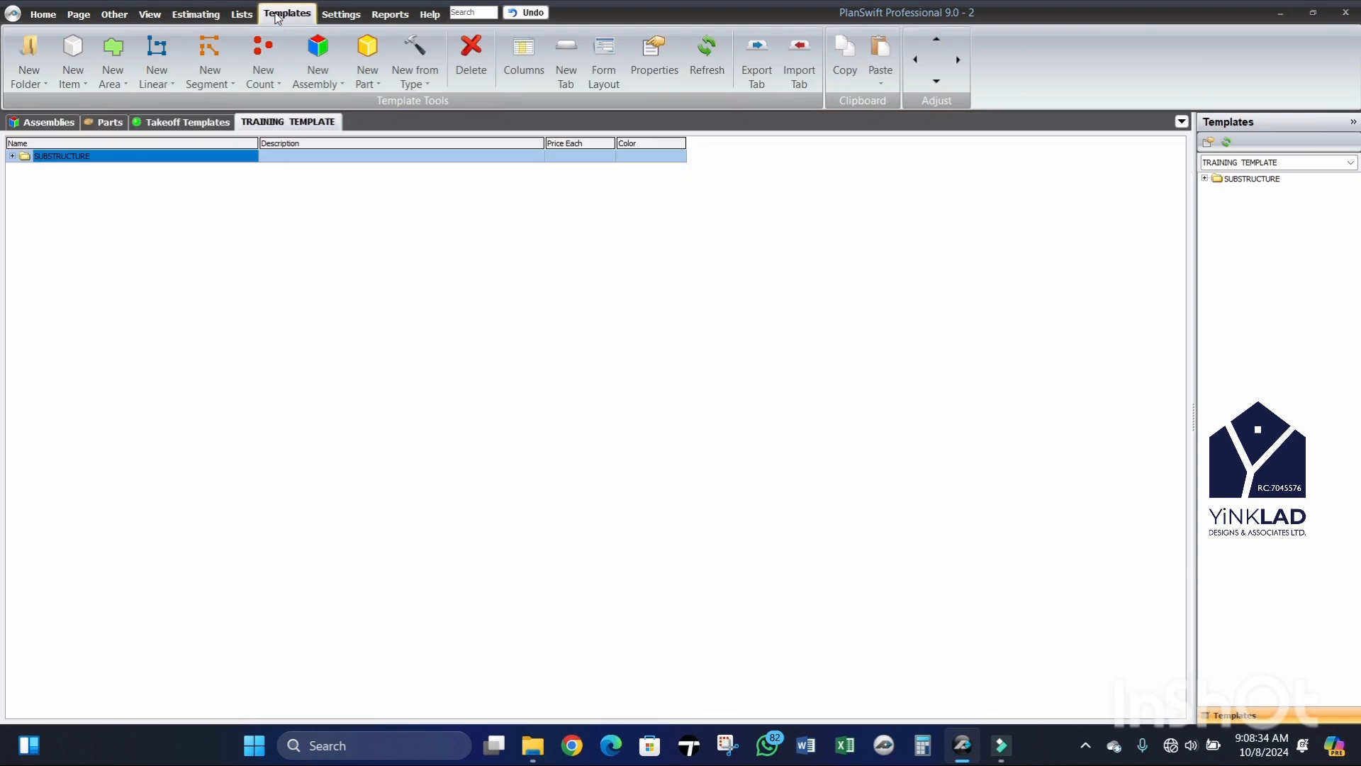
pyautogui.click(12, 155)
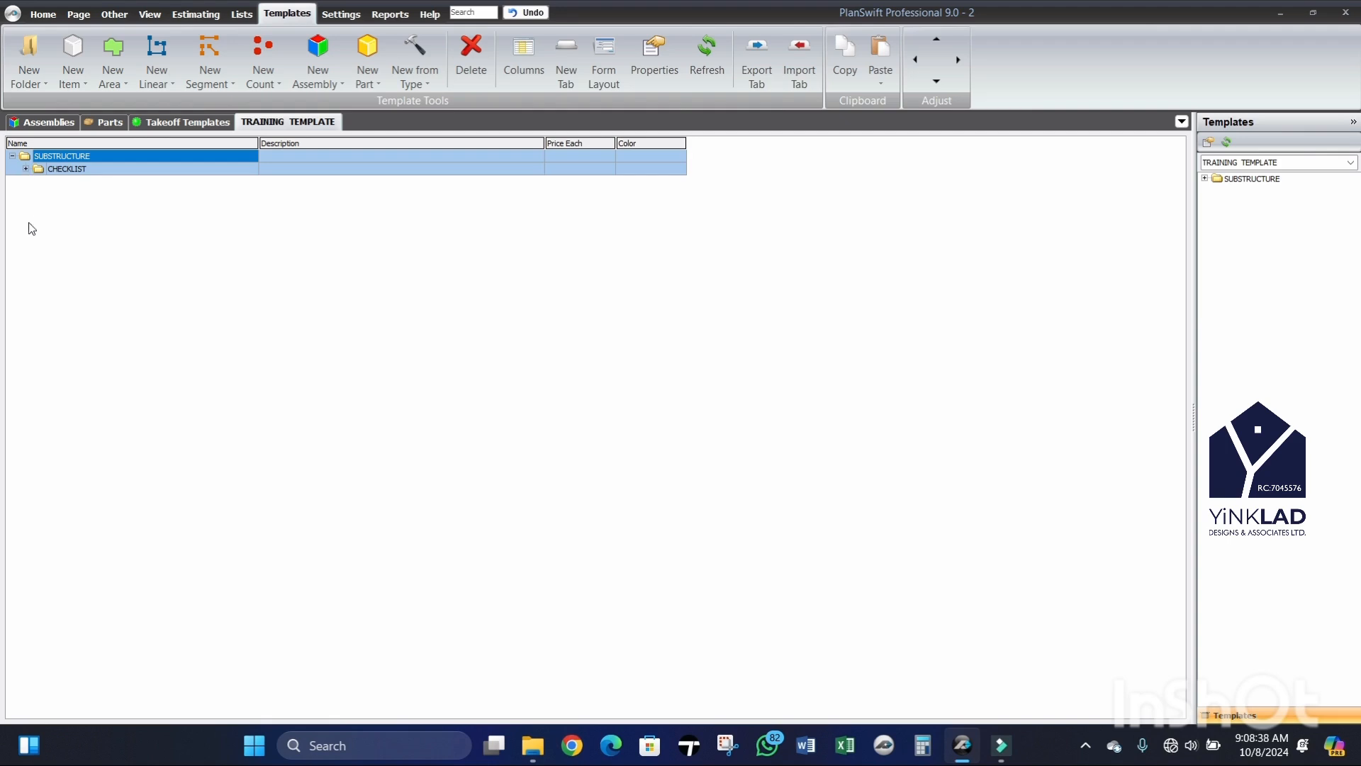
pyautogui.click(26, 169)
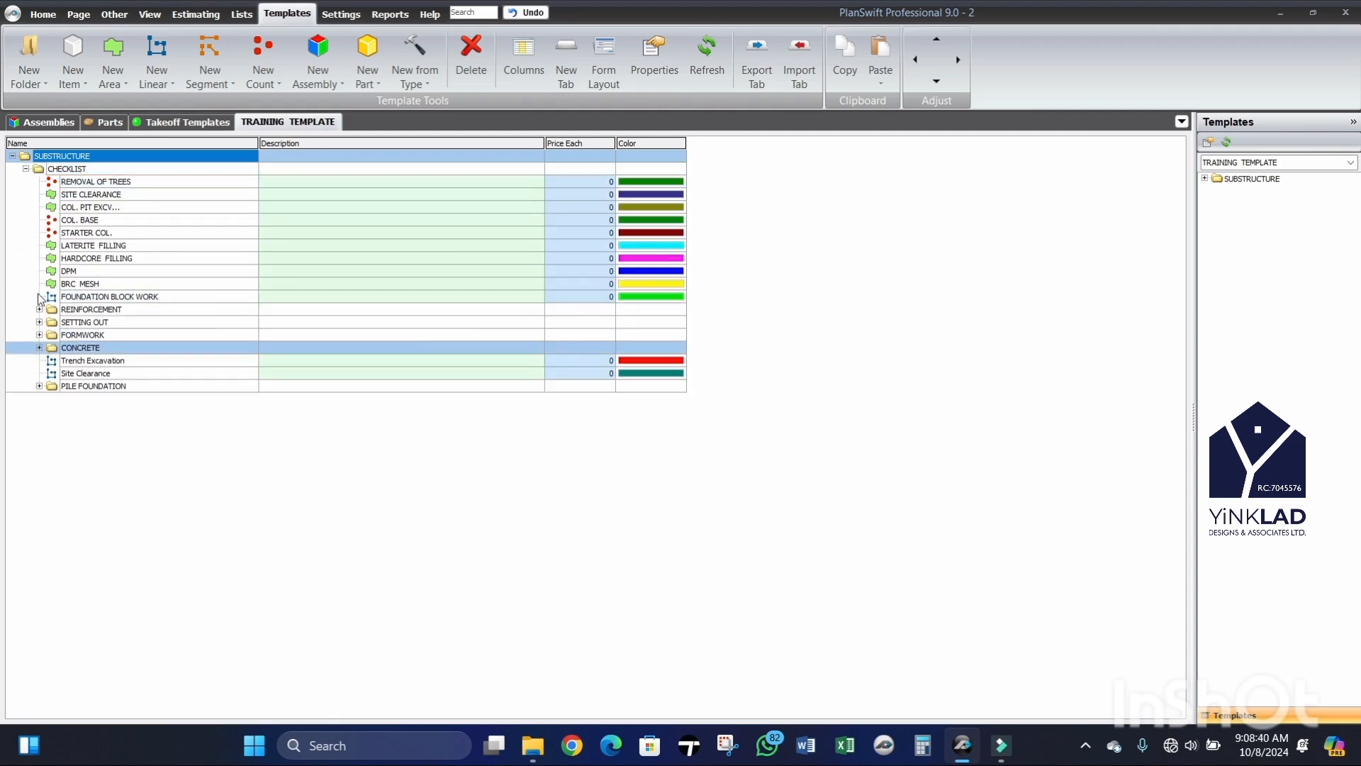
pyautogui.click(12, 155)
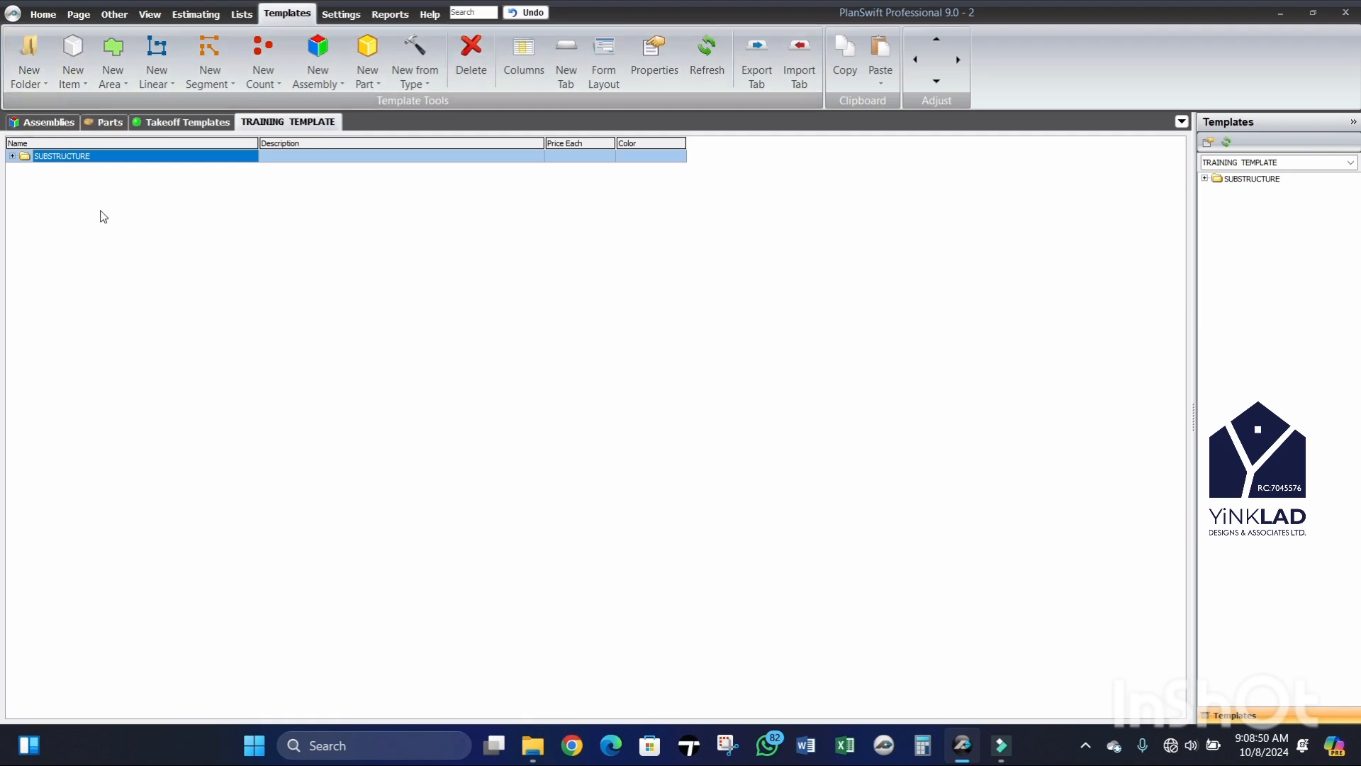
# Step: Add a top-level template folder named SUPERSTRUCTURE and collapse the SUBSTRUCTURE folder
pyautogui.click(29, 50)
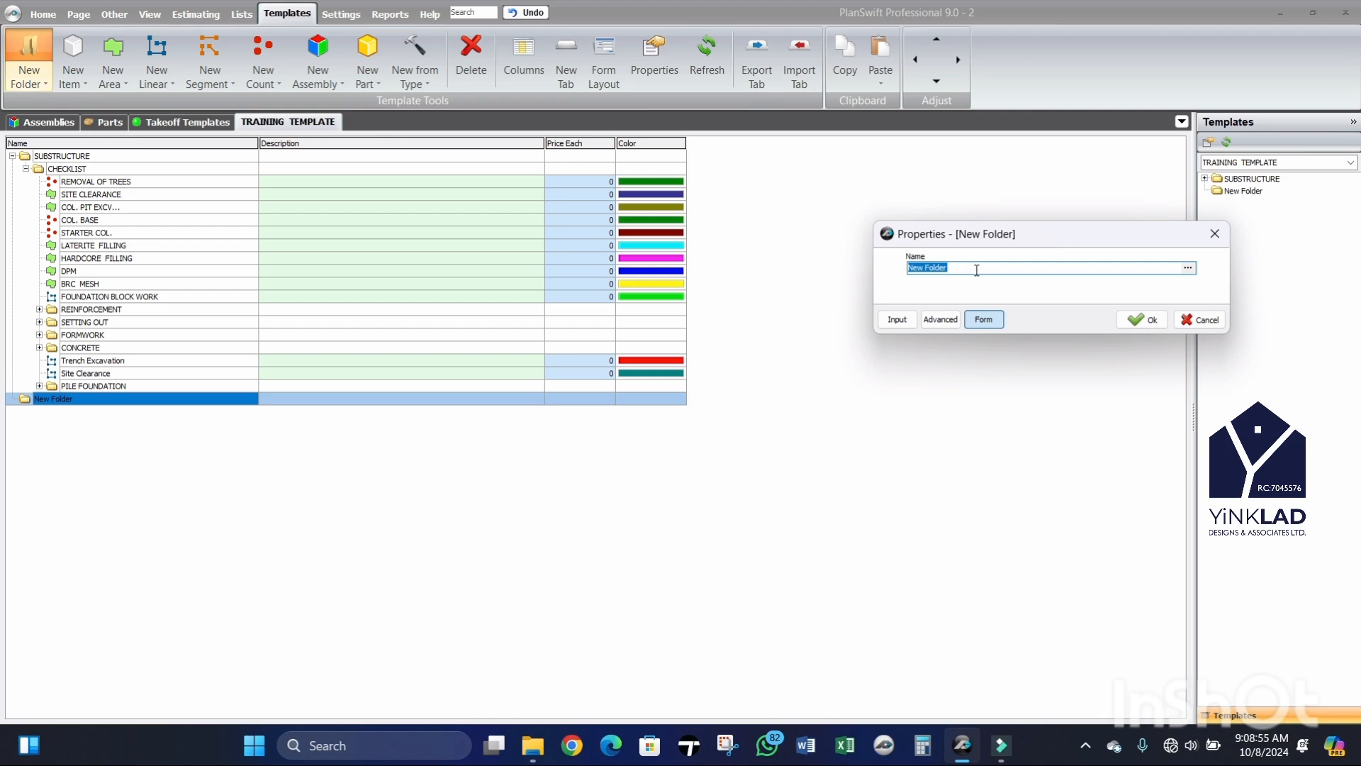
pyautogui.write('SUPERSTRUCTURE')
pyautogui.click(1141, 320)
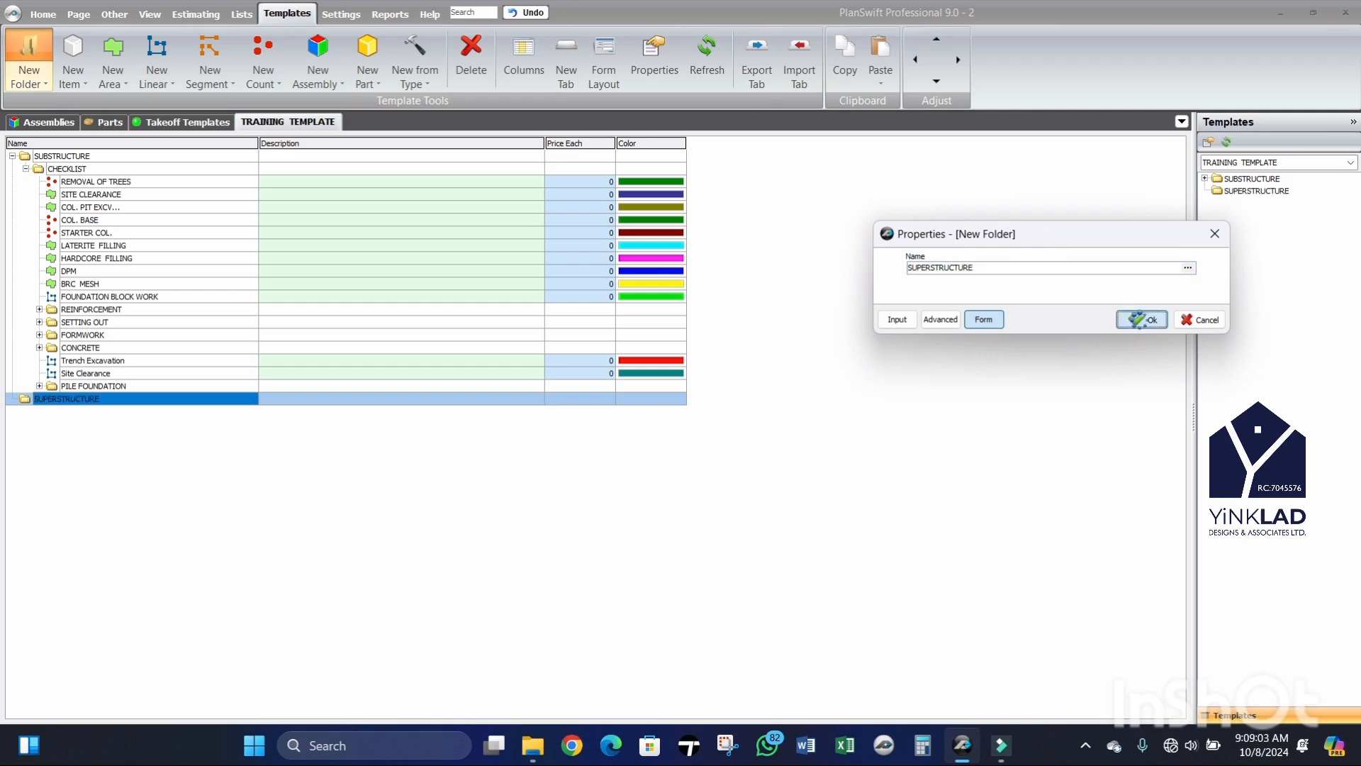
pyautogui.click(13, 156)
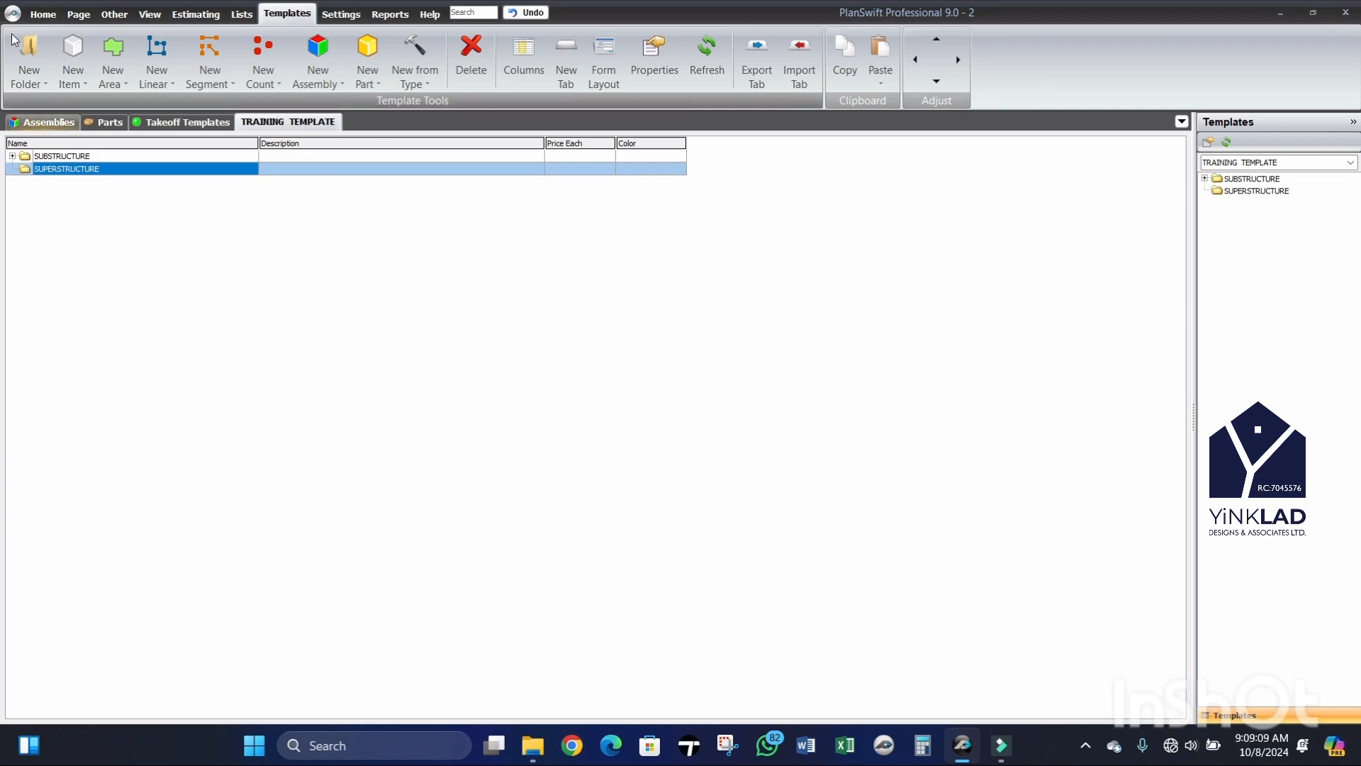
# Step: Create a folder named CHECKLIST and nest it inside the SUPERSTRUCTURE folder
pyautogui.click(29, 57)
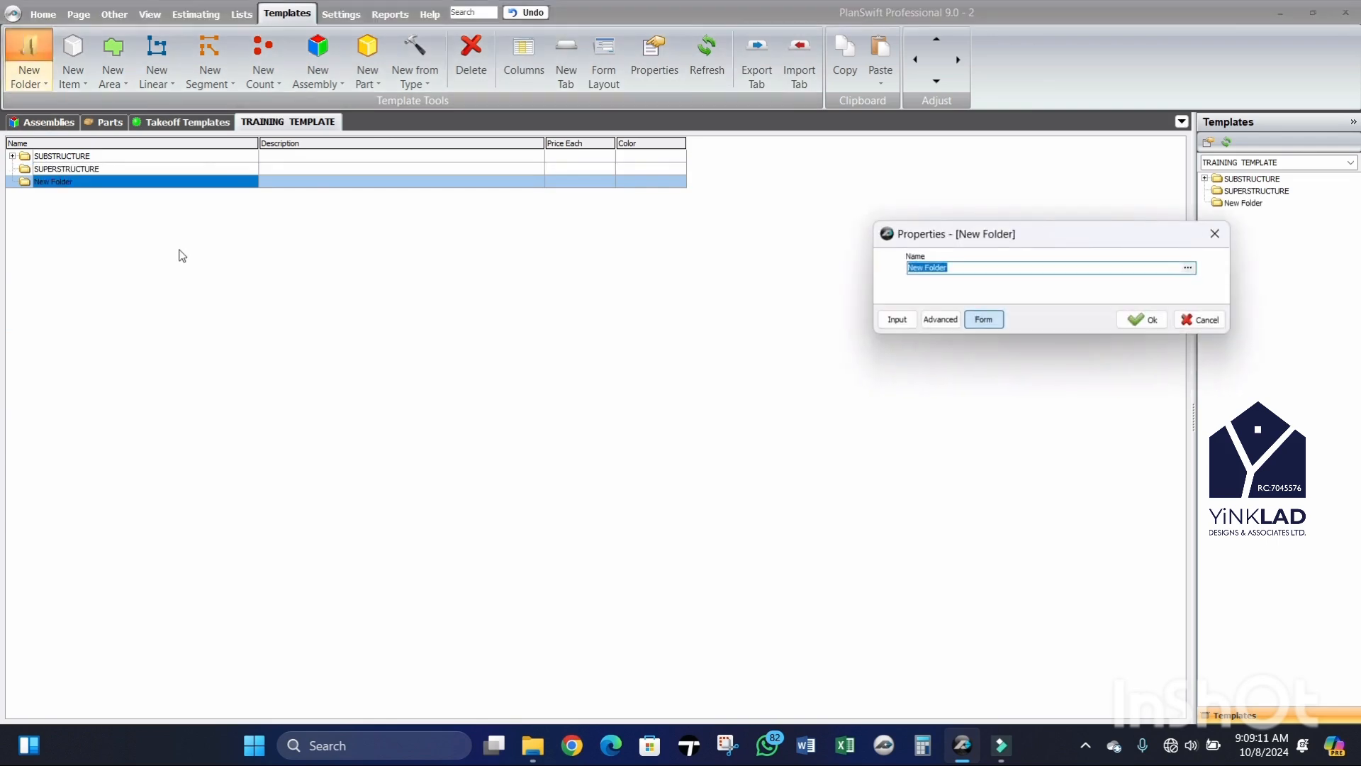
pyautogui.write('CHECKLIST')
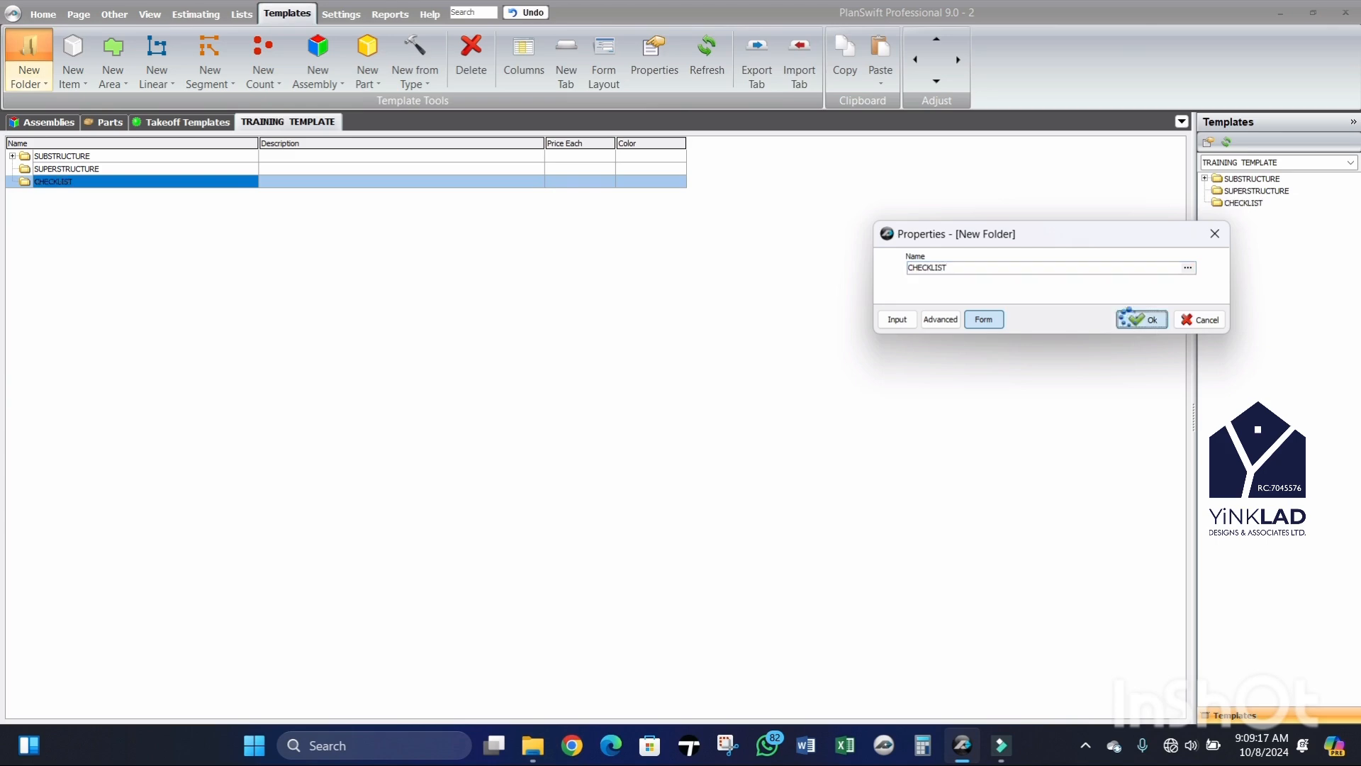
pyautogui.click(1143, 320)
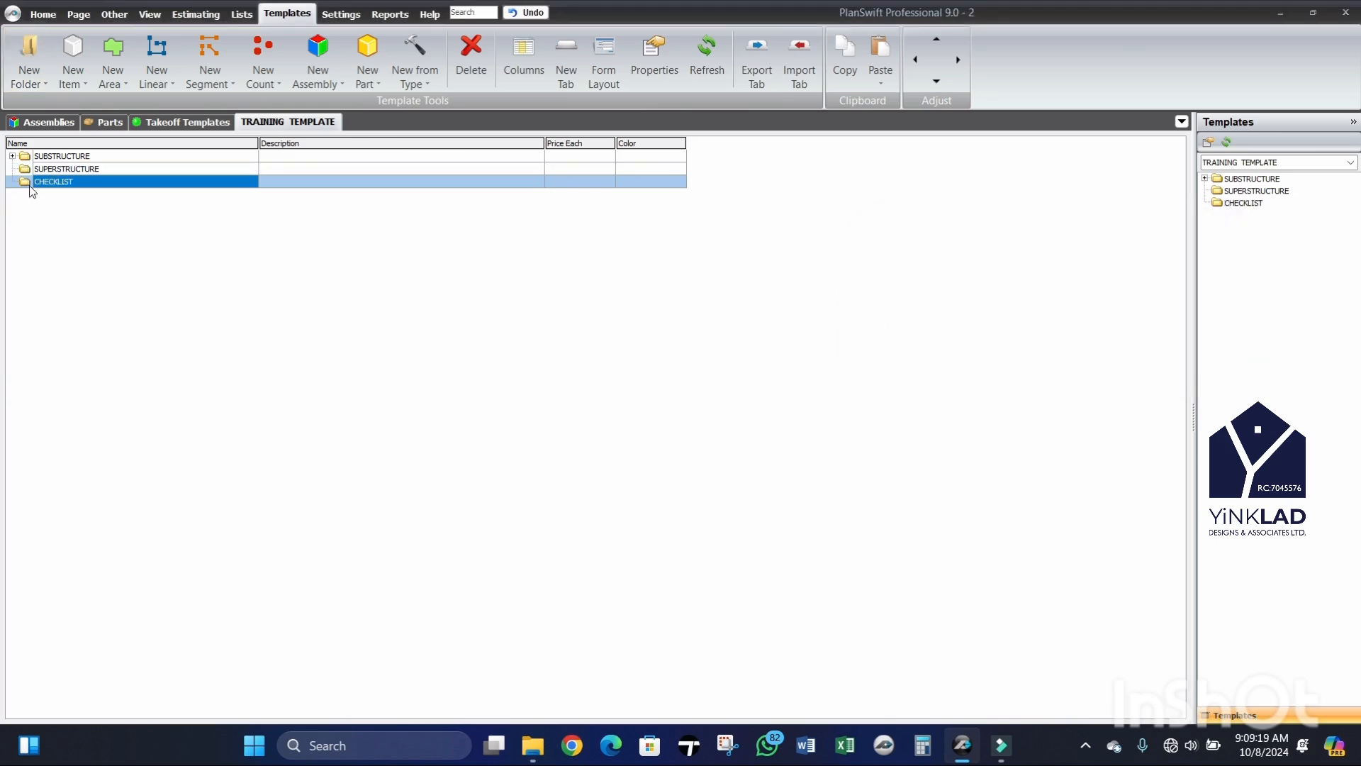
pyautogui.moveTo(64, 181)
pyautogui.mouseDown()
pyautogui.moveTo(95, 173)
pyautogui.moveTo(83, 180)
pyautogui.mouseUp()
pyautogui.click(958, 61)
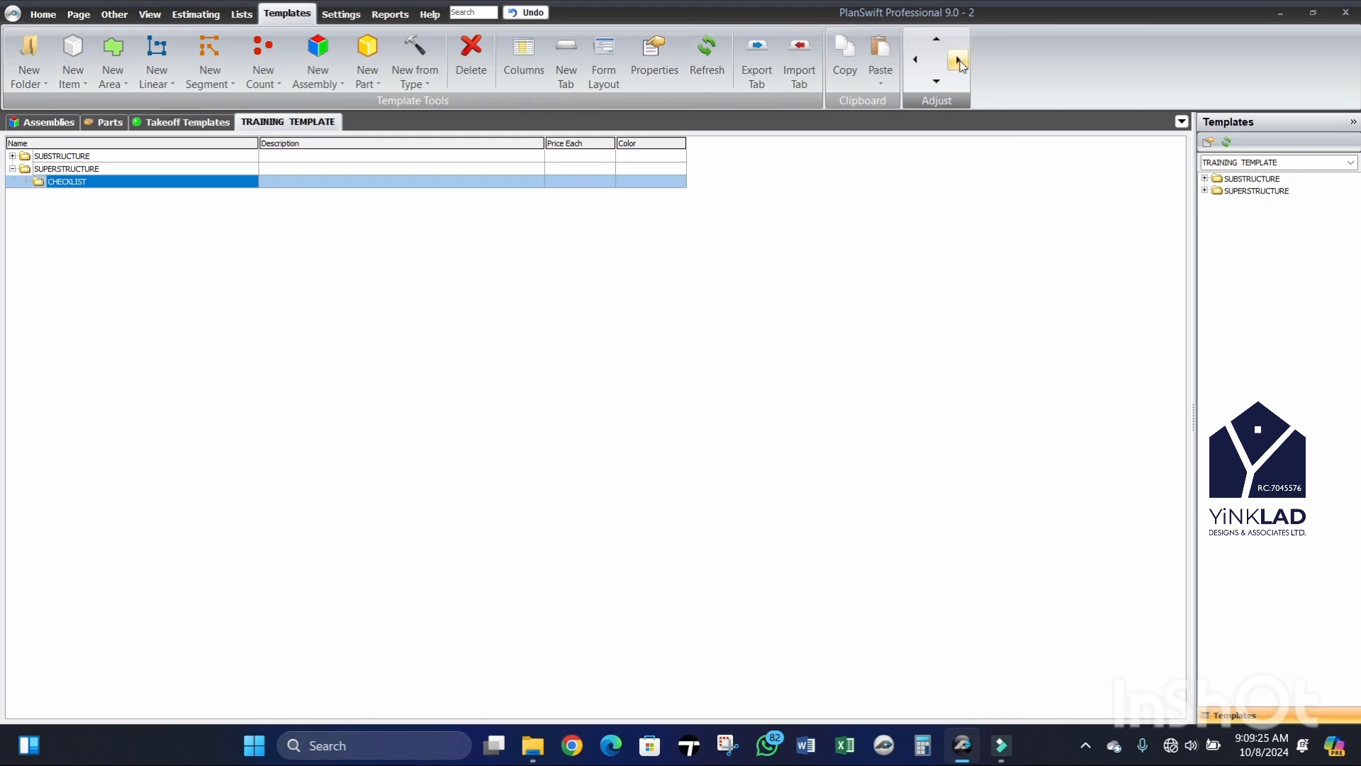
pyautogui.click(18, 170)
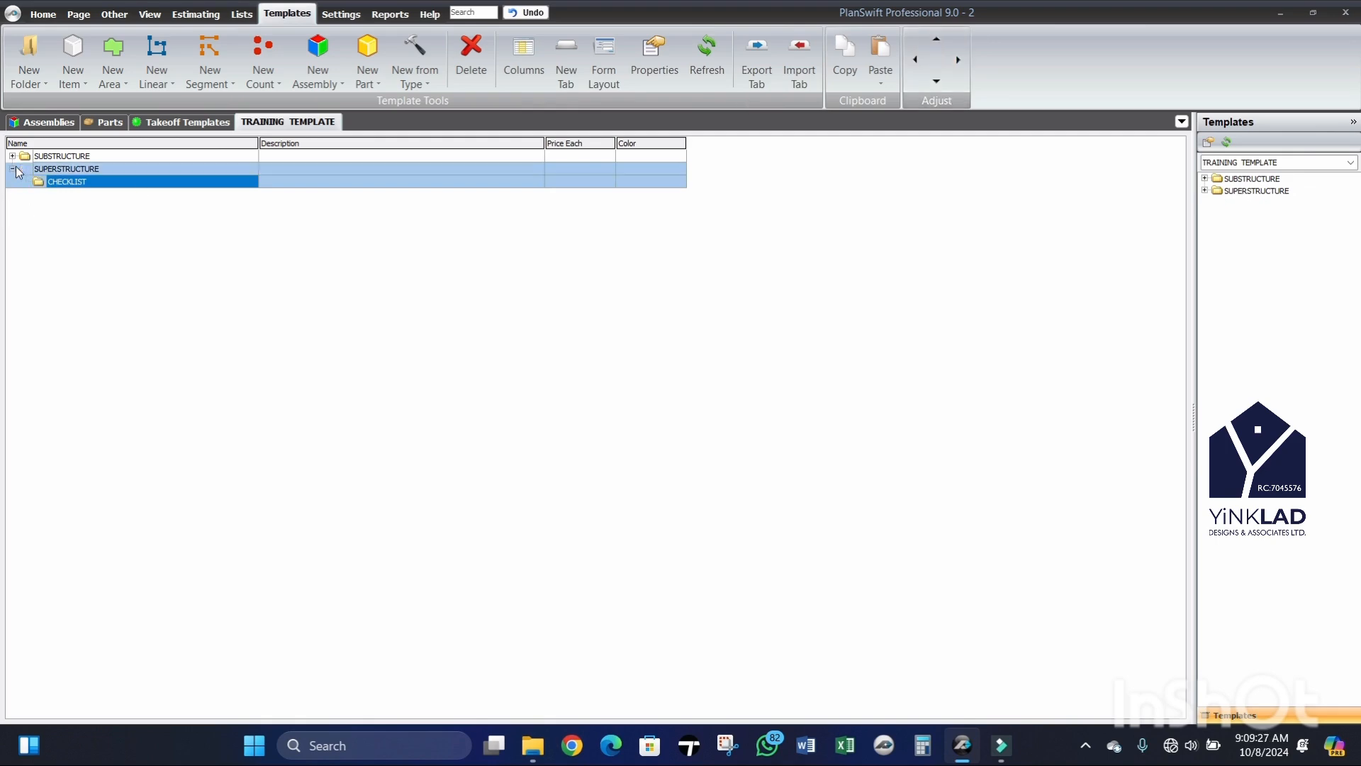
pyautogui.click(13, 169)
pyautogui.click(12, 169)
# Step: Create a new linear takeoff item named BLOCK WORK and open its advanced properties
pyautogui.click(106, 183)
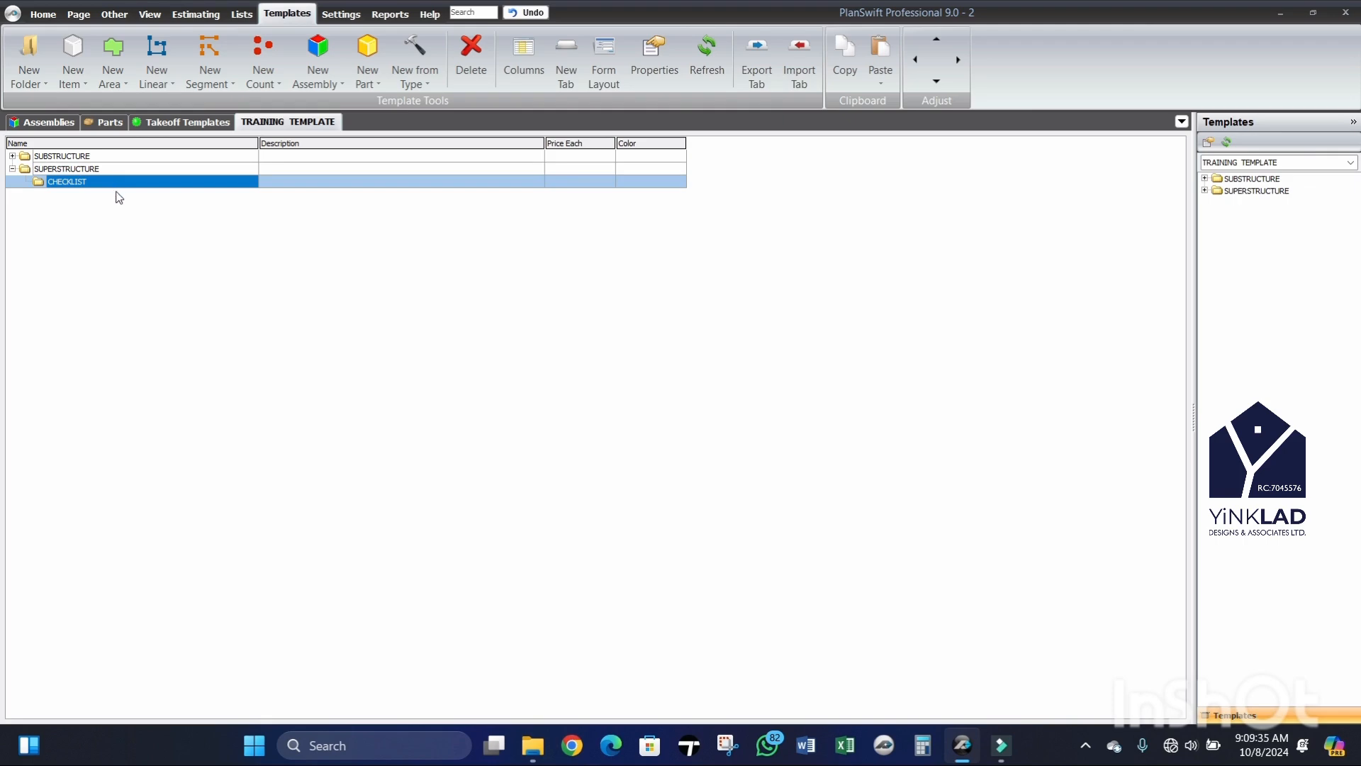
pyautogui.click(162, 49)
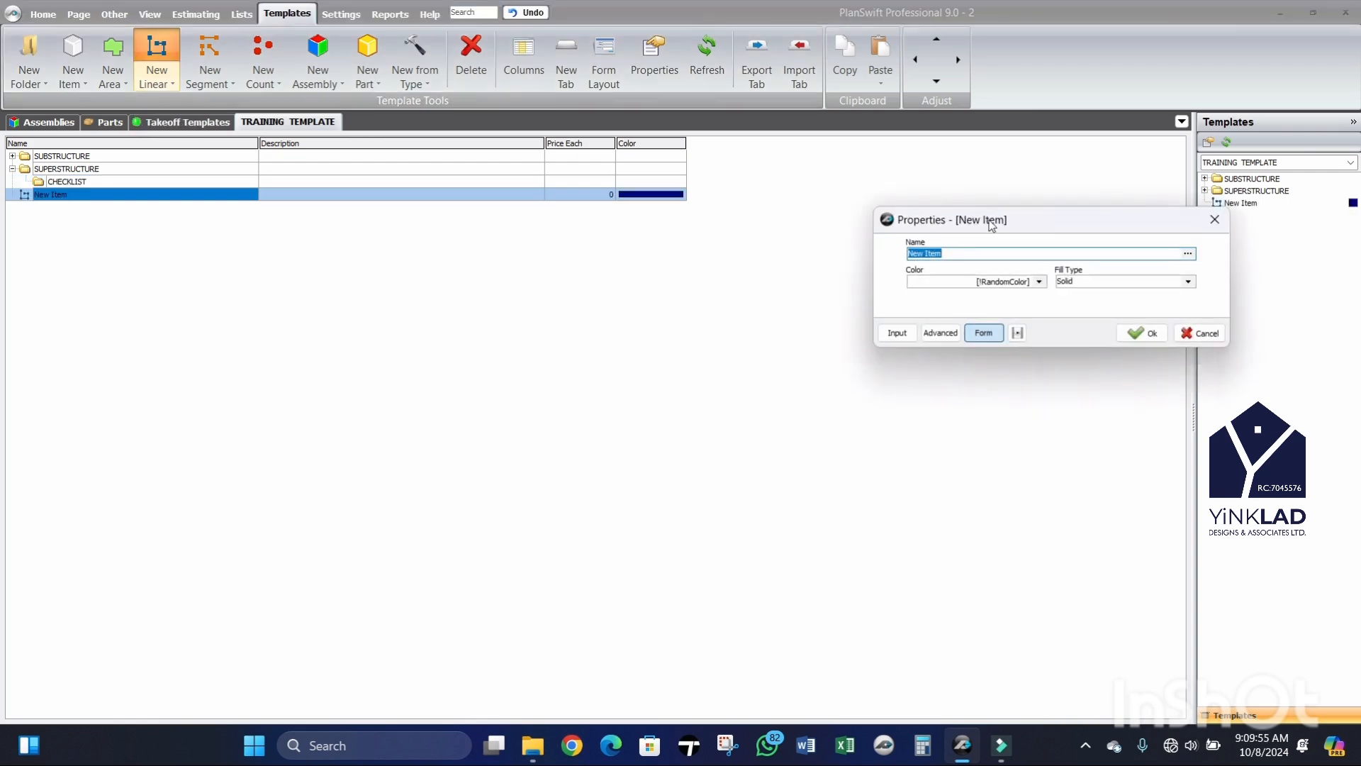
pyautogui.moveTo(991, 225); pyautogui.dragTo(480, 262)
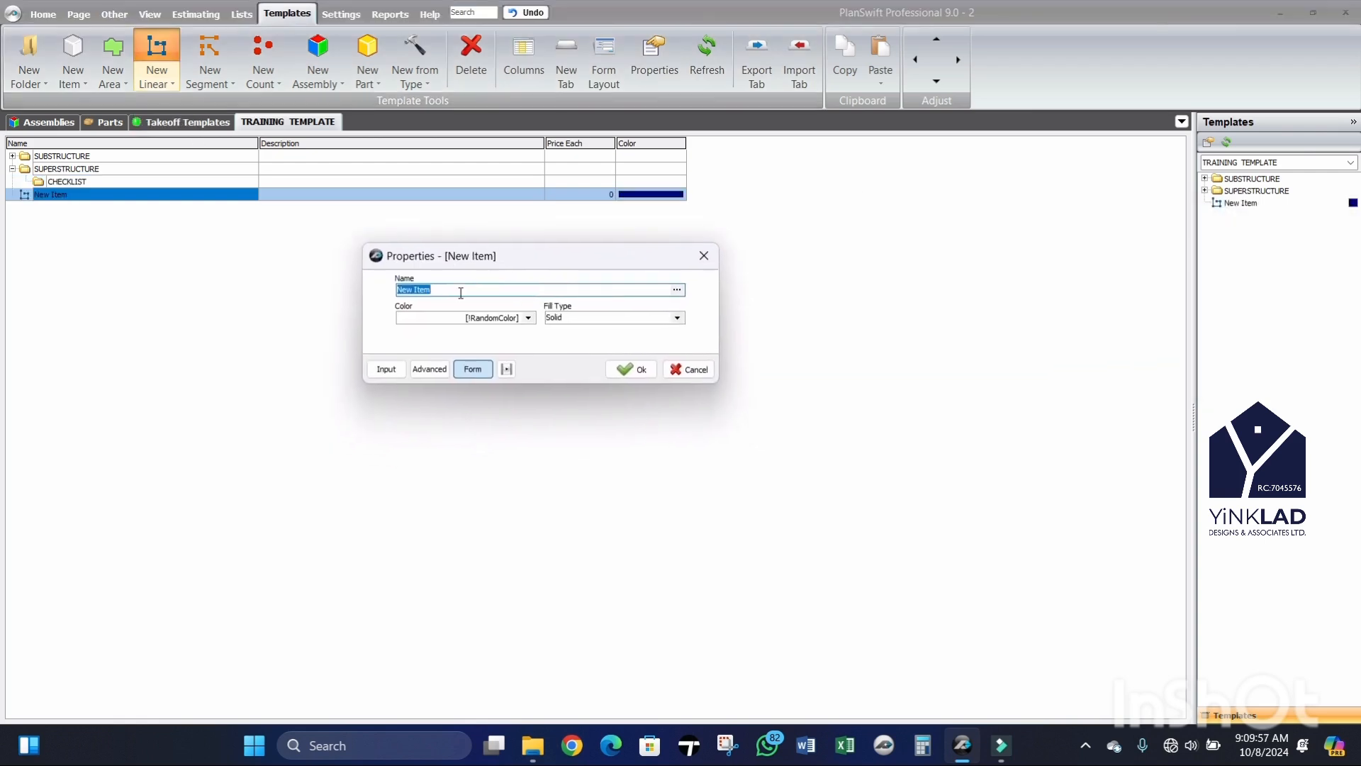
pyautogui.write('BLOCK WORK')
pyautogui.click(436, 369)
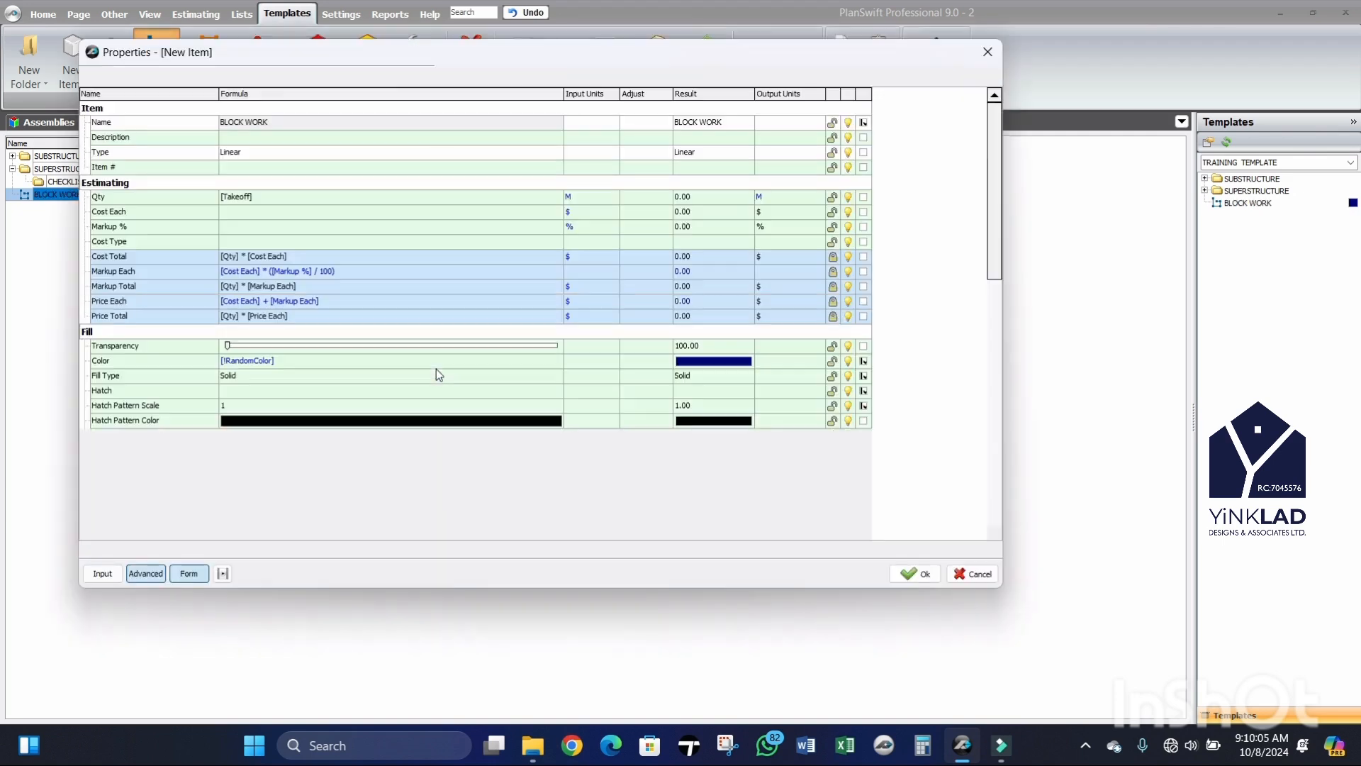
# Step: Review the BLOCK WORK item's advanced properties and its form layout
pyautogui.scroll(-1, 287, 329)
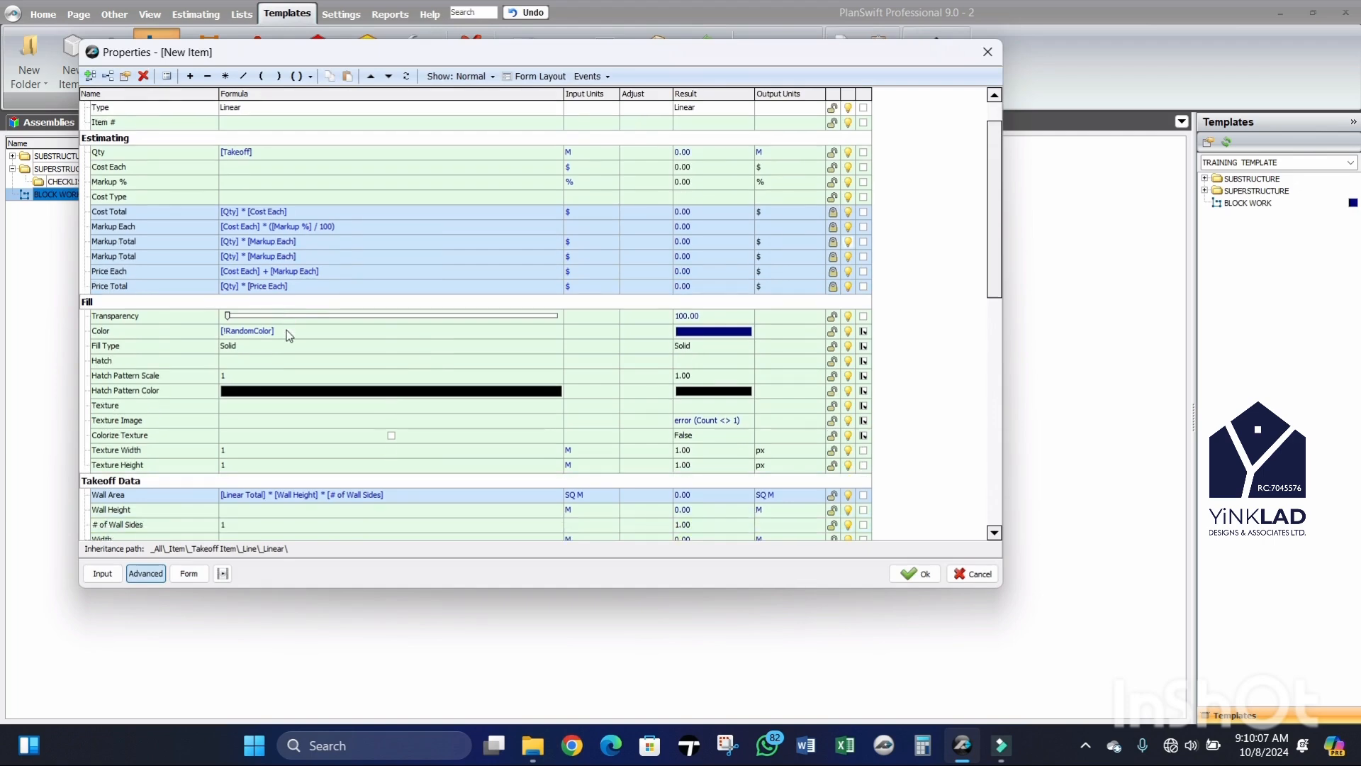
pyautogui.scroll(-2, 258, 317)
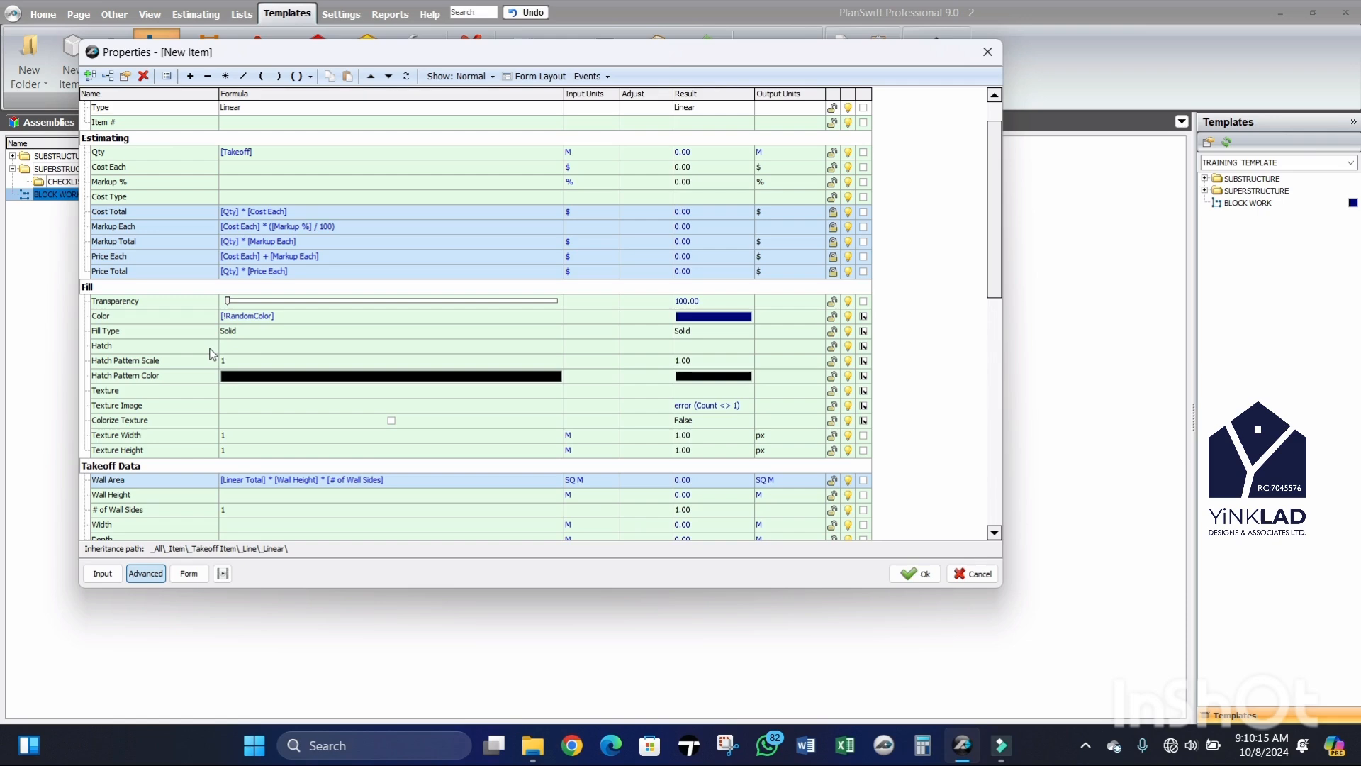
pyautogui.scroll(-1, 178, 345)
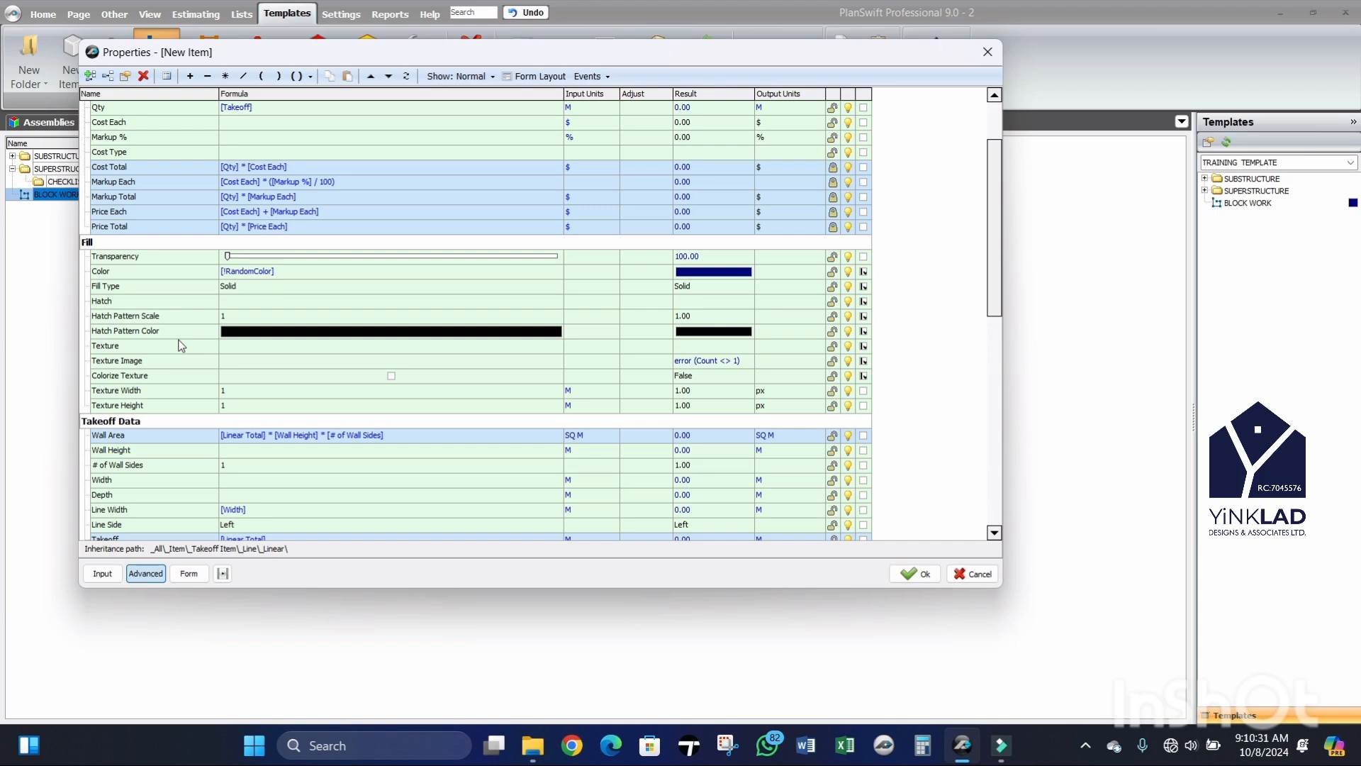
pyautogui.click(538, 75)
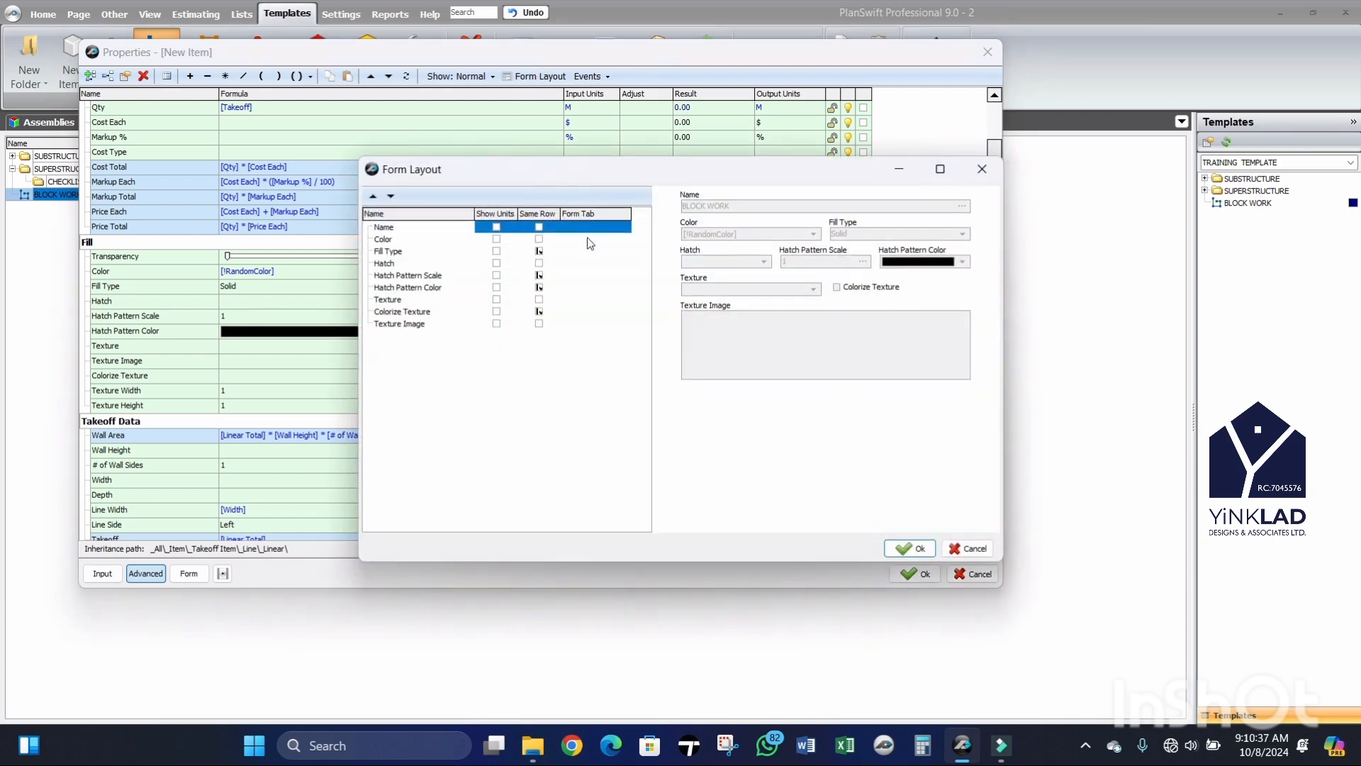
pyautogui.click(987, 167)
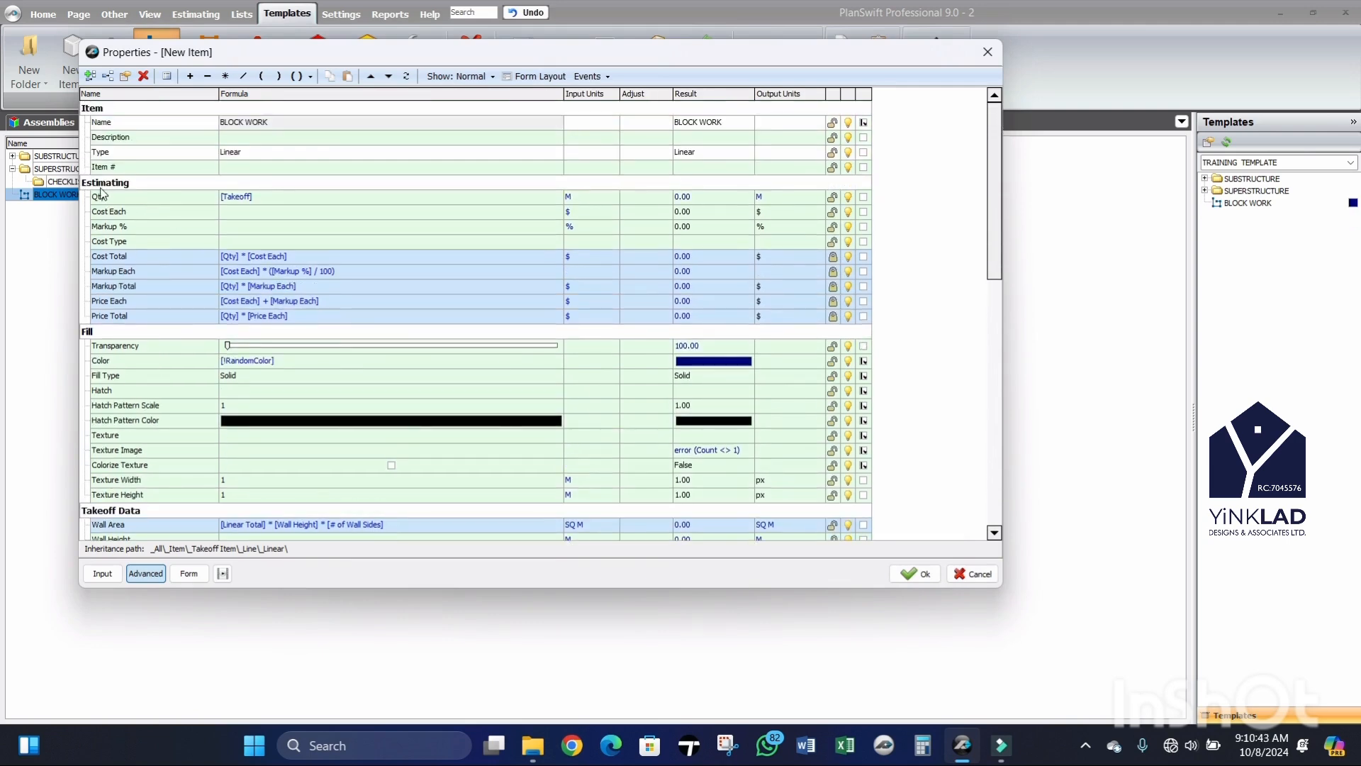
# Step: Turn off the input flags of the Fill properties from Fill Type through Colorize Texture, and collapse the Estimating and Fill groups
pyautogui.doubleClick(103, 184)
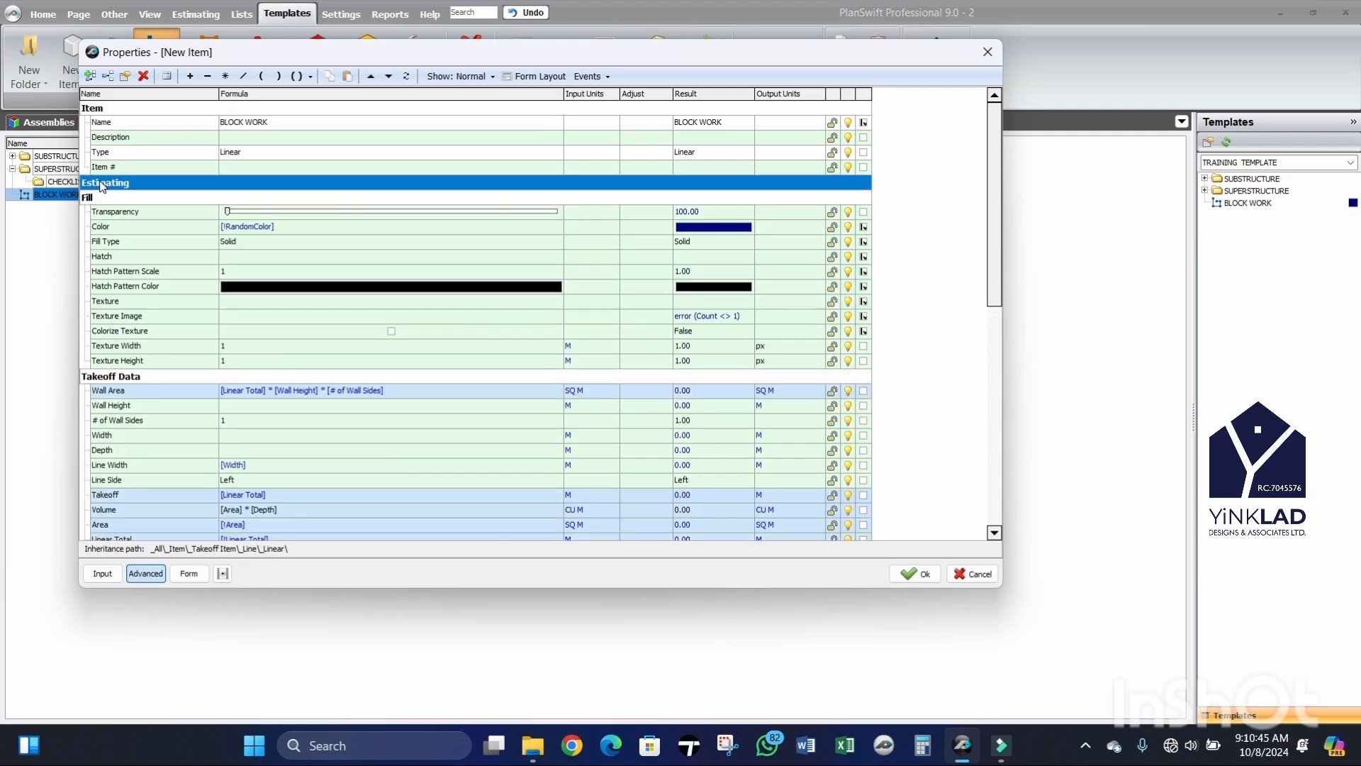
pyautogui.doubleClick(93, 198)
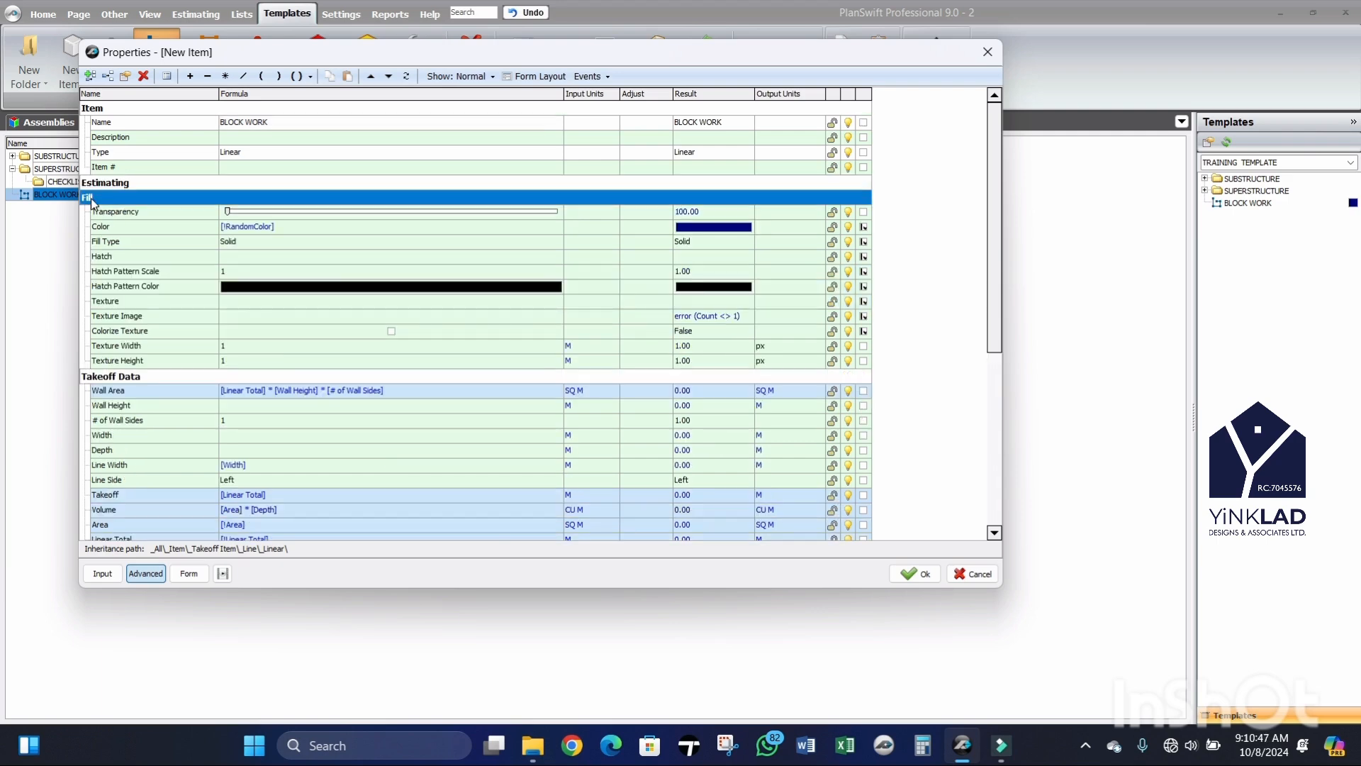
pyautogui.doubleClick(93, 199)
pyautogui.click(864, 241)
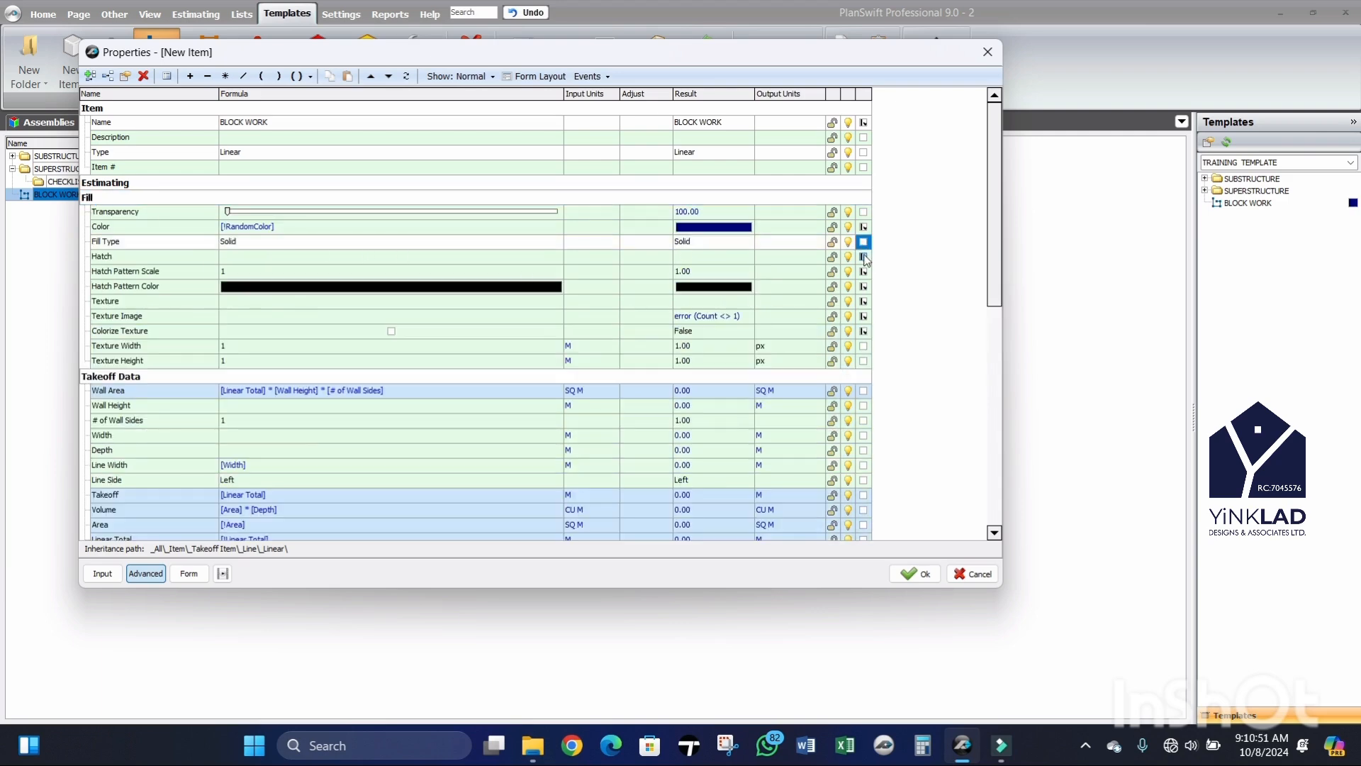
pyautogui.click(864, 256)
pyautogui.click(863, 271)
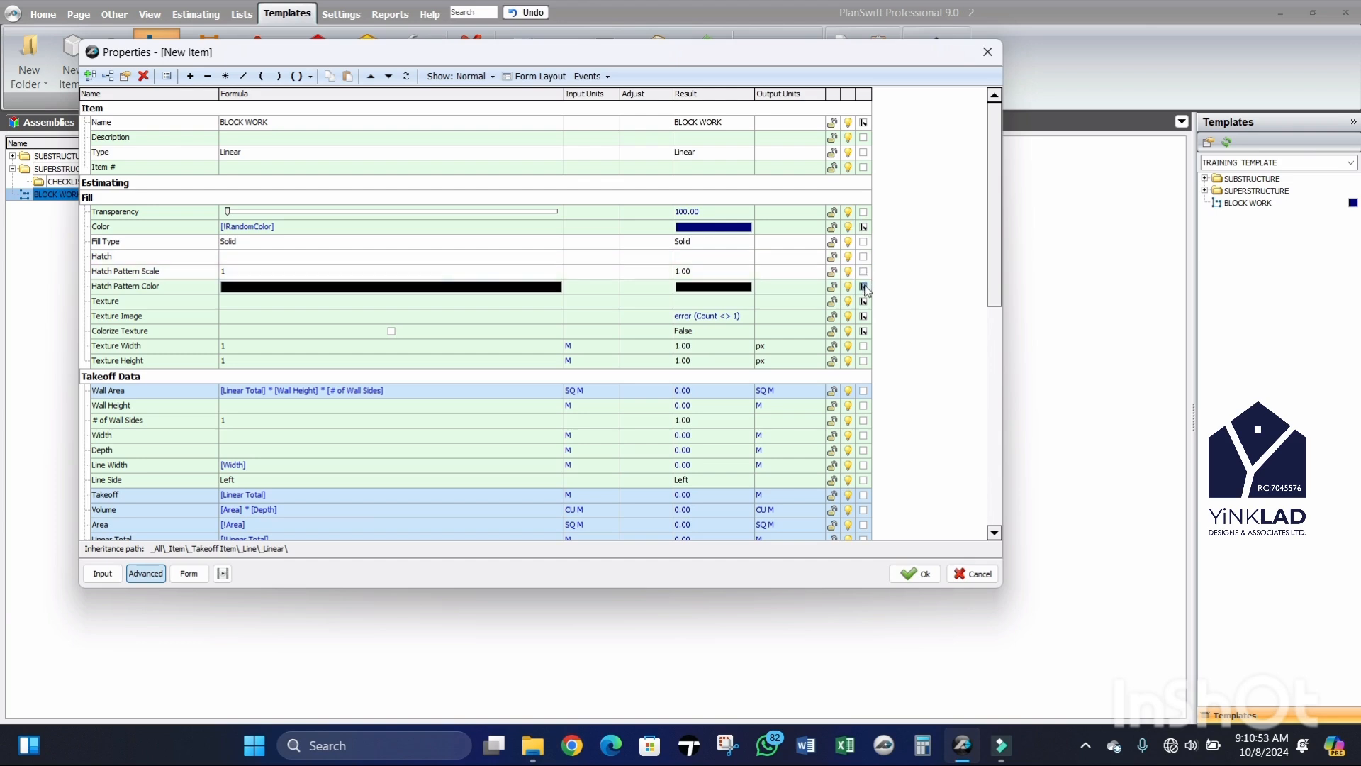
pyautogui.click(864, 286)
pyautogui.click(864, 300)
pyautogui.click(864, 316)
pyautogui.click(863, 331)
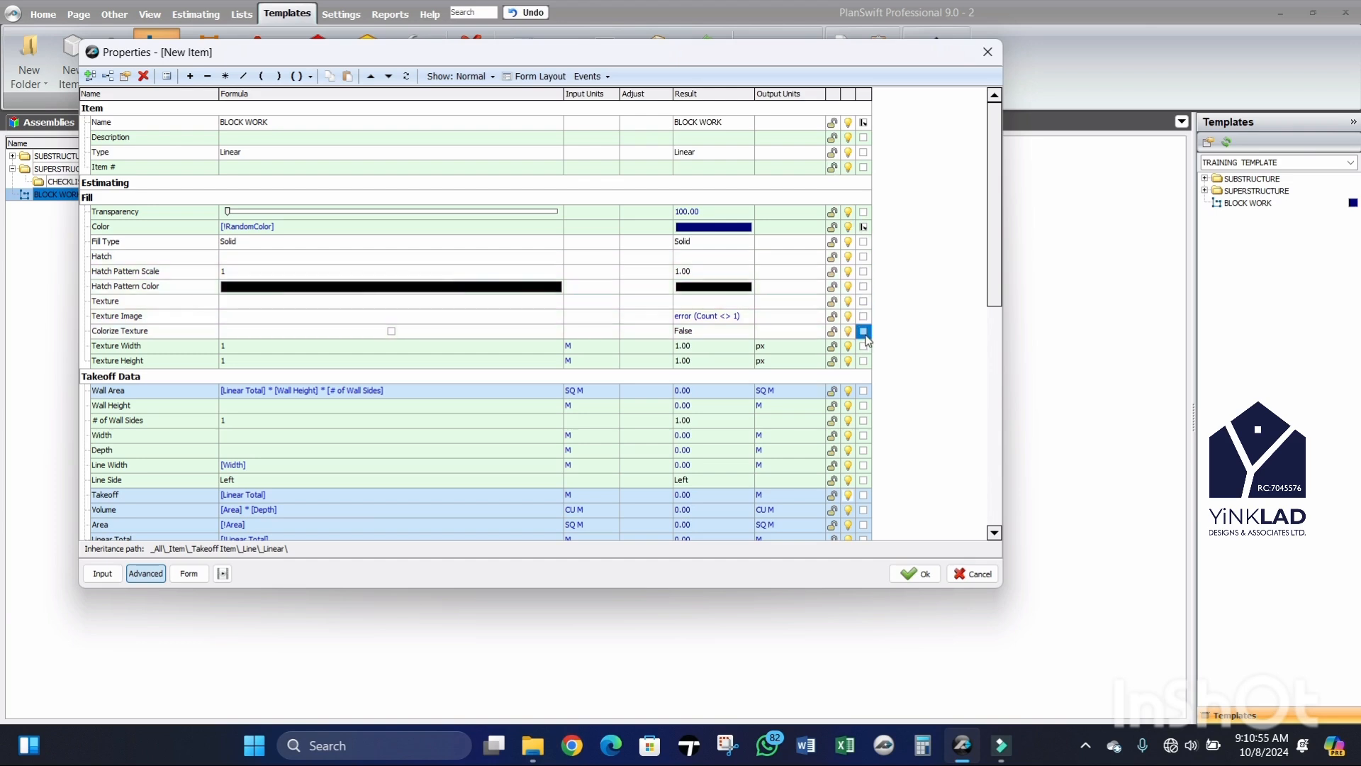
pyautogui.doubleClick(95, 197)
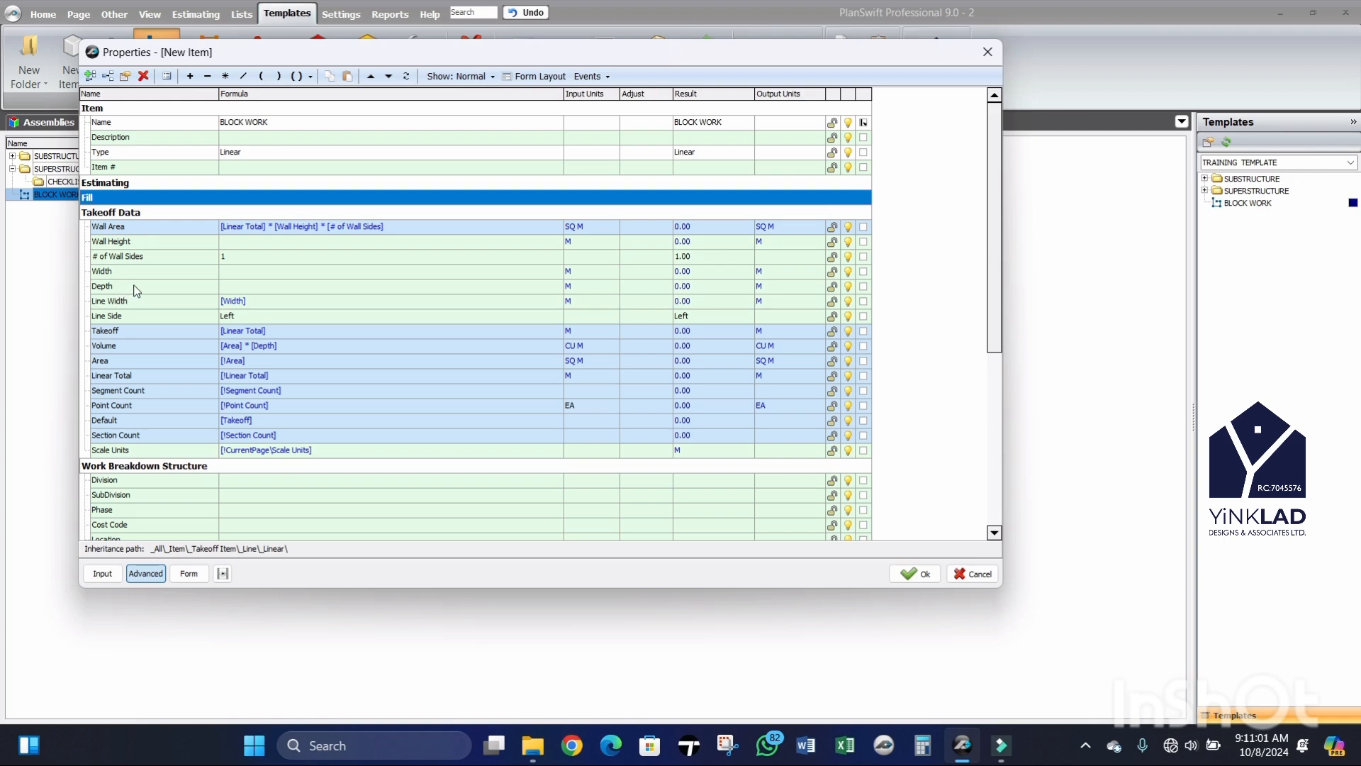
# Step: Flag Wall Height, Width and Depth in the Takeoff Data group as input properties
pyautogui.scroll(-1, 136, 290)
pyautogui.scroll(-2, 136, 290)
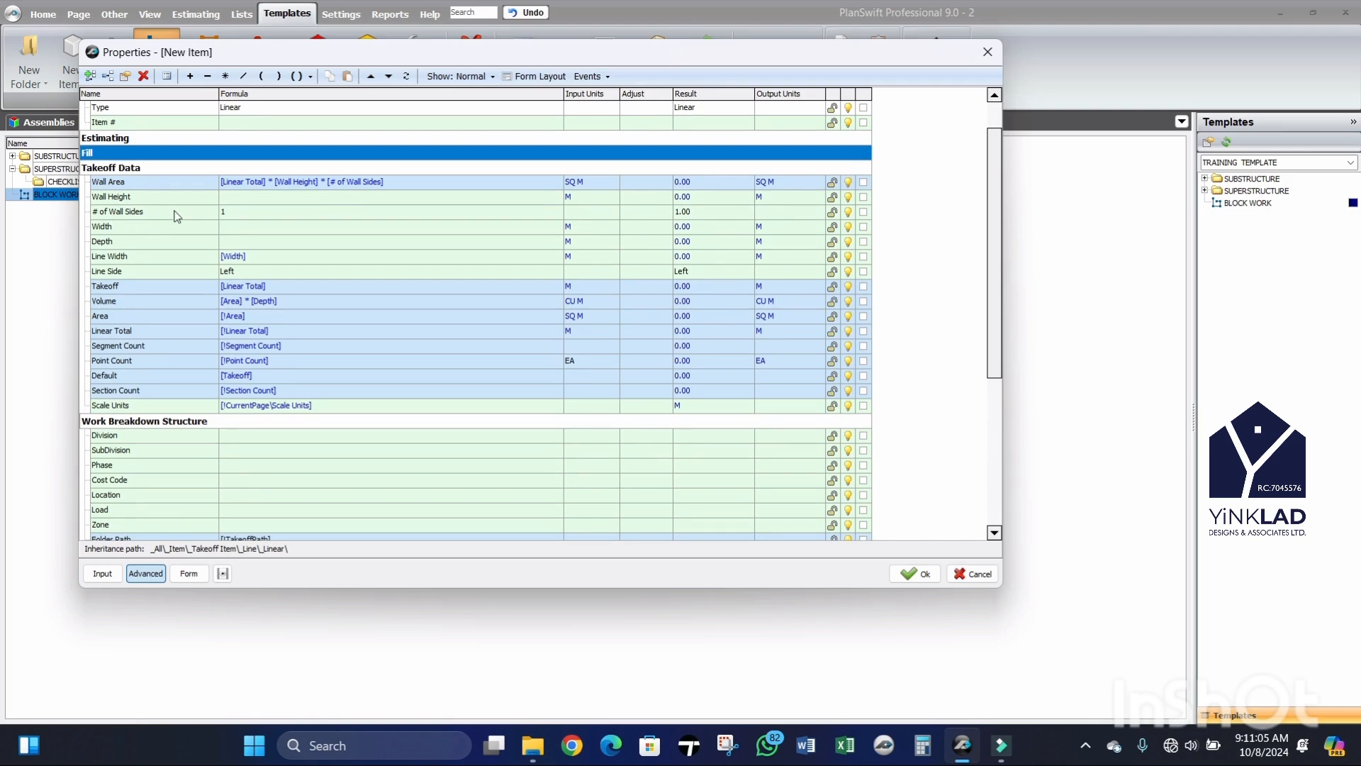
pyautogui.click(116, 200)
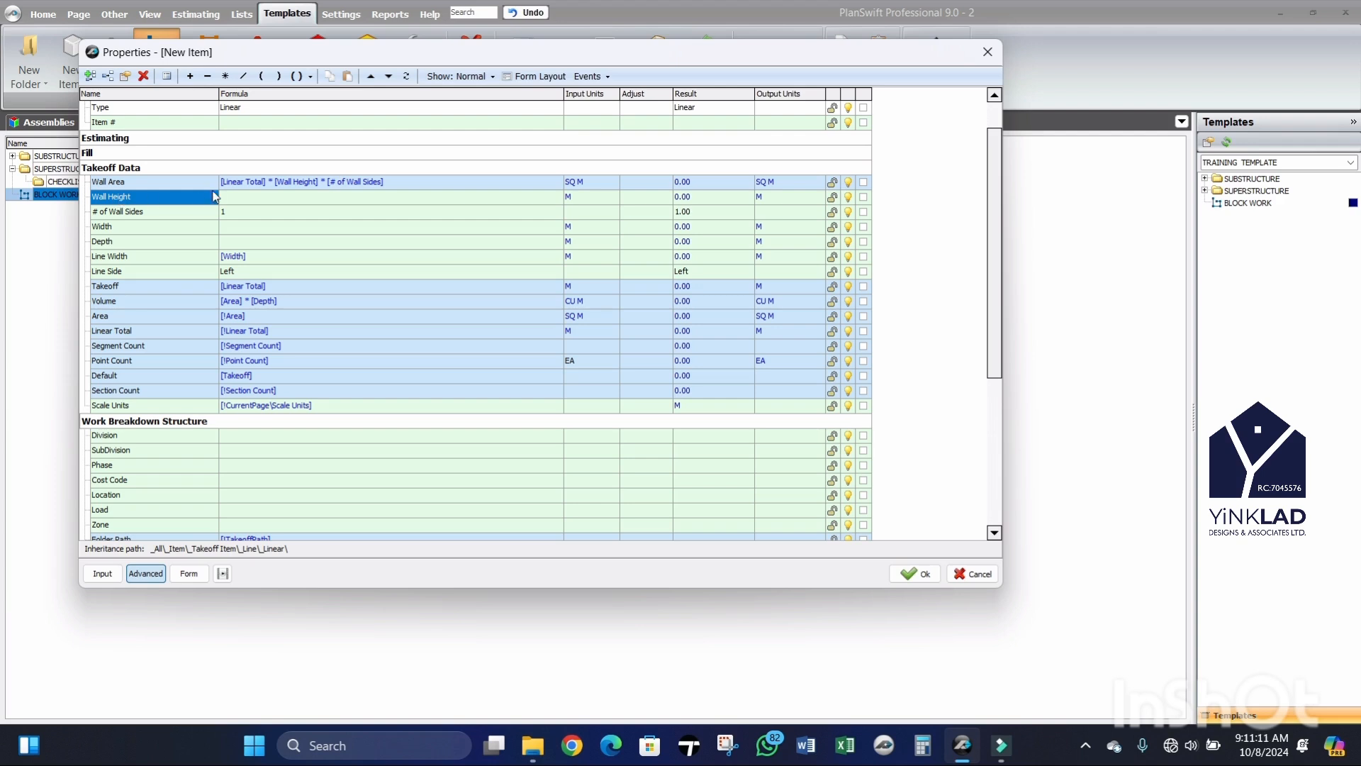
pyautogui.click(864, 198)
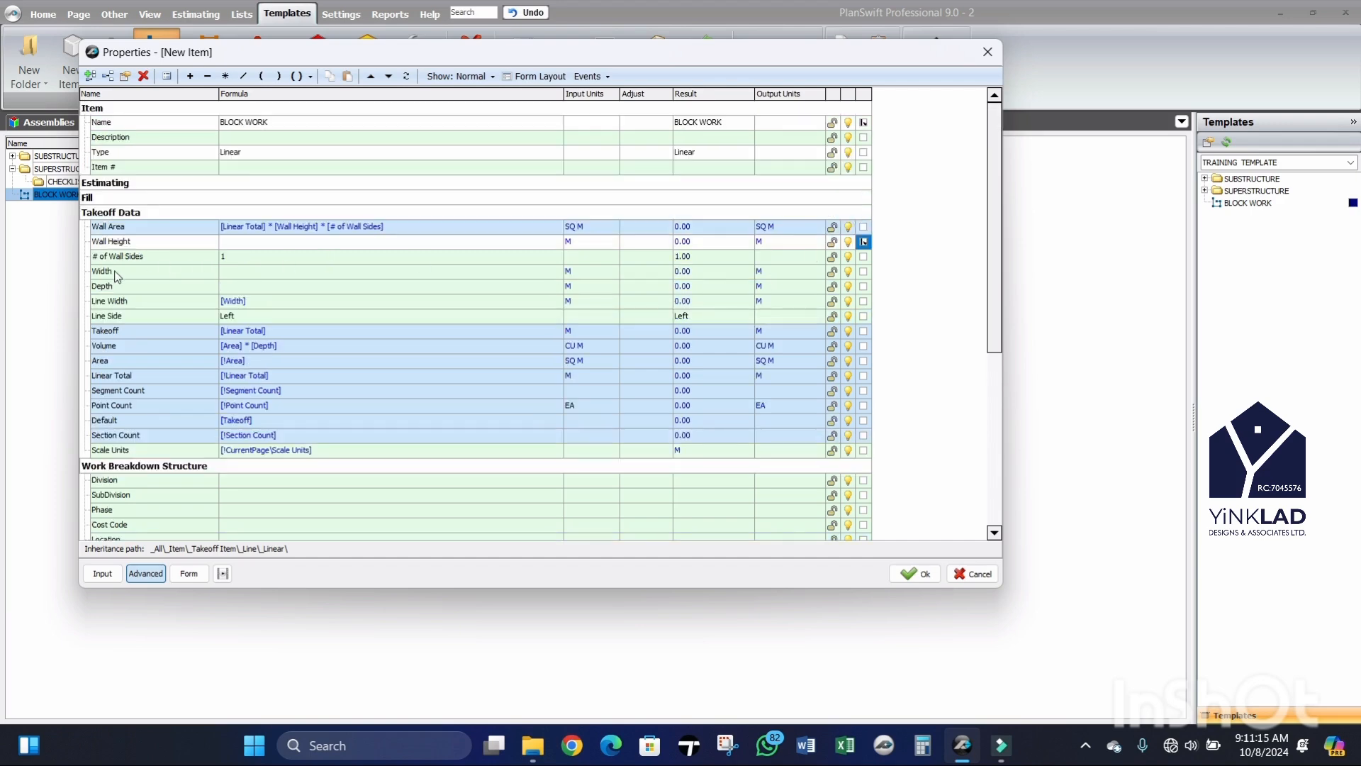
pyautogui.click(863, 272)
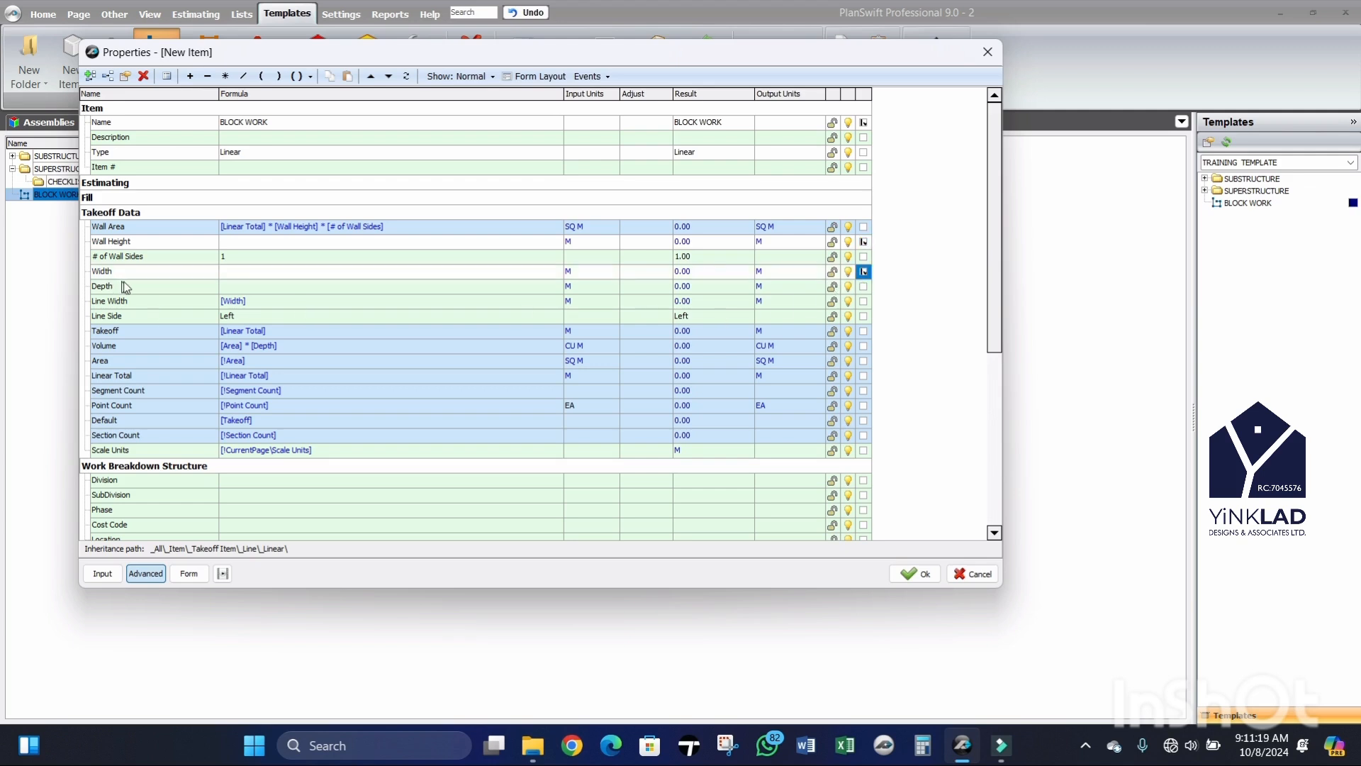
pyautogui.click(863, 286)
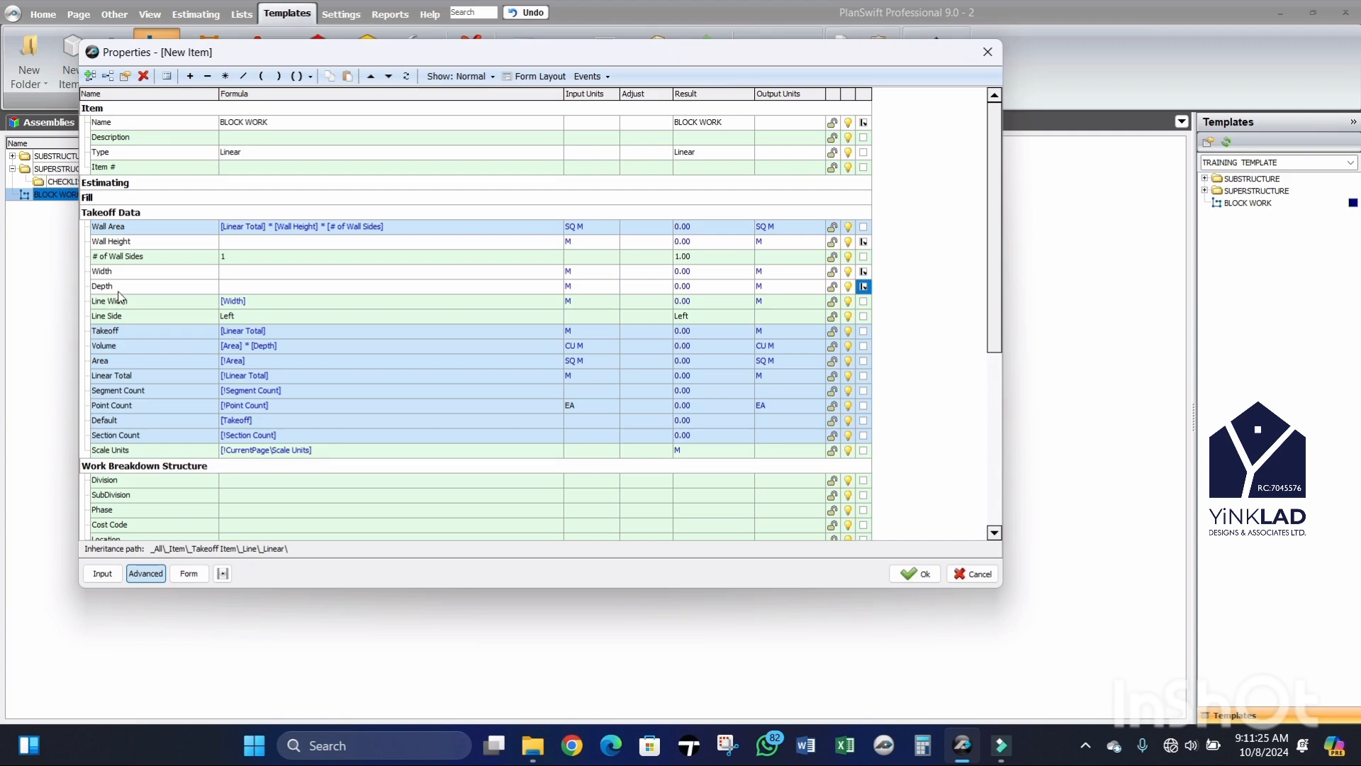
# Step: Add number properties named D1, D1 WIDTH and D1 LENGTH to the Takeoff Data group
pyautogui.scroll(-1, 134, 285)
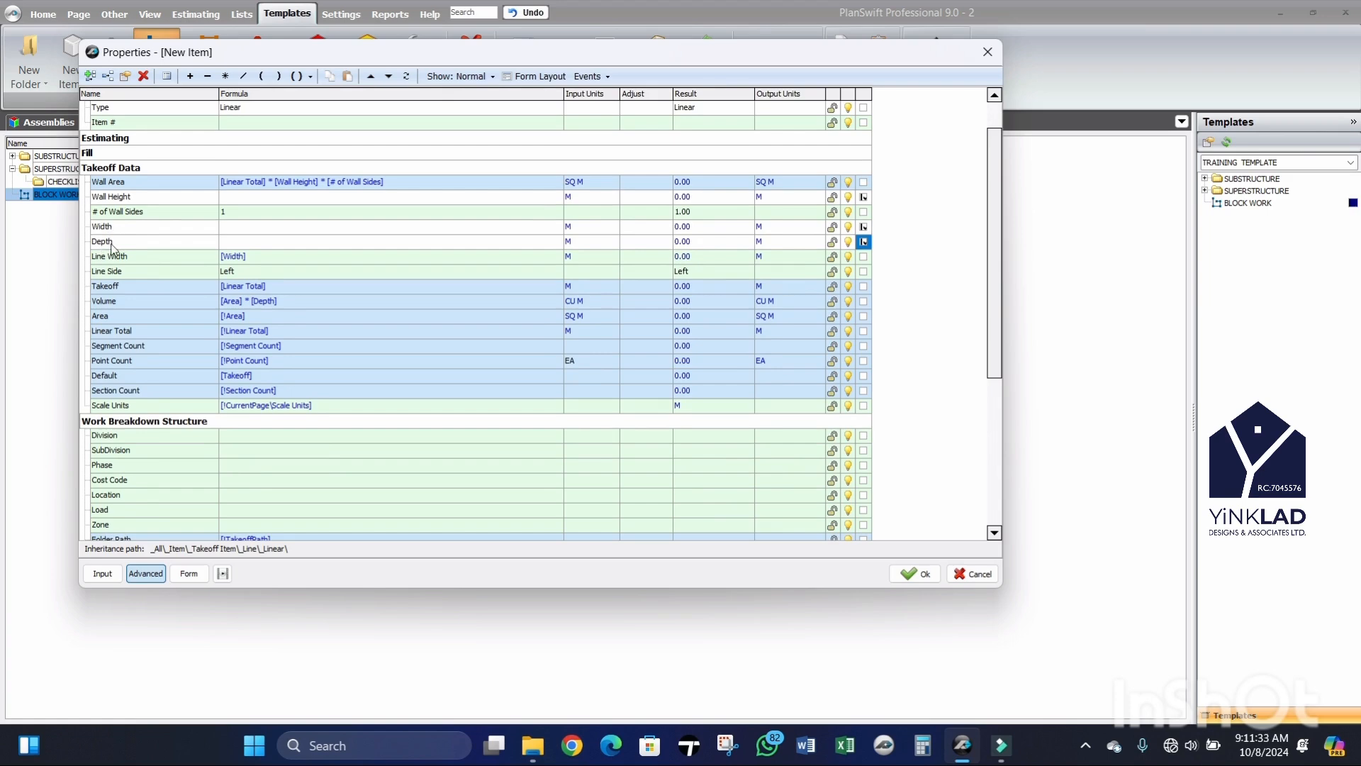
pyautogui.click(114, 244)
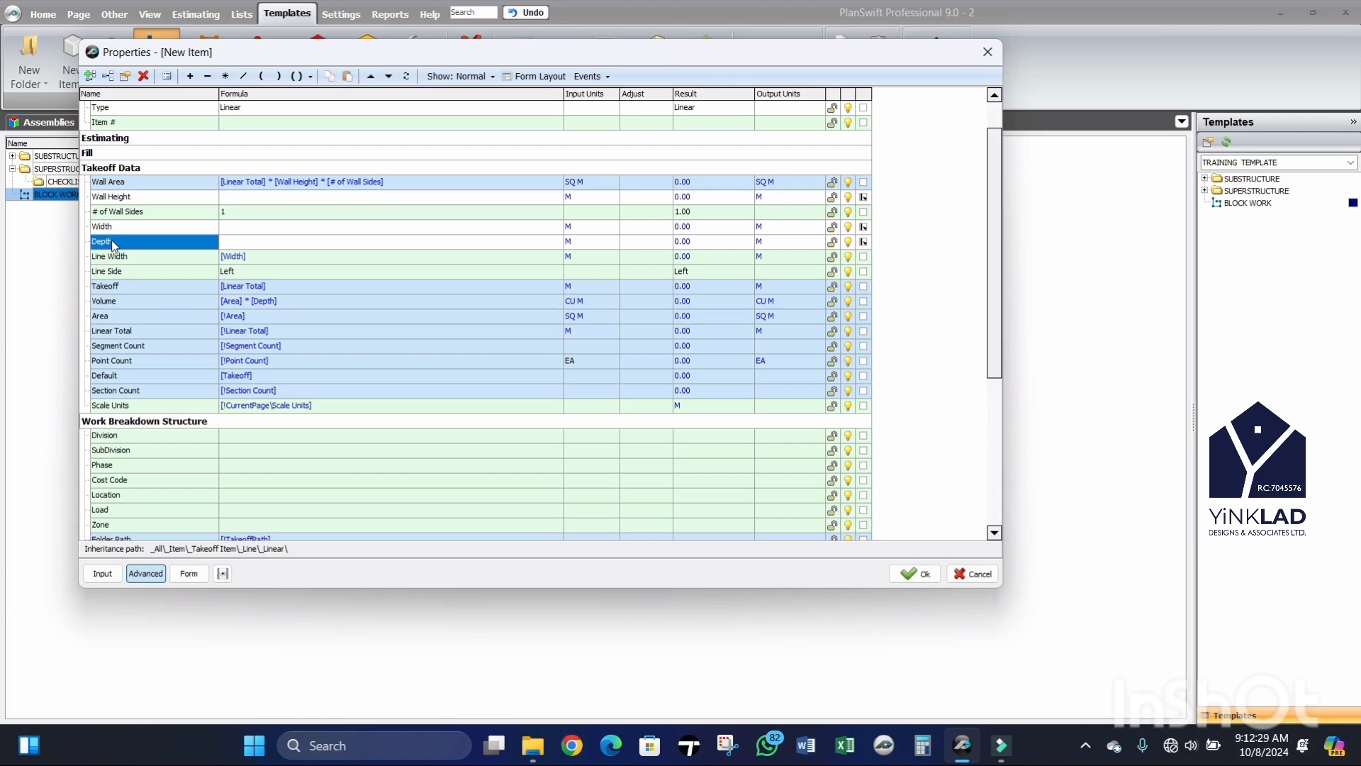
pyautogui.click(90, 77)
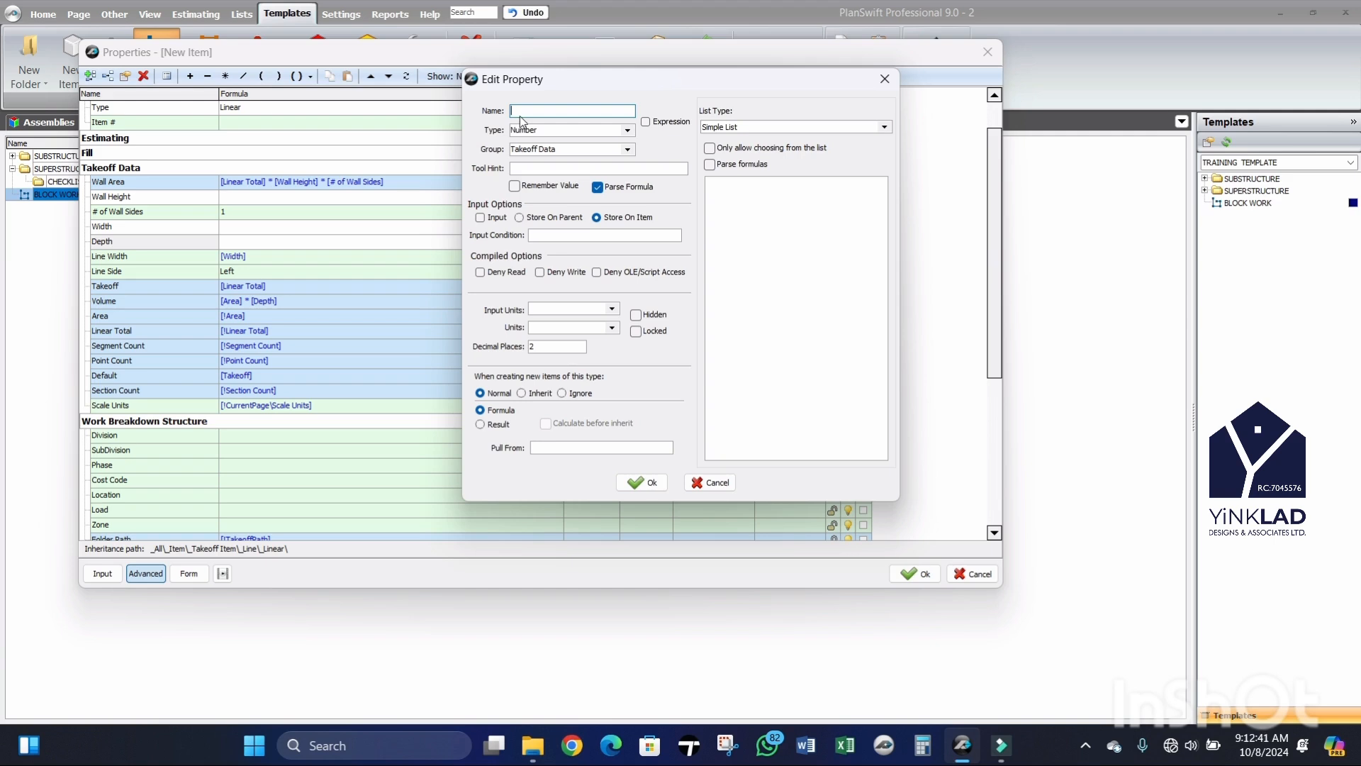
pyautogui.write('D1')
pyautogui.click(641, 482)
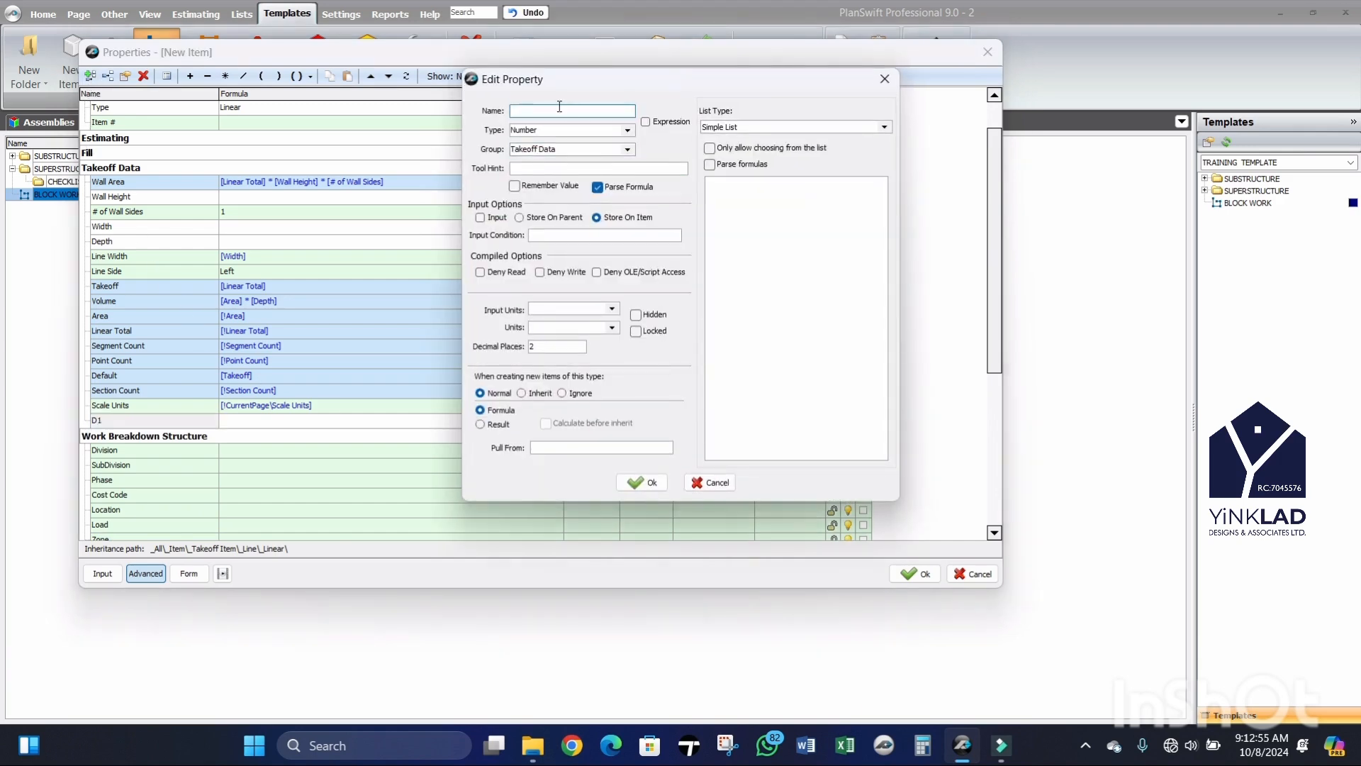
pyautogui.write('D1 WITD')
pyautogui.press('BackSpace')
pyautogui.write('DTH')
pyautogui.click(641, 482)
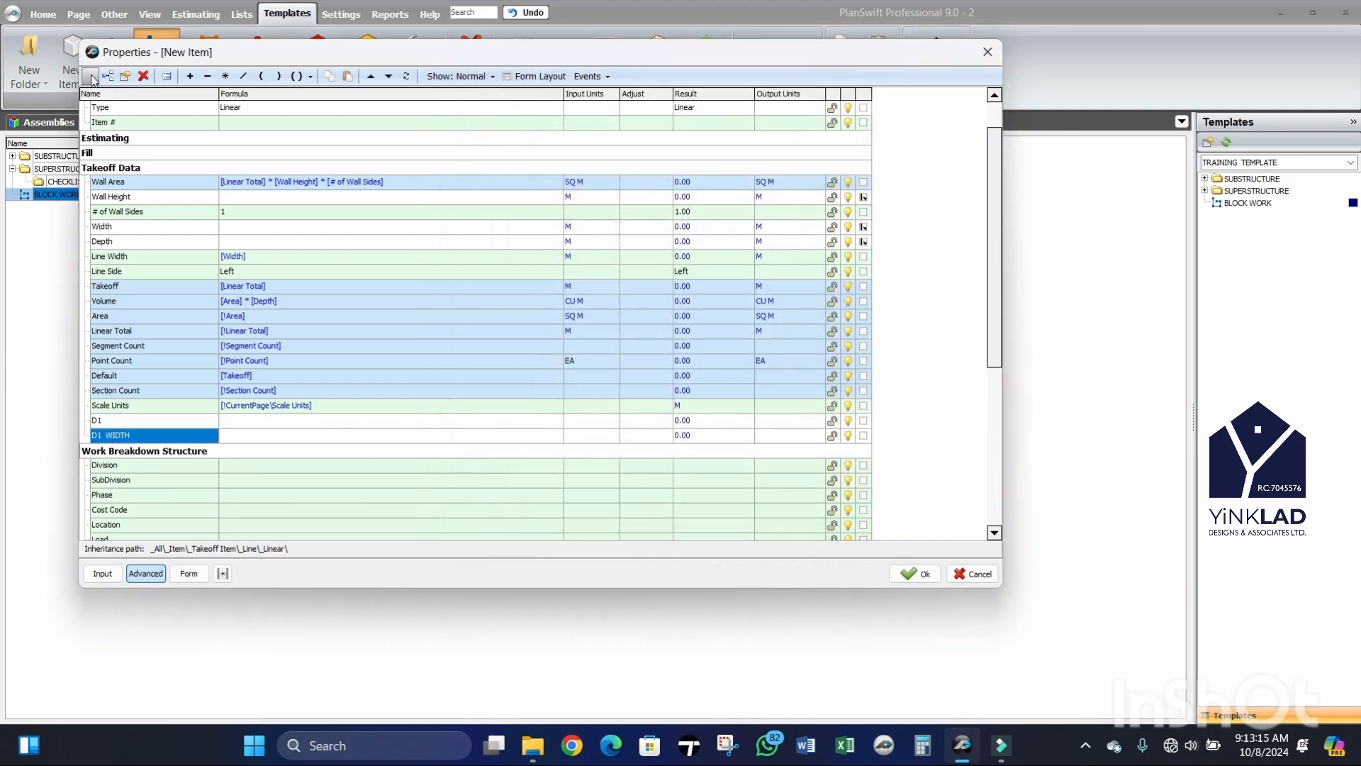
pyautogui.press('Insert')
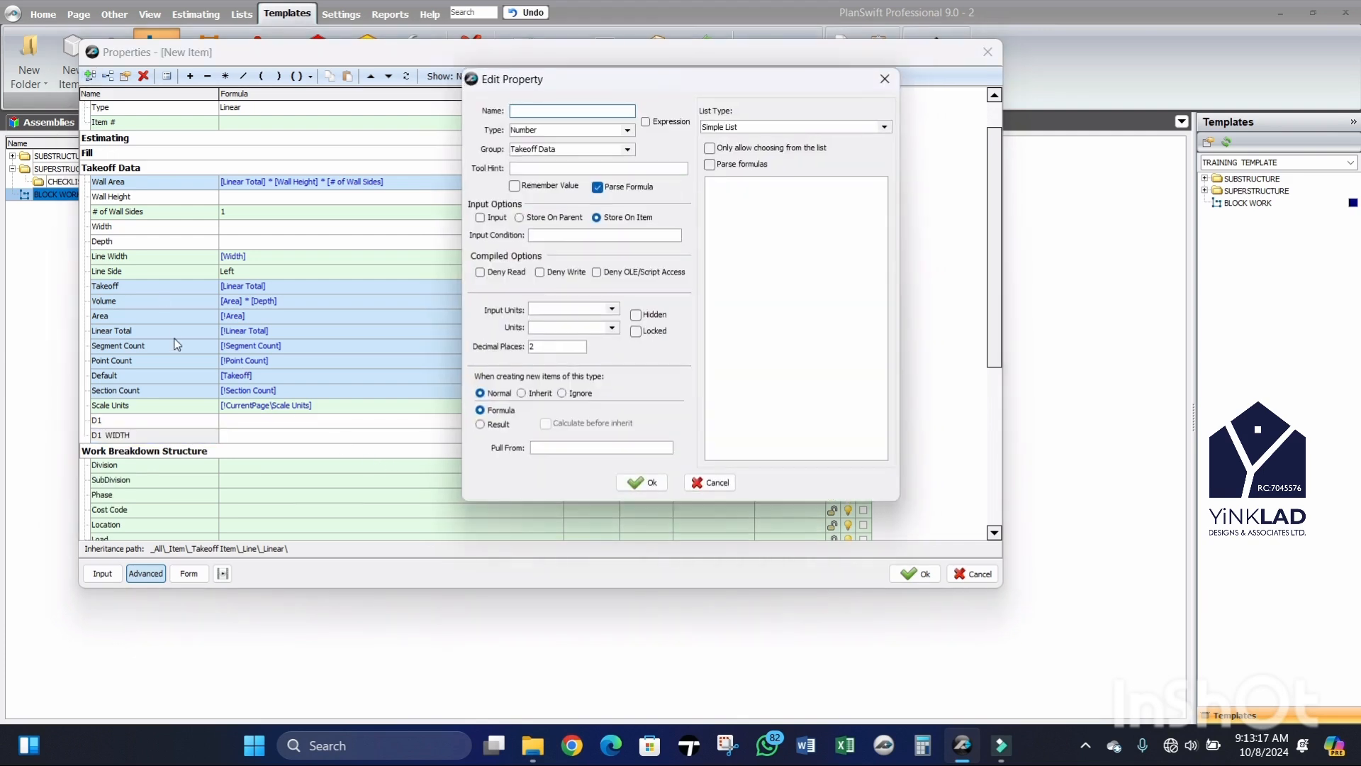
pyautogui.write('D1 LENGTH')
pyautogui.click(642, 483)
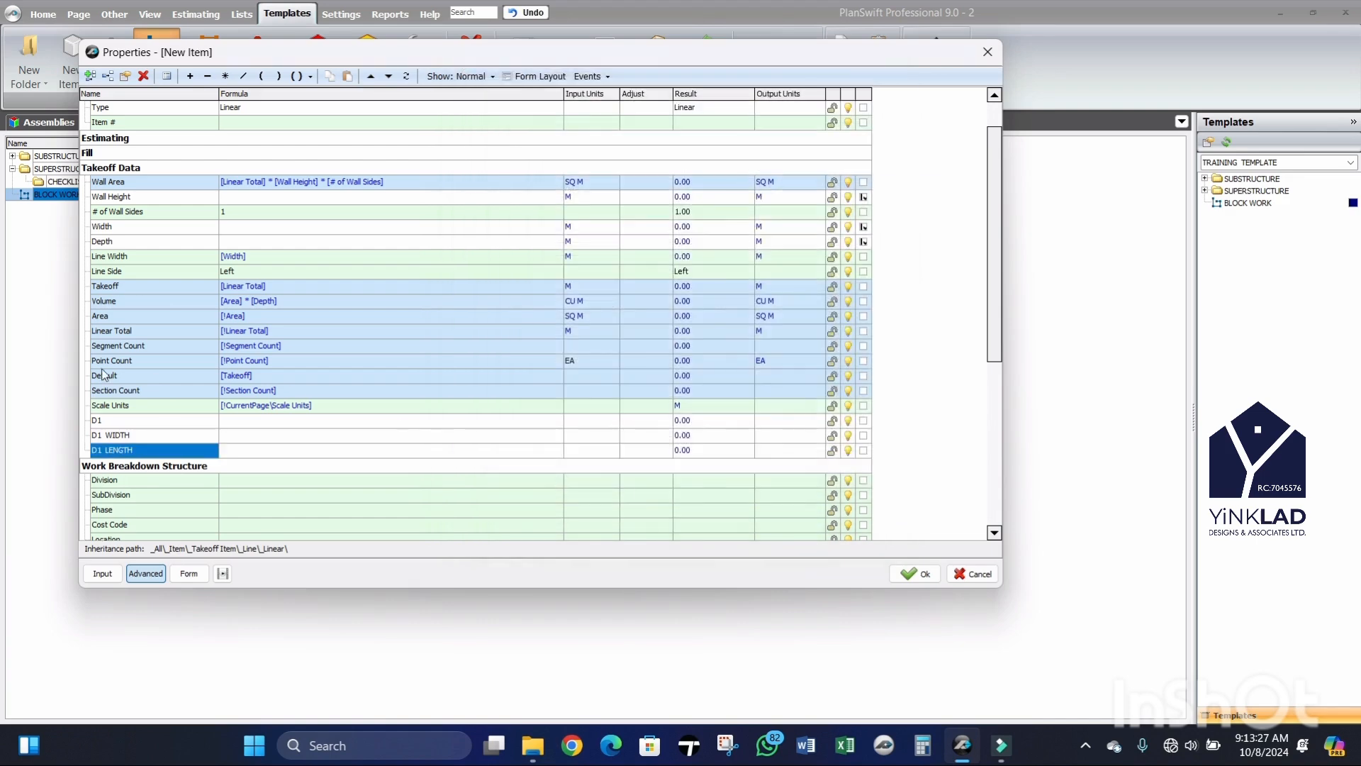
# Step: Add number properties named D2, D2 WIDTH and D2 LENGTH to the Takeoff Data group
pyautogui.scroll(-2, 127, 439)
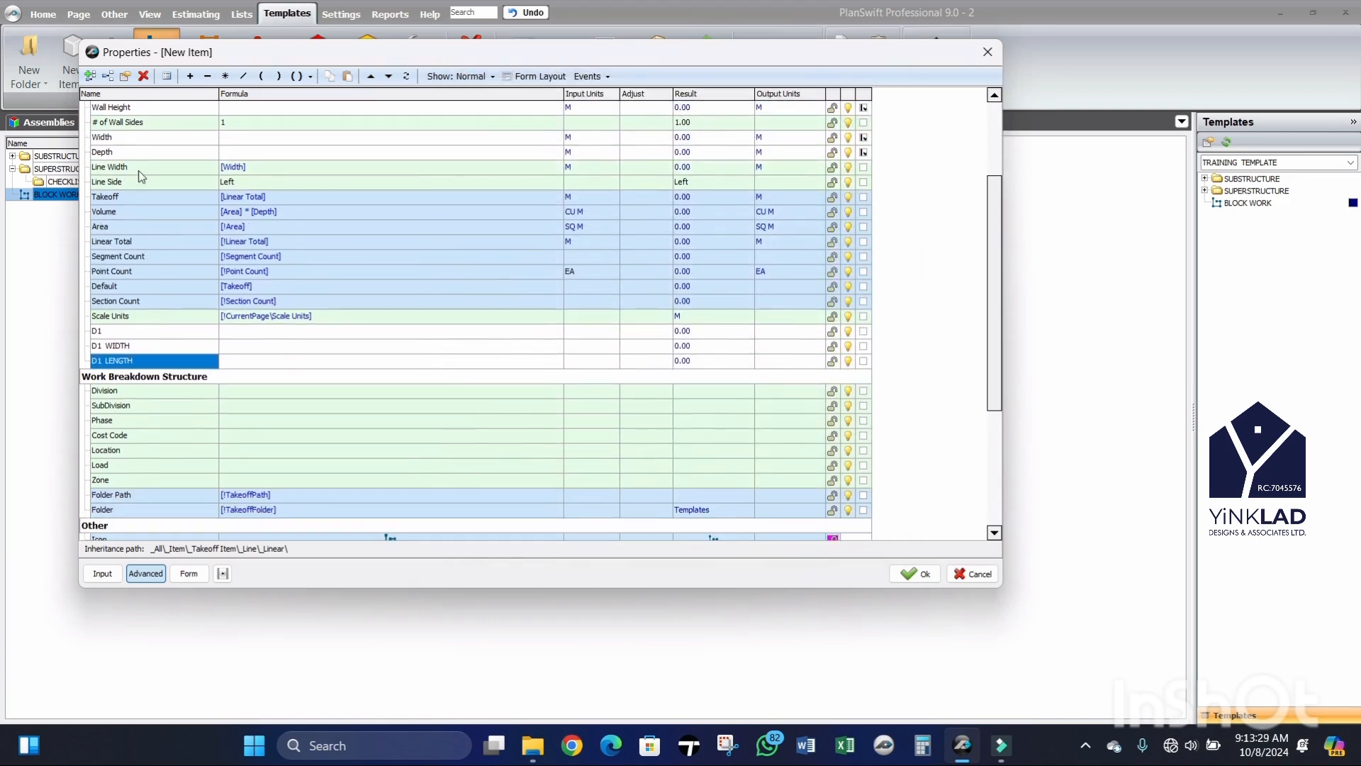
pyautogui.click(90, 76)
pyautogui.write('D2')
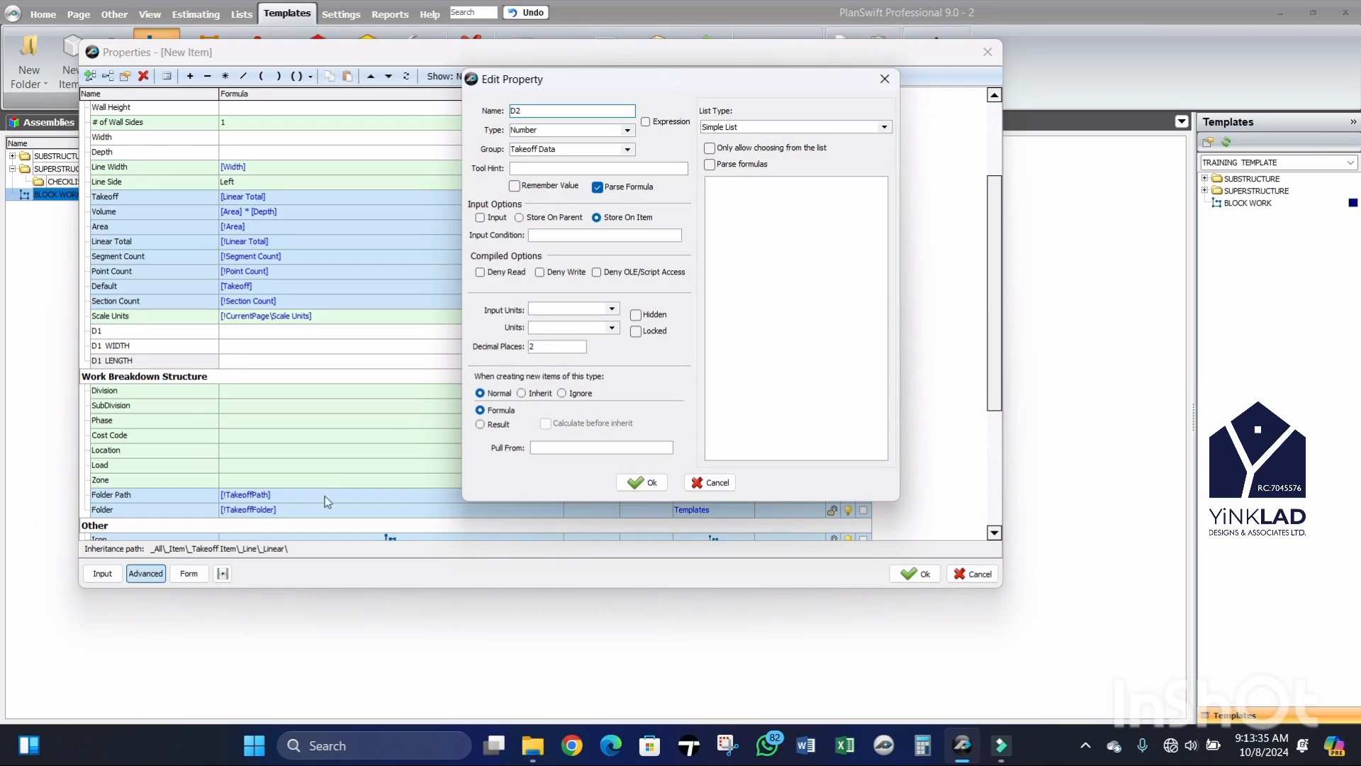
pyautogui.click(641, 482)
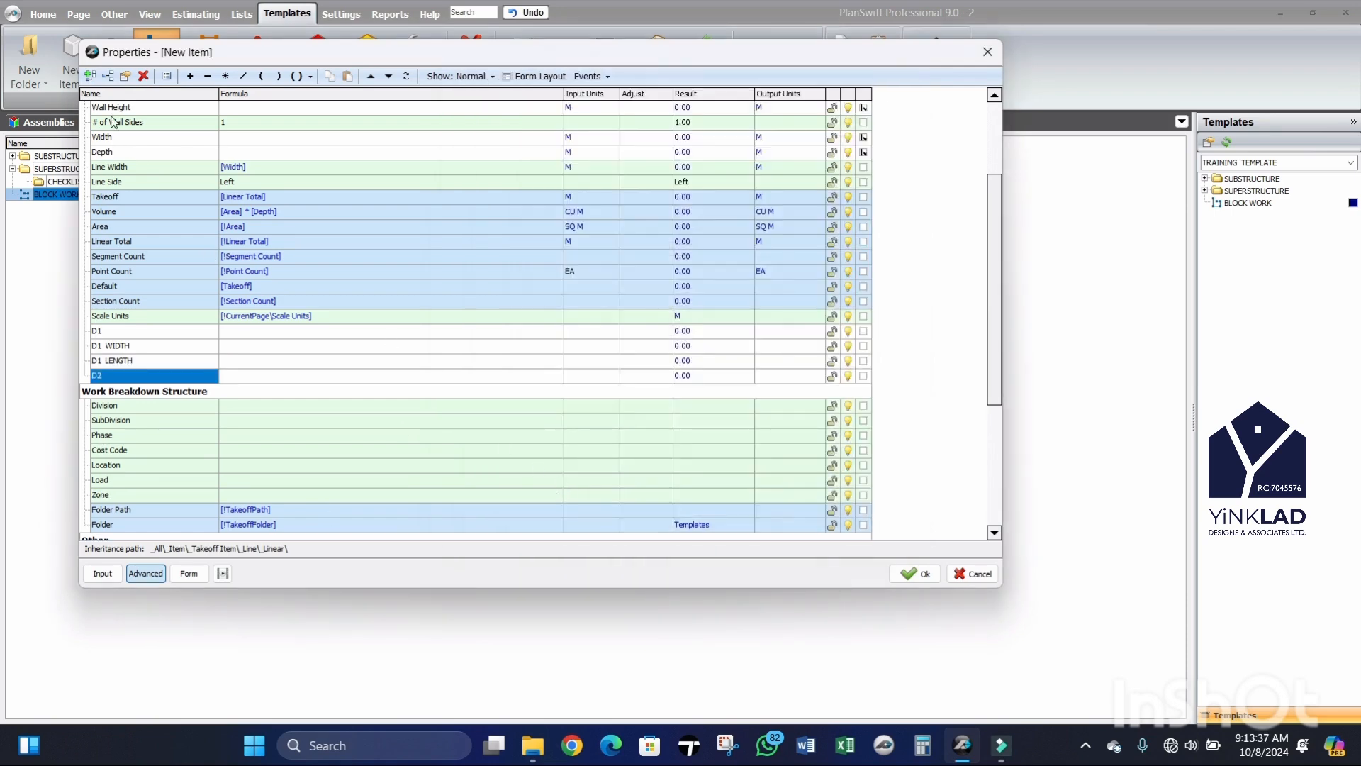
pyautogui.click(91, 76)
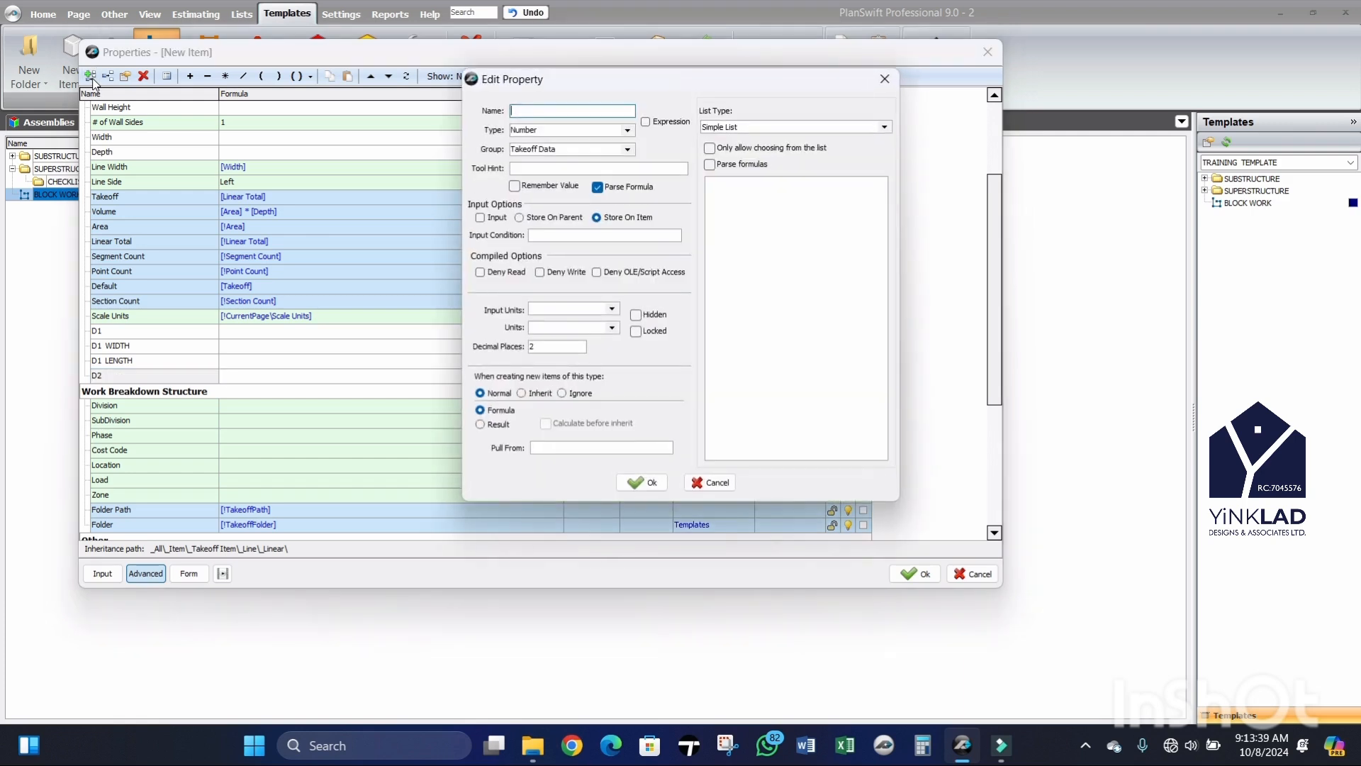
pyautogui.write('D2')
pyautogui.write(' WIT')
pyautogui.write('DTH')
pyautogui.click(637, 482)
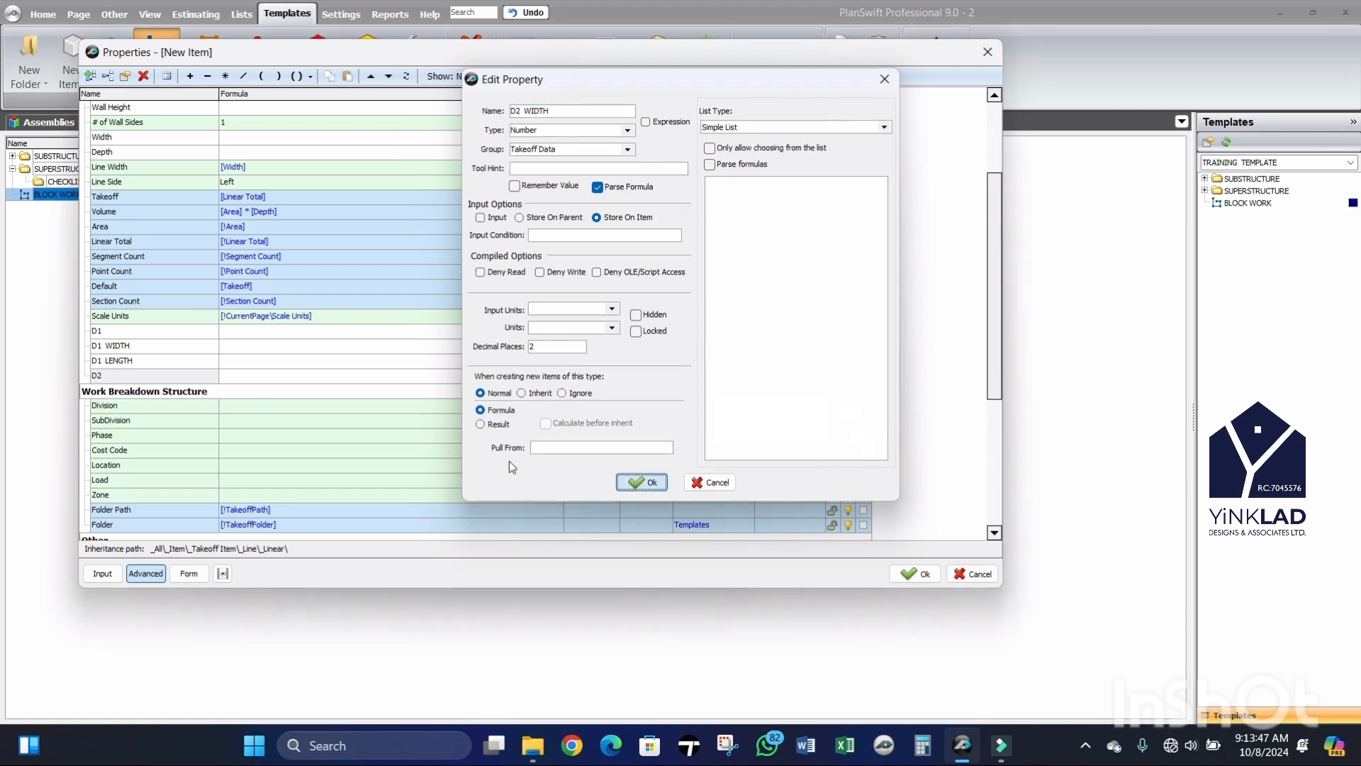
pyautogui.click(91, 76)
pyautogui.write('D2')
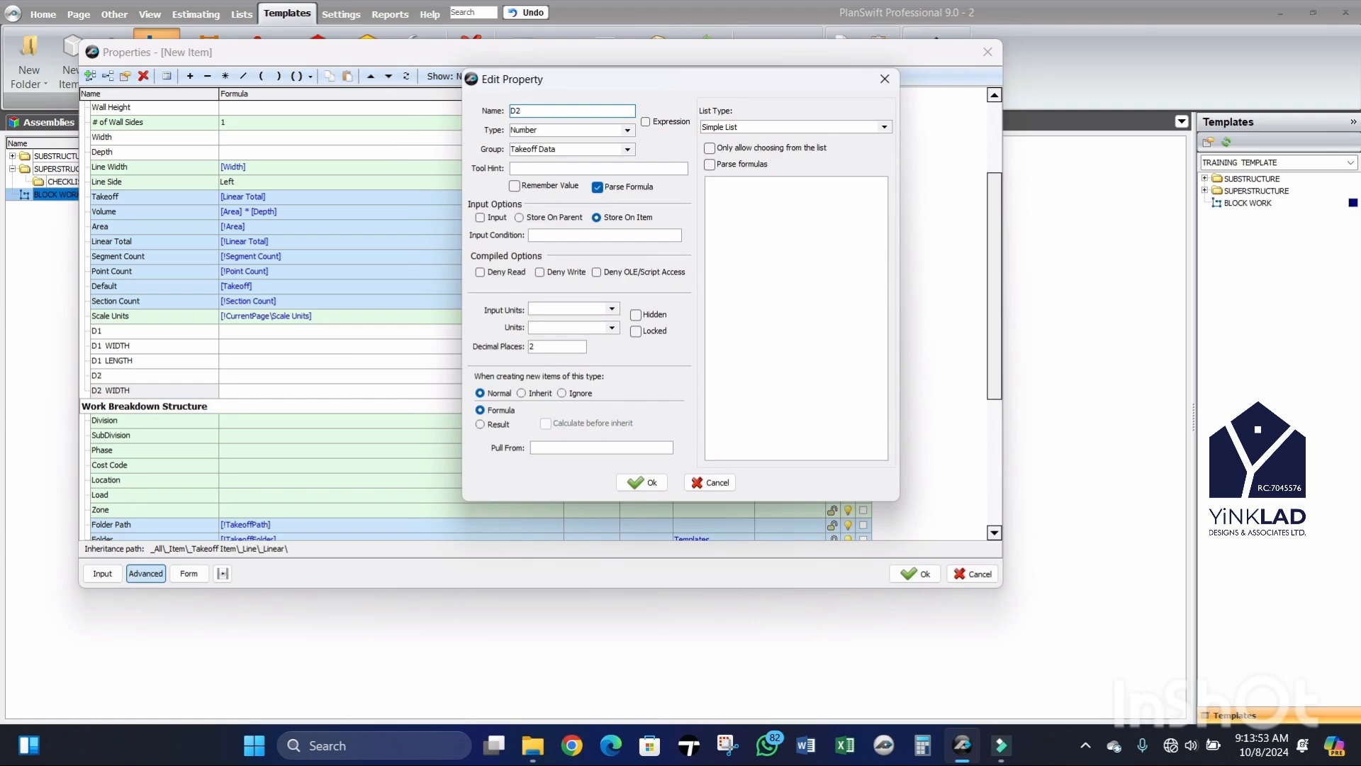
pyautogui.write(' LENGTH')
pyautogui.click(642, 483)
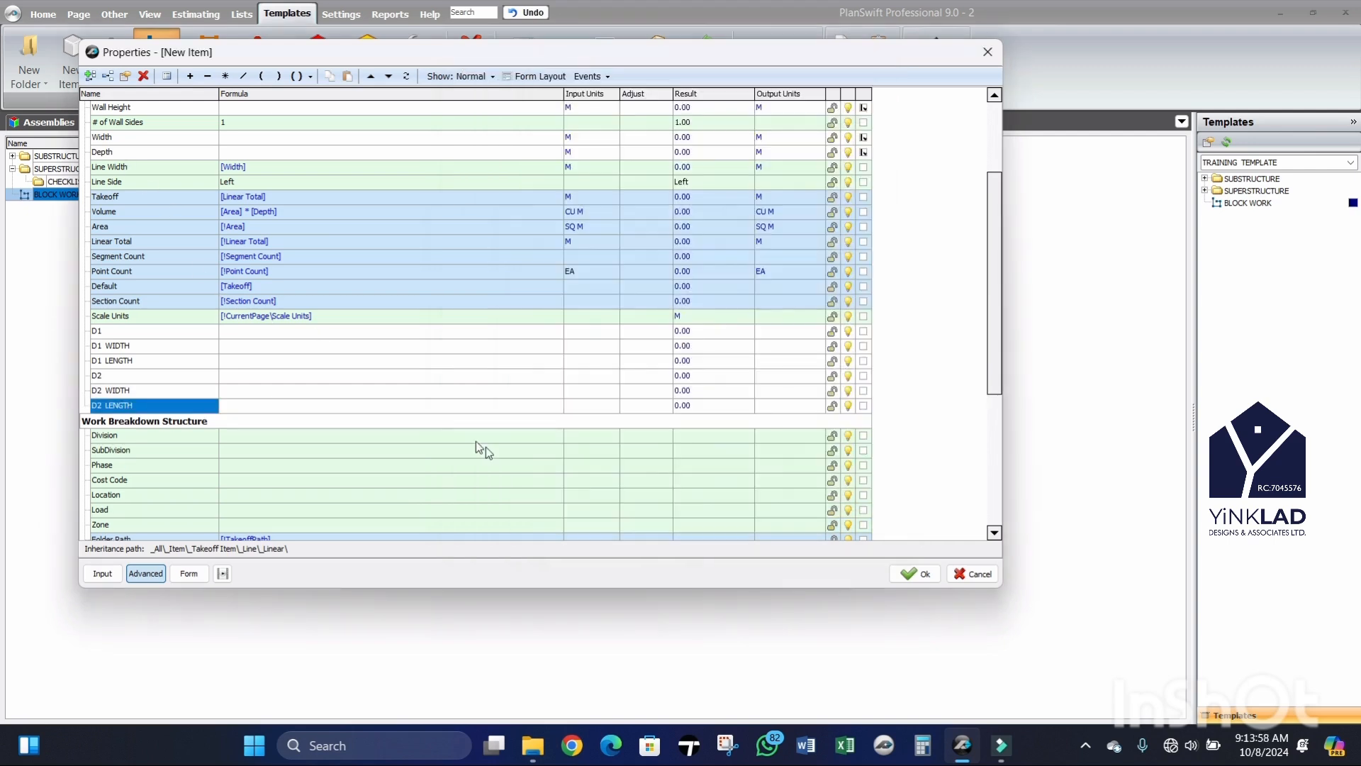
# Step: Add number properties named D3, D3 WIDTH and D3 LENGTH to the Takeoff Data group
pyautogui.click(91, 76)
pyautogui.write('D3')
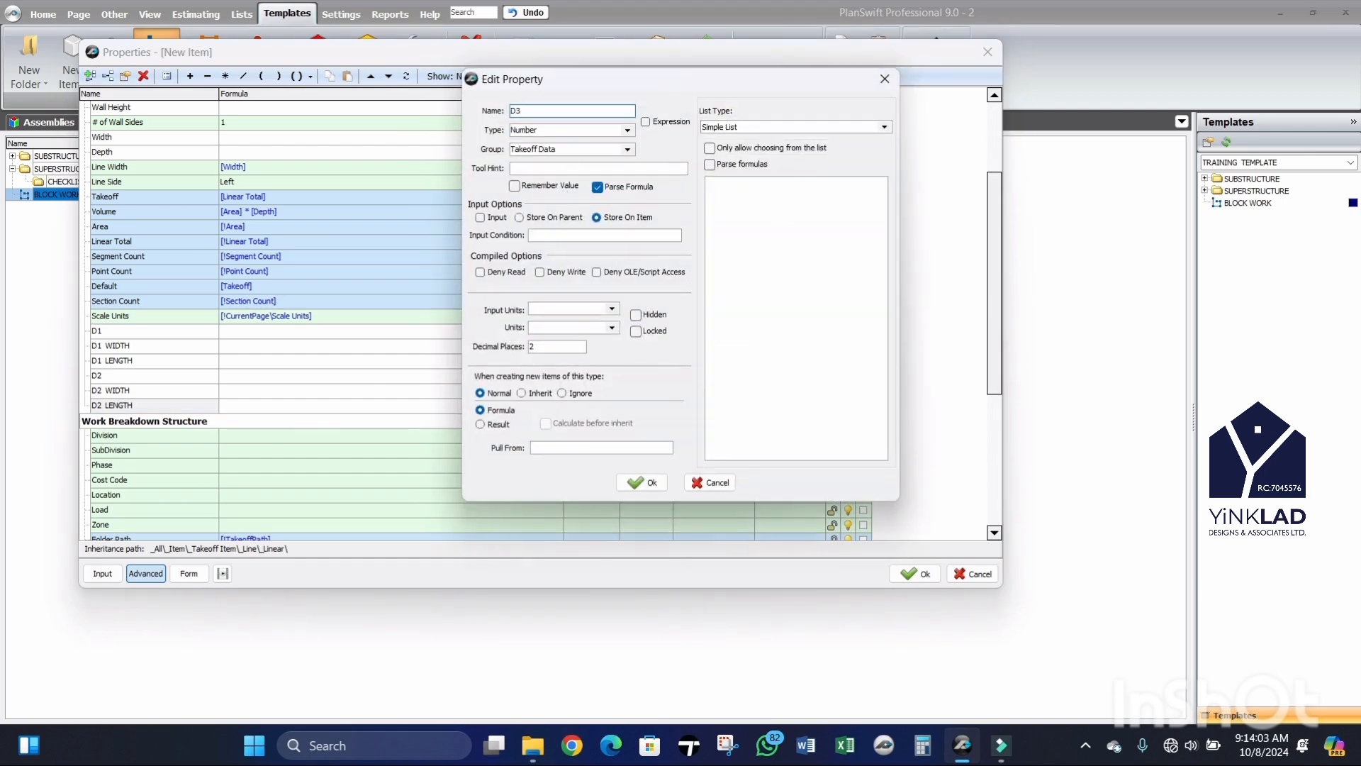
pyautogui.click(641, 483)
pyautogui.click(91, 76)
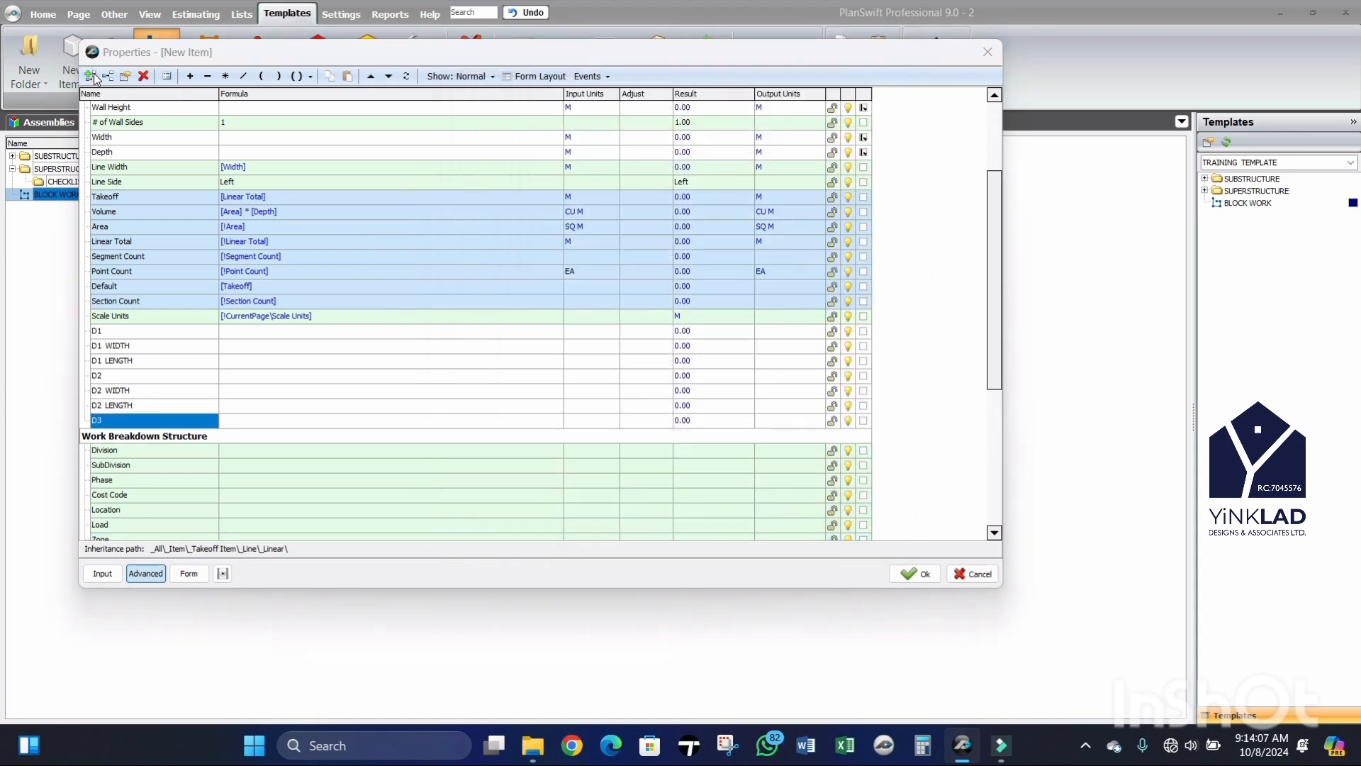
pyautogui.write('D3')
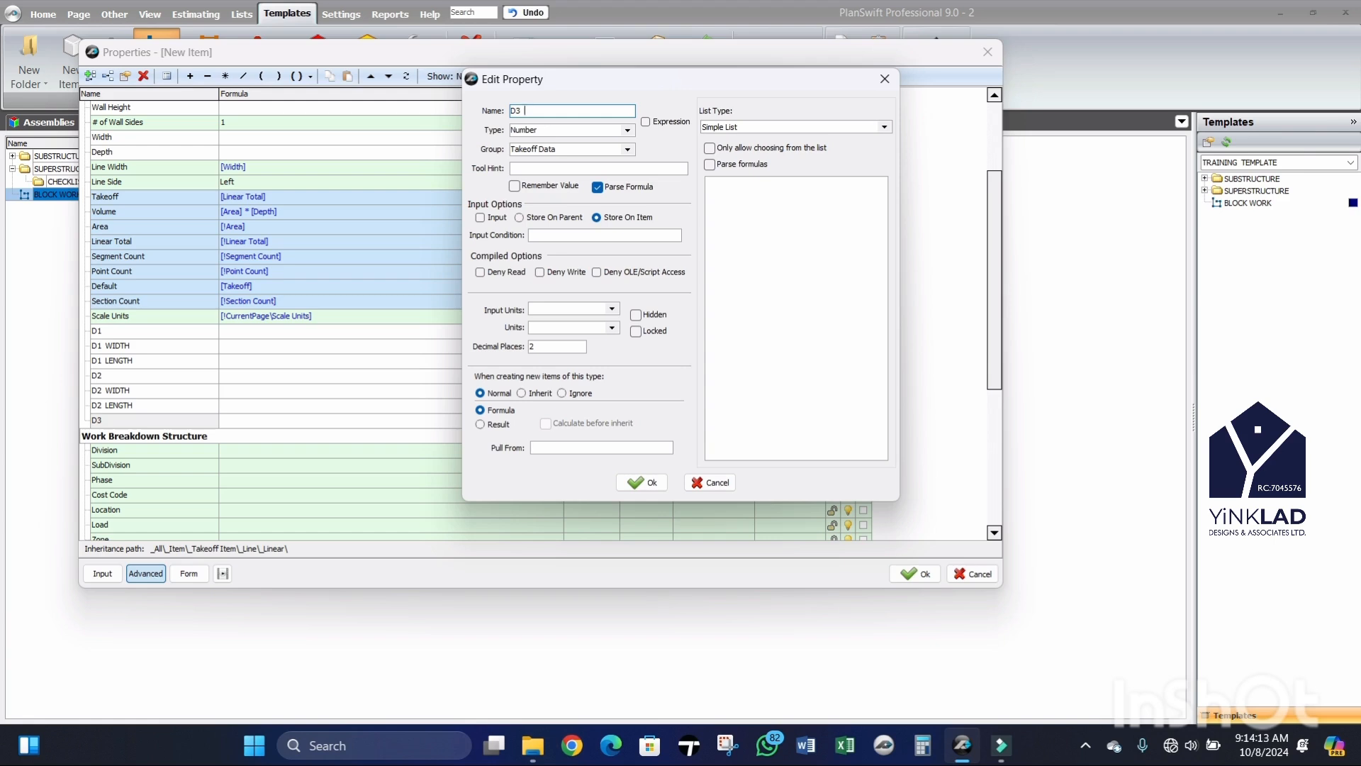
pyautogui.write('  WIDTH')
pyautogui.click(631, 480)
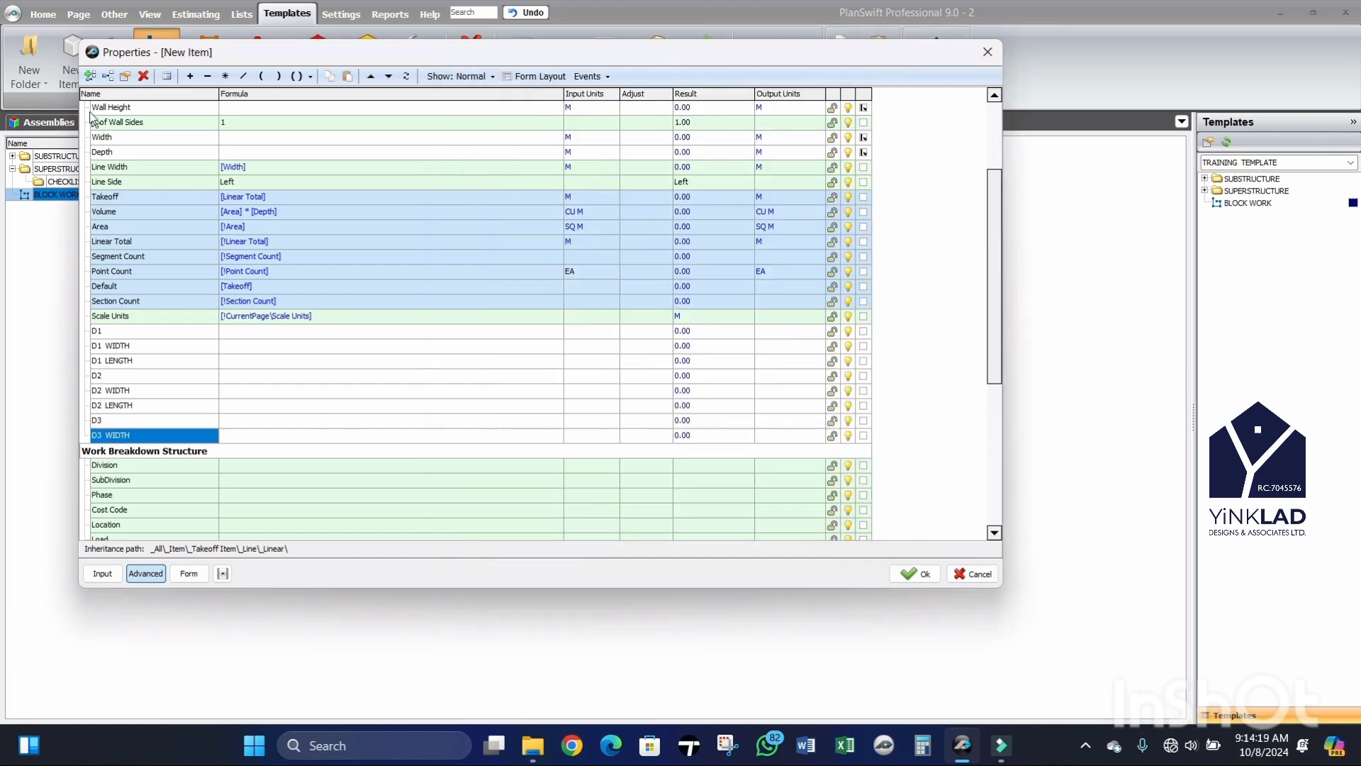
pyautogui.press('Insert')
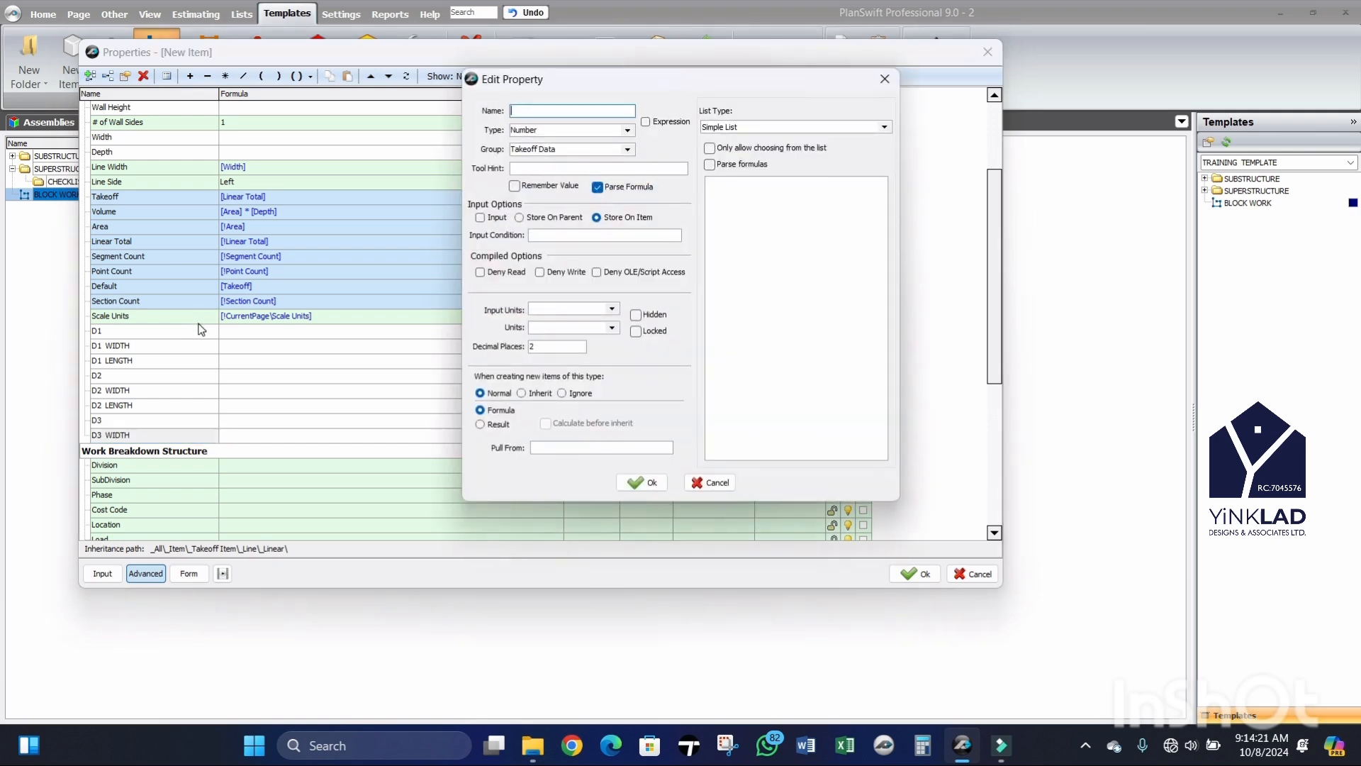
pyautogui.write('D3  LENGTH')
pyautogui.click(637, 482)
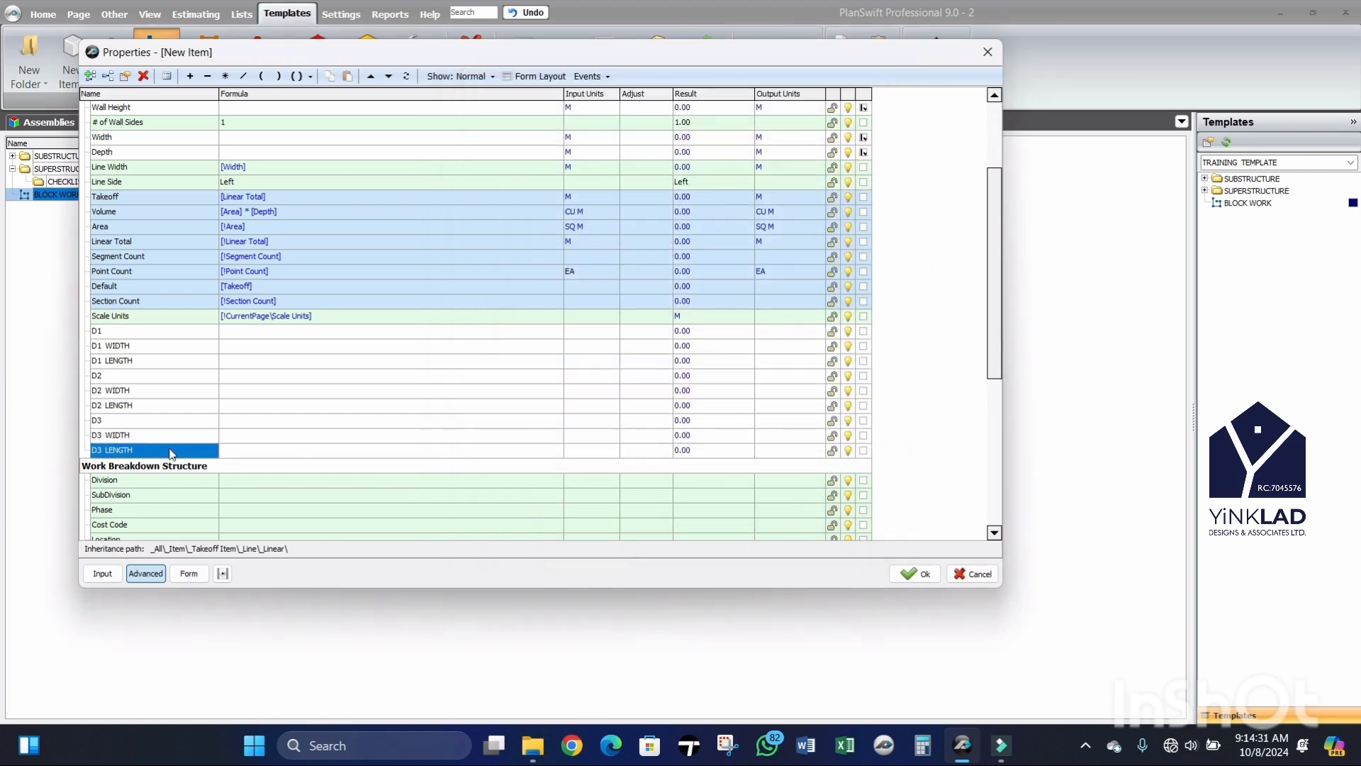
# Step: Add a number property named AREA OF DRS to the Takeoff Data group
pyautogui.scroll(-2, 167, 439)
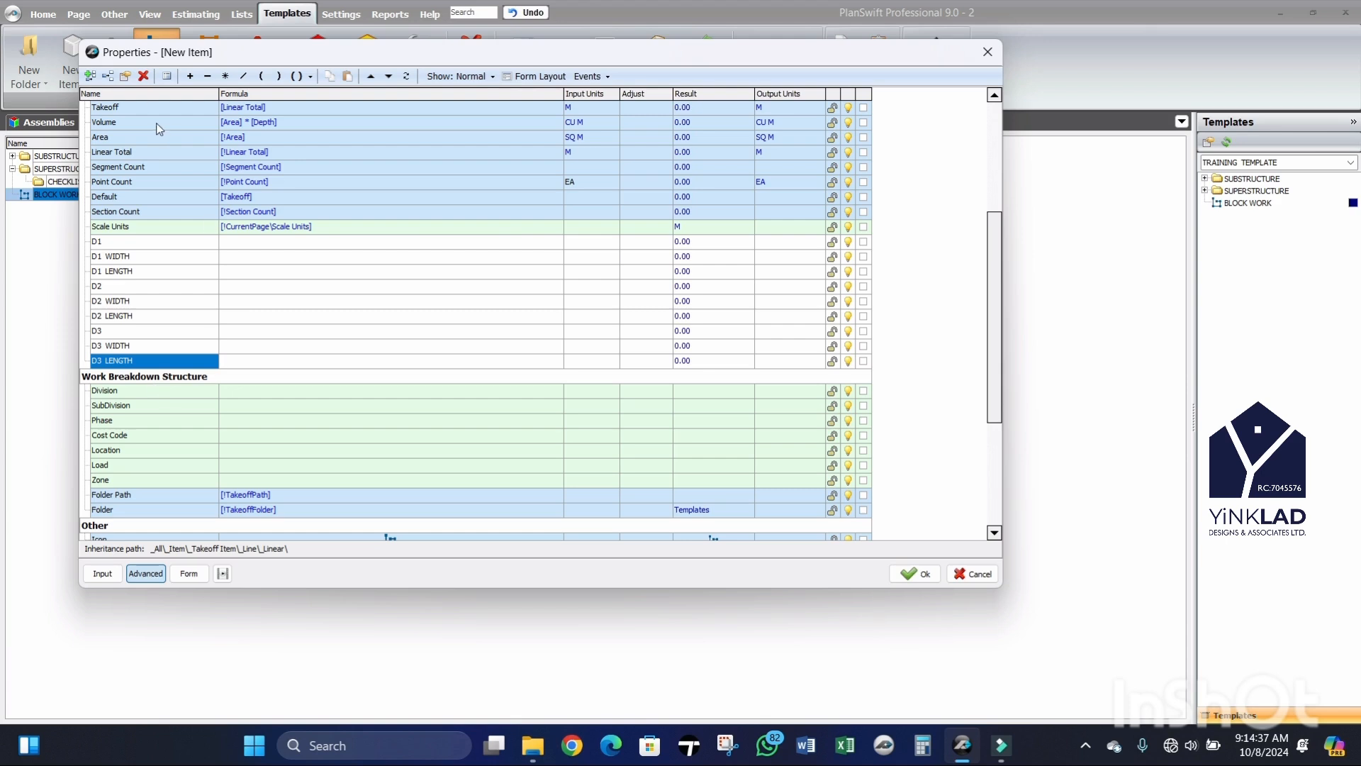
pyautogui.click(91, 76)
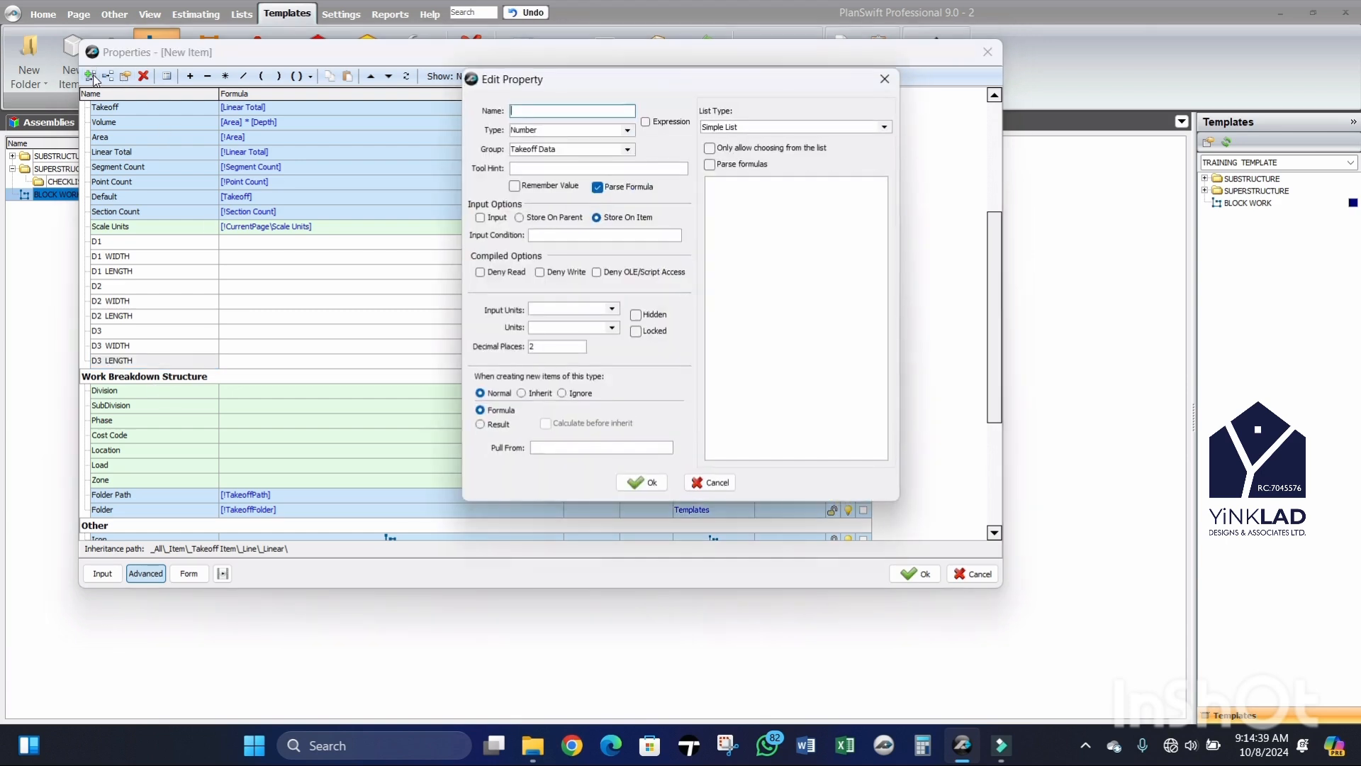
pyautogui.write('AREA OF DRS')
pyautogui.click(640, 481)
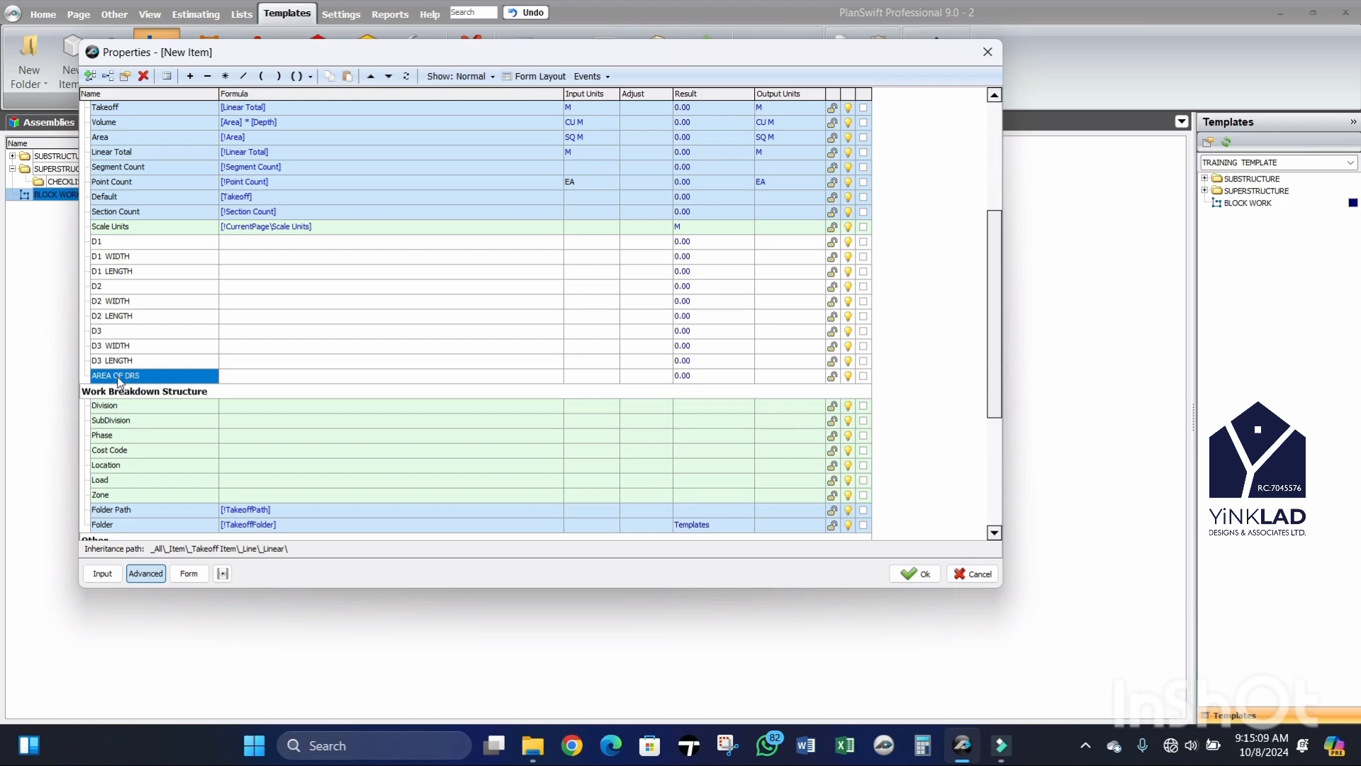
# Step: Build the AREA OF DRS formula as [D1] + [D2] + [D3] from the door properties
pyautogui.click(99, 243)
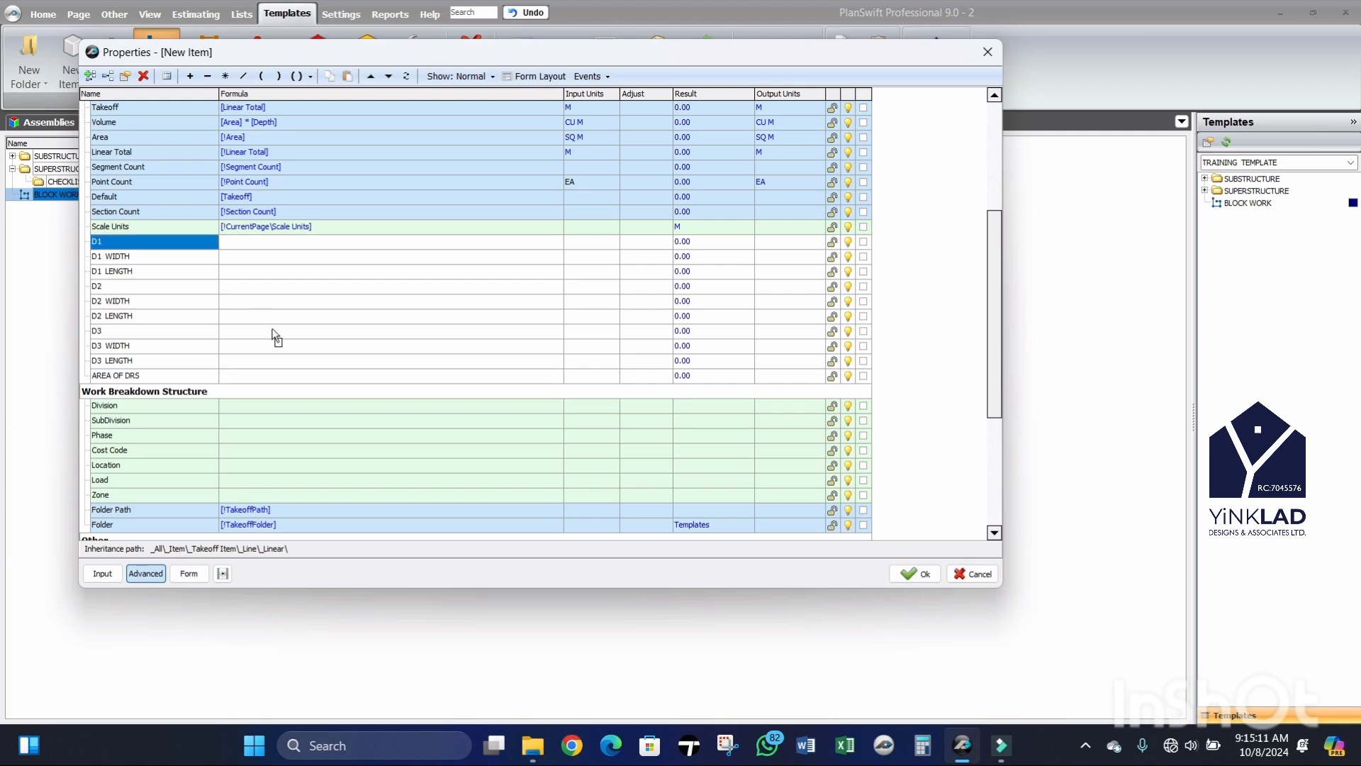
pyautogui.click(267, 376)
pyautogui.write('[D1]')
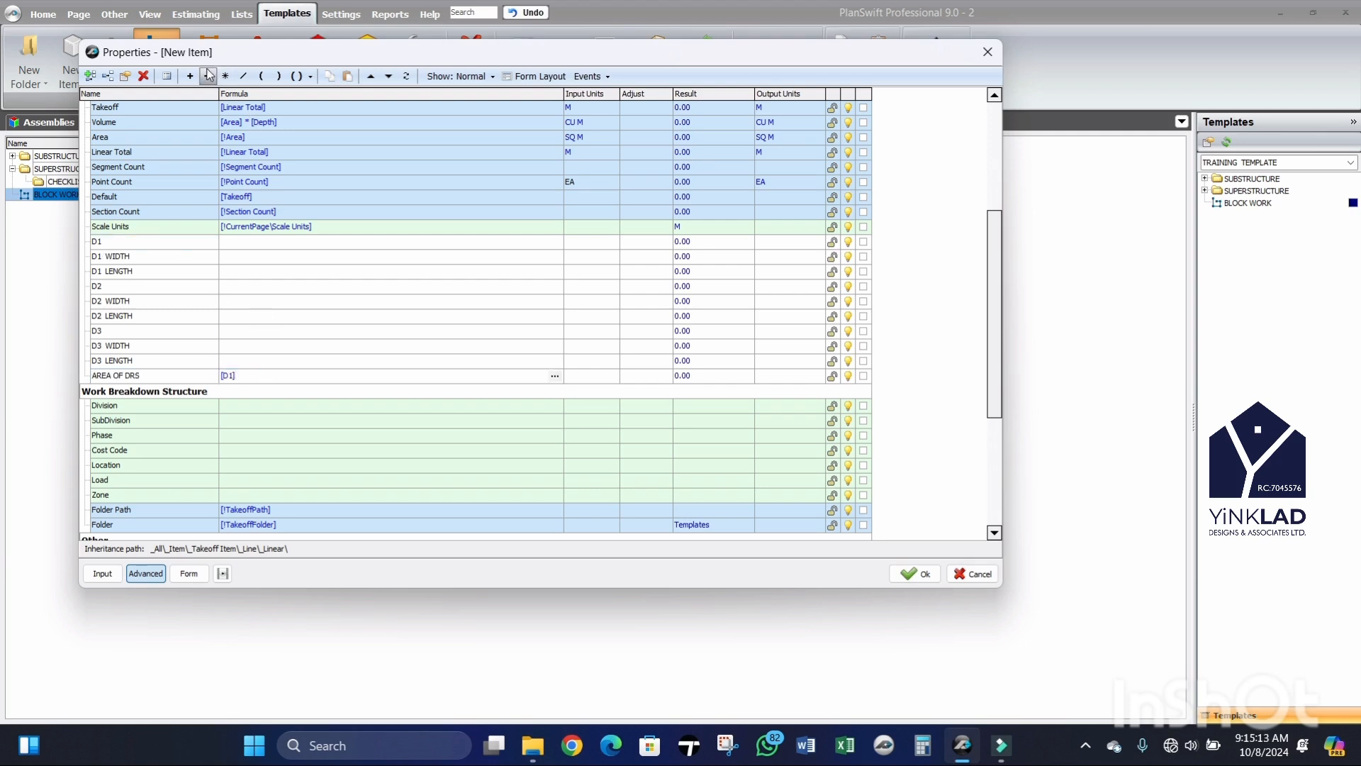
pyautogui.click(190, 76)
pyautogui.moveTo(95, 287); pyautogui.dragTo(249, 377)
pyautogui.click(190, 77)
pyautogui.moveTo(99, 335); pyautogui.dragTo(305, 380)
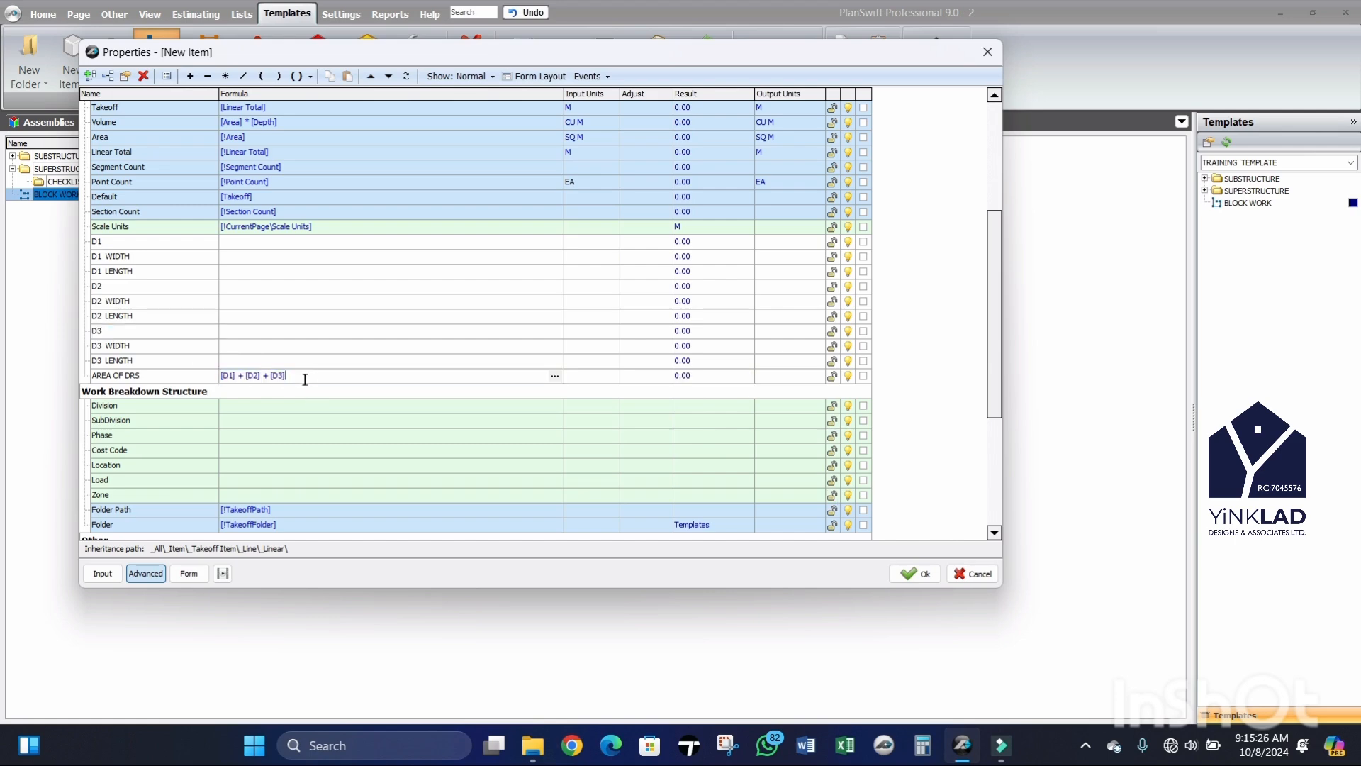
pyautogui.click(106, 287)
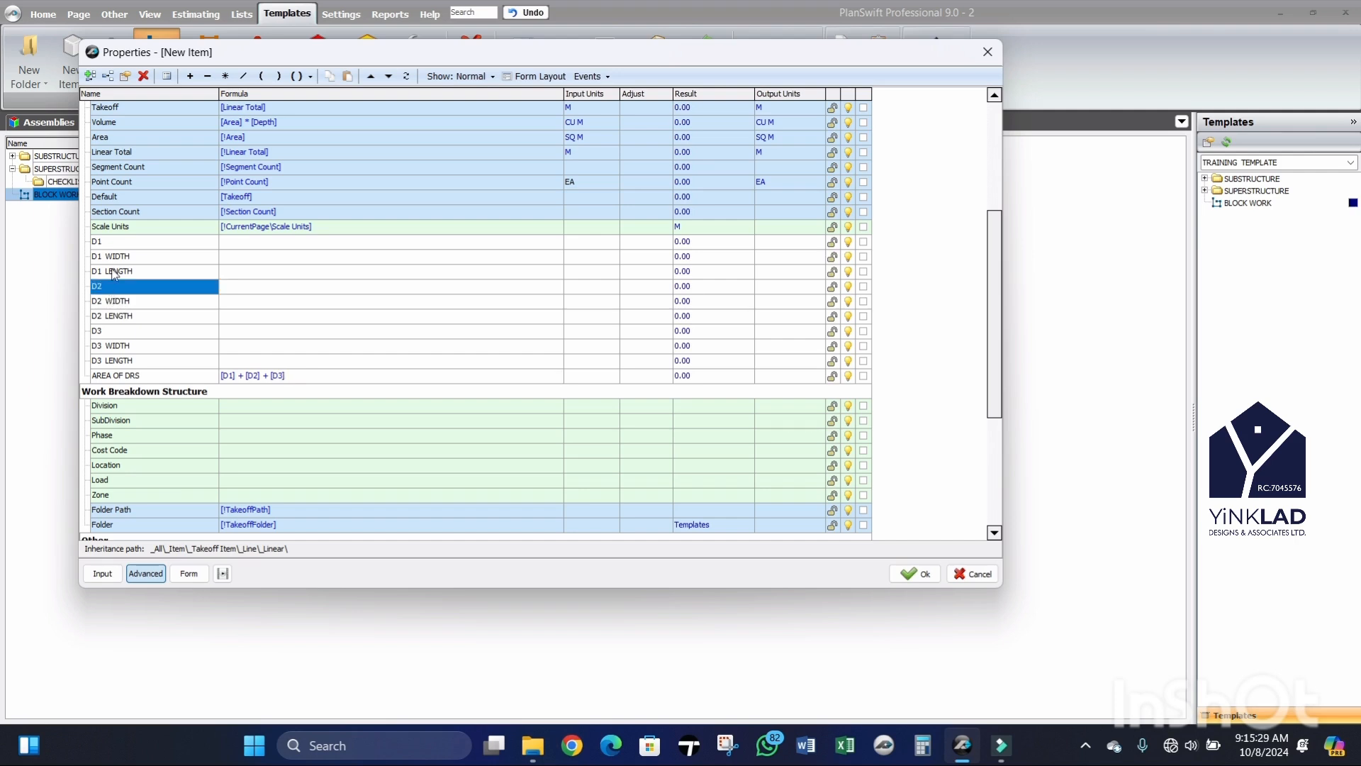
# Step: Add a number property named D1 NOS and reorder it to sit directly below D1 LENGTH
pyautogui.click(115, 276)
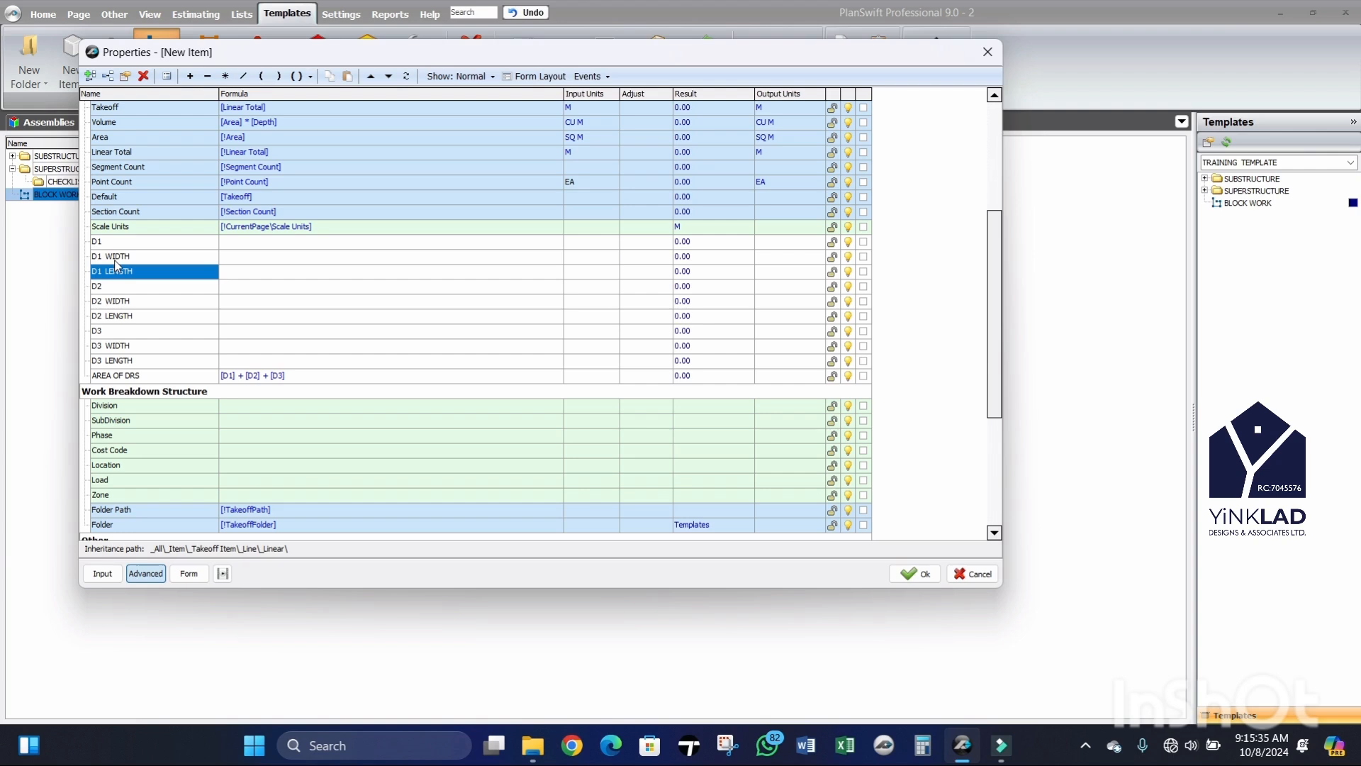
pyautogui.click(91, 77)
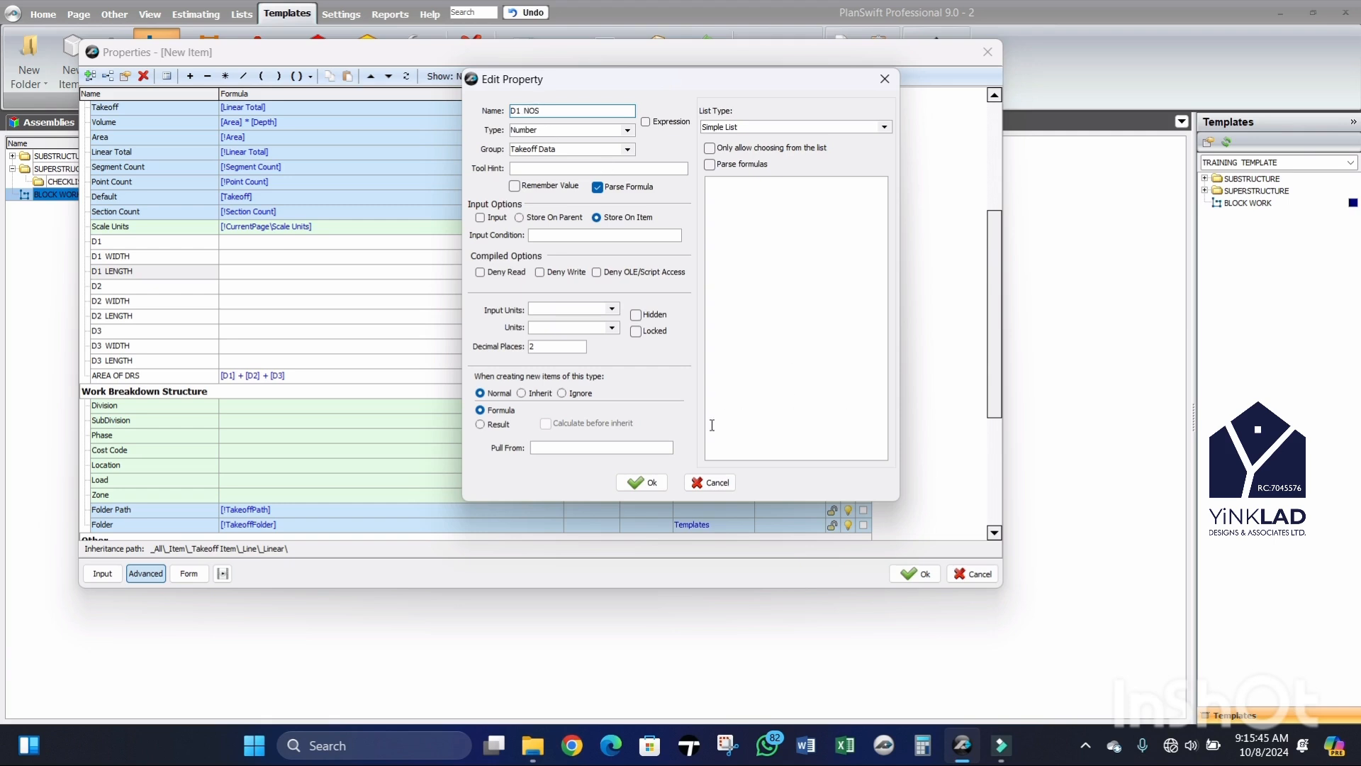
pyautogui.click(643, 482)
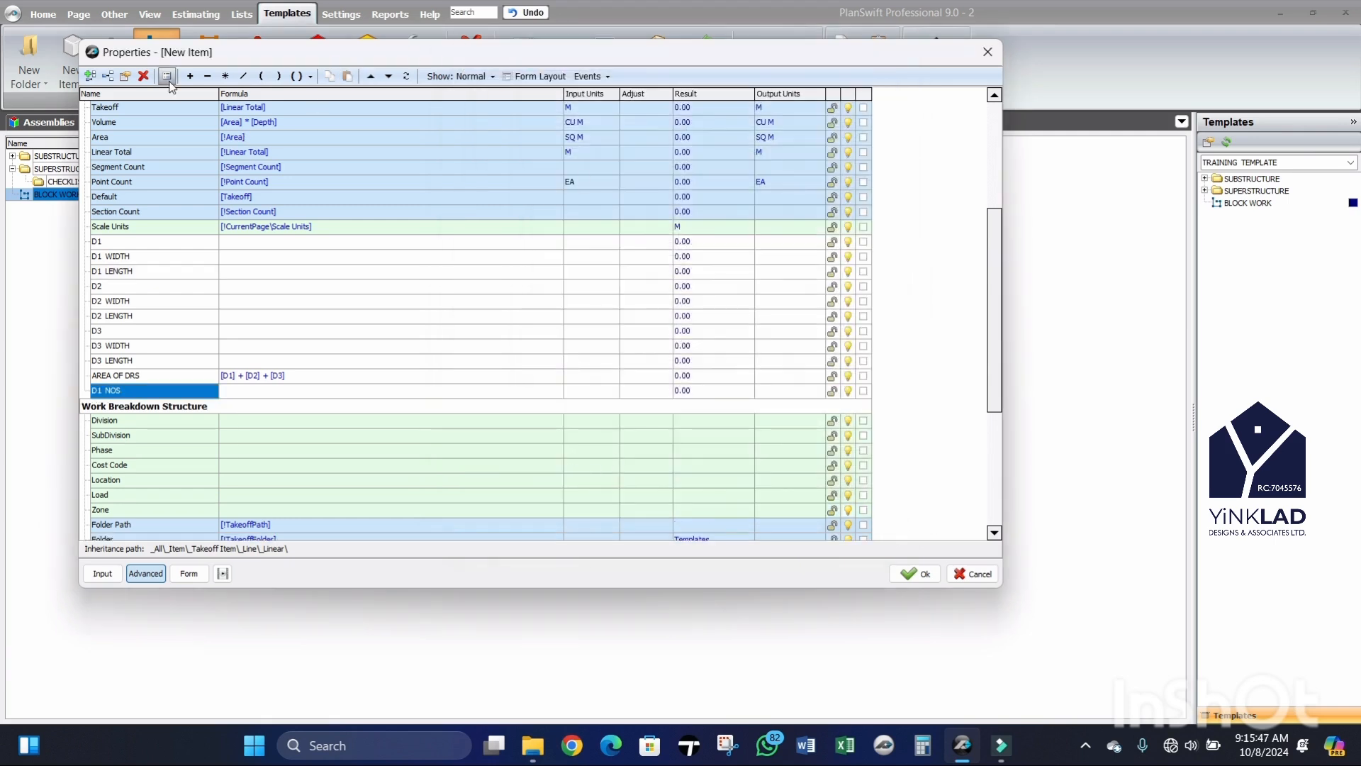
pyautogui.click(370, 76)
pyautogui.click(370, 76)
pyautogui.click(370, 76)
pyautogui.click(370, 76)
pyautogui.click(370, 76)
pyautogui.click(370, 76)
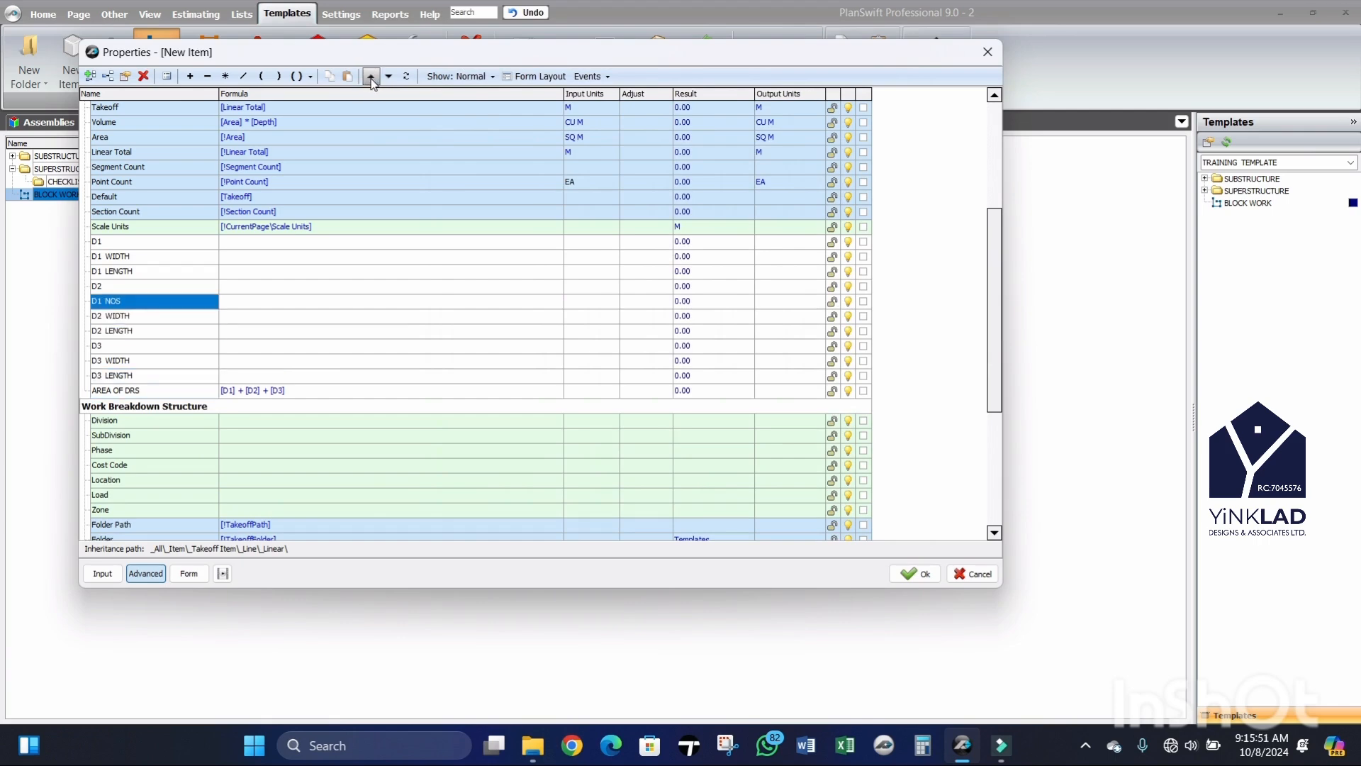
pyautogui.click(370, 76)
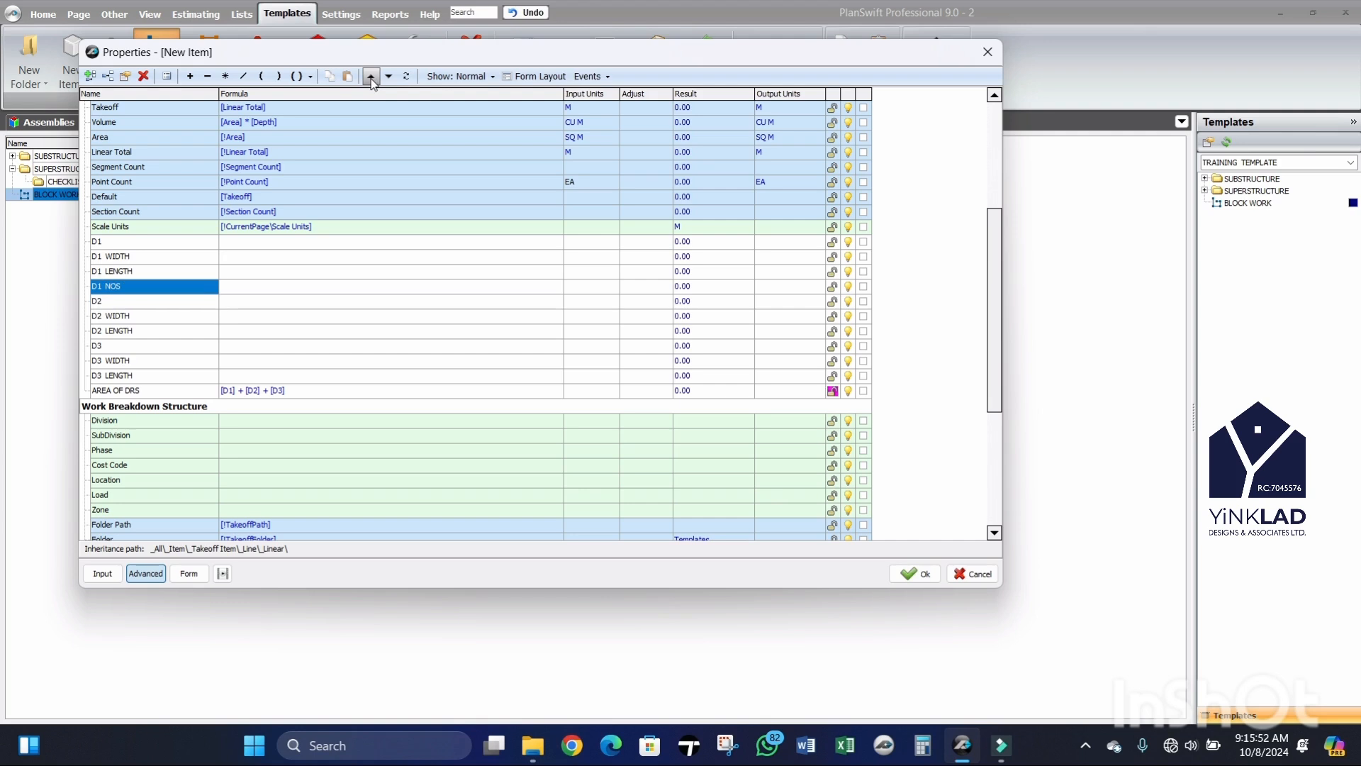
# Step: Add a number property named D2 NOS to the Takeoff Data group
pyautogui.click(122, 332)
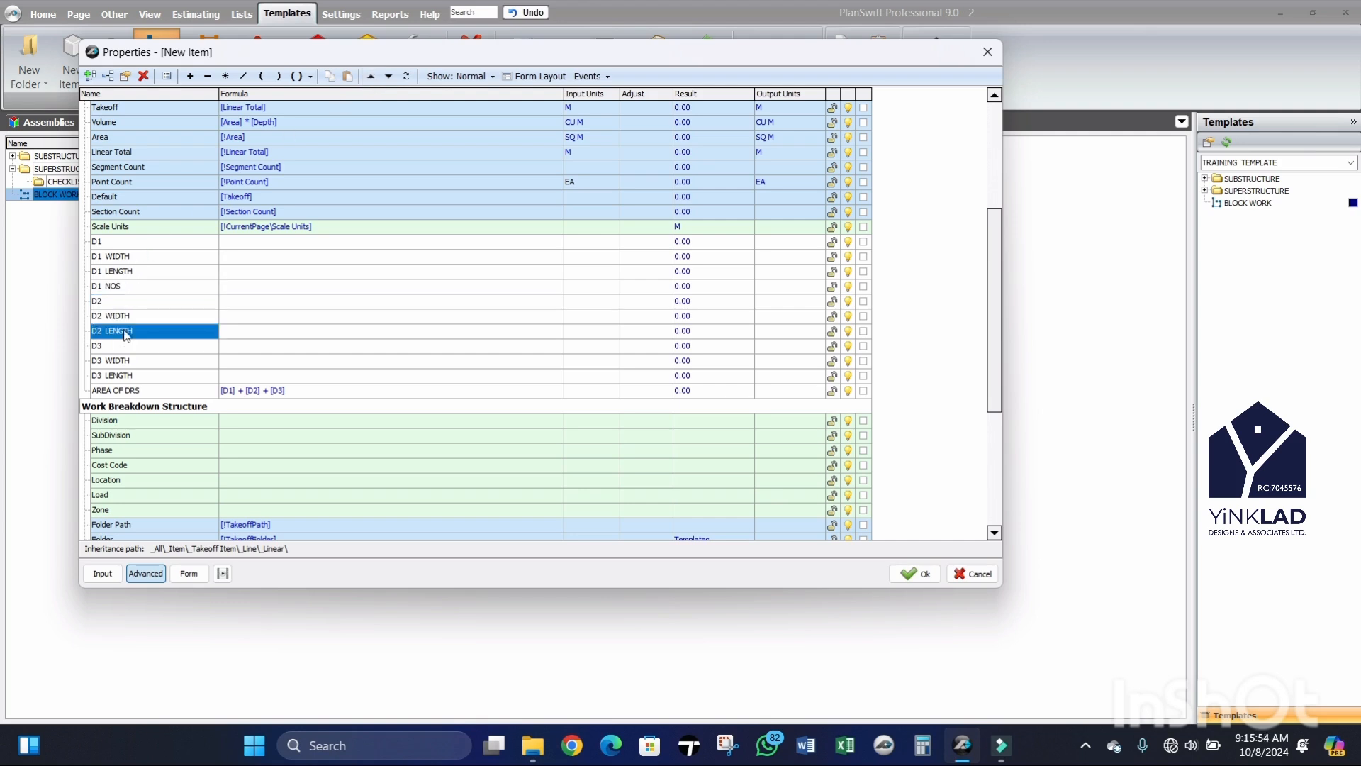
pyautogui.click(91, 76)
pyautogui.write('D2')
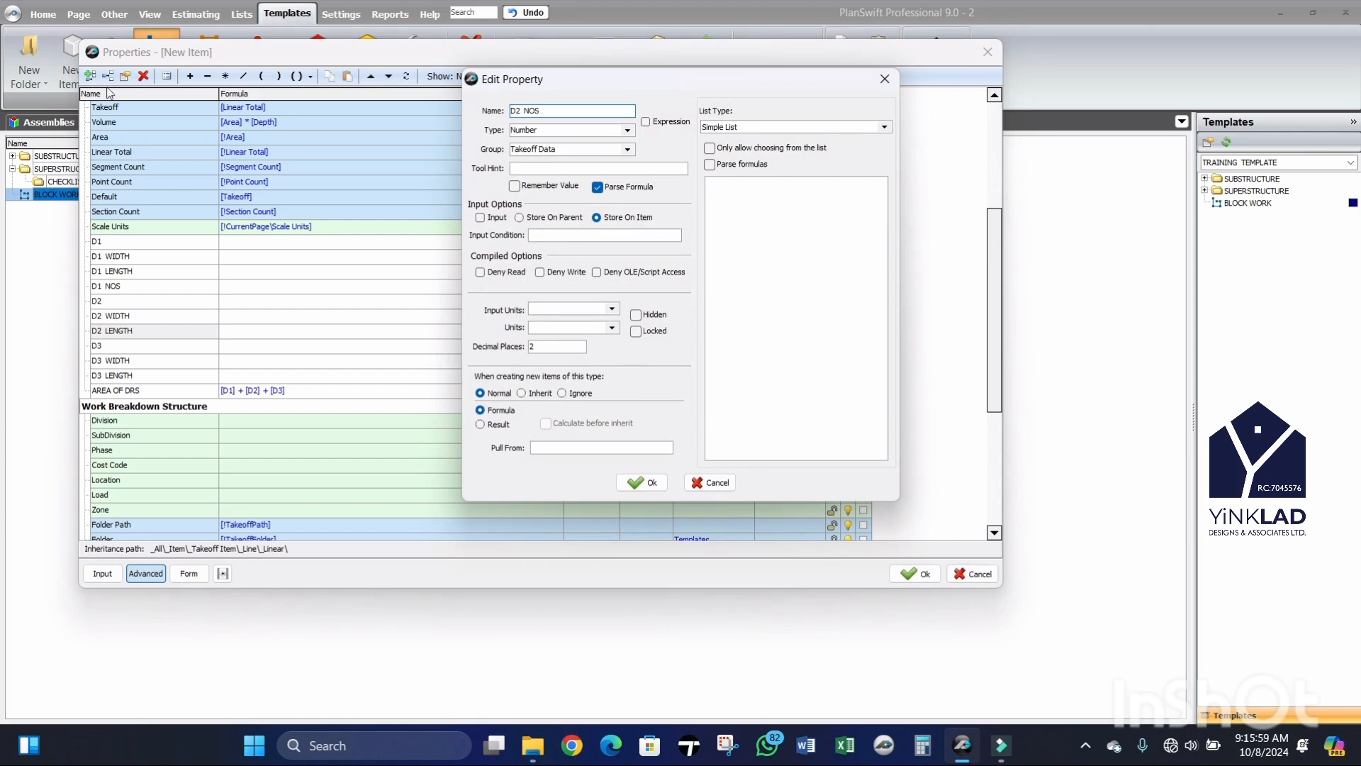
pyautogui.write(' NOS')
pyautogui.click(642, 482)
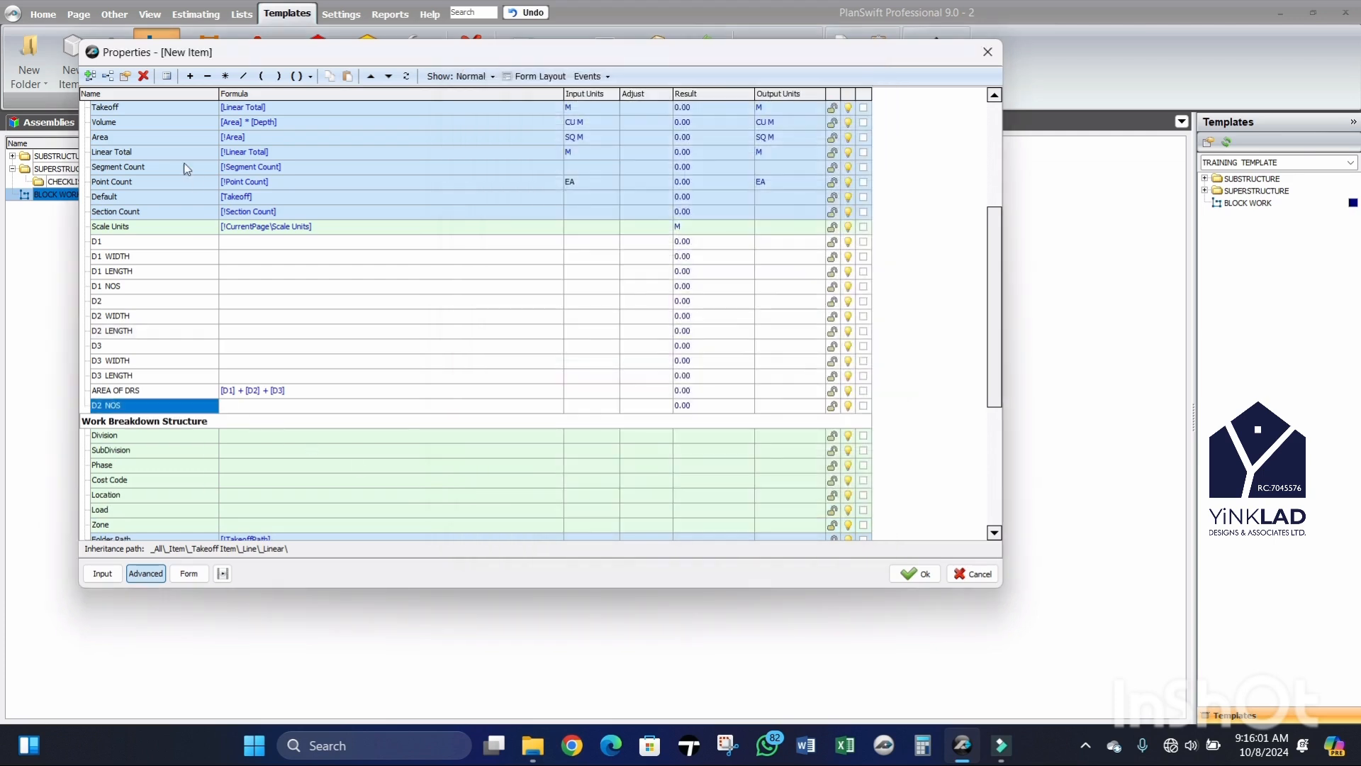
# Step: Reorder the D2 NOS property to sit directly below D2 LENGTH
pyautogui.click(370, 76)
pyautogui.click(370, 75)
pyautogui.click(370, 75)
pyautogui.click(370, 76)
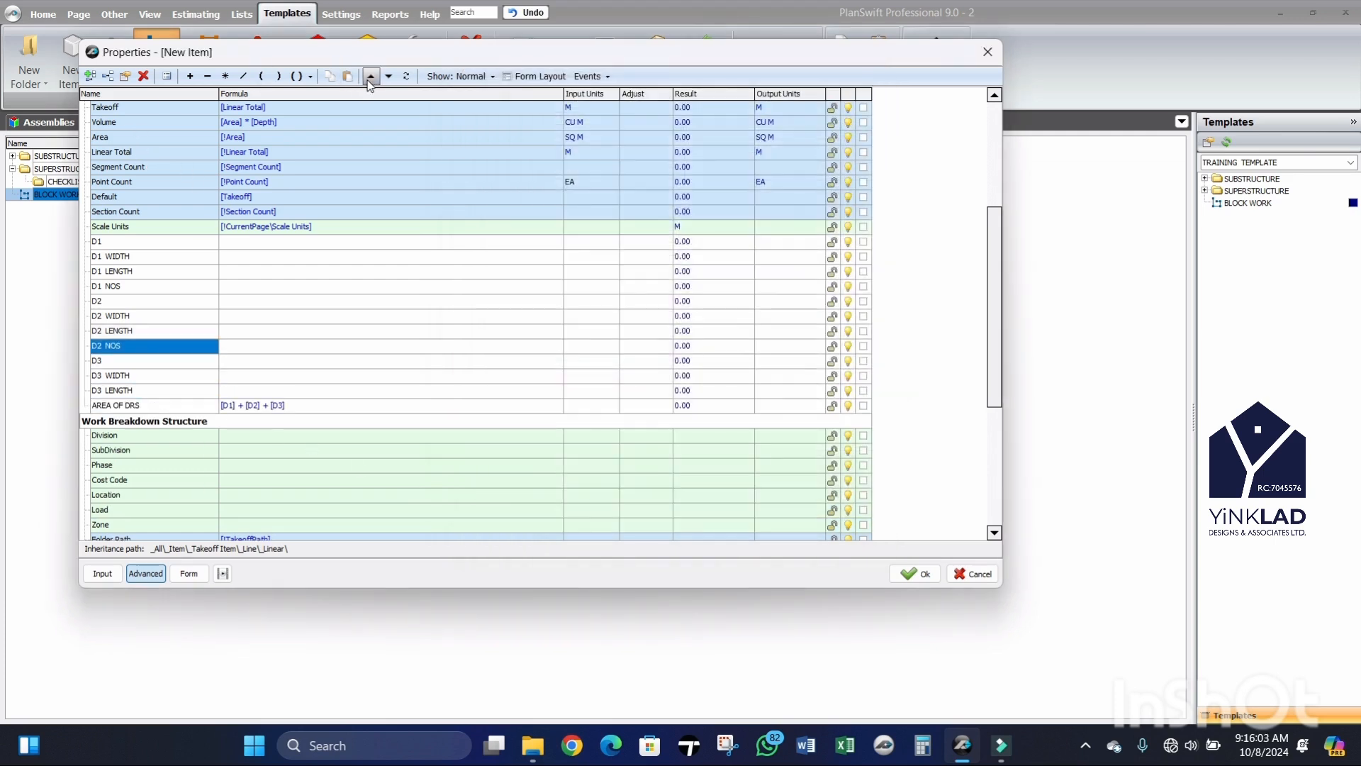
# Step: Add a number property named D3 NOS to the Takeoff Data group
pyautogui.click(112, 393)
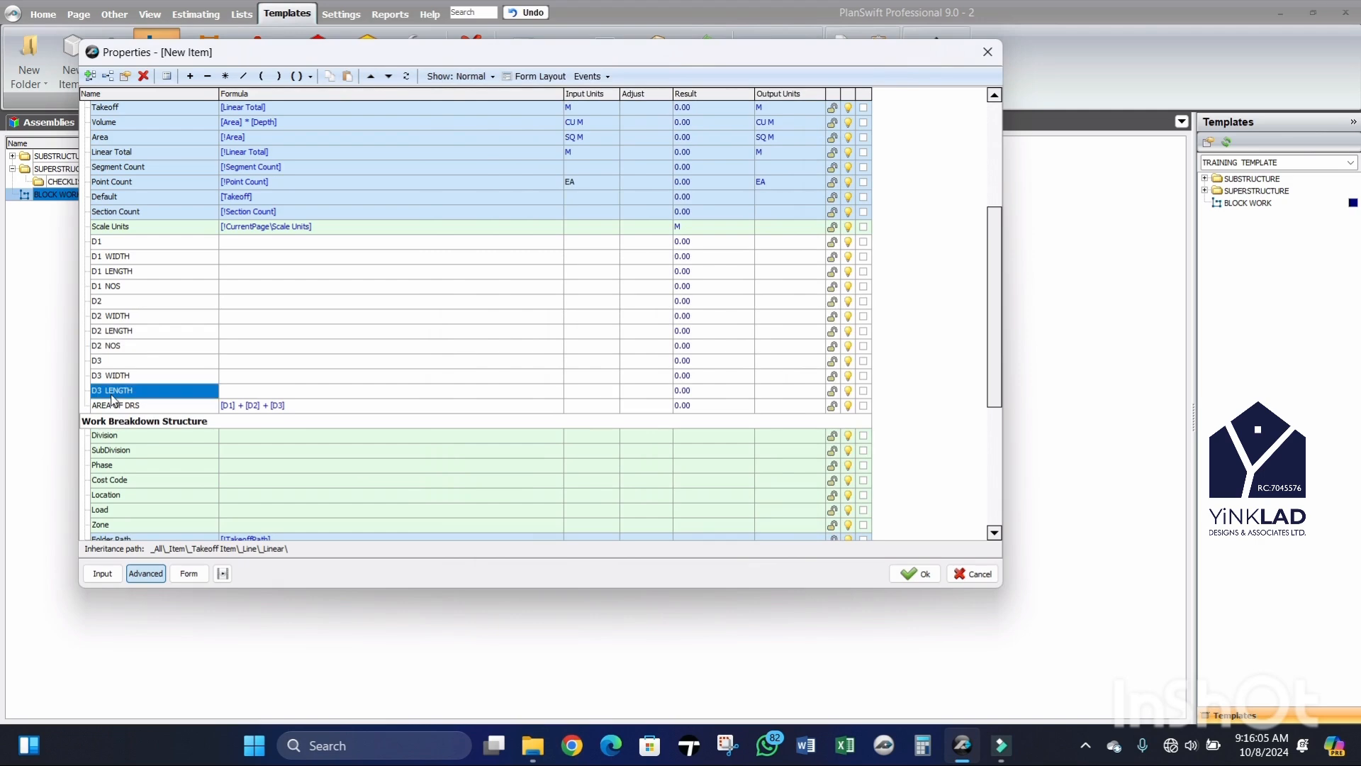
pyautogui.click(89, 75)
pyautogui.write('D3 NOS')
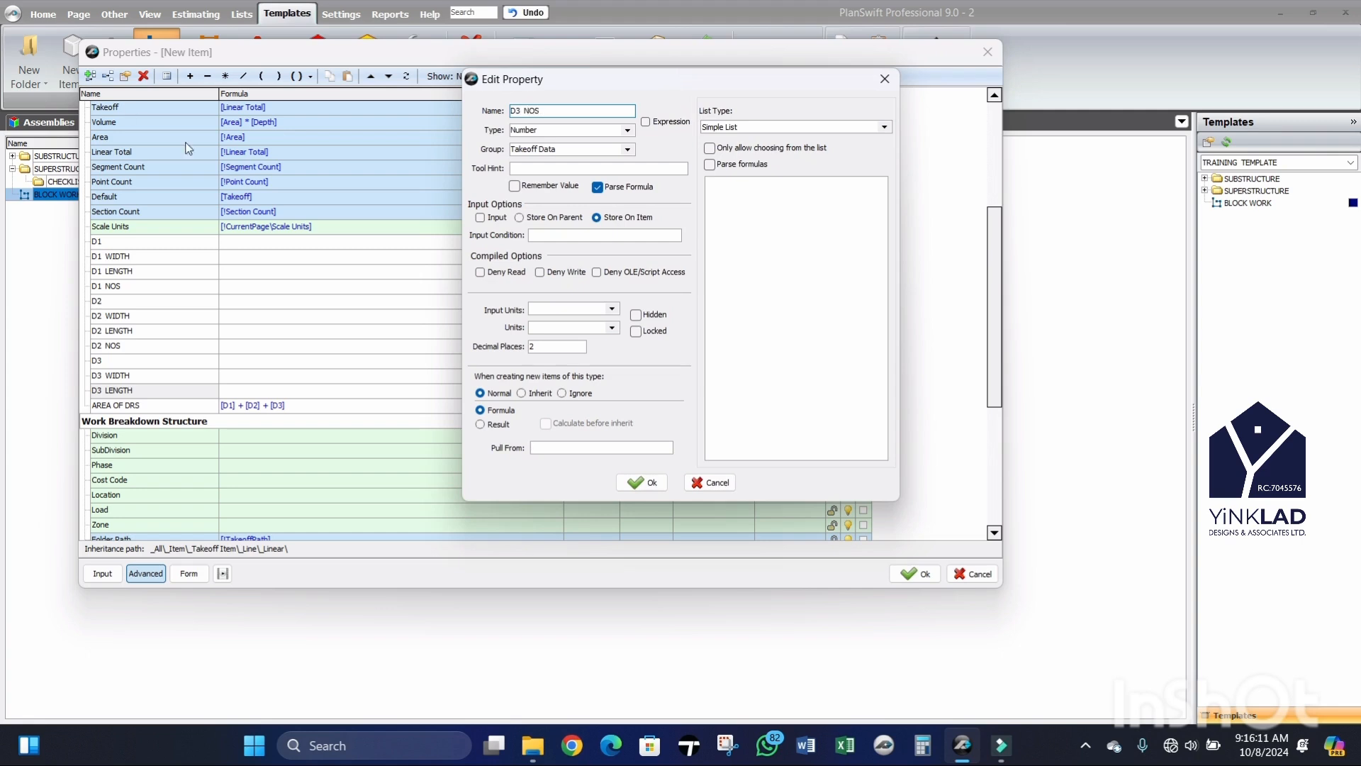
pyautogui.click(642, 482)
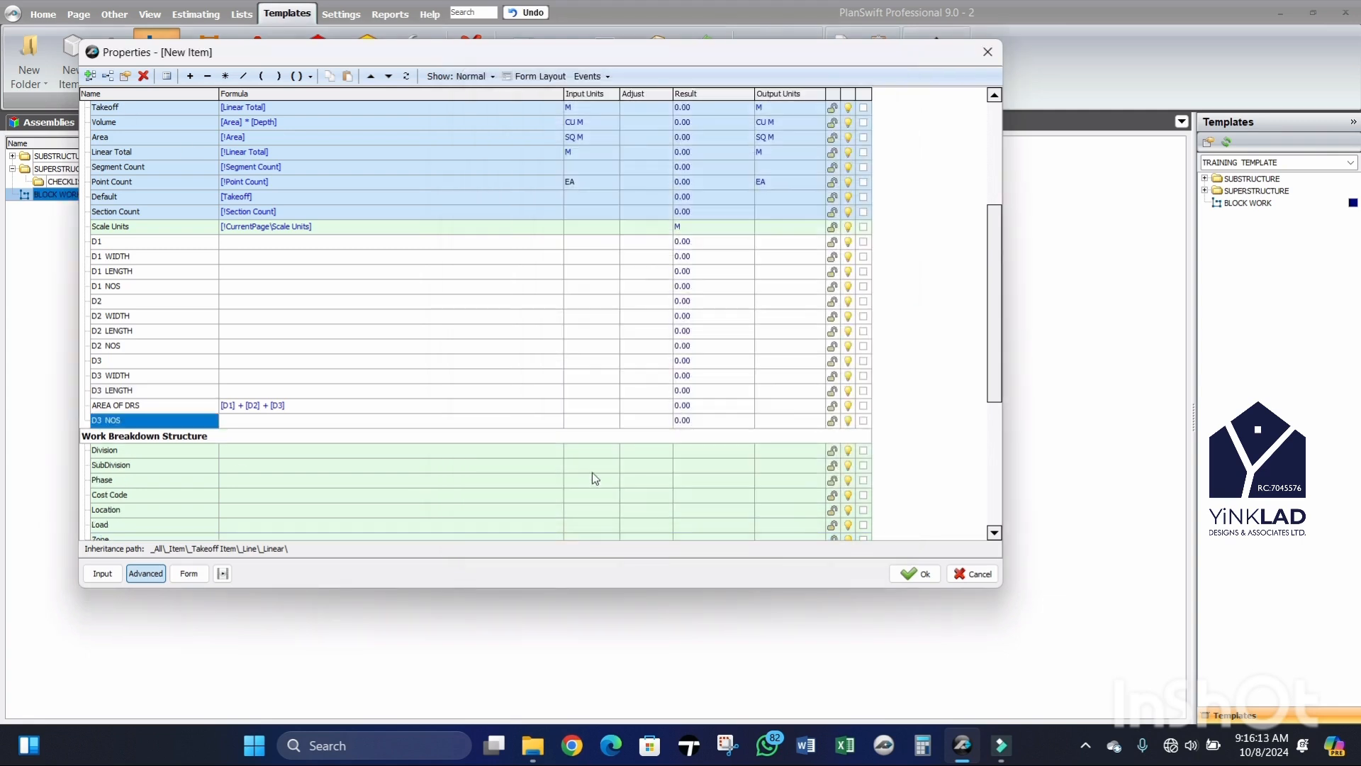
# Step: Reorder the D3 NOS property to sit directly below D3 LENGTH
pyautogui.click(370, 75)
pyautogui.click(370, 76)
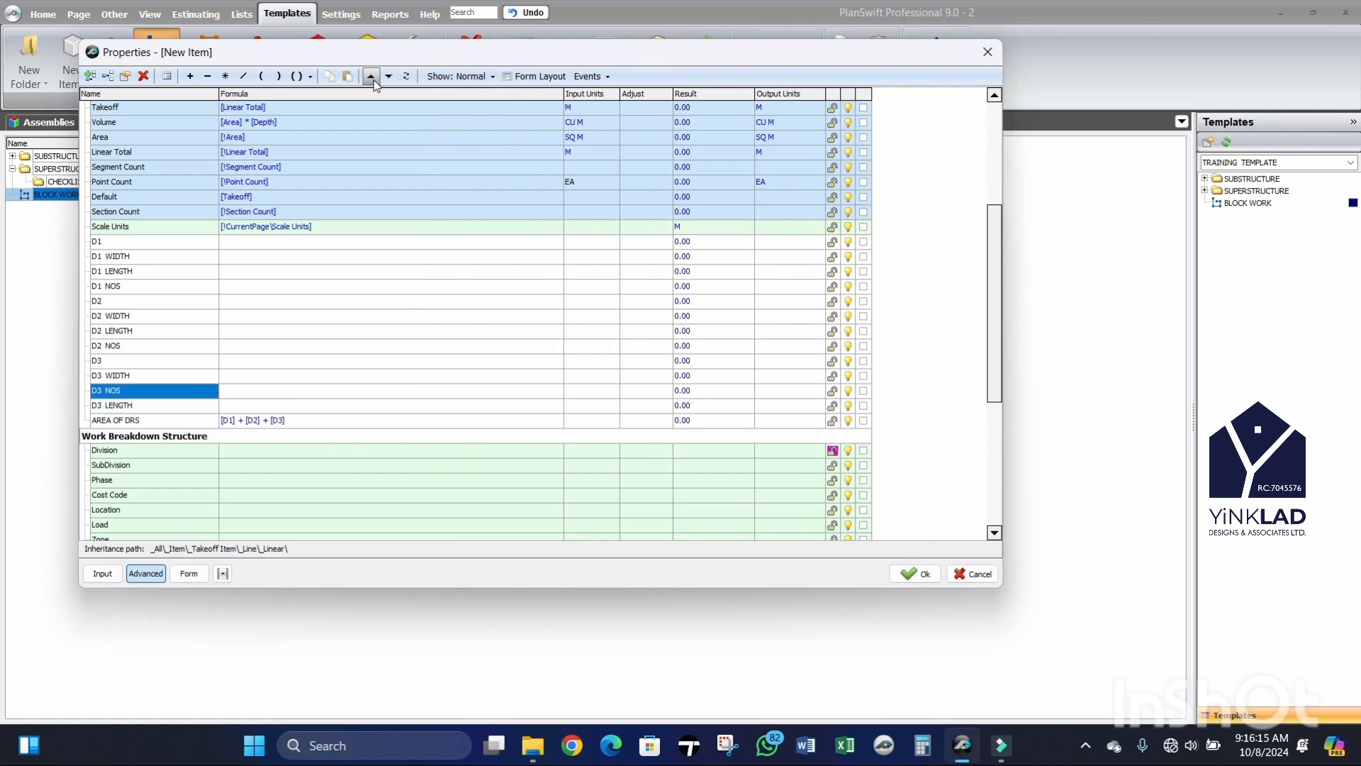
pyautogui.click(370, 76)
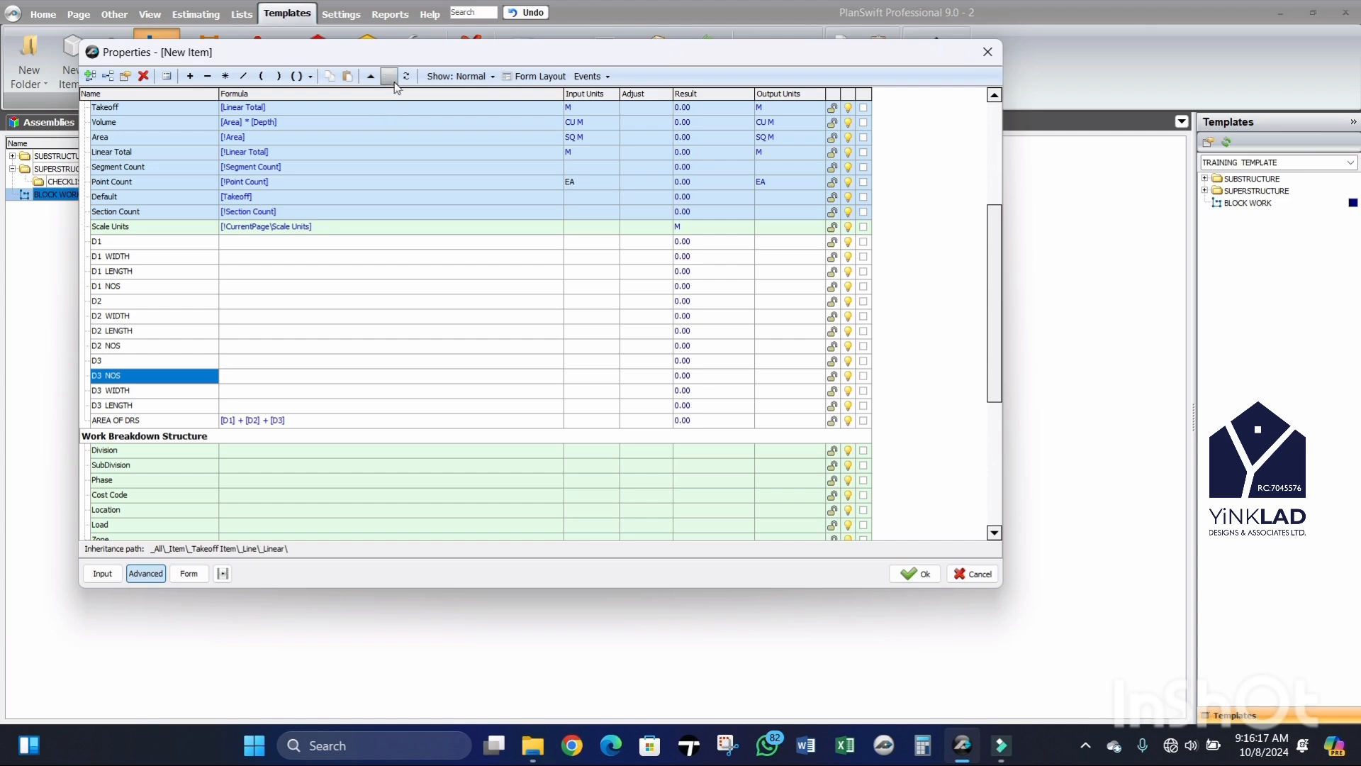
pyautogui.click(389, 76)
pyautogui.click(388, 76)
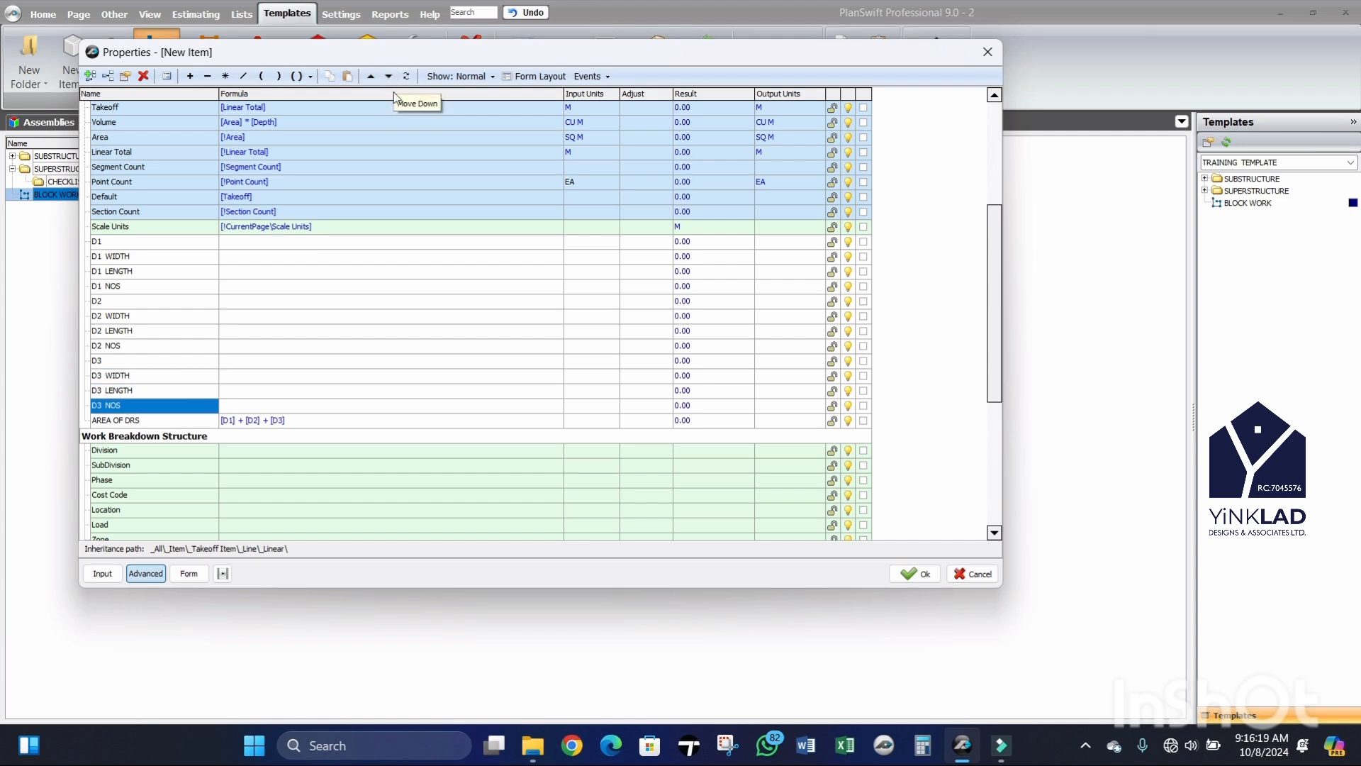
# Step: Build the D1 formula as [D1 LENGTH] * [D1 WIDTH] * [D1 NOS] from the door properties
pyautogui.scroll(-2, 321, 446)
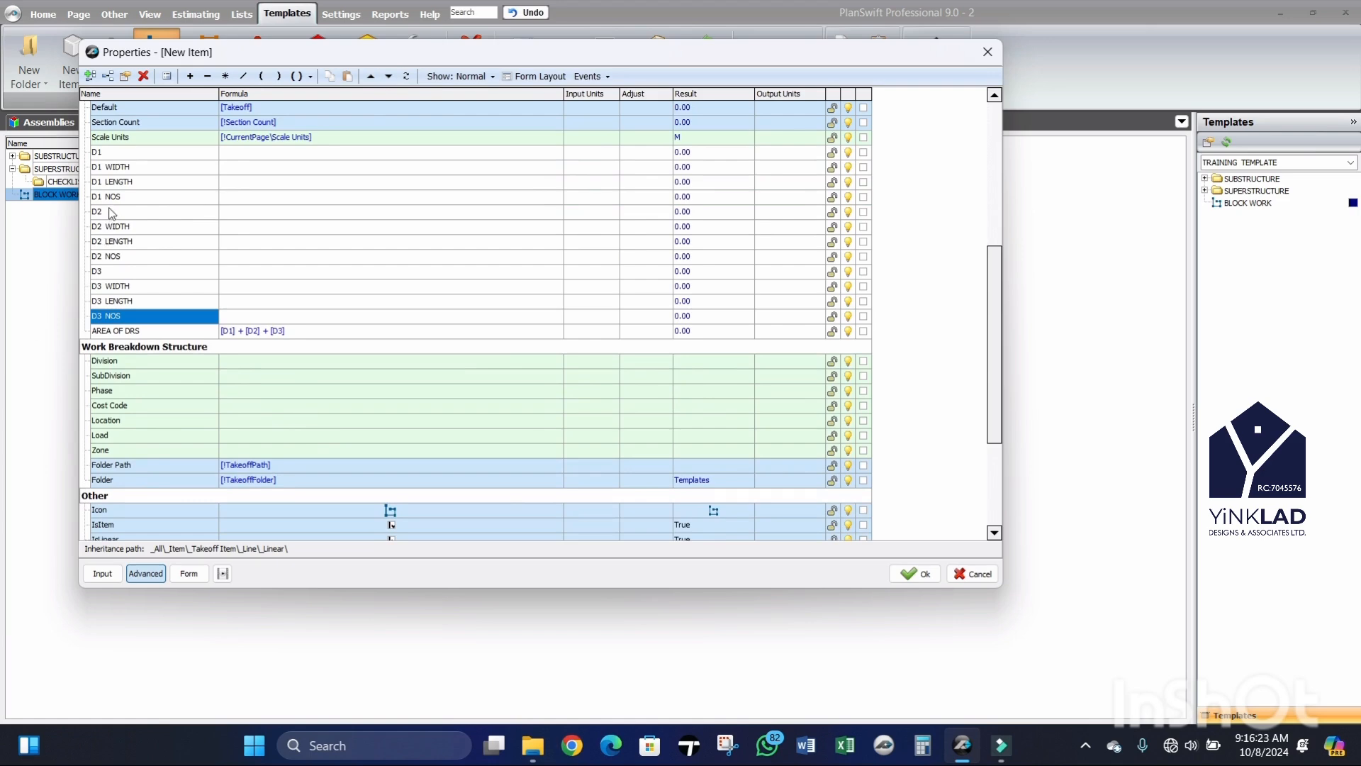
pyautogui.scroll(1, 126, 206)
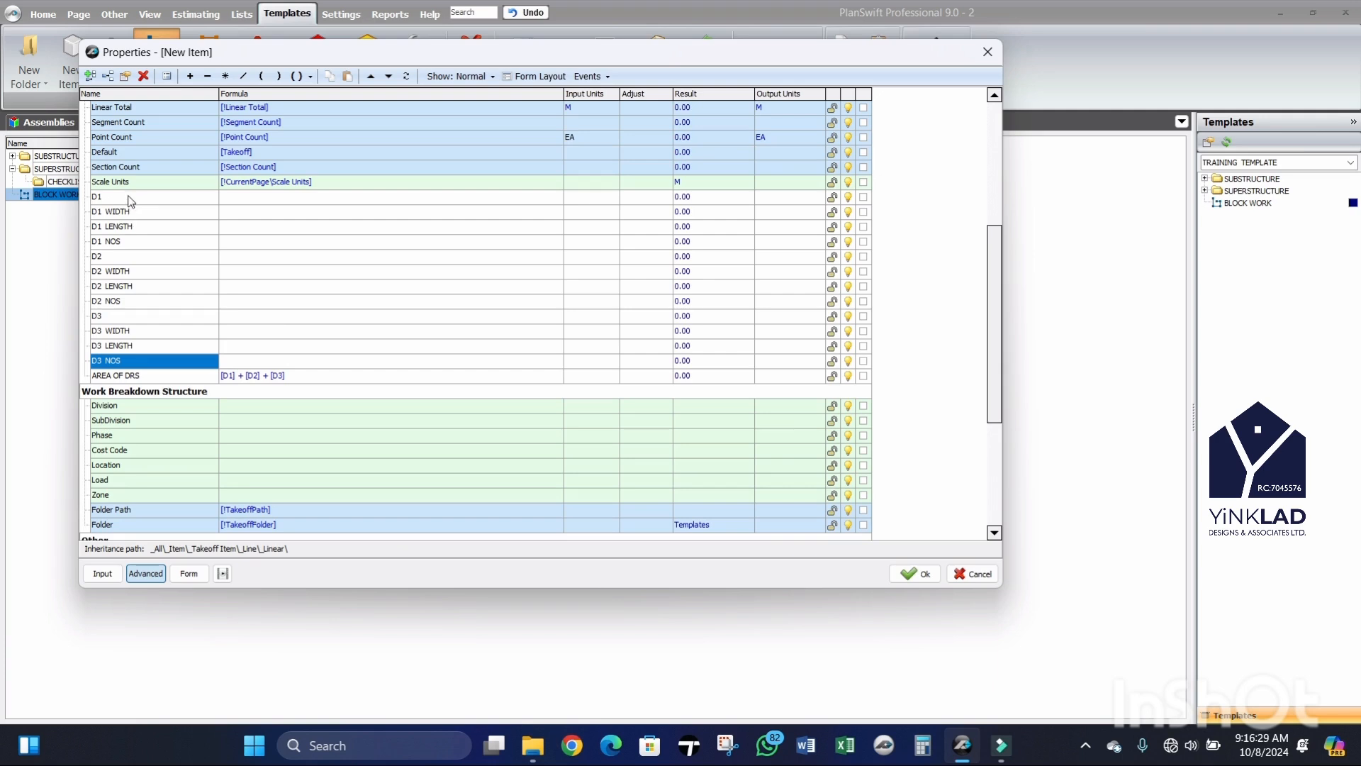
pyautogui.click(244, 197)
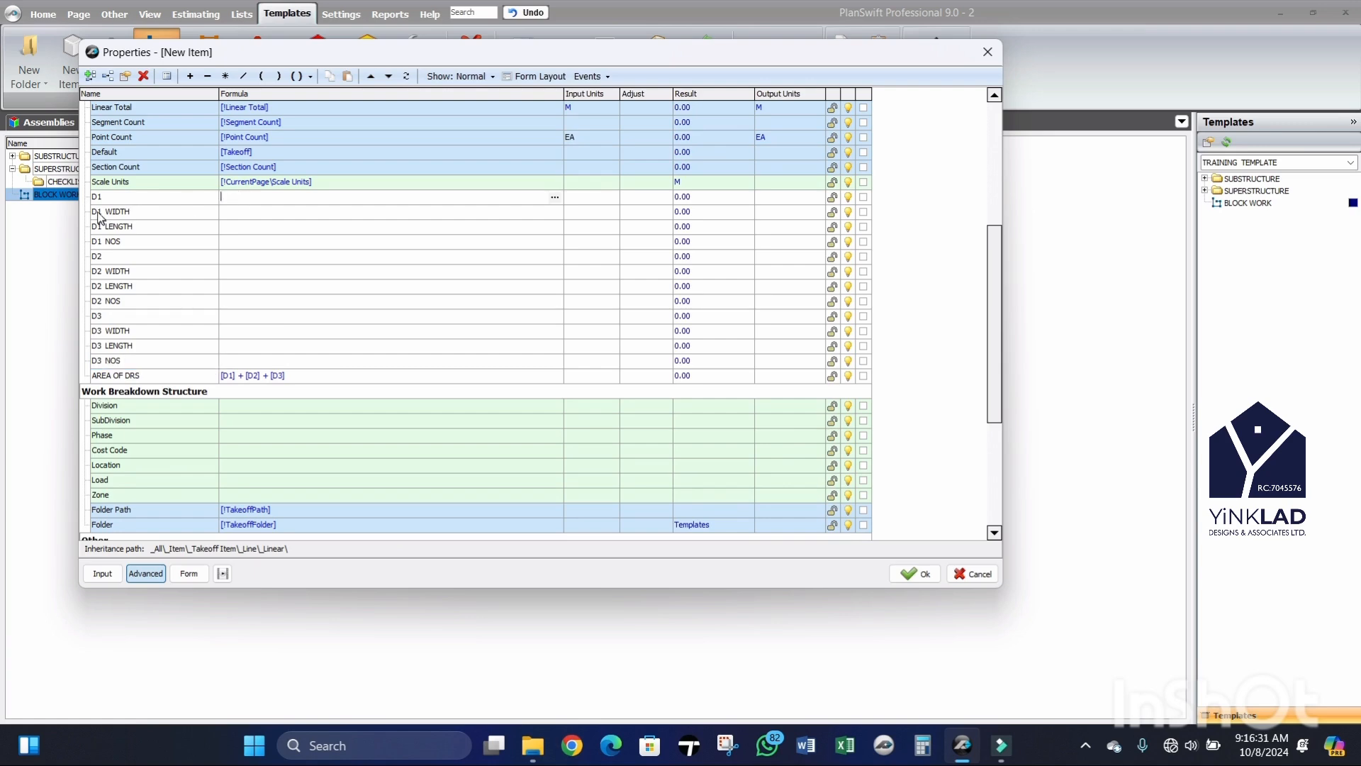
pyautogui.moveTo(97, 212); pyautogui.dragTo(263, 194)
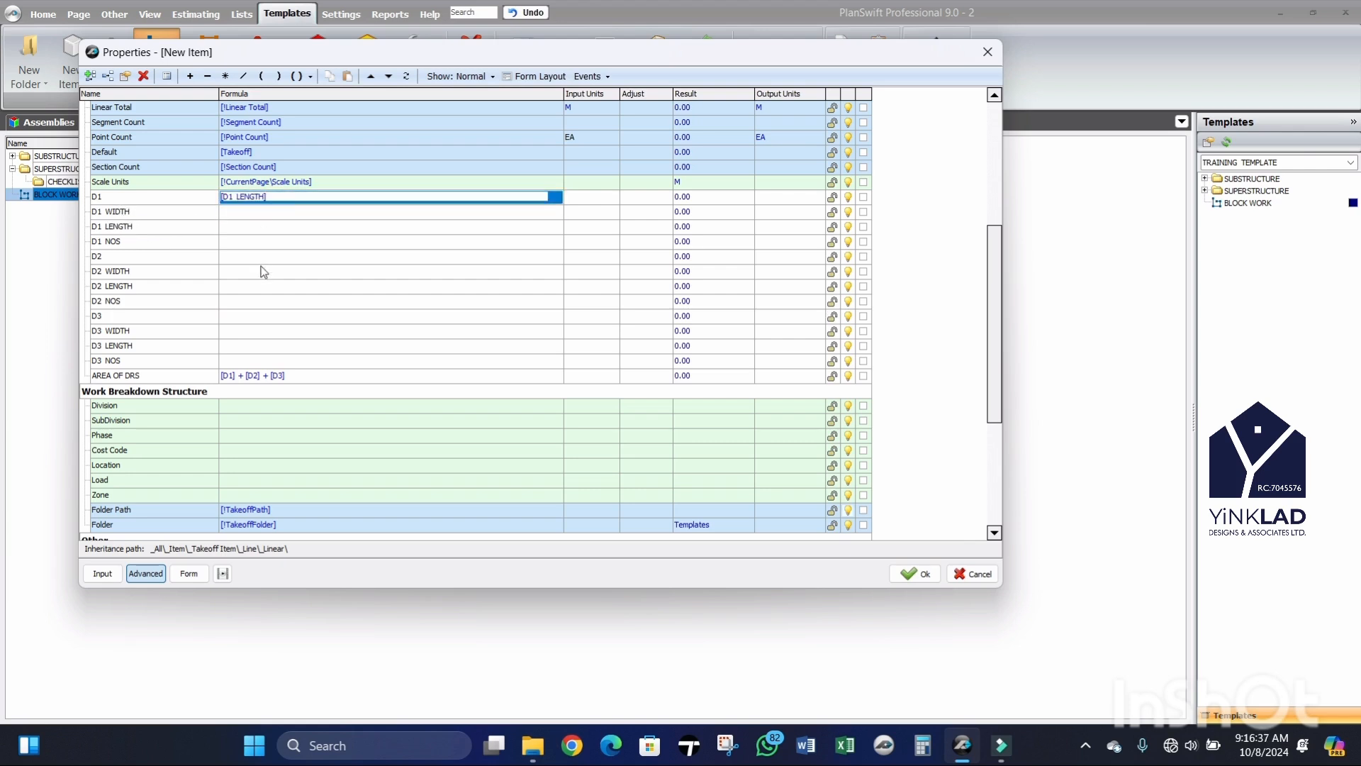
pyautogui.click(225, 76)
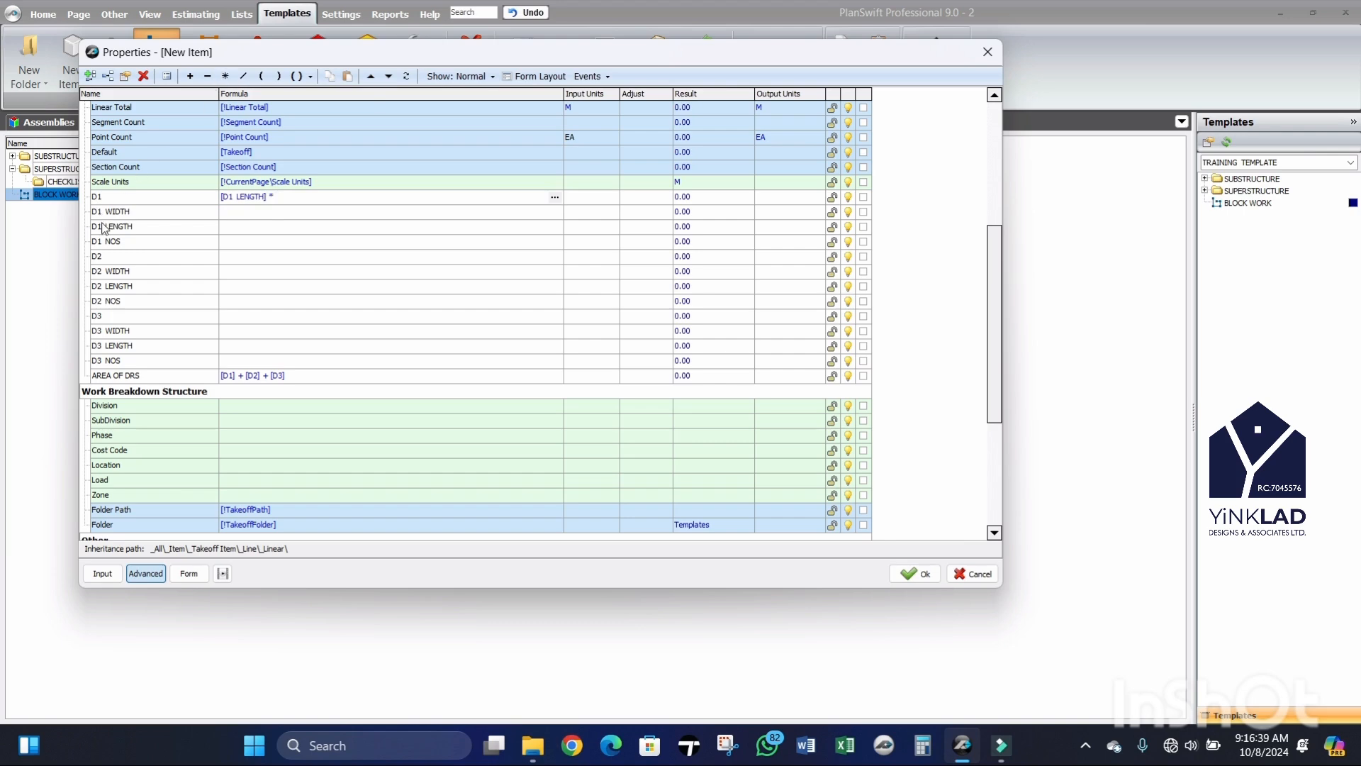
pyautogui.moveTo(105, 212); pyautogui.dragTo(310, 201)
pyautogui.click(226, 77)
pyautogui.click(106, 244)
pyautogui.click(363, 200)
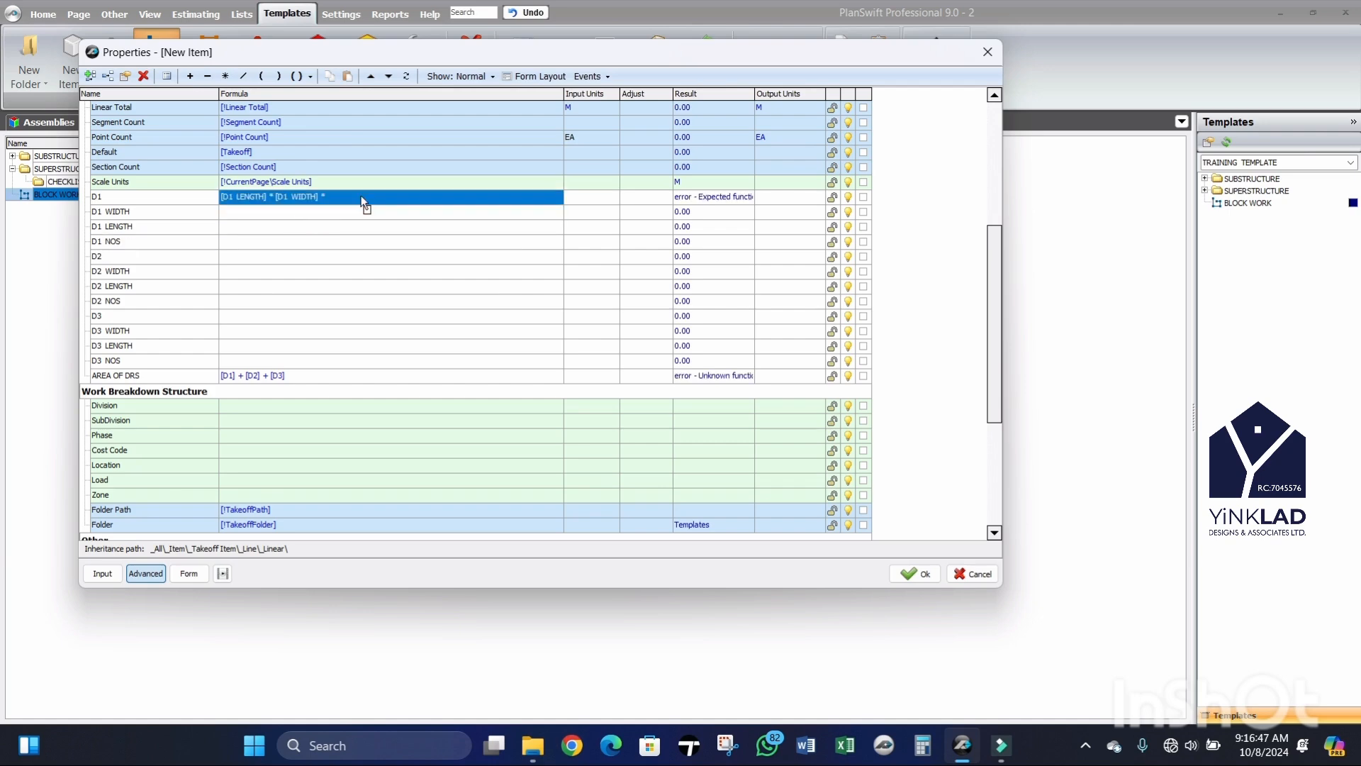
pyautogui.moveTo(364, 203); pyautogui.dragTo(362, 201)
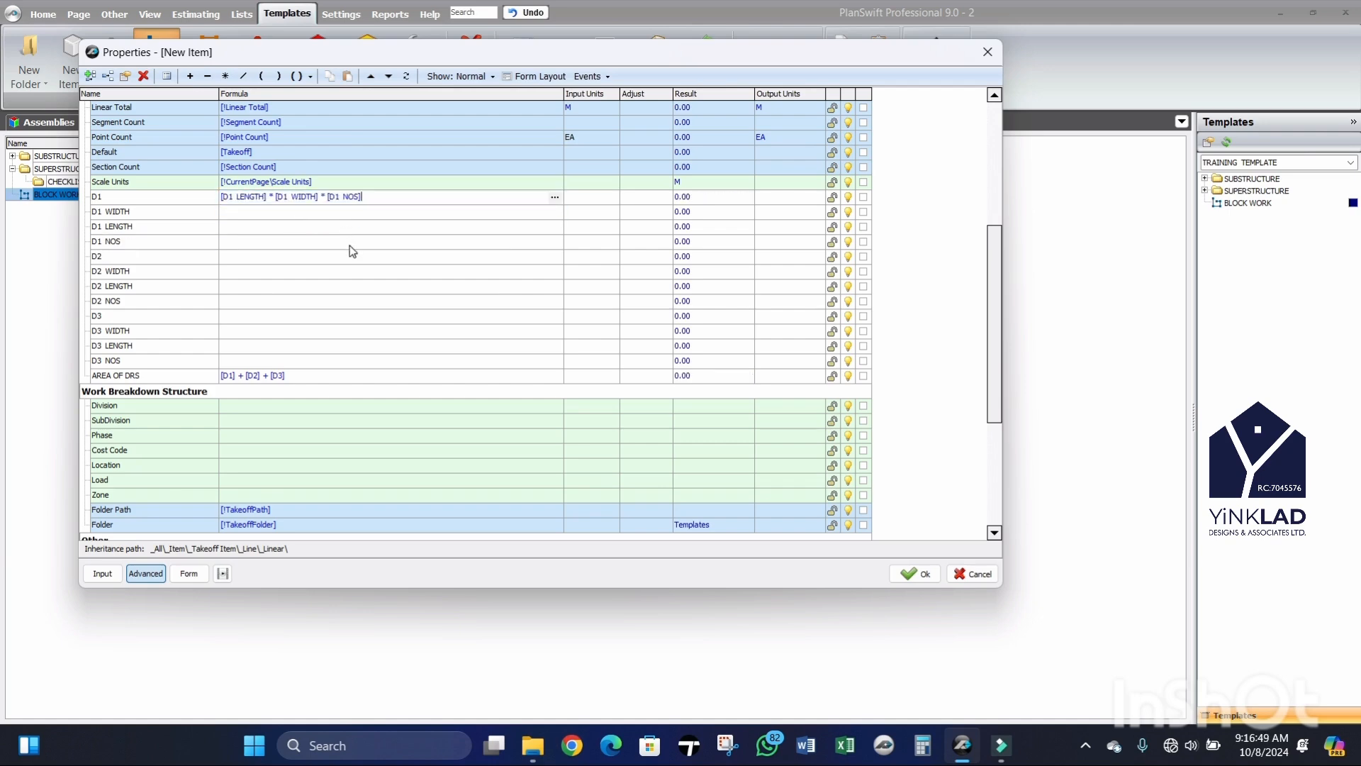
# Step: Set the input units of the D1 property to SQ M
pyautogui.click(614, 201)
pyautogui.click(610, 197)
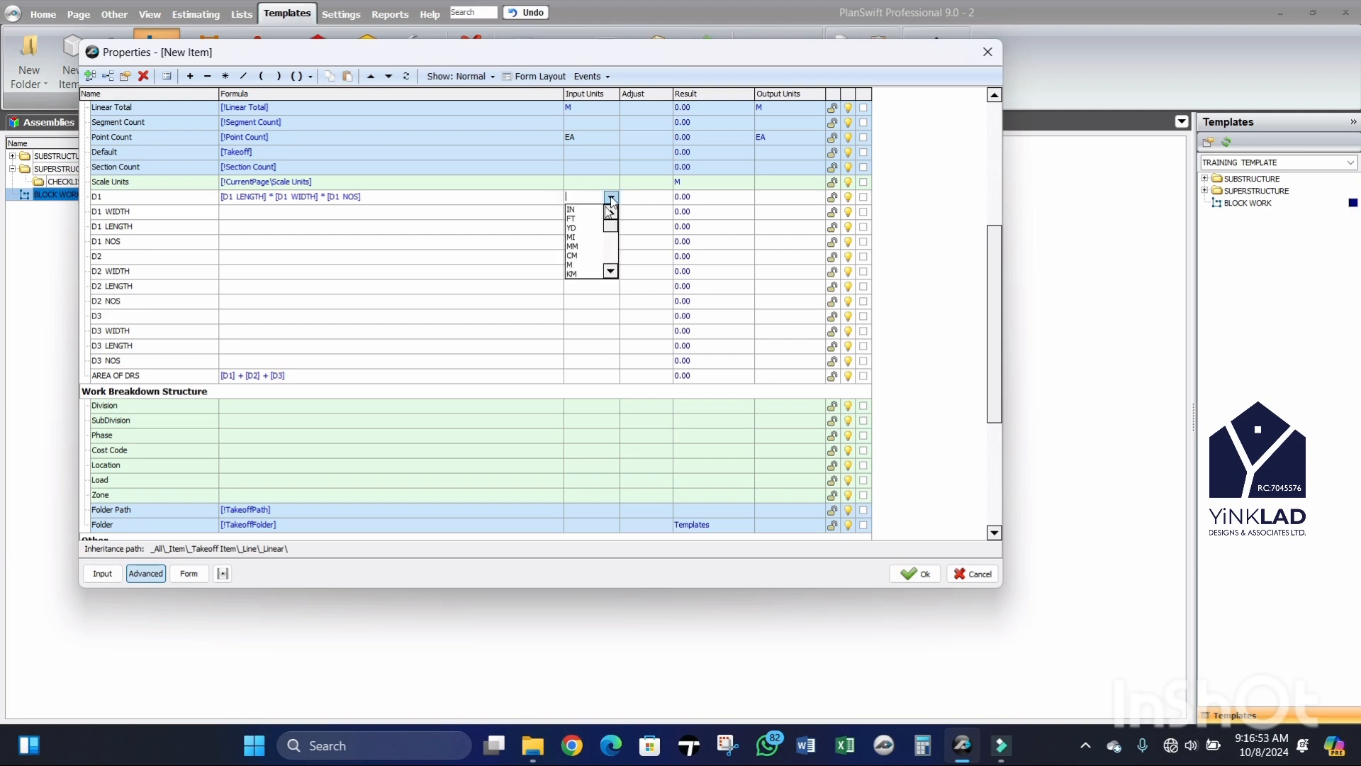
pyautogui.click(578, 264)
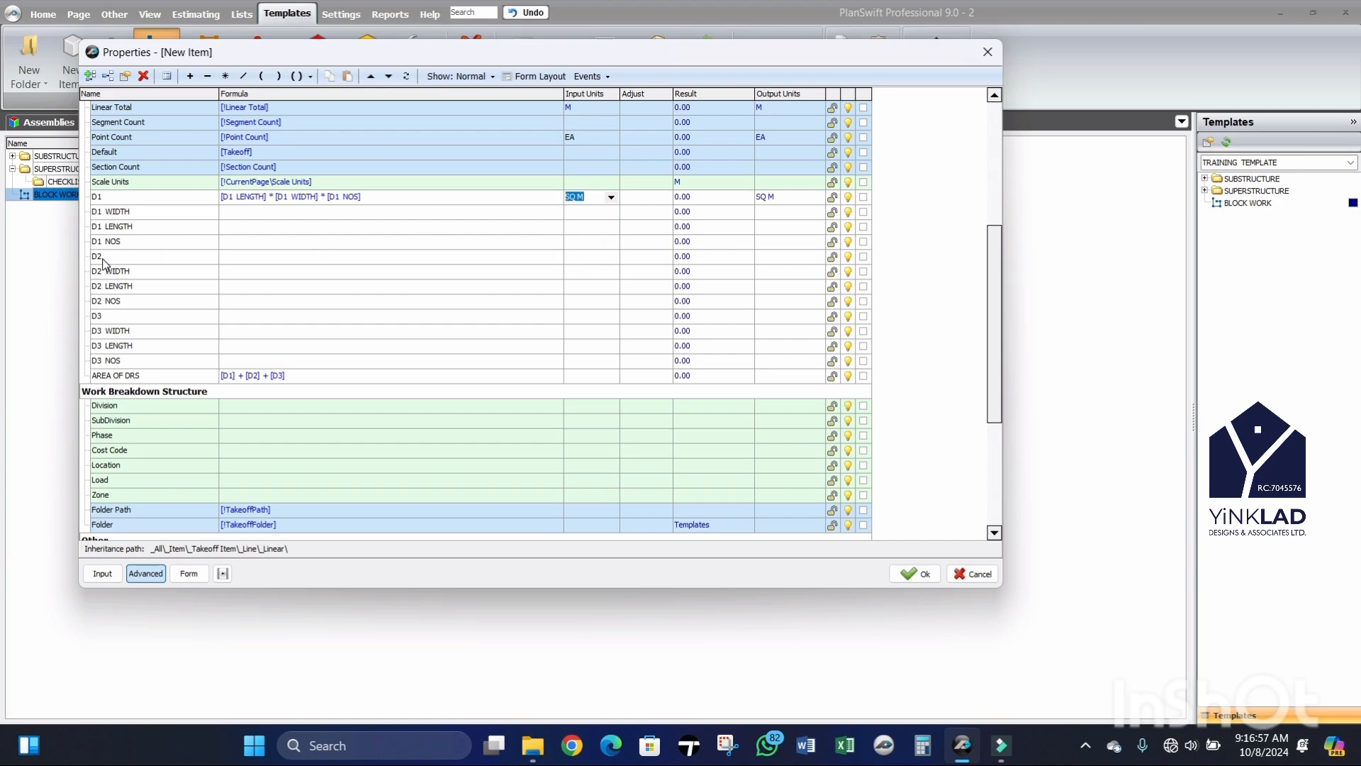
# Step: Build the D2 formula as [D2 LENGTH] * [D2 WIDTH] * [D2 NOS] and set its input units to SQ M
pyautogui.click(240, 256)
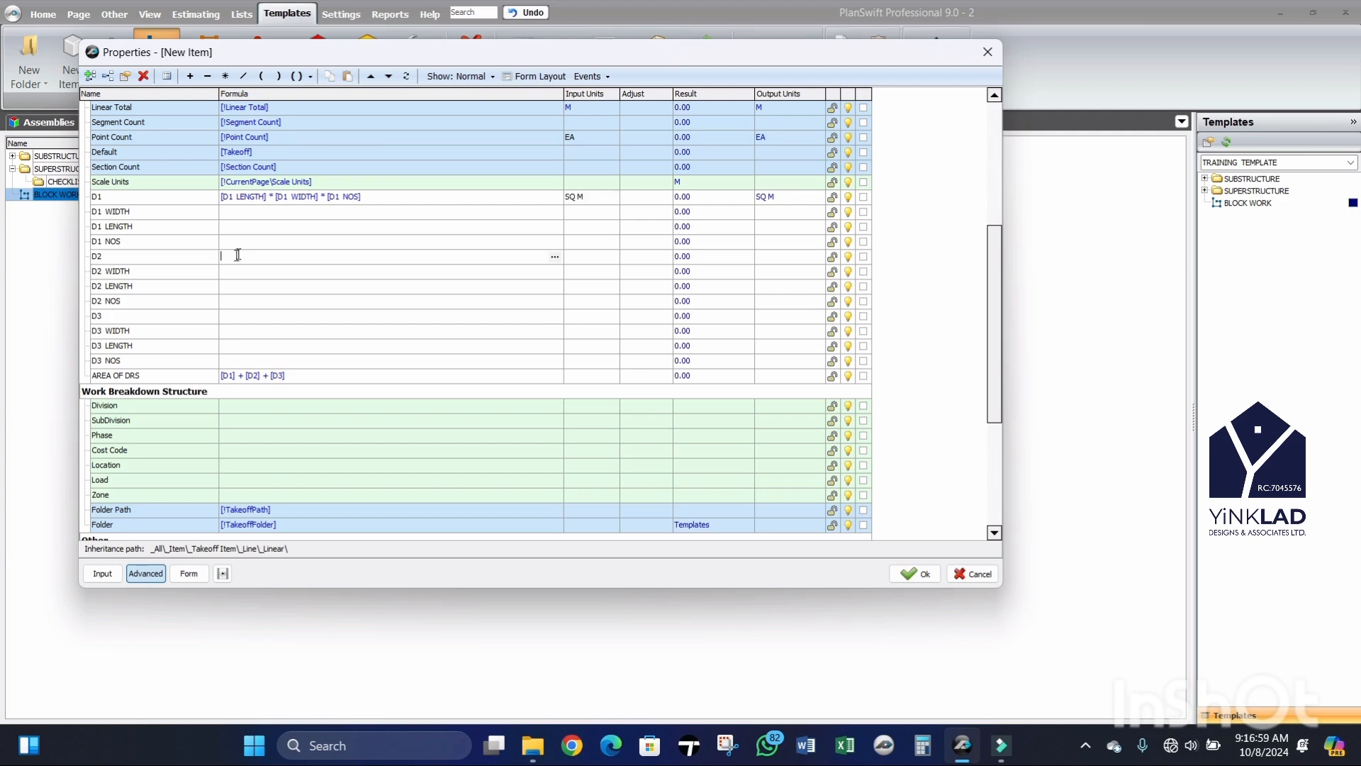
pyautogui.click(107, 288)
pyautogui.click(225, 76)
pyautogui.click(105, 273)
pyautogui.click(229, 76)
pyautogui.click(183, 299)
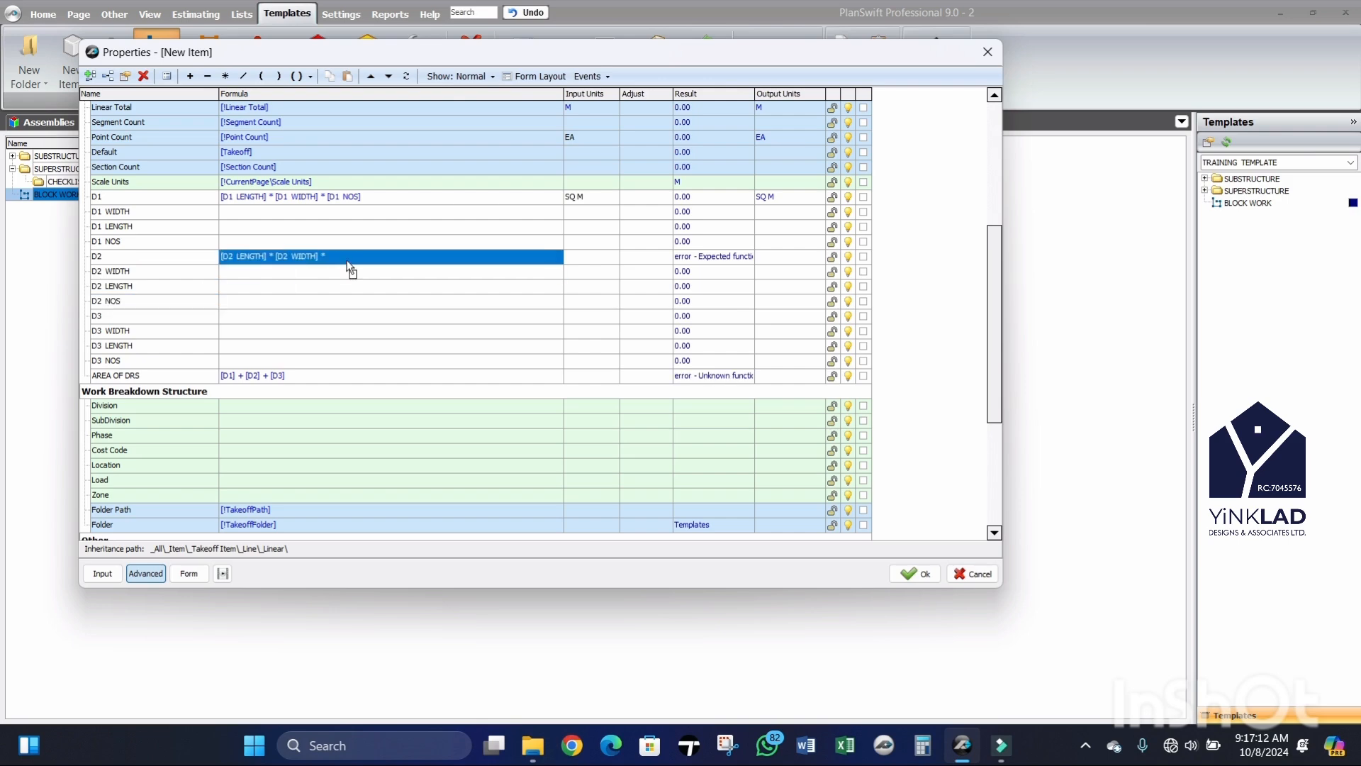
pyautogui.click(612, 257)
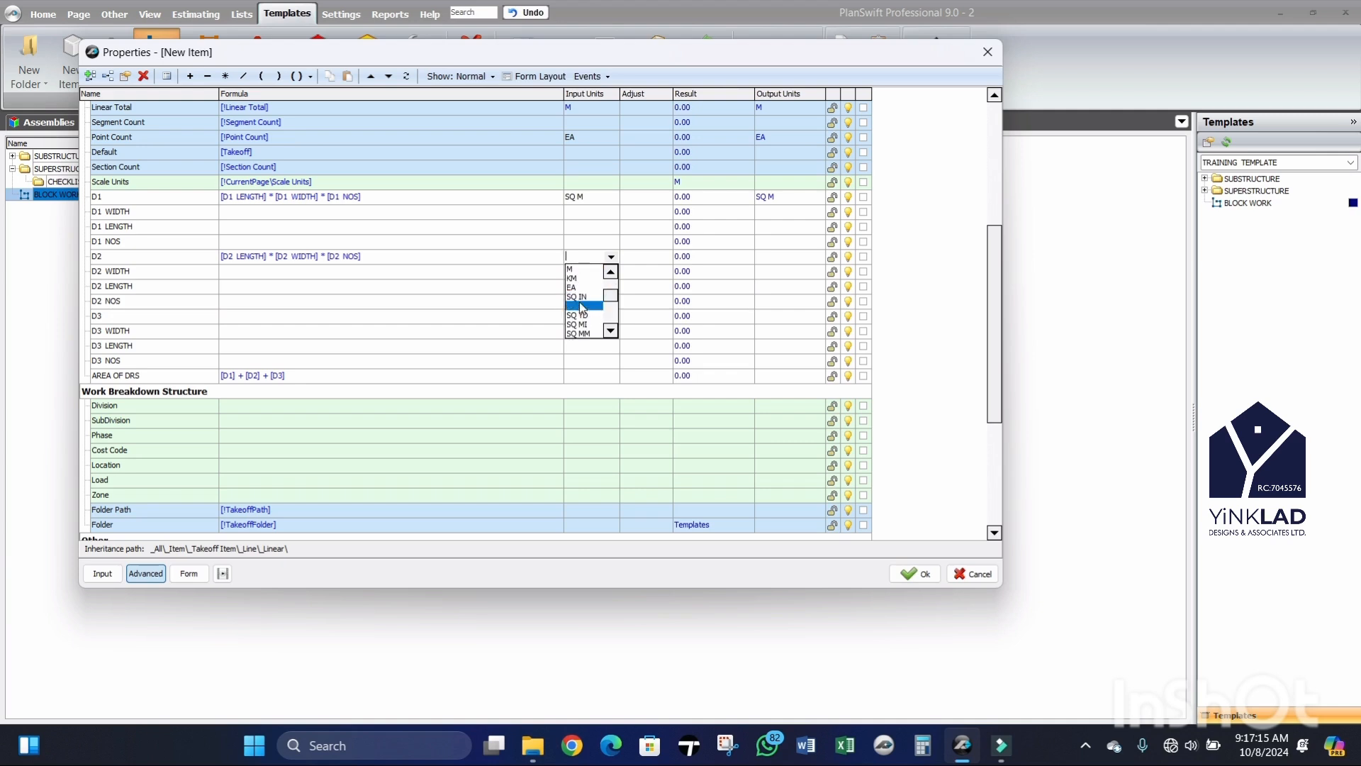
pyautogui.scroll(-2, 585, 310)
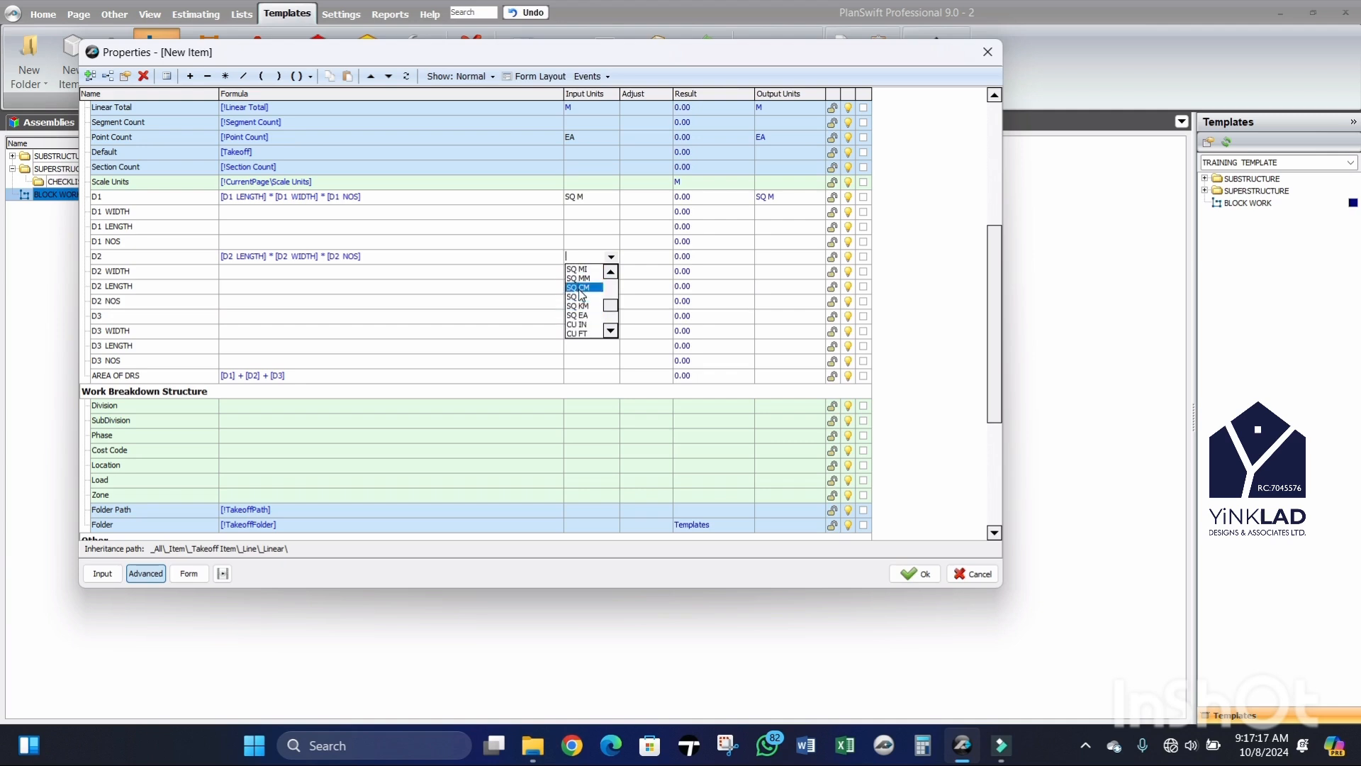
pyautogui.click(580, 297)
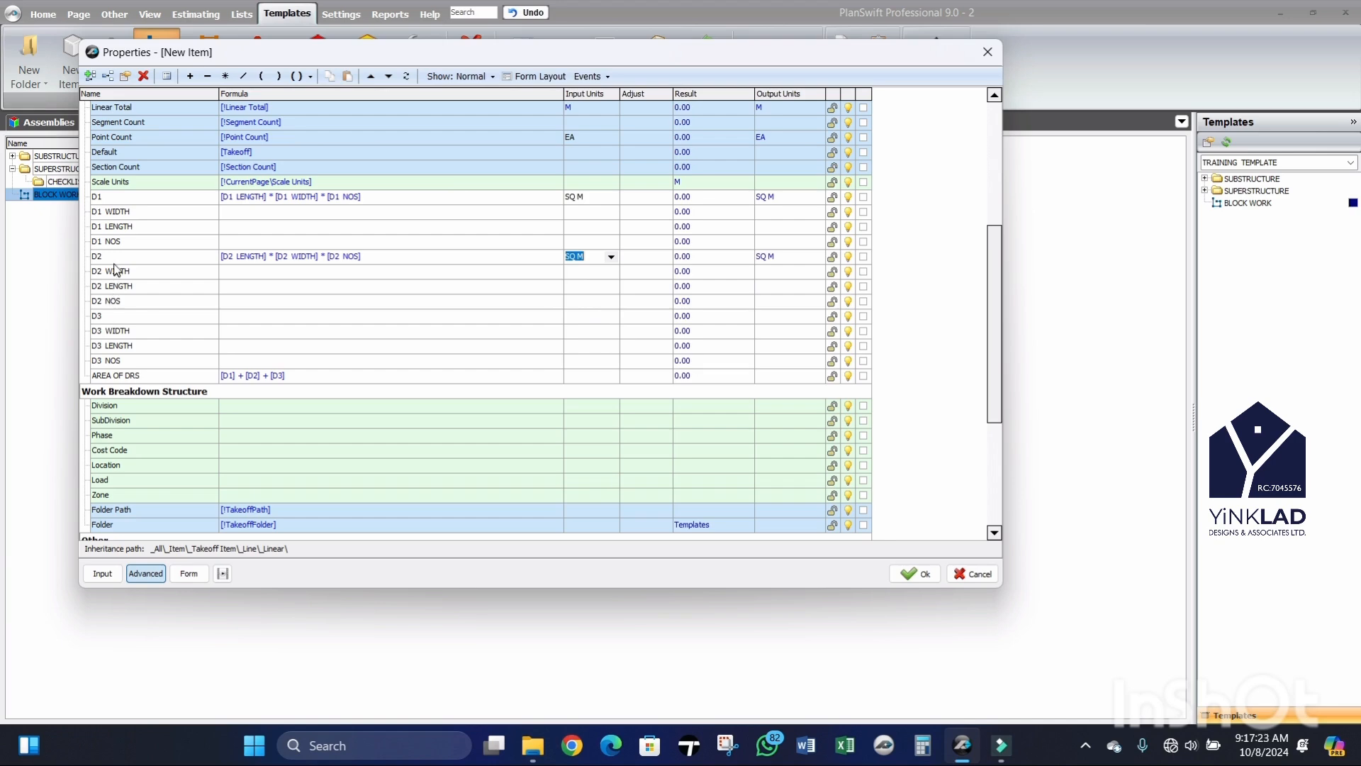
# Step: Build the D3 formula as [D3 LENGTH] * [D3 WIDTH] * [D3 NOS] and set its input units to SQ M
pyautogui.click(112, 317)
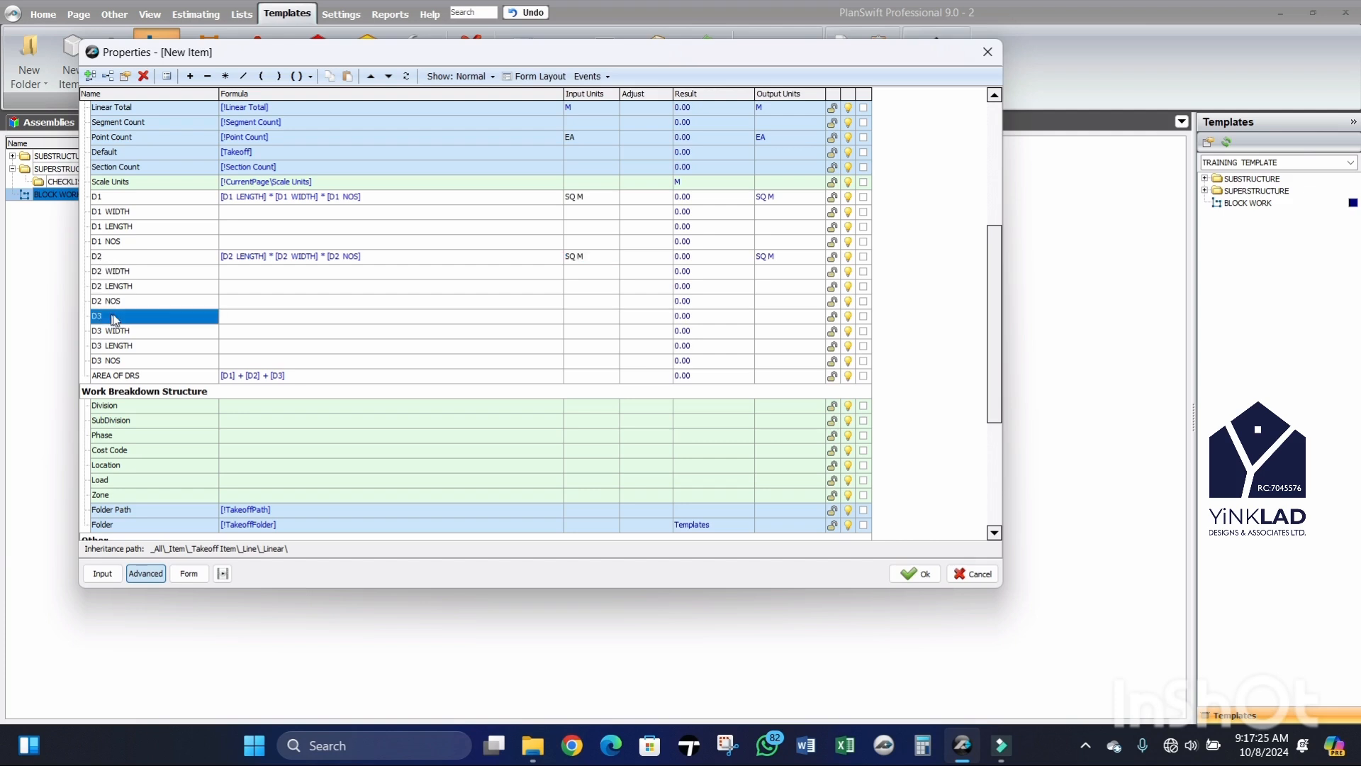
pyautogui.moveTo(119, 343); pyautogui.dragTo(249, 316)
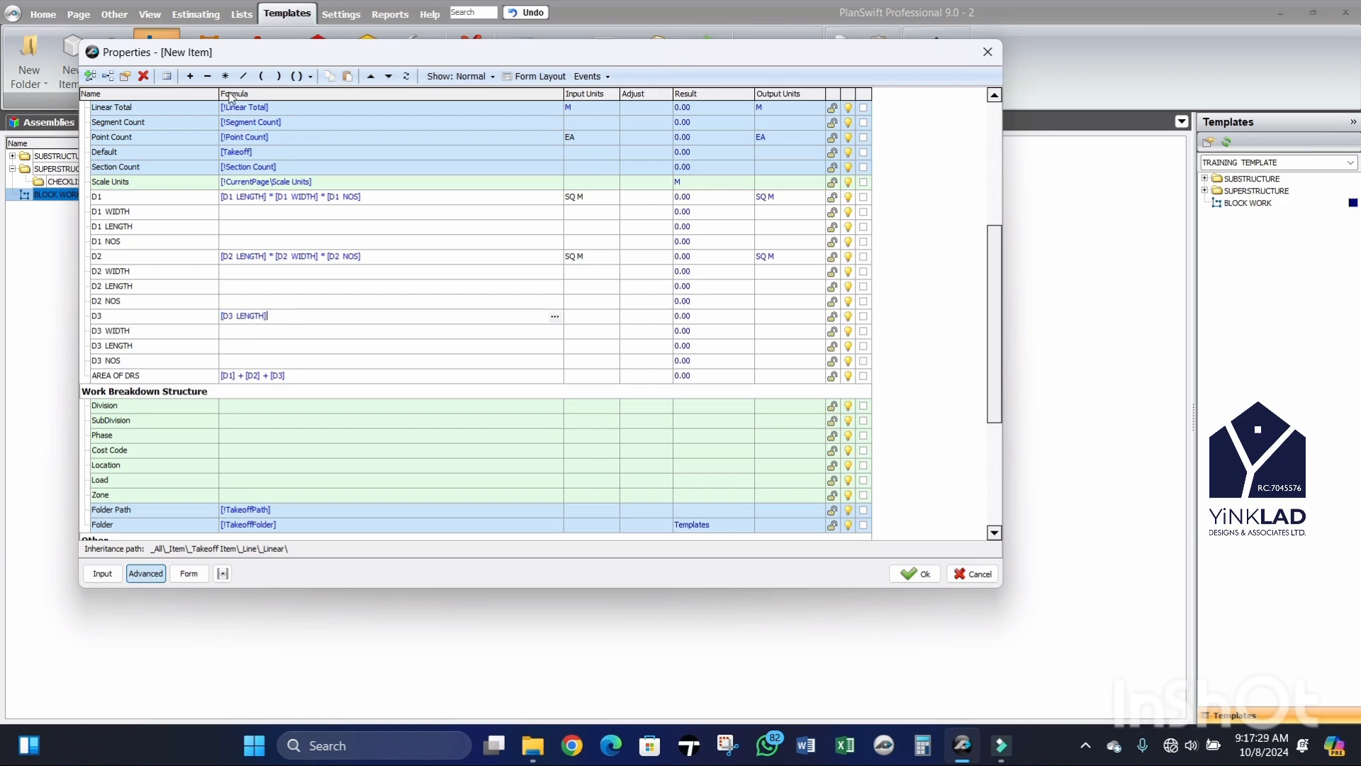
pyautogui.write('*')
pyautogui.moveTo(102, 335); pyautogui.dragTo(324, 316)
pyautogui.write('*')
pyautogui.moveTo(102, 364); pyautogui.dragTo(332, 323)
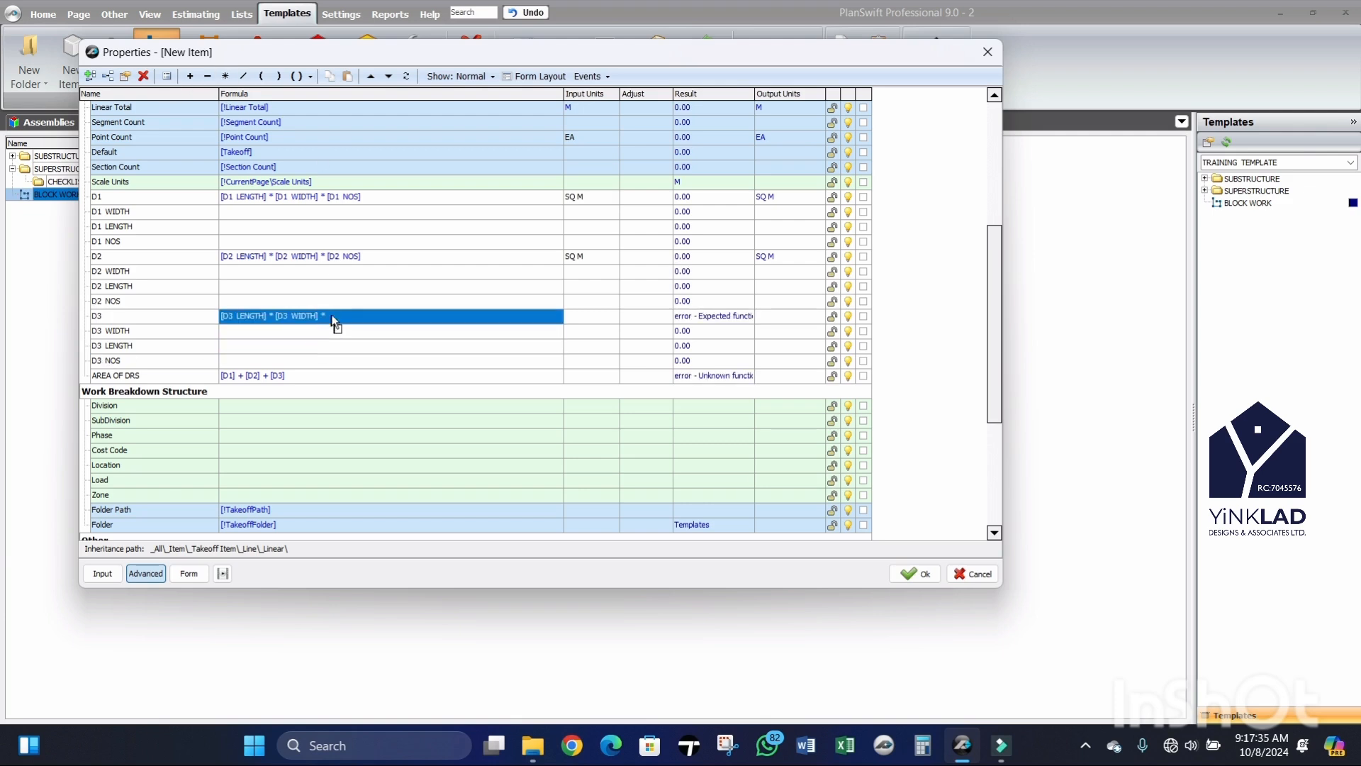
pyautogui.click(614, 314)
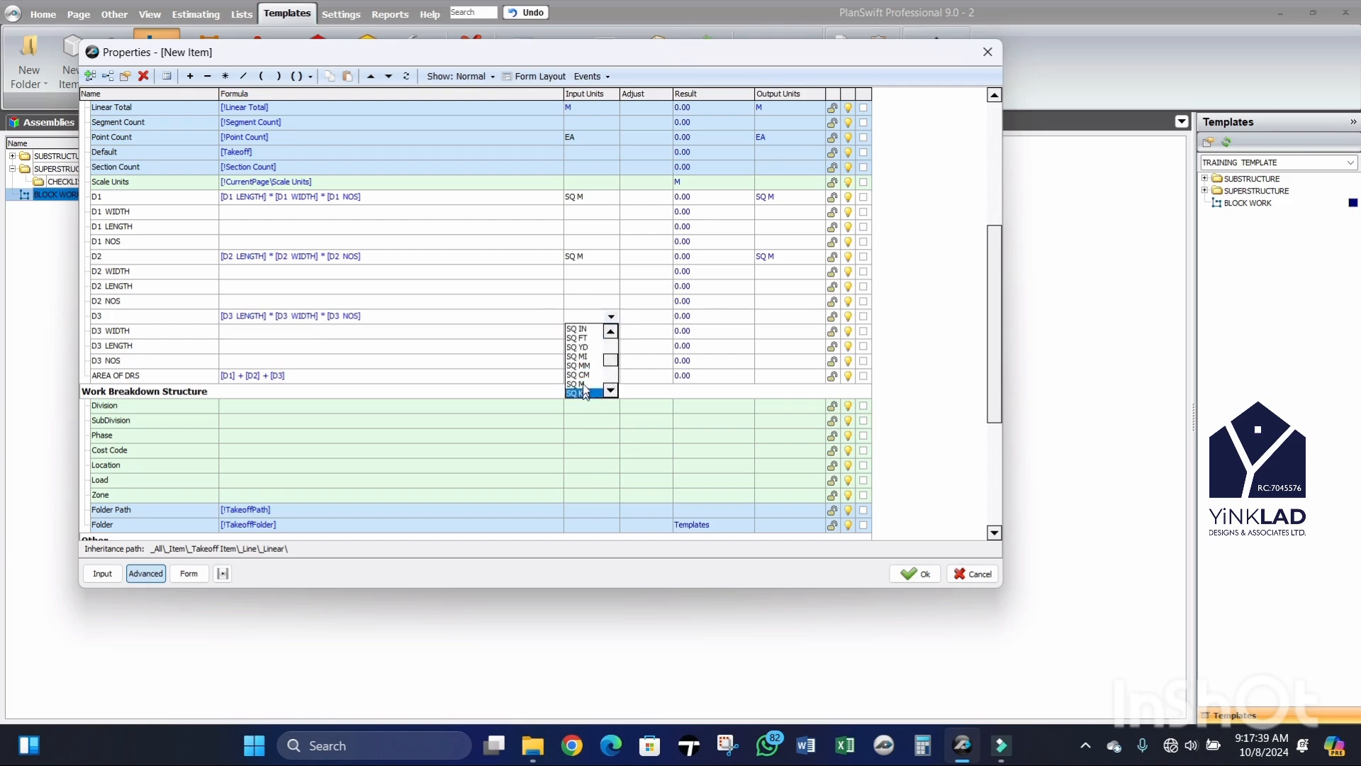
pyautogui.click(586, 384)
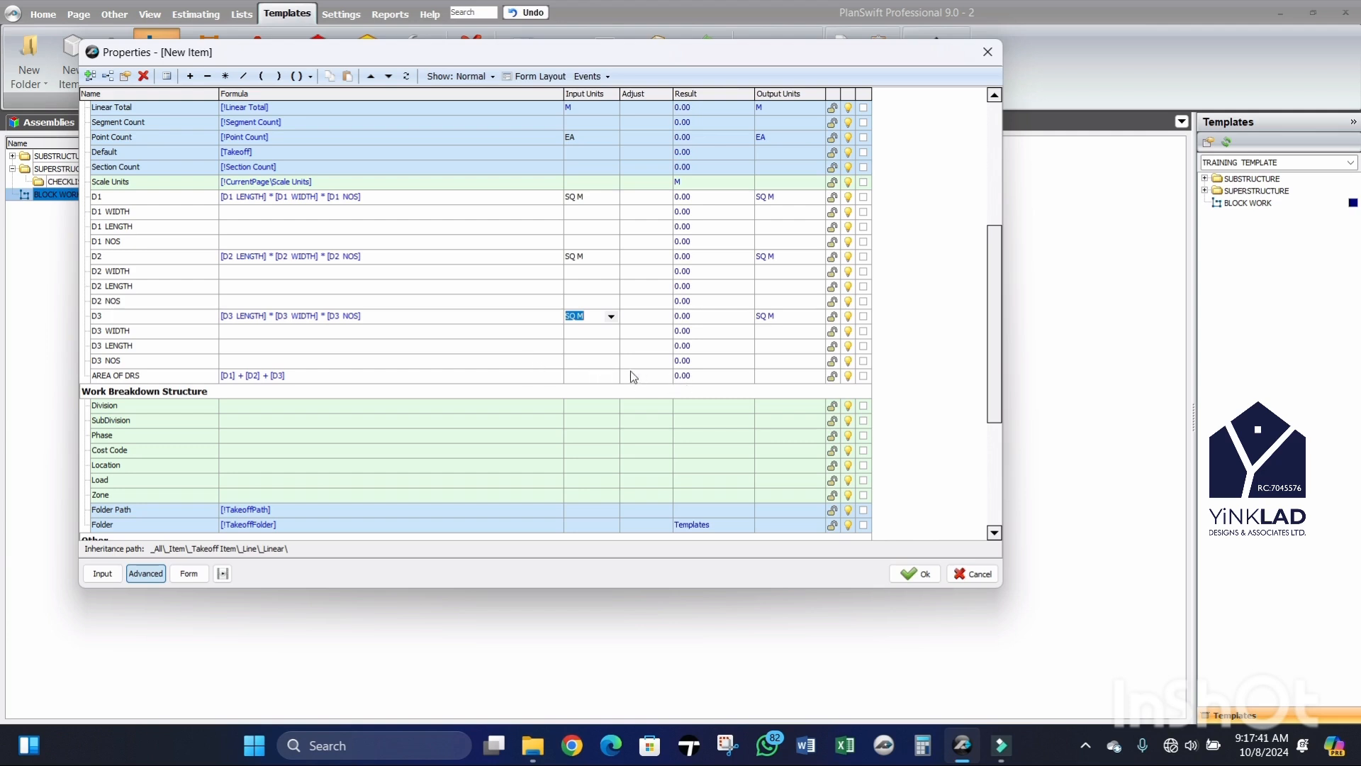
# Step: Mark the WIDTH, LENGTH and NOS properties of D1, D2 and D3 as inputs
pyautogui.scroll(-3, 197, 366)
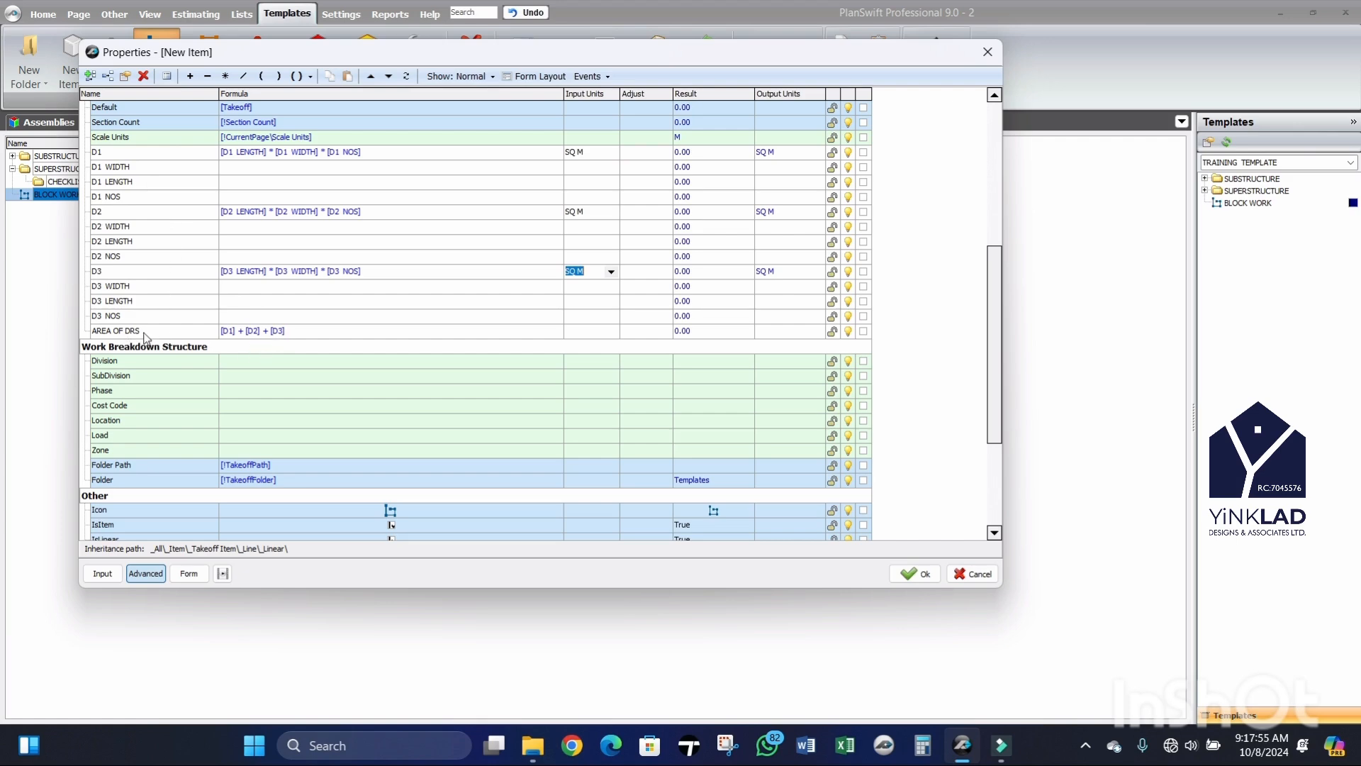
pyautogui.scroll(3, 156, 316)
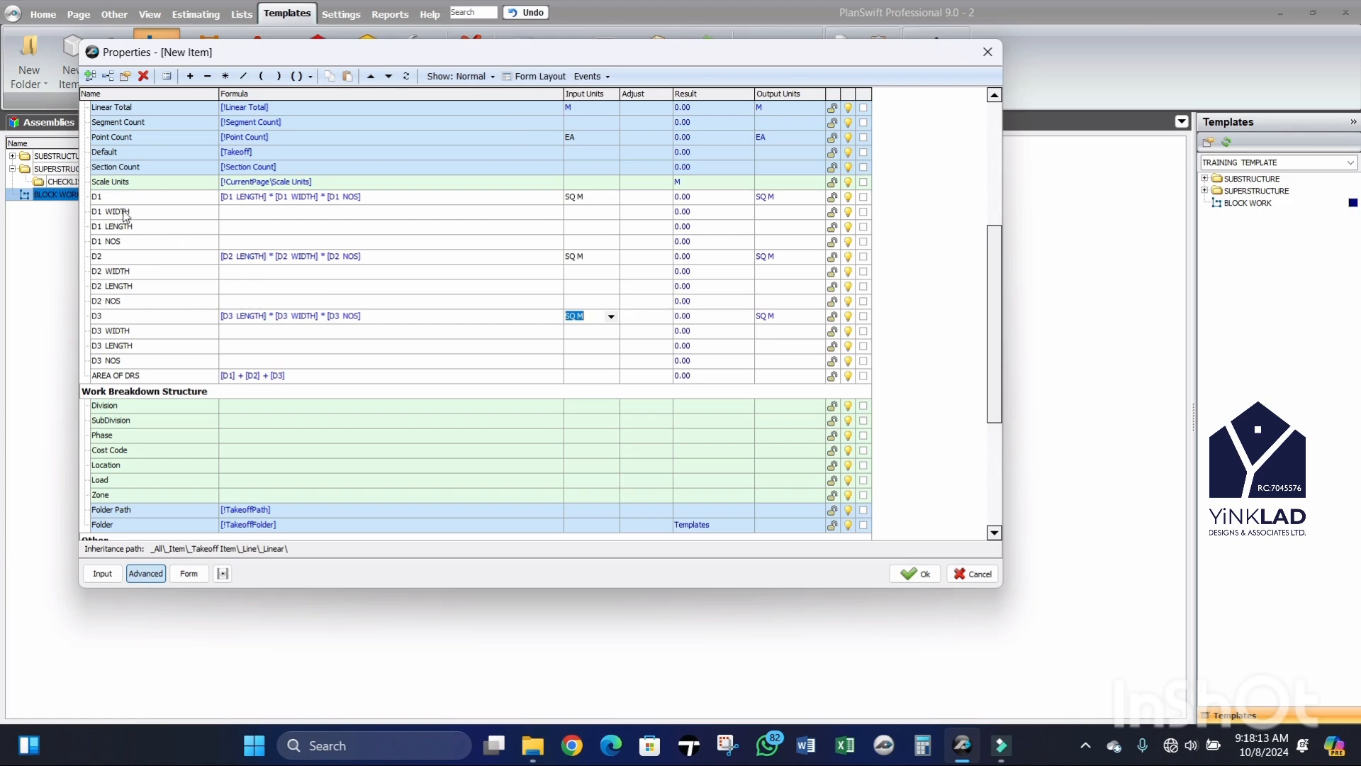
pyautogui.click(864, 211)
pyautogui.click(864, 227)
pyautogui.click(863, 241)
pyautogui.click(864, 272)
pyautogui.click(864, 286)
pyautogui.click(864, 301)
pyautogui.click(864, 331)
pyautogui.click(863, 346)
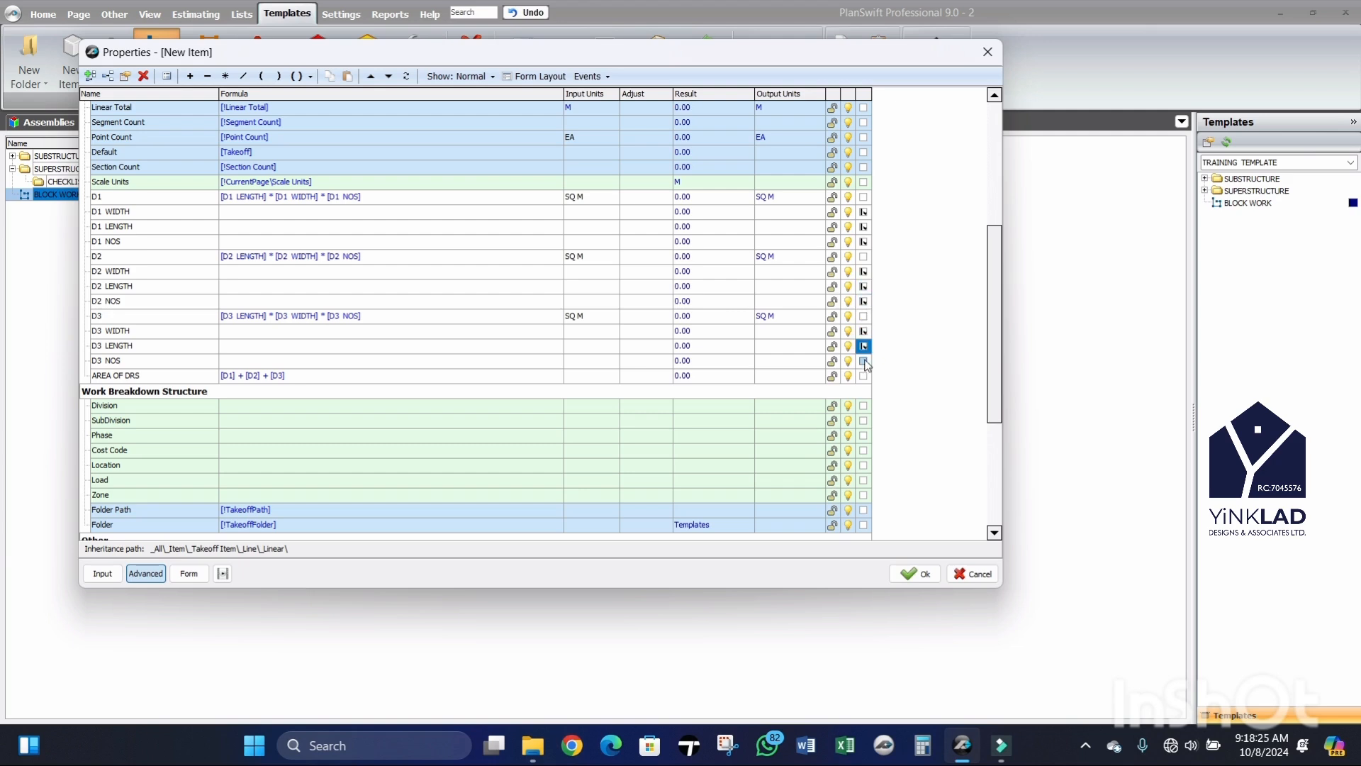
pyautogui.click(864, 360)
# Step: Open the form layout and assign D1 WIDTH to a form tab named DOORS OPENING
pyautogui.click(539, 77)
pyautogui.click(536, 79)
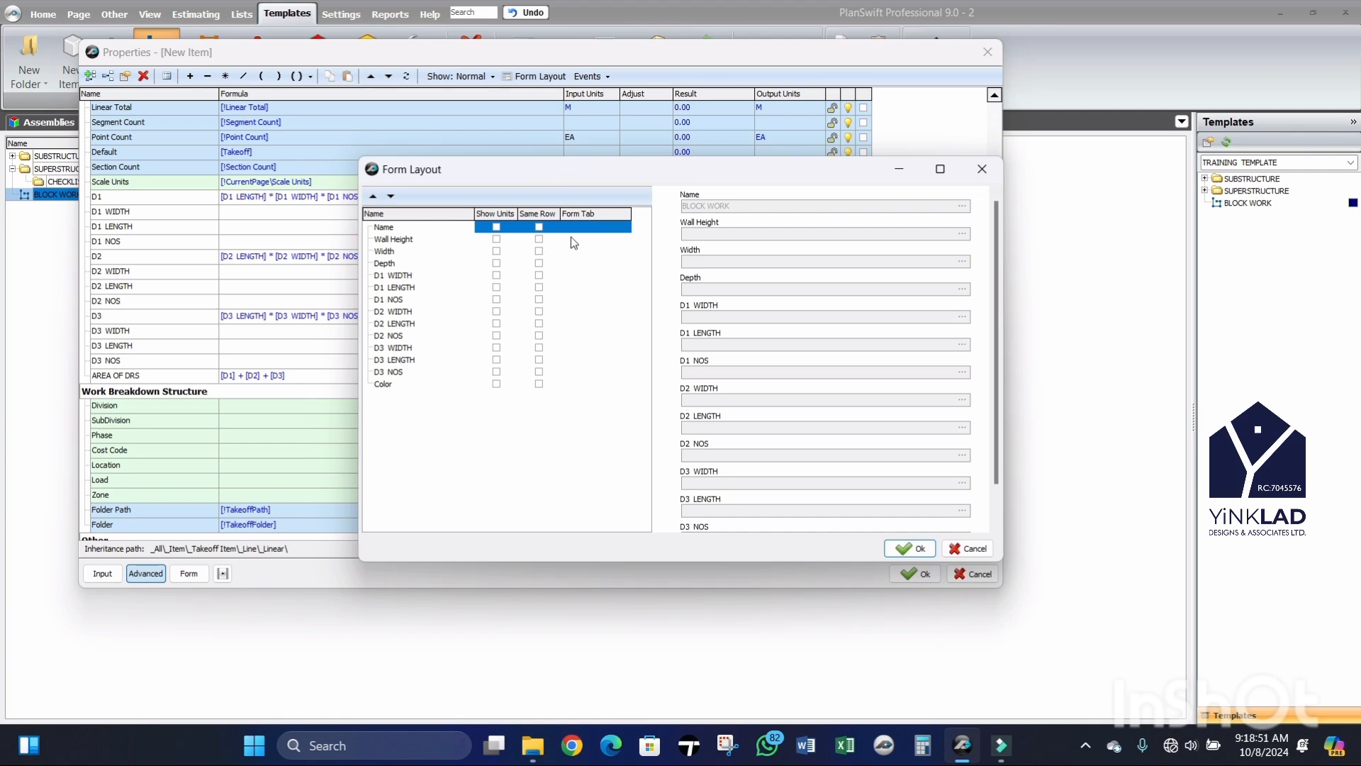
pyautogui.click(539, 275)
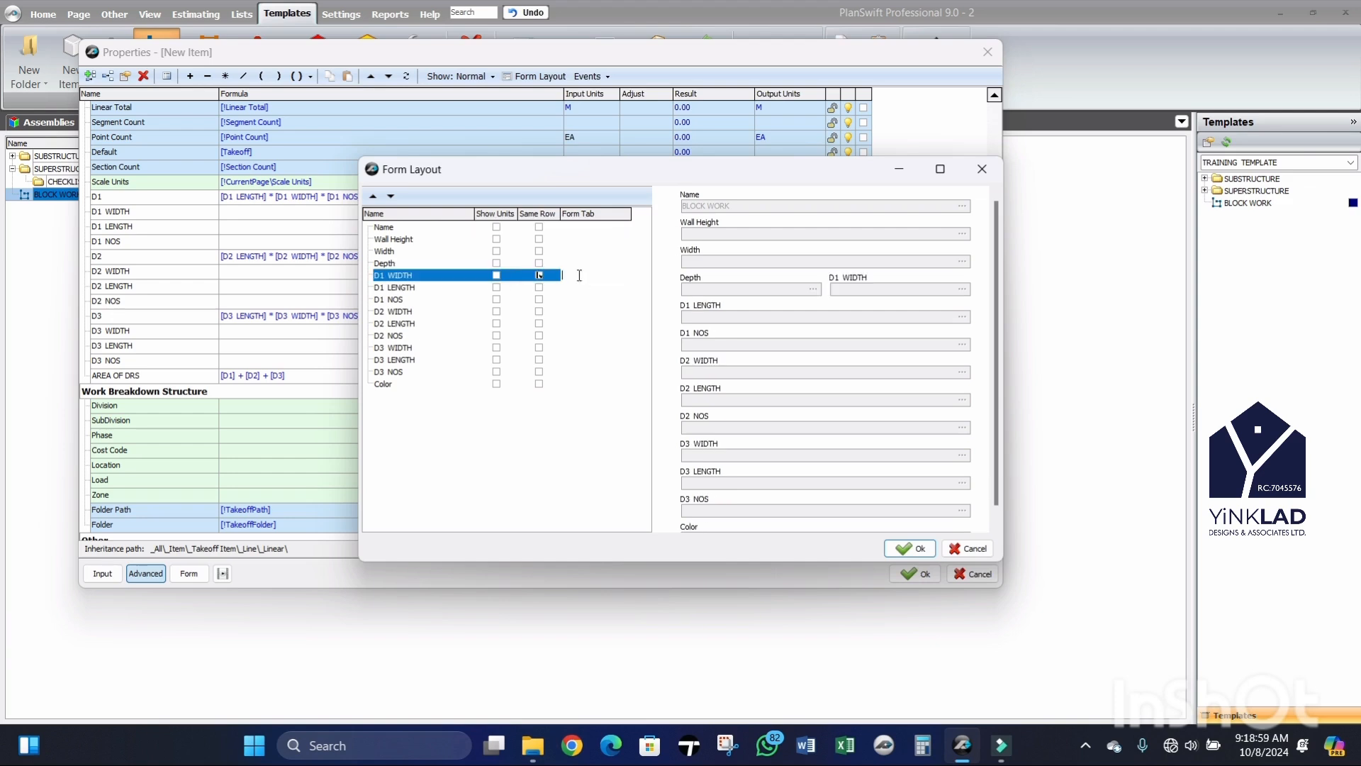
pyautogui.click(540, 275)
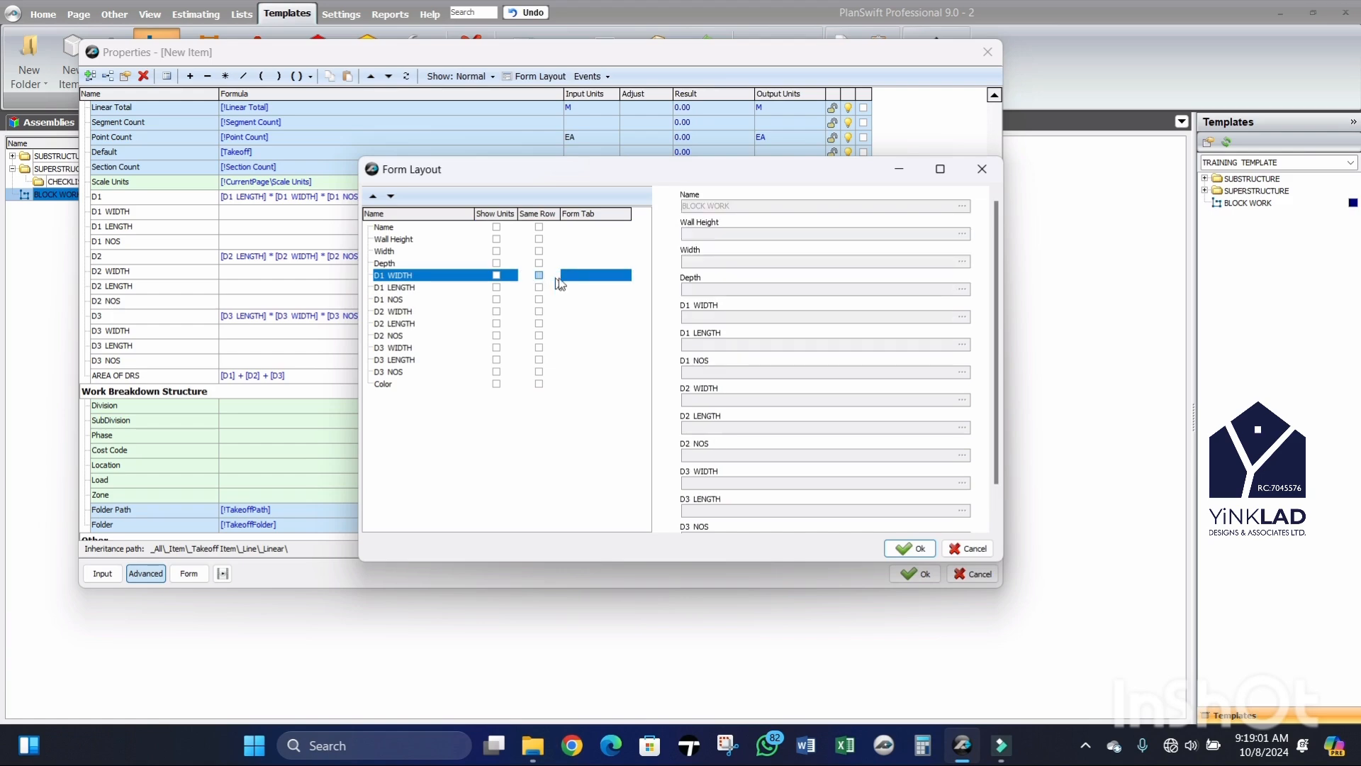
pyautogui.click(578, 275)
pyautogui.write('DOOR')
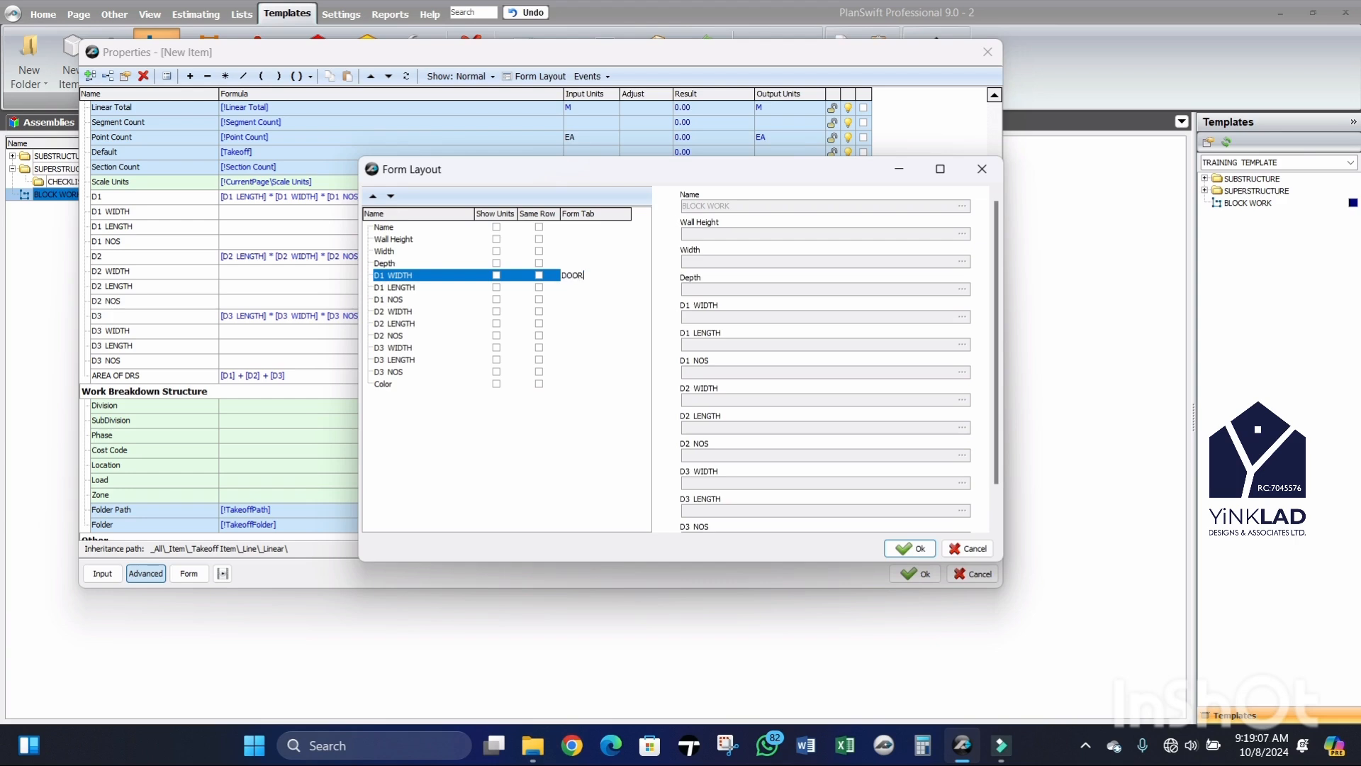
pyautogui.write('S OPENING')
# Step: Assign D1 LENGTH and D1 NOS to the DOORS OPENING form tab by copying the tab name from D1 WIDTH
pyautogui.moveTo(622, 276); pyautogui.dragTo(561, 277)
pyautogui.hotkey('ctrl', 'c')
pyautogui.click(571, 288)
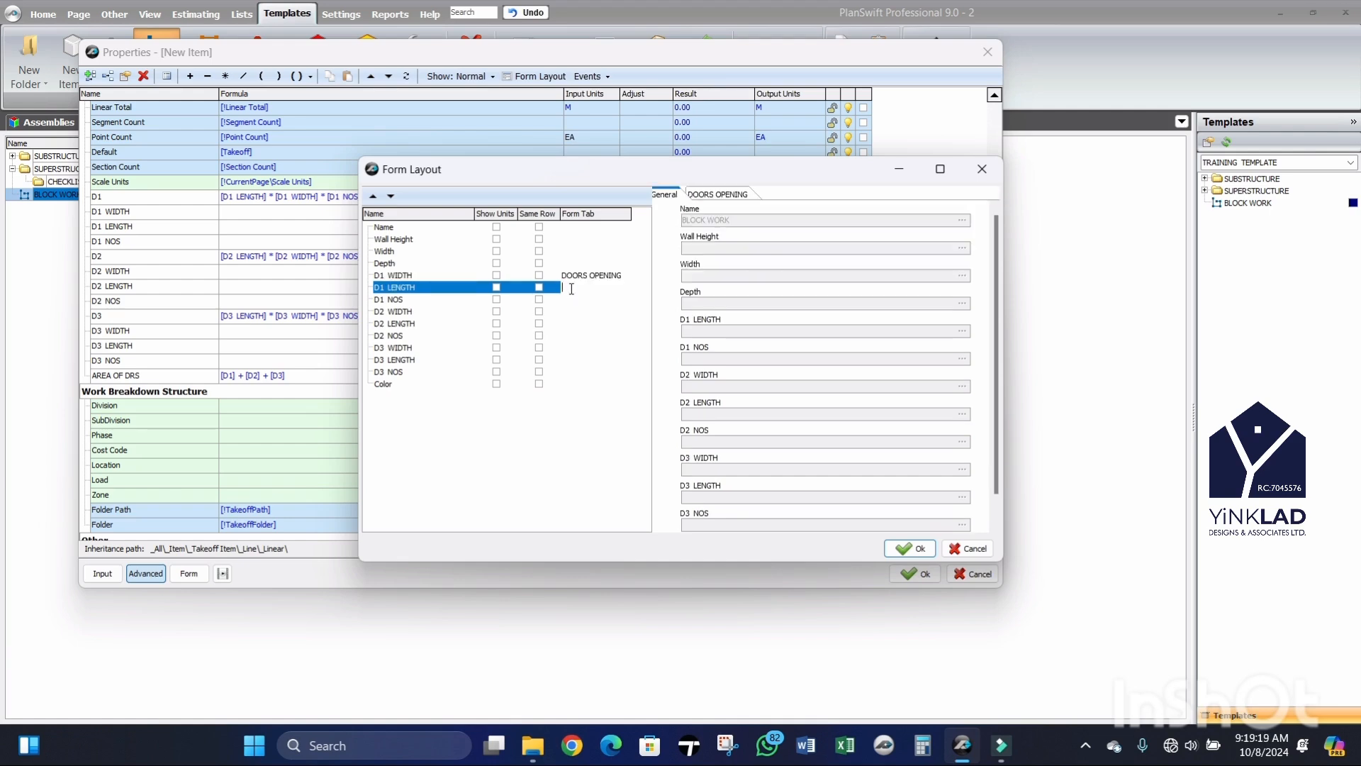
pyautogui.hotkey('ctrl', 'v')
pyautogui.click(570, 305)
pyautogui.click(567, 299)
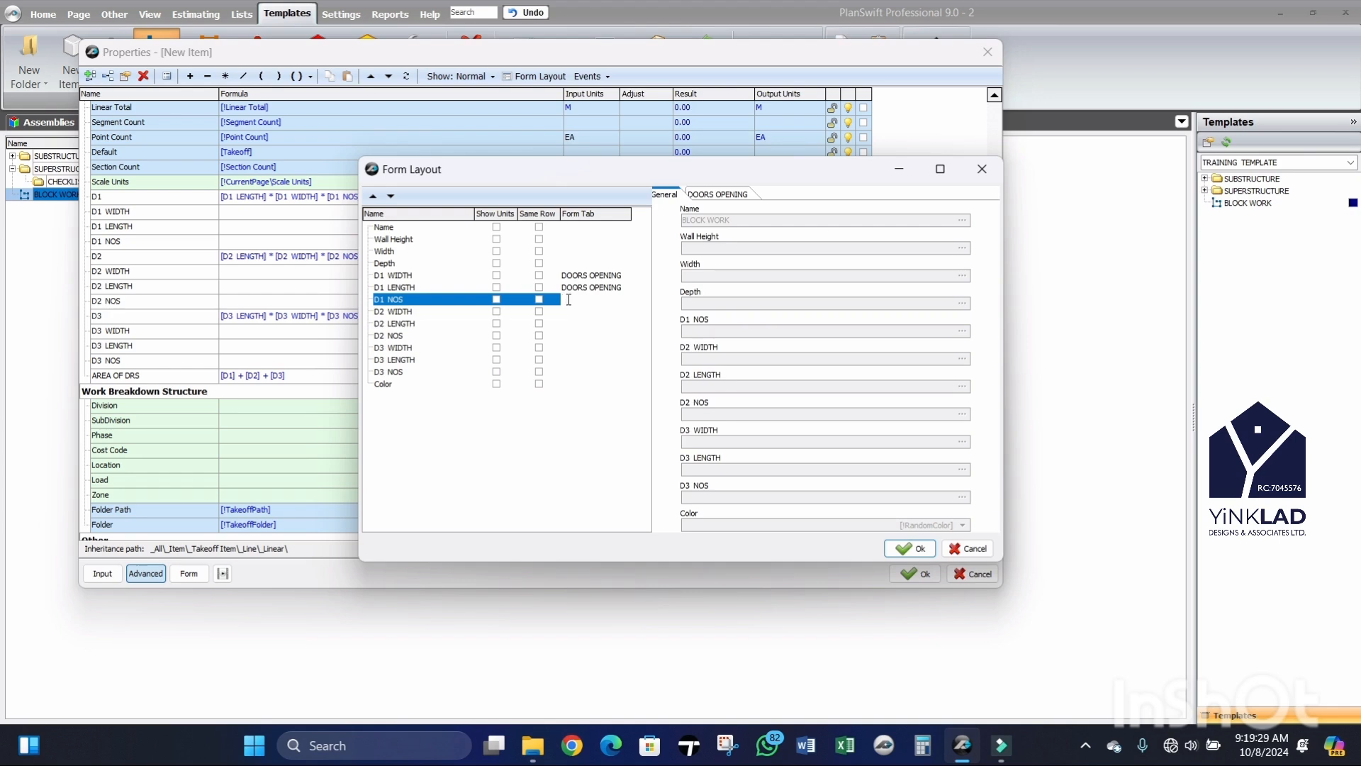
pyautogui.hotkey('ctrl', 'v')
# Step: Assign D2 WIDTH, D2 LENGTH and D2 NOS to the DOORS OPENING form tab
pyautogui.click(565, 311)
pyautogui.hotkey('ctrl', 'v')
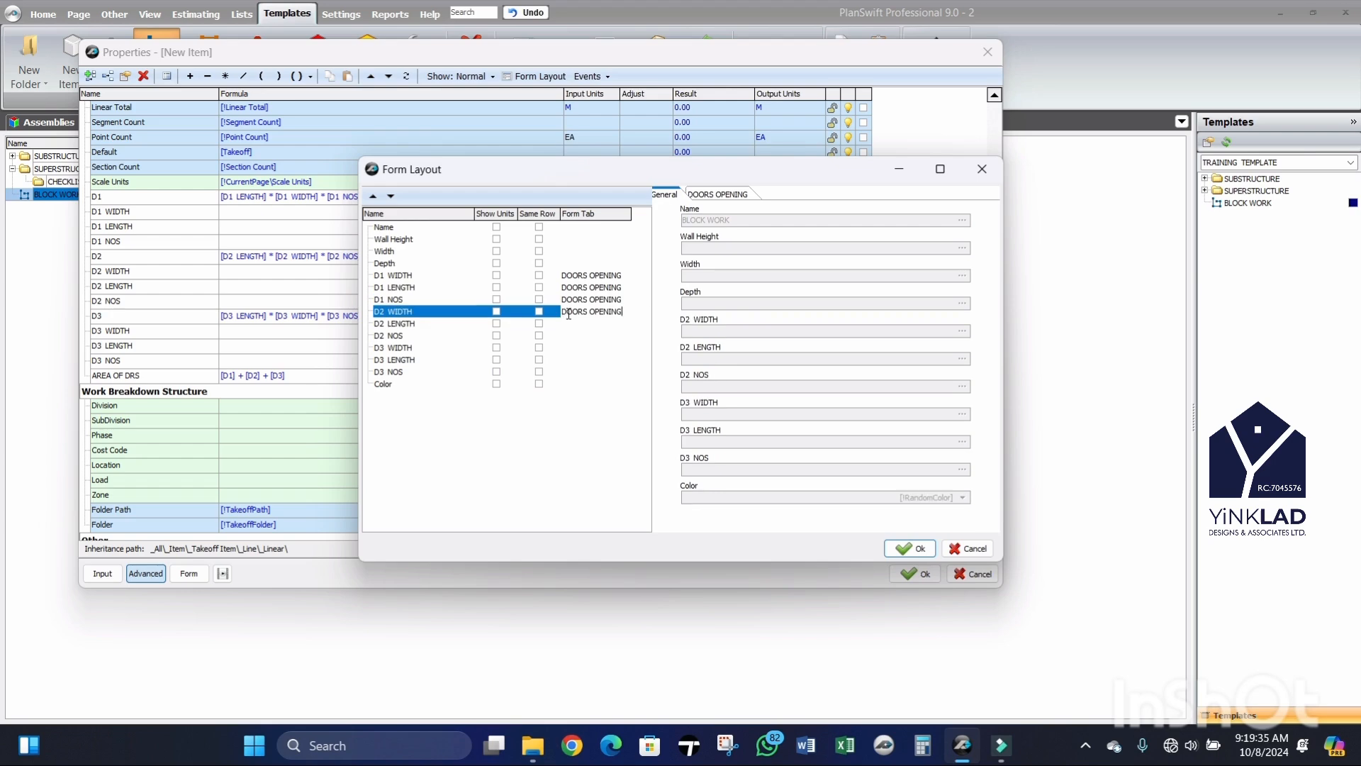
pyautogui.click(569, 325)
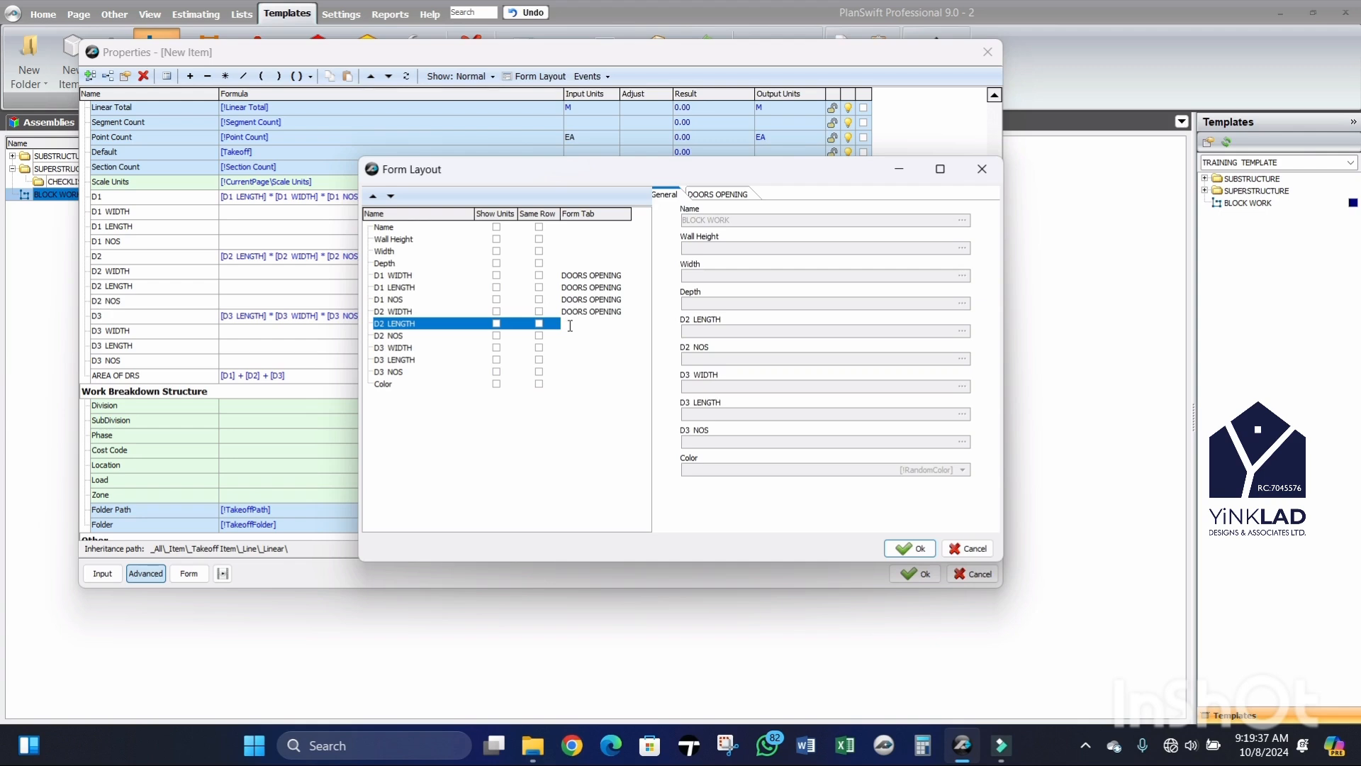
pyautogui.hotkey('ctrl', 'v')
pyautogui.click(572, 341)
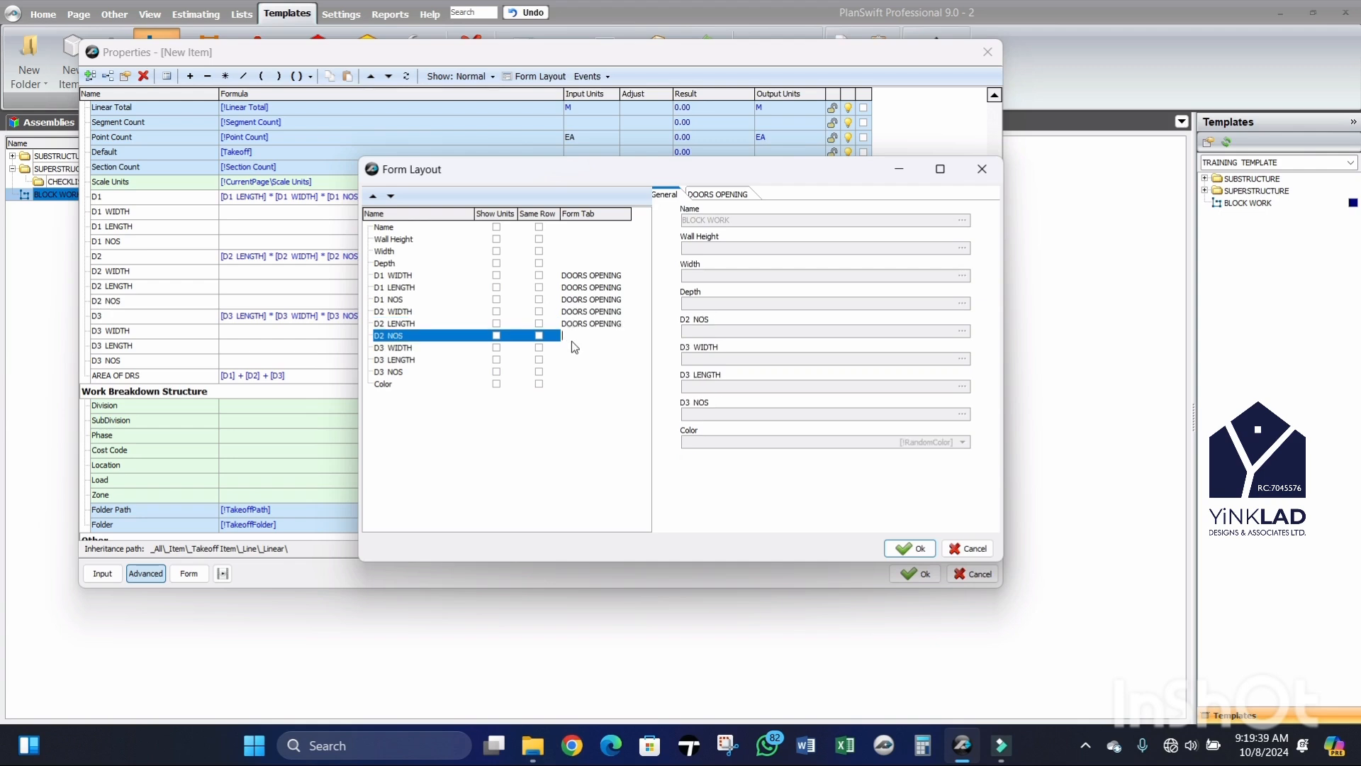
pyautogui.hotkey('ctrl', 'v')
# Step: Assign D3 WIDTH, D3 LENGTH and D3 NOS to the DOORS OPENING form tab
pyautogui.click(568, 349)
pyautogui.hotkey('ctrl', 'v')
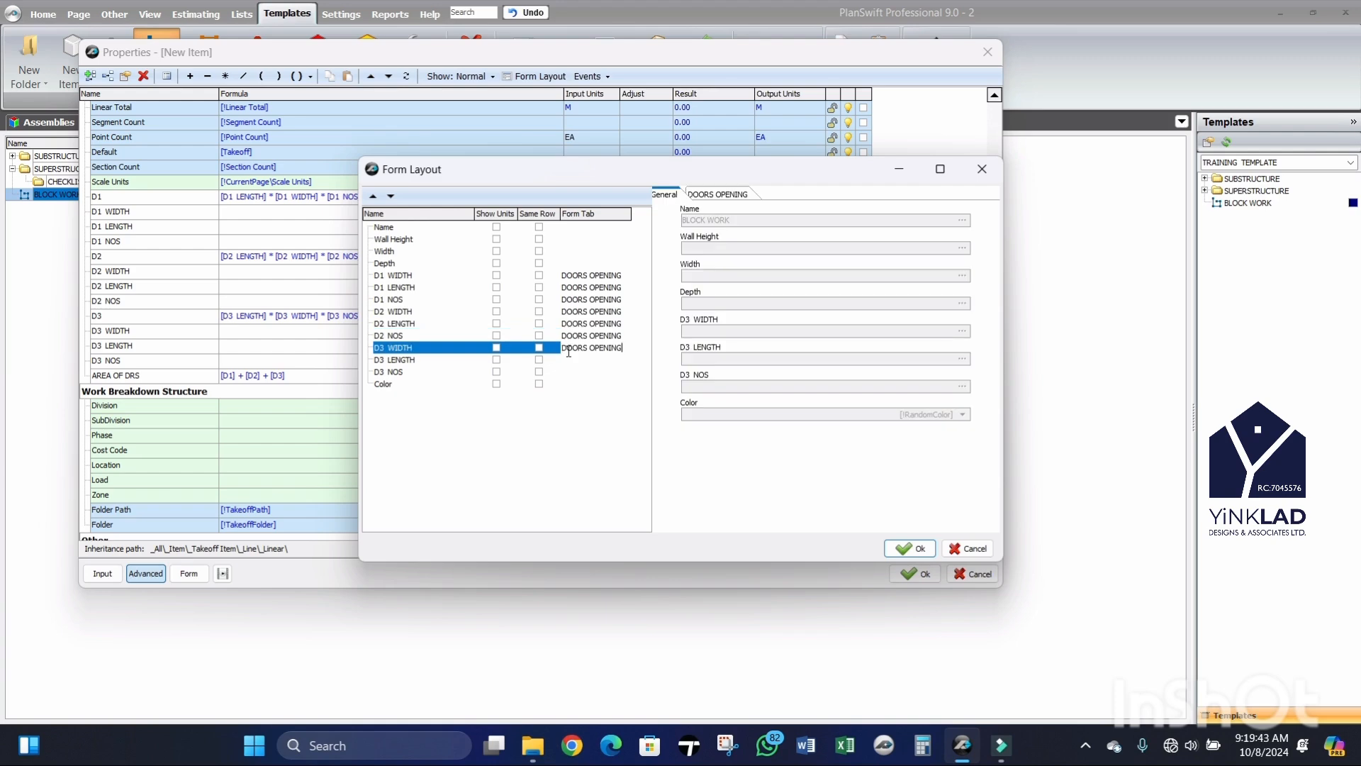
pyautogui.click(570, 360)
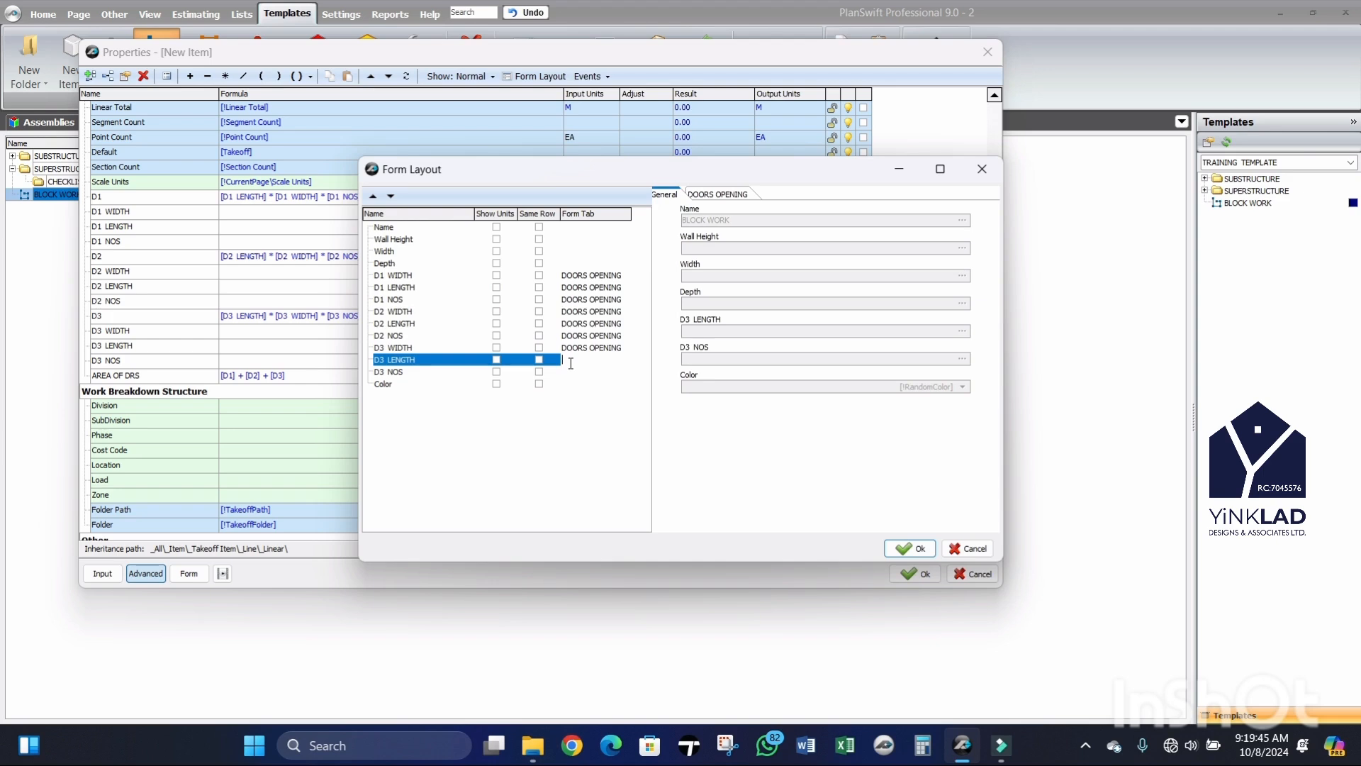
pyautogui.hotkey('ctrl', 'v')
pyautogui.click(568, 373)
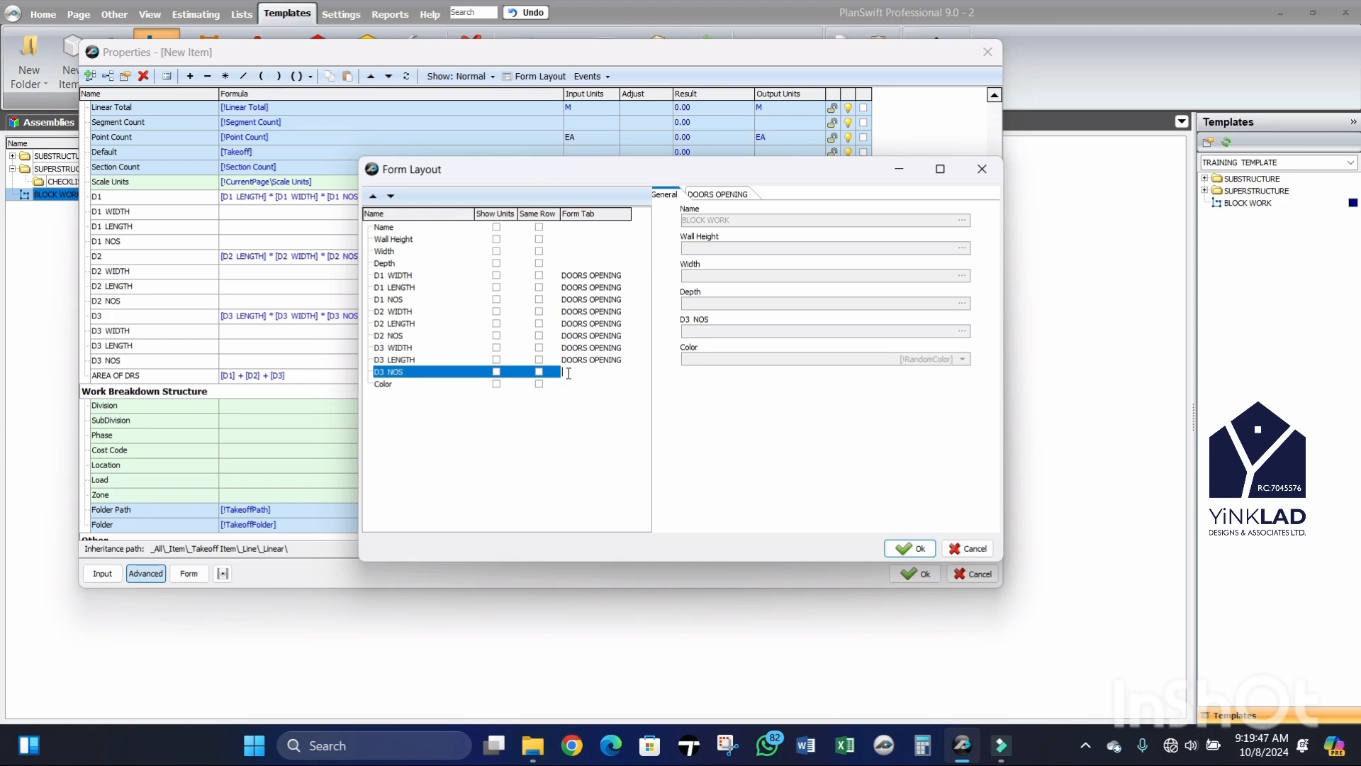
pyautogui.hotkey('ctrl', 'v')
# Step: Place the LENGTH and NOS fields of D1 and D2 on the same row as their WIDTH fields in the DOORS OPENING form
pyautogui.click(704, 197)
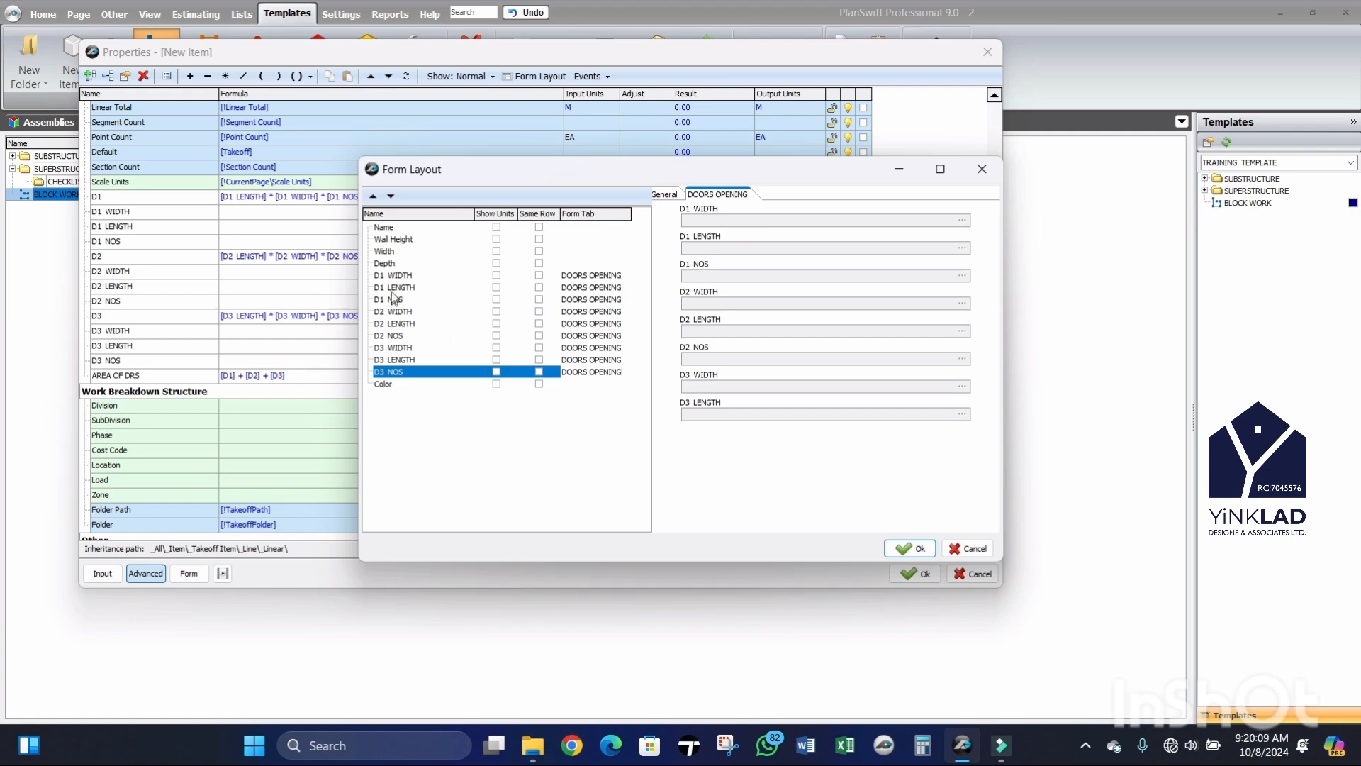
pyautogui.click(539, 288)
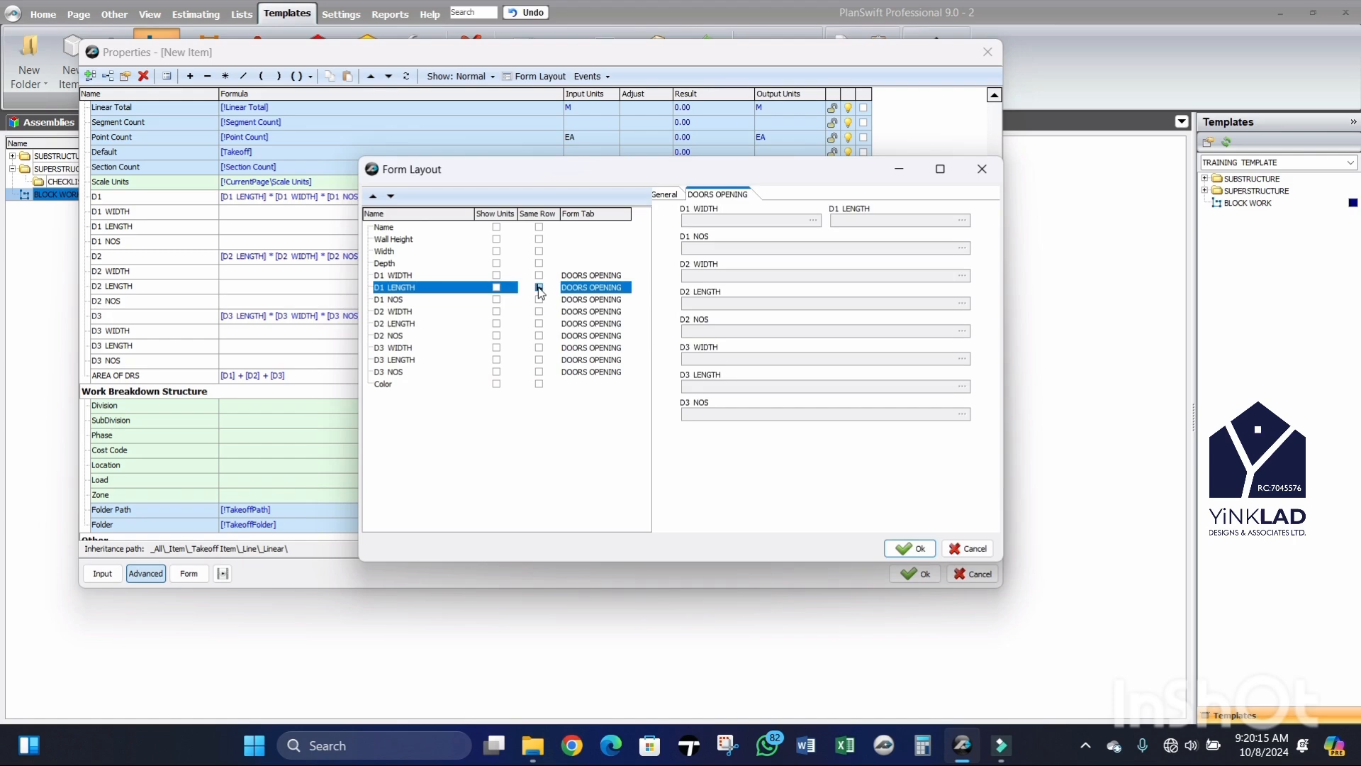
pyautogui.click(539, 300)
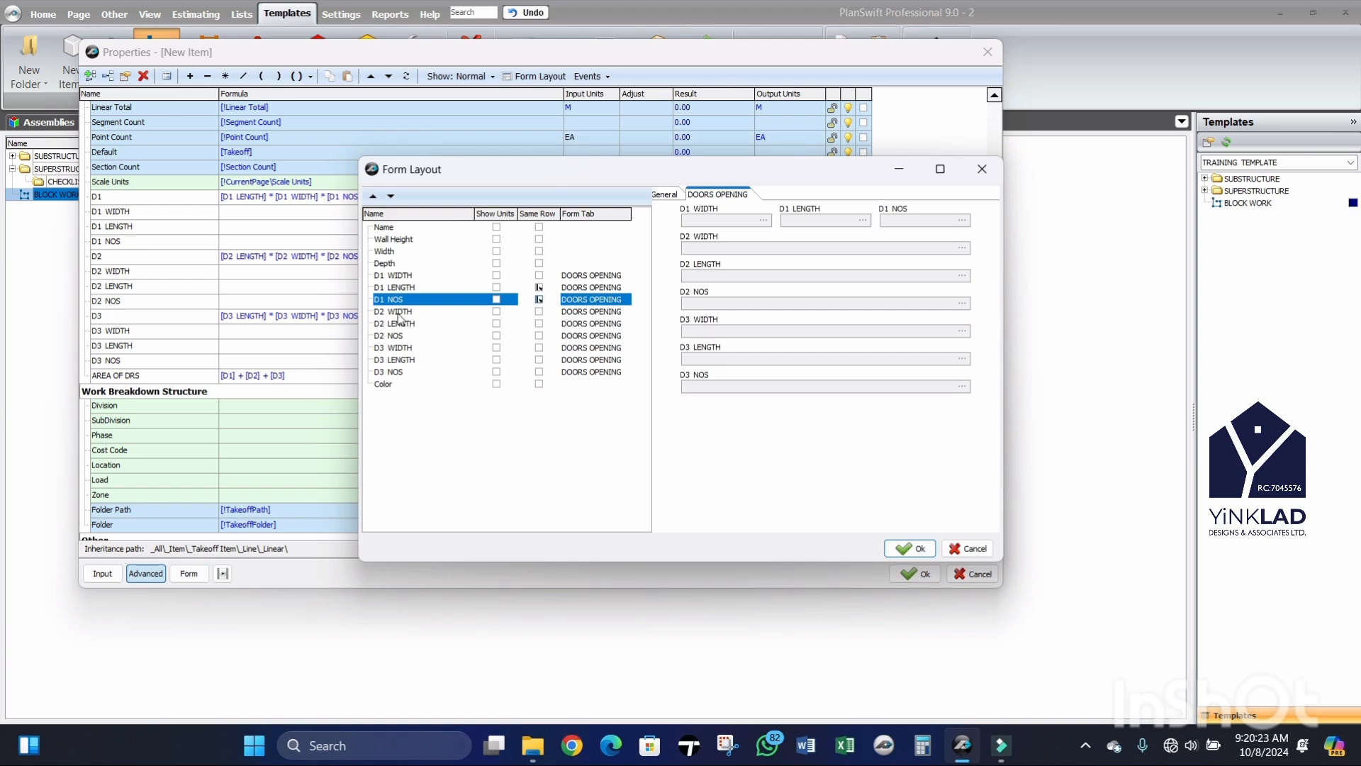
pyautogui.click(539, 325)
pyautogui.click(538, 324)
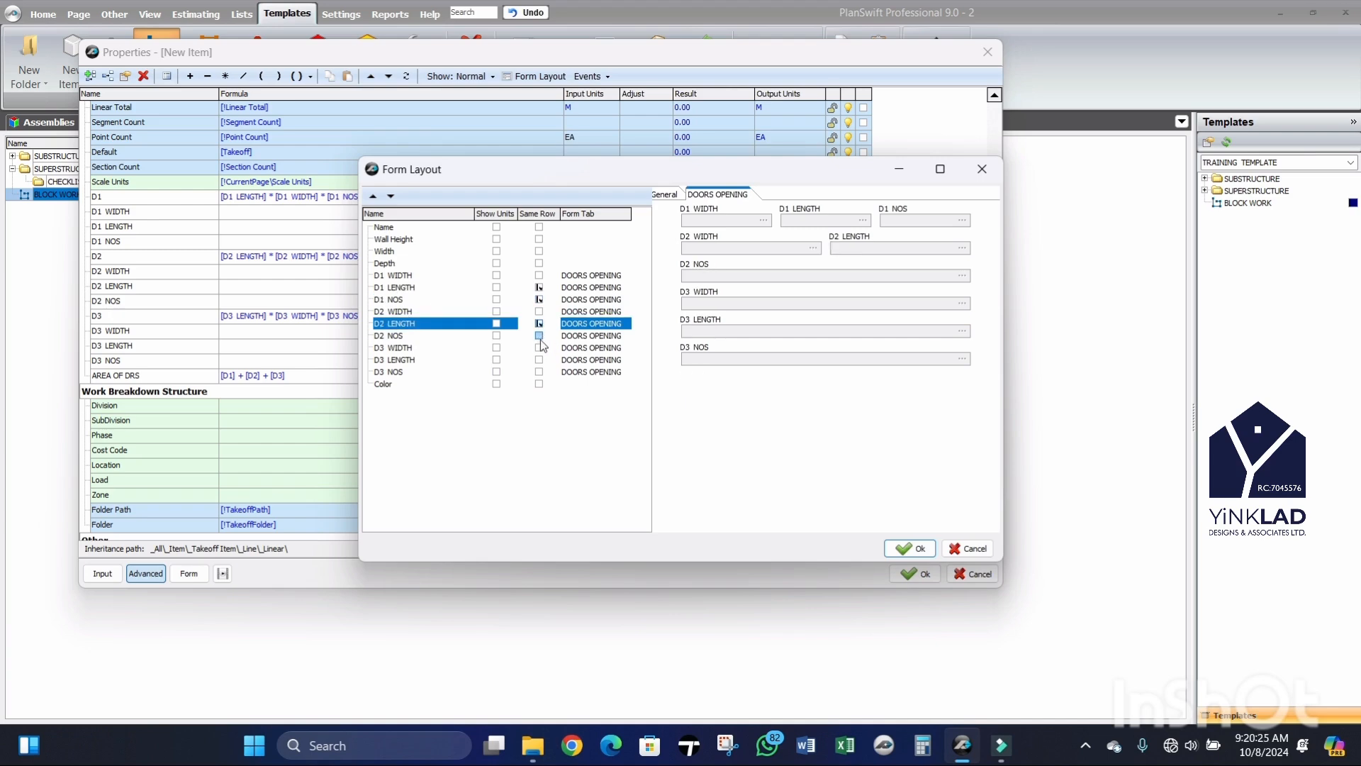
pyautogui.click(539, 336)
pyautogui.click(539, 336)
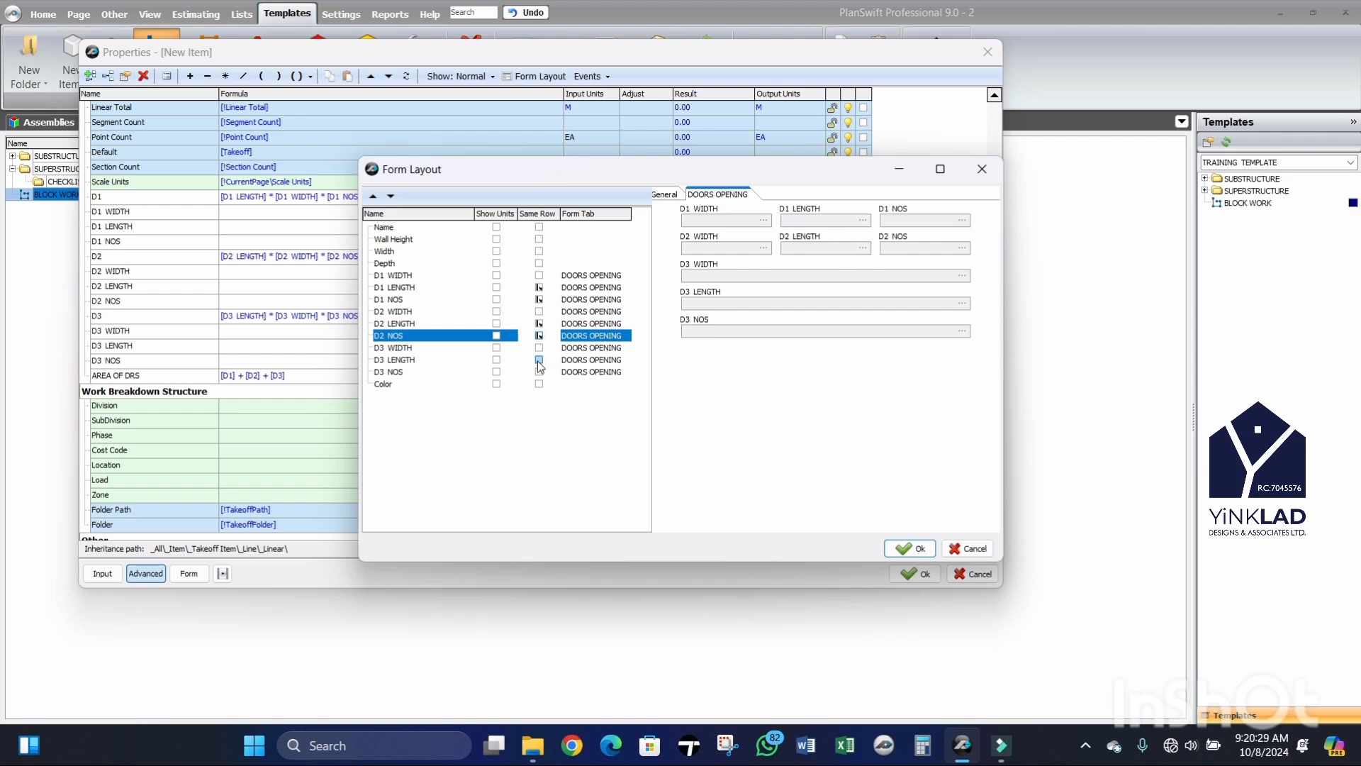
# Step: Place D3 LENGTH and D3 NOS on the same row as D3 WIDTH and accept the form layout
pyautogui.click(539, 360)
pyautogui.click(539, 360)
pyautogui.click(539, 372)
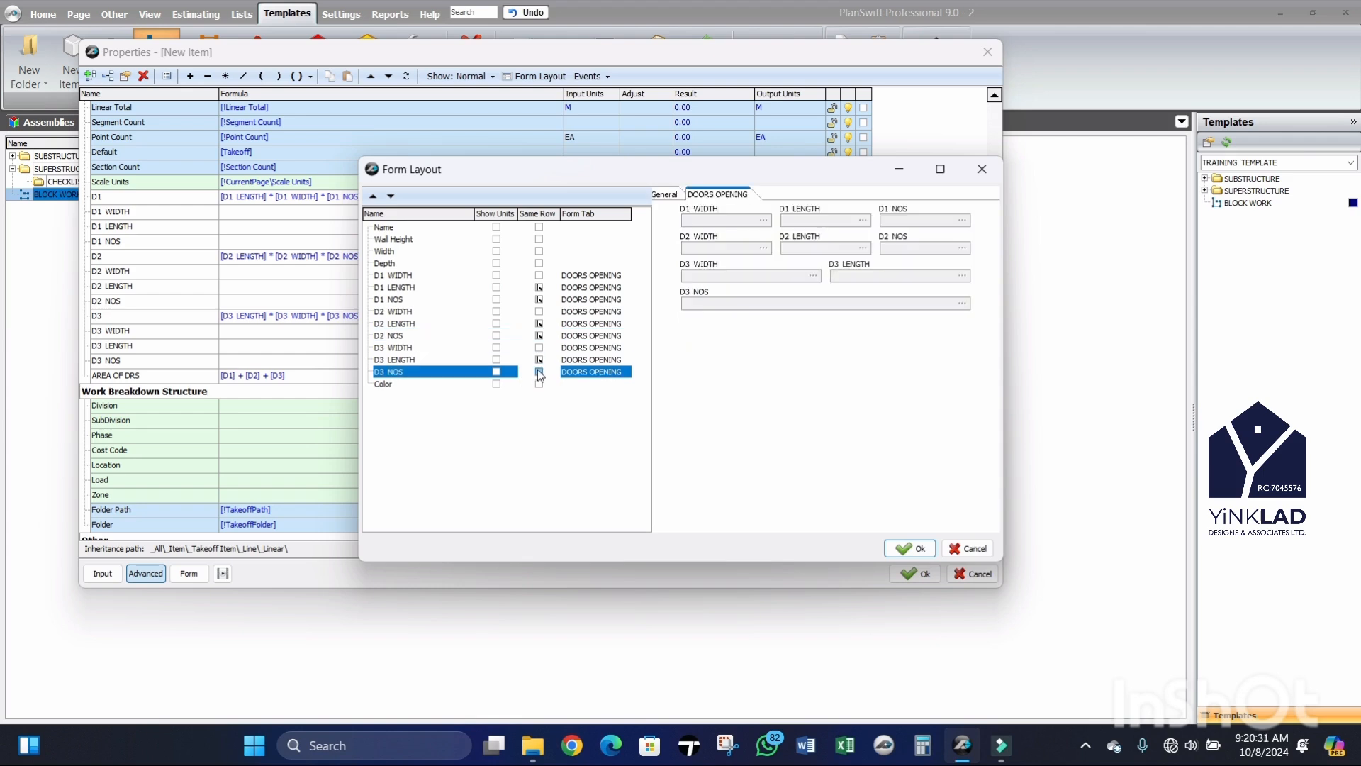
pyautogui.click(539, 373)
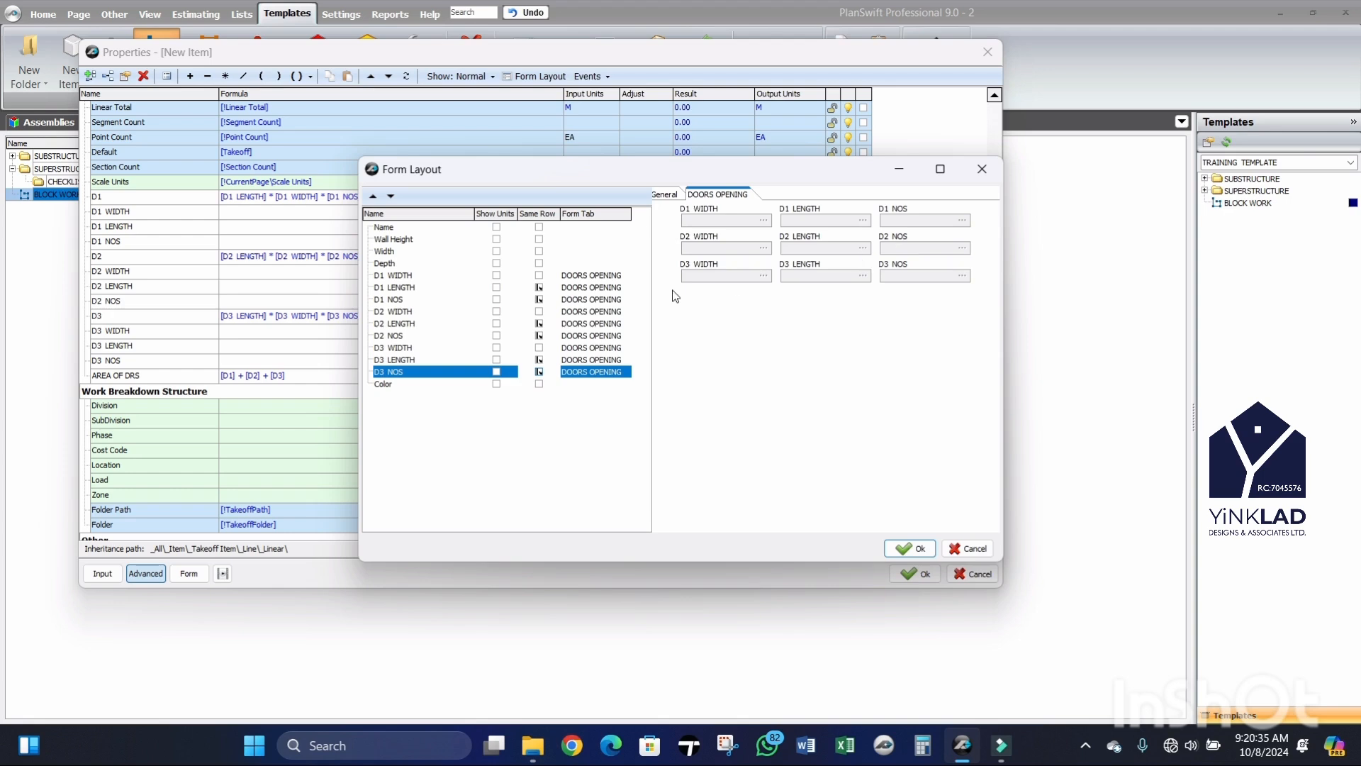
pyautogui.click(907, 550)
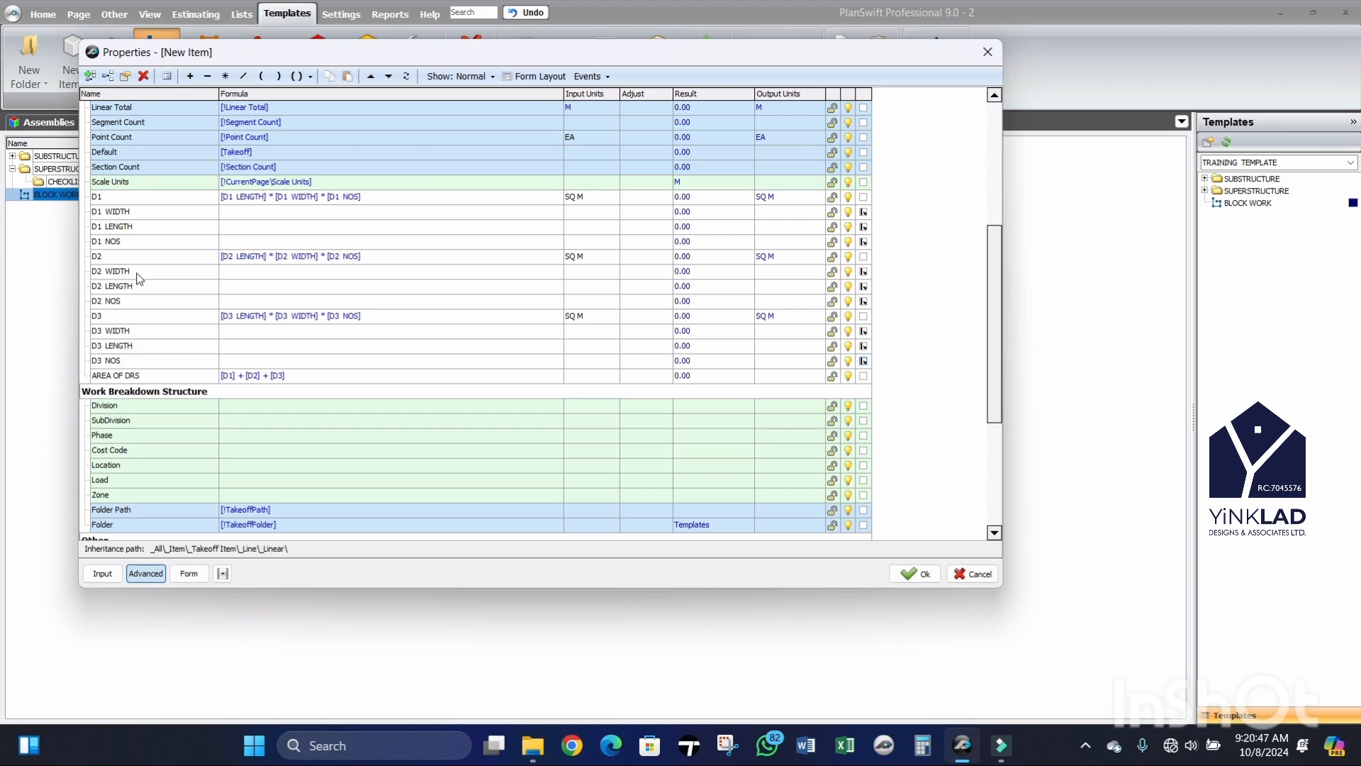
# Step: Add number properties named W1 and W1 WIDTH to the takeoff data below AREA OF DRS
pyautogui.click(118, 379)
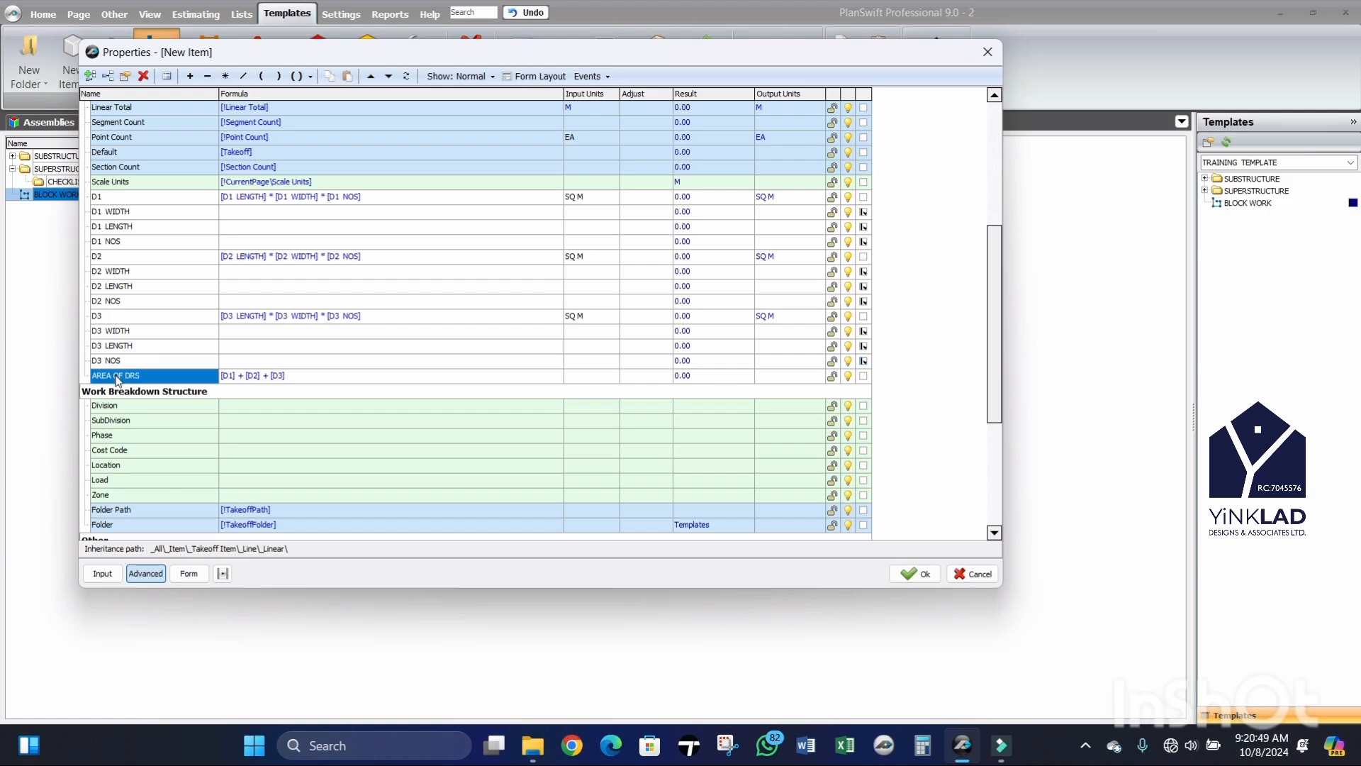
pyautogui.click(90, 76)
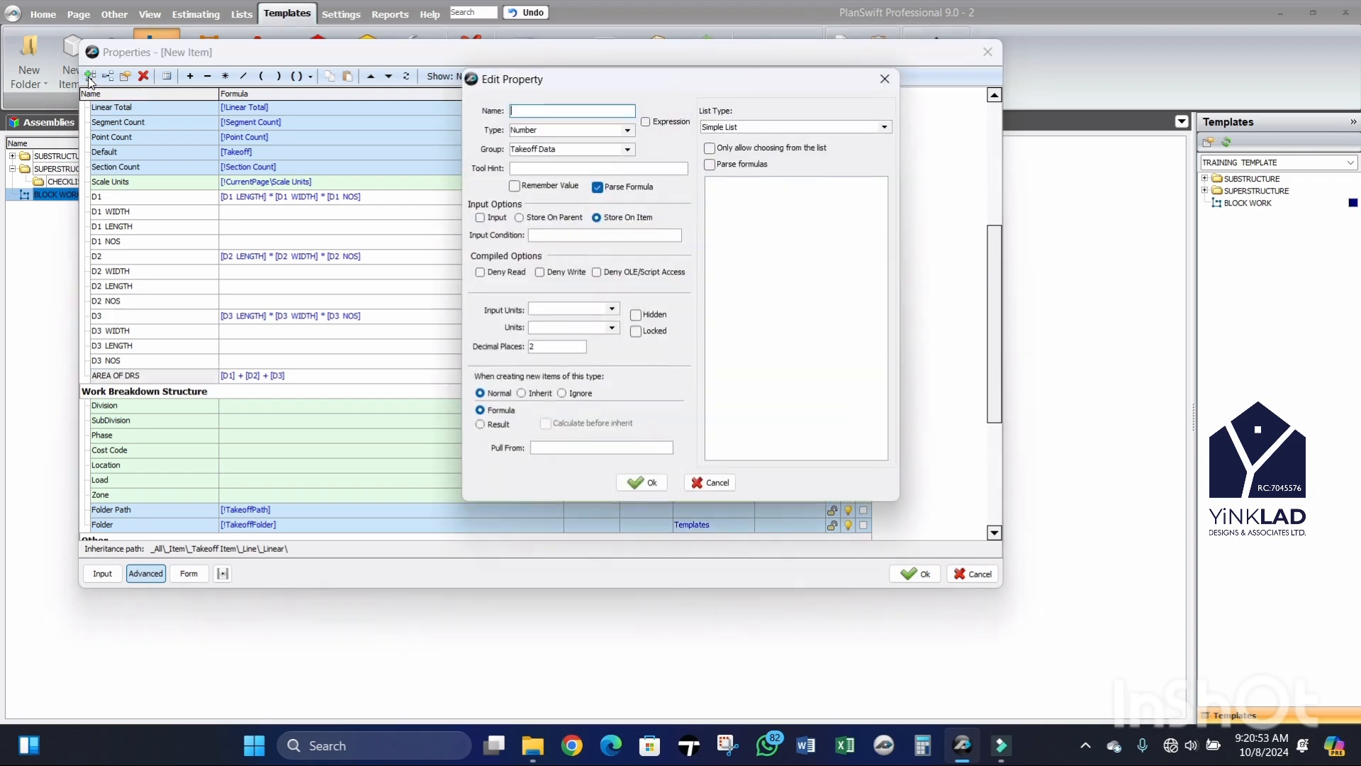
pyautogui.write('W1')
pyautogui.click(645, 484)
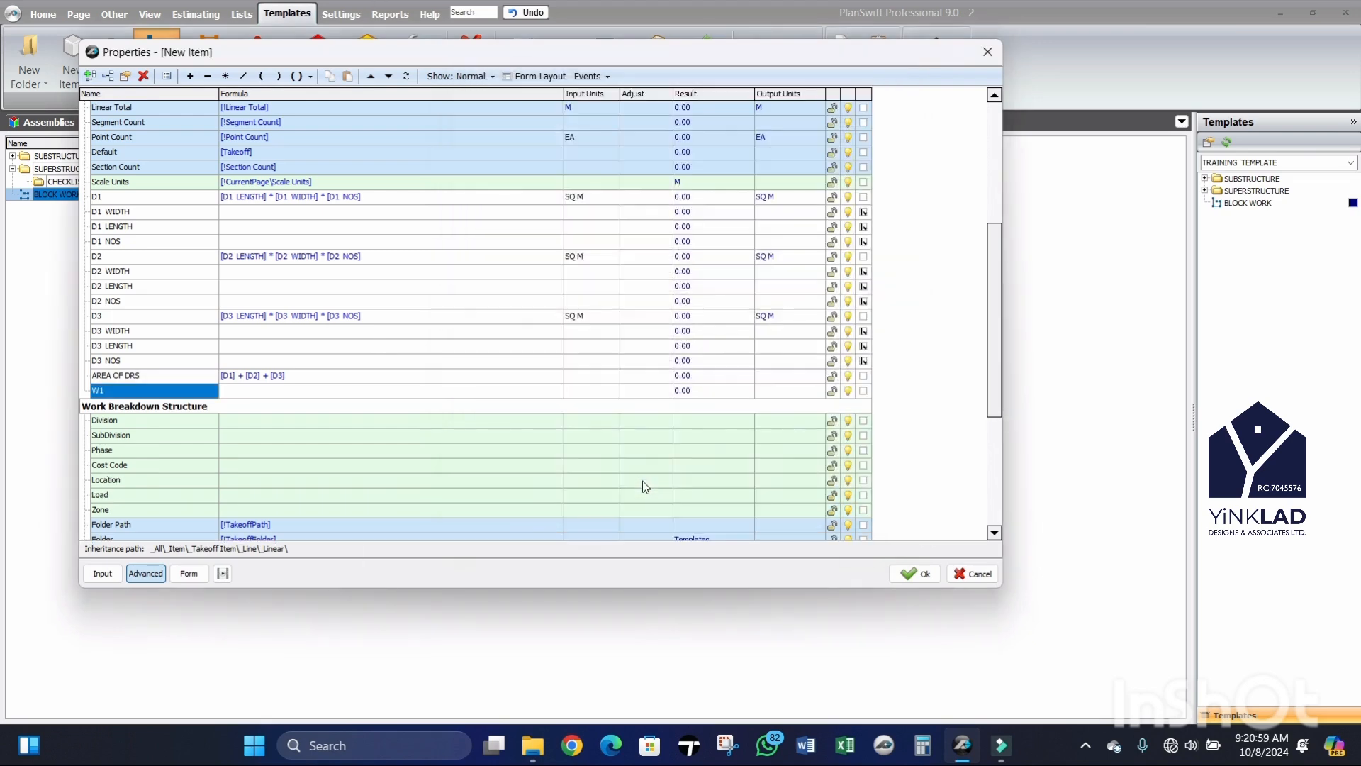
pyautogui.click(91, 77)
pyautogui.write('W1')
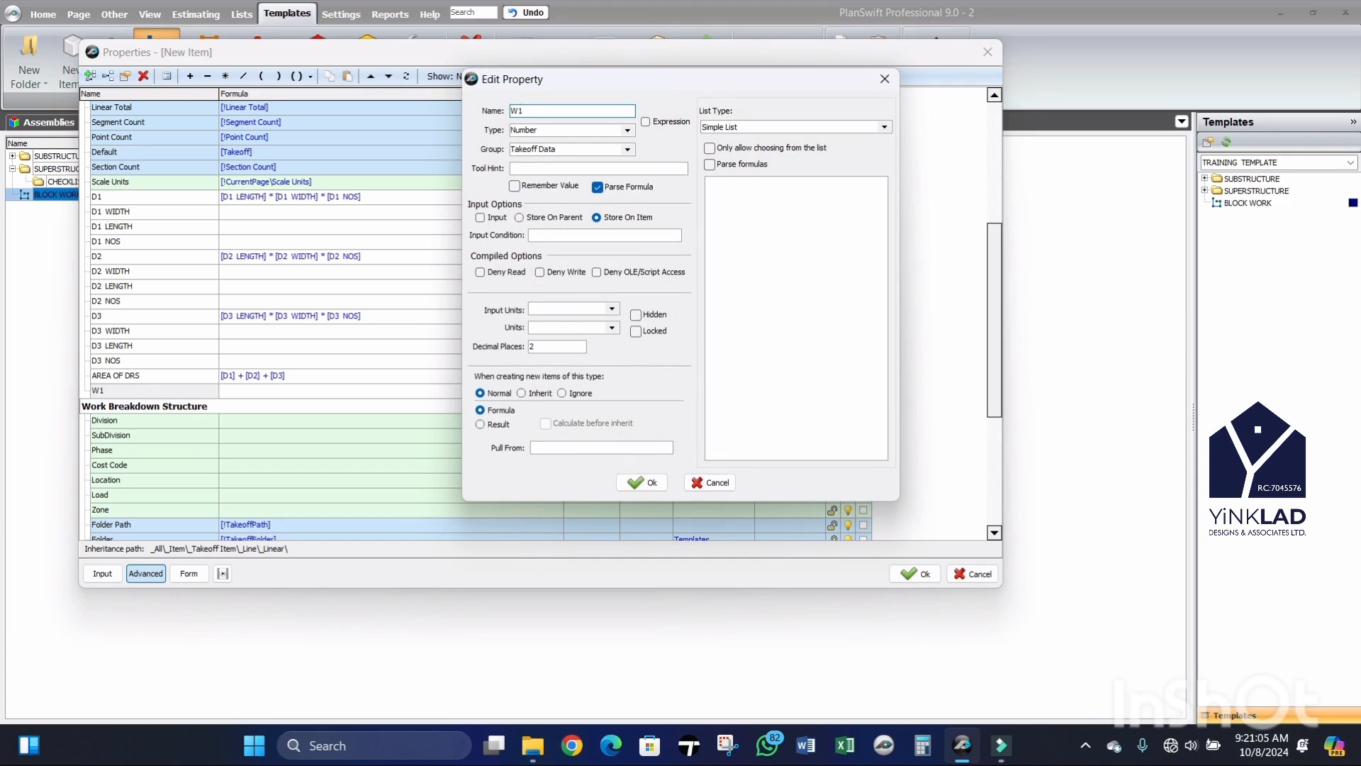
pyautogui.write('  WIDTH')
pyautogui.click(635, 485)
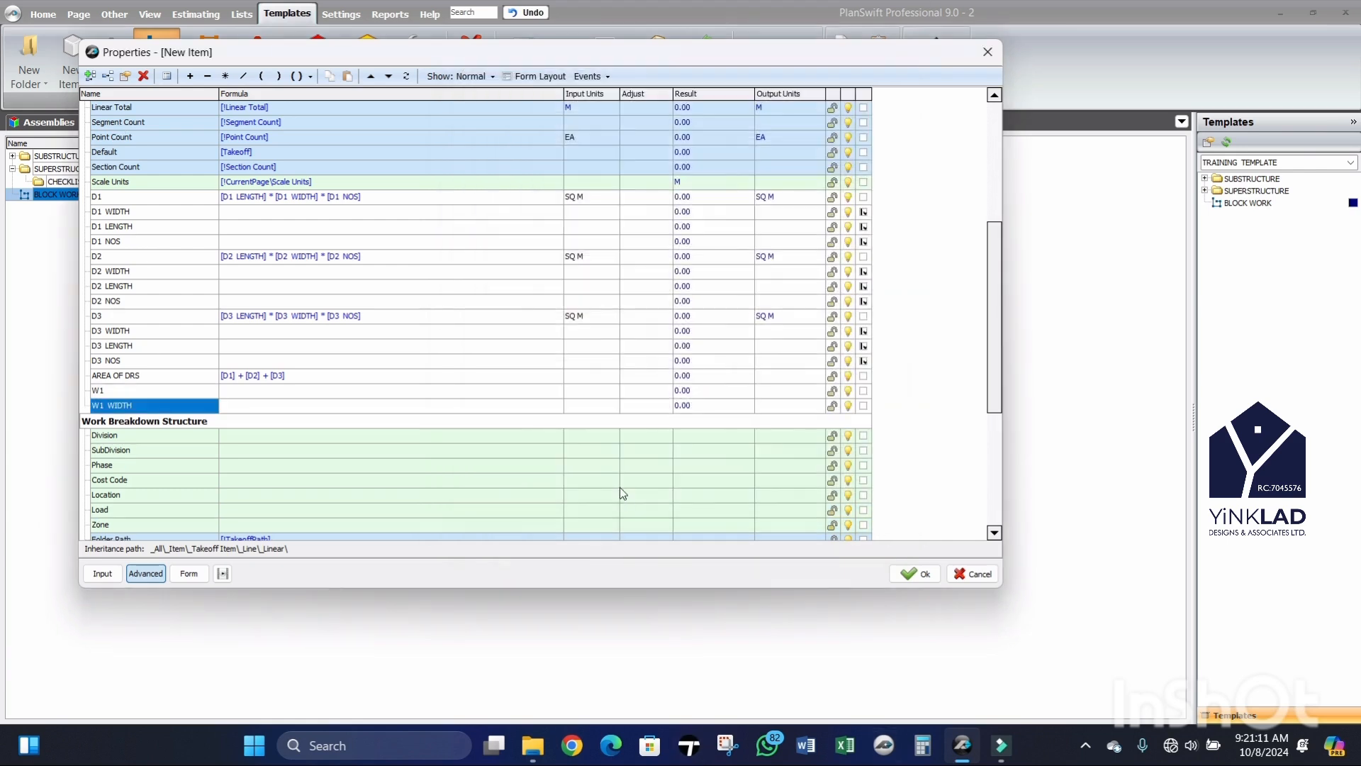
# Step: Add number properties named W1 L and W1 NOS below W1 WIDTH
pyautogui.click(89, 77)
pyautogui.write('W1 L')
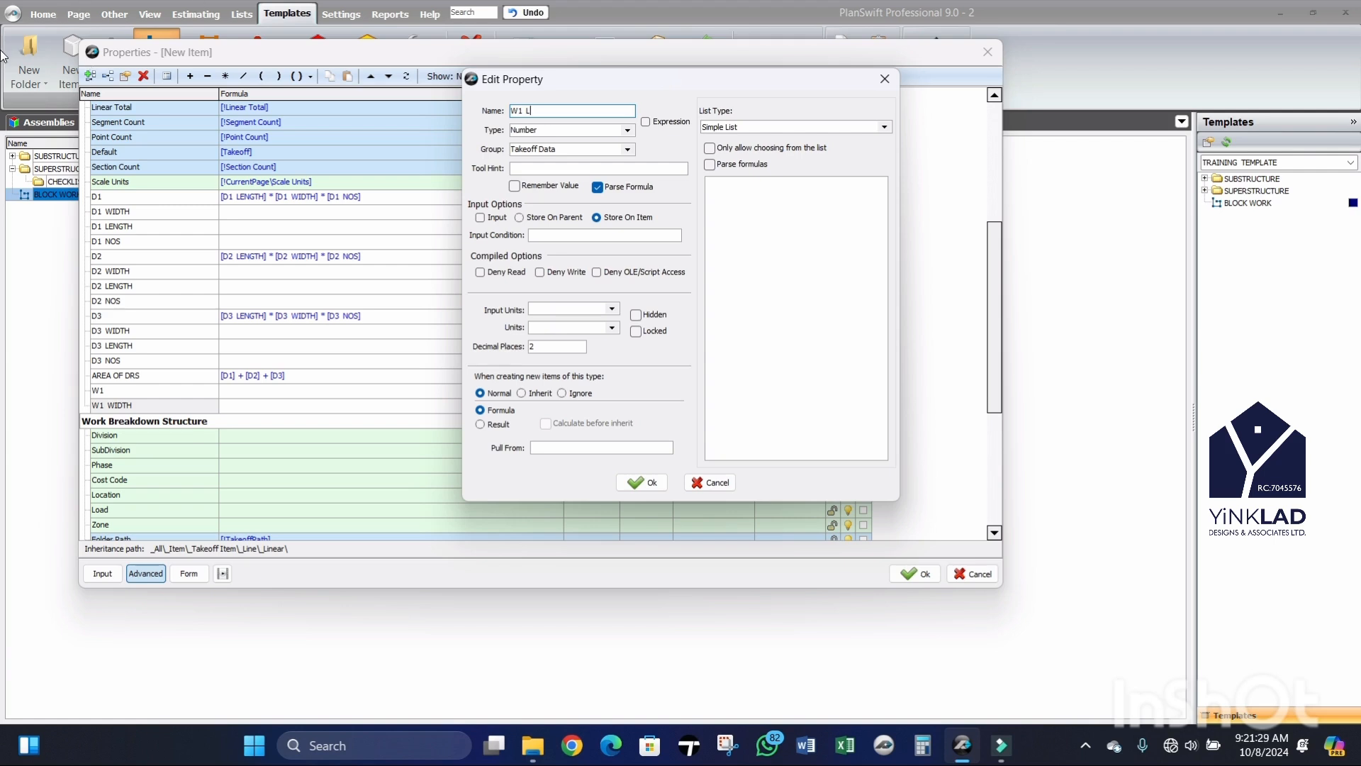
pyautogui.click(639, 483)
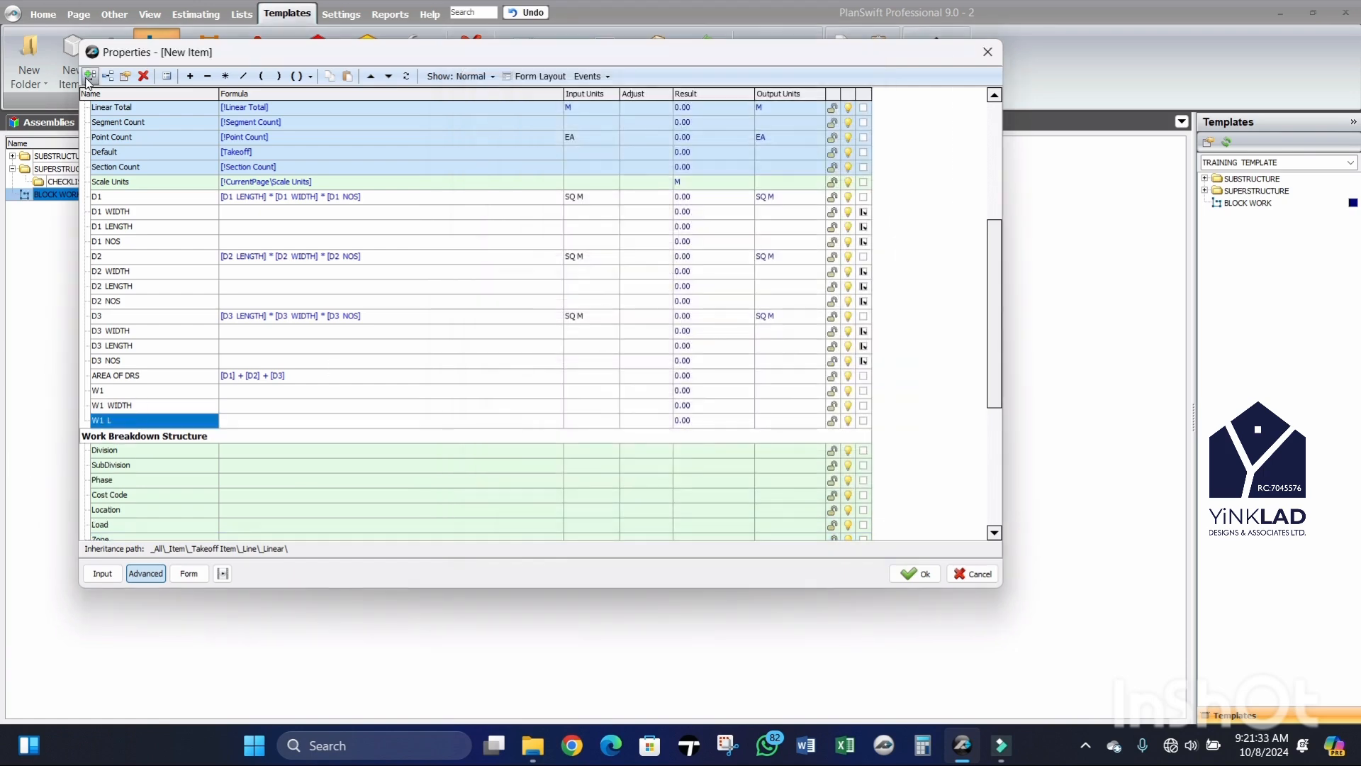
pyautogui.press('Insert')
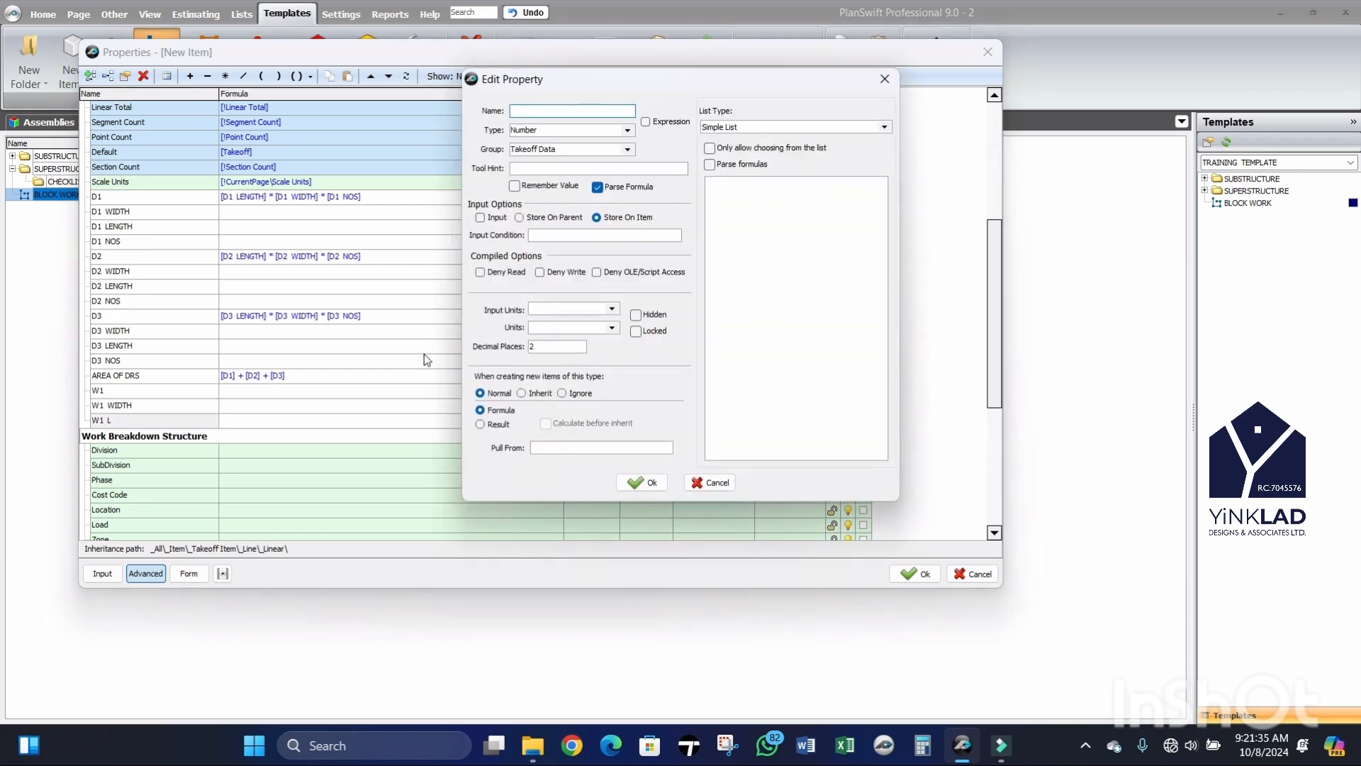
pyautogui.write('W1 NOS')
pyautogui.click(640, 482)
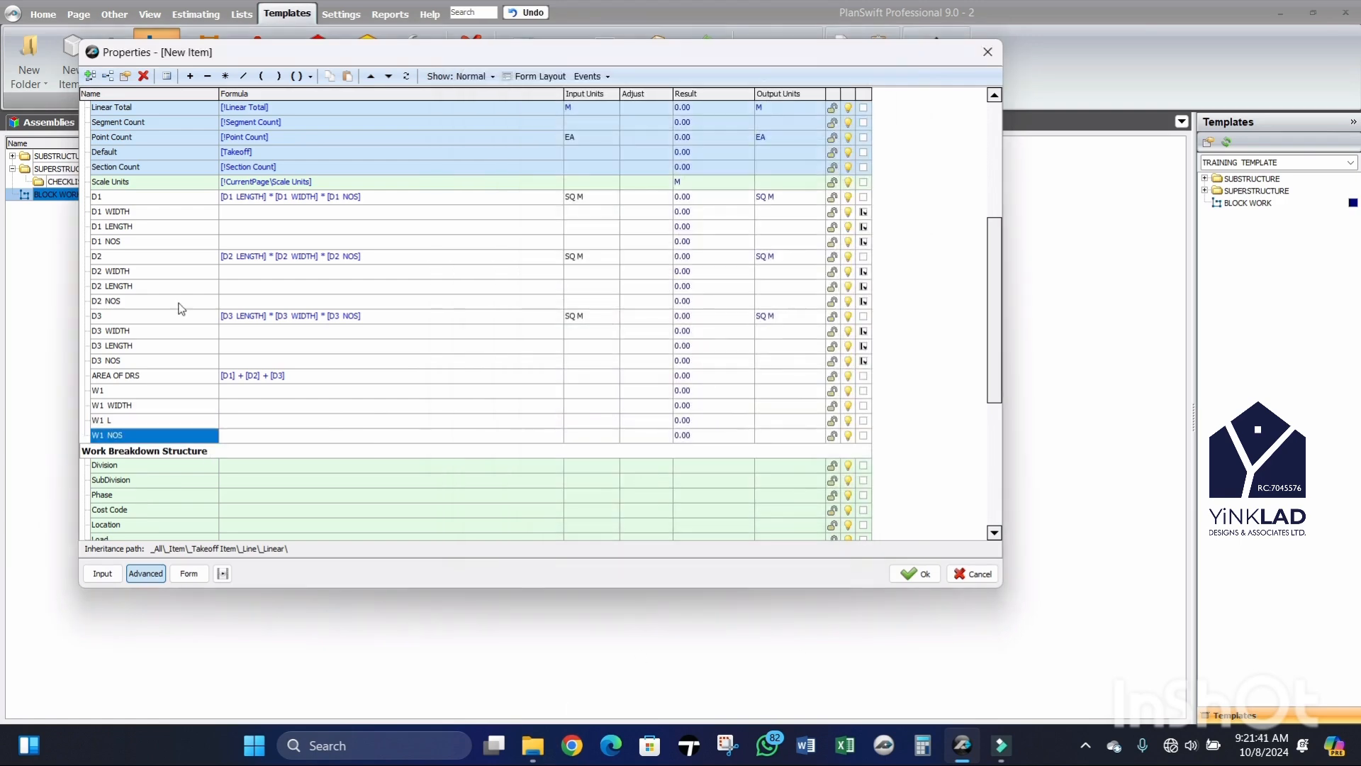
# Step: Add number properties named W2 and W2 W below W1 NOS
pyautogui.click(90, 75)
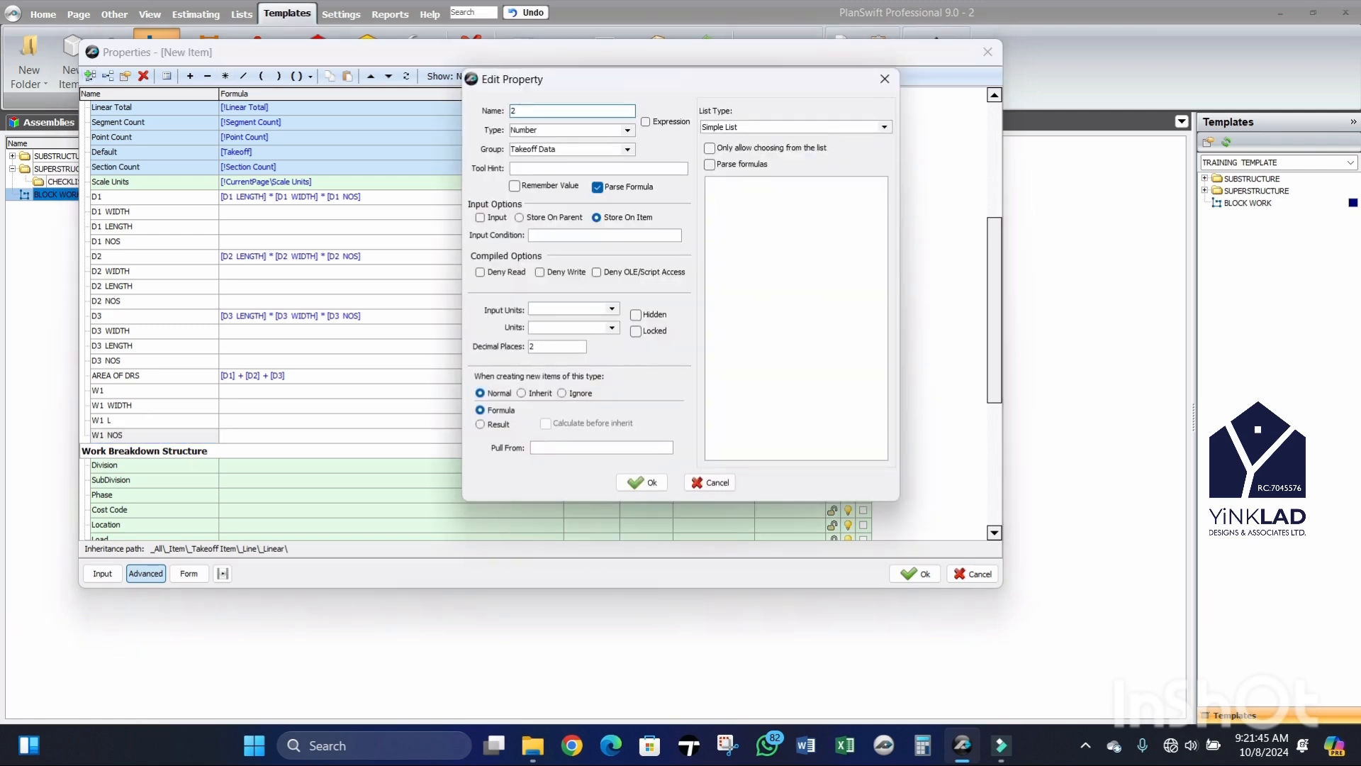
pyautogui.write('2')
pyautogui.press('BackSpace')
pyautogui.click(636, 482)
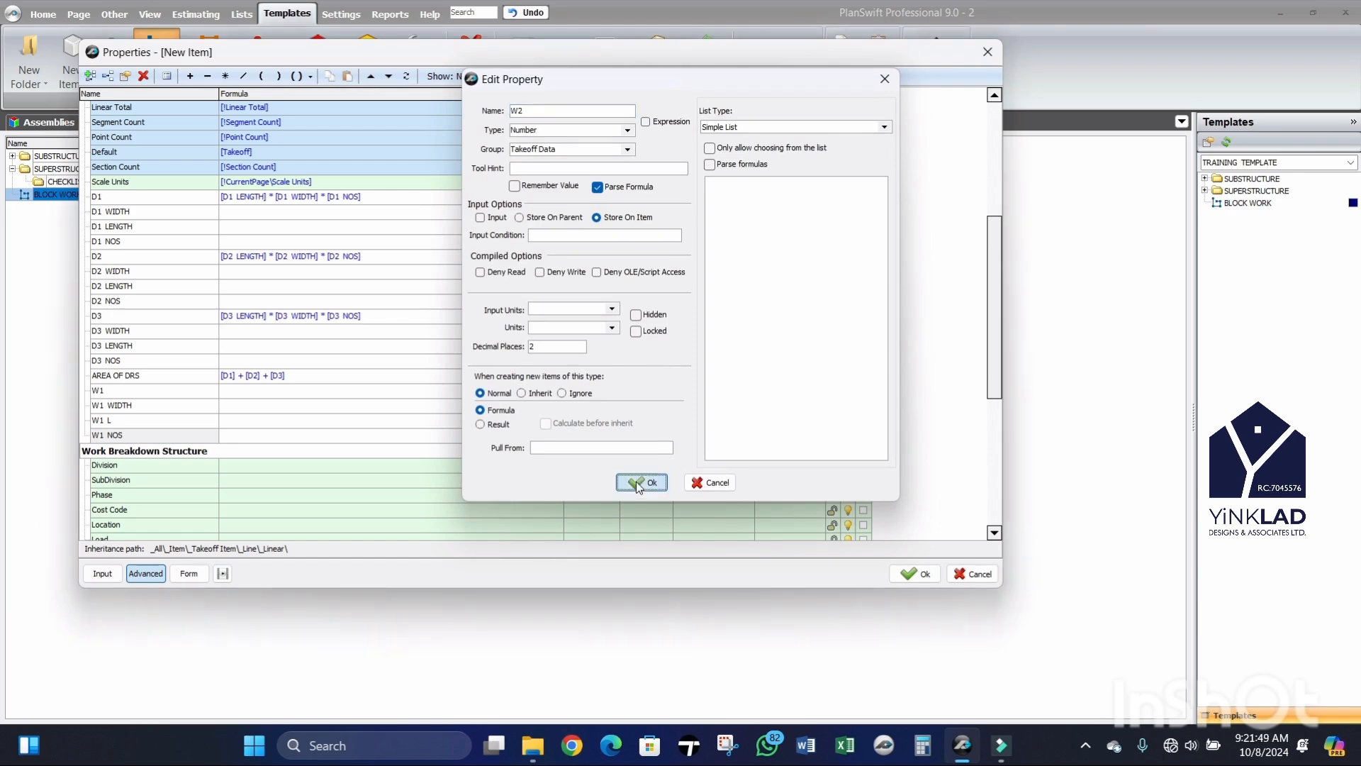
pyautogui.click(91, 77)
pyautogui.write('W2 W')
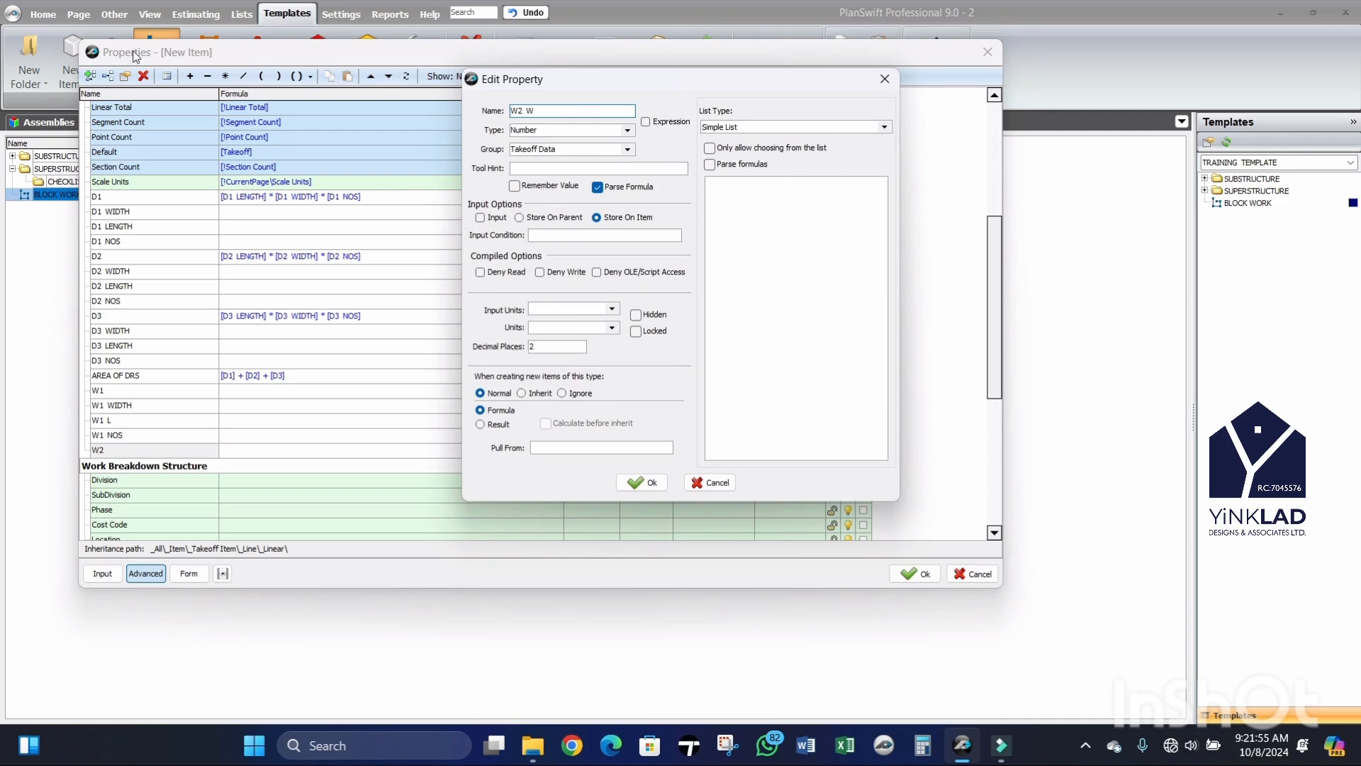
pyautogui.click(652, 482)
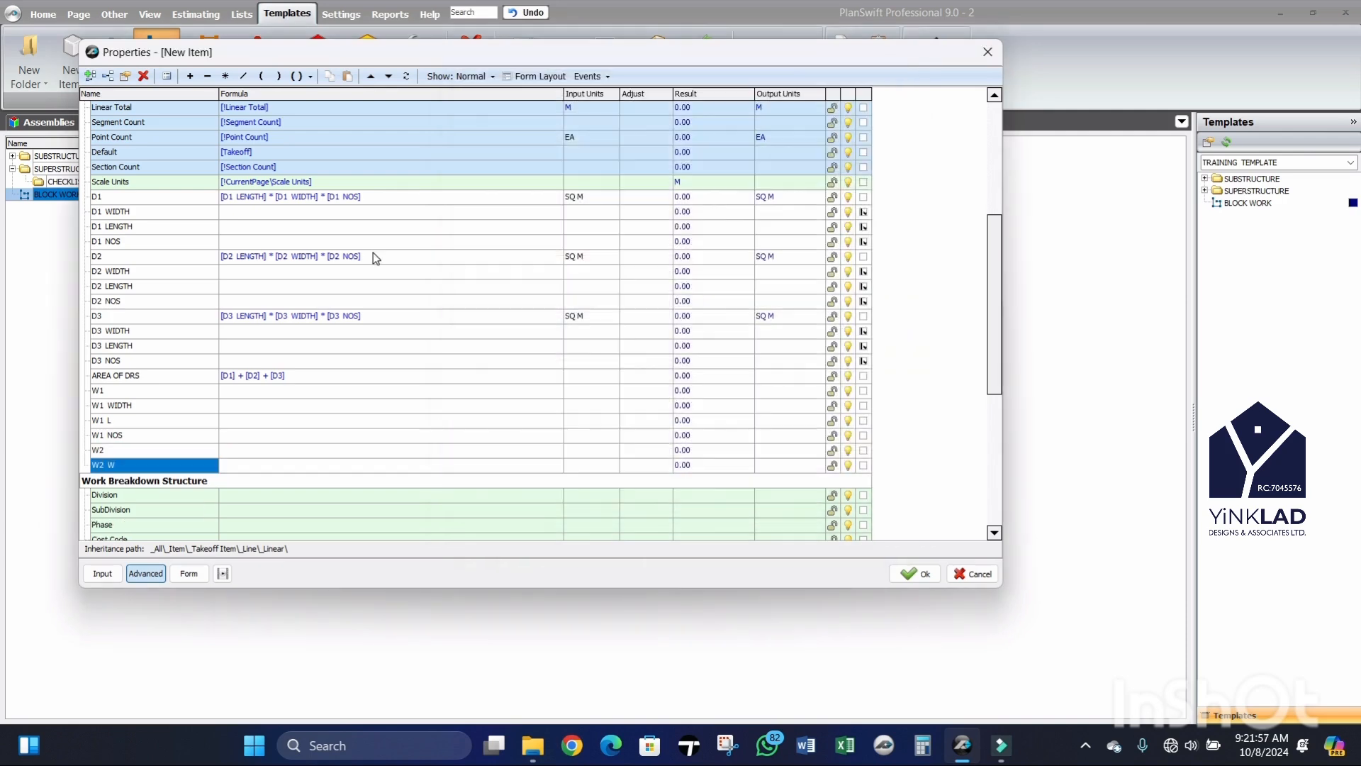
# Step: Add number properties named W2 L and W2 NOS below W2 W
pyautogui.click(90, 76)
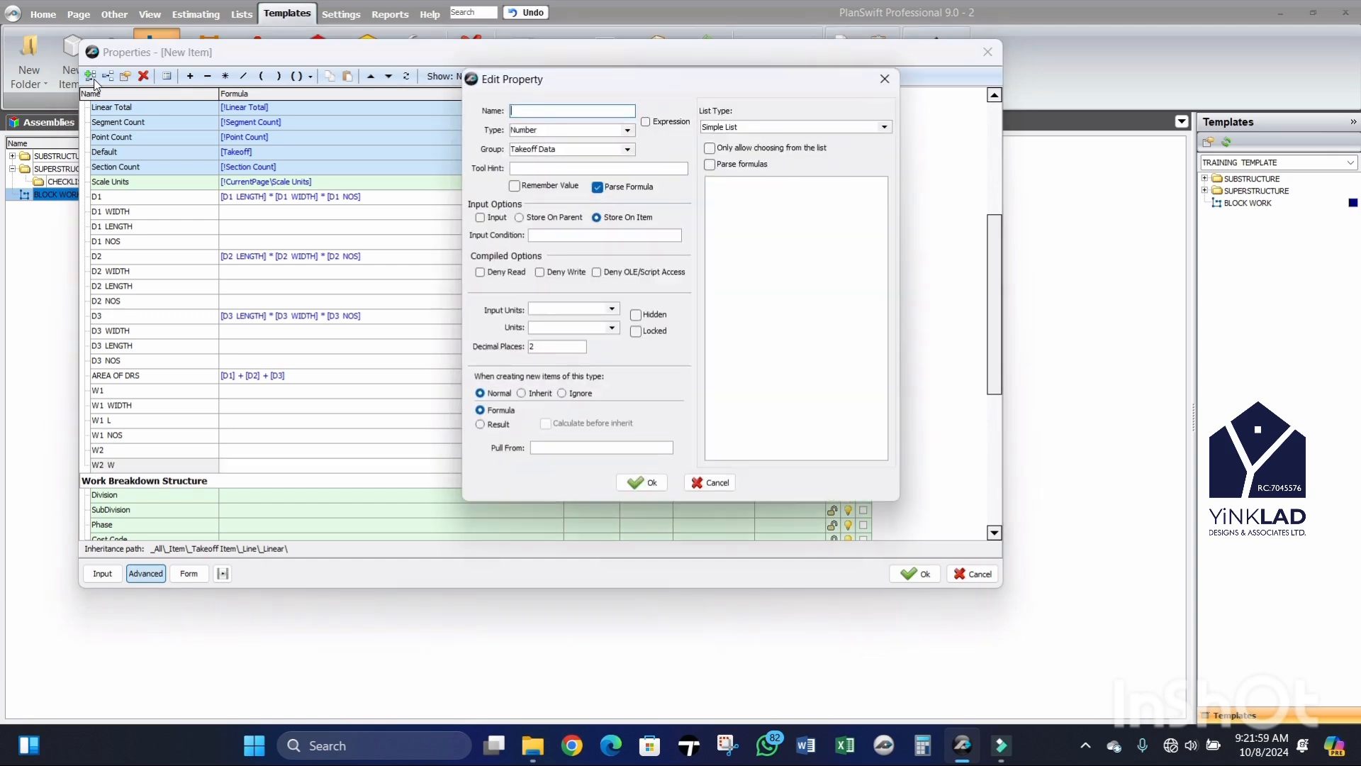
pyautogui.write('W2 L')
pyautogui.click(638, 482)
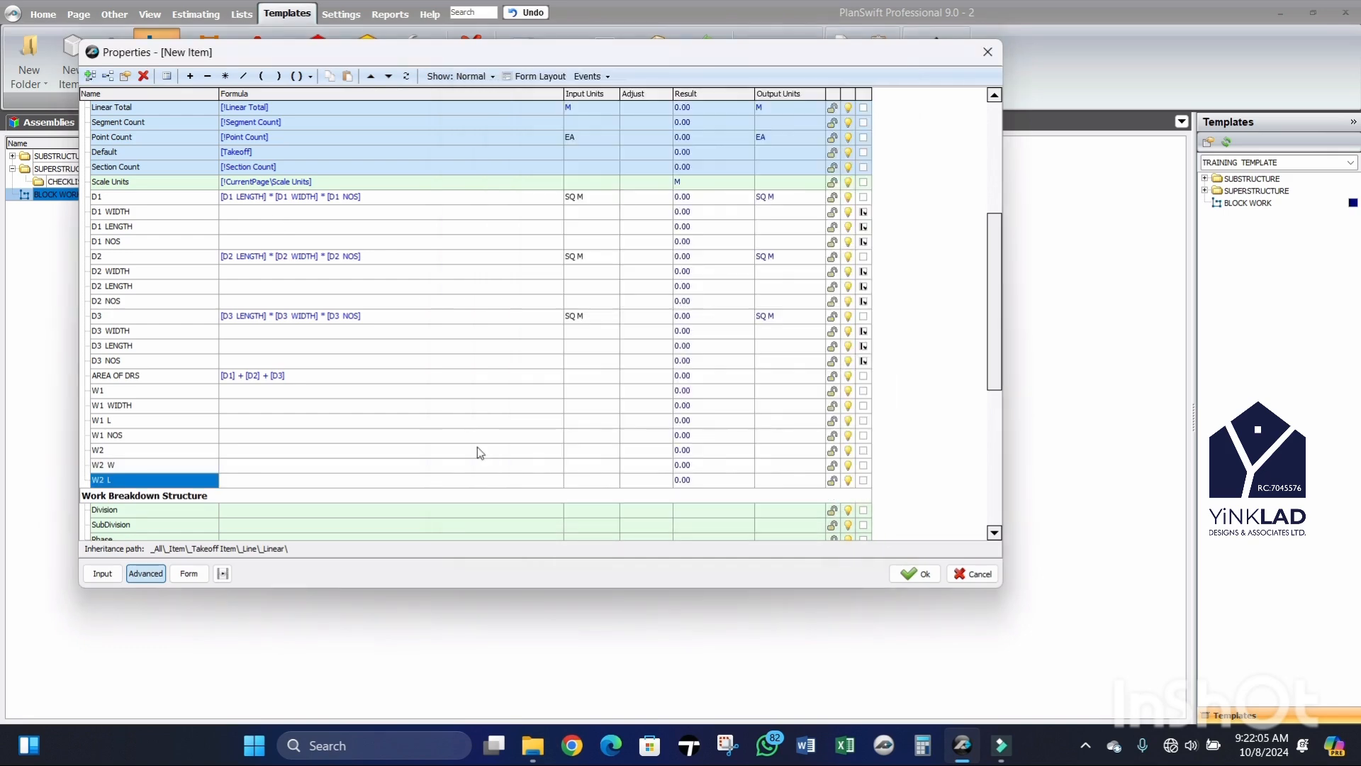
pyautogui.click(90, 76)
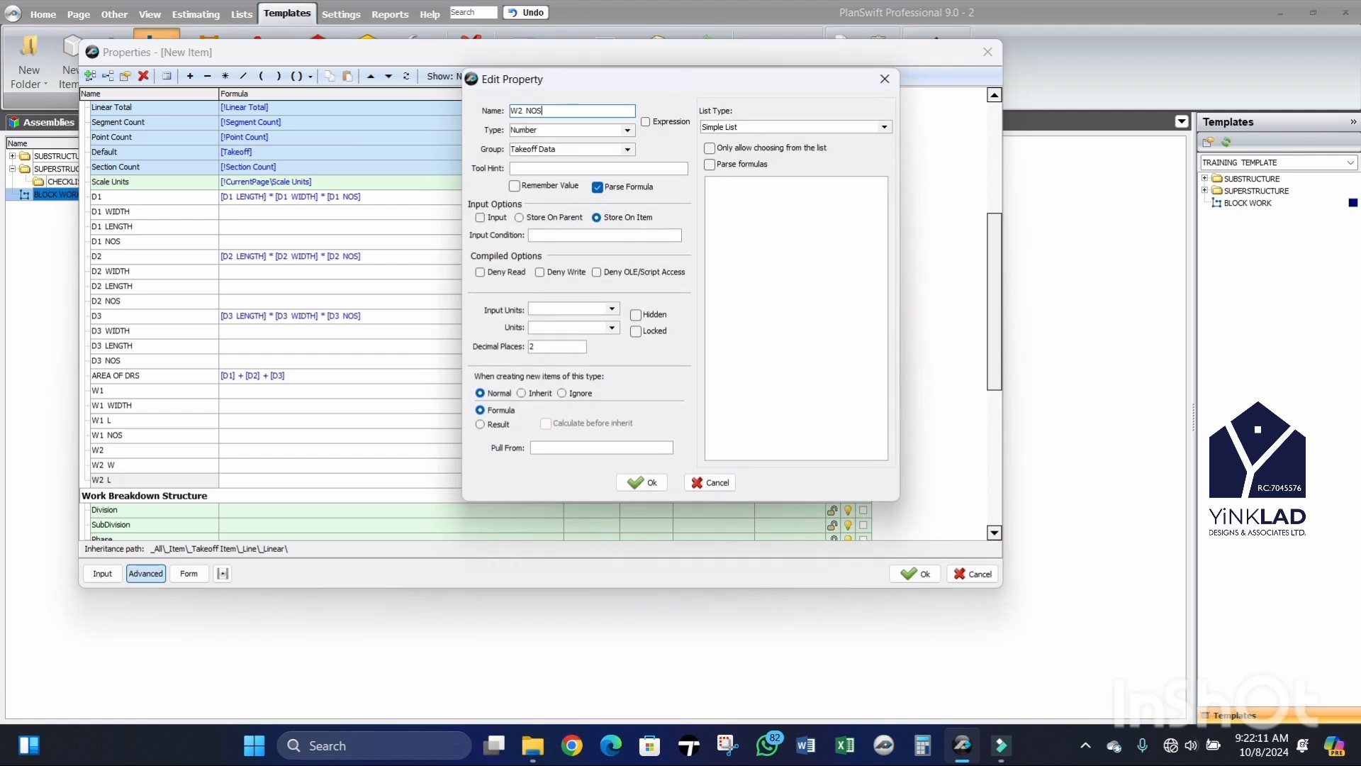
pyautogui.click(642, 482)
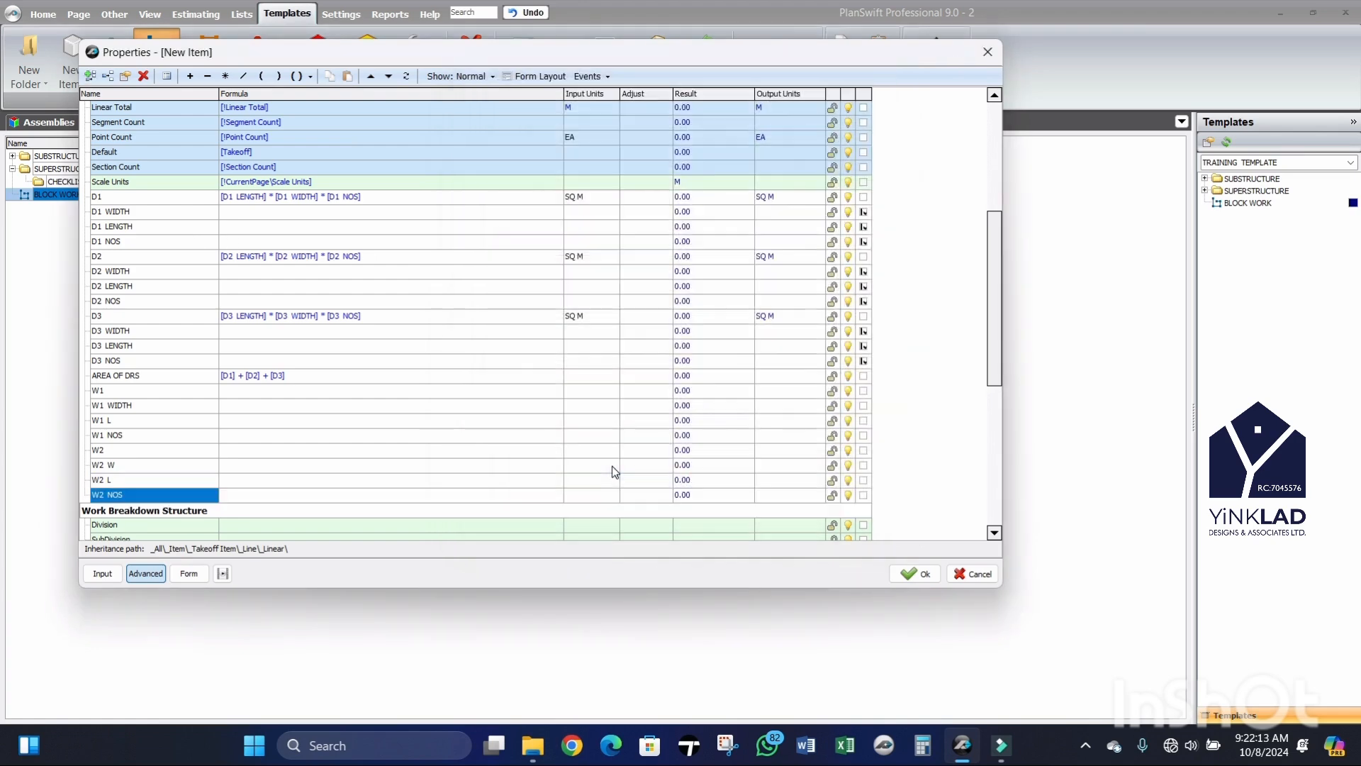
# Step: Add a number property named W3 W below W2 NOS, keeping the formula option
pyautogui.click(92, 75)
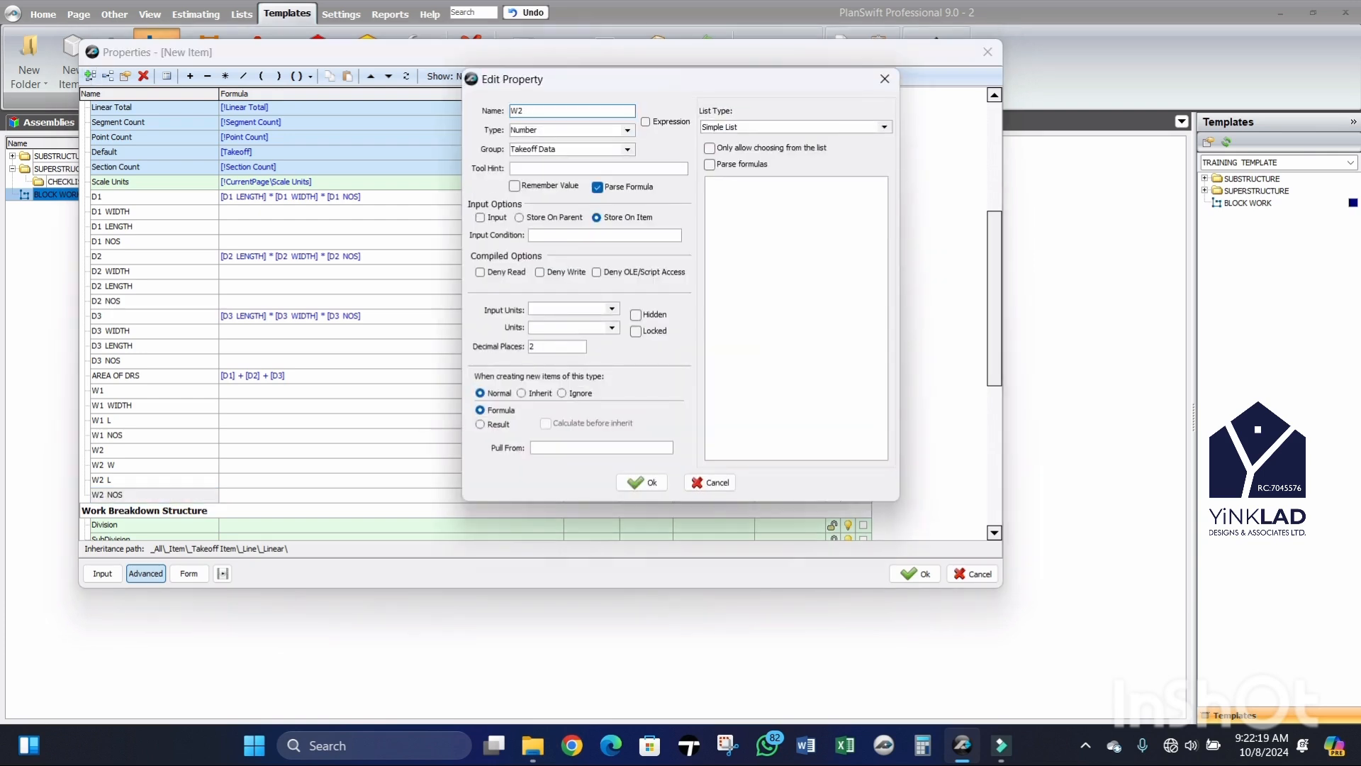
pyautogui.click(482, 410)
pyautogui.click(642, 482)
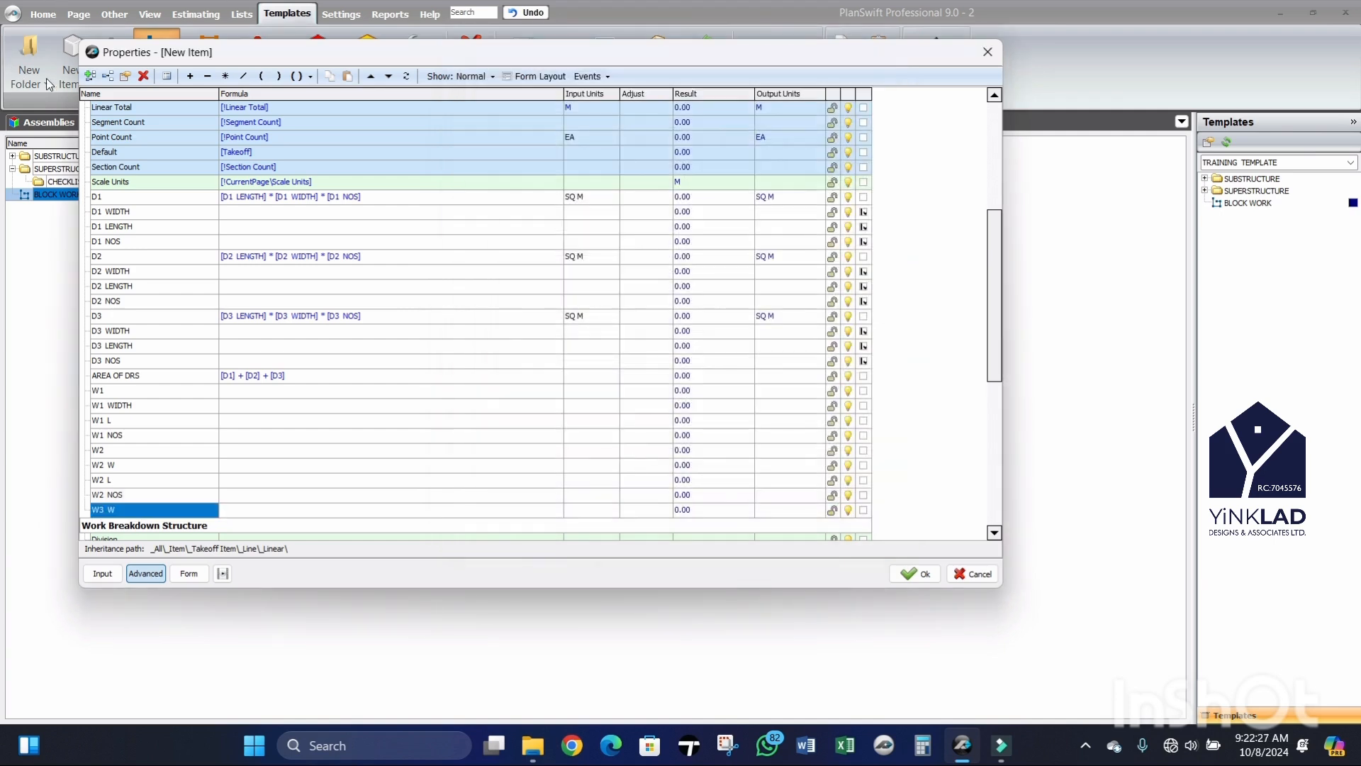
pyautogui.click(91, 76)
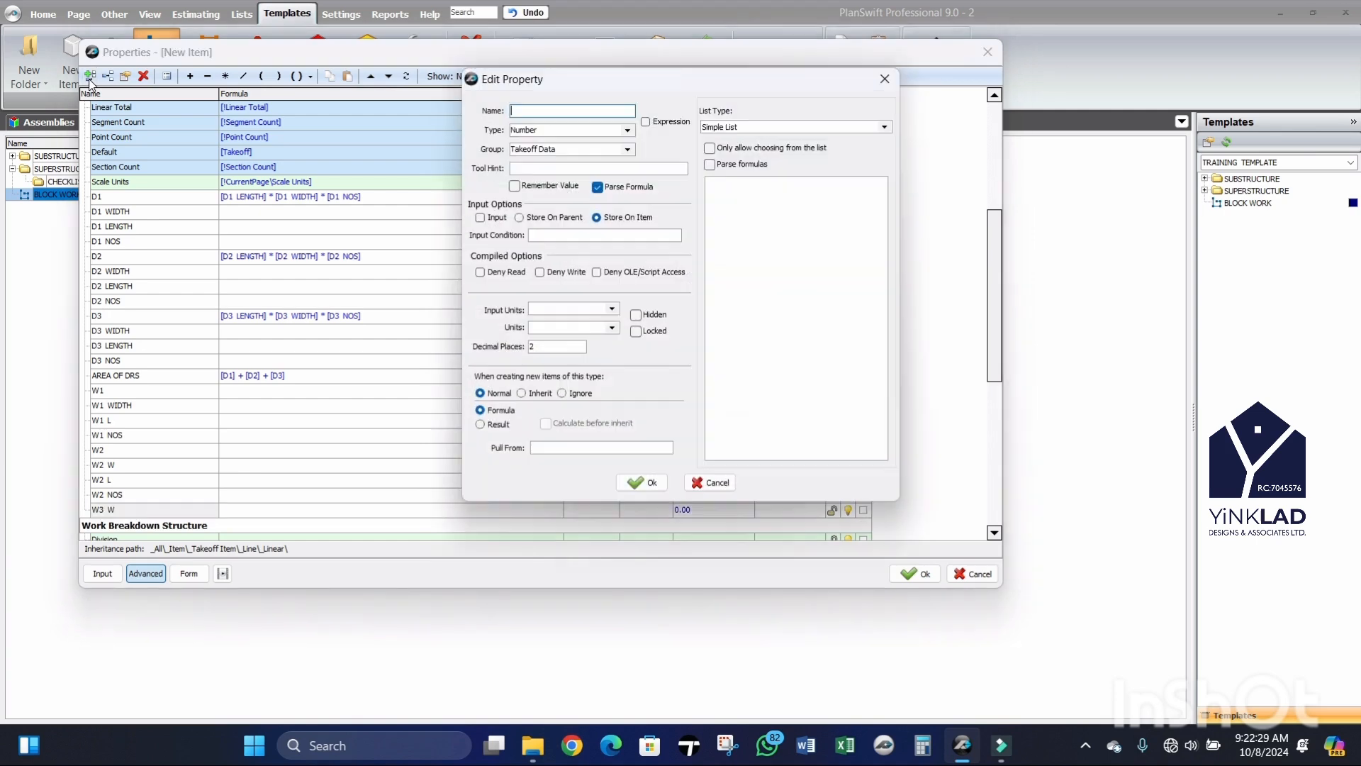
pyautogui.write('W2')
pyautogui.click(885, 78)
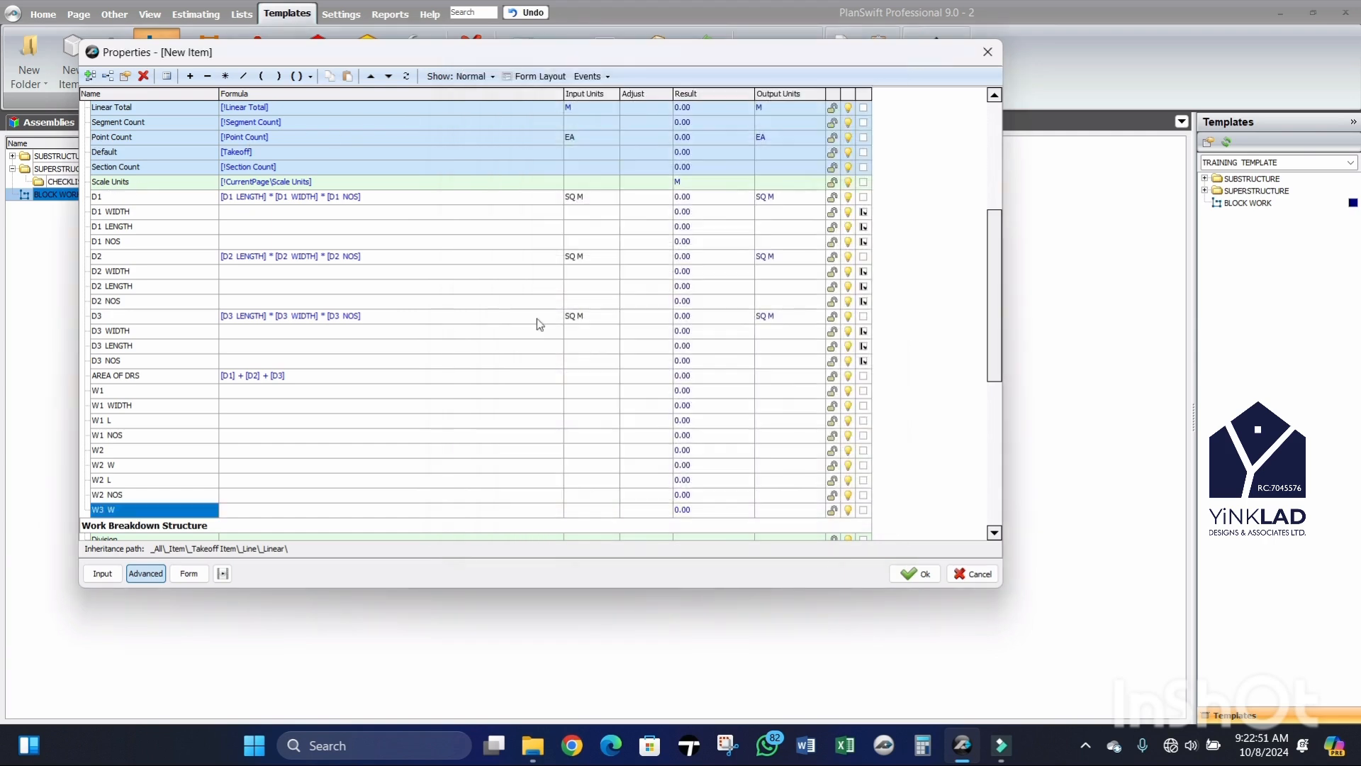
# Step: Rename the W3 W property to W3 and add a number property named W3 W below it
pyautogui.click(127, 511)
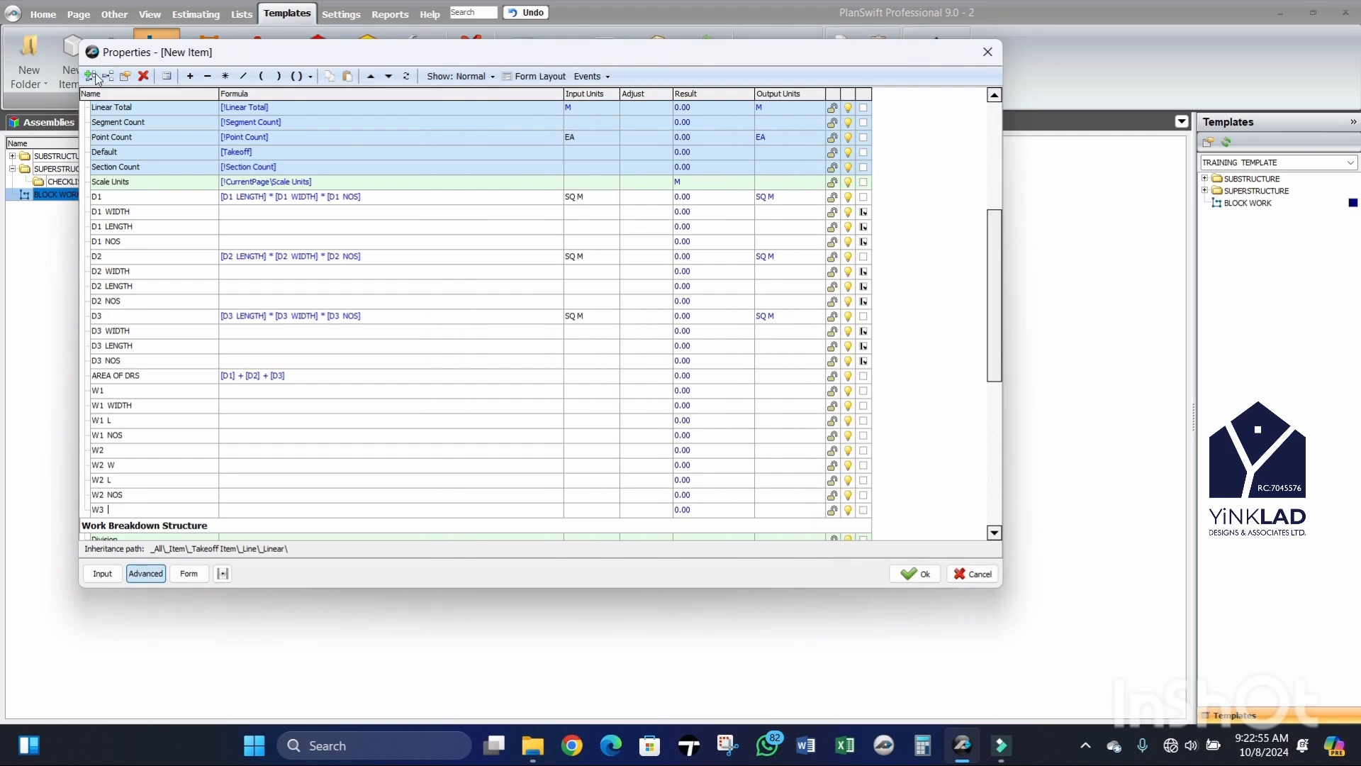
pyautogui.press('Return')
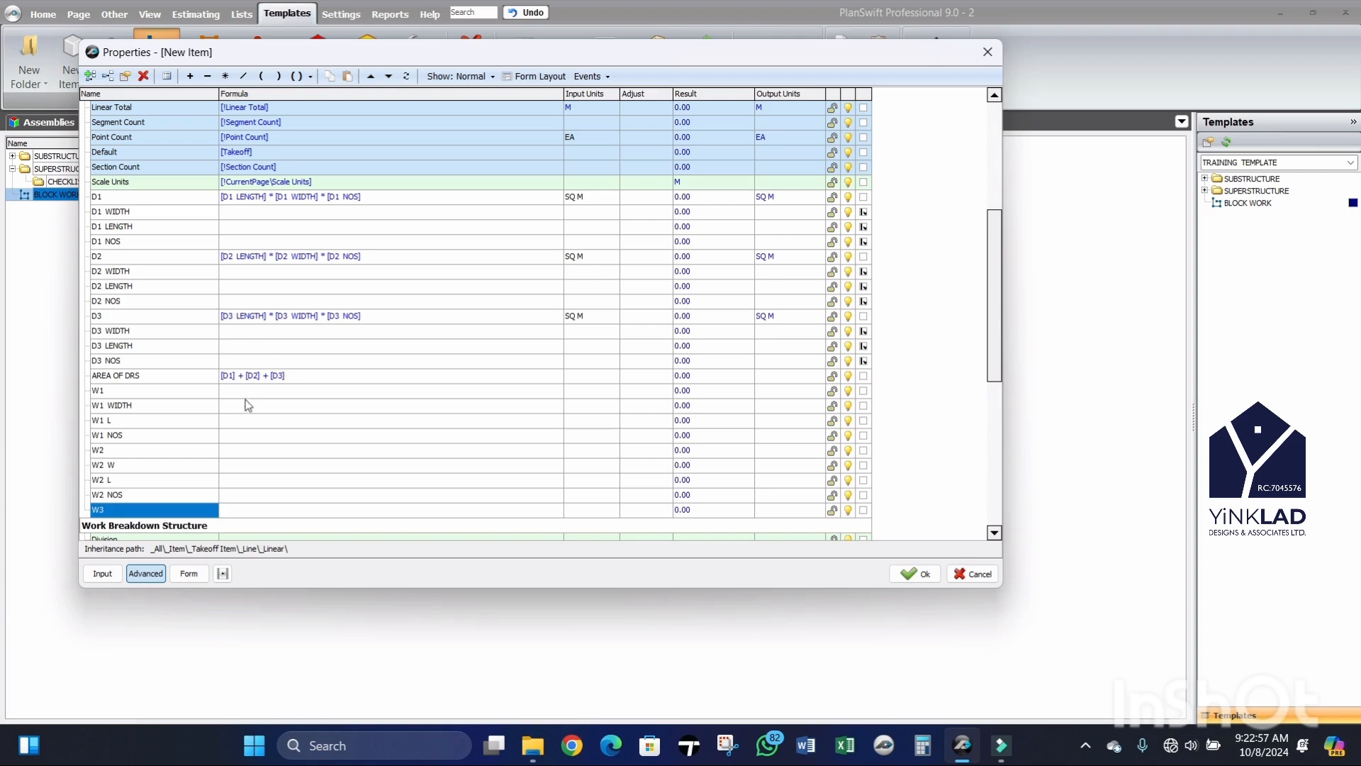
pyautogui.press('Insert')
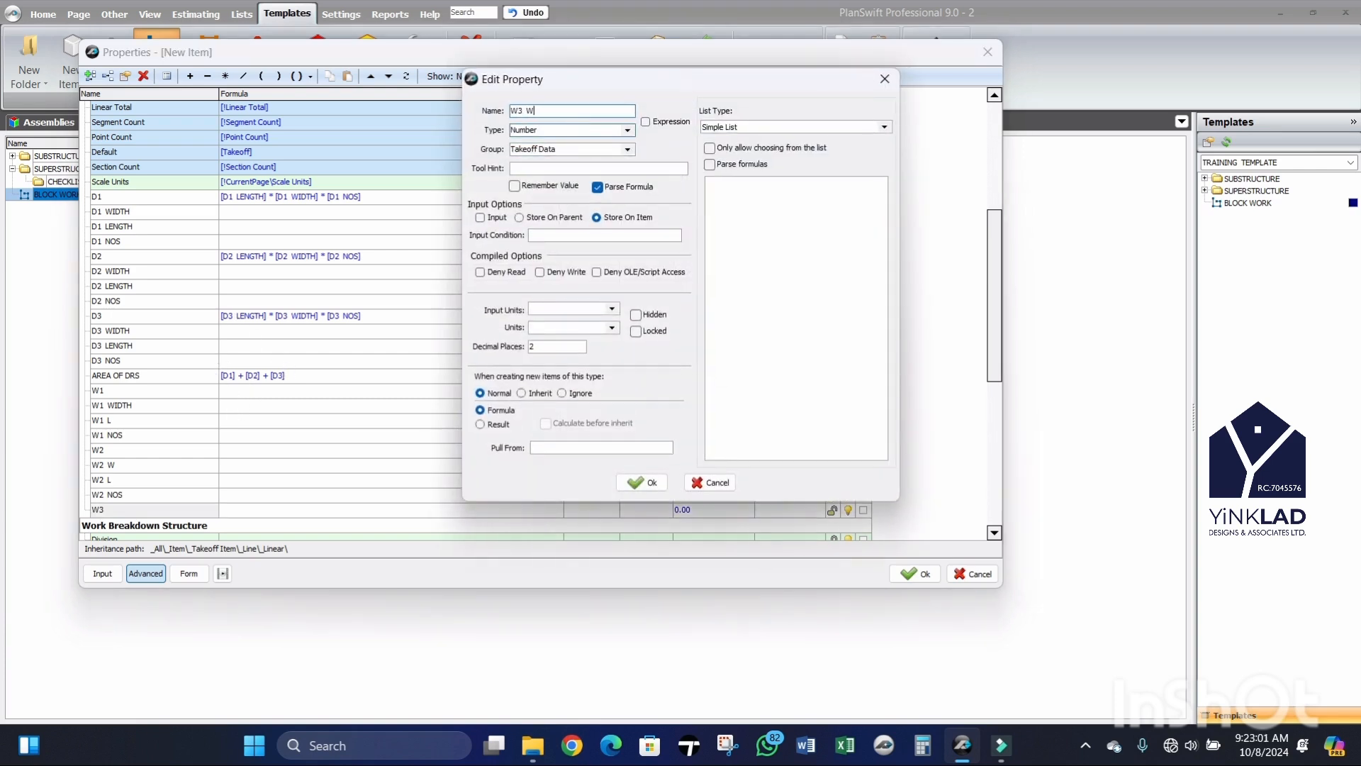
pyautogui.click(643, 482)
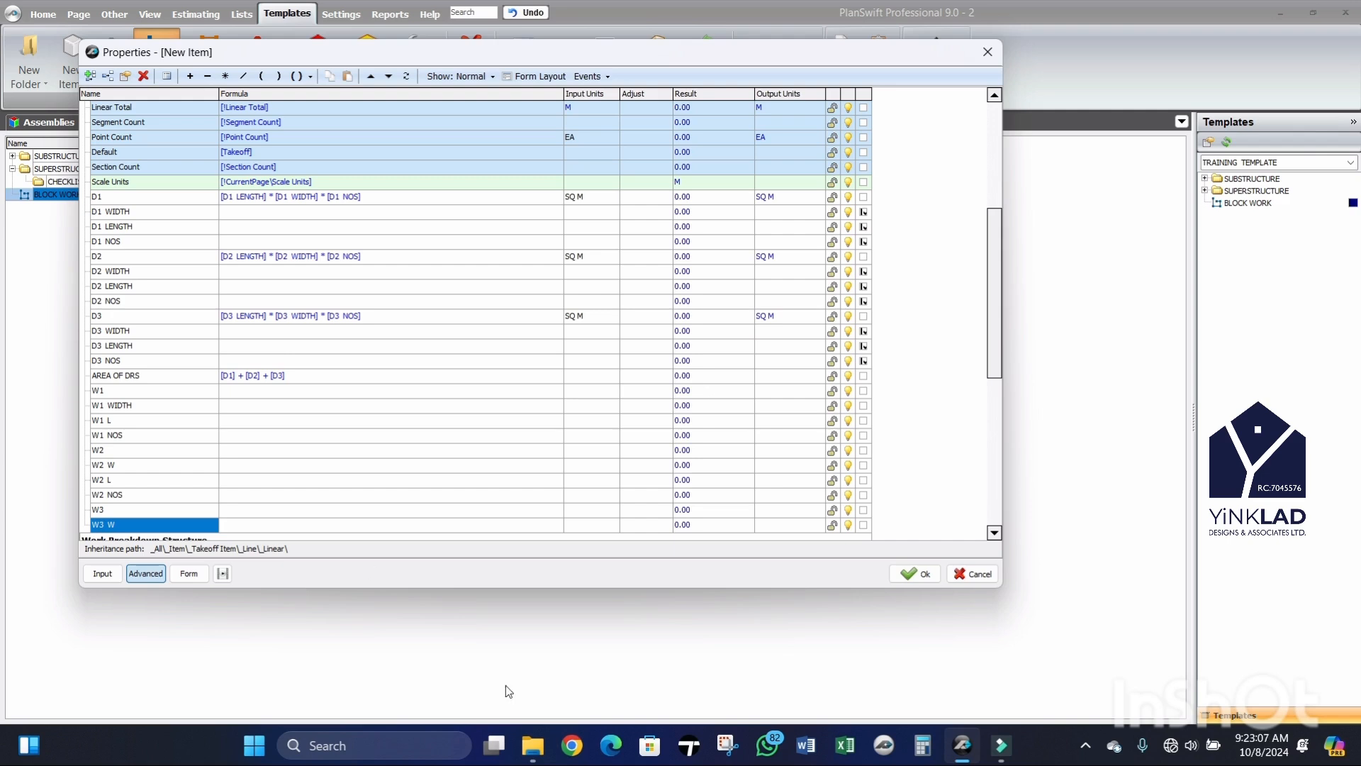
# Step: Add number properties named W3 L and W3 NOS below W3 W
pyautogui.scroll(-2, 163, 477)
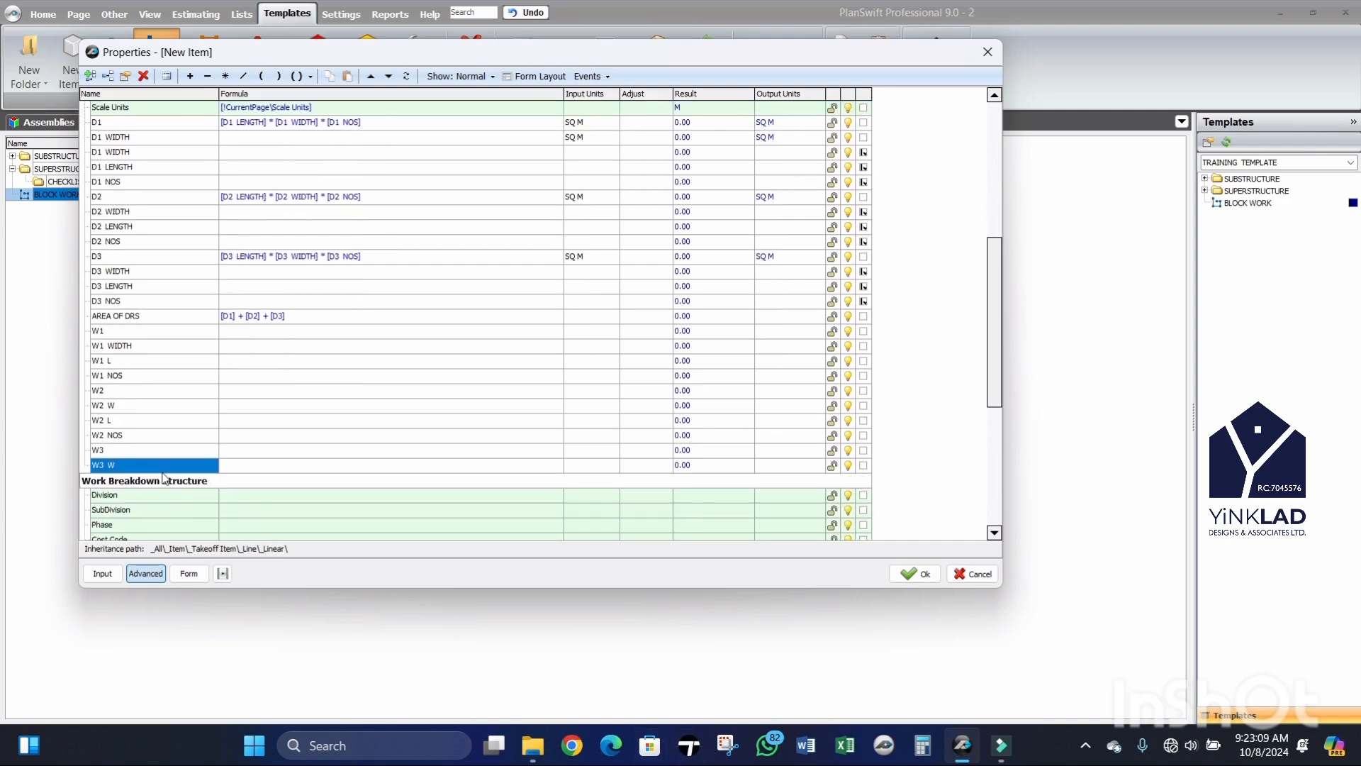
pyautogui.scroll(-1, 163, 478)
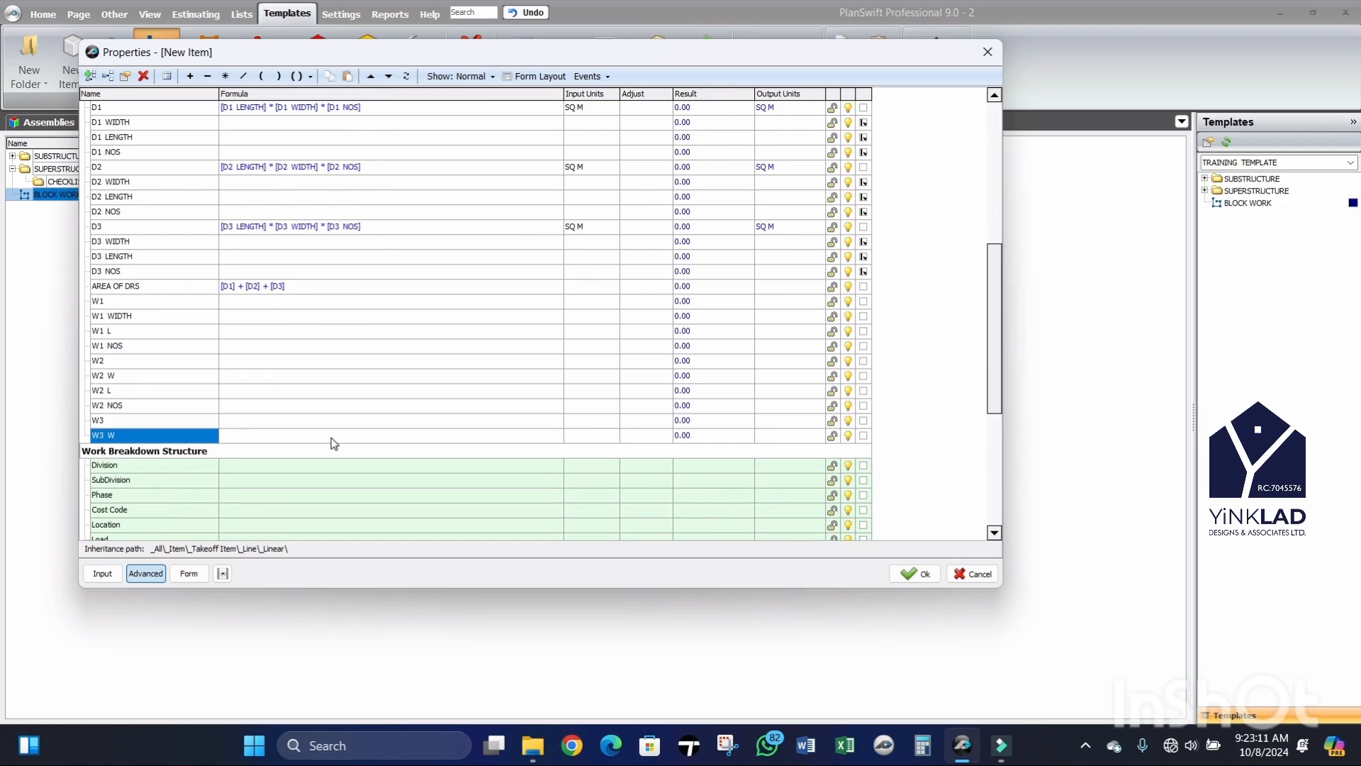
pyautogui.press('Insert')
pyautogui.write('W3 L')
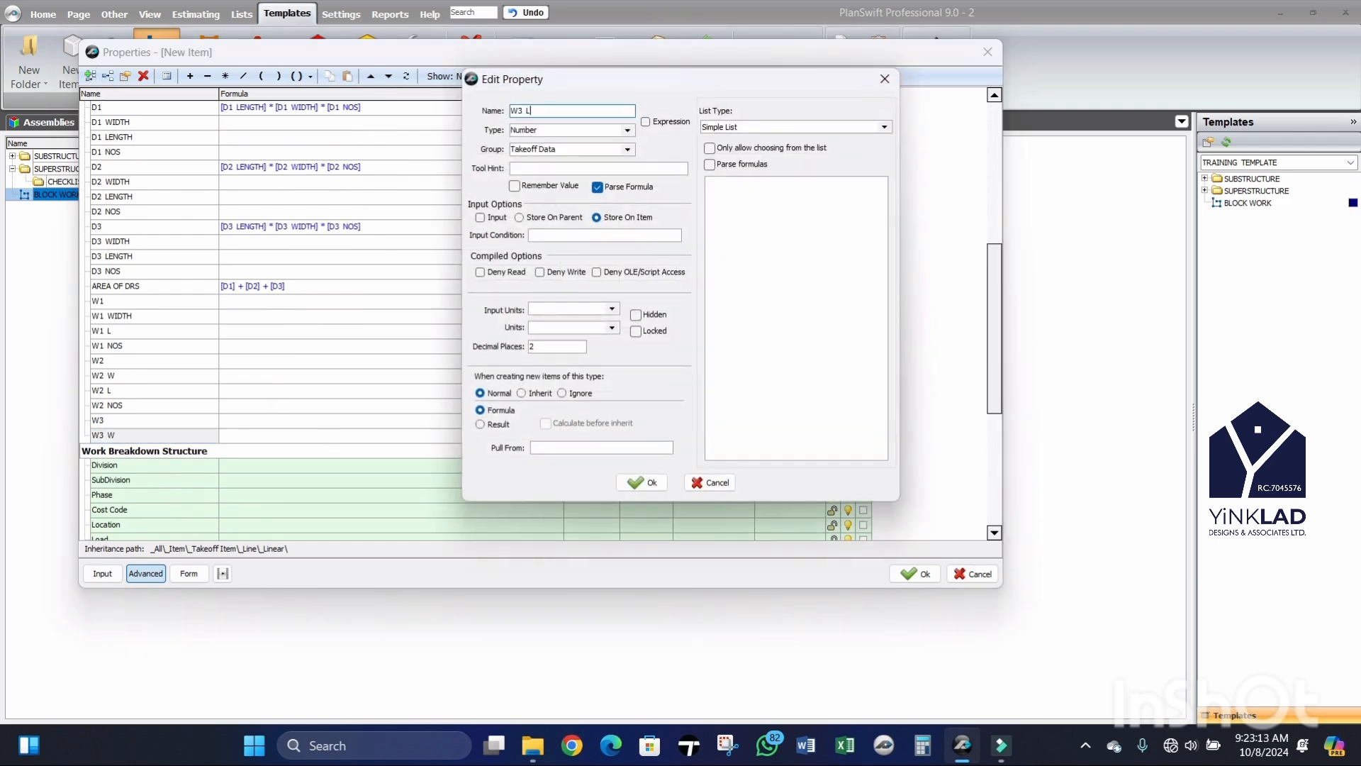
pyautogui.click(641, 482)
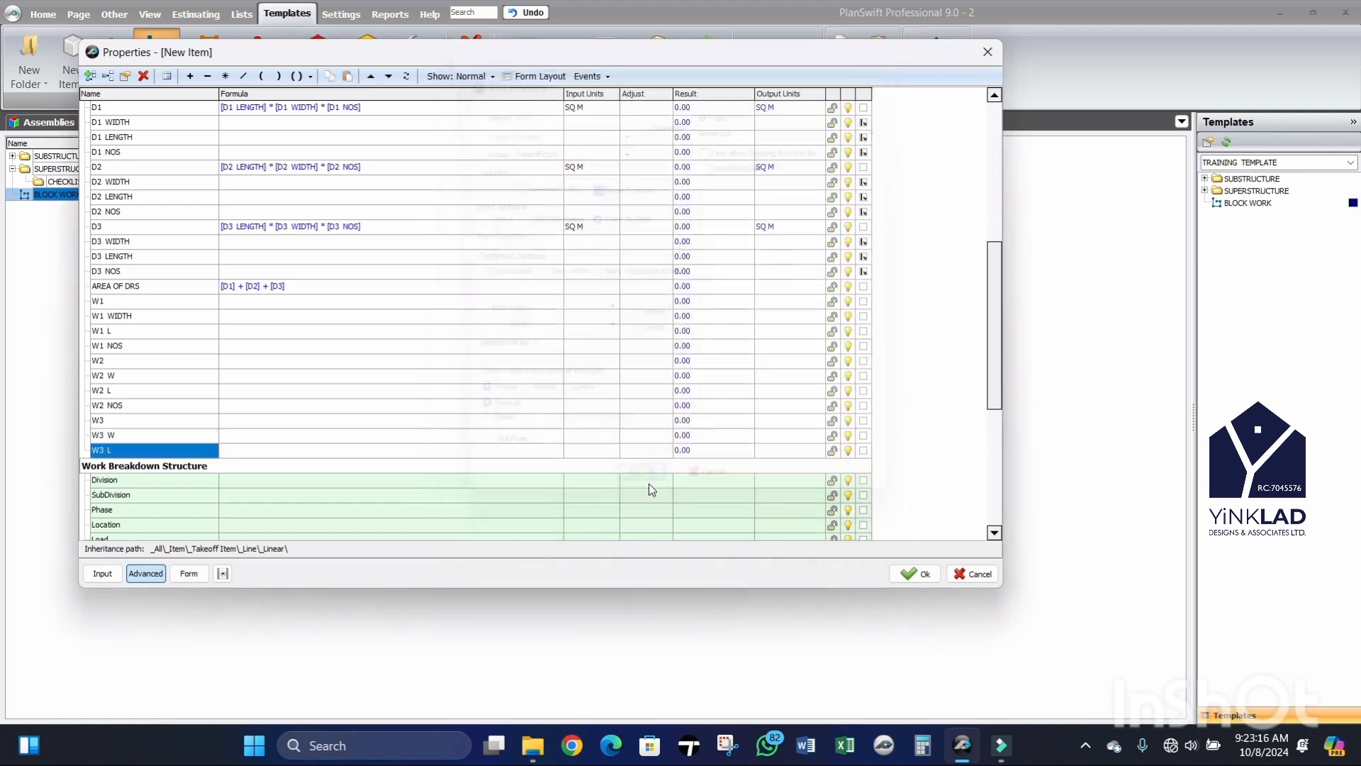
pyautogui.click(92, 77)
pyautogui.write('W3 NOS')
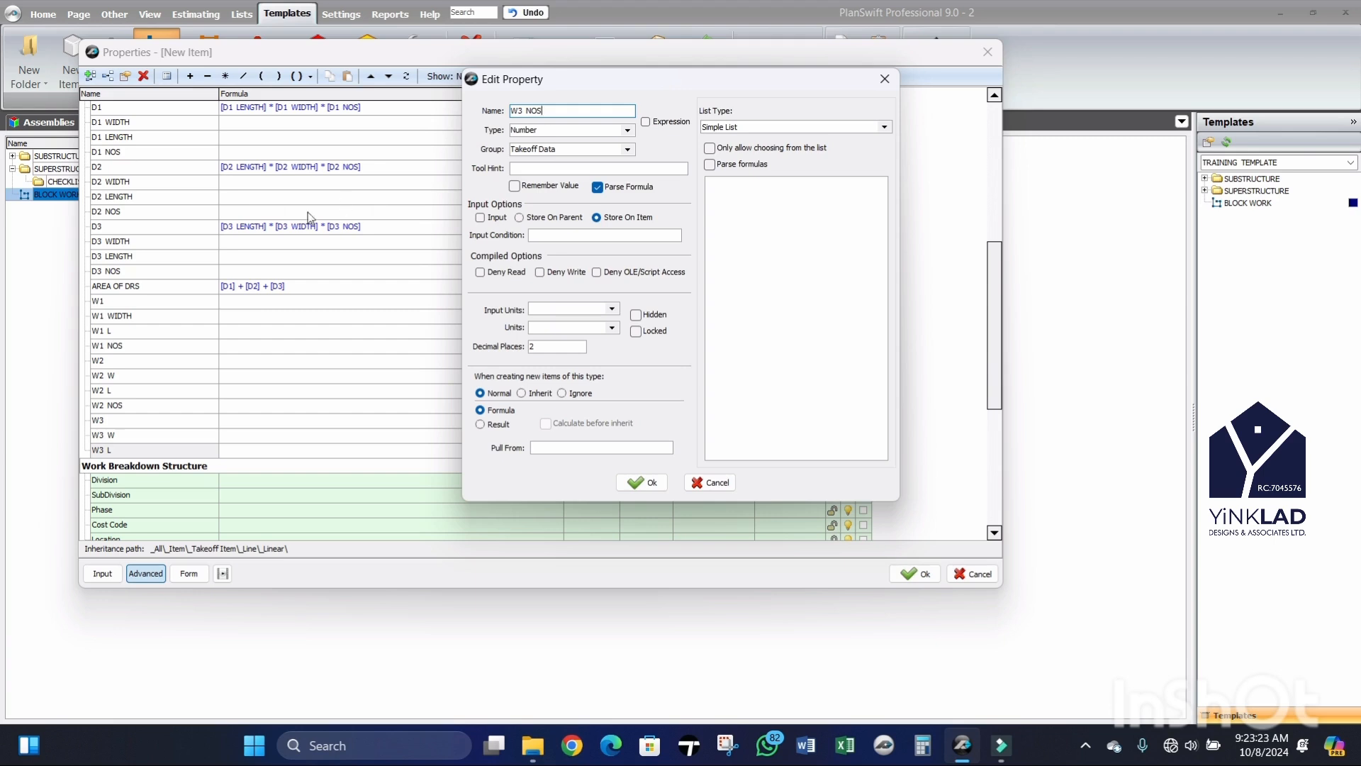
pyautogui.click(631, 485)
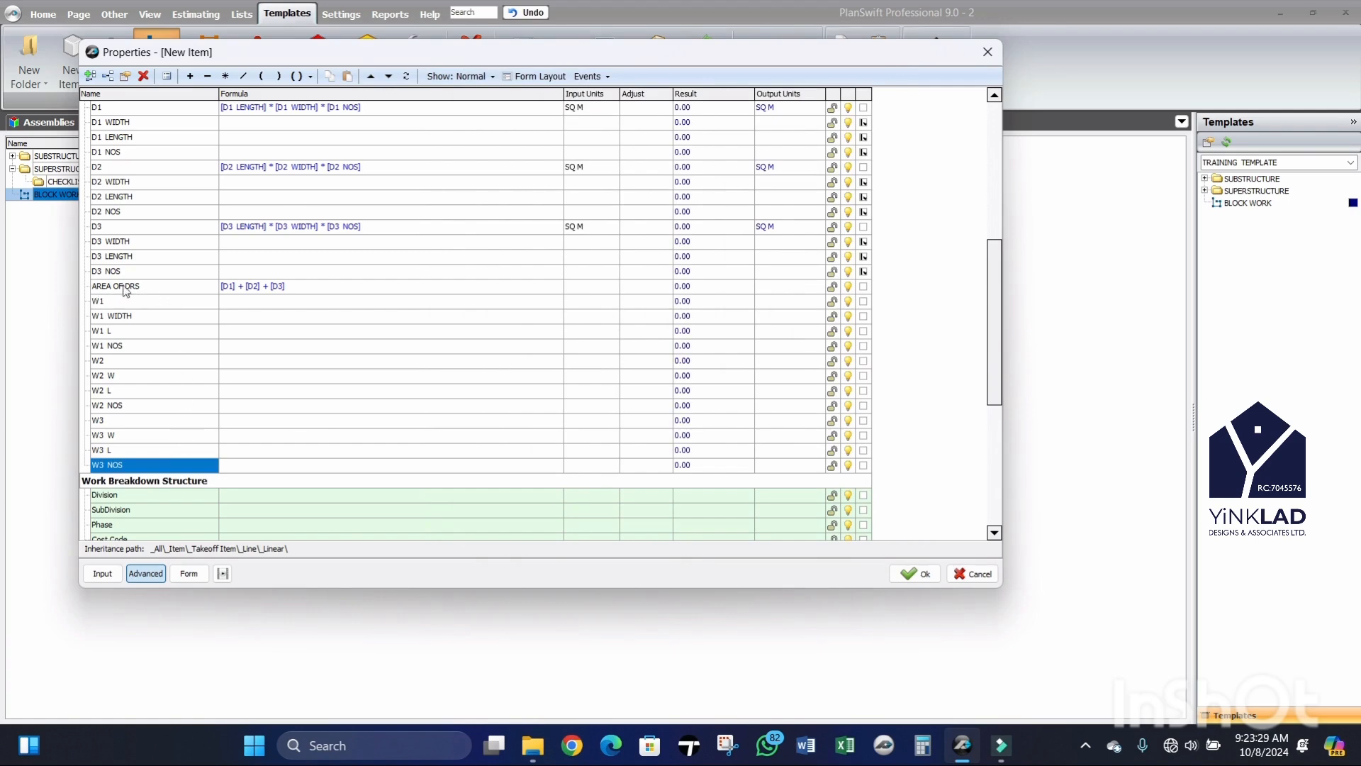
# Step: Add a number property named AREA OF WDWS below W3 NOS
pyautogui.click(91, 76)
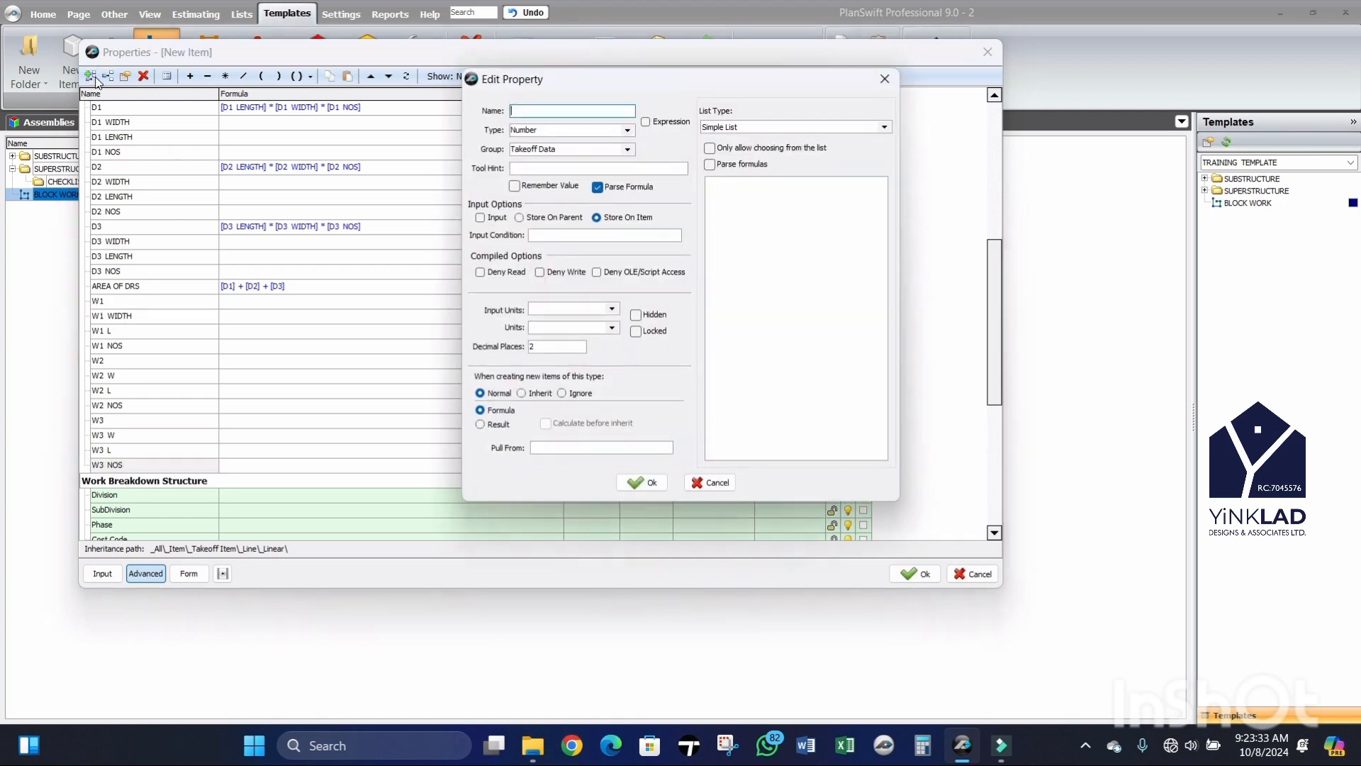
pyautogui.write('AREA OF WDWS')
pyautogui.click(642, 482)
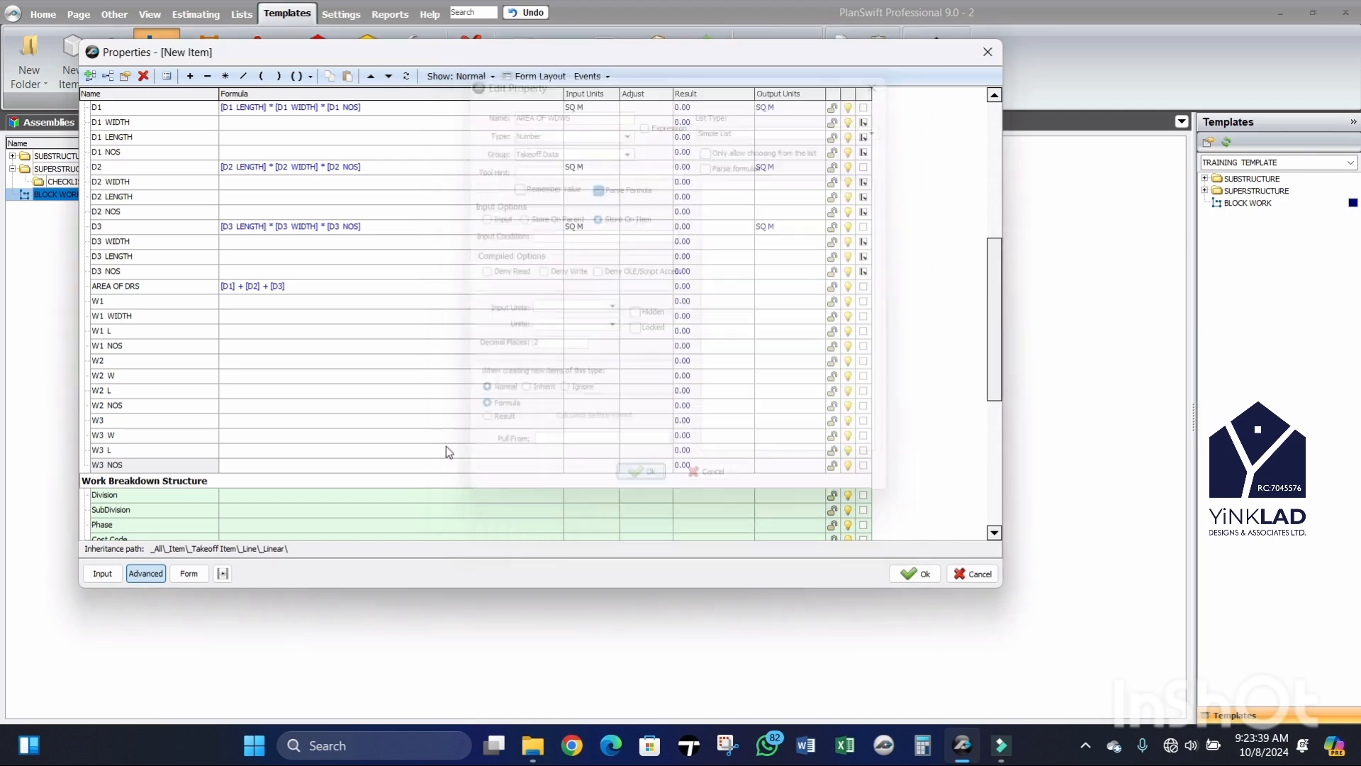
# Step: Build the AREA OF WDWS formula as the sum [W1] + [W2] + [W3 ]
pyautogui.scroll(-3, 131, 428)
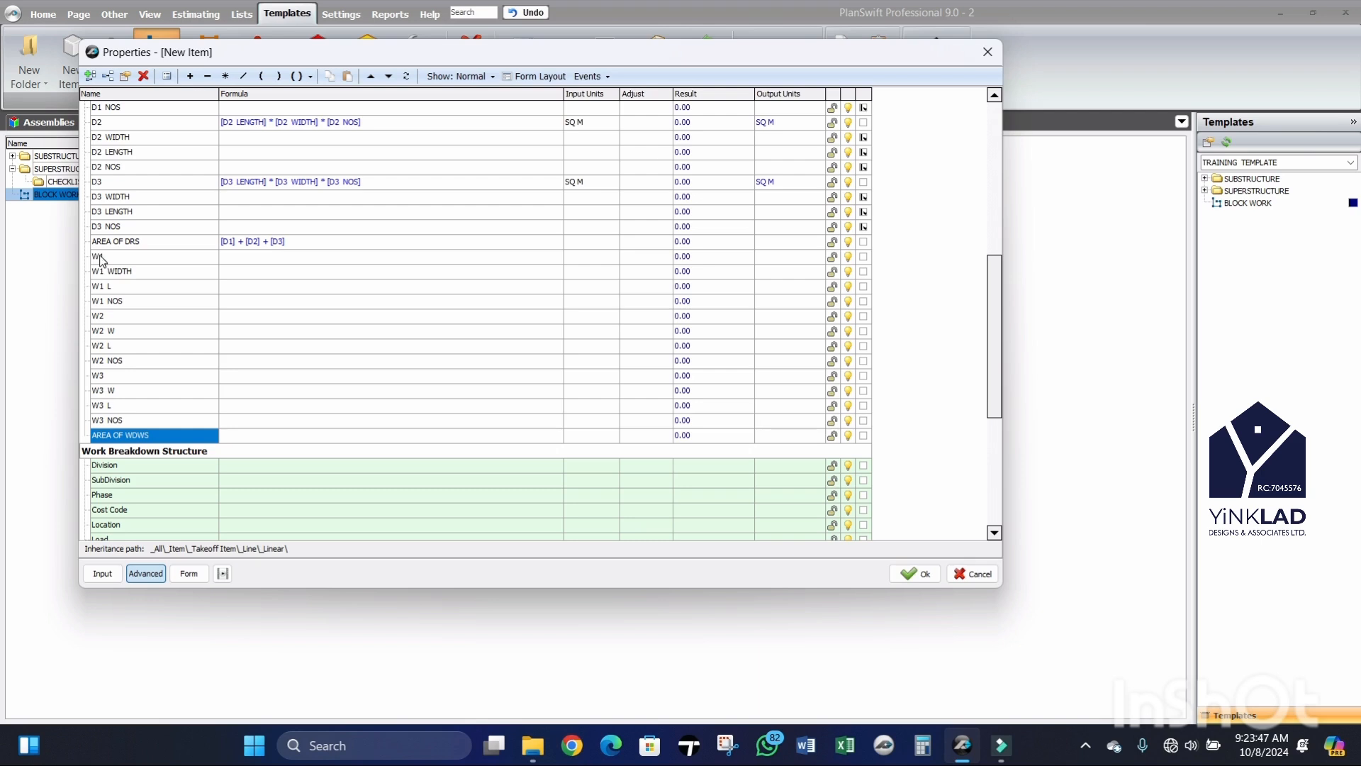
pyautogui.moveTo(101, 260); pyautogui.dragTo(261, 437)
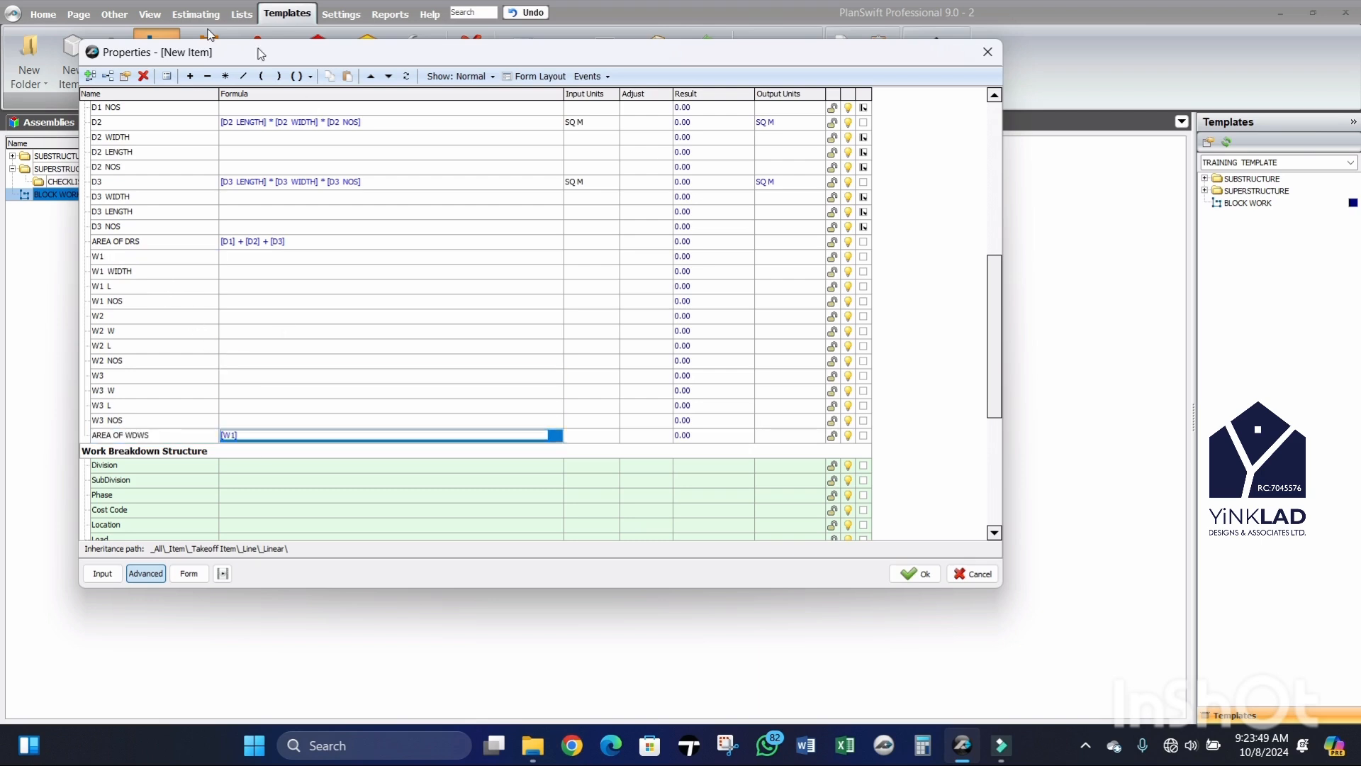
pyautogui.click(190, 76)
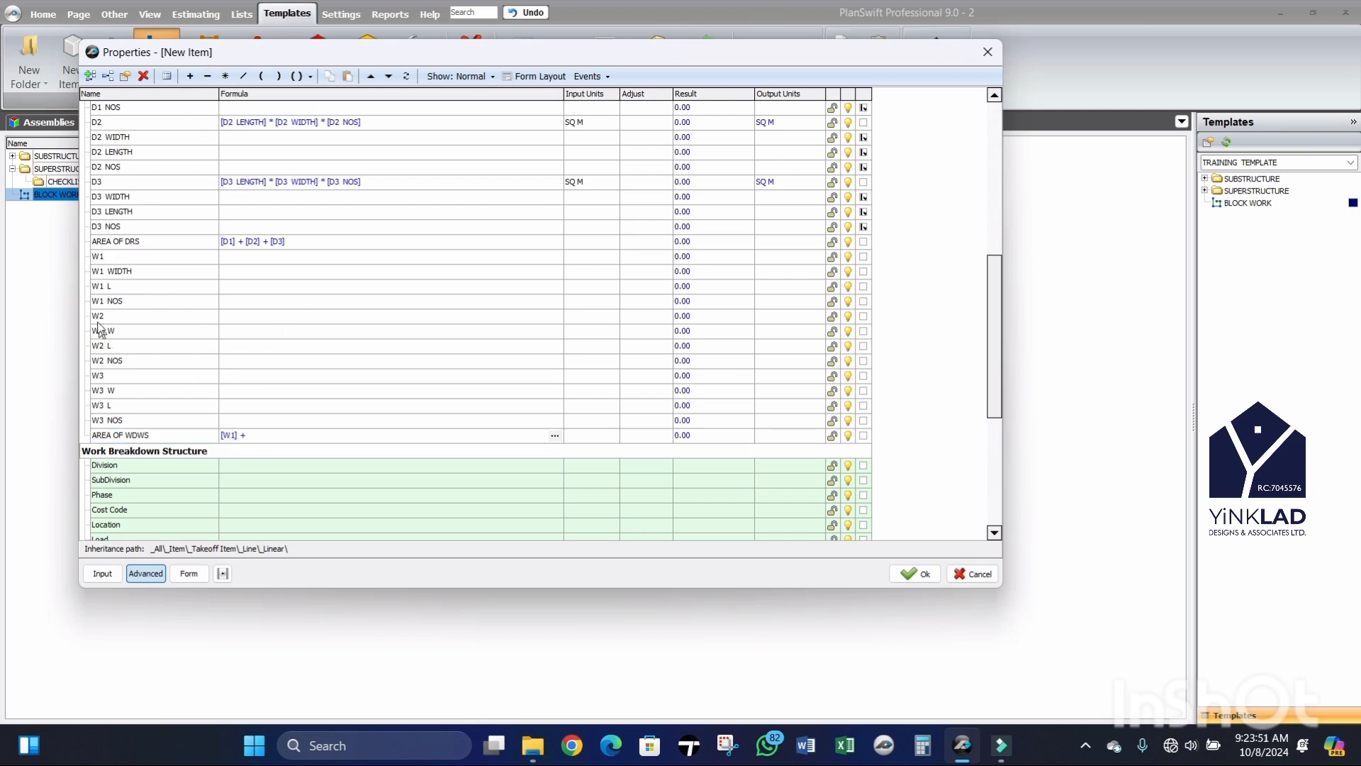
pyautogui.moveTo(102, 321); pyautogui.dragTo(268, 450)
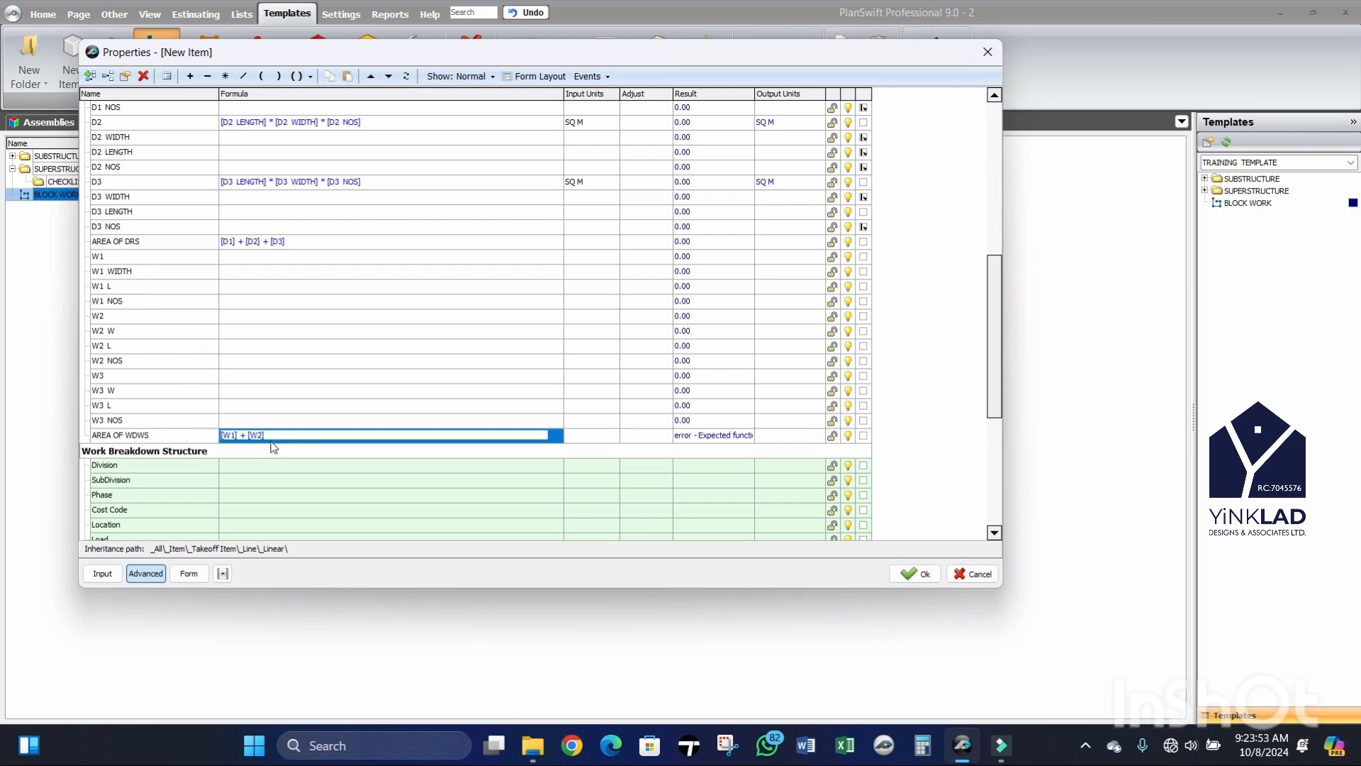
pyautogui.click(191, 76)
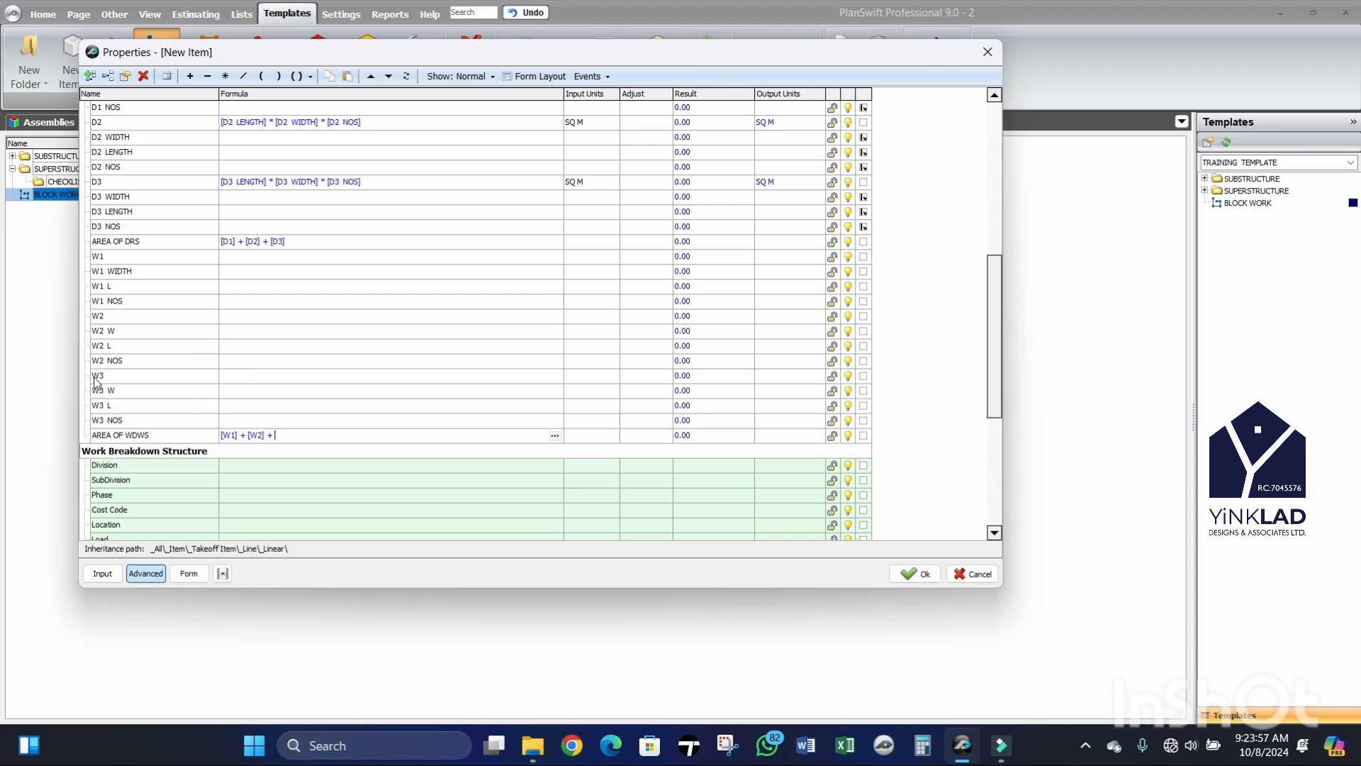
pyautogui.moveTo(97, 377); pyautogui.dragTo(314, 444)
# Step: Set the input units of AREA OF WDWS to SQ M
pyautogui.click(613, 434)
pyautogui.click(614, 434)
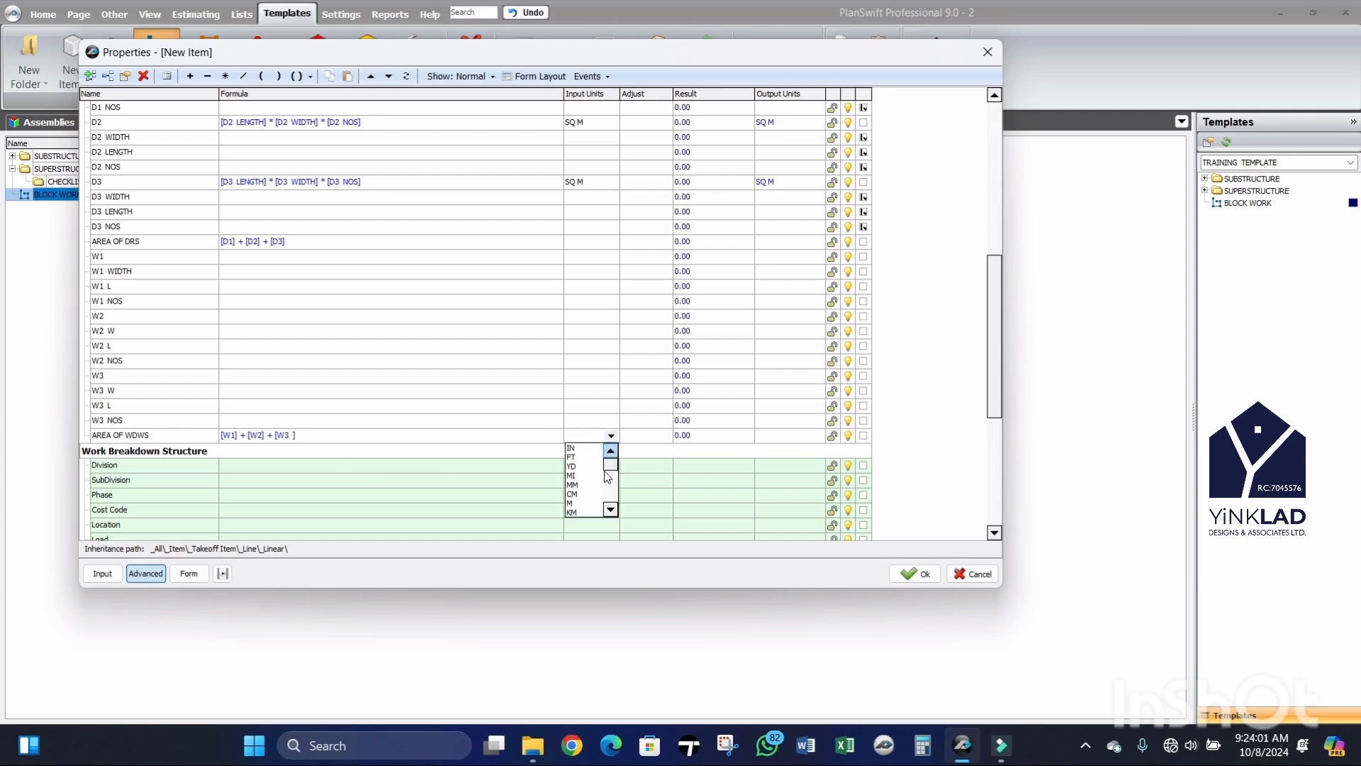
pyautogui.scroll(-3, 592, 489)
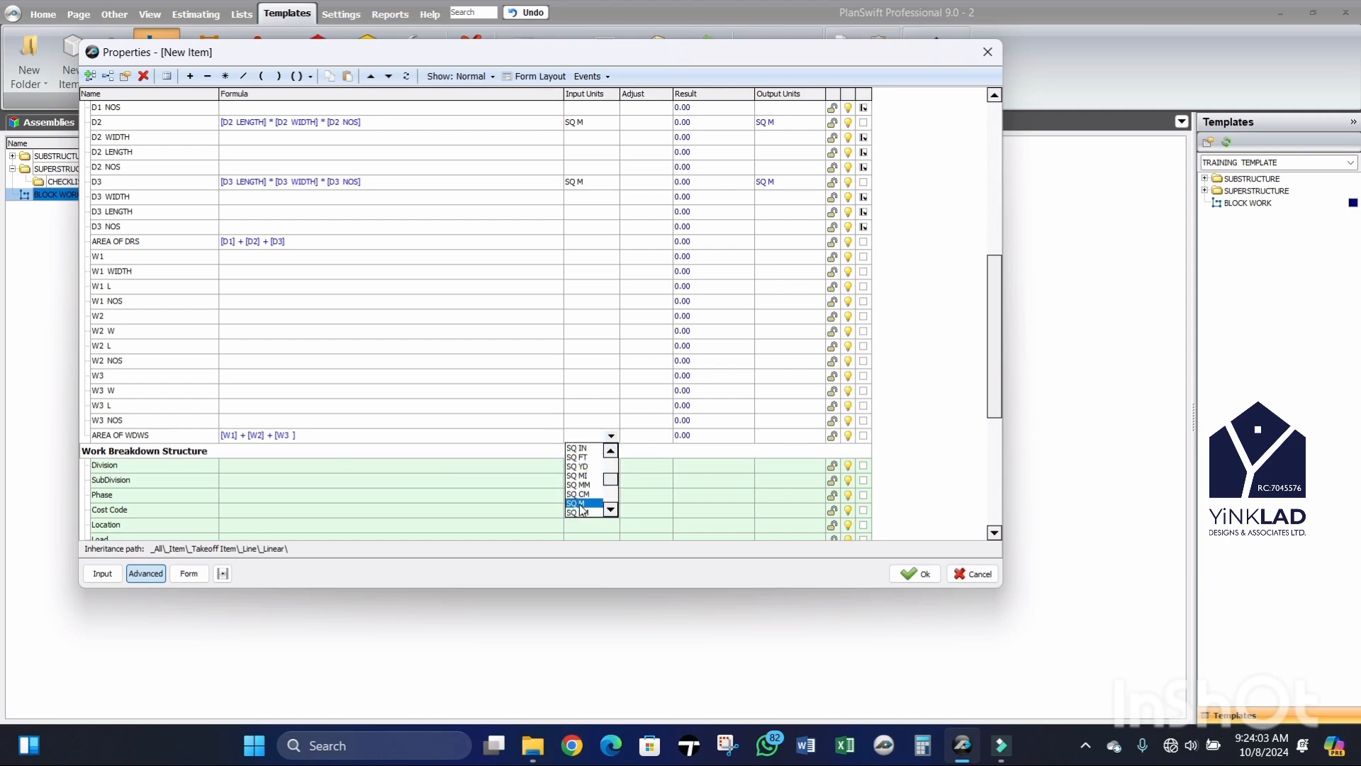
pyautogui.click(589, 504)
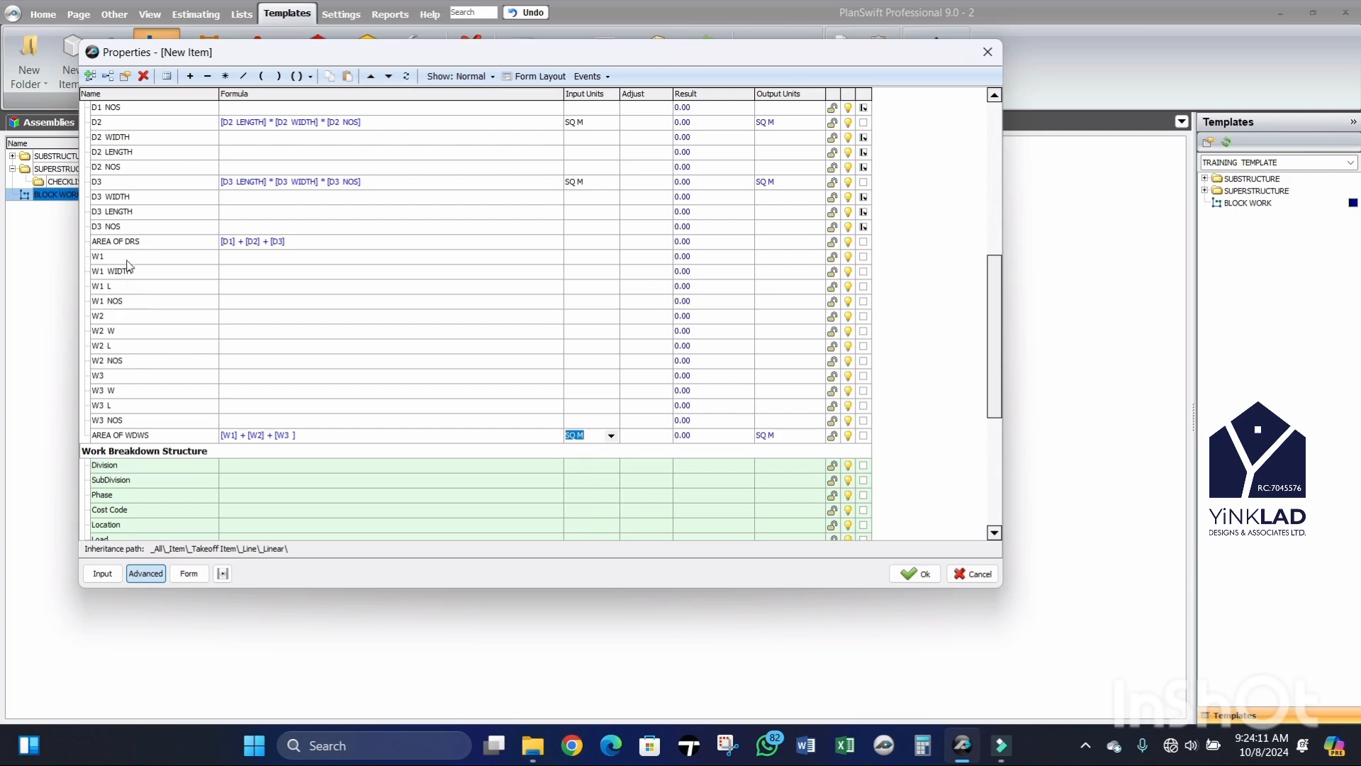
# Step: Build the W1 formula as [W1 WIDTH] * [W1 L] * [W1 NOS]
pyautogui.moveTo(104, 275); pyautogui.dragTo(249, 254)
pyautogui.write('*')
pyautogui.moveTo(106, 287); pyautogui.dragTo(294, 259)
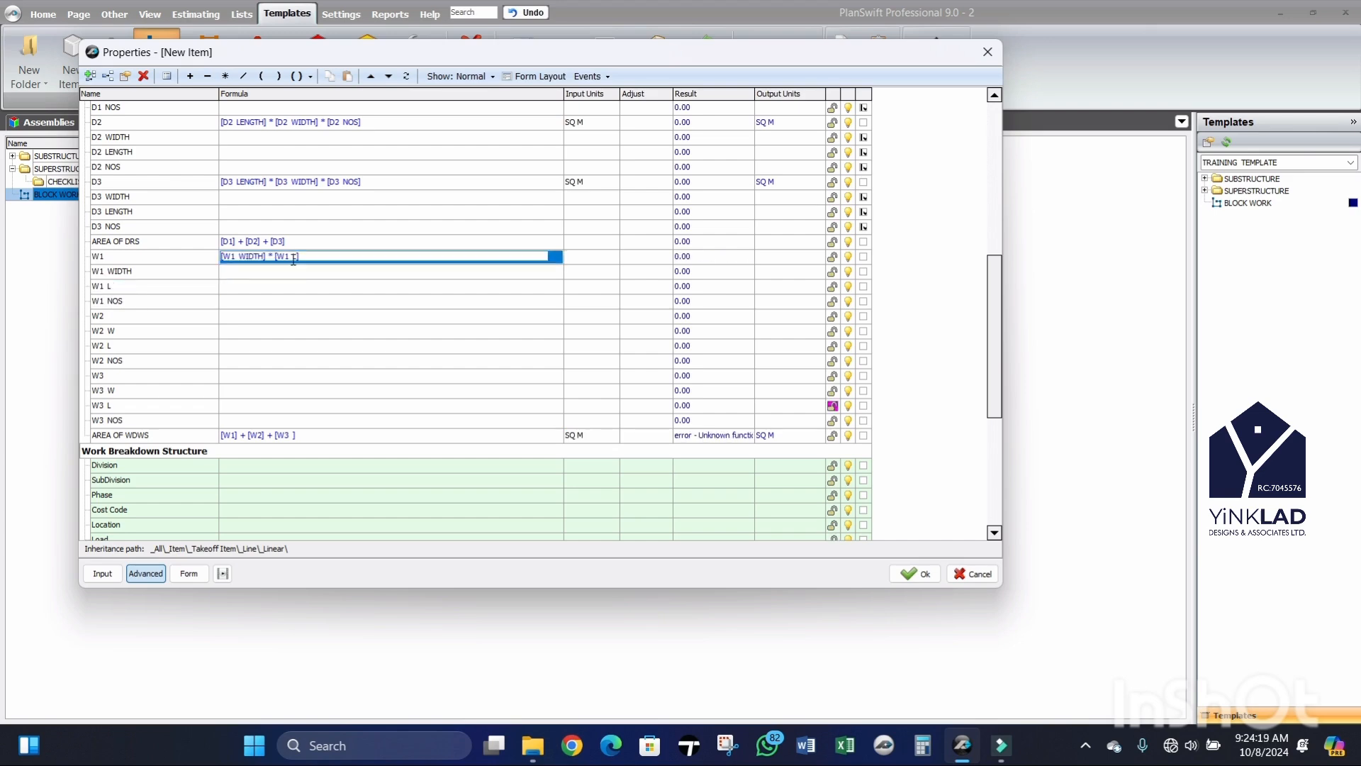
pyautogui.press('Return')
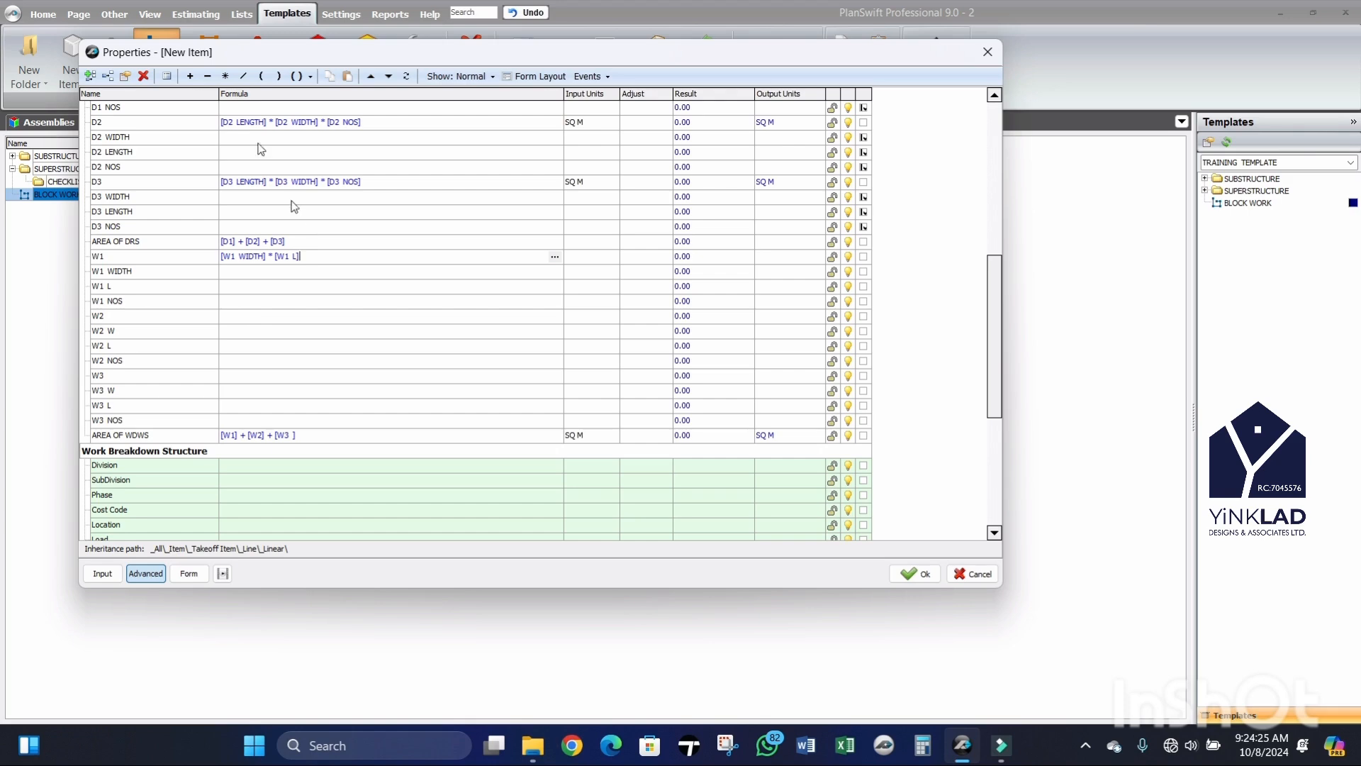
pyautogui.click(224, 82)
pyautogui.moveTo(102, 304); pyautogui.dragTo(331, 271)
# Step: Build the W2 formula as [W2 W] * [W2 L] * [W2 NOS]
pyautogui.moveTo(104, 335); pyautogui.dragTo(271, 322)
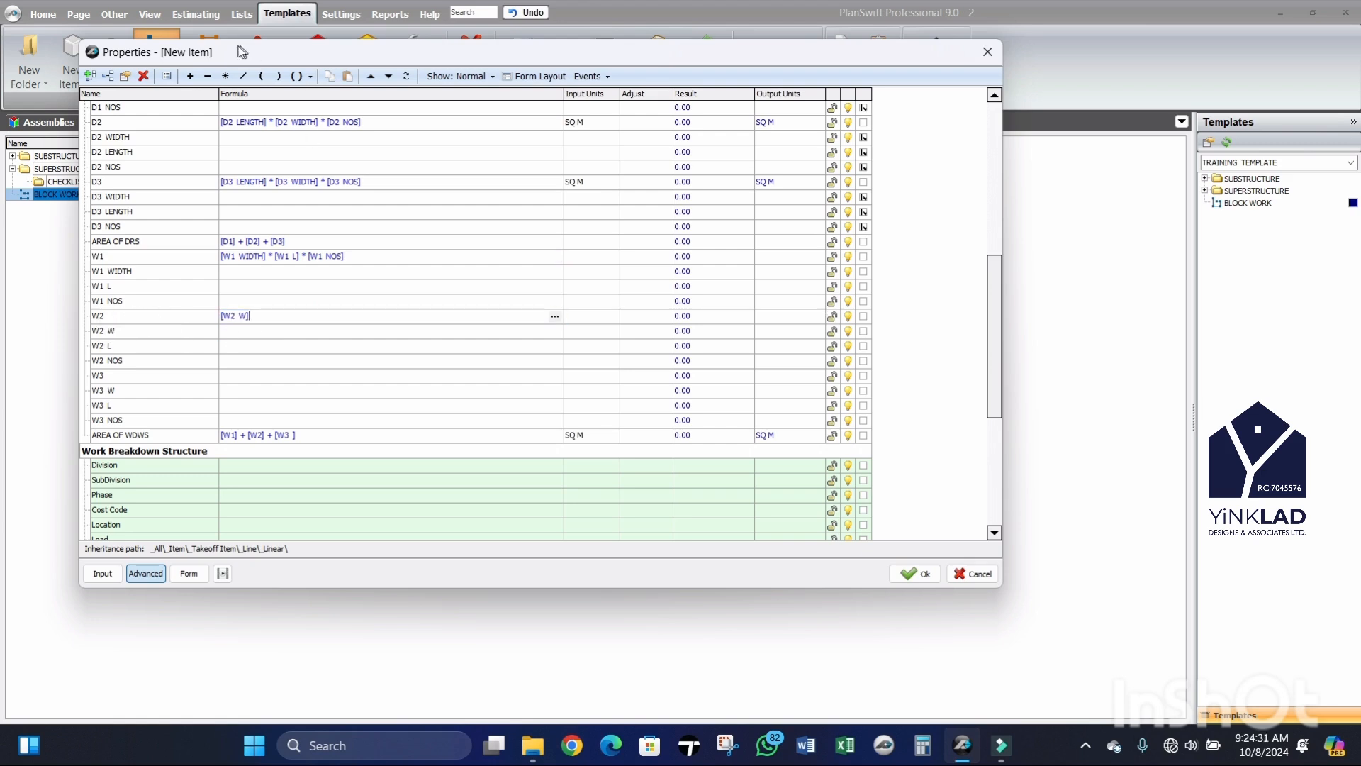
pyautogui.click(224, 76)
pyautogui.moveTo(111, 350); pyautogui.dragTo(291, 317)
pyautogui.click(224, 77)
pyautogui.moveTo(119, 365); pyautogui.dragTo(330, 319)
# Step: Build the W3 formula as [W3 W] * [W3 L] * [W3 NOS]
pyautogui.scroll(-2, 262, 355)
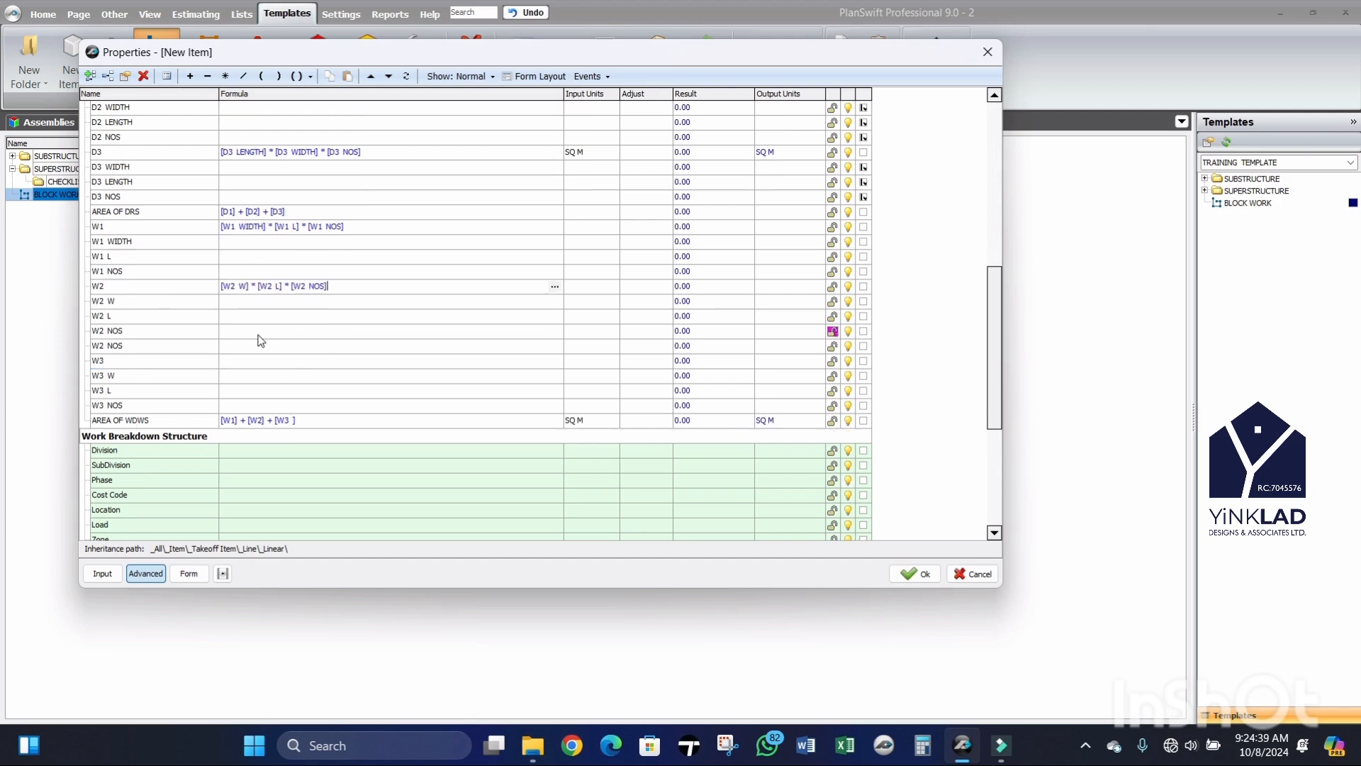
pyautogui.scroll(-2, 206, 319)
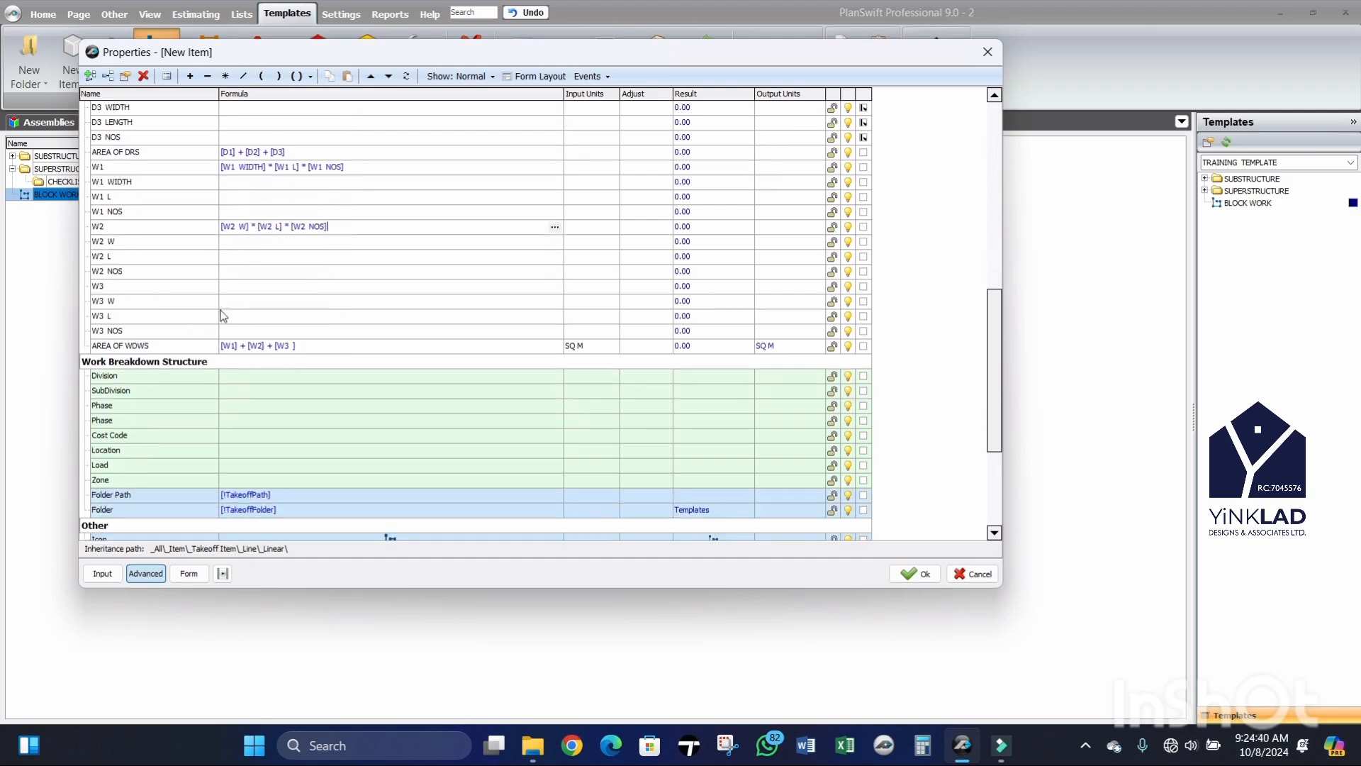
pyautogui.click(106, 288)
pyautogui.moveTo(110, 307); pyautogui.dragTo(306, 290)
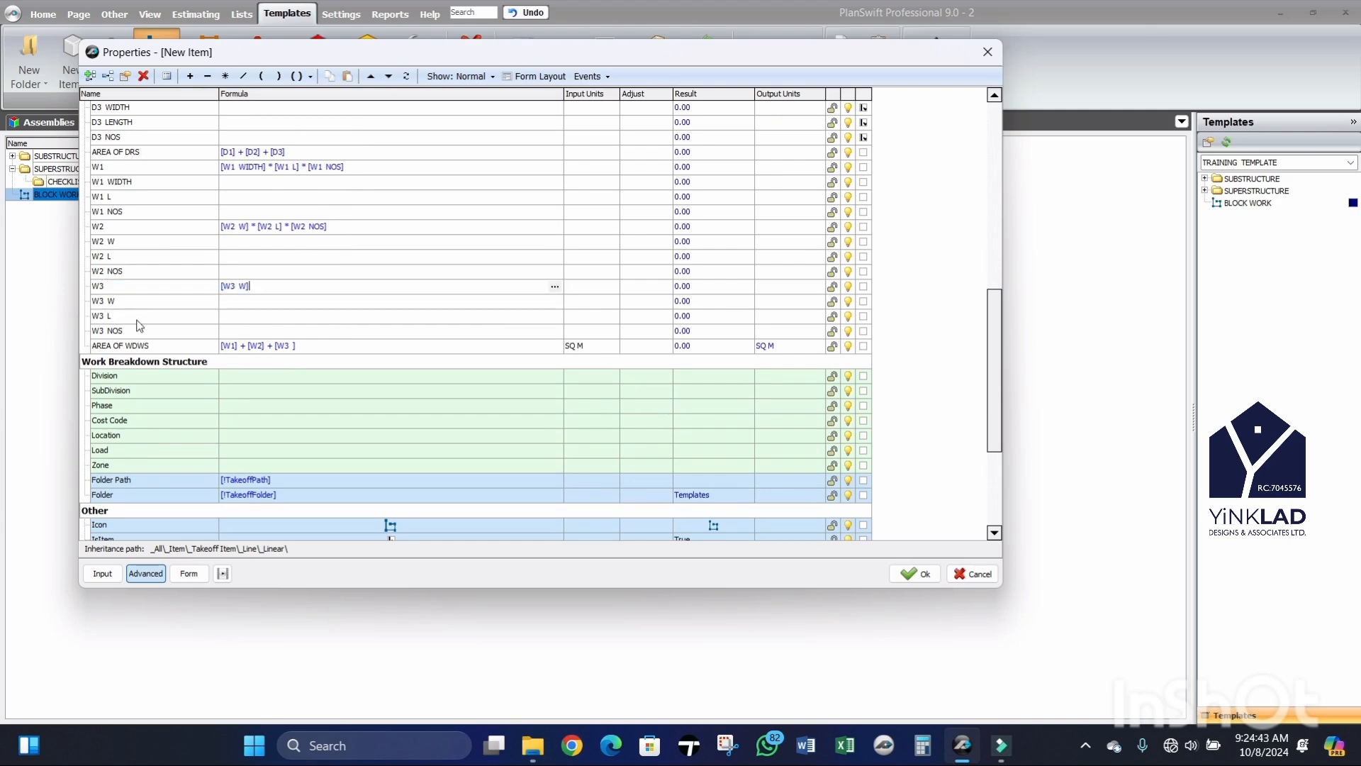
pyautogui.click(226, 76)
pyautogui.moveTo(117, 317); pyautogui.dragTo(312, 290)
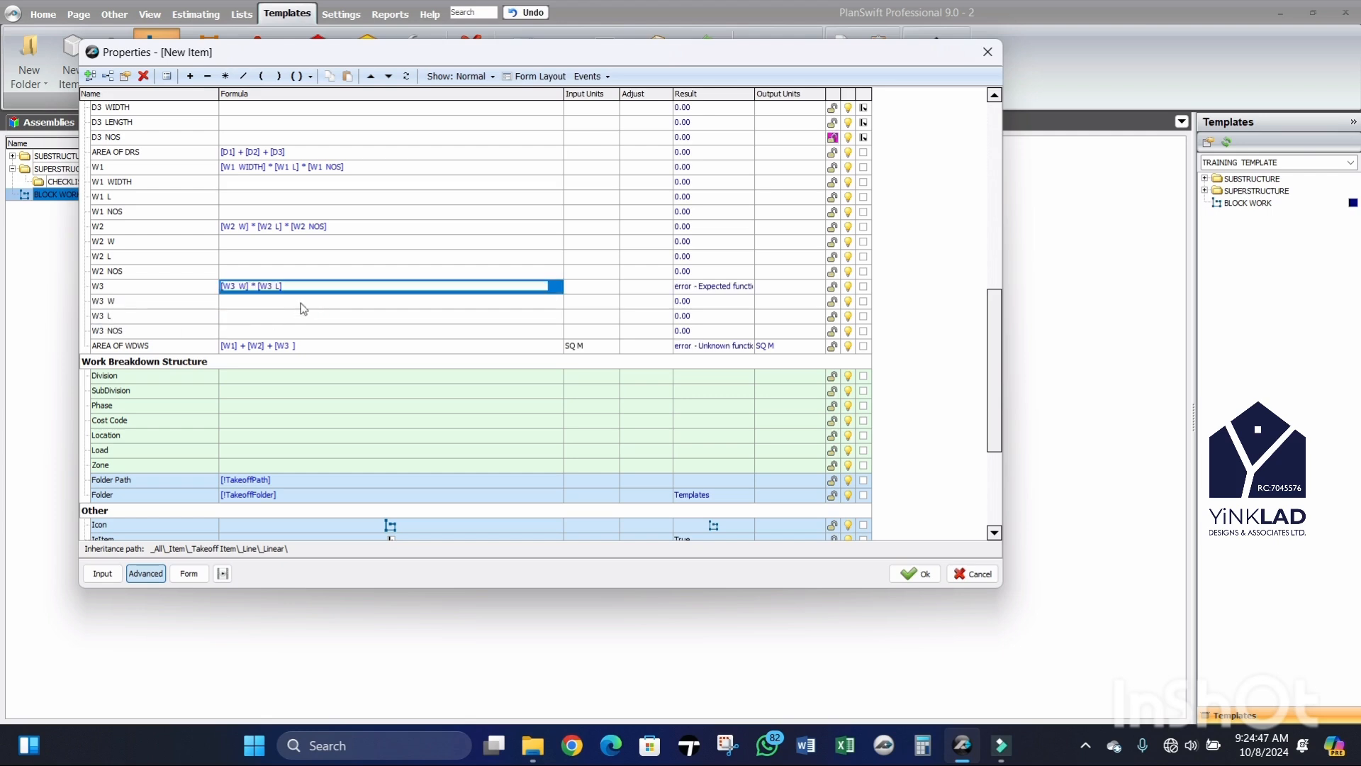
pyautogui.click(226, 75)
pyautogui.moveTo(114, 332); pyautogui.dragTo(322, 292)
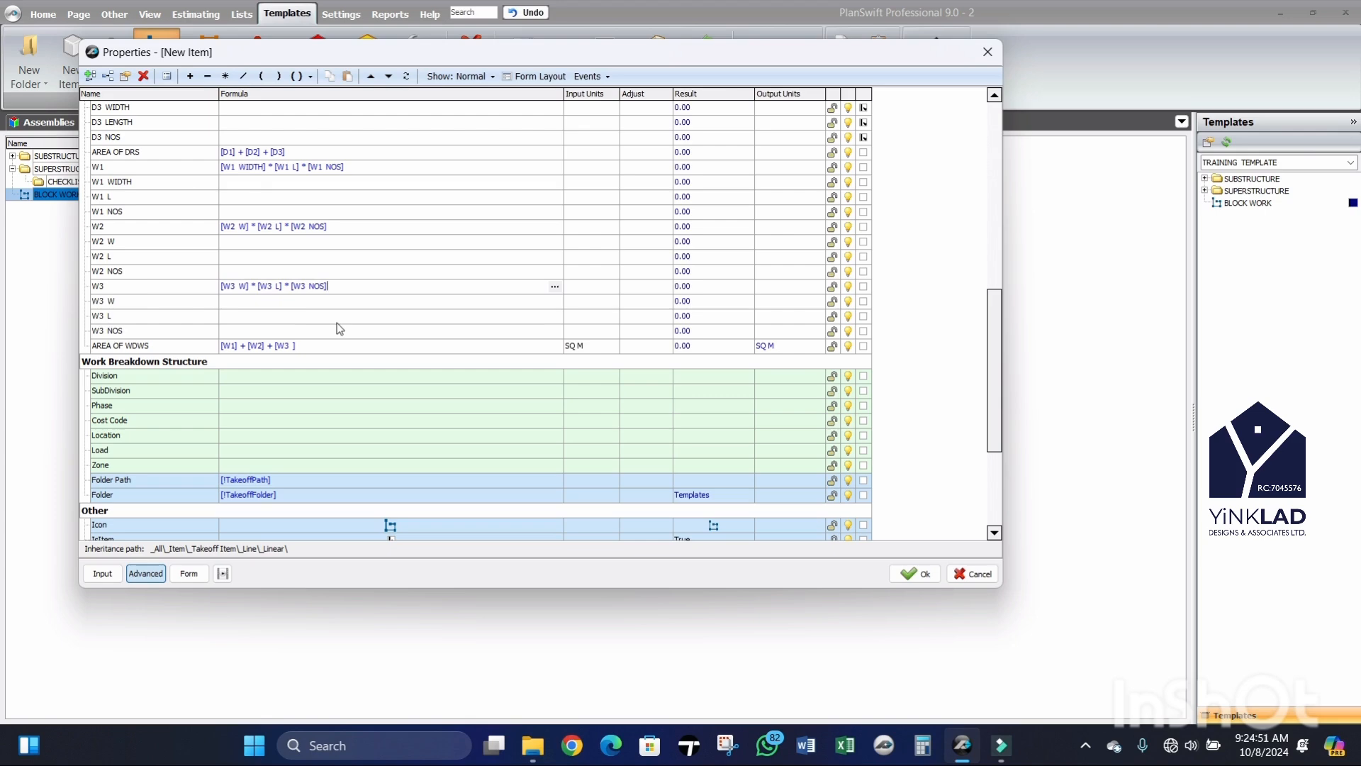
# Step: Mark the width, length and NOS properties of W1, W2 and W3 as inputs
pyautogui.scroll(2, 334, 324)
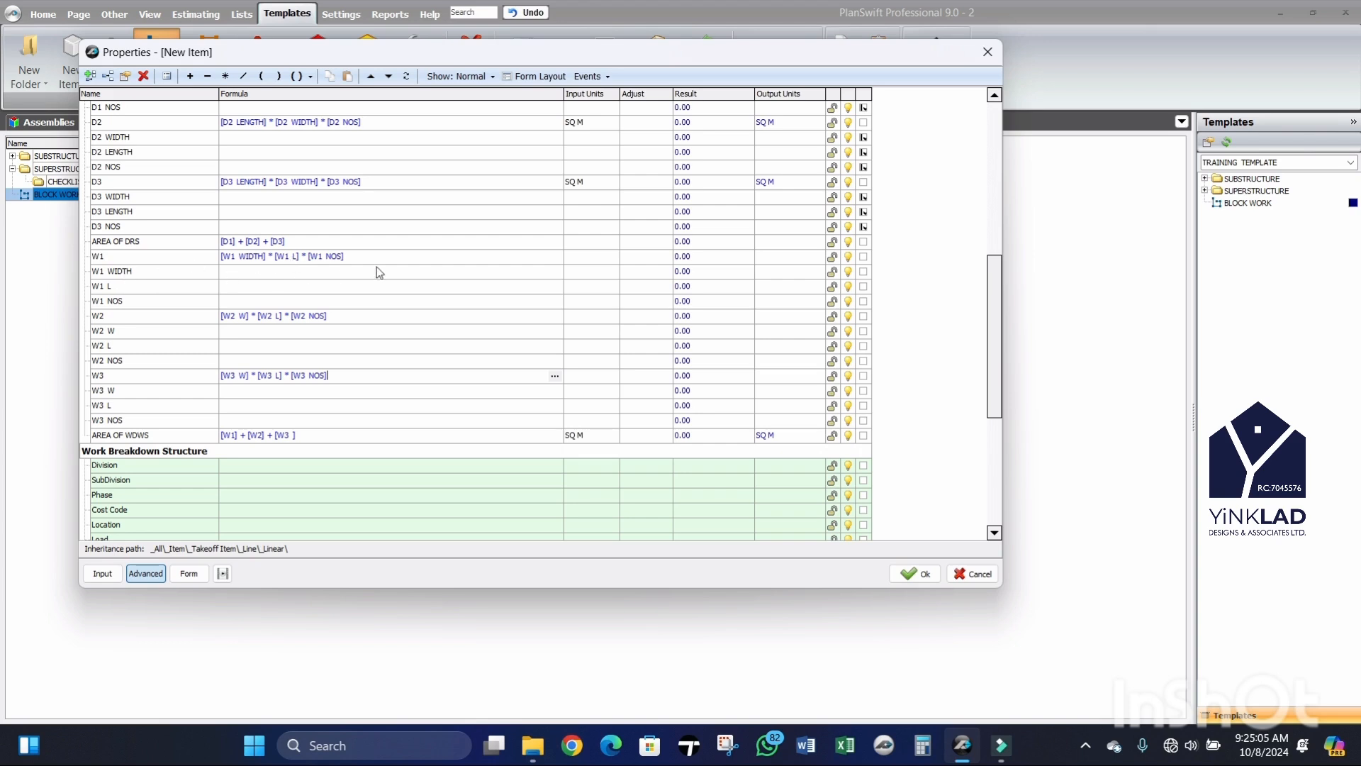
pyautogui.click(864, 273)
pyautogui.click(863, 287)
pyautogui.click(864, 302)
pyautogui.click(863, 332)
pyautogui.click(863, 346)
pyautogui.click(864, 362)
pyautogui.click(864, 391)
pyautogui.click(865, 407)
pyautogui.click(865, 421)
# Step: Open the form layout and assign W1 WIDTH to a form tab named WDWS OPENING
pyautogui.click(544, 76)
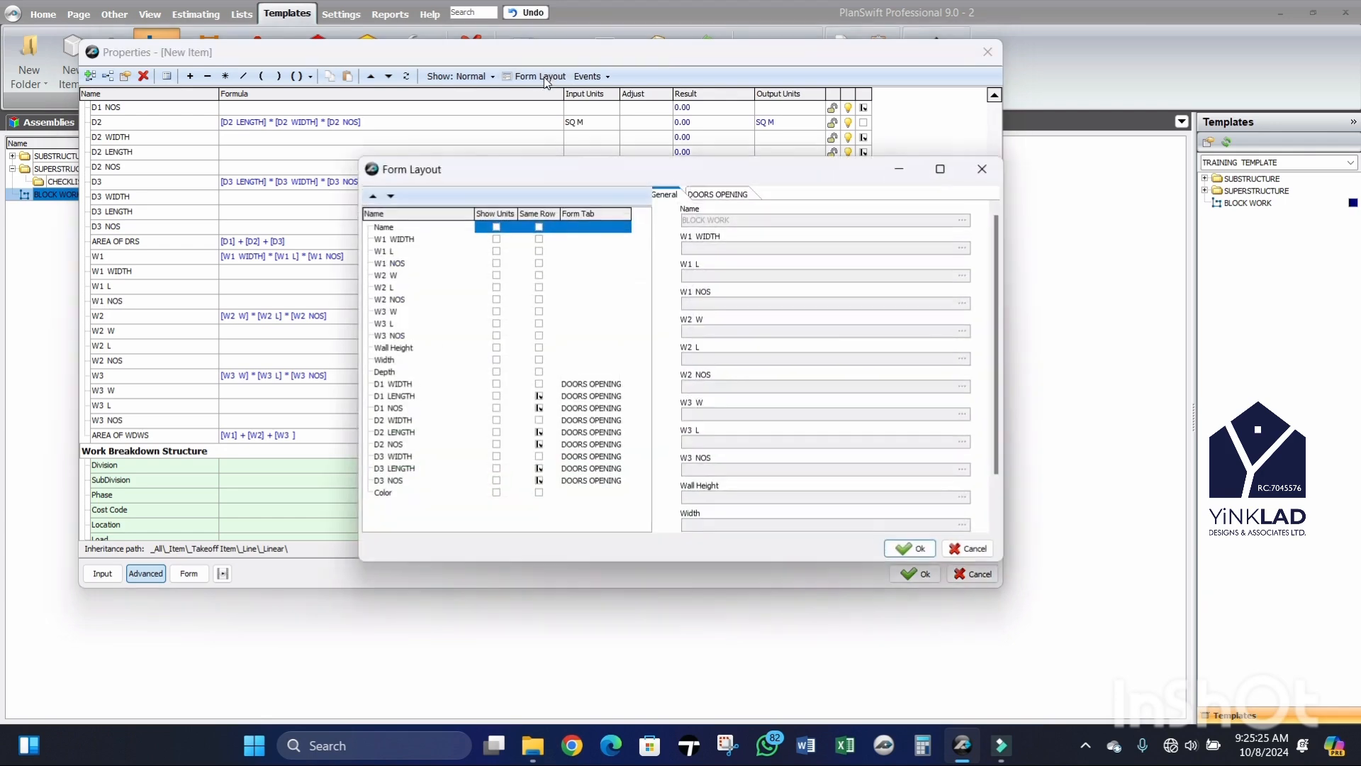
pyautogui.click(564, 241)
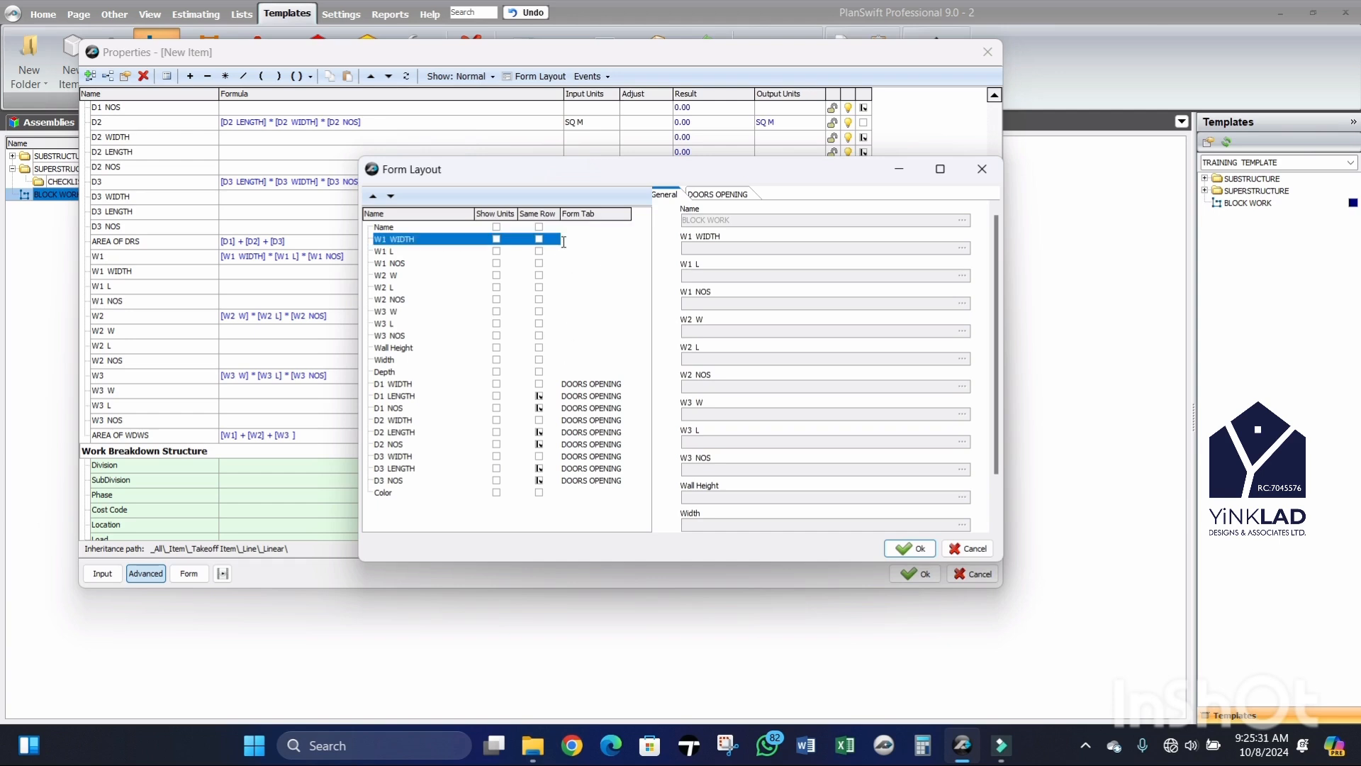
pyautogui.write('WDWS OPENING')
# Step: Copy the WDWS OPENING form tab name from W1 WIDTH to W1 L
pyautogui.doubleClick(587, 242)
pyautogui.moveTo(563, 241); pyautogui.dragTo(622, 242)
pyautogui.hotkey('ctrl', 'c')
pyautogui.click(570, 251)
pyautogui.hotkey('ctrl', 'v')
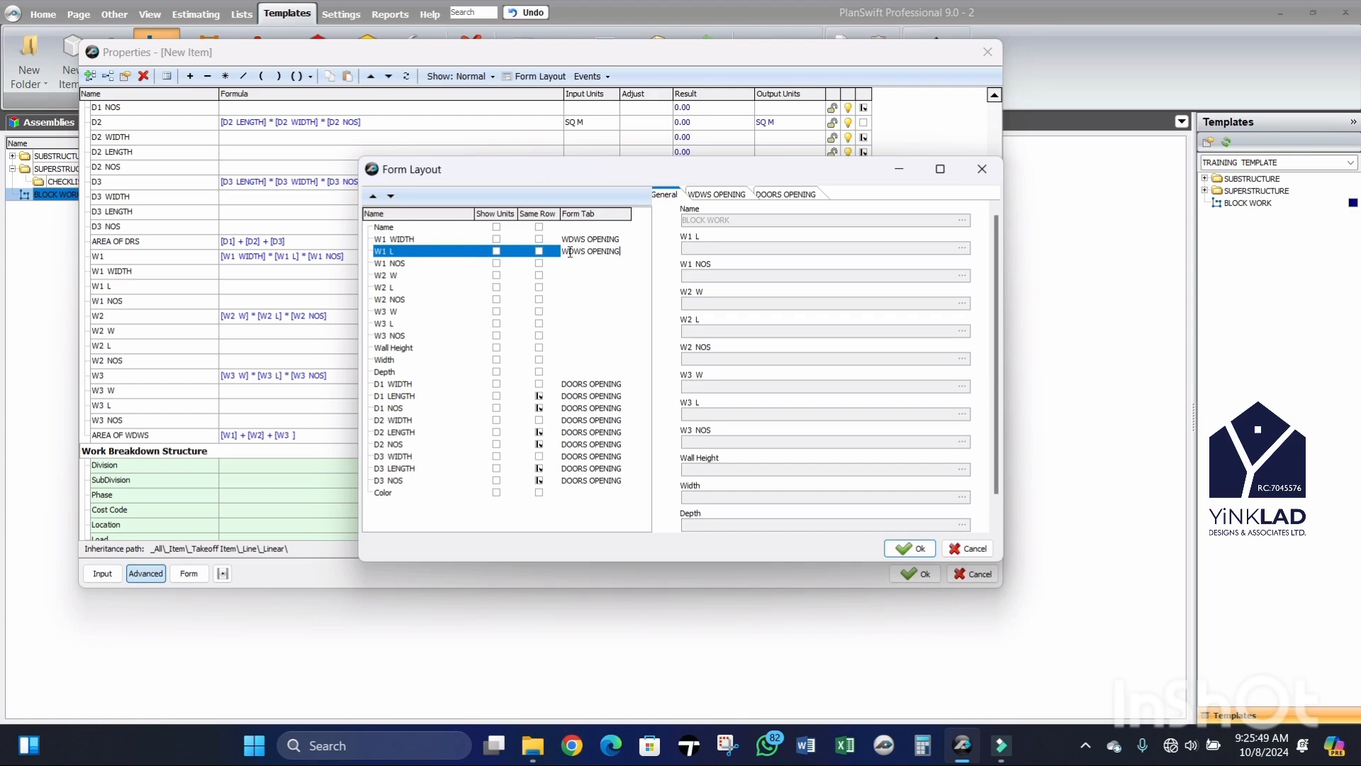
pyautogui.press('Down')
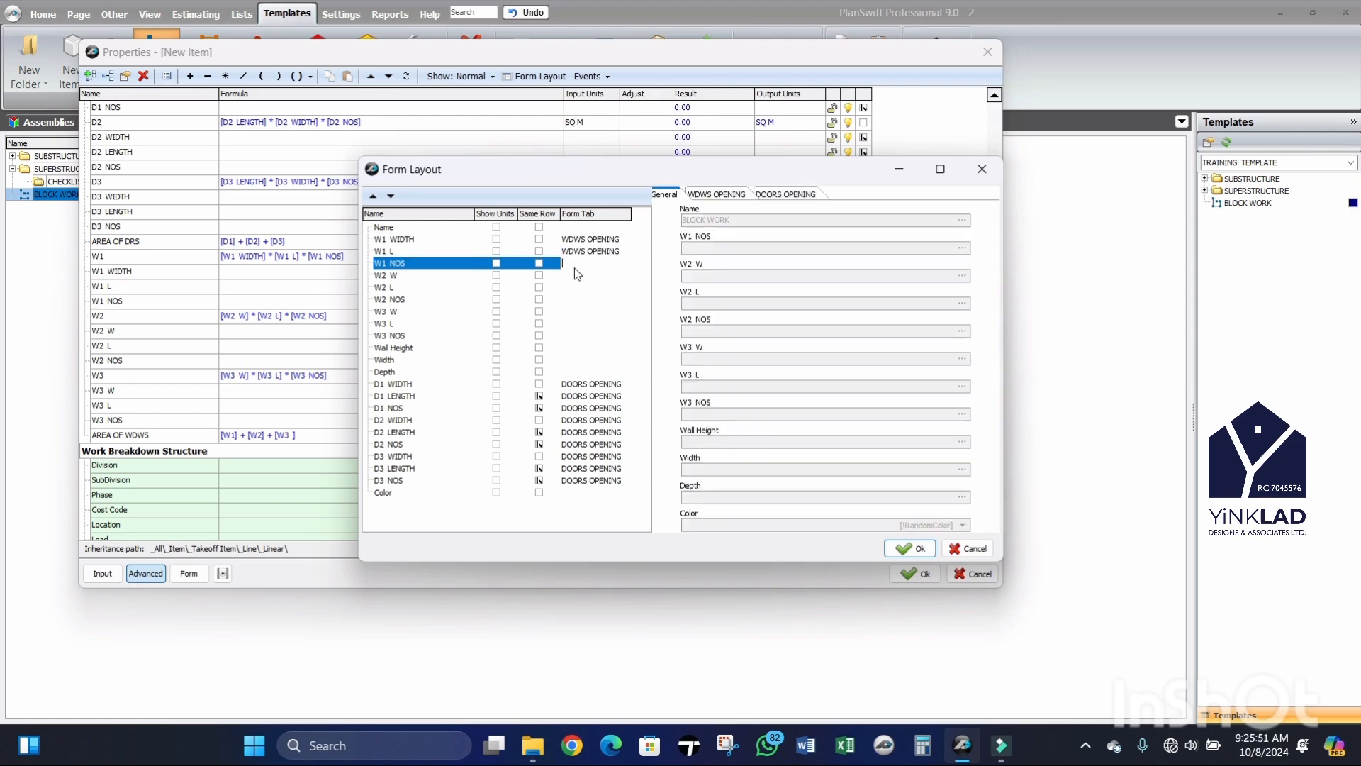
# Step: Assign the WDWS OPENING form tab to W1 NOS, W2 W, W2 L and W2 NOS
pyautogui.hotkey('ctrl', 'v')
pyautogui.press('Down')
pyautogui.hotkey('ctrl', 'v')
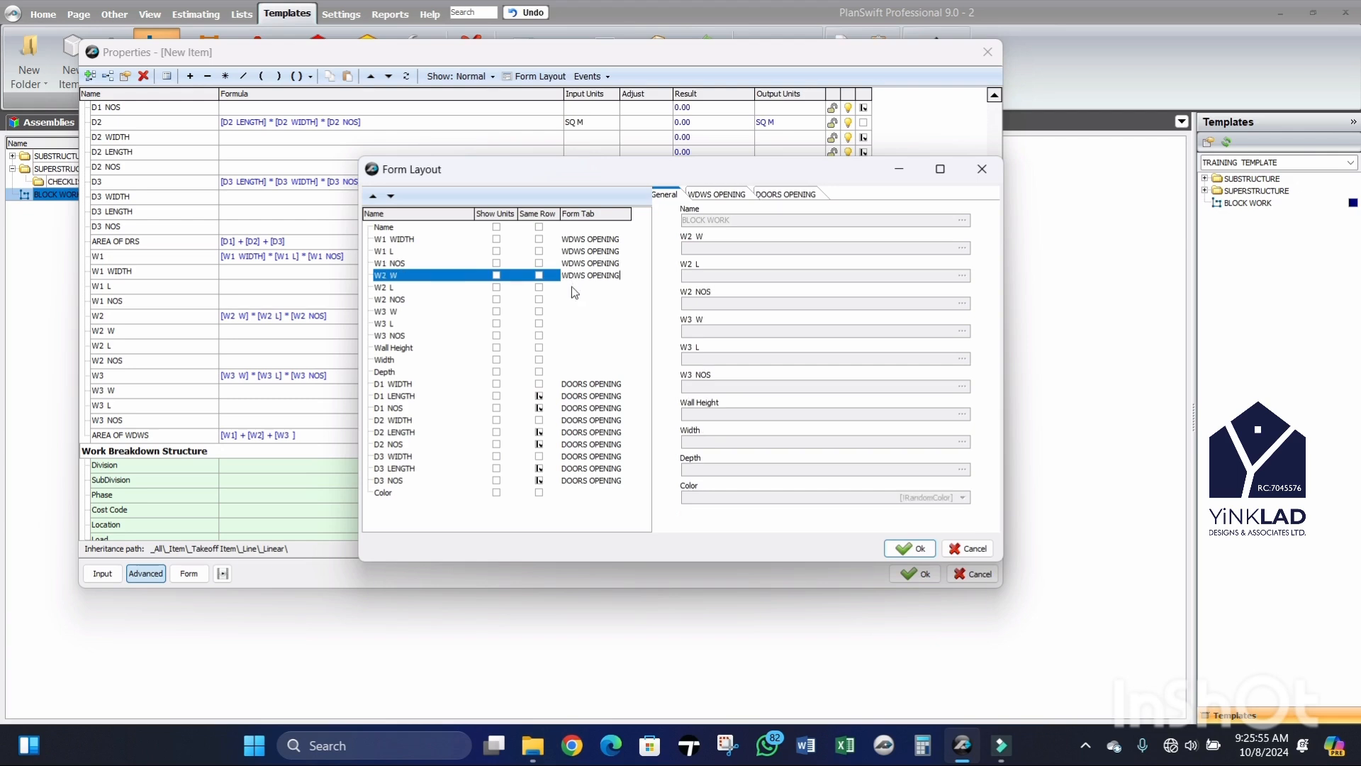
pyautogui.press('Down')
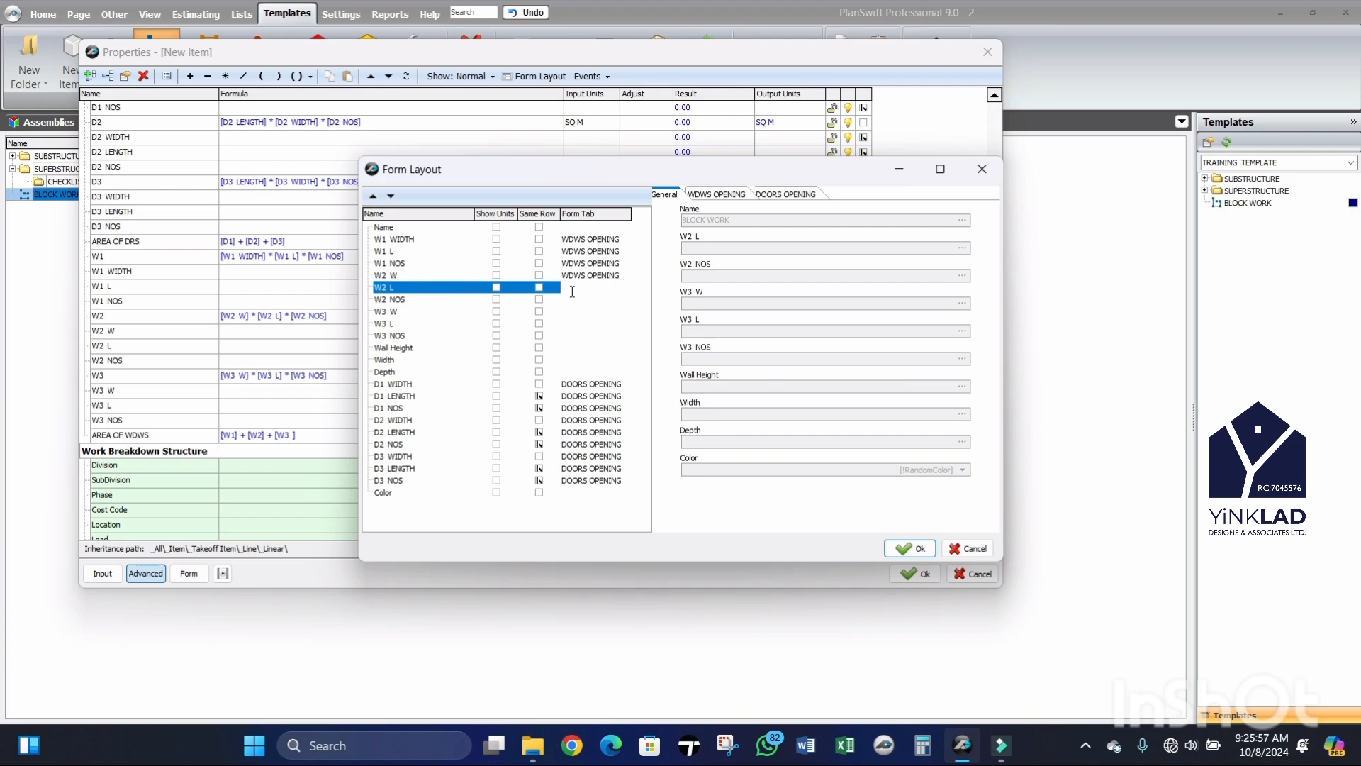
pyautogui.hotkey('ctrl', 'v')
pyautogui.press('Down')
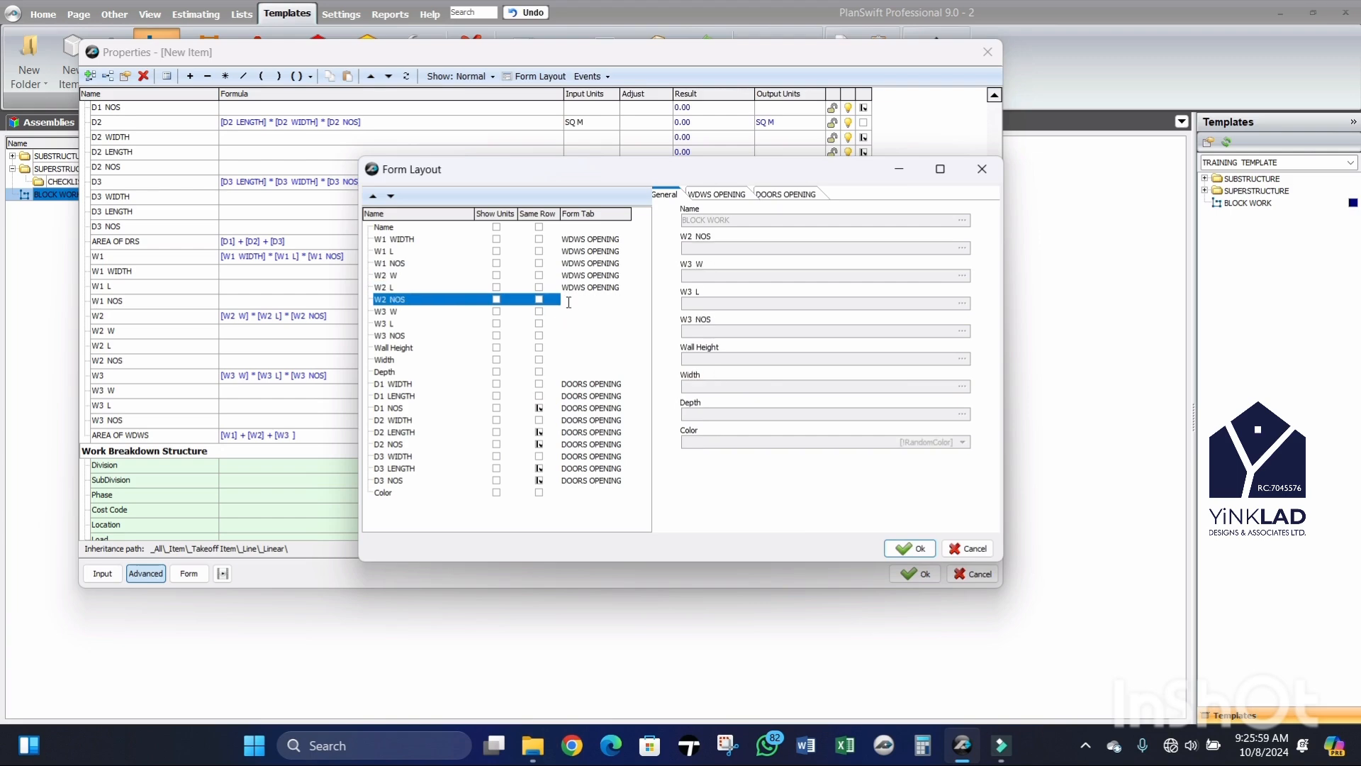
pyautogui.hotkey('ctrl', 'v')
# Step: Assign the WDWS OPENING form tab to W3 W, W3 L and W3 NOS
pyautogui.press('Down')
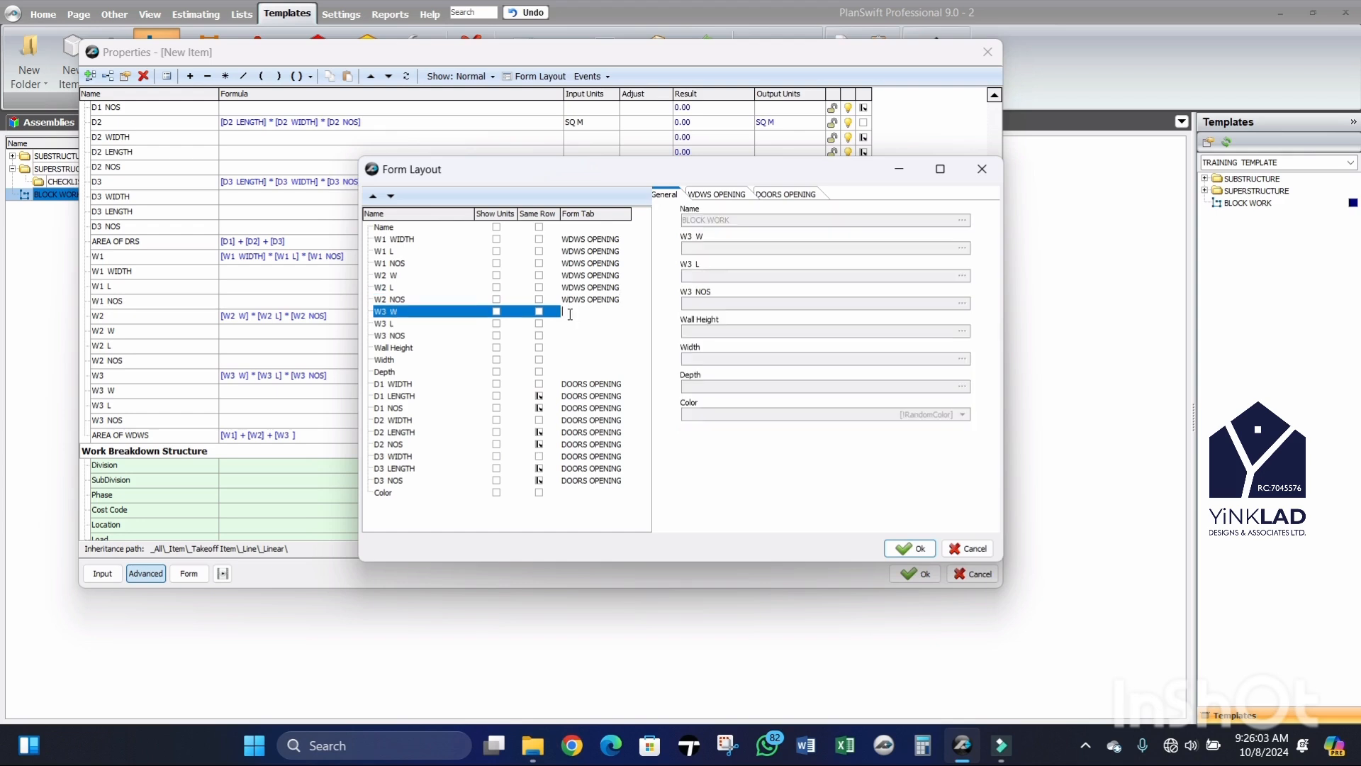
pyautogui.hotkey('ctrl', 'v')
pyautogui.click(568, 325)
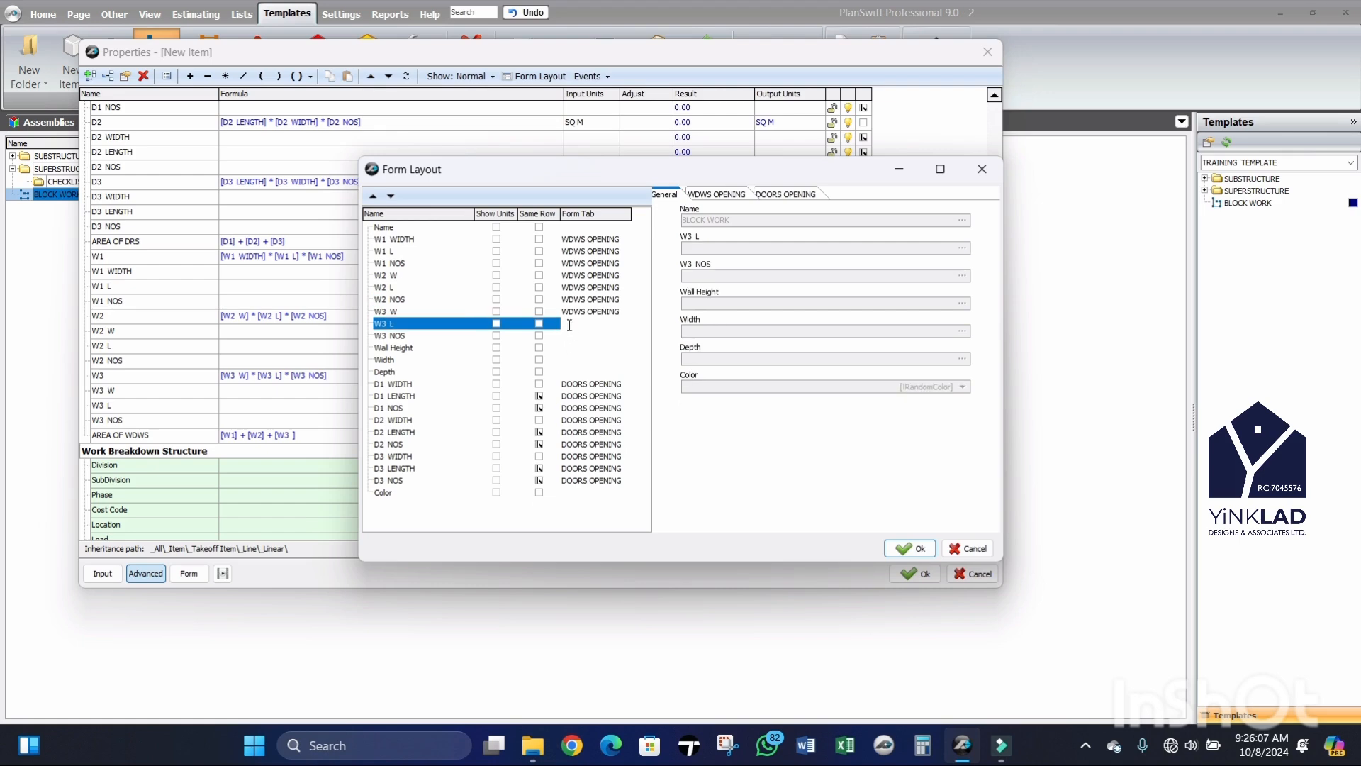
pyautogui.hotkey('ctrl', 'v')
pyautogui.click(570, 338)
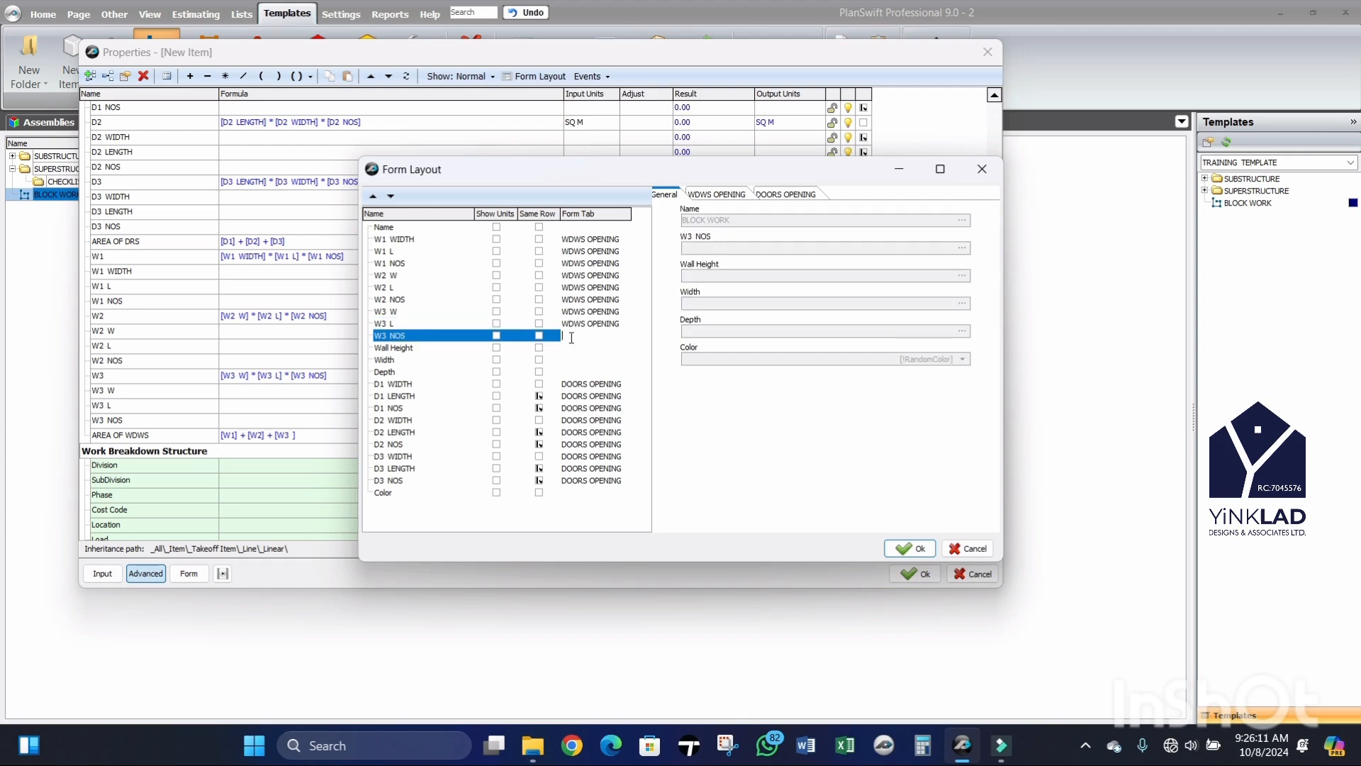
pyautogui.hotkey('ctrl', 'v')
# Step: Place the L and NOS fields of W1, W2 and W3 on the same row as their widths and accept the form layout
pyautogui.click(707, 196)
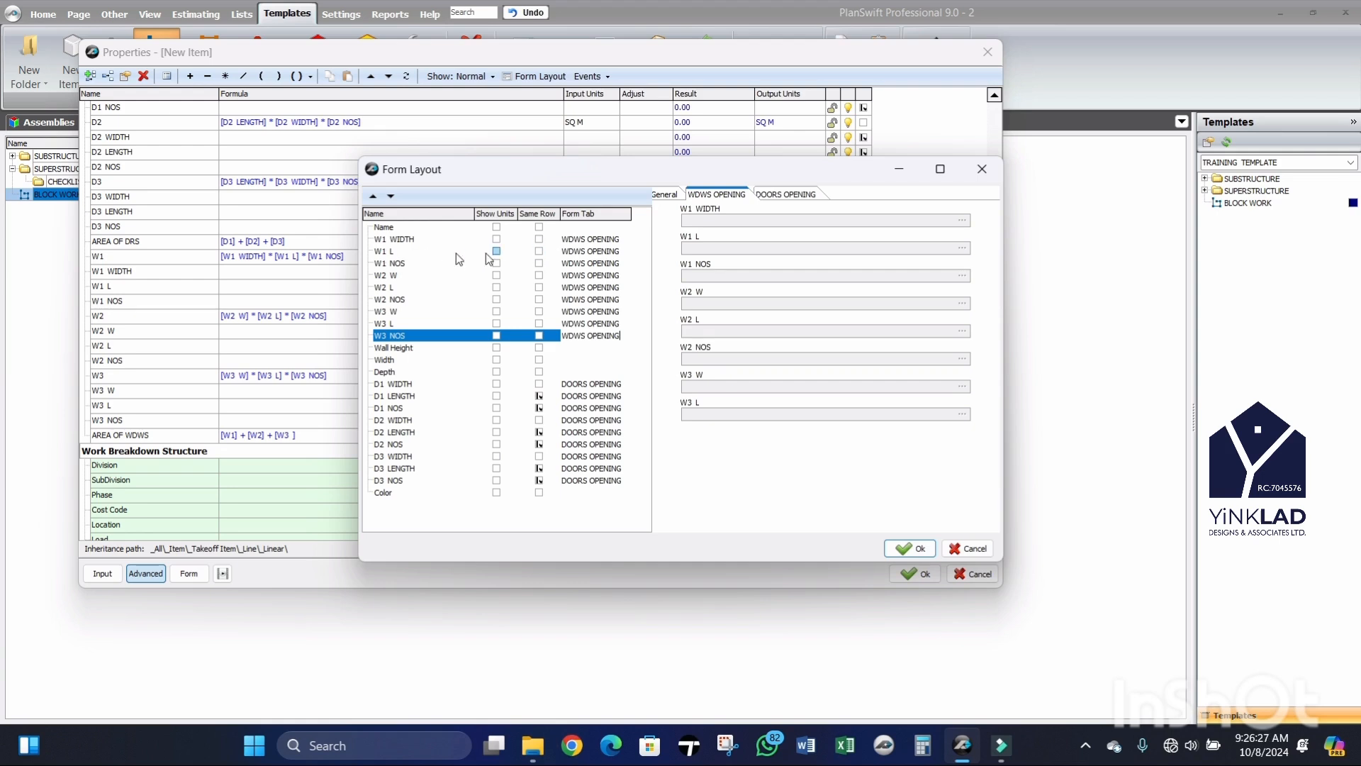
pyautogui.click(539, 252)
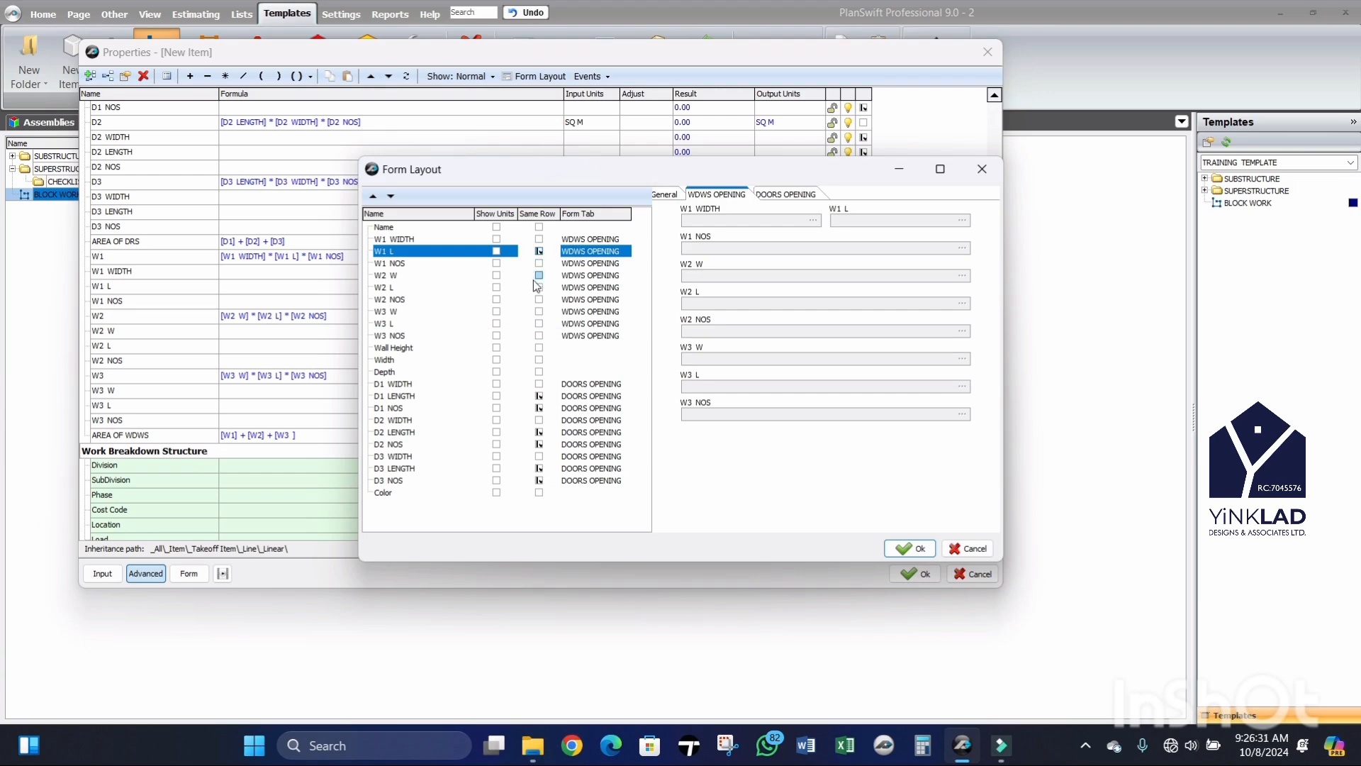
pyautogui.click(539, 265)
pyautogui.click(539, 264)
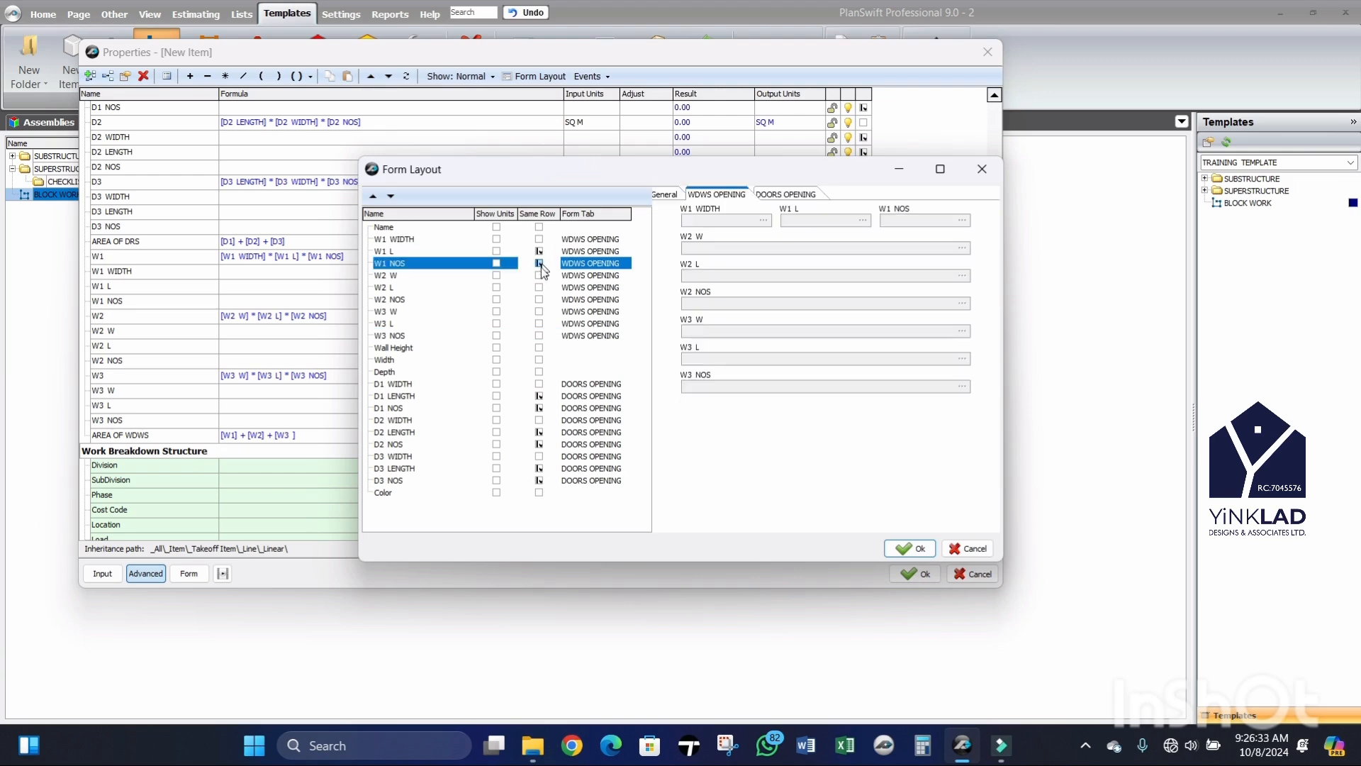
pyautogui.click(540, 288)
pyautogui.click(539, 287)
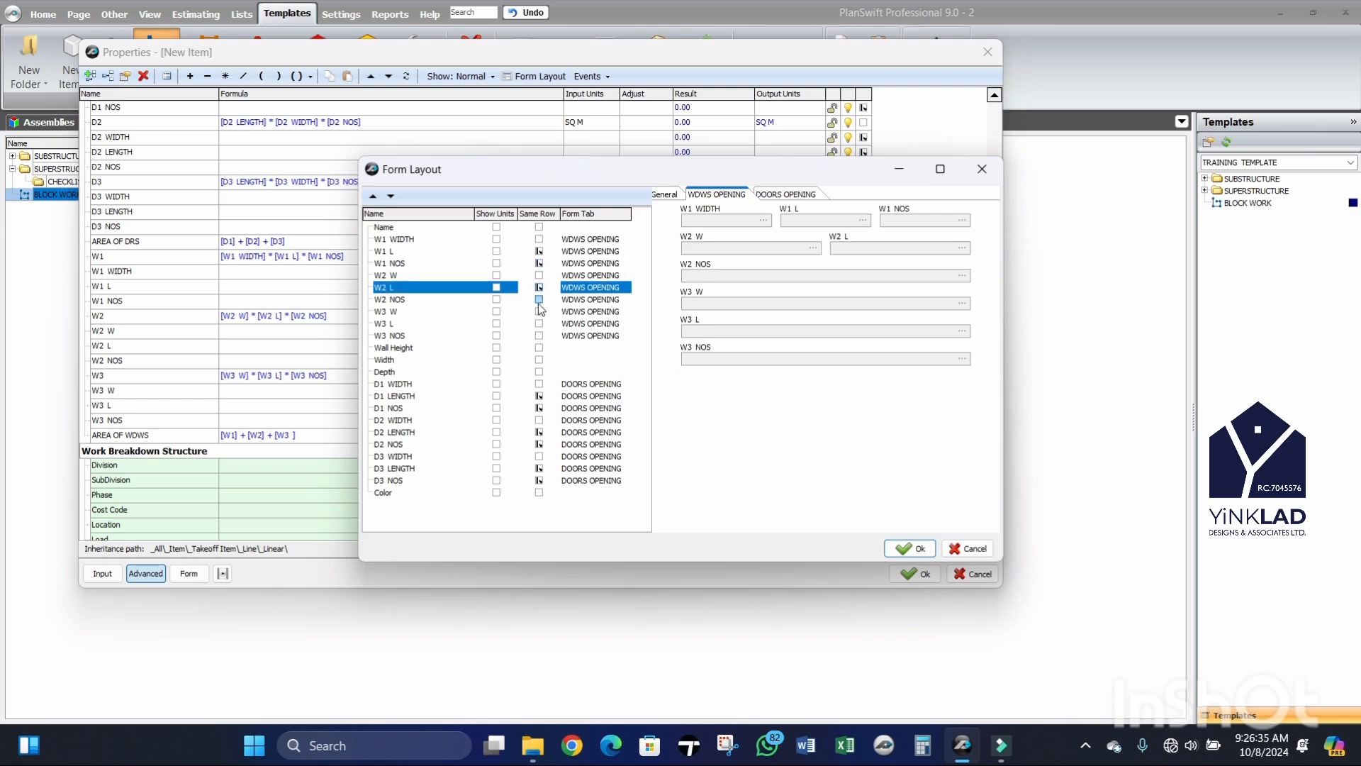
pyautogui.click(539, 299)
pyautogui.click(540, 299)
pyautogui.click(539, 324)
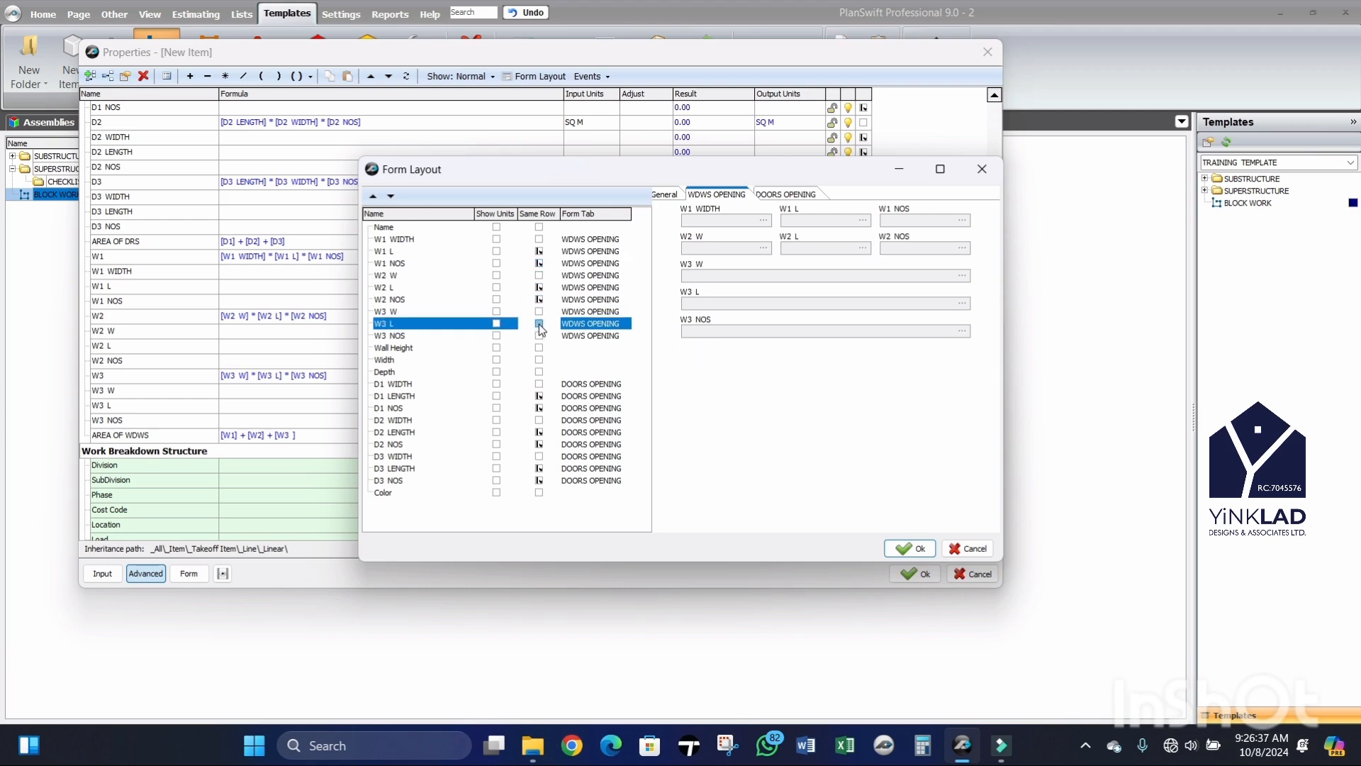
pyautogui.click(540, 324)
pyautogui.click(540, 336)
pyautogui.click(540, 337)
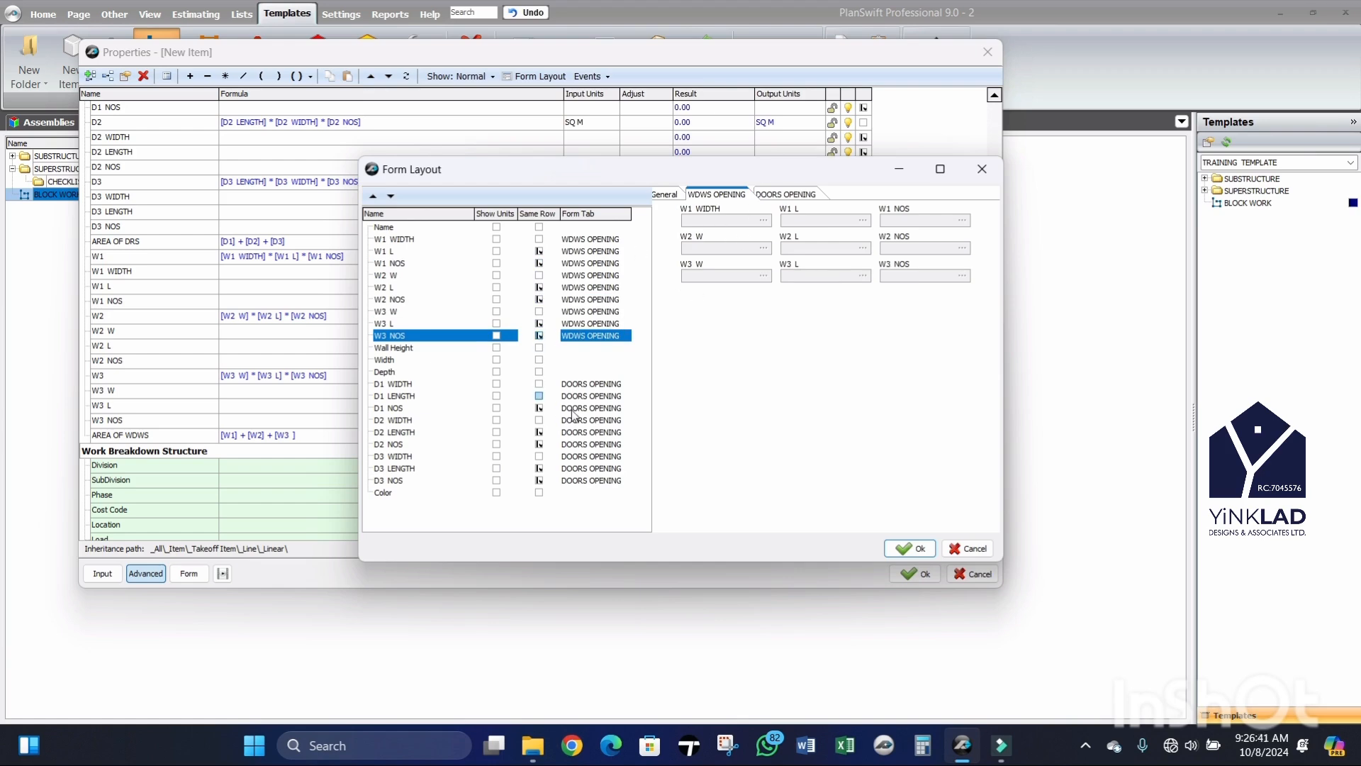
pyautogui.click(910, 548)
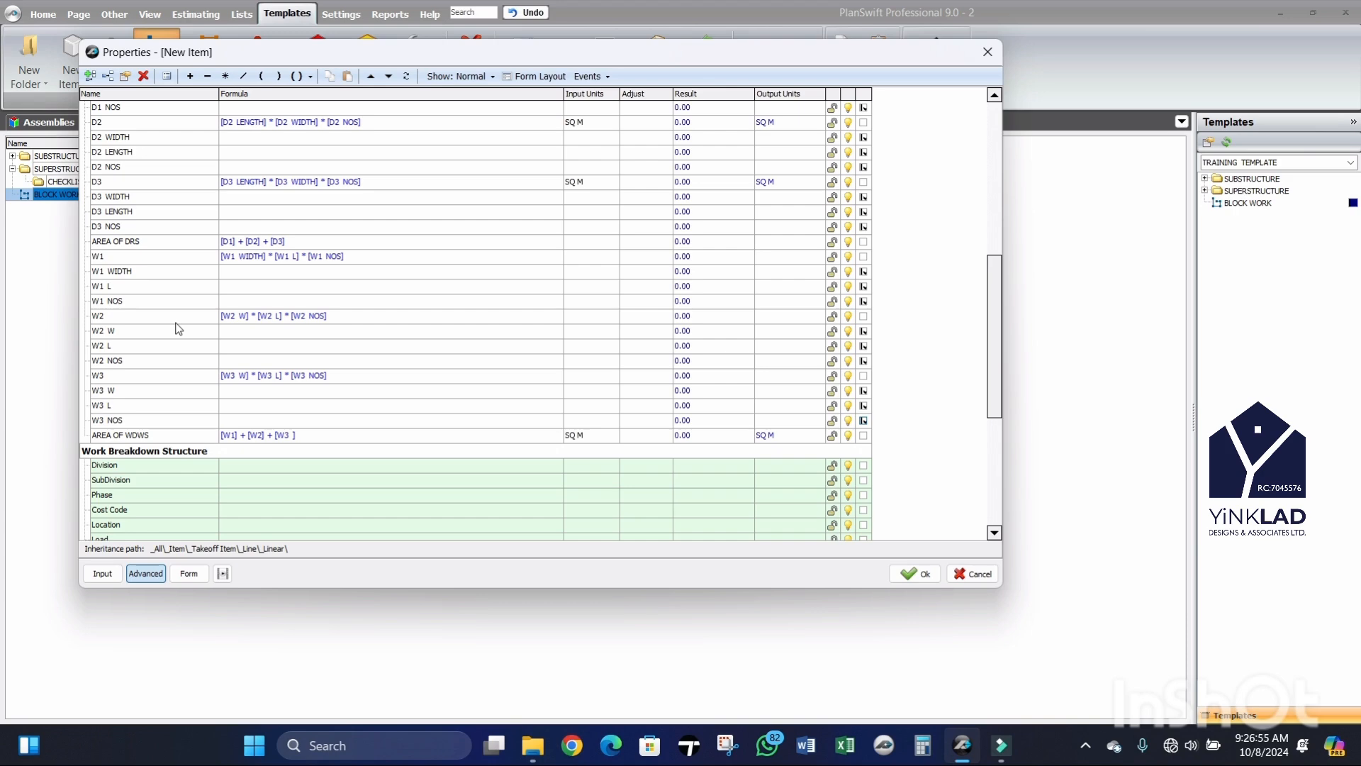
# Step: Add a number property named AREA OF DRS AND WDWS below AREA OF WDWS
pyautogui.click(128, 437)
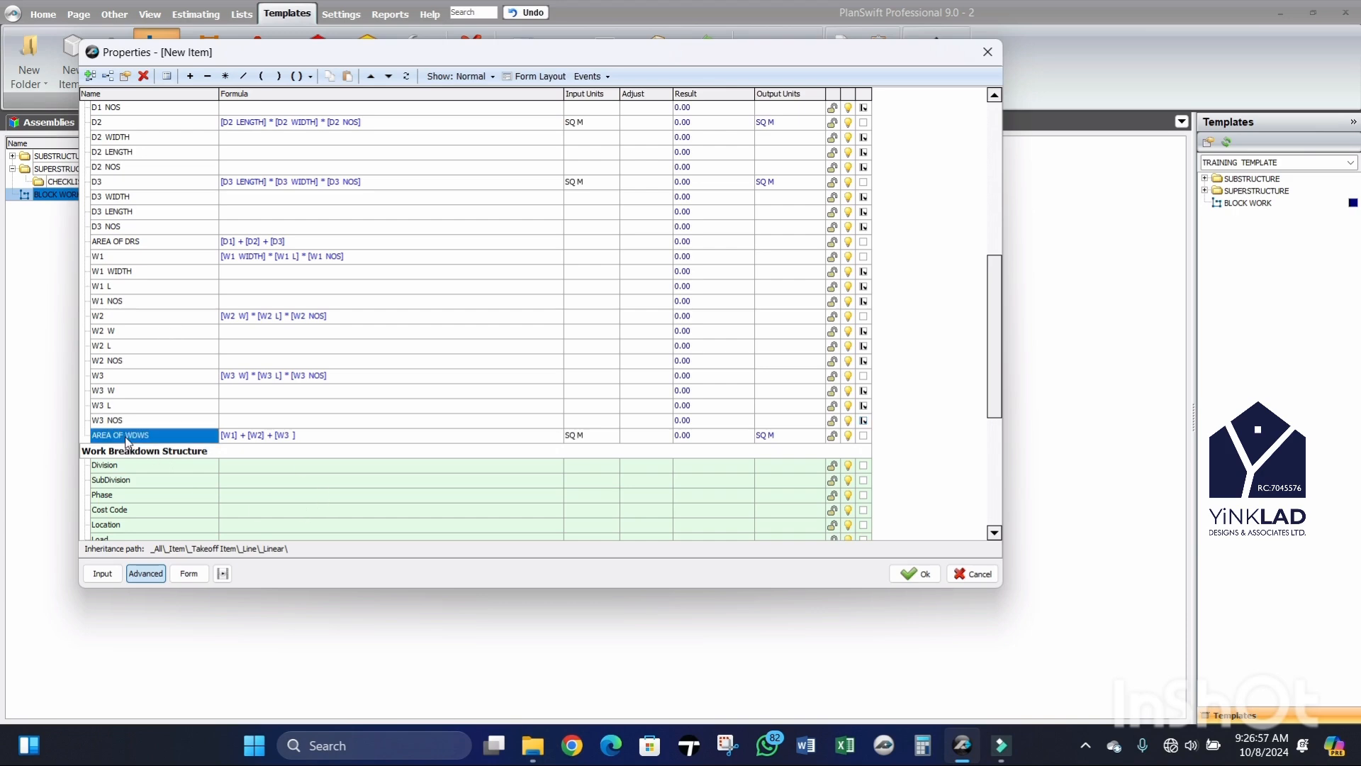
pyautogui.click(90, 77)
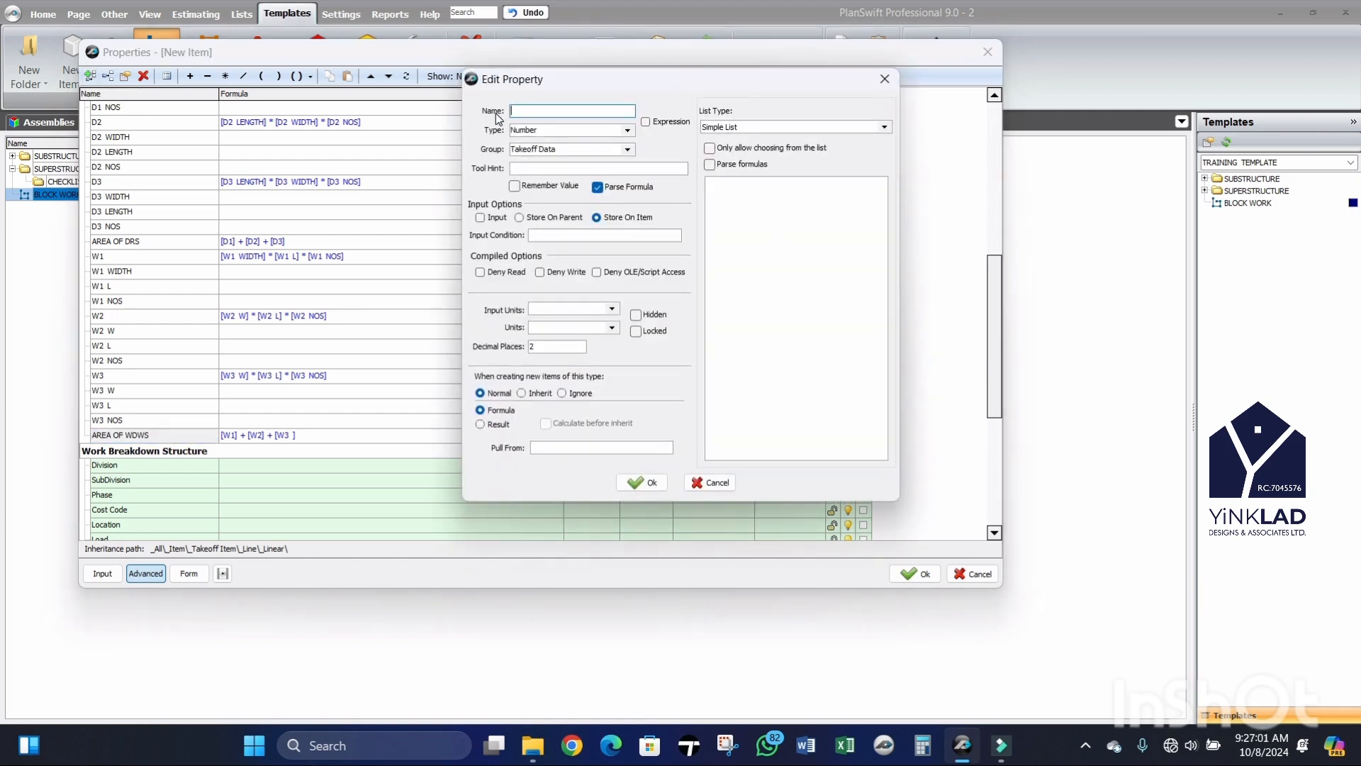
pyautogui.write('AREA')
pyautogui.write(' OF DRS')
pyautogui.write(' AN')
pyautogui.write('D WDS')
pyautogui.write('WS')
pyautogui.click(643, 482)
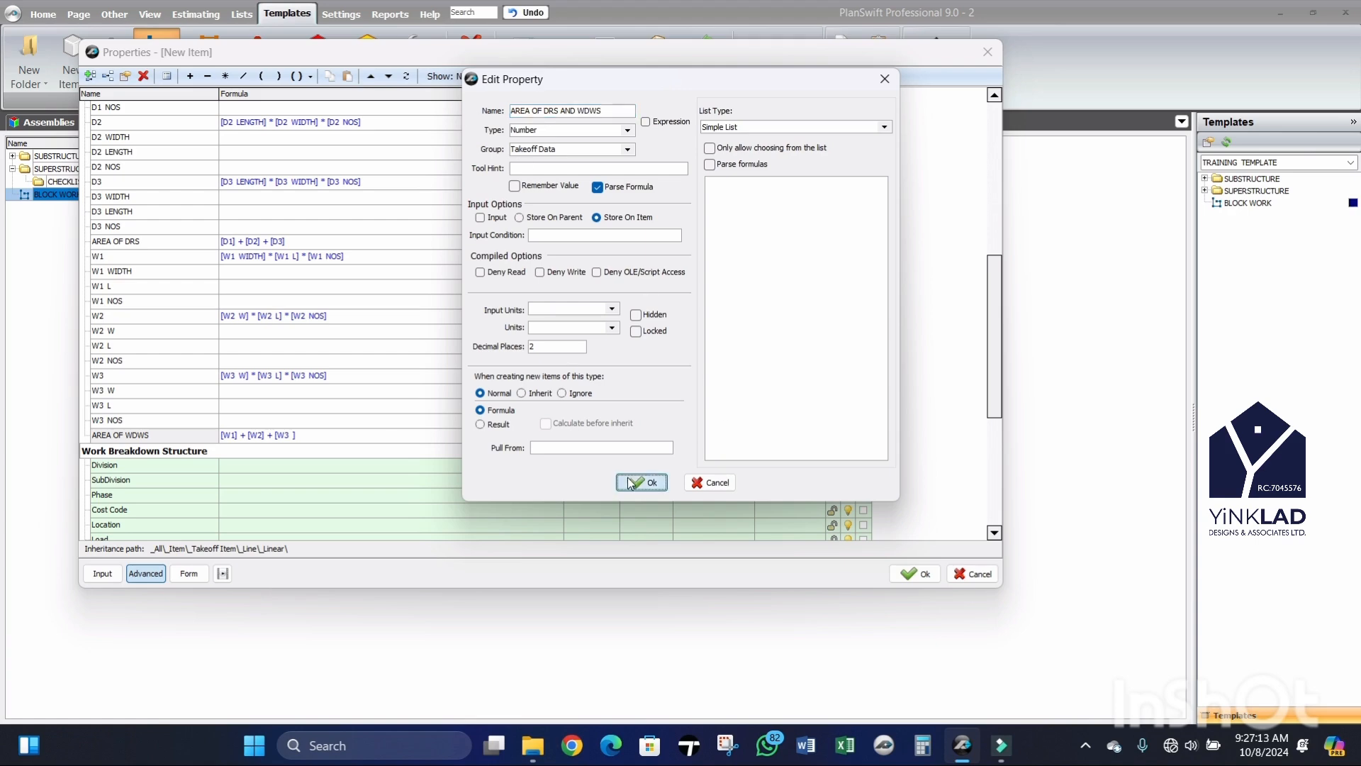
# Step: Build the AREA OF DRS AND WDWS formula as [AREA OF DRS] + [AREA OF WDWS]
pyautogui.scroll(-2, 213, 394)
pyautogui.scroll(-2, 200, 401)
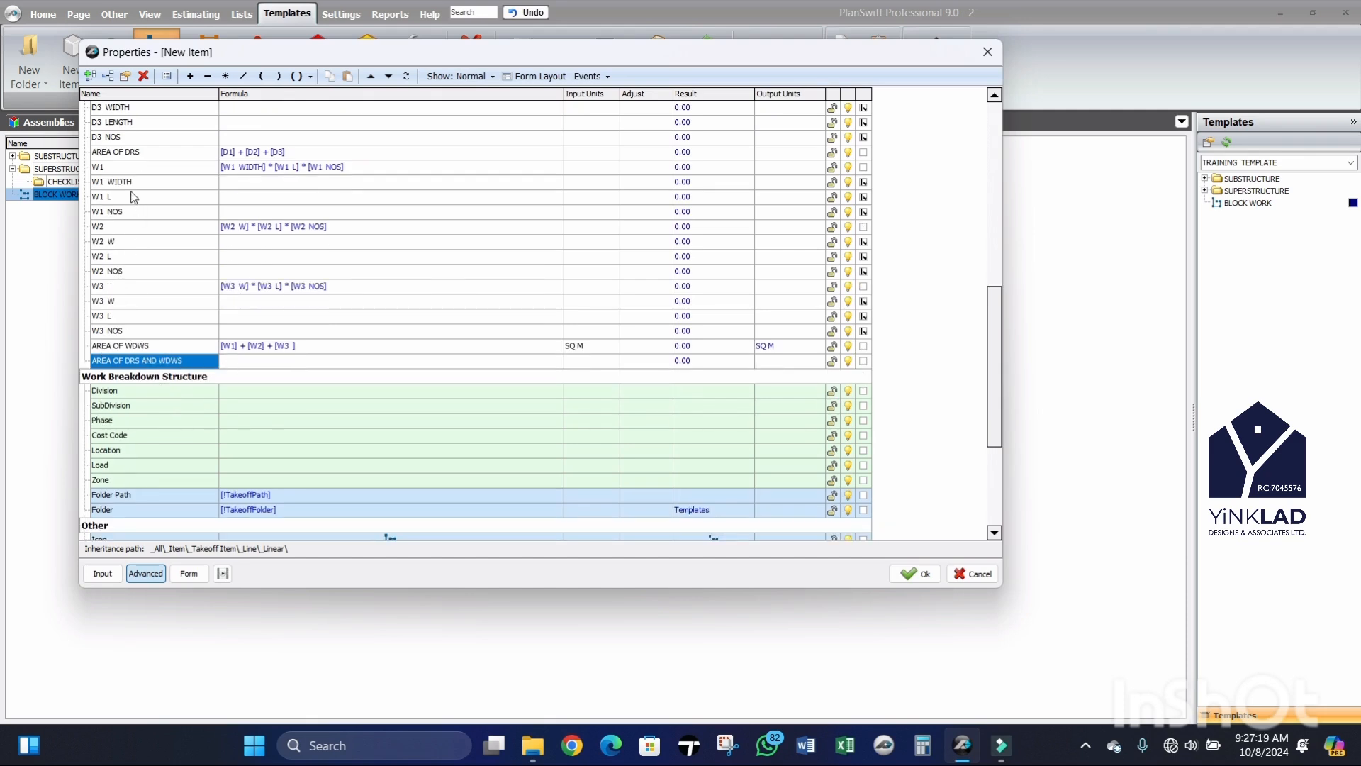
pyautogui.click(292, 349)
pyautogui.click(296, 362)
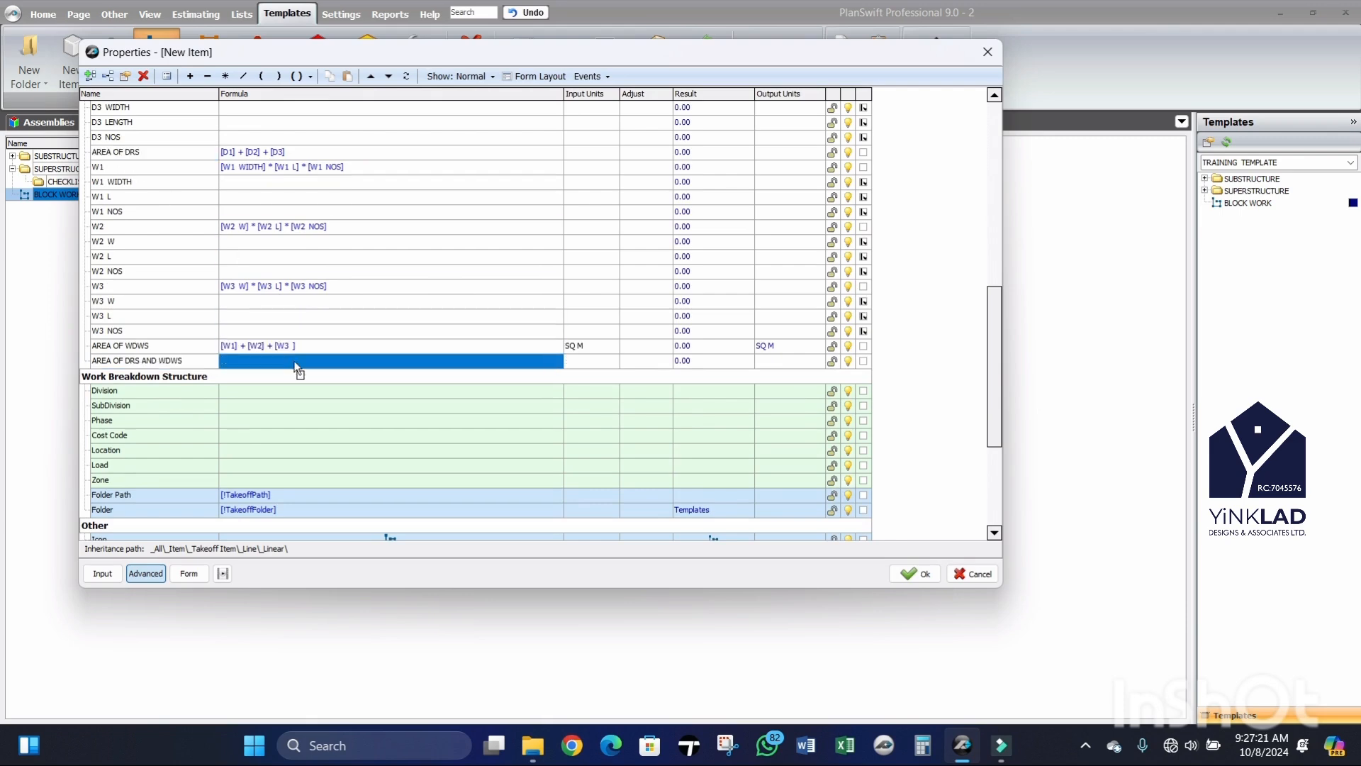
pyautogui.moveTo(294, 362); pyautogui.dragTo(296, 364)
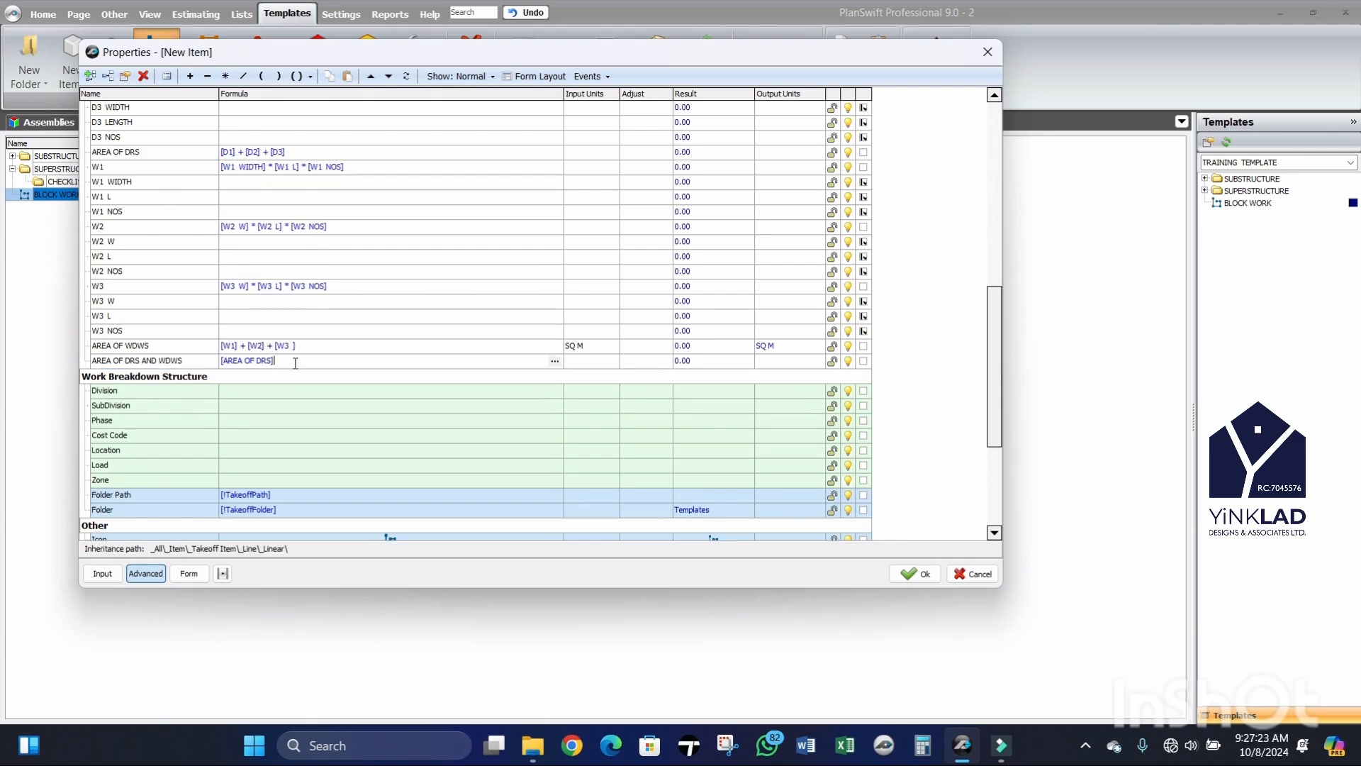
pyautogui.click(190, 77)
pyautogui.moveTo(129, 347); pyautogui.dragTo(351, 370)
# Step: Set the input units of AREA OF DRS AND WDWS to SQ M
pyautogui.click(611, 363)
pyautogui.click(611, 361)
pyautogui.scroll(-3, 603, 402)
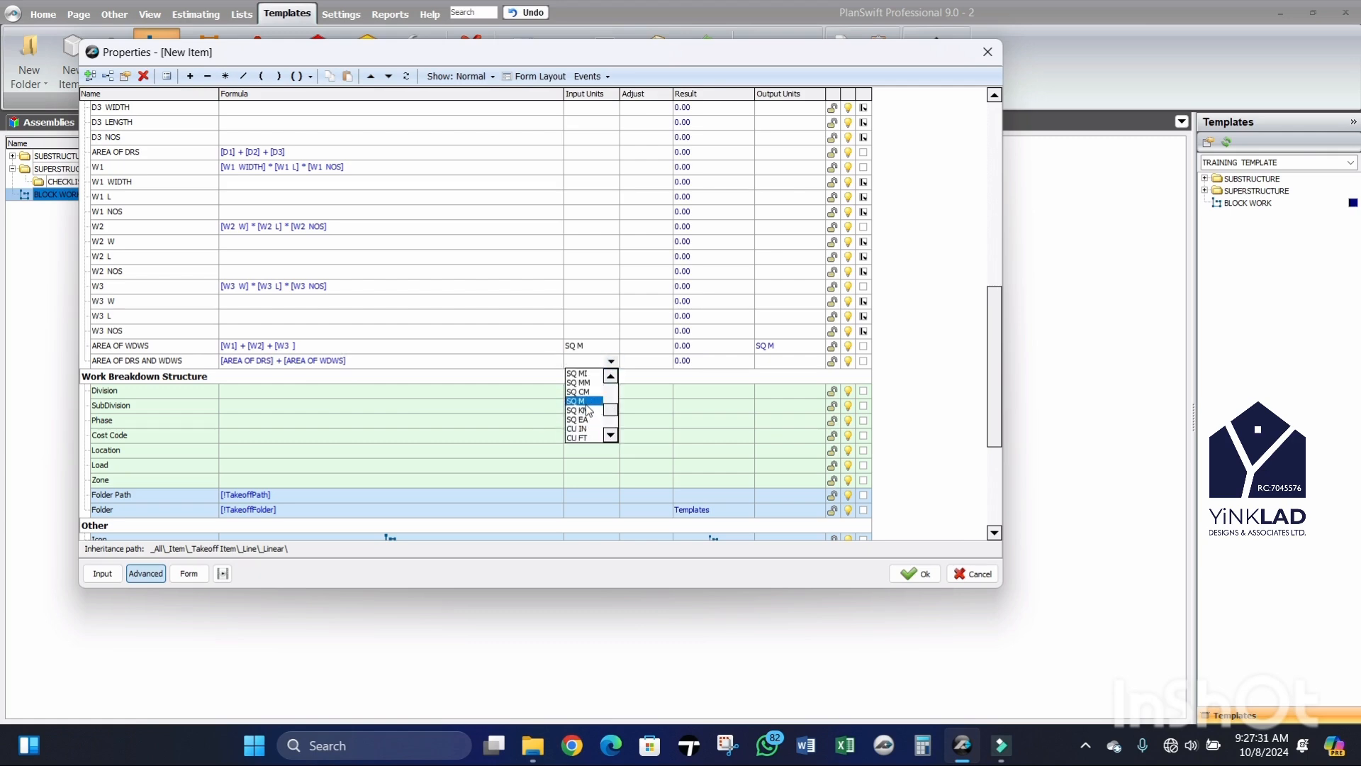
pyautogui.click(584, 403)
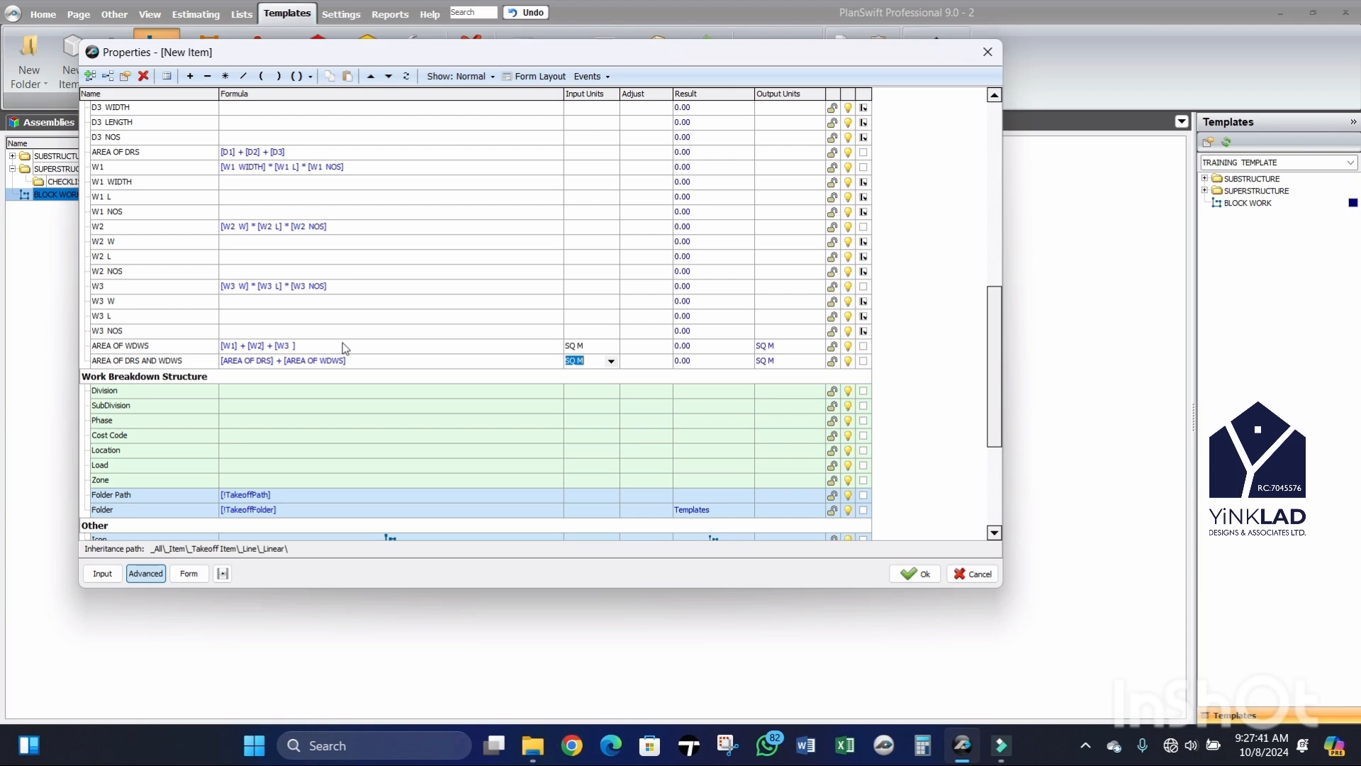
# Step: Add a number property named O1 below AREA OF DRS AND WDWS
pyautogui.click(122, 363)
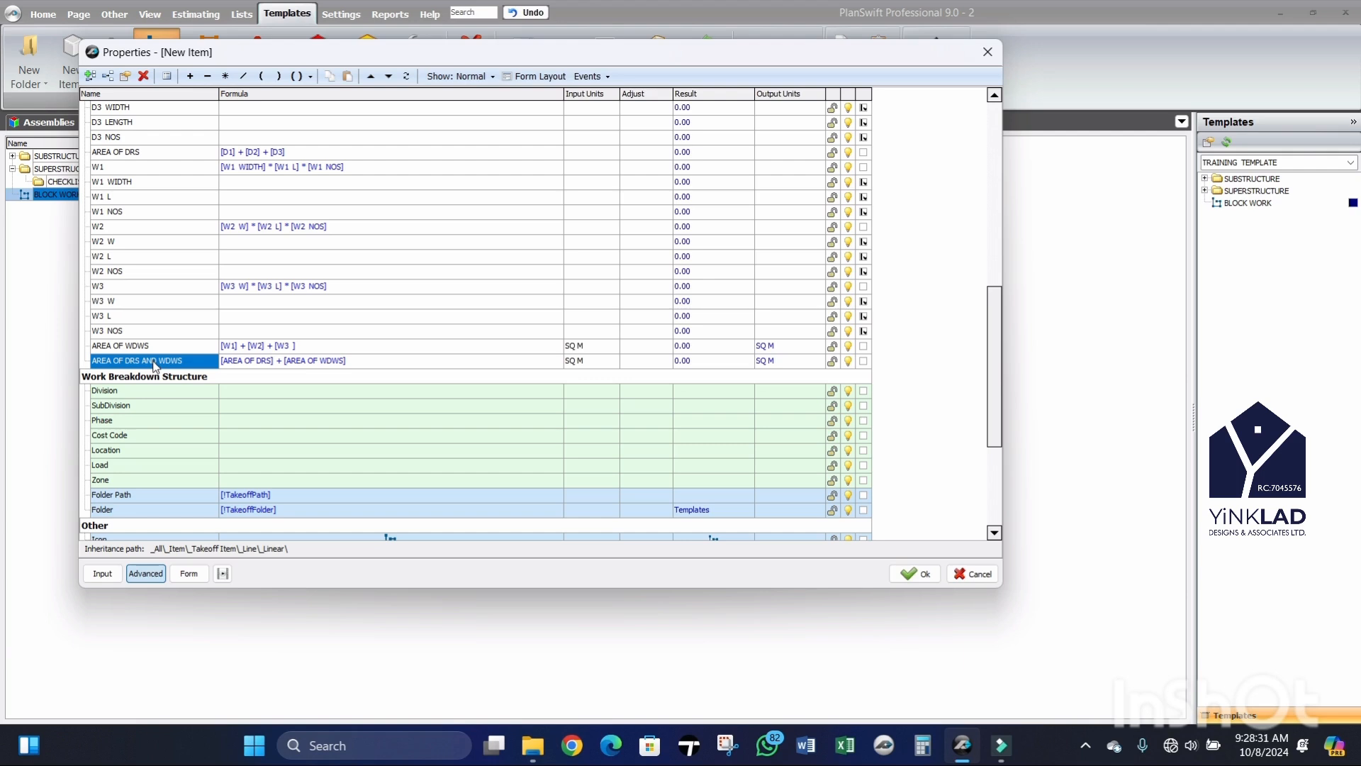
pyautogui.click(91, 76)
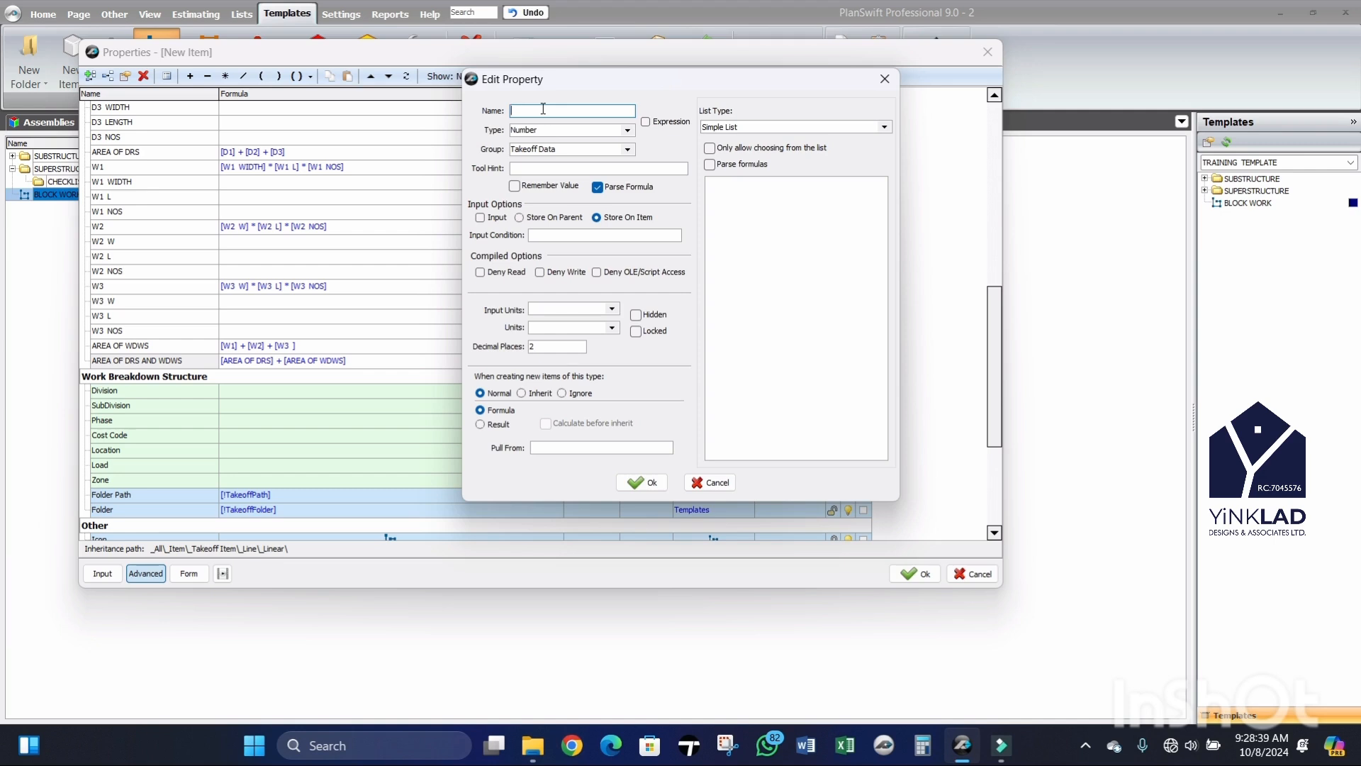
pyautogui.write('O O')
pyautogui.write(' 1')
pyautogui.press('BackSpace')
pyautogui.press('BackSpace')
pyautogui.click(642, 483)
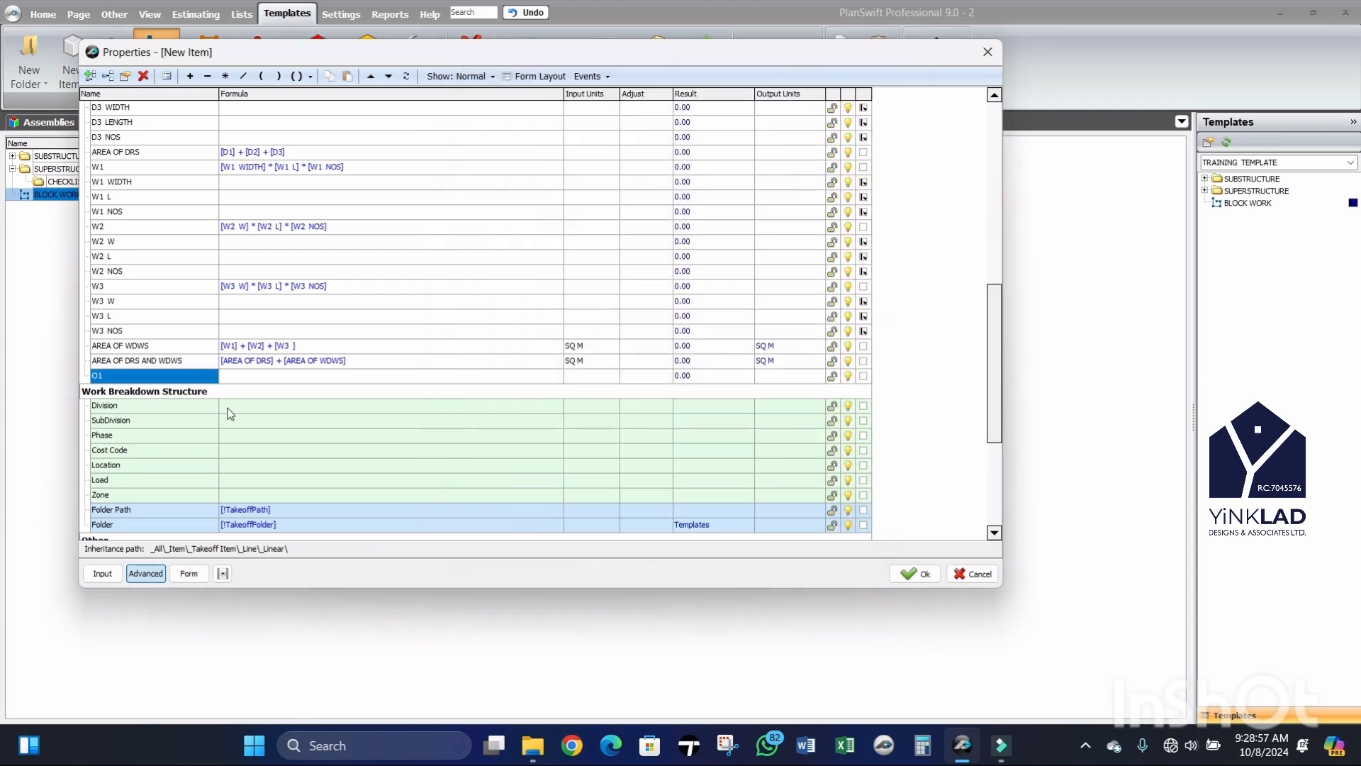
# Step: Add a number property named O1 W below O1
pyautogui.click(90, 78)
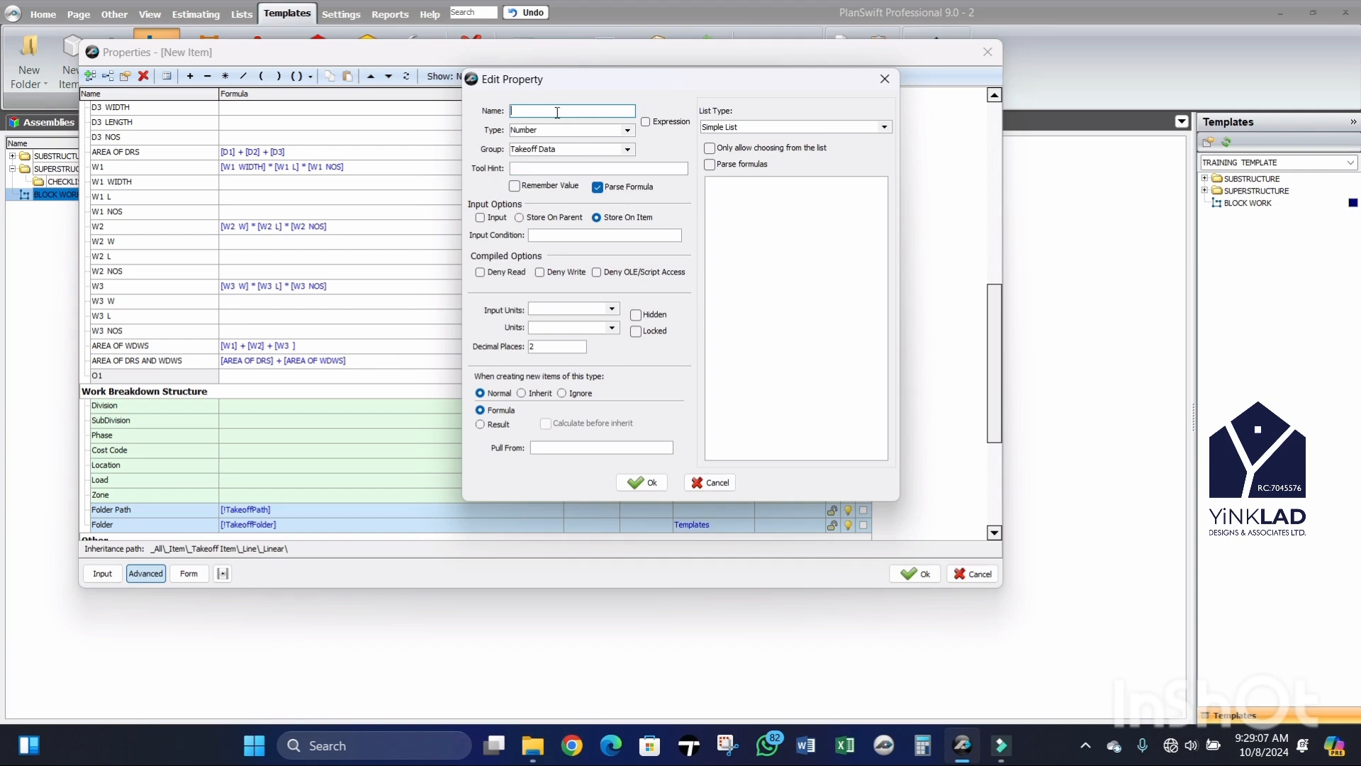
pyautogui.write('O1 W')
pyautogui.press('BackSpace')
pyautogui.write('W')
pyautogui.click(643, 485)
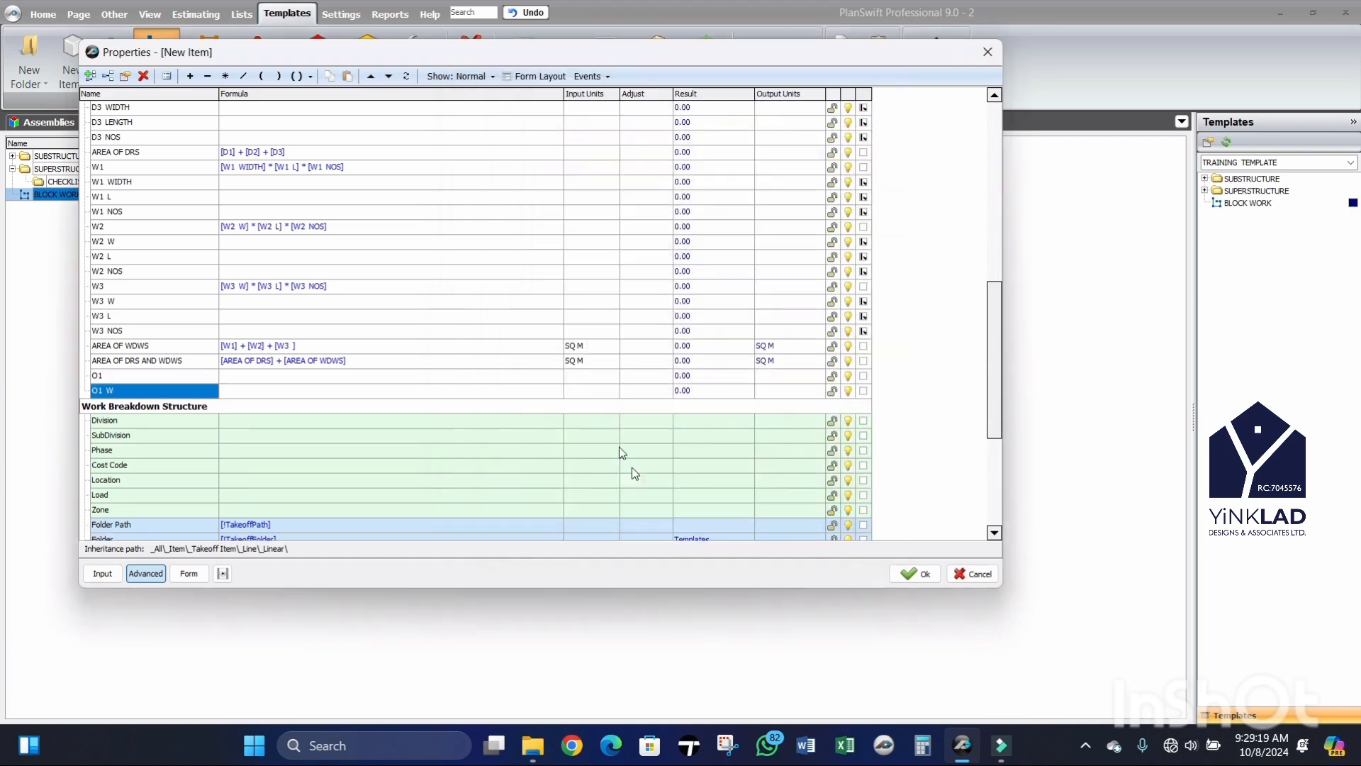
# Step: Add number properties named O1 L and O1 NOS below O1 W
pyautogui.click(95, 78)
pyautogui.write('O1 L')
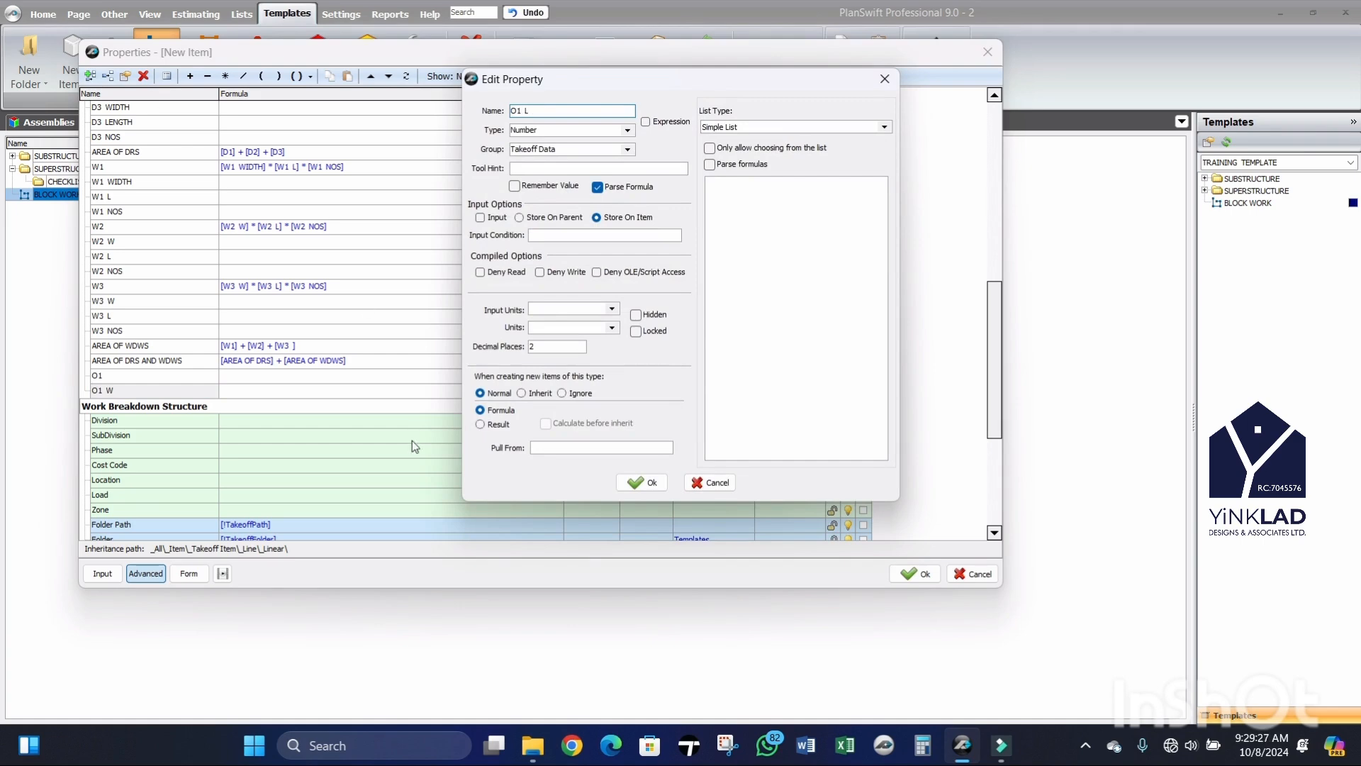
pyautogui.click(643, 482)
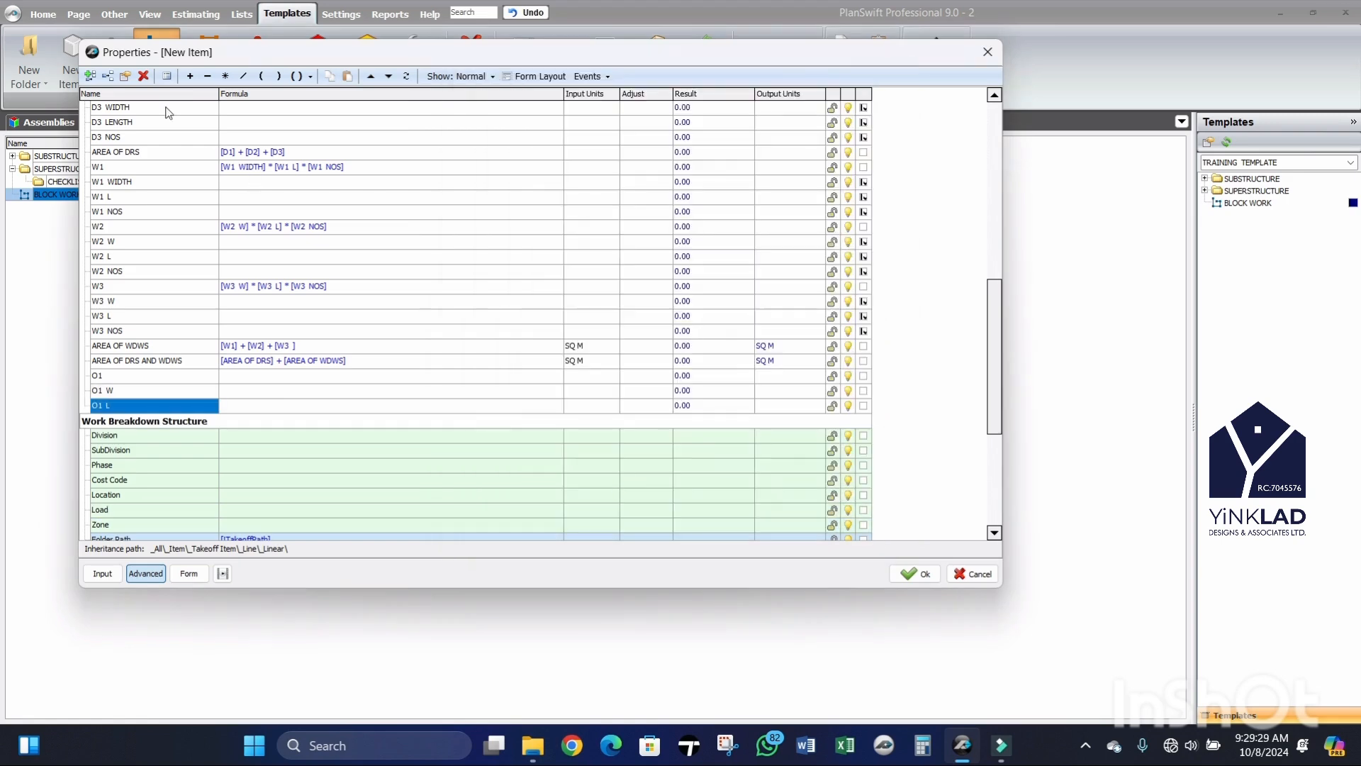
pyautogui.click(90, 77)
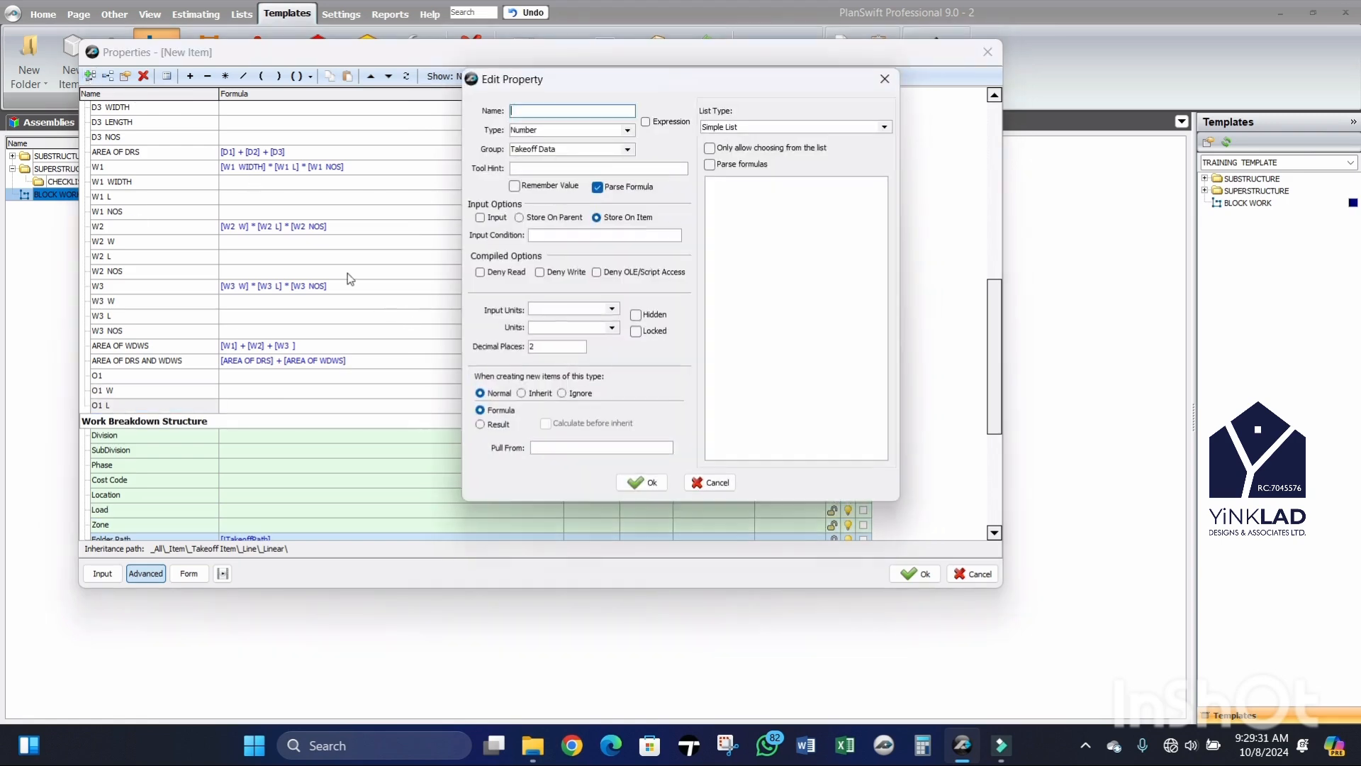
pyautogui.write('O1 NOS')
pyautogui.click(635, 483)
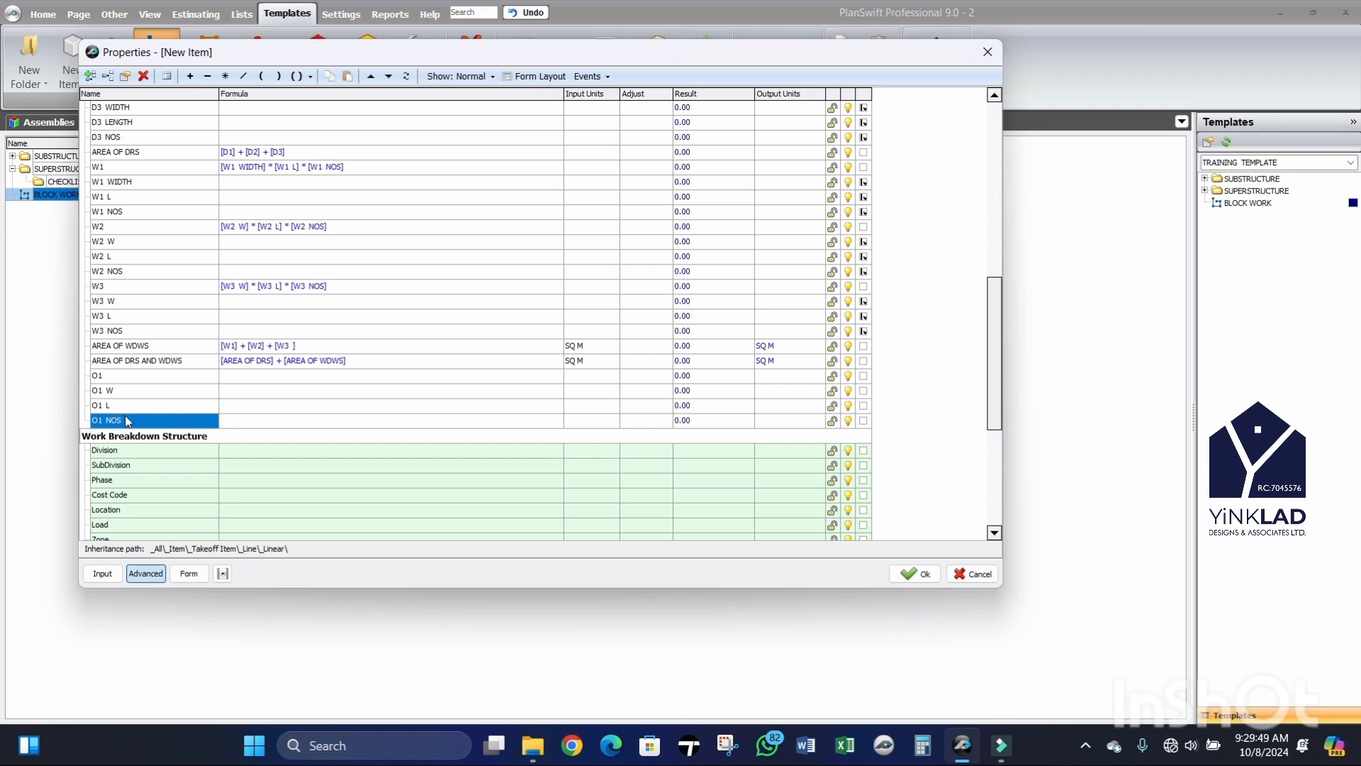
# Step: Add number properties named O2 and O2 W below O1 NOS
pyautogui.click(90, 77)
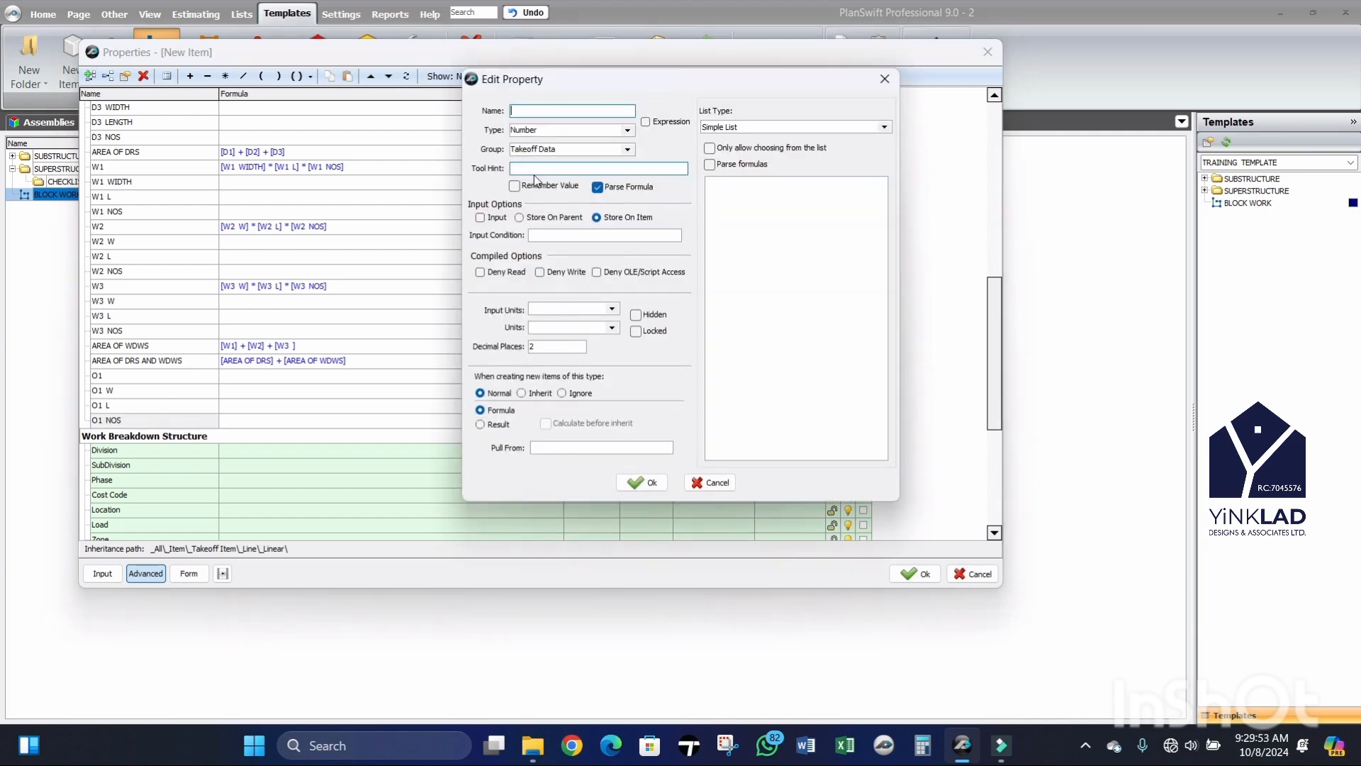
pyautogui.write('O2')
pyautogui.click(631, 480)
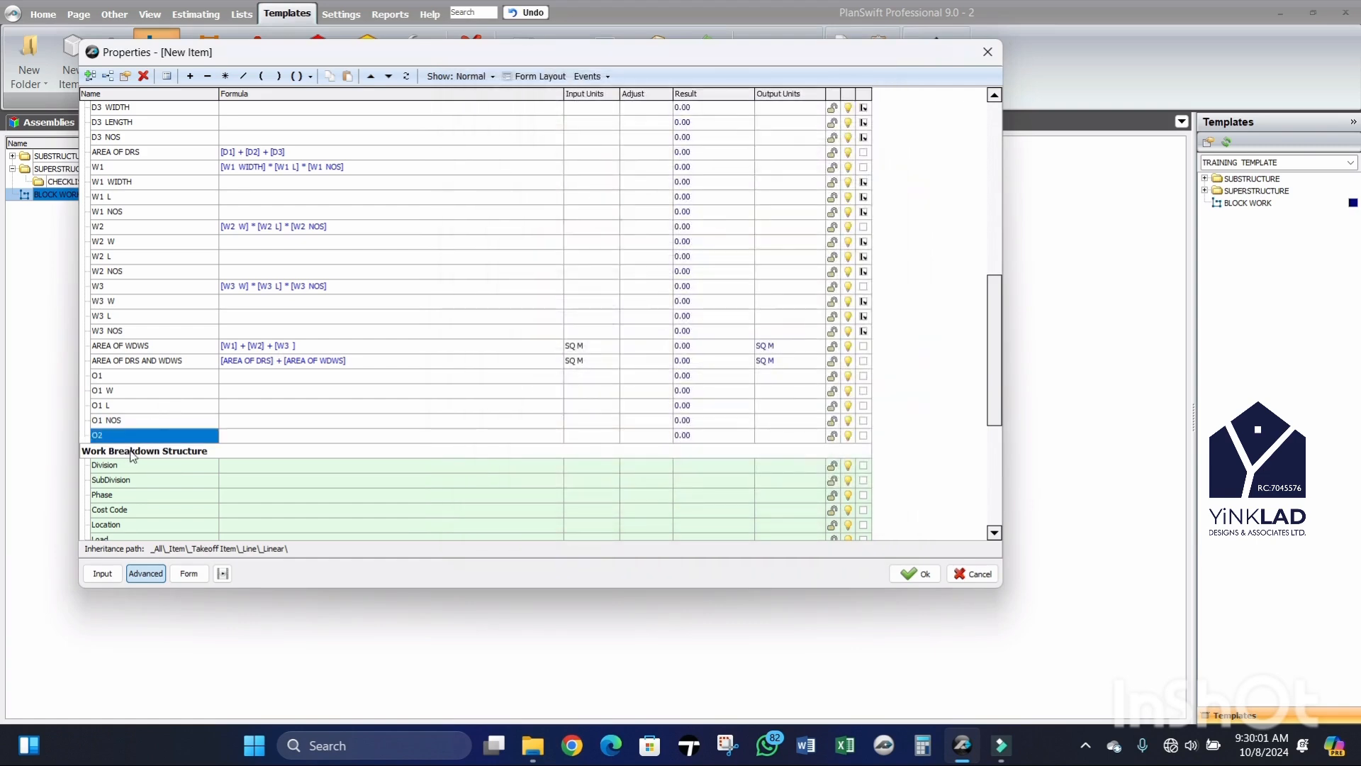
pyautogui.click(88, 75)
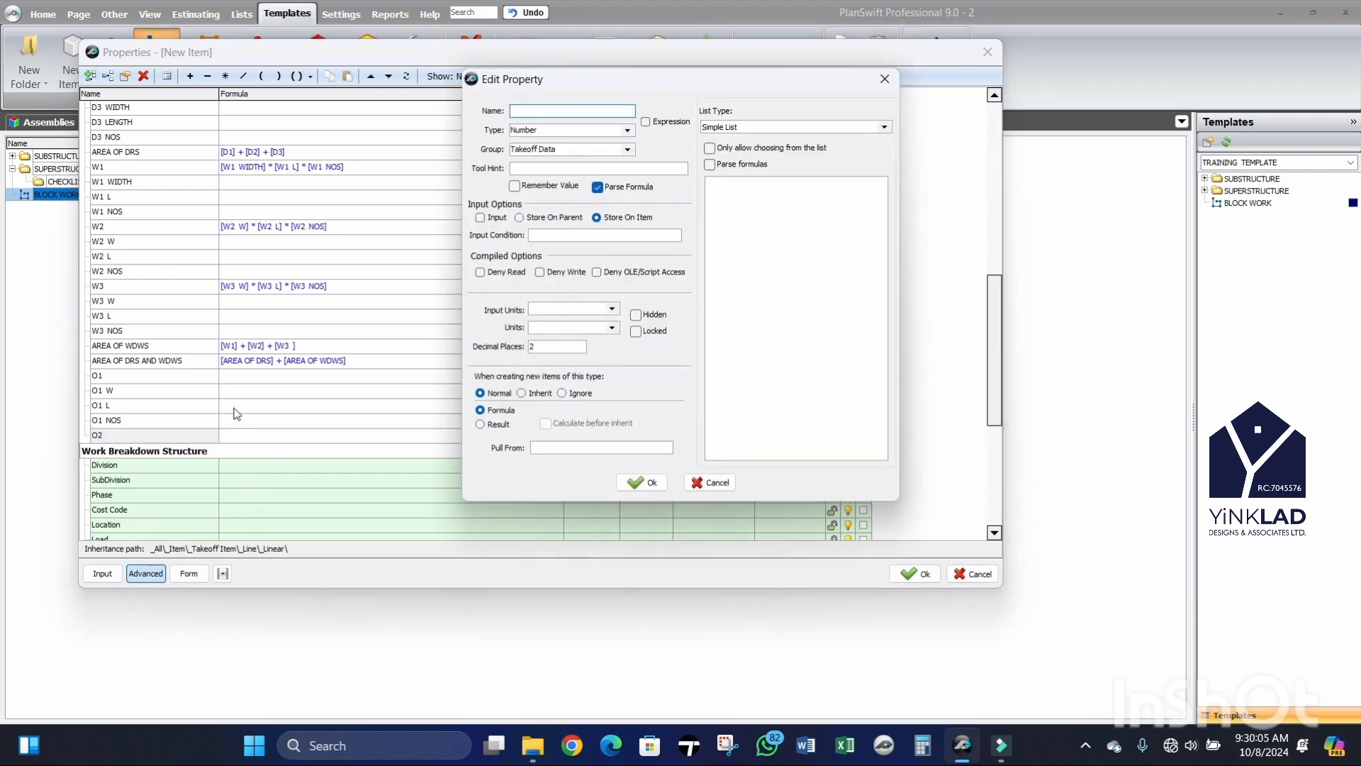
pyautogui.write('O2 W')
pyautogui.click(640, 482)
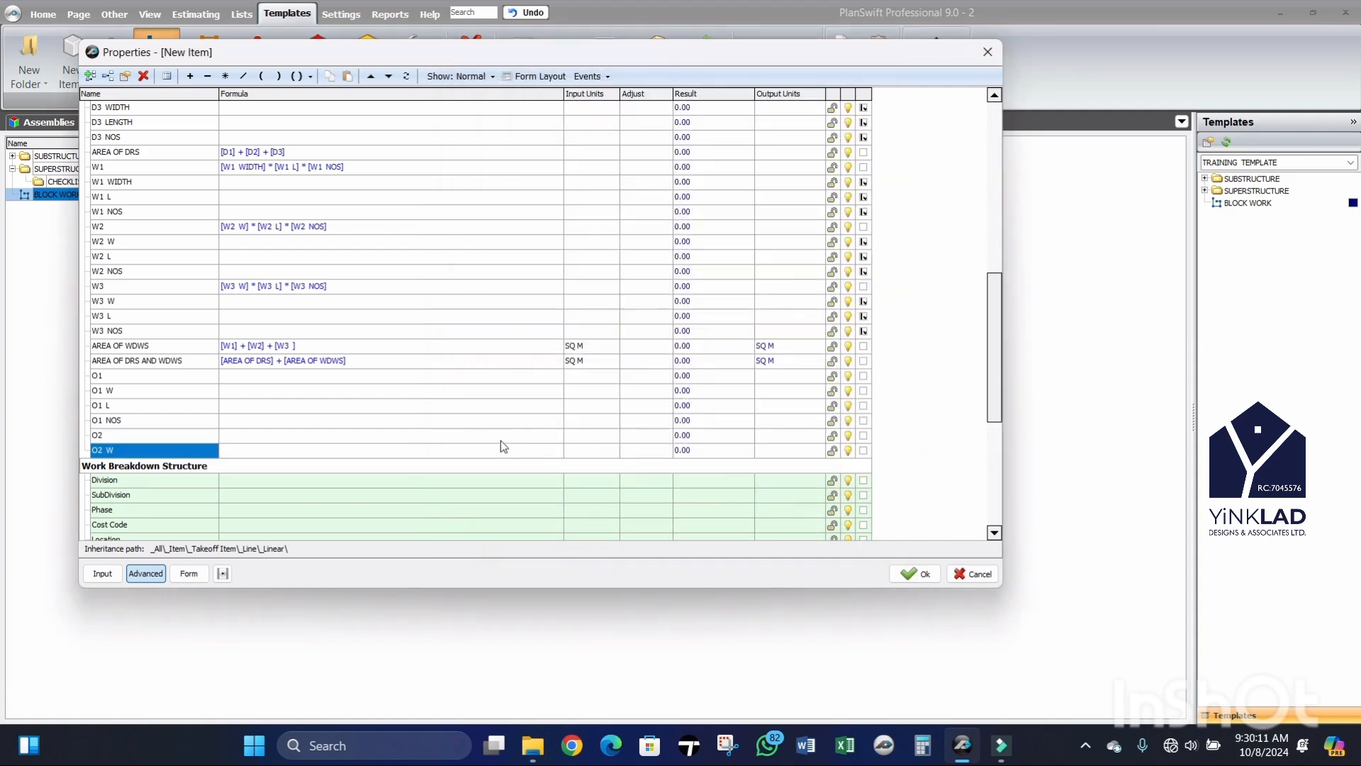
# Step: Add number properties named O2 L and O2 NOS below O2 W
pyautogui.click(92, 75)
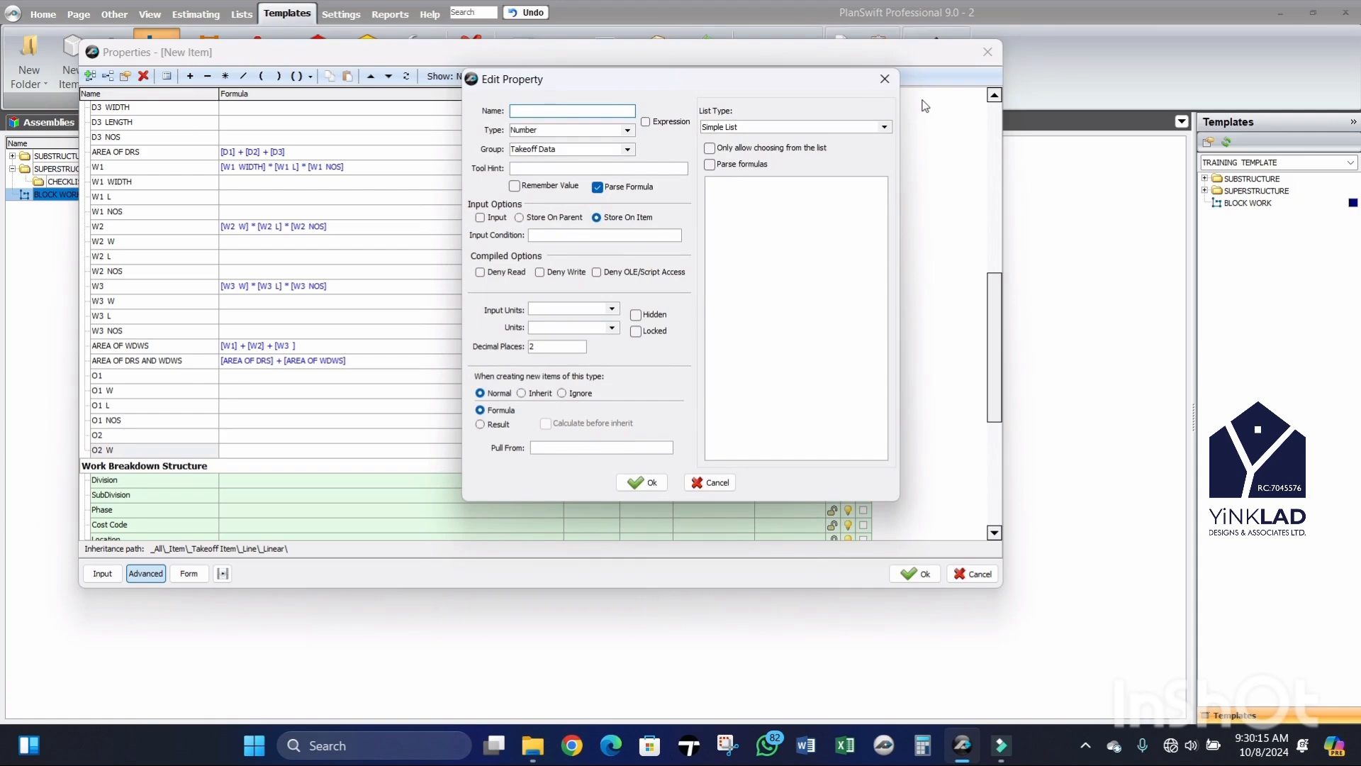
pyautogui.write('O2 L')
pyautogui.click(642, 482)
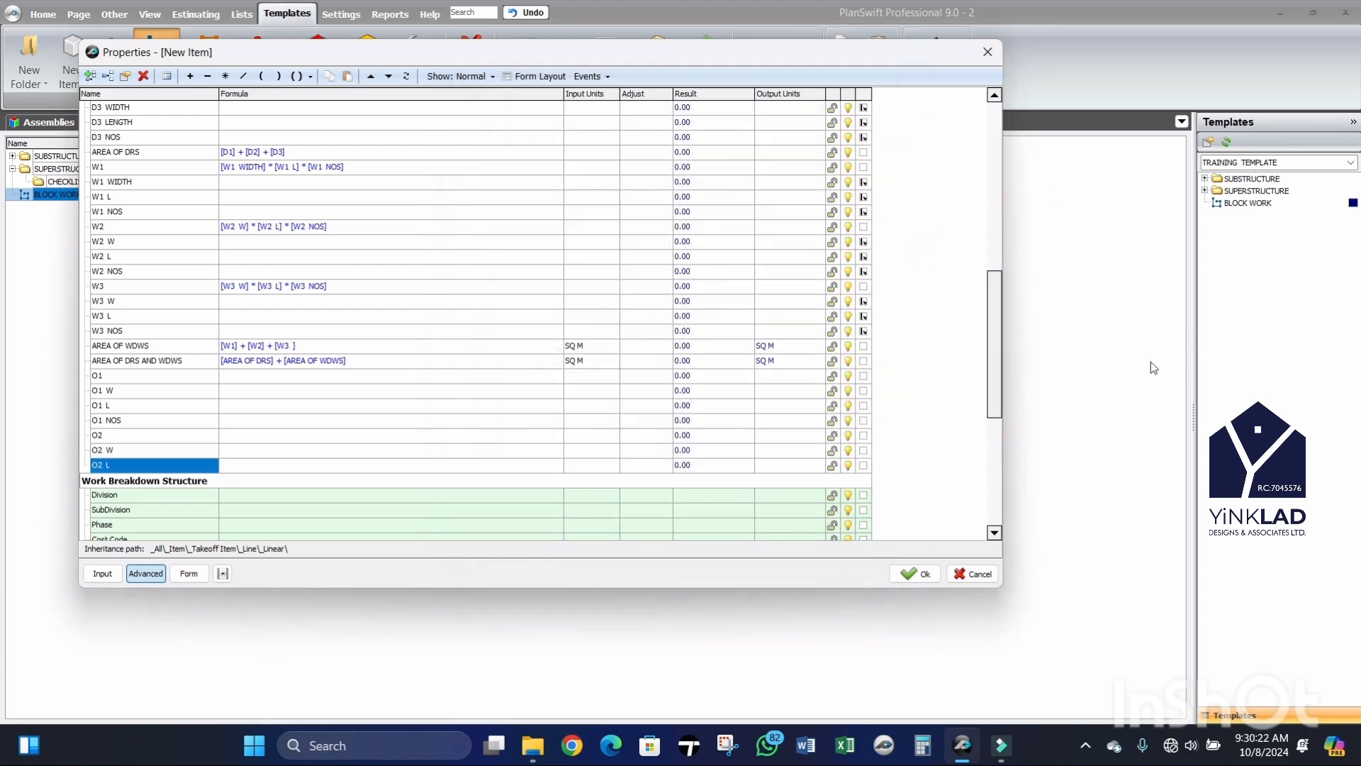
pyautogui.click(89, 77)
pyautogui.write('O')
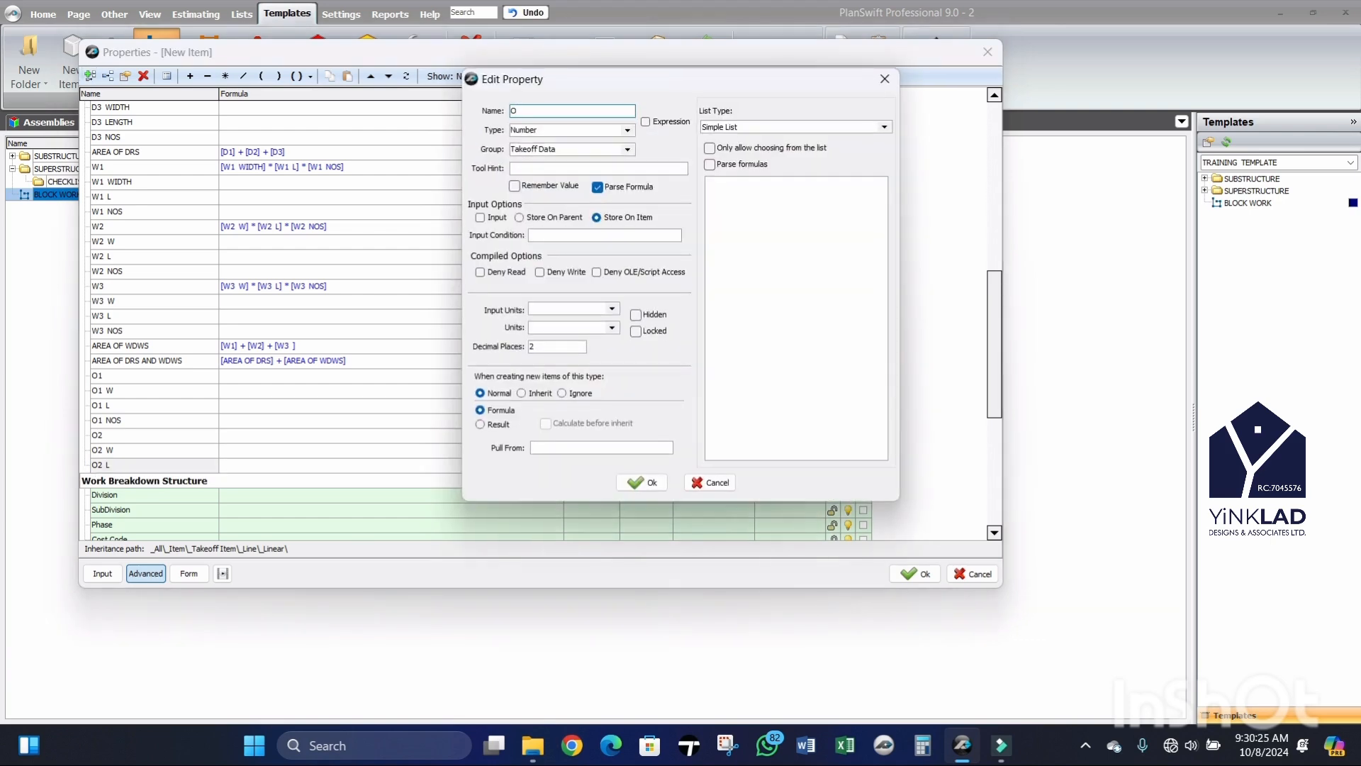
pyautogui.write('2 NOS')
pyautogui.click(641, 482)
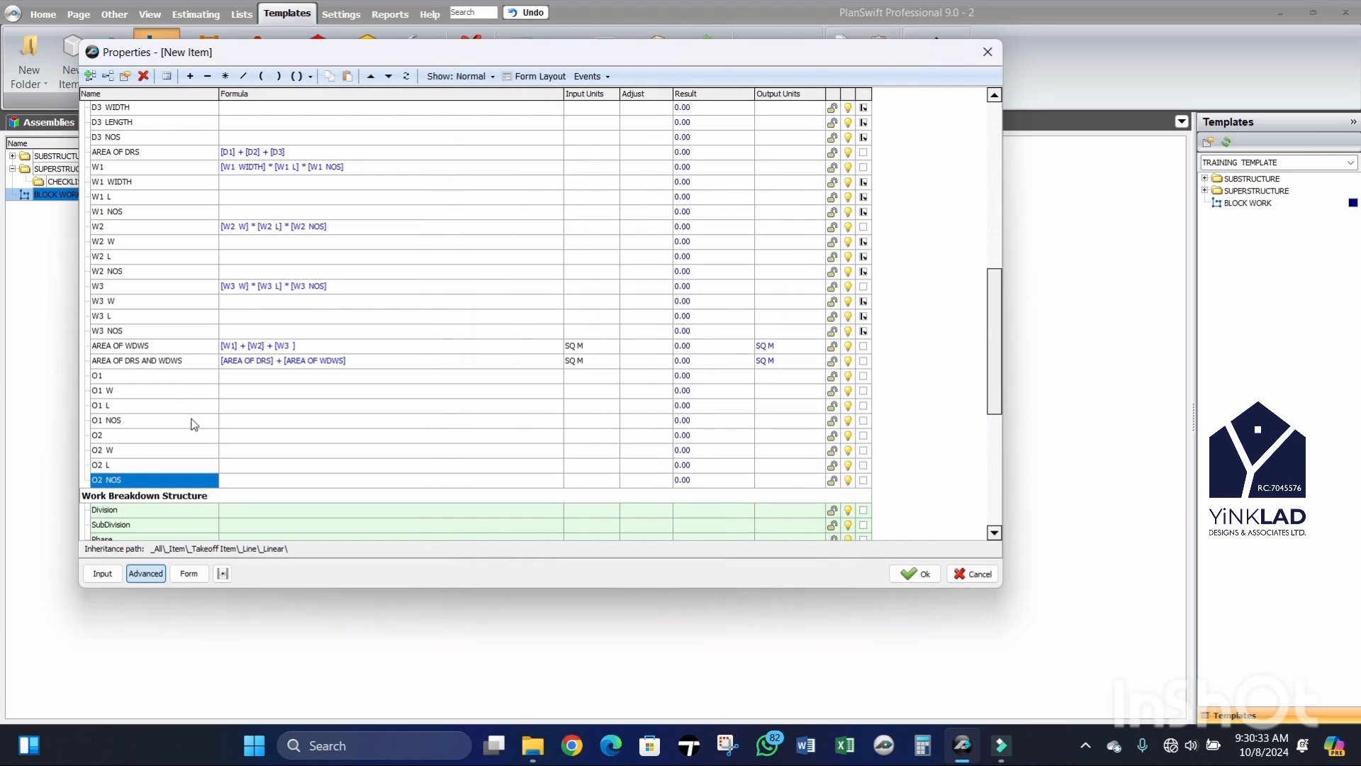
# Step: Add a number property named AREA OF OTHER OPENING below O2 NOS
pyautogui.click(90, 76)
pyautogui.write('ARE')
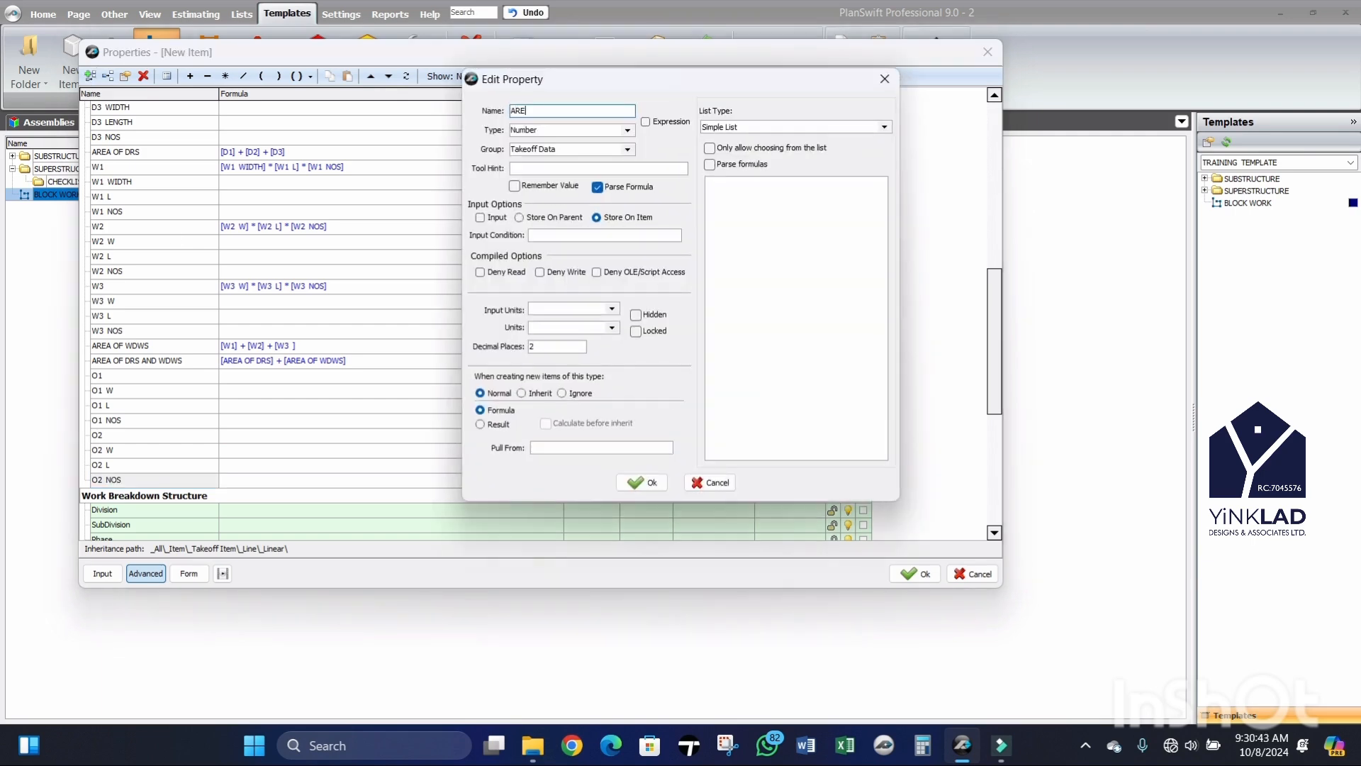
pyautogui.write('A OF OTHER OPENING')
pyautogui.click(638, 482)
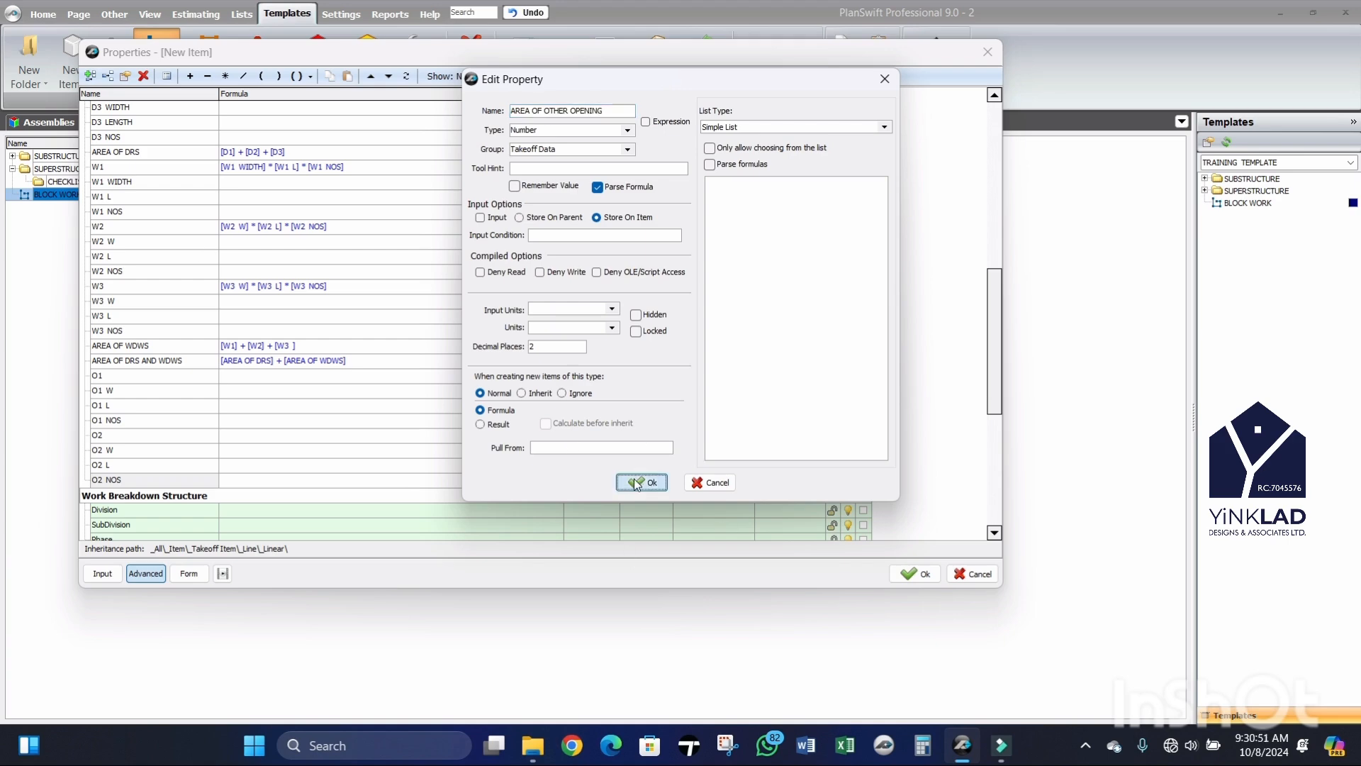
# Step: Give the O1 property the formula [O1 W] * [O1 W] * [O1 NOS]
pyautogui.scroll(-3, 126, 454)
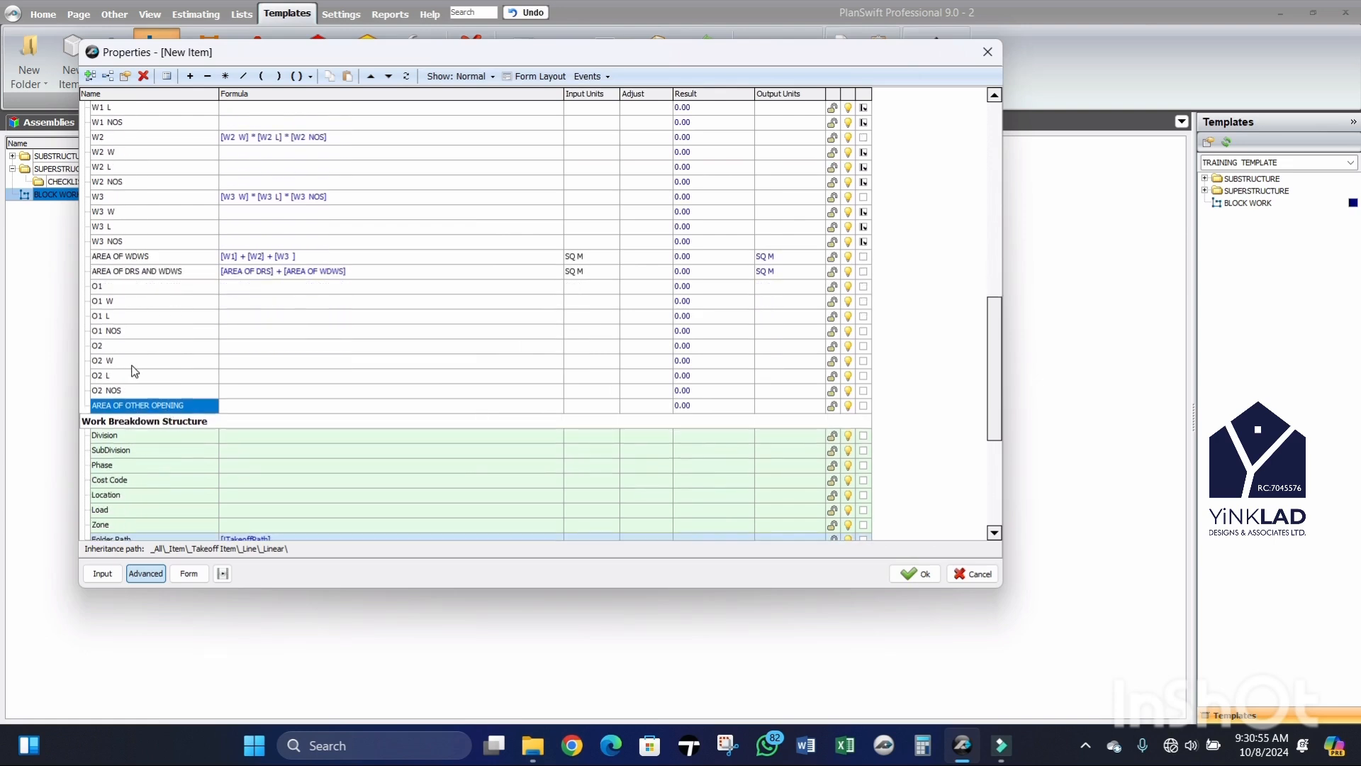
pyautogui.click(102, 288)
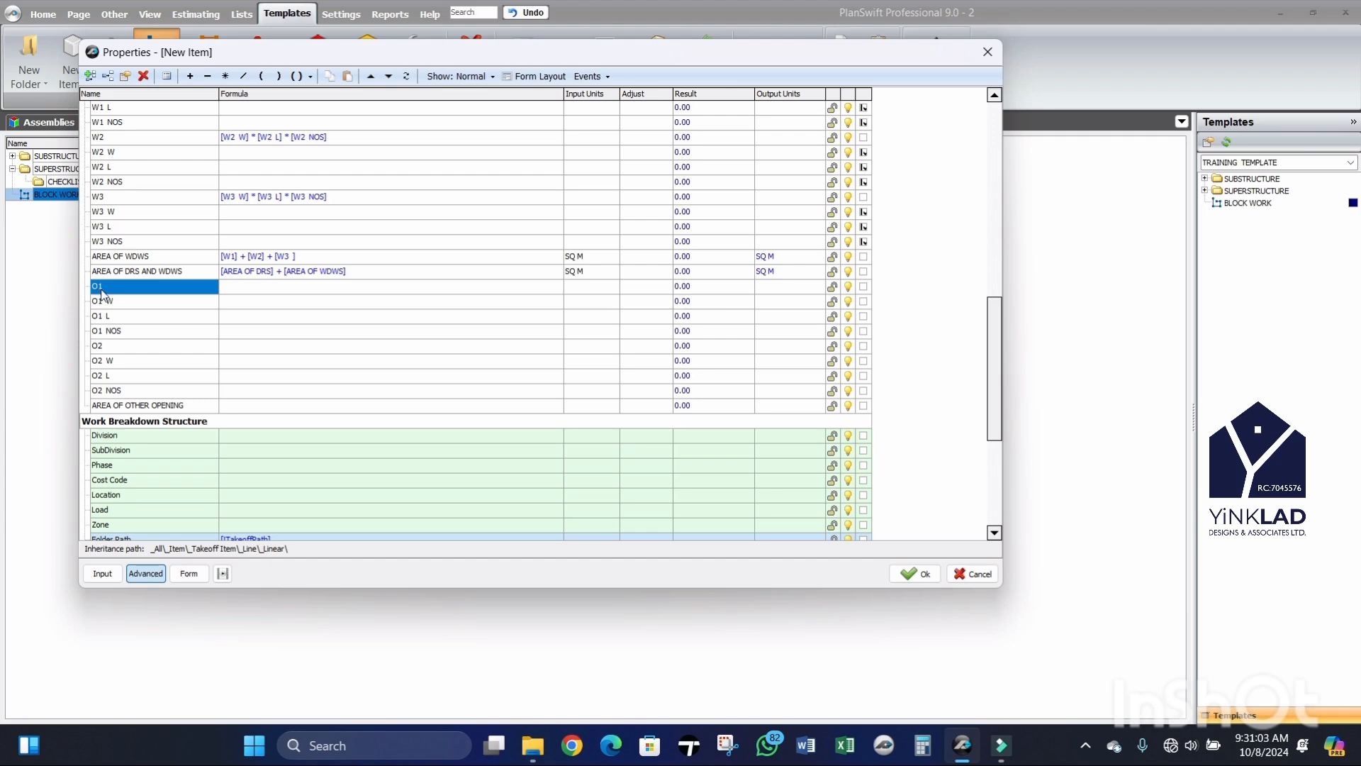
pyautogui.click(282, 288)
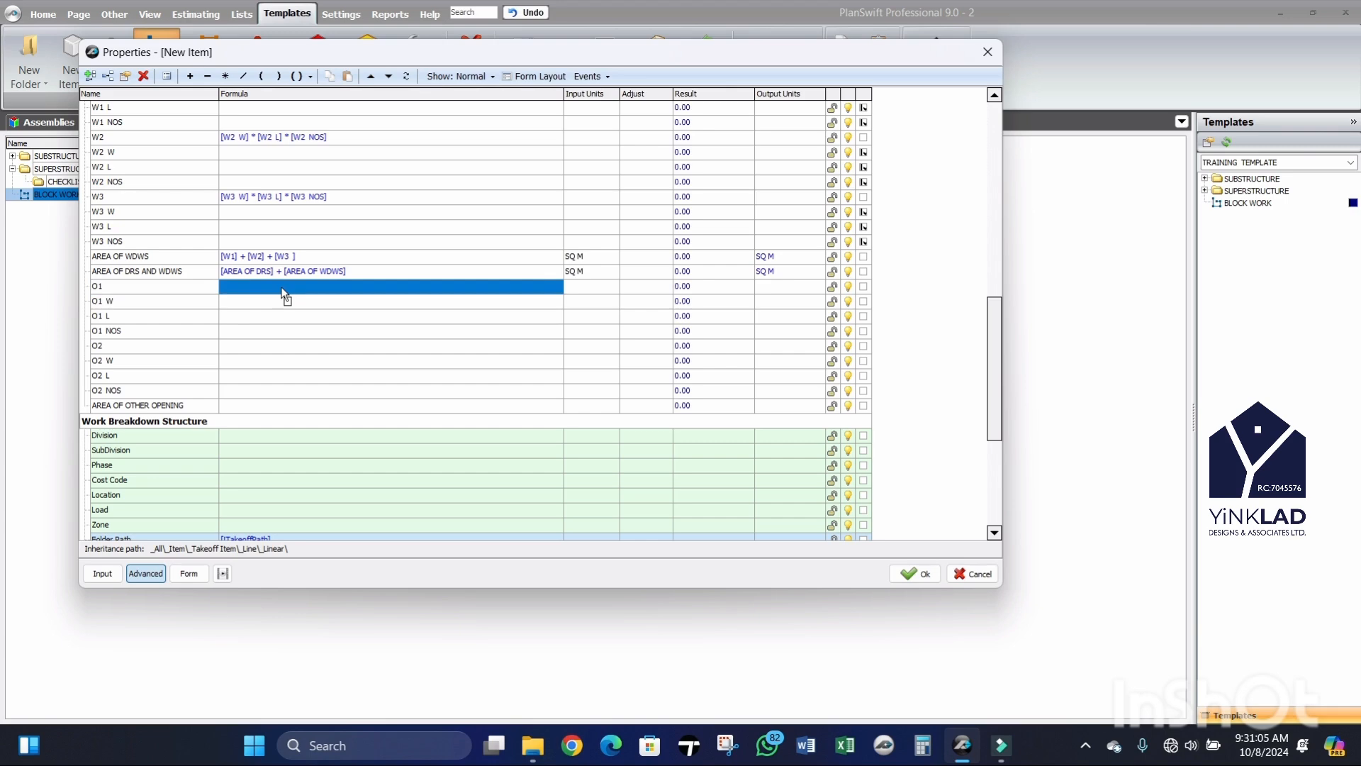
pyautogui.write('[O1 W]')
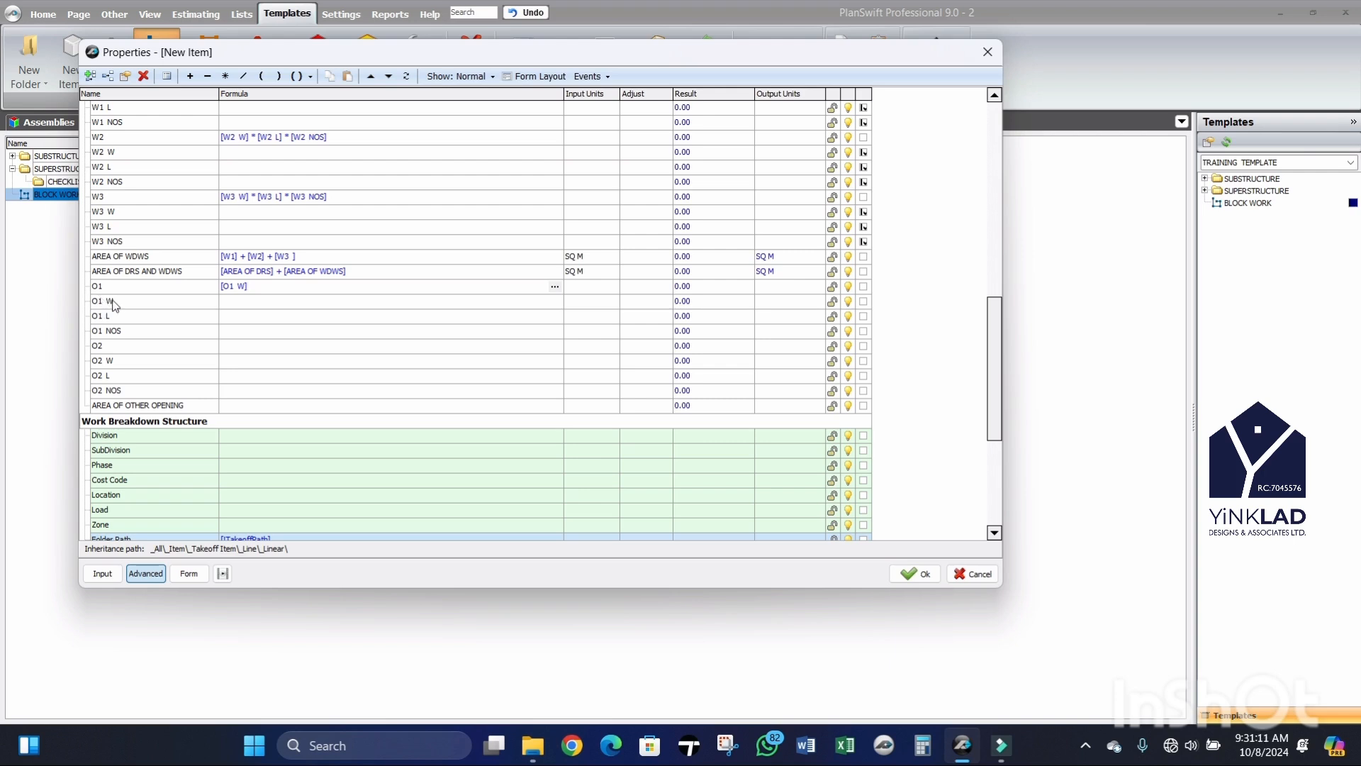
pyautogui.click(226, 74)
pyautogui.moveTo(103, 306); pyautogui.dragTo(300, 290)
pyautogui.click(225, 76)
pyautogui.moveTo(106, 332); pyautogui.dragTo(343, 289)
# Step: Set the input units of the O1 property to SQ M
pyautogui.click(612, 287)
pyautogui.click(612, 286)
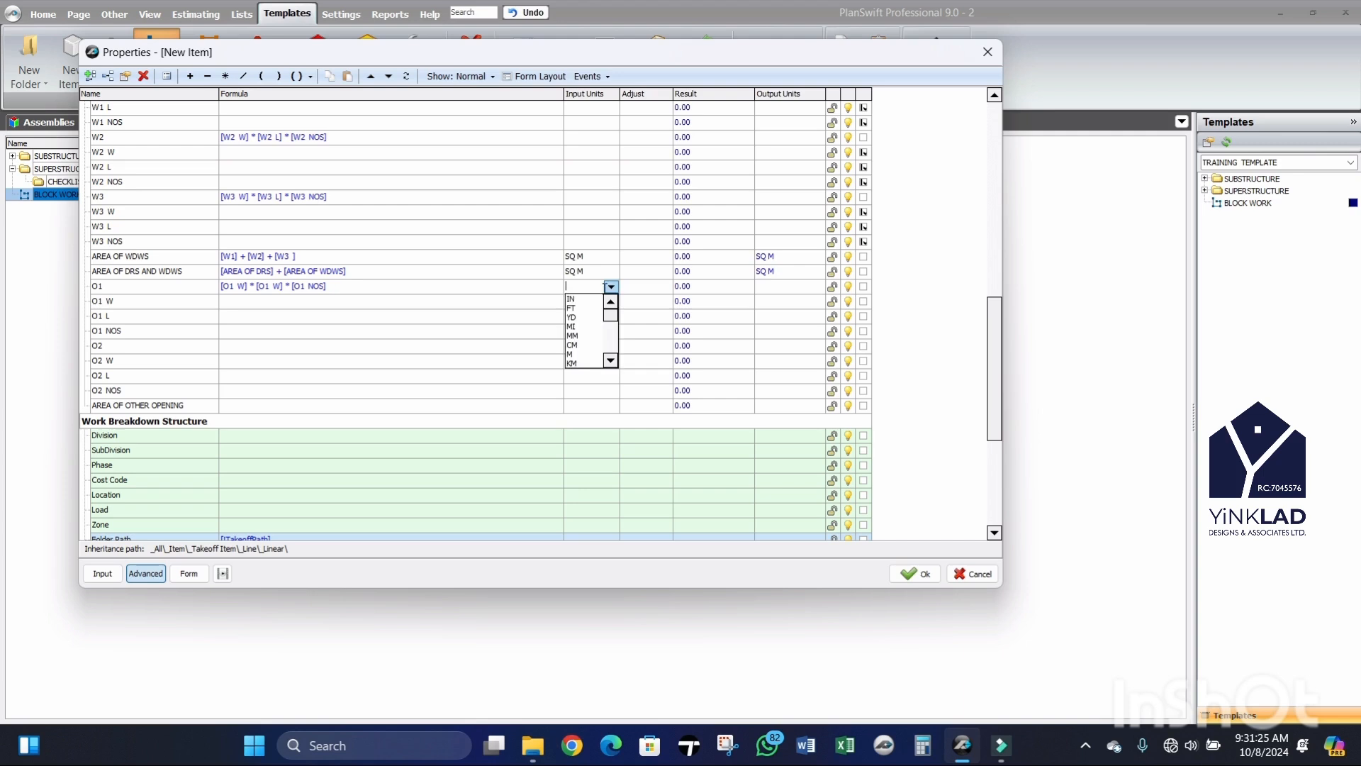
pyautogui.scroll(-3, 585, 329)
pyautogui.click(582, 328)
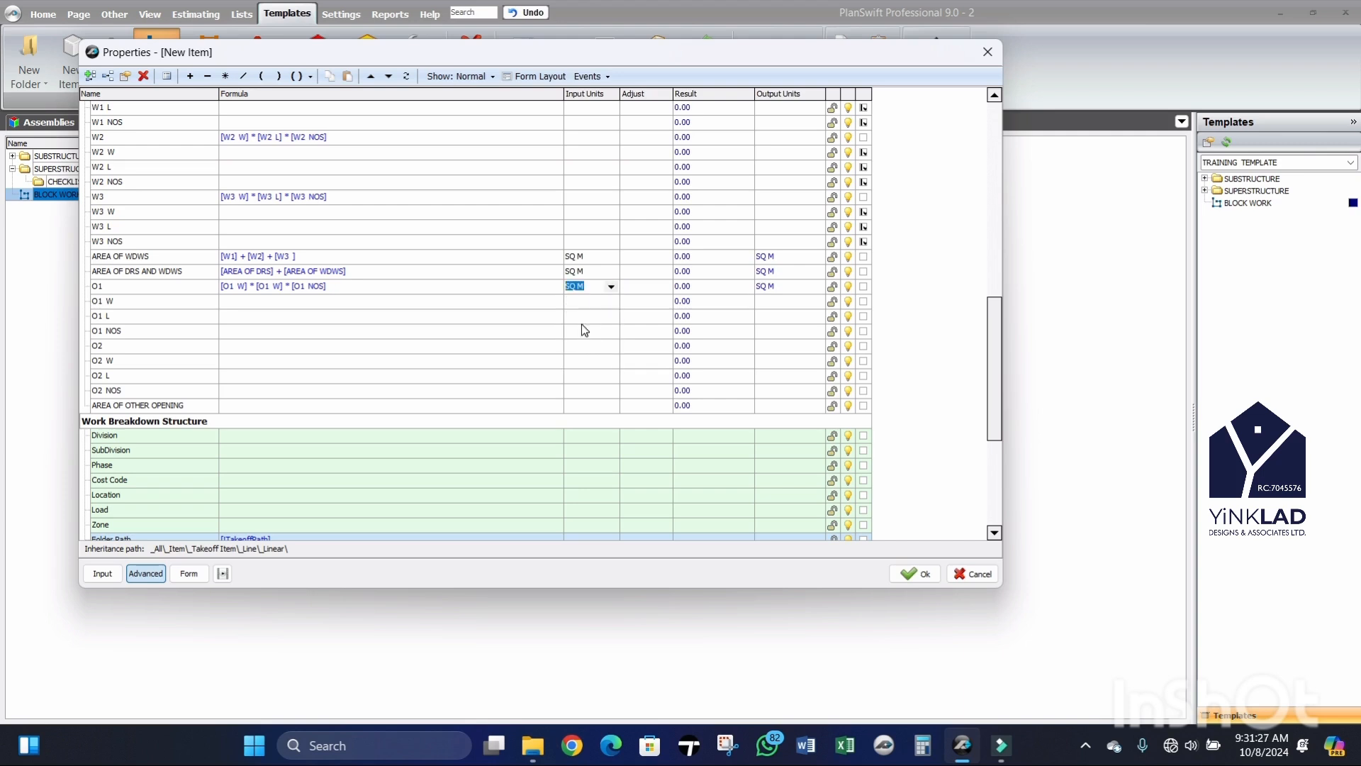
# Step: Give the O2 property the formula [O2 W] * [O2 L] * [O2 NOS]
pyautogui.click(108, 346)
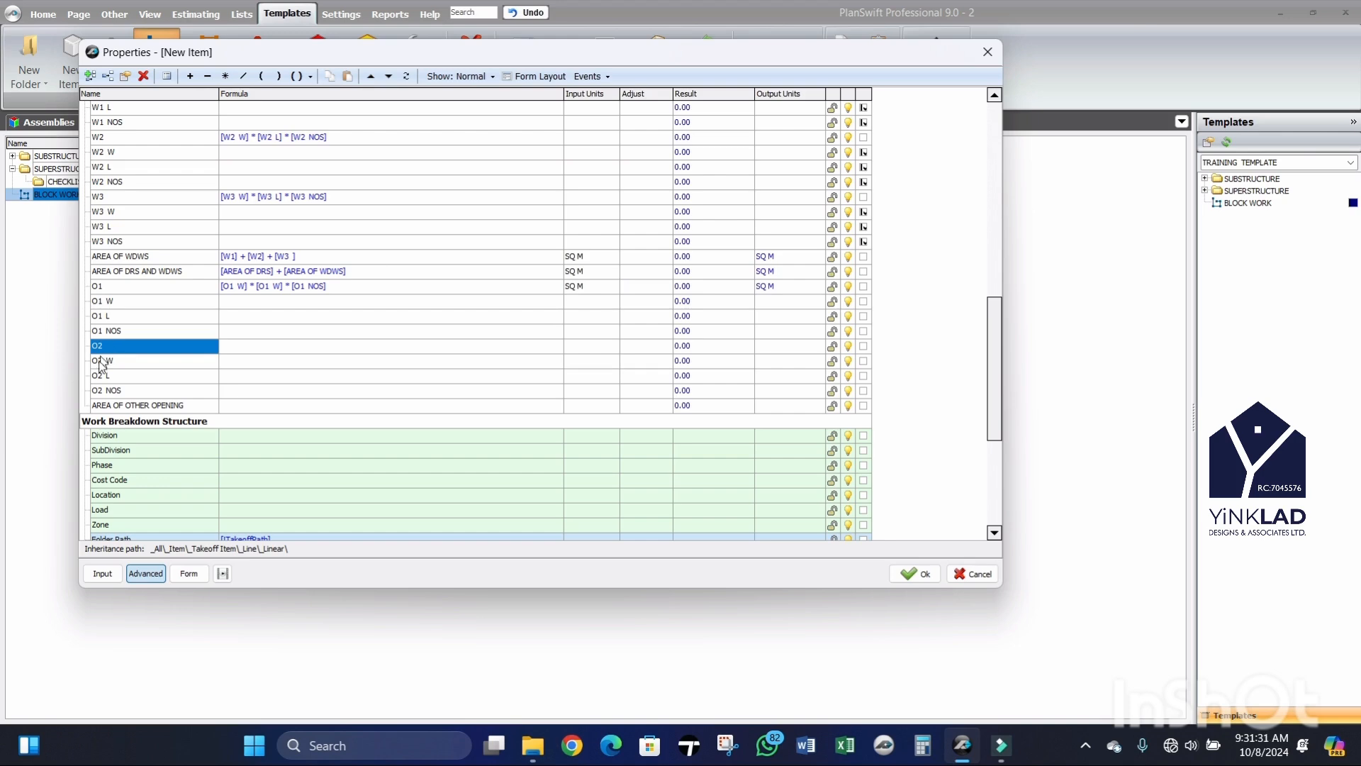
pyautogui.click(273, 347)
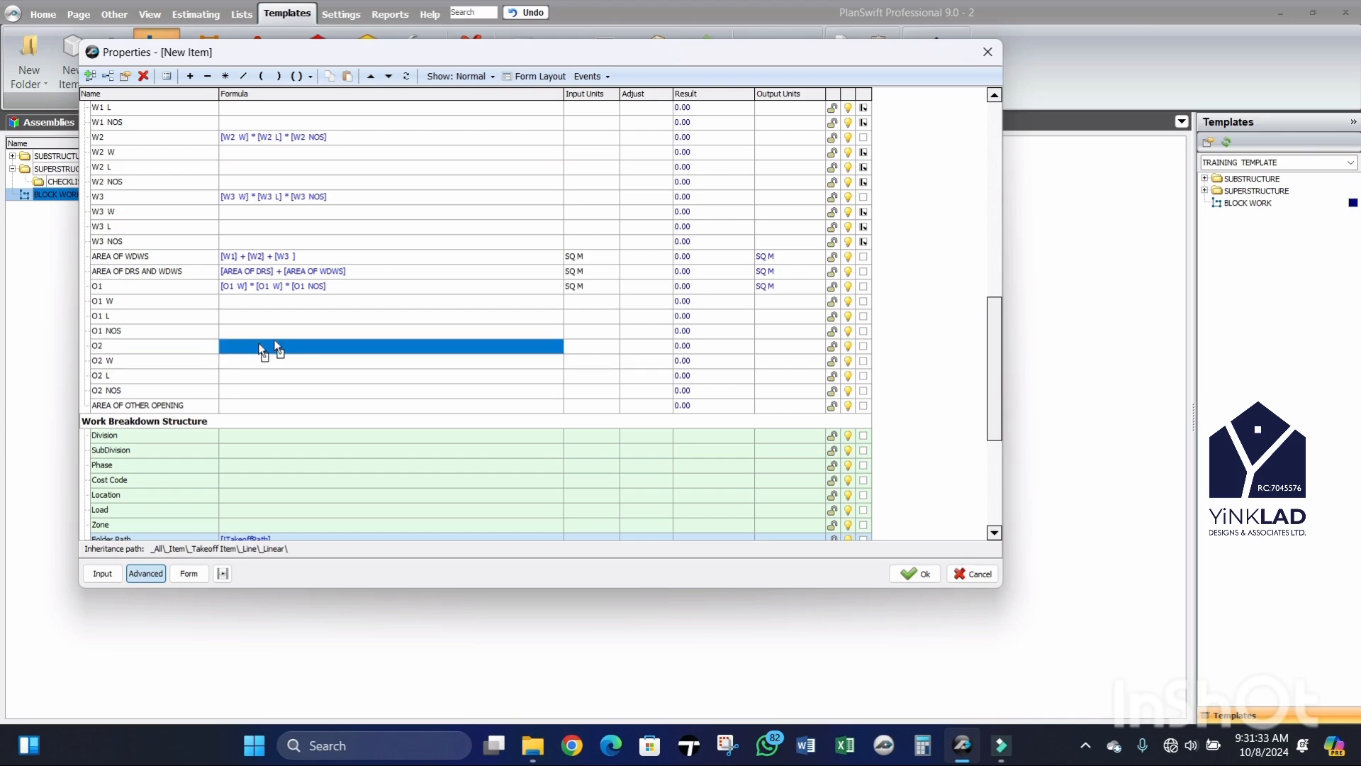
pyautogui.write('[O2 W]')
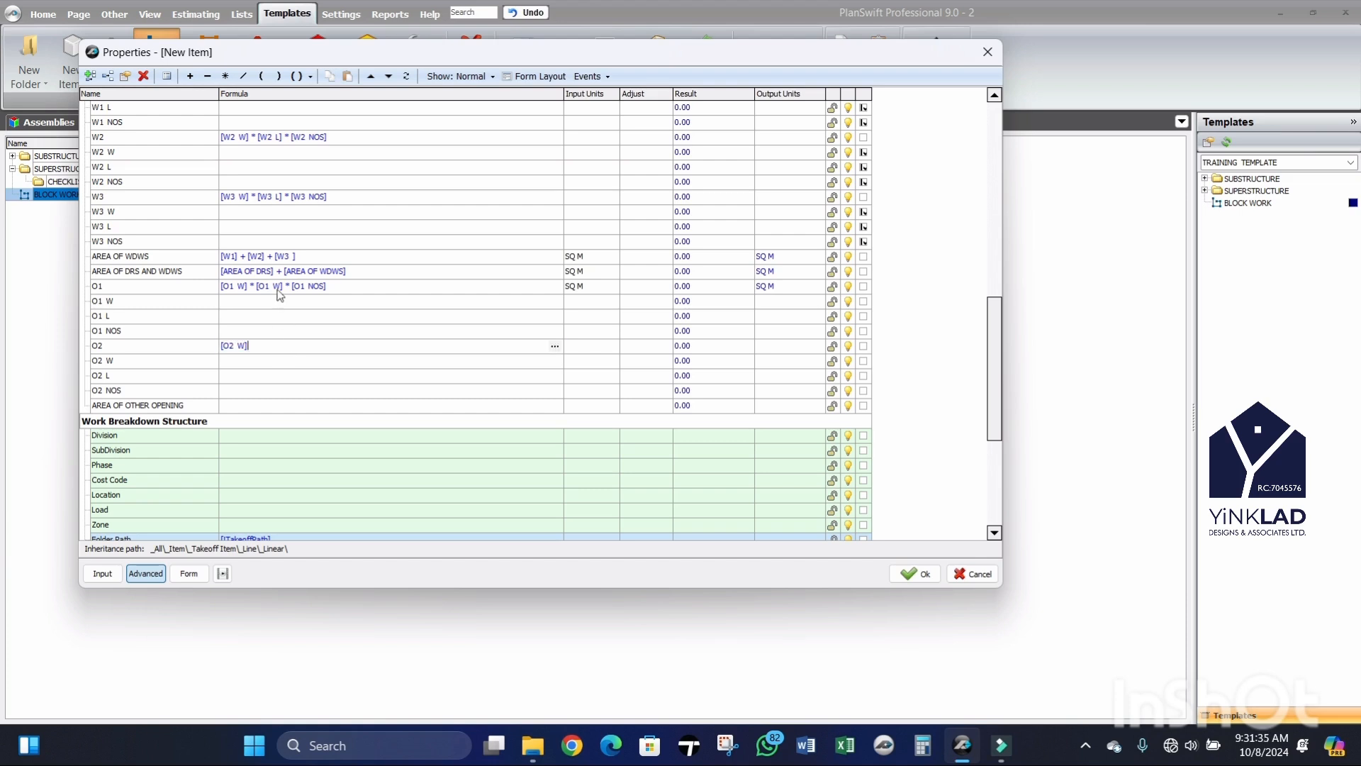
pyautogui.click(225, 76)
pyautogui.moveTo(142, 376); pyautogui.dragTo(292, 351)
pyautogui.click(225, 76)
pyautogui.moveTo(117, 391); pyautogui.dragTo(358, 356)
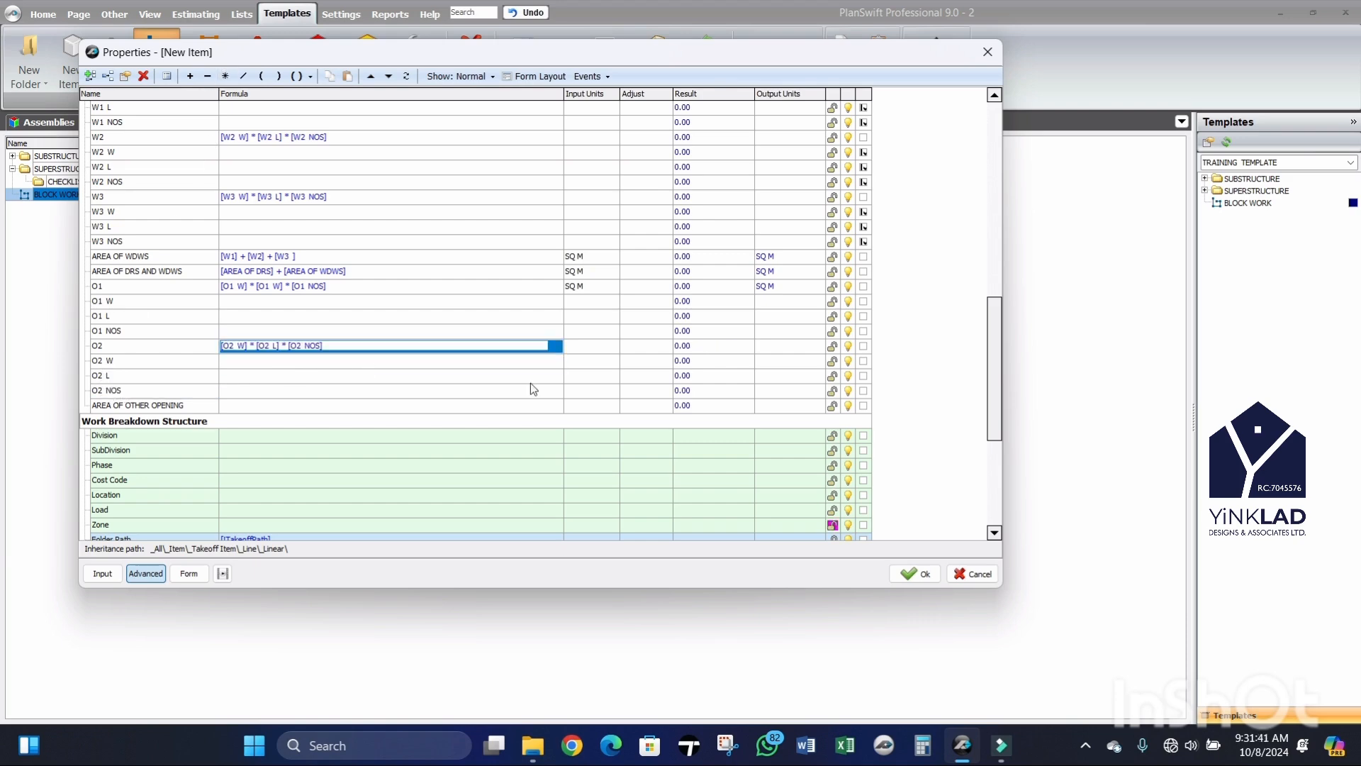
# Step: Set the input units of the O2 property to SQ M
pyautogui.click(612, 347)
pyautogui.scroll(-2, 594, 403)
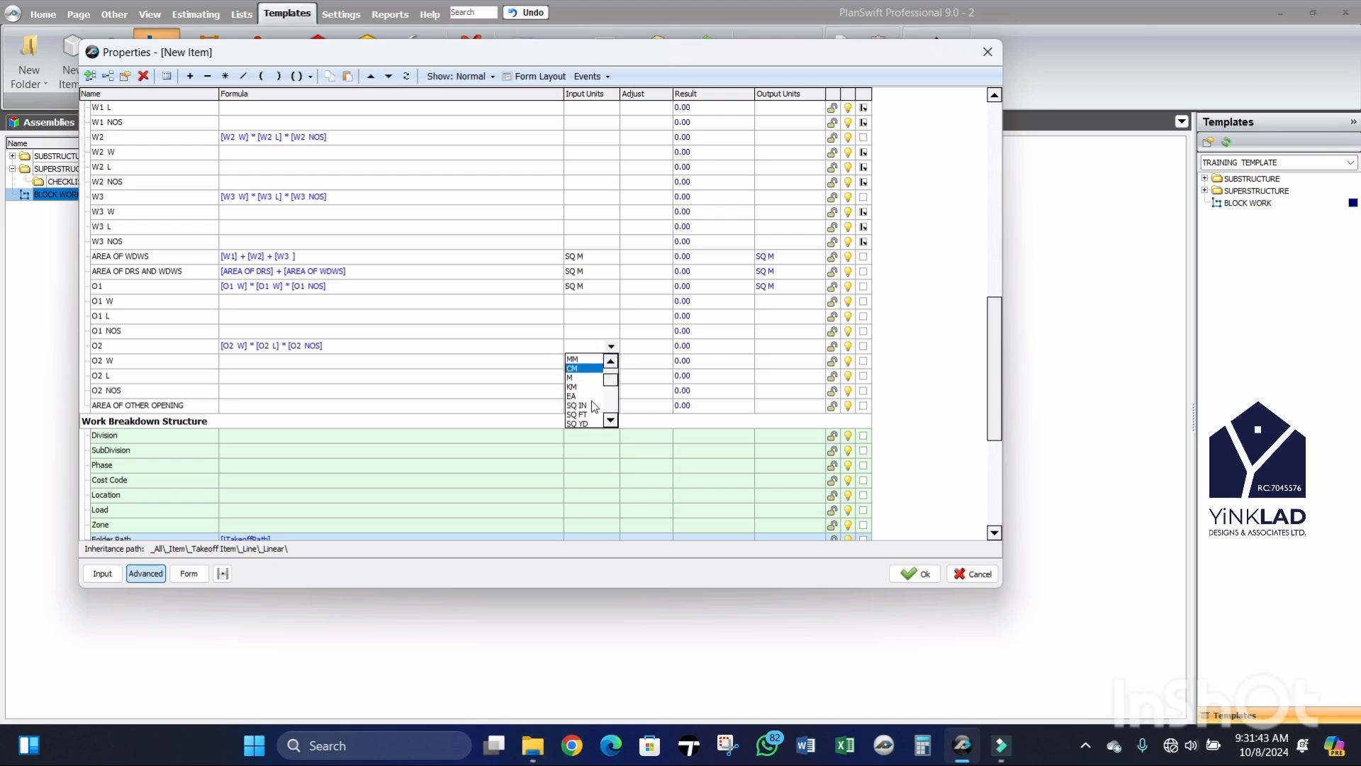
pyautogui.scroll(-3, 581, 415)
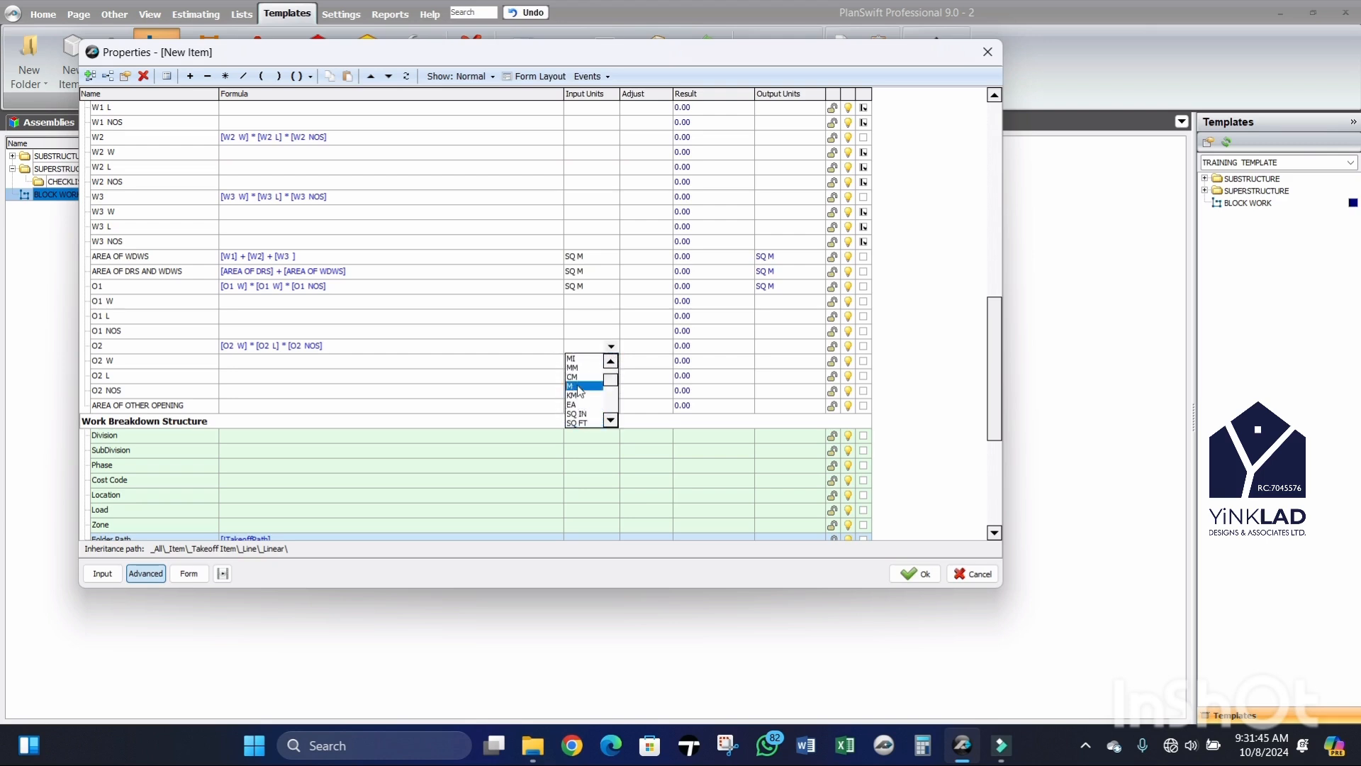
pyautogui.click(582, 414)
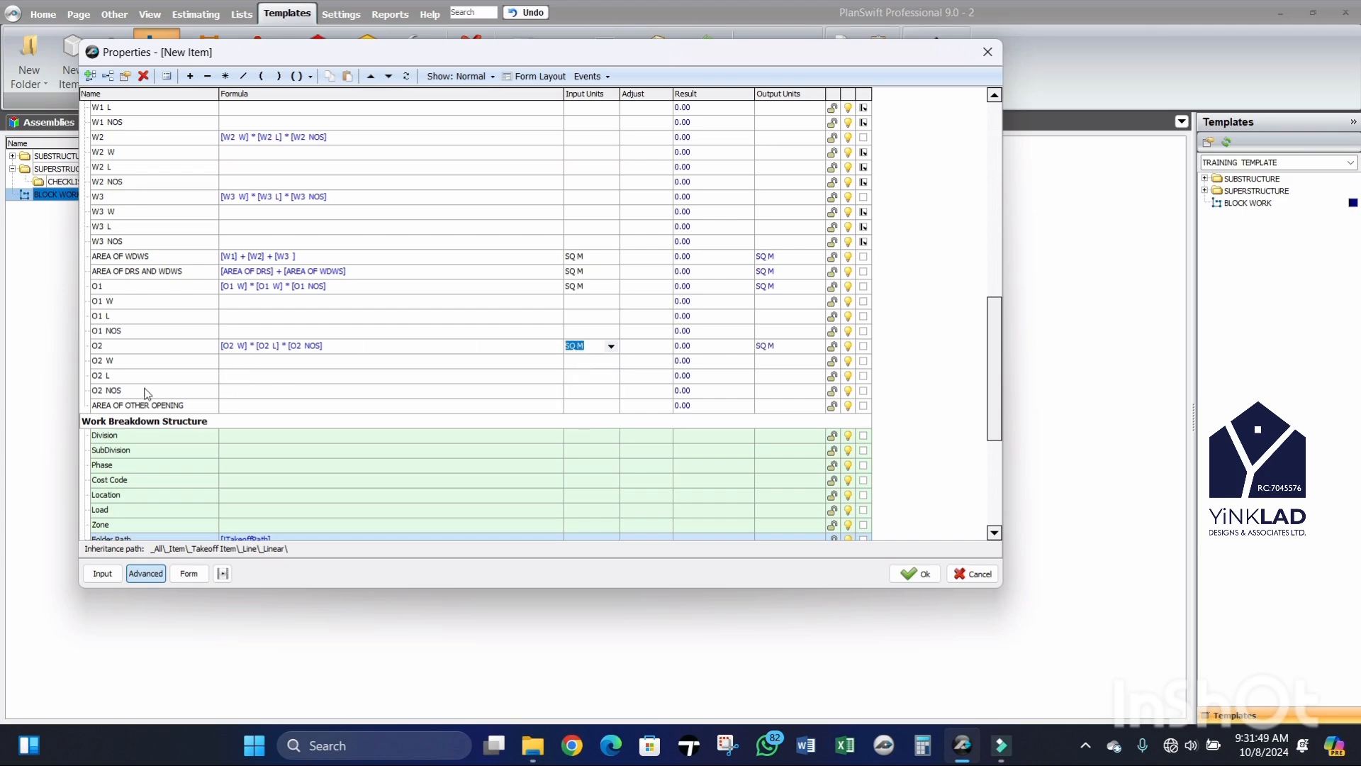
# Step: Give the AREA OF OTHER OPENING property the formula [O1] + [O2]
pyautogui.scroll(-2, 145, 380)
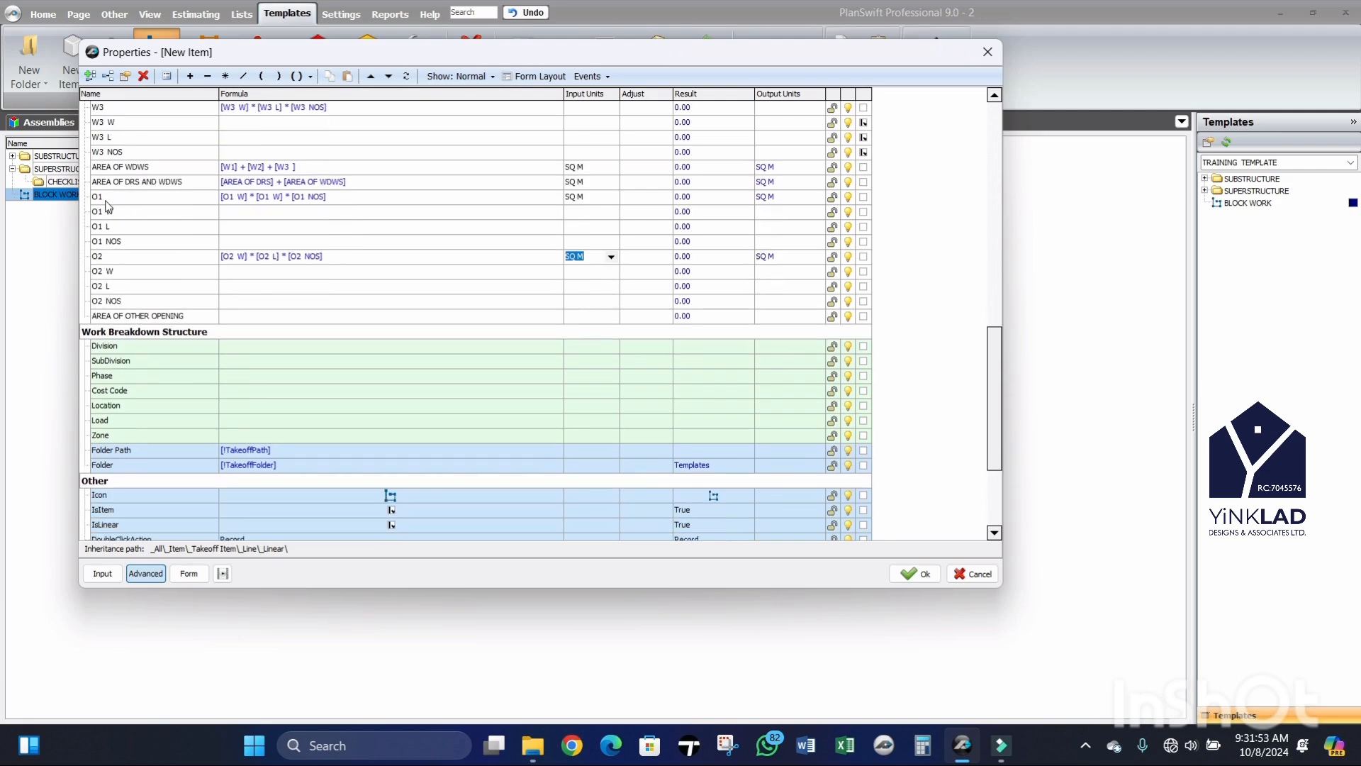
pyautogui.click(248, 305)
pyautogui.click(248, 316)
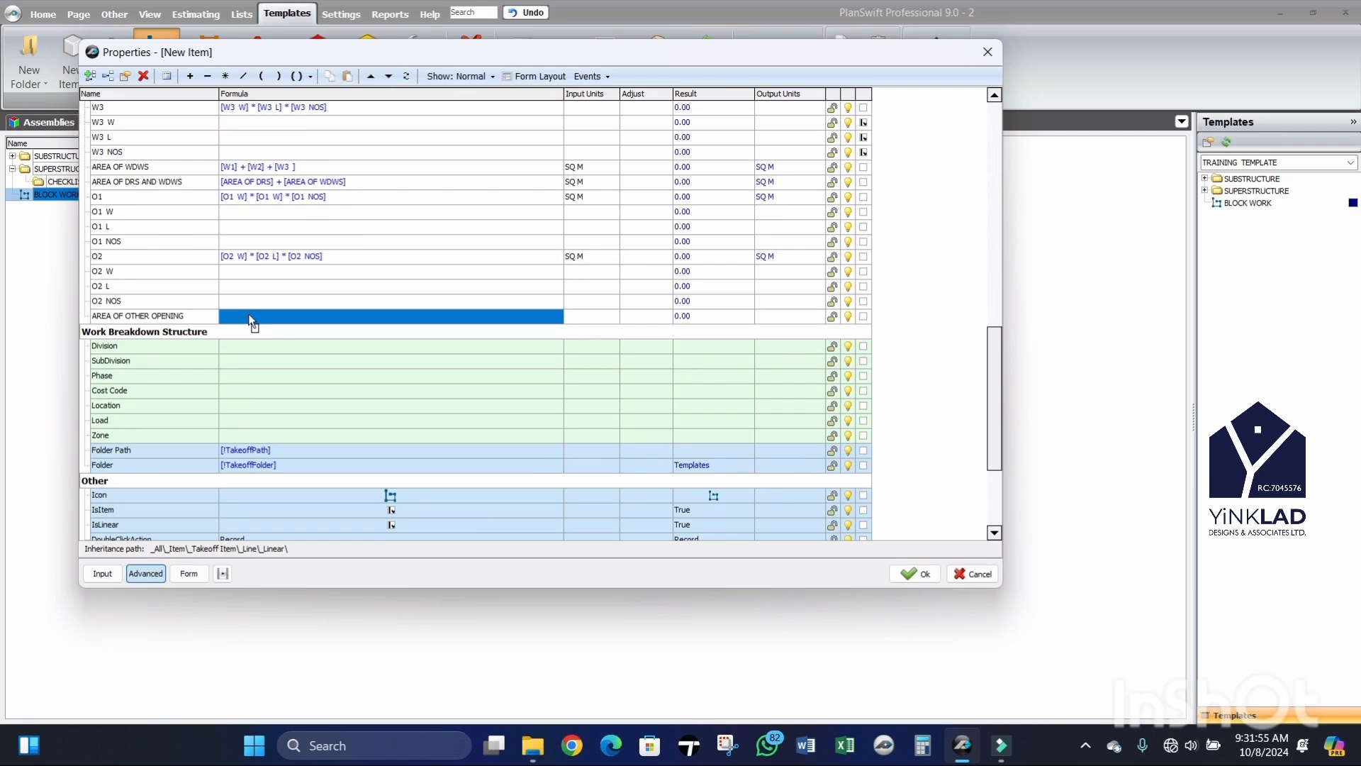
pyautogui.write('[O1]')
pyautogui.click(192, 78)
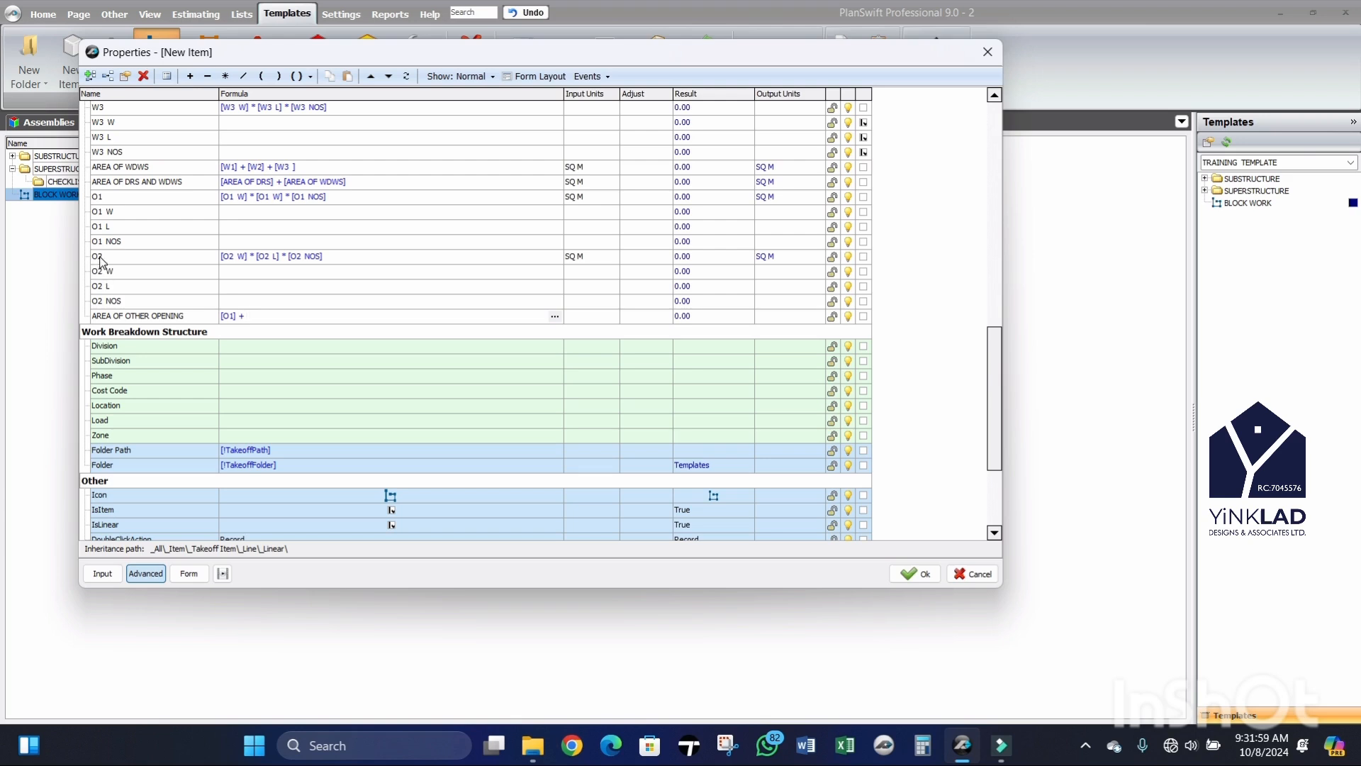
pyautogui.moveTo(100, 263); pyautogui.dragTo(283, 332)
# Step: Set the input units of AREA OF OTHER OPENING to SQ M
pyautogui.click(607, 316)
pyautogui.click(611, 317)
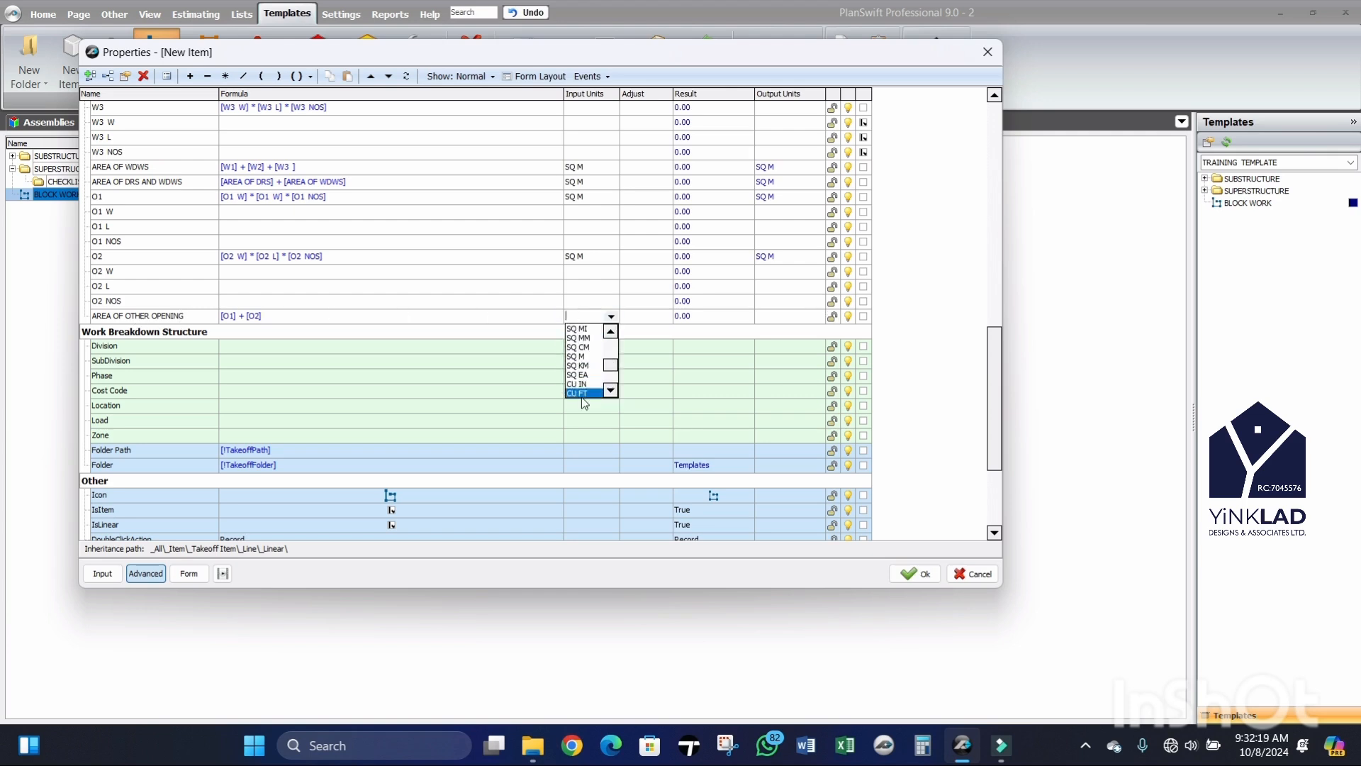
pyautogui.click(576, 357)
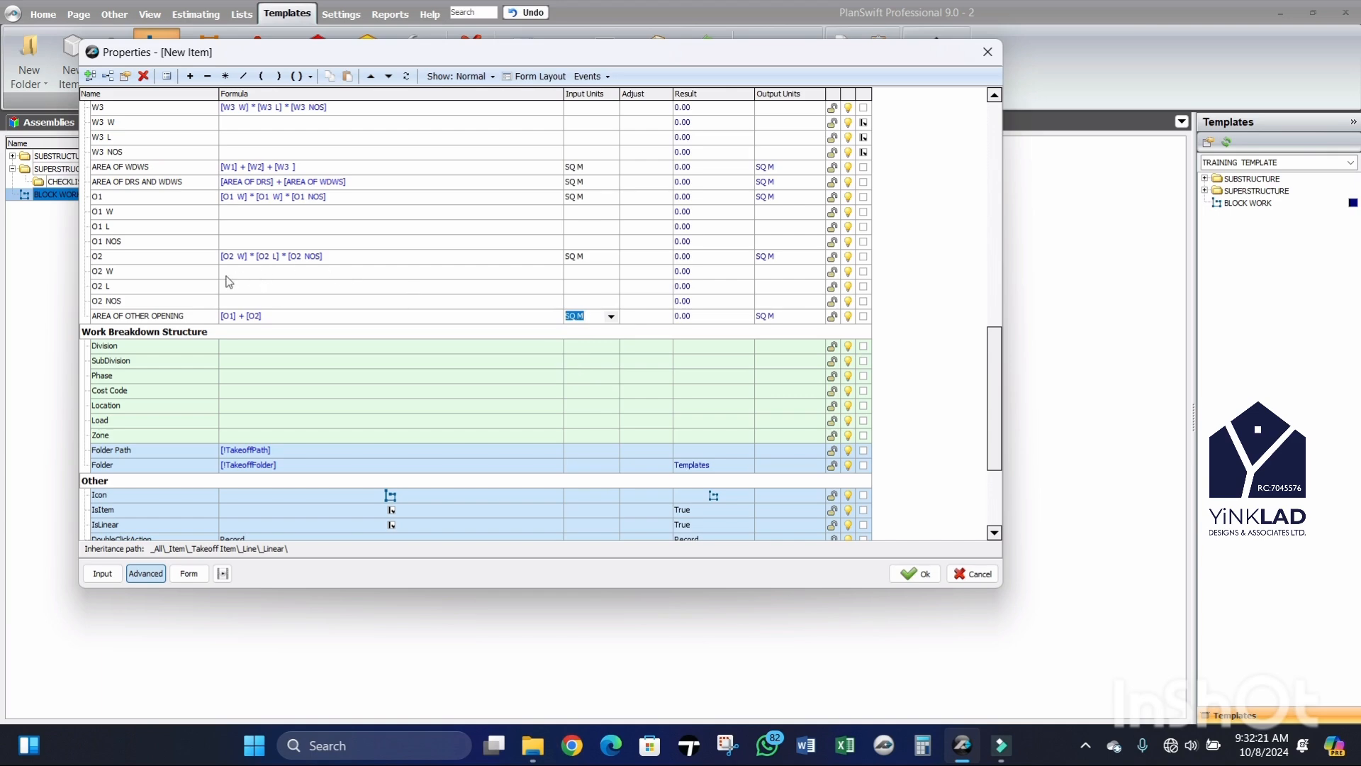
# Step: Mark O1 W, O1 L, O1 NOS, O2 W, O2 L and O2 NOS as input properties and bring up the form layout
pyautogui.scroll(1, 234, 281)
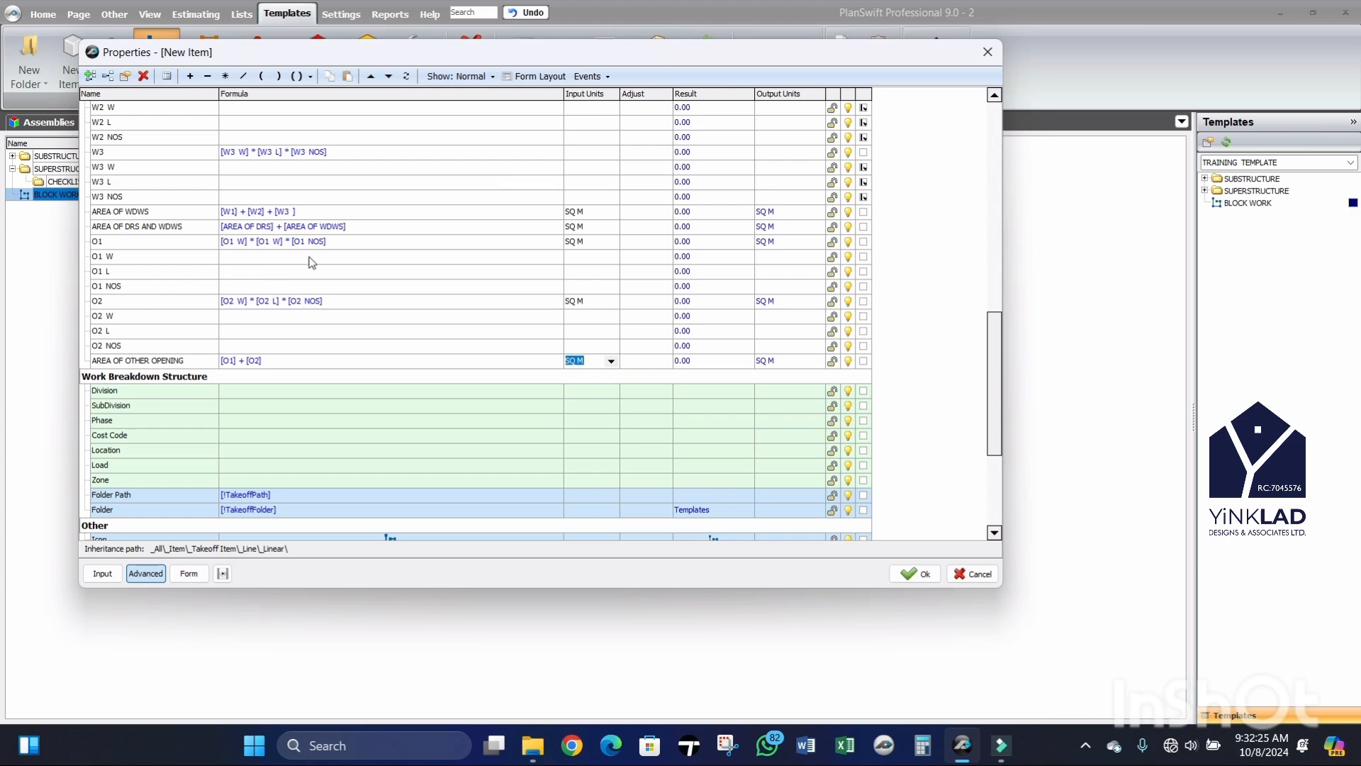
pyautogui.click(864, 257)
pyautogui.click(863, 256)
pyautogui.click(863, 271)
pyautogui.click(863, 286)
pyautogui.click(864, 316)
pyautogui.click(863, 331)
pyautogui.click(864, 346)
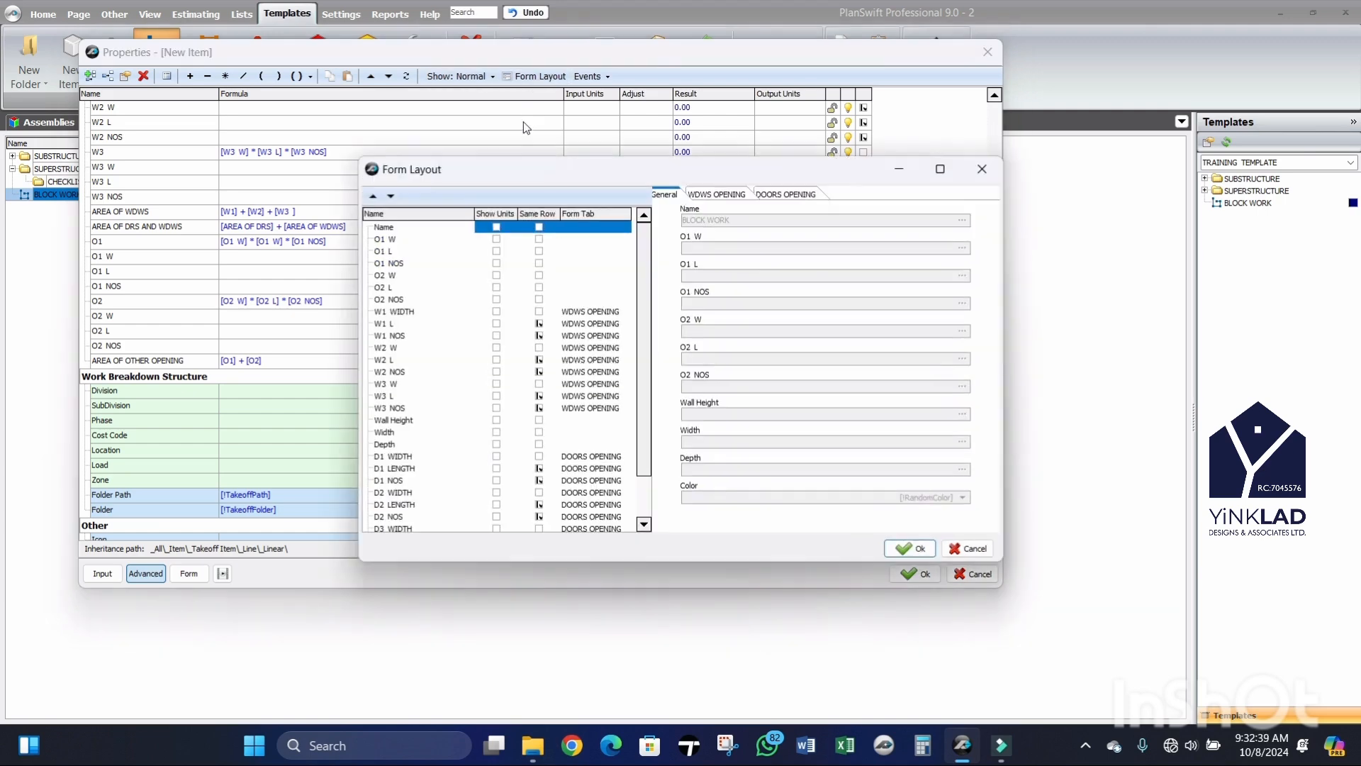
# Step: Assign O1 W, O1 L and O1 NOS to a new form tab named OTHER OPENING
pyautogui.click(562, 240)
pyautogui.click(567, 242)
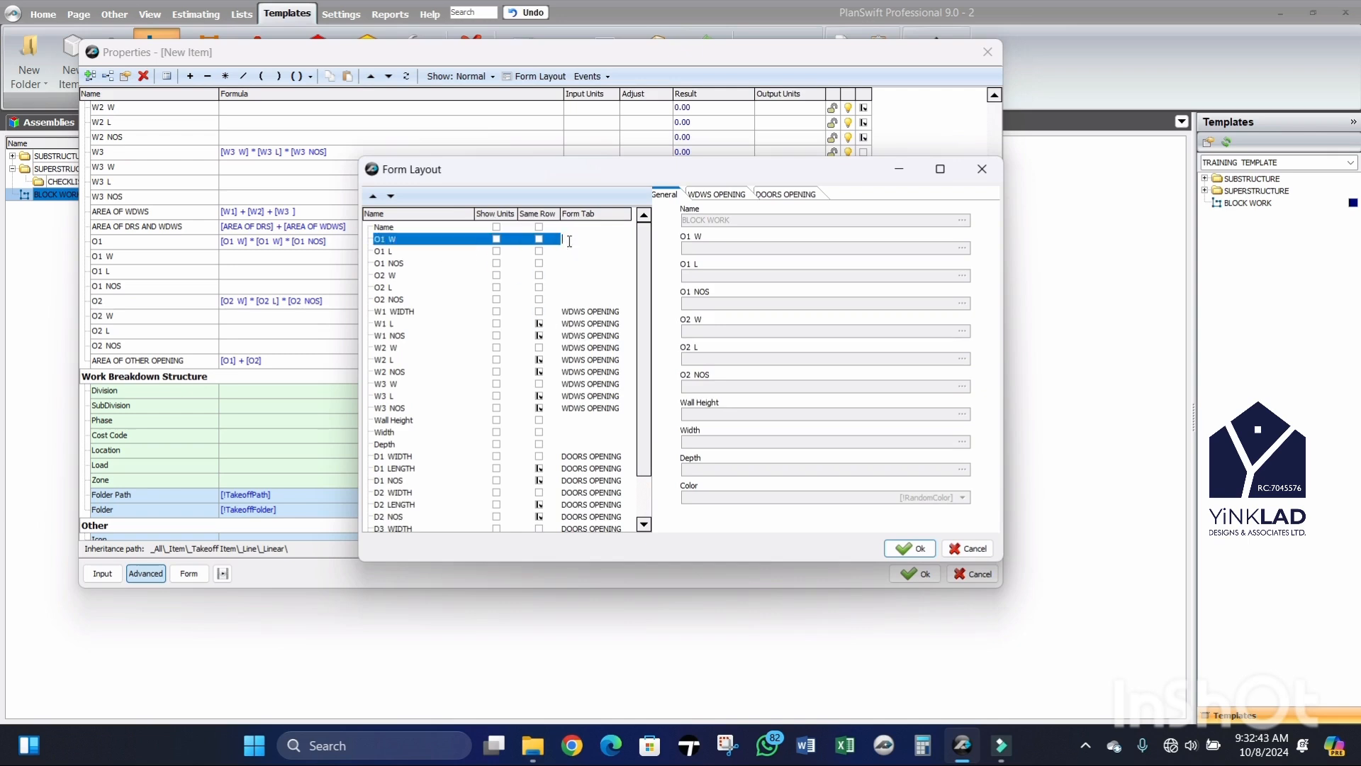
pyautogui.write('OTHER  OPENING')
pyautogui.moveTo(624, 239); pyautogui.dragTo(563, 241)
pyautogui.hotkey('ctrl', 'c')
pyautogui.click(570, 254)
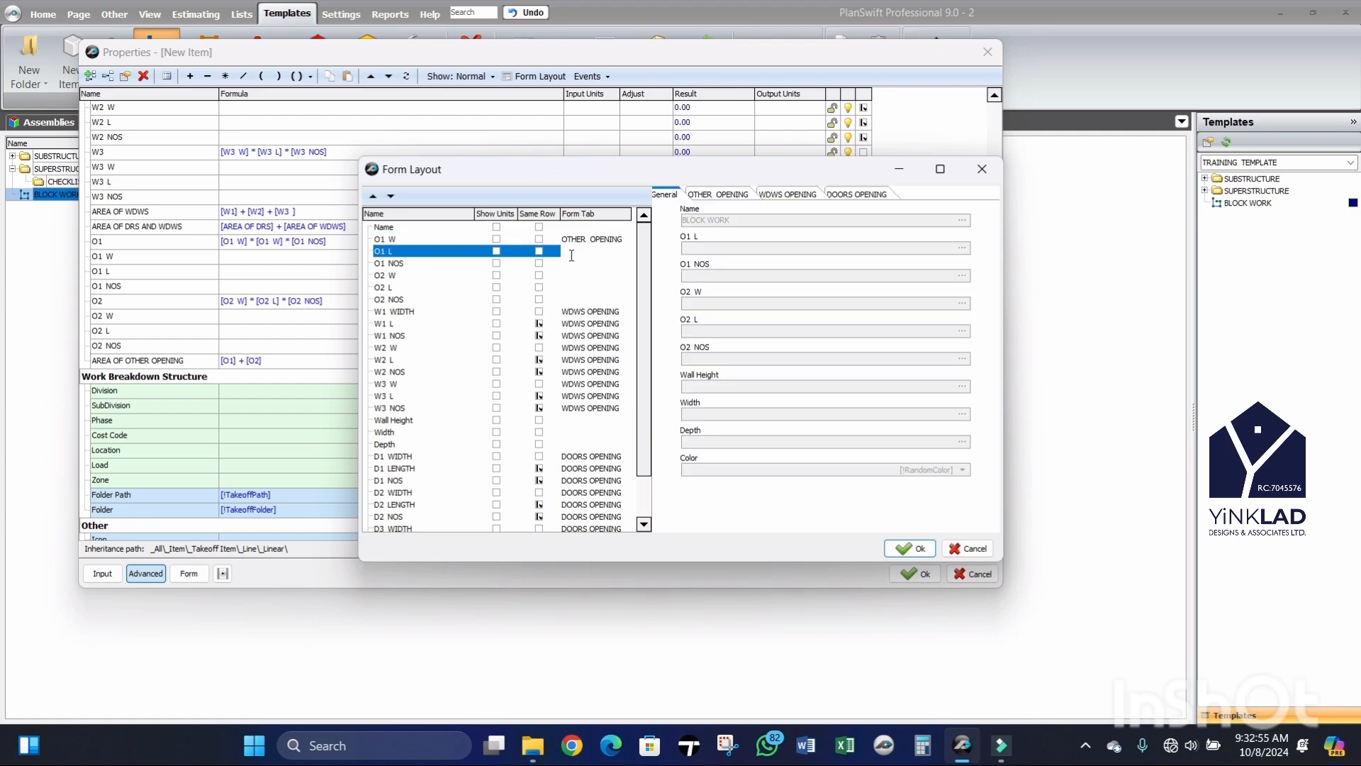
pyautogui.hotkey('ctrl', 'v')
pyautogui.click(570, 263)
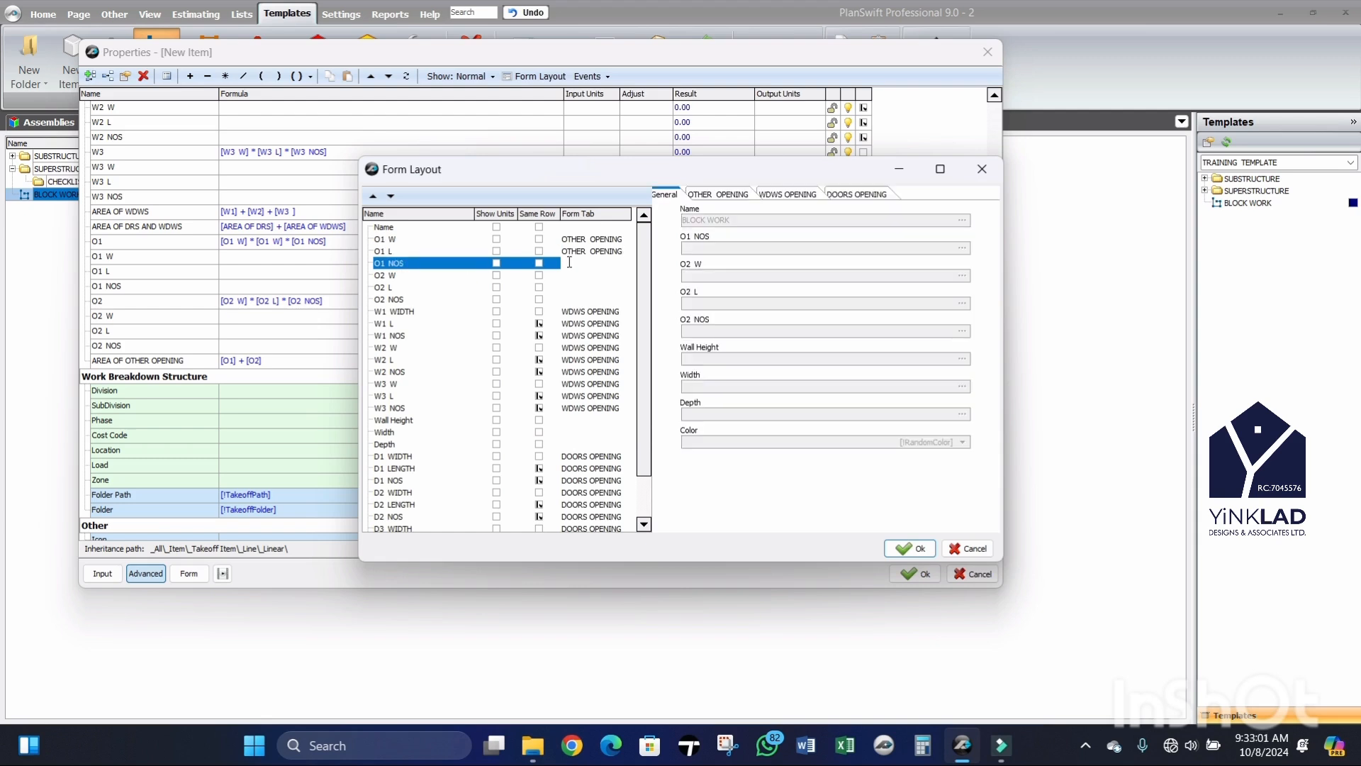
pyautogui.hotkey('ctrl', 'v')
# Step: Assign O2 W, O2 L and O2 NOS to the OTHER OPENING form tab and preview that tab
pyautogui.click(570, 276)
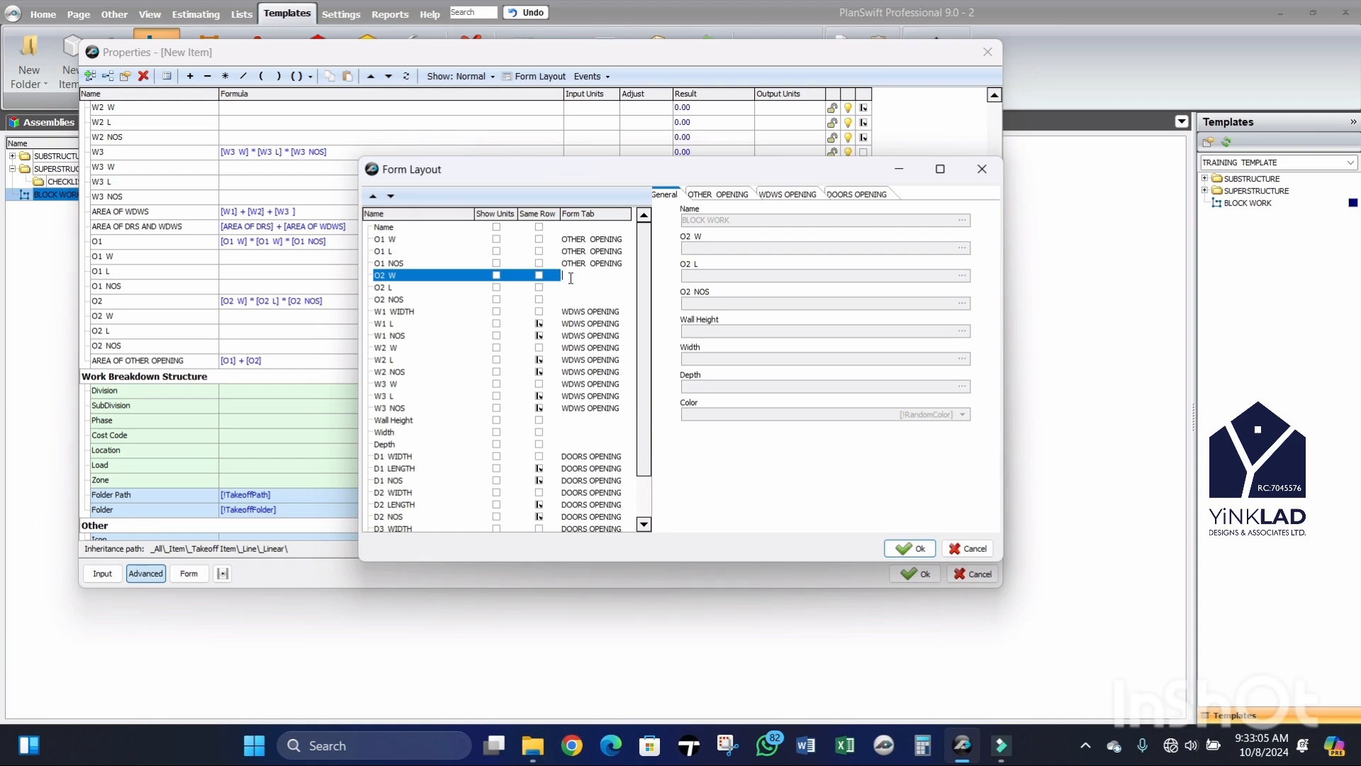
pyautogui.hotkey('ctrl', 'v')
pyautogui.click(574, 287)
pyautogui.hotkey('ctrl', 'v')
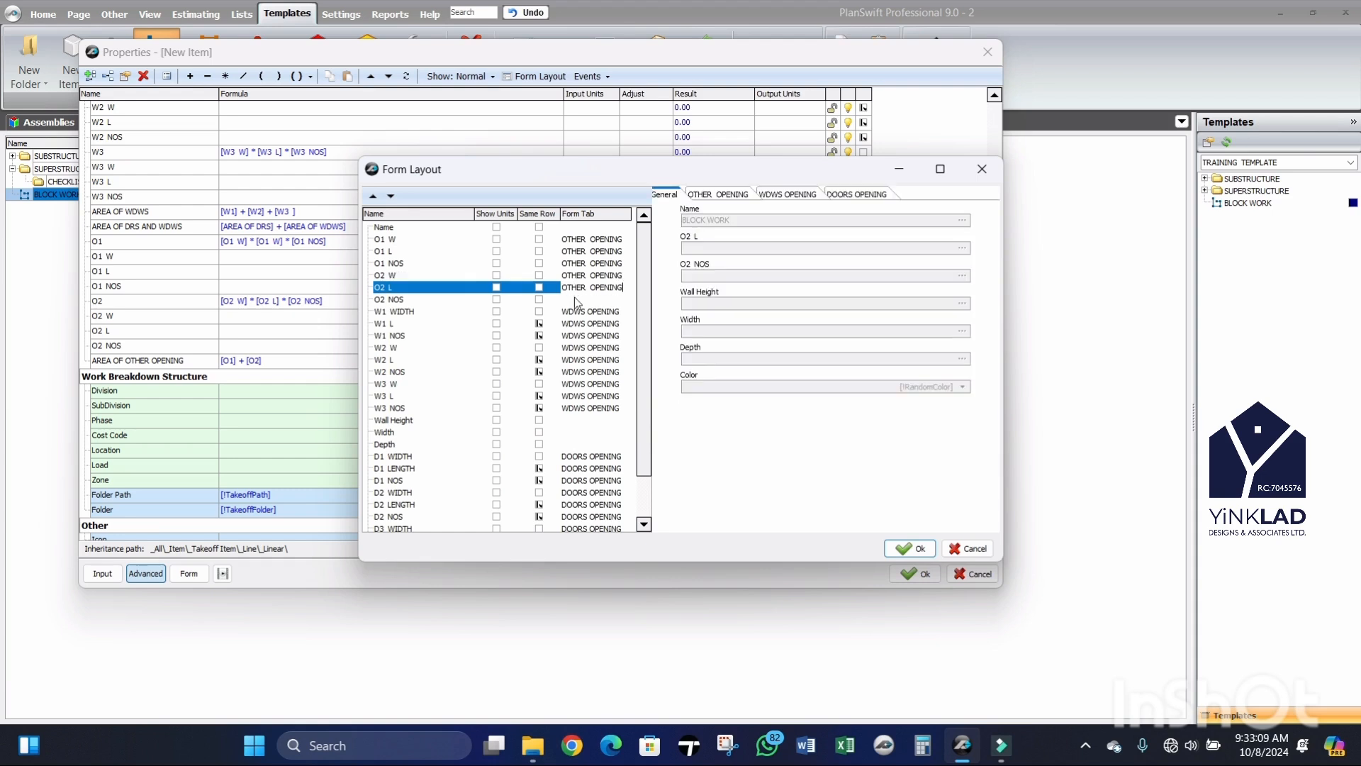
pyautogui.click(574, 299)
pyautogui.hotkey('ctrl', 'v')
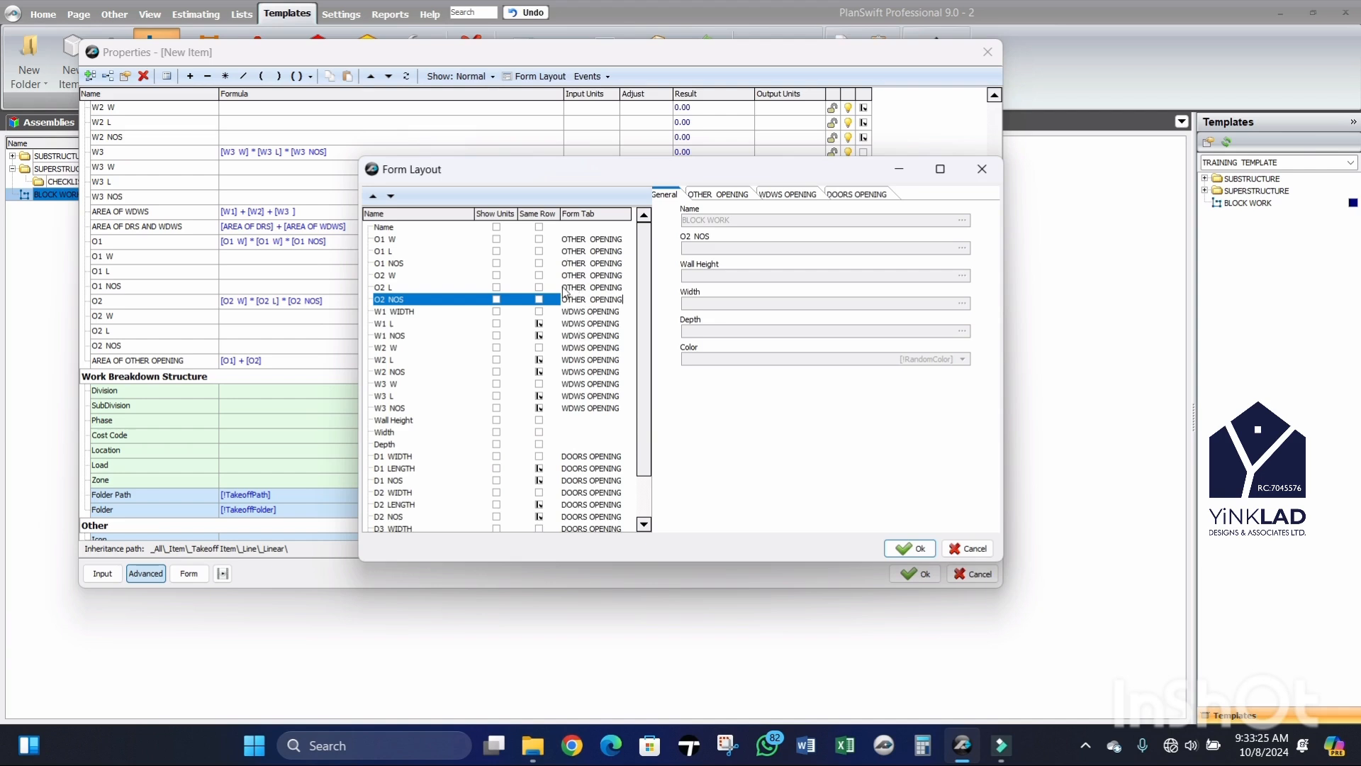
pyautogui.click(593, 299)
pyautogui.click(731, 195)
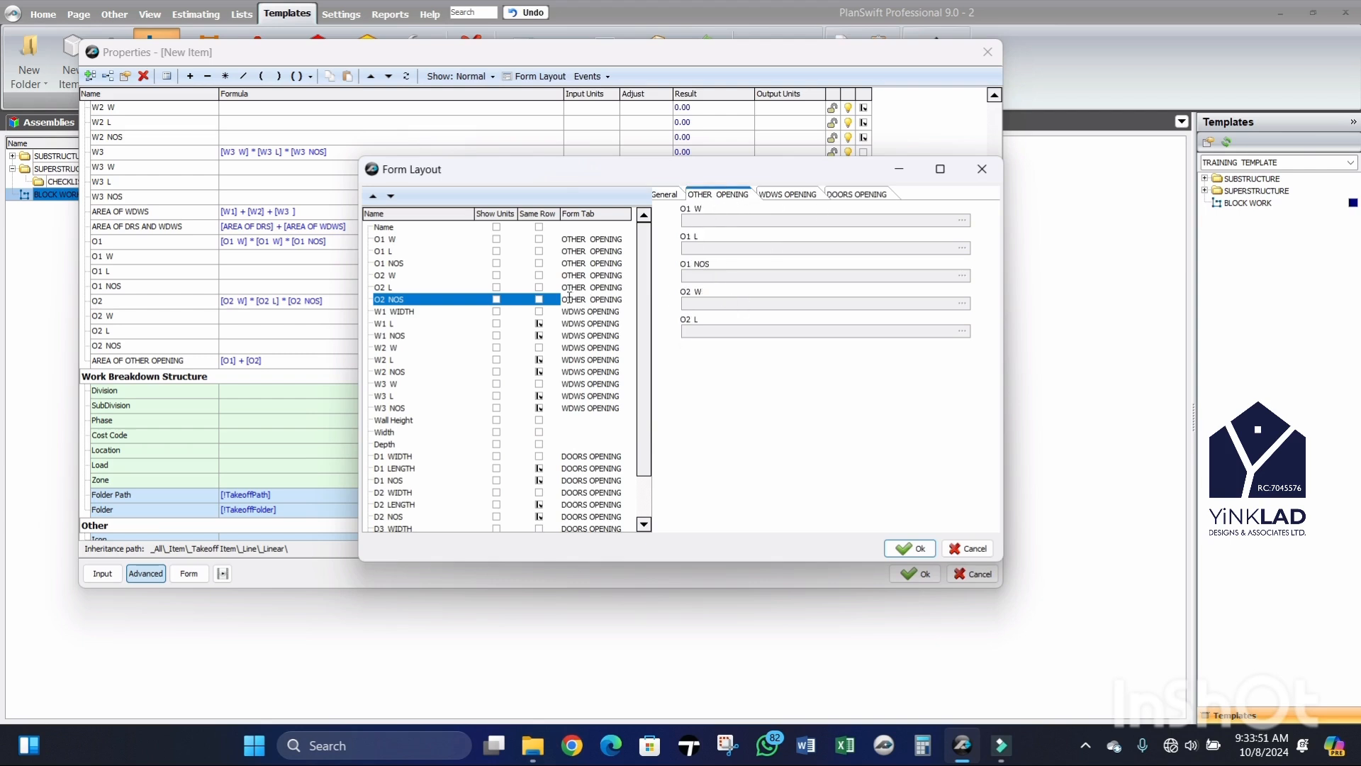
# Step: Copy the form tab name from O2 NOS and assign W1 WIDTH to the OTHER OPENING tab
pyautogui.moveTo(563, 298); pyautogui.dragTo(627, 302)
pyautogui.hotkey('ctrl', 'c')
pyautogui.click(567, 310)
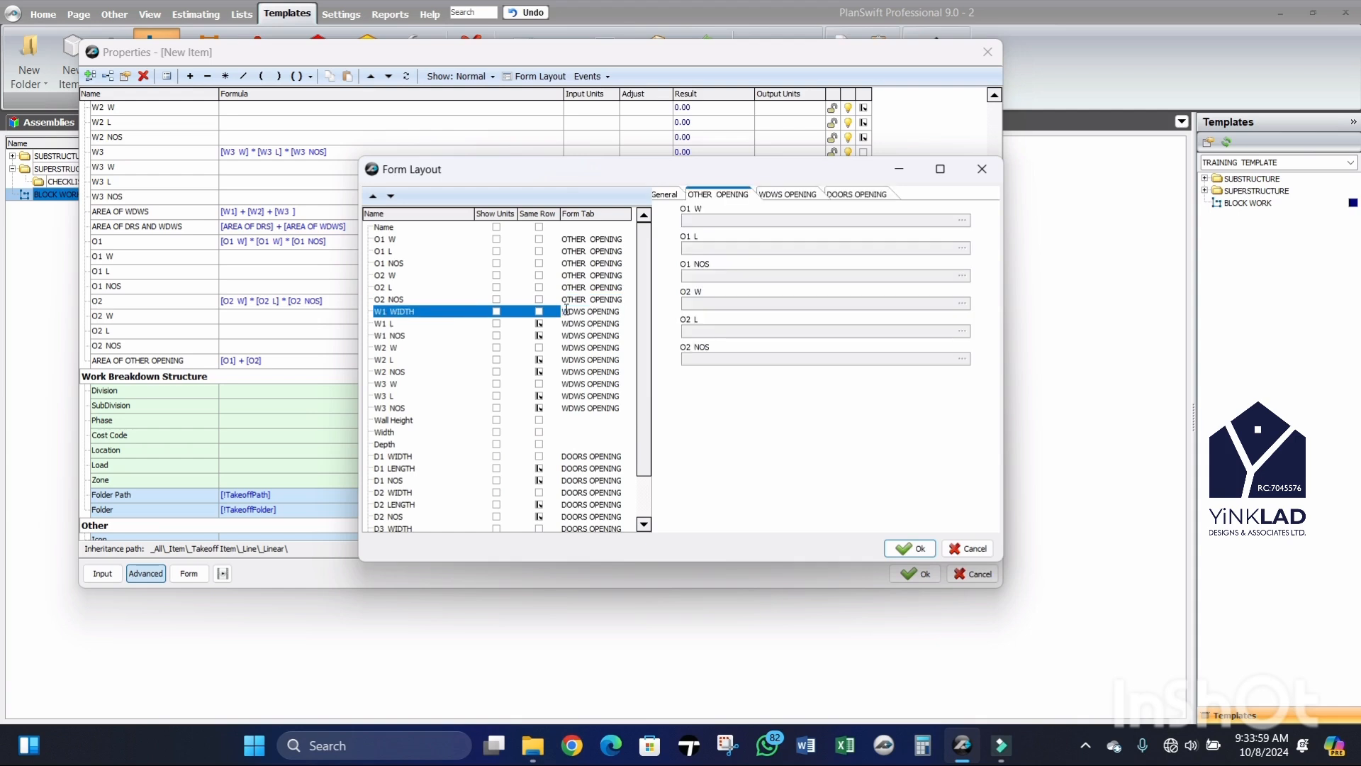
pyautogui.moveTo(567, 310); pyautogui.dragTo(625, 312)
pyautogui.hotkey('ctrl', 'v')
# Step: Copy the WDWS OPENING form tab name from W1 NOS and reassign W1 WIDTH to that tab
pyautogui.click(600, 335)
pyautogui.hotkey('ctrl', 'c')
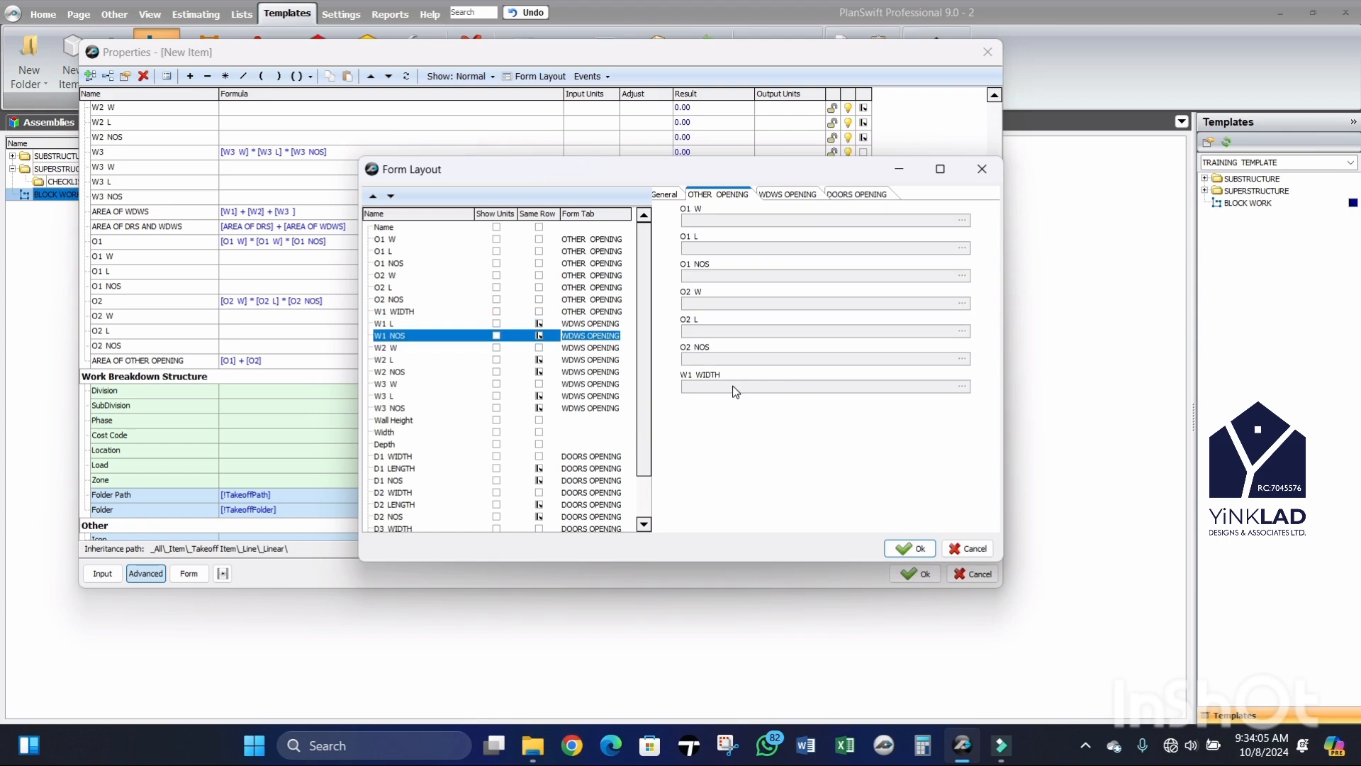
pyautogui.click(573, 312)
pyautogui.hotkey('ctrl', 'v')
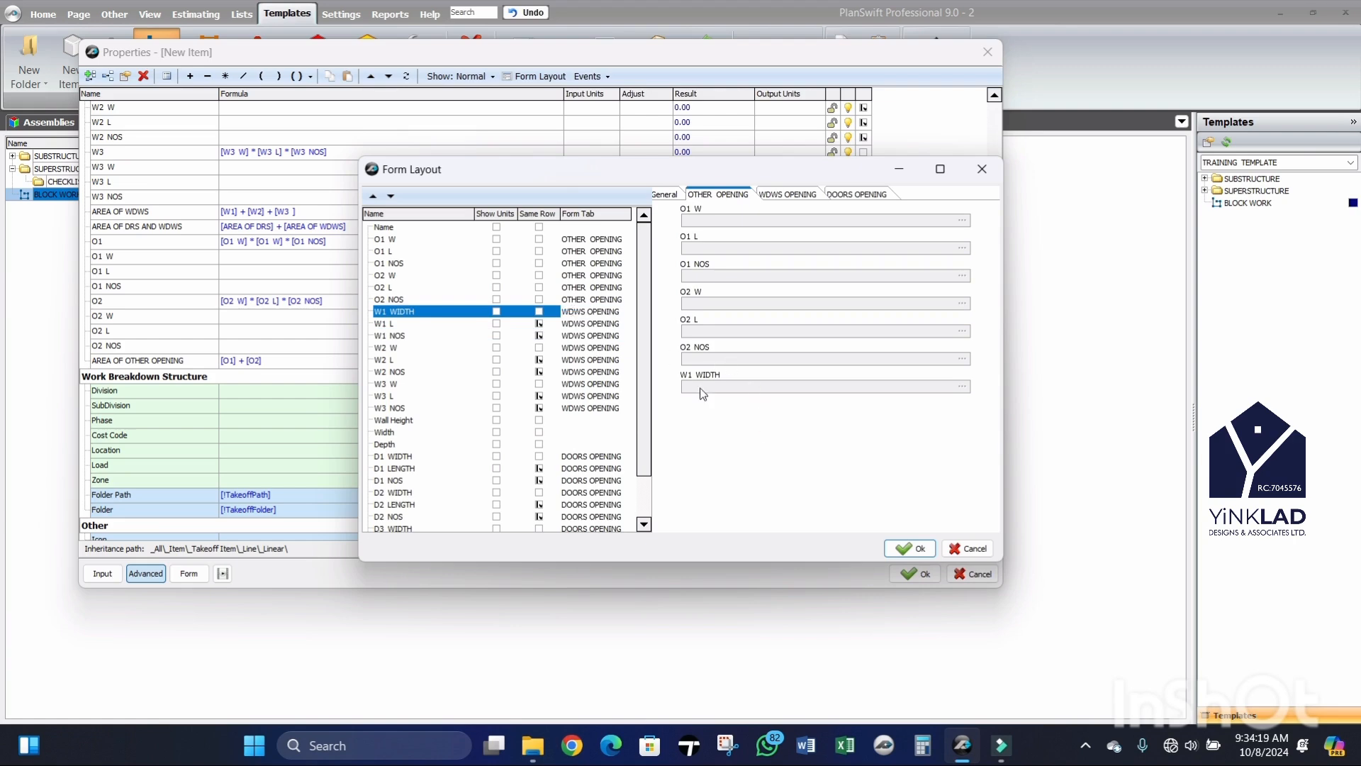
pyautogui.click(586, 299)
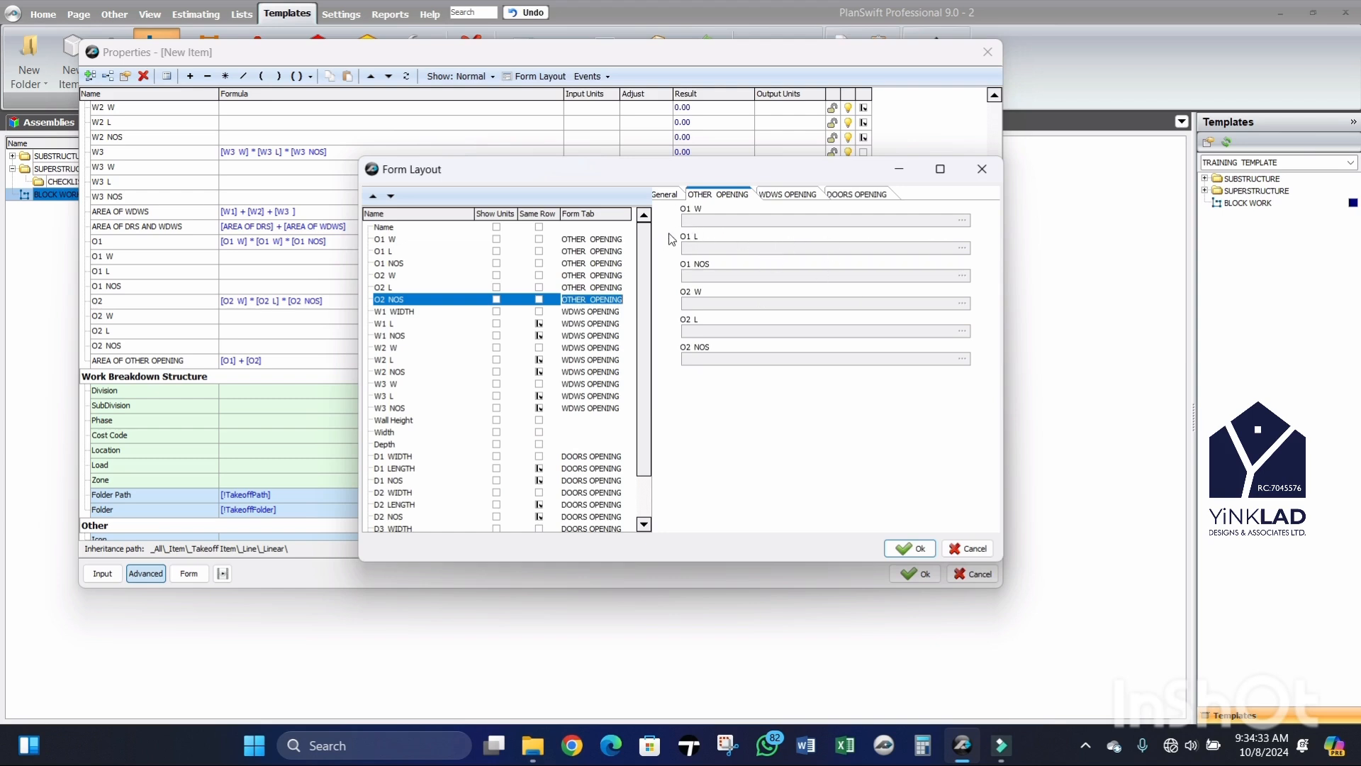
# Step: Place O1 L and O1 NOS on the same row as O1 W, and O2 L and O2 NOS beside O2 W, and accept the form layout
pyautogui.click(540, 253)
pyautogui.click(539, 263)
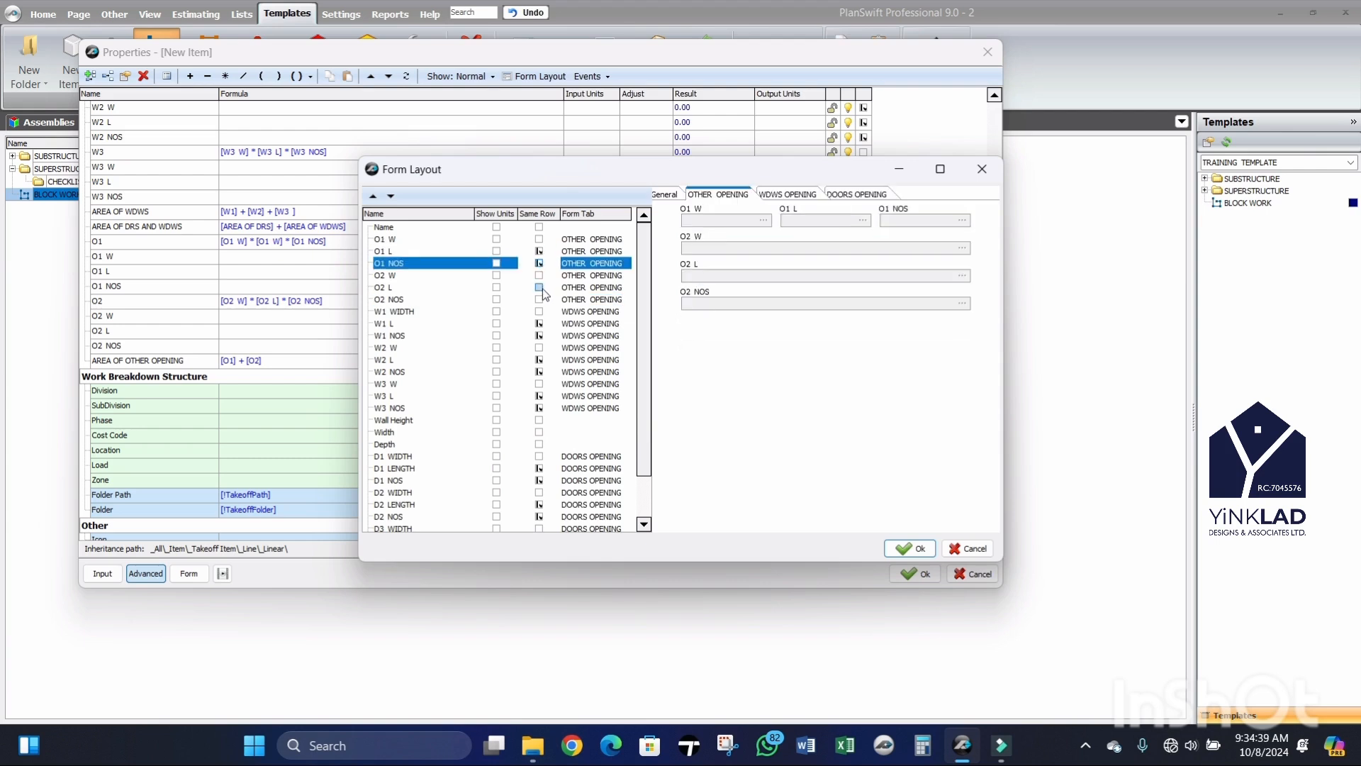
pyautogui.click(539, 287)
pyautogui.click(540, 300)
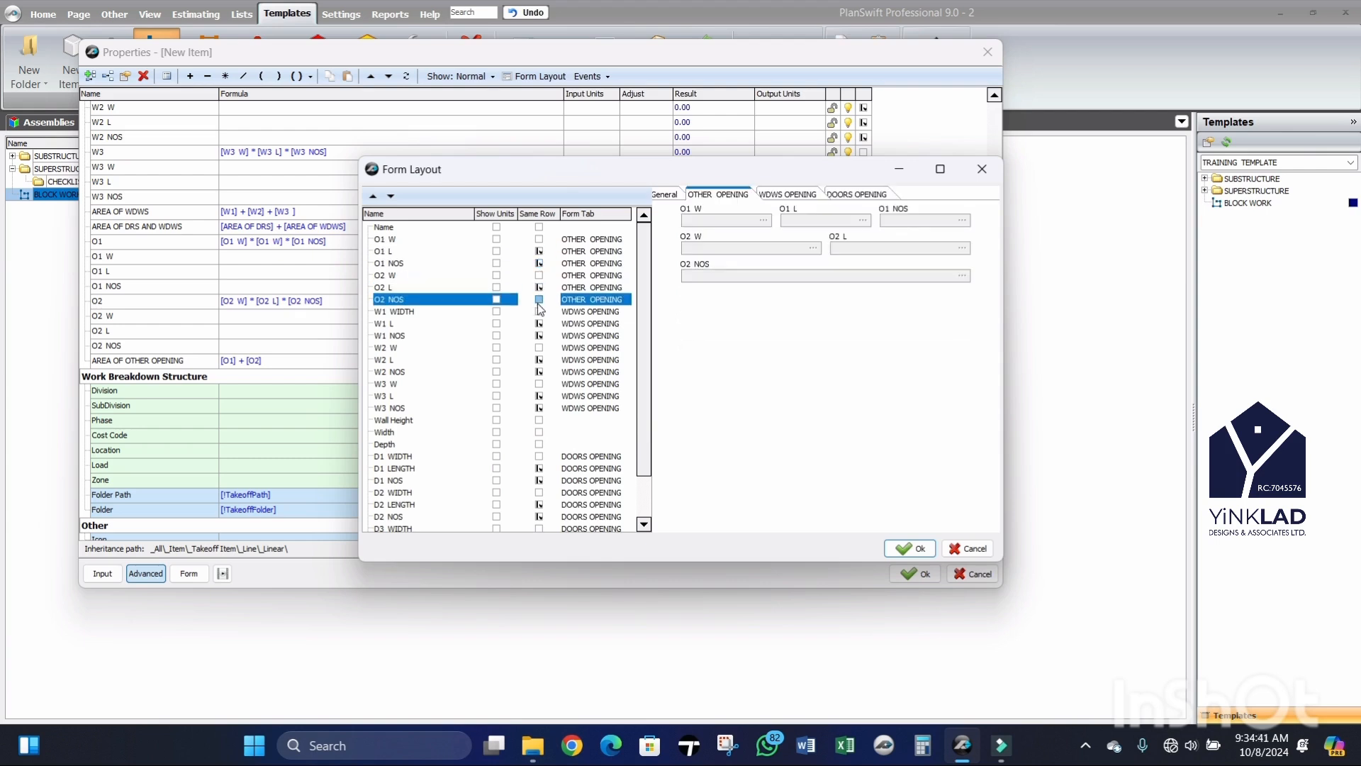
pyautogui.click(539, 300)
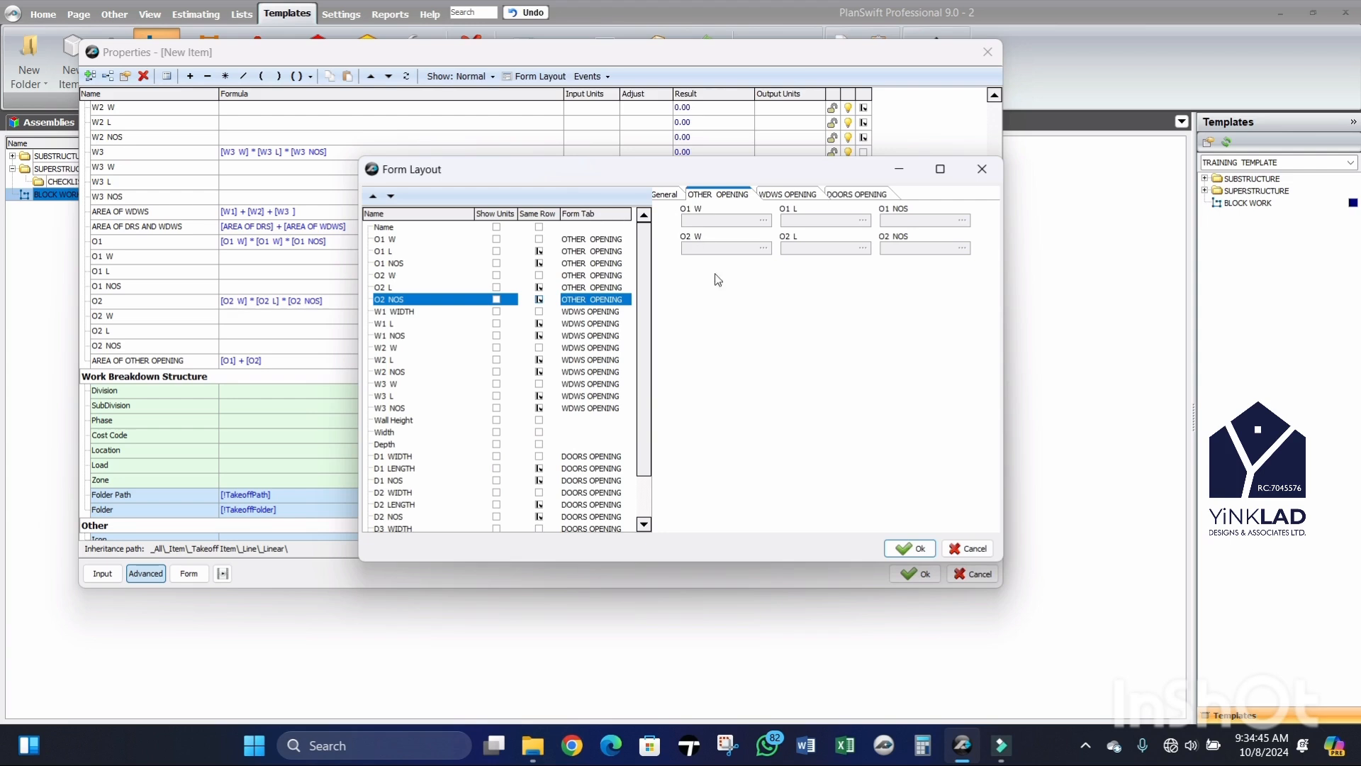
pyautogui.click(910, 548)
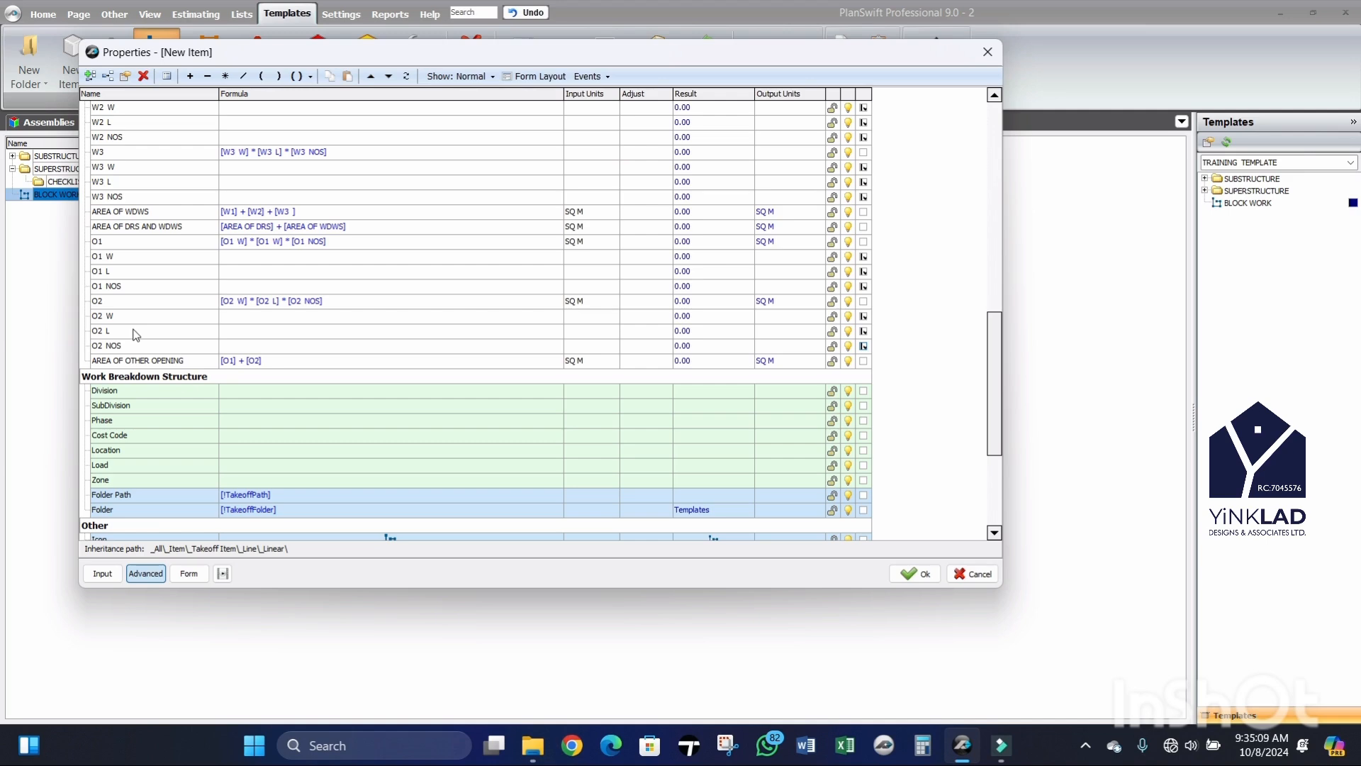
# Step: Add a LINTEL PROJ. number property after AREA OF OTHER OPENING, with input units M and a value of 0.45
pyautogui.click(105, 363)
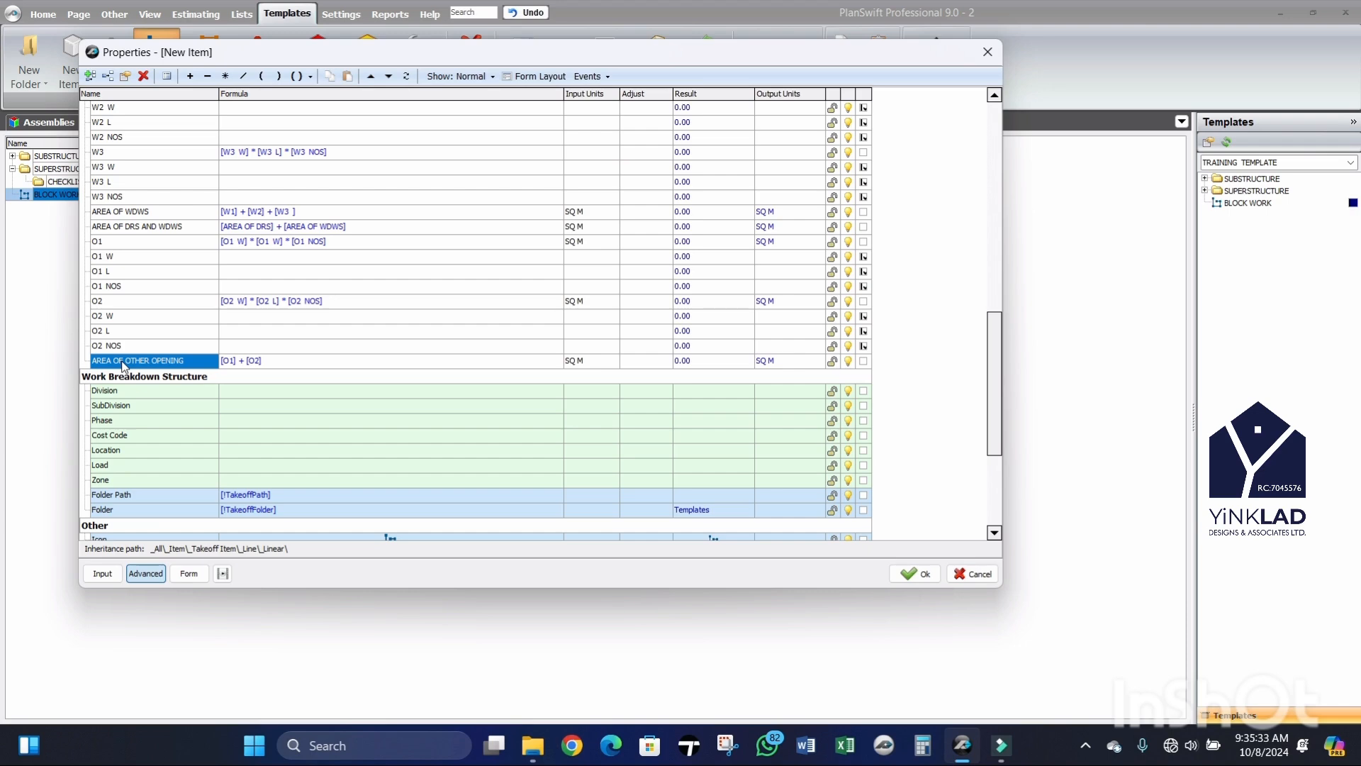
pyautogui.click(89, 77)
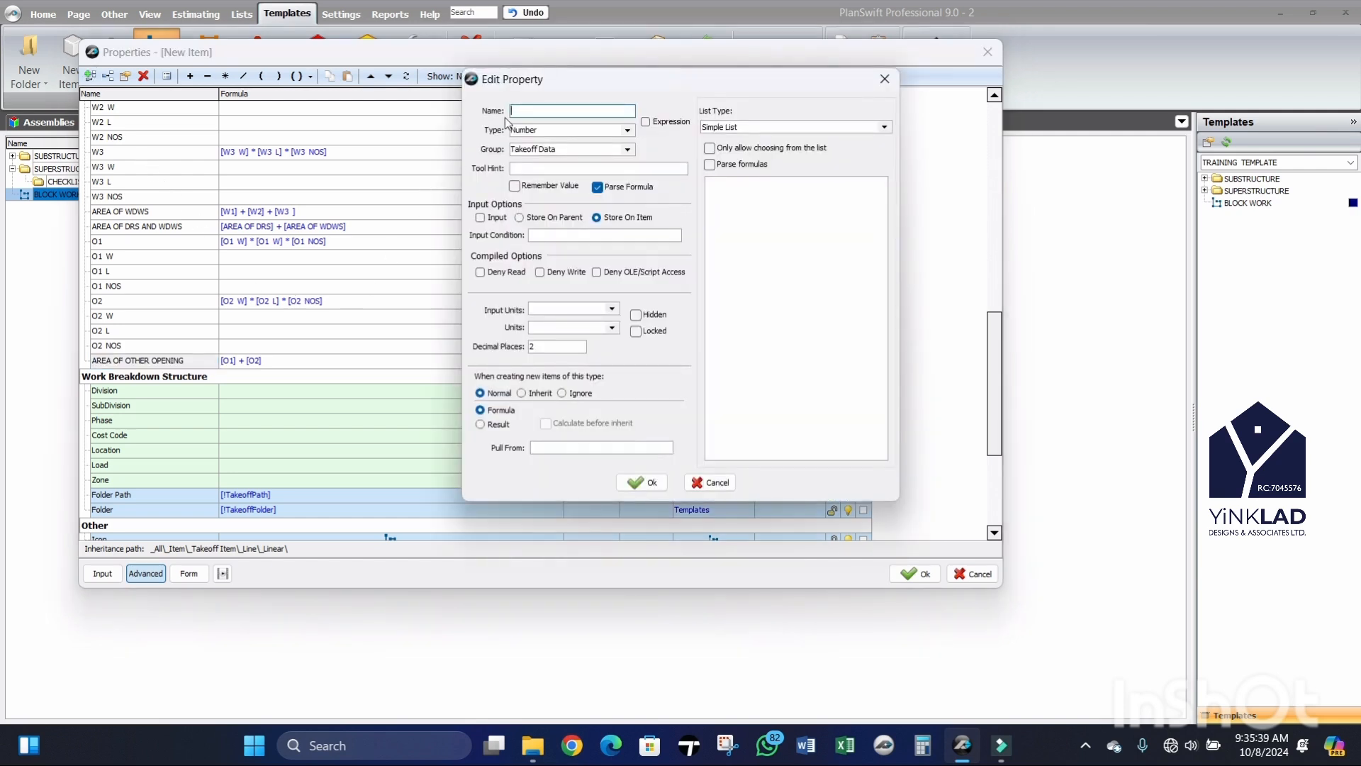
pyautogui.write('LINTEL PROJ.')
pyautogui.click(642, 483)
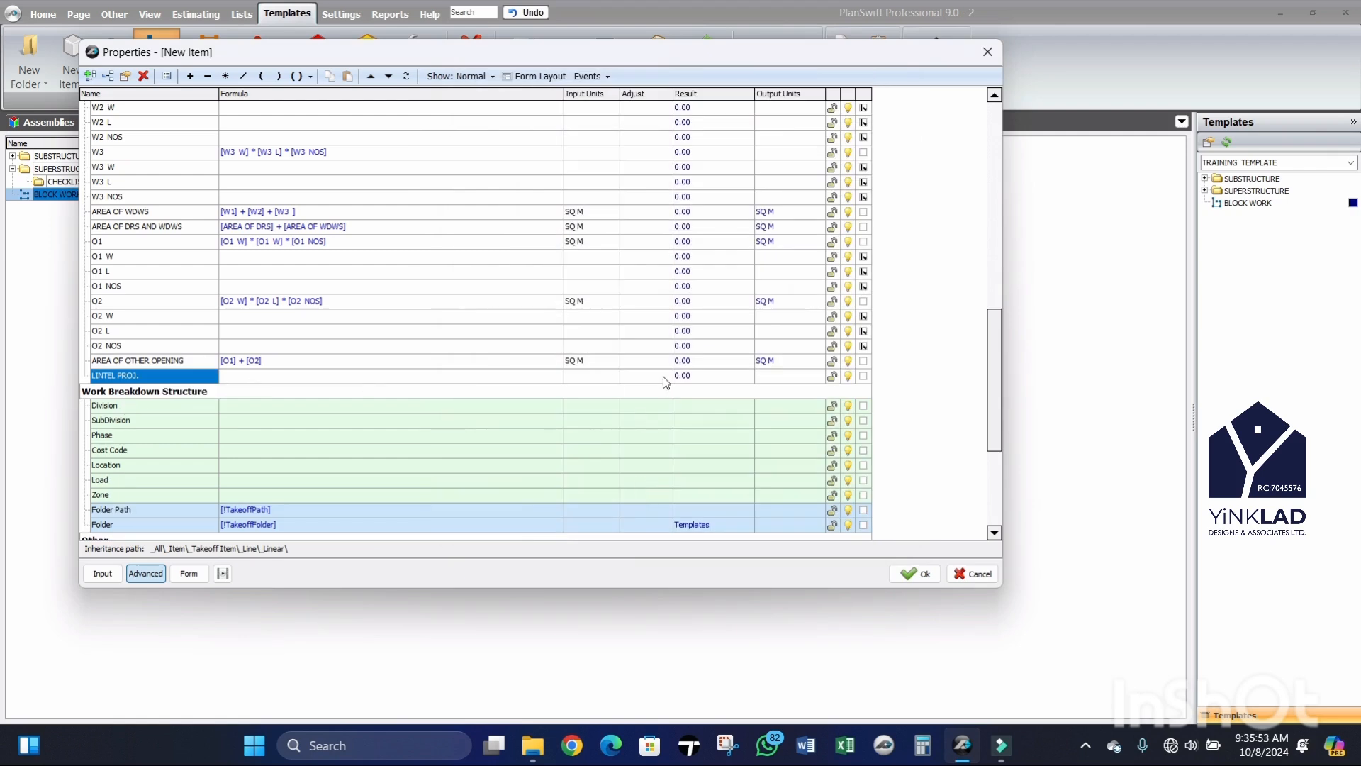
pyautogui.click(607, 381)
pyautogui.click(611, 377)
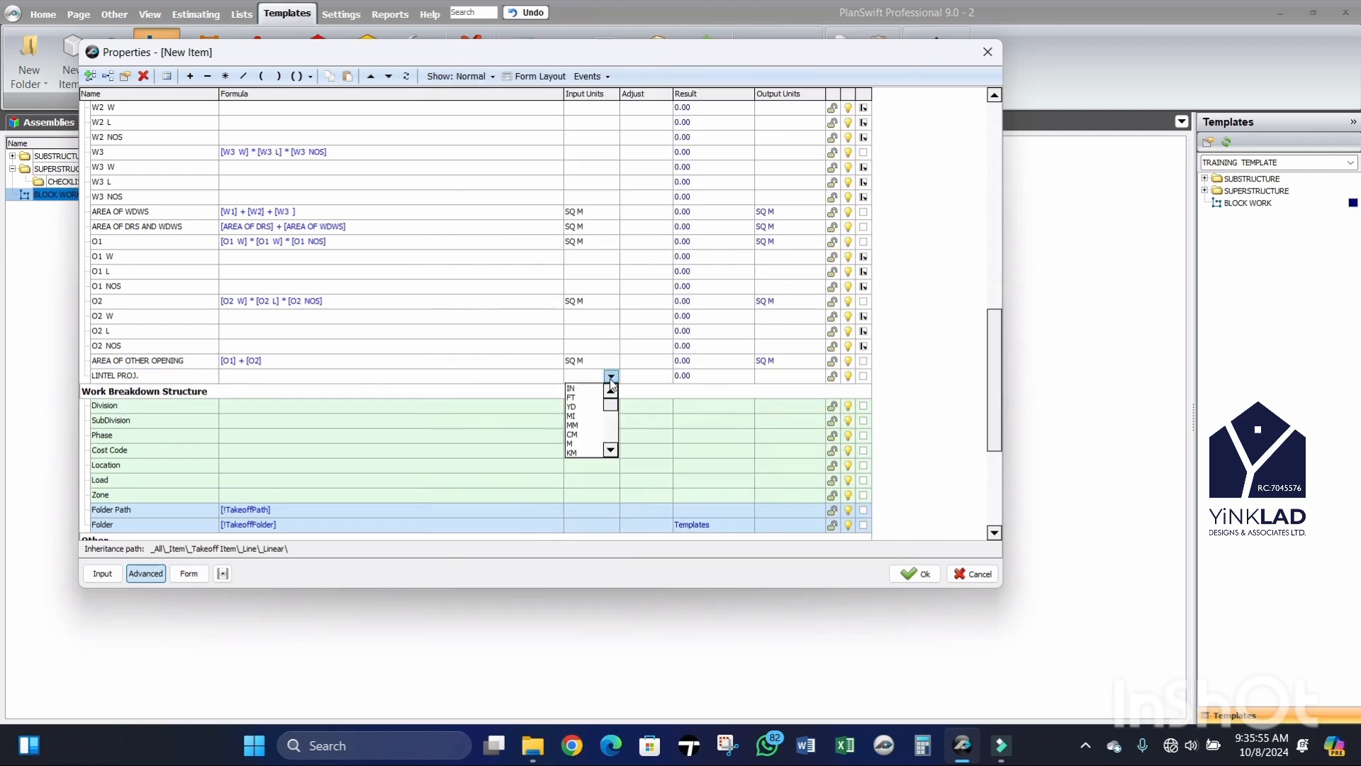
pyautogui.click(588, 443)
pyautogui.click(235, 376)
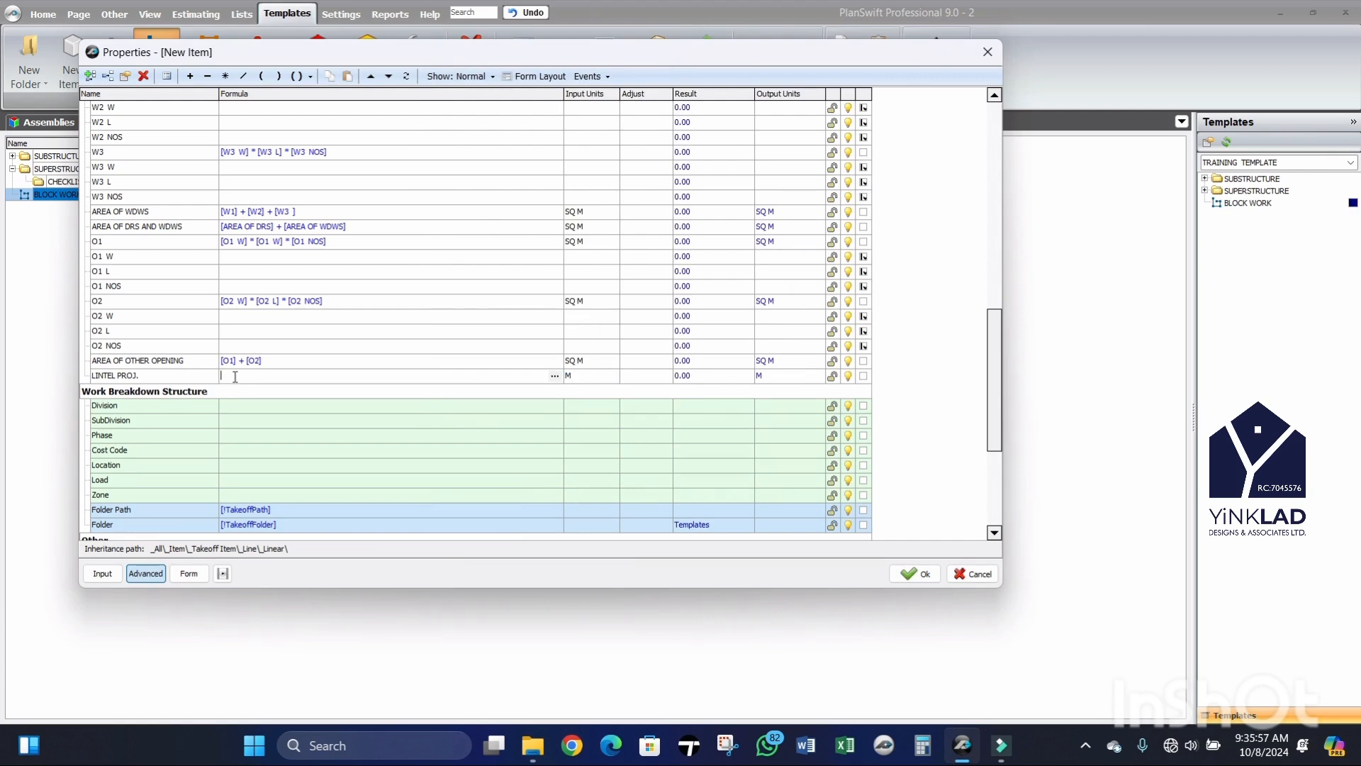
pyautogui.write('0.45')
# Step: Add a SIDES OF PROJECT. number property after LINTEL PROJ. with 2 as its simple list entry
pyautogui.click(132, 381)
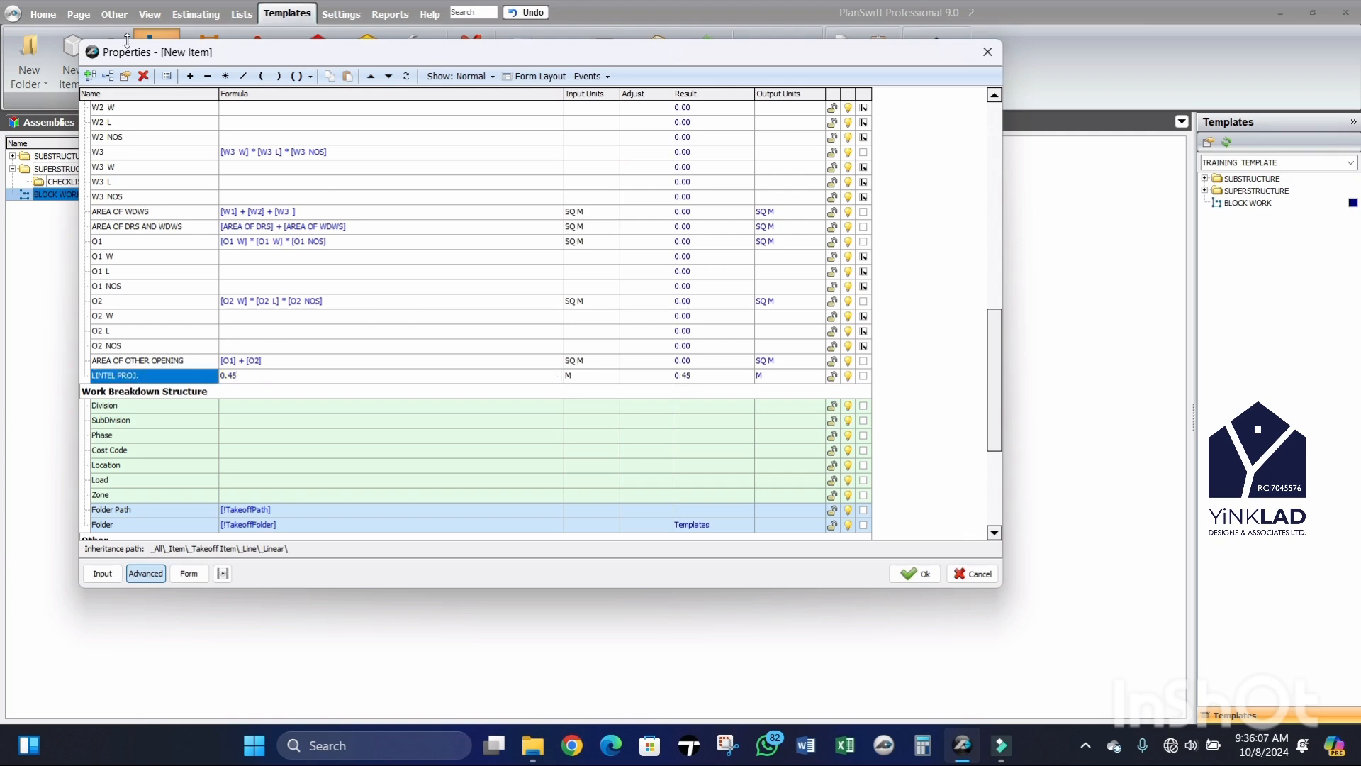
pyautogui.click(89, 76)
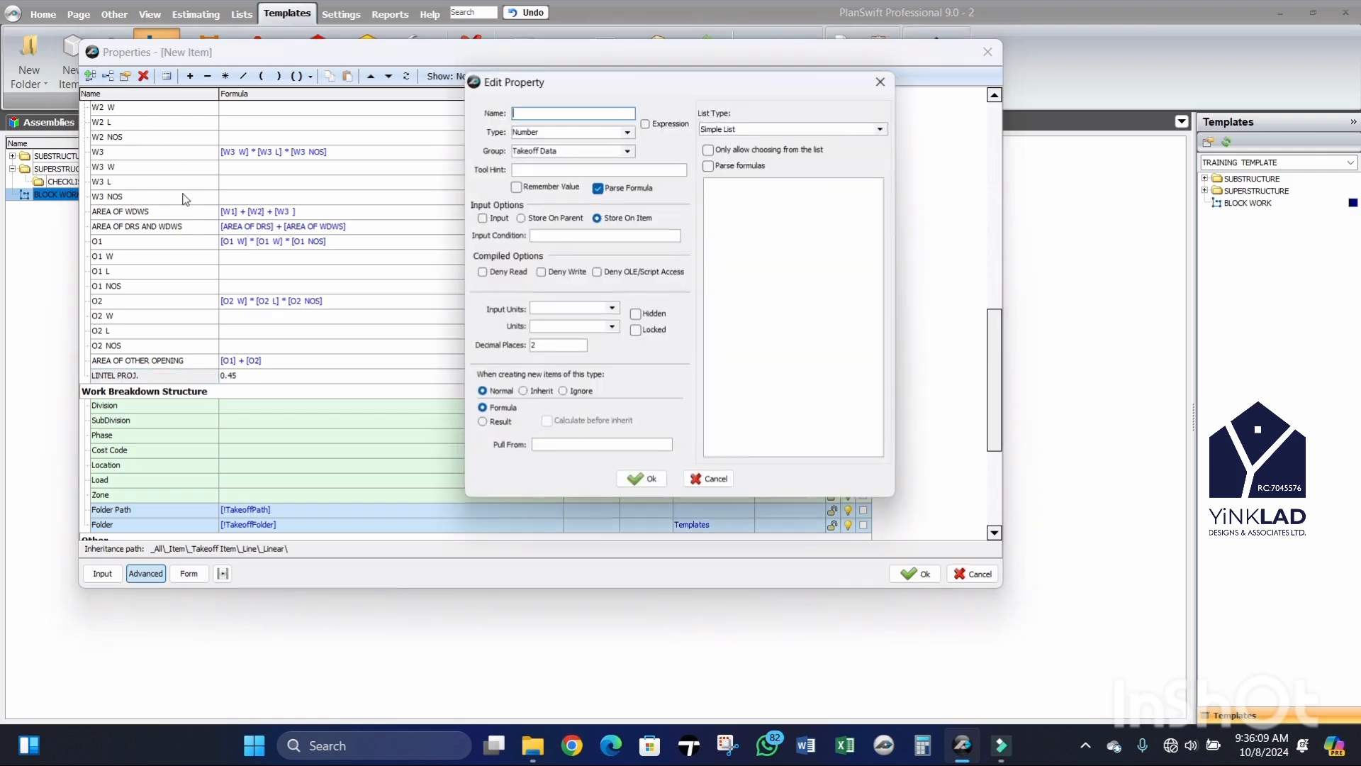
pyautogui.write('SIDES OF')
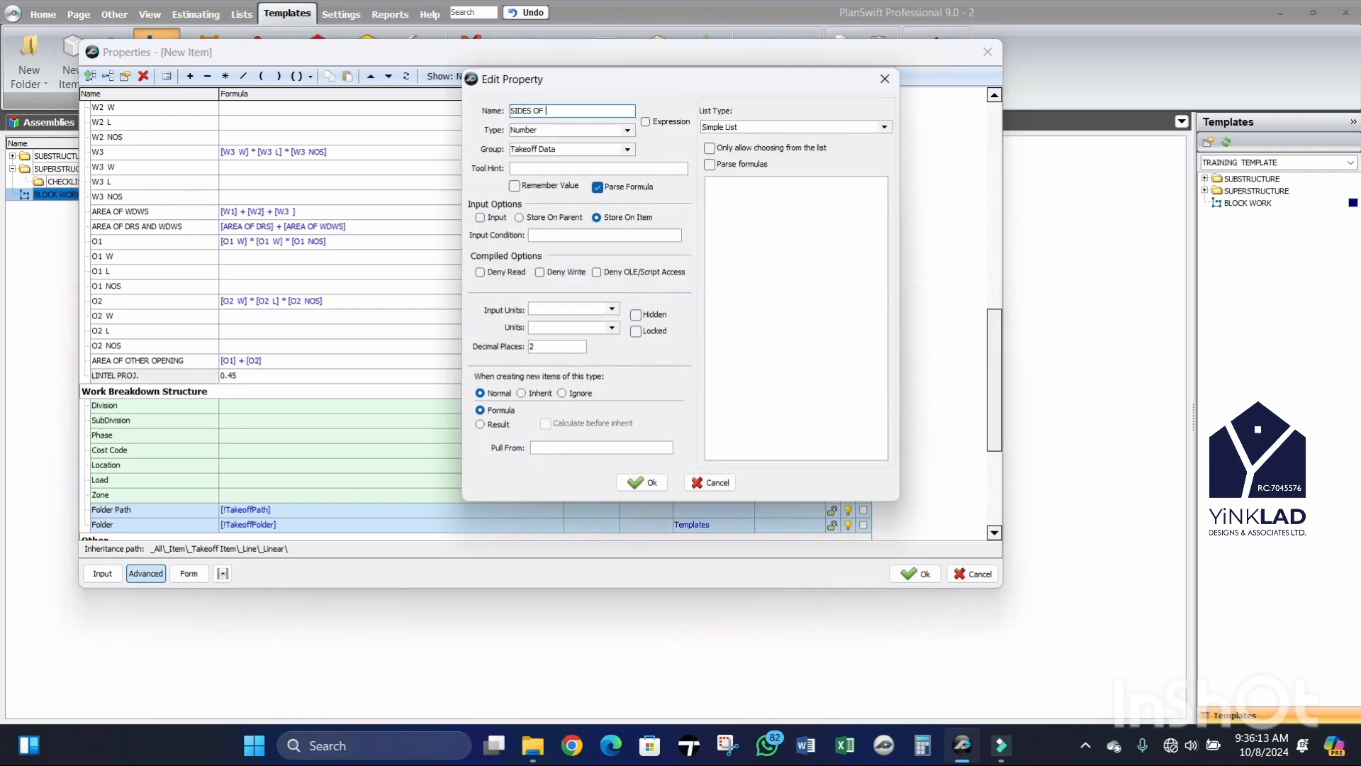
pyautogui.write(' PROJECT.')
pyautogui.click(730, 185)
pyautogui.write('2')
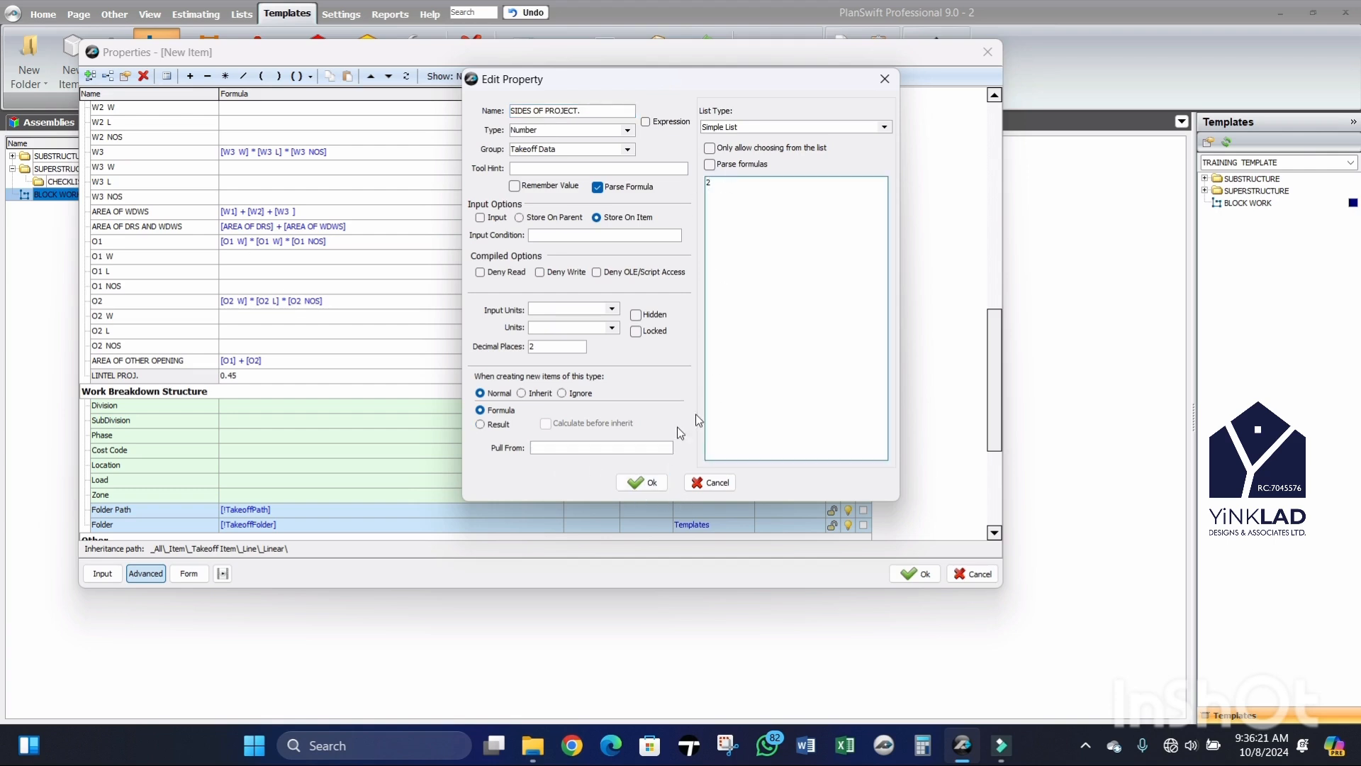
pyautogui.click(640, 483)
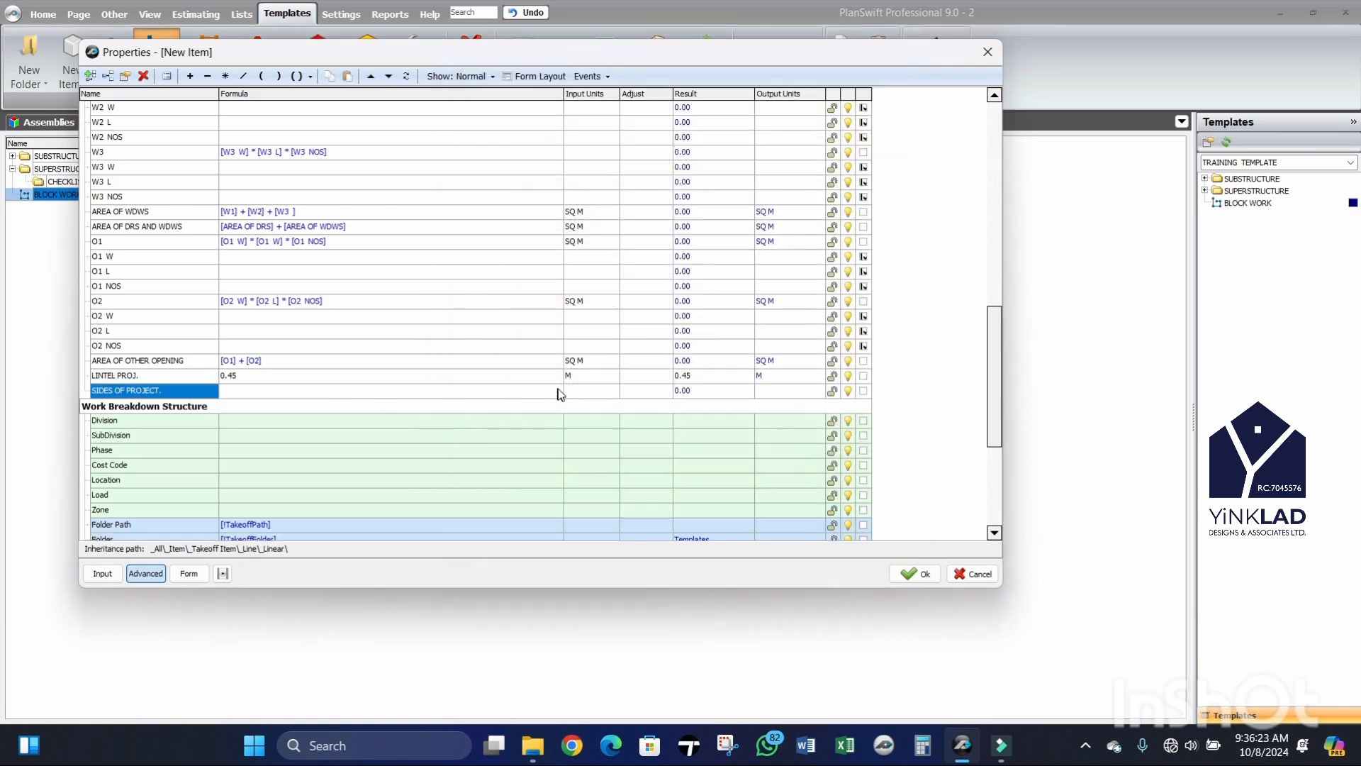
# Step: Set SIDES OF PROJECT. to 2 with input units EA, and mark it and LINTEL PROJ. as input properties
pyautogui.click(558, 390)
pyautogui.click(559, 390)
pyautogui.click(543, 409)
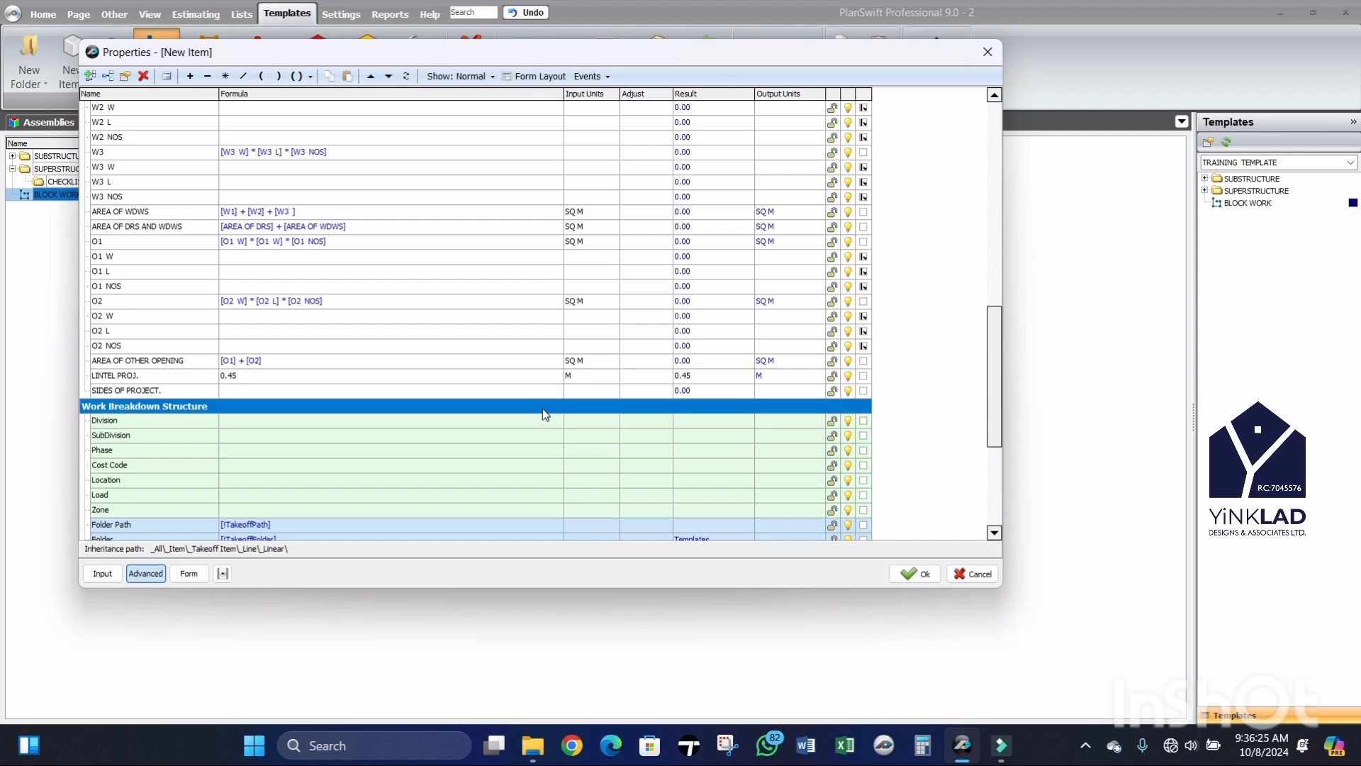
pyautogui.click(560, 389)
pyautogui.click(555, 391)
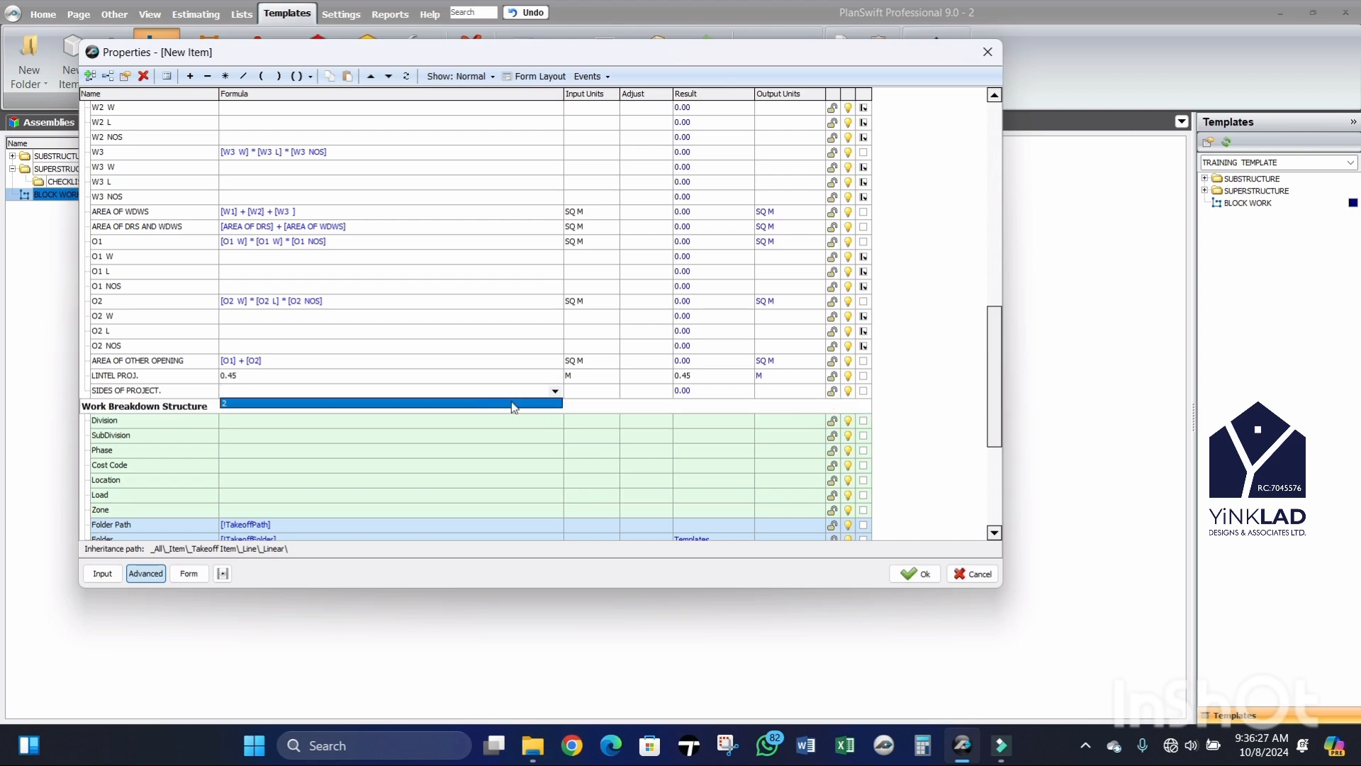
pyautogui.click(478, 403)
pyautogui.click(615, 392)
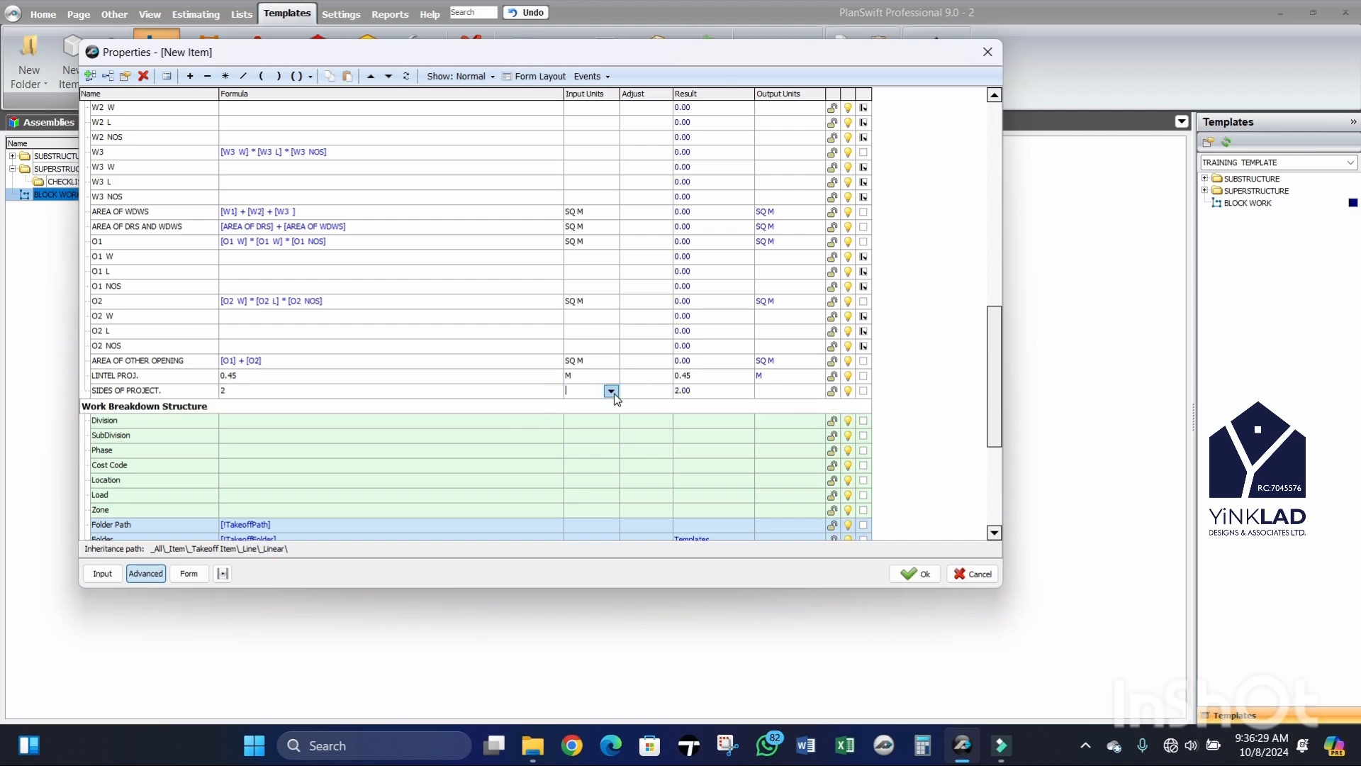
pyautogui.click(610, 391)
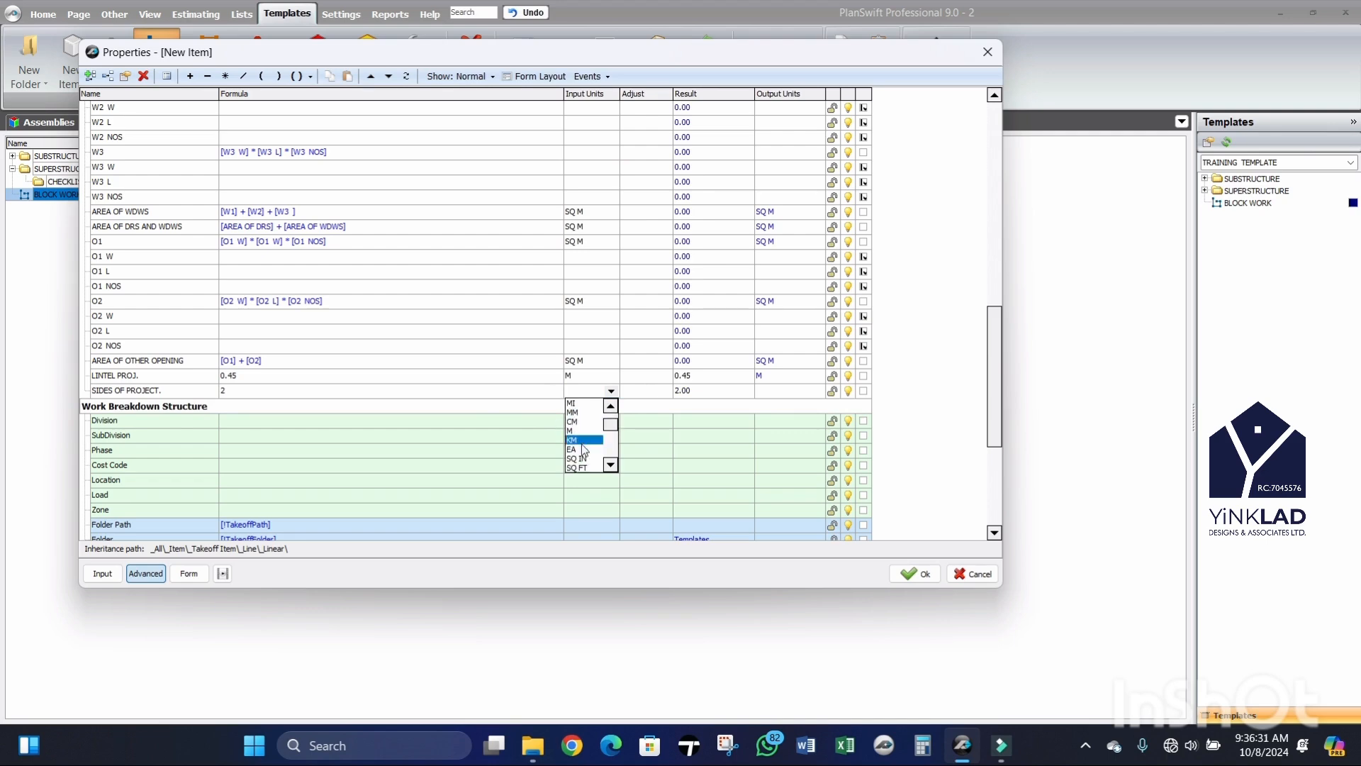
pyautogui.click(582, 446)
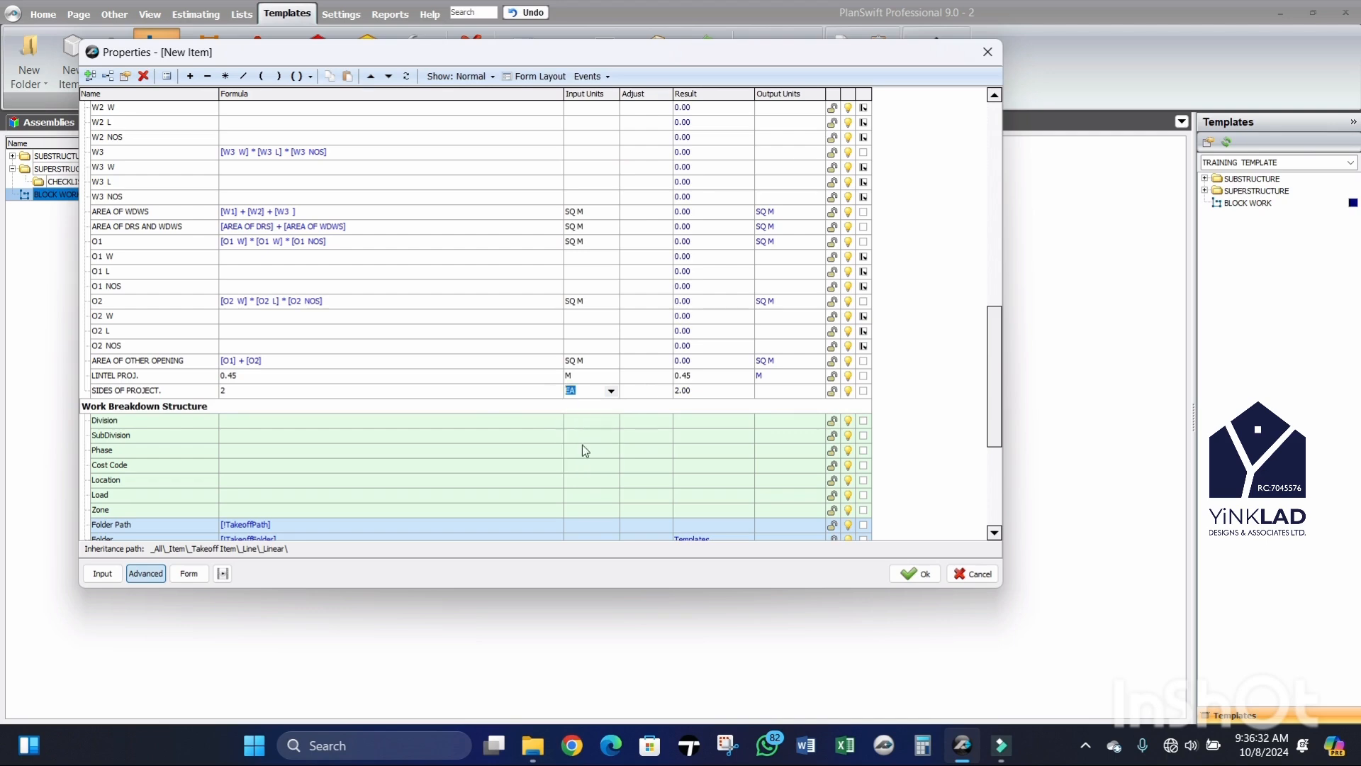
pyautogui.click(864, 392)
pyautogui.click(863, 377)
# Step: Add a TOTAL LENGTH OF PROJ. number property after SIDES OF PROJECT
pyautogui.click(148, 393)
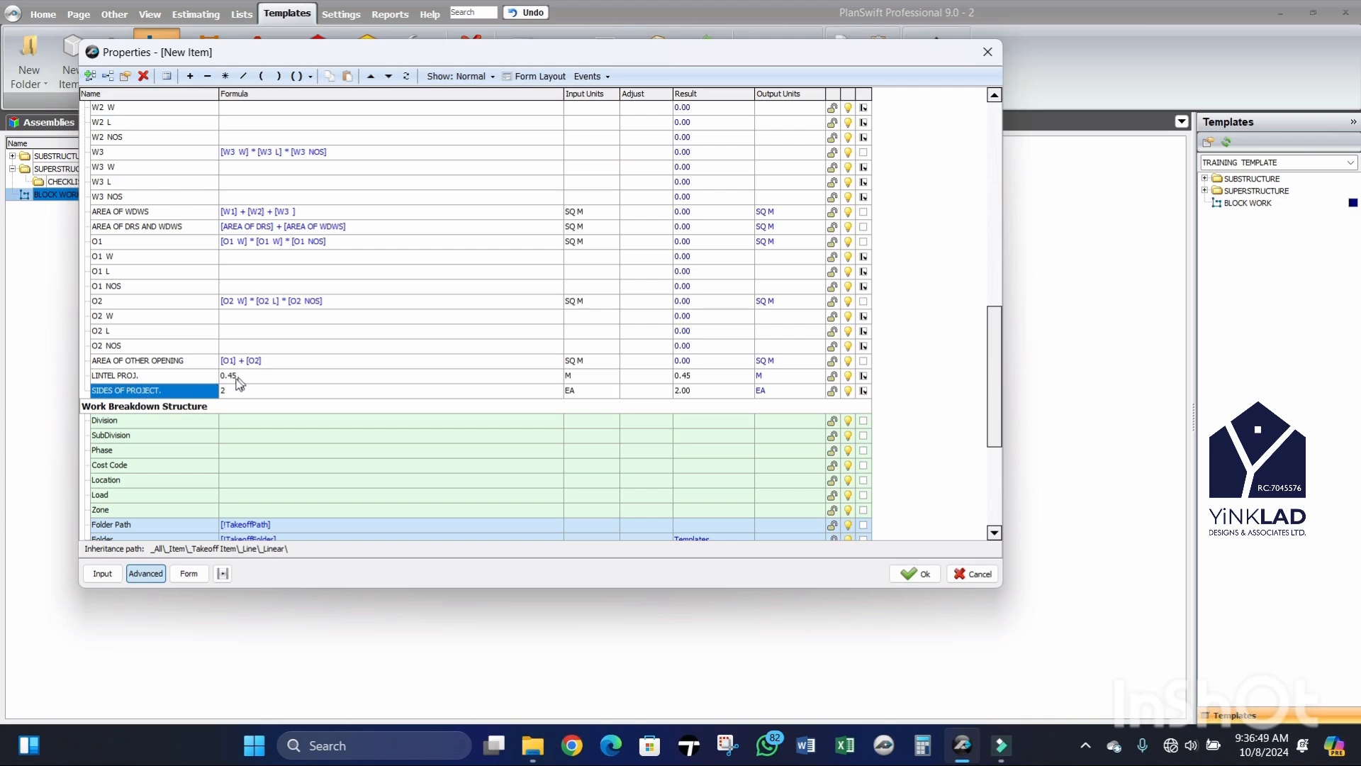
pyautogui.click(91, 77)
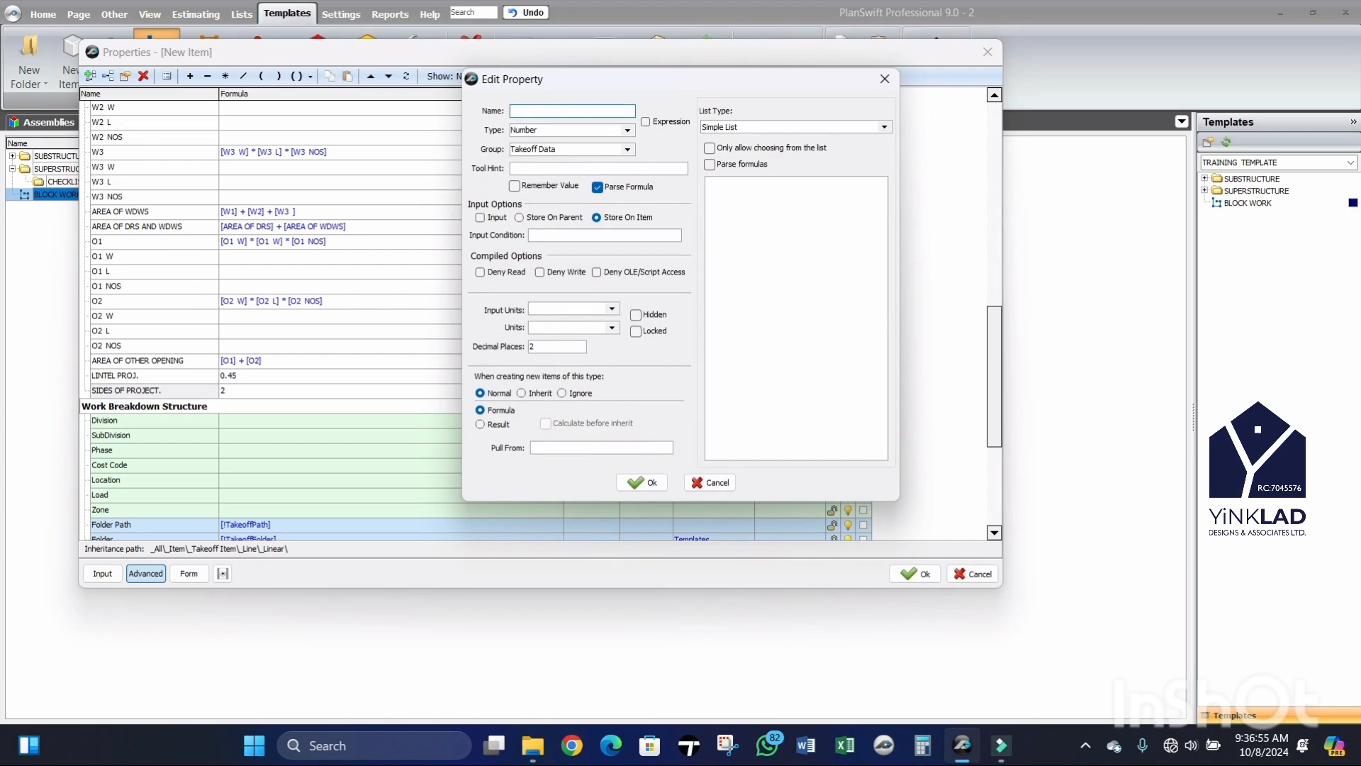
pyautogui.write('TOTAL LENGTH OF PROJ.')
pyautogui.click(639, 483)
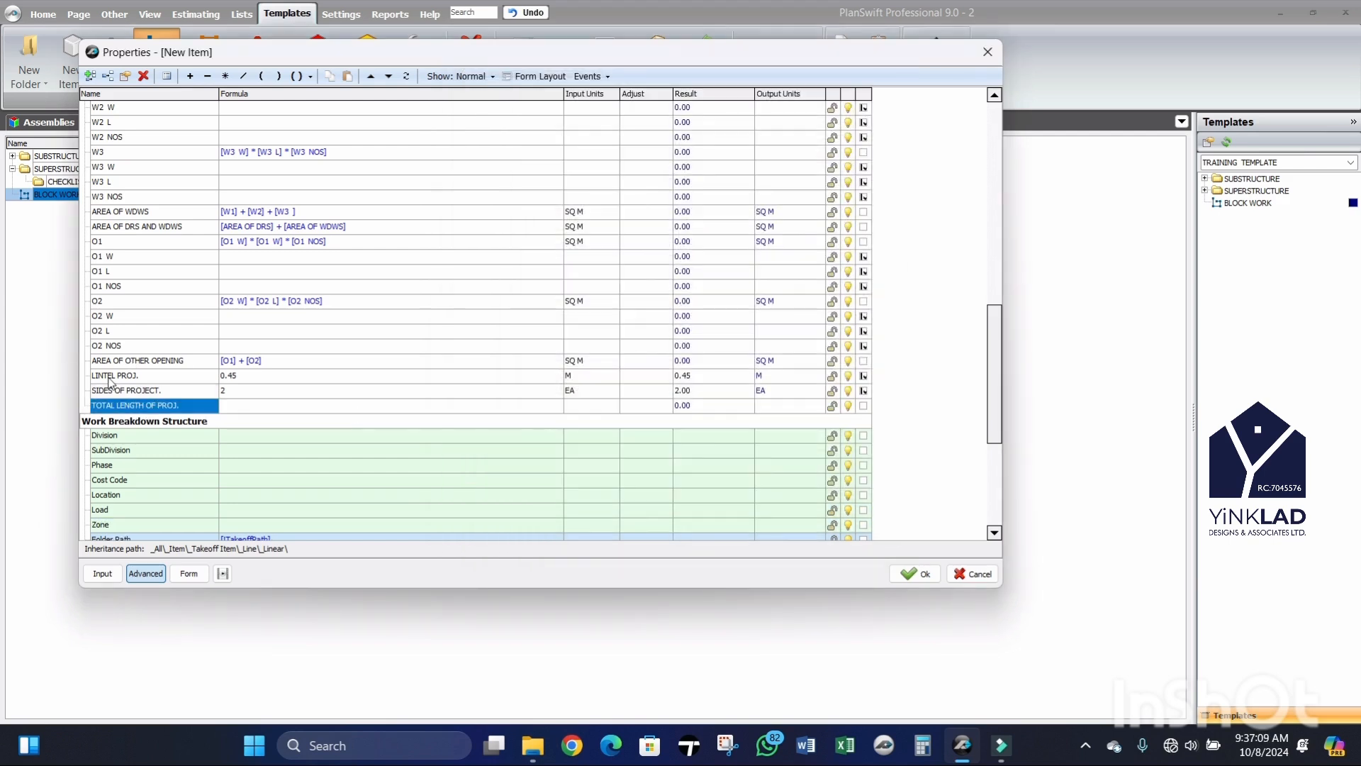
# Step: Give TOTAL LENGTH OF PROJ. the formula [LINTEL PROJ.] * [SIDES OF PROJECT.] and input units M
pyautogui.moveTo(110, 380); pyautogui.dragTo(242, 402)
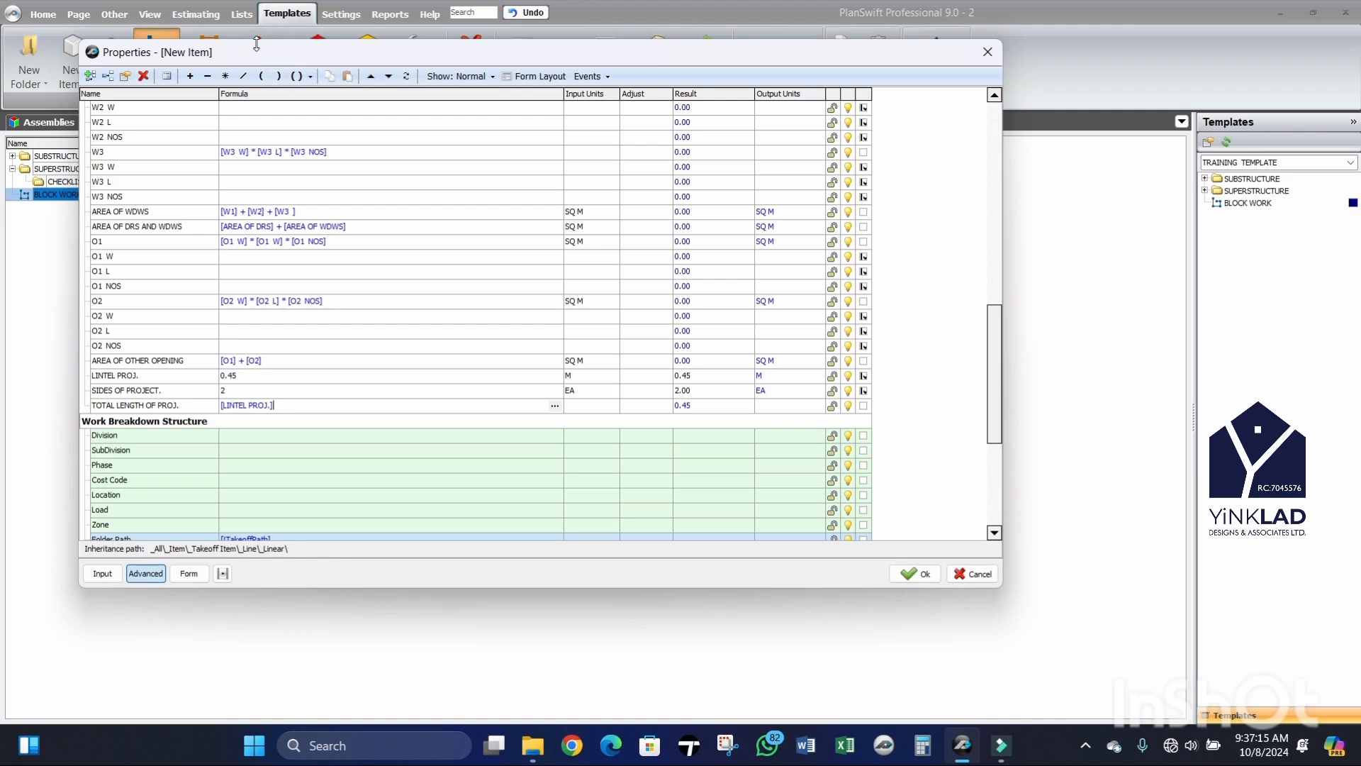
pyautogui.click(225, 76)
pyautogui.moveTo(104, 395); pyautogui.dragTo(321, 416)
pyautogui.click(611, 410)
pyautogui.click(611, 407)
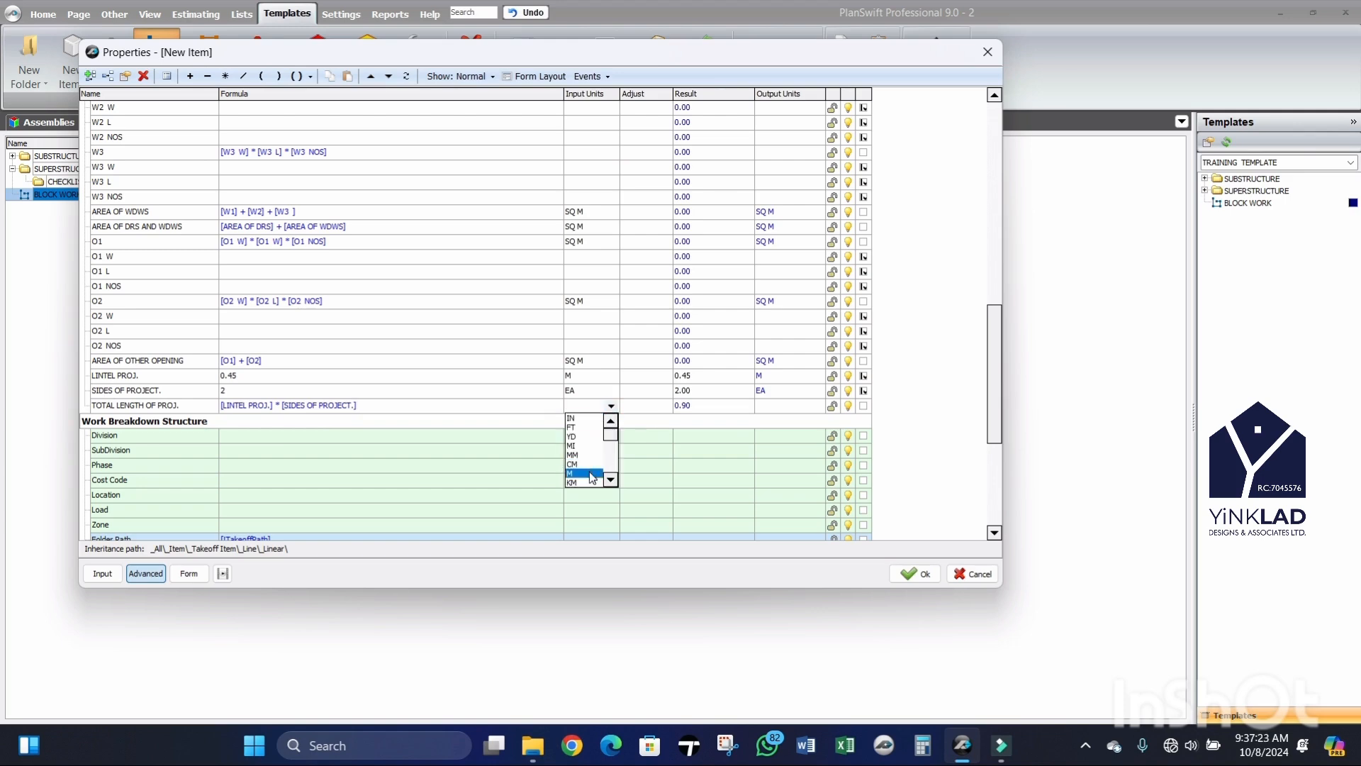
pyautogui.click(590, 476)
# Step: Add a DR1 LT number property after TOTAL LENGTH OF PROJ
pyautogui.scroll(-3, 342, 367)
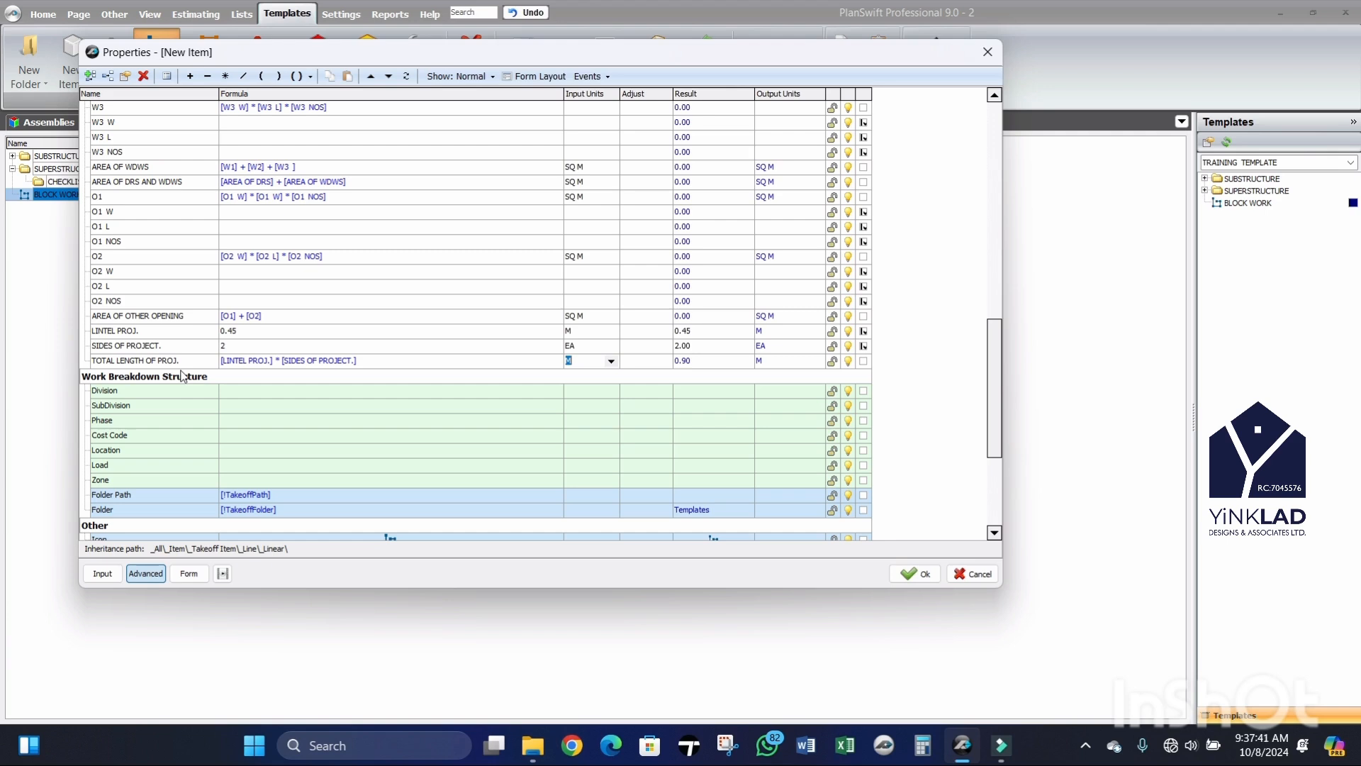
pyautogui.click(139, 363)
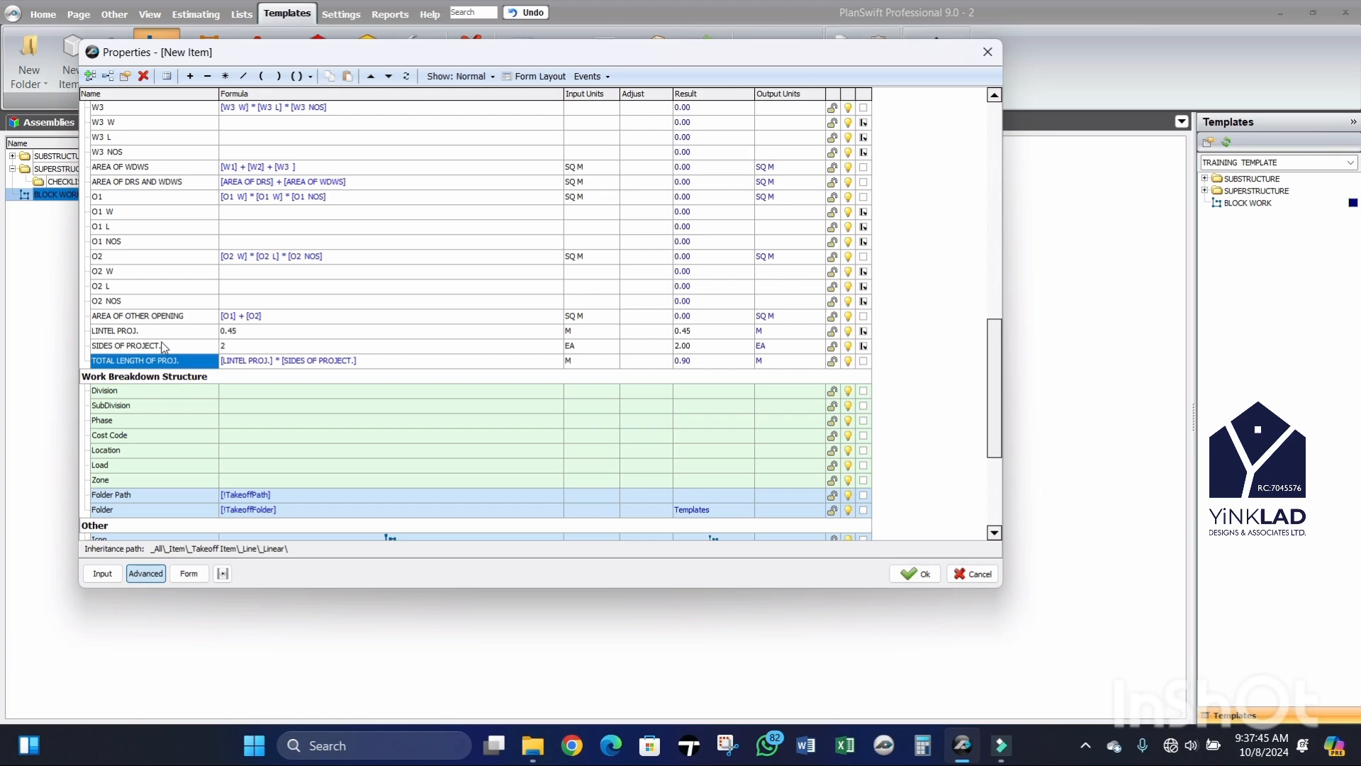
pyautogui.click(91, 76)
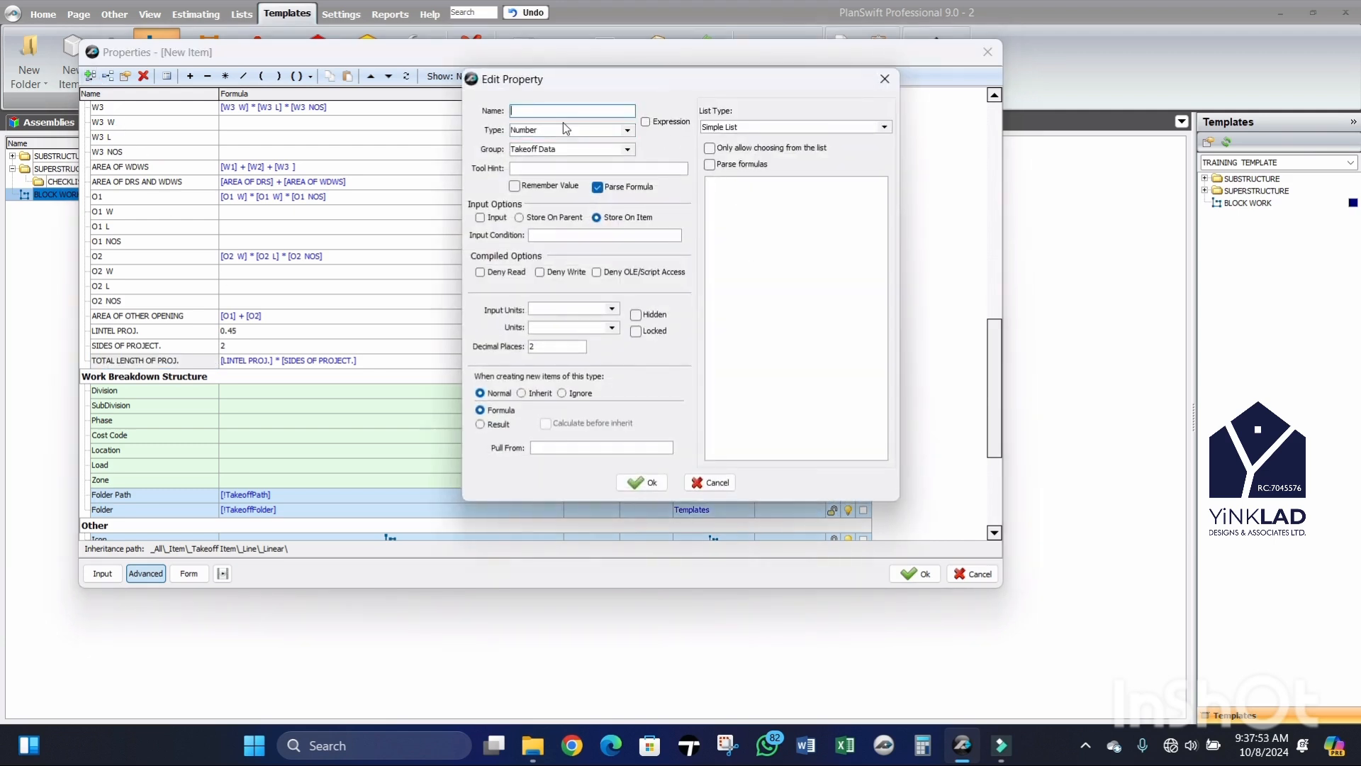
pyautogui.write('DR1')
pyautogui.press('BackSpace')
pyautogui.write('LT')
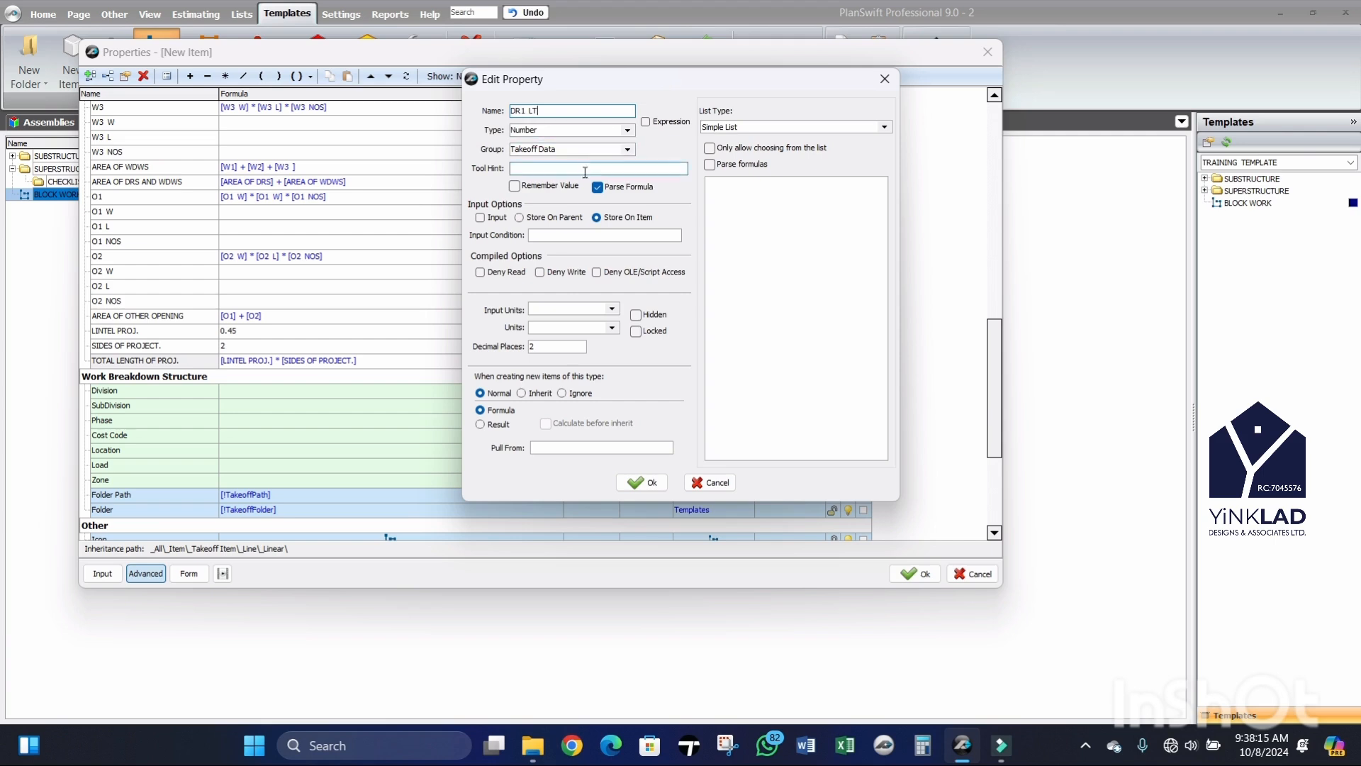
pyautogui.click(639, 482)
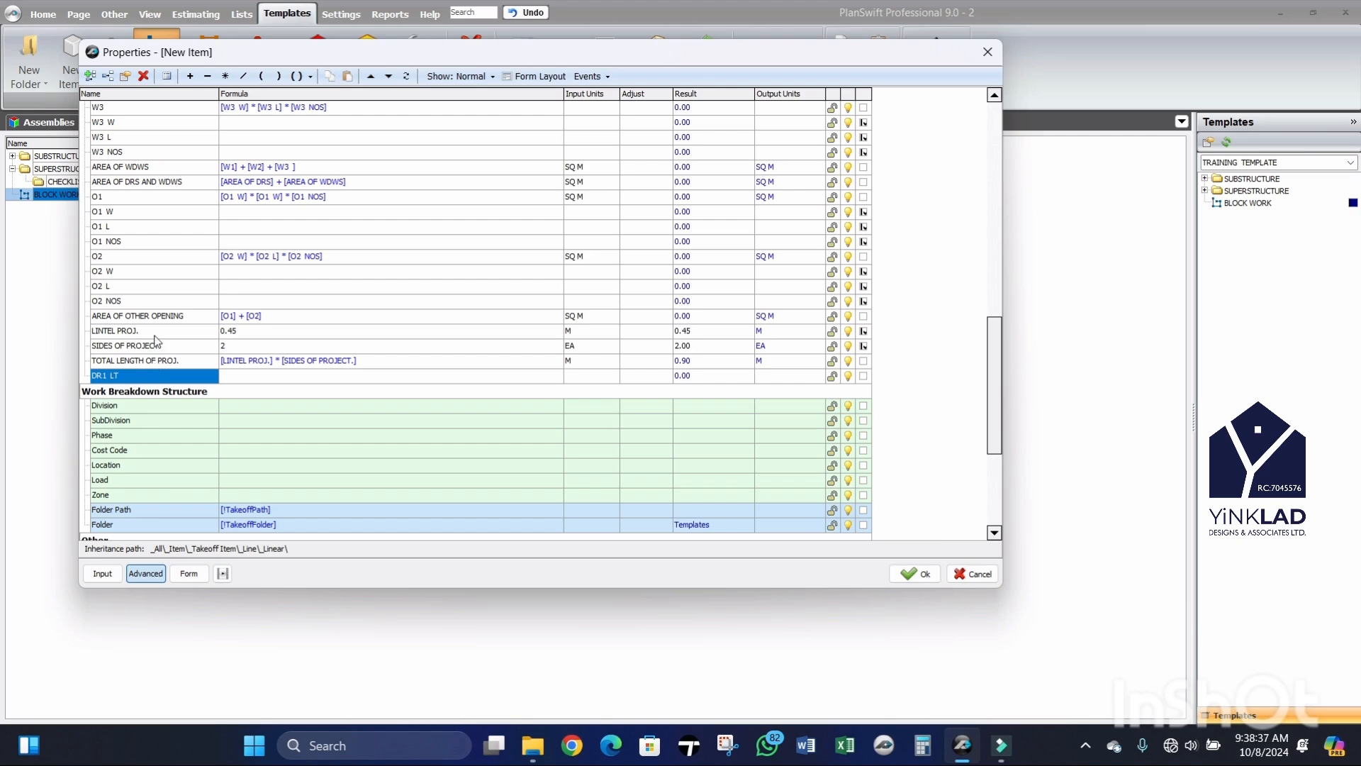
# Step: Look through the door, window and opening properties listed above DR1 LT, up to D1 WIDTH
pyautogui.scroll(3, 157, 328)
pyautogui.scroll(2, 157, 327)
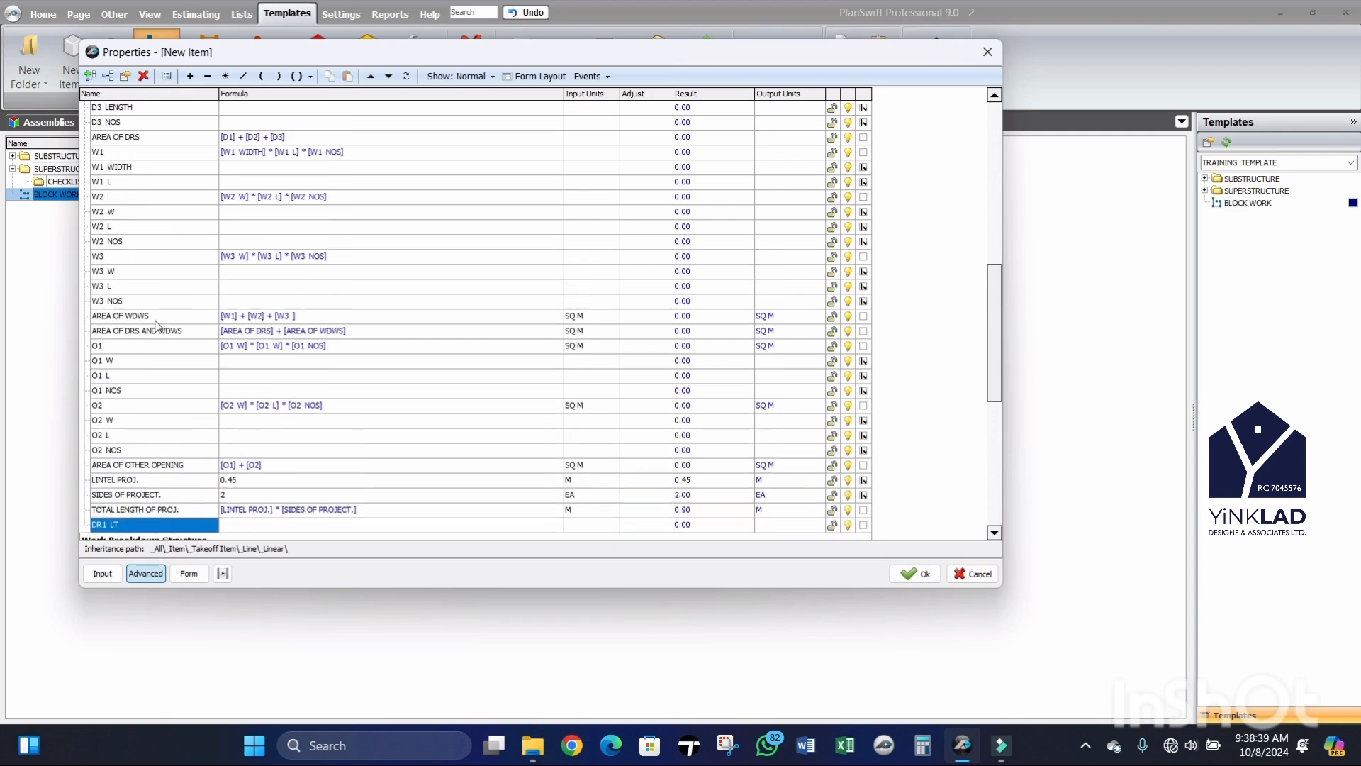
pyautogui.scroll(2, 173, 228)
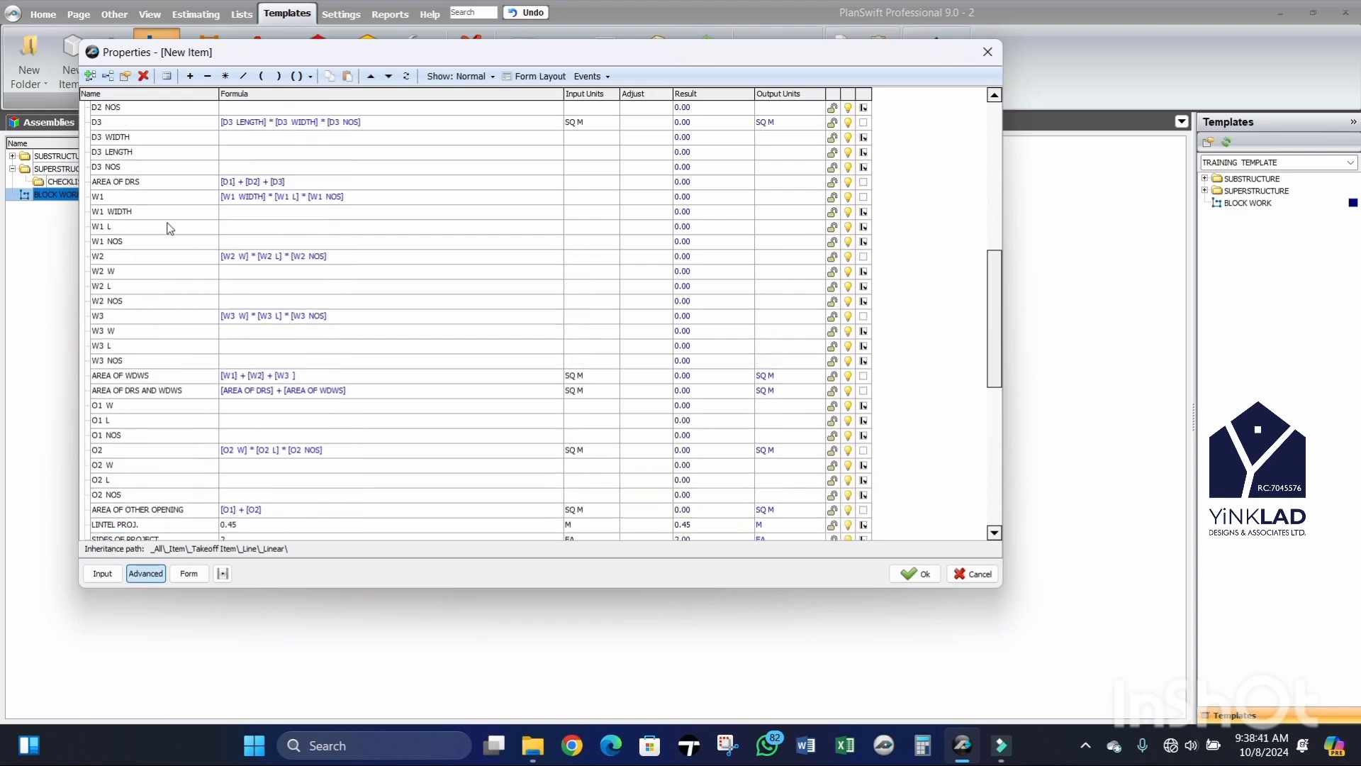
pyautogui.scroll(1, 142, 176)
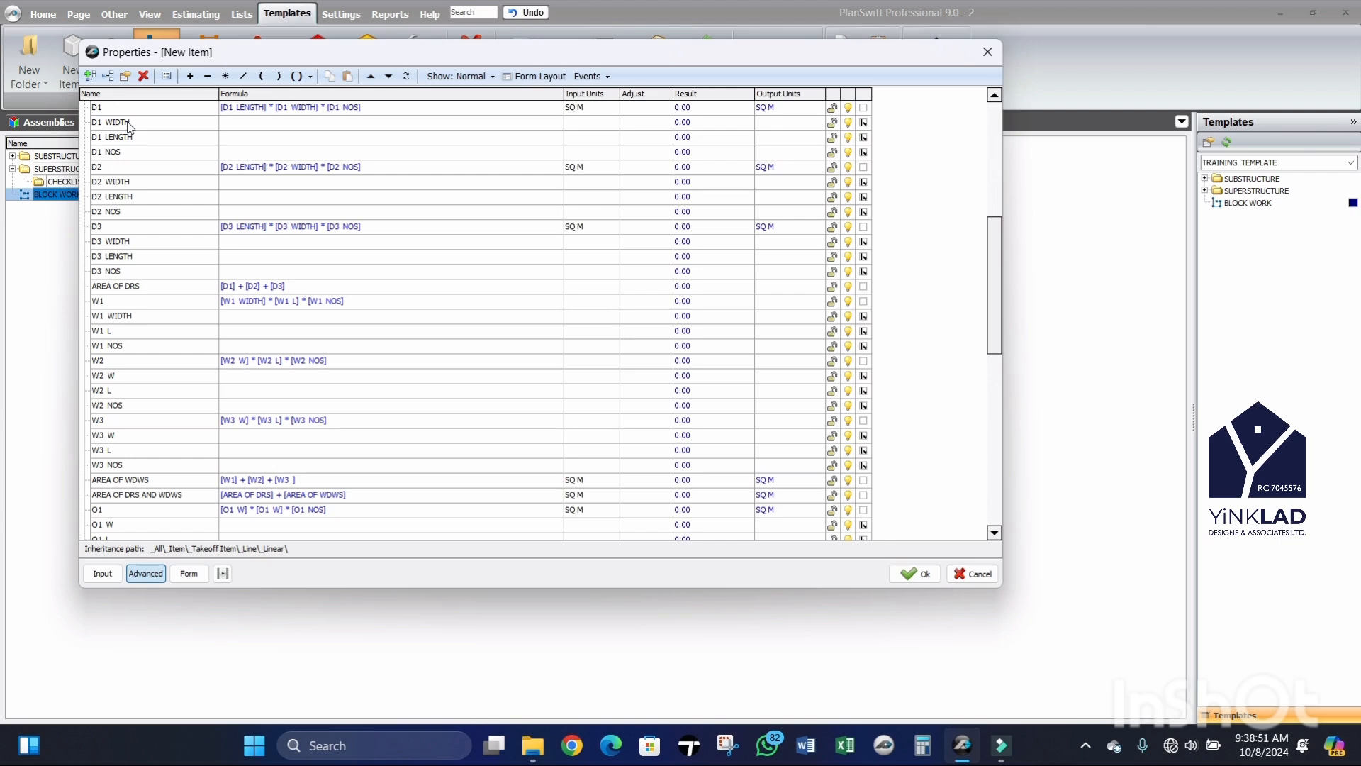
pyautogui.scroll(-2, 278, 490)
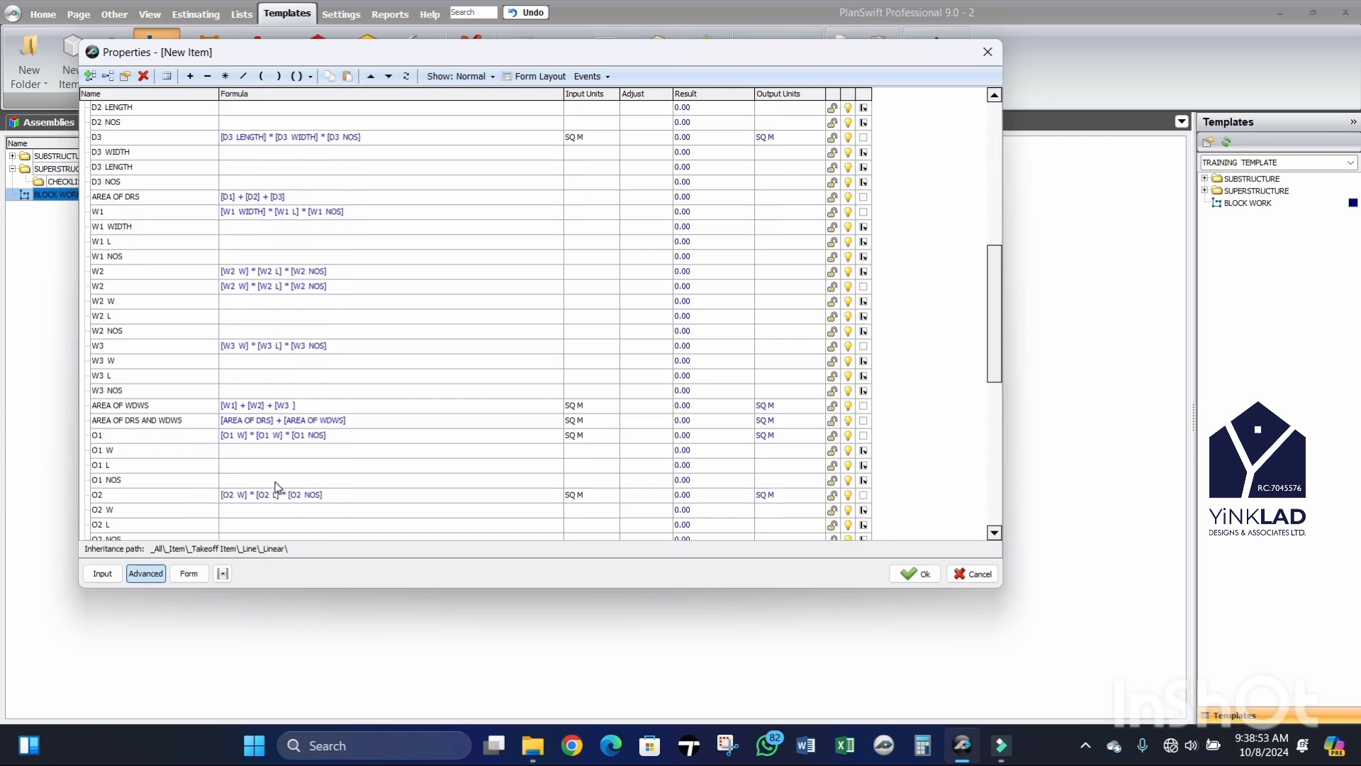
# Step: Start the DR1 LT formula with a reference to the first door's width, [D1 WIDTH]
pyautogui.scroll(-3, 278, 488)
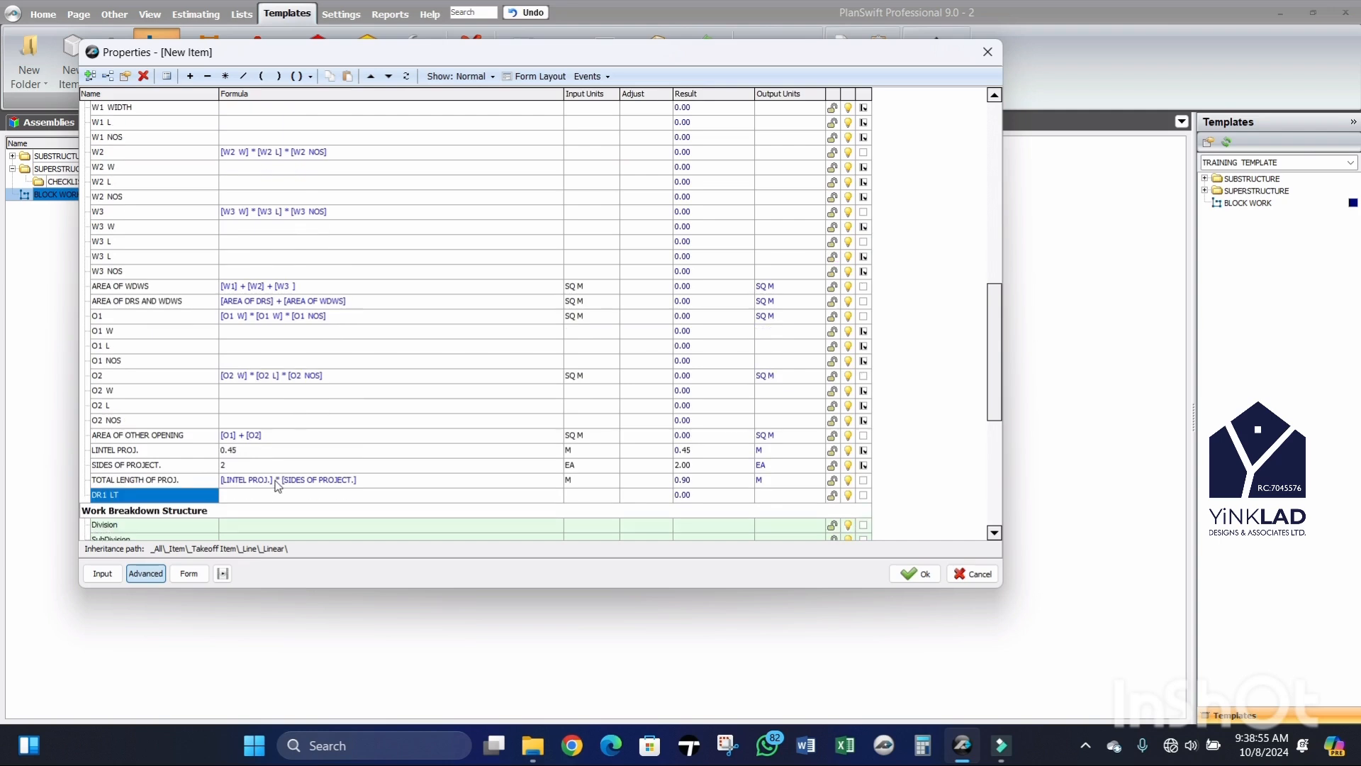
pyautogui.scroll(-1, 276, 485)
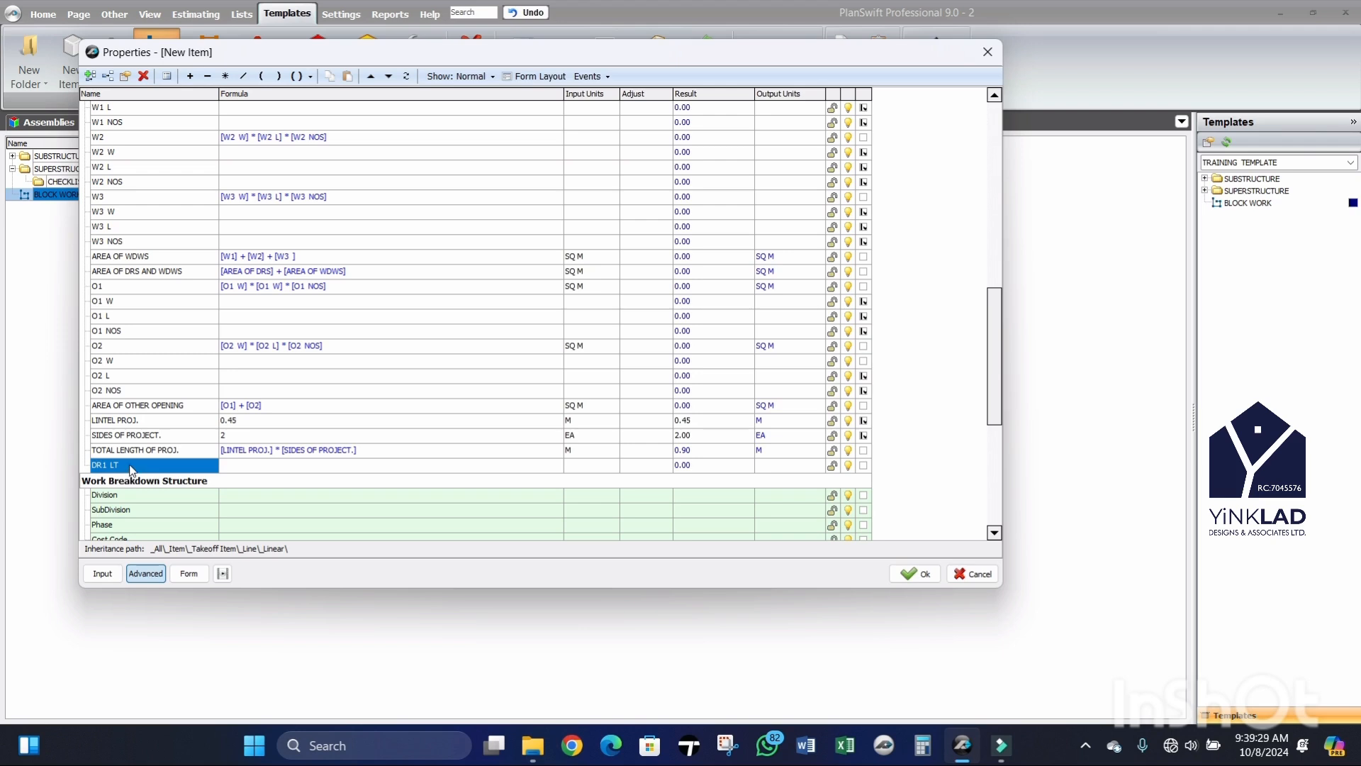
pyautogui.click(253, 463)
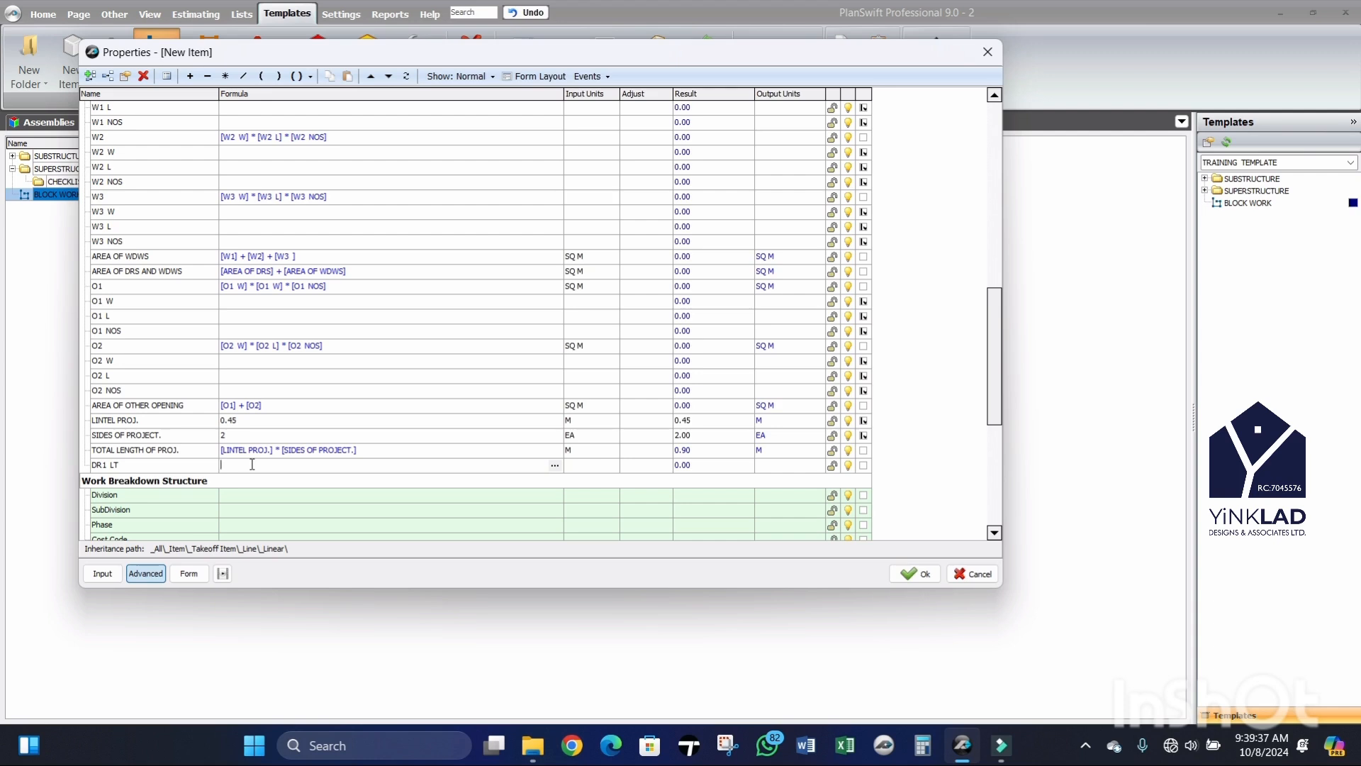
pyautogui.scroll(-2, 253, 462)
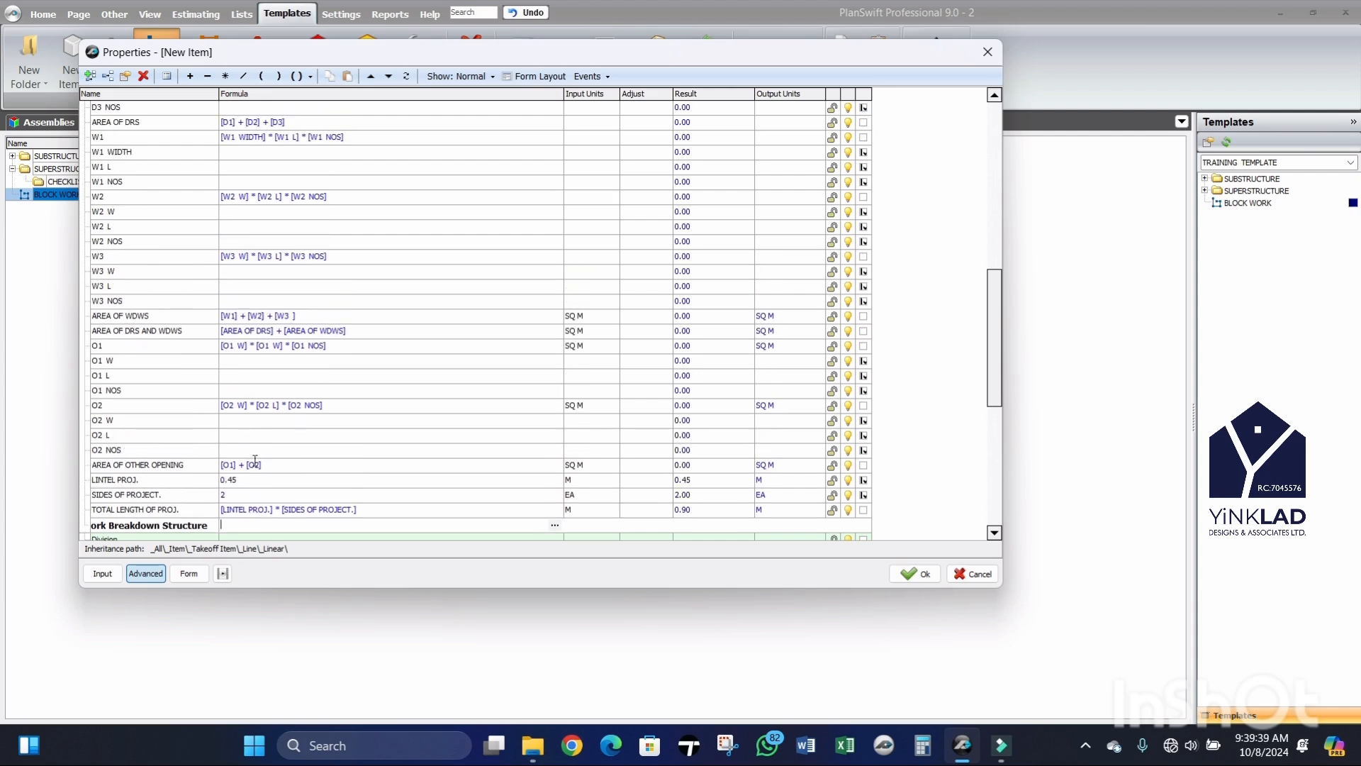
pyautogui.scroll(3, 254, 461)
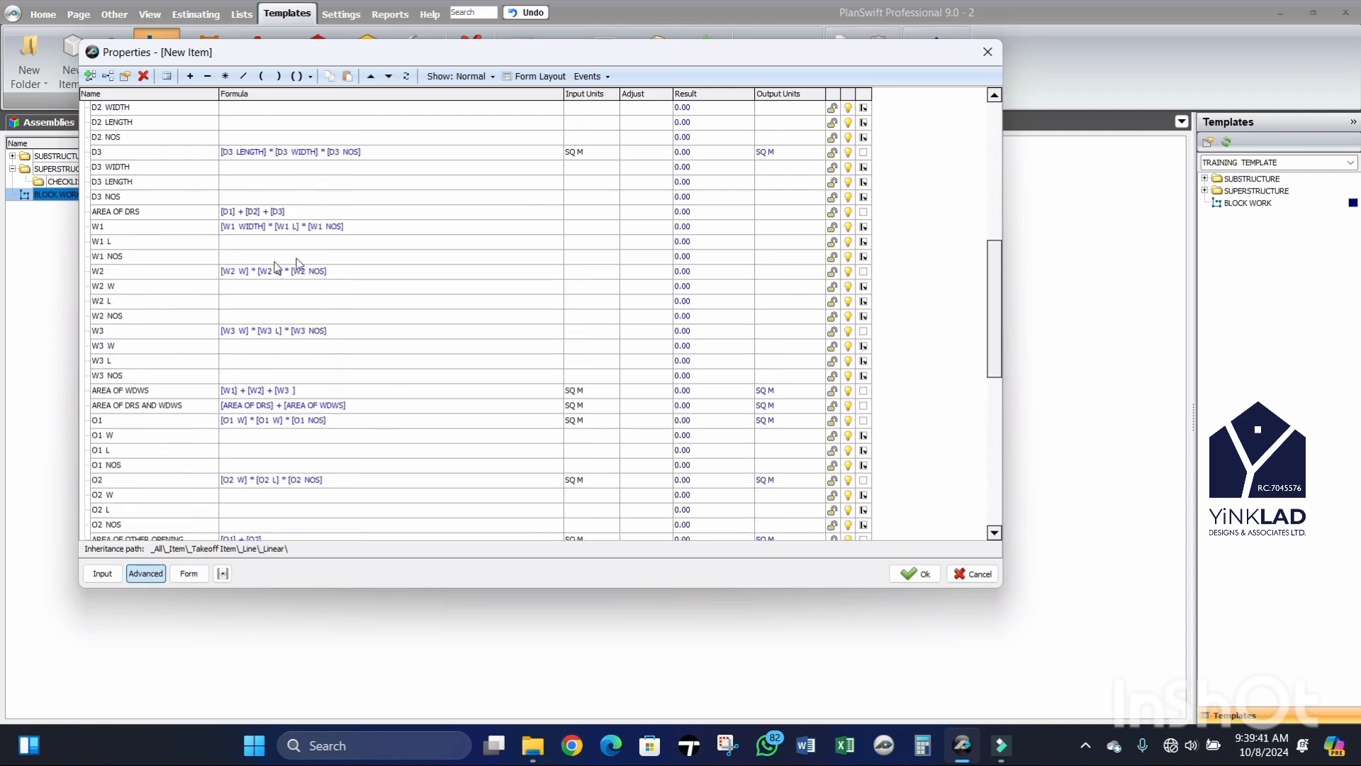
pyautogui.scroll(3, 296, 264)
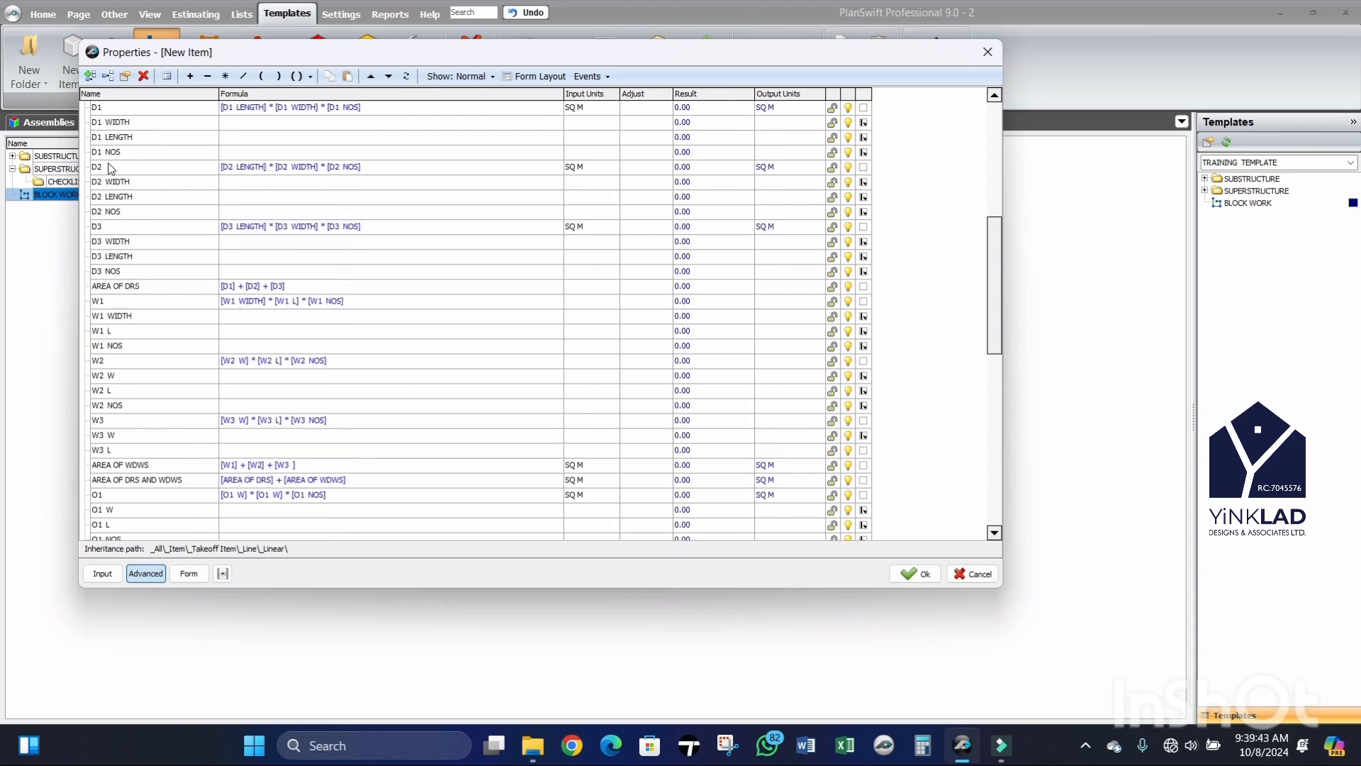
pyautogui.scroll(3, 110, 168)
pyautogui.click(146, 256)
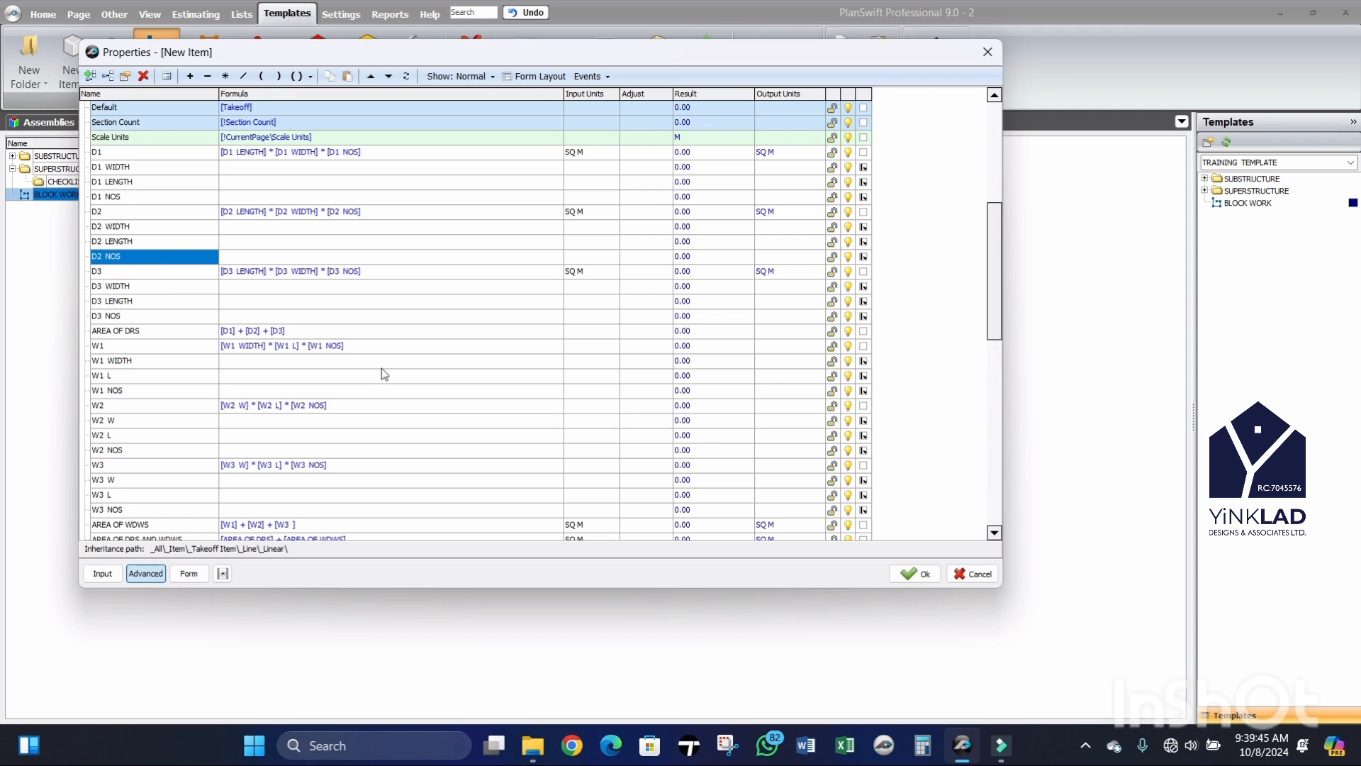
pyautogui.click(112, 170)
pyautogui.scroll(-2, 204, 516)
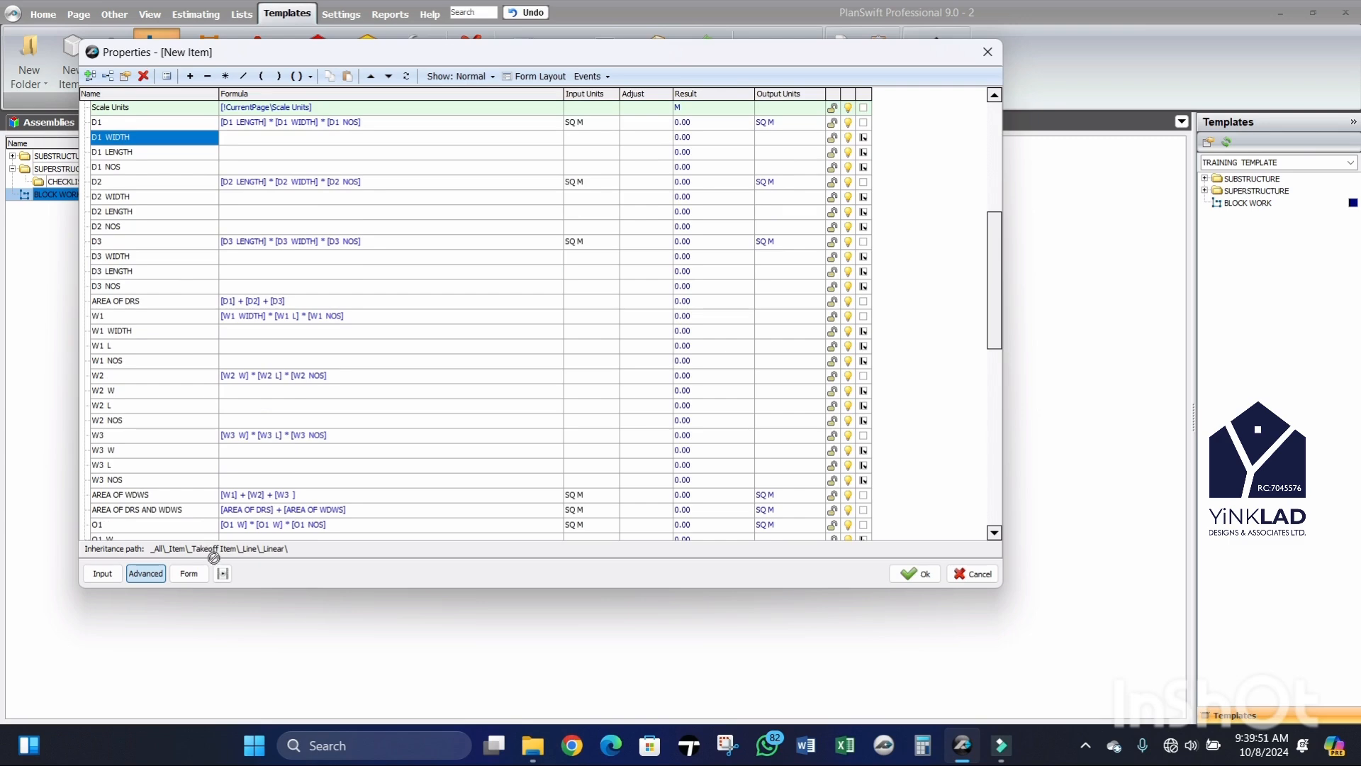
pyautogui.scroll(-8, 213, 534)
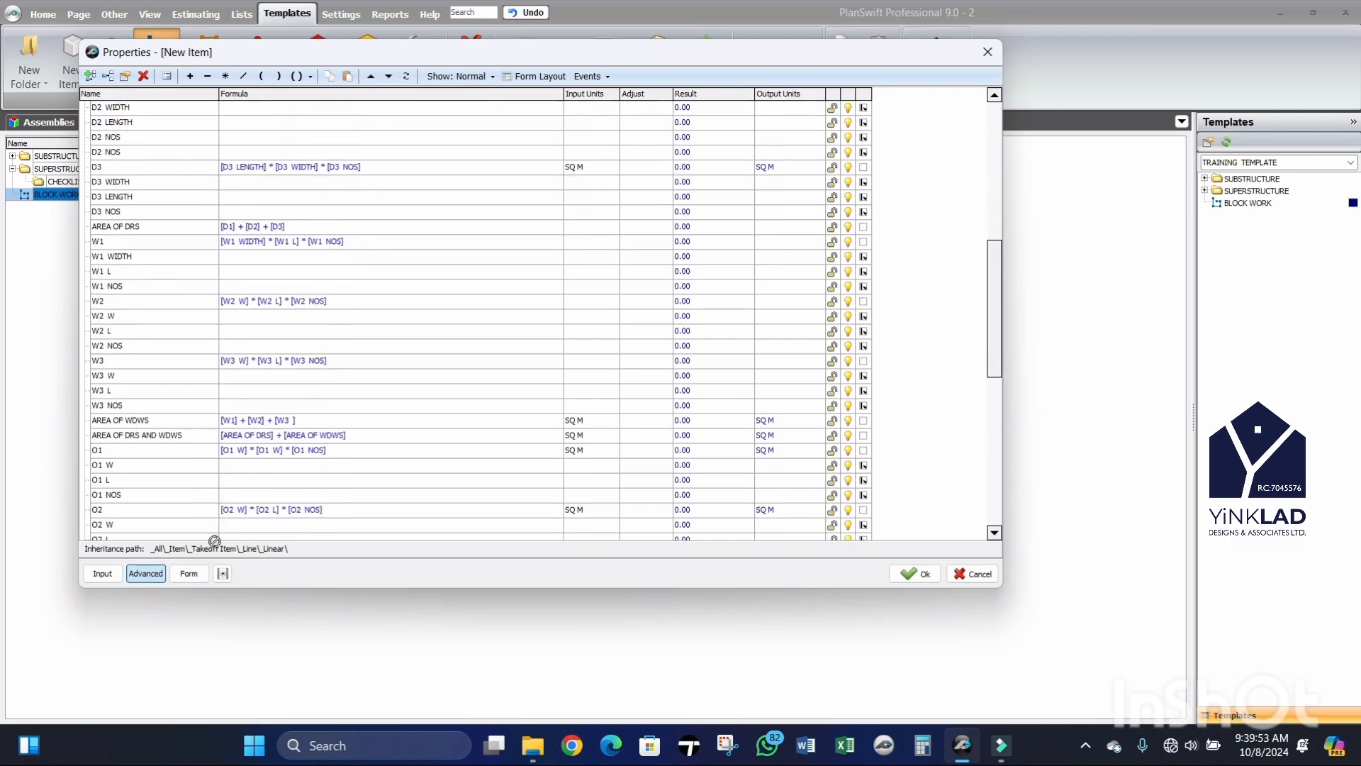
pyautogui.scroll(-6, 214, 541)
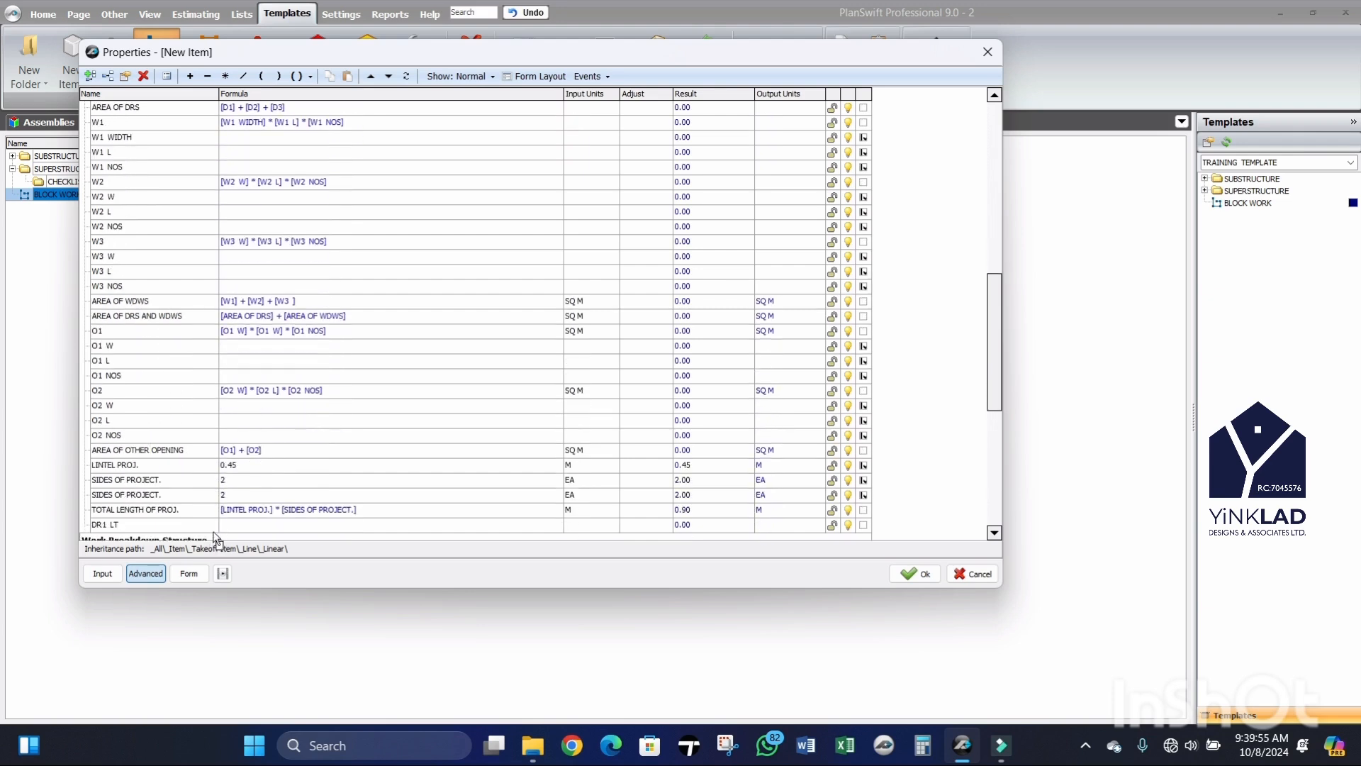
pyautogui.moveTo(215, 528); pyautogui.dragTo(241, 503)
pyautogui.write('[D1 WIDTH]')
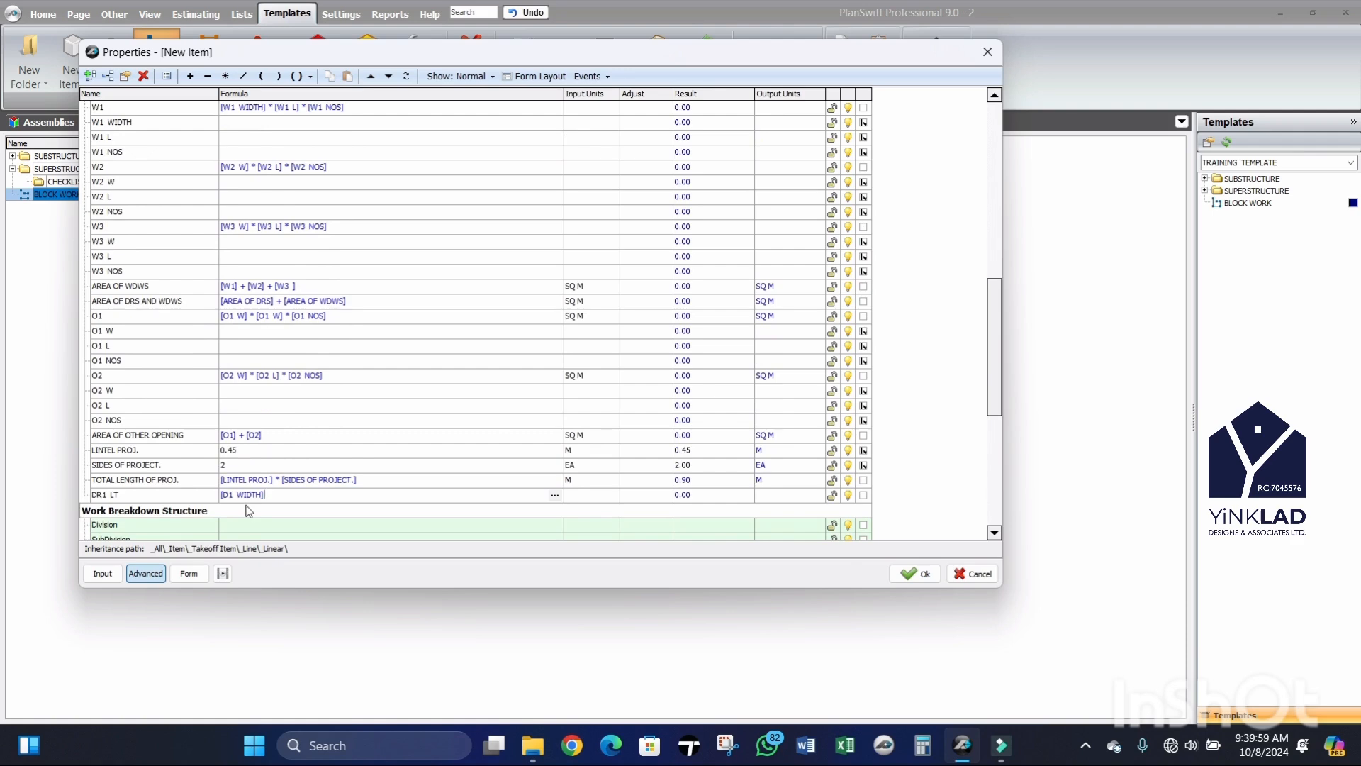
# Step: Extend the DR1 LT formula to ([D1 WIDTH] + [TOTAL LENGTH OF PROJ.]) * with the sum enclosed in parentheses
pyautogui.click(190, 77)
pyautogui.click(287, 495)
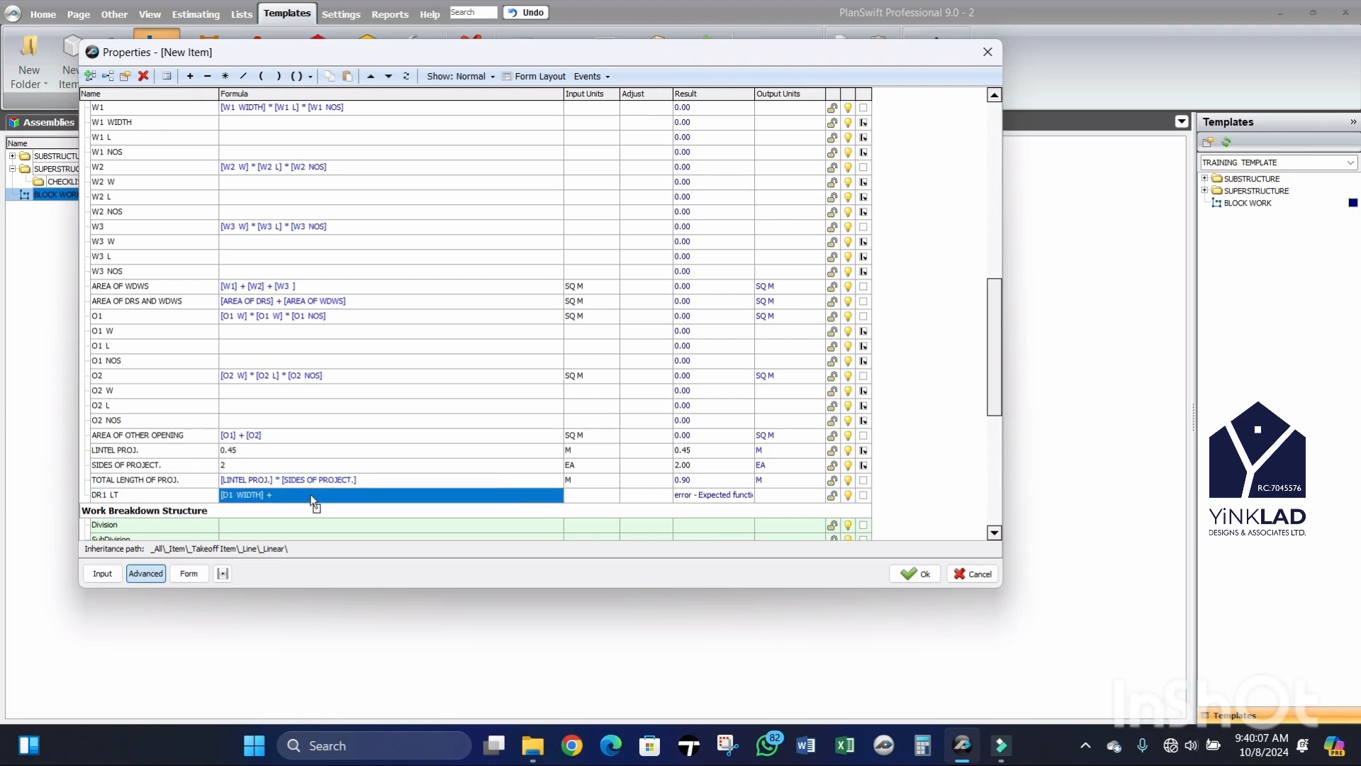
pyautogui.moveTo(311, 495); pyautogui.dragTo(220, 496)
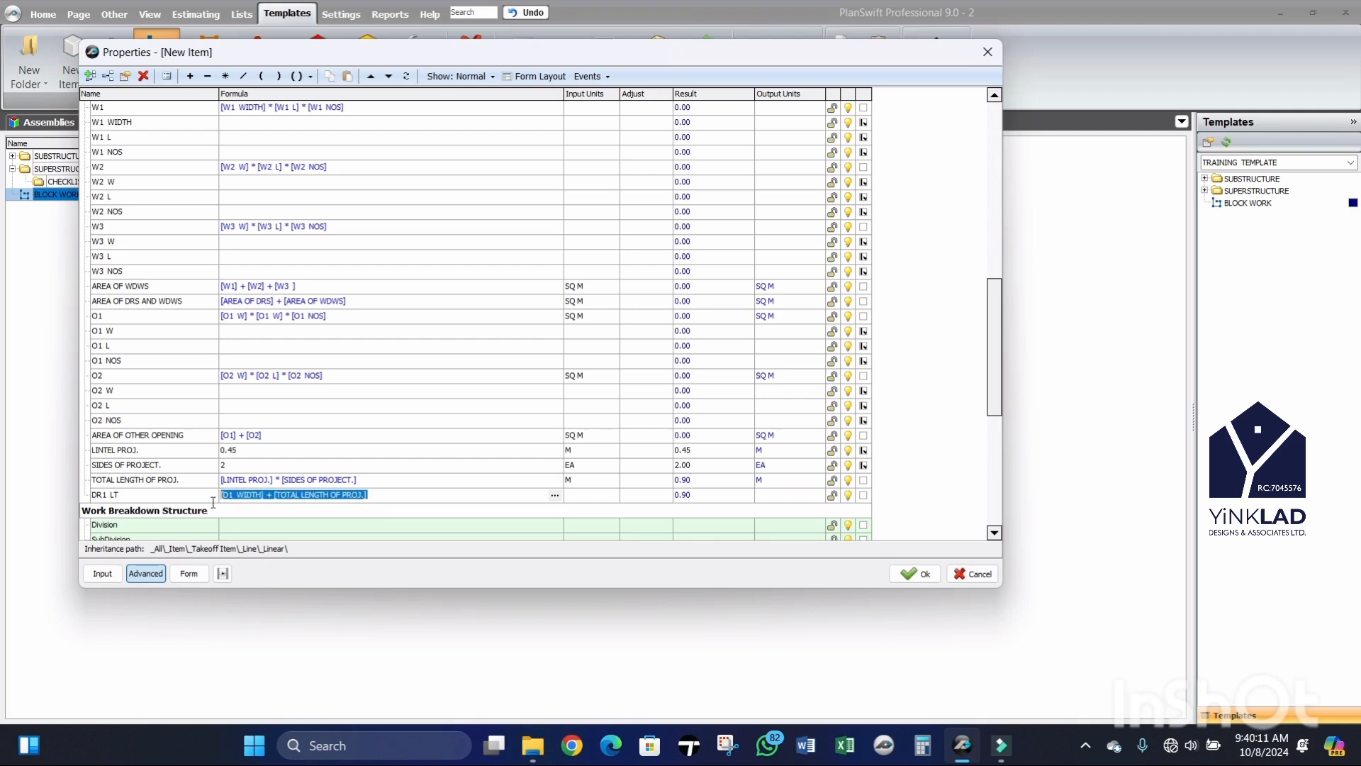
pyautogui.click(311, 76)
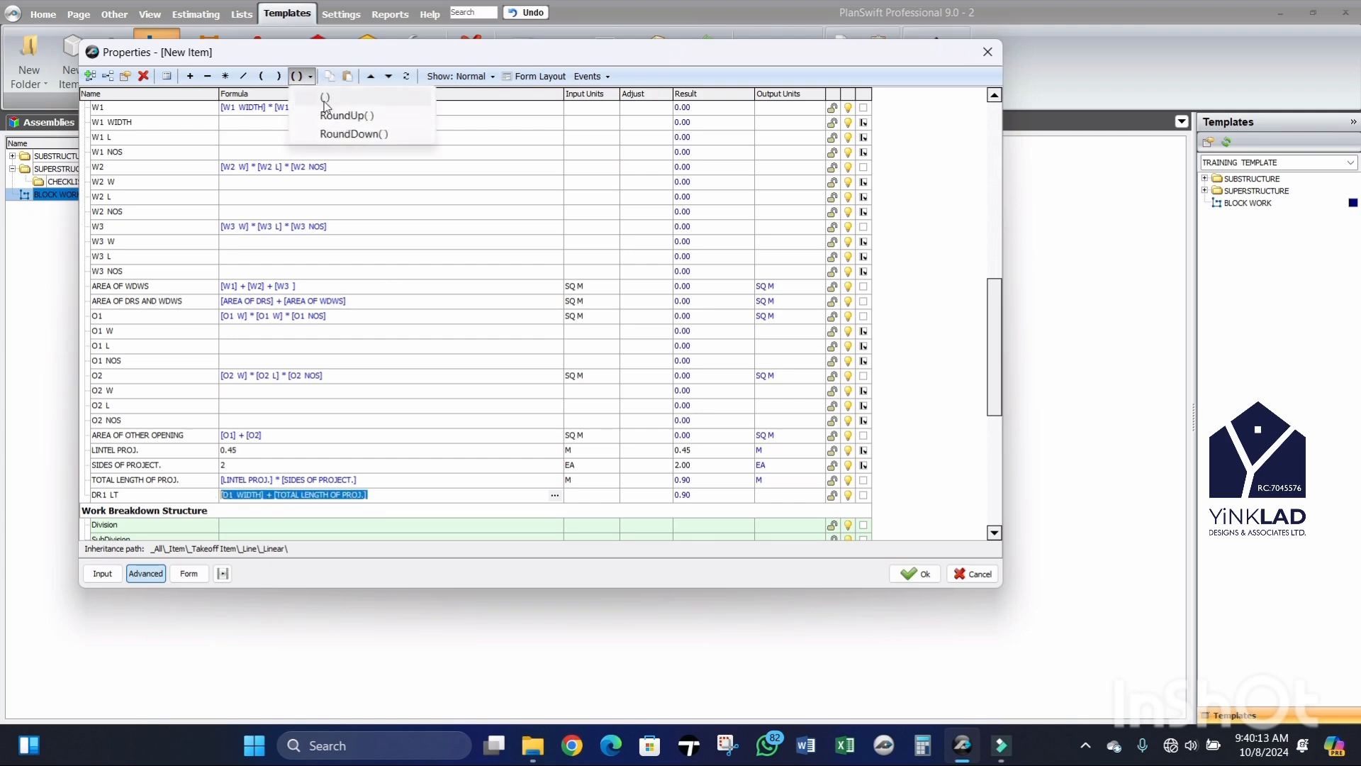
pyautogui.click(324, 96)
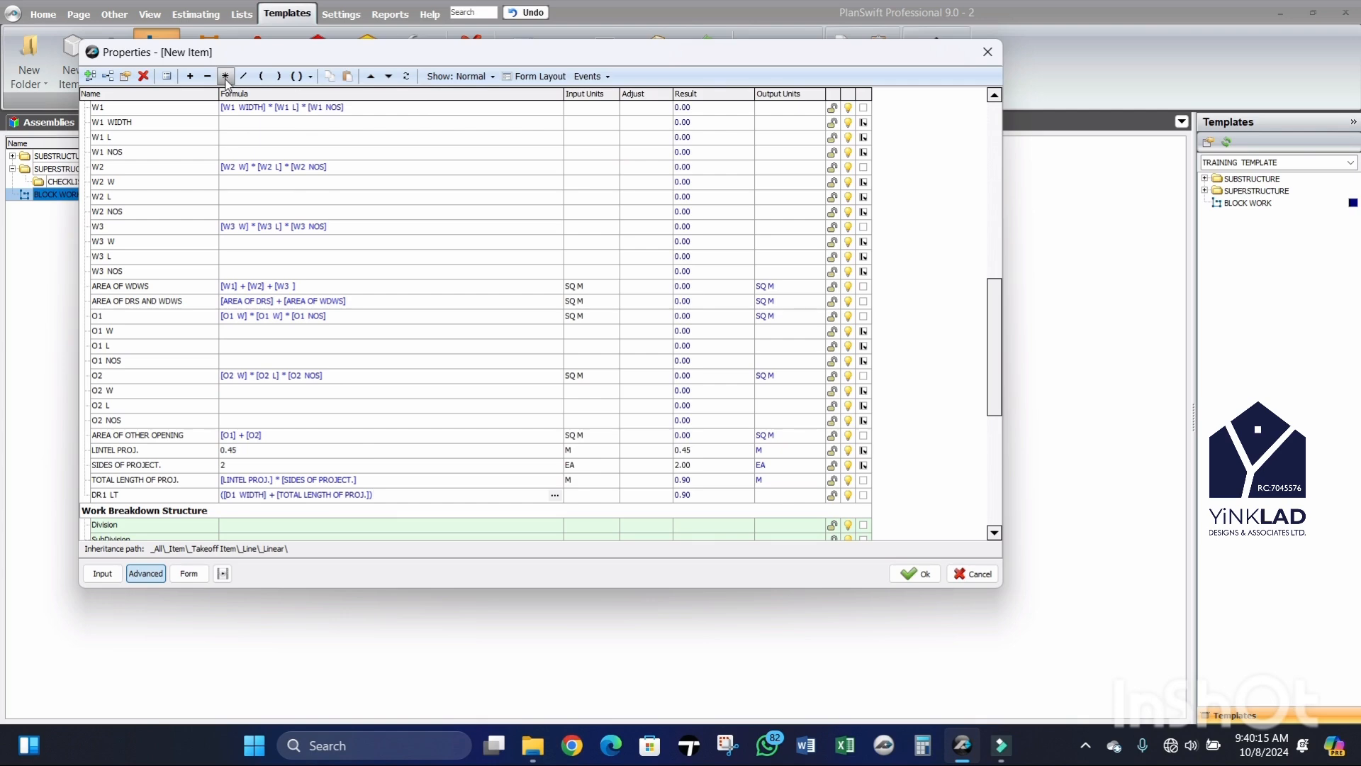
pyautogui.write('*')
# Step: Look through the item's property list for the Width and Depth properties under Takeoff Data
pyautogui.scroll(2, 207, 380)
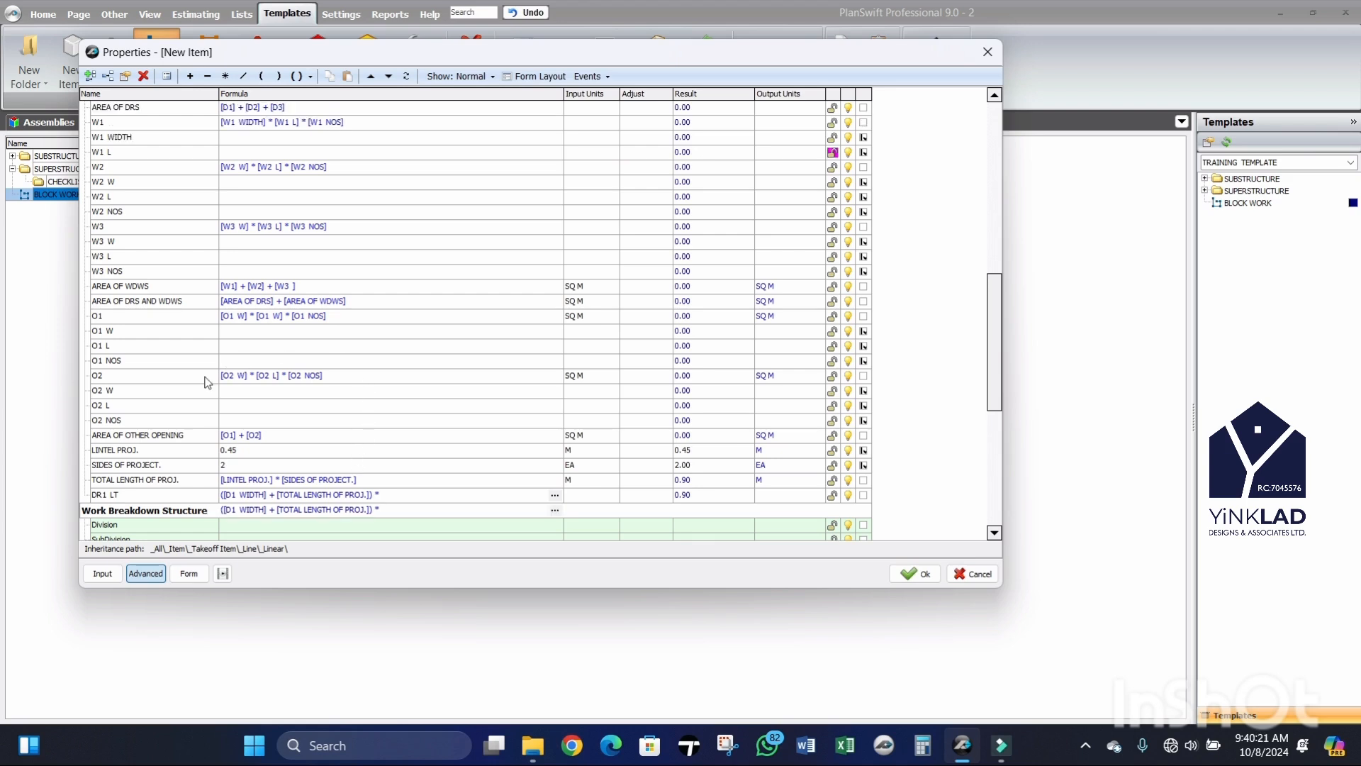
pyautogui.scroll(1, 206, 380)
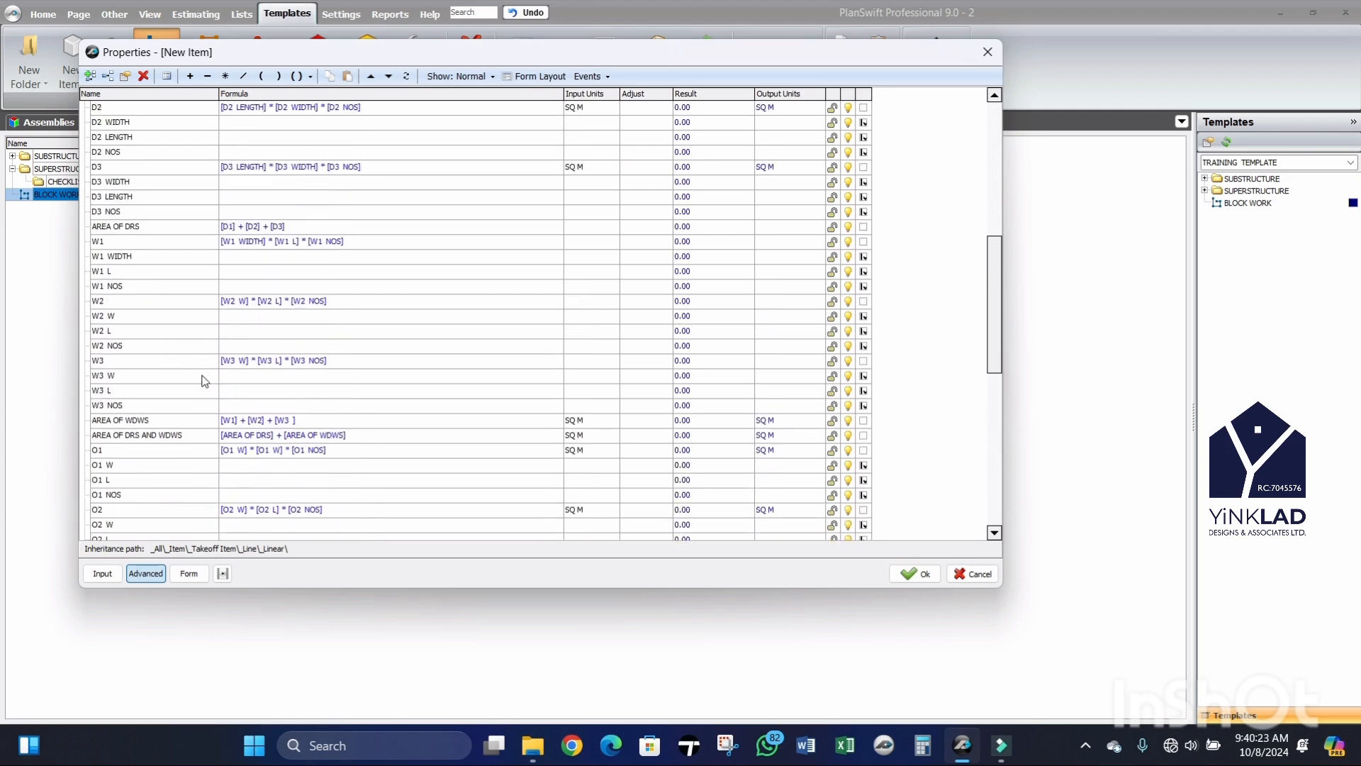
pyautogui.scroll(-3, 228, 336)
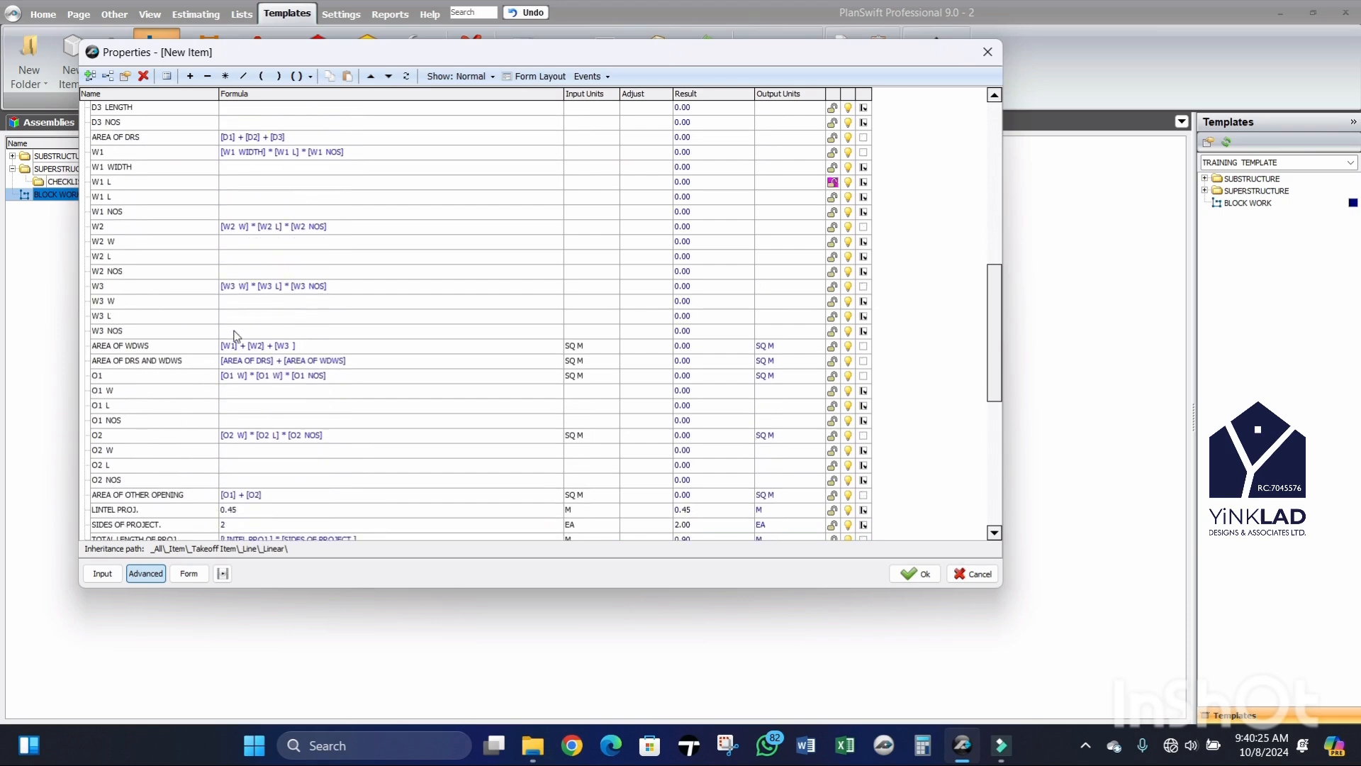
pyautogui.scroll(-4, 237, 337)
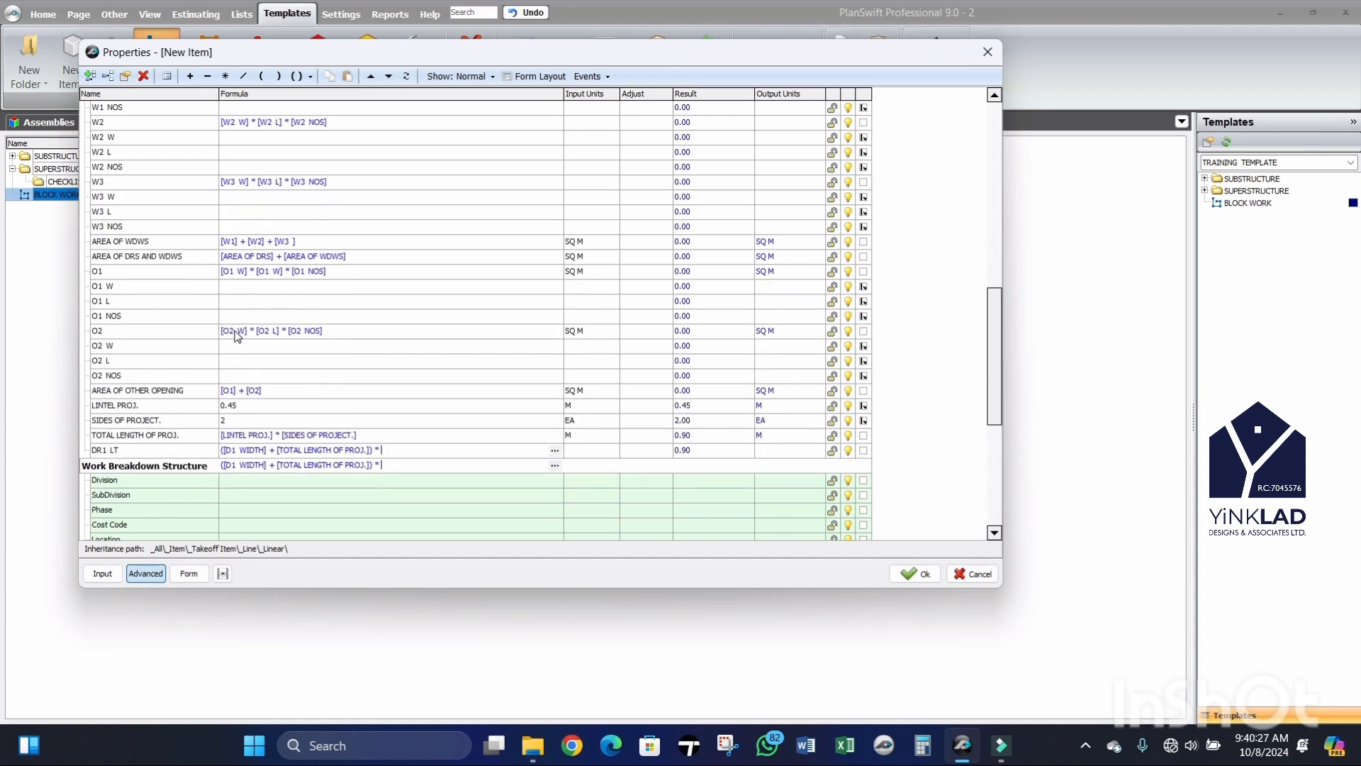
pyautogui.scroll(3, 232, 320)
pyautogui.scroll(3, 231, 312)
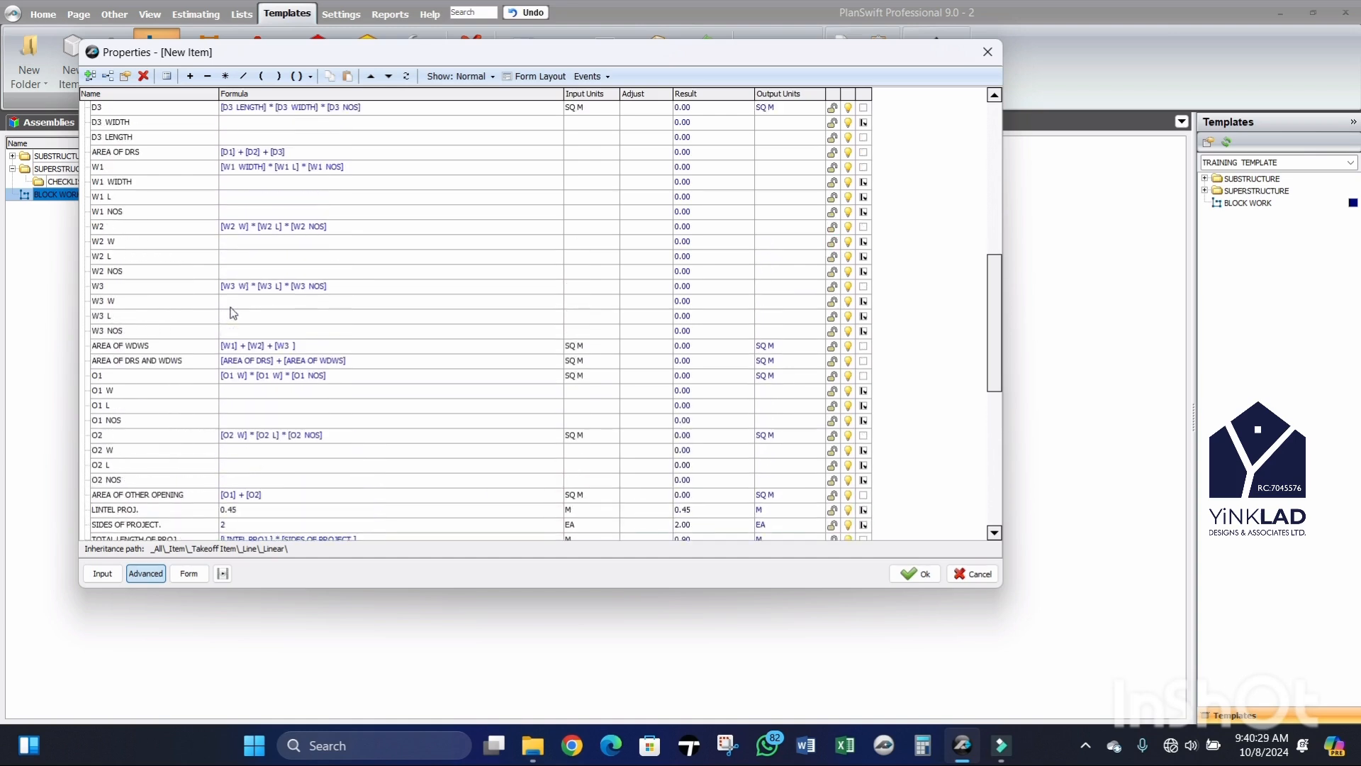
pyautogui.scroll(4, 163, 283)
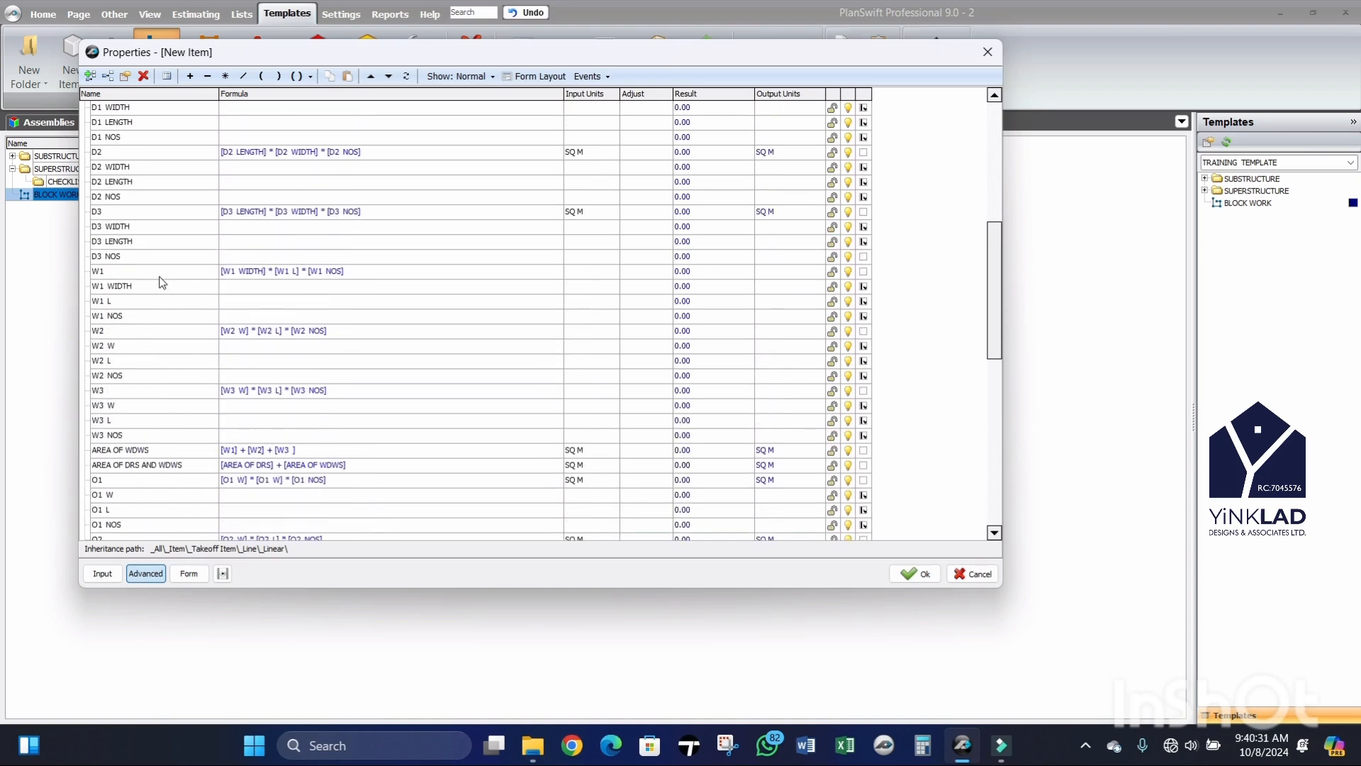
pyautogui.scroll(3, 158, 273)
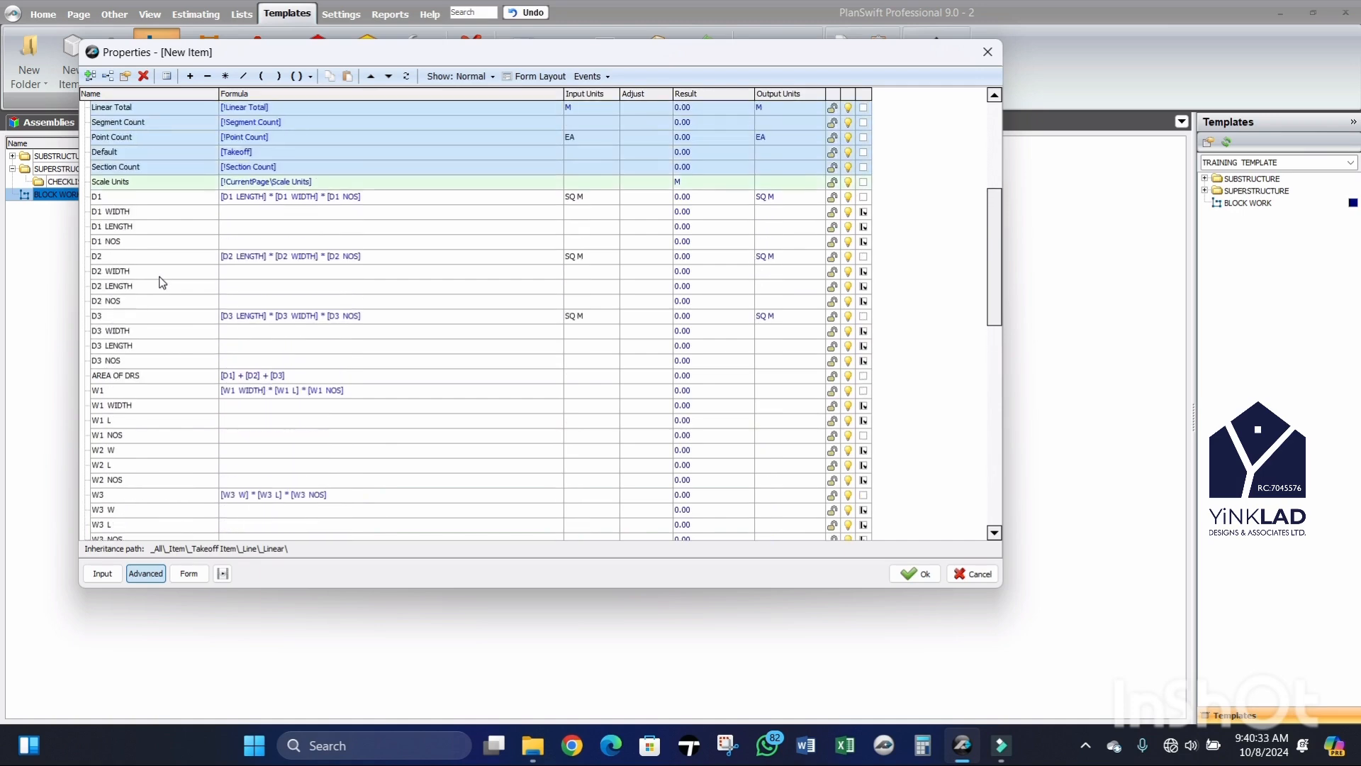
pyautogui.scroll(4, 151, 258)
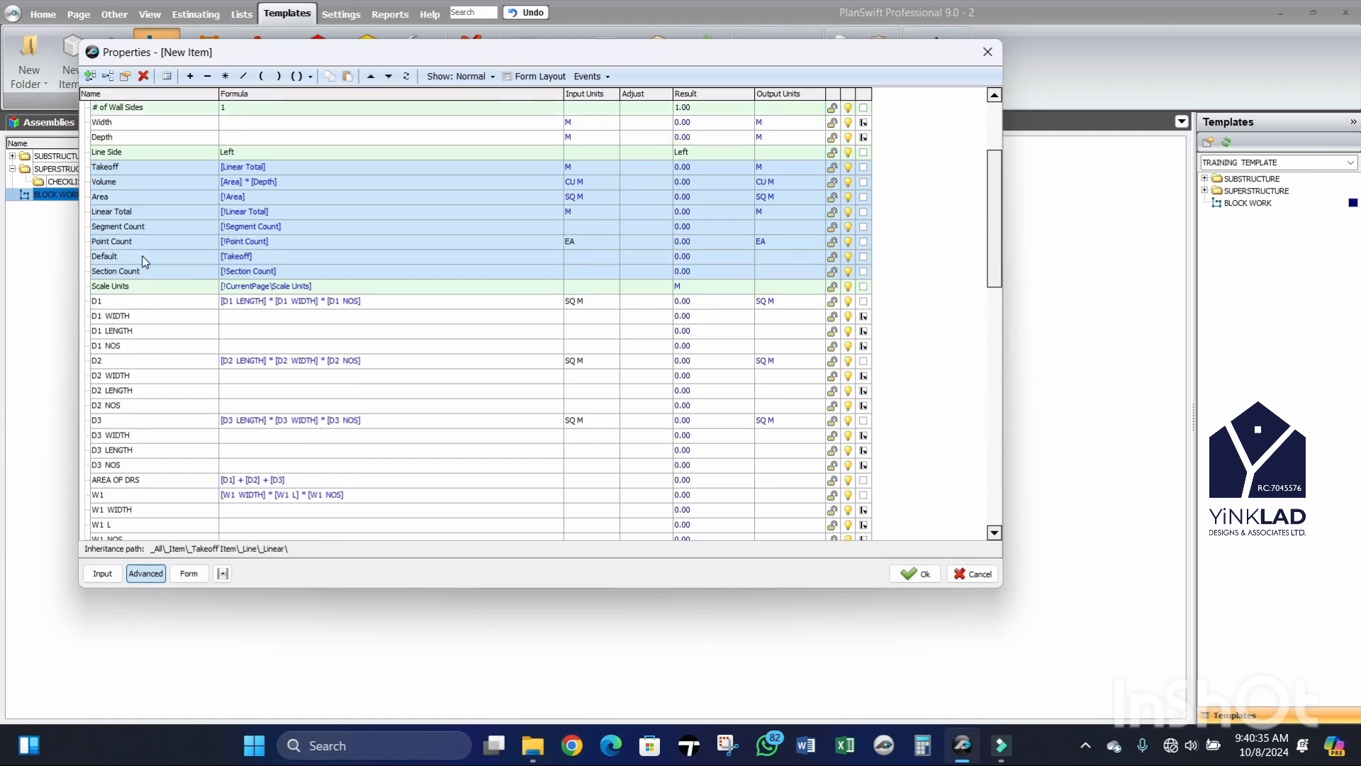
pyautogui.scroll(2, 135, 201)
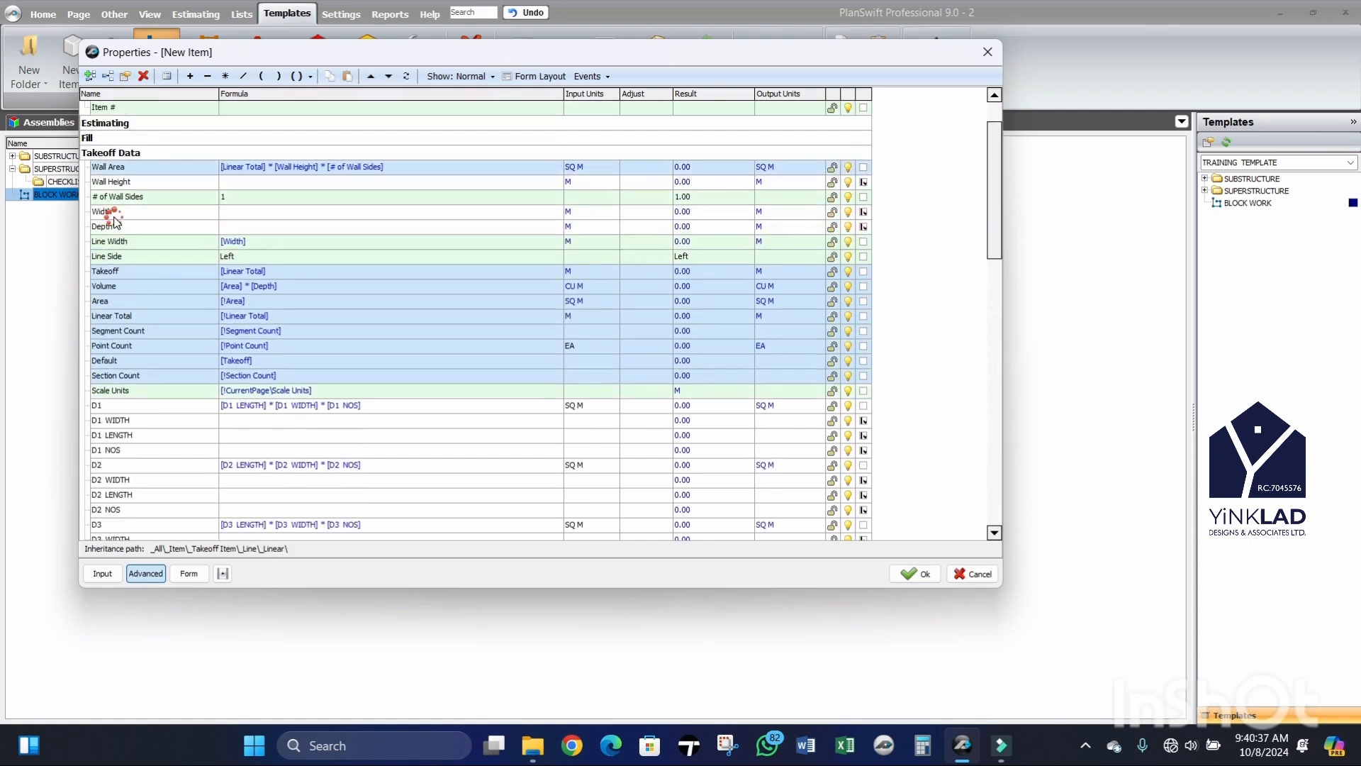
pyautogui.click(107, 211)
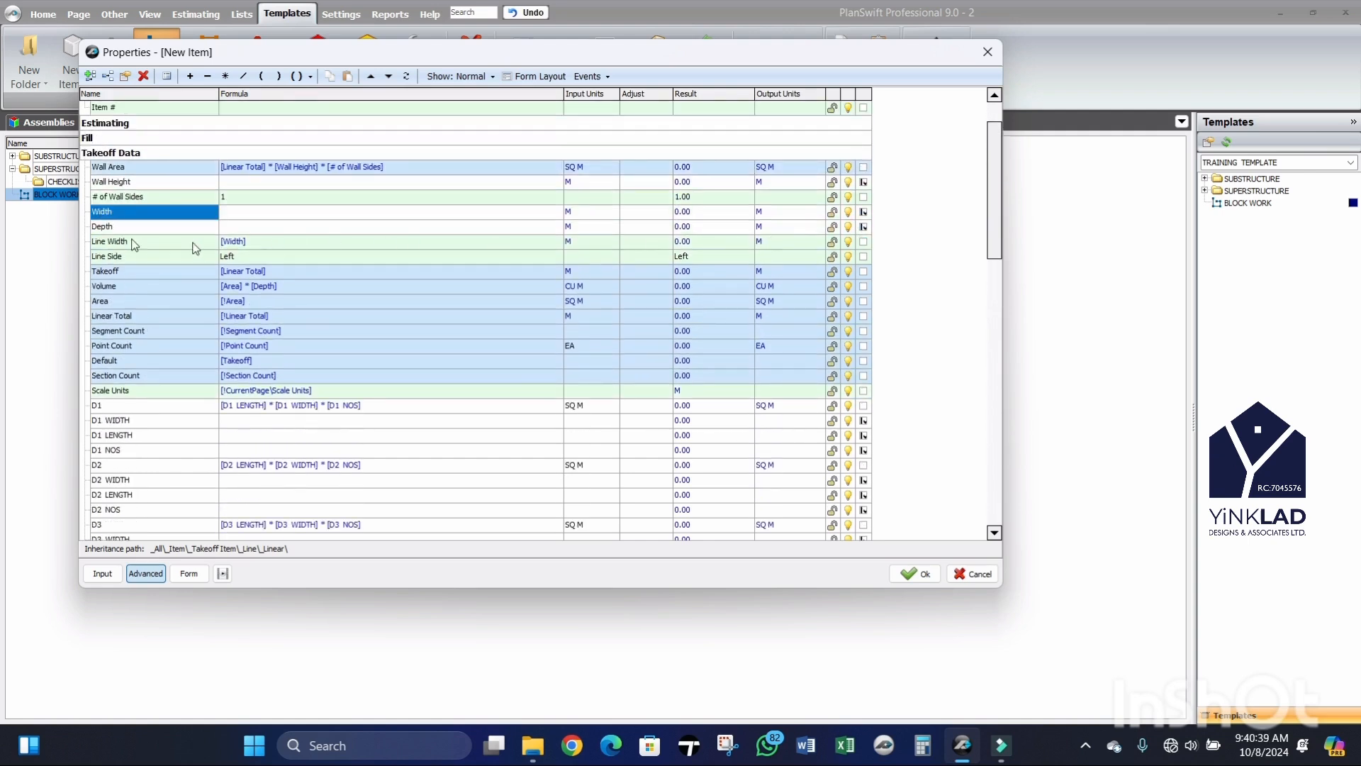
pyautogui.click(249, 229)
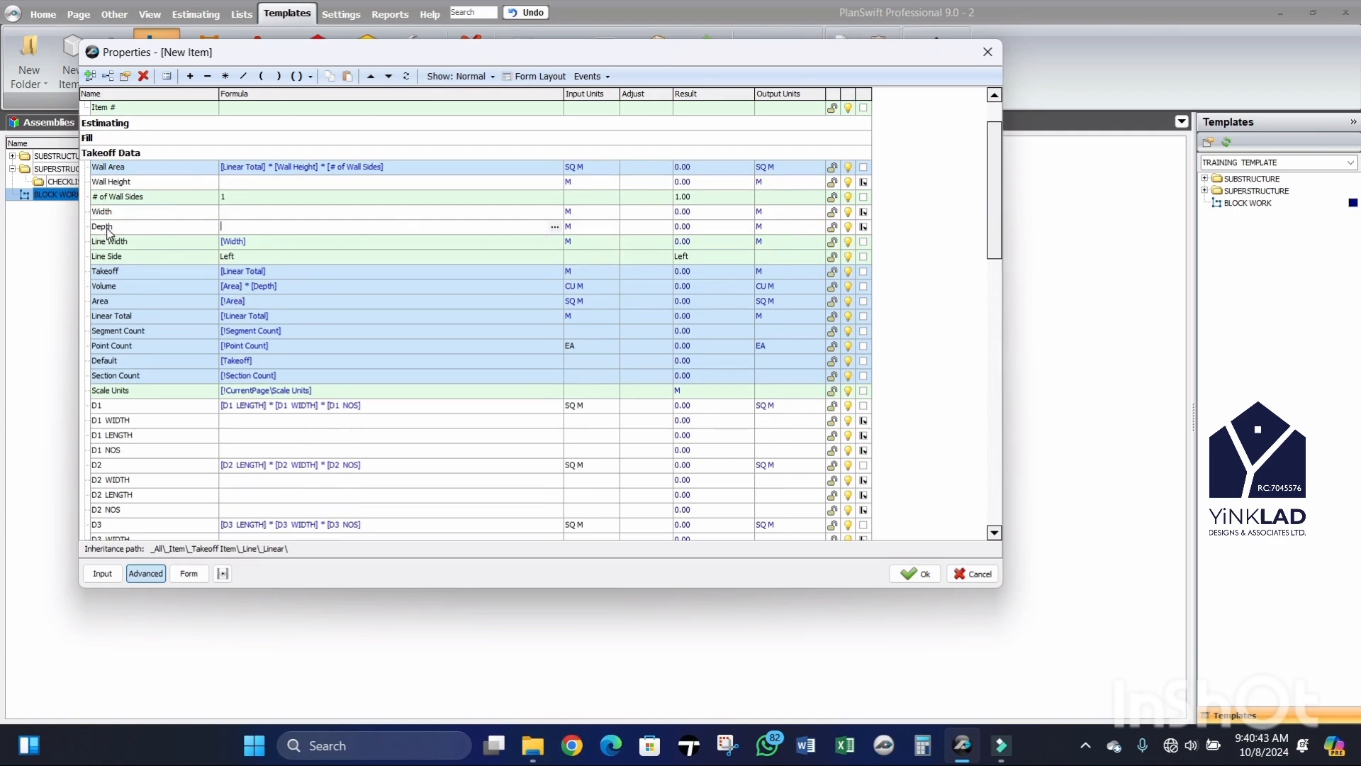
pyautogui.click(108, 233)
pyautogui.doubleClick(108, 233)
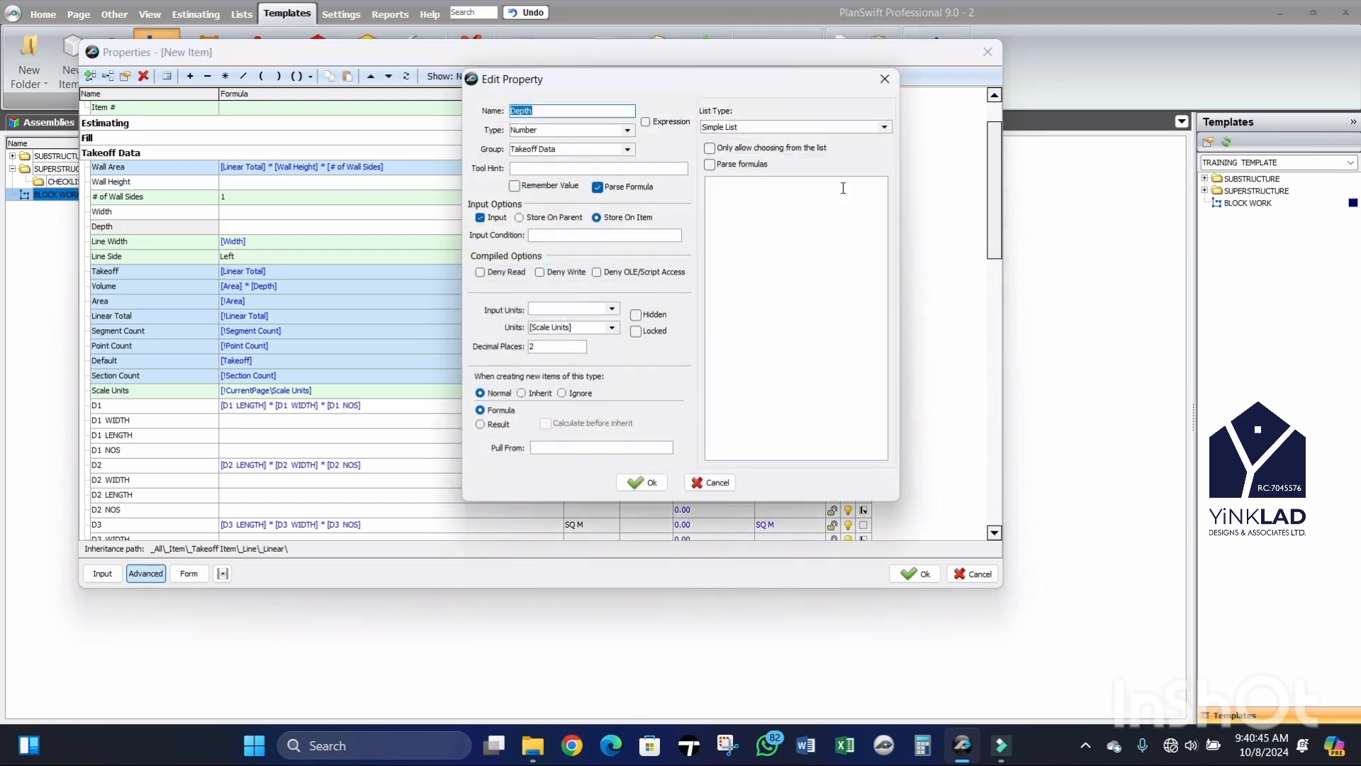
pyautogui.click(736, 197)
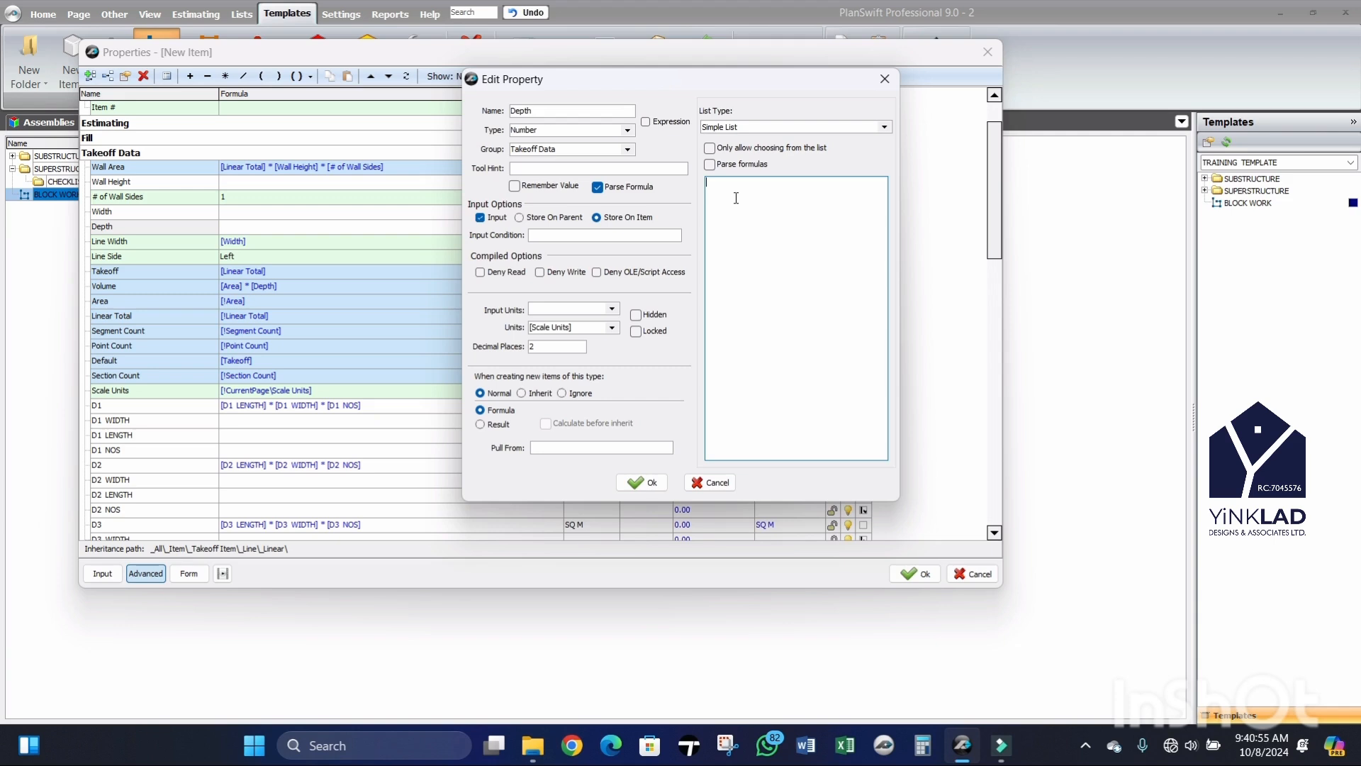
pyautogui.click(885, 78)
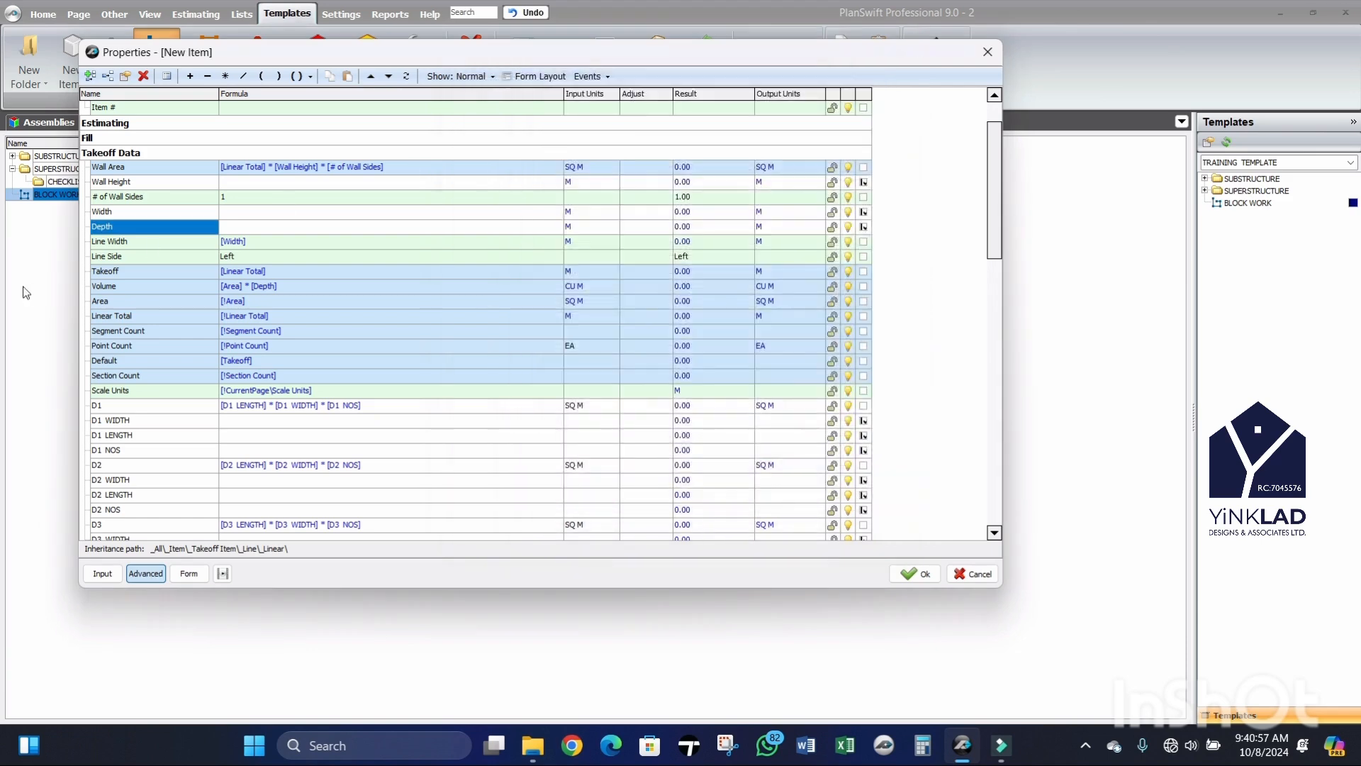
# Step: Give the Width property under Takeoff Data a simple list of choices, 0.225 and 0.150, and save it
pyautogui.click(150, 214)
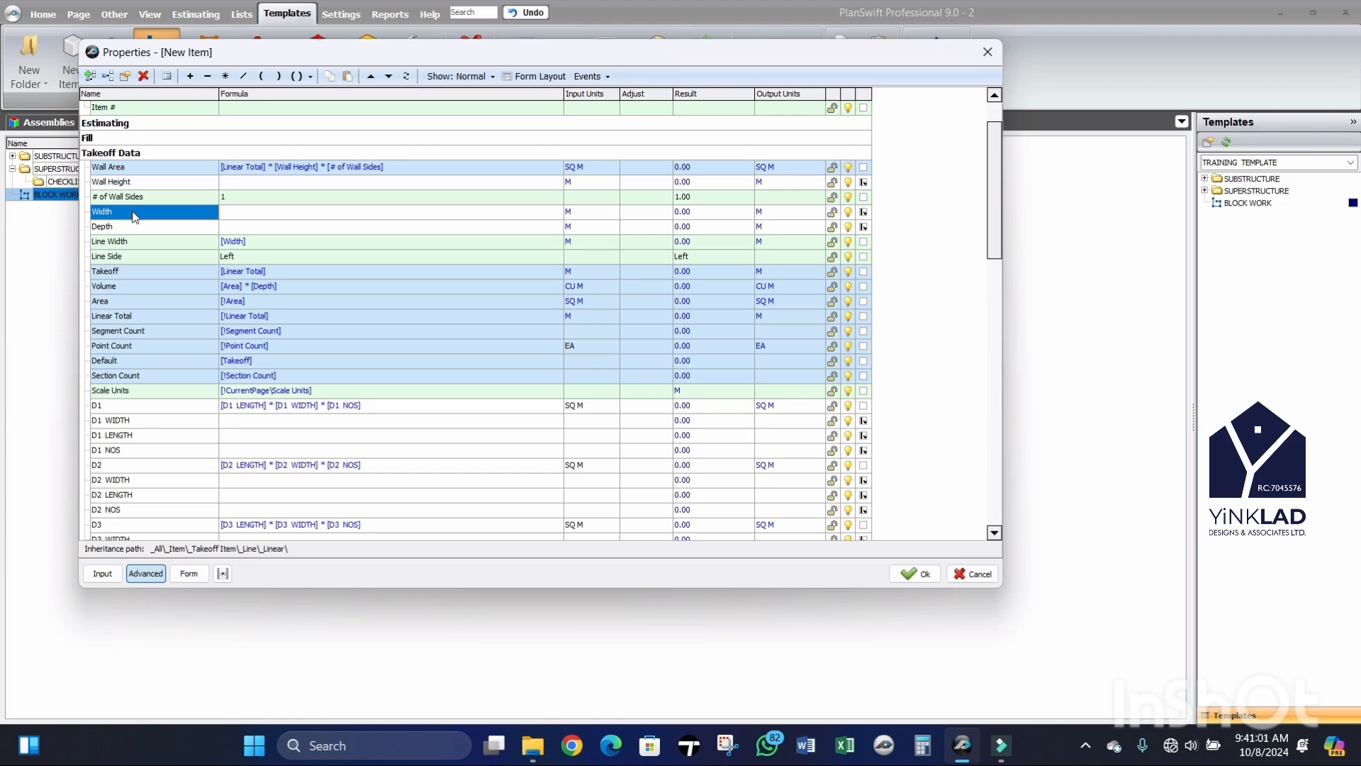
pyautogui.doubleClick(135, 217)
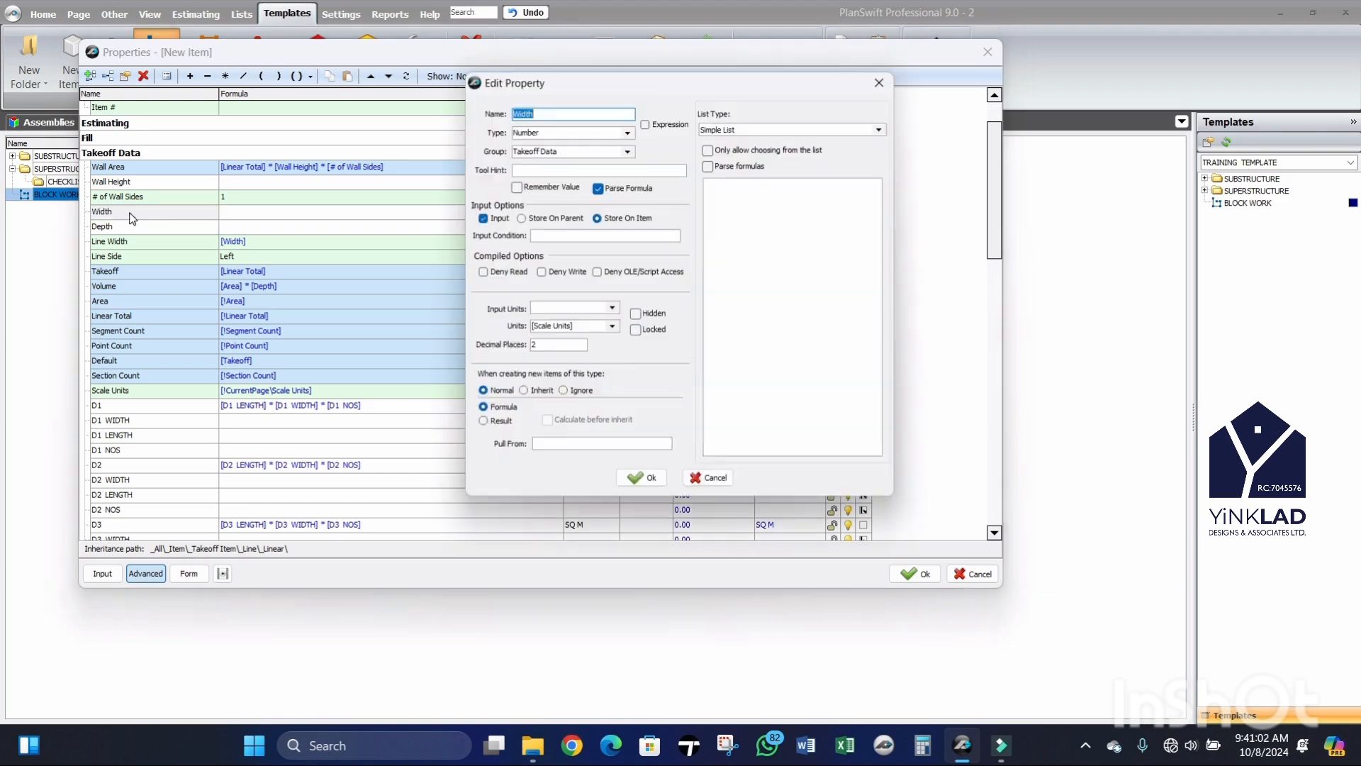
pyautogui.click(731, 196)
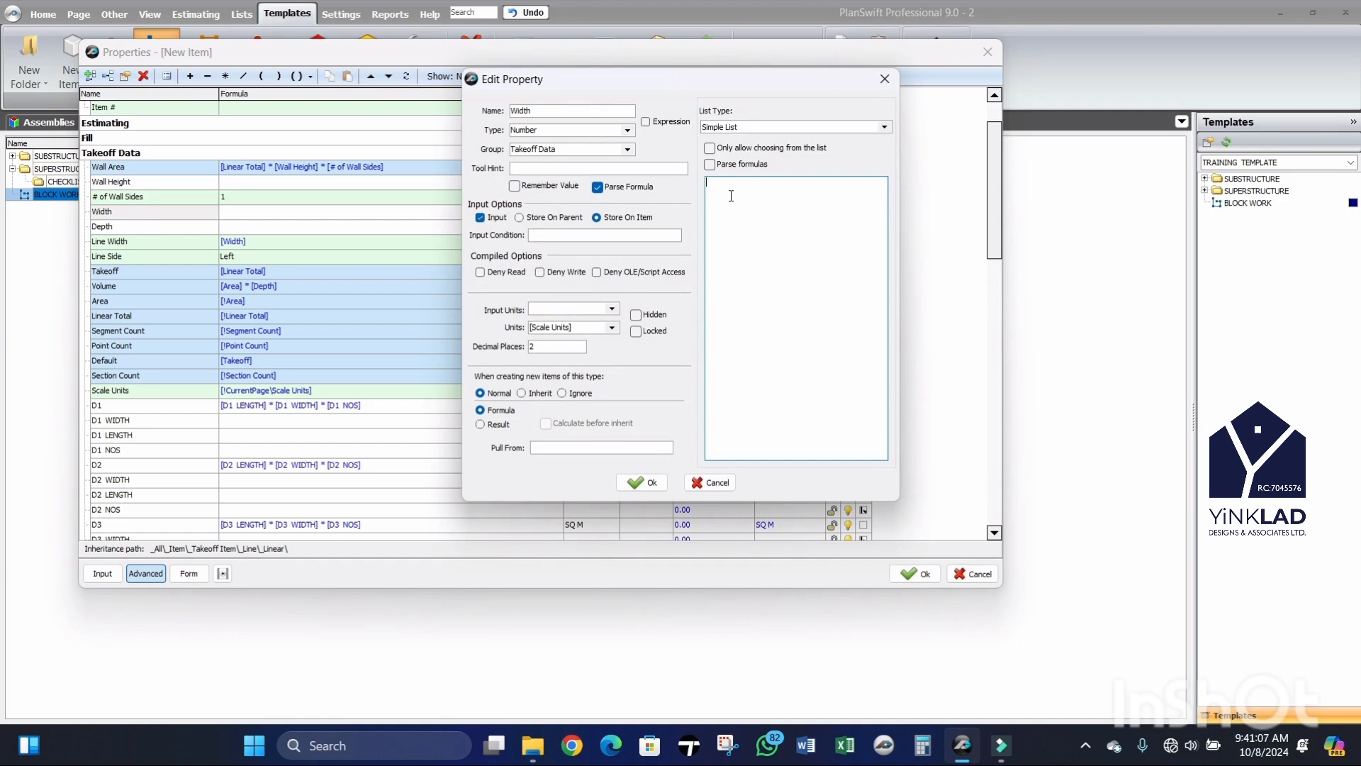
pyautogui.write('0.225')
pyautogui.press('Return')
pyautogui.write('0.150')
pyautogui.click(641, 483)
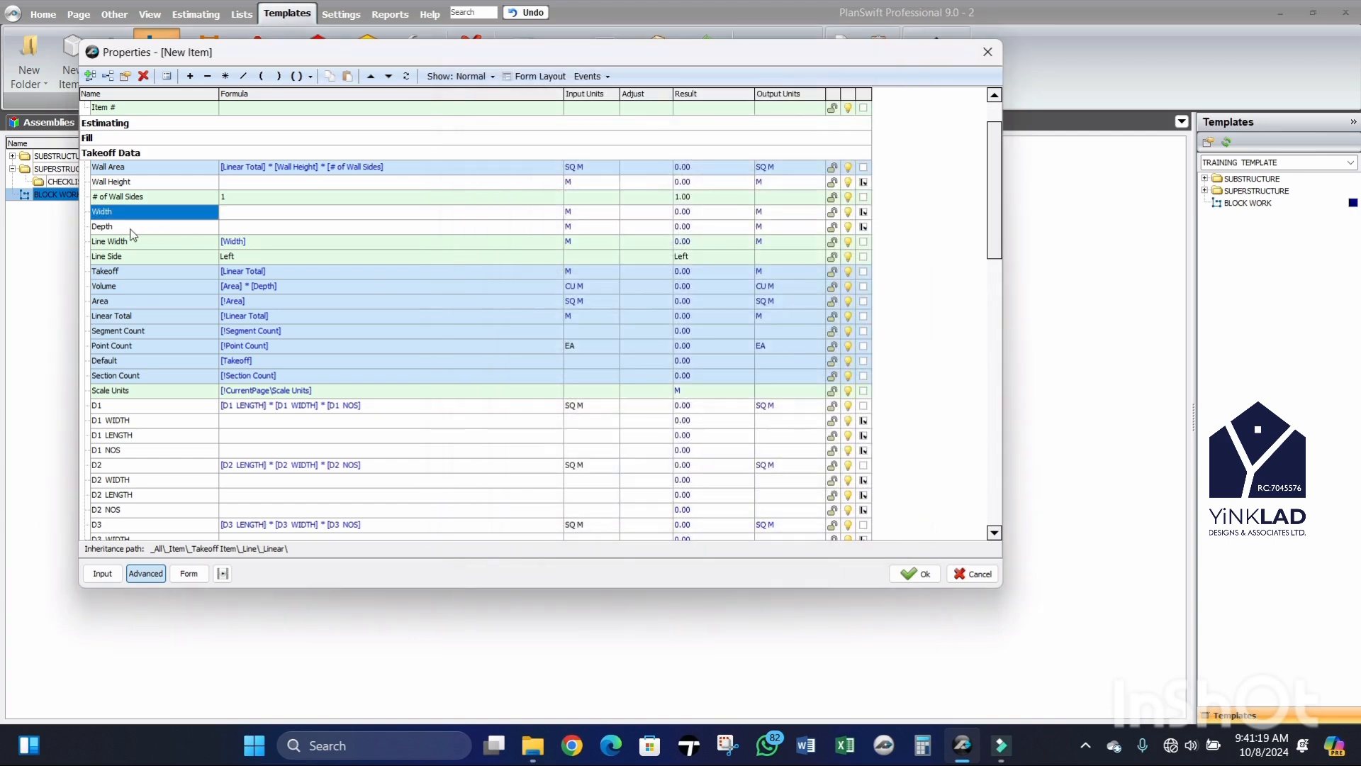
# Step: Give the Depth property under Takeoff Data a simple list of choices, 0.225 and 0.150, and save it
pyautogui.click(132, 228)
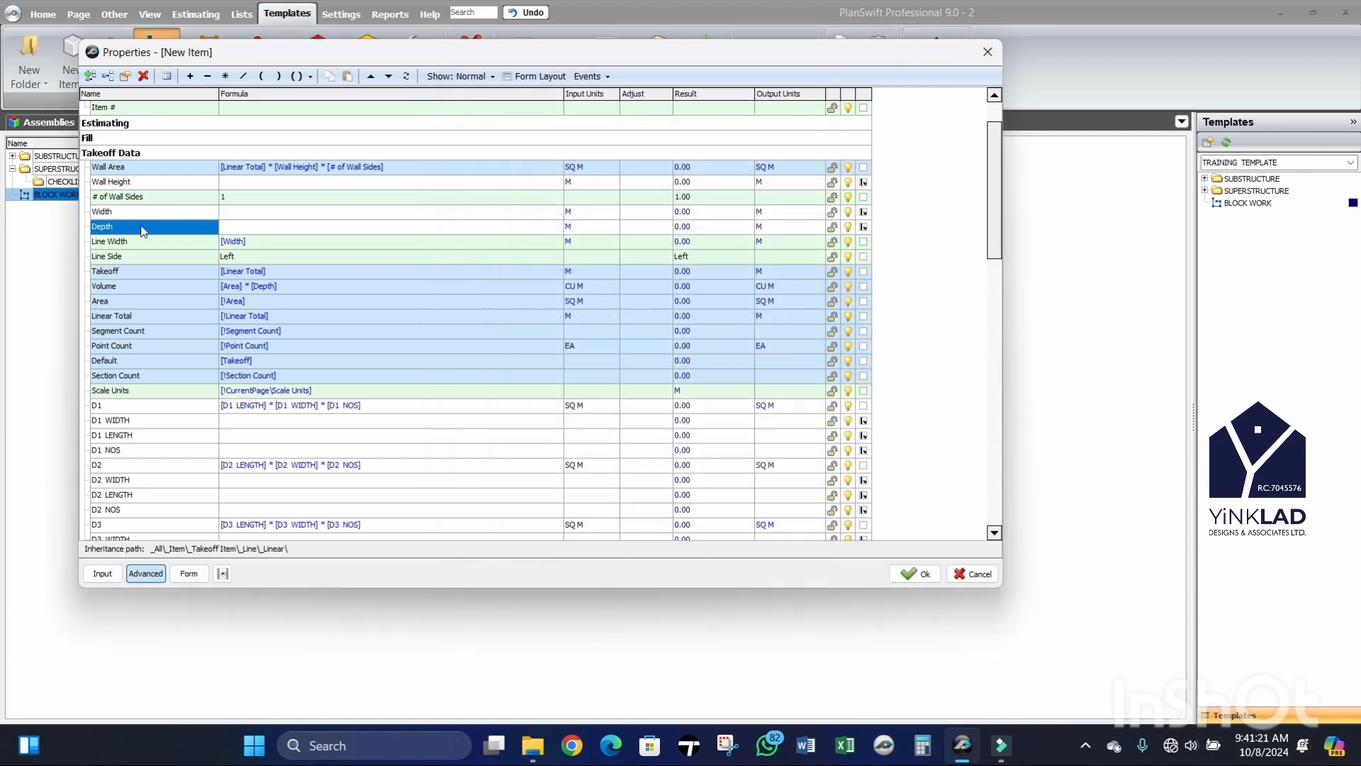
pyautogui.doubleClick(141, 233)
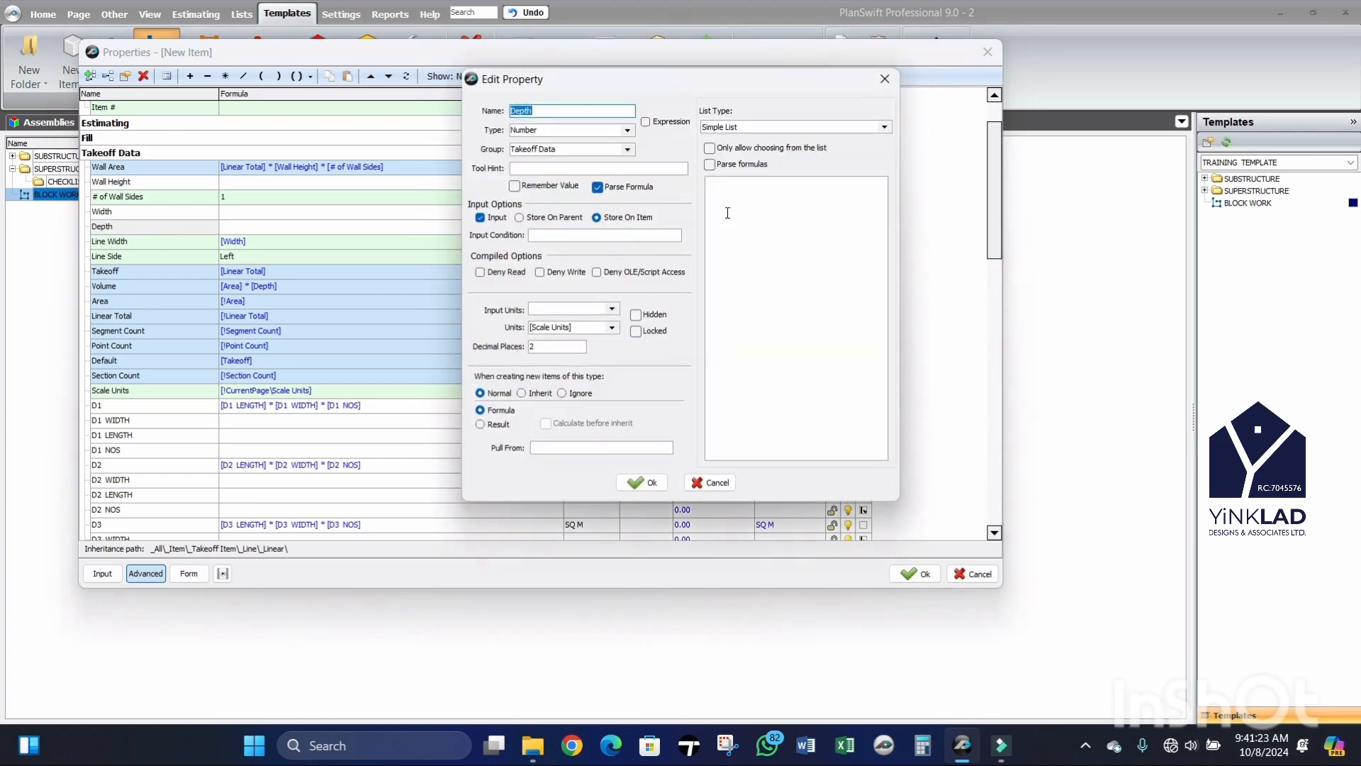
pyautogui.click(735, 191)
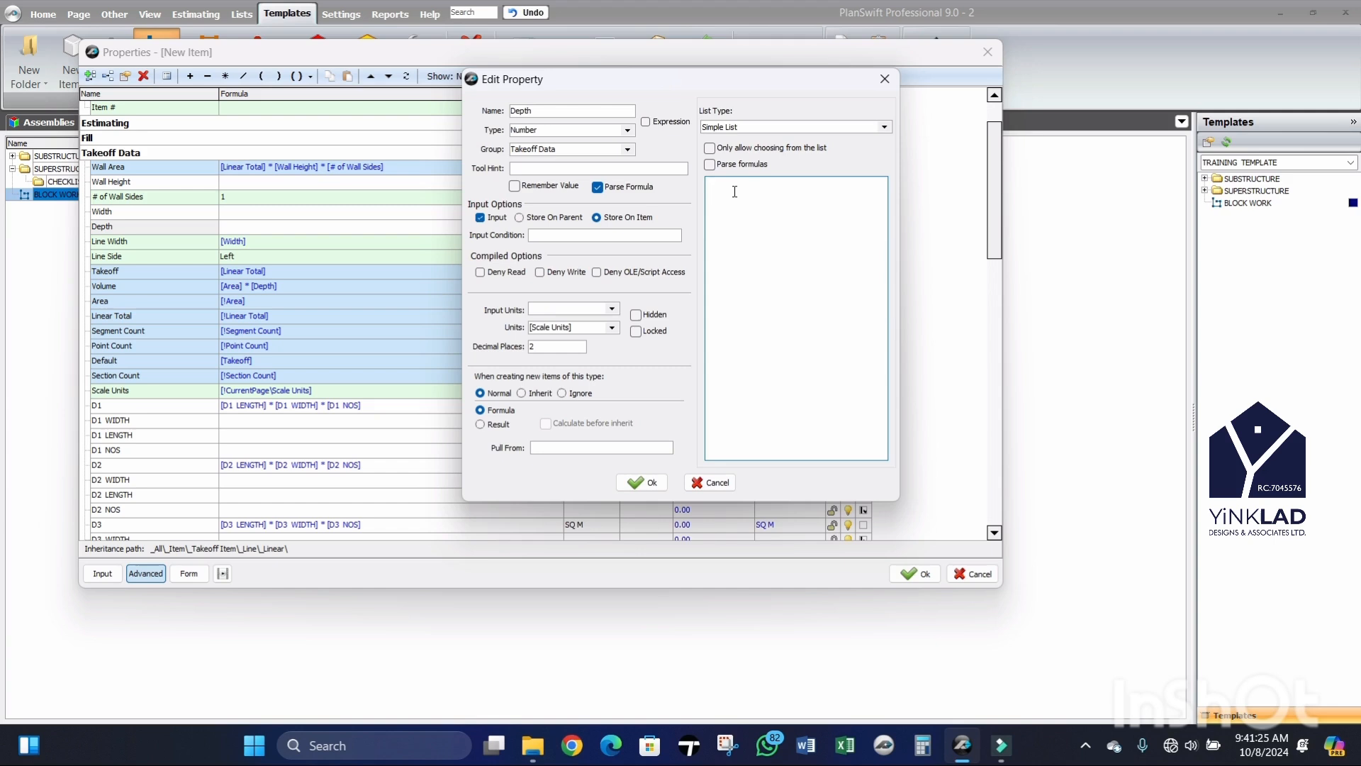
pyautogui.write('0.225')
pyautogui.write('0')
pyautogui.write('.15')
pyautogui.write('0')
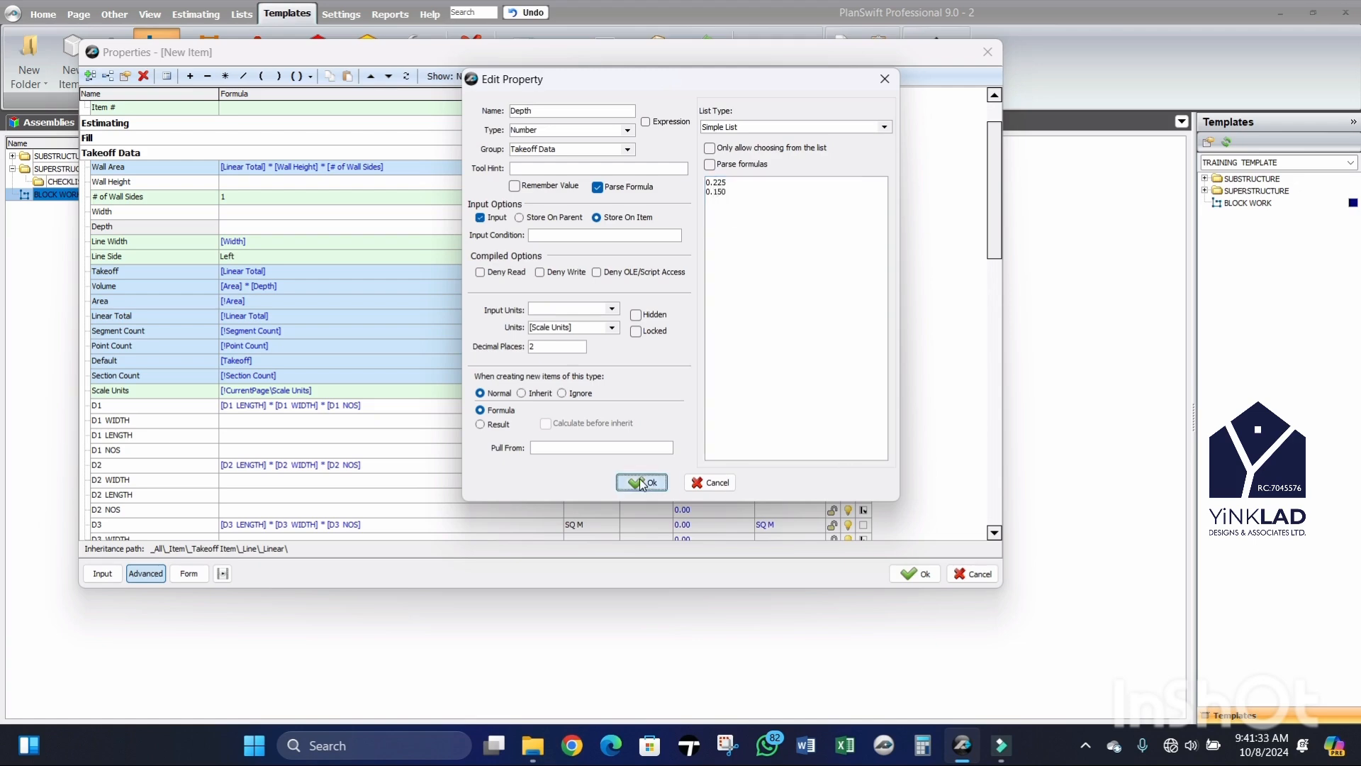
pyautogui.click(641, 483)
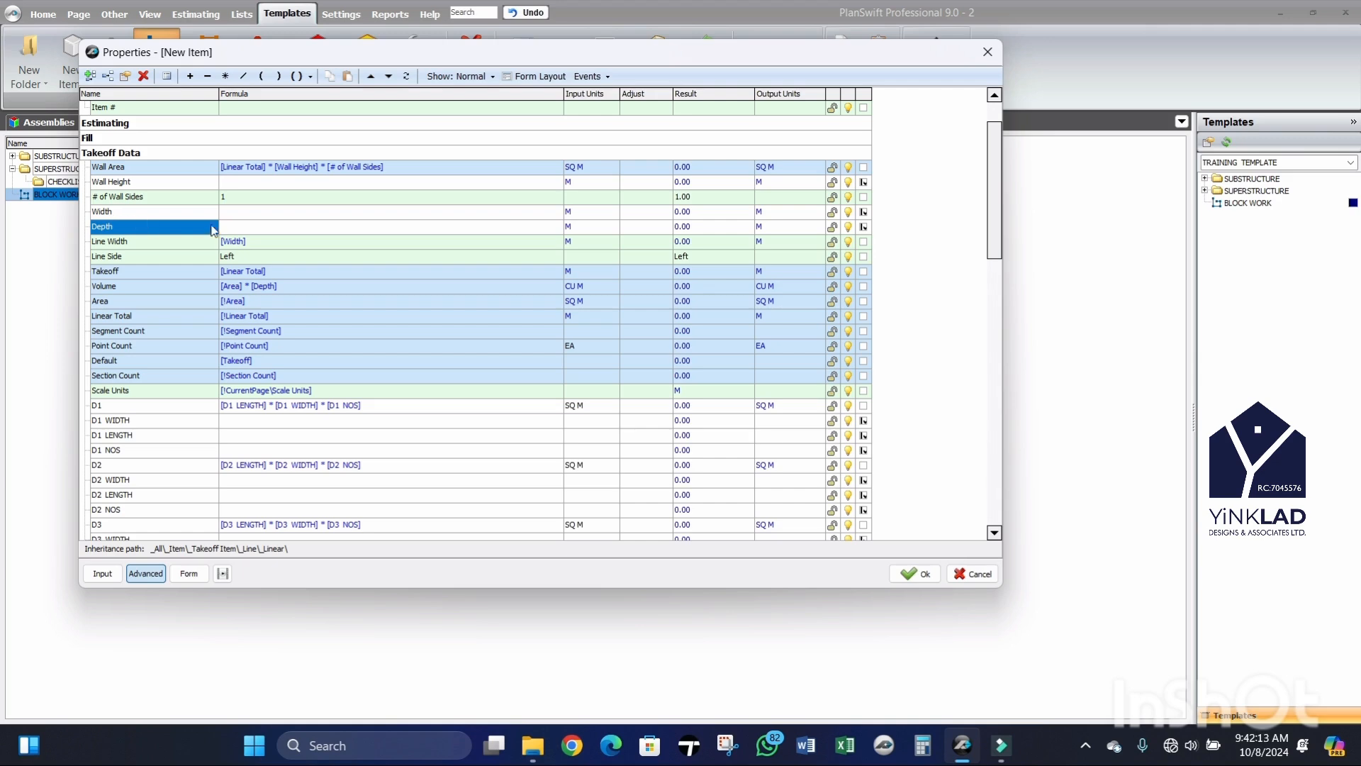
# Step: Check the choices offered for the Width property's formula without selecting one
pyautogui.click(357, 212)
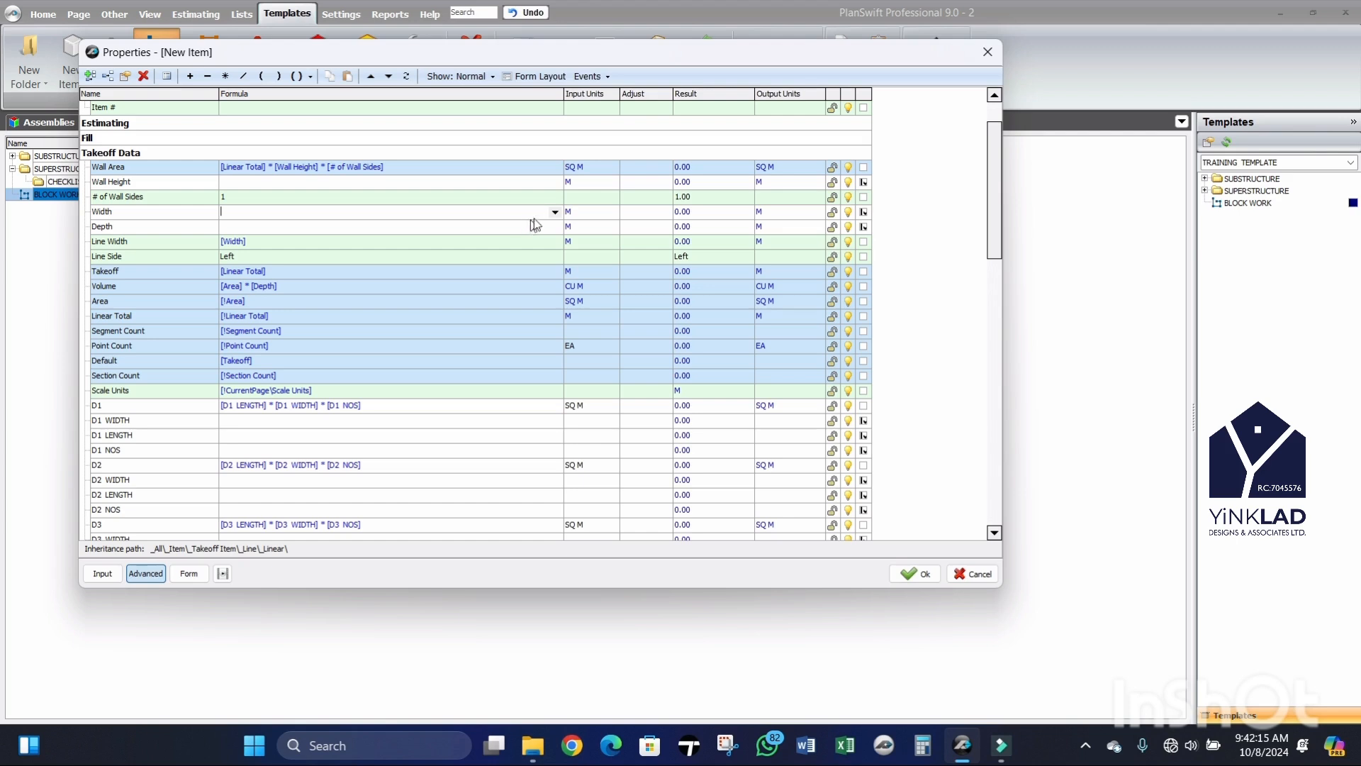
pyautogui.click(555, 212)
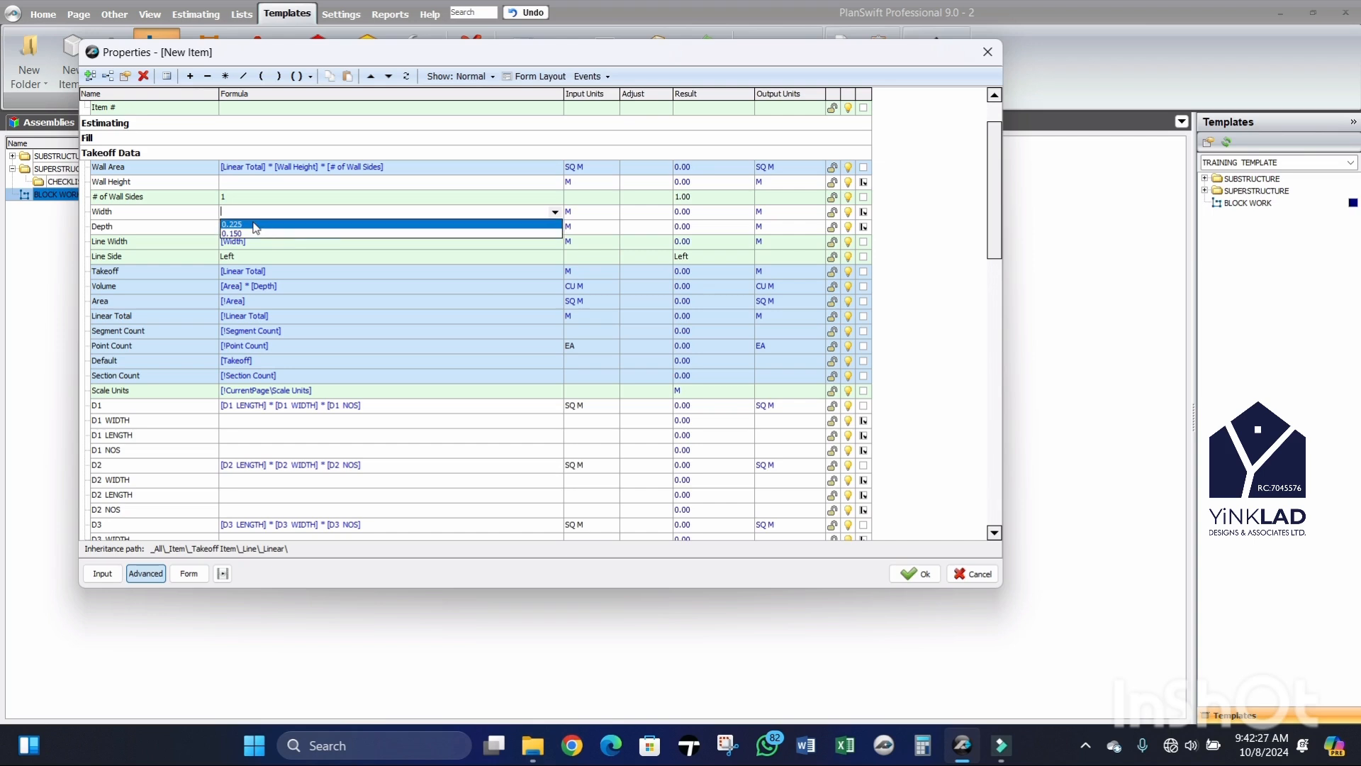
pyautogui.click(174, 214)
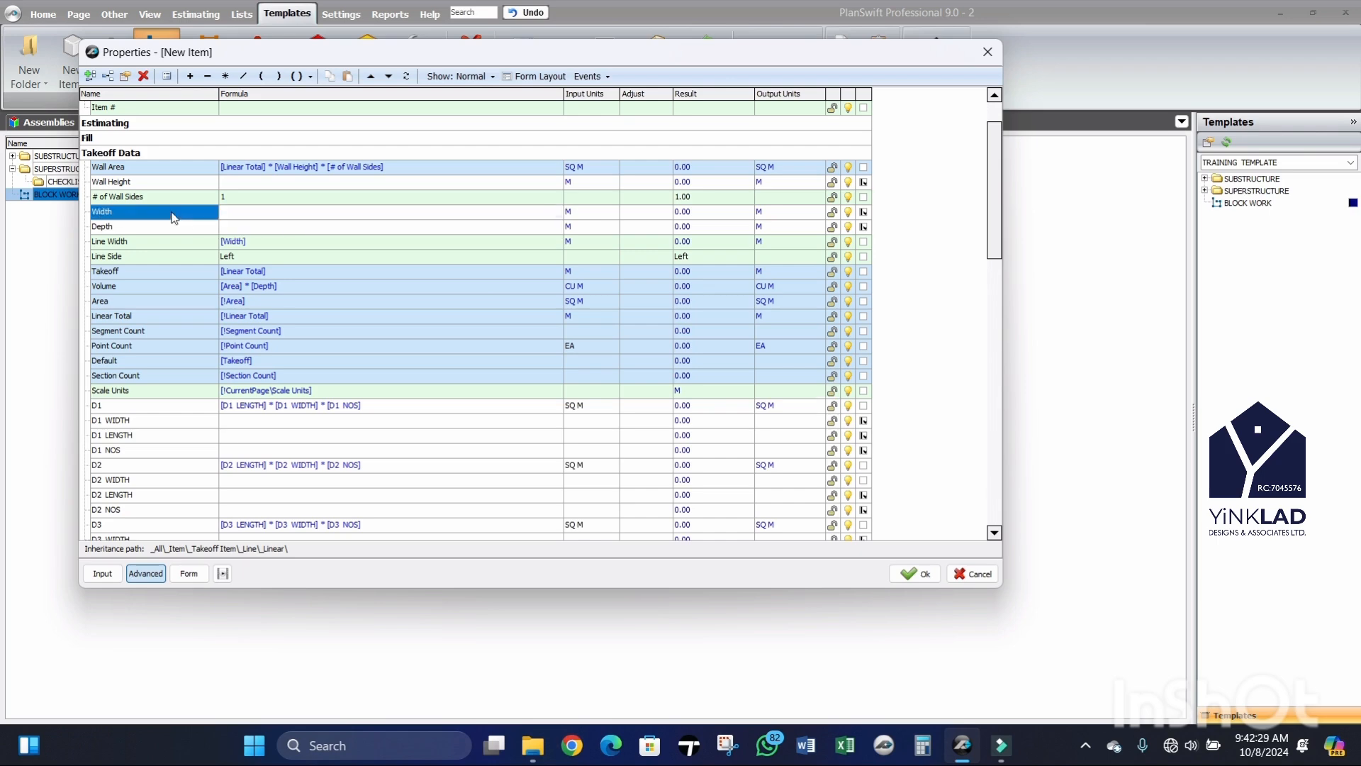
# Step: Review the door, window, opening and lintel properties under Takeoff Data through to the DR1 LT formula
pyautogui.scroll(-8, 236, 336)
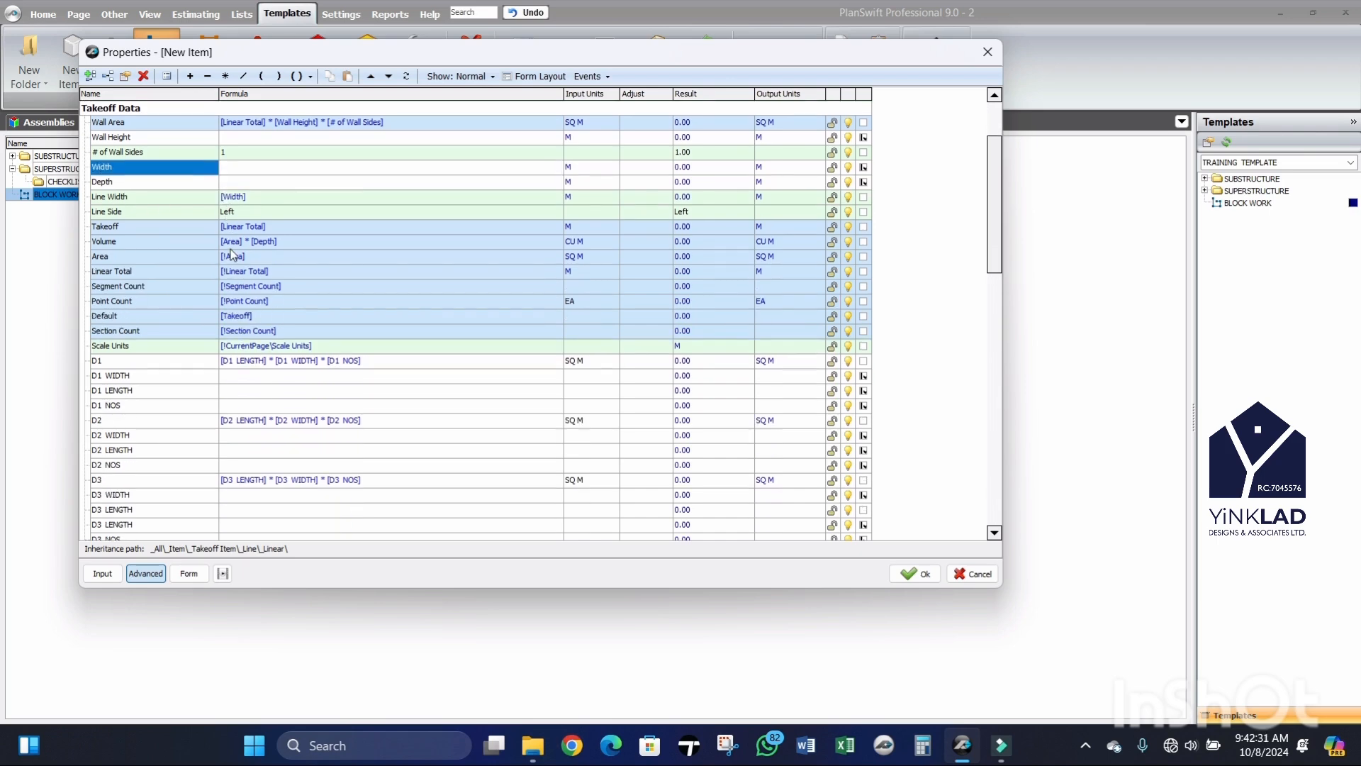
pyautogui.scroll(-7, 236, 336)
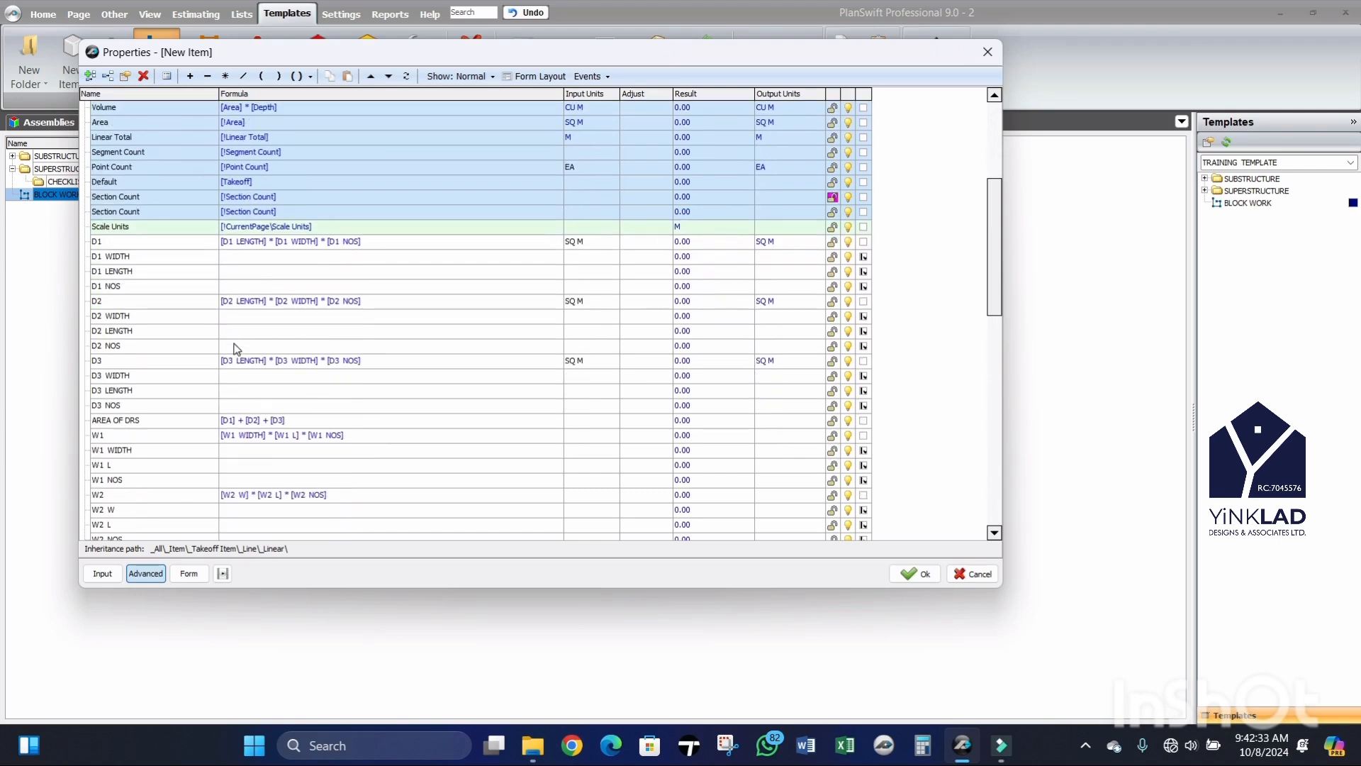
pyautogui.scroll(-7, 230, 365)
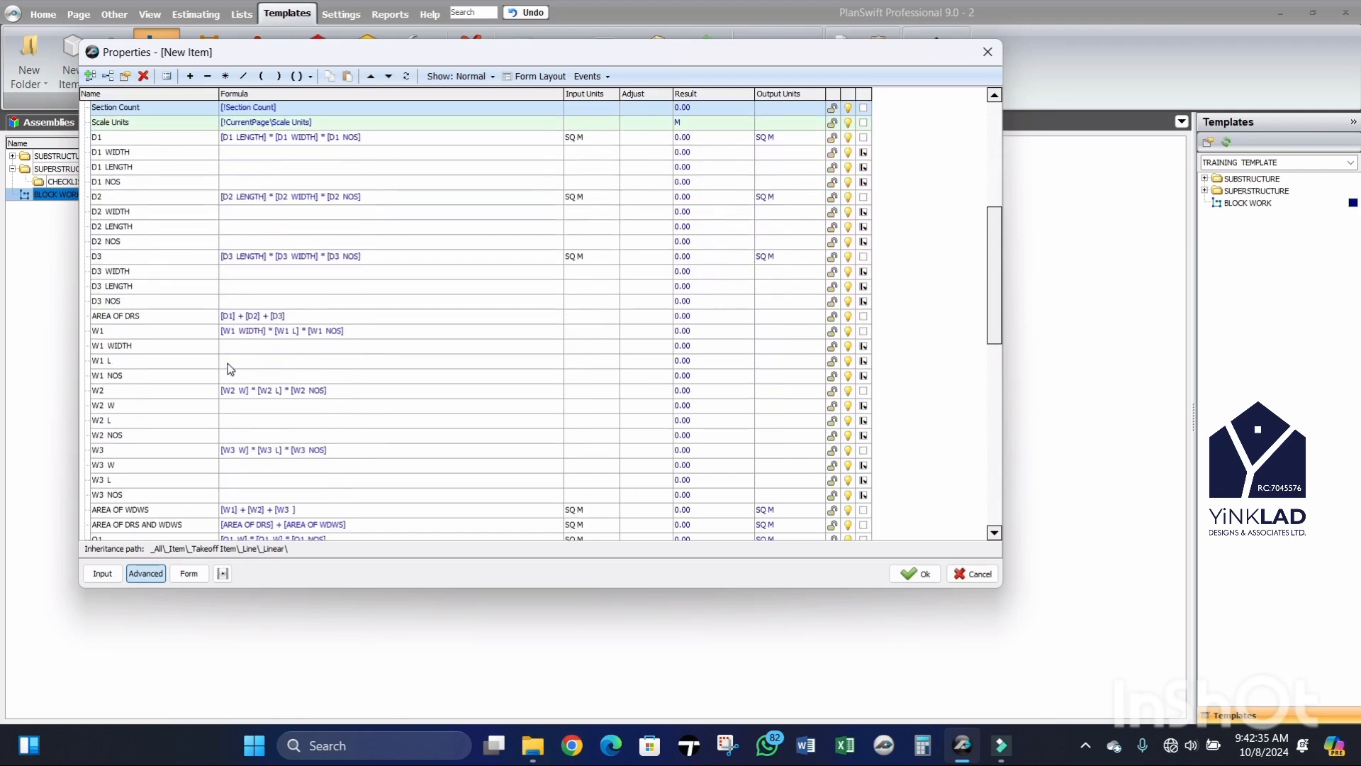
pyautogui.scroll(-7, 228, 375)
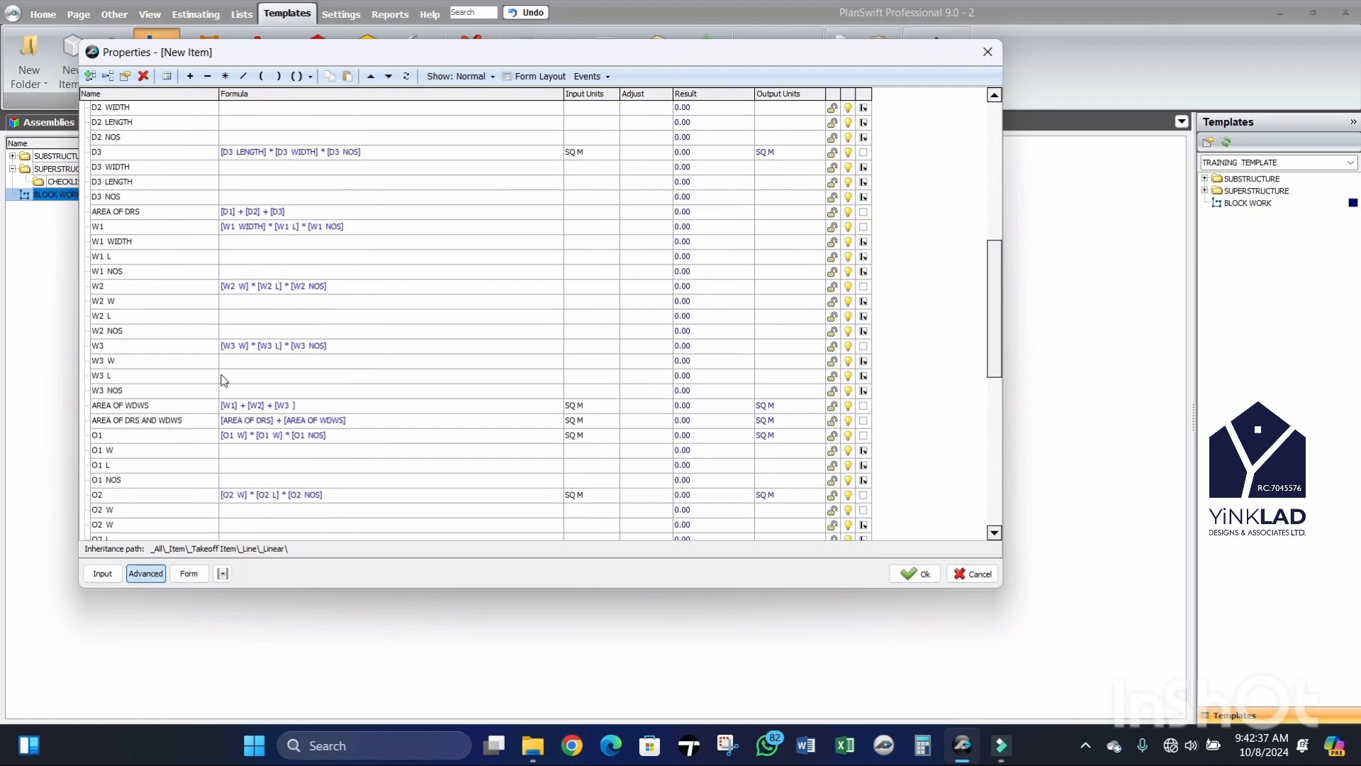
pyautogui.scroll(-8, 216, 395)
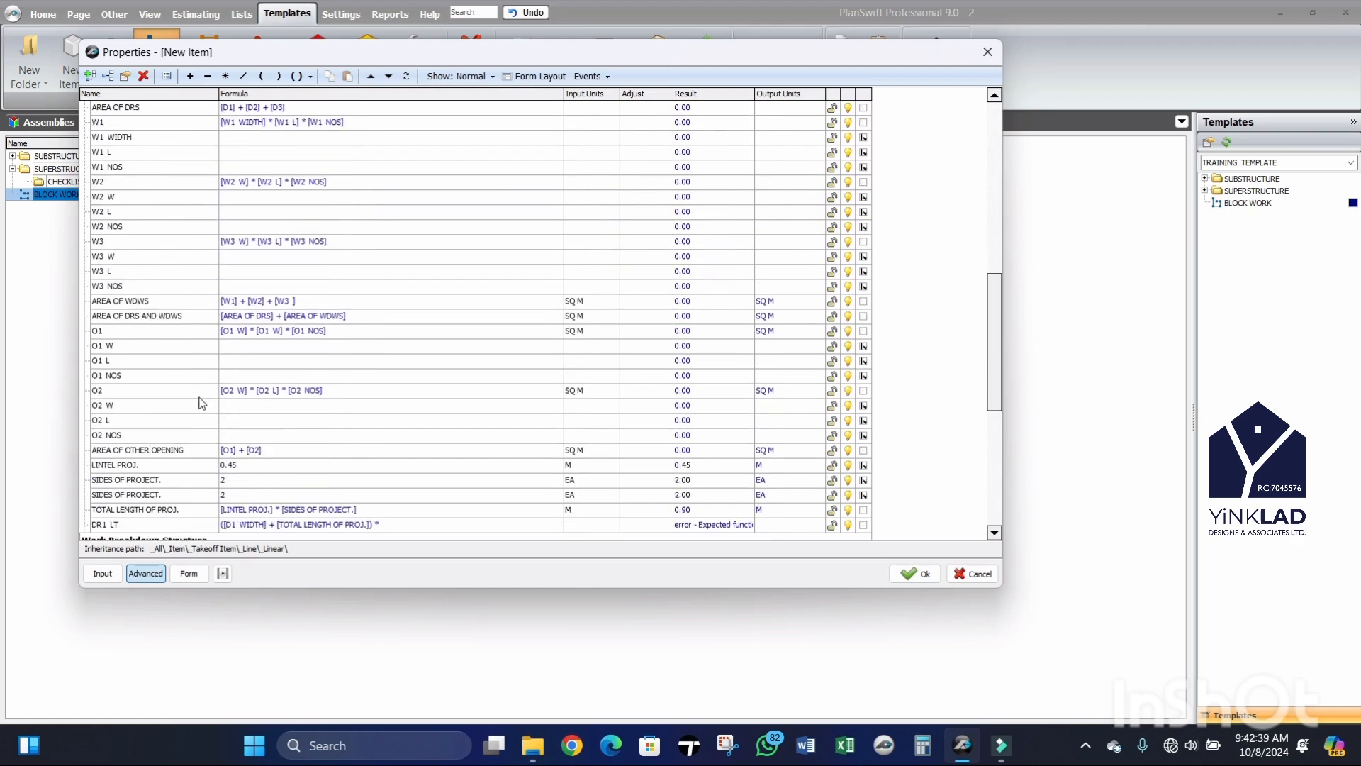
pyautogui.scroll(-3, 146, 426)
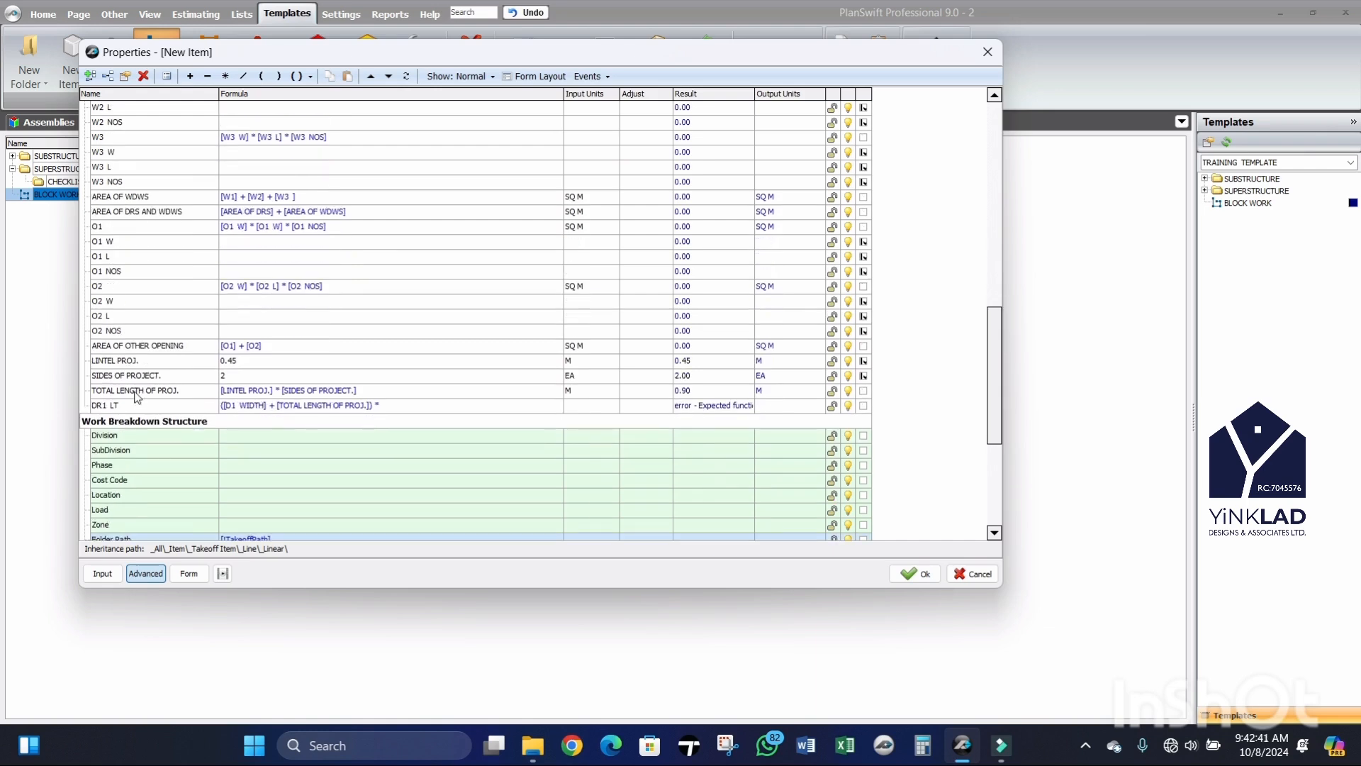
pyautogui.click(138, 391)
pyautogui.click(136, 405)
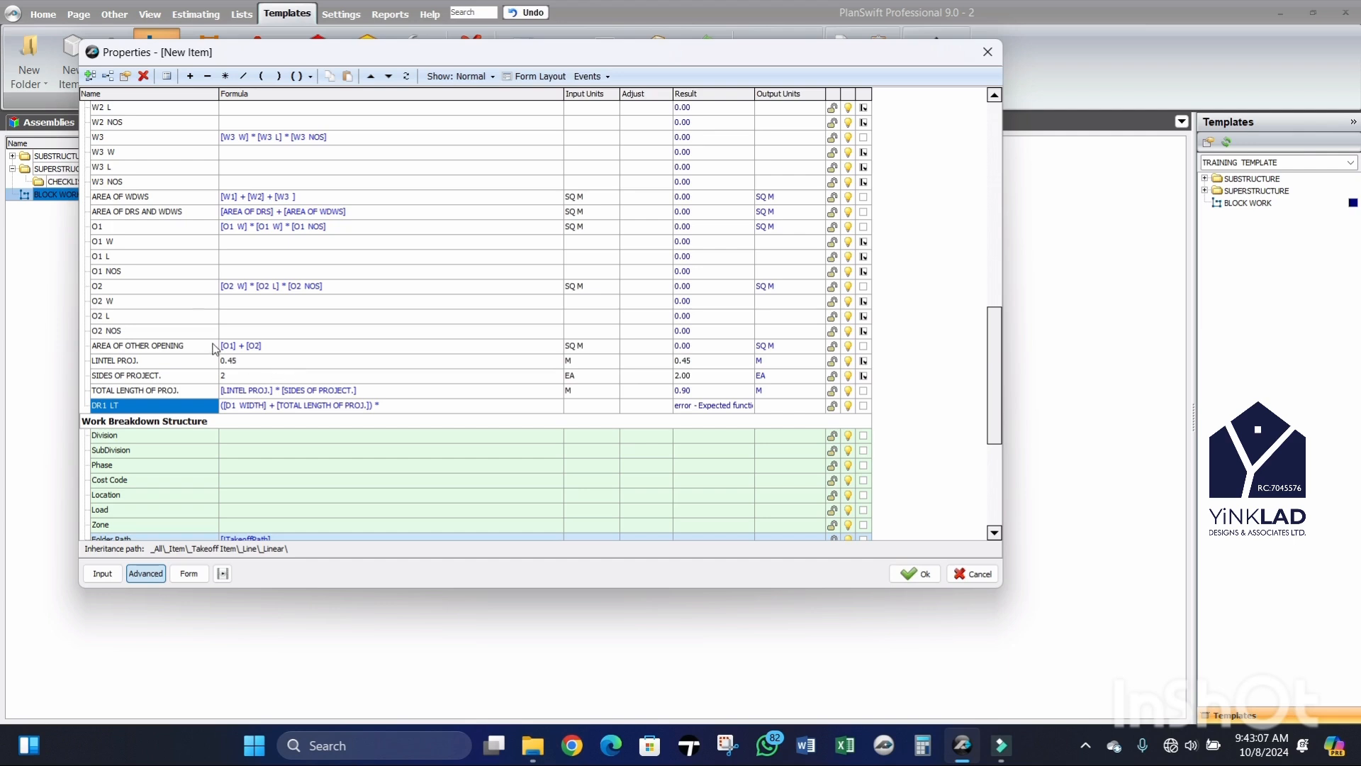
pyautogui.scroll(2, 176, 315)
pyautogui.scroll(2, 176, 315)
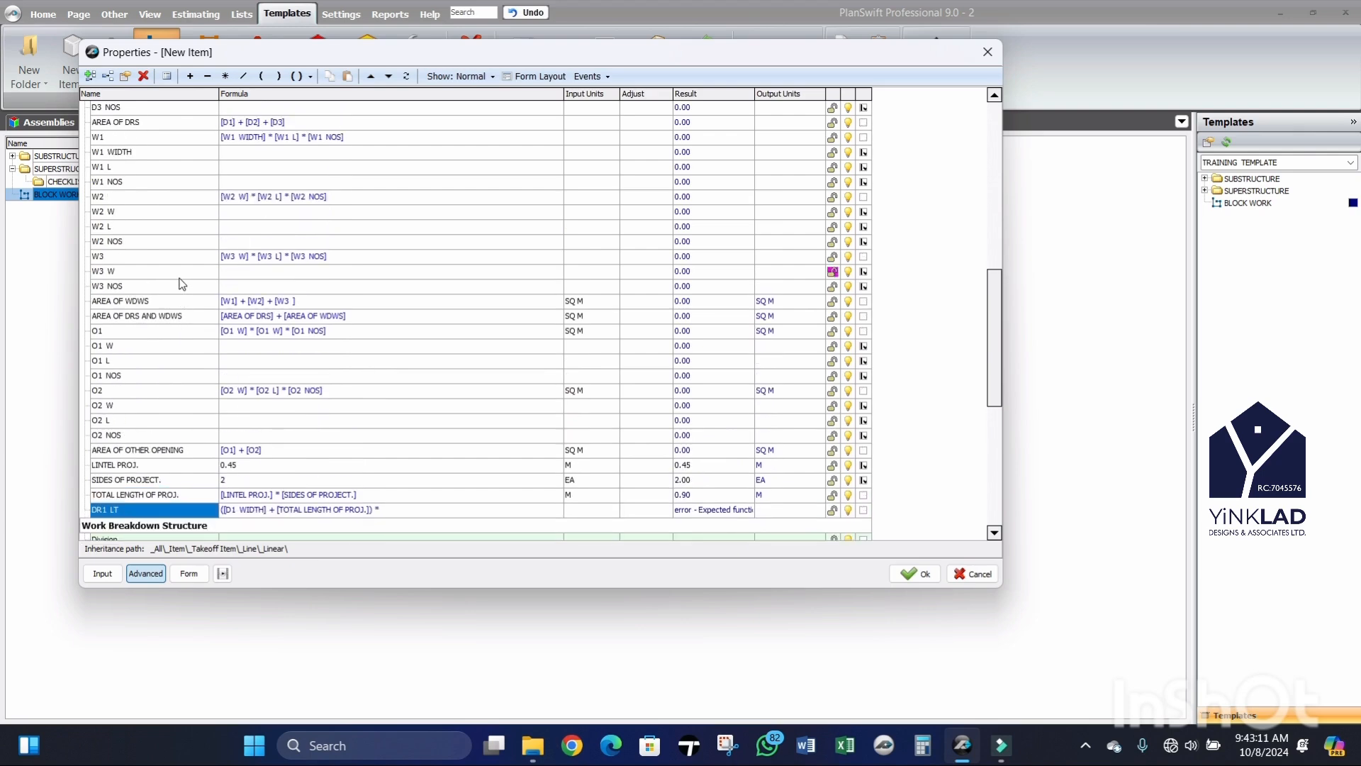
pyautogui.scroll(3, 359, 343)
pyautogui.scroll(-4, 339, 393)
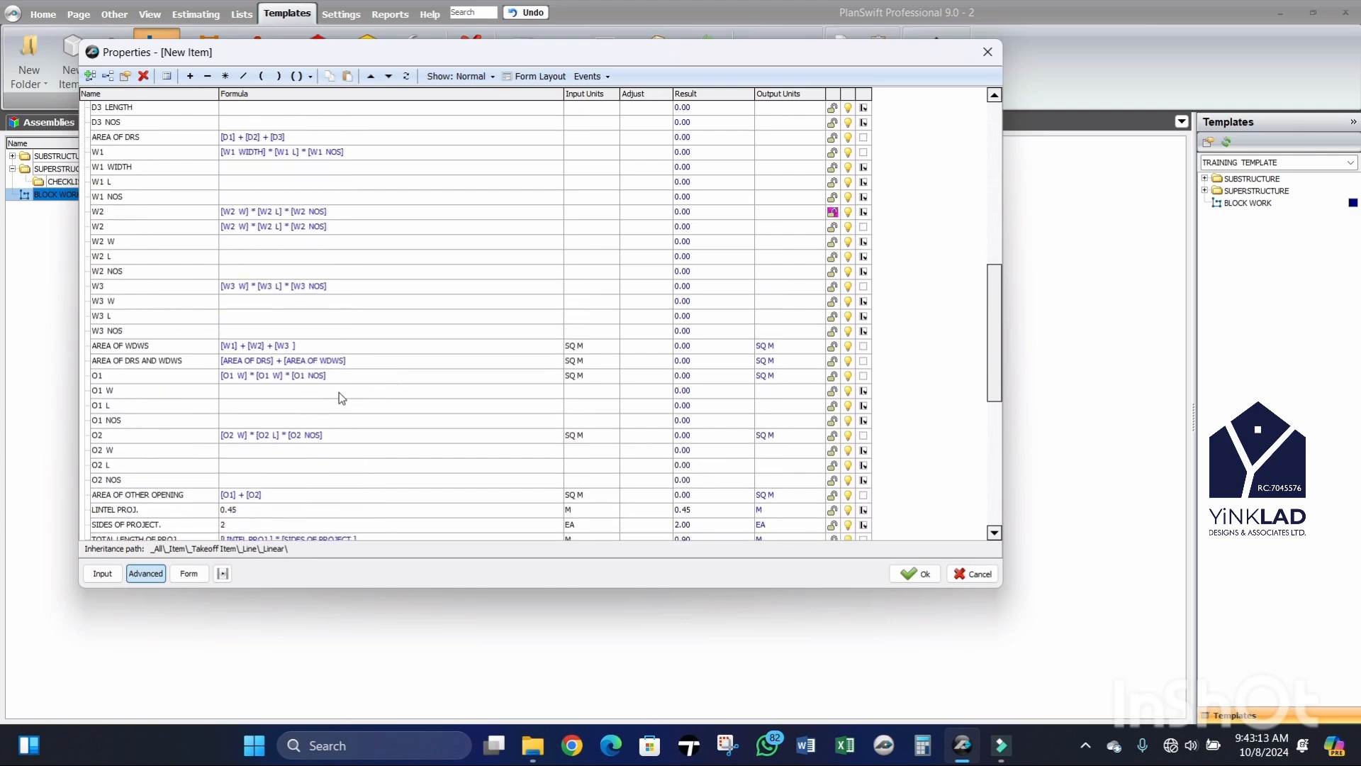
pyautogui.scroll(-3, 229, 477)
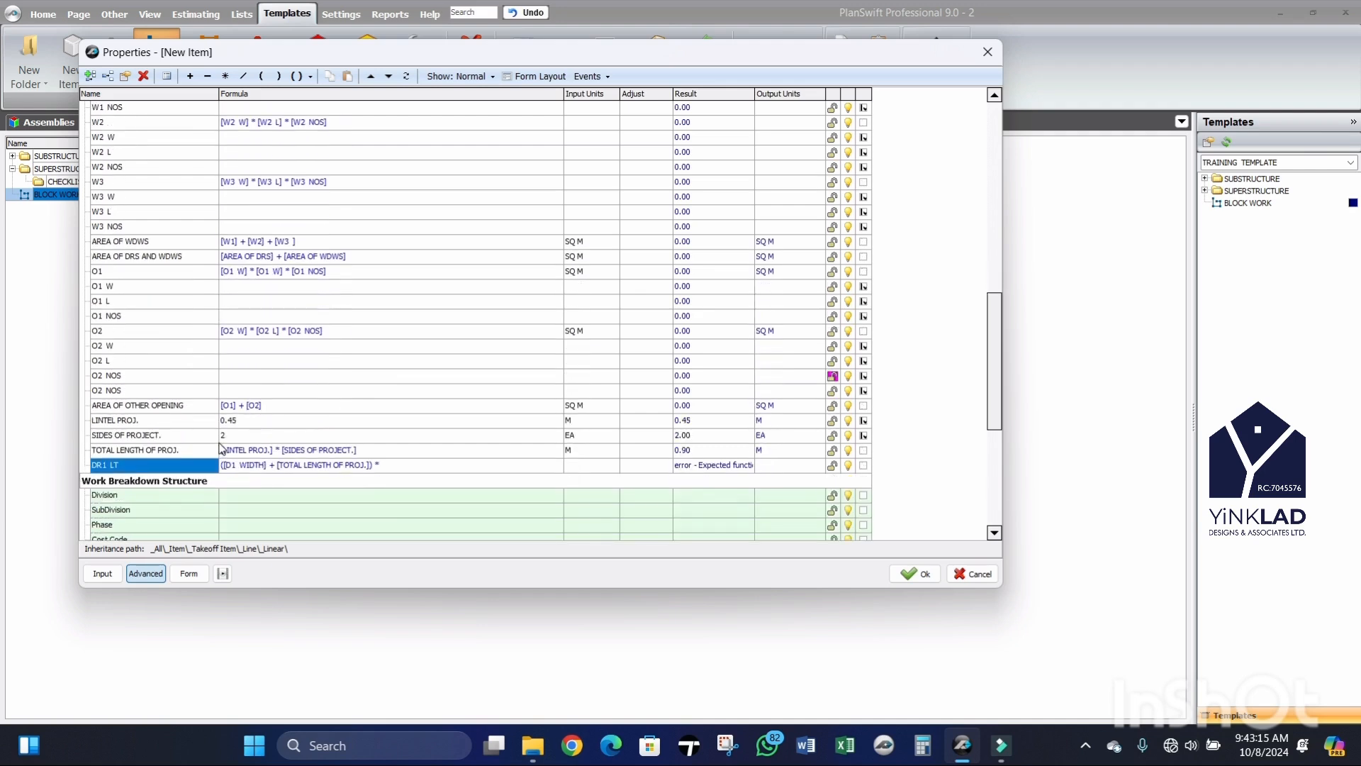
# Step: Open the DR1 LT formula for editing and insert the [Depth] reference after the multiplication sign
pyautogui.click(402, 401)
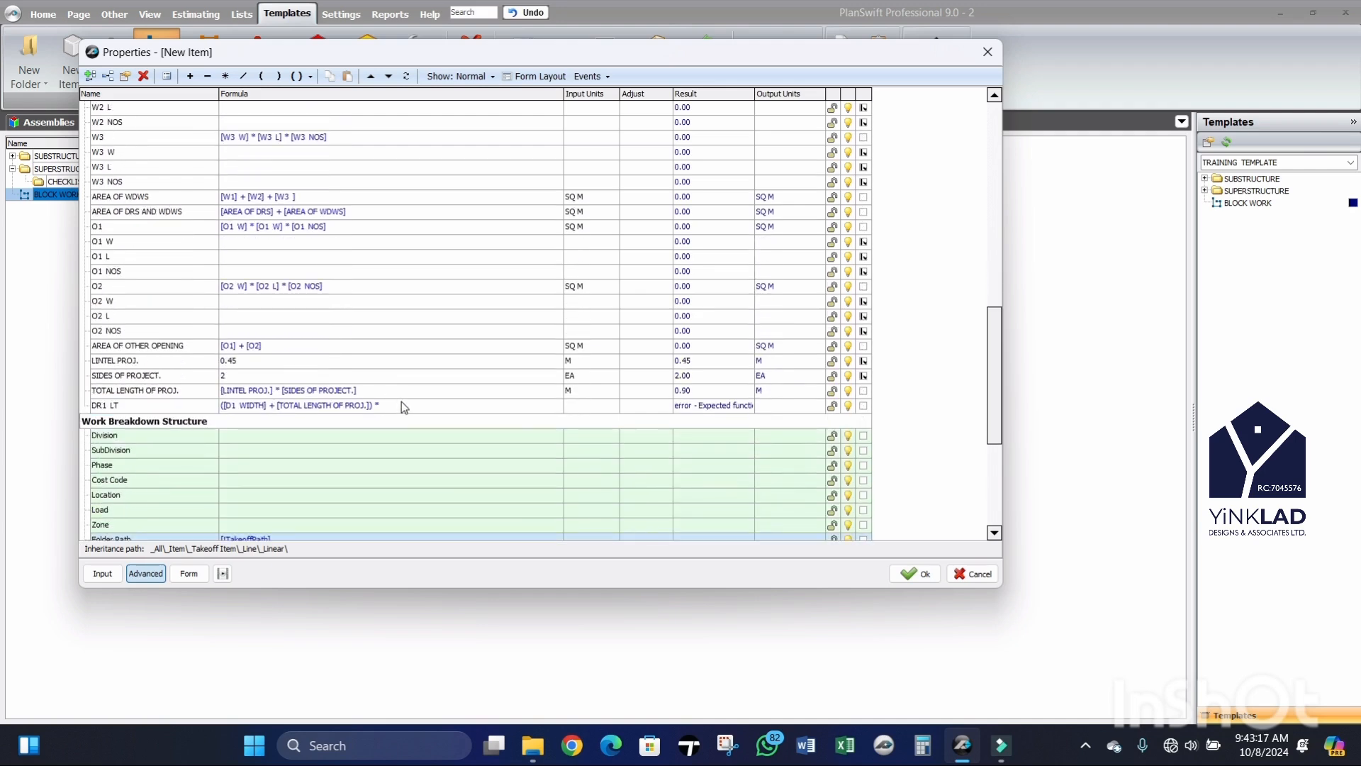
pyautogui.click(555, 407)
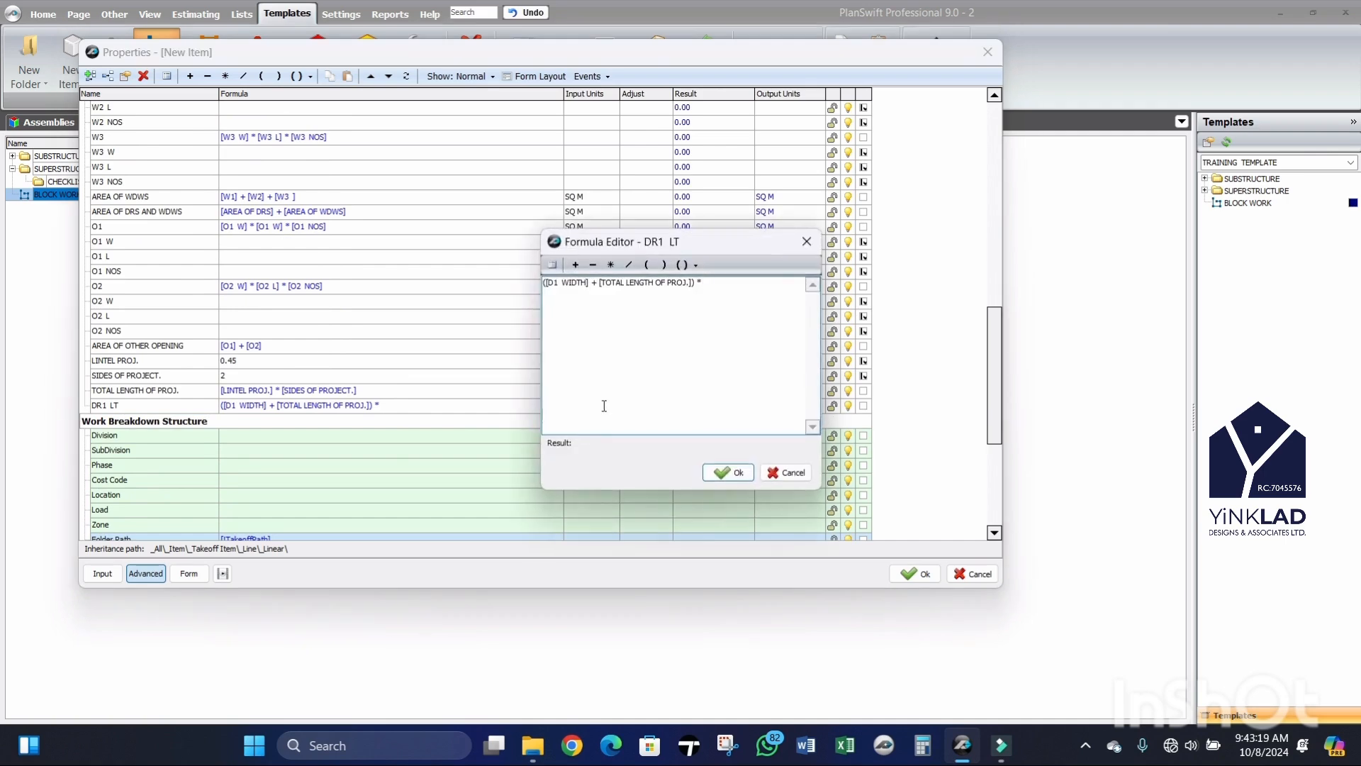
pyautogui.click(553, 267)
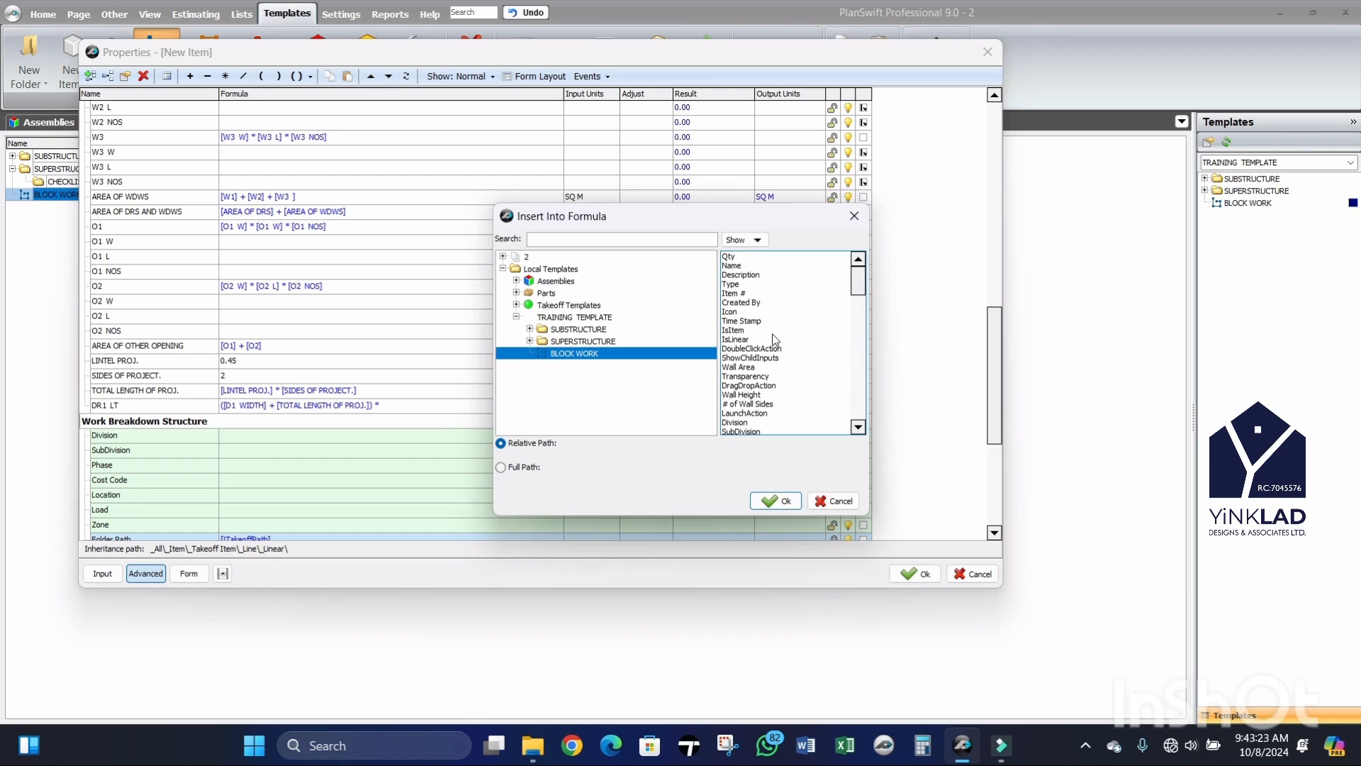
pyautogui.scroll(-2, 775, 332)
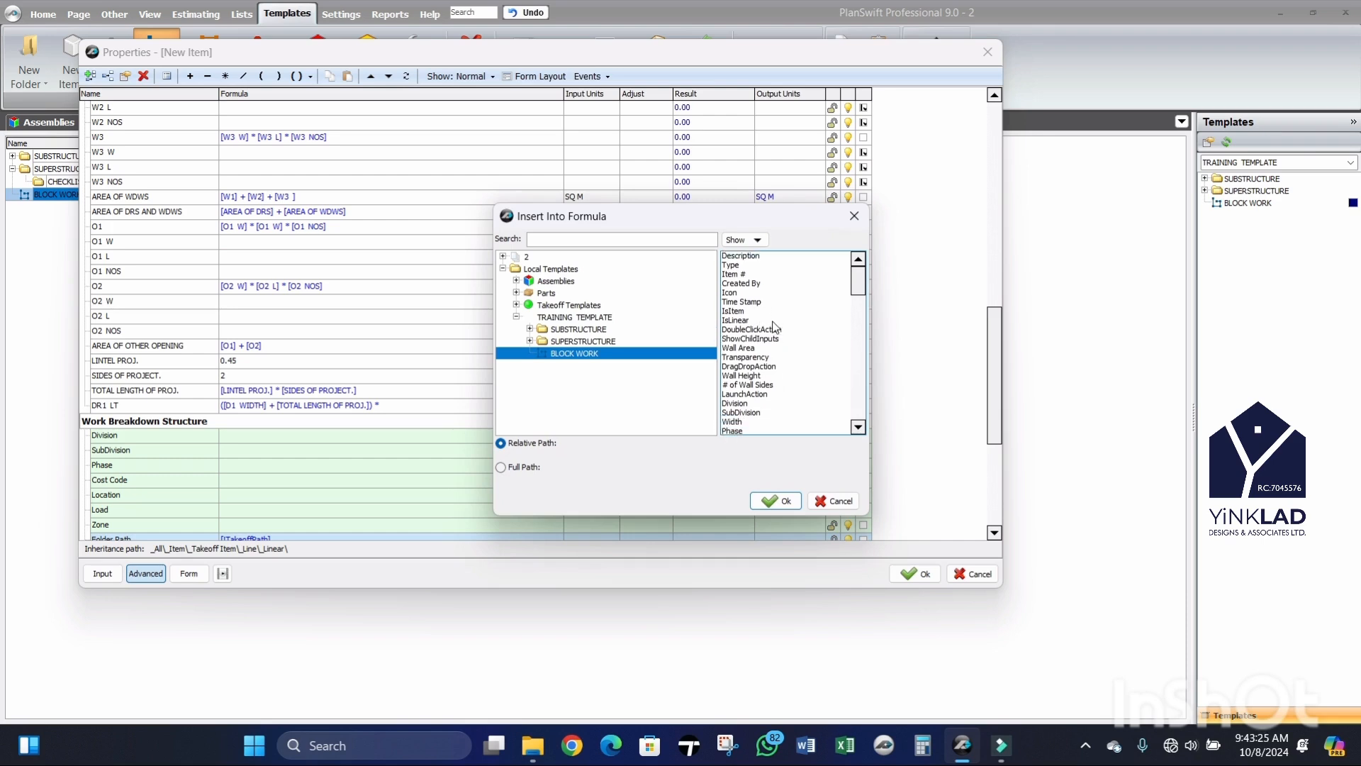
pyautogui.scroll(-3, 775, 327)
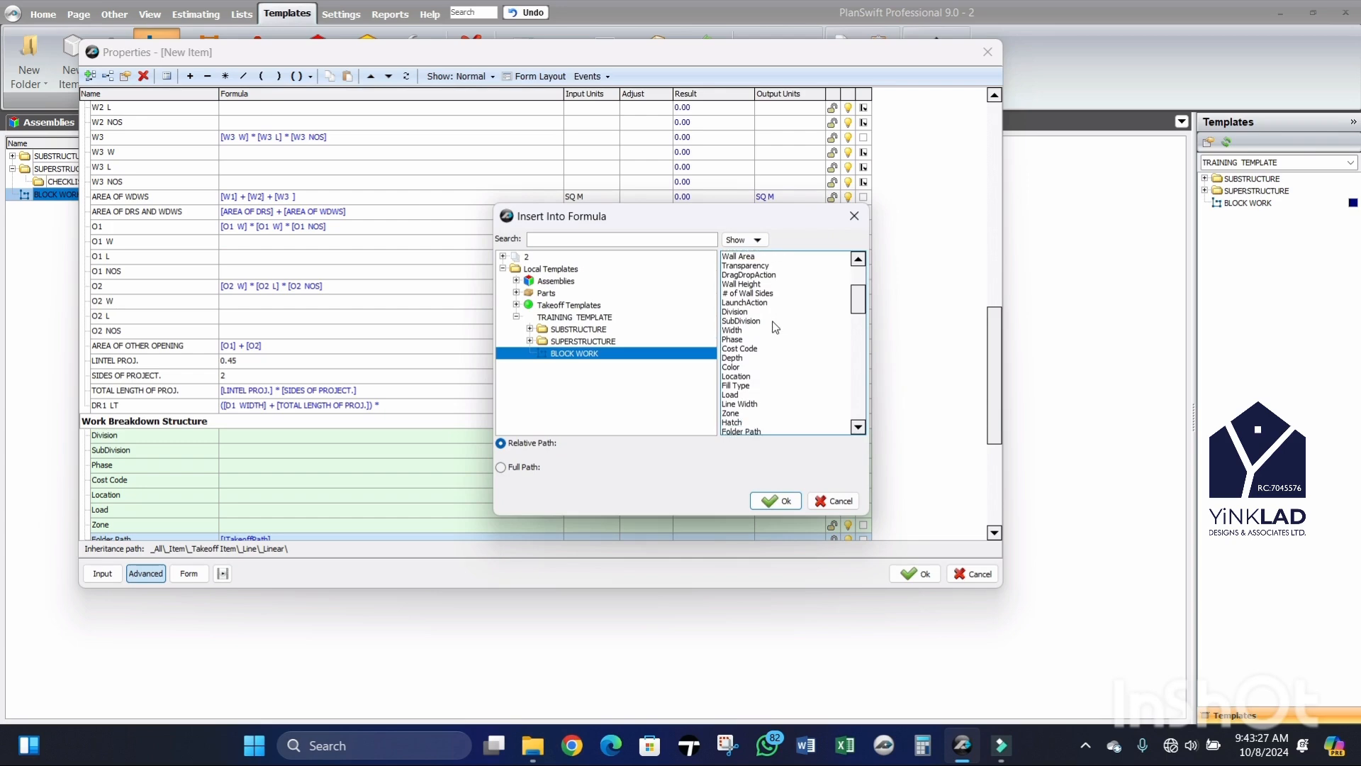
pyautogui.click(739, 331)
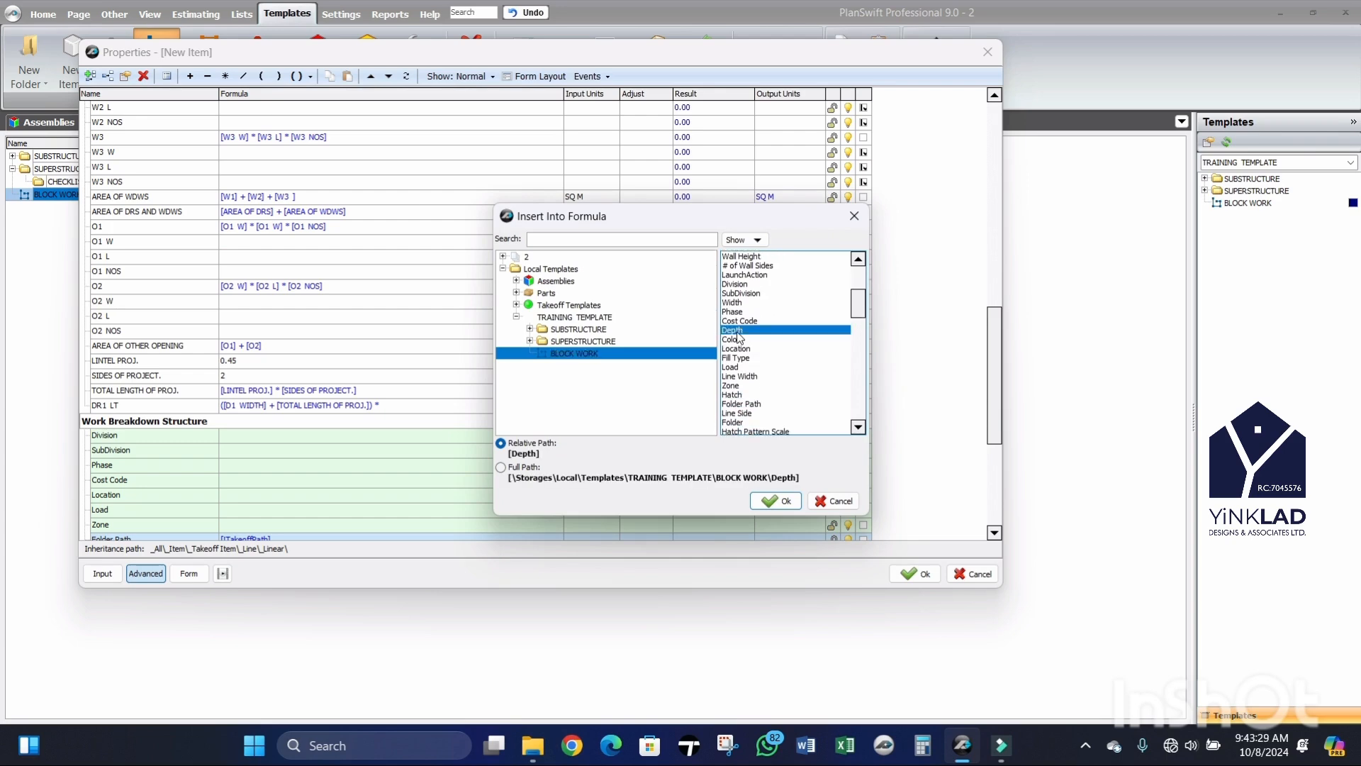
pyautogui.click(776, 501)
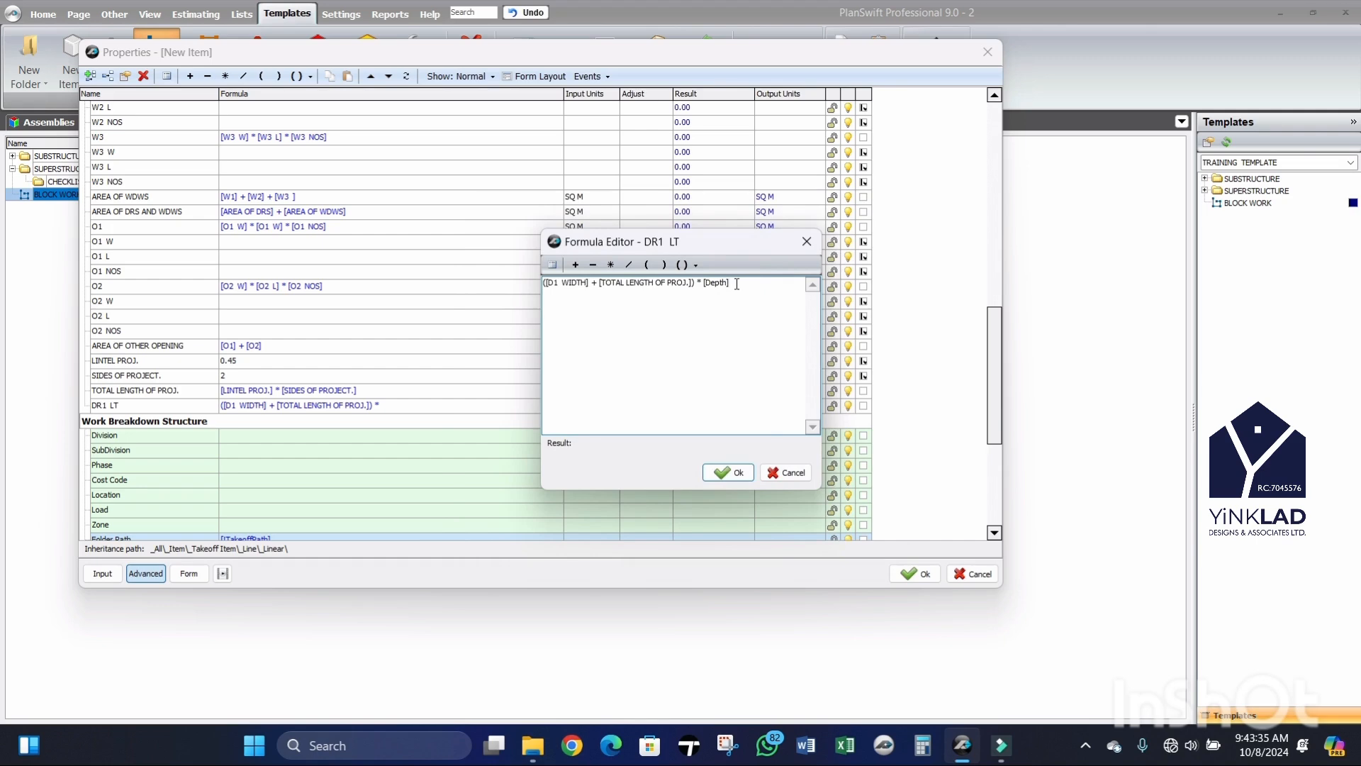
# Step: Enclose the whole DR1 LT expression in an outer pair of parentheses and append a multiplication sign
pyautogui.moveTo(739, 289); pyautogui.dragTo(534, 287)
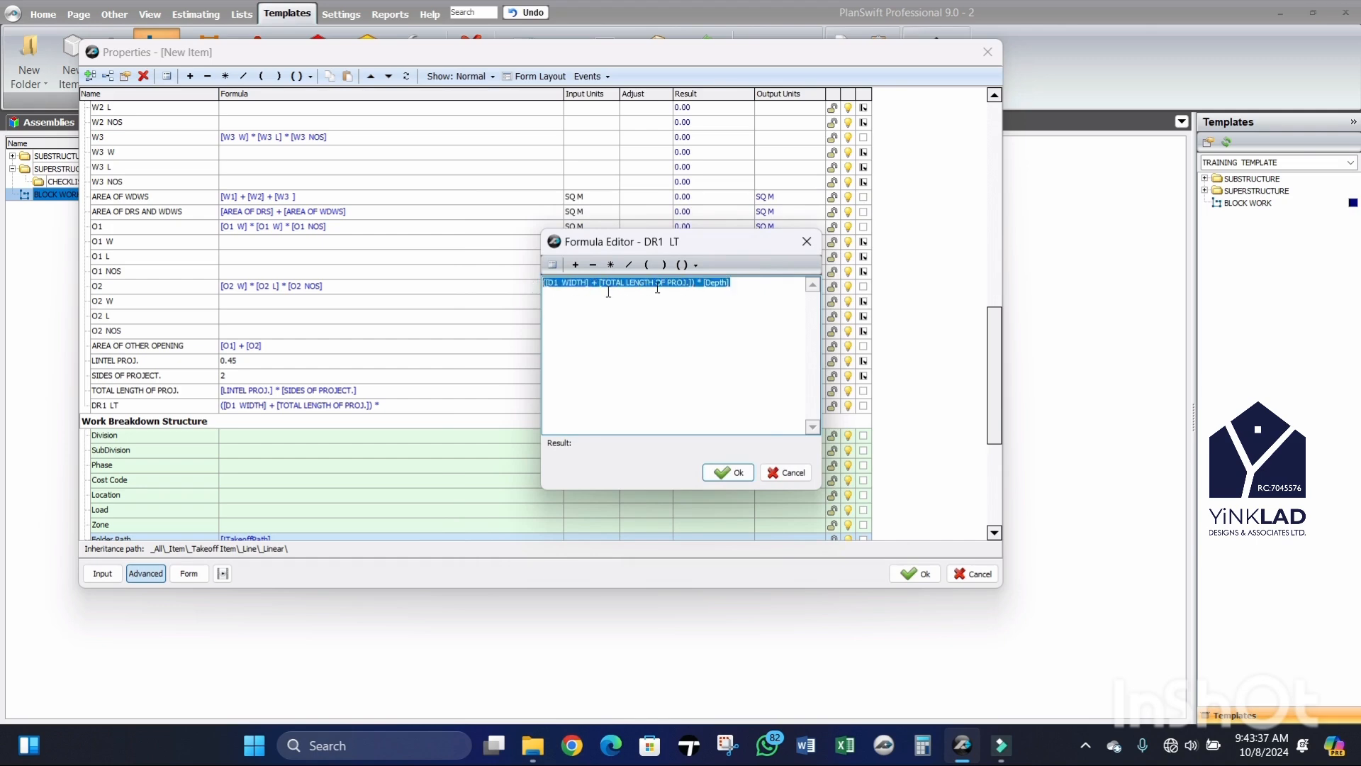
pyautogui.click(696, 264)
pyautogui.click(712, 288)
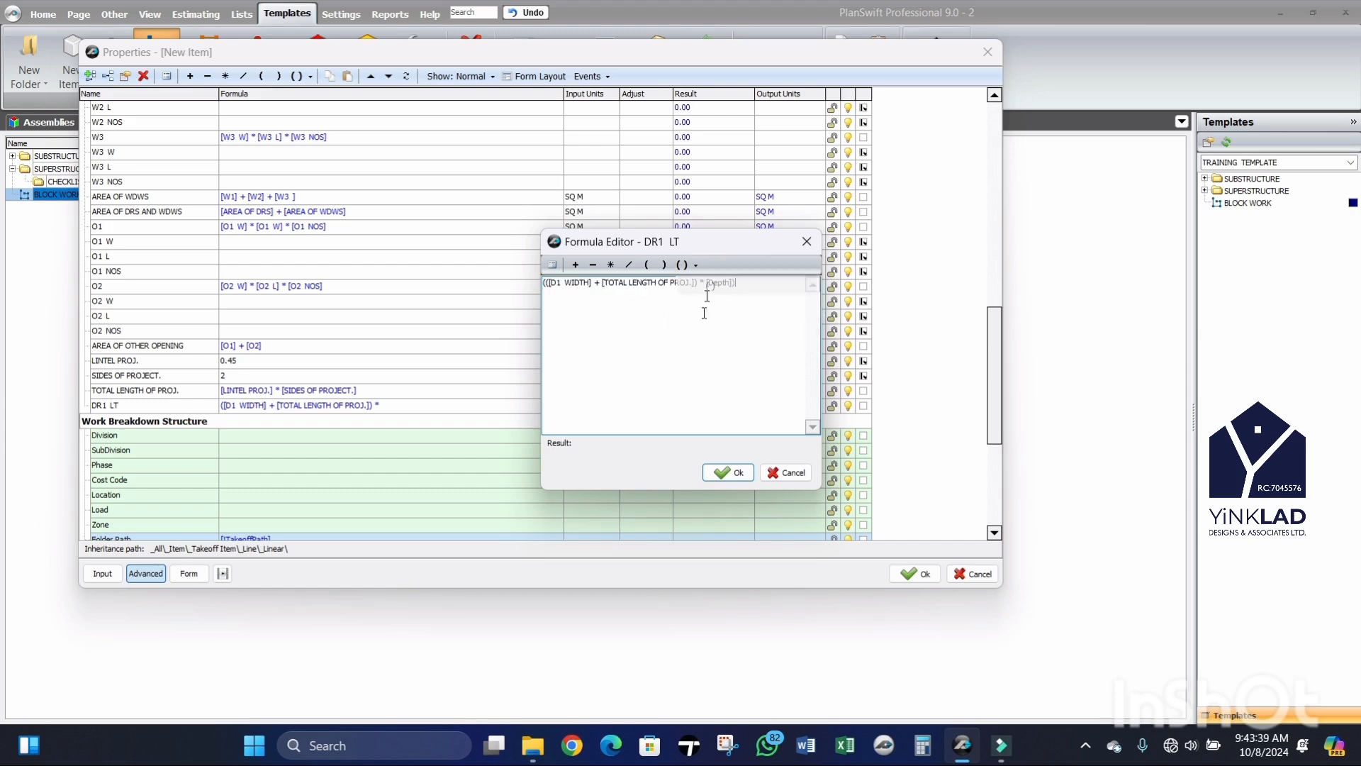
pyautogui.click(611, 265)
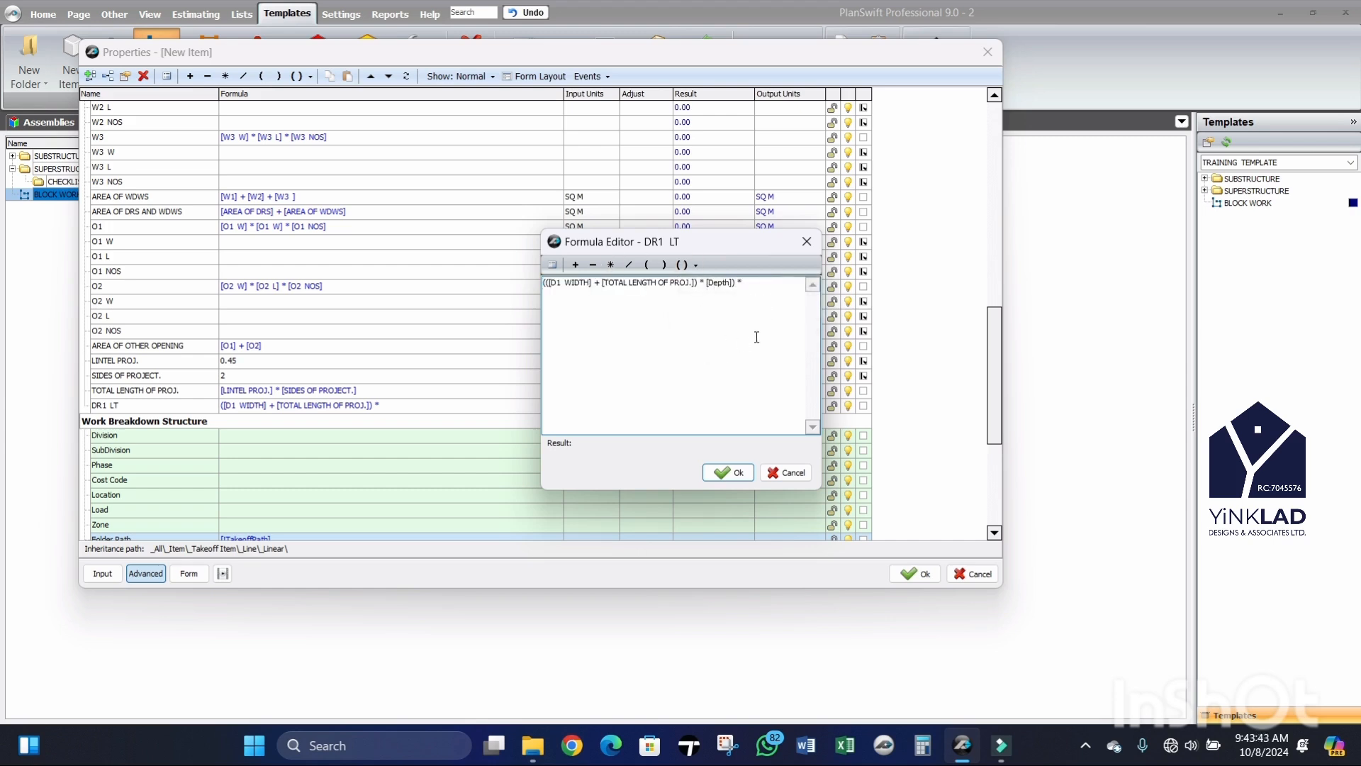
# Step: Insert the [D1 NOS] reference to complete DR1 LT as (([D1 WIDTH] + [TOTAL LENGTH OF PROJ.]) * [Depth]) * [D1 NOS] and save the formula
pyautogui.click(550, 266)
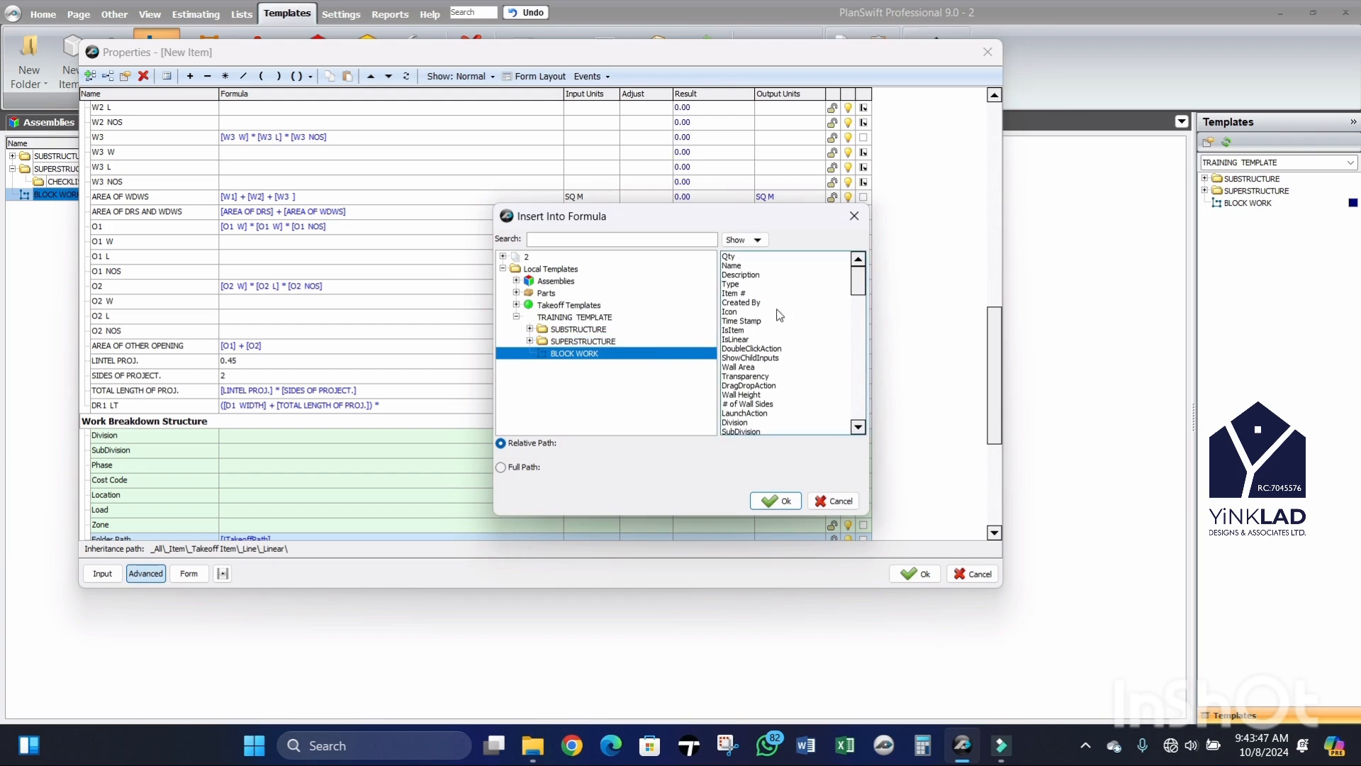
pyautogui.scroll(-3, 784, 319)
pyautogui.scroll(-6, 783, 322)
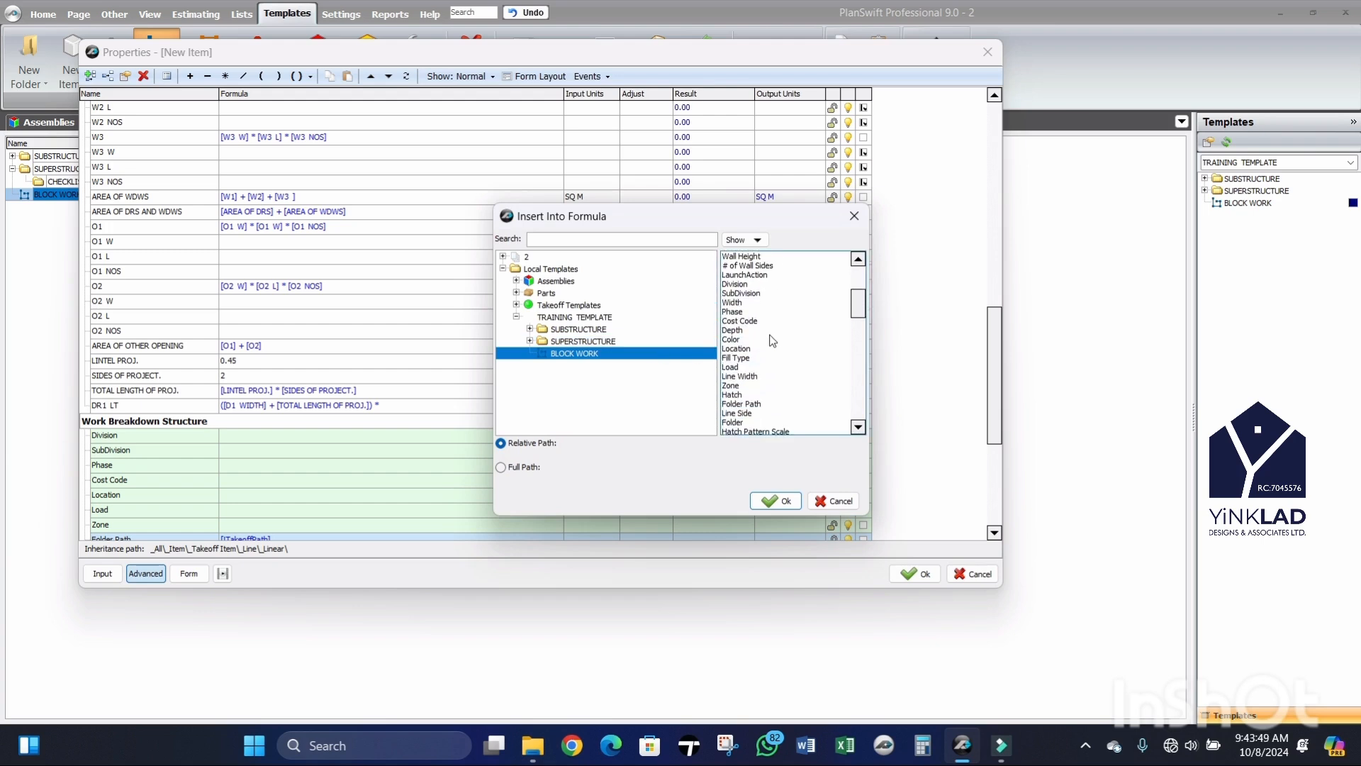
pyautogui.scroll(-2, 771, 359)
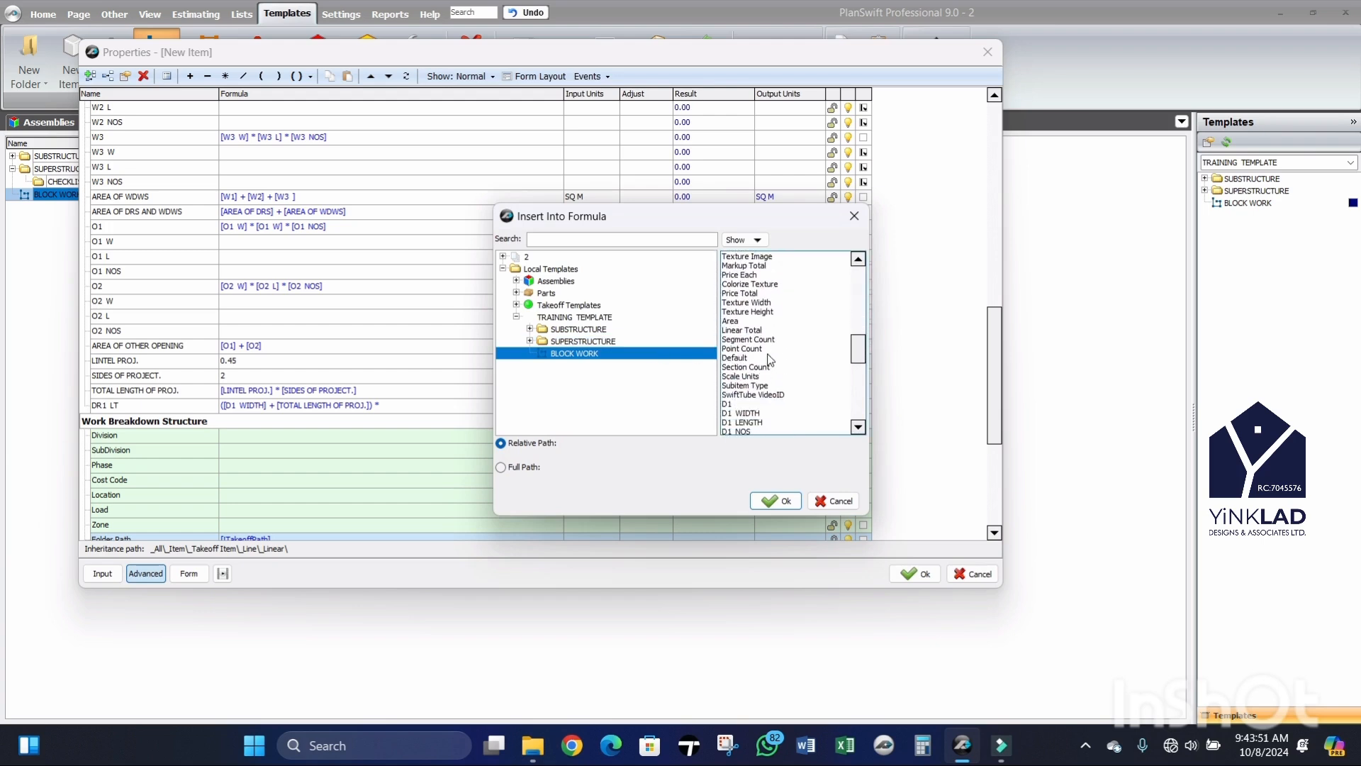
pyautogui.click(742, 404)
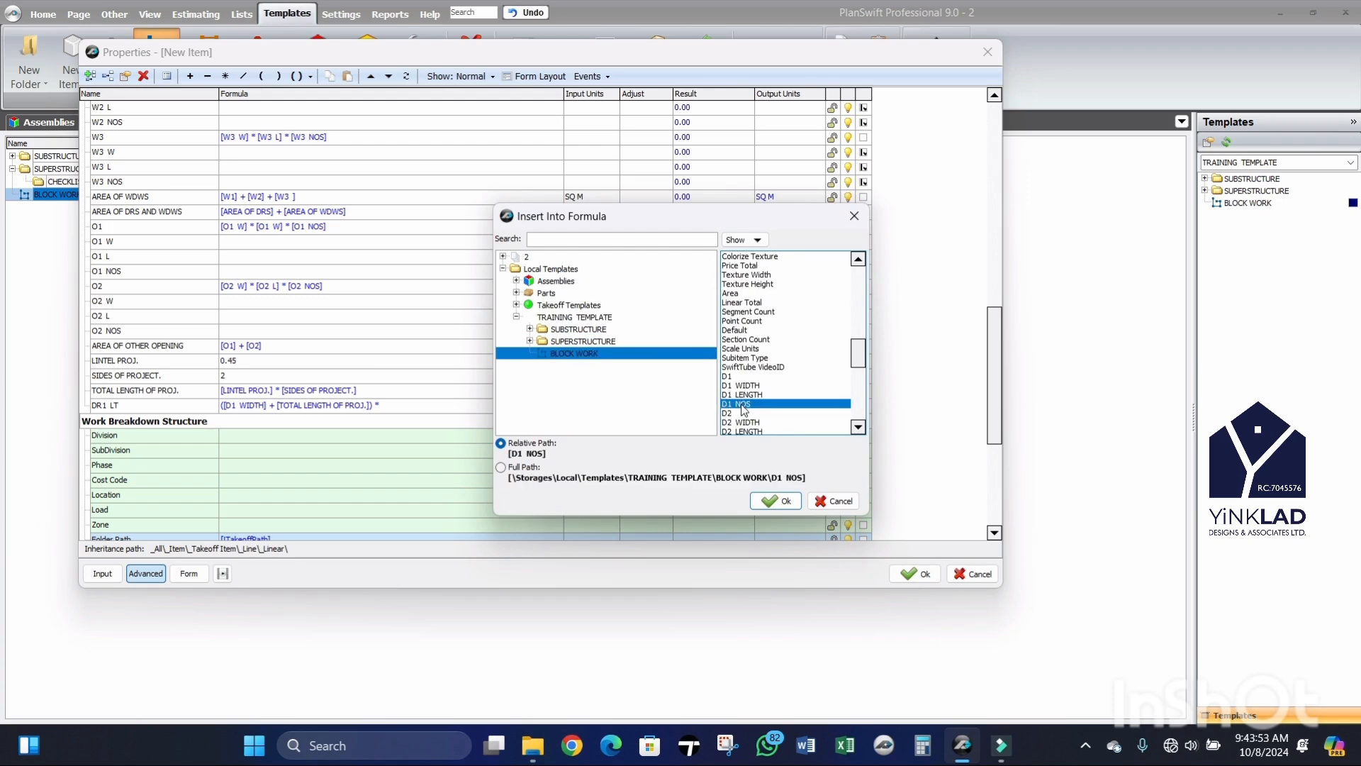
pyautogui.click(776, 501)
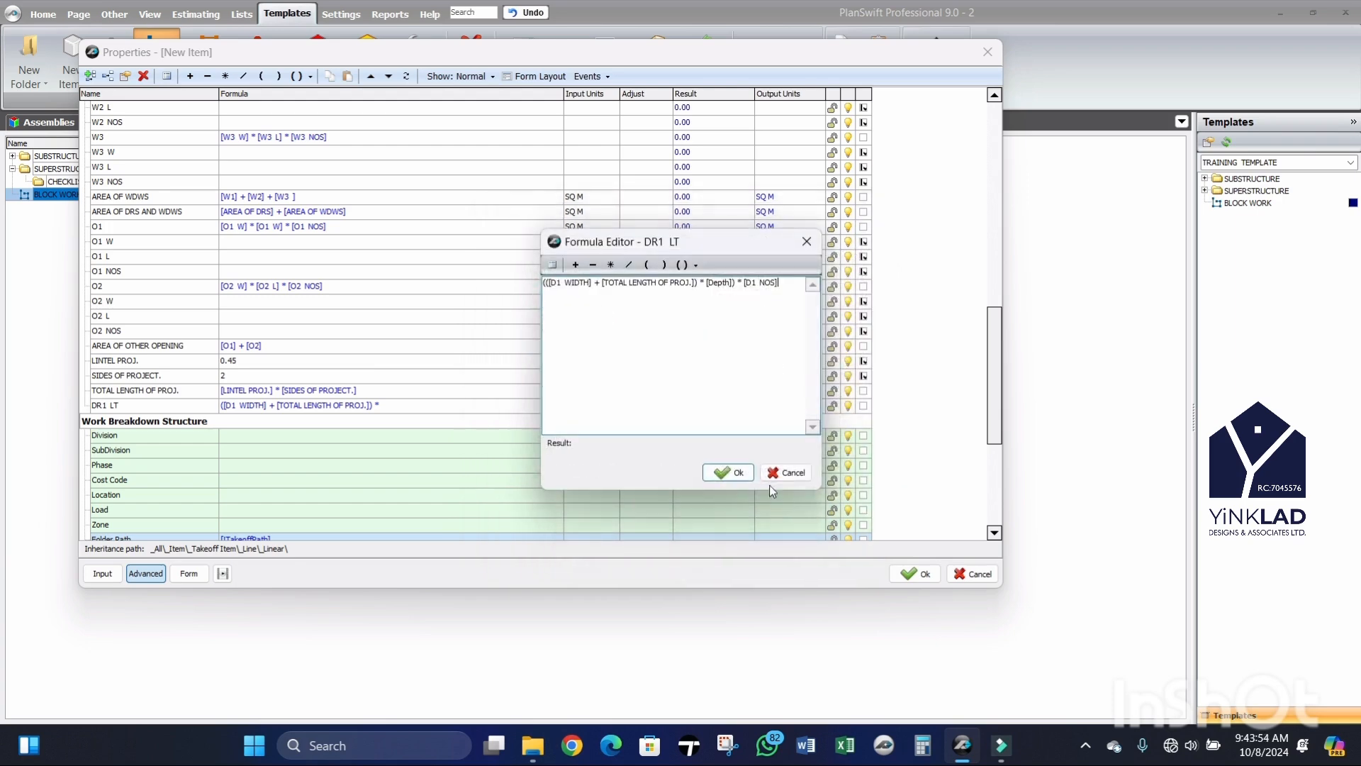
pyautogui.click(731, 473)
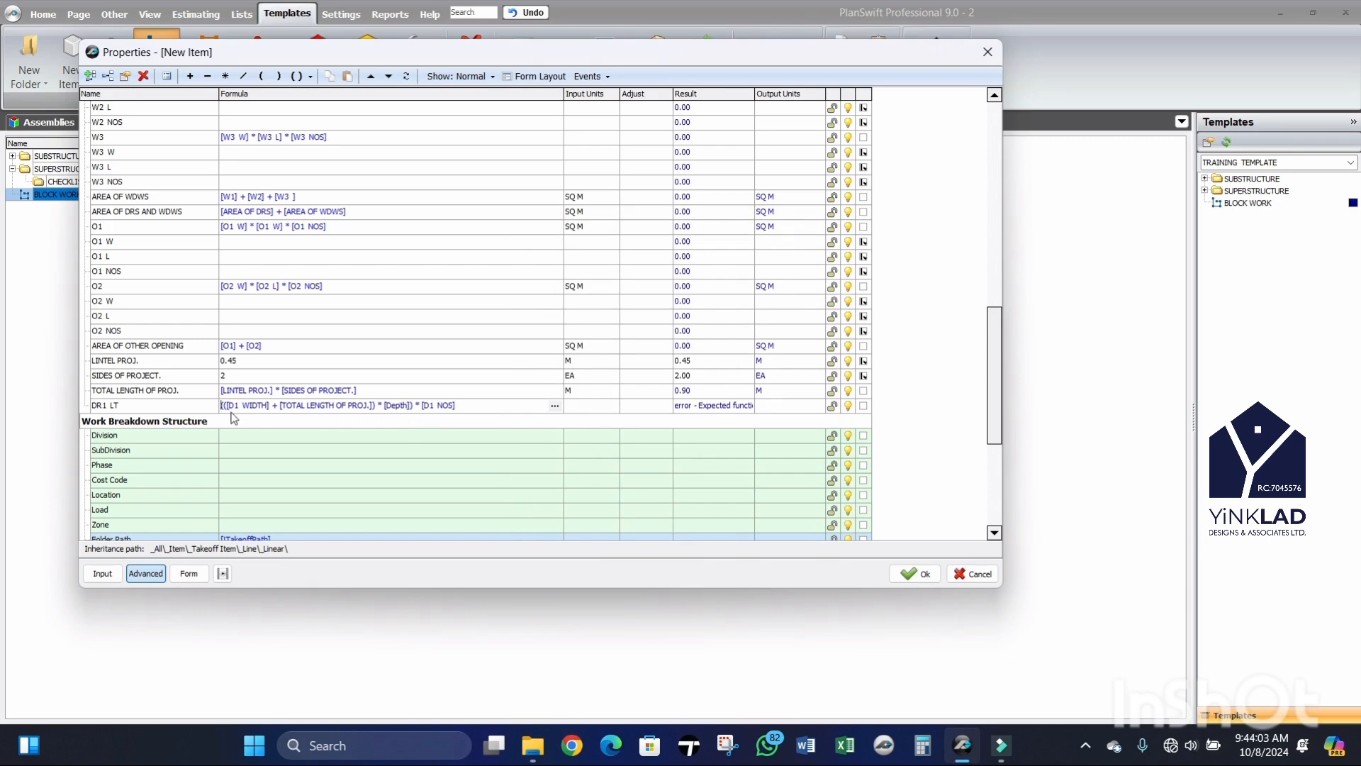
pyautogui.click(255, 405)
pyautogui.scroll(5, 349, 376)
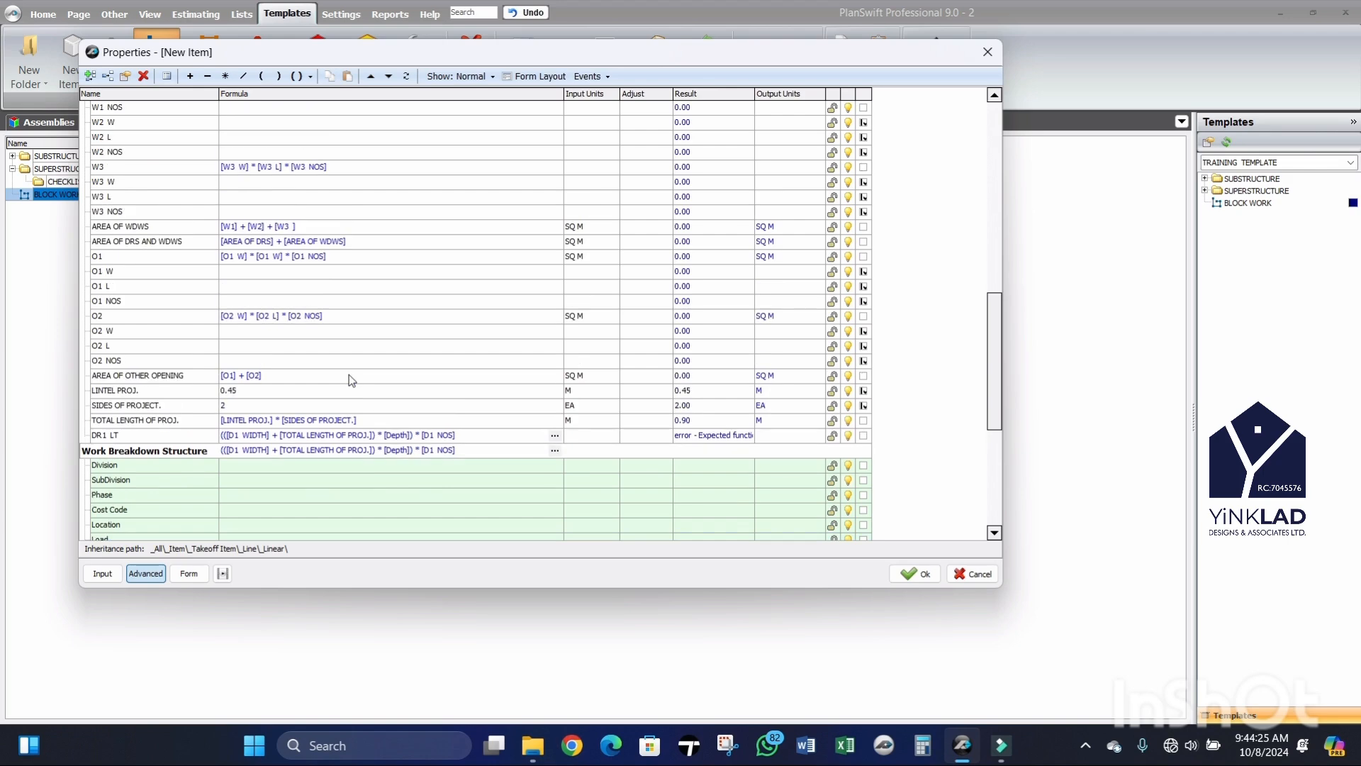
# Step: Set both the Depth and the Width under Takeoff Data to the preset value 0.225
pyautogui.scroll(5, 348, 372)
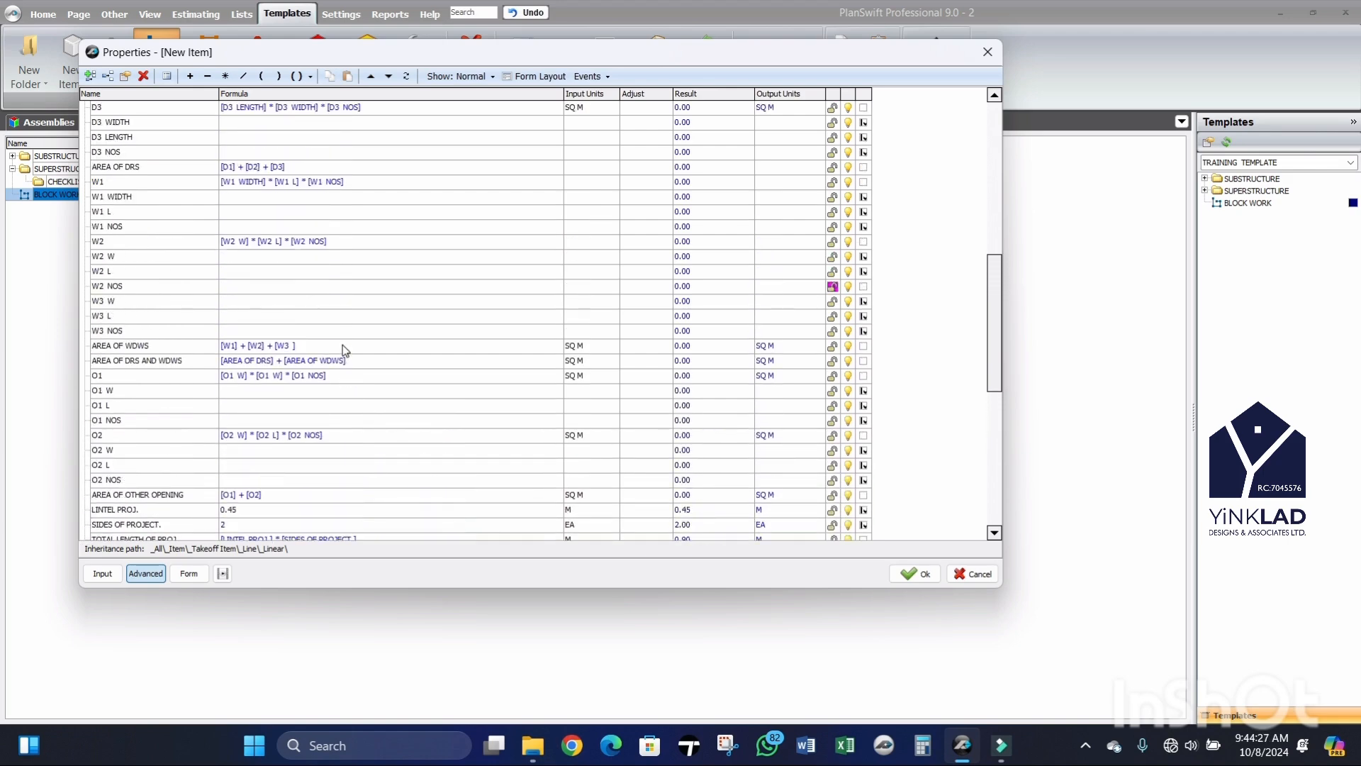
pyautogui.scroll(5, 333, 346)
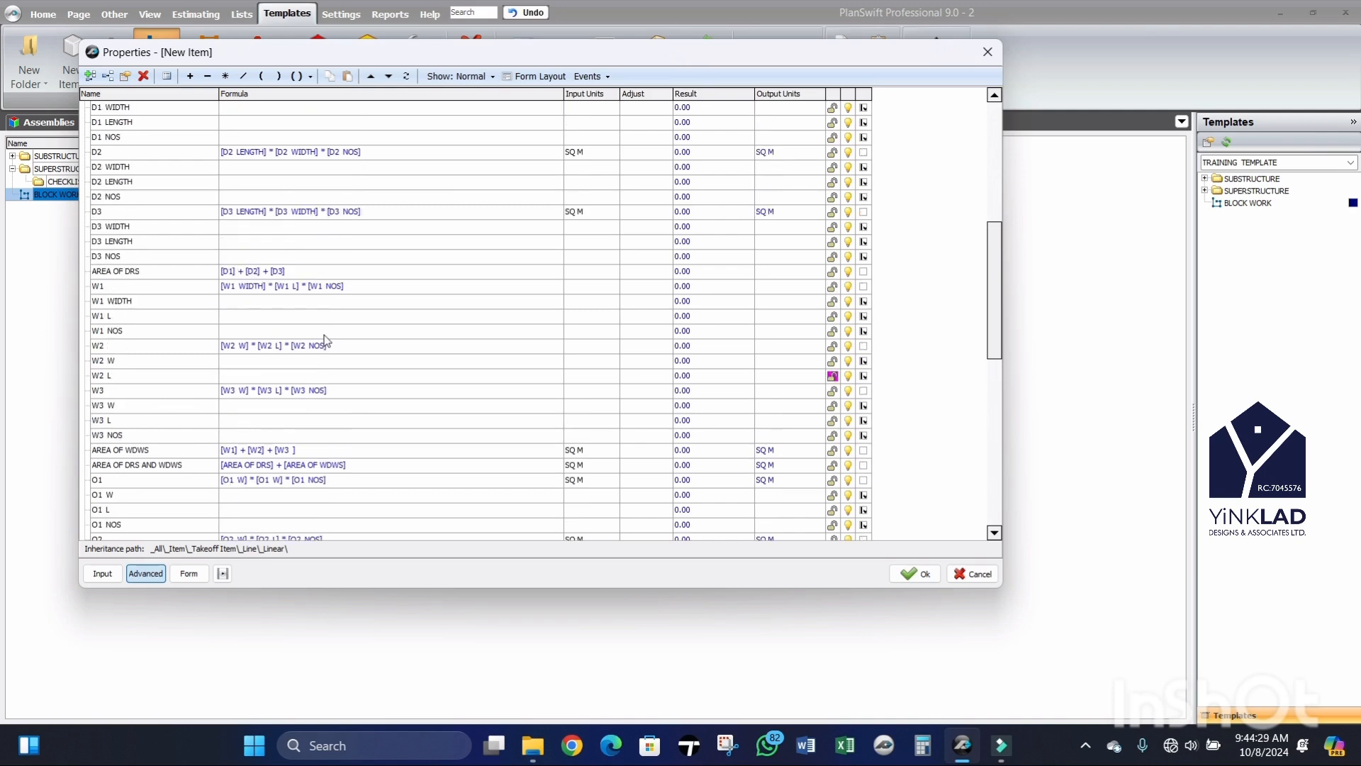
pyautogui.scroll(5, 325, 339)
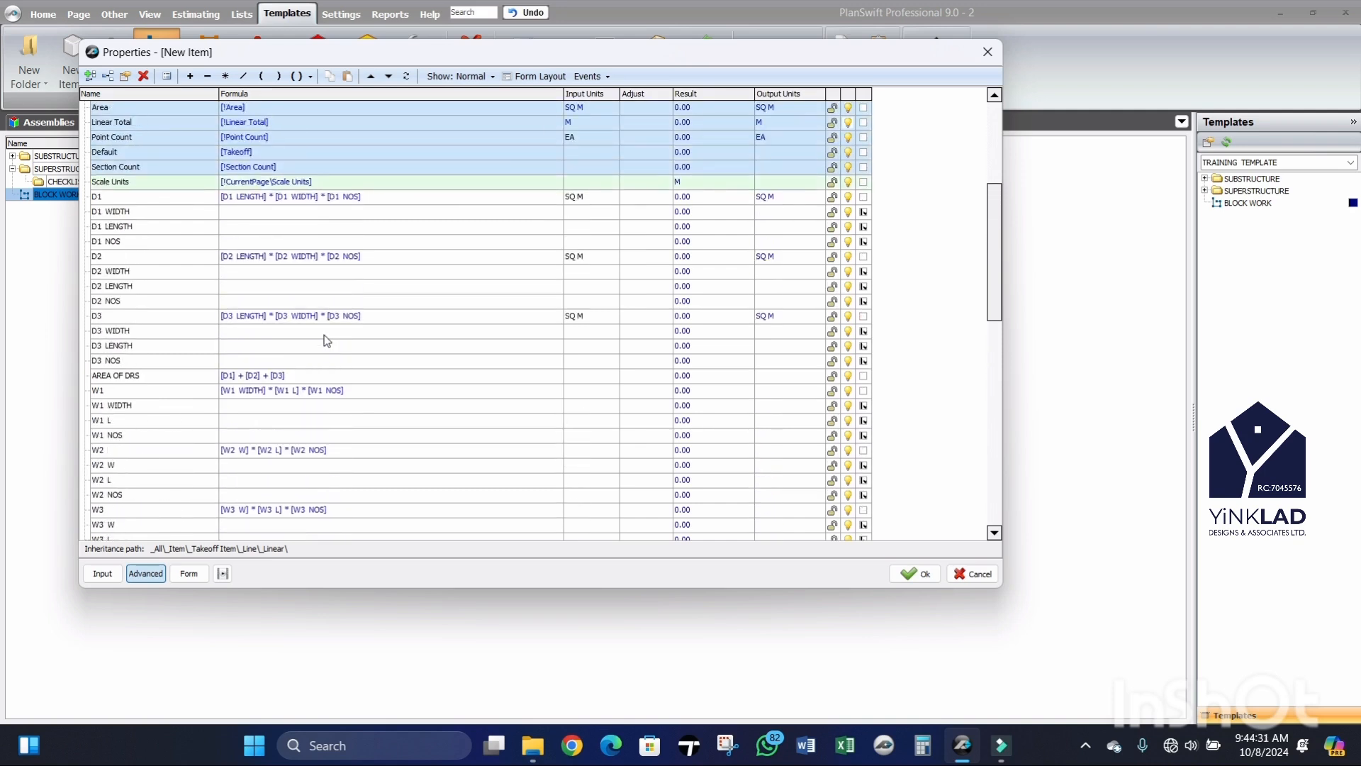
pyautogui.scroll(5, 320, 337)
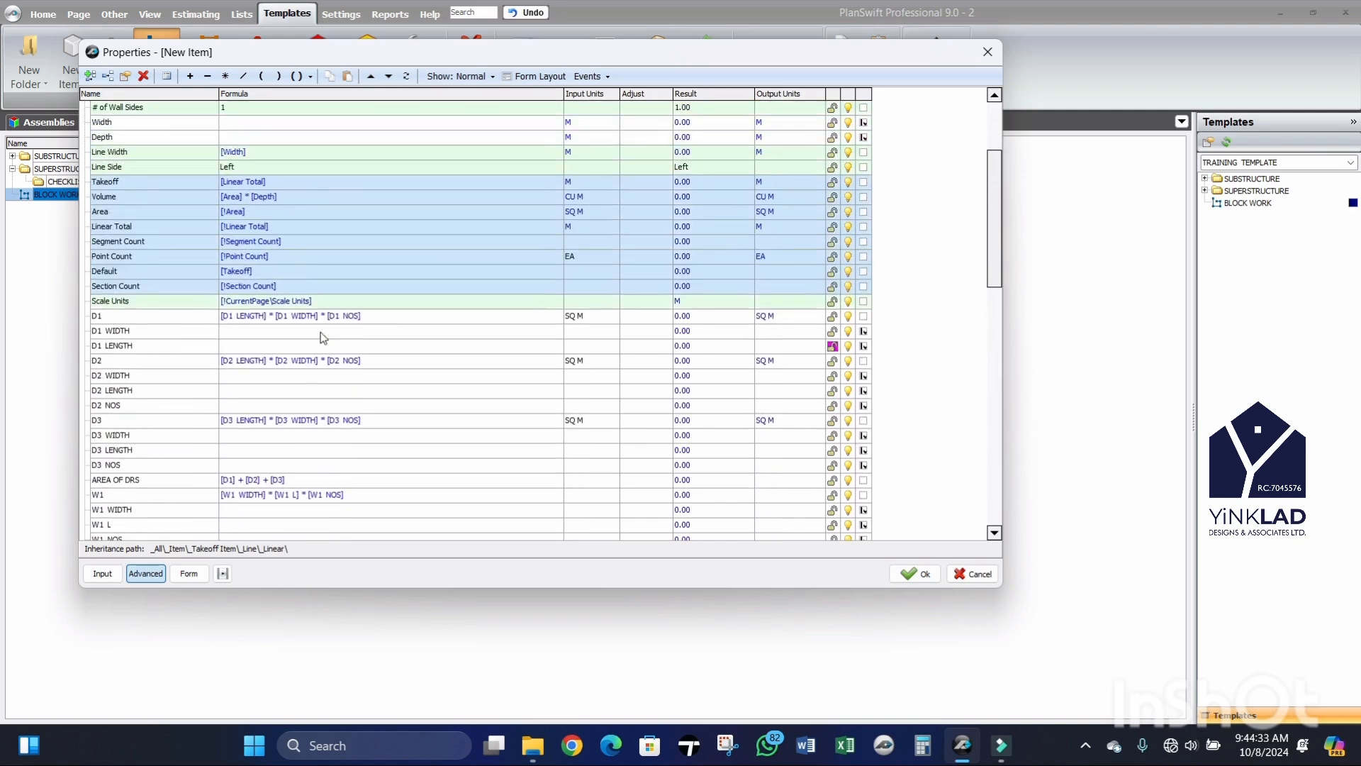
pyautogui.scroll(1, 183, 200)
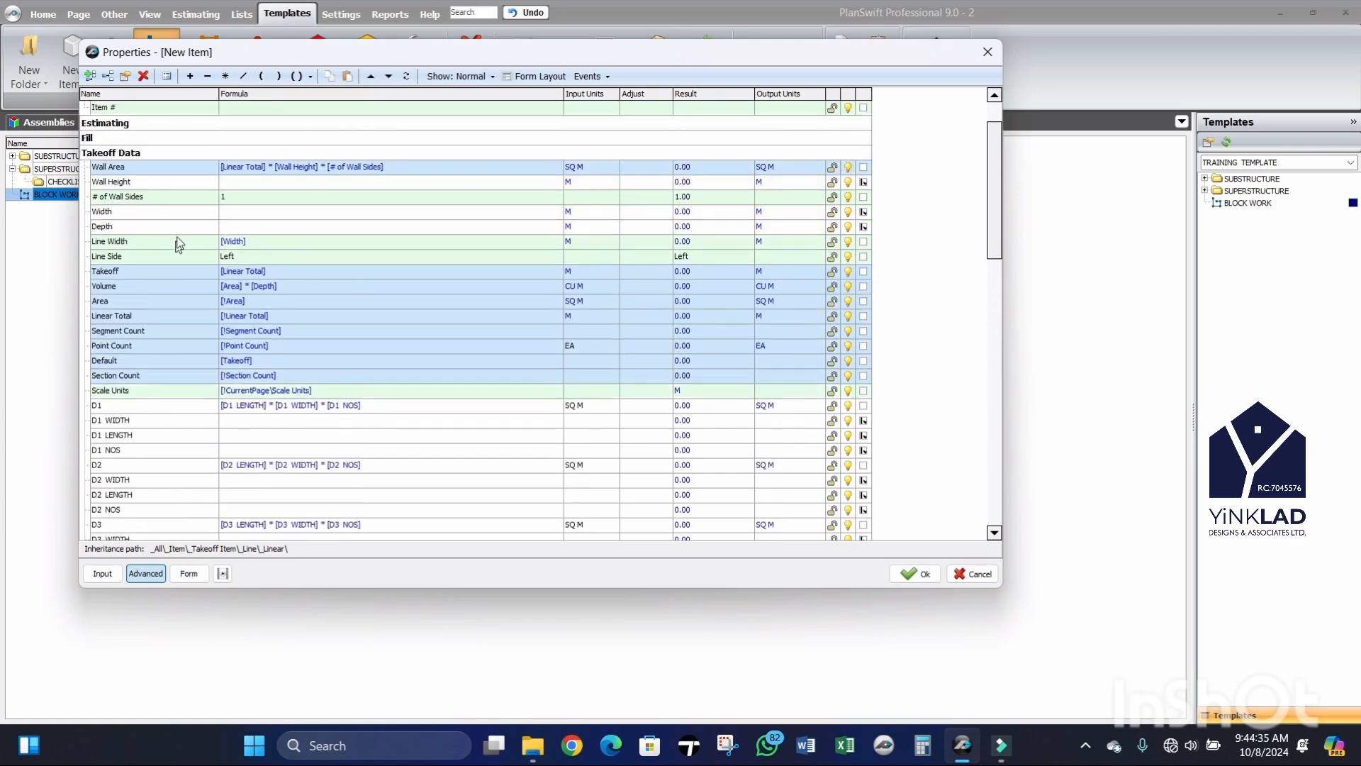
pyautogui.click(149, 227)
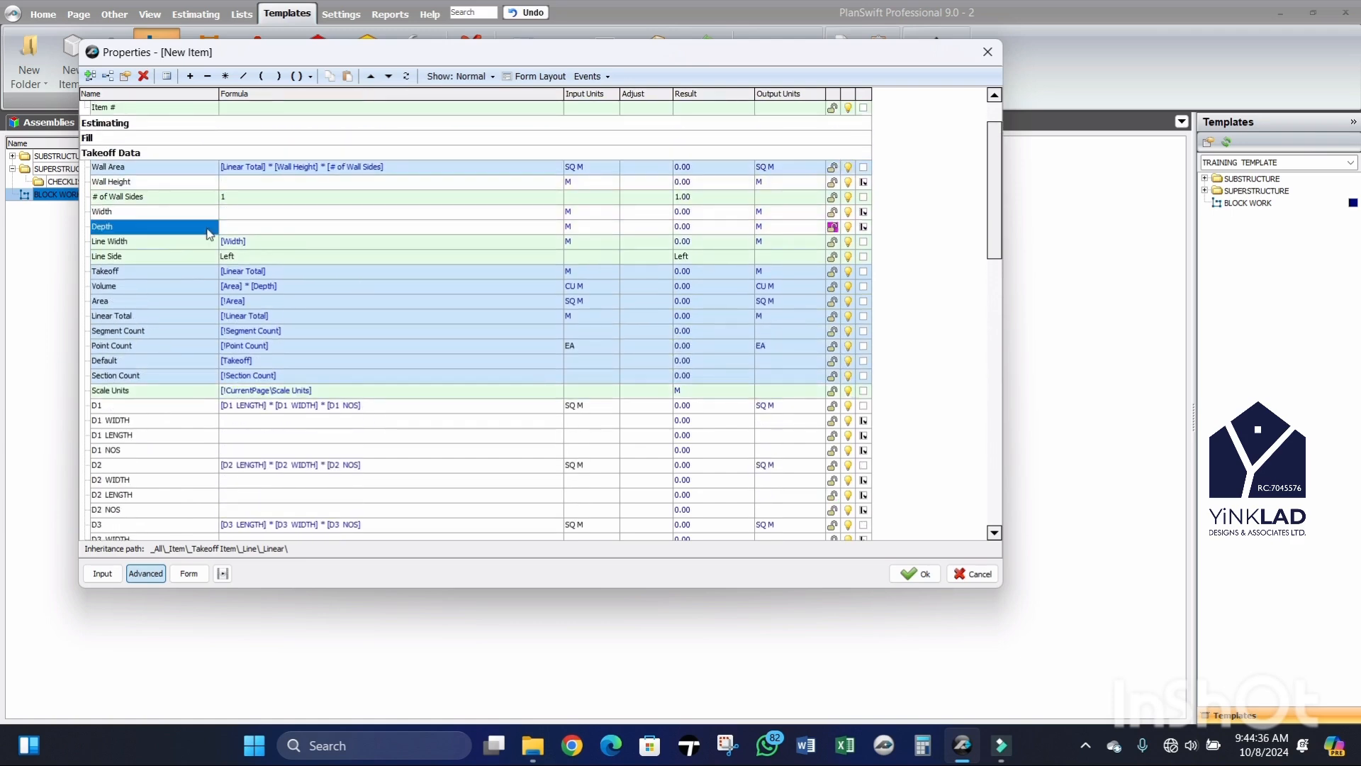
pyautogui.click(558, 227)
pyautogui.click(556, 227)
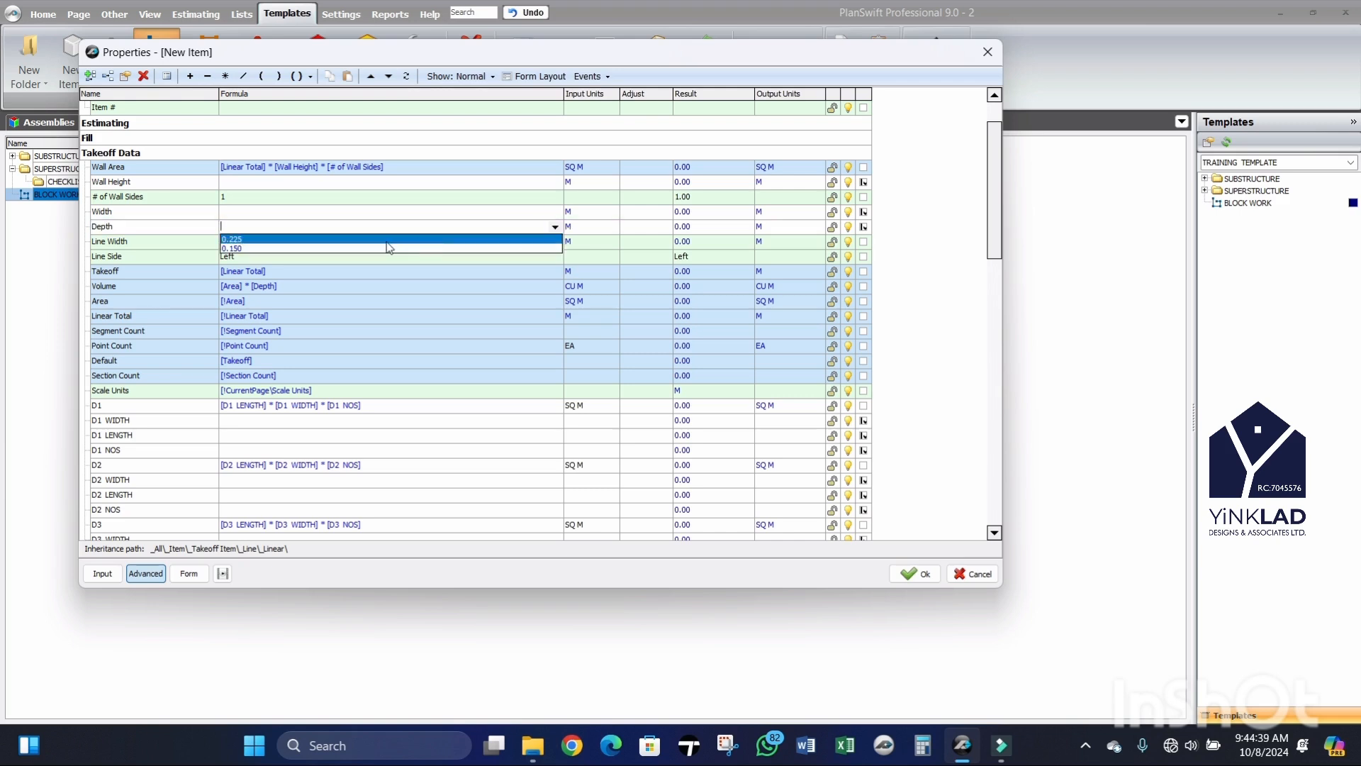
pyautogui.click(397, 241)
pyautogui.click(558, 212)
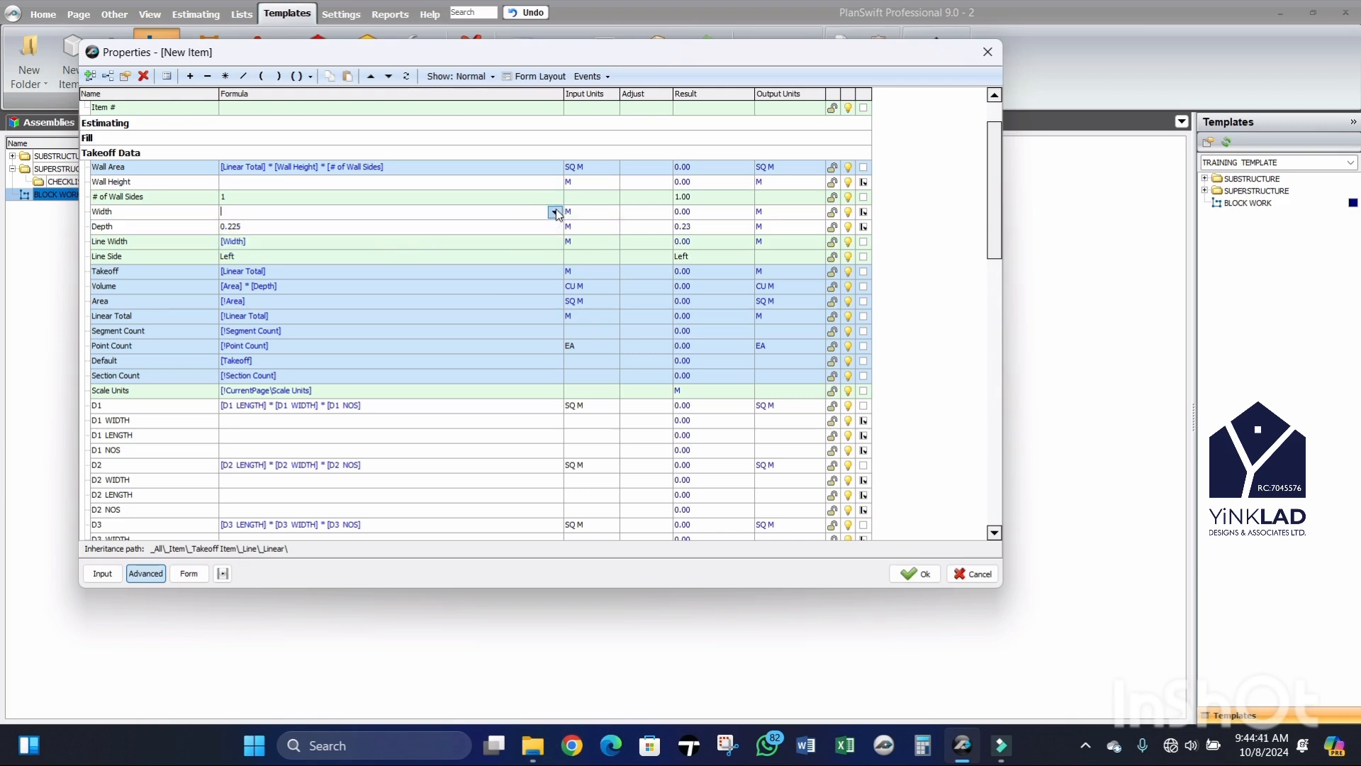
pyautogui.click(556, 211)
pyautogui.click(419, 228)
# Step: Review the Takeoff Data properties down to DR1 LT and examine its lintel formula
pyautogui.scroll(-2, 373, 368)
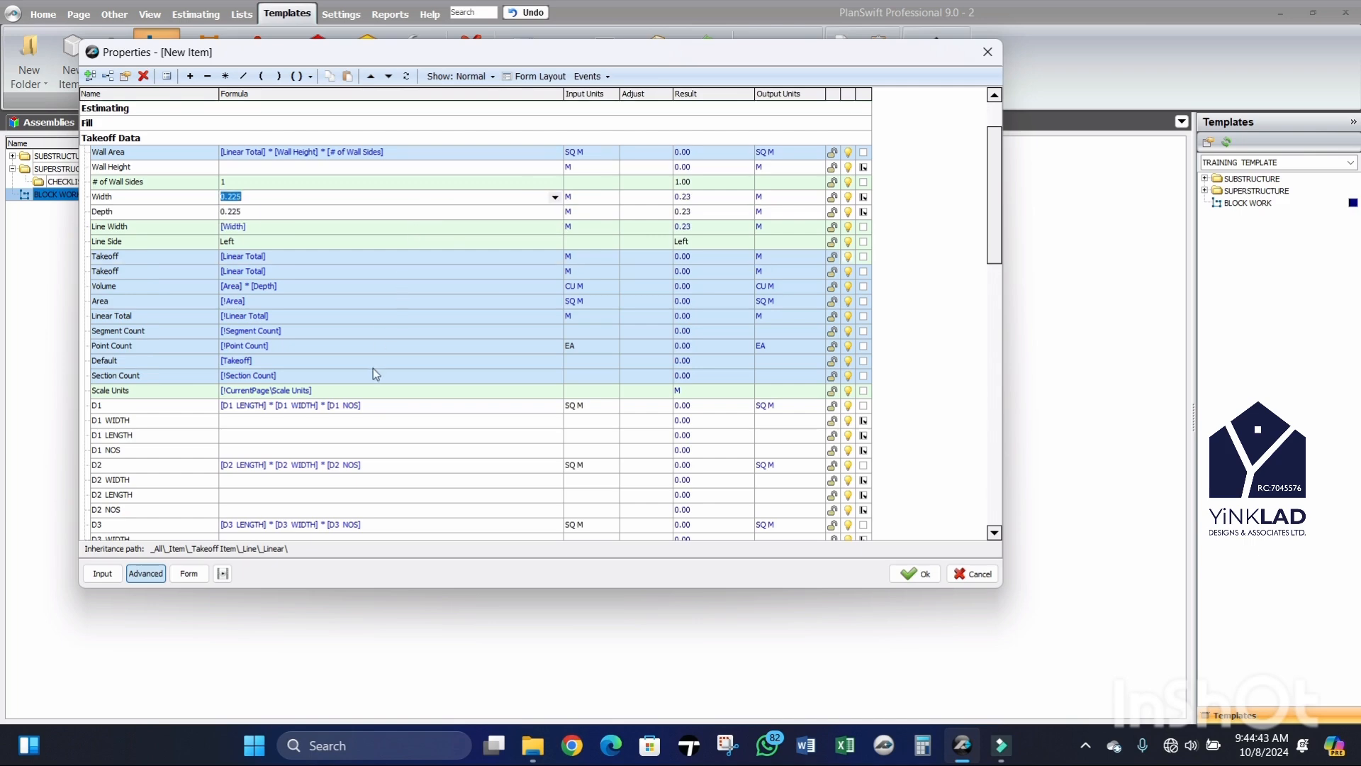
pyautogui.scroll(-3, 383, 366)
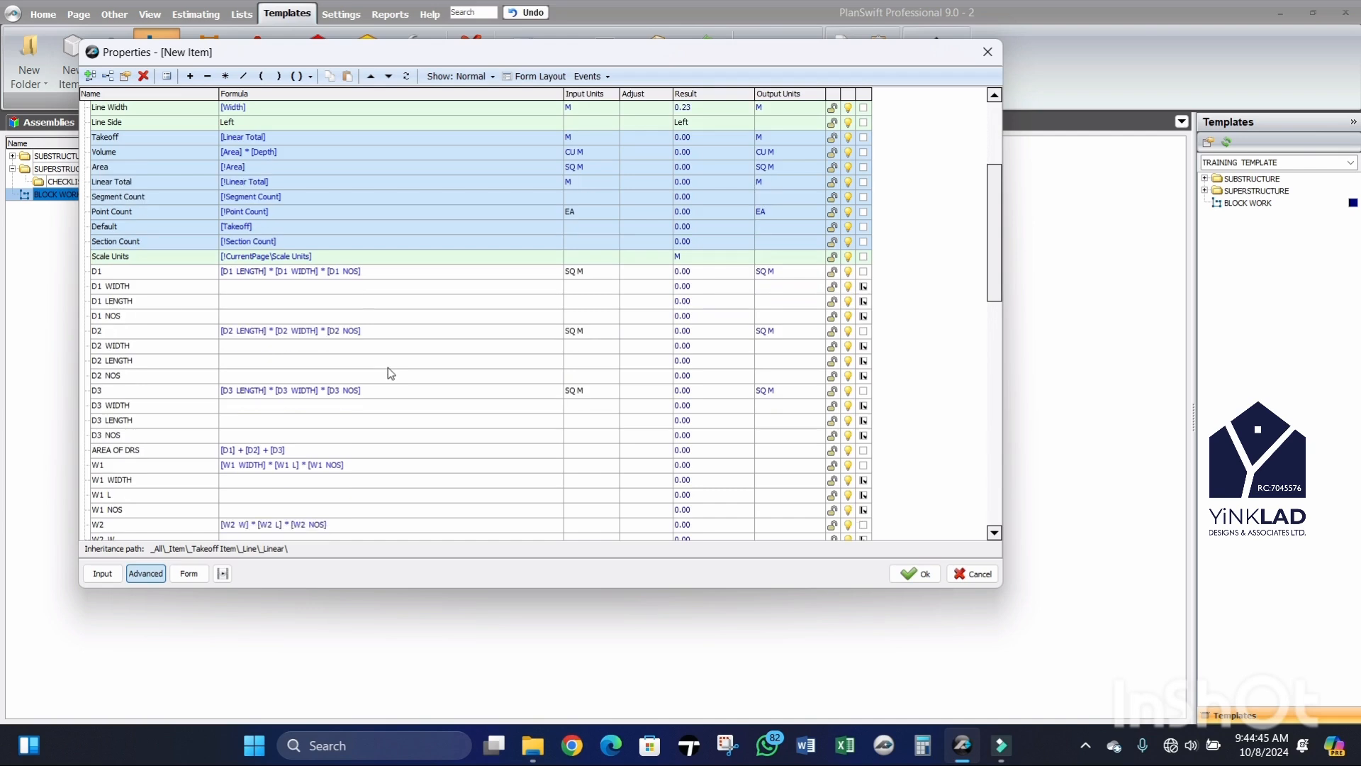
pyautogui.scroll(-3, 389, 369)
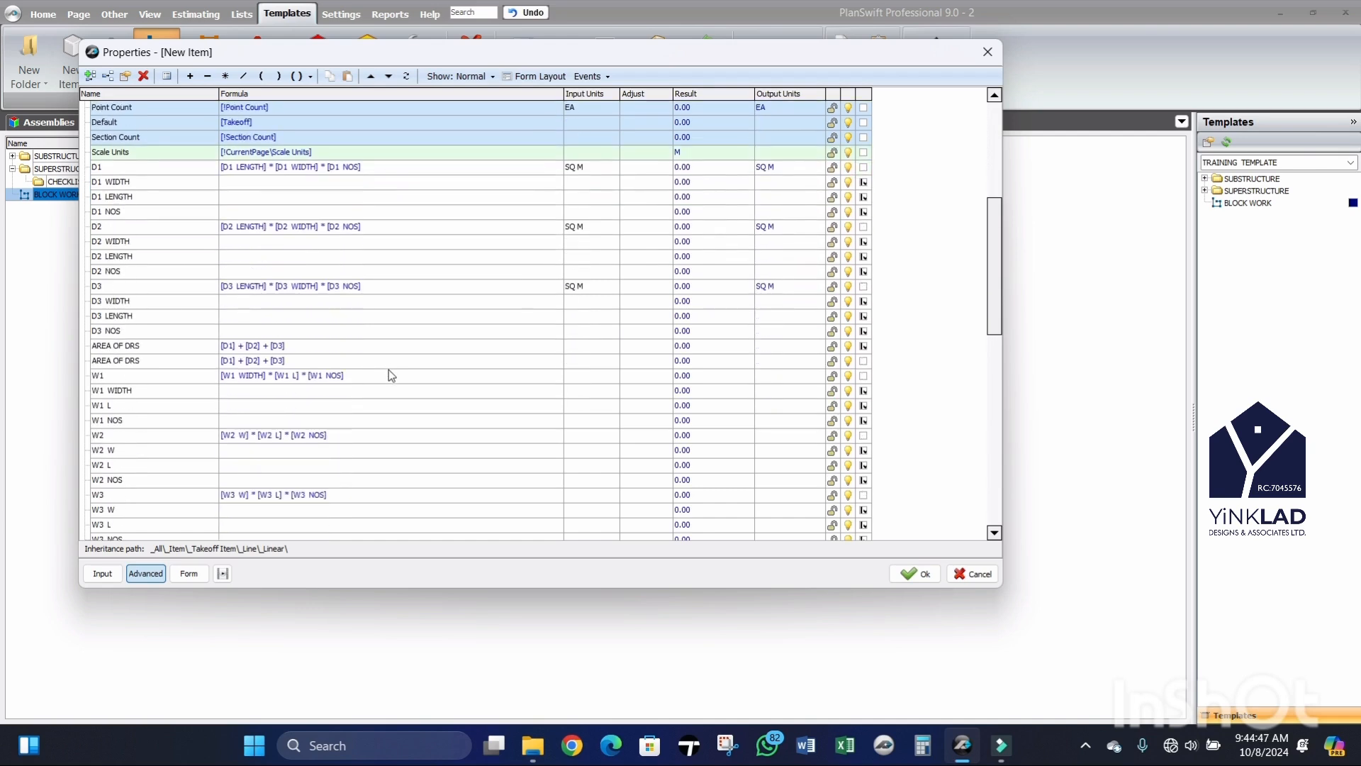
pyautogui.scroll(-3, 388, 375)
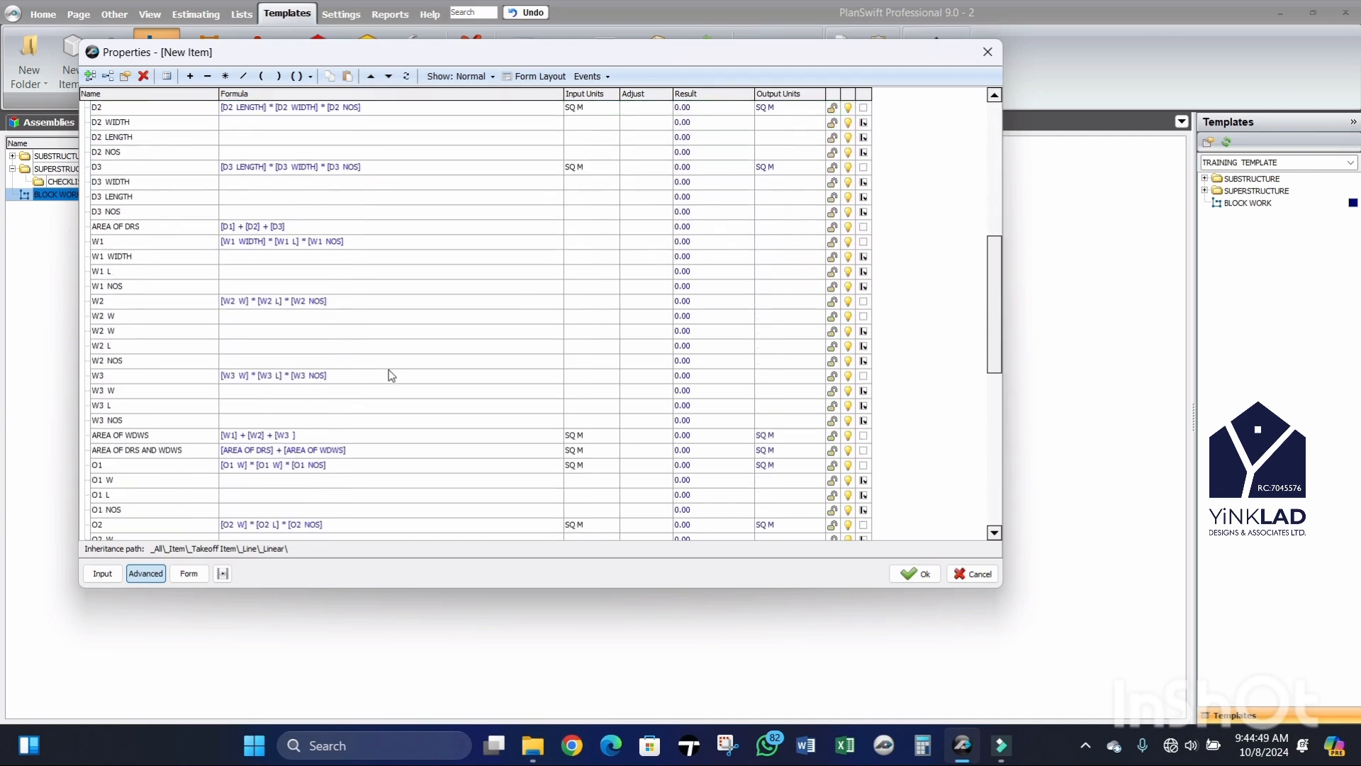
pyautogui.scroll(-3, 392, 376)
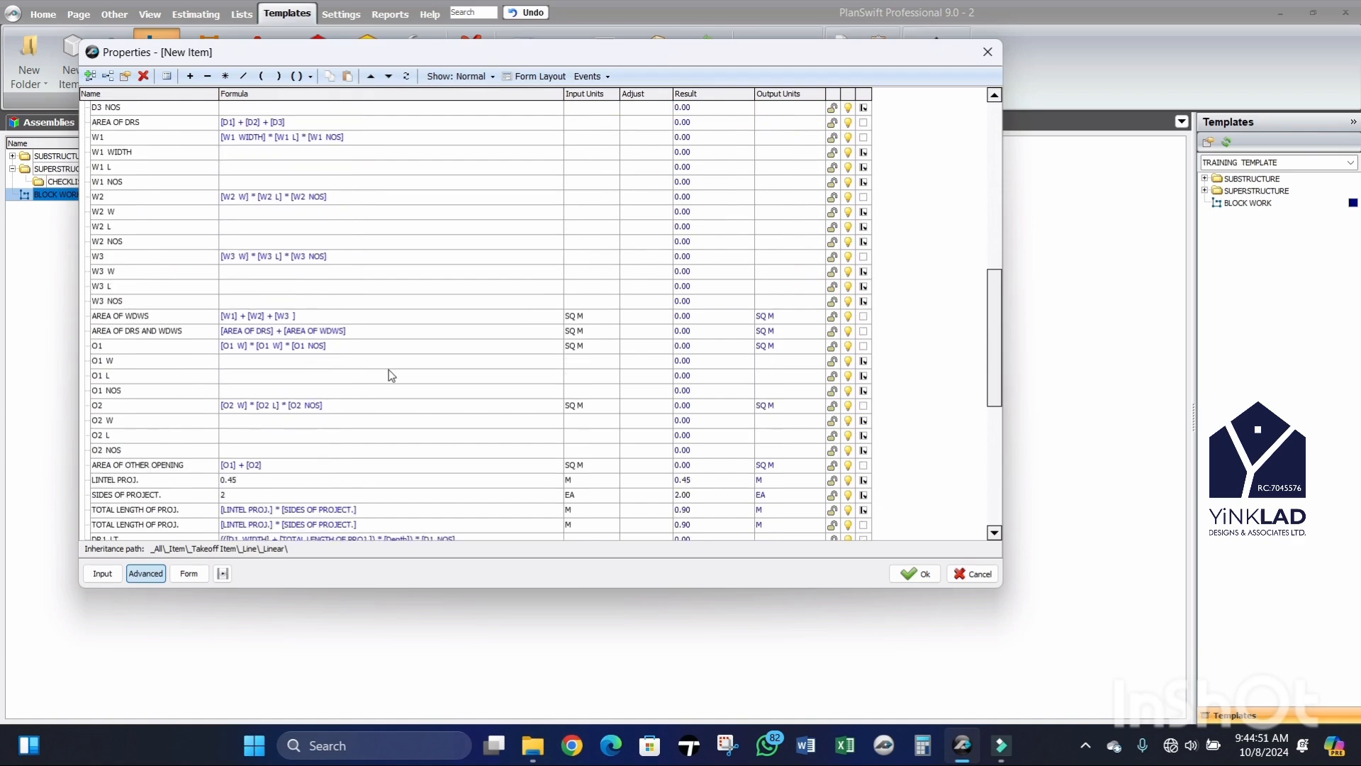
pyautogui.scroll(-1, 388, 368)
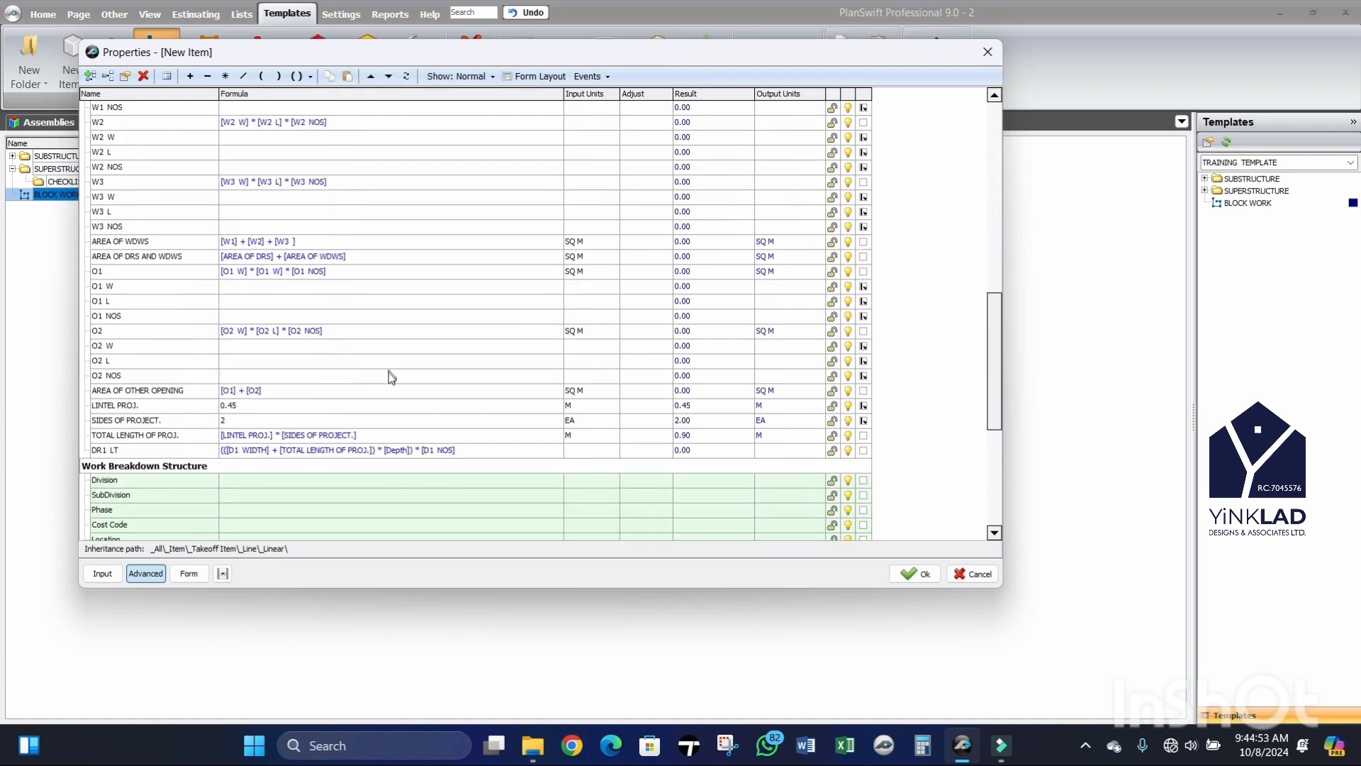
pyautogui.click(474, 451)
pyautogui.click(240, 452)
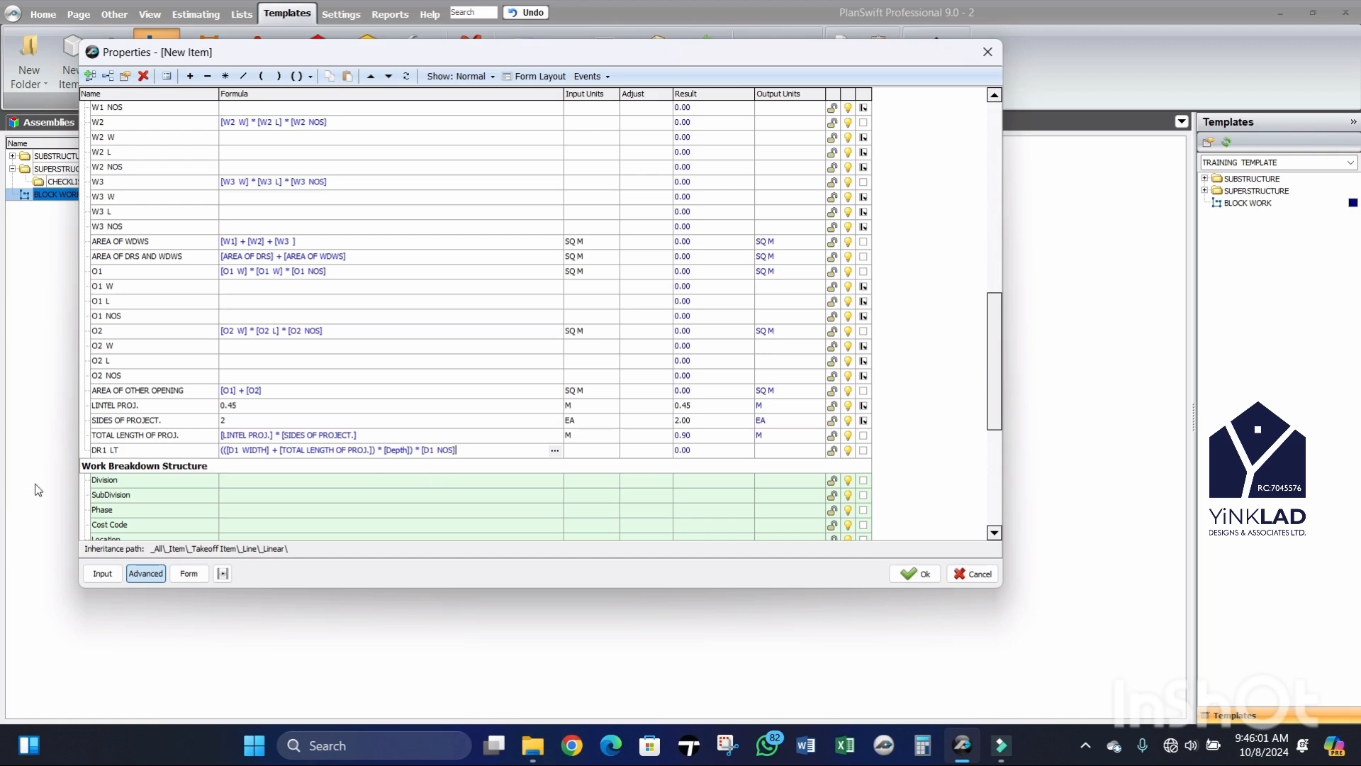
# Step: Add a new number property named DR2 LT directly below DR1 LT in the Takeoff Data group
pyautogui.click(114, 454)
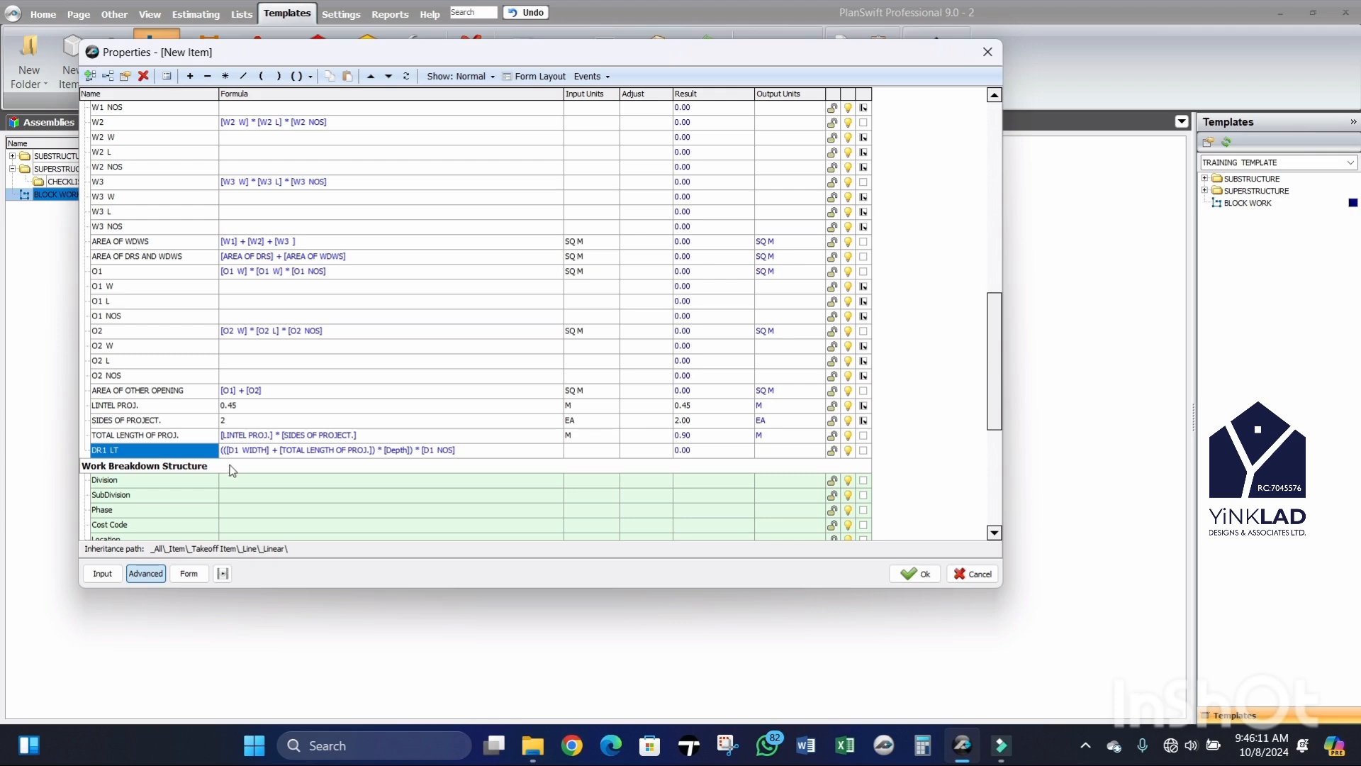
pyautogui.press('Insert')
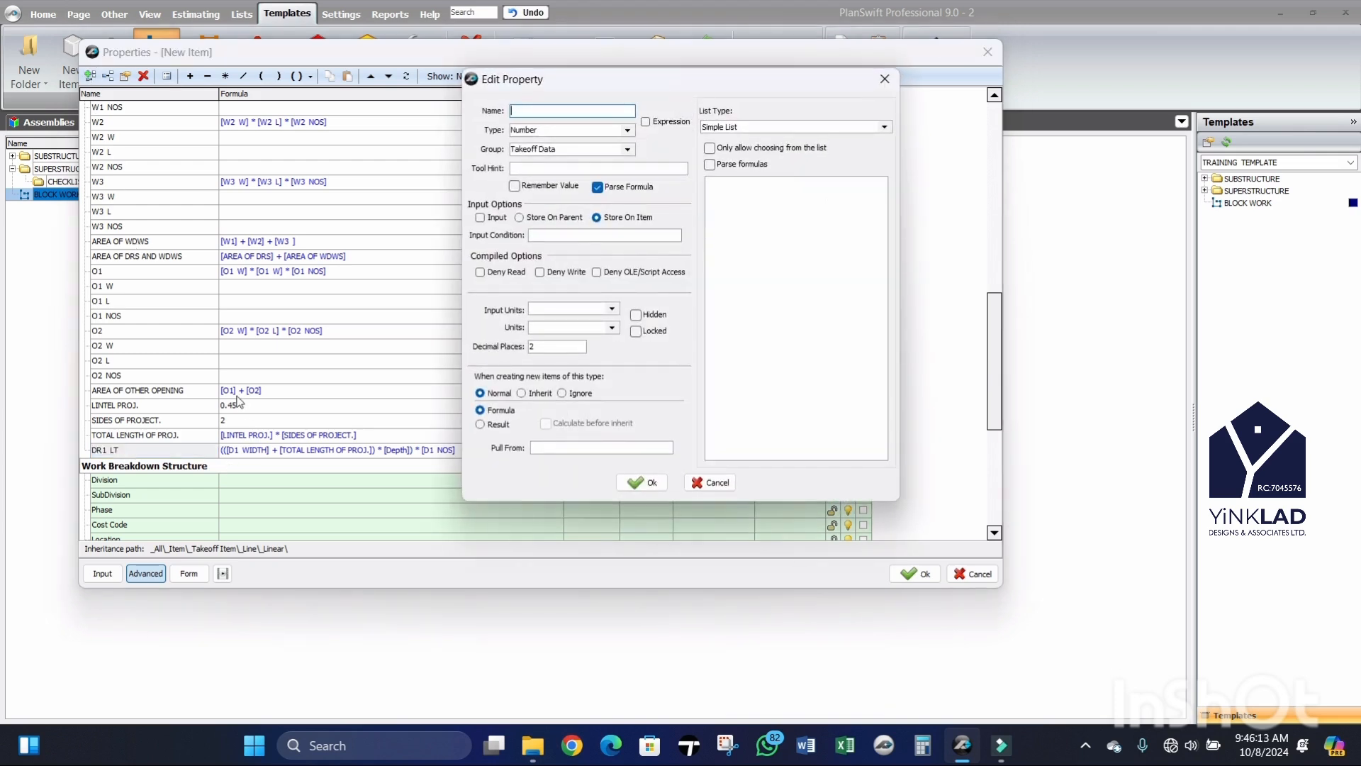
pyautogui.write('DR2 LT')
pyautogui.click(641, 482)
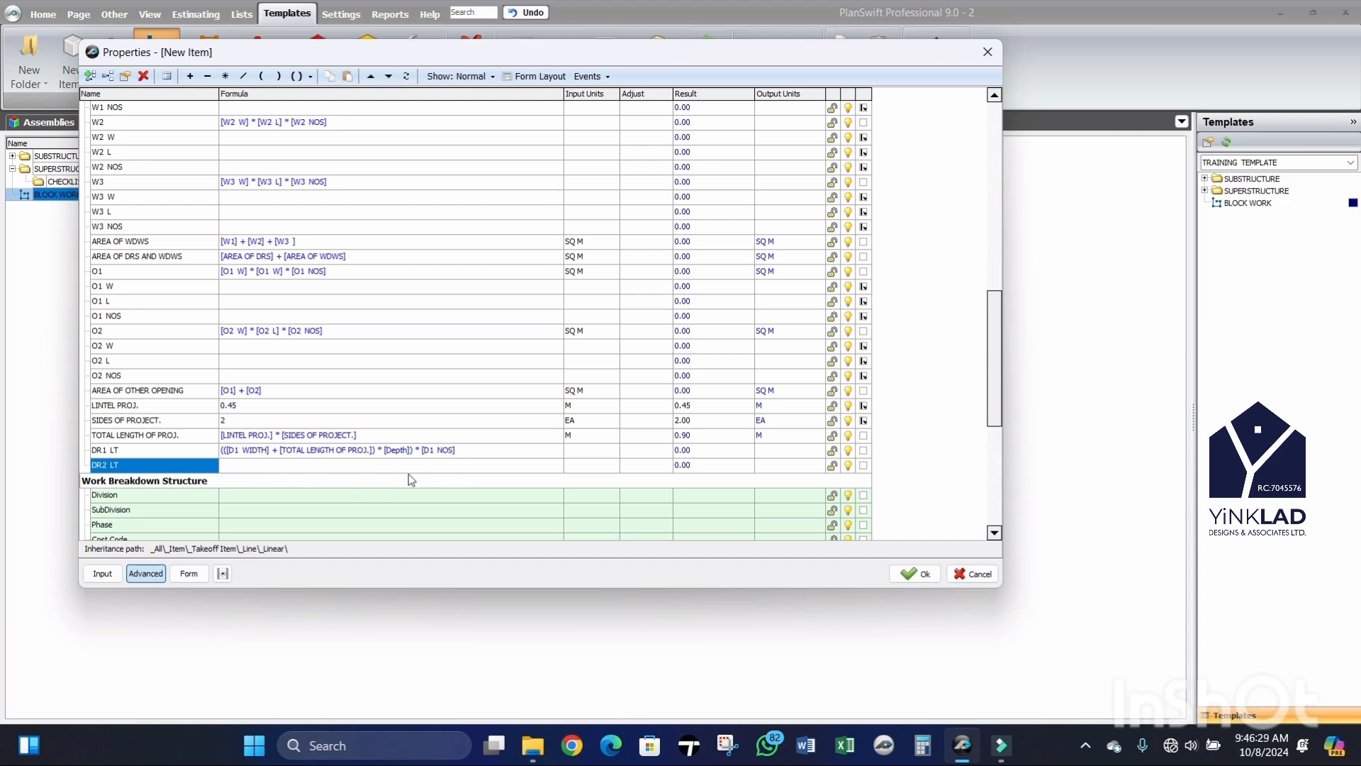
# Step: Open the DR2 LT formula for editing and insert the [D2 WIDTH] reference from the BLOCK WORK template
pyautogui.click(284, 465)
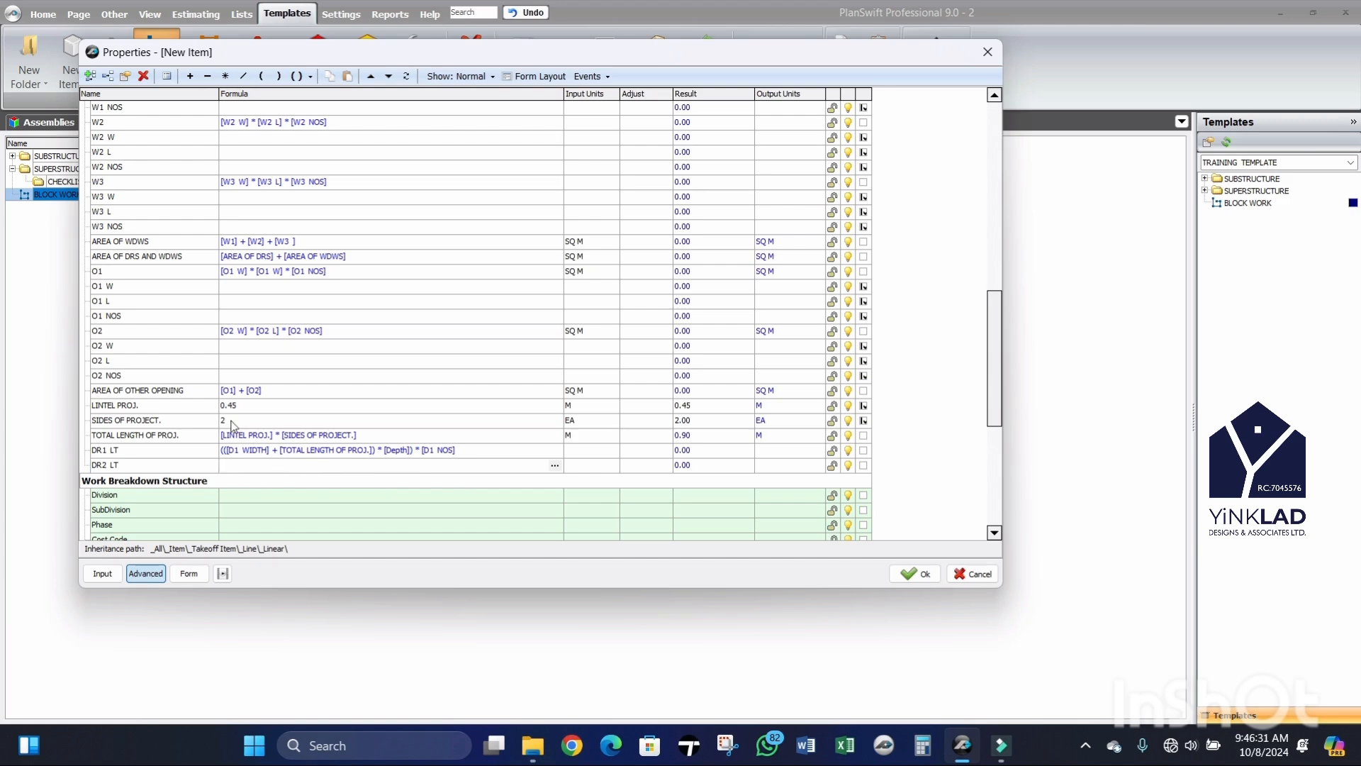
pyautogui.click(556, 465)
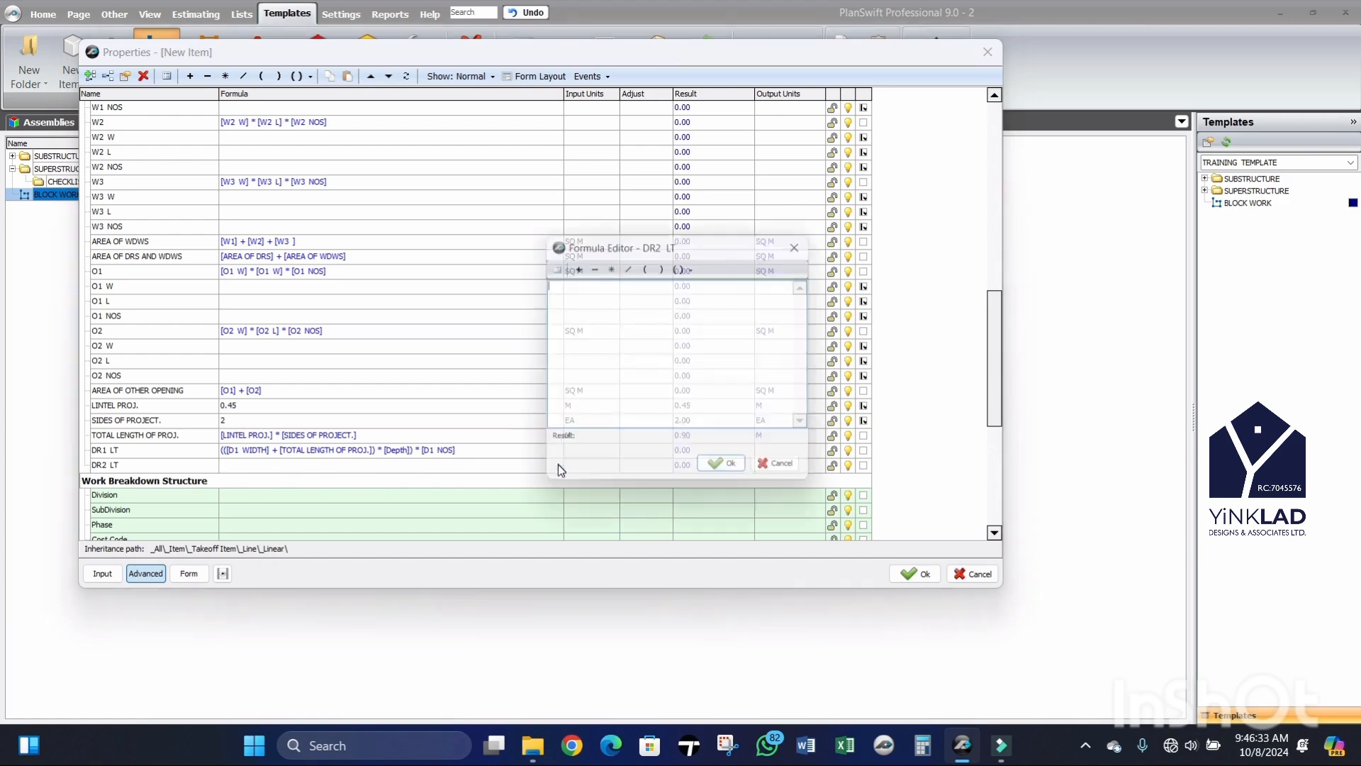
pyautogui.click(552, 268)
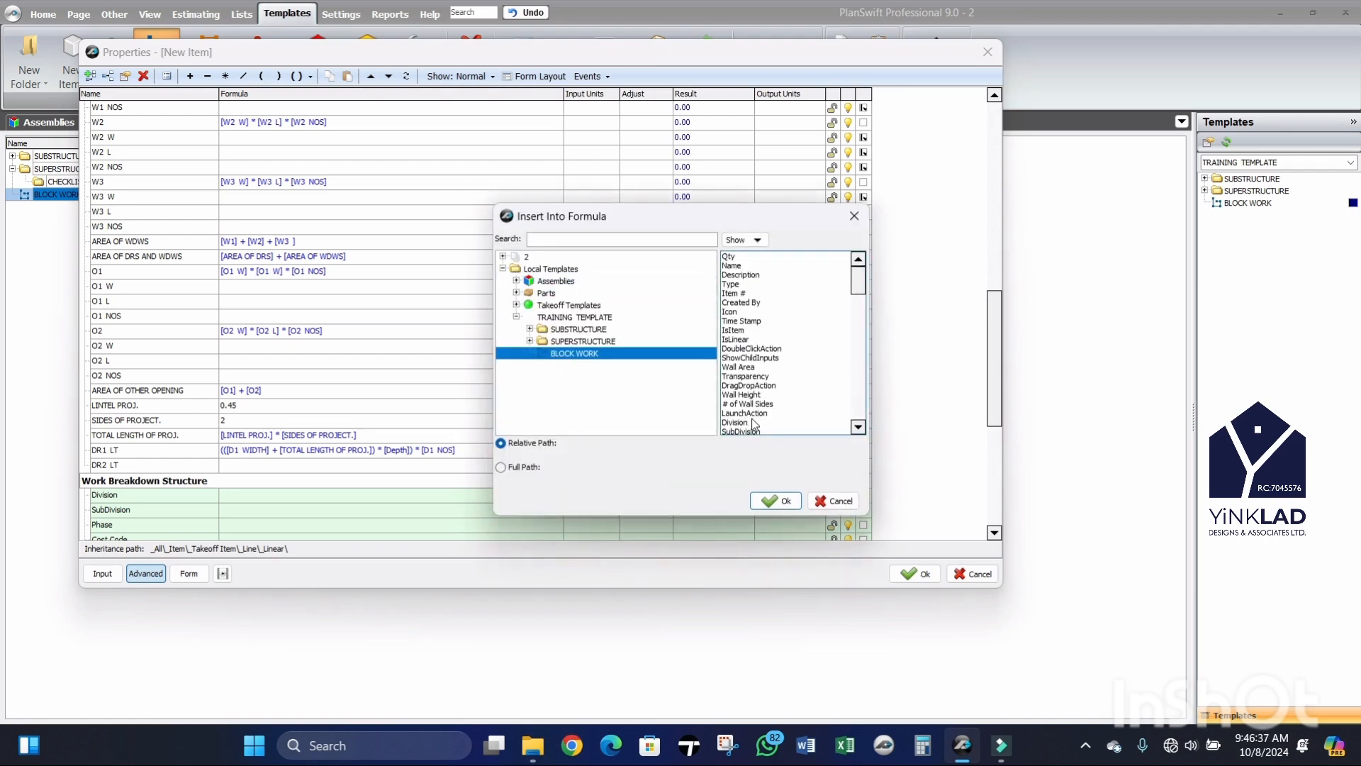
pyautogui.scroll(-15, 775, 352)
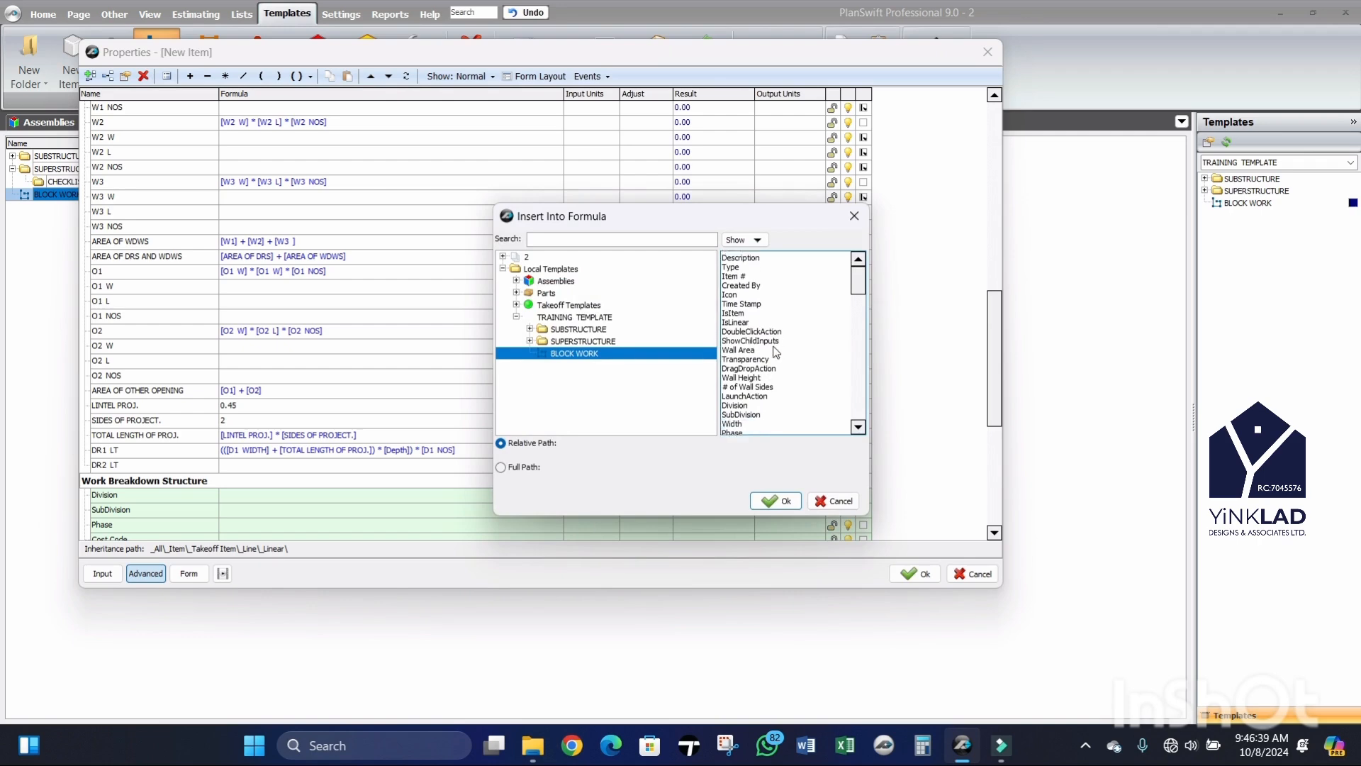
pyautogui.scroll(-6, 771, 354)
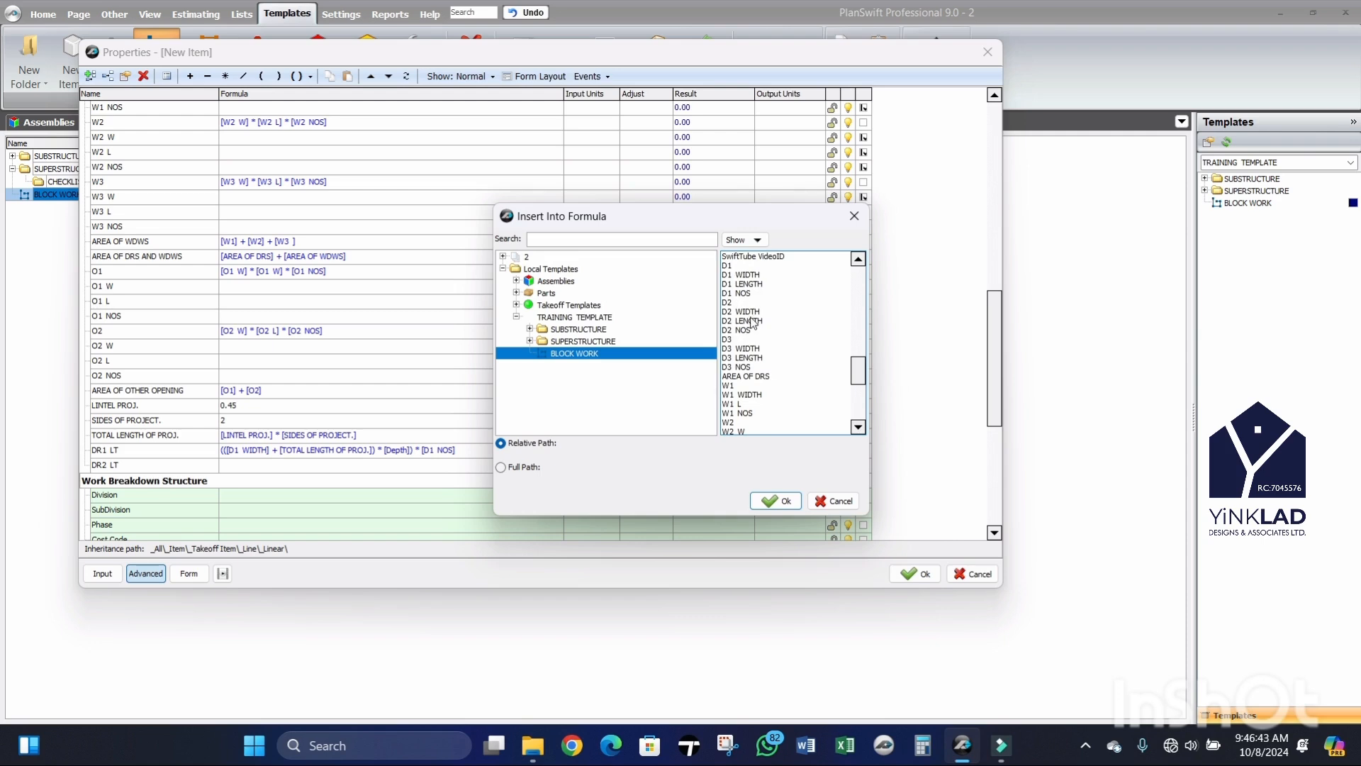
pyautogui.click(750, 312)
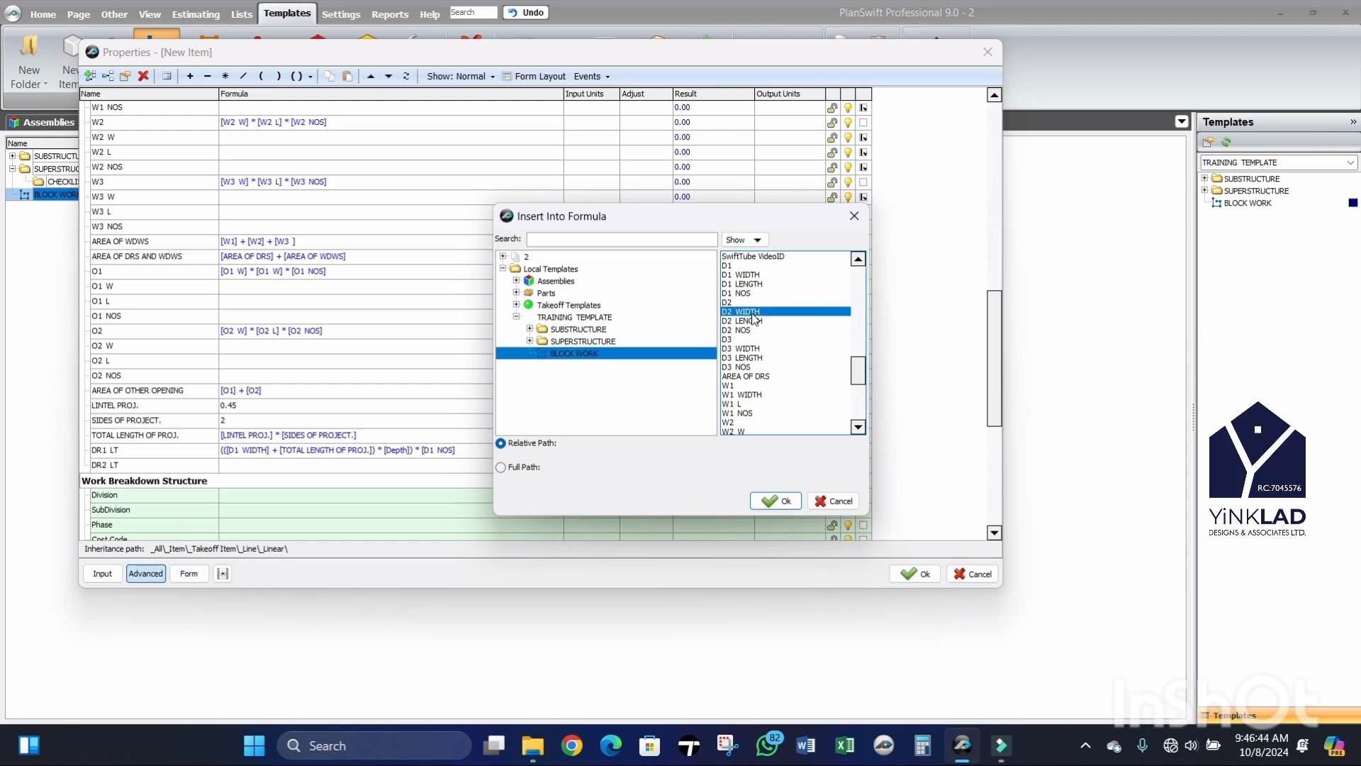
pyautogui.click(778, 501)
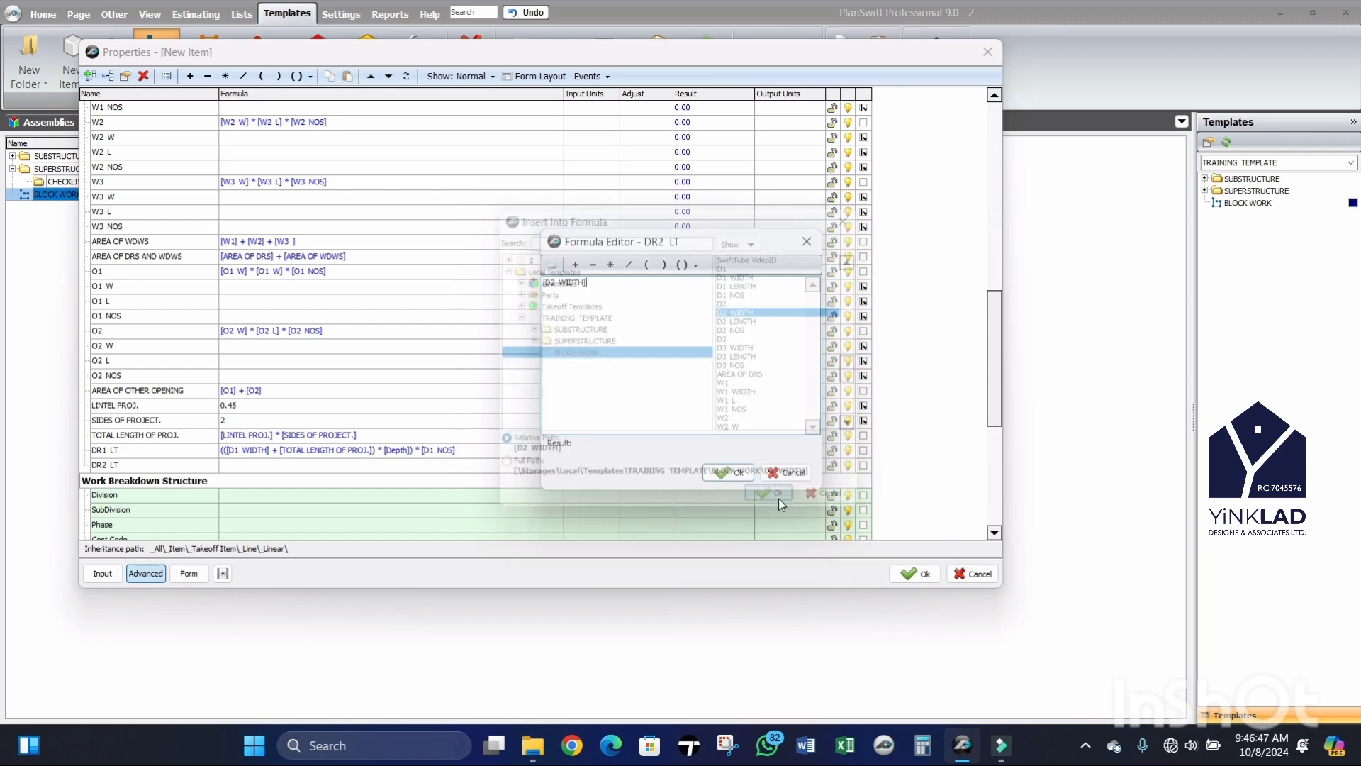
# Step: Append a plus sign and the [TOTAL LENGTH OF PROJ.] reference to the DR2 LT formula
pyautogui.click(575, 264)
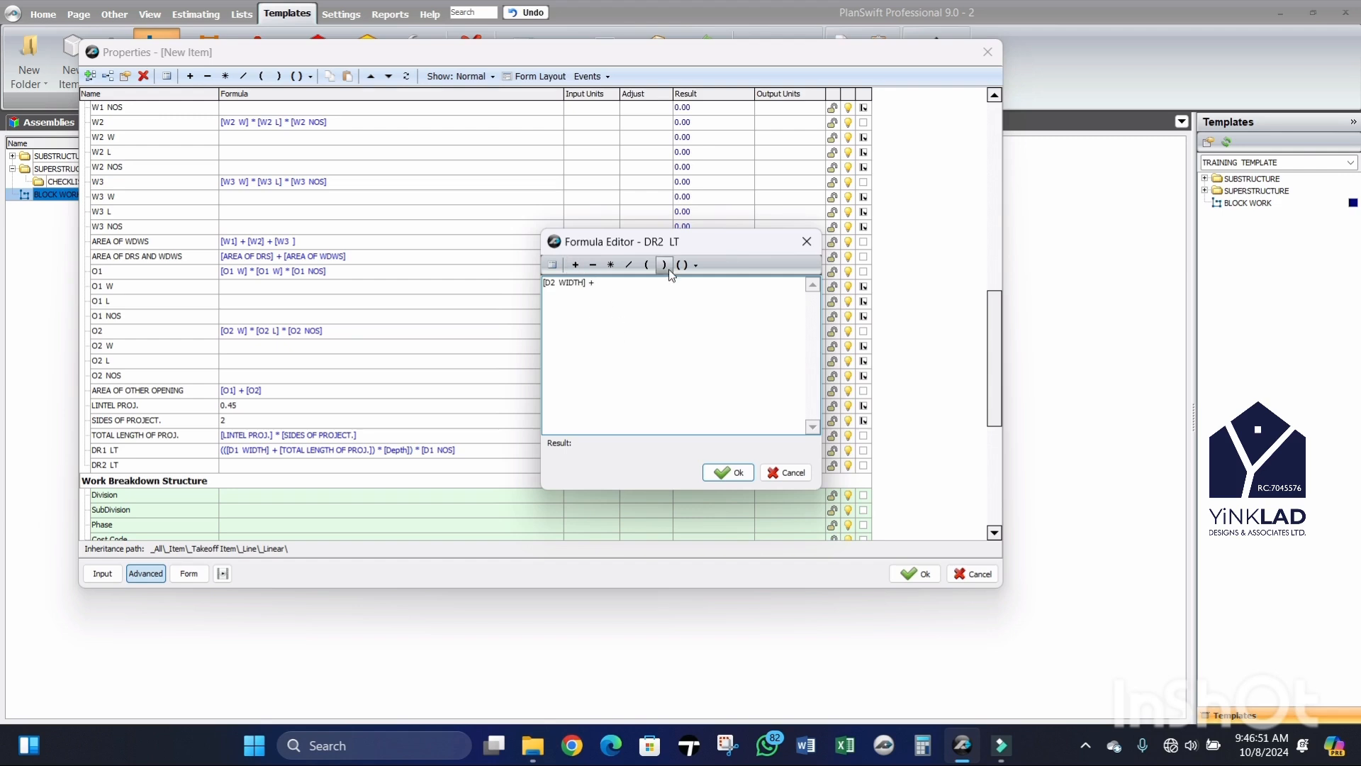
pyautogui.click(553, 265)
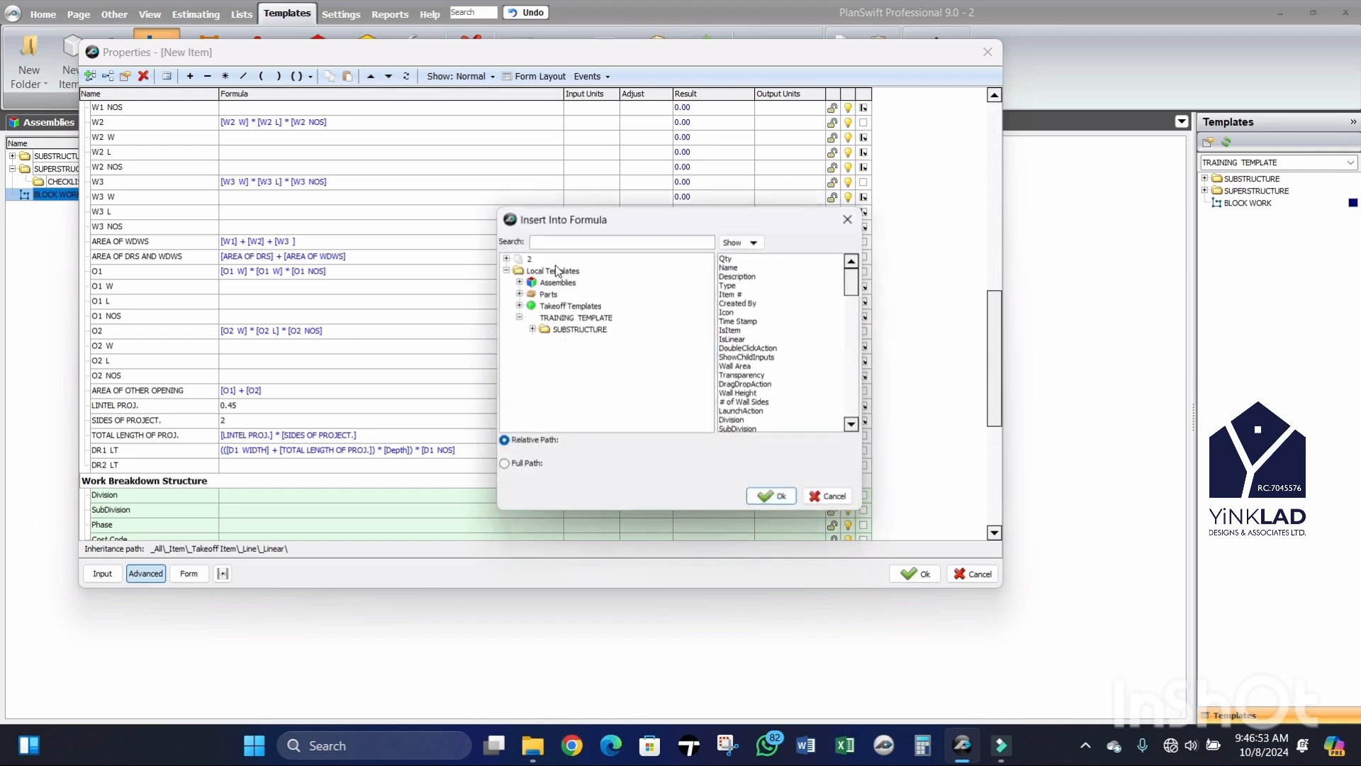
pyautogui.scroll(-5, 773, 367)
pyautogui.scroll(-10, 772, 366)
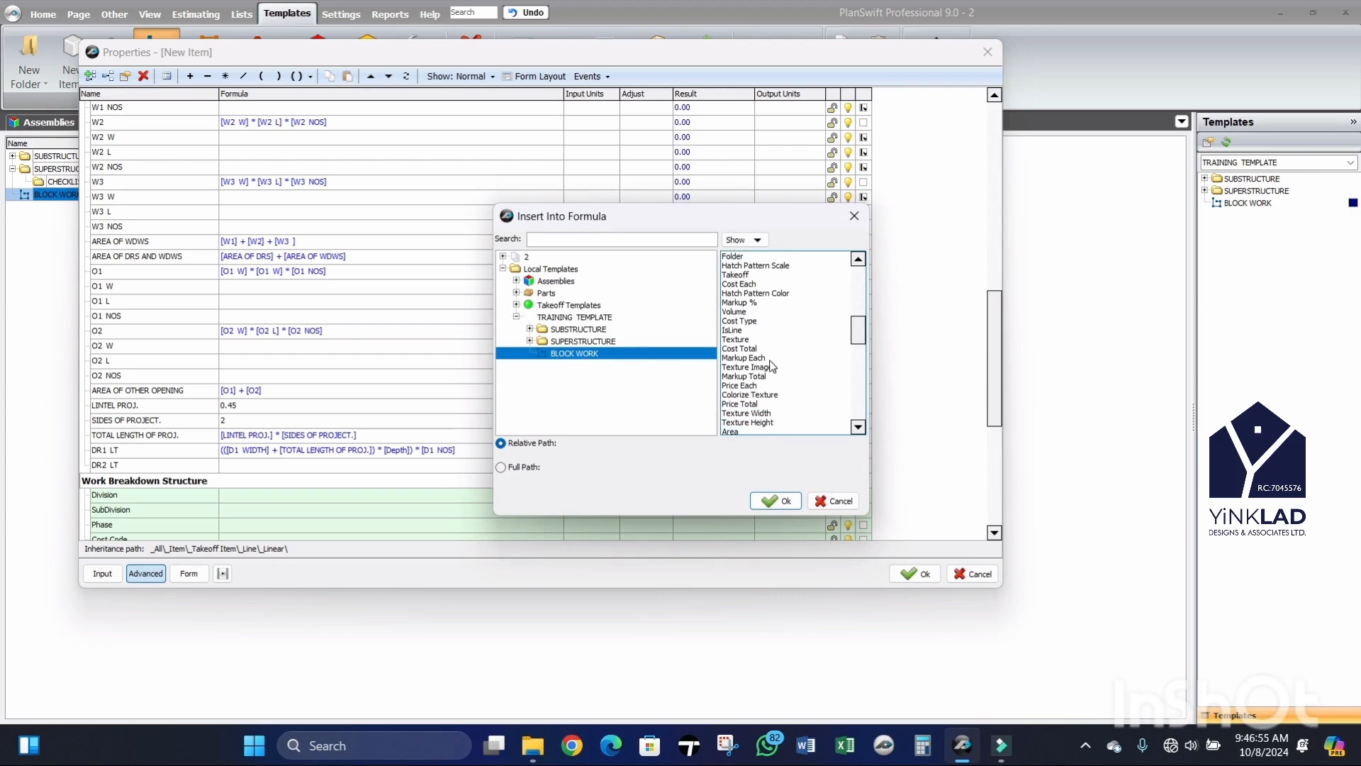
pyautogui.scroll(-10, 773, 367)
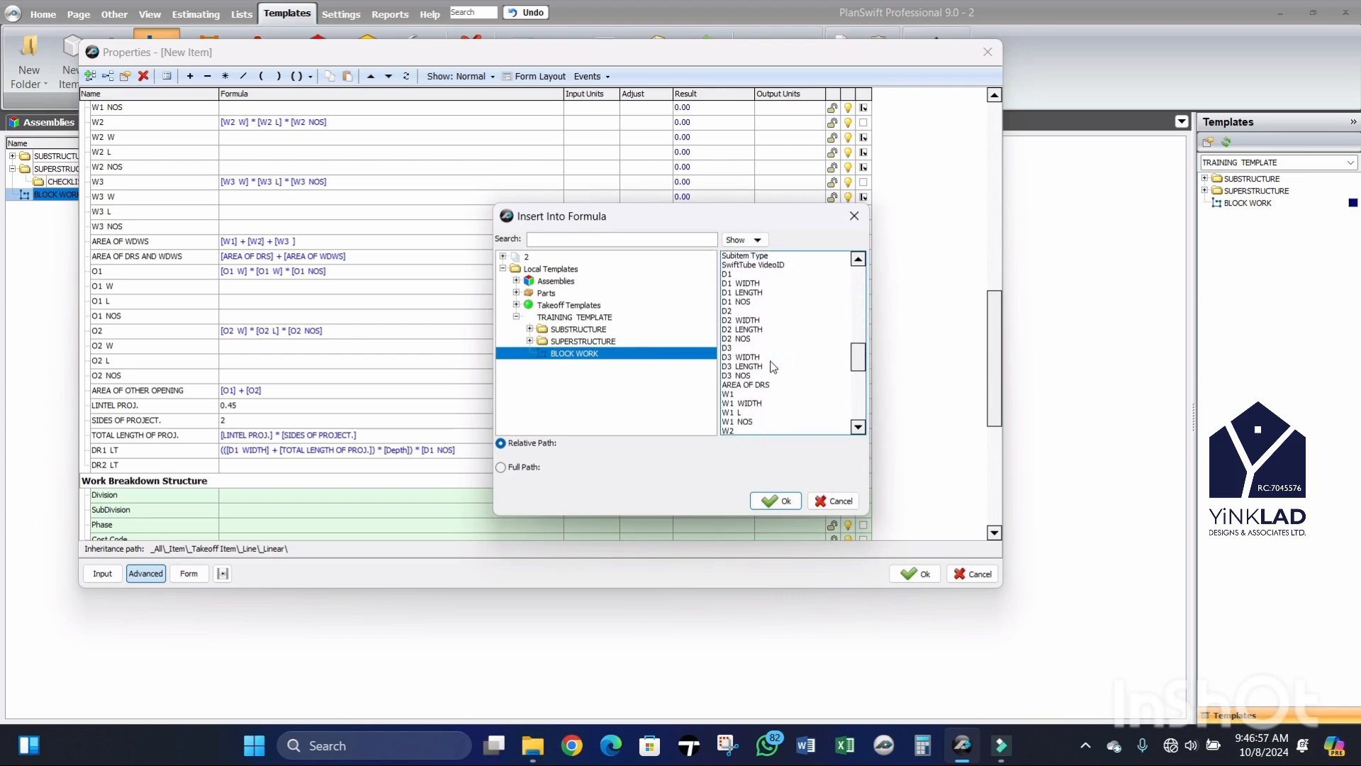
pyautogui.scroll(-1, 770, 363)
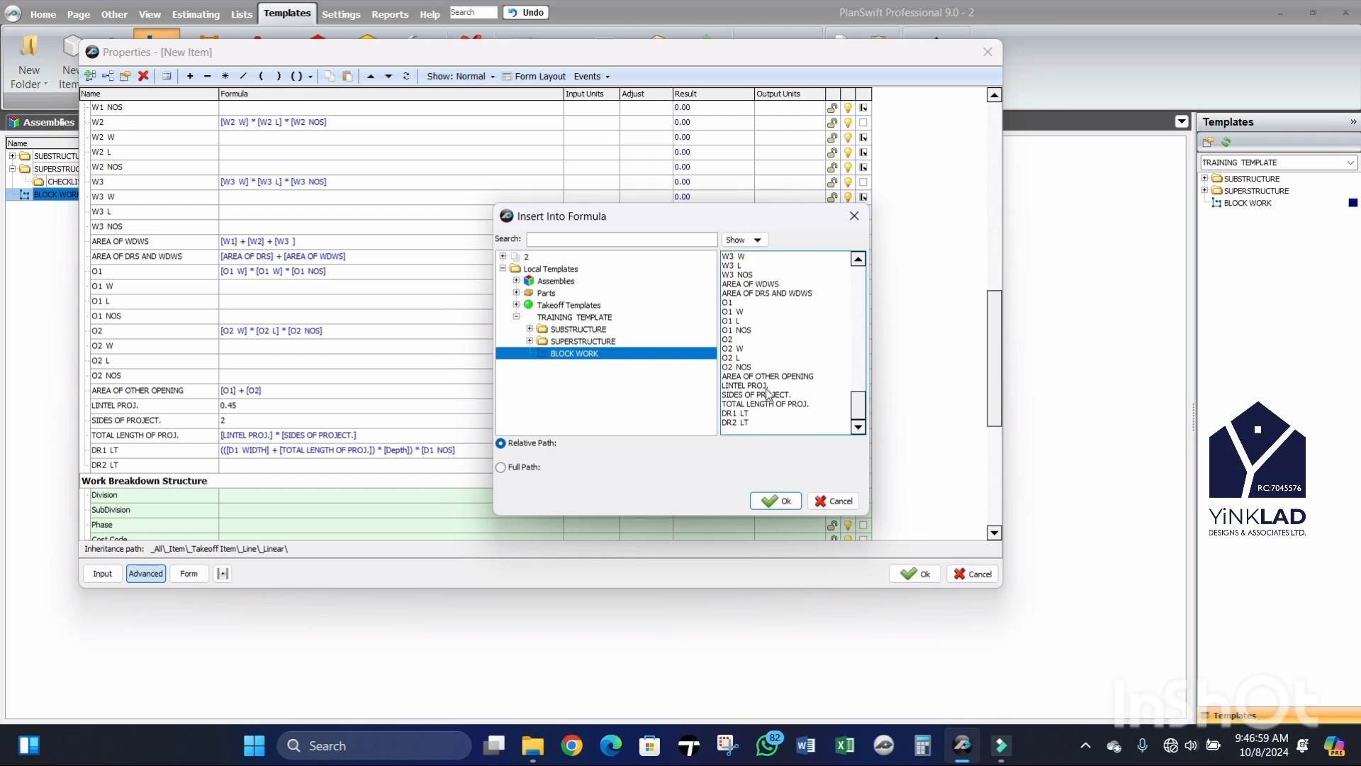
pyautogui.click(776, 405)
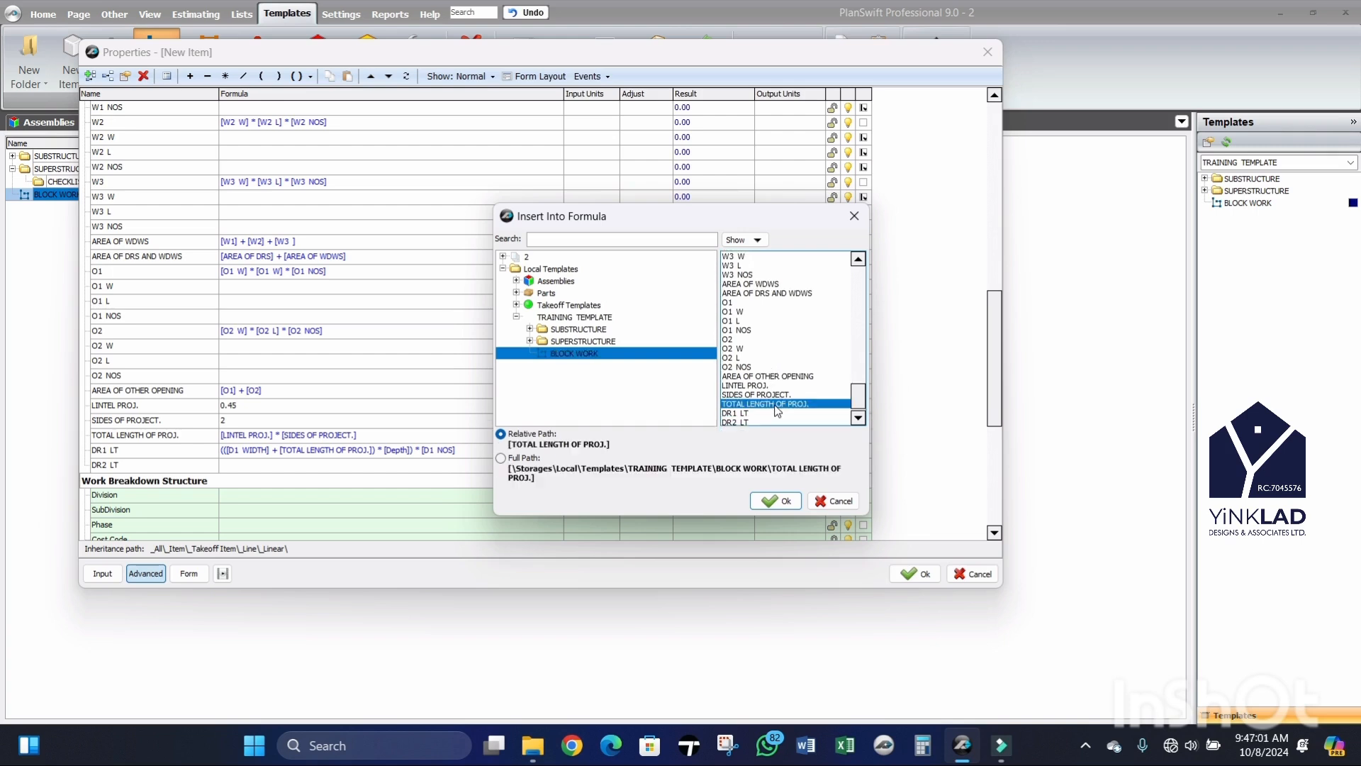
pyautogui.click(775, 501)
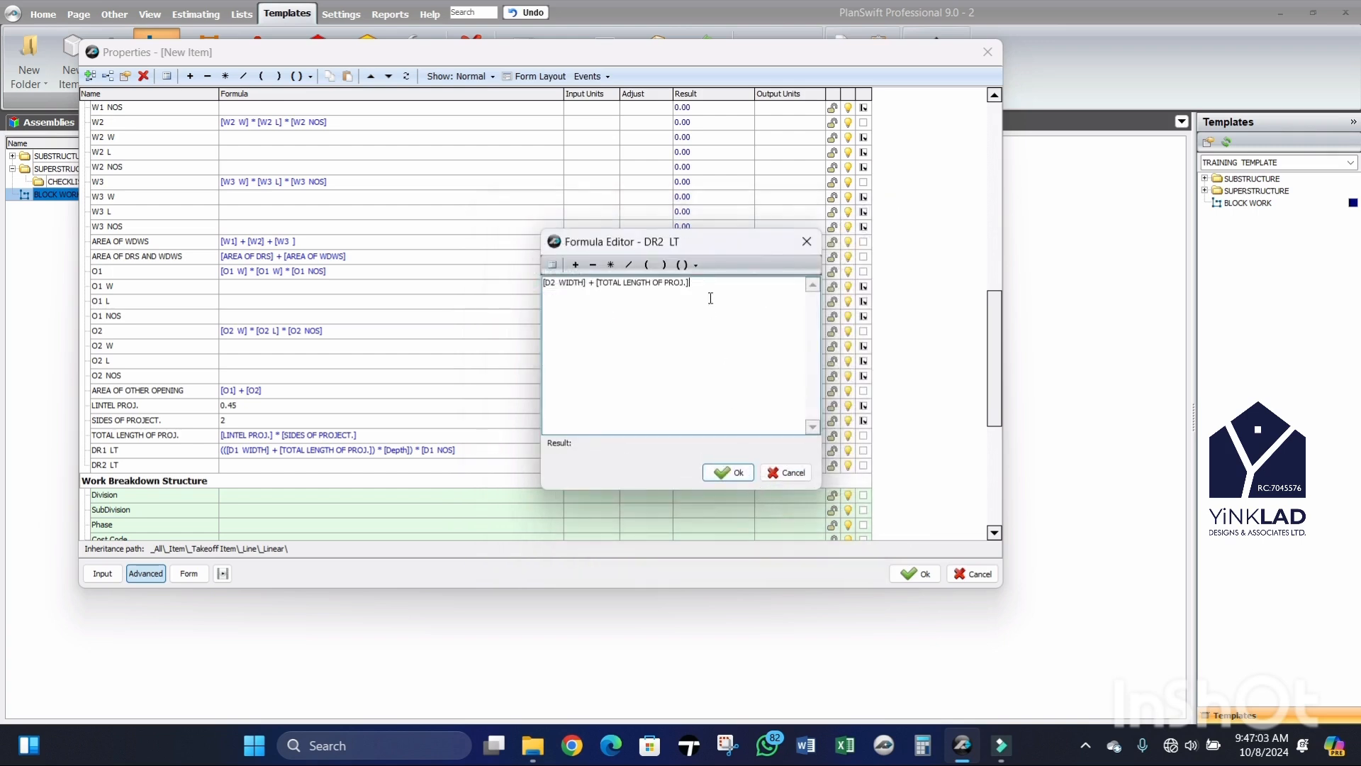
# Step: Enclose the sum [D2 WIDTH] + [TOTAL LENGTH OF PROJ.] in parentheses and append a multiplication sign
pyautogui.moveTo(698, 286); pyautogui.dragTo(516, 285)
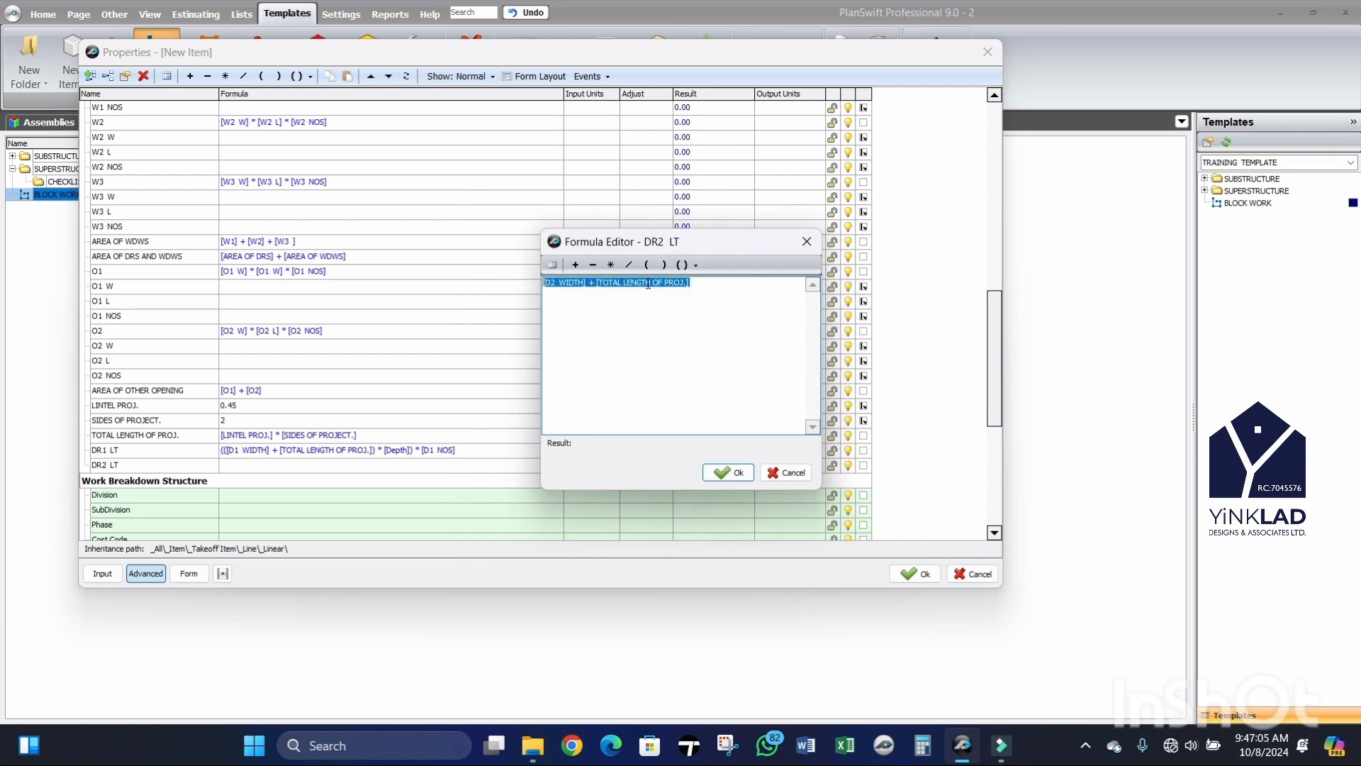
pyautogui.click(691, 265)
pyautogui.click(702, 285)
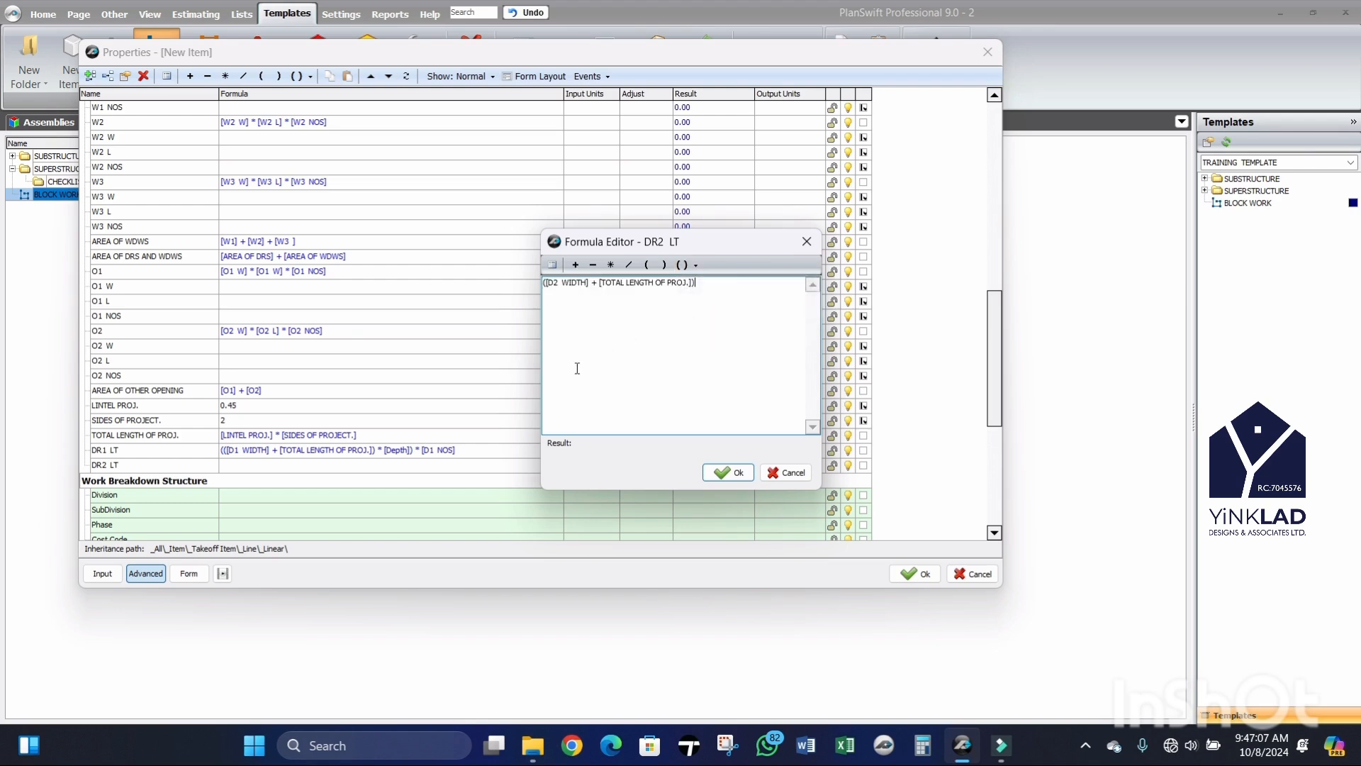
pyautogui.click(611, 265)
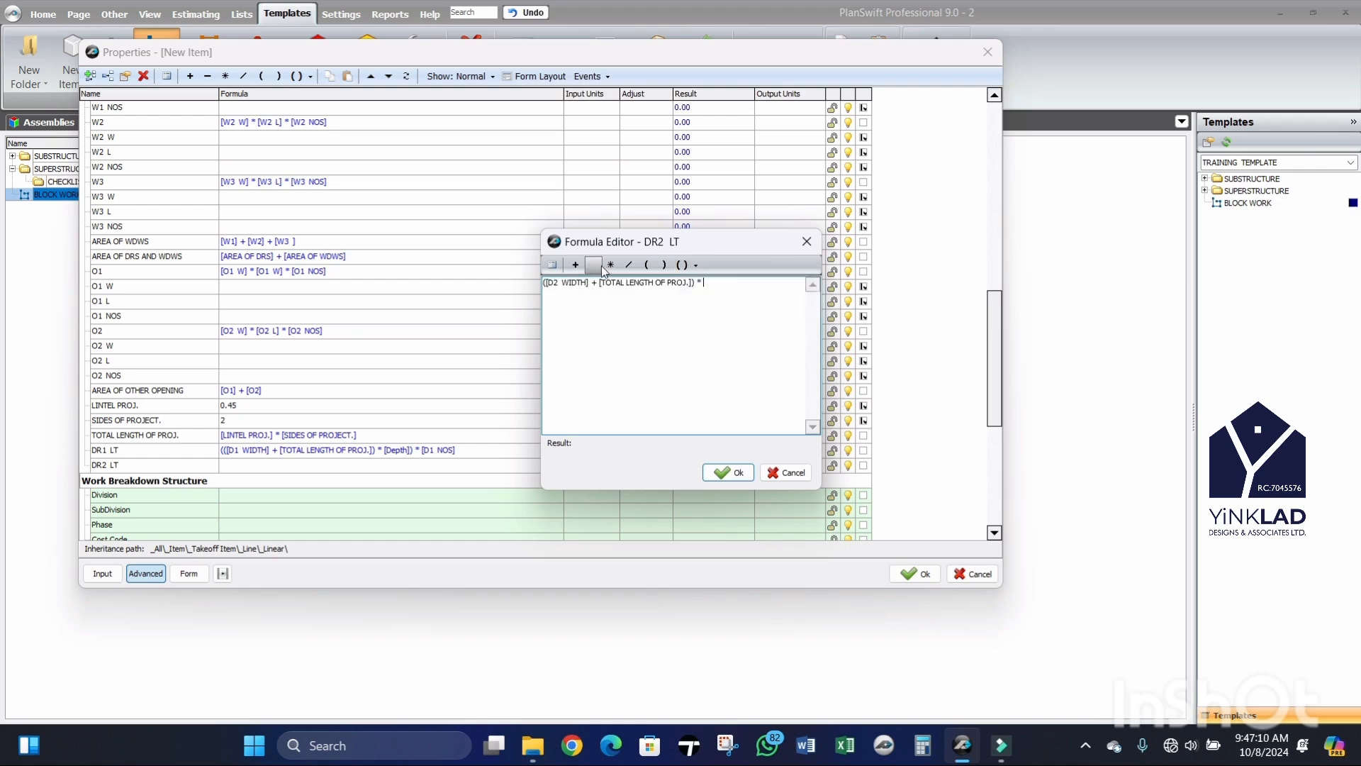
# Step: Insert the [Depth] reference from the BLOCK WORK template after the multiplication sign in the DR2 LT formula
pyautogui.click(552, 265)
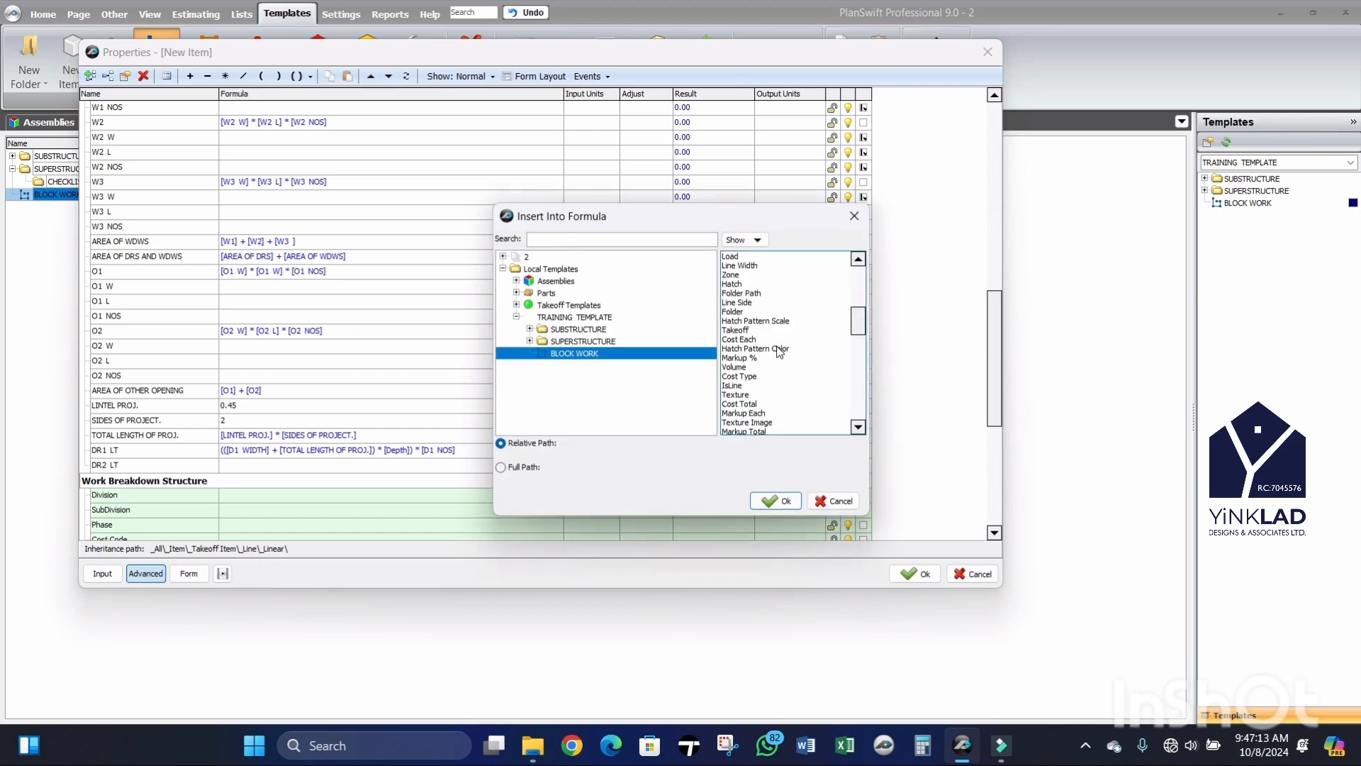
pyautogui.scroll(-10, 779, 352)
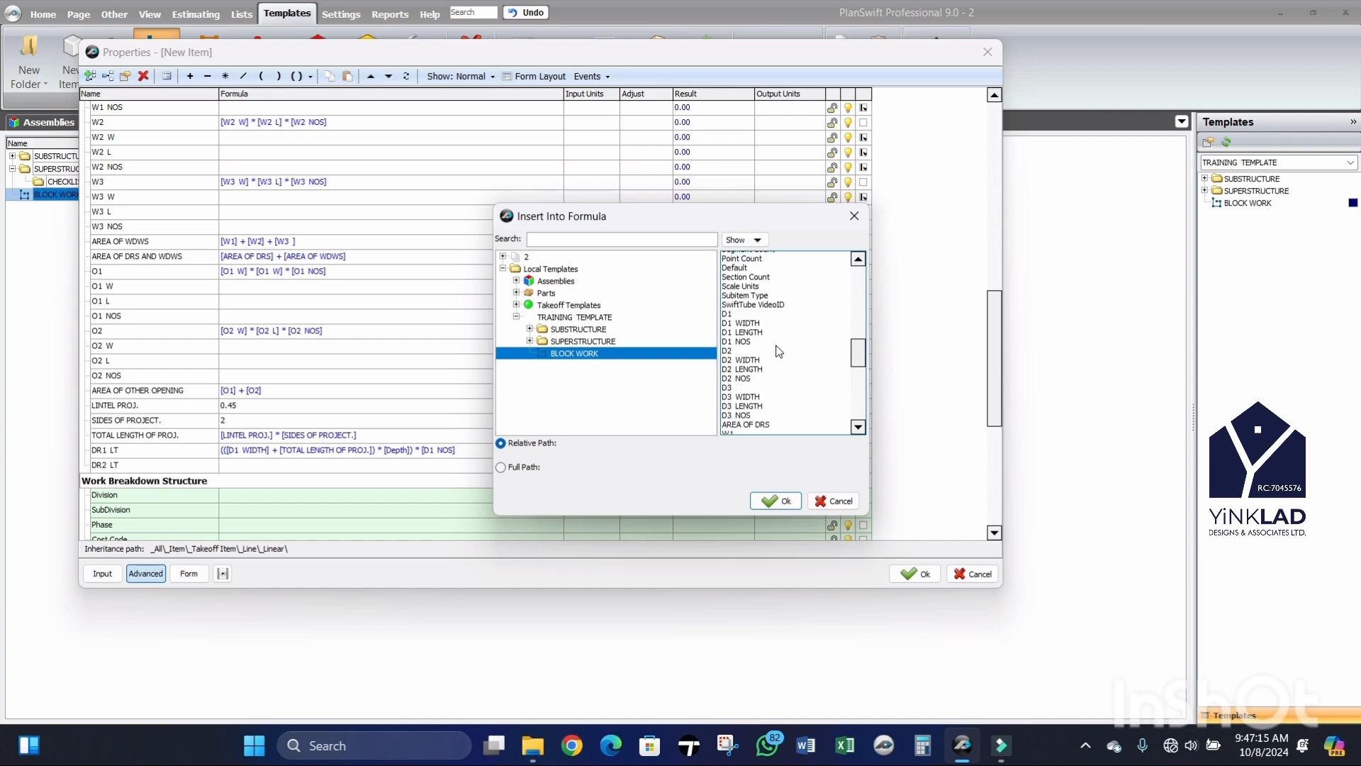
pyautogui.scroll(-6, 780, 352)
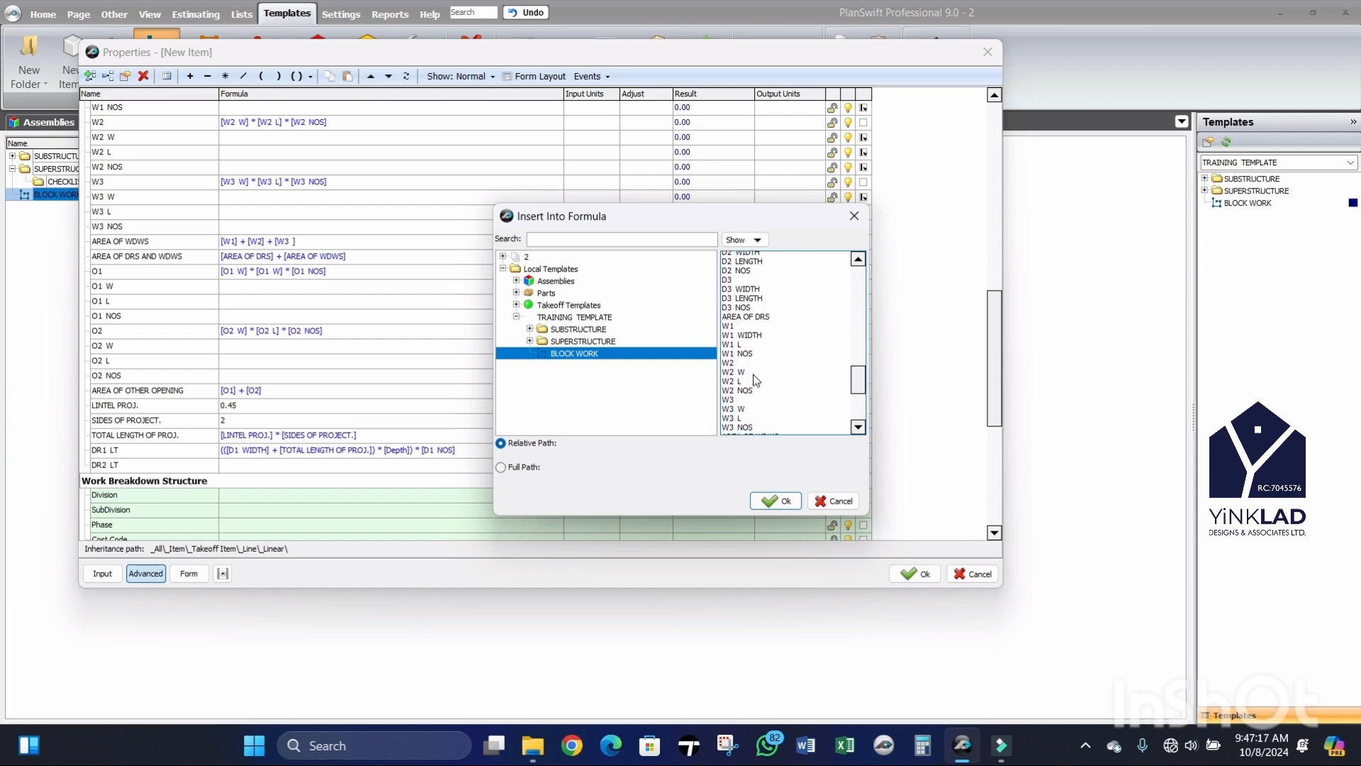
pyautogui.scroll(3, 756, 380)
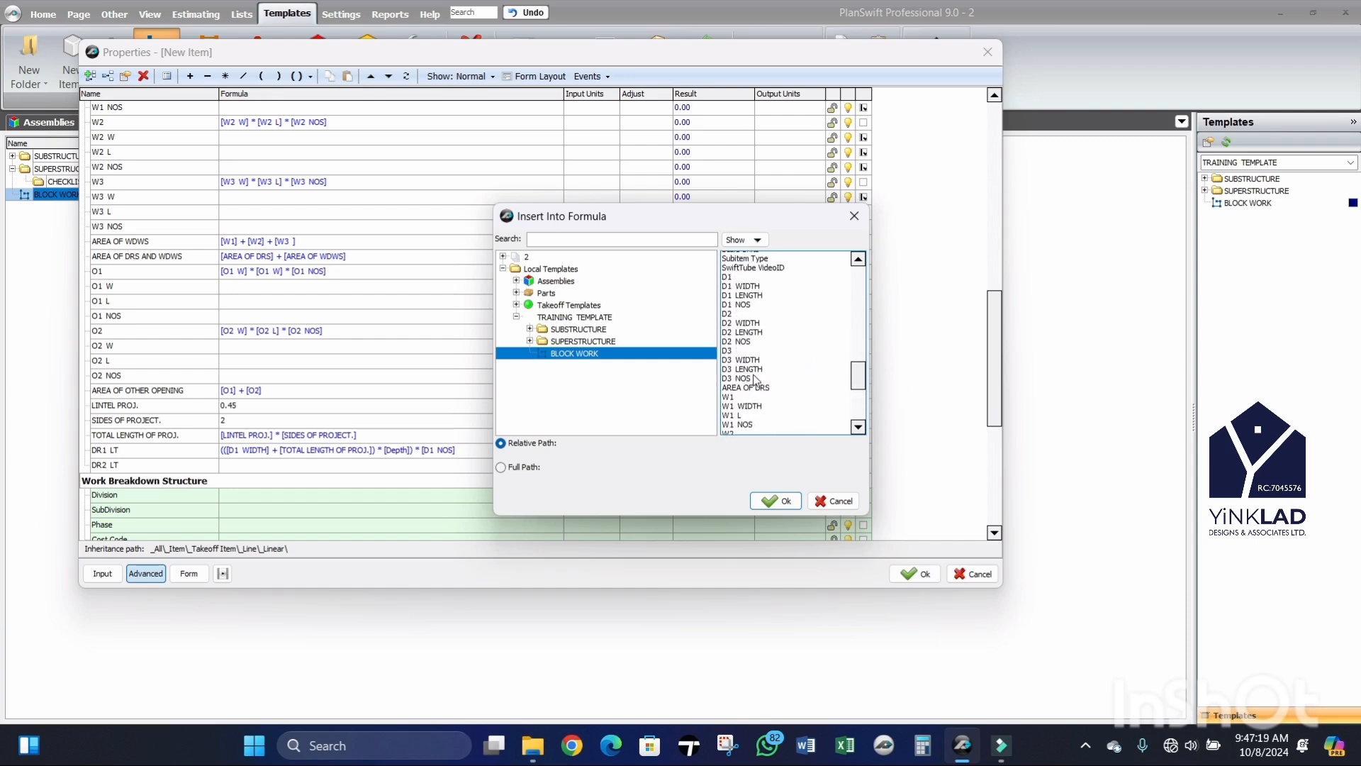
pyautogui.scroll(8, 756, 381)
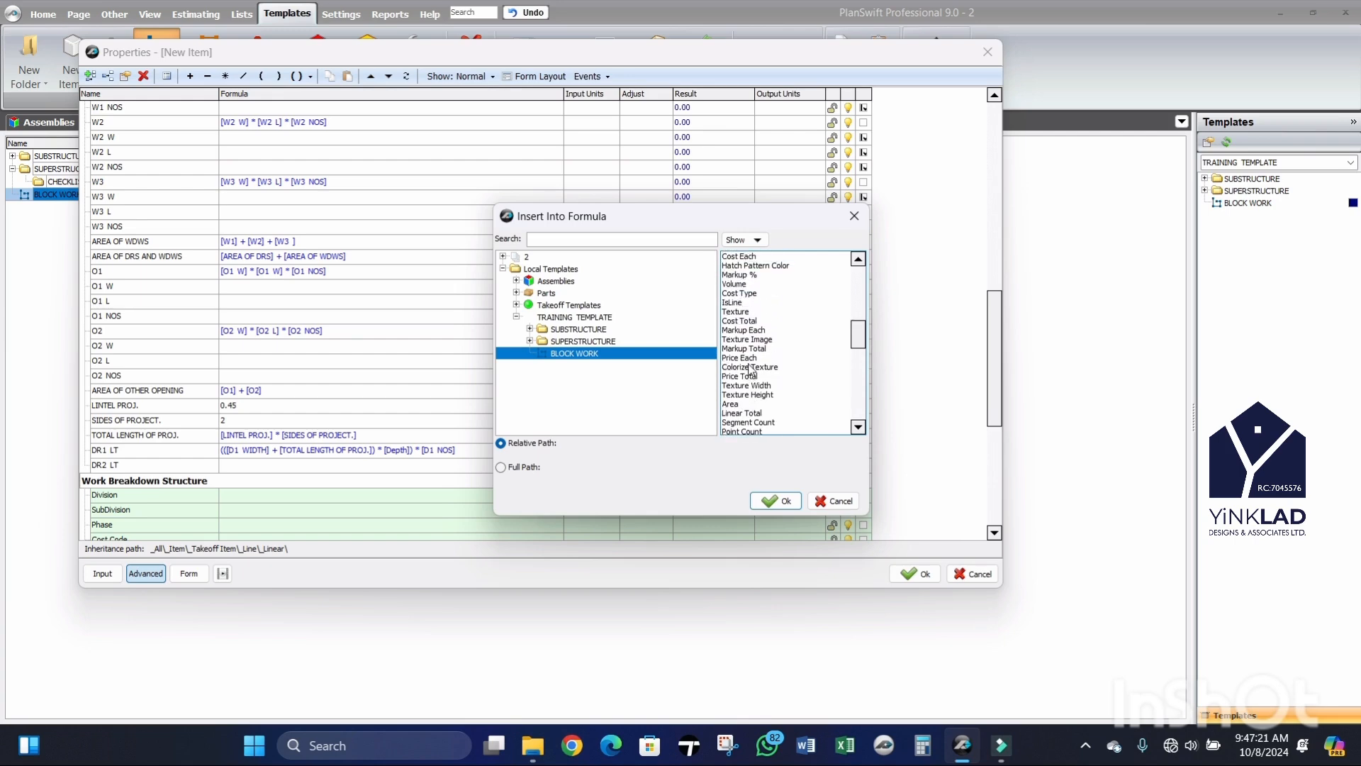
pyautogui.scroll(4, 752, 369)
pyautogui.scroll(3, 750, 356)
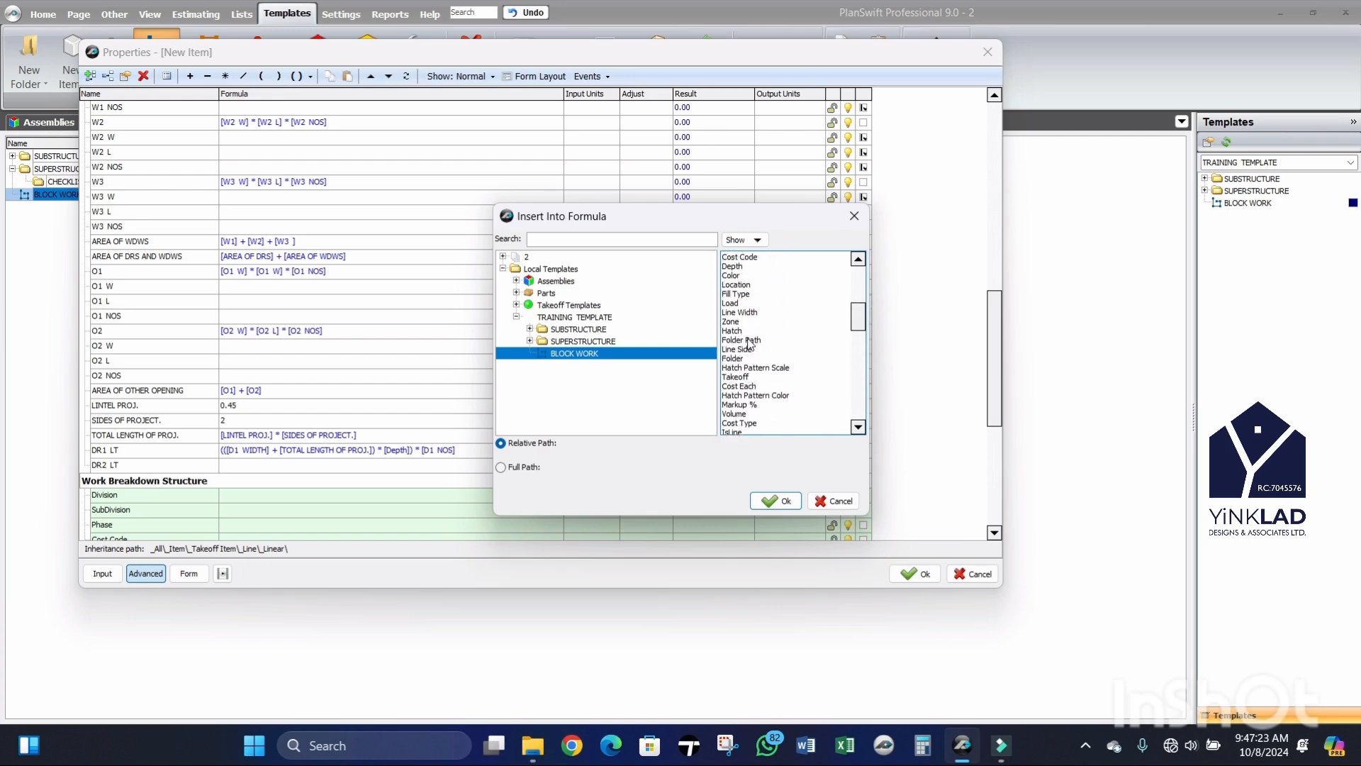
pyautogui.click(739, 331)
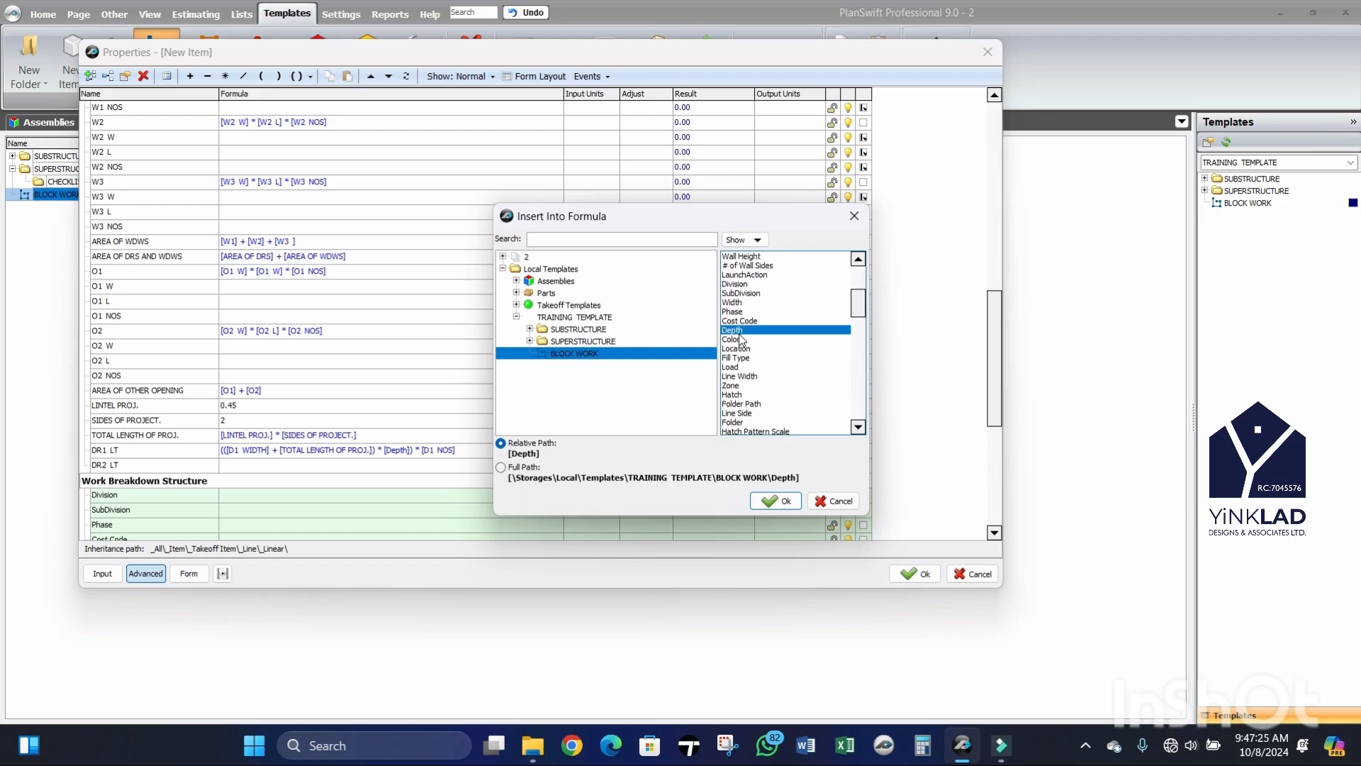
pyautogui.click(776, 501)
# Step: Enclose the entire DR2 LT expression through [Depth] in parentheses and append a multiplication sign
pyautogui.moveTo(738, 285); pyautogui.dragTo(505, 279)
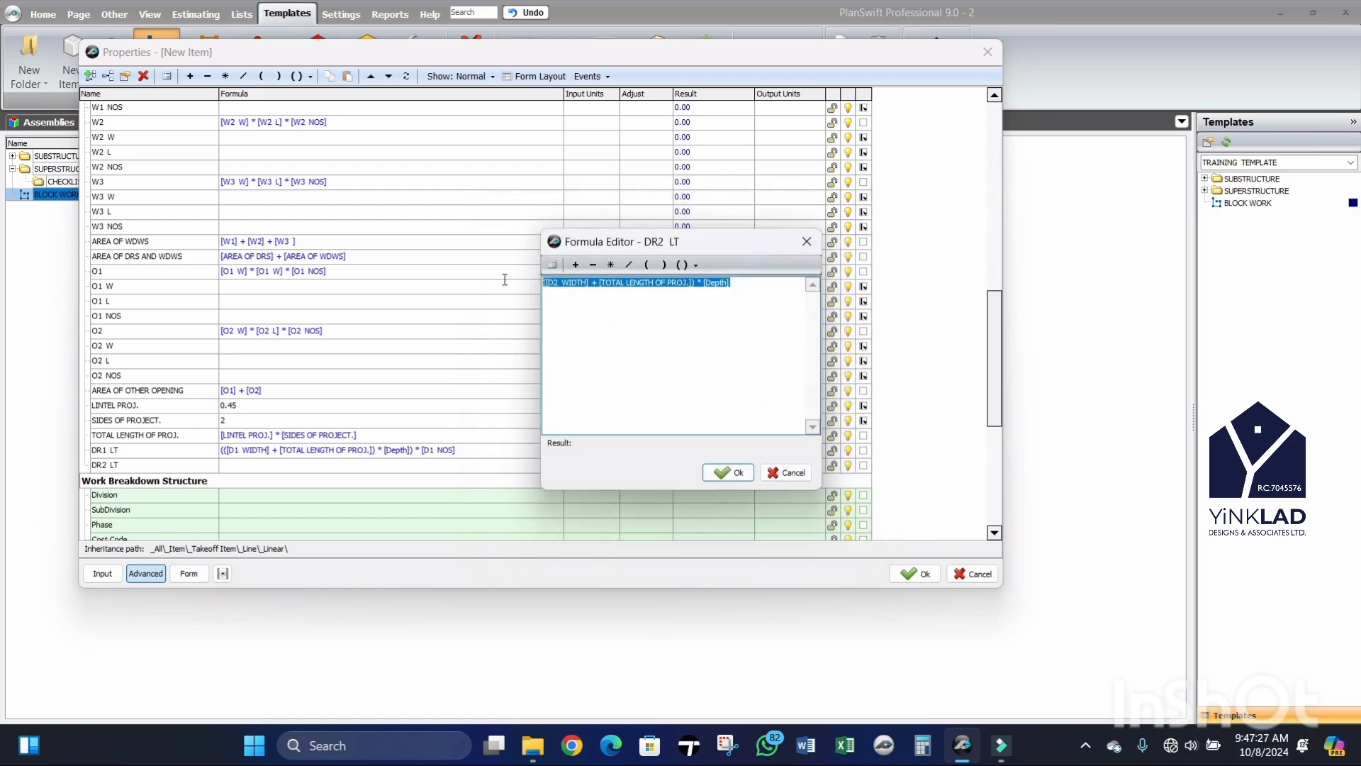
pyautogui.click(696, 266)
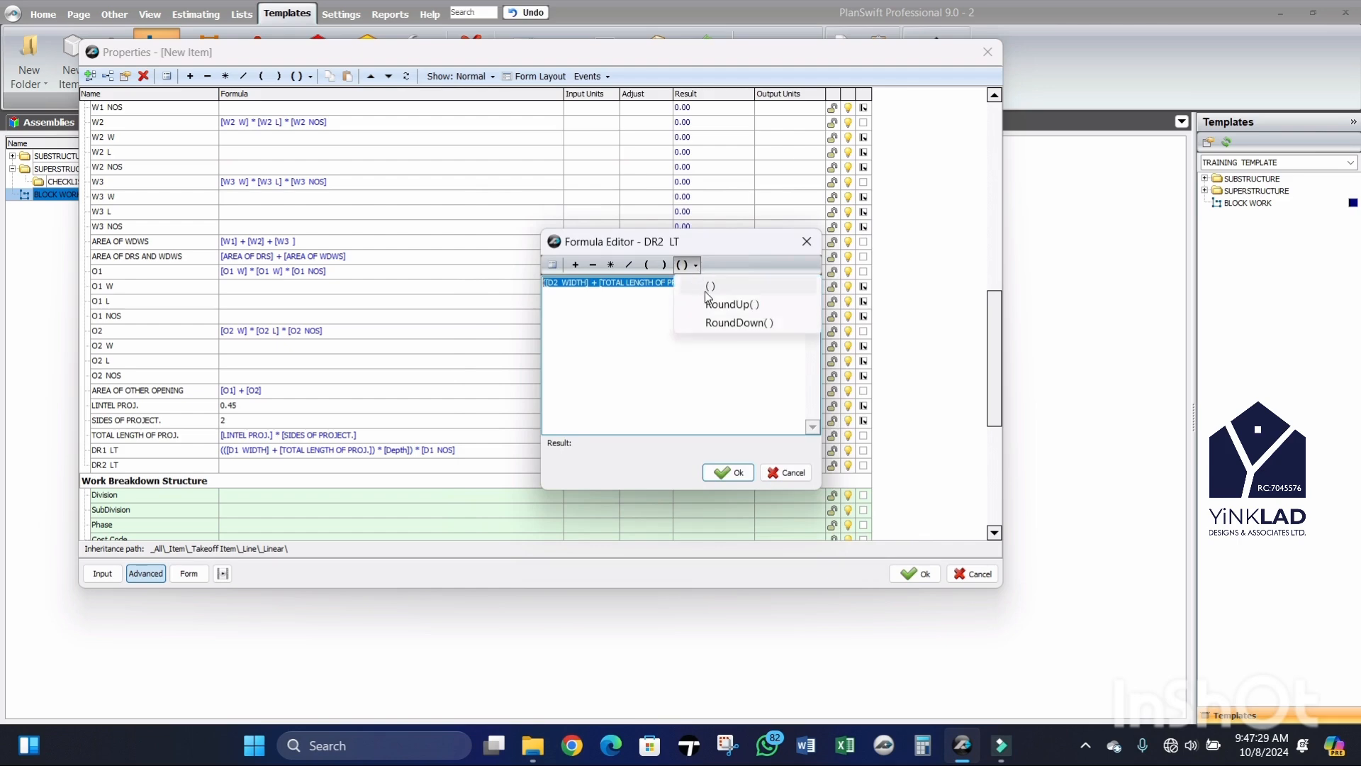
pyautogui.click(709, 292)
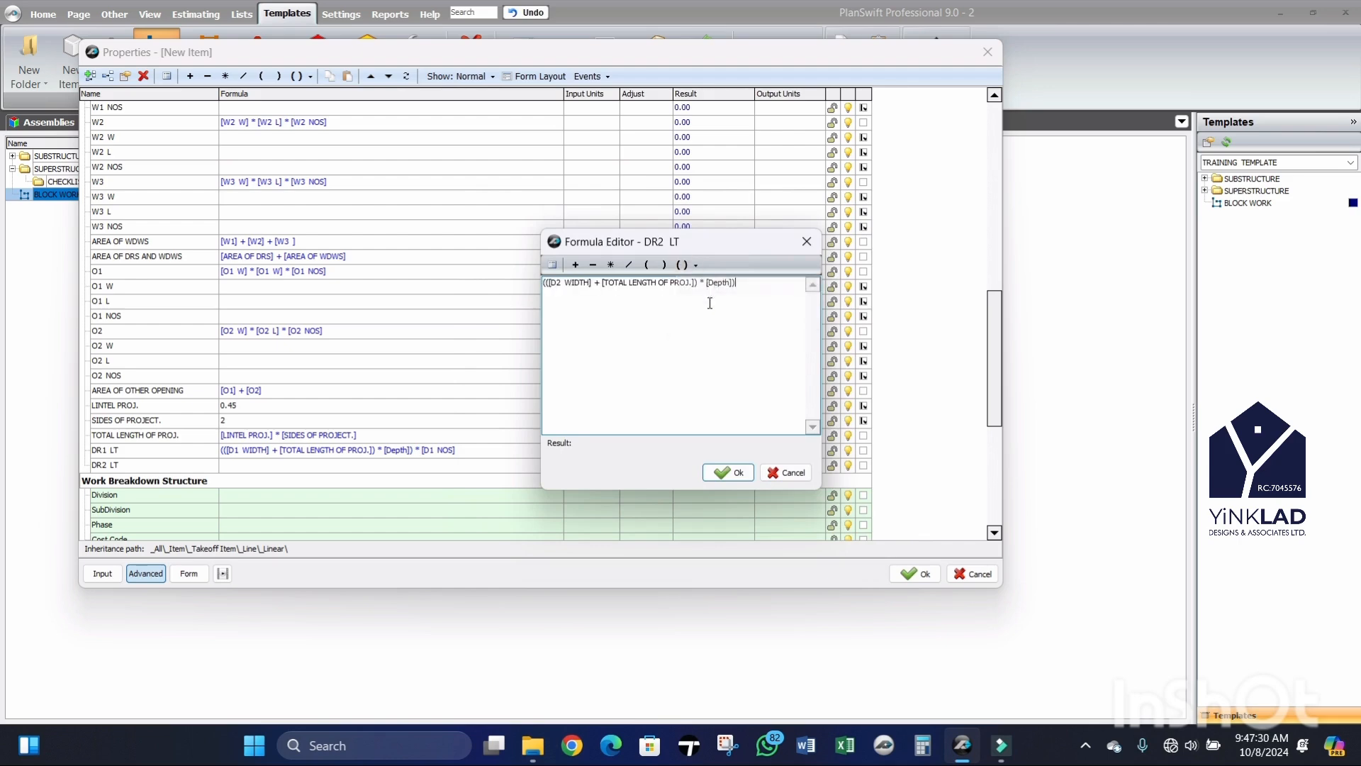
pyautogui.click(611, 266)
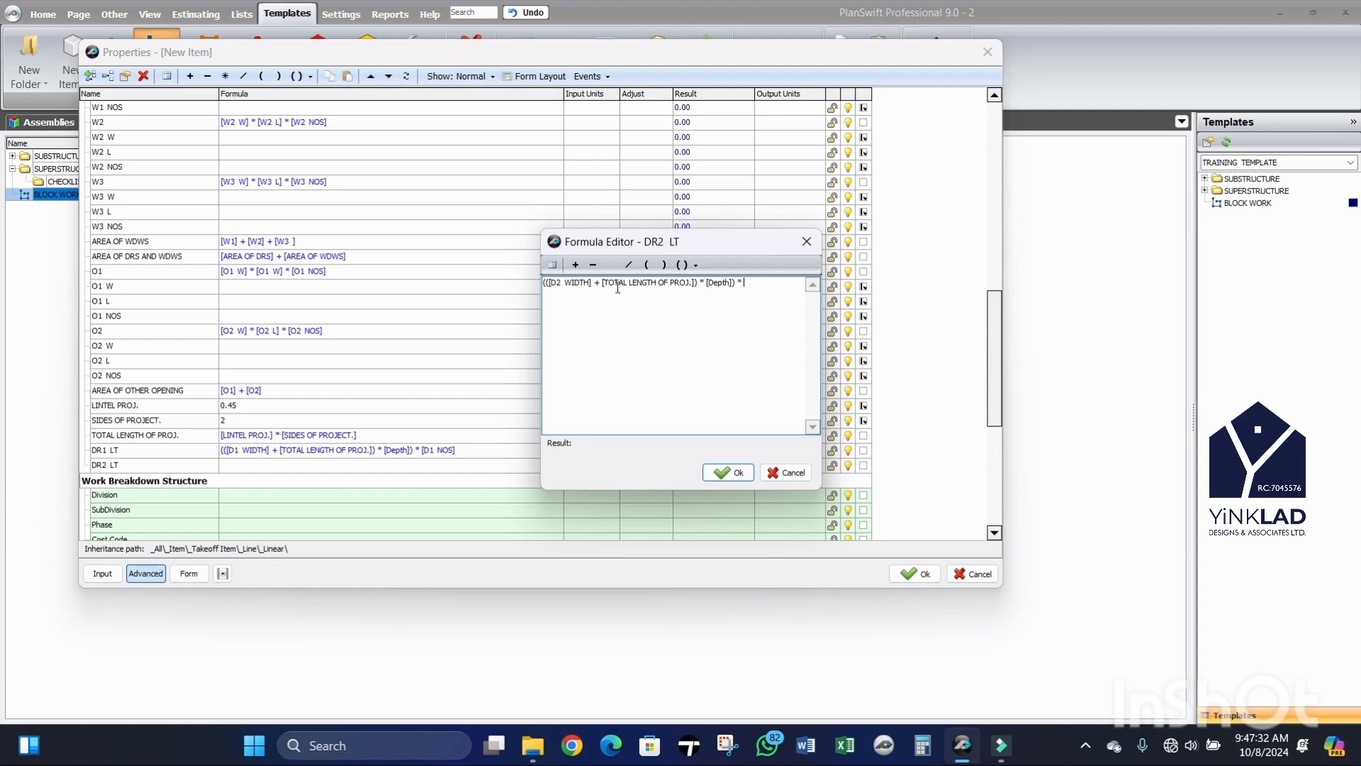
# Step: Insert the [D2 NOS] reference at the end of the DR2 LT formula and accept the formula
pyautogui.click(552, 267)
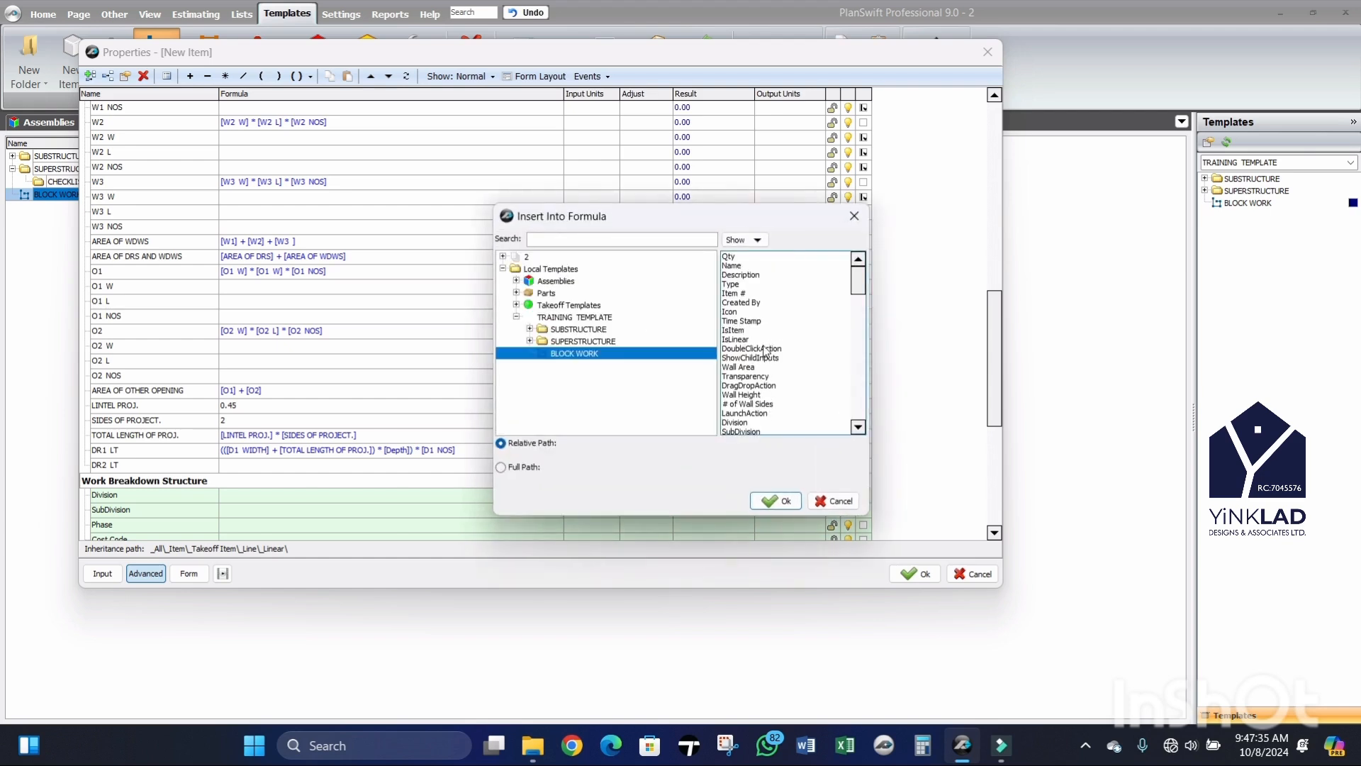
pyautogui.scroll(-3, 765, 351)
pyautogui.scroll(-10, 766, 351)
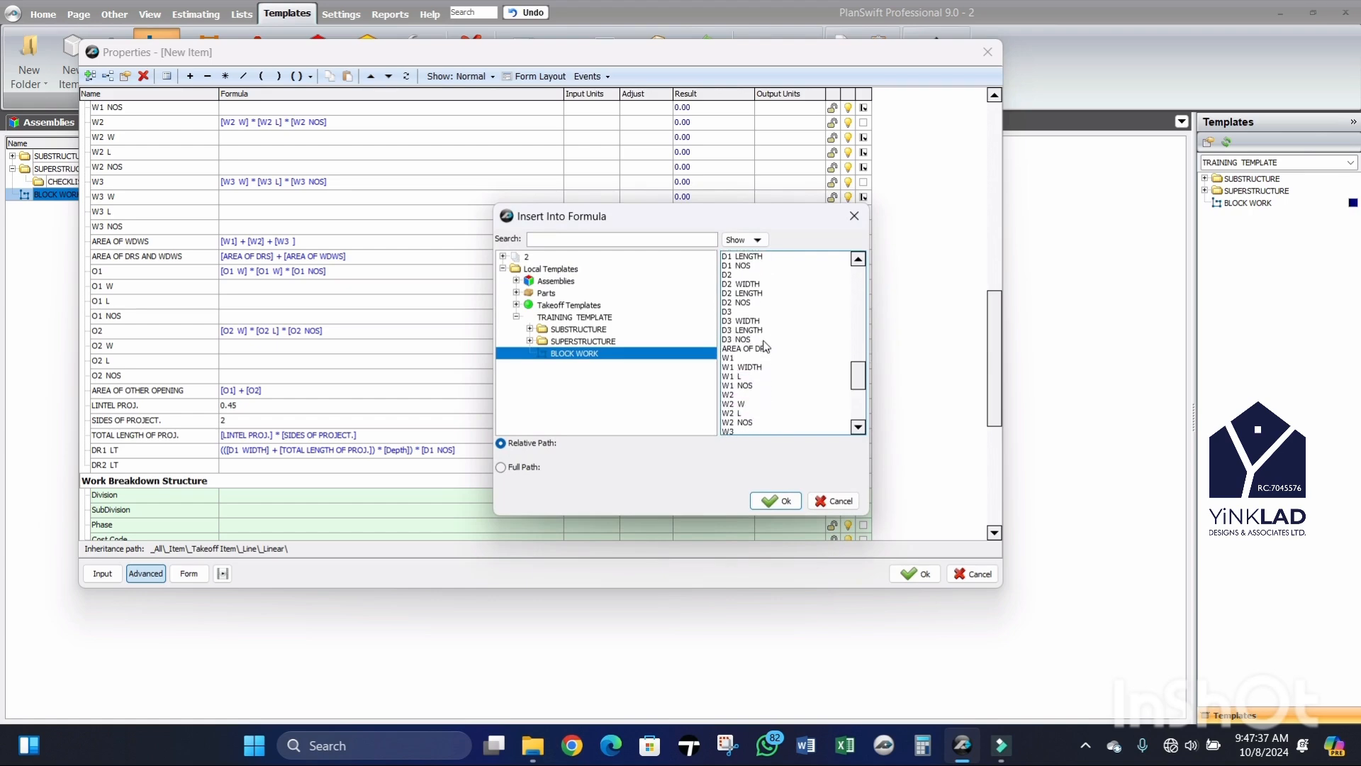
pyautogui.click(753, 330)
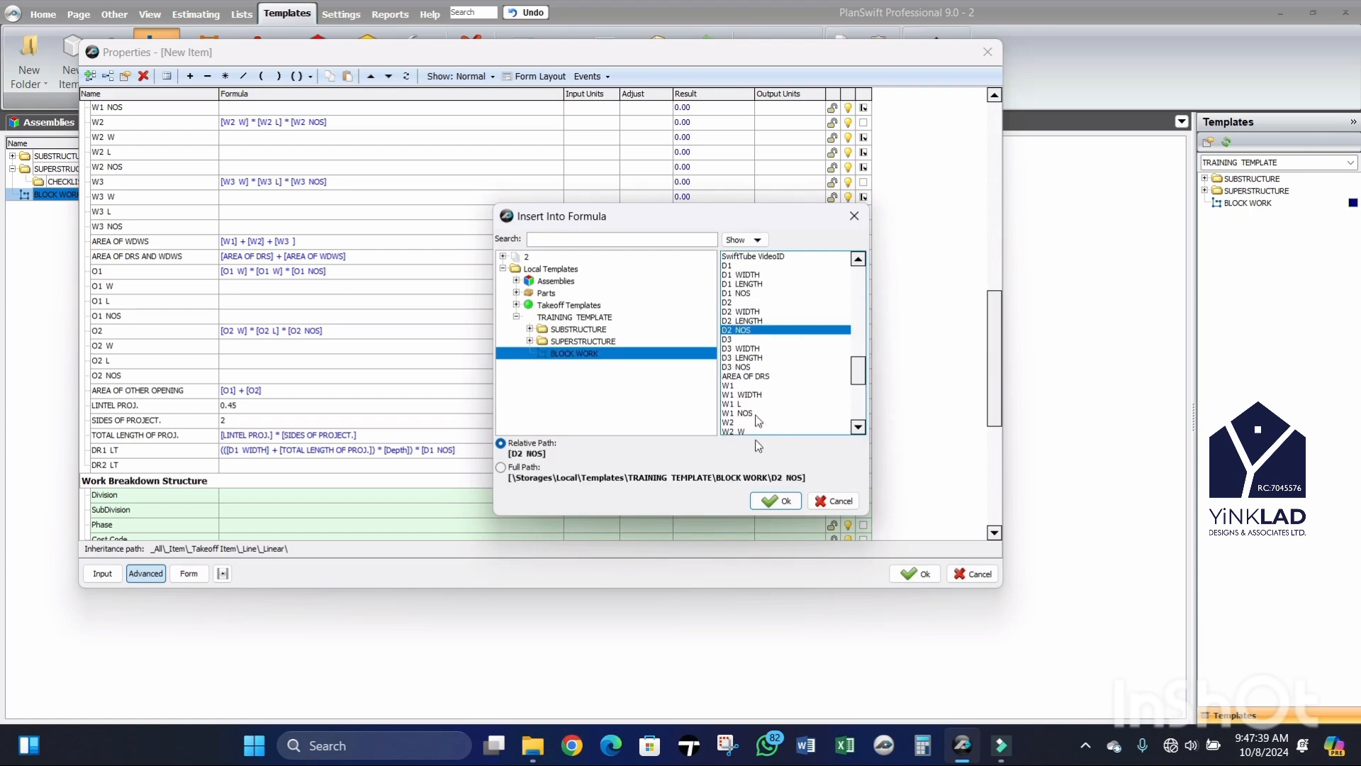
pyautogui.click(773, 501)
pyautogui.click(728, 473)
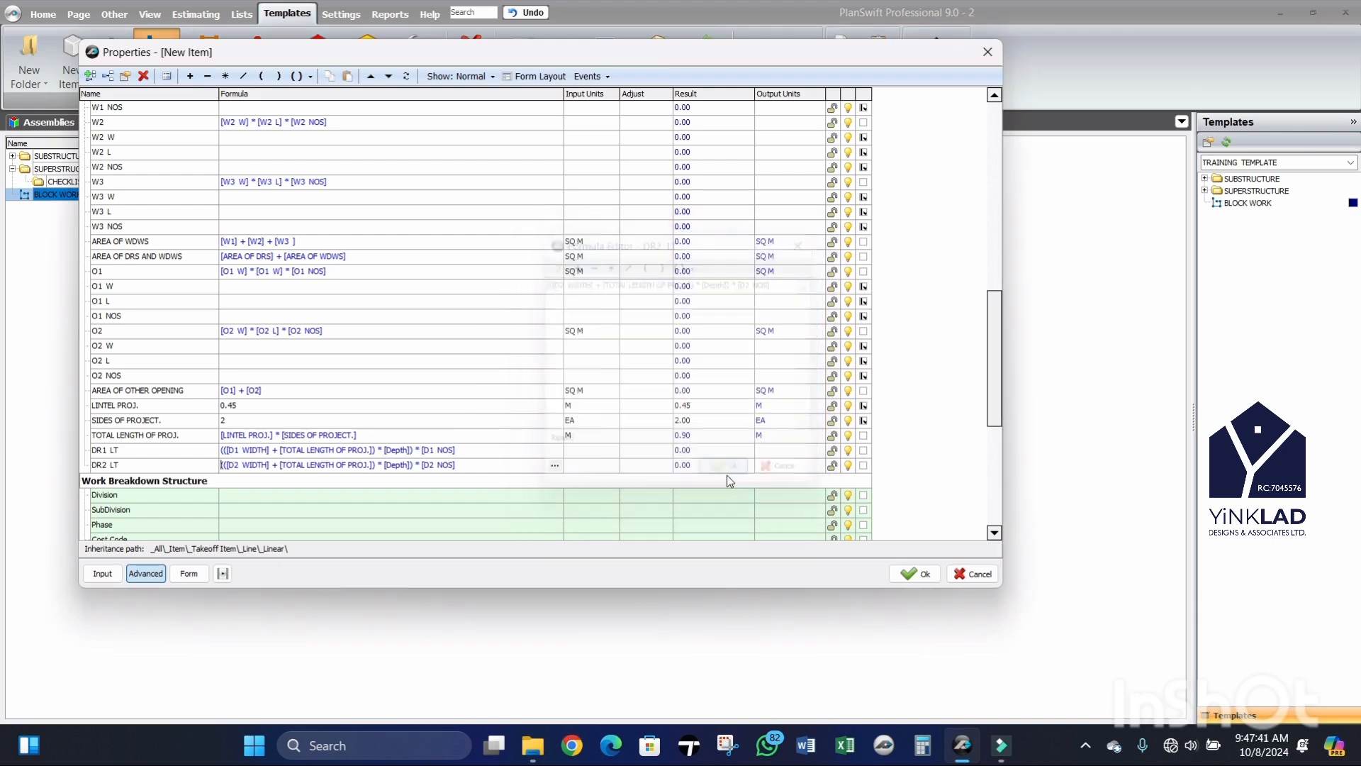
# Step: Add a new number property named DR3 LT directly below DR2 LT in the Takeoff Data group
pyautogui.scroll(-1, 475, 406)
pyautogui.scroll(-1, 395, 419)
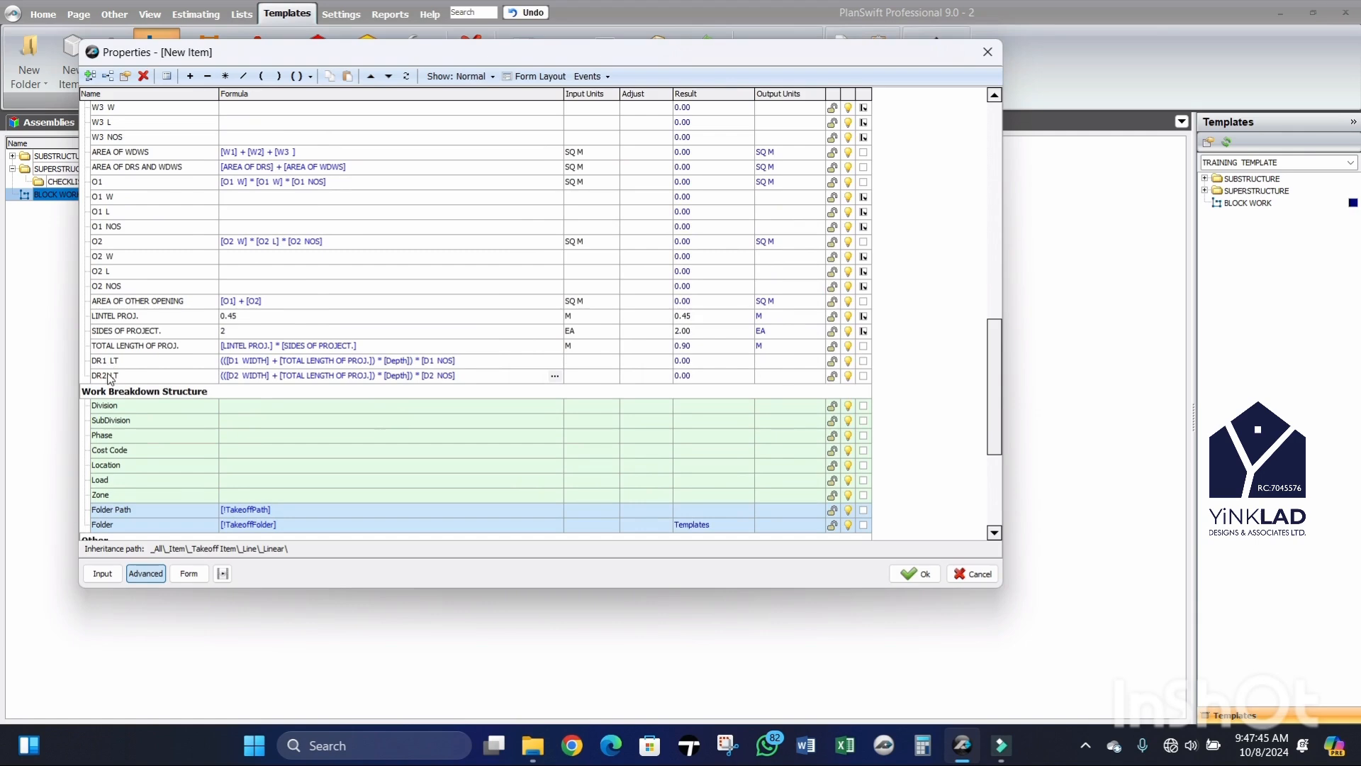
pyautogui.click(110, 376)
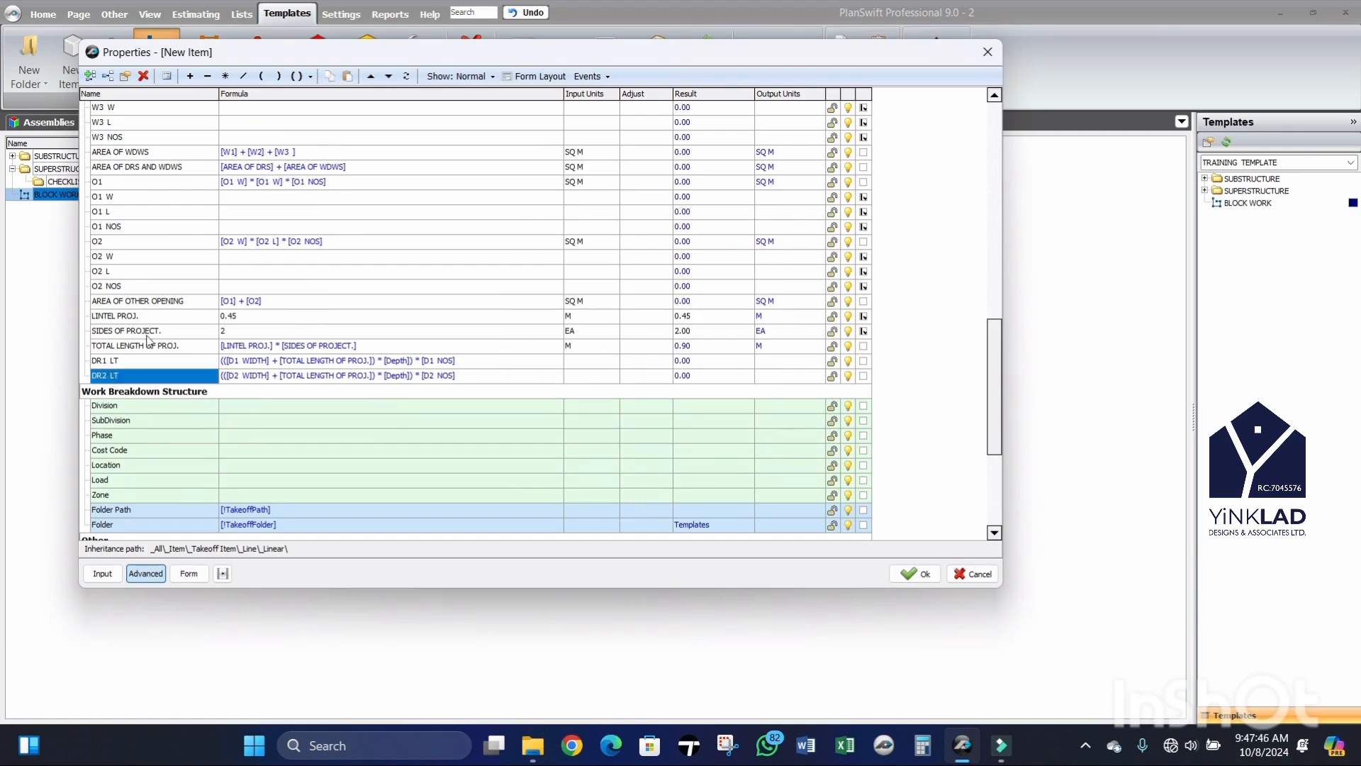
pyautogui.click(90, 76)
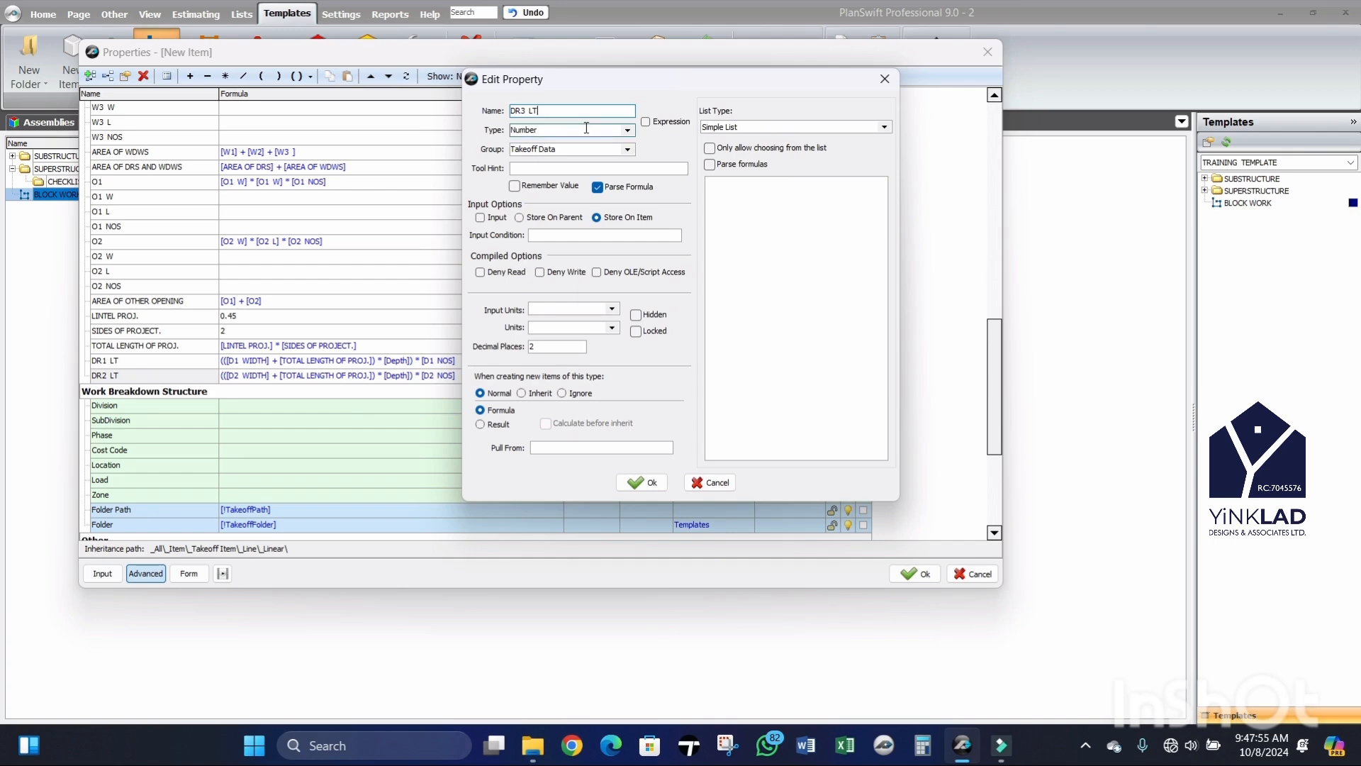
pyautogui.click(640, 482)
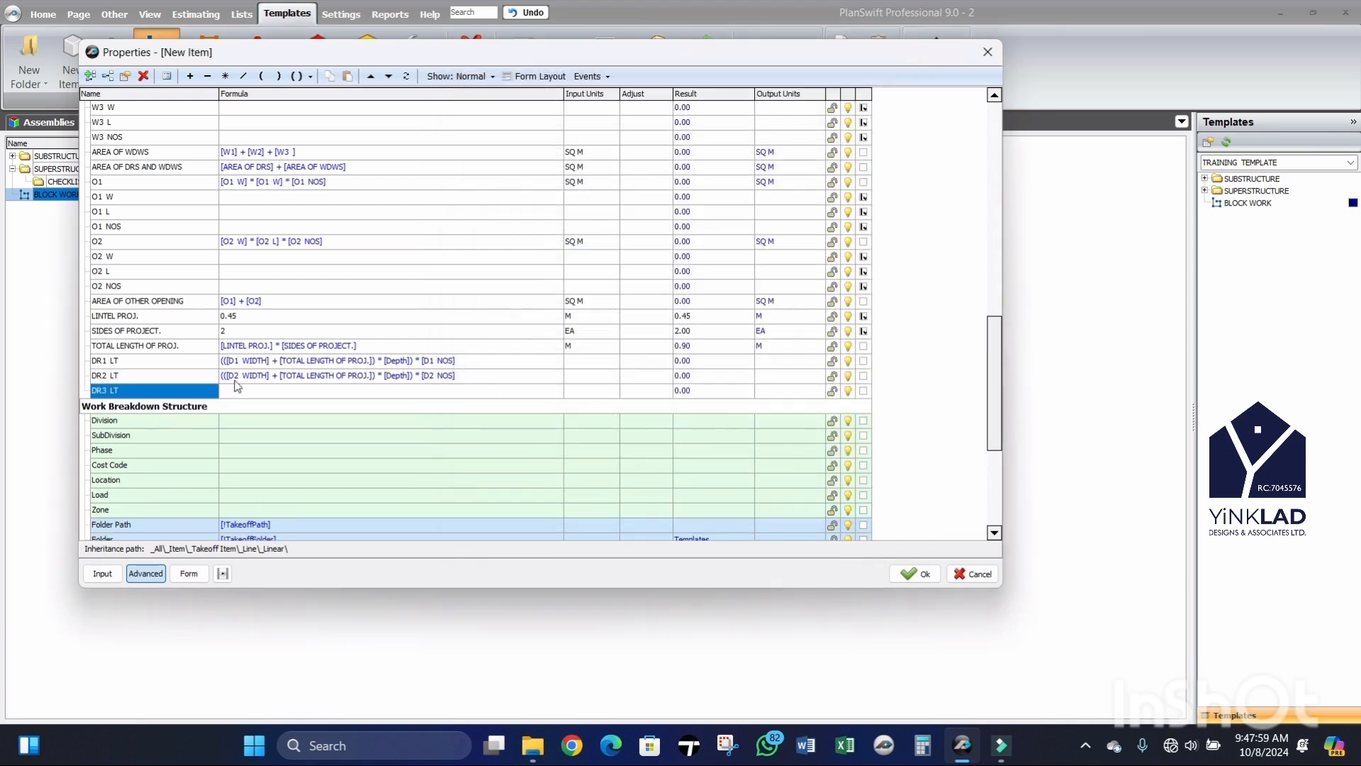
# Step: Open the DR3 LT formula for editing and insert the [D3 WIDTH] reference followed by a plus sign
pyautogui.click(556, 391)
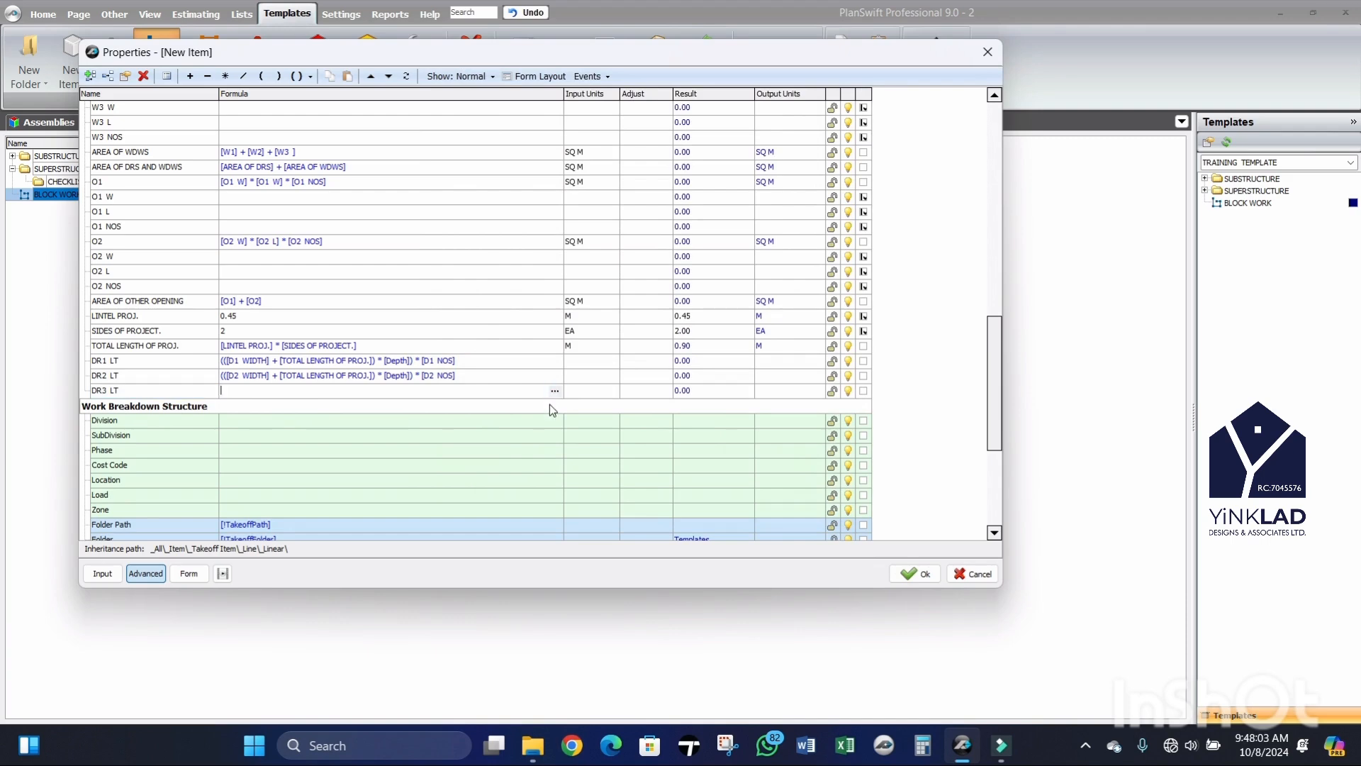
pyautogui.click(553, 395)
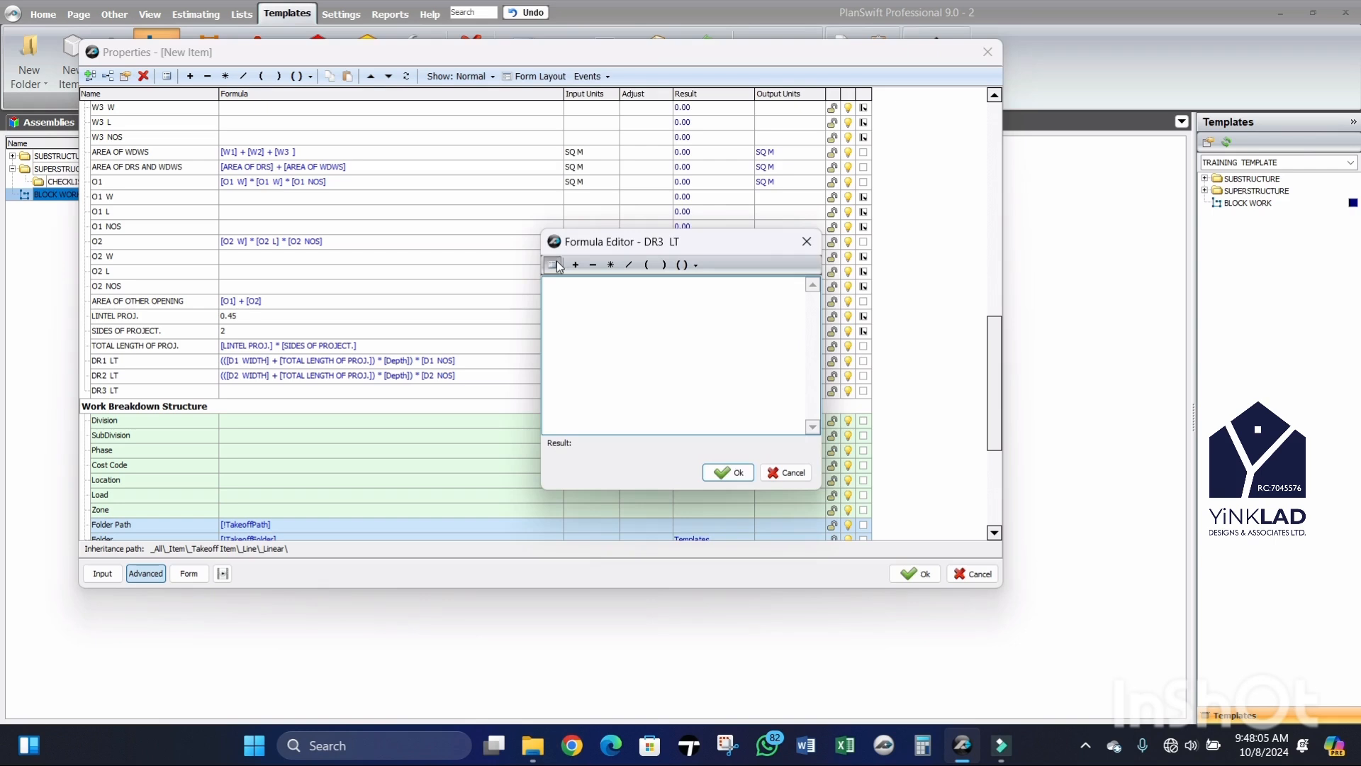
pyautogui.click(554, 265)
pyautogui.scroll(-5, 757, 372)
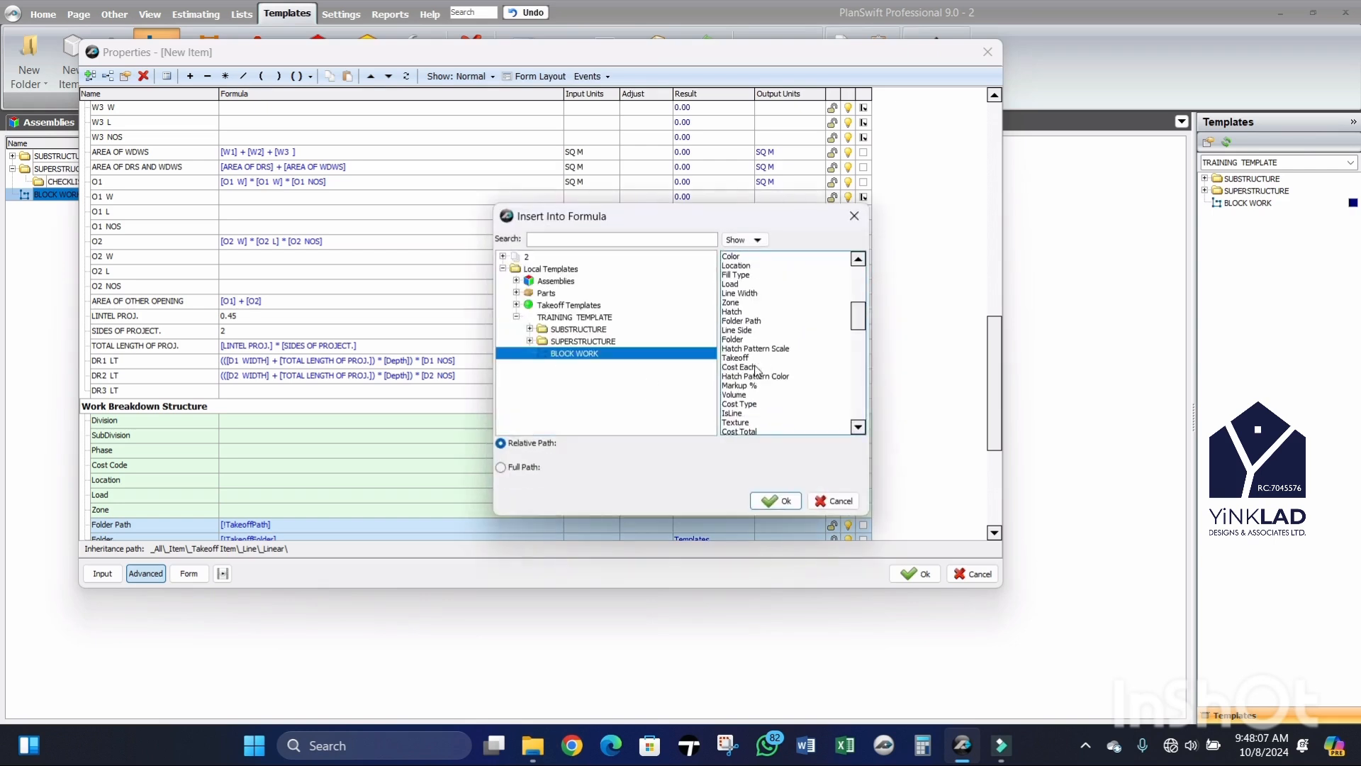
pyautogui.scroll(-10, 760, 372)
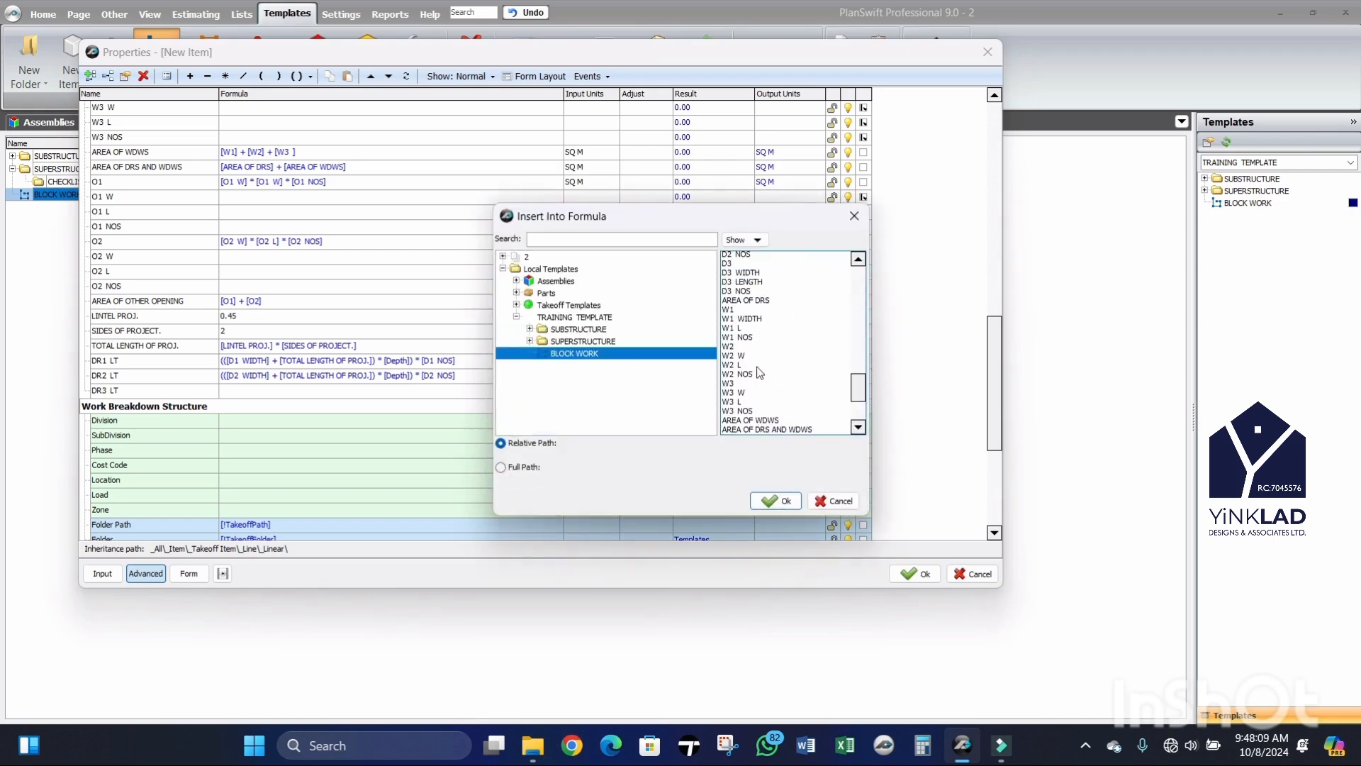
pyautogui.click(753, 293)
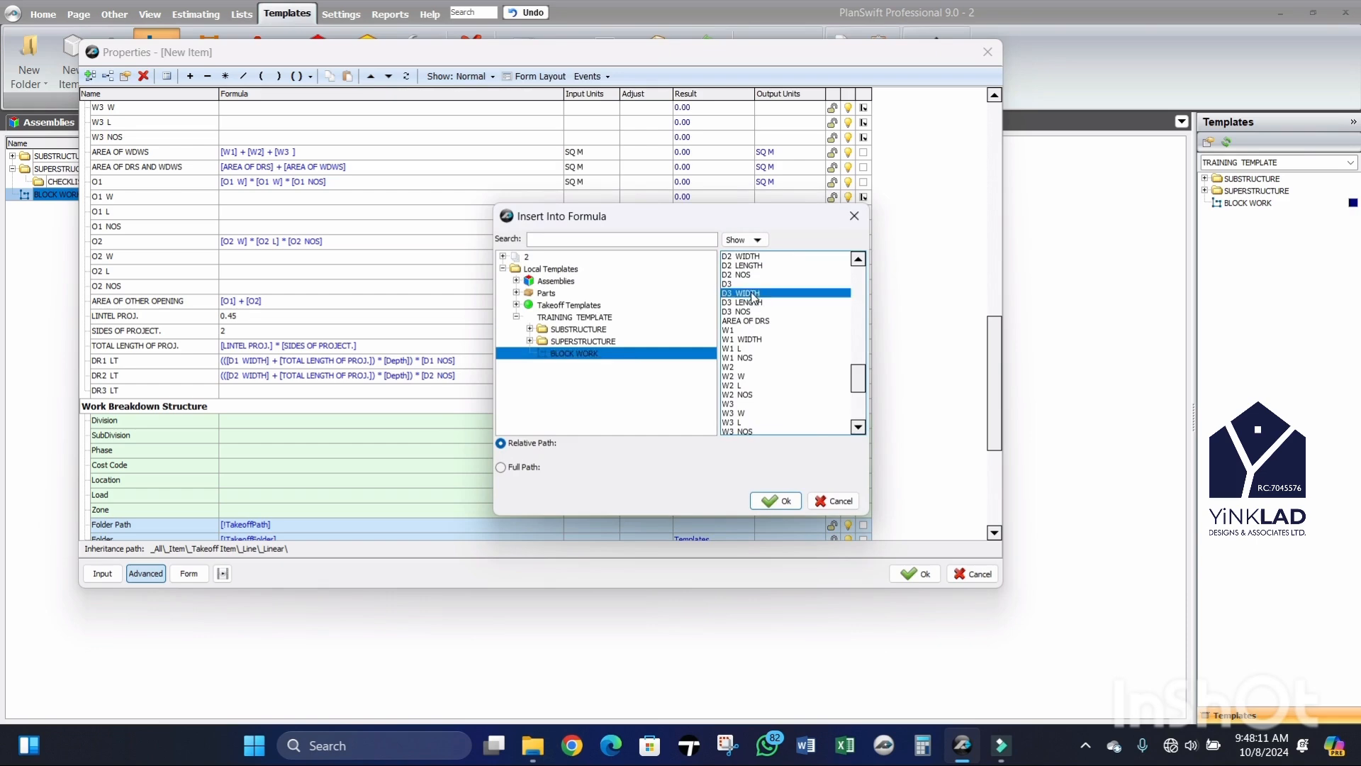
pyautogui.click(758, 493)
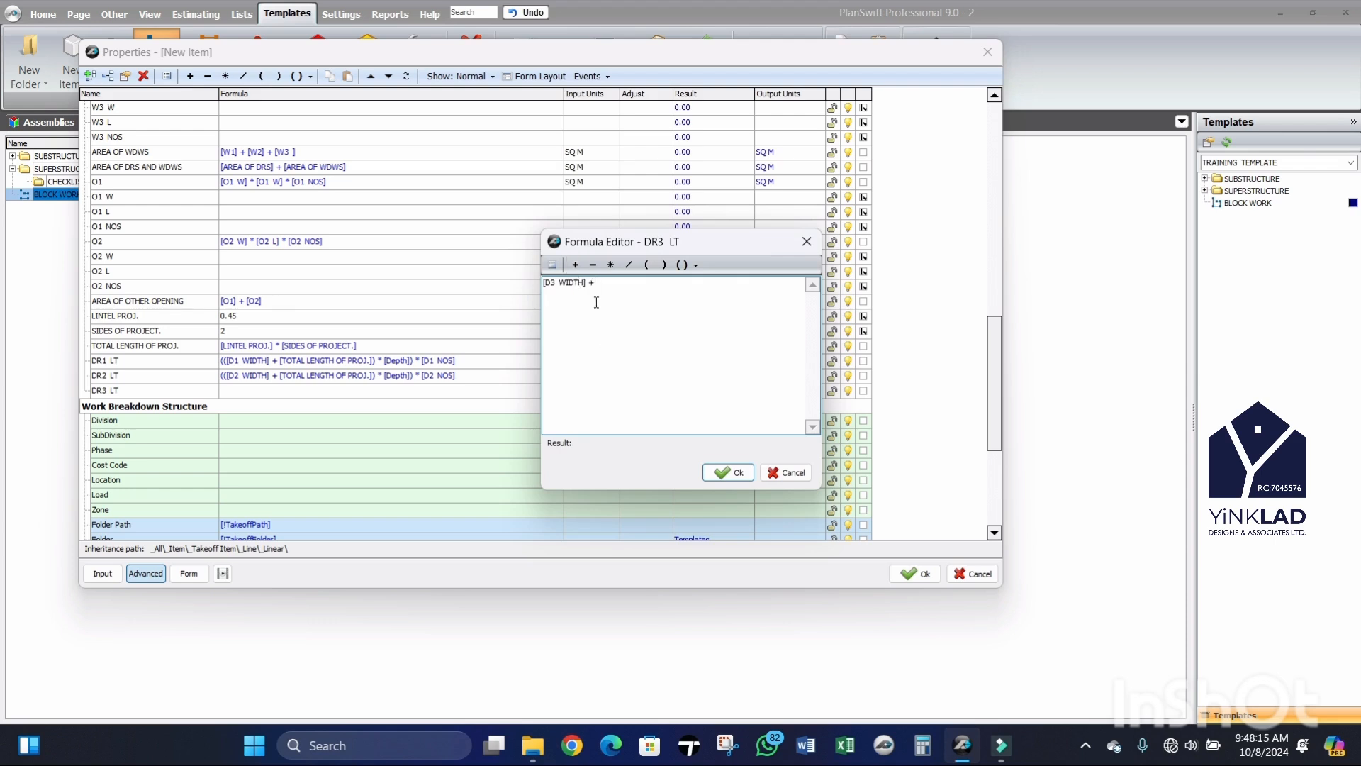
# Step: Insert the [TOTAL LENGTH OF PROJ.] reference after the plus sign in the DR3 LT formula
pyautogui.click(553, 265)
pyautogui.scroll(5, 827, 384)
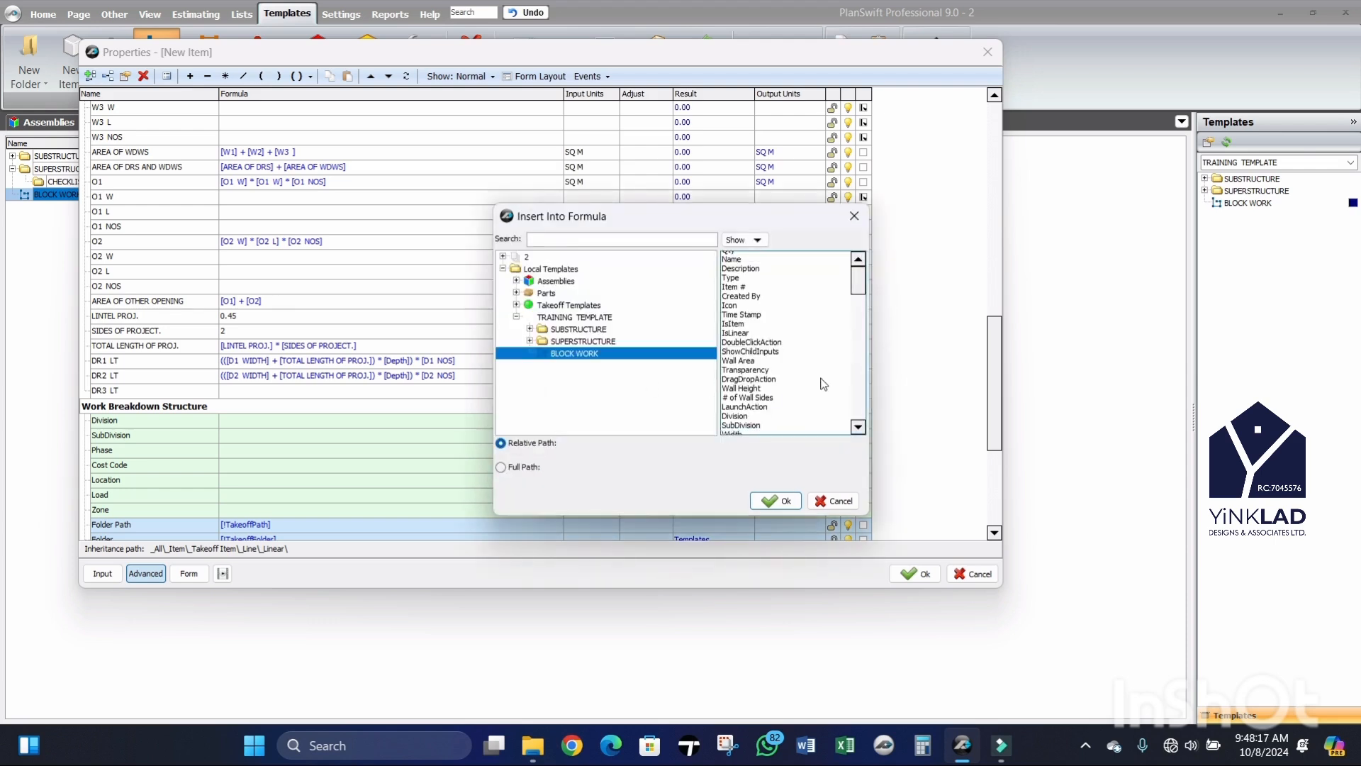
pyautogui.scroll(-15, 792, 382)
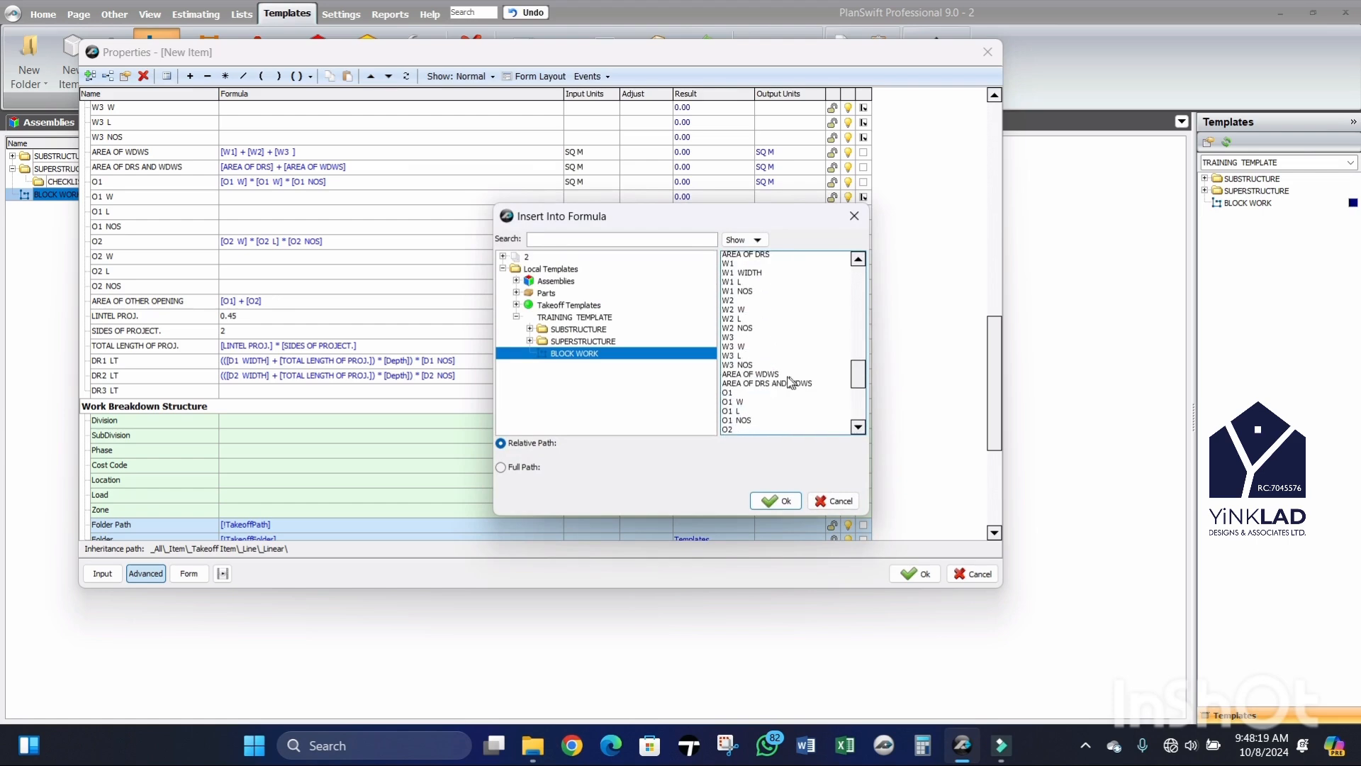
pyautogui.click(785, 394)
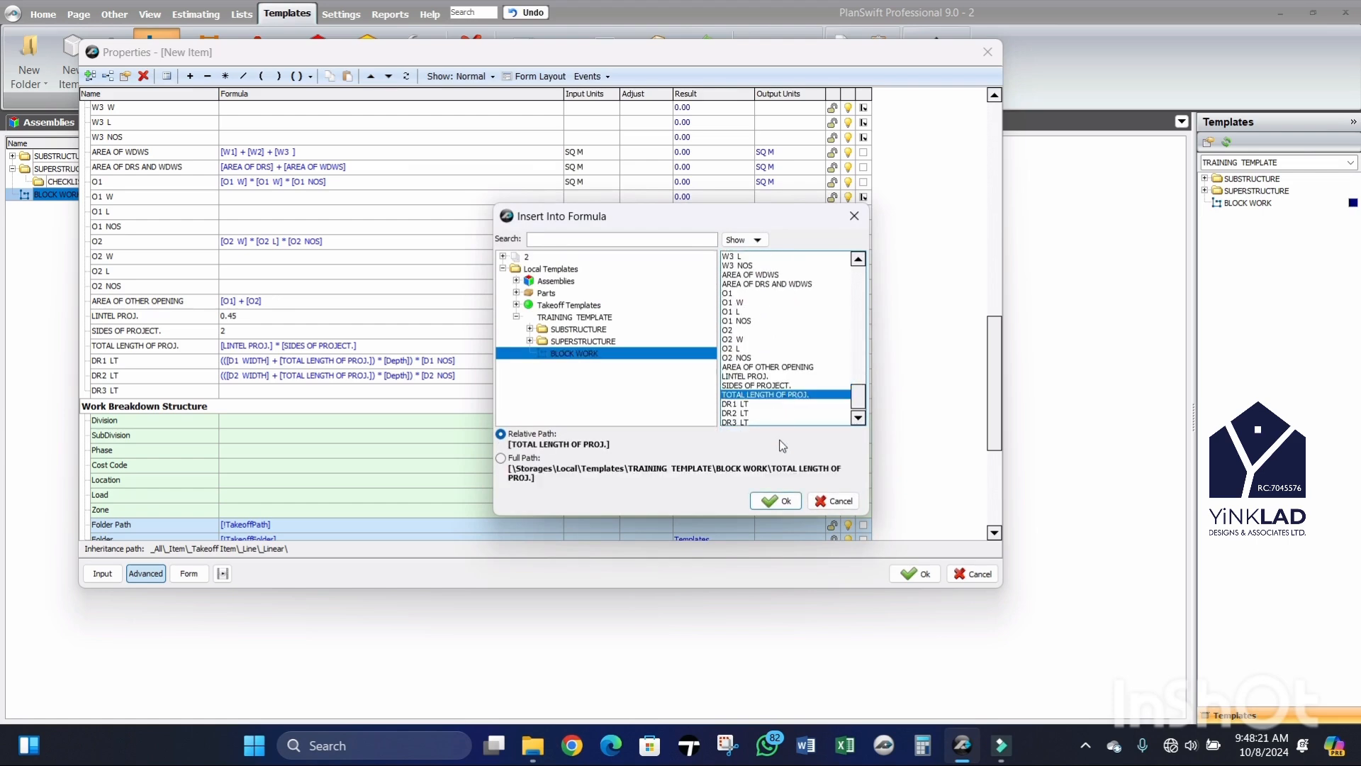
pyautogui.click(783, 501)
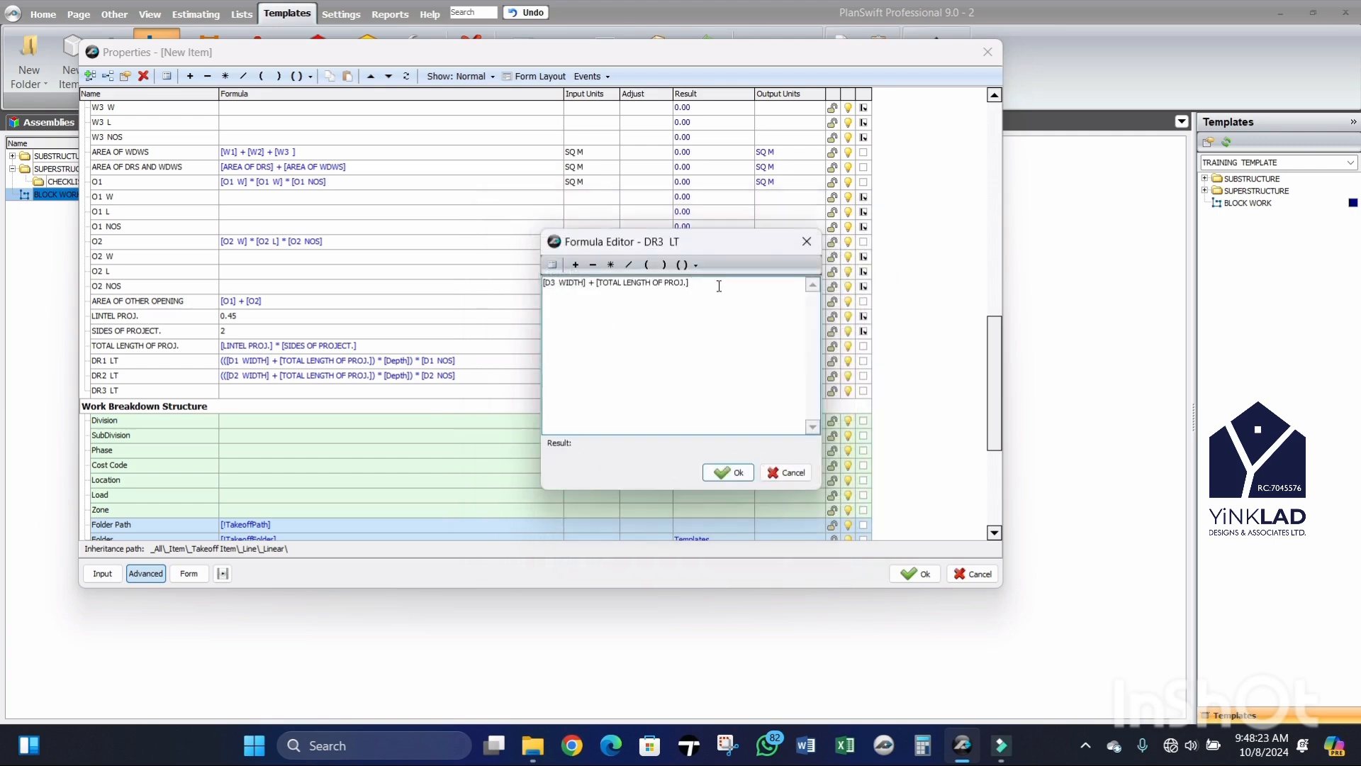
# Step: Enclose the sum [D3 WIDTH] + [TOTAL LENGTH OF PROJ.] in parentheses and append a multiplication sign
pyautogui.moveTo(692, 283); pyautogui.dragTo(519, 284)
pyautogui.click(701, 261)
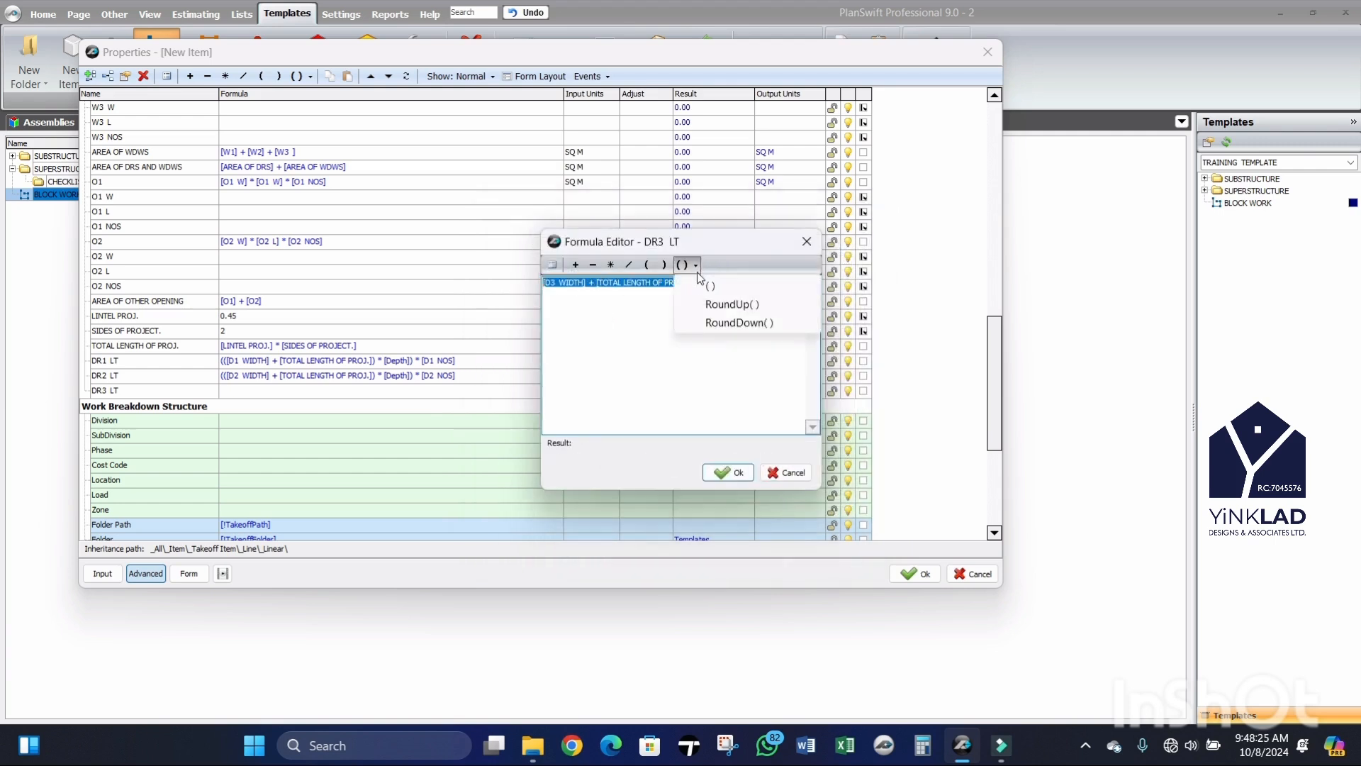
pyautogui.click(710, 287)
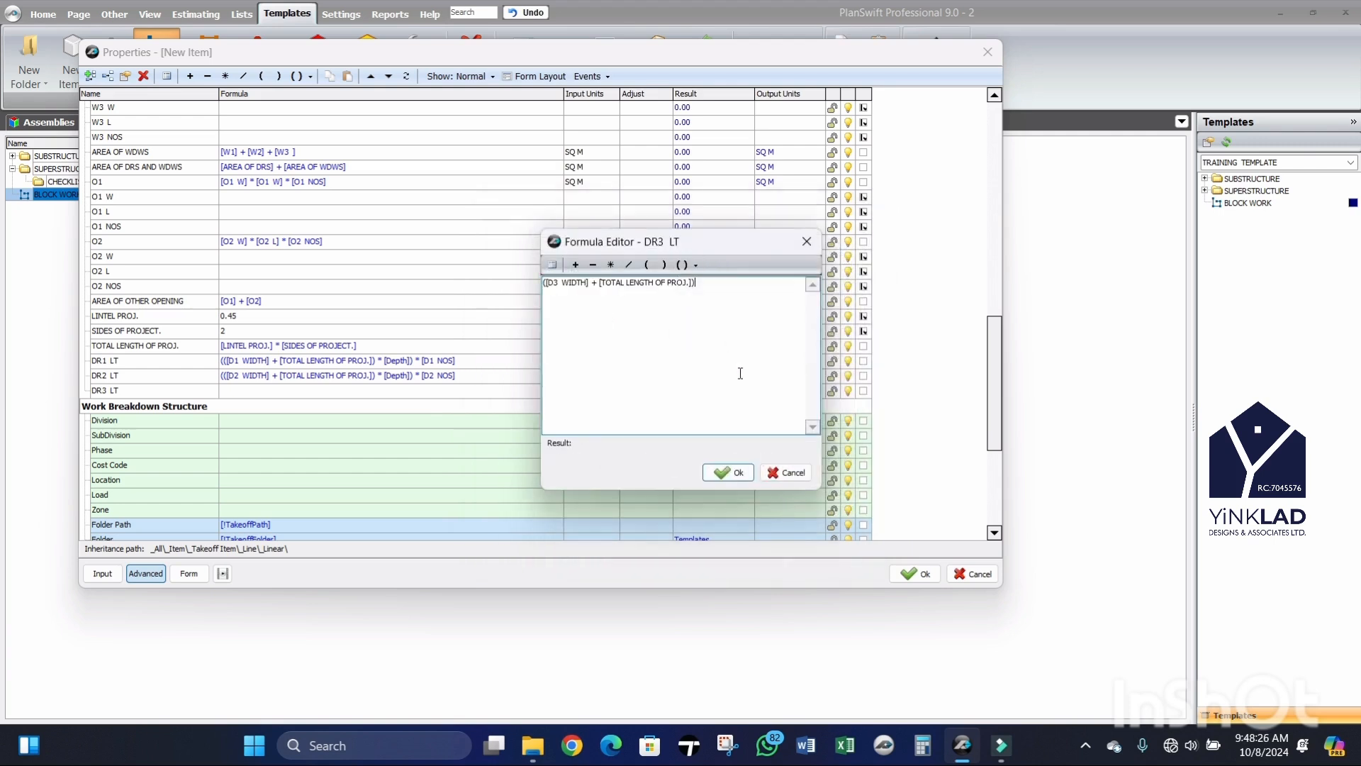
pyautogui.click(611, 264)
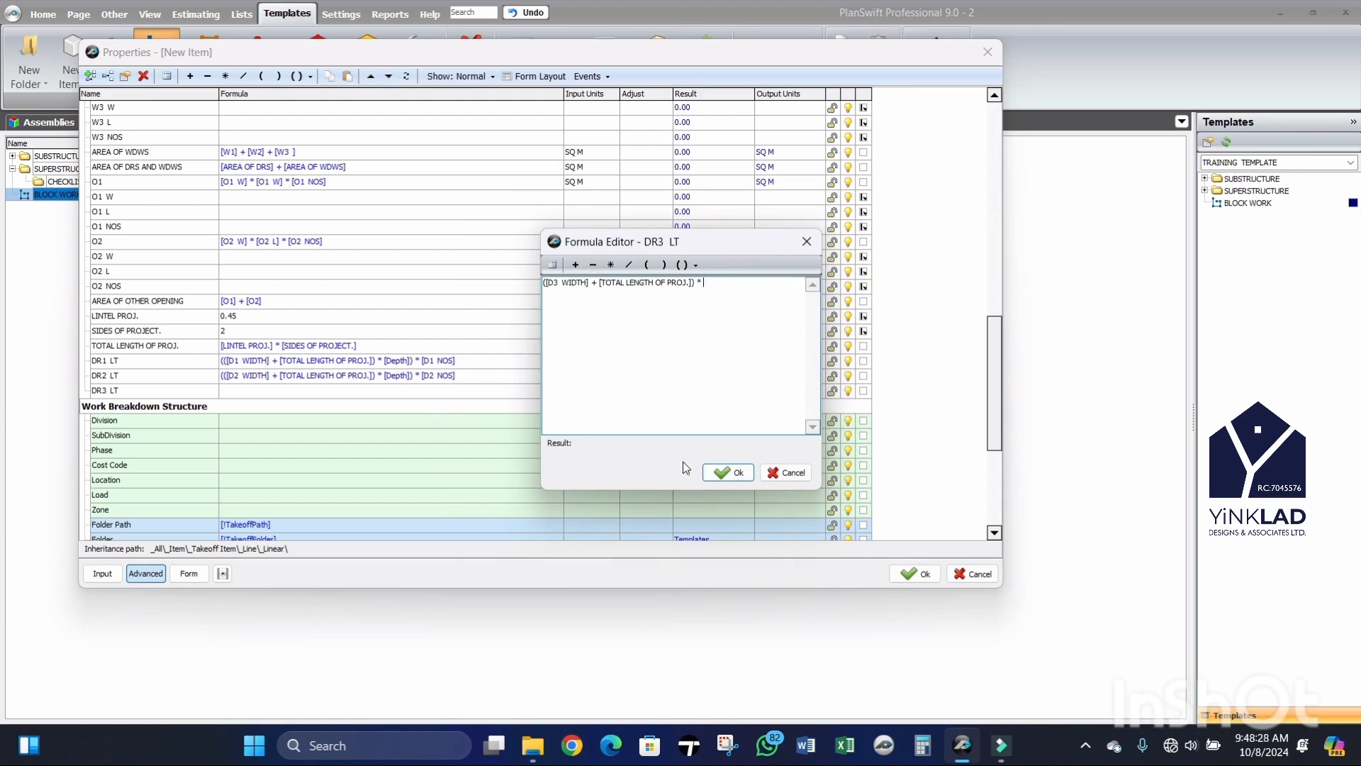
# Step: Insert the [Depth] reference after the multiplication sign in the DR3 LT formula
pyautogui.click(552, 265)
pyautogui.scroll(-5, 778, 376)
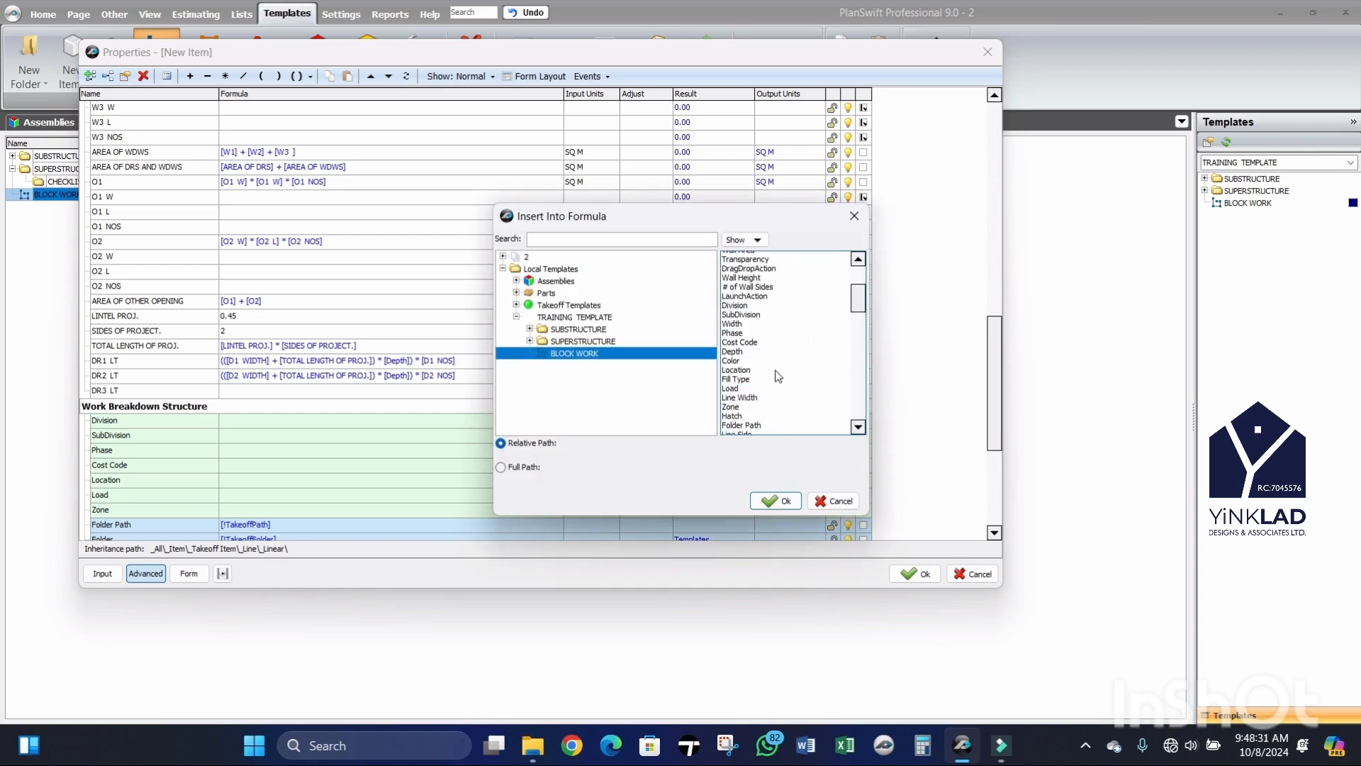
pyautogui.scroll(5, 779, 376)
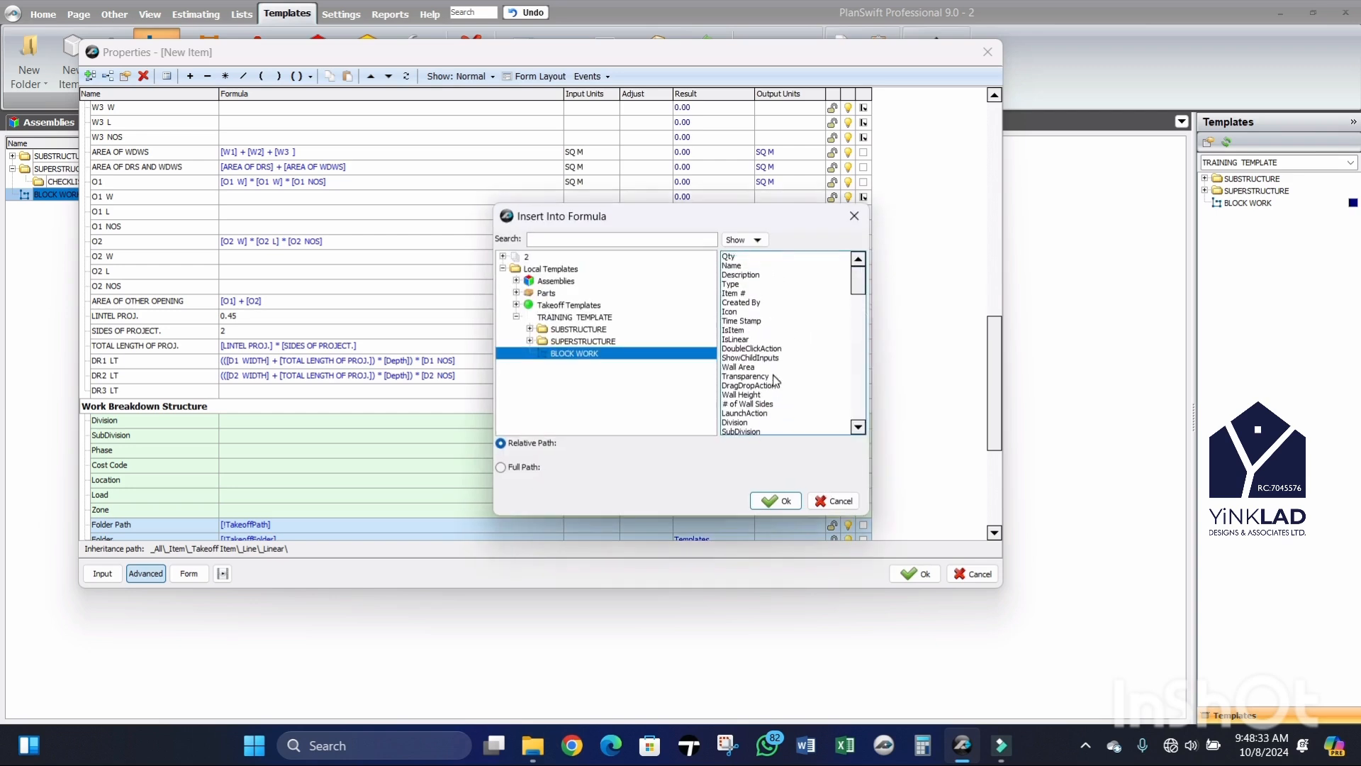
pyautogui.scroll(-2, 747, 368)
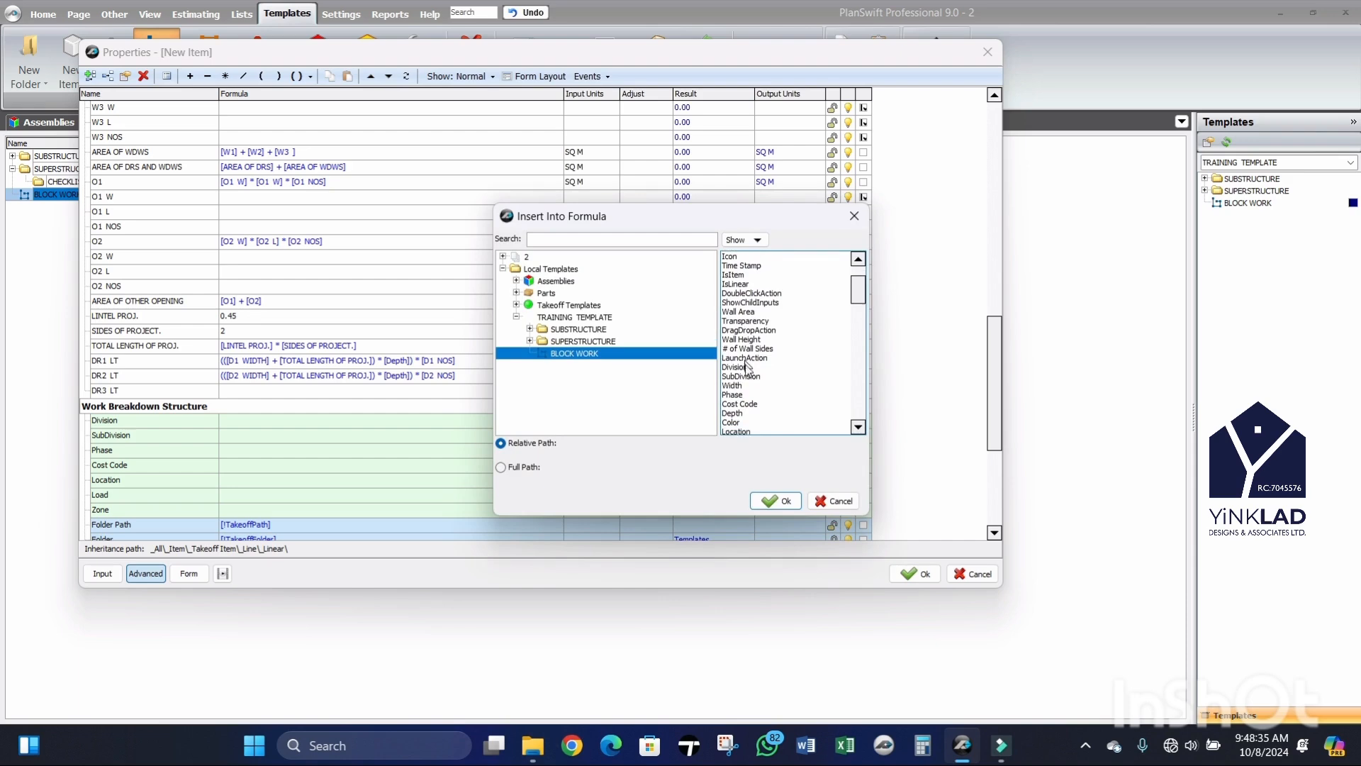
pyautogui.scroll(-2, 740, 401)
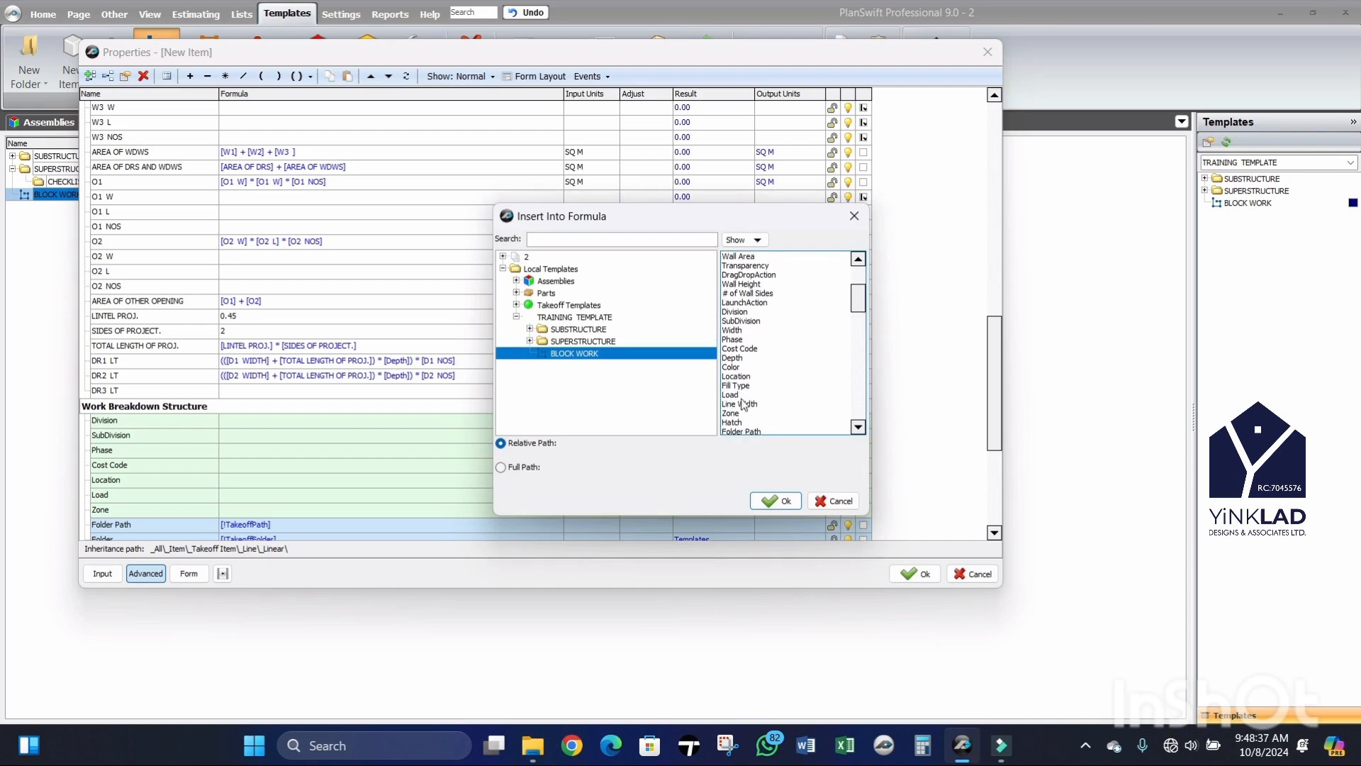
pyautogui.scroll(-1, 744, 394)
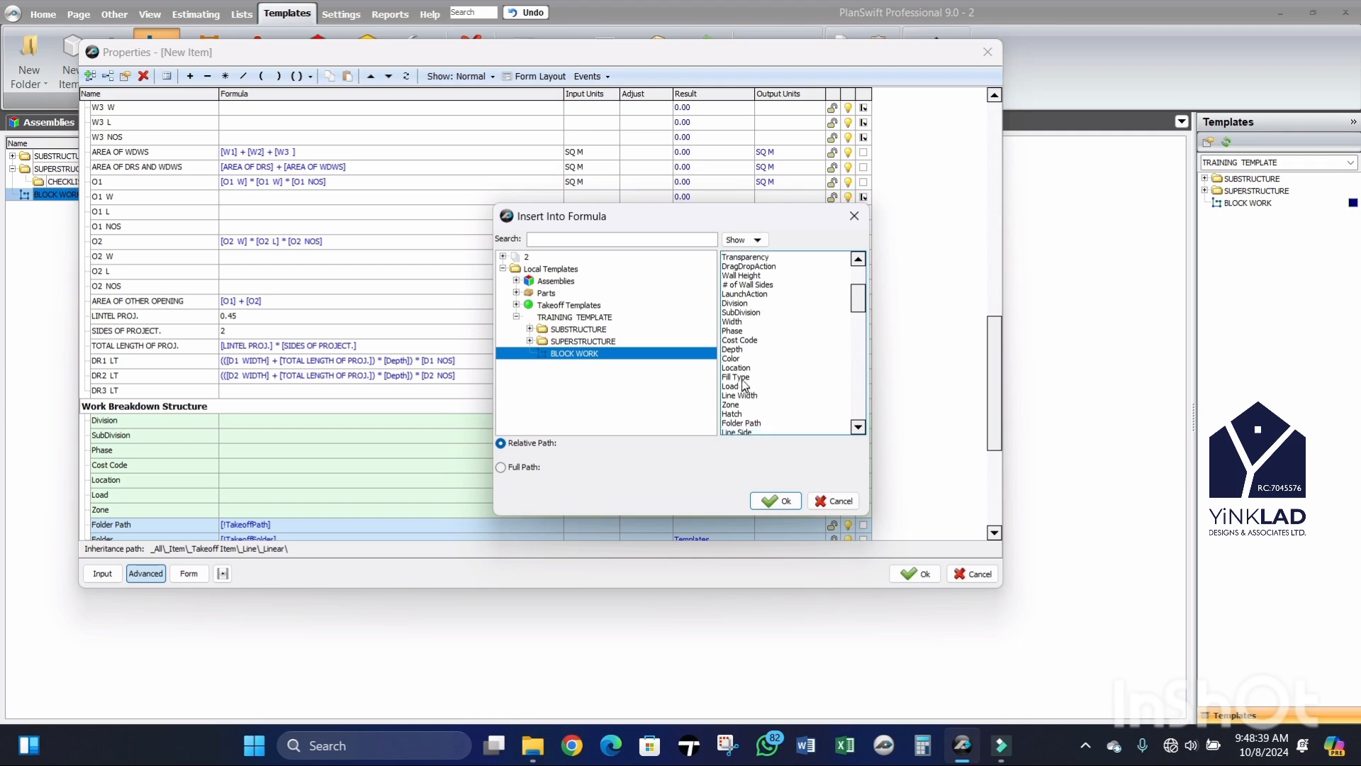
pyautogui.click(736, 330)
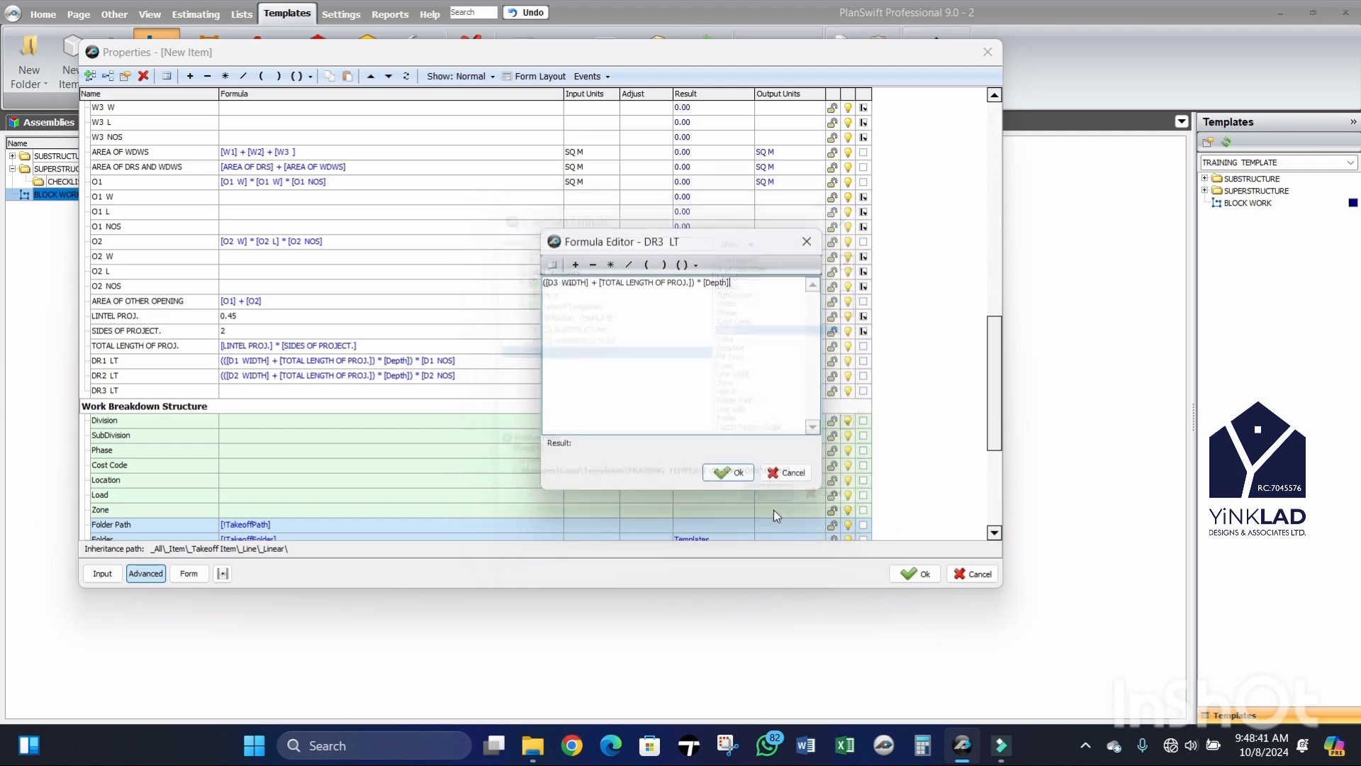
pyautogui.click(773, 510)
# Step: Enclose the entire DR3 LT expression in an outer pair of parentheses and append another multiplication sign
pyautogui.moveTo(736, 287); pyautogui.dragTo(481, 275)
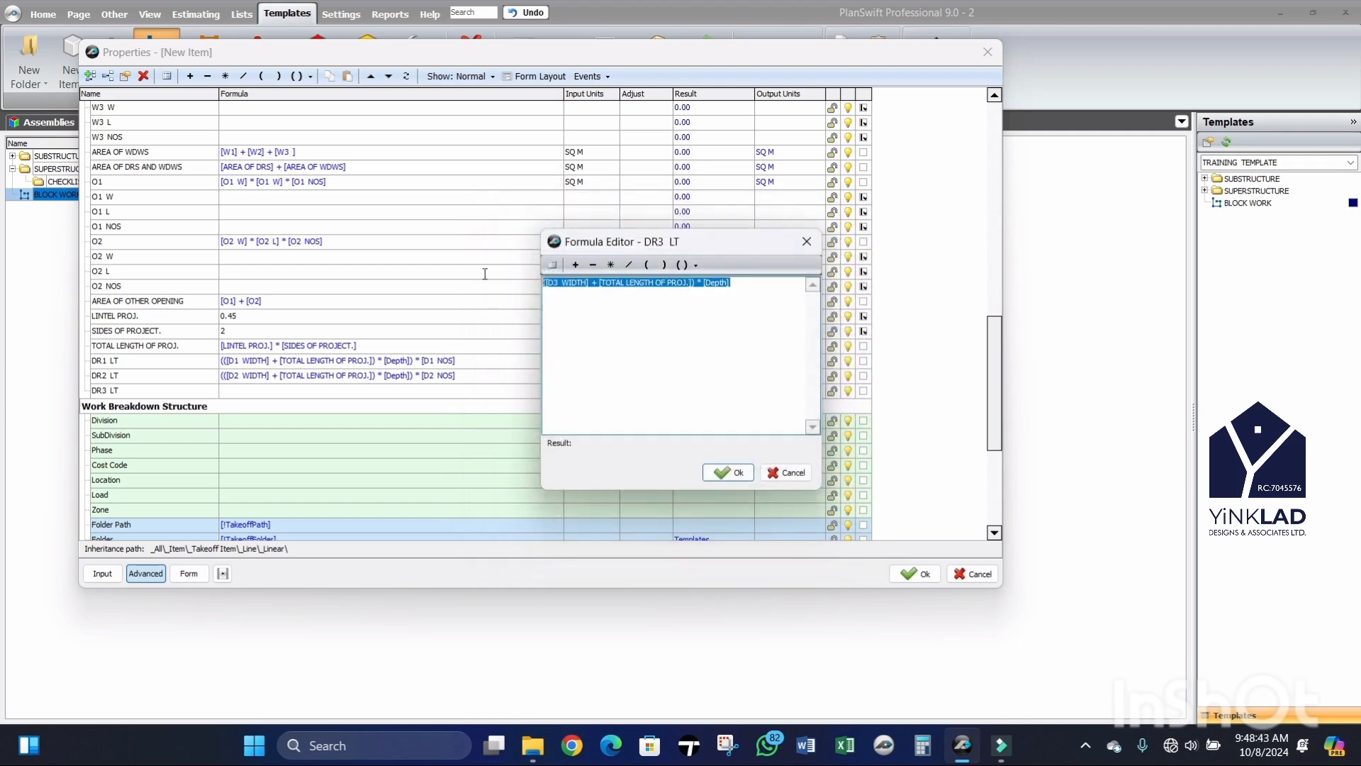
pyautogui.click(695, 265)
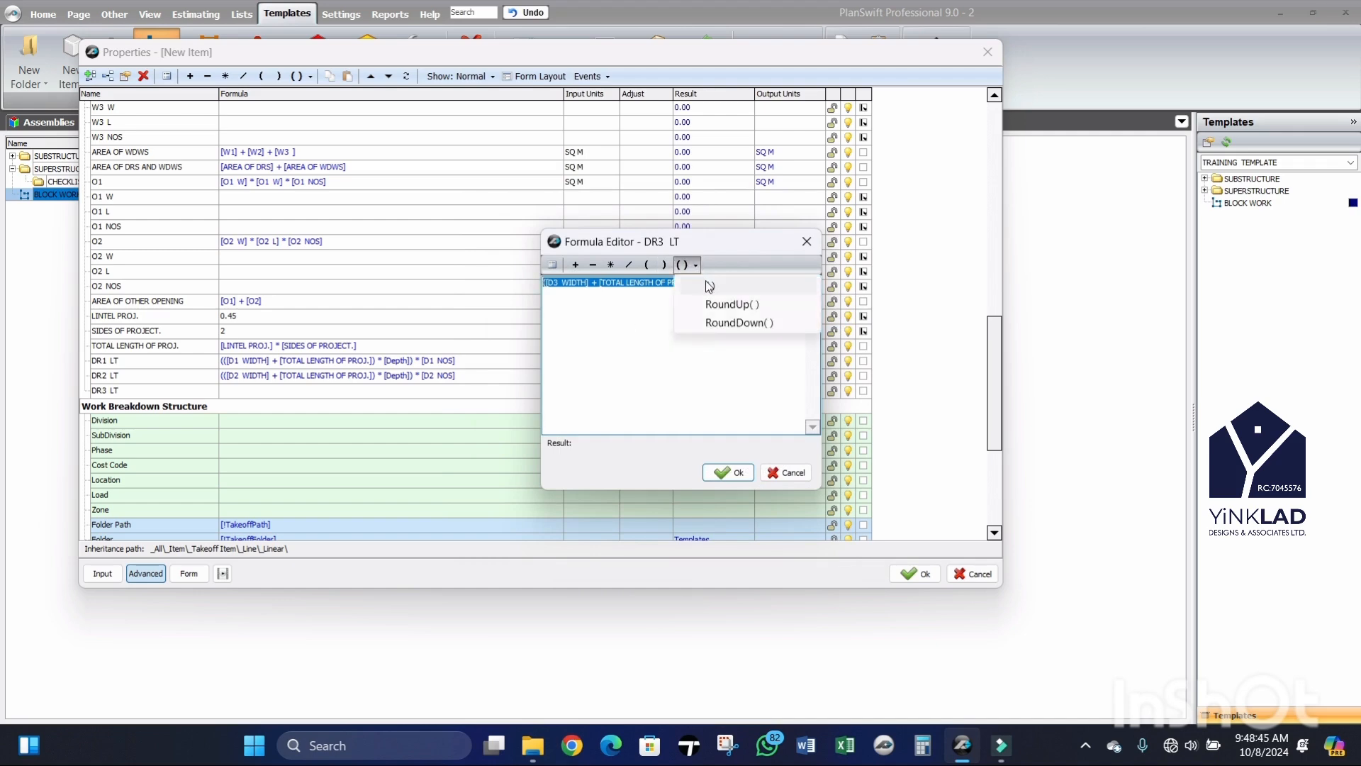
pyautogui.click(709, 286)
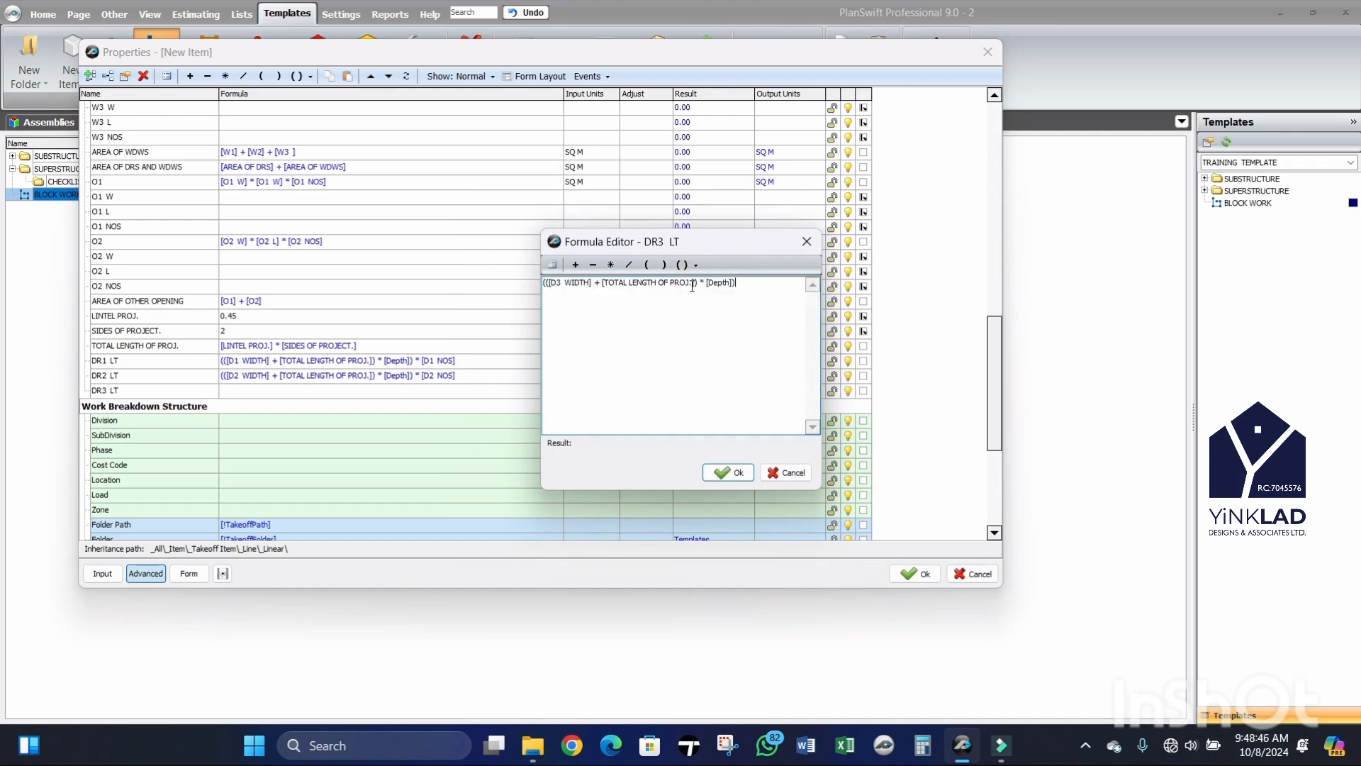
pyautogui.click(611, 264)
# Step: Insert the [D3 NOS] reference at the end of the DR3 LT formula and accept the formula
pyautogui.click(553, 264)
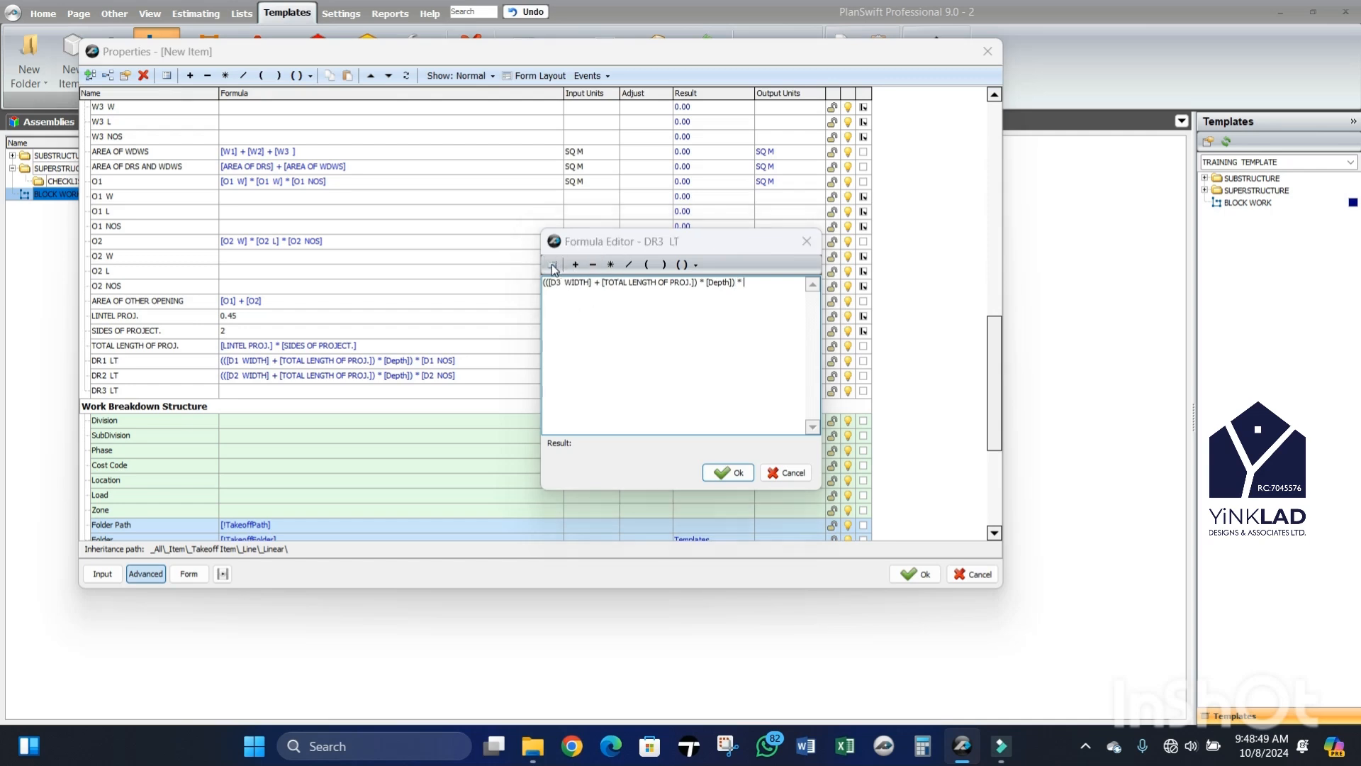
pyautogui.scroll(-10, 806, 360)
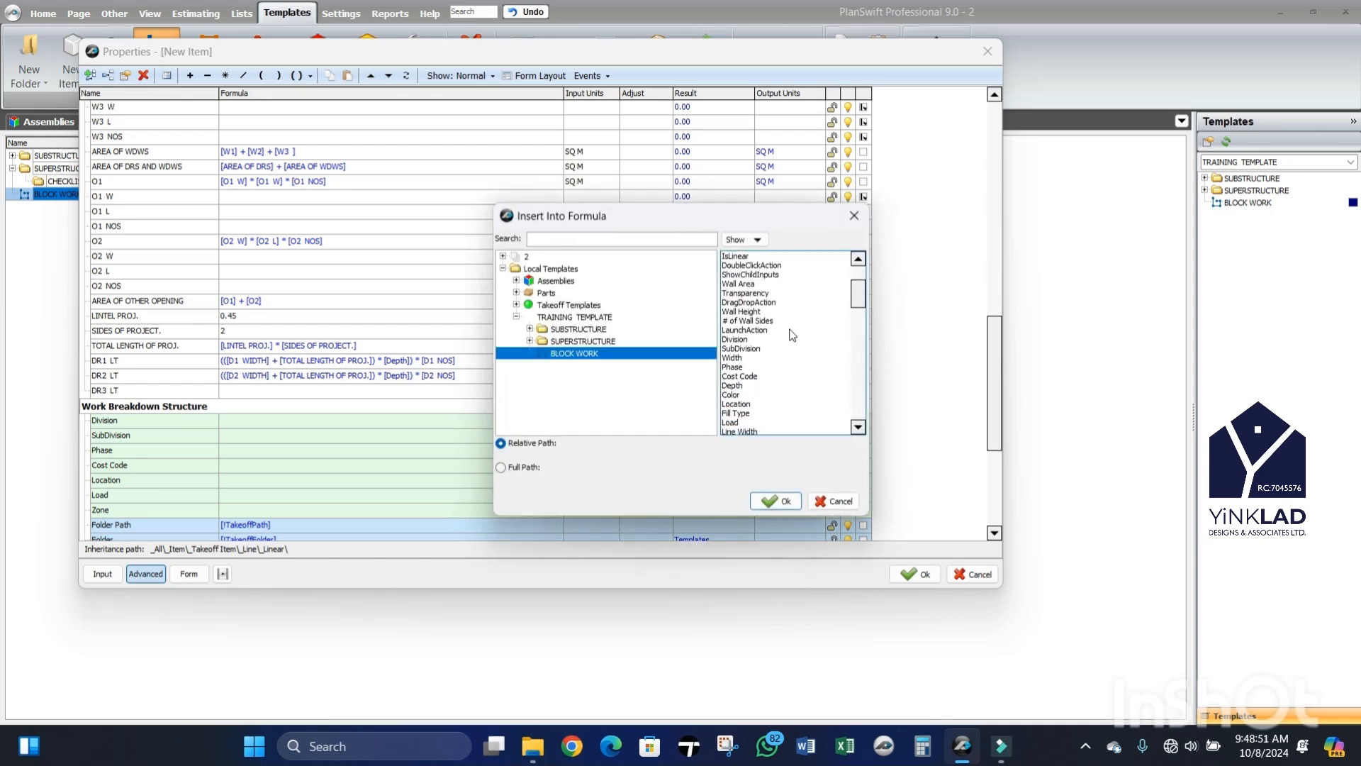
pyautogui.scroll(-4, 769, 333)
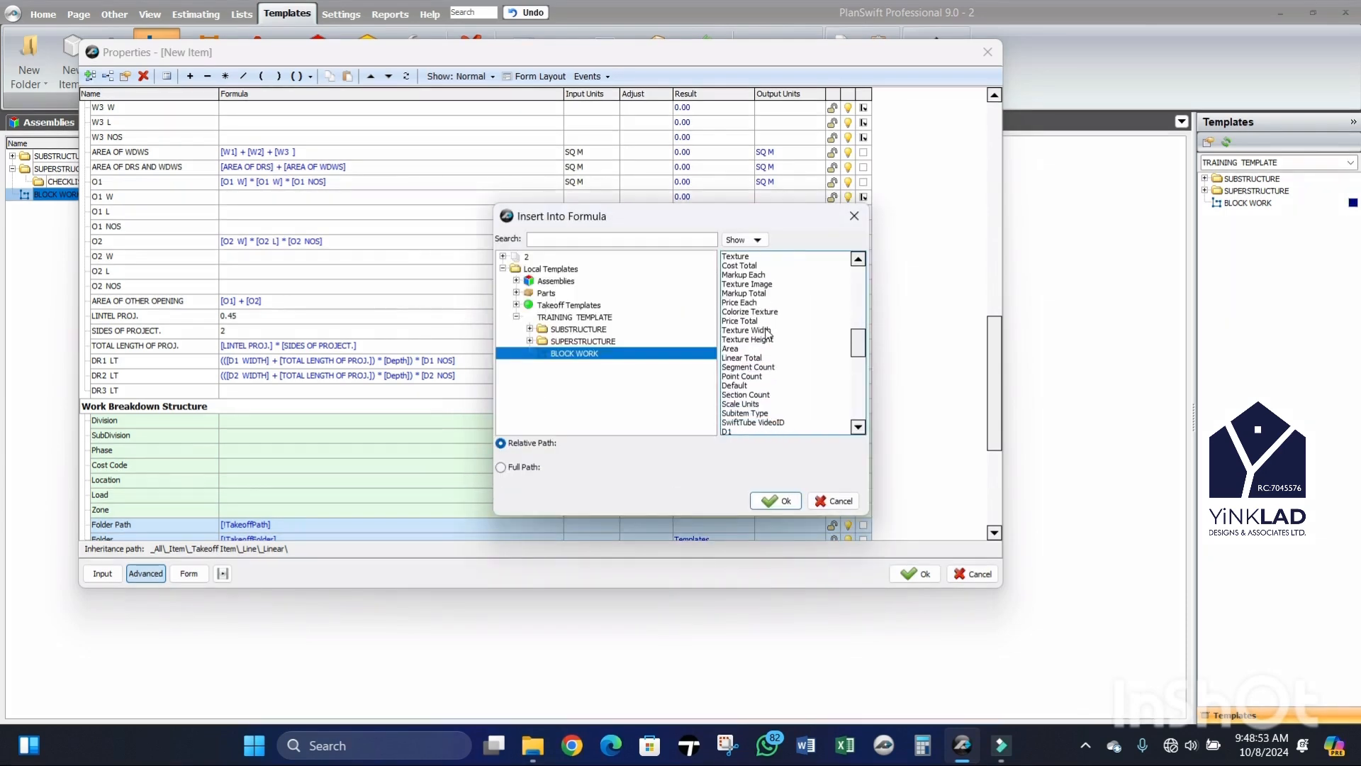
pyautogui.scroll(-8, 763, 333)
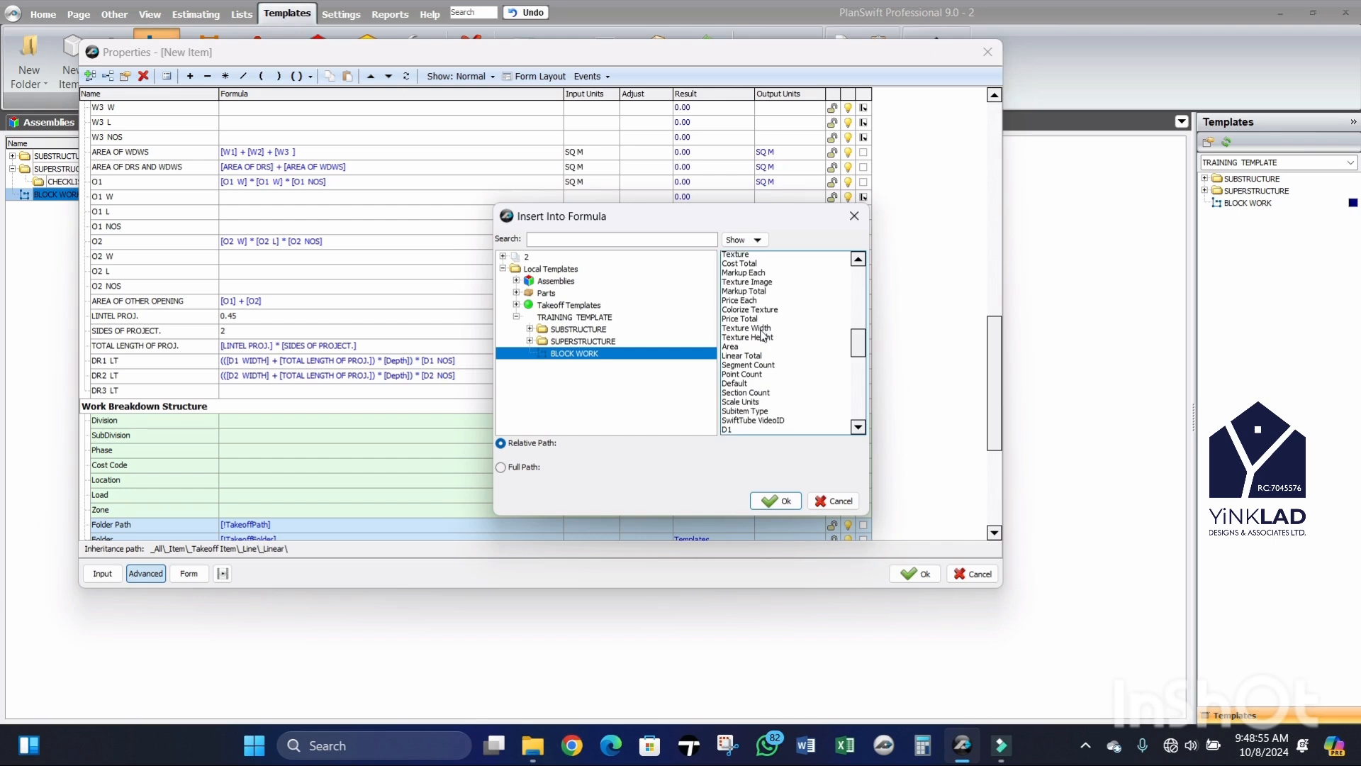
pyautogui.scroll(1, 755, 350)
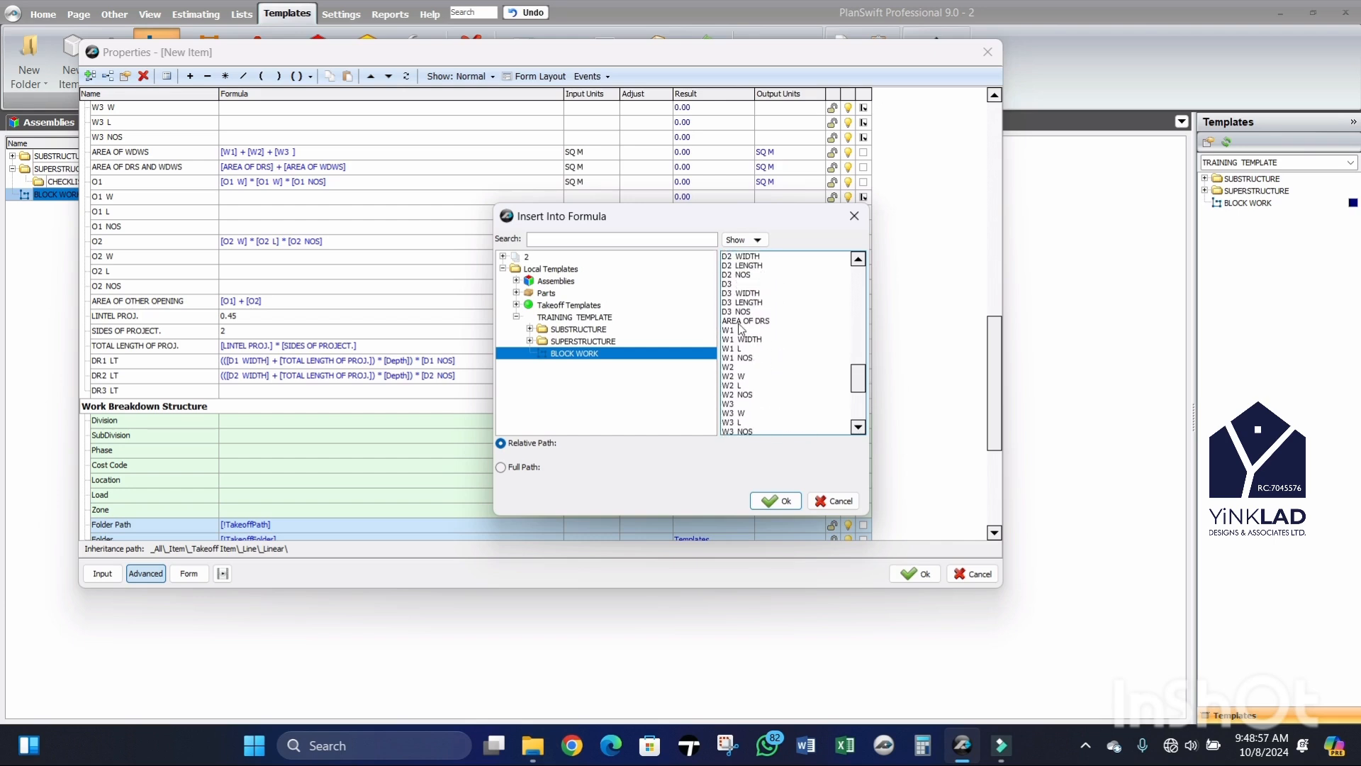
pyautogui.click(741, 312)
pyautogui.click(782, 500)
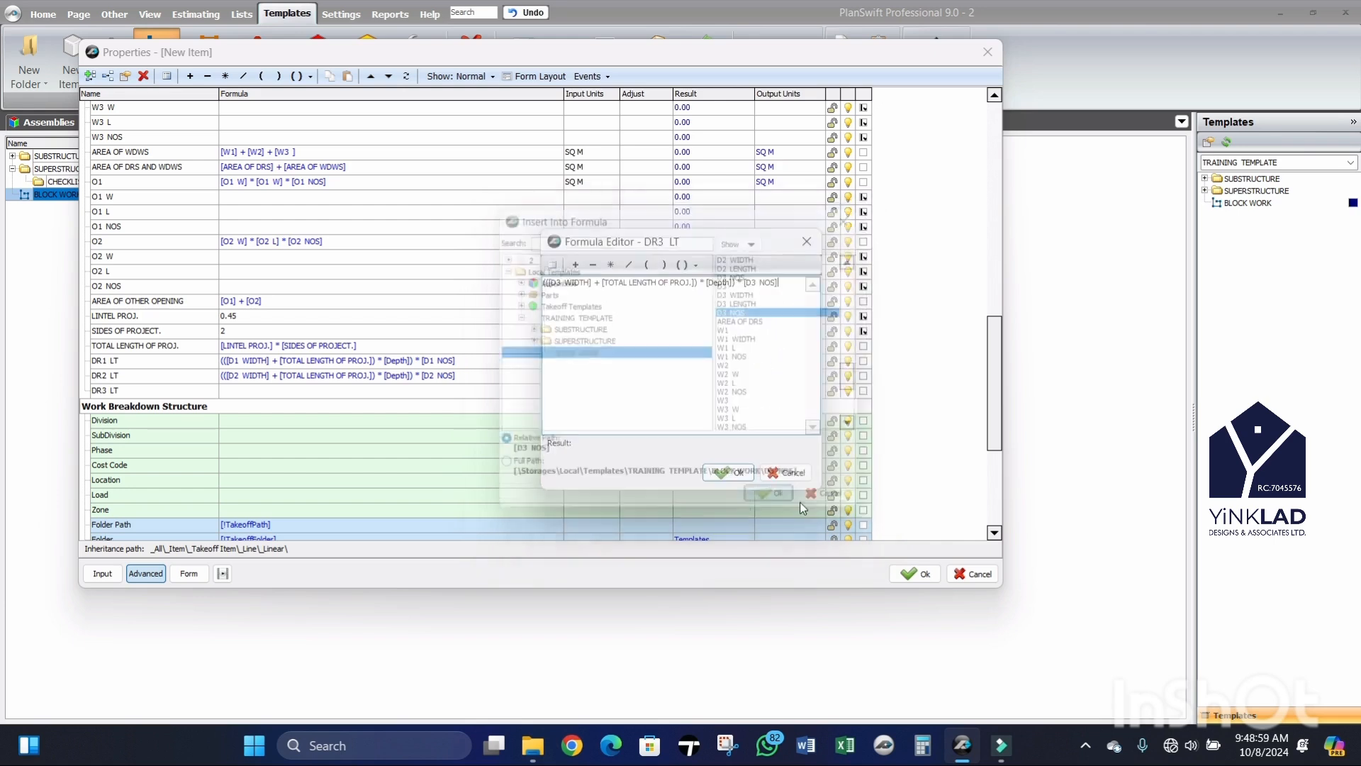
pyautogui.click(731, 474)
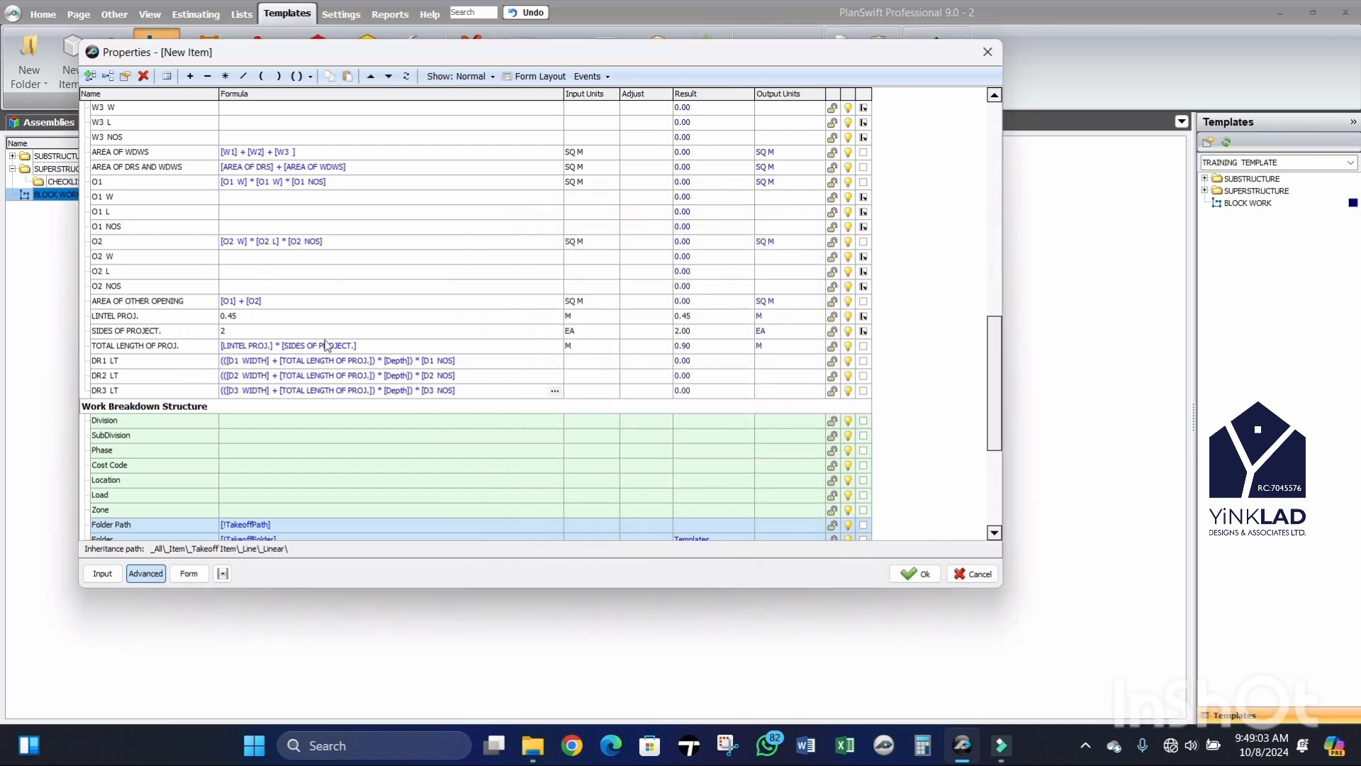
# Step: Add a number property named AREA OF DRS LINTEL directly below DR3 LT in the Takeoff Data group
pyautogui.scroll(-3, 177, 355)
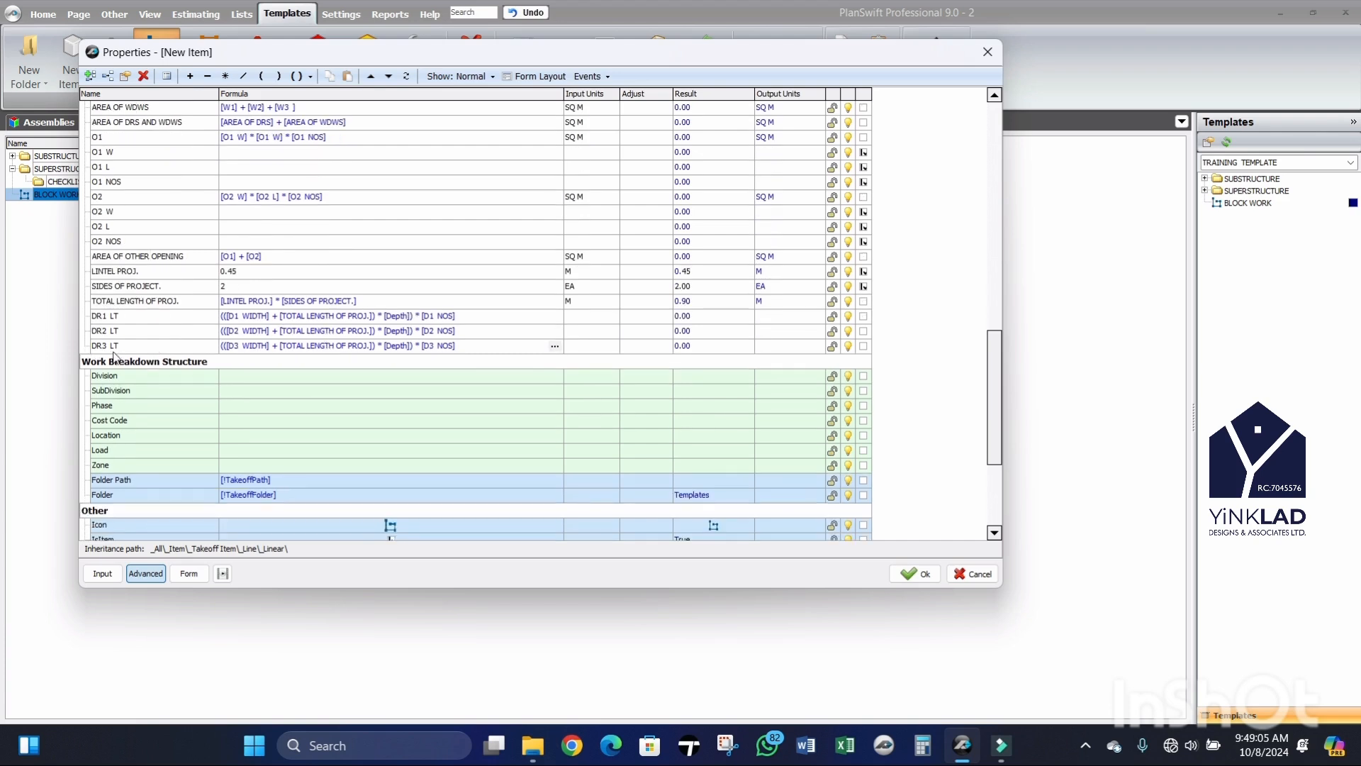
pyautogui.click(111, 348)
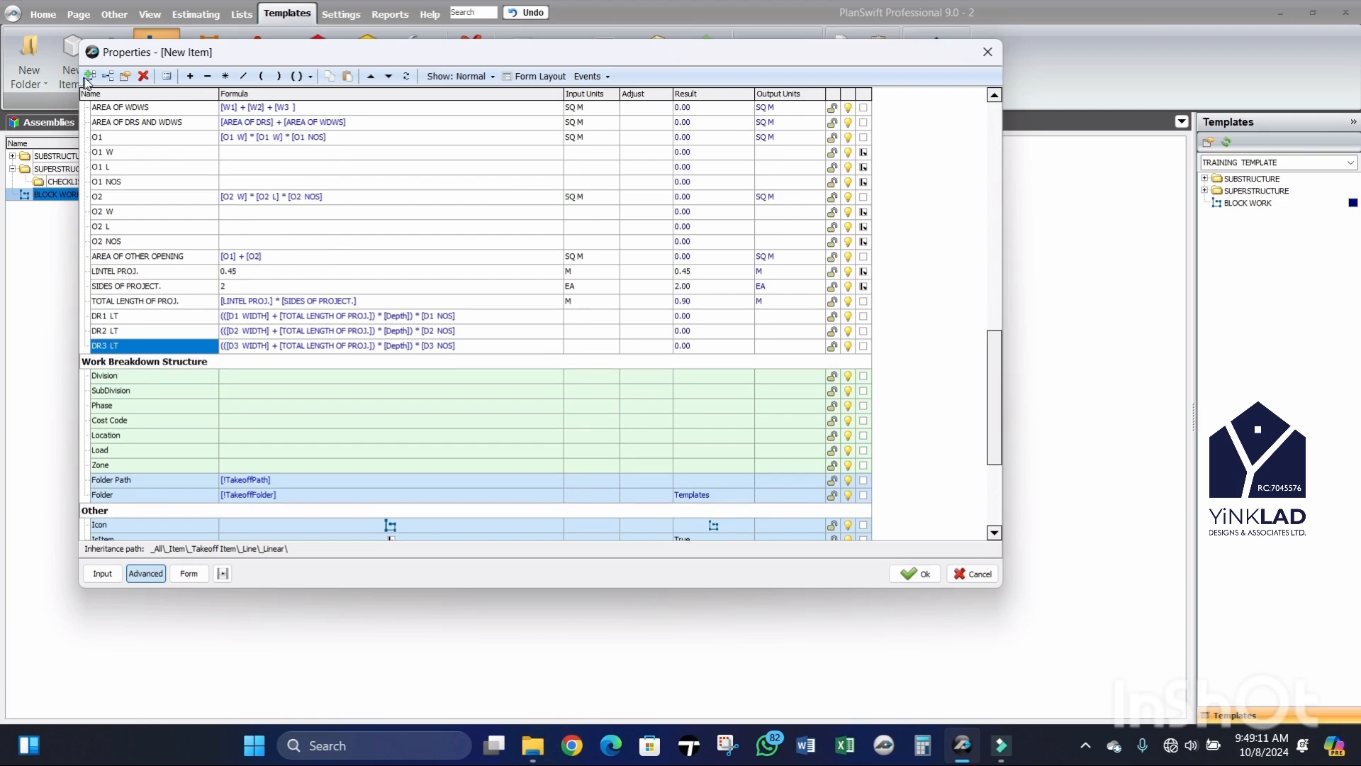
pyautogui.press('Insert')
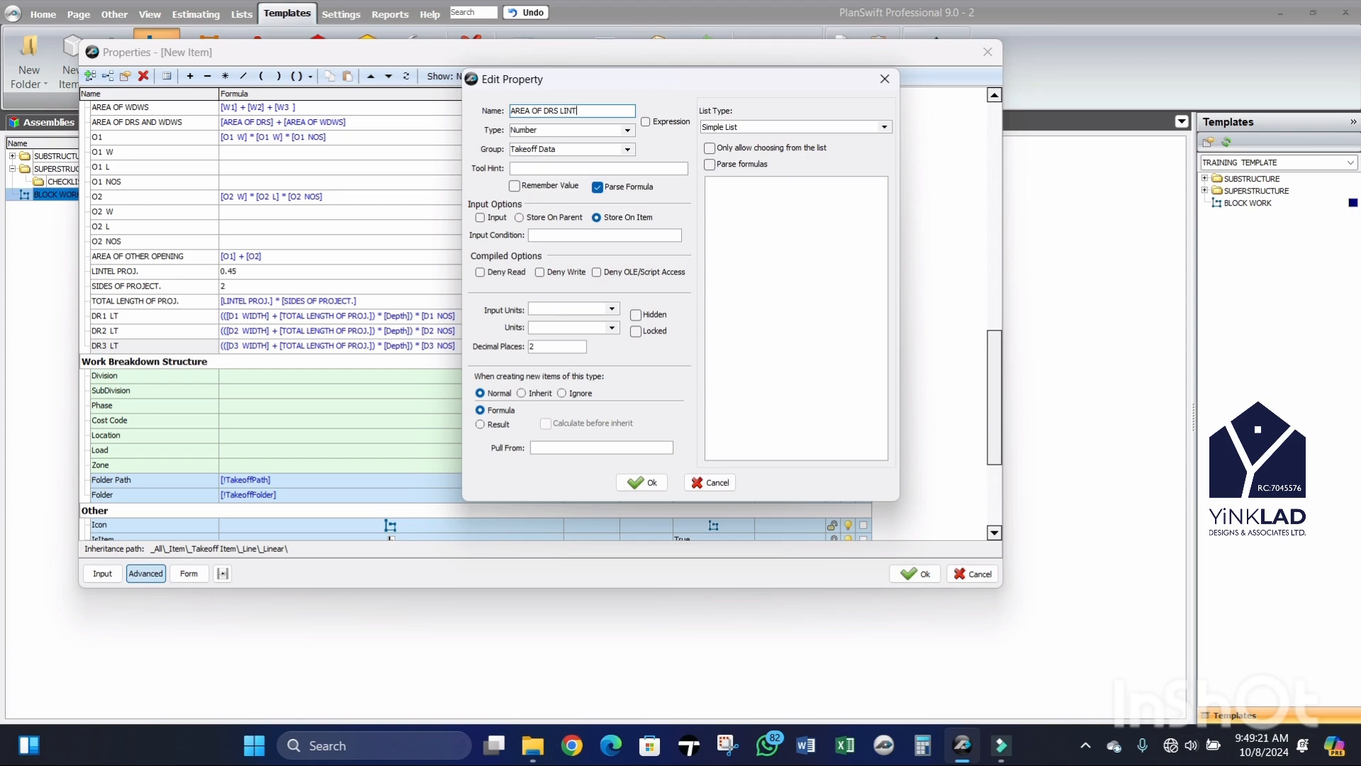
pyautogui.click(640, 482)
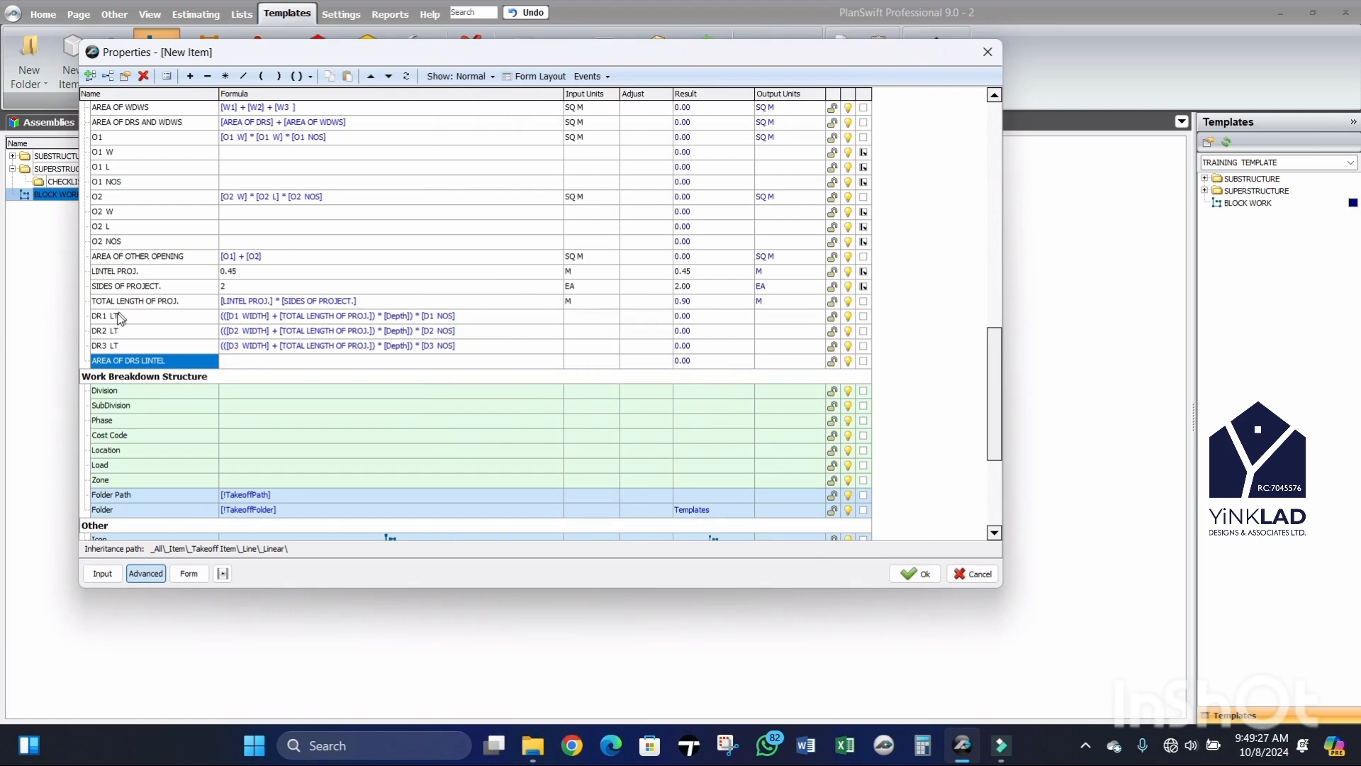
# Step: Build the AREA OF DRS LINTEL formula as [DR1 LT] + [DR2 LT] + [DR3 LT]
pyautogui.moveTo(103, 320); pyautogui.dragTo(240, 358)
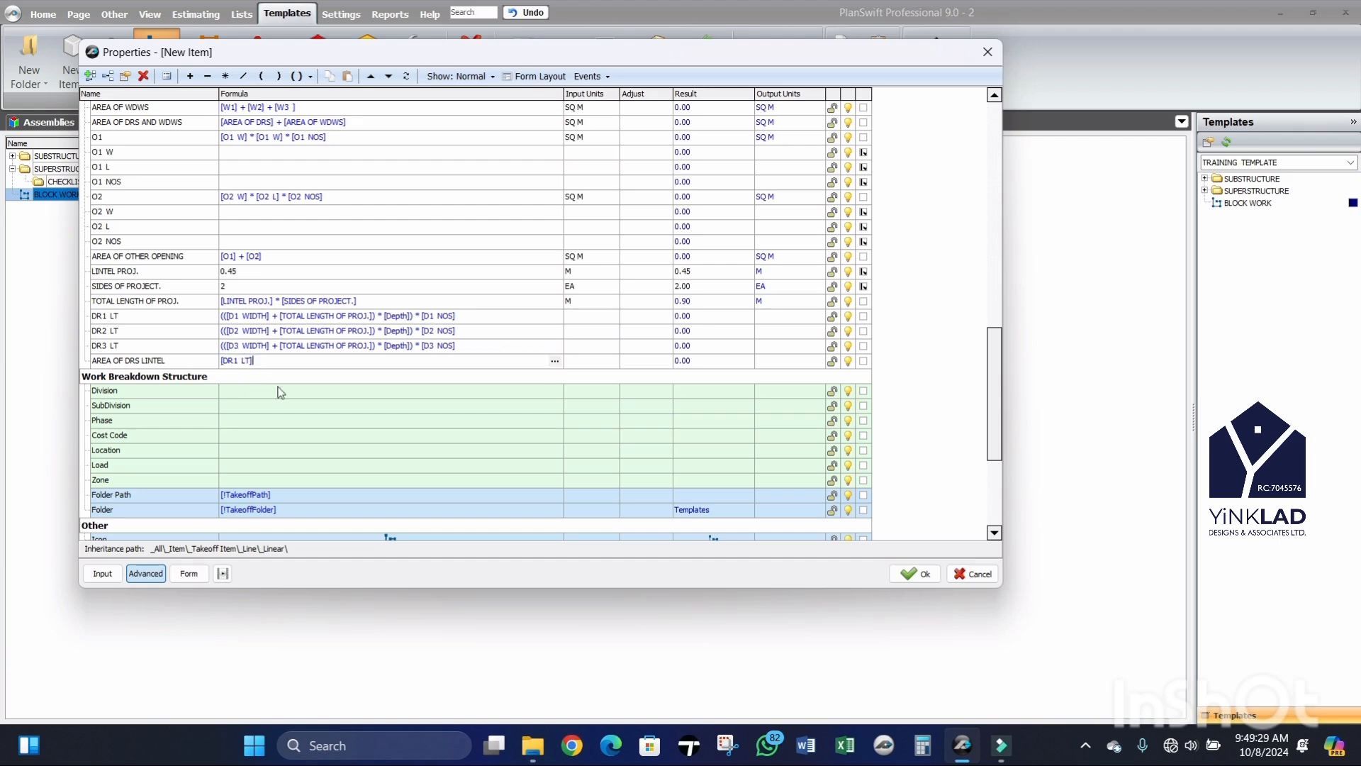
pyautogui.click(189, 76)
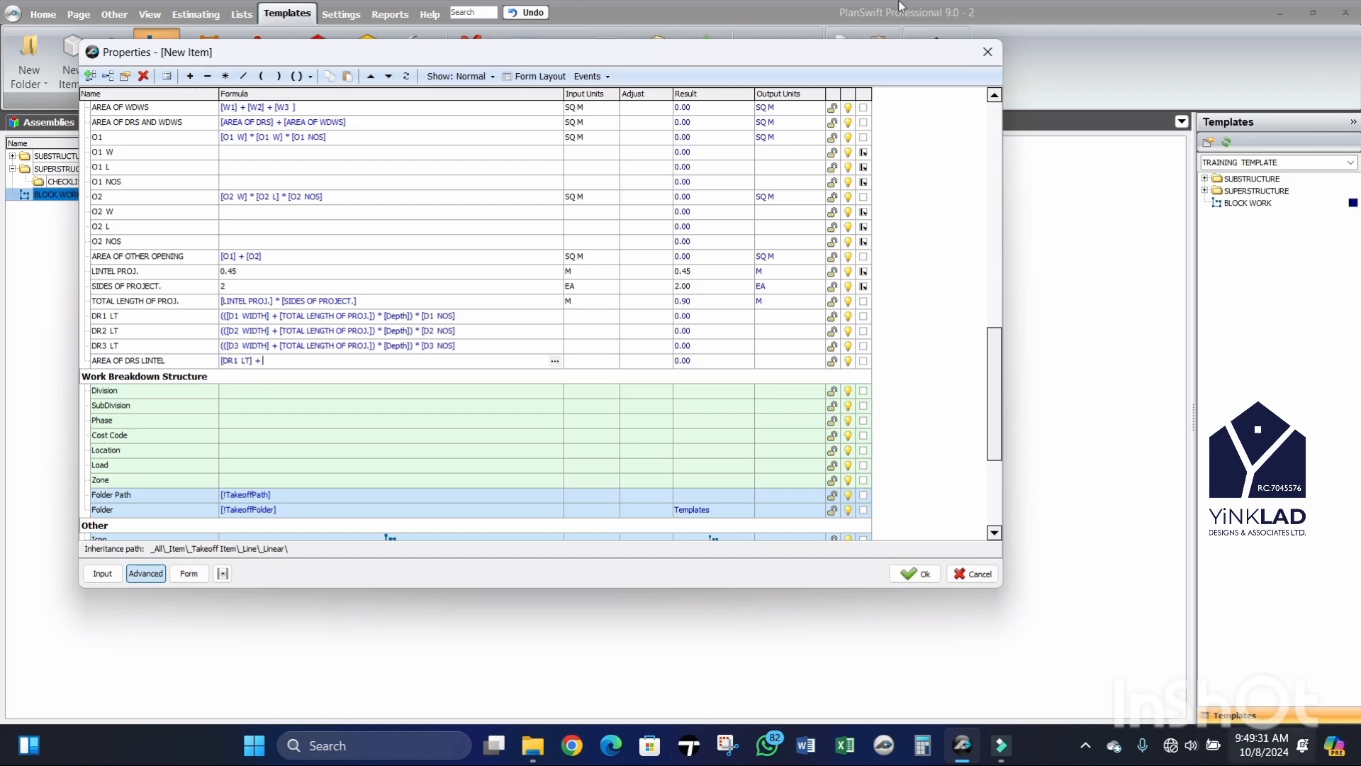
pyautogui.moveTo(100, 336); pyautogui.dragTo(305, 362)
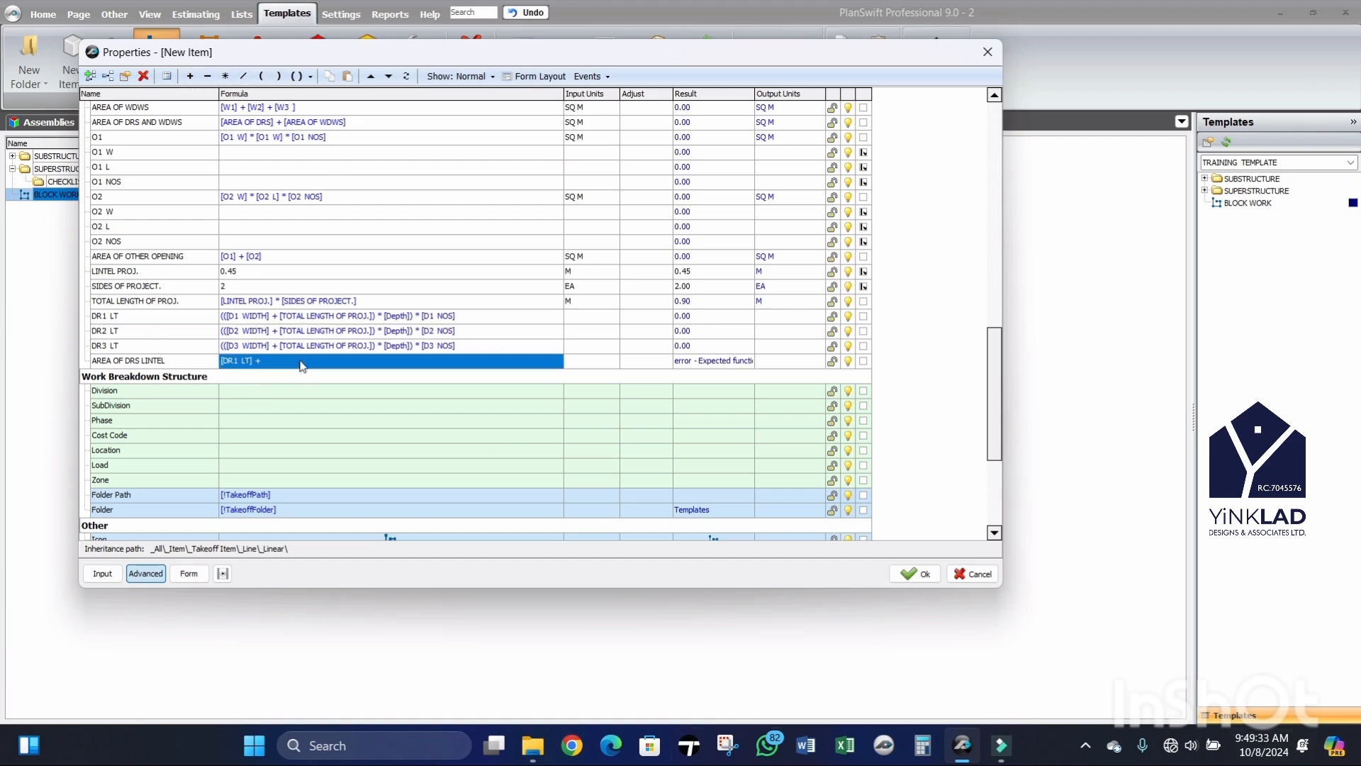
pyautogui.click(190, 76)
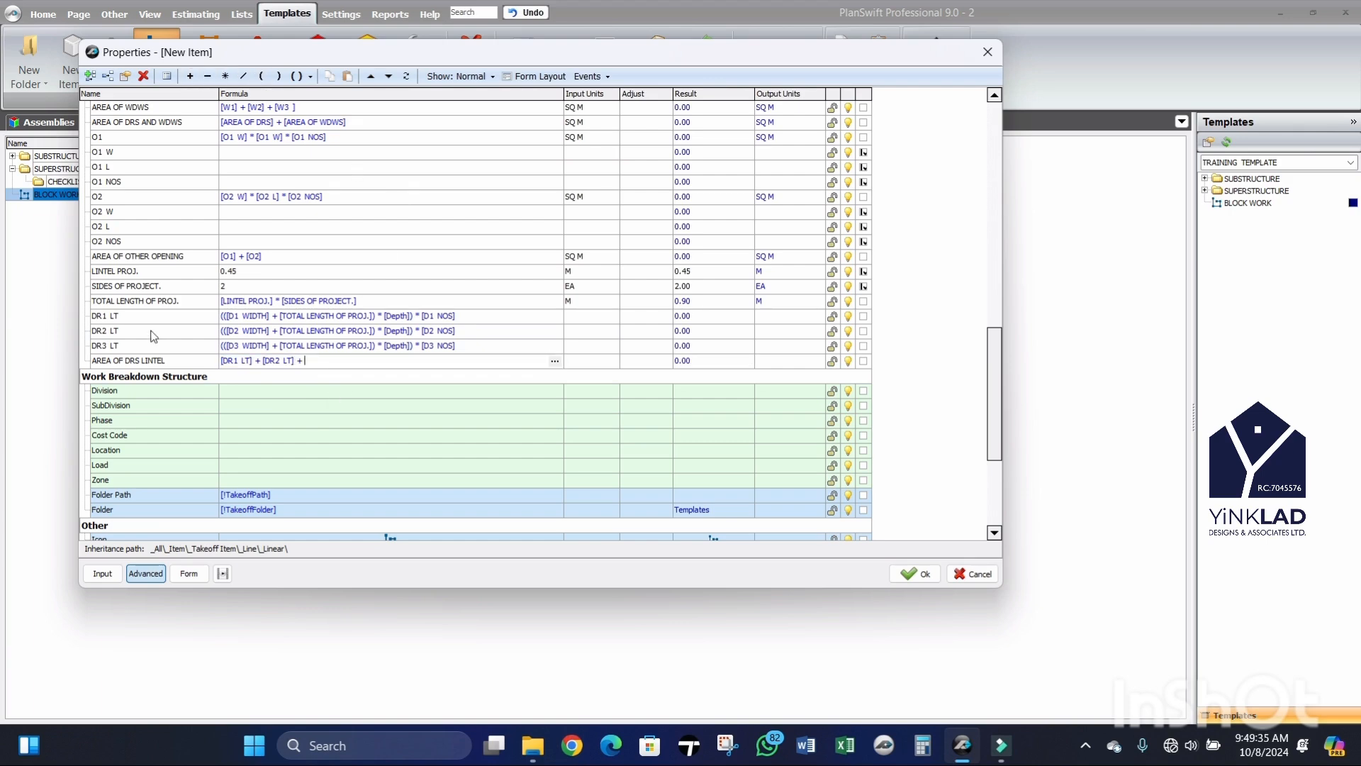
pyautogui.moveTo(135, 349); pyautogui.dragTo(355, 362)
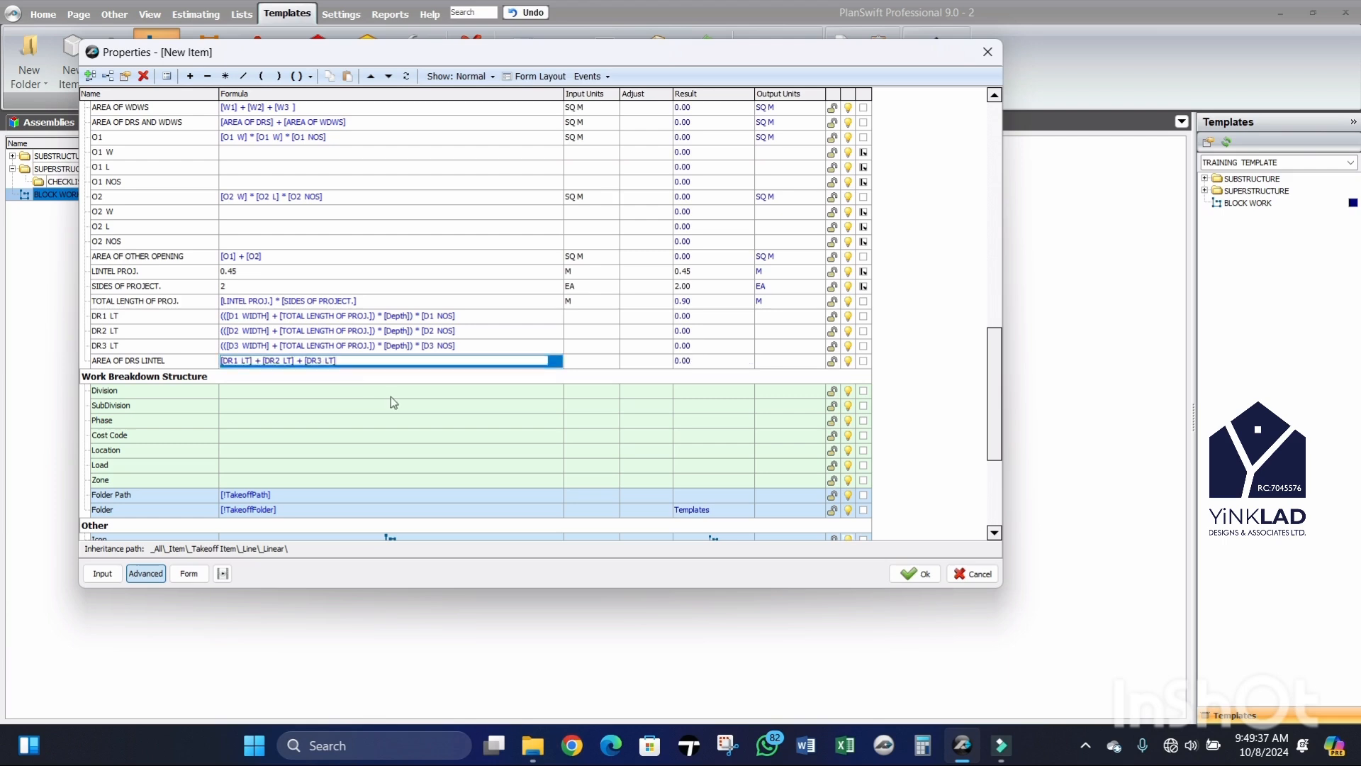
# Step: Set the input units of AREA OF DRS LINTEL to SQ M
pyautogui.click(614, 360)
pyautogui.click(611, 361)
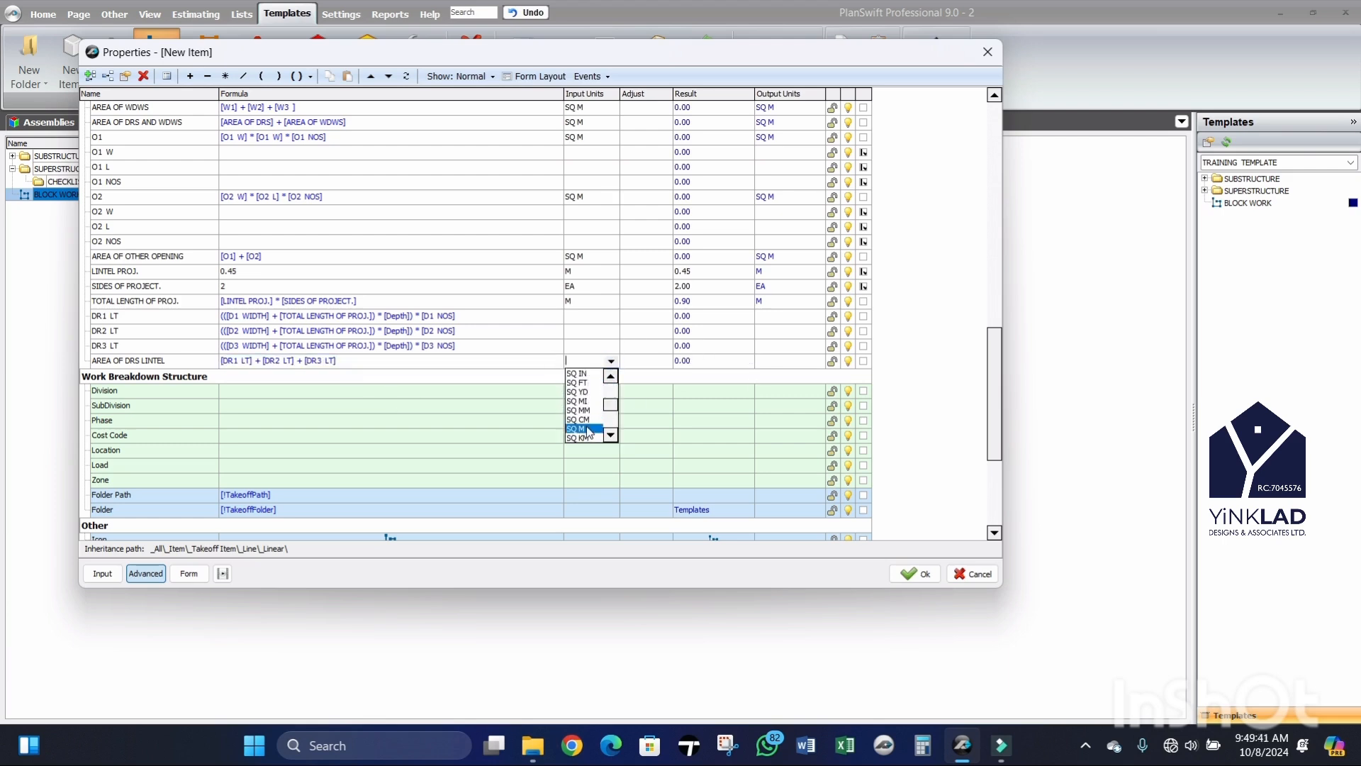
pyautogui.click(586, 434)
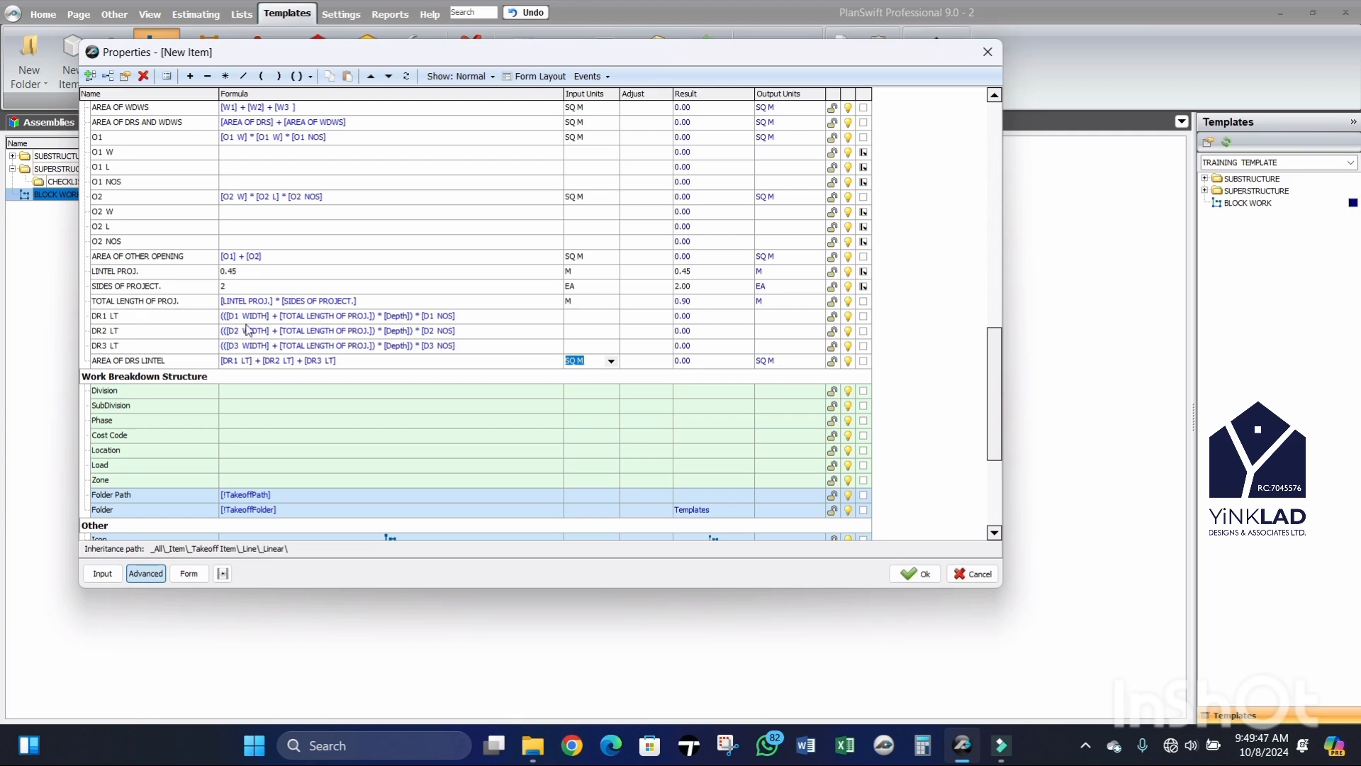
# Step: Add a number property named WDW1 LT directly below AREA OF DRS LINTEL in the Takeoff Data group
pyautogui.click(115, 365)
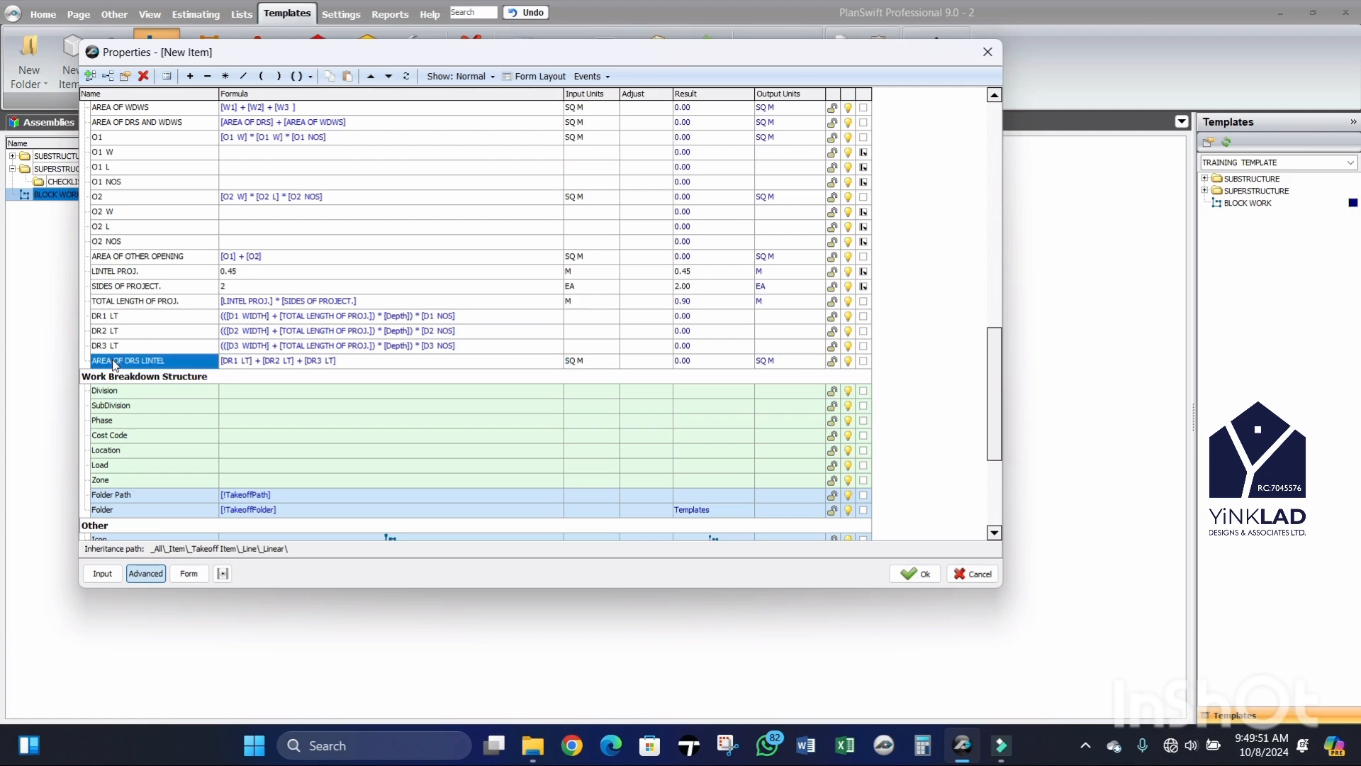
pyautogui.click(90, 77)
pyautogui.write('WDW1 LT')
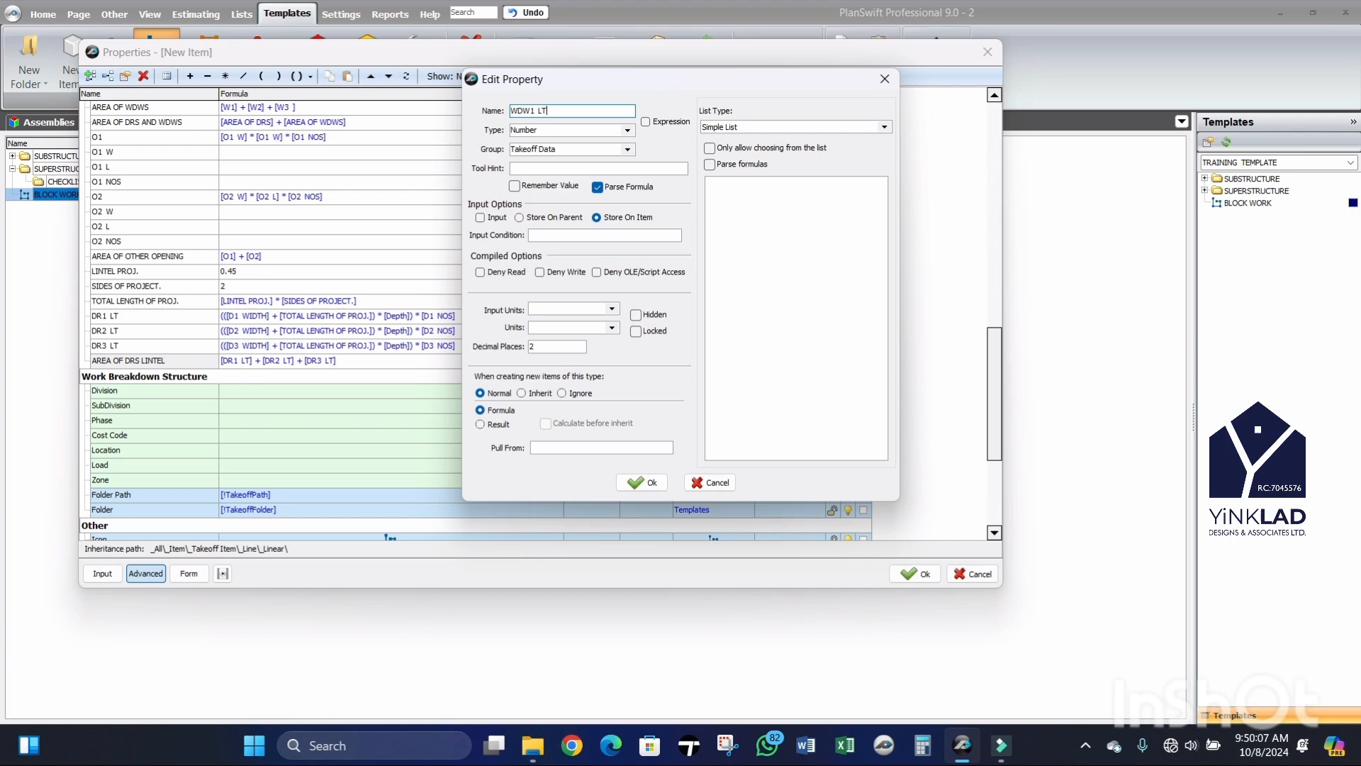
pyautogui.click(638, 485)
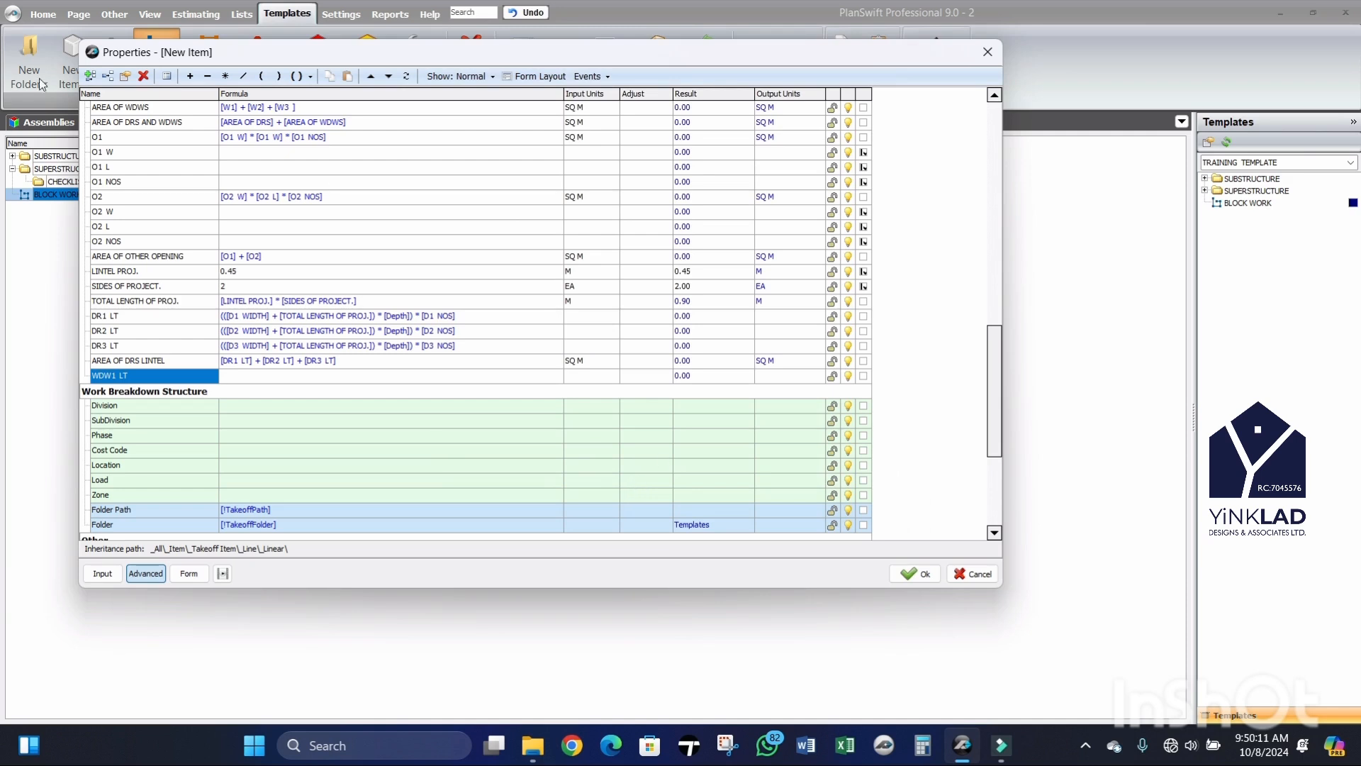
# Step: Copy the WDW1 LT name and reuse it to add a number property named WDW2 LT directly below it
pyautogui.click(136, 379)
pyautogui.hotkey('ctrl', 'c')
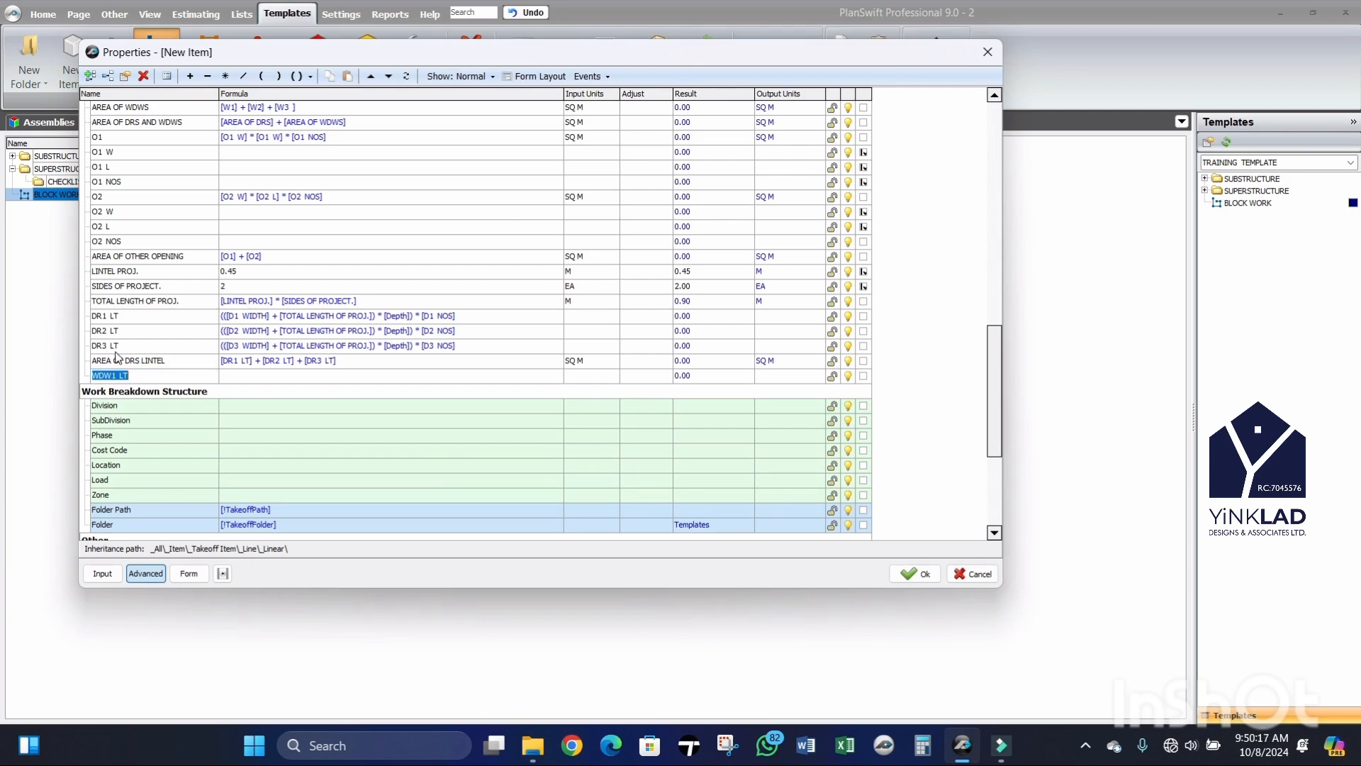
pyautogui.click(116, 350)
pyautogui.click(116, 376)
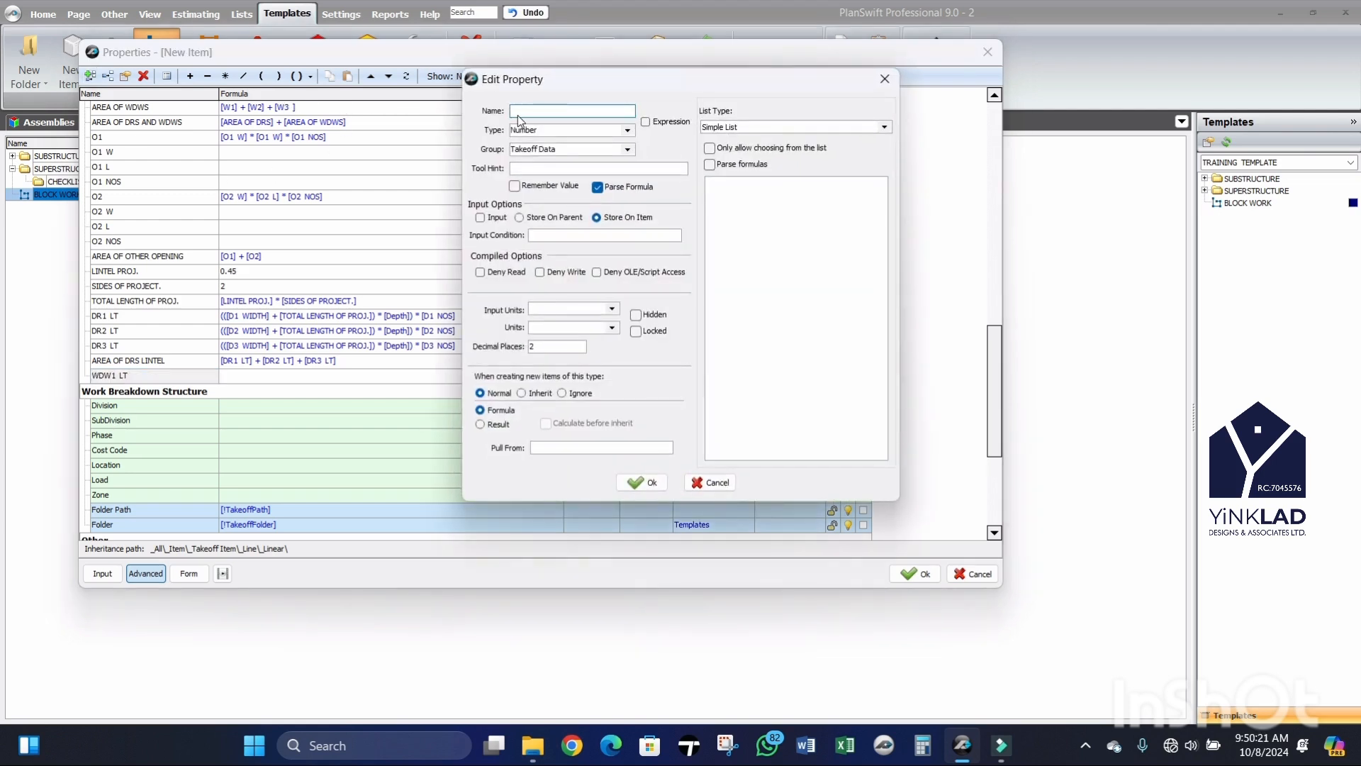
pyautogui.hotkey('ctrl', 'v')
pyautogui.click(537, 111)
pyautogui.press('BackSpace')
pyautogui.write('2')
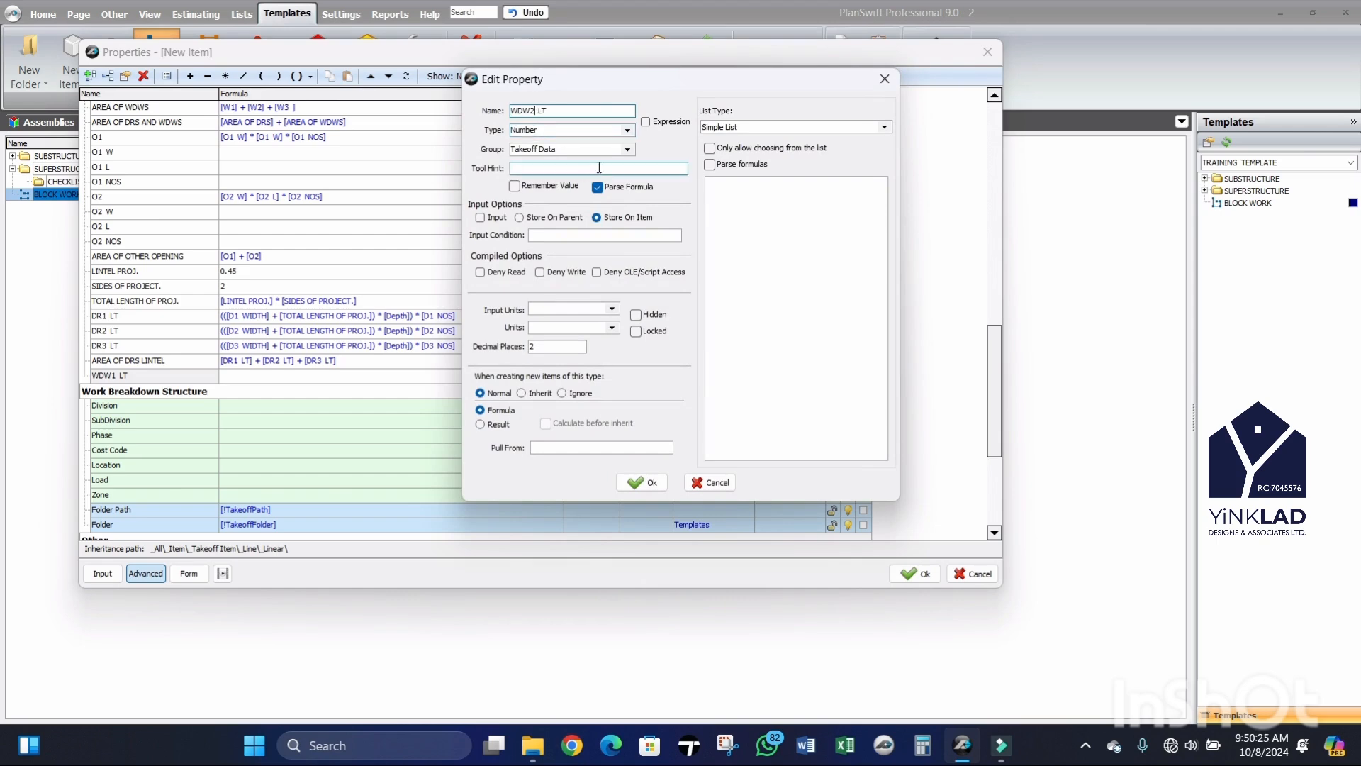
pyautogui.click(641, 482)
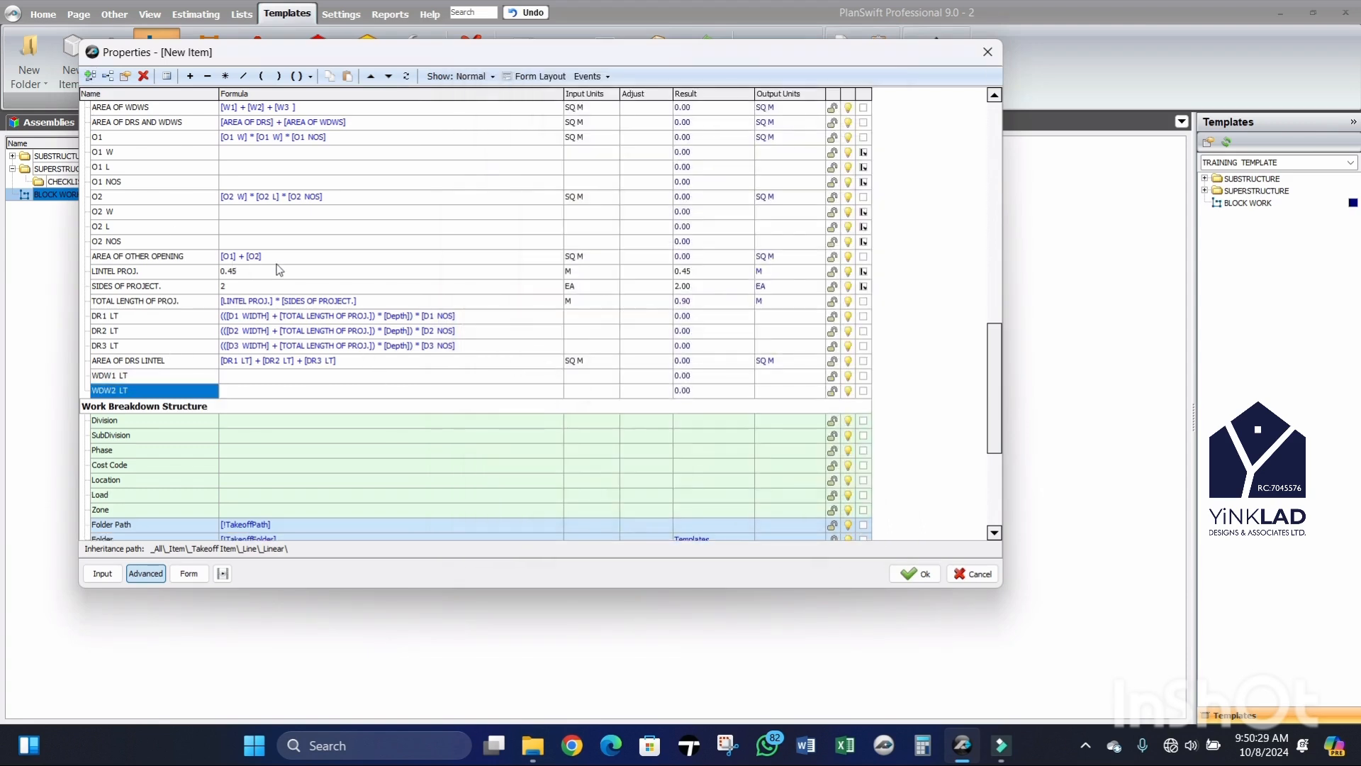
# Step: Add number properties named WDW3 LT and AREA OF WDWS LINTEL, in that order, below WDW2 LT in the Takeoff Data group
pyautogui.press('Insert')
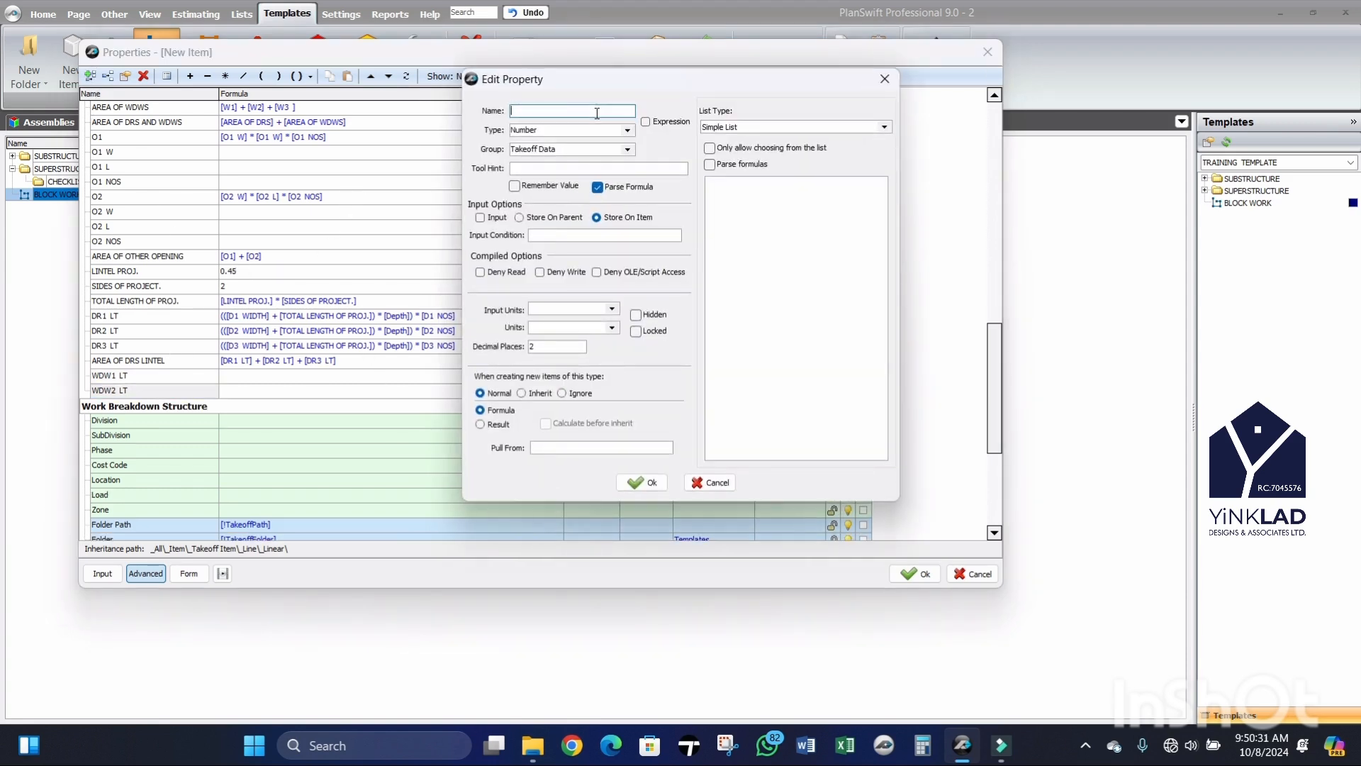
pyautogui.hotkey('ctrl', 'v')
pyautogui.click(642, 482)
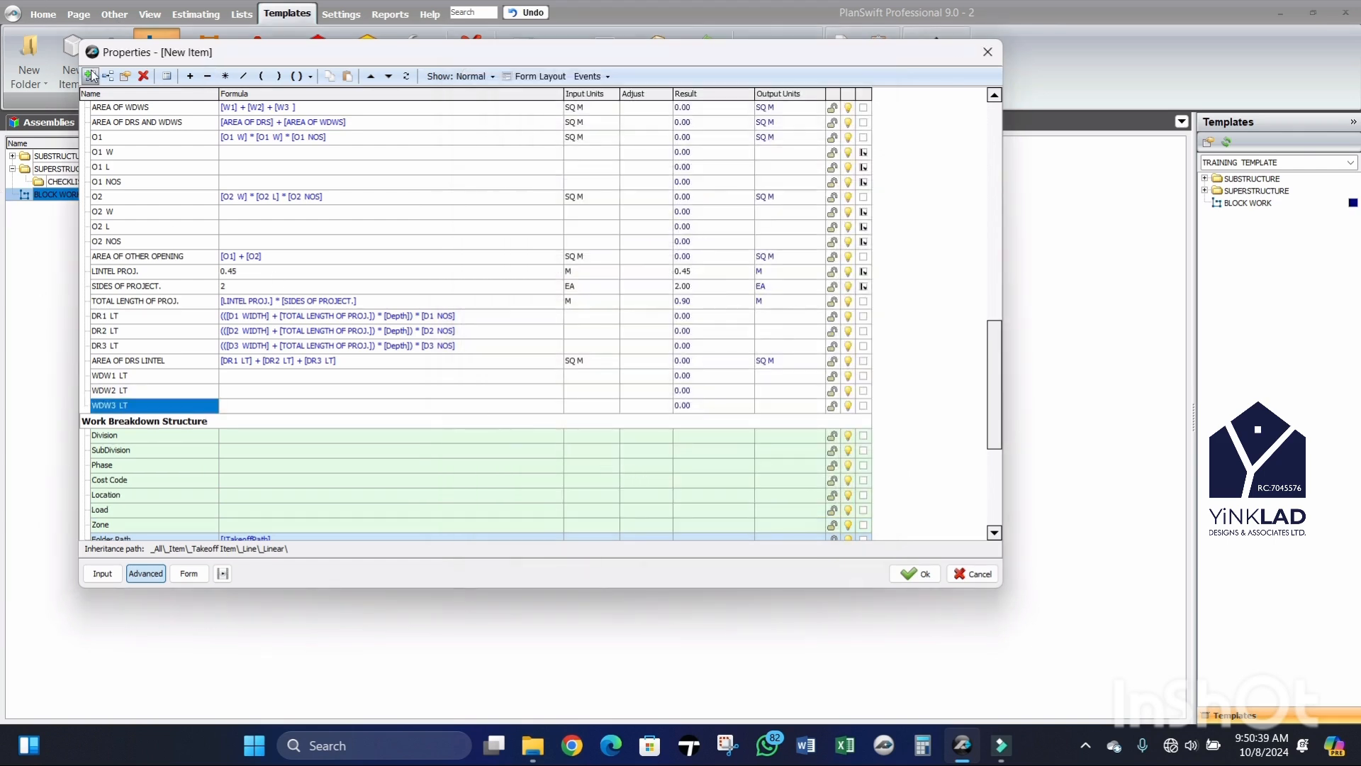
pyautogui.click(91, 76)
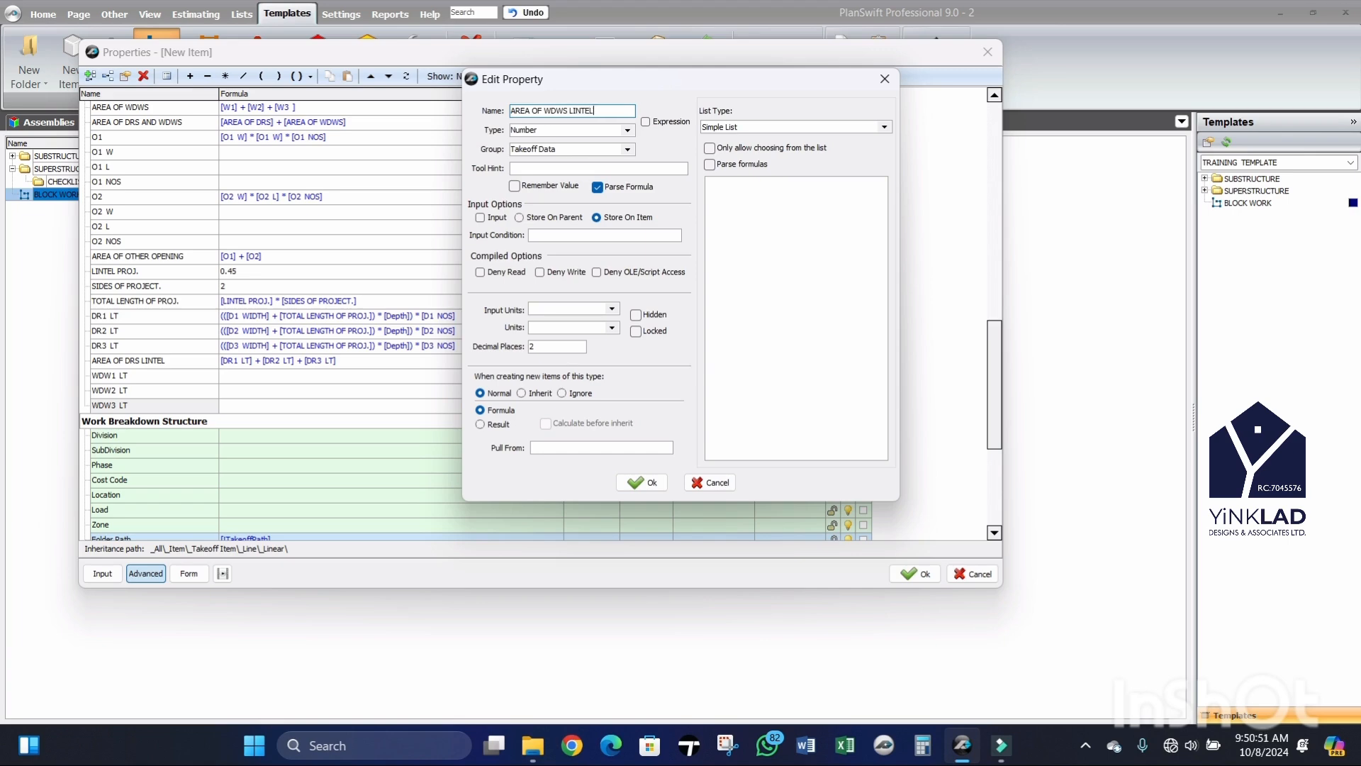
pyautogui.click(641, 482)
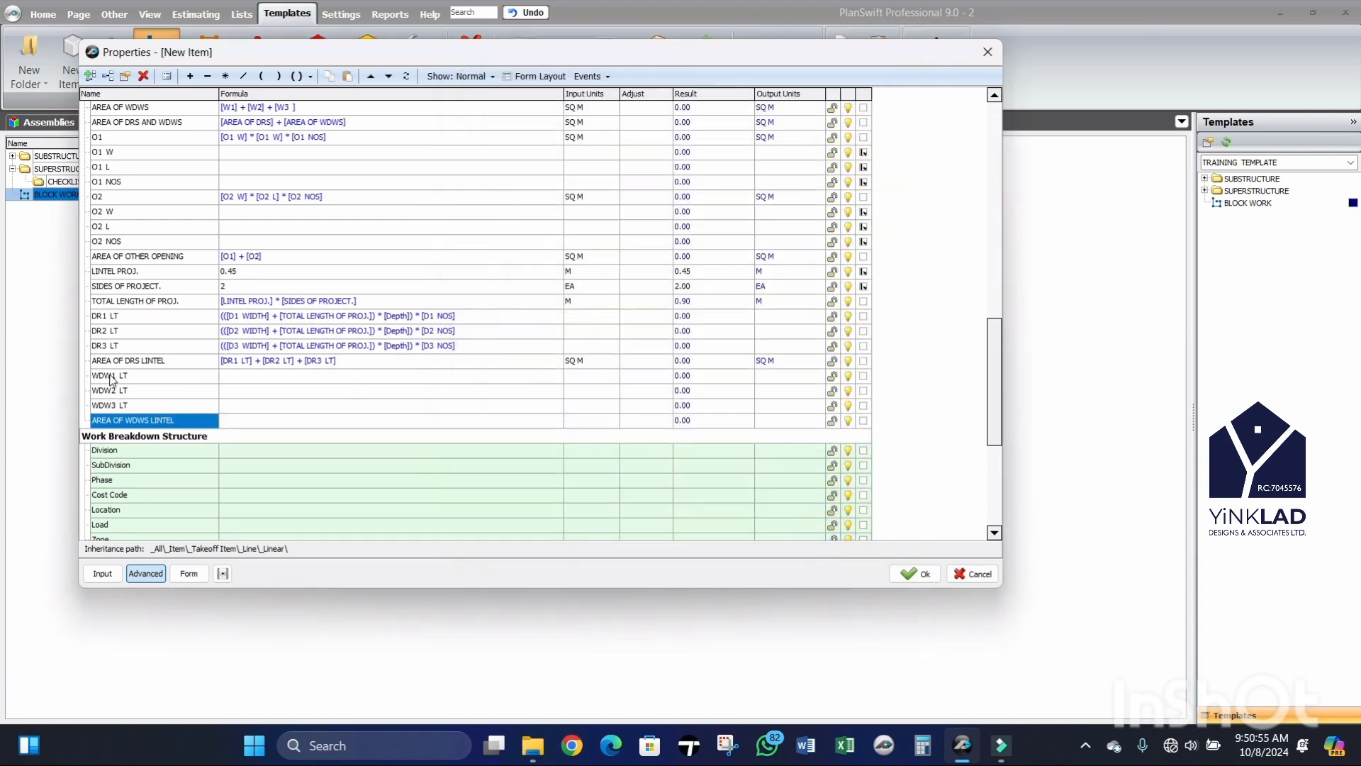
# Step: Build the AREA OF WDWS LINTEL formula as [WDW1 LT] + [WDW2 LT] + [WDW3 LT]
pyautogui.moveTo(111, 379); pyautogui.dragTo(238, 417)
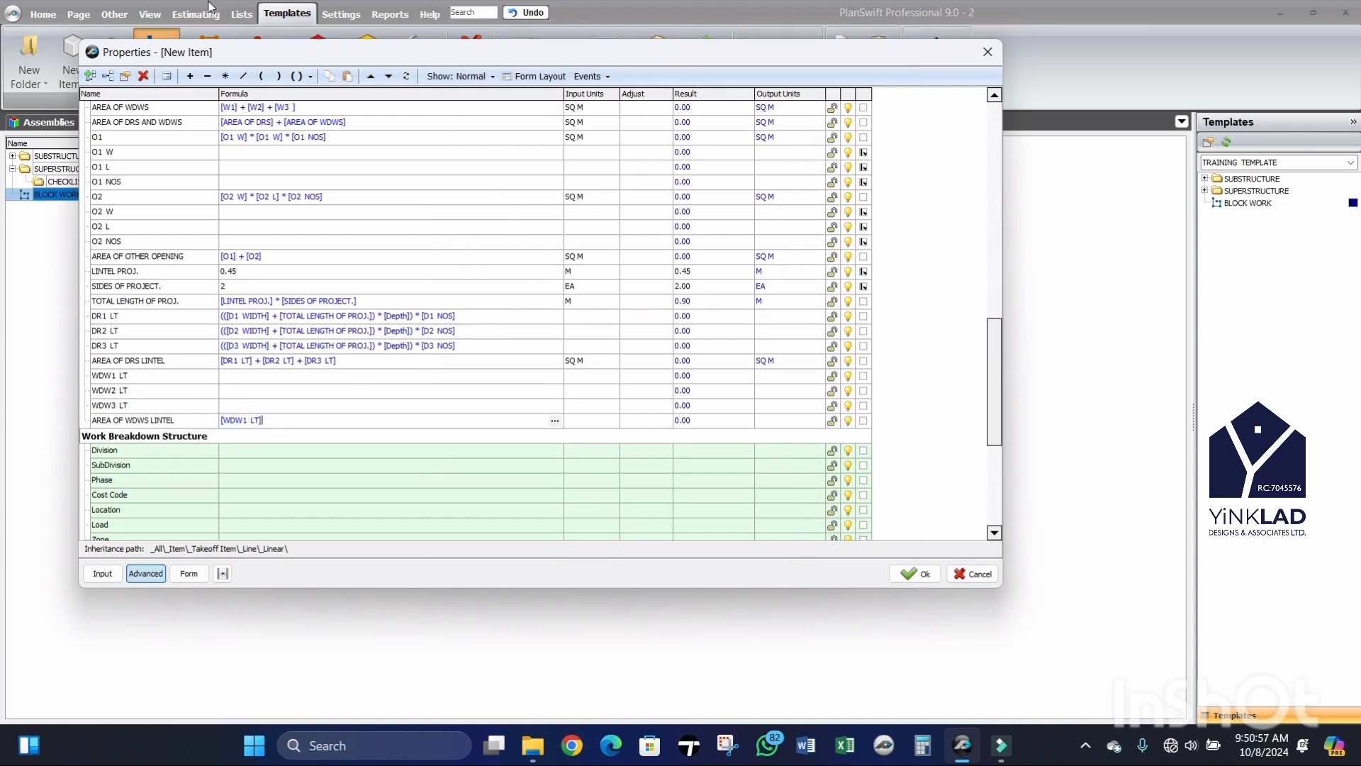
pyautogui.click(189, 76)
pyautogui.moveTo(117, 394); pyautogui.dragTo(298, 419)
pyautogui.click(189, 76)
pyautogui.moveTo(117, 407); pyautogui.dragTo(390, 422)
# Step: Set the input units of AREA OF WDWS LINTEL to SQ M
pyautogui.click(615, 420)
pyautogui.click(612, 420)
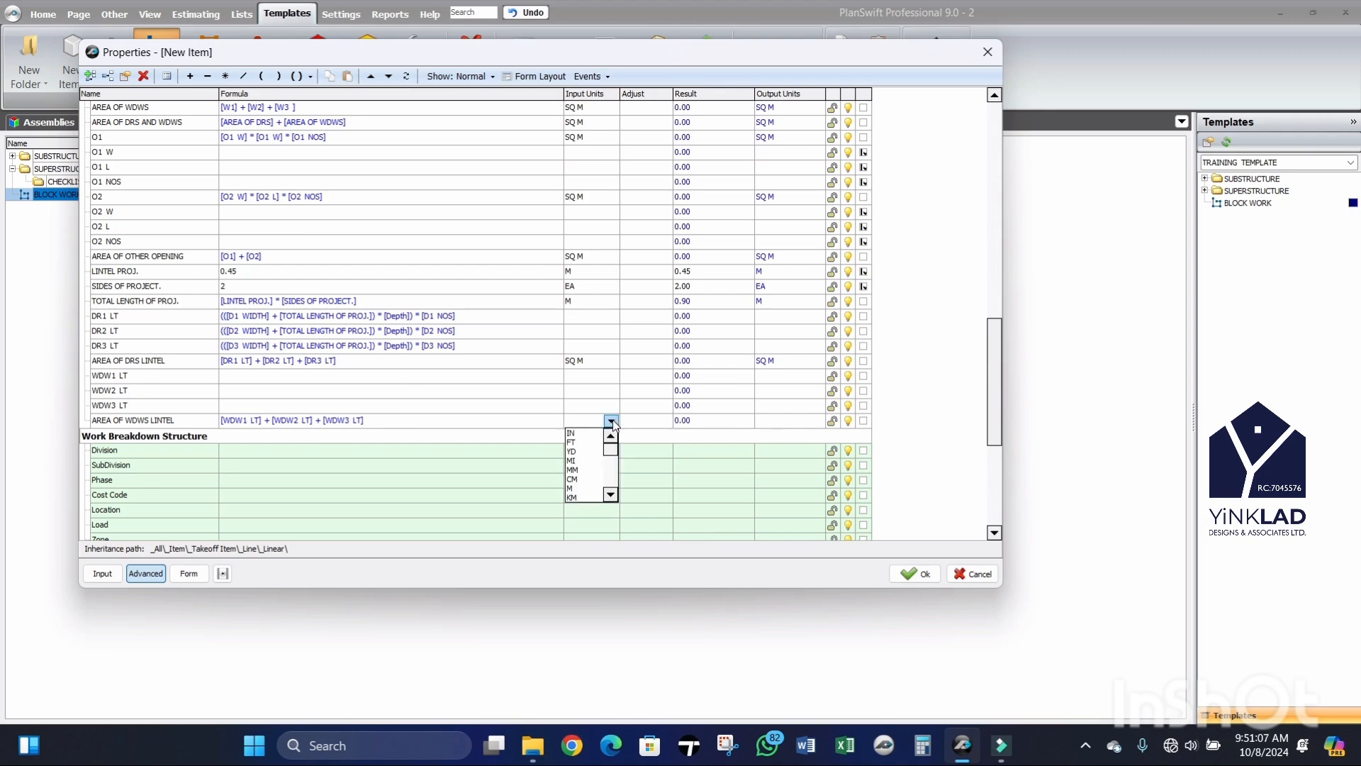
pyautogui.scroll(-3, 585, 468)
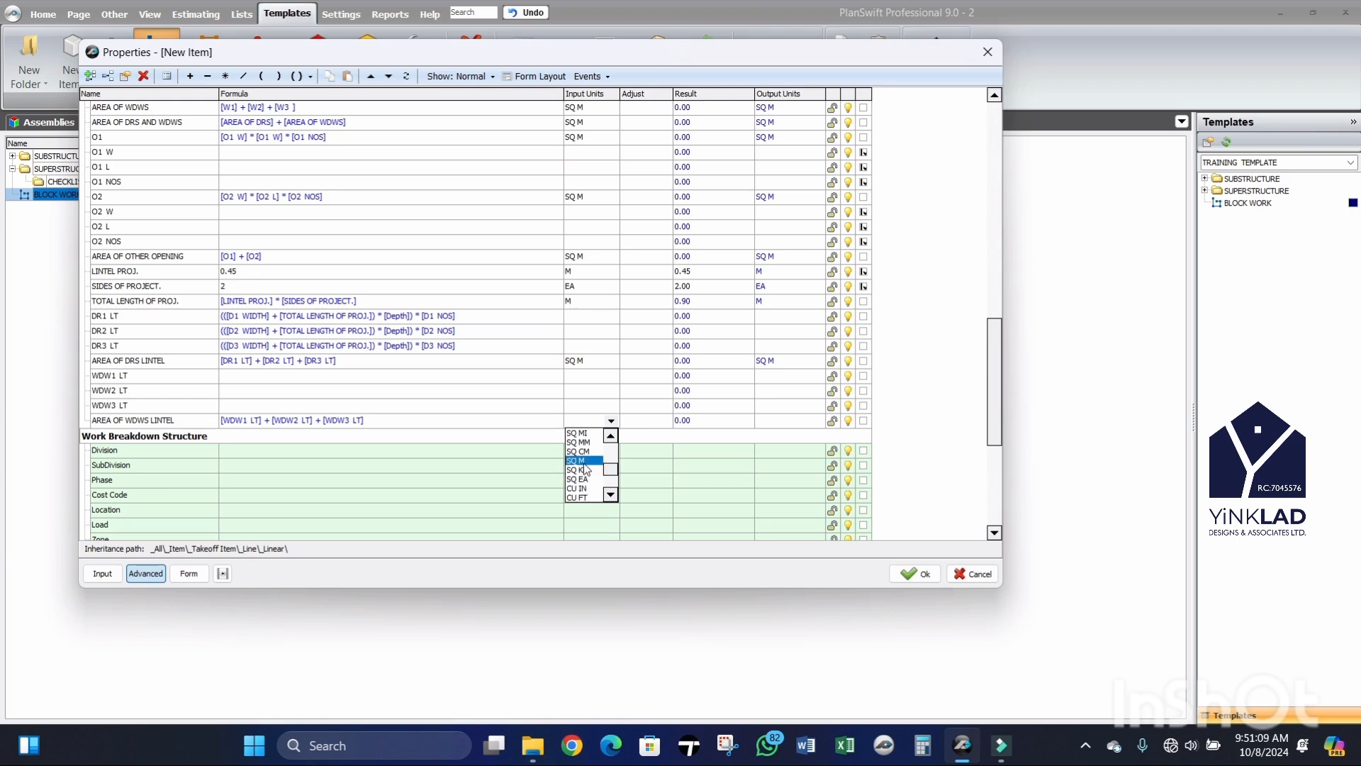
pyautogui.click(577, 460)
# Step: Start the WDW1 LT formula by inserting the [W1 WIDTH] property from BLOCK WORK
pyautogui.click(268, 377)
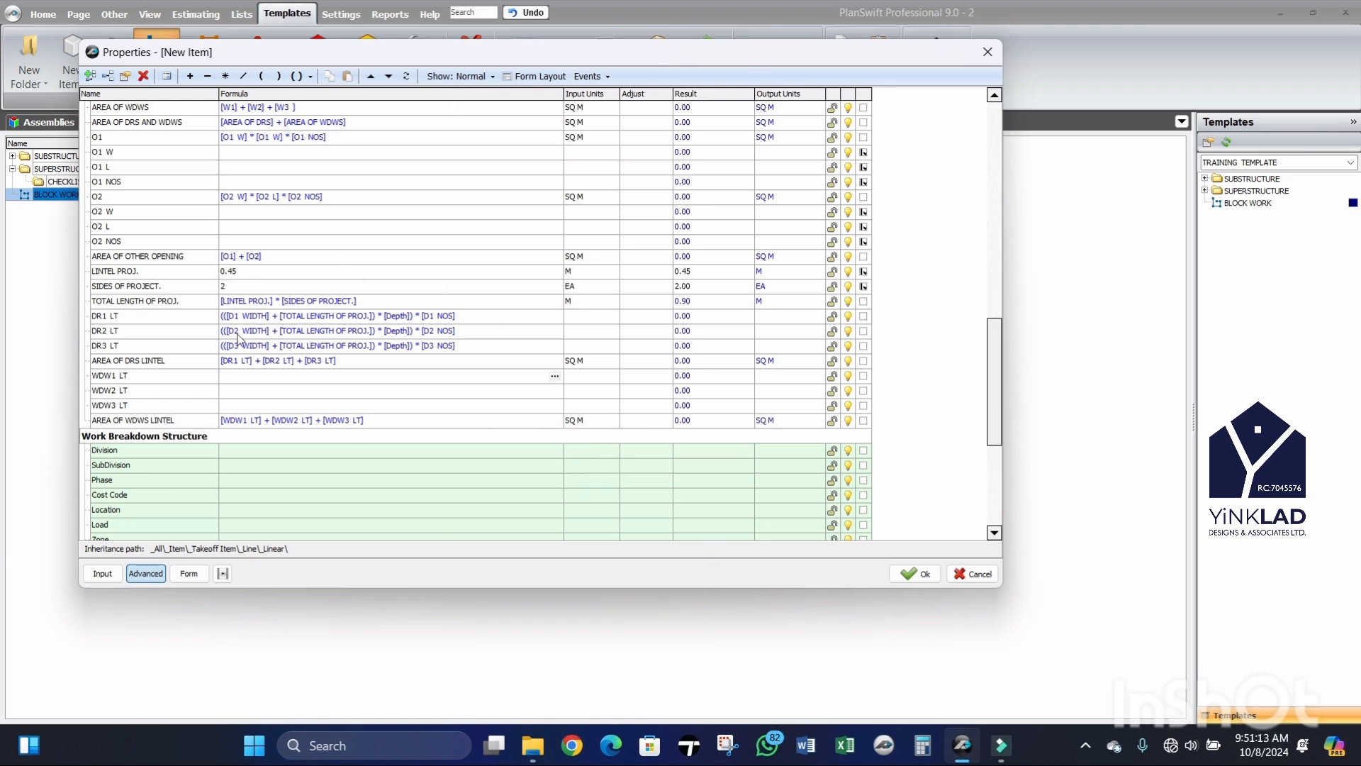
pyautogui.click(234, 377)
pyautogui.click(554, 376)
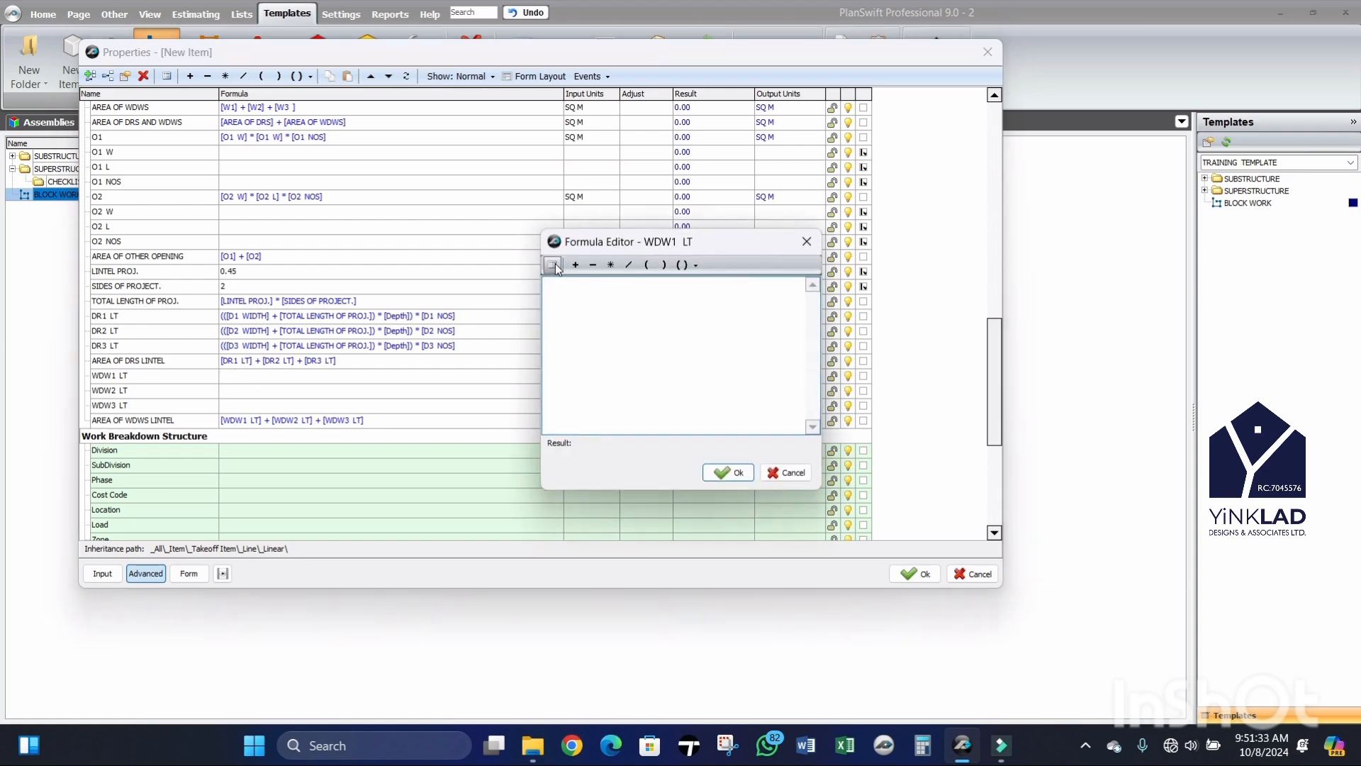
pyautogui.click(554, 266)
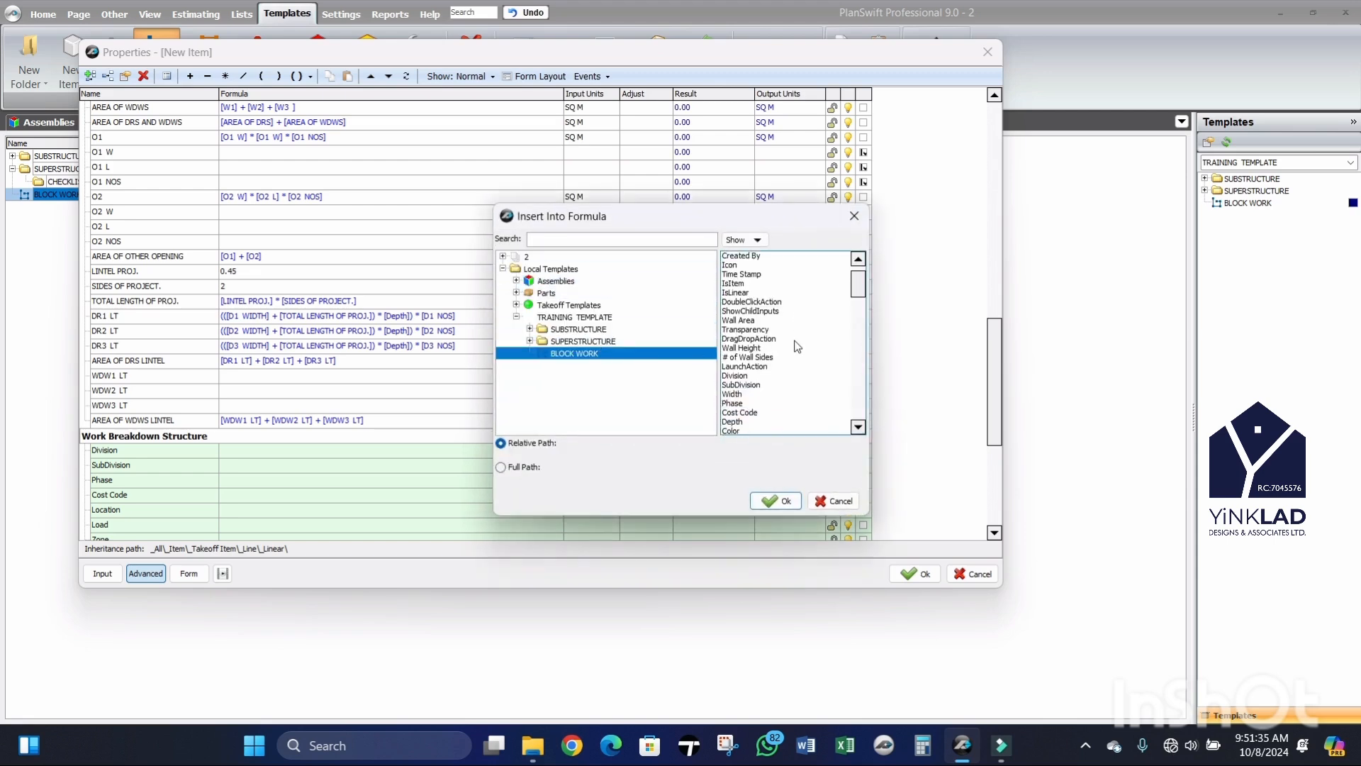
pyautogui.scroll(-10, 798, 346)
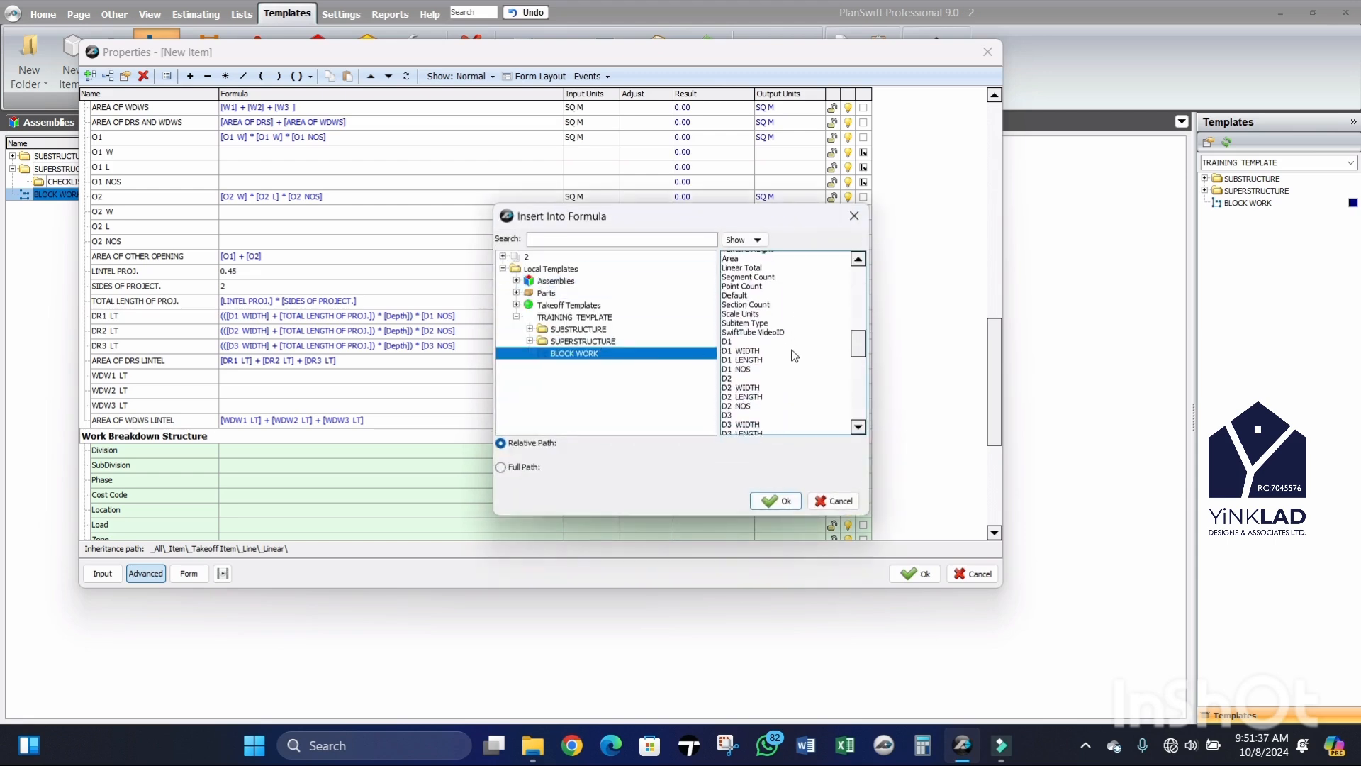
pyautogui.scroll(-6, 795, 356)
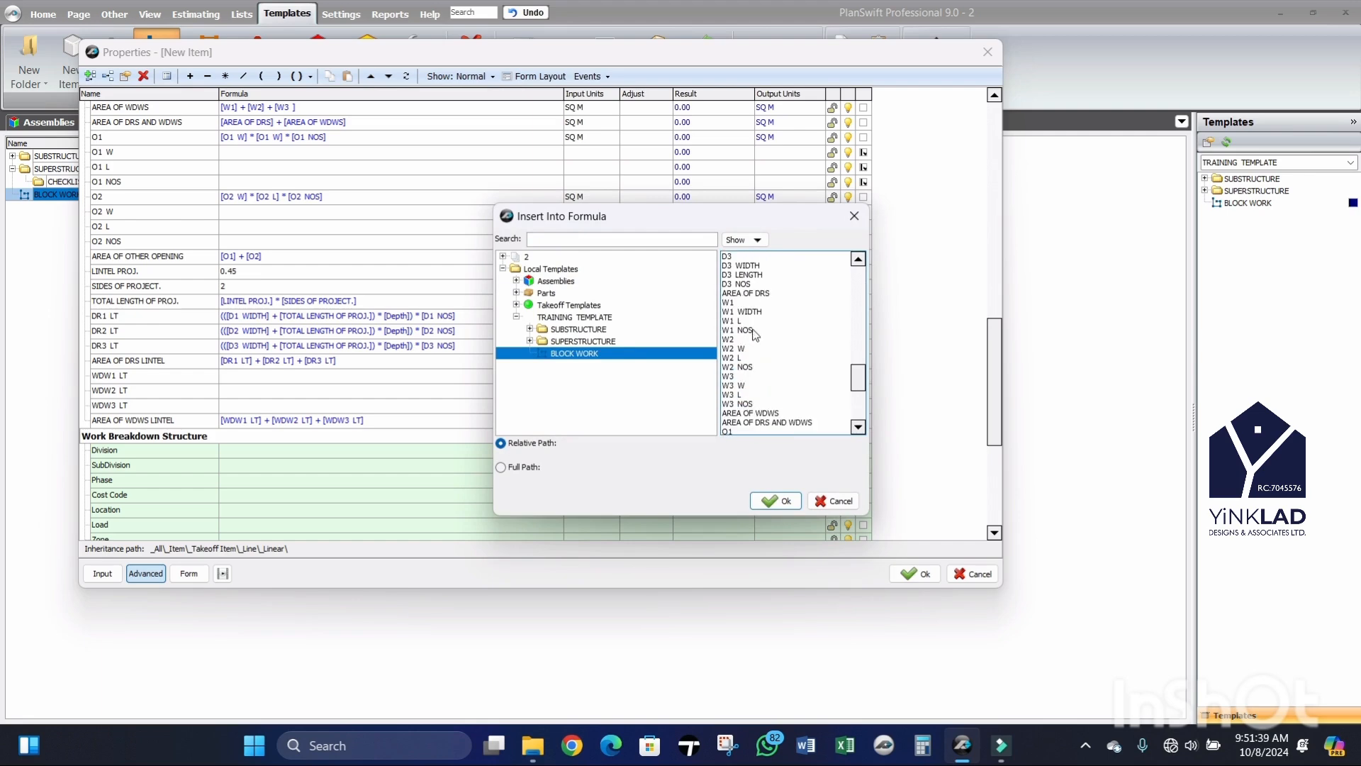
pyautogui.click(751, 312)
pyautogui.click(775, 501)
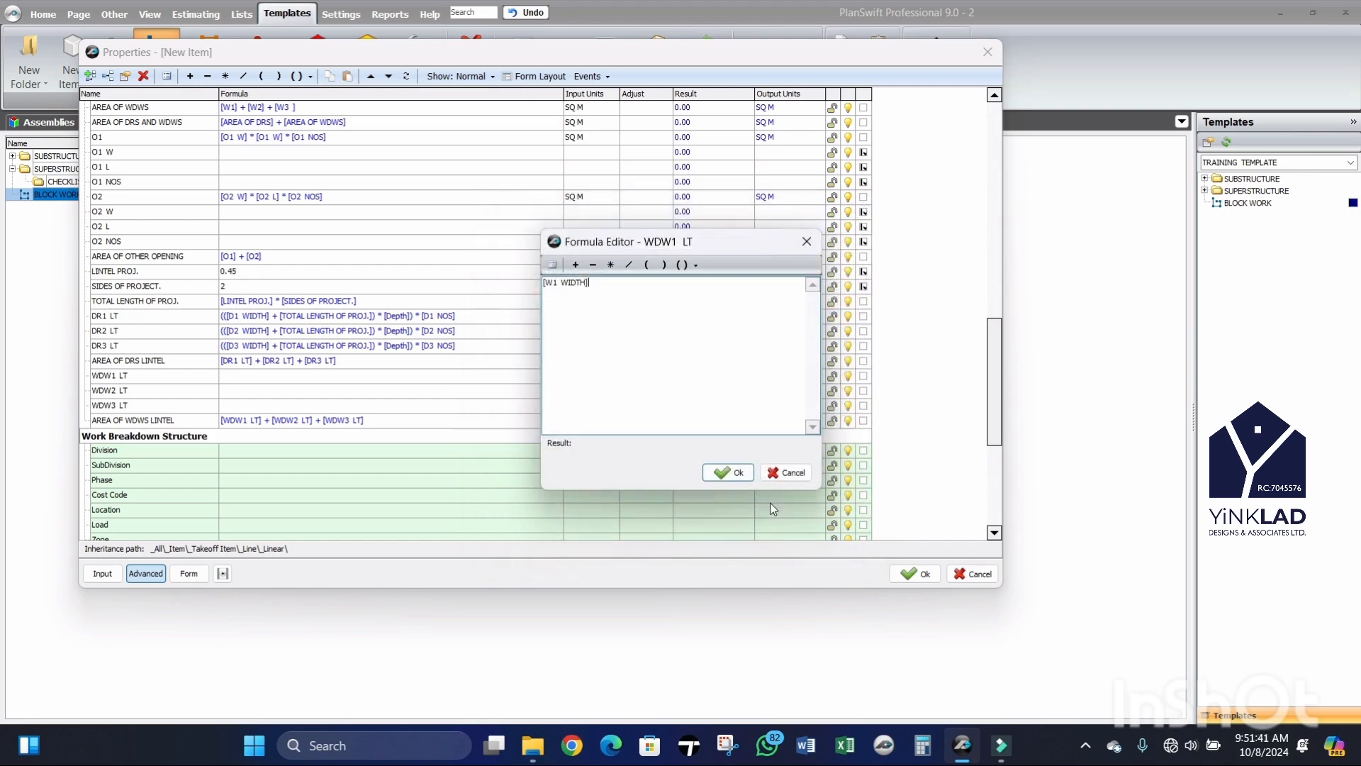
# Step: Add [TOTAL LENGTH OF PROJ.] to [W1 WIDTH] in the WDW1 LT formula and enclose the sum in parentheses
pyautogui.click(575, 265)
pyautogui.click(553, 265)
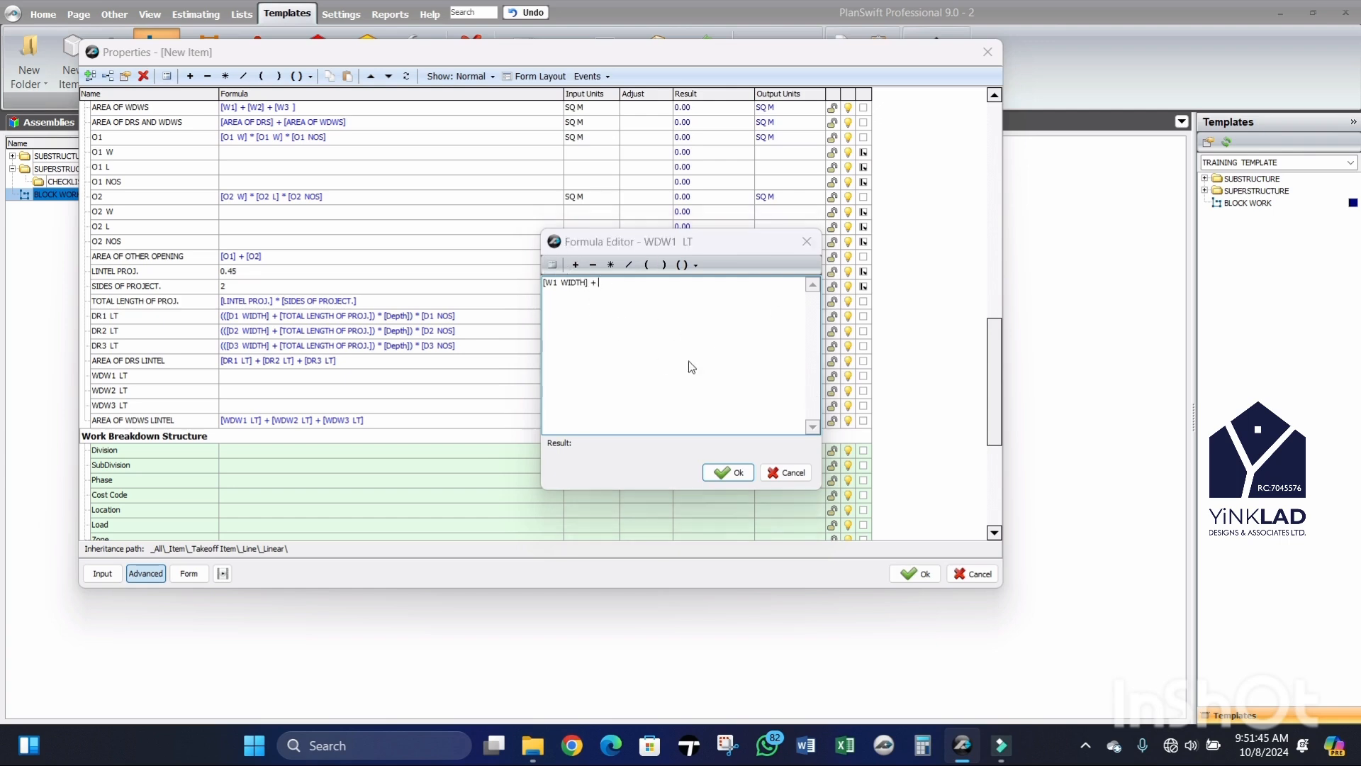
pyautogui.scroll(-10, 770, 346)
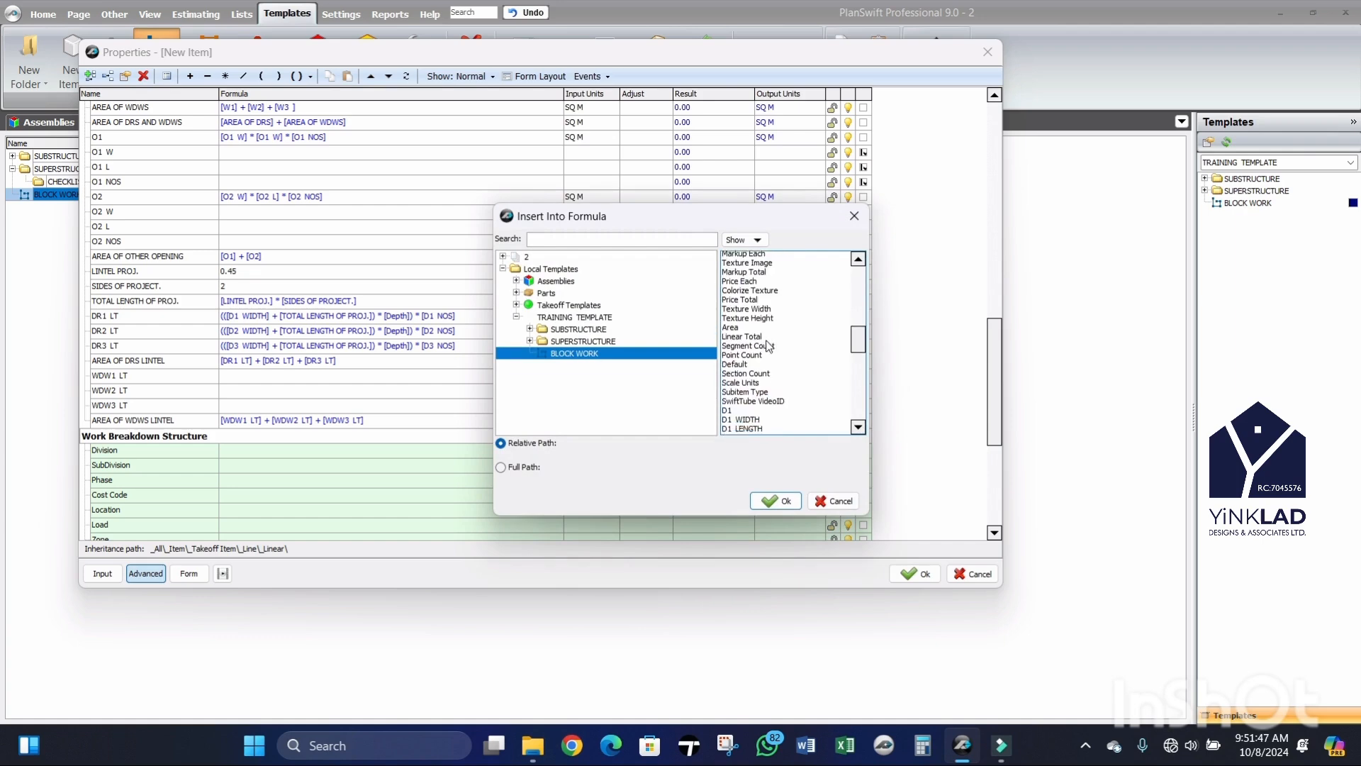
pyautogui.scroll(-2, 775, 376)
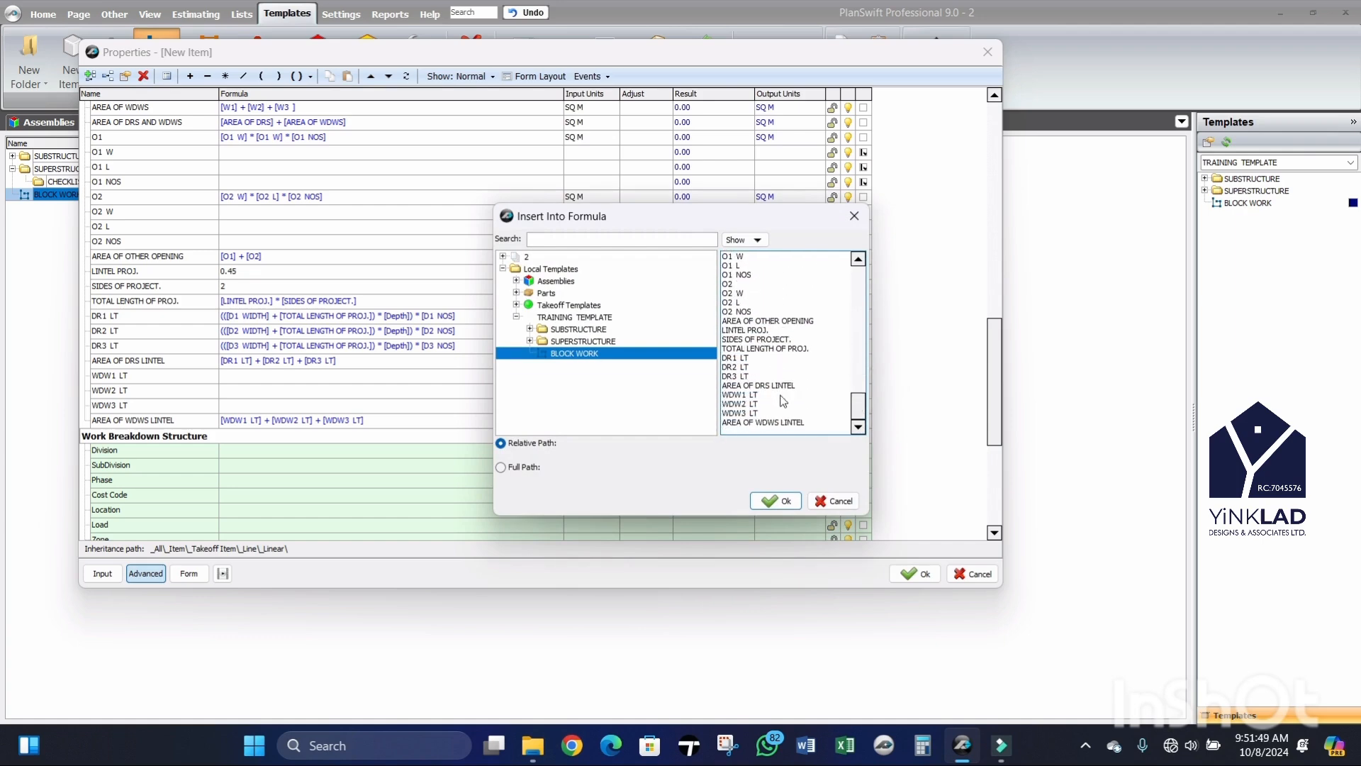
pyautogui.click(772, 349)
pyautogui.click(775, 501)
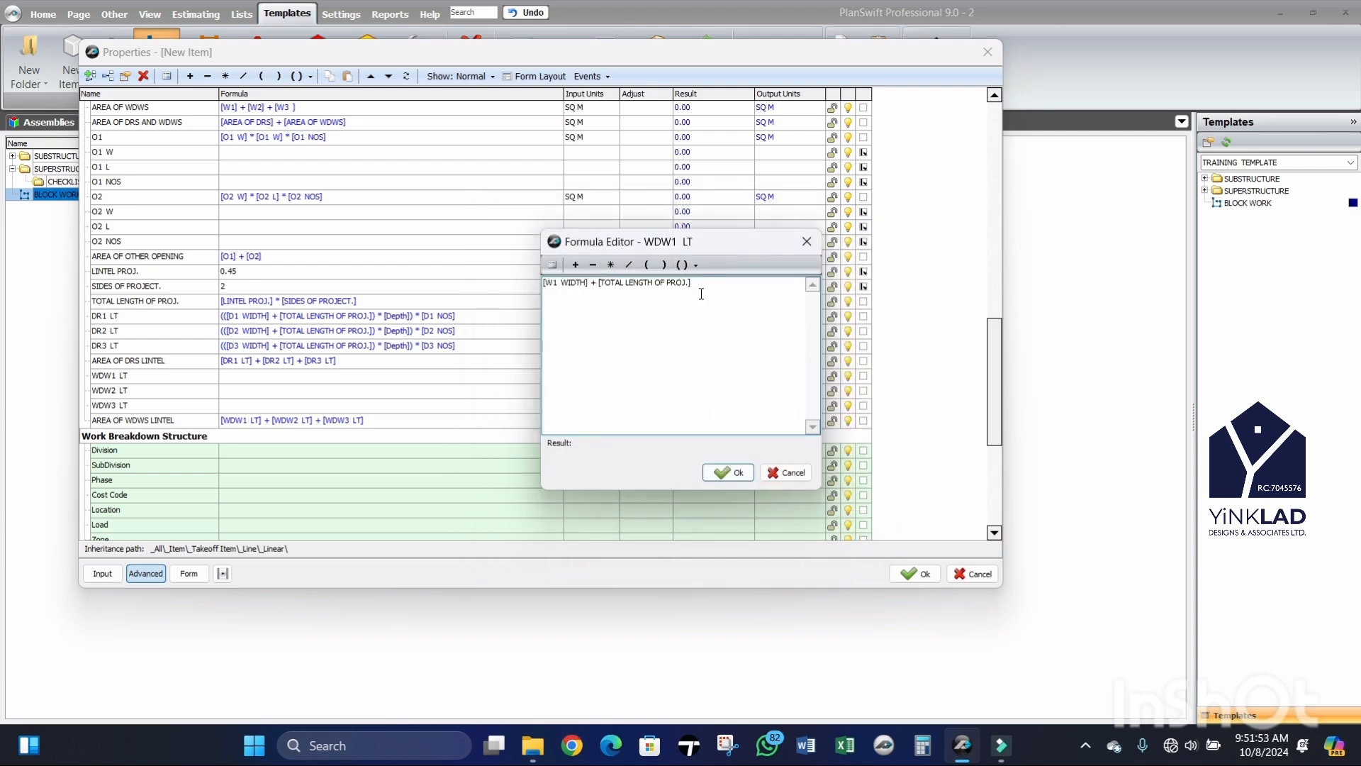
pyautogui.moveTo(694, 285); pyautogui.dragTo(544, 283)
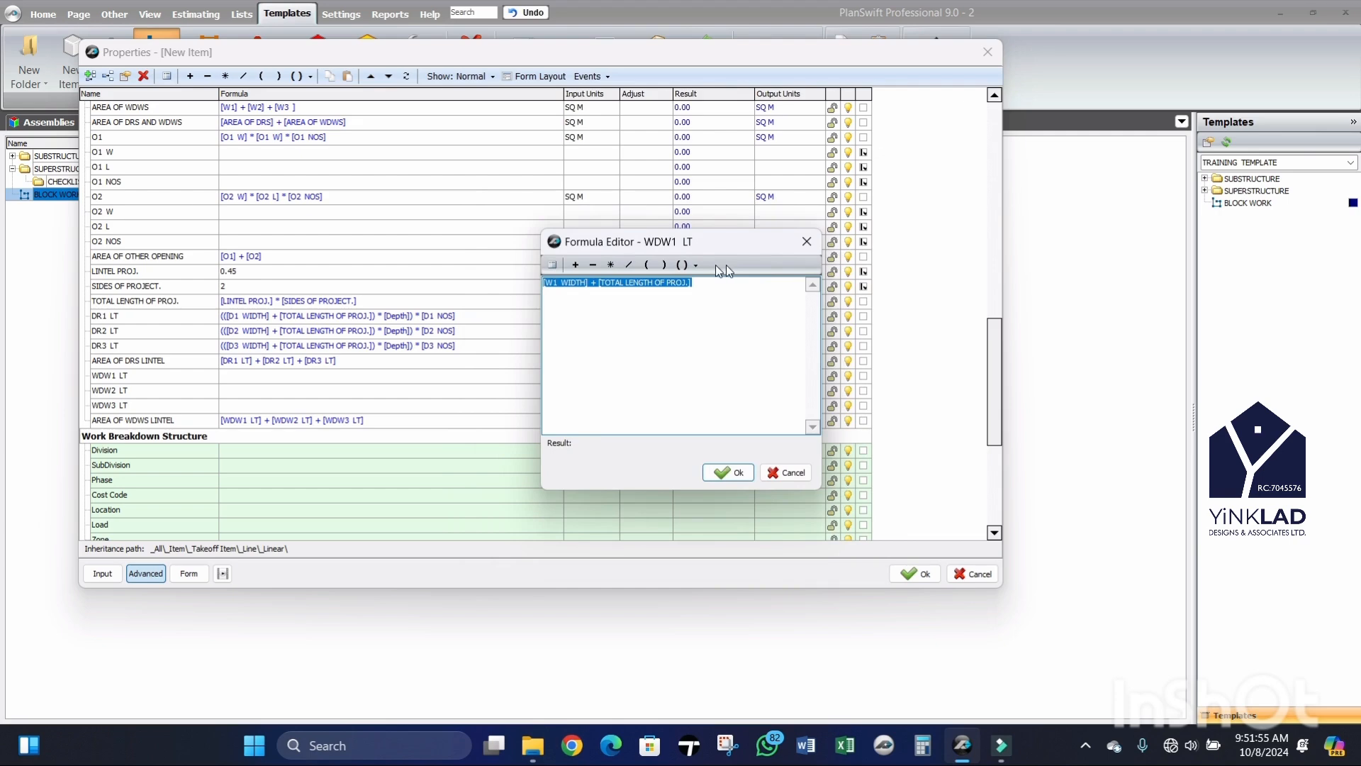
pyautogui.click(697, 265)
pyautogui.click(711, 287)
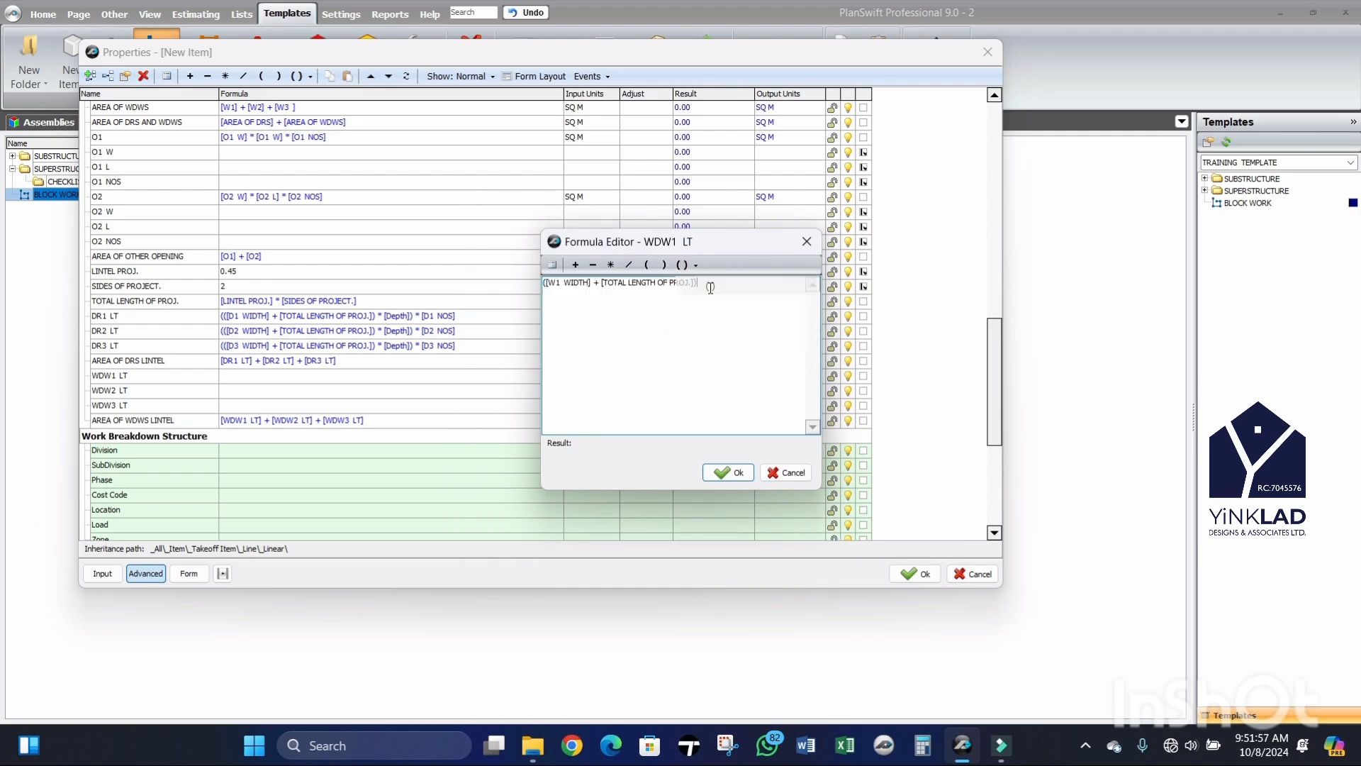
# Step: Multiply the parenthesized sum in the WDW1 LT formula by [Depth] and enclose the whole expression in parentheses
pyautogui.click(612, 265)
pyautogui.click(551, 266)
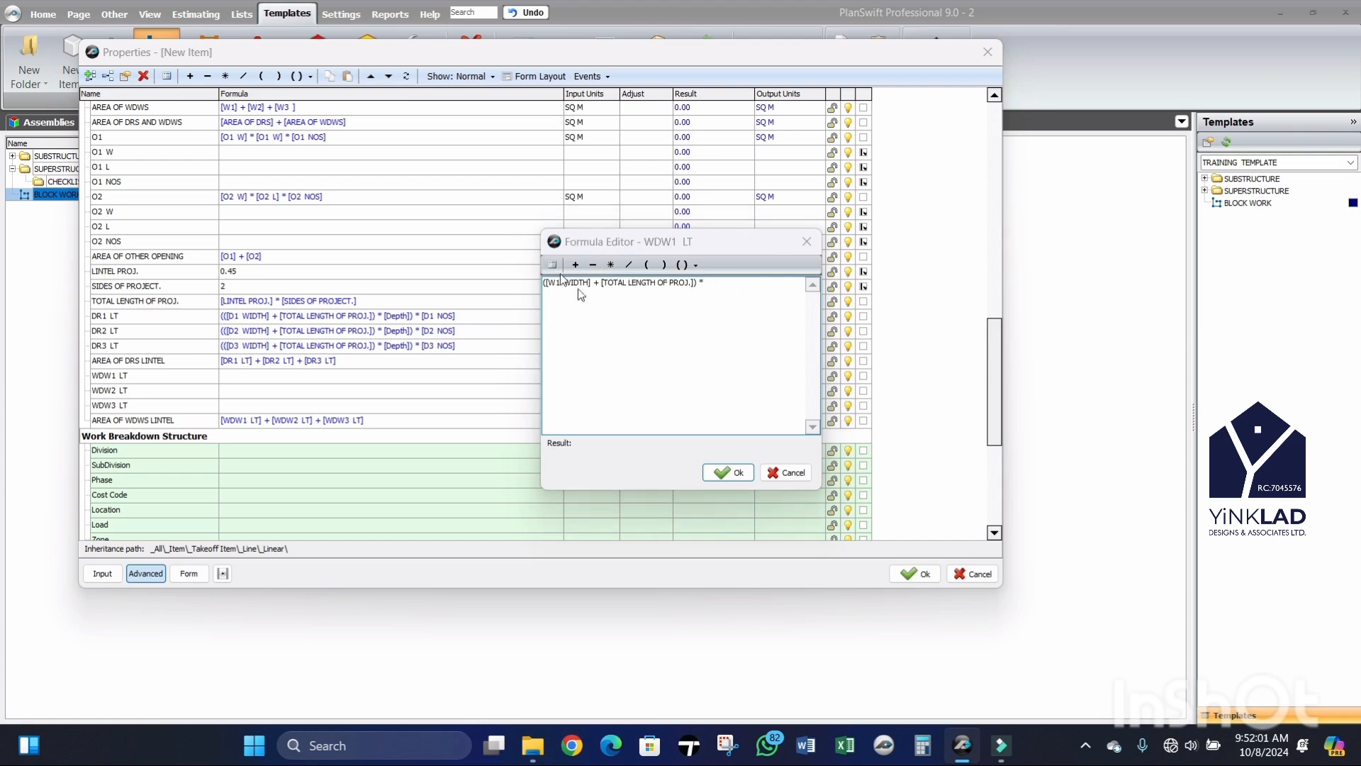
pyautogui.scroll(-13, 770, 355)
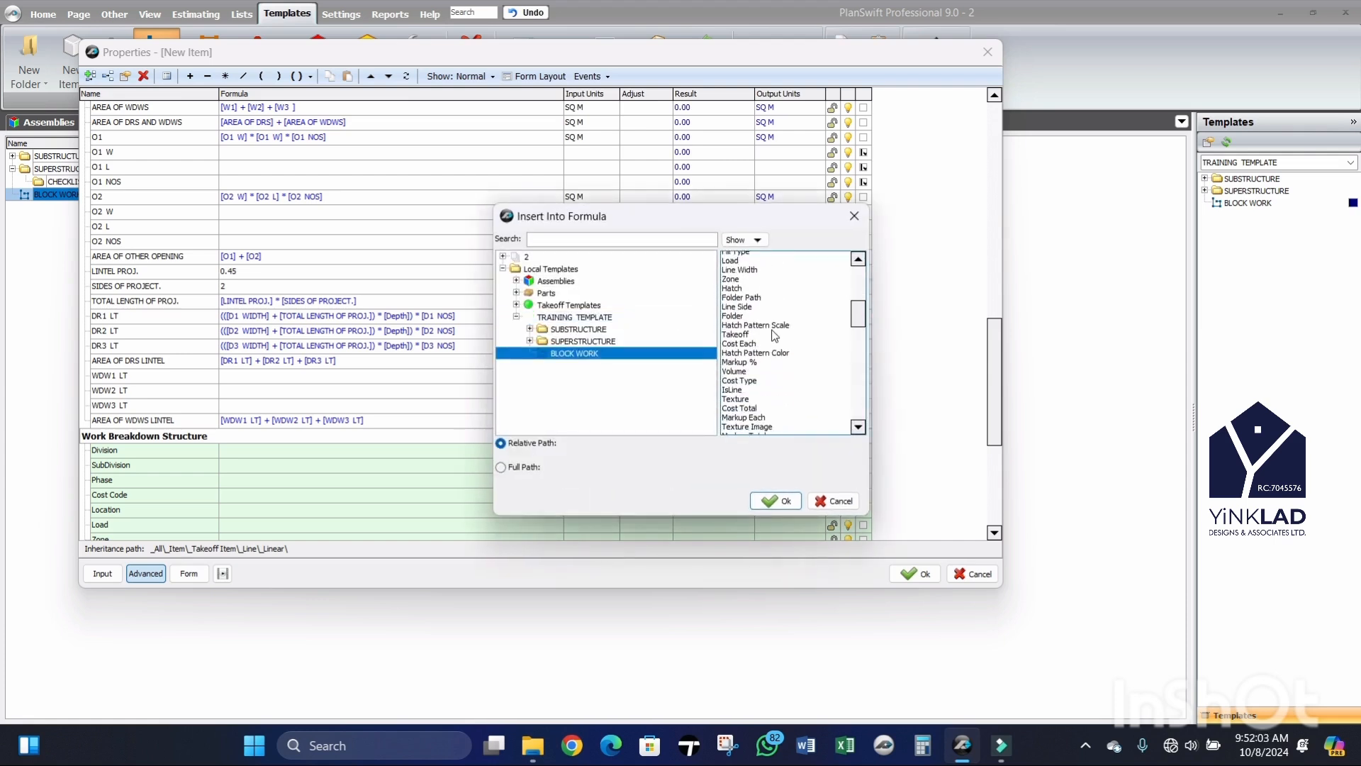
pyautogui.scroll(15, 775, 340)
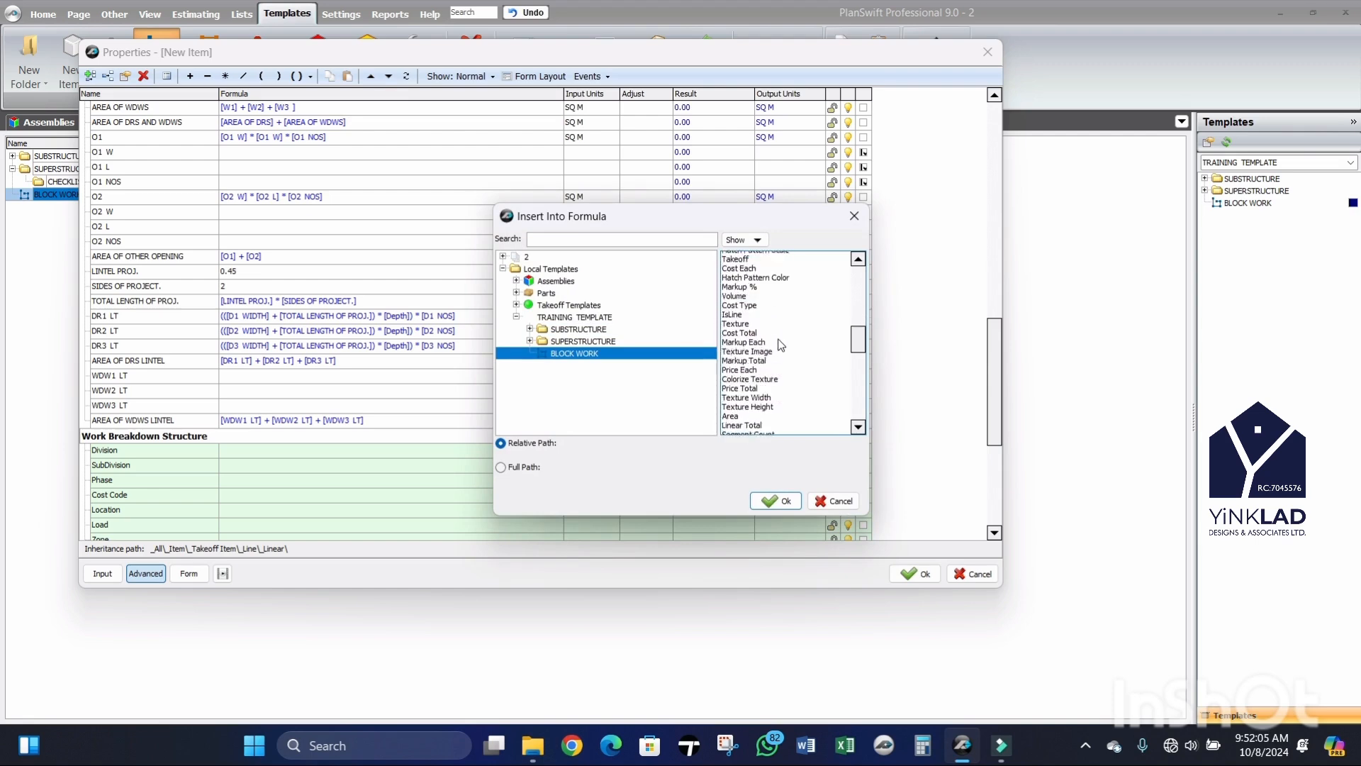
pyautogui.scroll(-5, 771, 361)
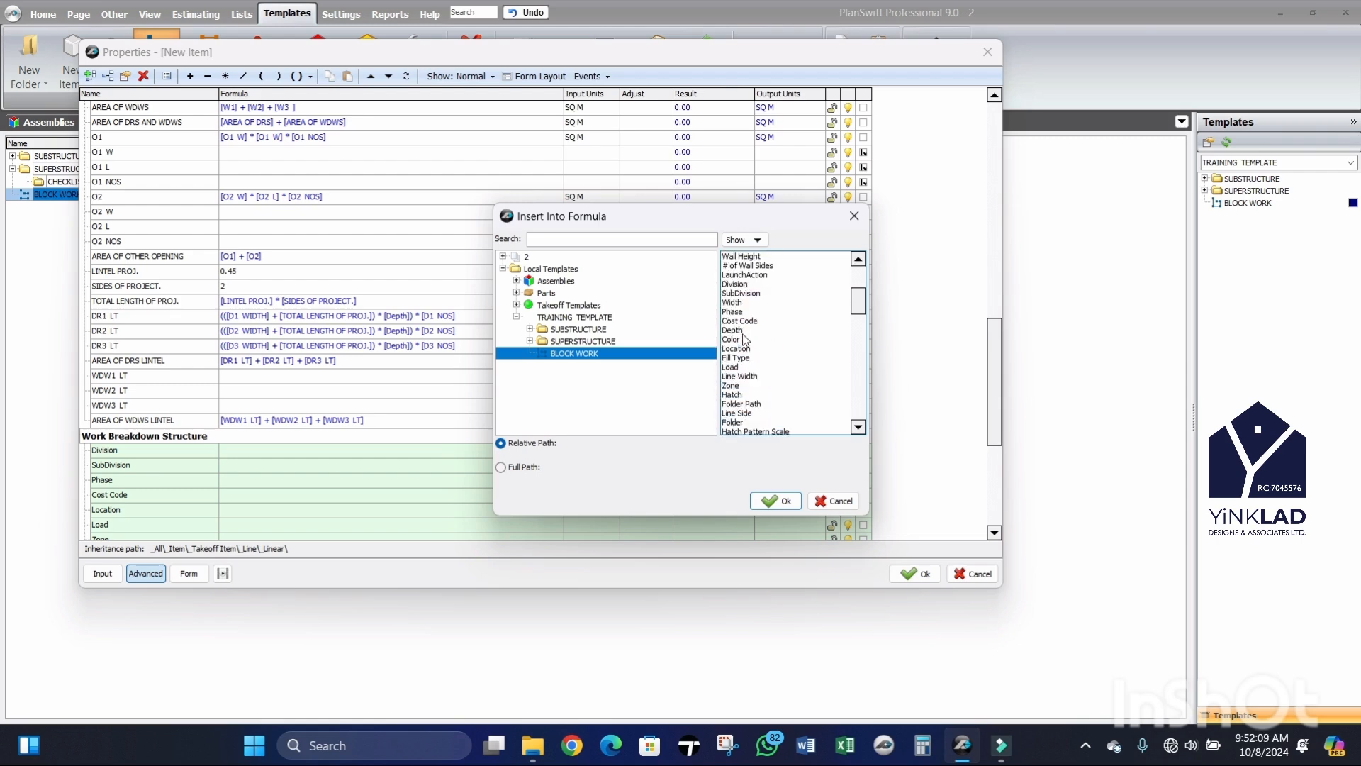
pyautogui.click(735, 330)
pyautogui.click(776, 500)
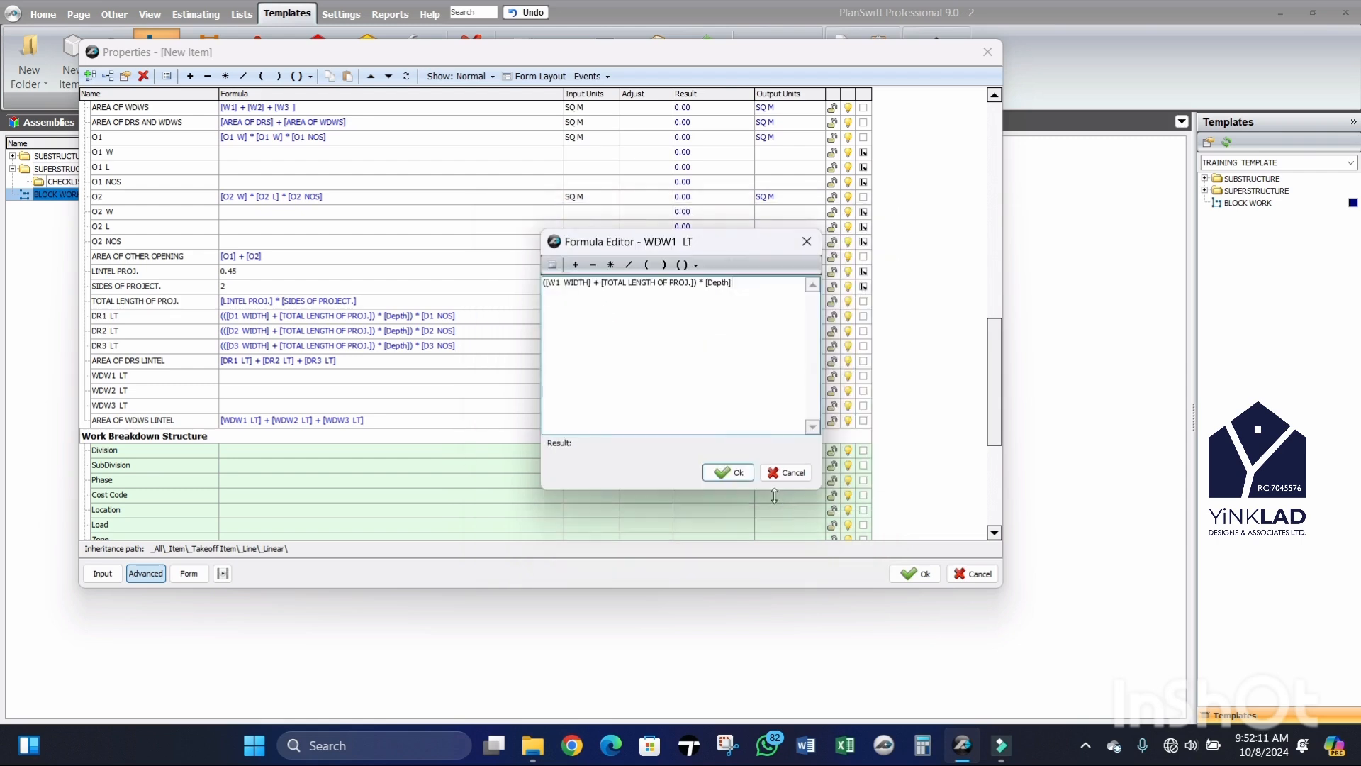
pyautogui.moveTo(735, 298); pyautogui.dragTo(527, 282)
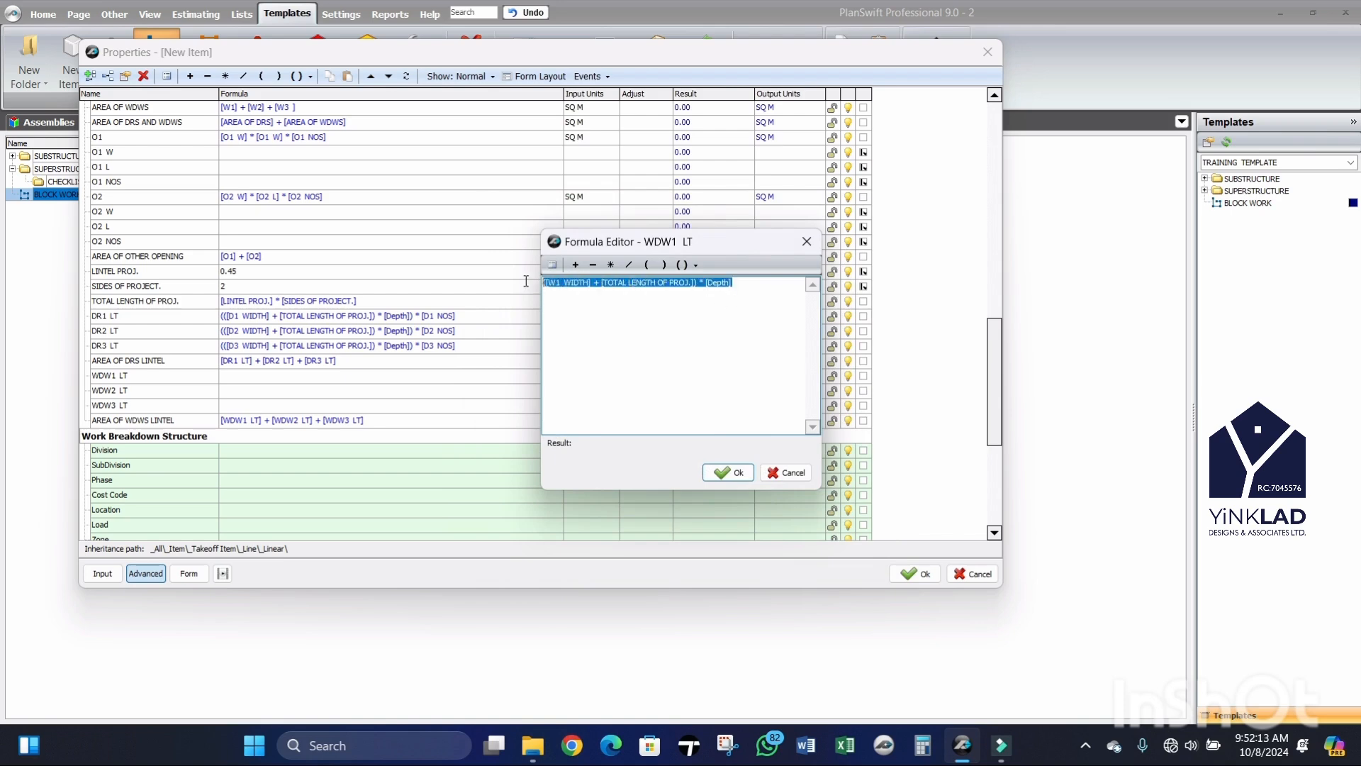
pyautogui.click(695, 266)
pyautogui.click(710, 288)
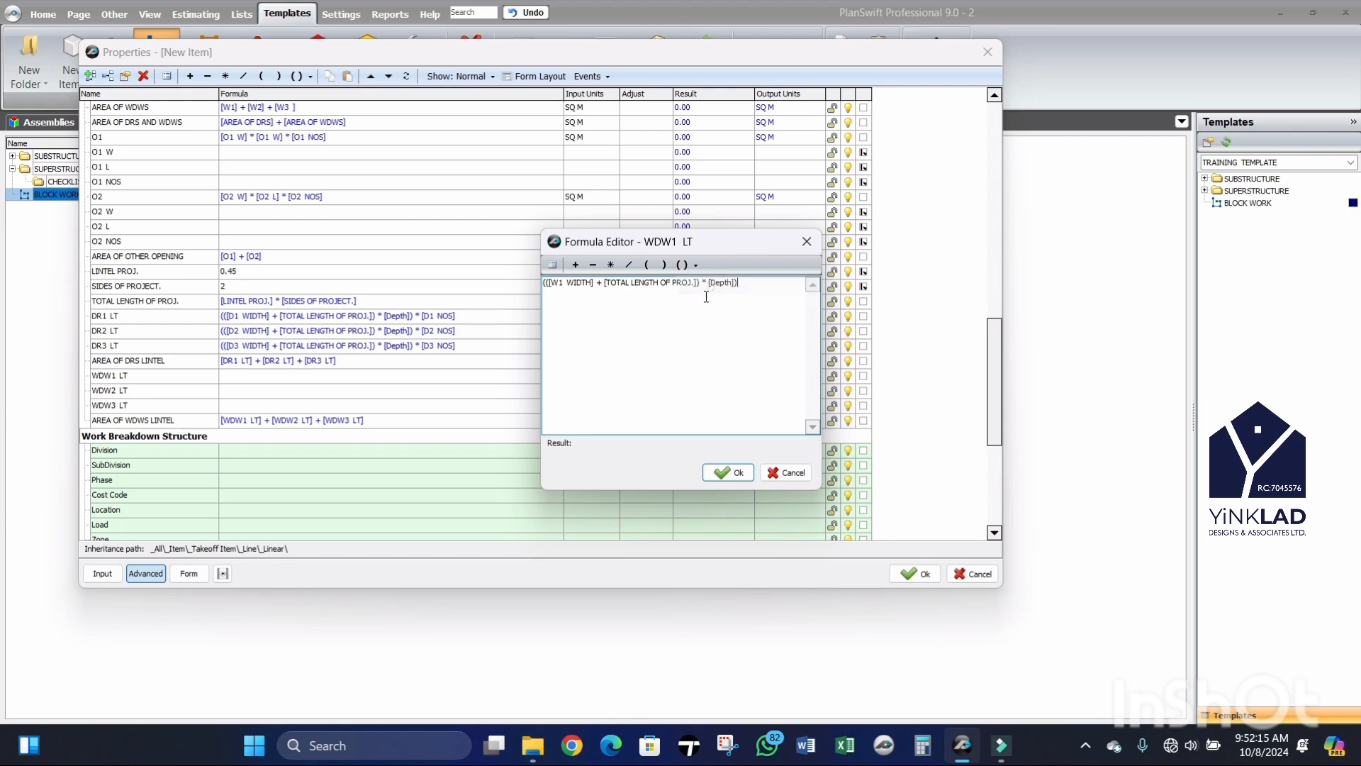
# Step: Multiply the WDW1 LT expression by [W1 NOS] and accept the completed formula
pyautogui.click(611, 264)
pyautogui.click(552, 265)
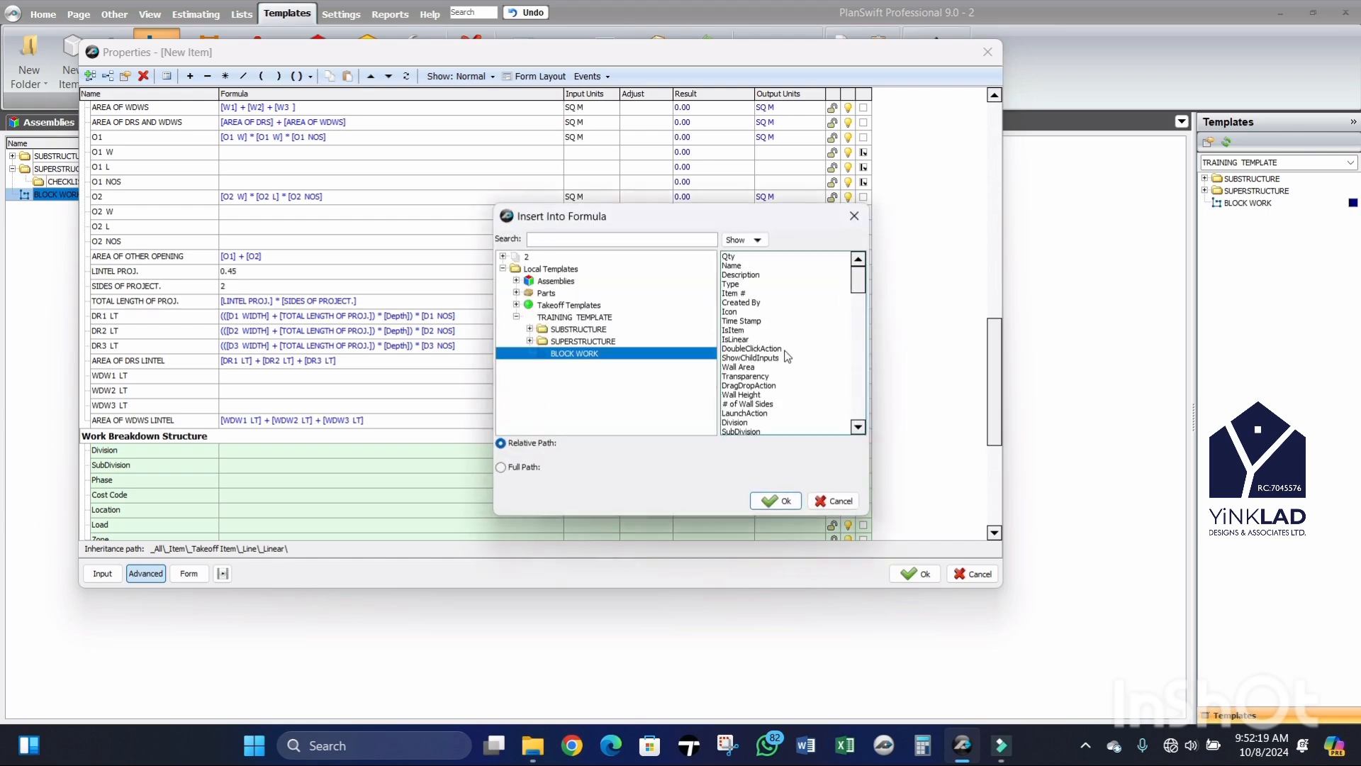
pyautogui.scroll(-5, 787, 356)
pyautogui.scroll(-5, 787, 356)
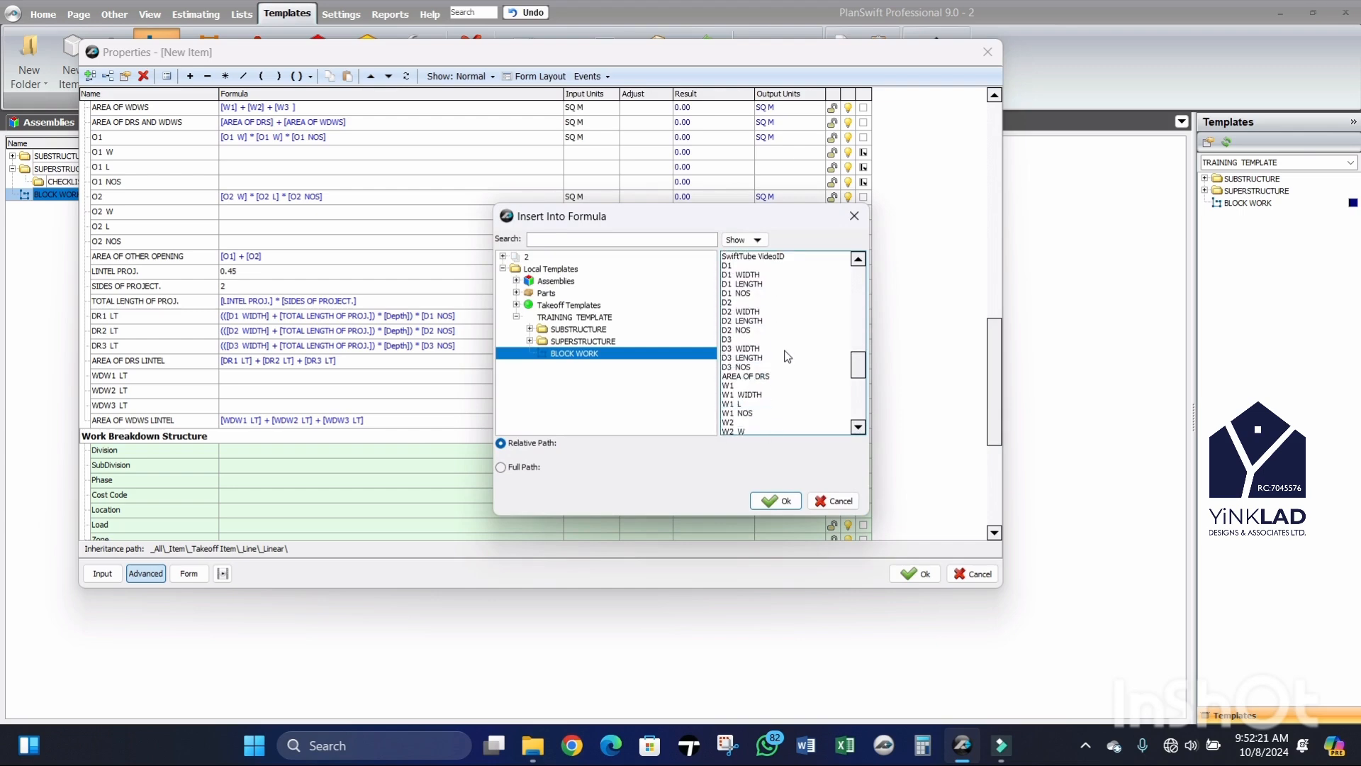
pyautogui.click(746, 414)
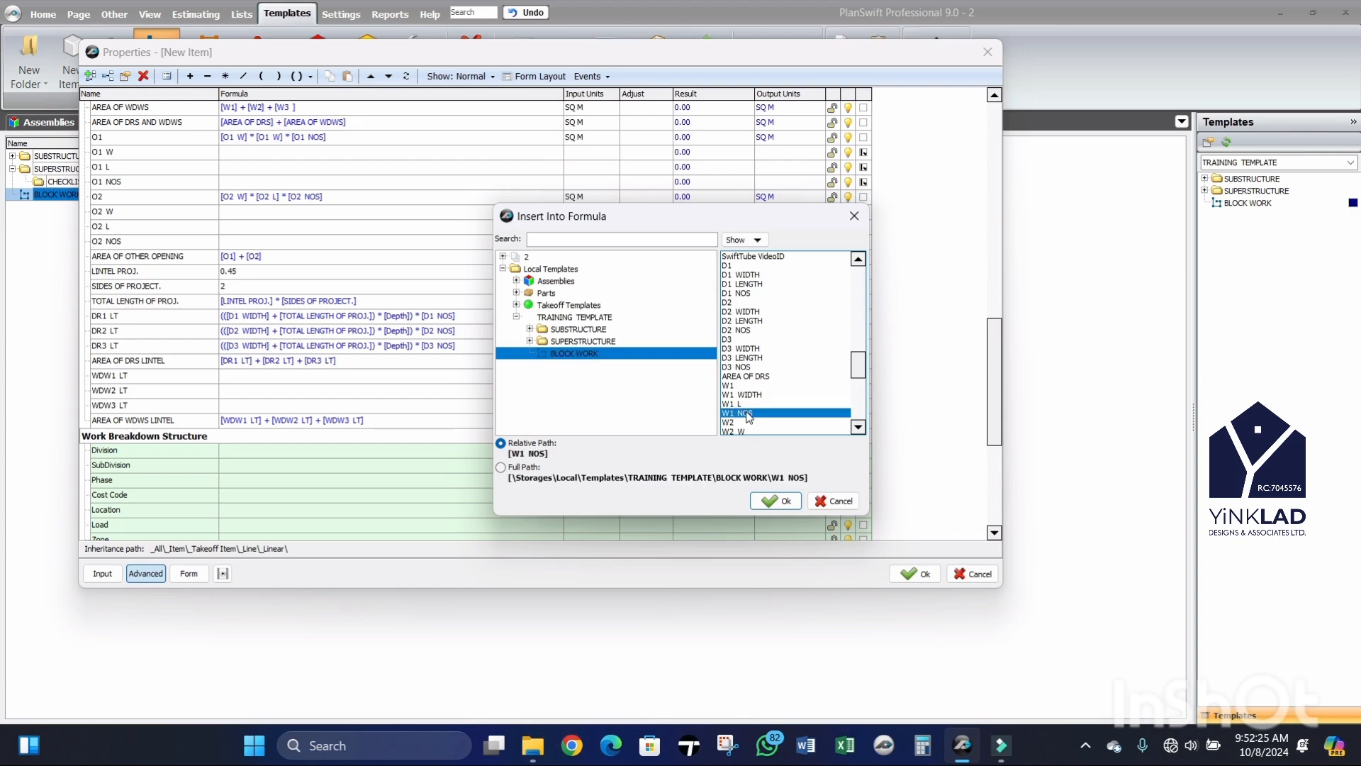
pyautogui.click(779, 502)
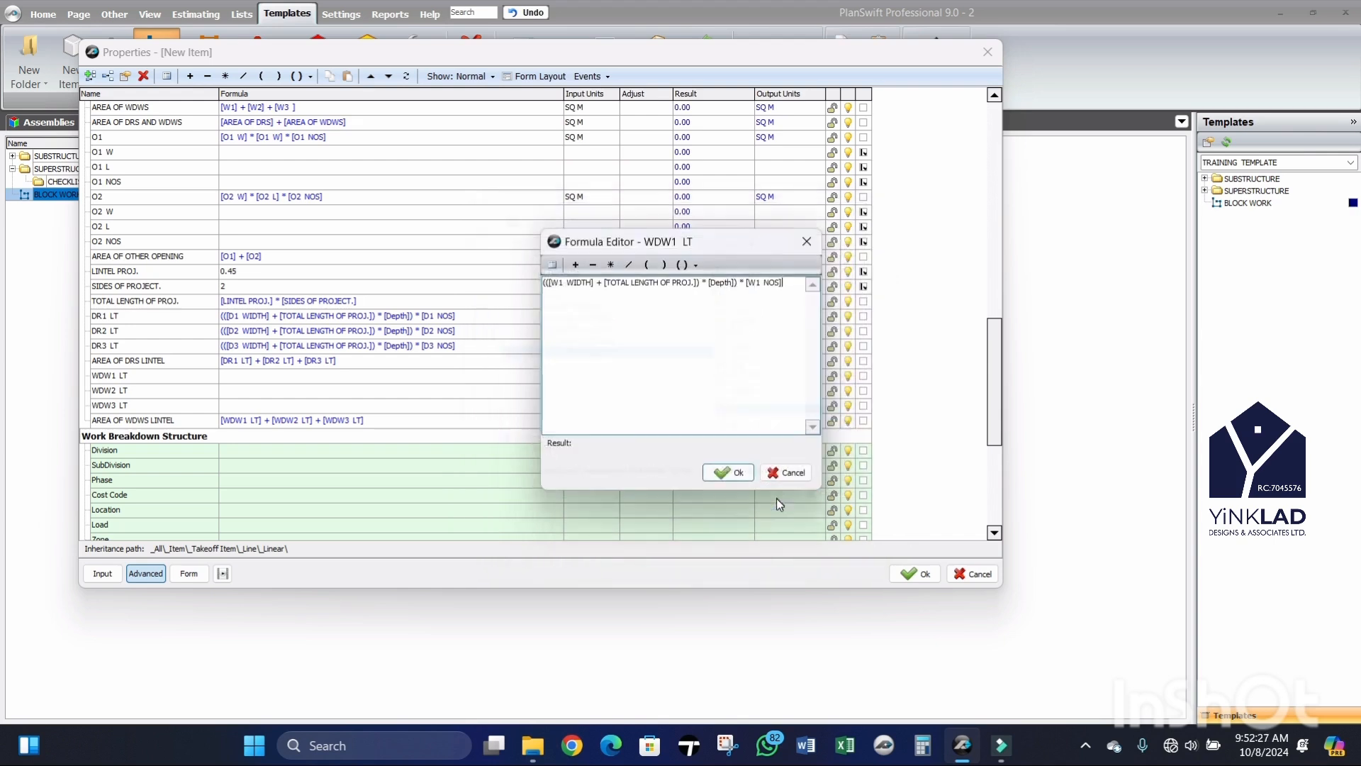
pyautogui.click(724, 473)
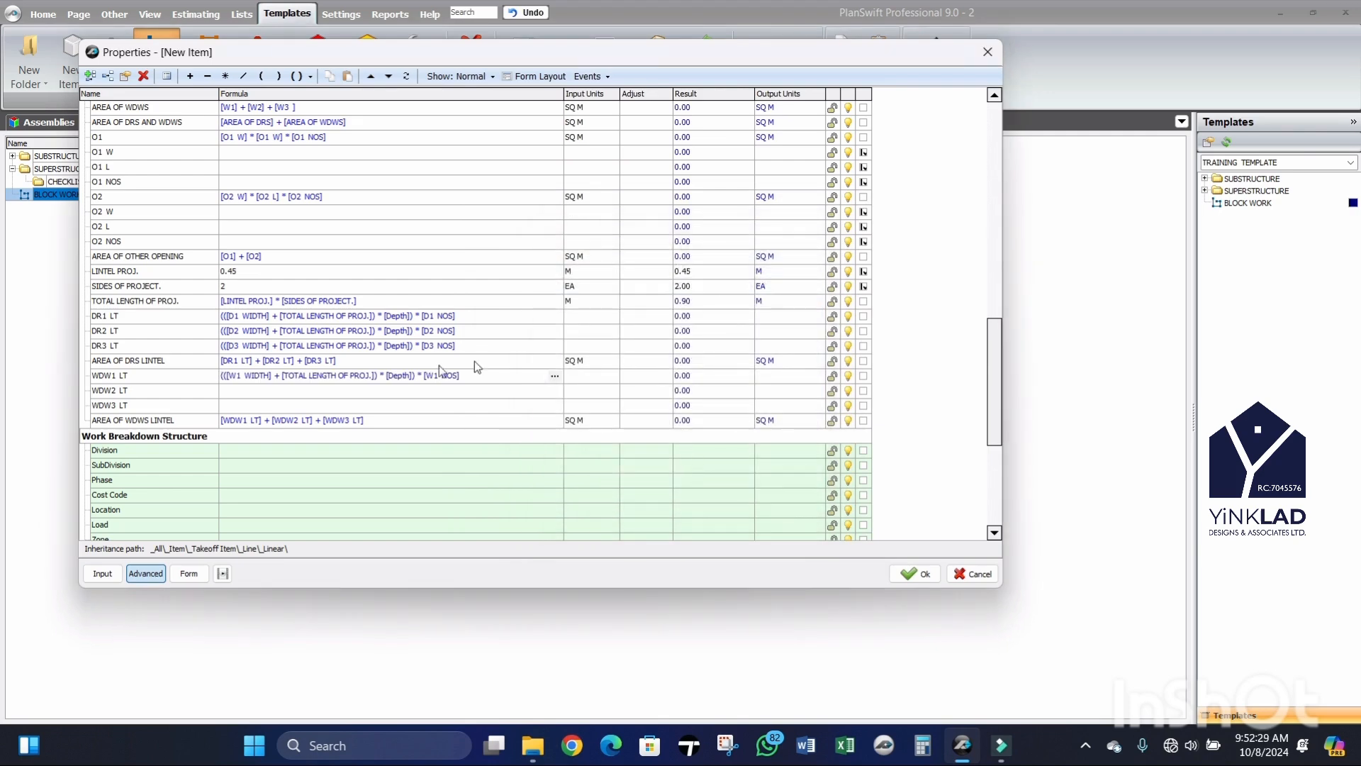
# Step: Start the WDW2 LT formula by inserting the [W2 W] property from BLOCK WORK
pyautogui.click(396, 391)
pyautogui.click(551, 389)
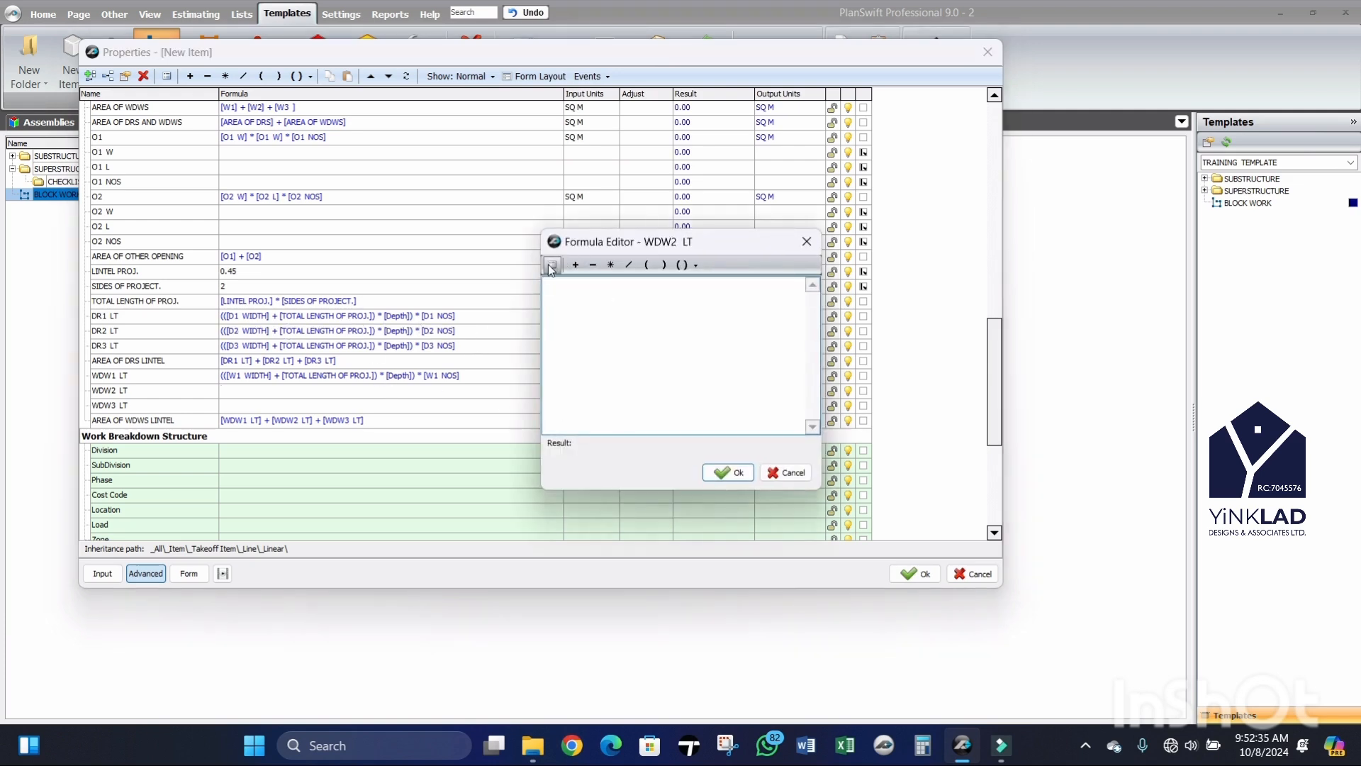
pyautogui.click(547, 265)
pyautogui.scroll(-2, 768, 364)
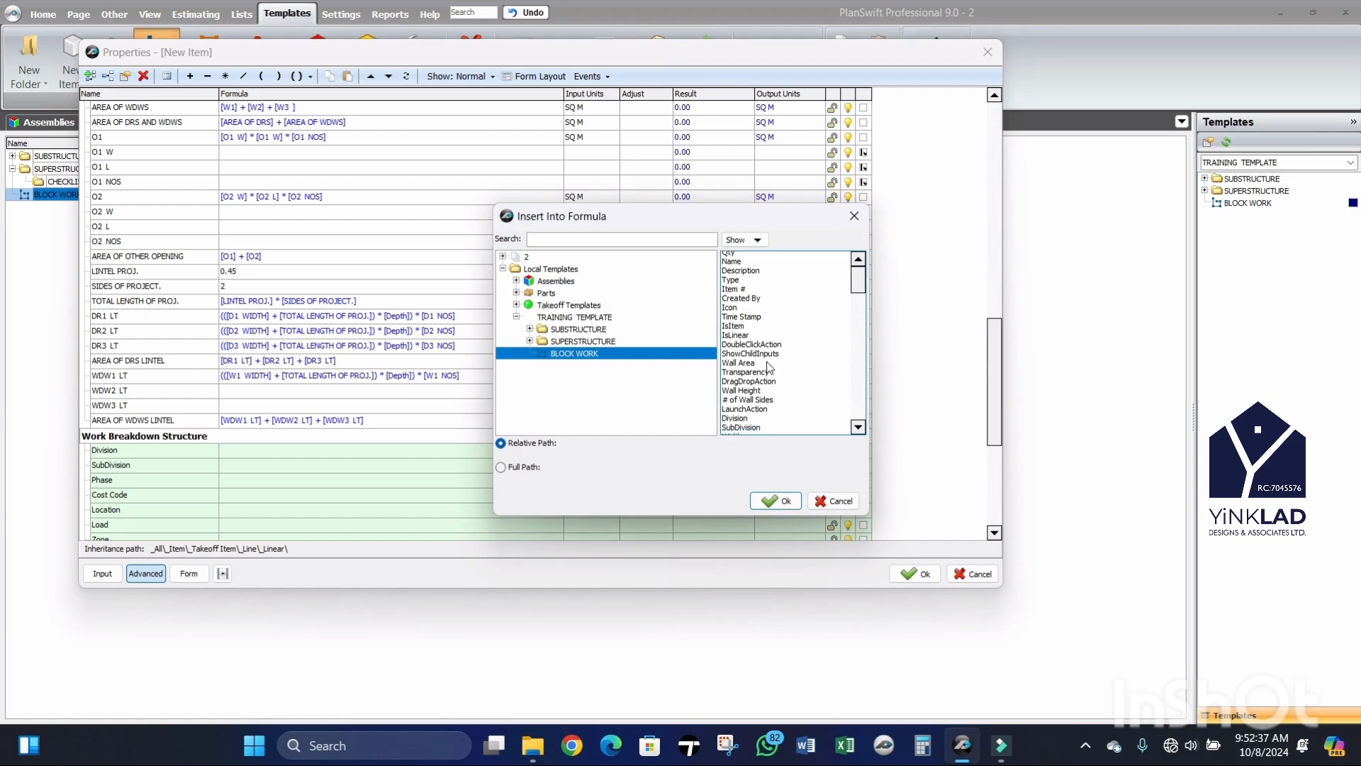
pyautogui.scroll(-8, 768, 366)
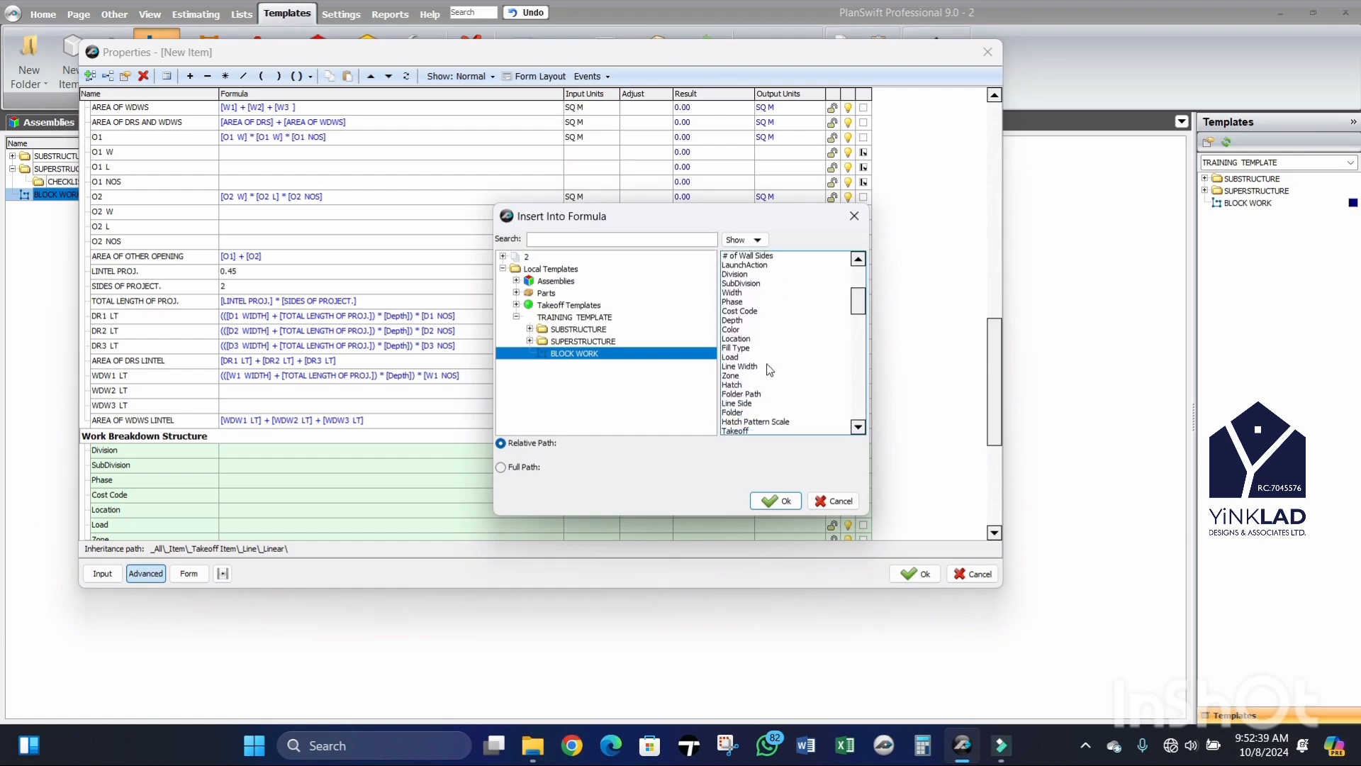
pyautogui.scroll(-1, 764, 359)
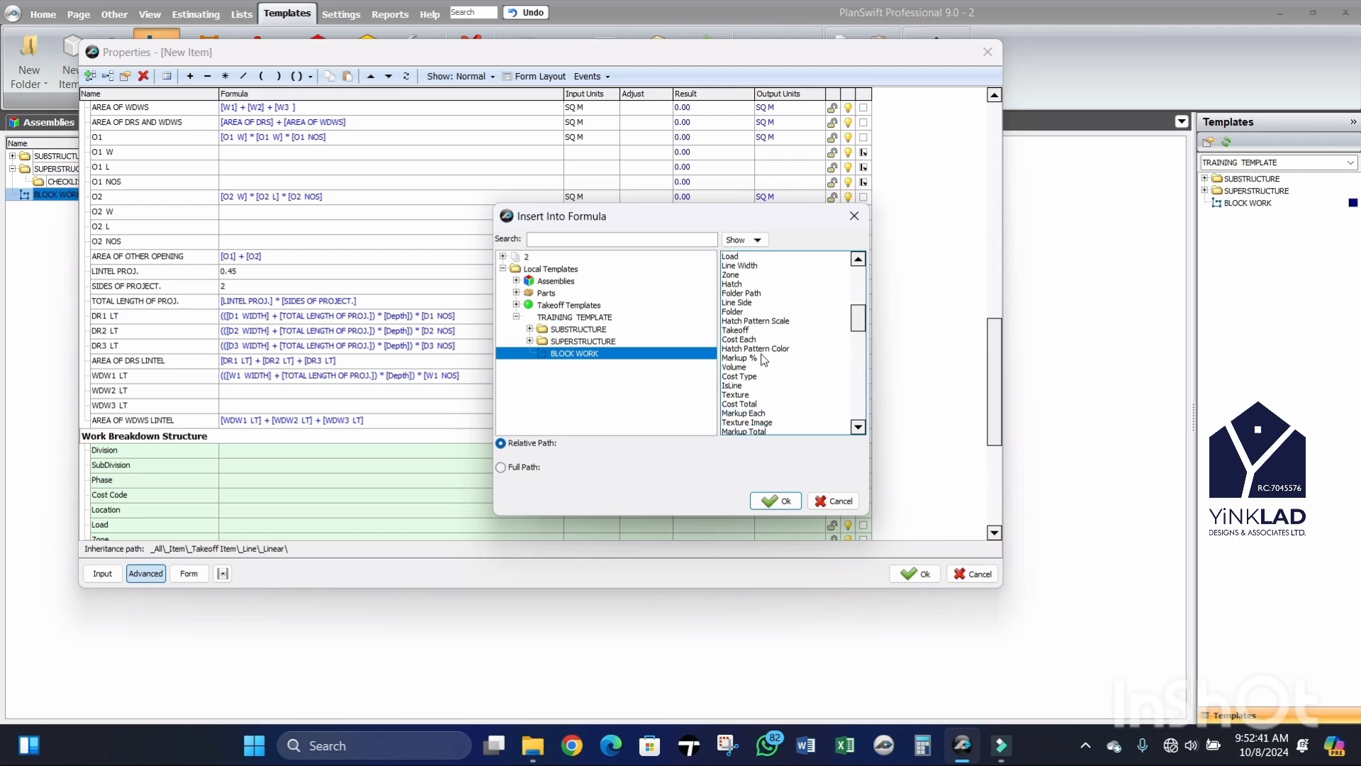
pyautogui.scroll(-1, 770, 325)
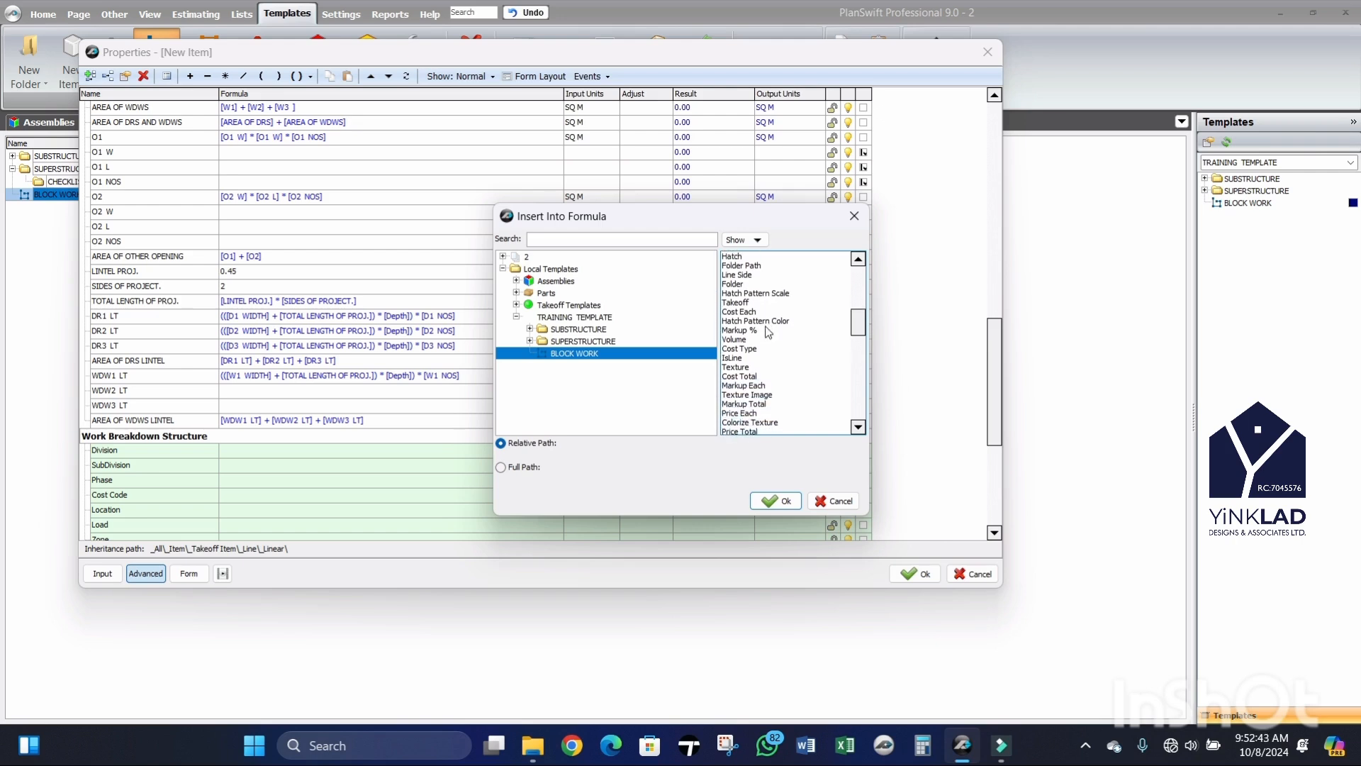
pyautogui.scroll(-10, 759, 358)
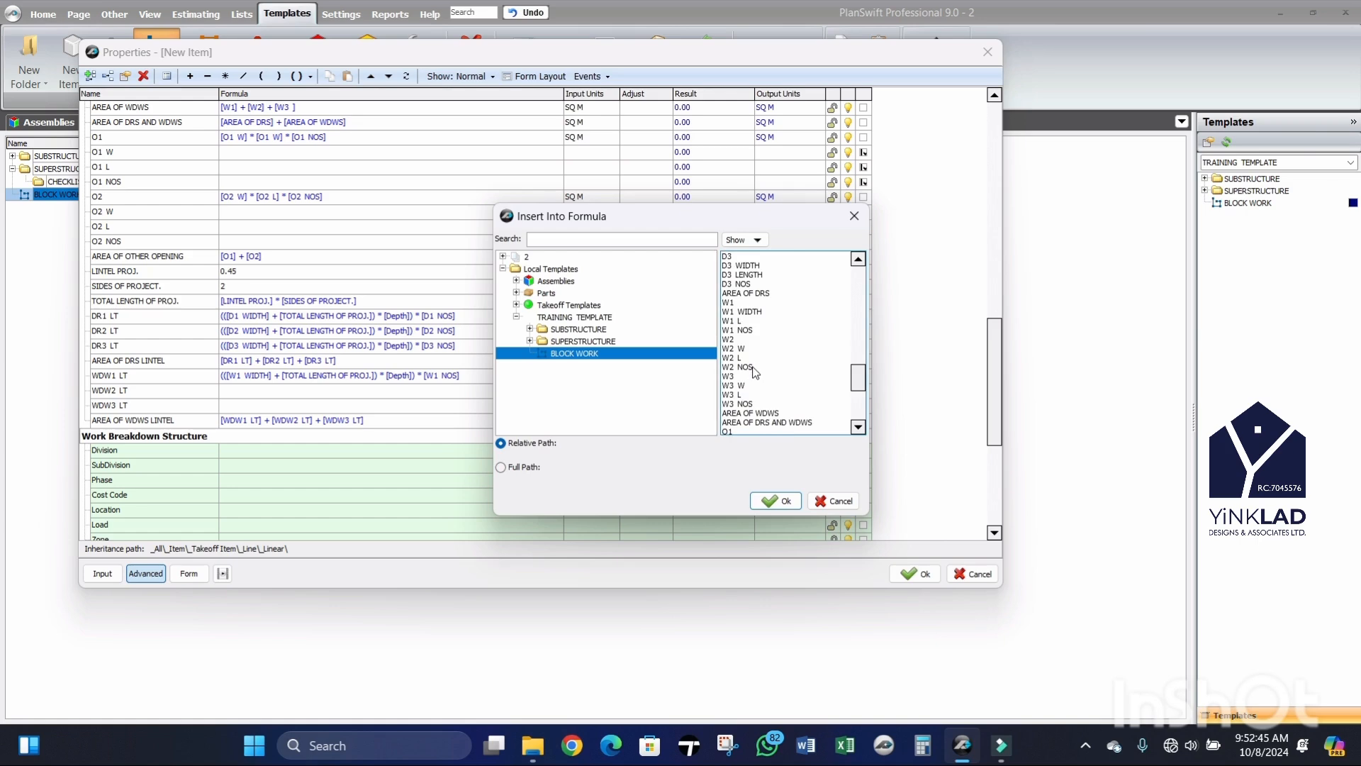
pyautogui.scroll(-5, 755, 371)
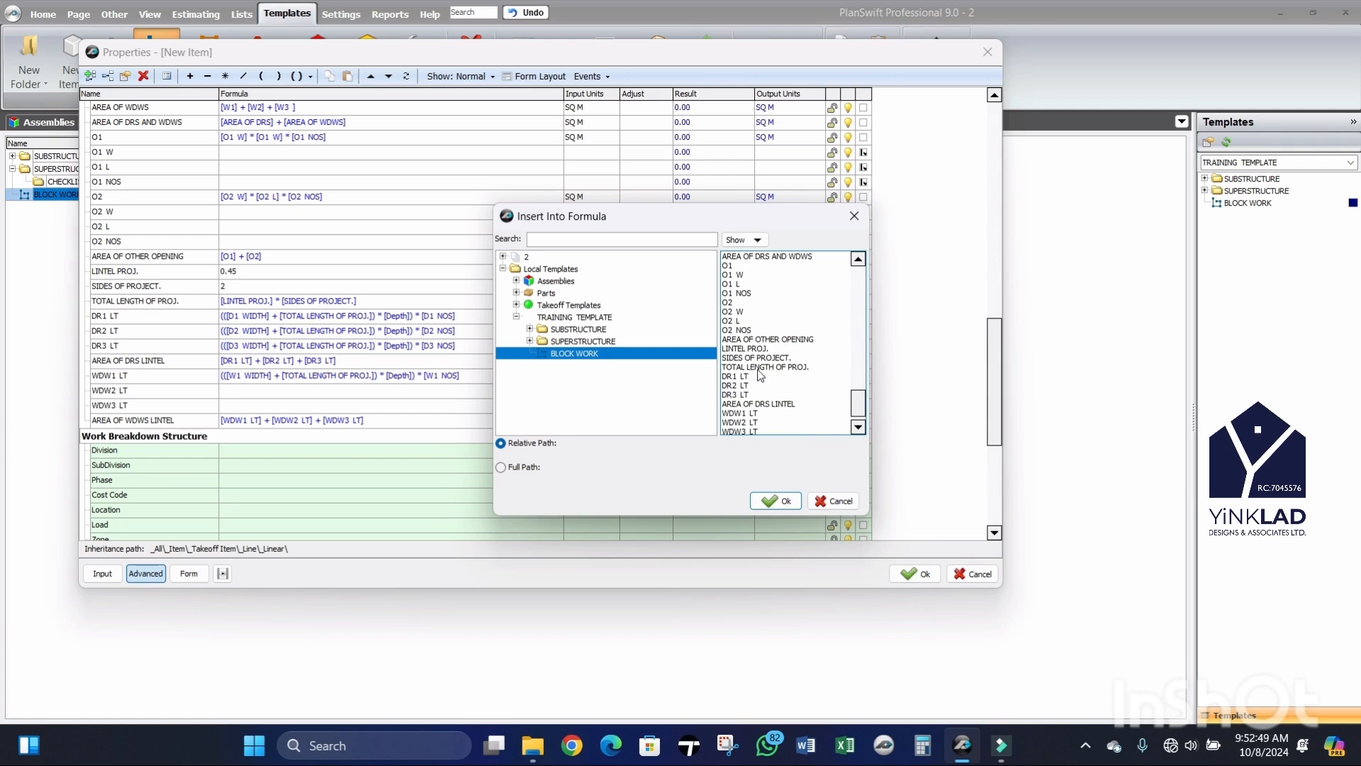
pyautogui.scroll(-1, 760, 375)
pyautogui.scroll(15, 759, 374)
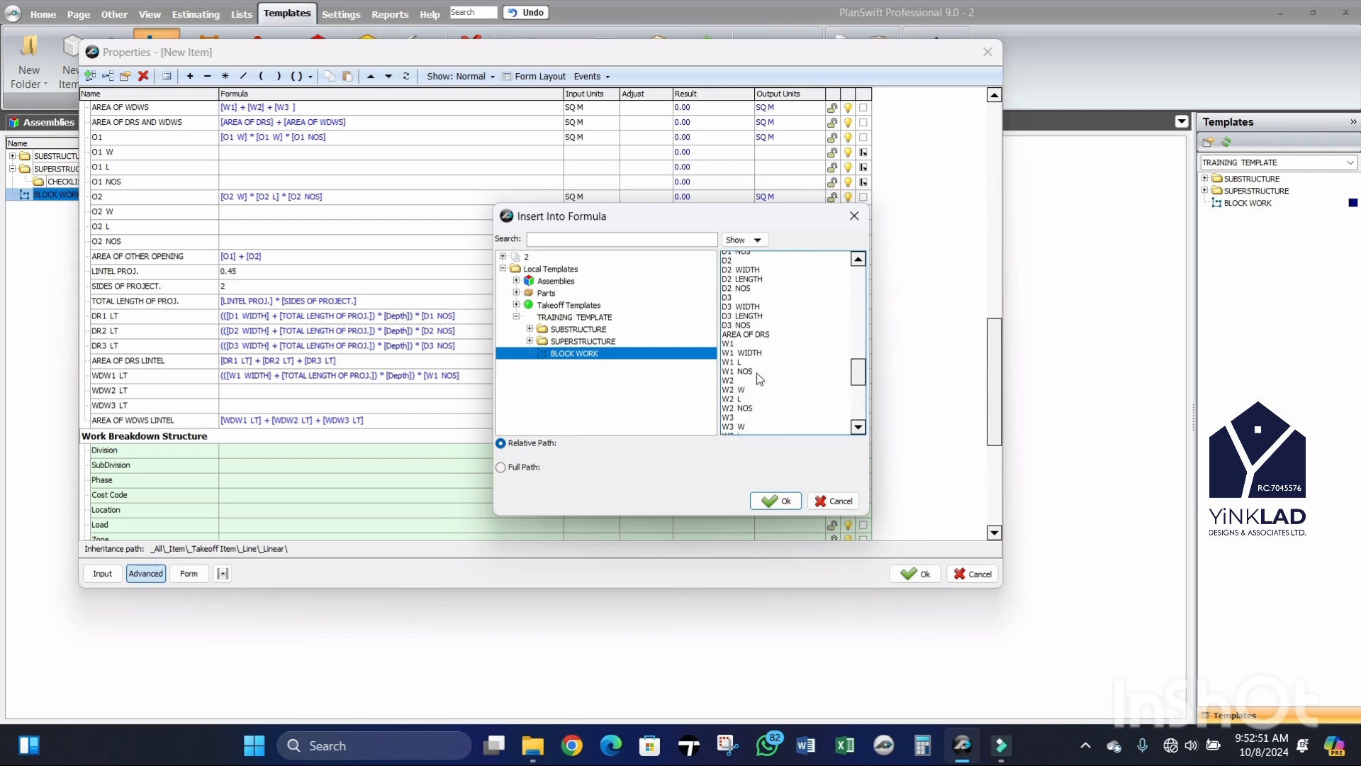
pyautogui.scroll(-5, 759, 378)
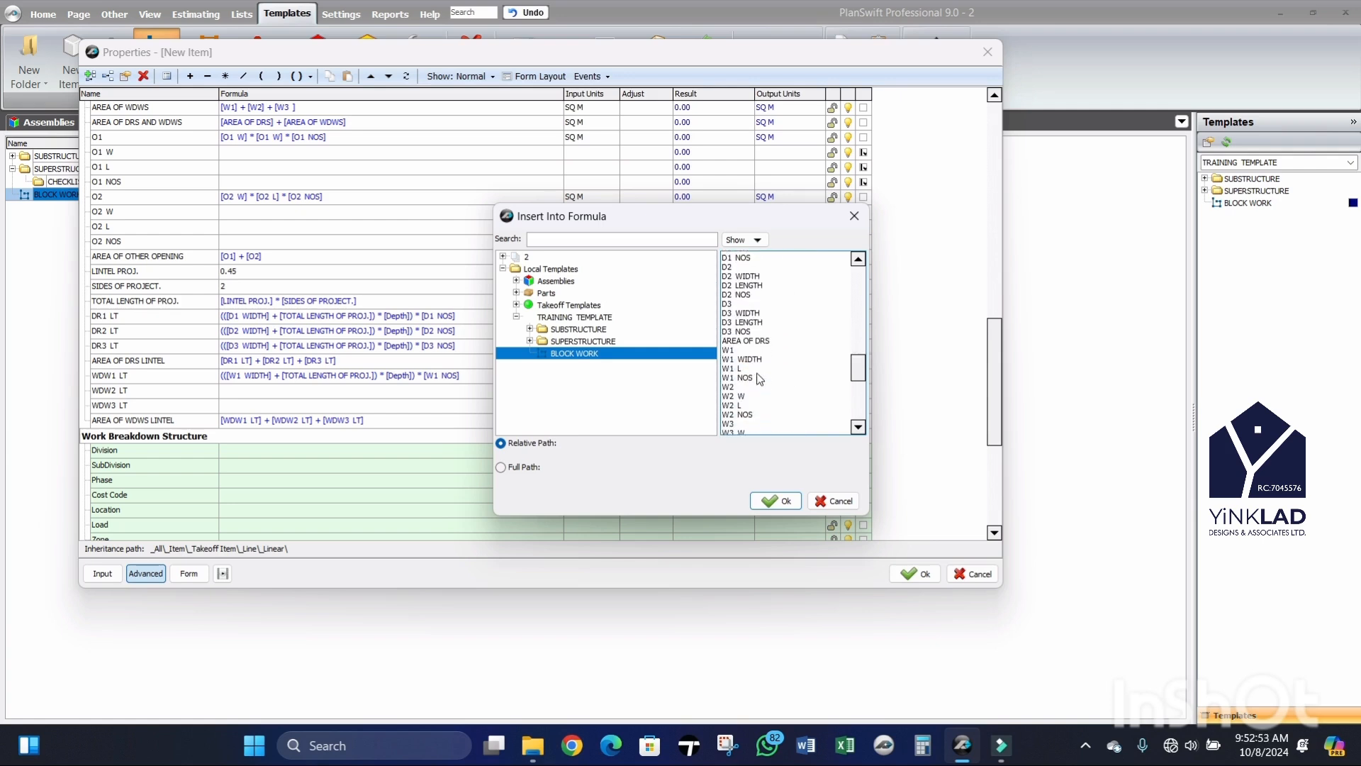
pyautogui.click(740, 386)
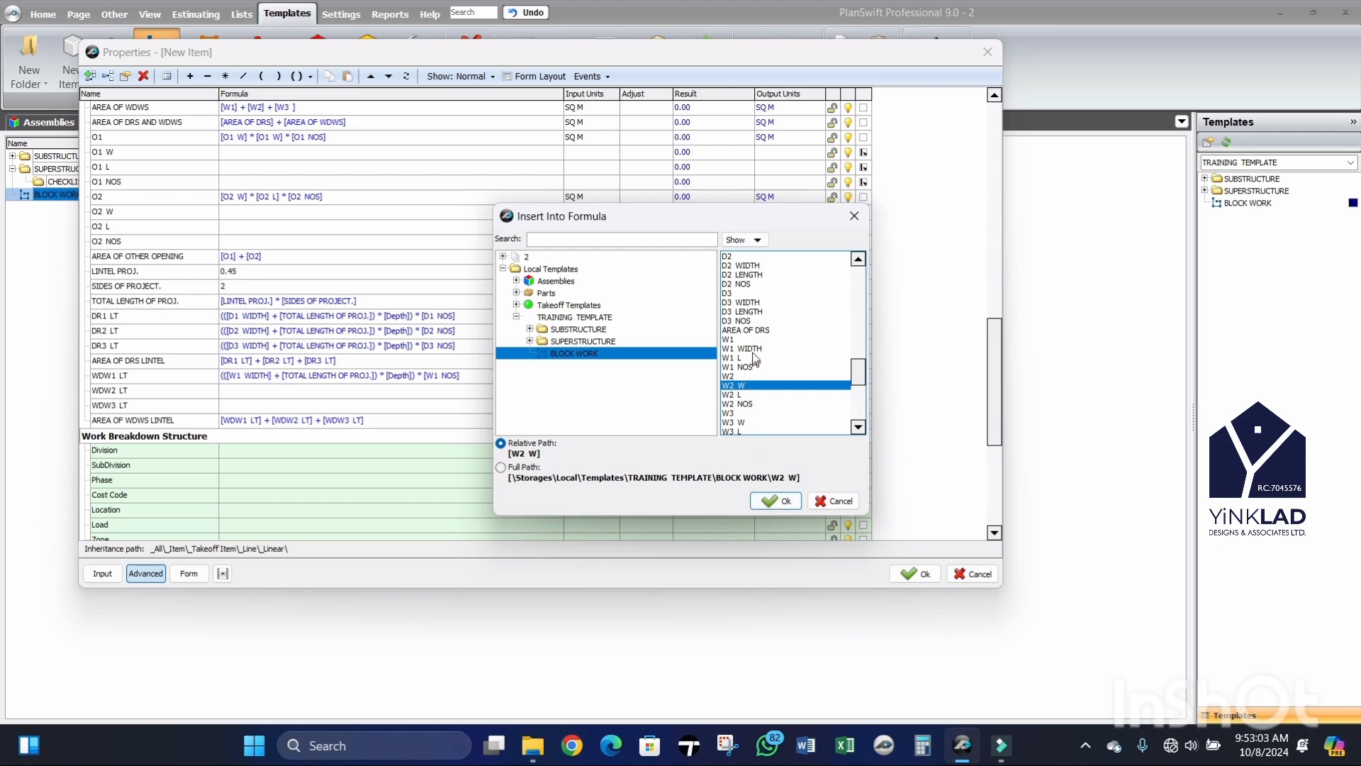
pyautogui.scroll(3, 755, 356)
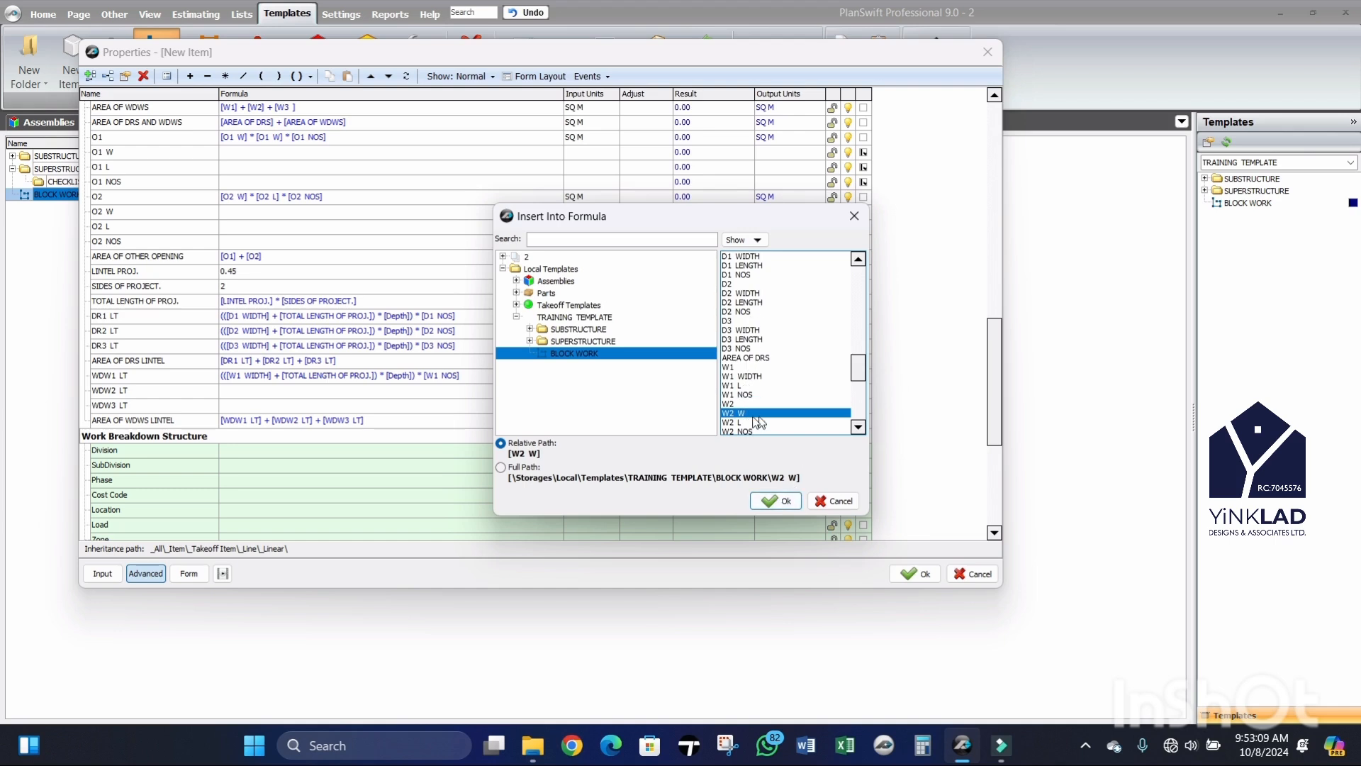
pyautogui.click(776, 501)
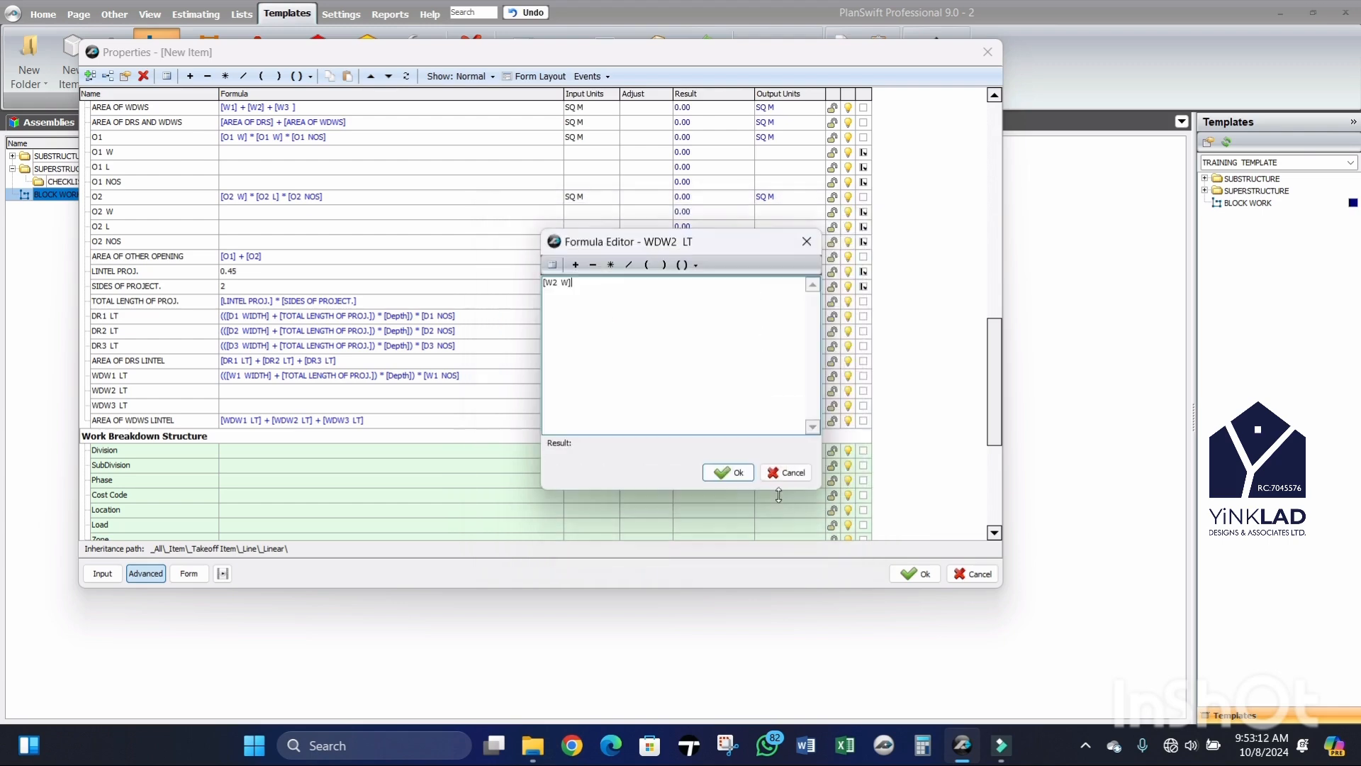
# Step: Add [TOTAL LENGTH OF PROJ.] to [W2 W] in the WDW2 LT formula and enclose the sum in parentheses
pyautogui.click(576, 265)
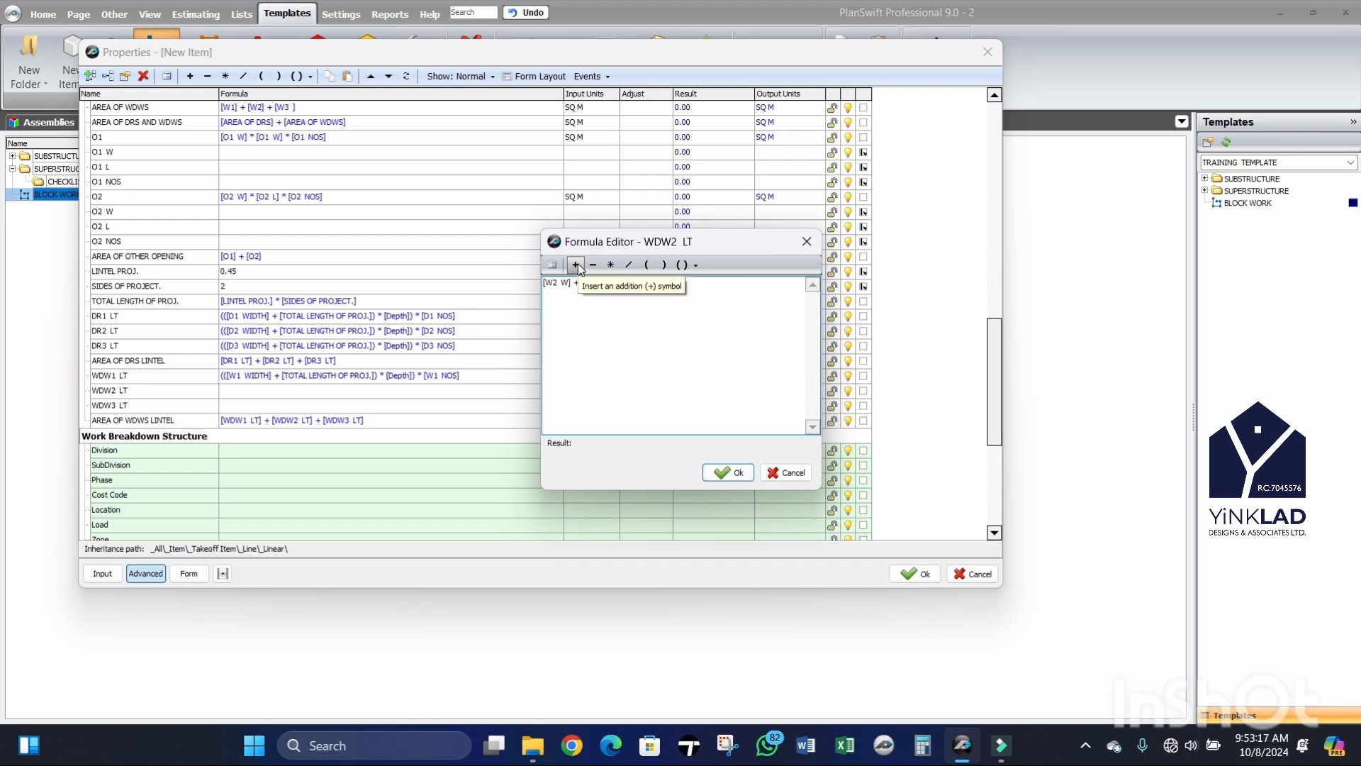
pyautogui.click(552, 264)
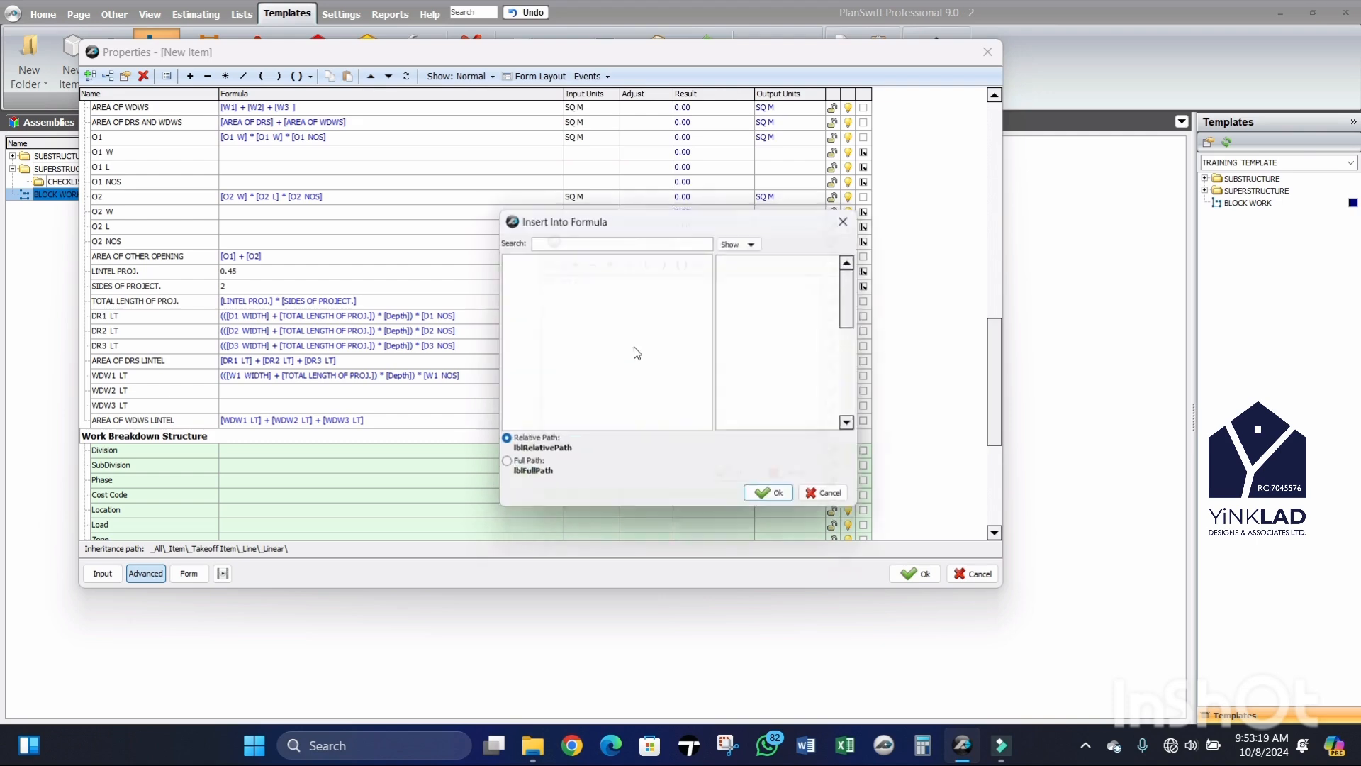
pyautogui.scroll(-10, 790, 352)
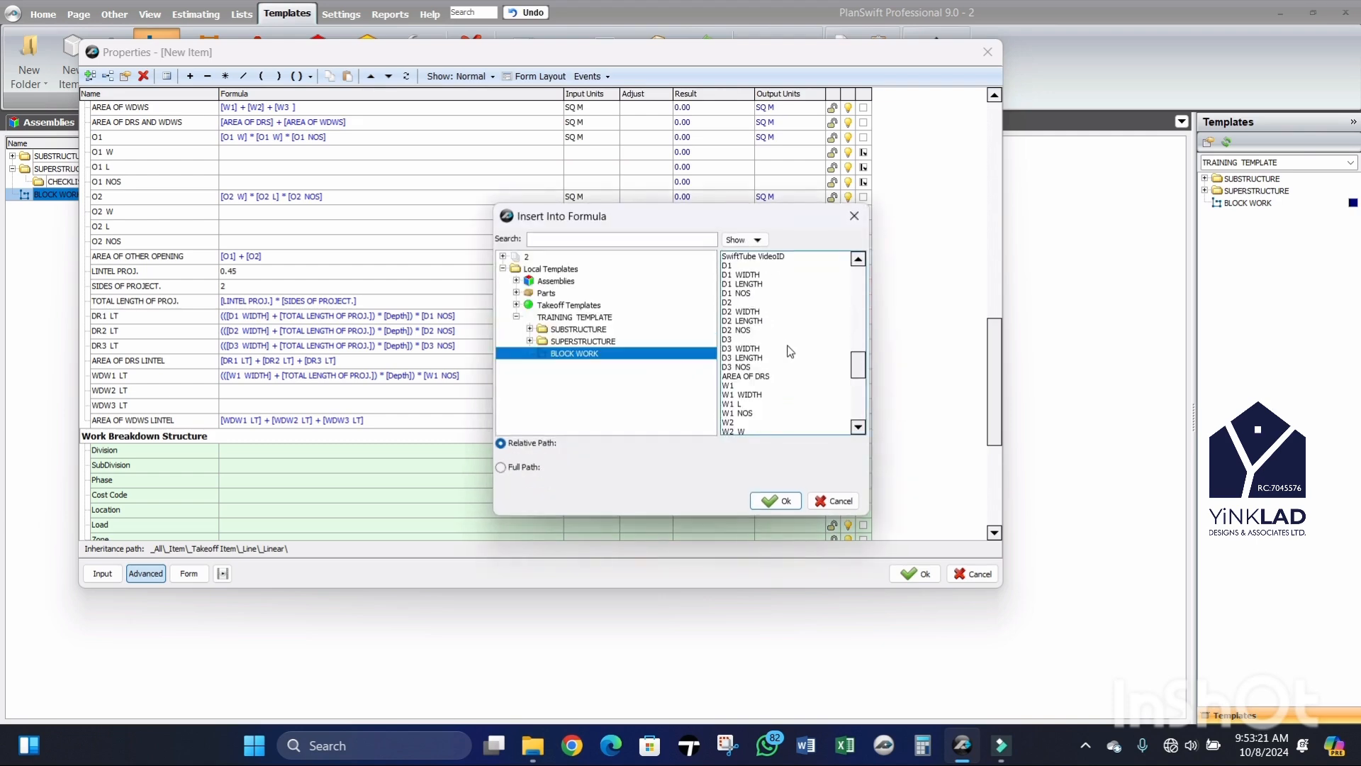
pyautogui.scroll(-10, 790, 352)
pyautogui.click(783, 349)
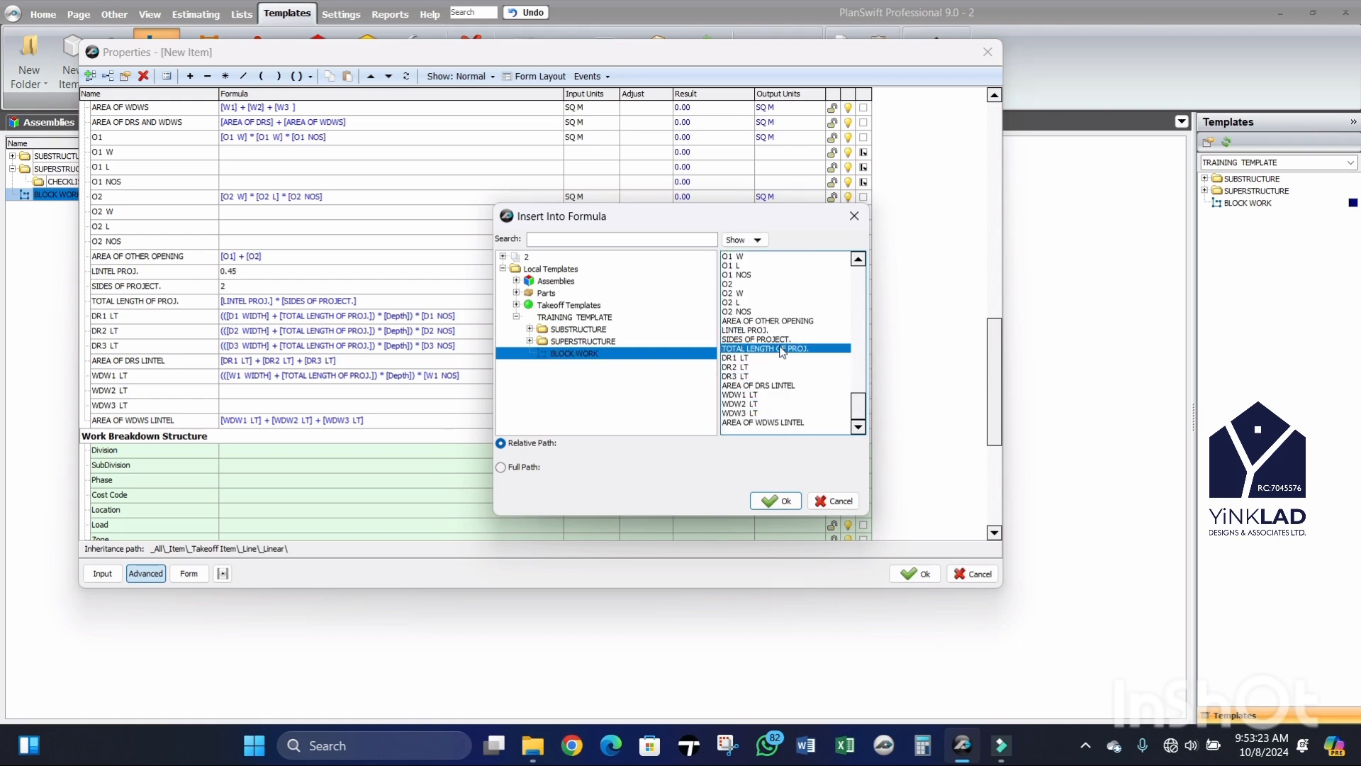
pyautogui.click(776, 501)
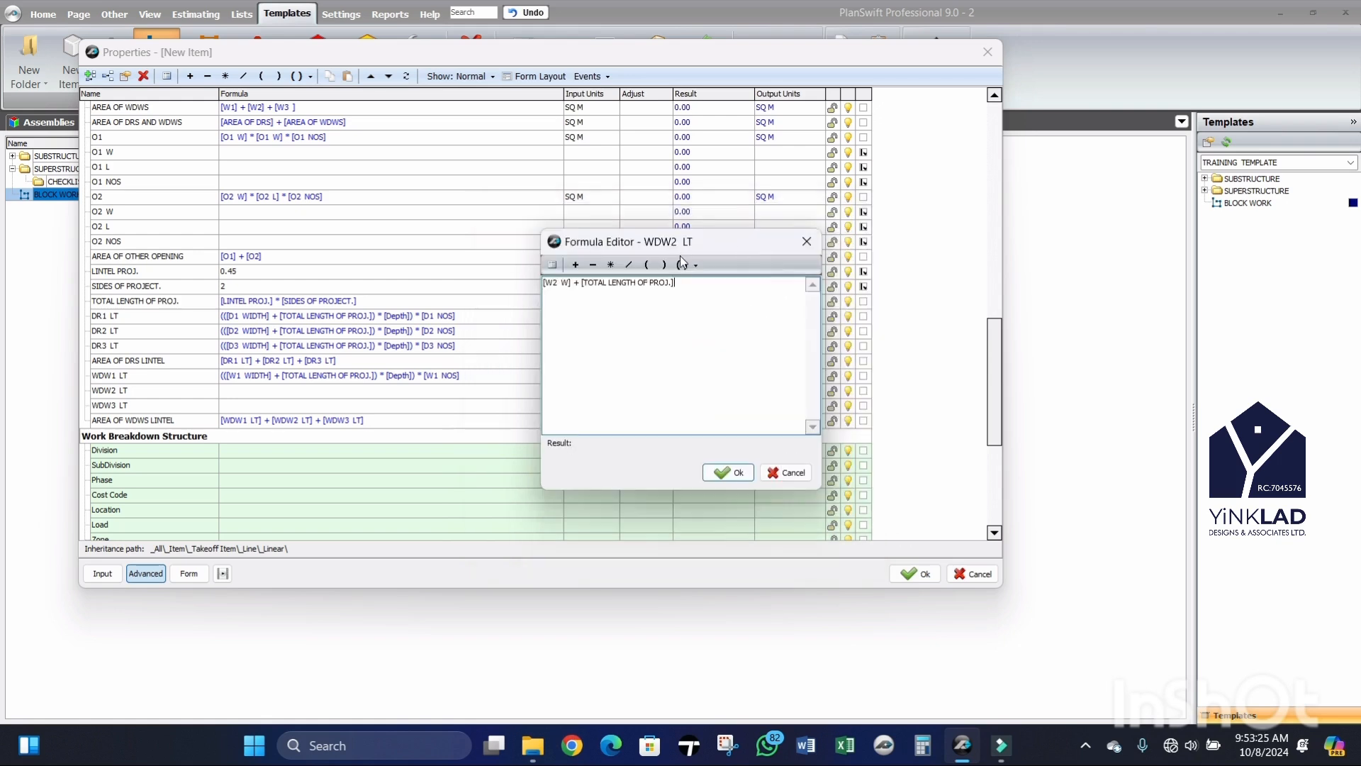
pyautogui.moveTo(686, 291); pyautogui.dragTo(544, 283)
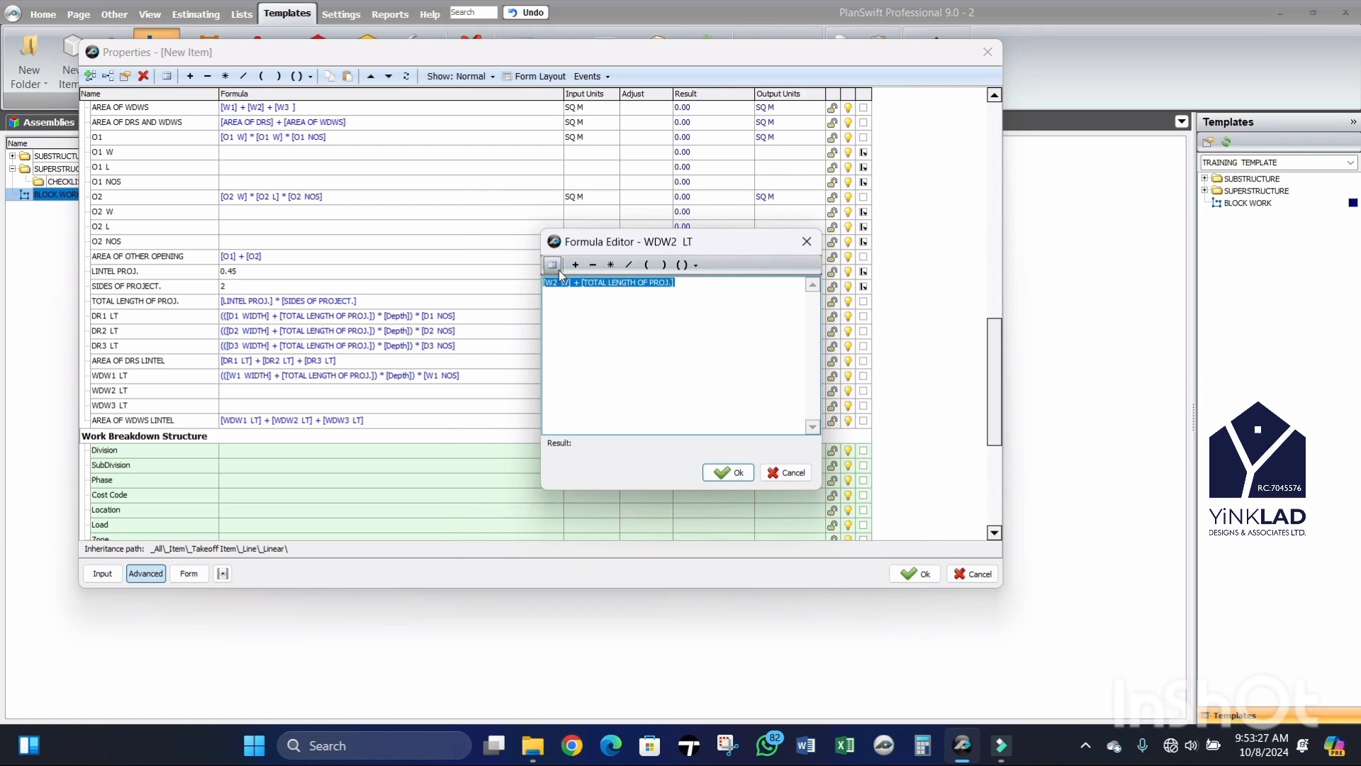
pyautogui.click(696, 264)
pyautogui.click(708, 283)
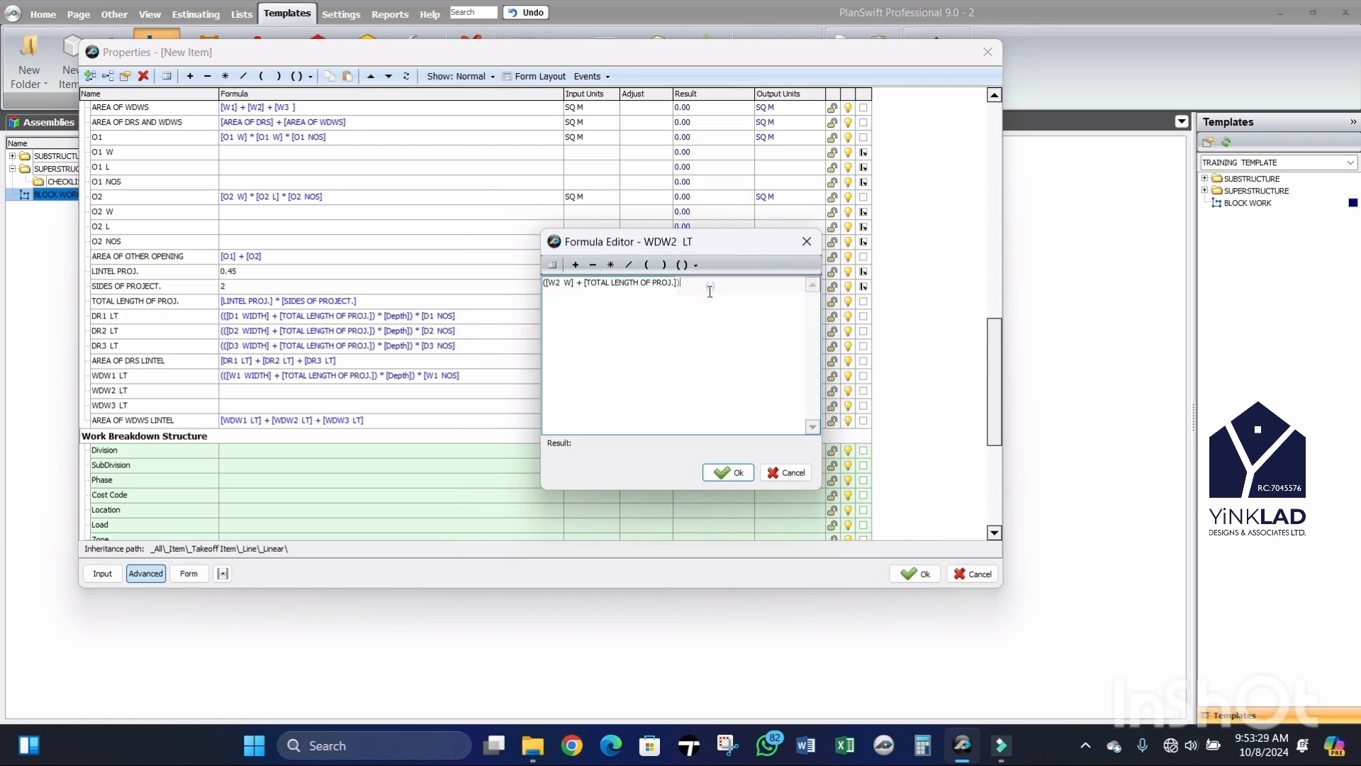
# Step: Multiply the parenthesized sum in the WDW2 LT formula by [Depth] and enclose the whole expression in parentheses
pyautogui.click(612, 265)
pyautogui.click(553, 265)
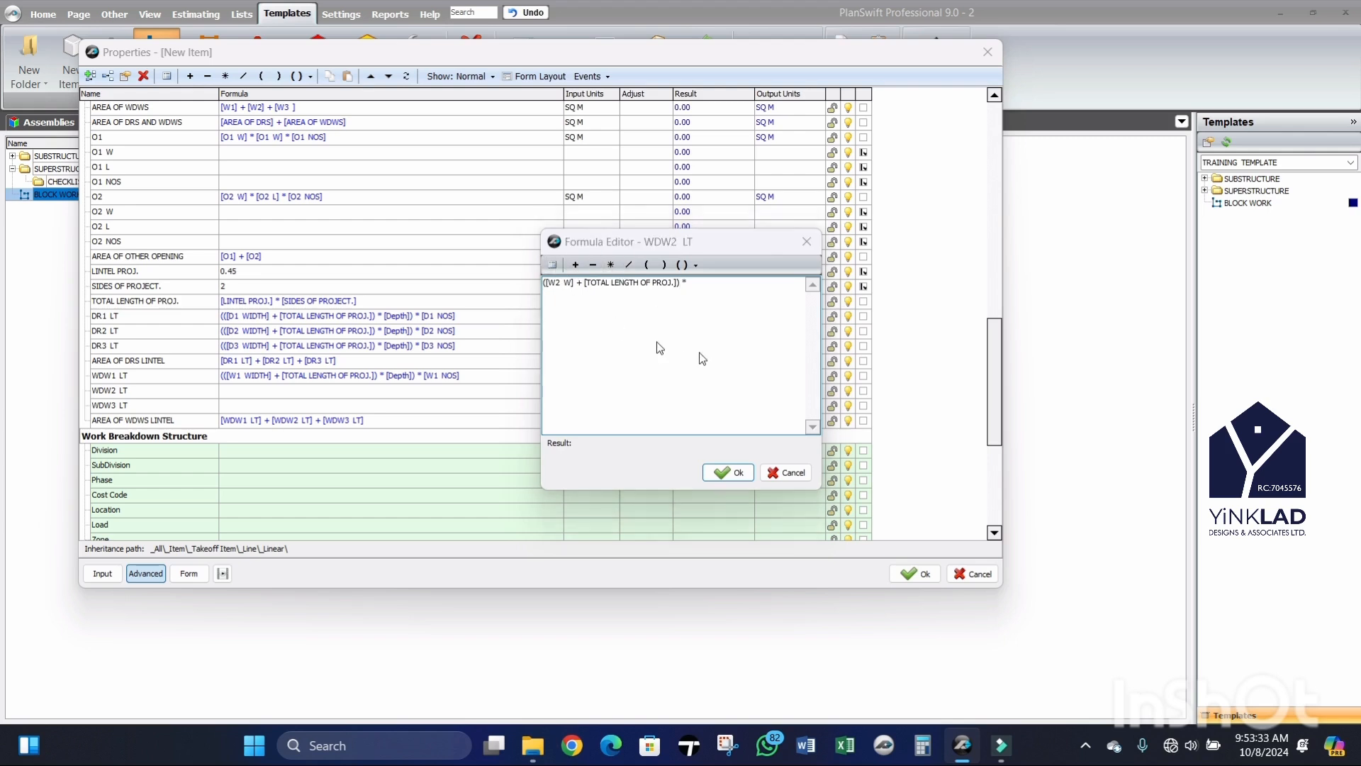
pyautogui.scroll(-5, 755, 325)
pyautogui.scroll(-5, 754, 325)
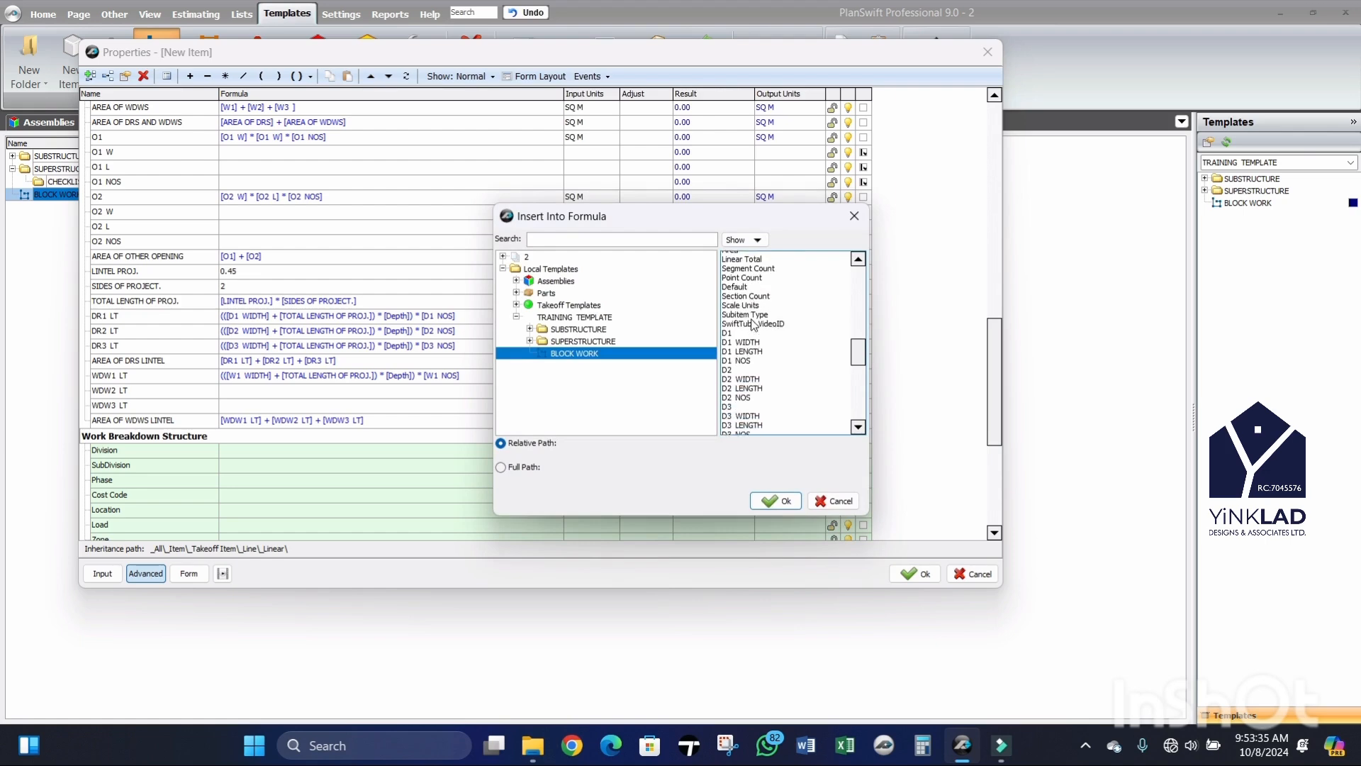
pyautogui.scroll(10, 754, 339)
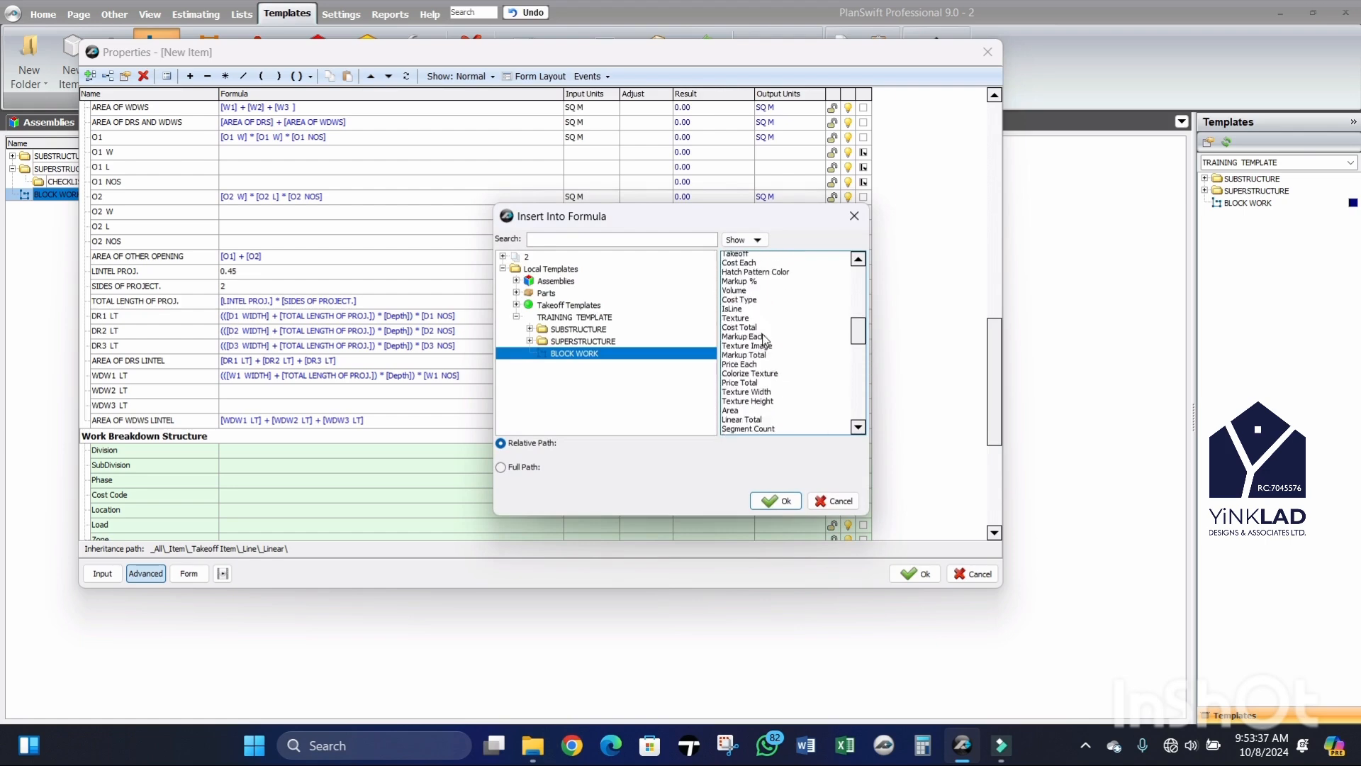
pyautogui.scroll(-3, 752, 344)
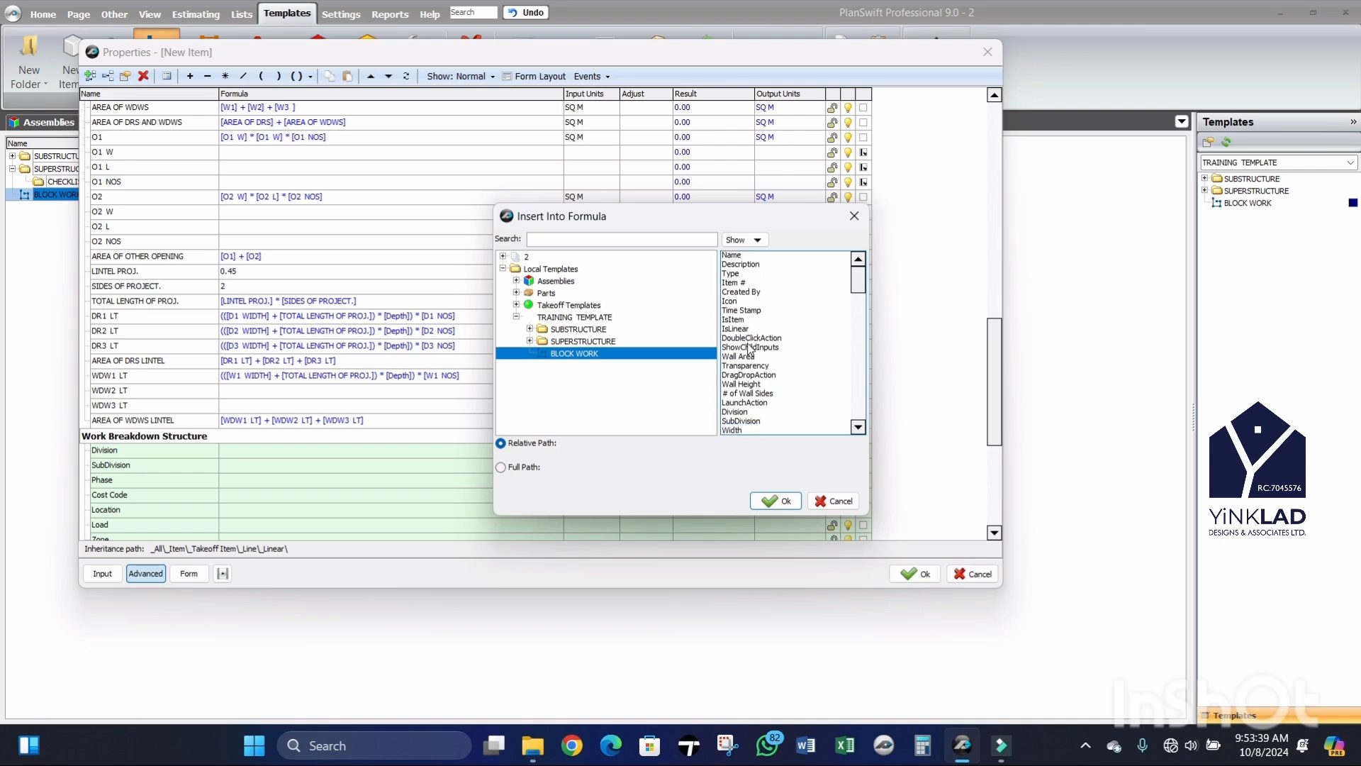
pyautogui.click(734, 388)
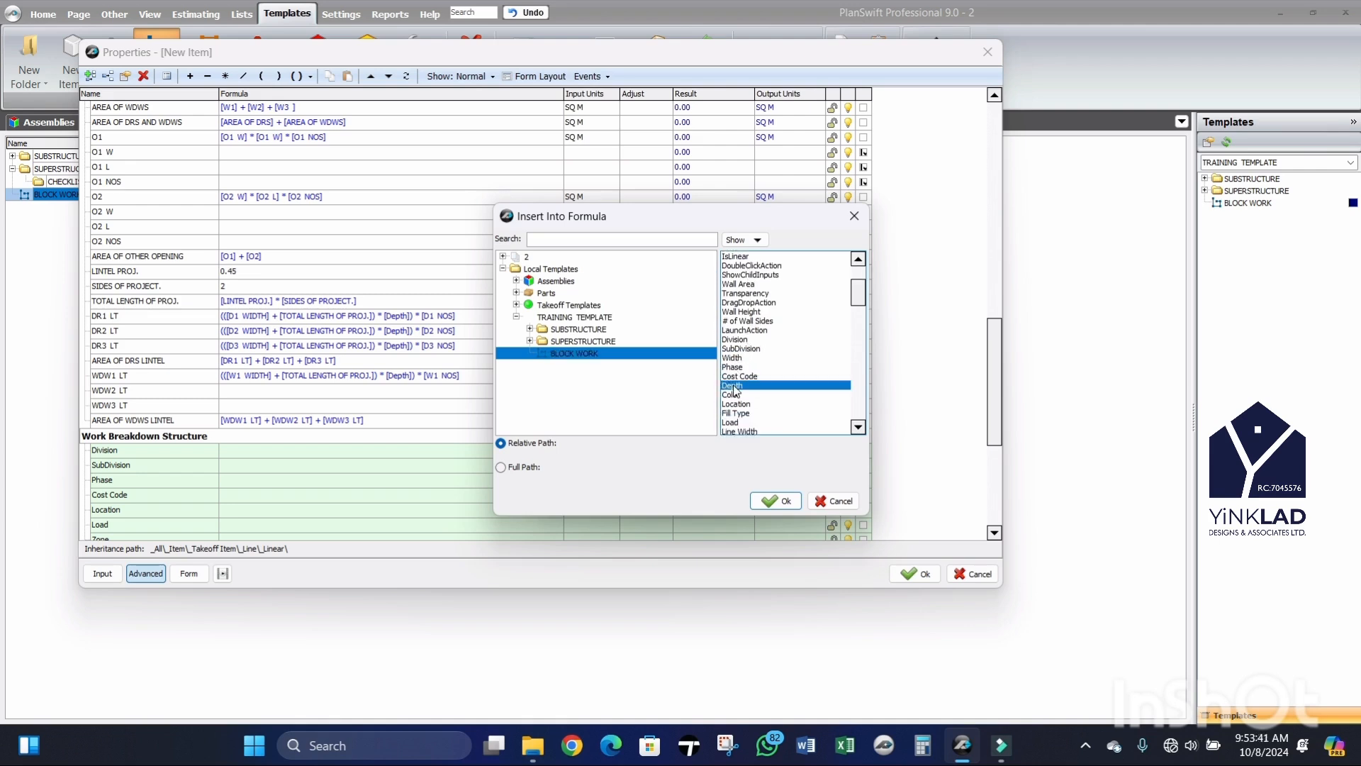
pyautogui.click(776, 501)
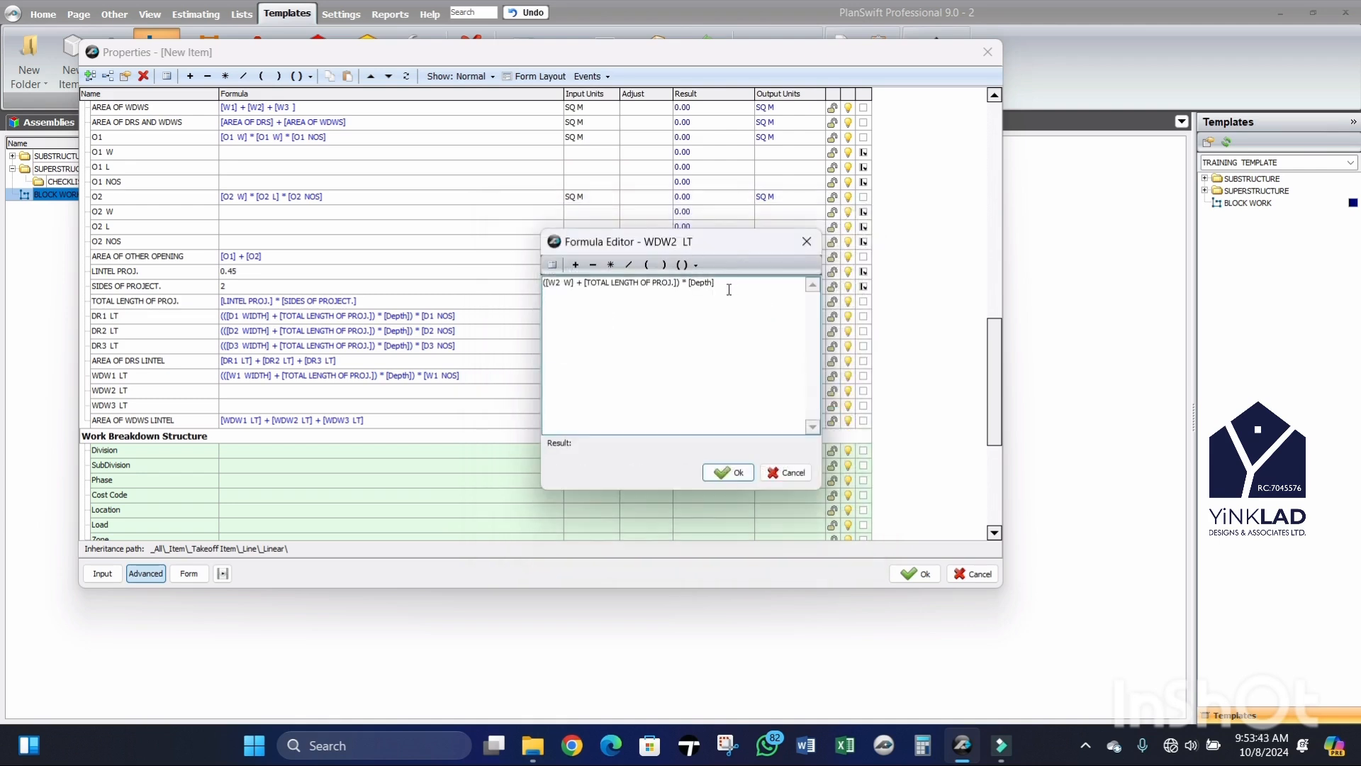
pyautogui.moveTo(728, 289); pyautogui.dragTo(535, 292)
pyautogui.click(695, 266)
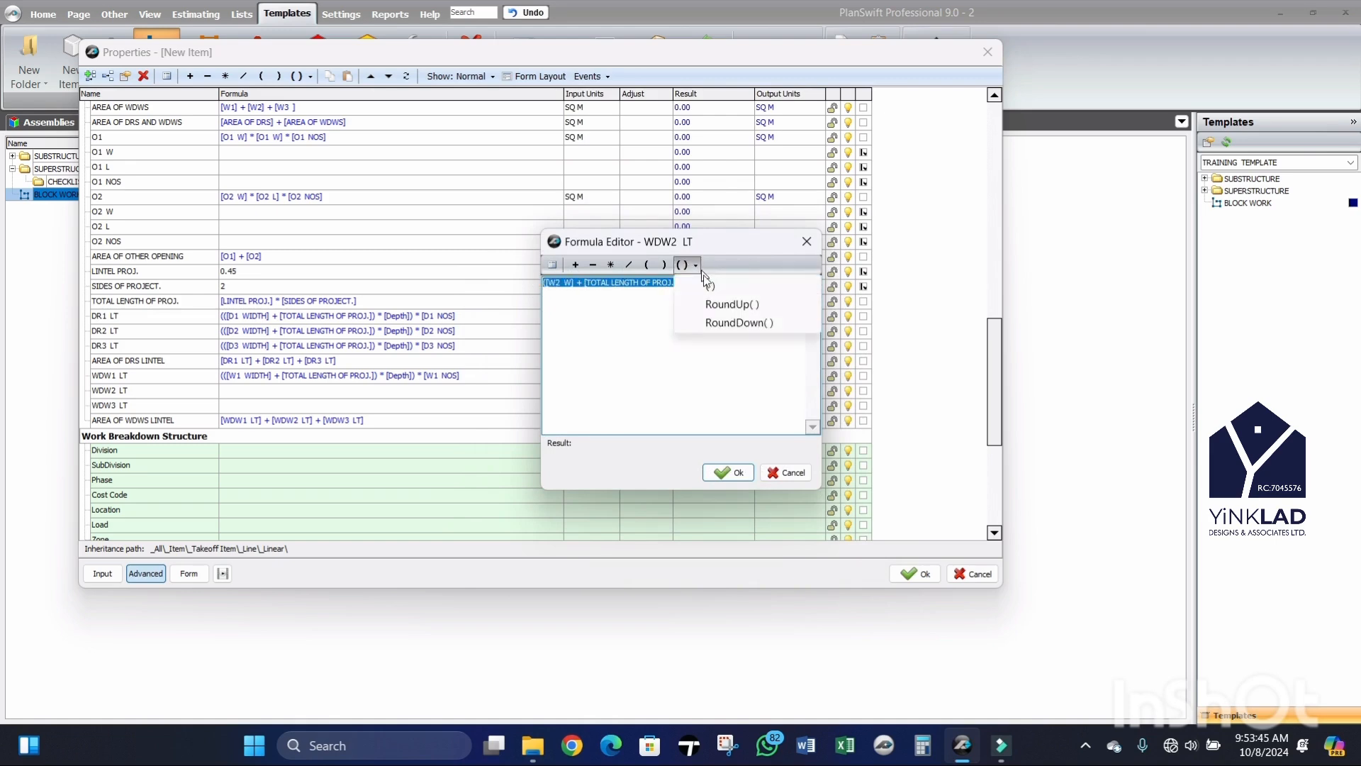
pyautogui.click(702, 284)
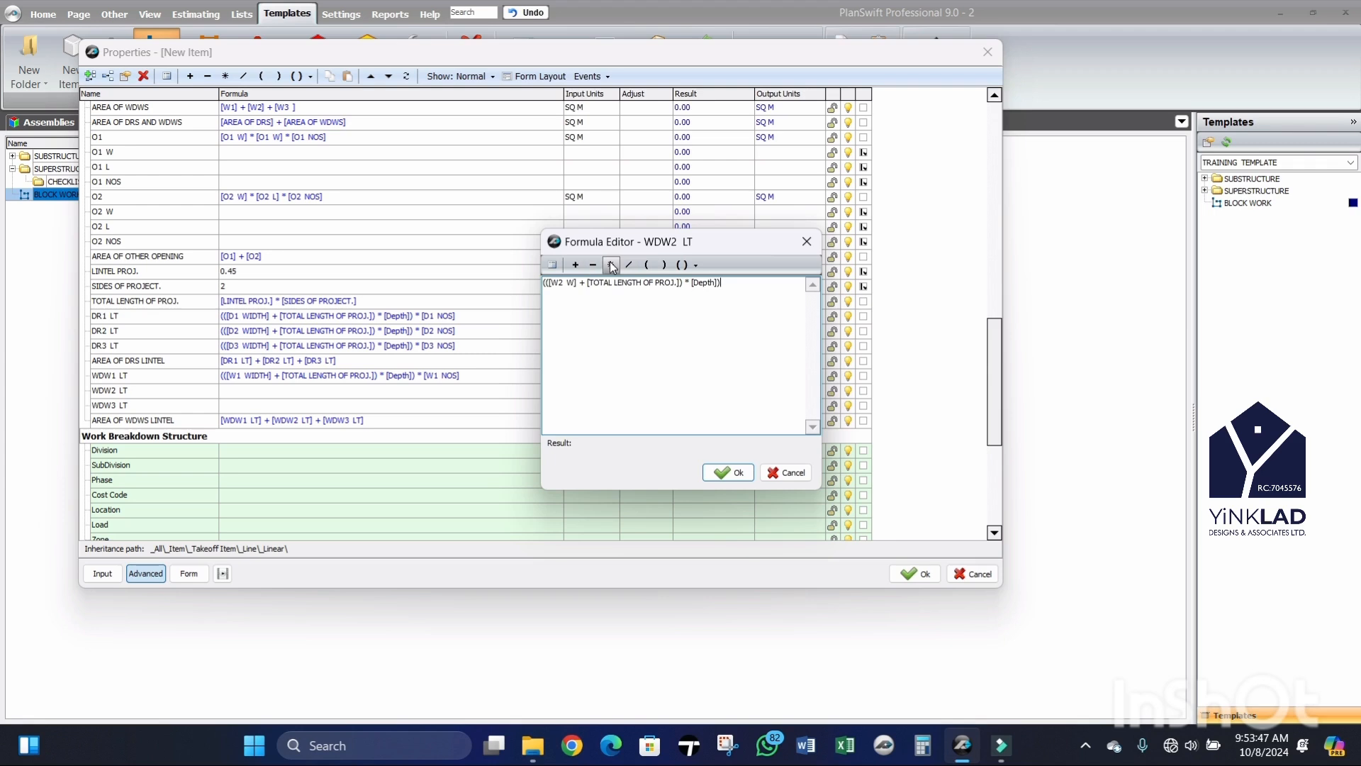
# Step: Multiply the WDW2 LT expression by [W2 NOS] and accept the completed formula
pyautogui.click(554, 266)
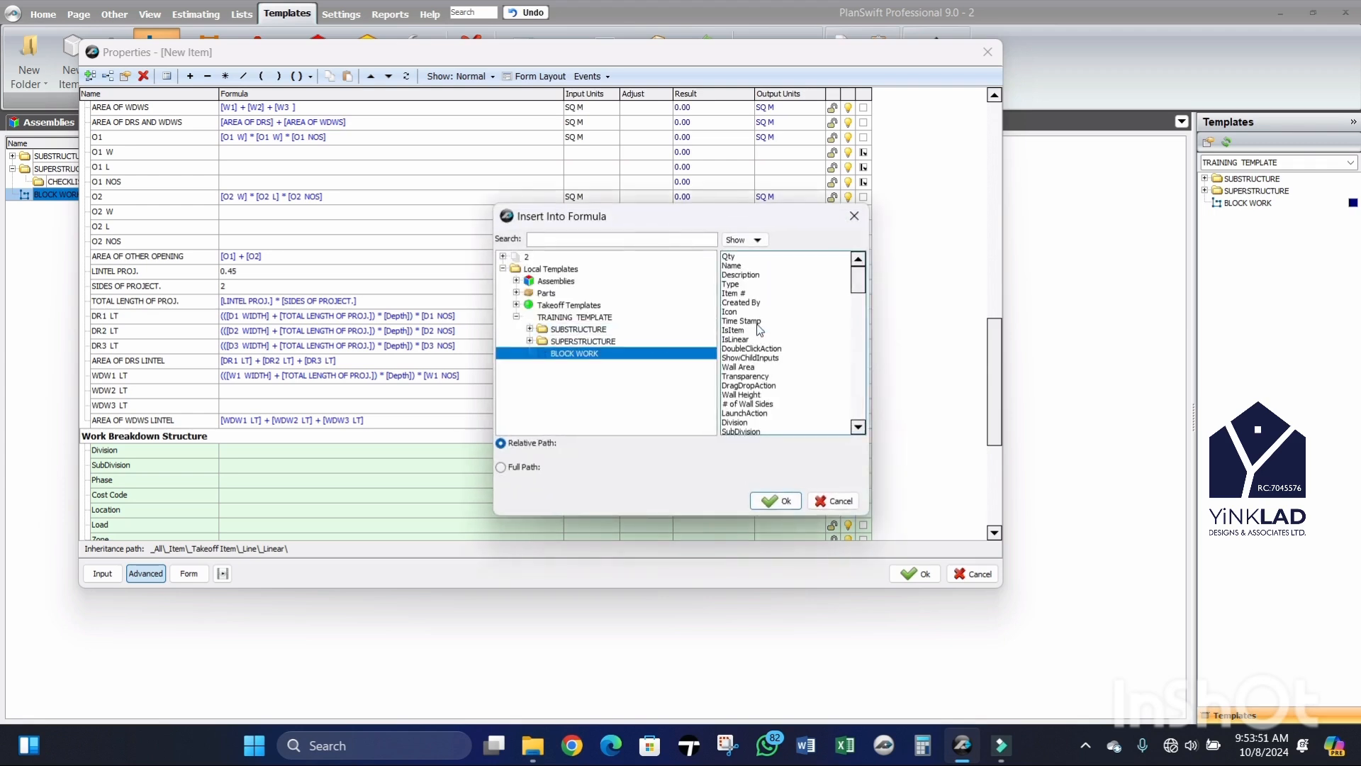
pyautogui.scroll(-15, 760, 329)
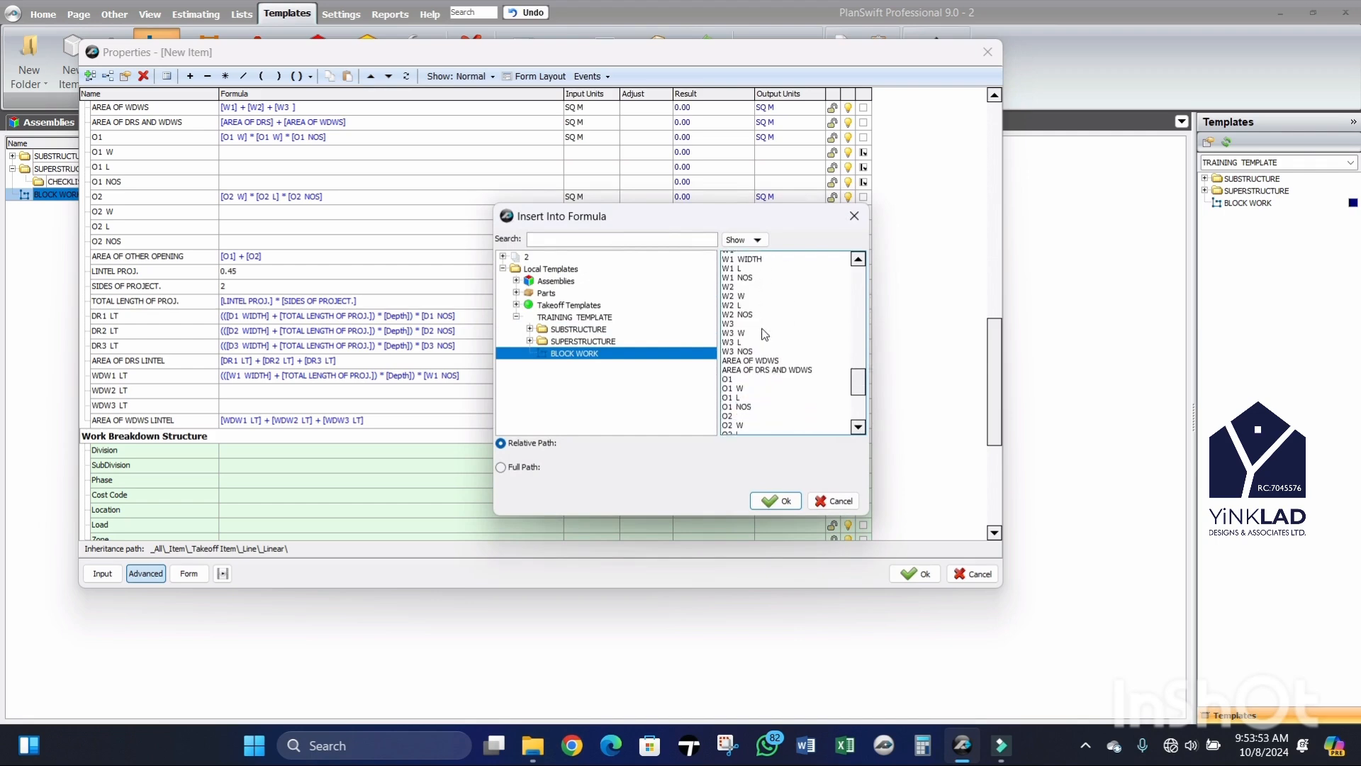
pyautogui.scroll(7, 765, 334)
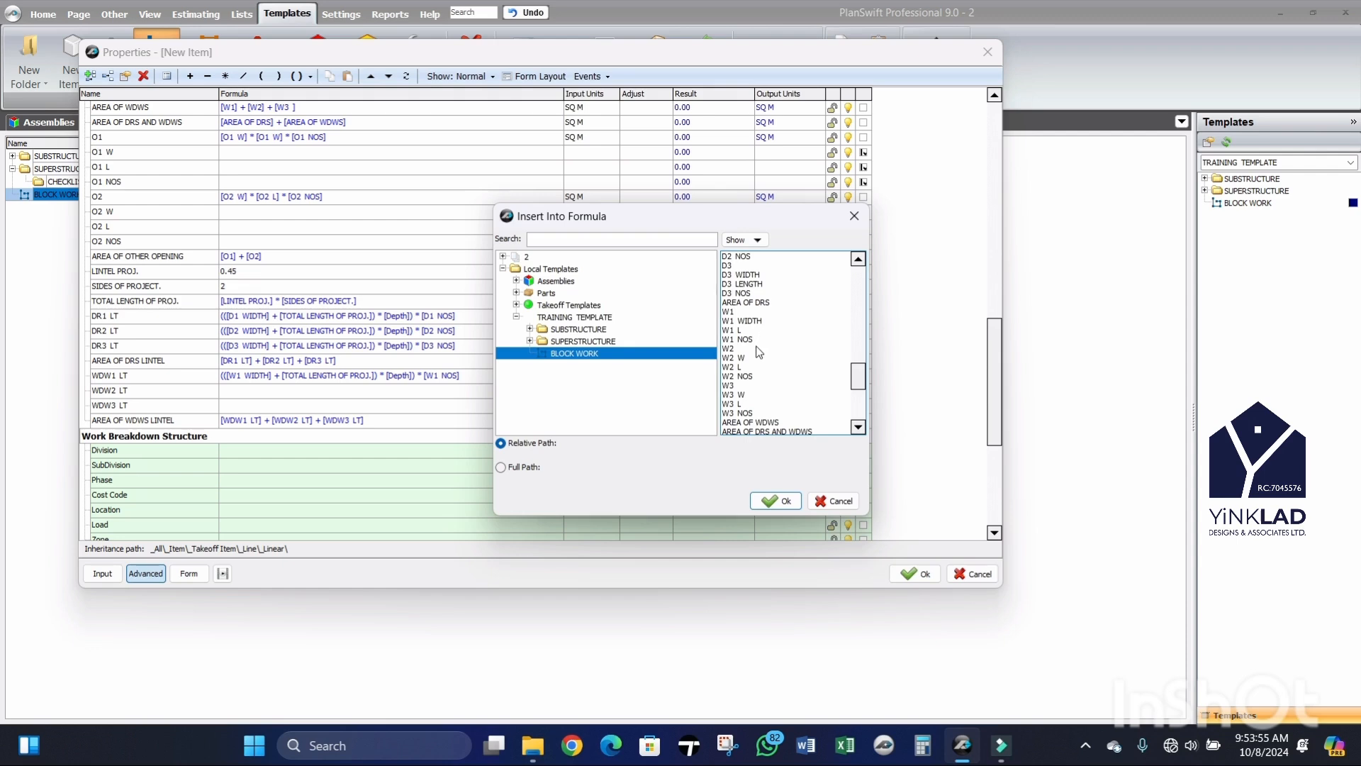
pyautogui.click(753, 377)
pyautogui.click(772, 500)
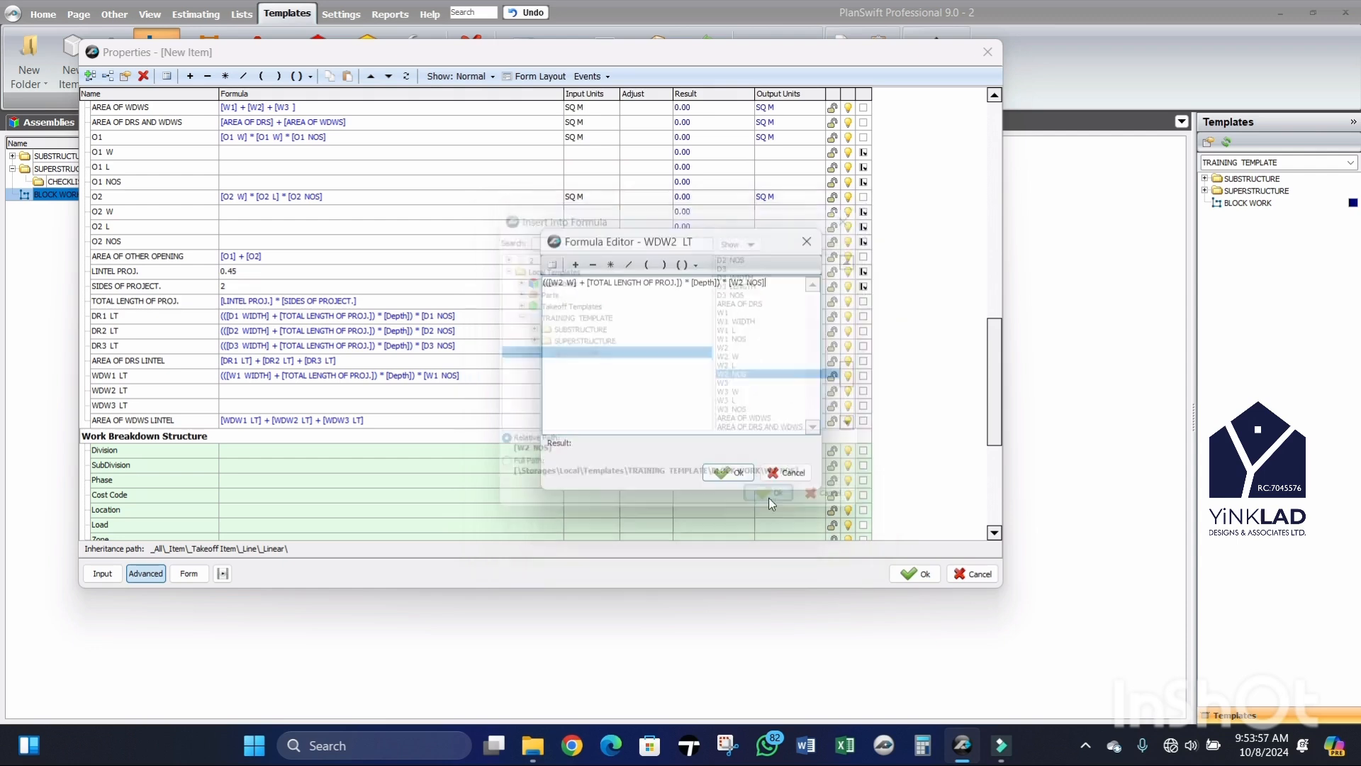
pyautogui.click(736, 473)
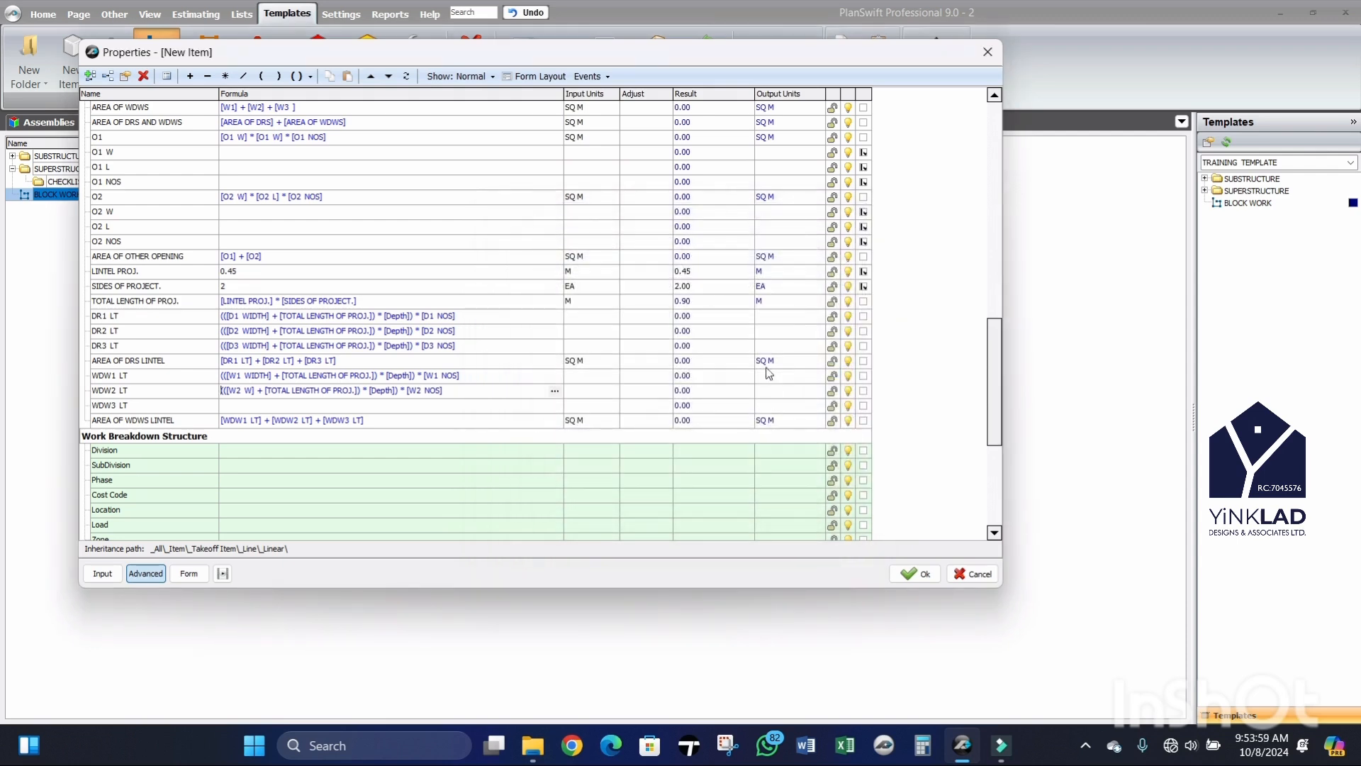
# Step: Start the WDW3 LT formula by inserting the [W3 W] property from BLOCK WORK
pyautogui.click(284, 408)
pyautogui.click(556, 406)
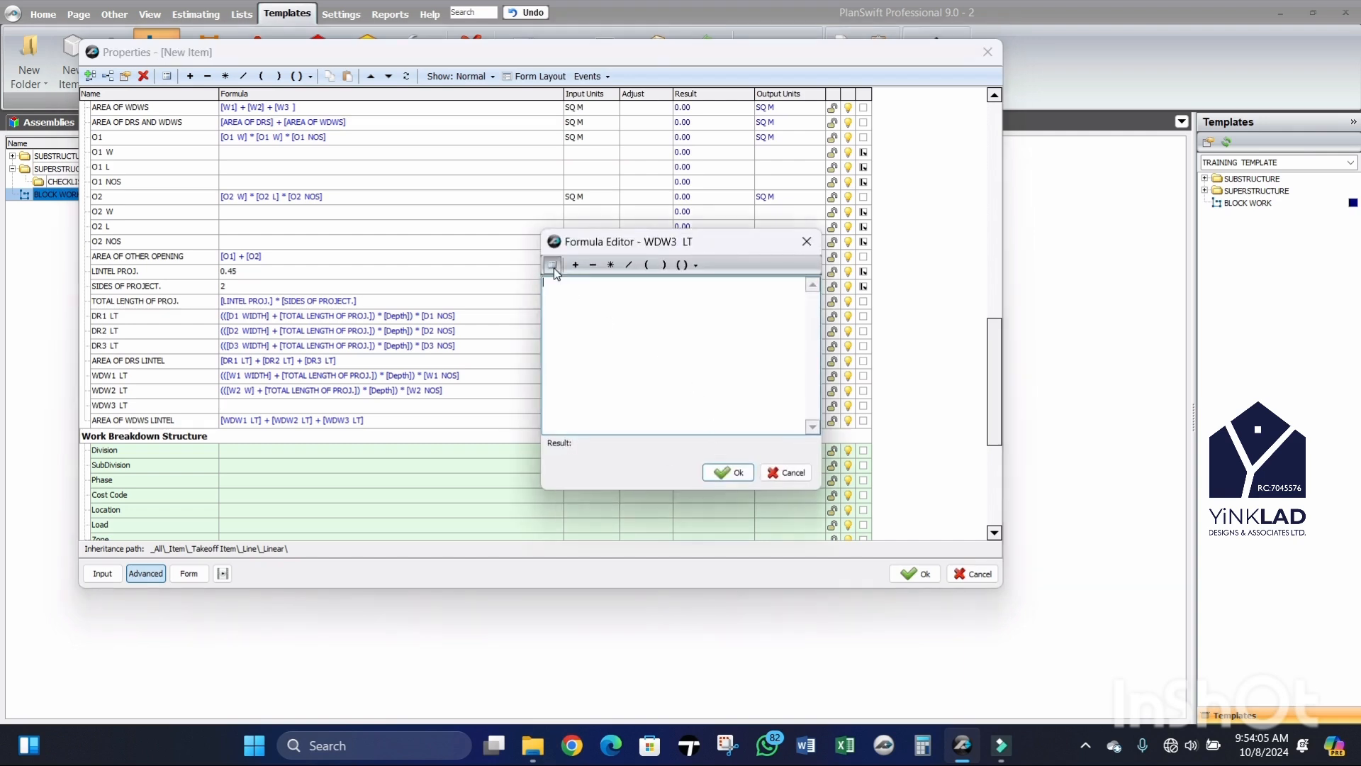
pyautogui.click(552, 264)
pyautogui.scroll(-5, 768, 391)
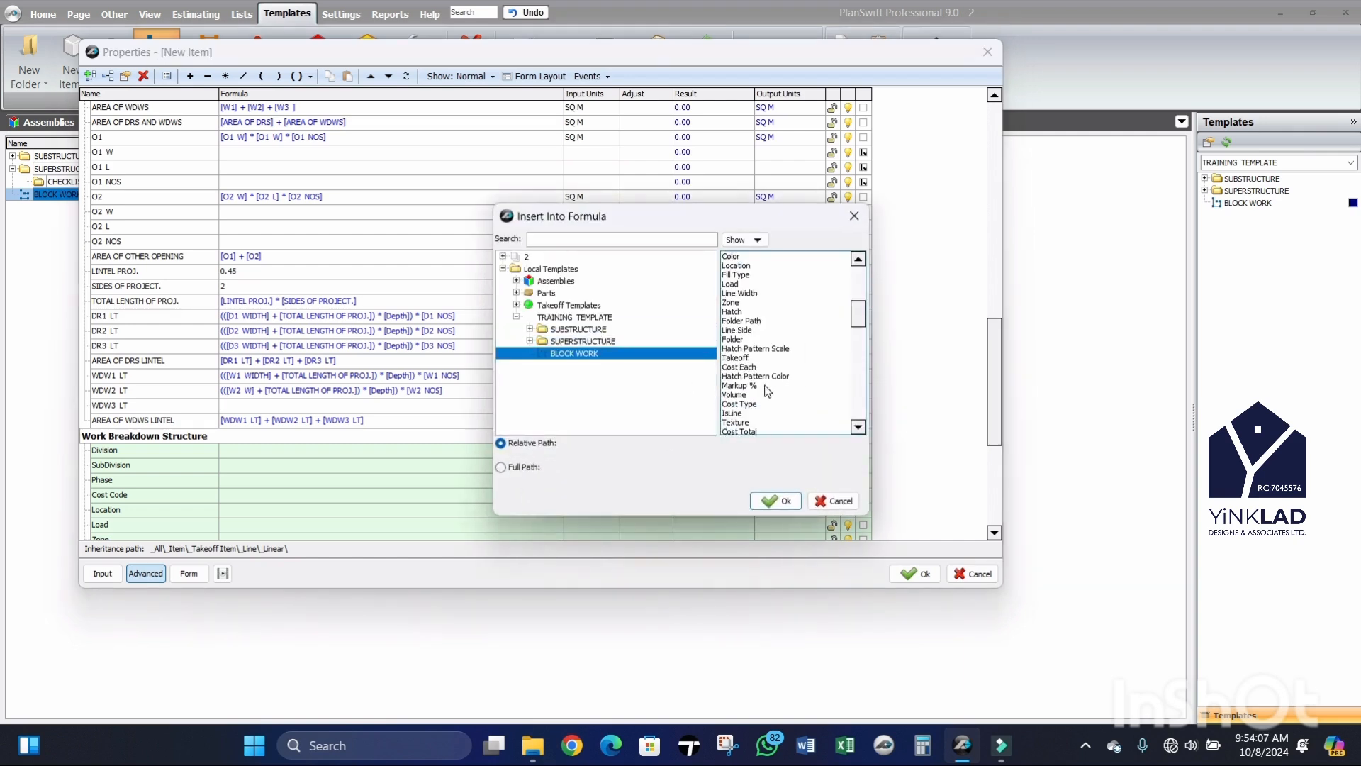
pyautogui.scroll(-10, 768, 391)
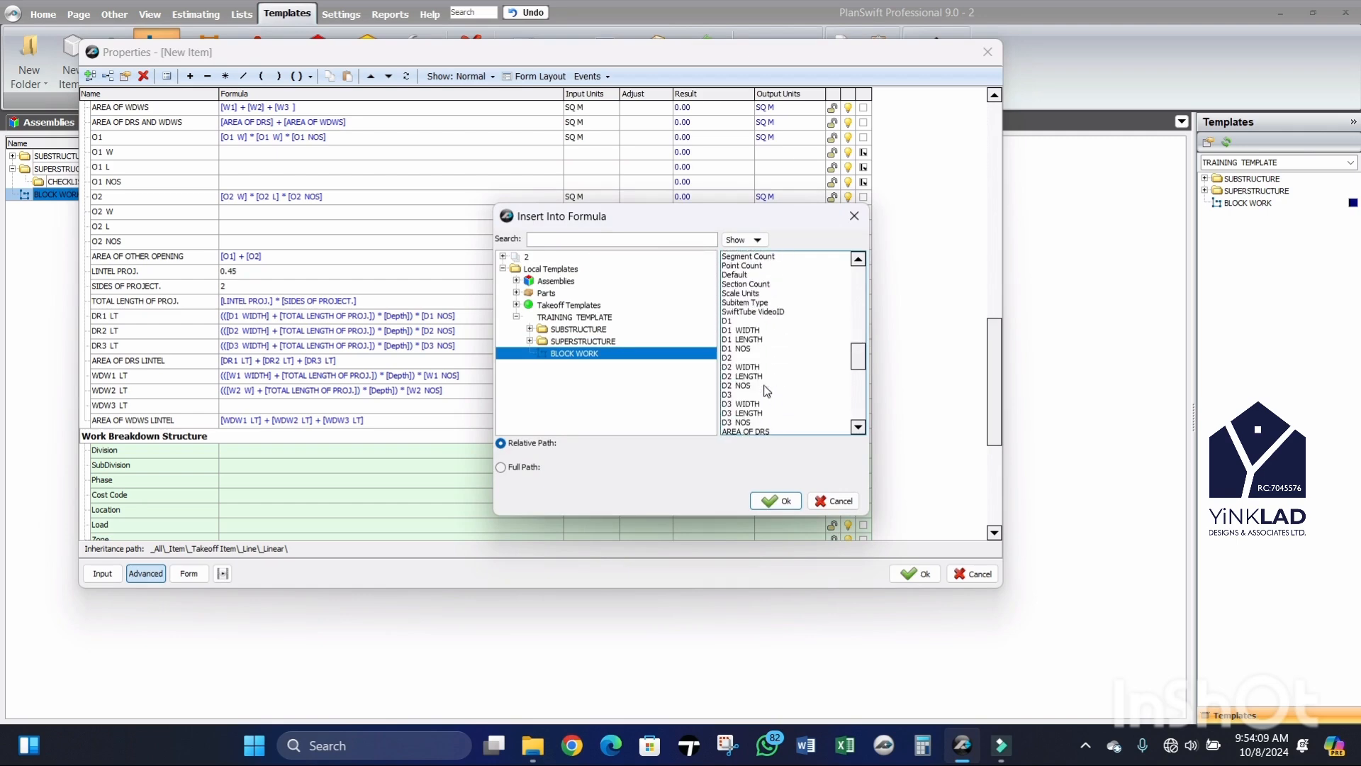
pyautogui.scroll(-3, 768, 391)
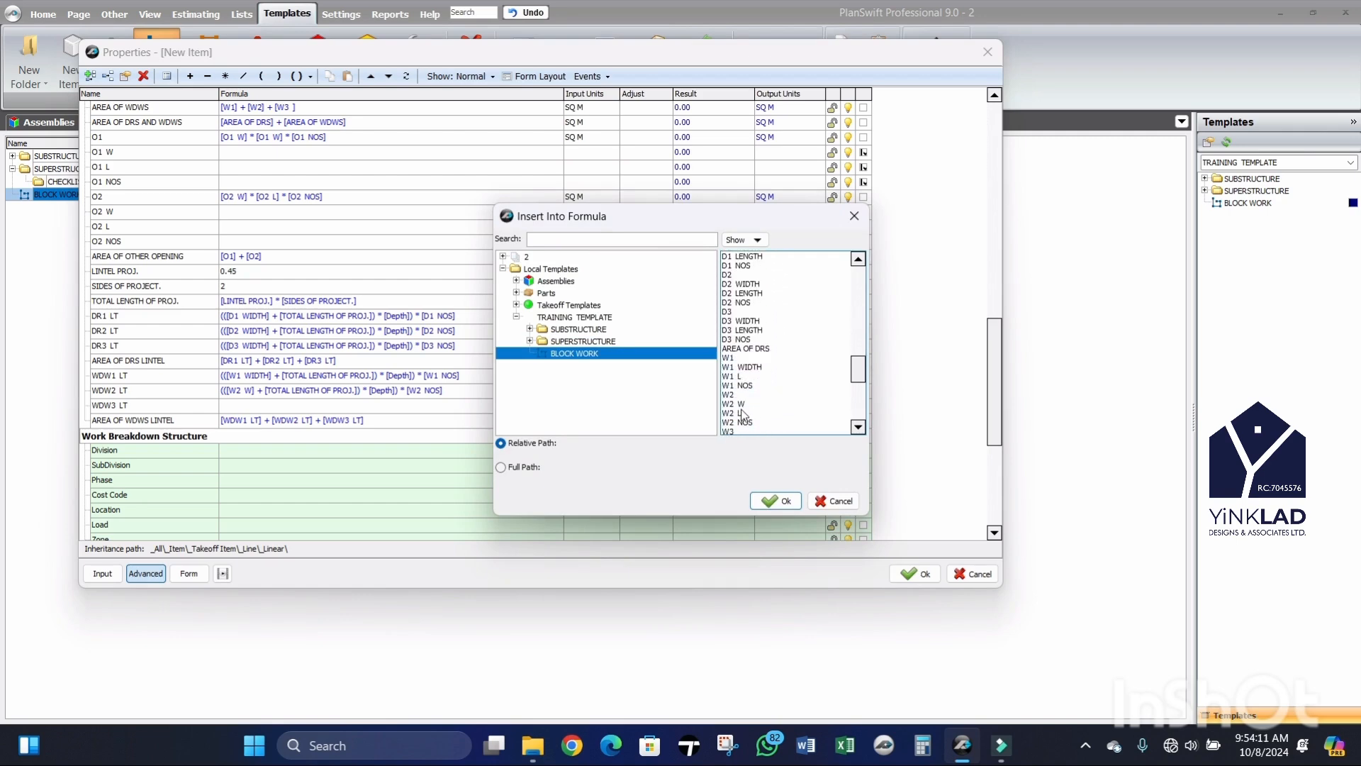
pyautogui.click(741, 404)
pyautogui.scroll(-2, 748, 400)
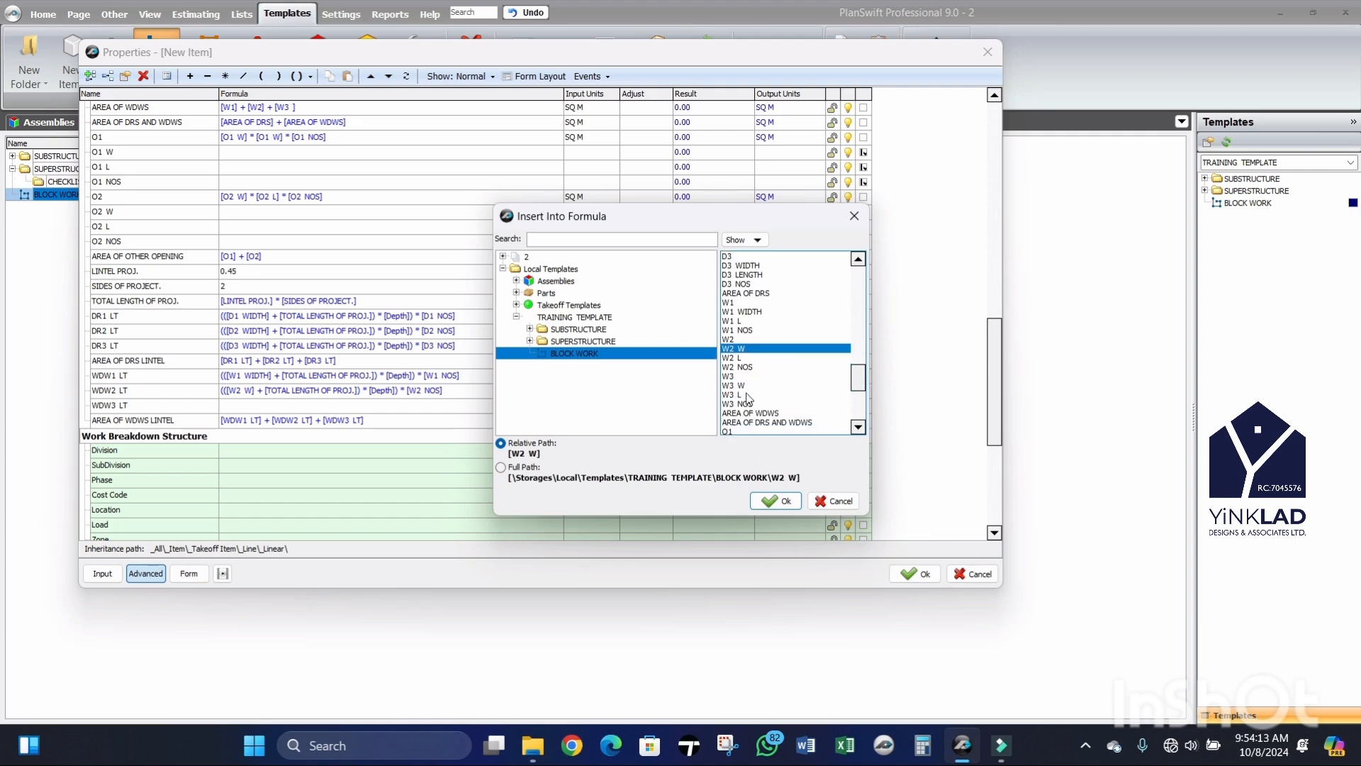
pyautogui.click(743, 385)
pyautogui.click(759, 502)
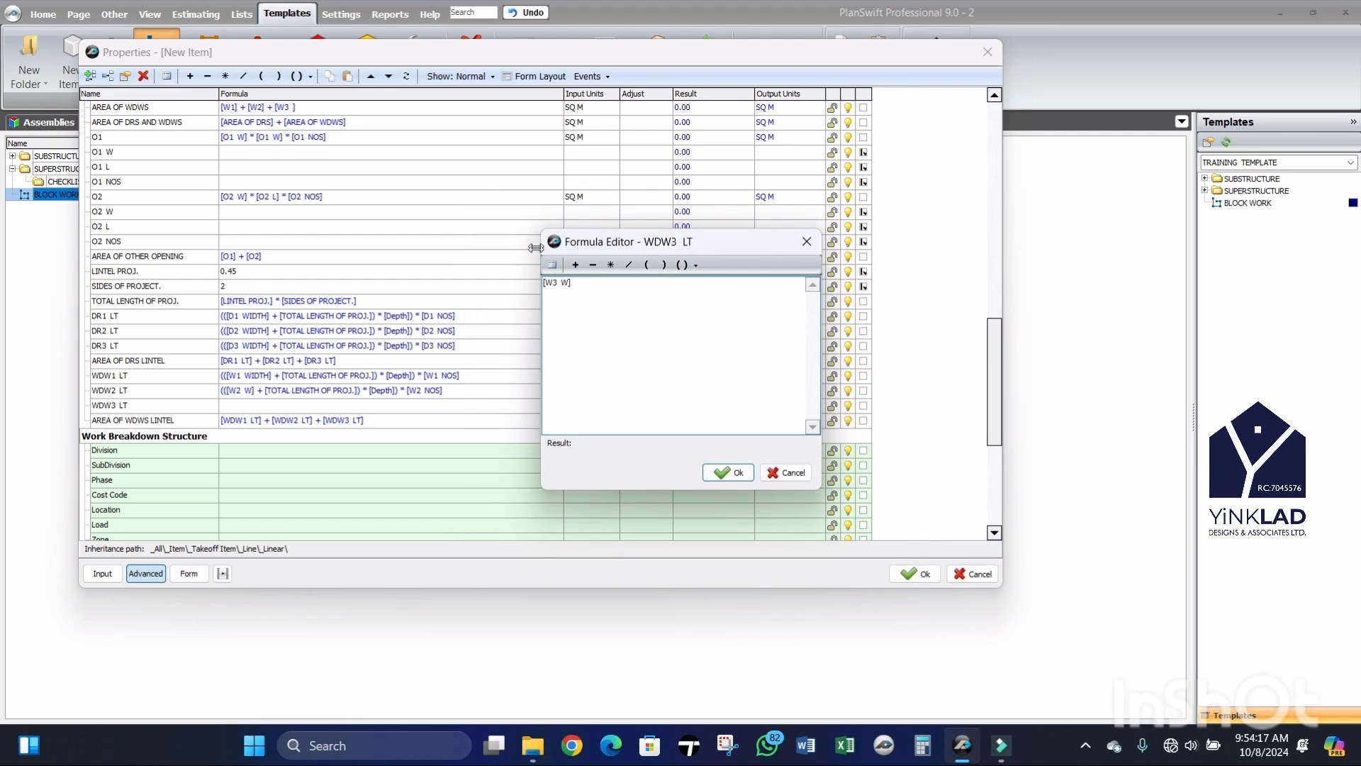
# Step: Add [TOTAL LENGTH OF PROJ.] to [W3 W] in the WDW3 LT formula and enclose the sum in parentheses
pyautogui.click(575, 265)
pyautogui.click(553, 265)
pyautogui.scroll(-3, 772, 382)
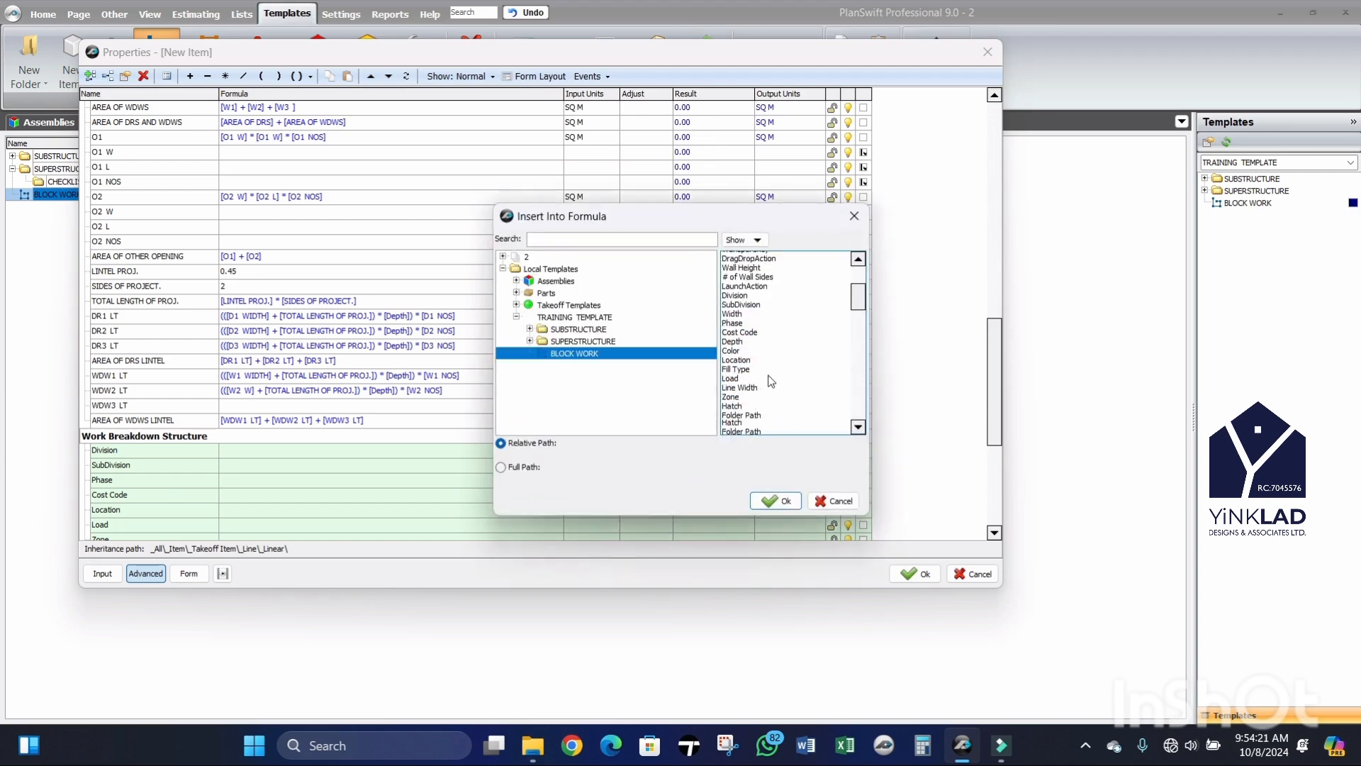
pyautogui.scroll(-10, 771, 382)
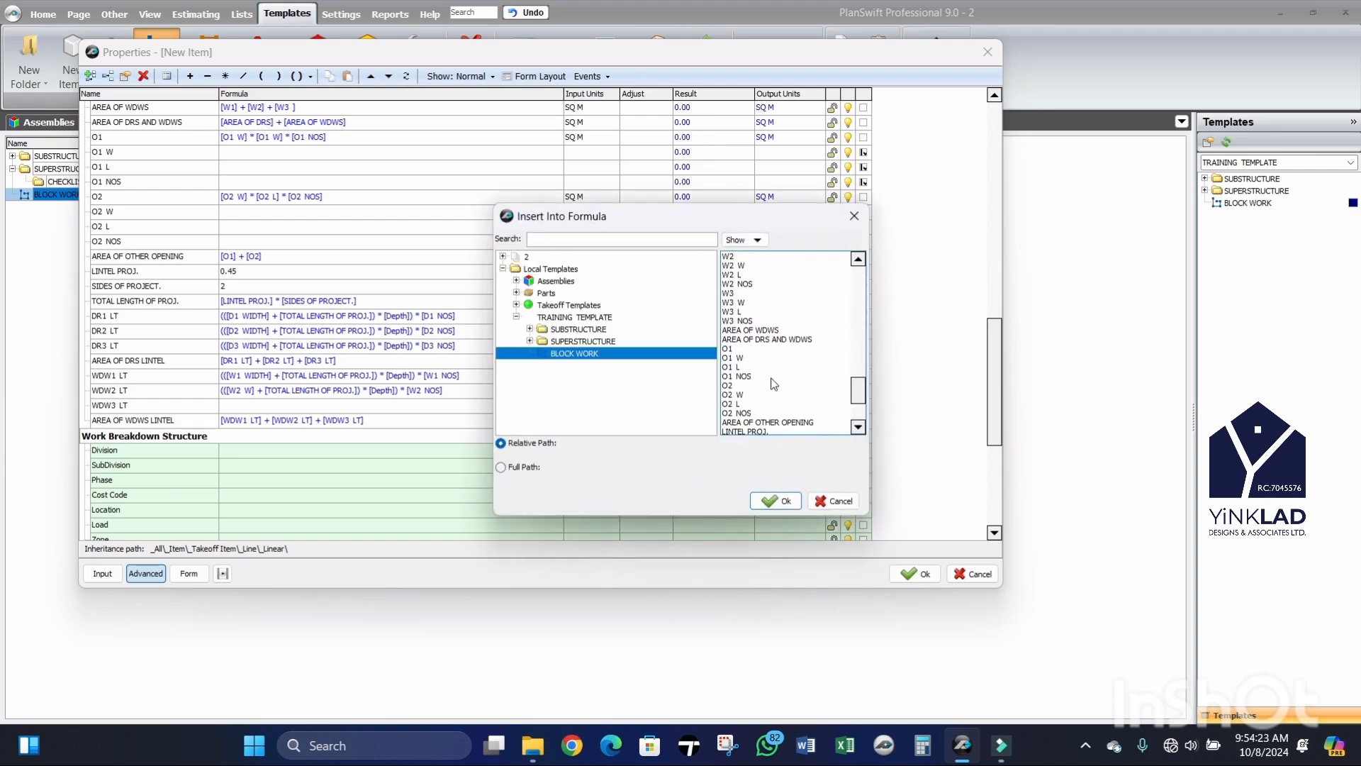
pyautogui.scroll(-2, 781, 428)
pyautogui.click(784, 394)
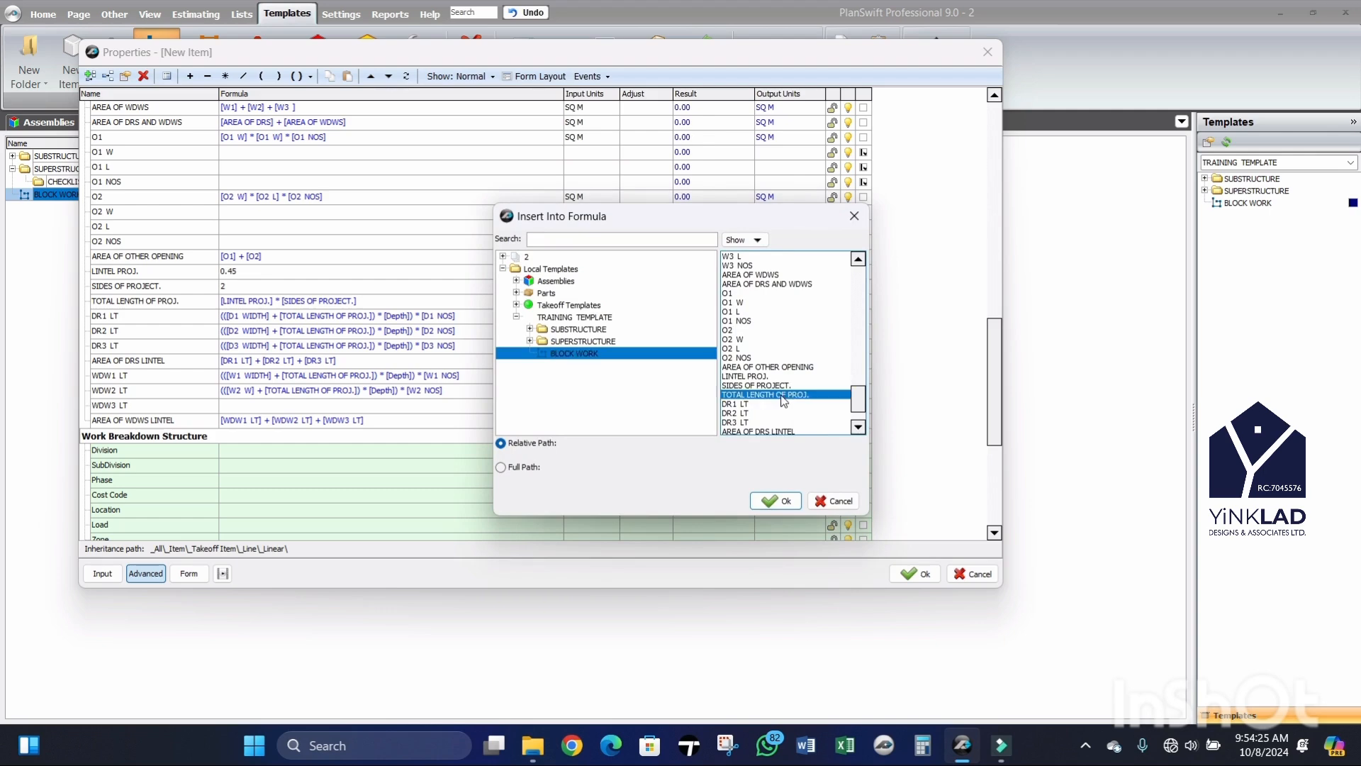
pyautogui.click(800, 503)
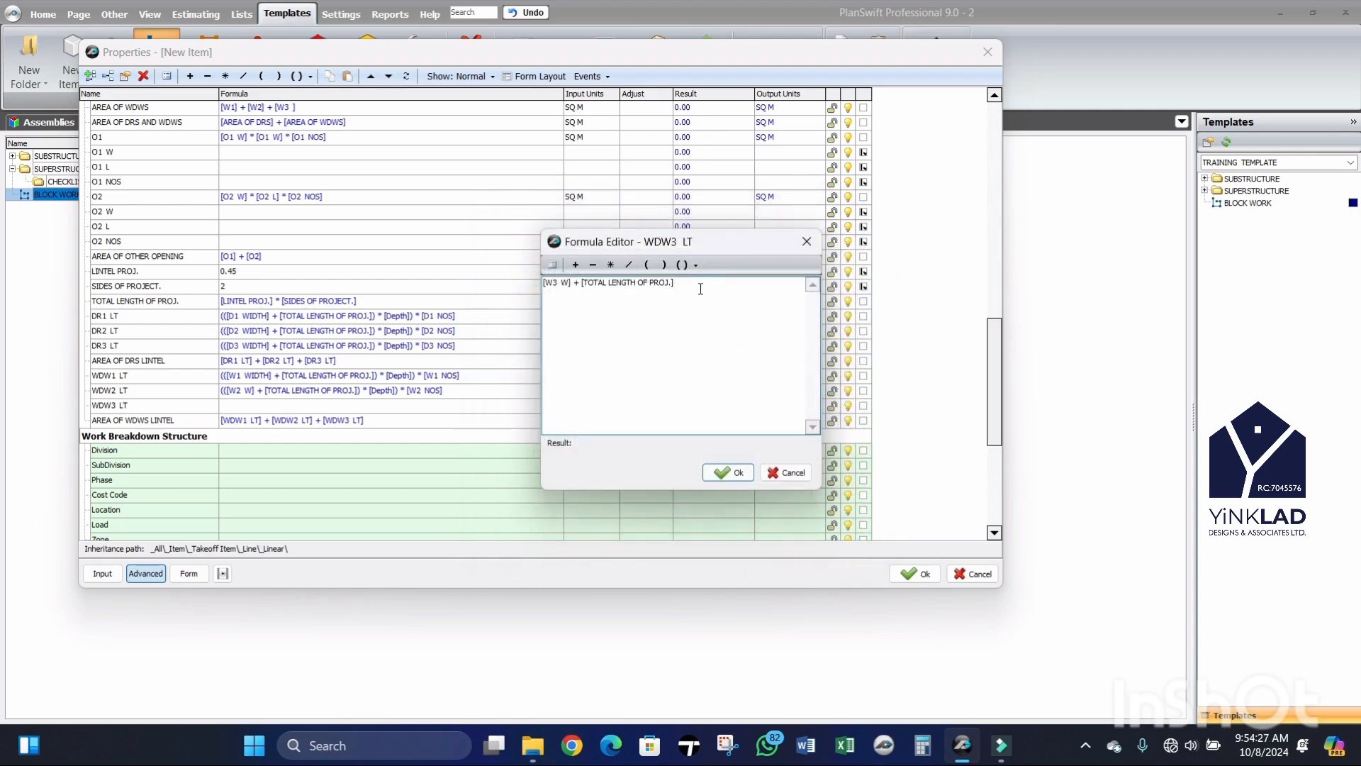
pyautogui.moveTo(700, 288); pyautogui.dragTo(527, 287)
pyautogui.click(696, 264)
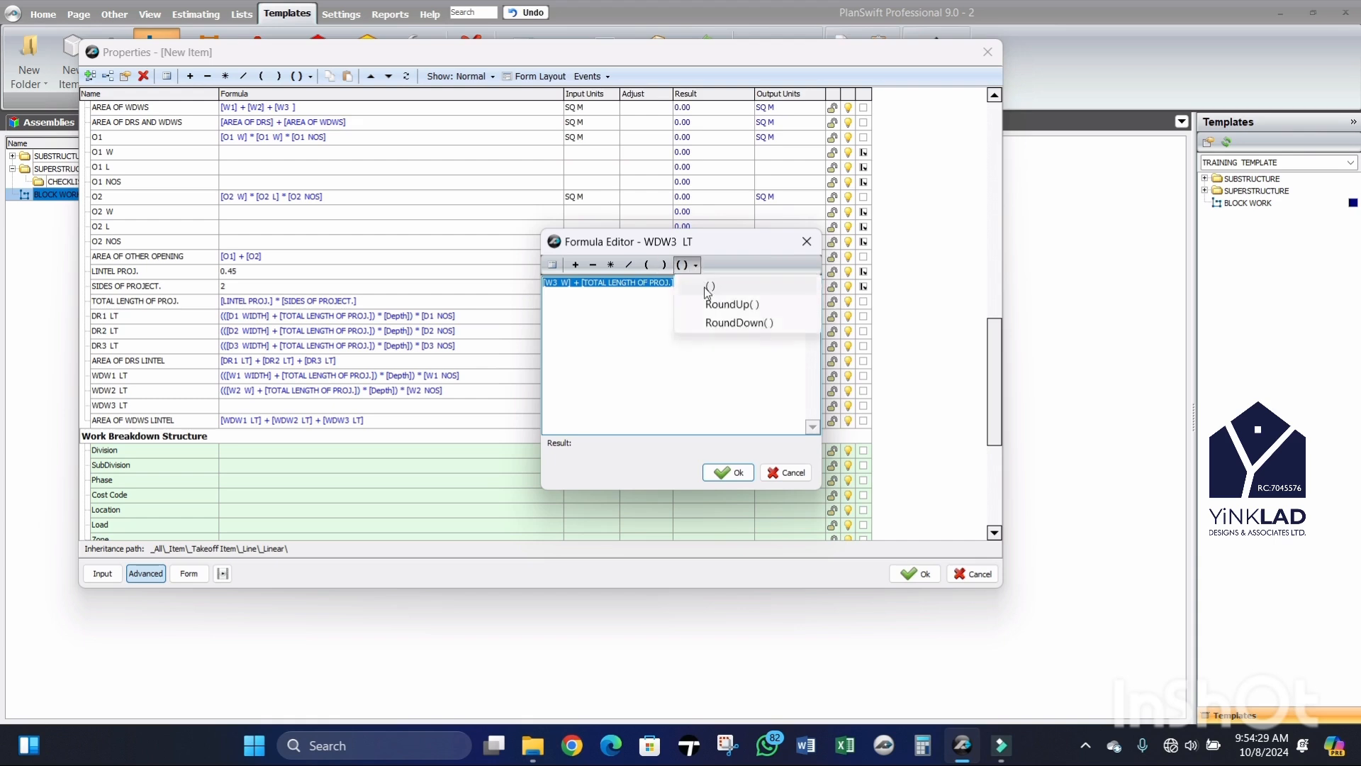
pyautogui.click(683, 265)
# Step: Multiply the parenthesized sum in the WDW3 LT formula by [Depth] and enclose the whole expression in parentheses
pyautogui.click(614, 265)
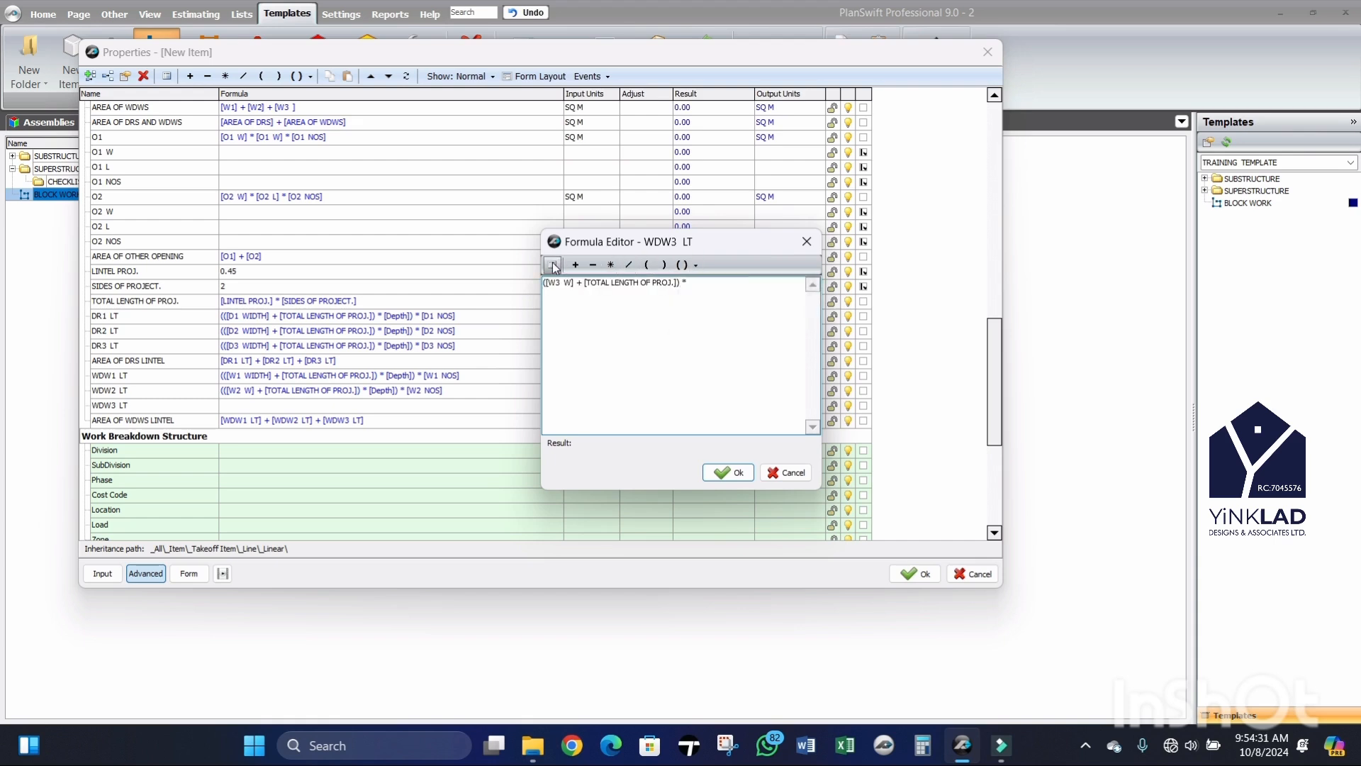
pyautogui.click(554, 266)
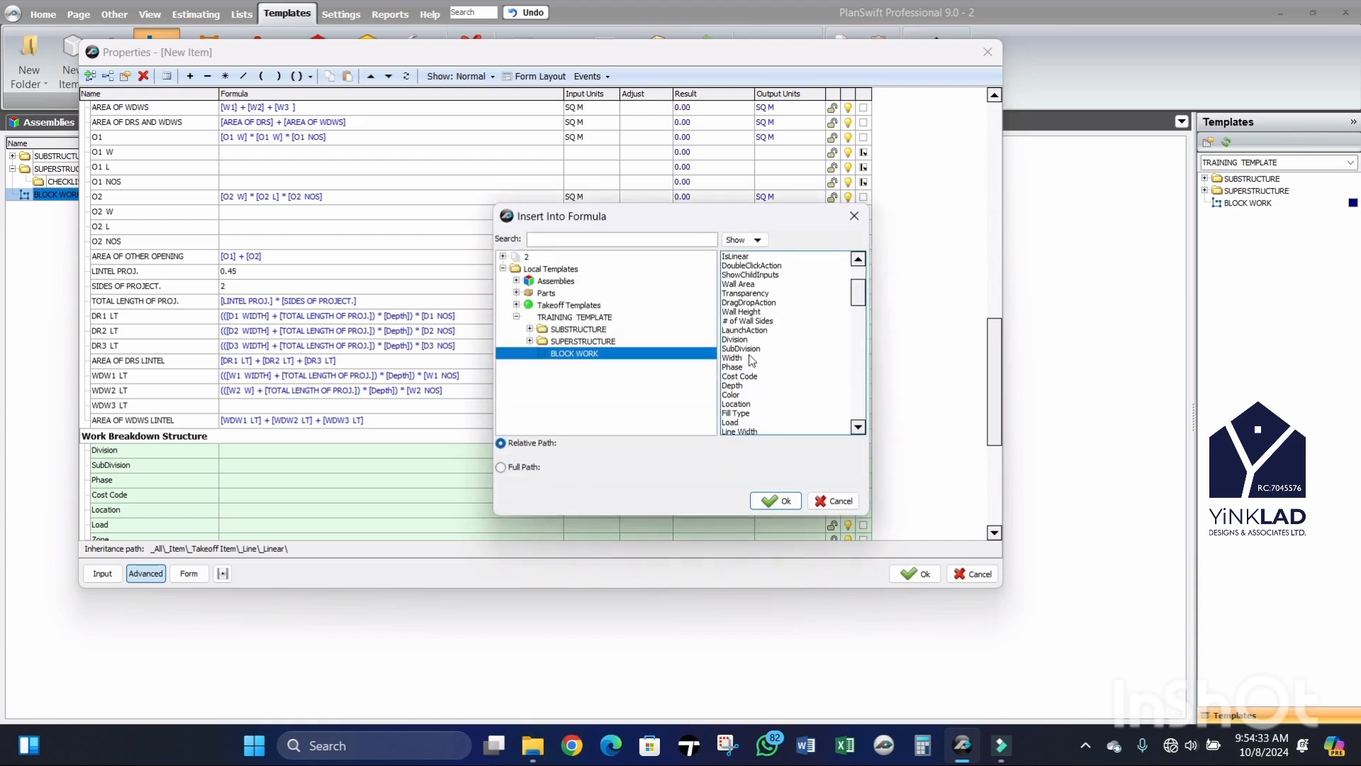
pyautogui.scroll(-1, 738, 371)
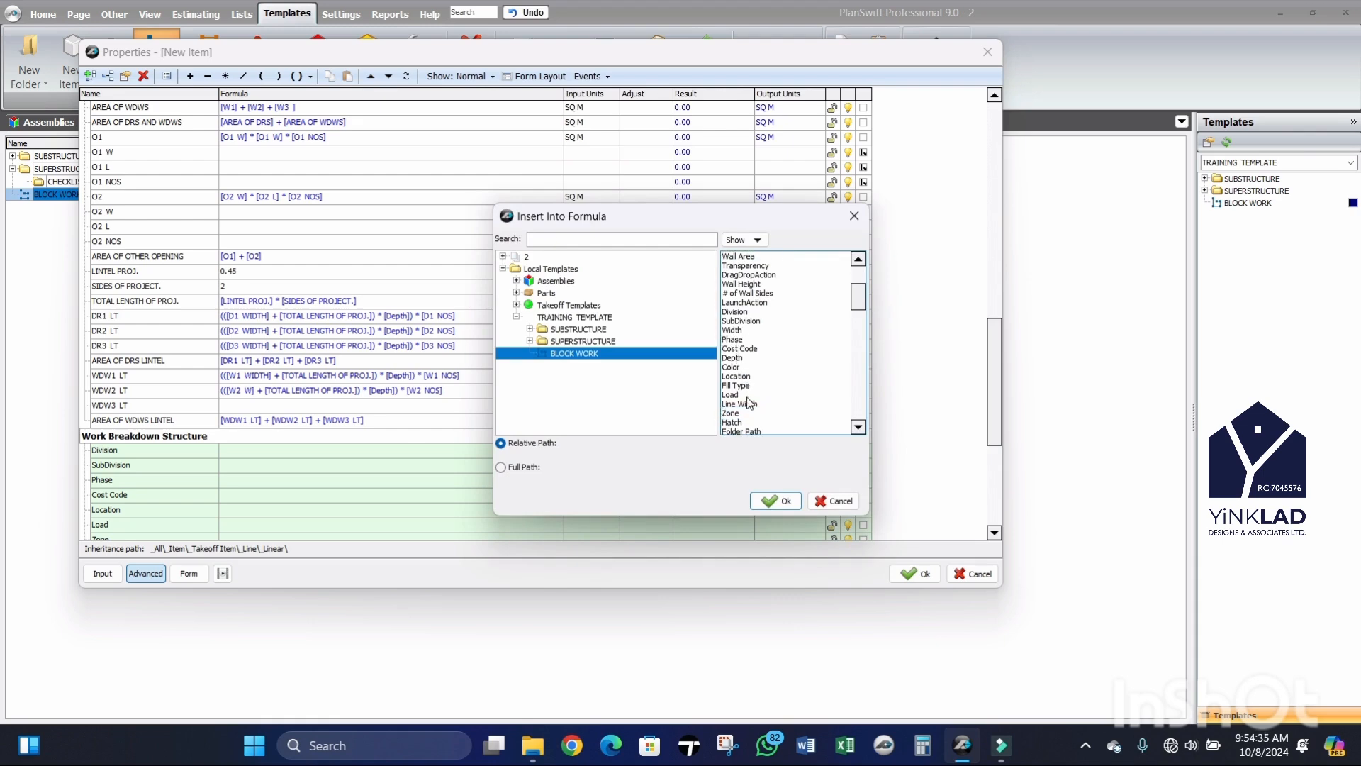
pyautogui.scroll(-2, 752, 377)
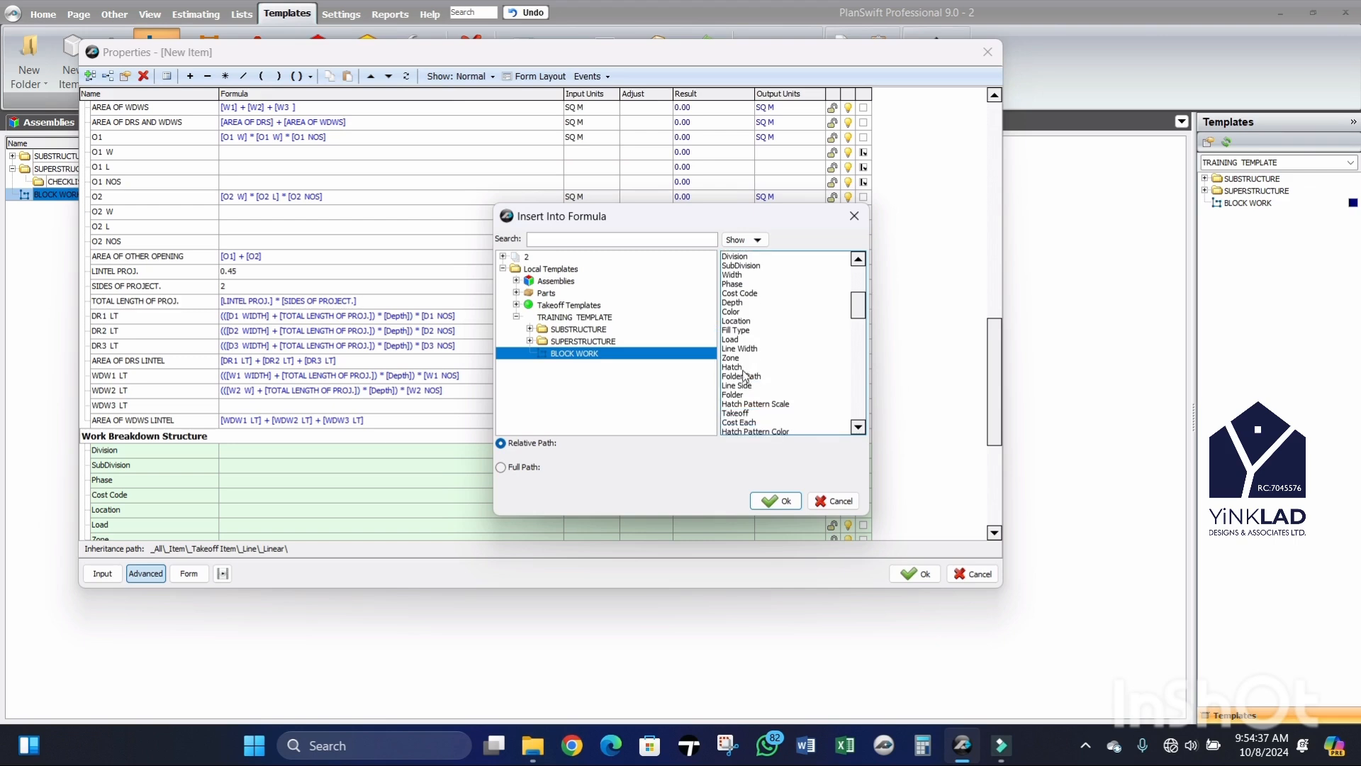
pyautogui.click(745, 304)
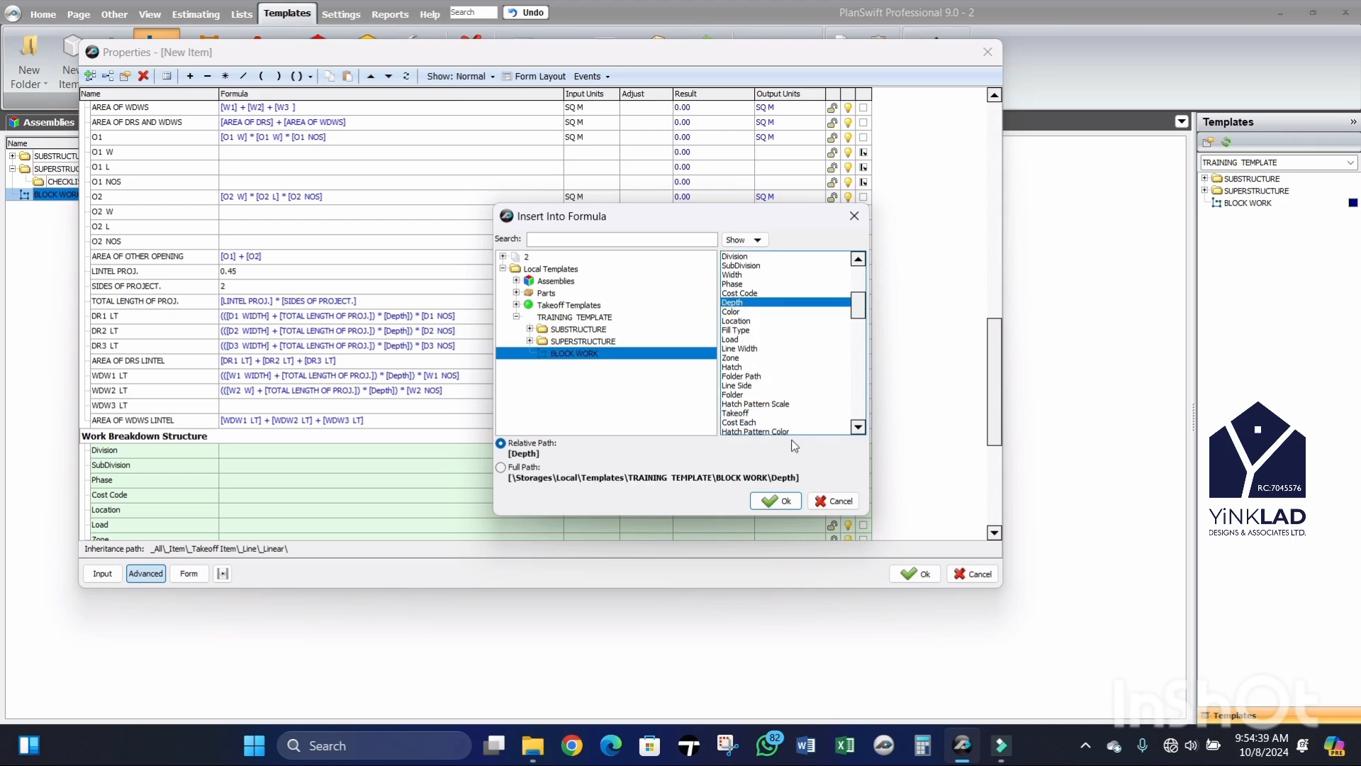
pyautogui.click(776, 501)
pyautogui.moveTo(721, 287); pyautogui.dragTo(531, 301)
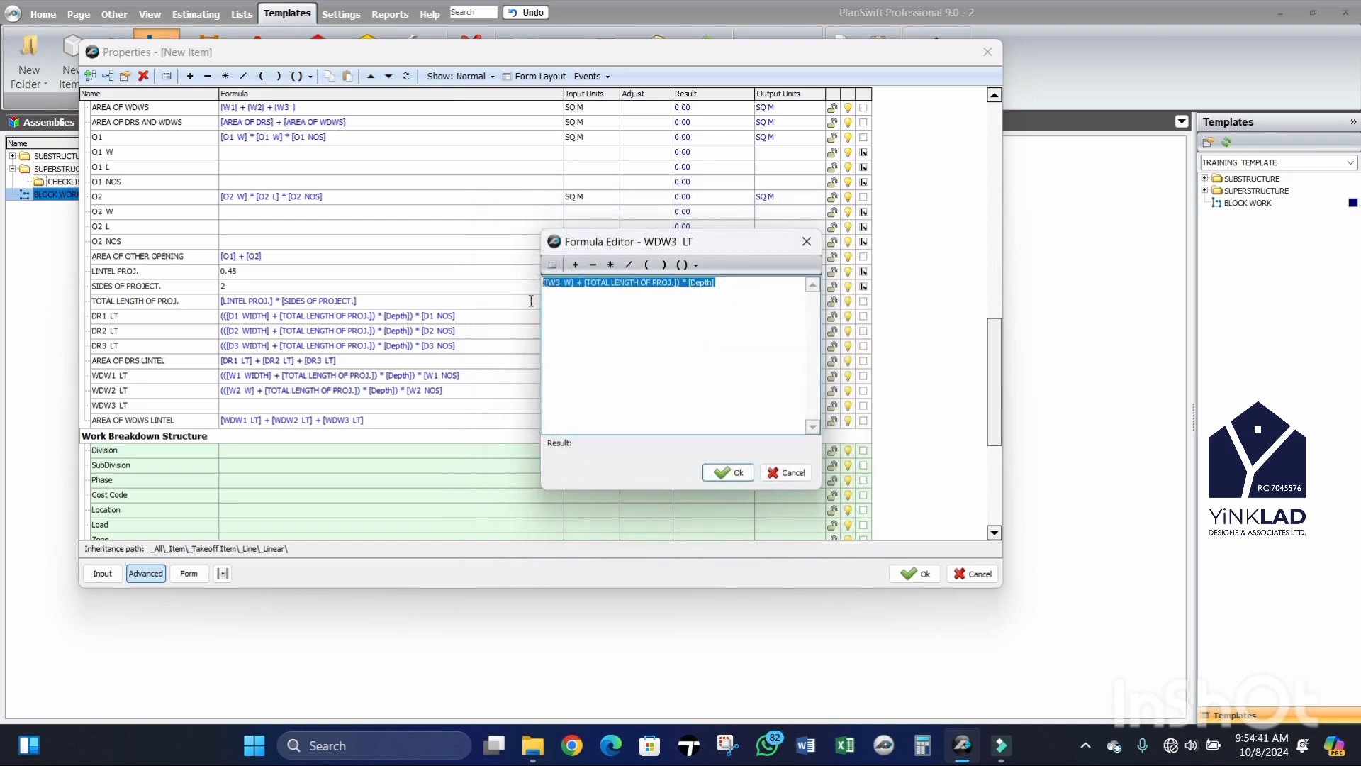
pyautogui.click(691, 269)
pyautogui.click(709, 285)
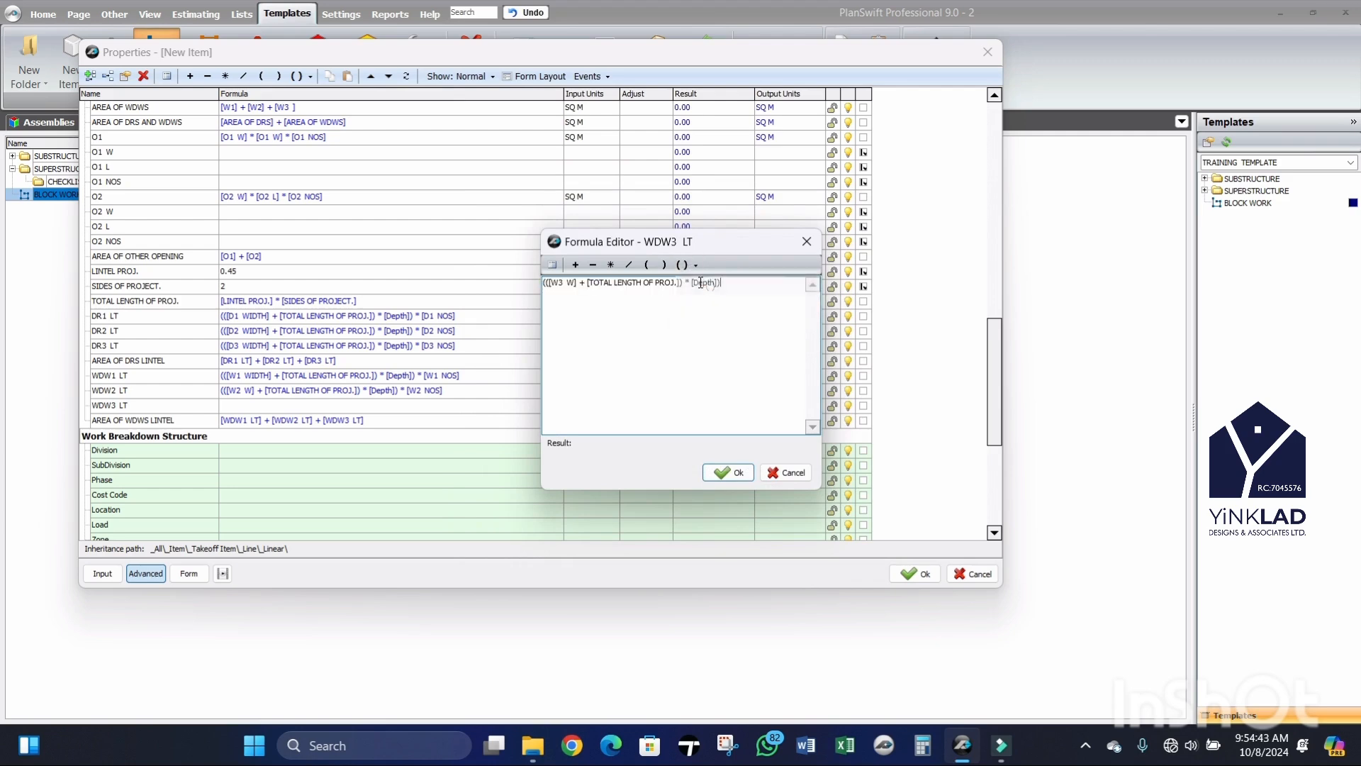
# Step: Multiply the WDW3 LT expression by [W3 NOS] and accept the completed formula
pyautogui.click(610, 265)
pyautogui.scroll(-8, 780, 350)
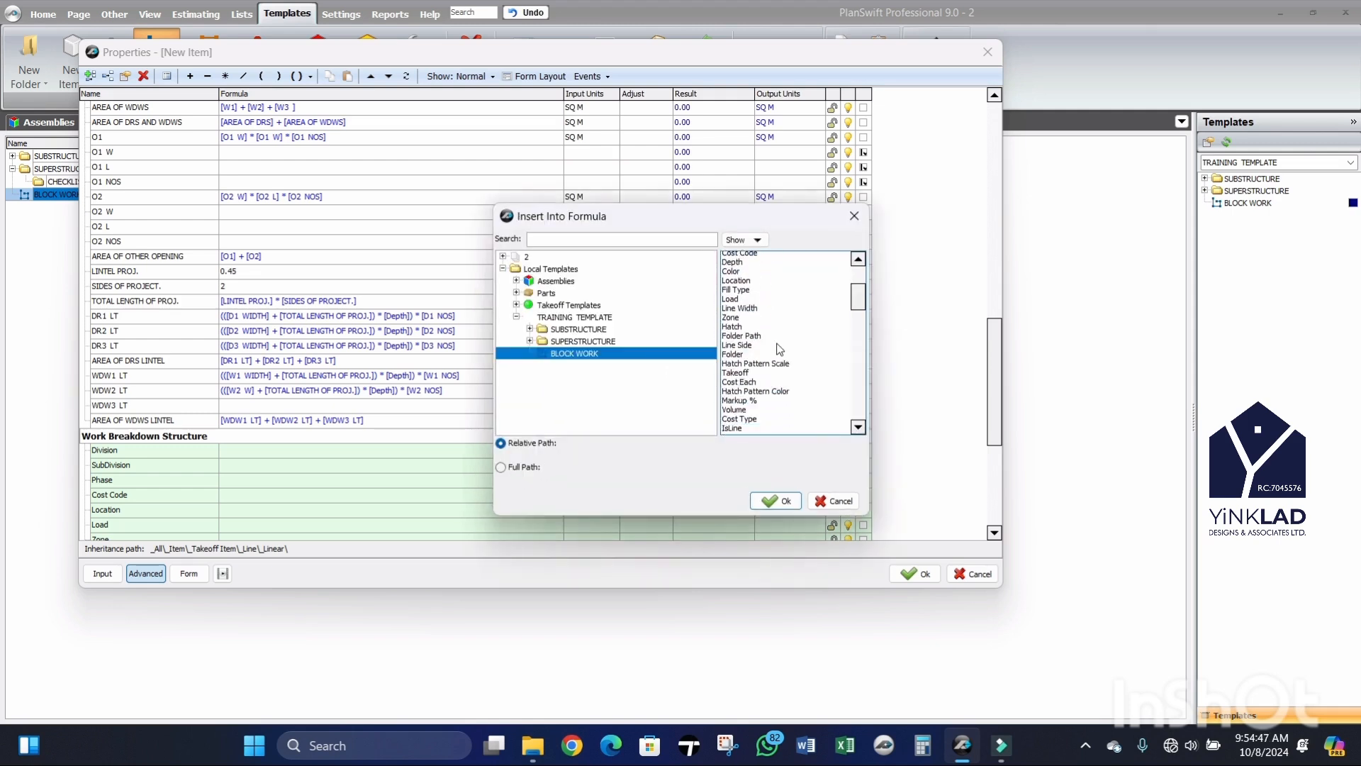
pyautogui.scroll(-10, 780, 349)
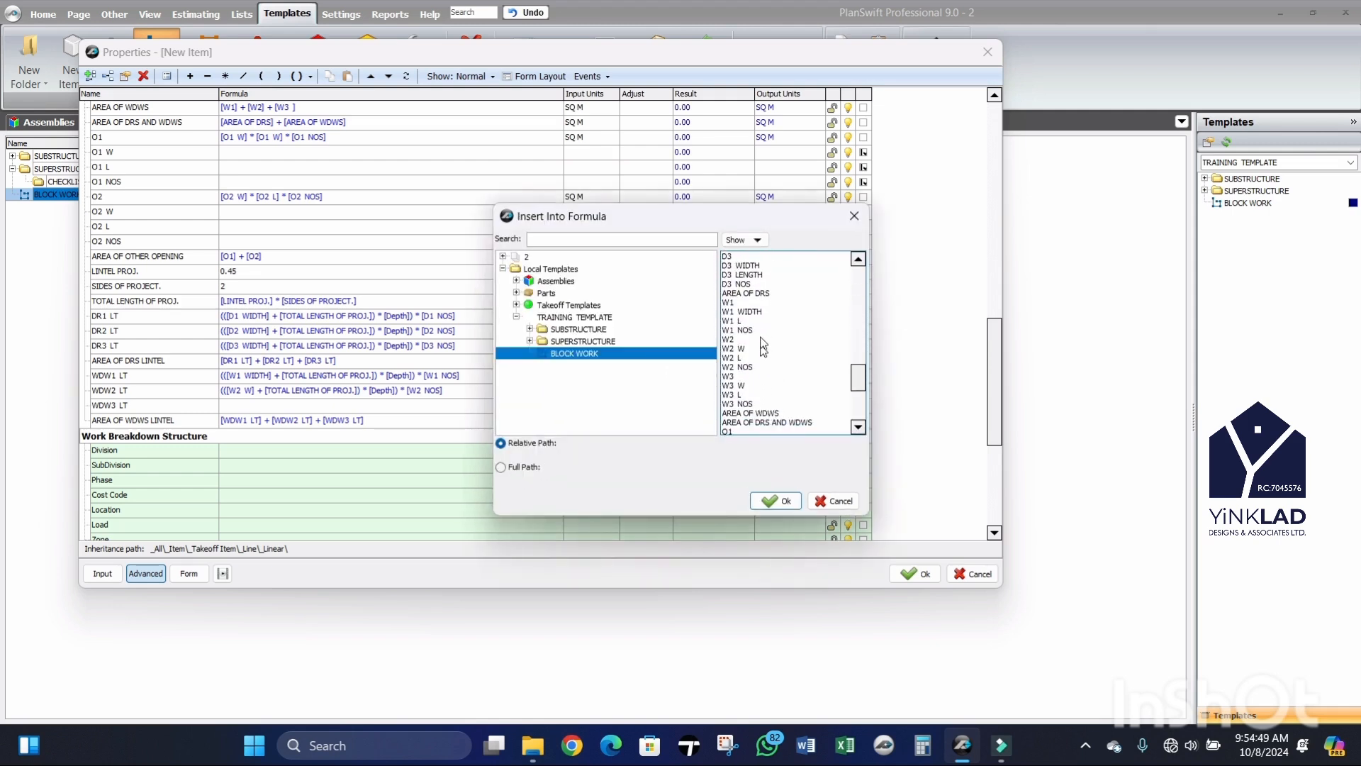
pyautogui.click(745, 403)
pyautogui.click(776, 500)
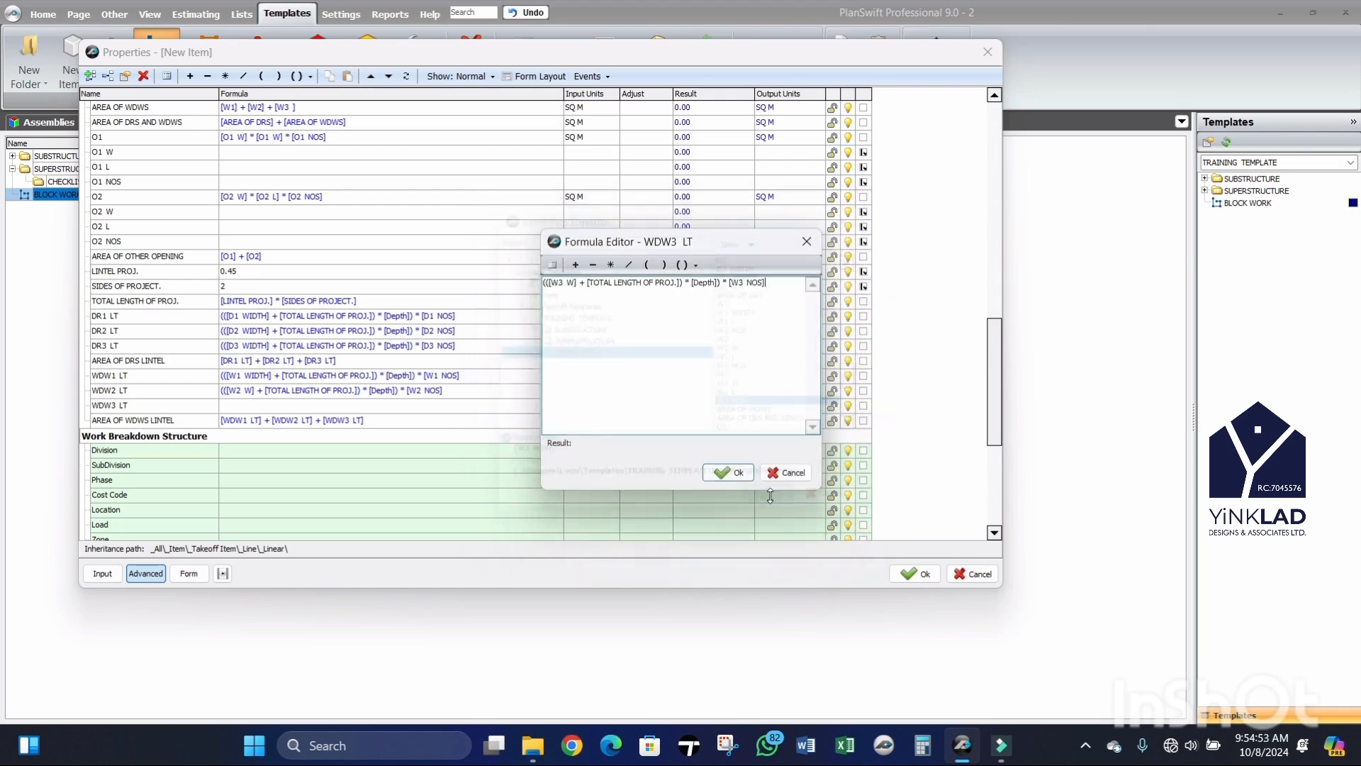
pyautogui.click(731, 473)
pyautogui.press('Up')
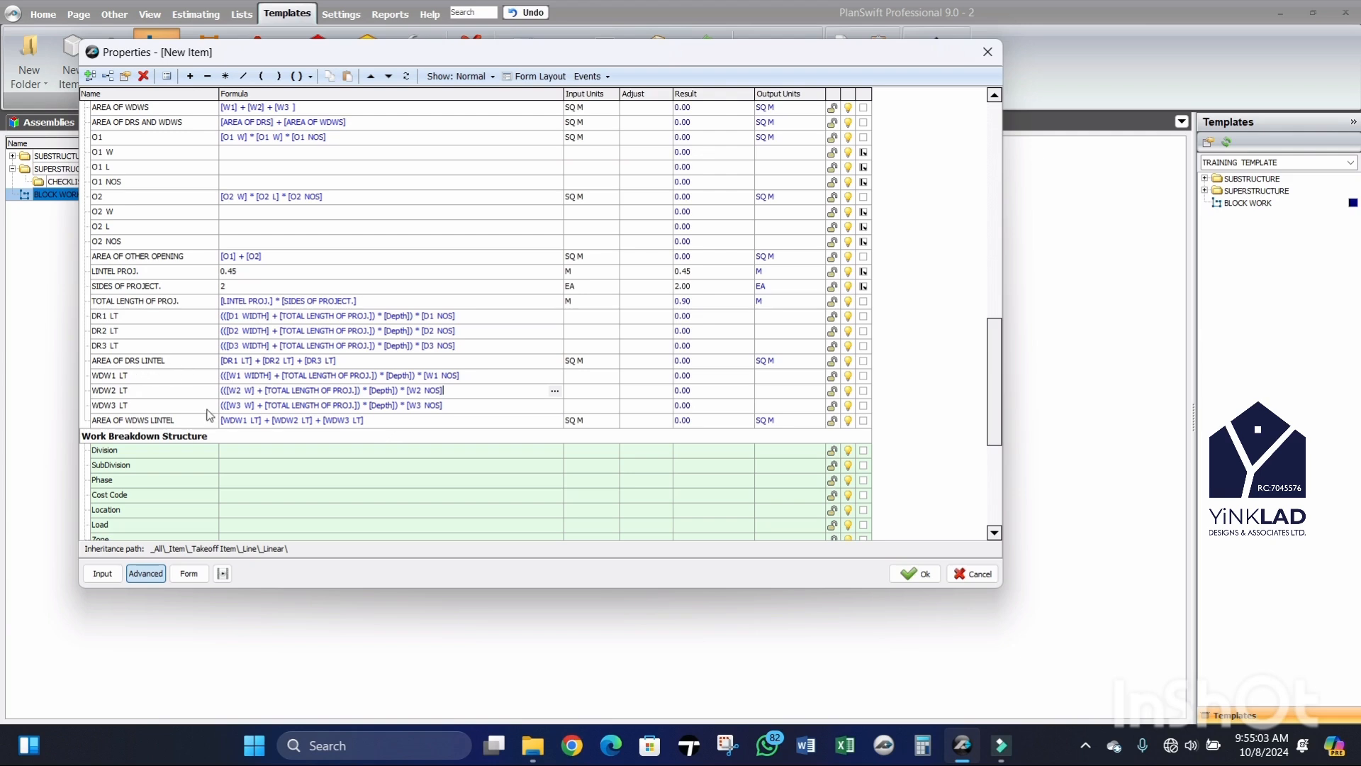
# Step: Add a number property named AREA OF DRS AND WDWS LINTEL below AREA OF WDWS LINTEL
pyautogui.click(131, 424)
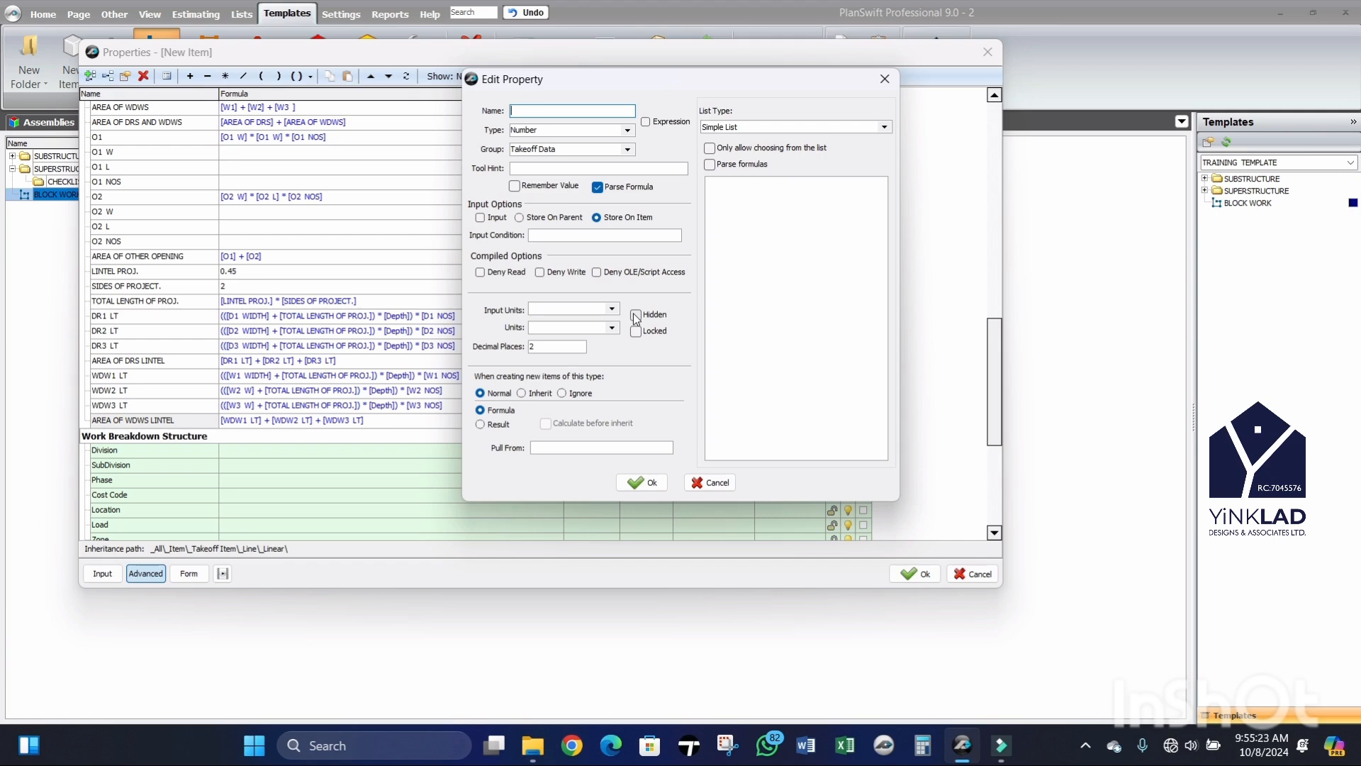
pyautogui.write('AREA OF DRS AND WDWS LINTEL')
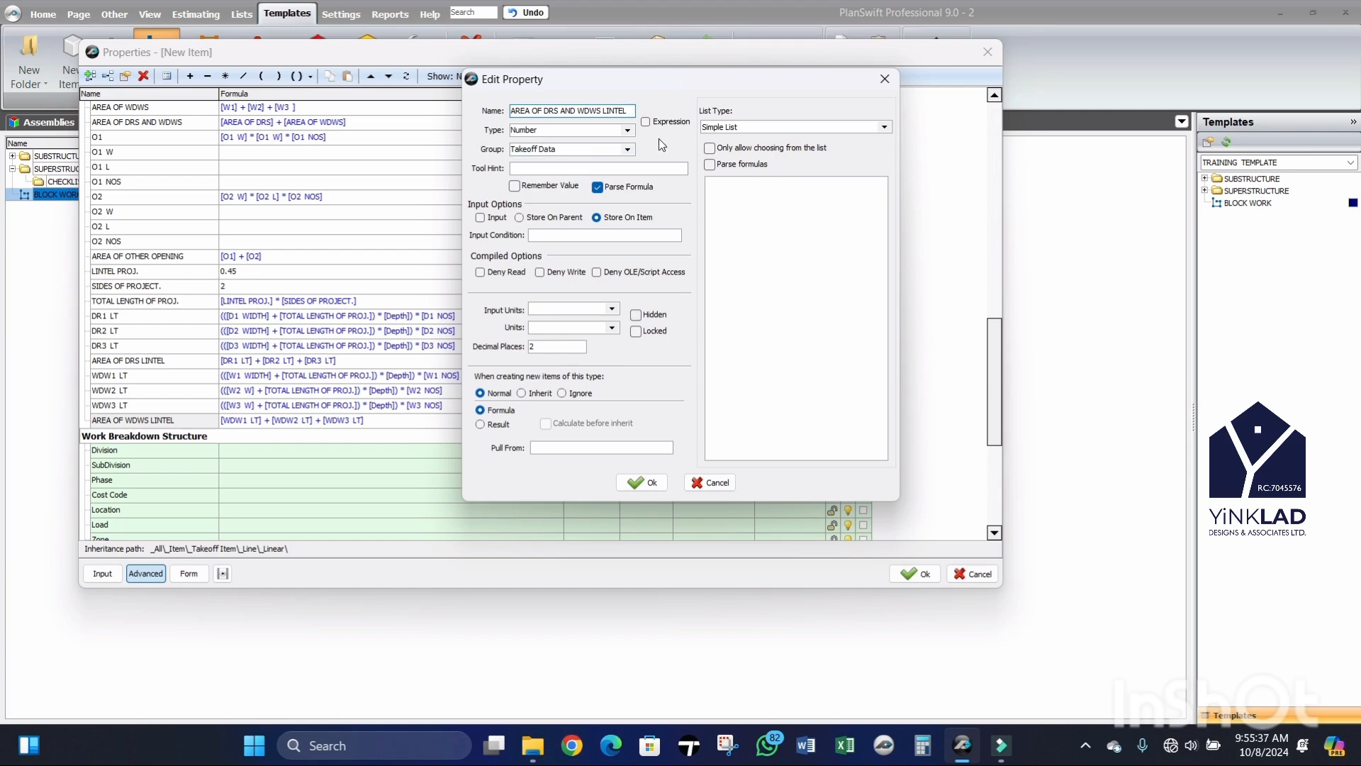
pyautogui.click(636, 485)
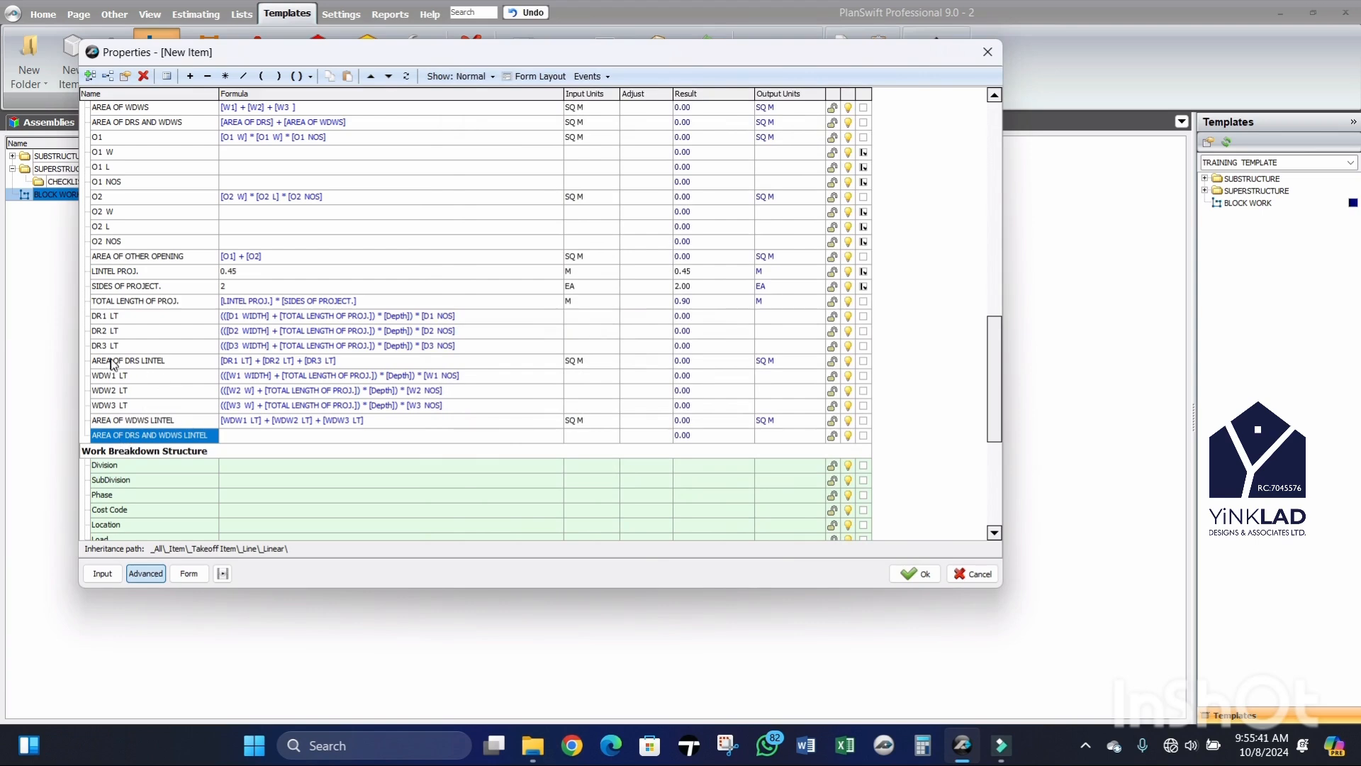
# Step: Set the AREA OF DRS AND WDWS LINTEL formula to [AREA OF DRS LINTEL] + [AREA OF WDWS LINTEL]
pyautogui.moveTo(112, 364); pyautogui.dragTo(258, 434)
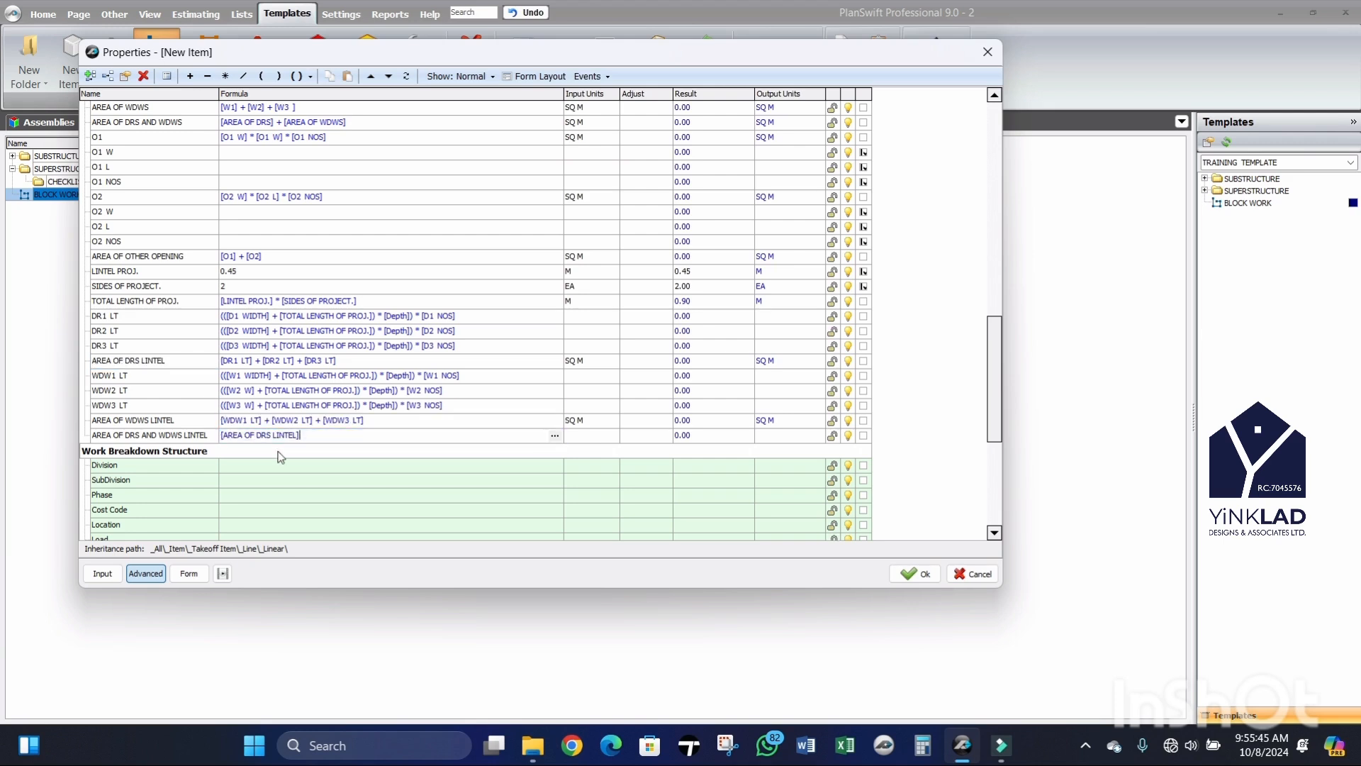
pyautogui.write('+')
pyautogui.moveTo(124, 422); pyautogui.dragTo(340, 438)
# Step: Set the input units of AREA OF DRS AND WDWS LINTEL to SQ M
pyautogui.click(608, 438)
pyautogui.click(611, 436)
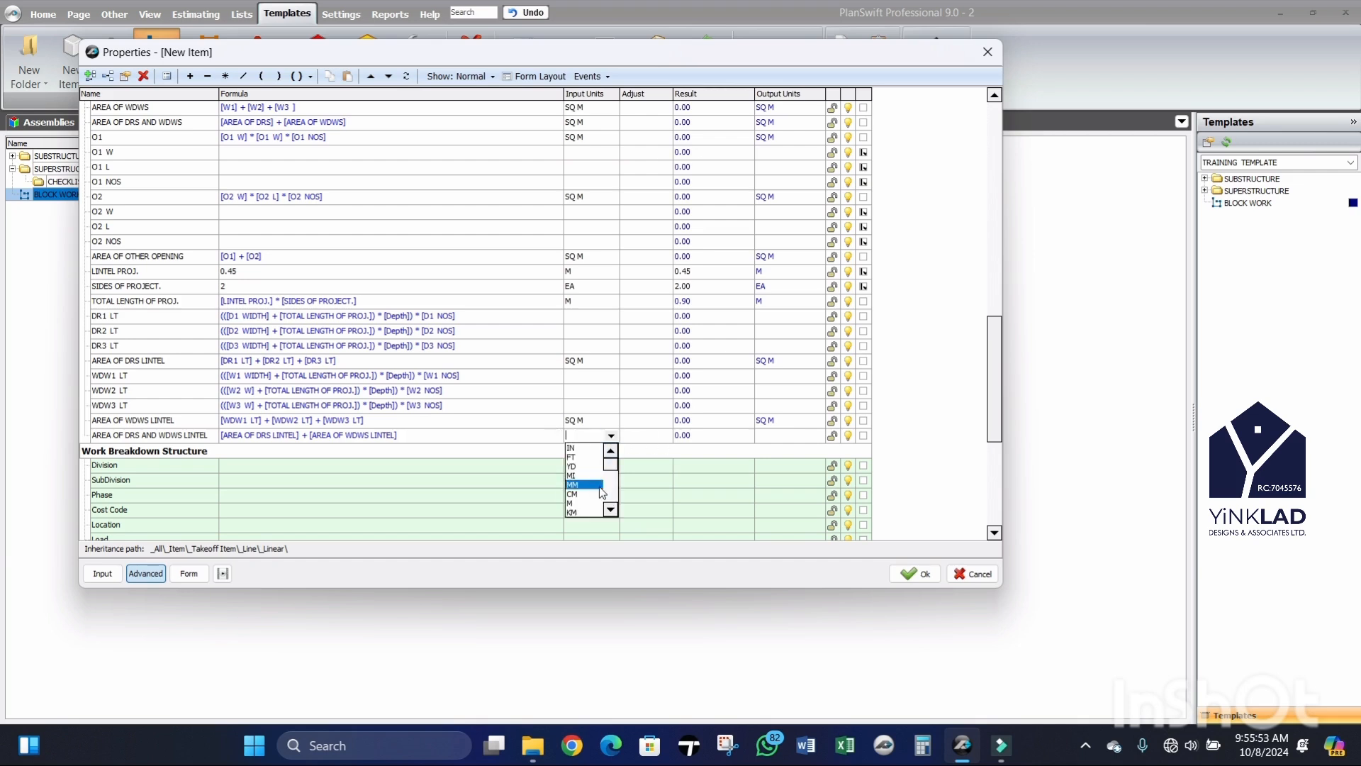
pyautogui.scroll(-3, 588, 482)
pyautogui.click(592, 503)
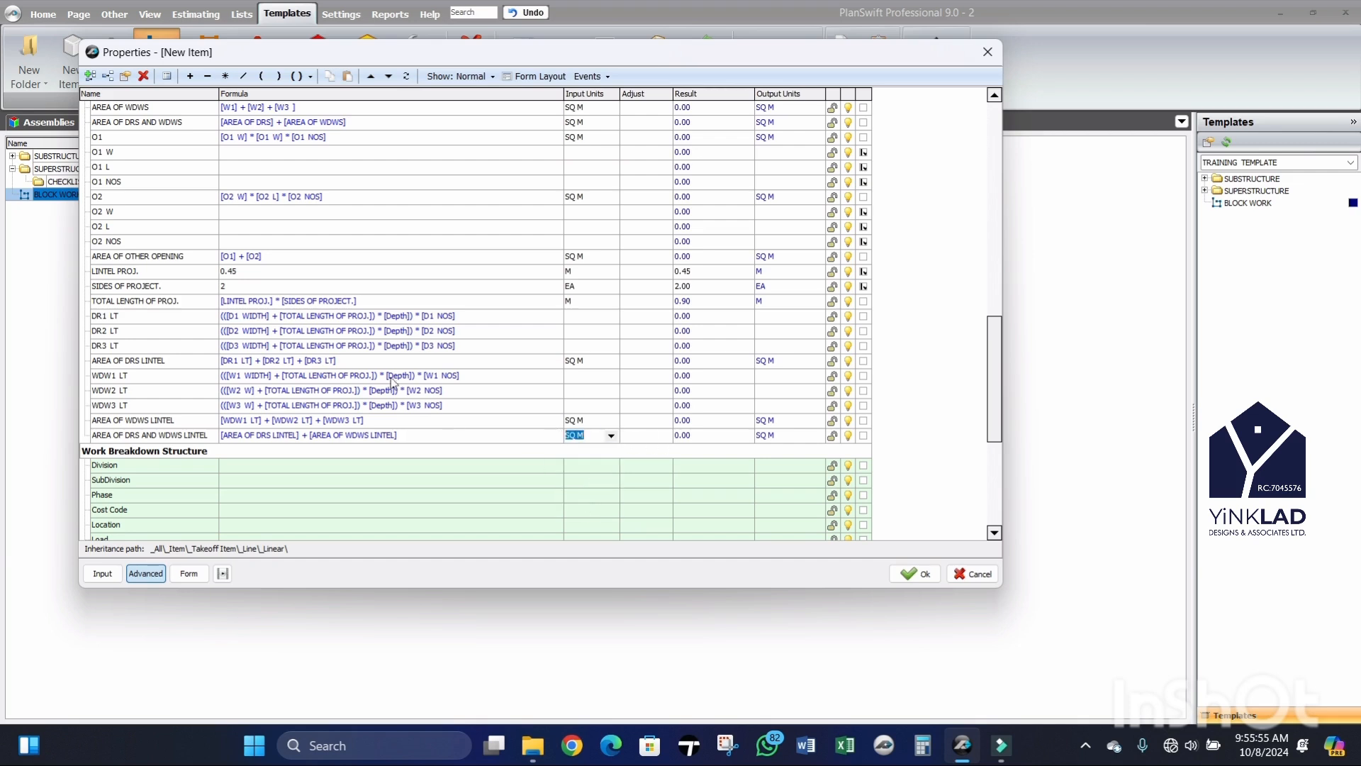
# Step: Add a number property named COL. LENGTH below AREA OF DRS AND WDWS LINTEL
pyautogui.click(158, 438)
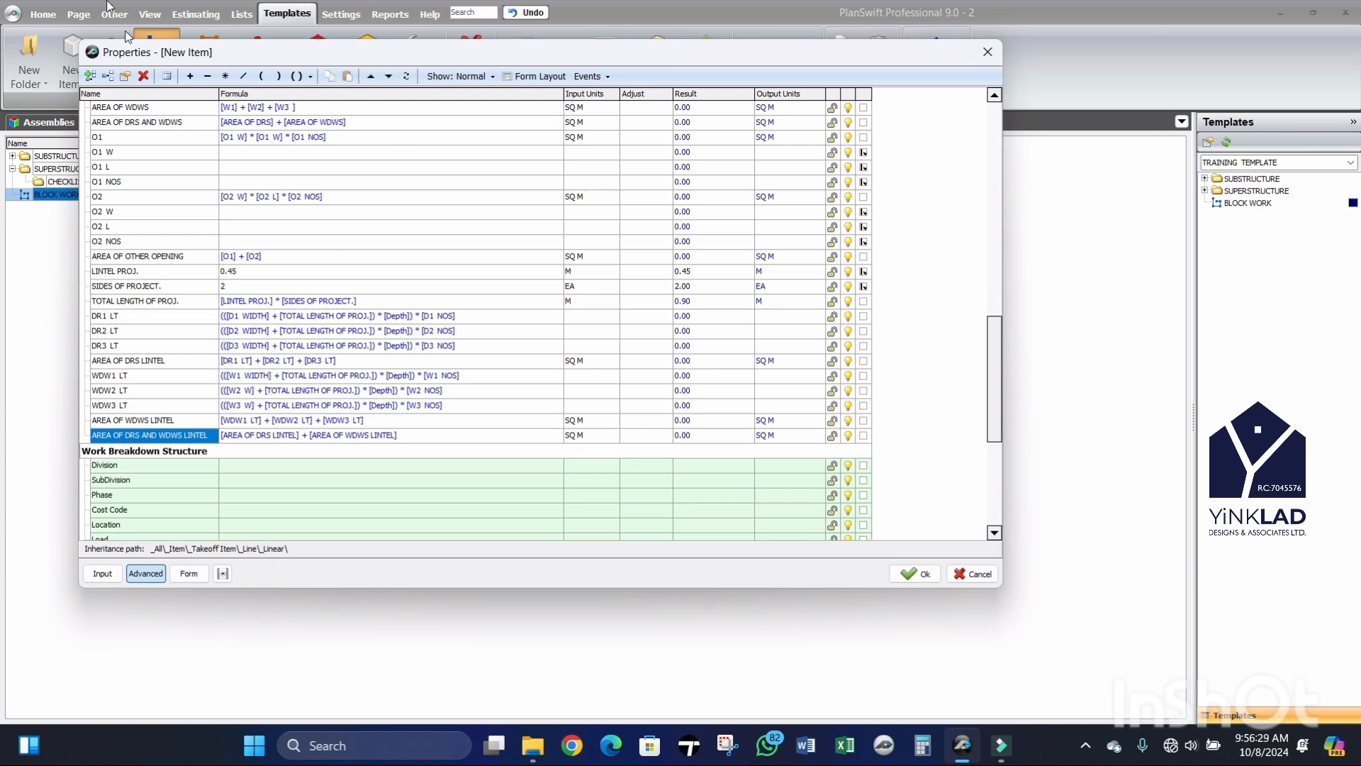
pyautogui.click(91, 76)
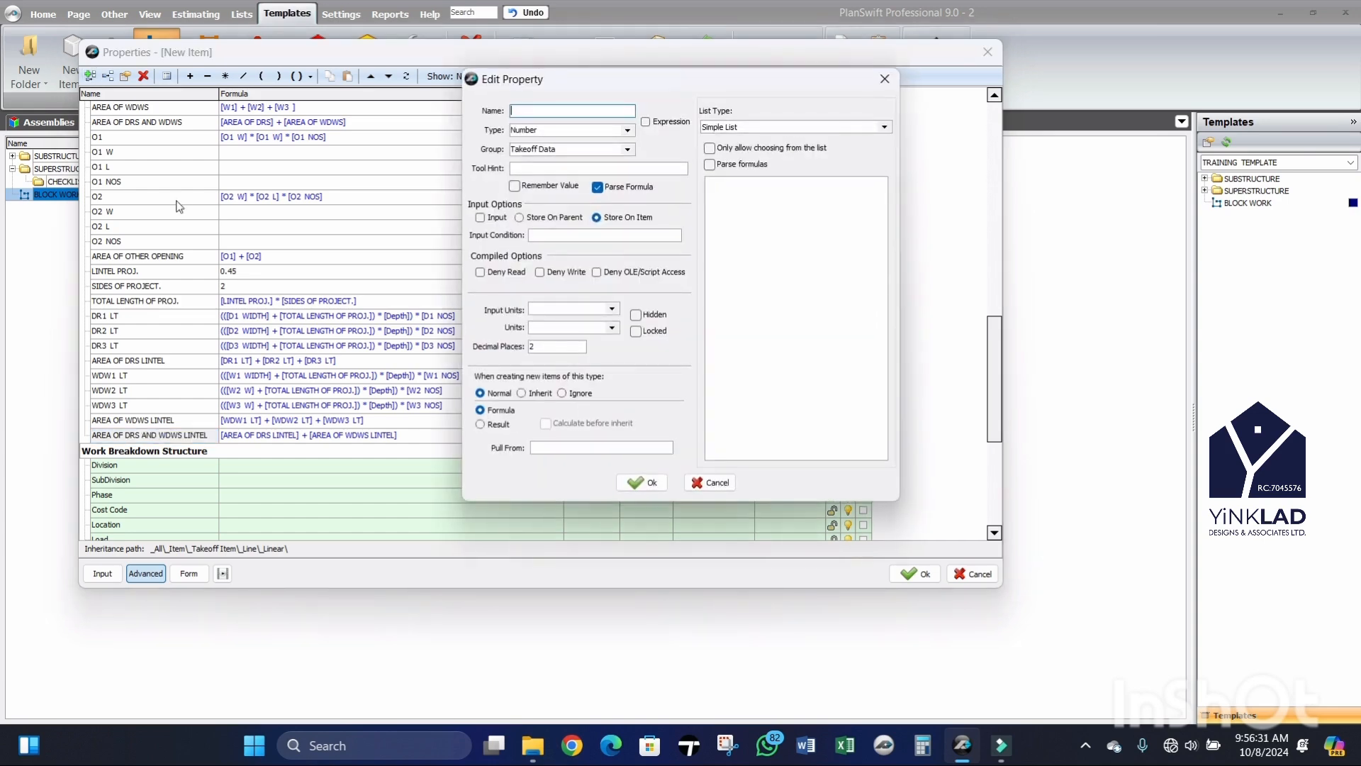
pyautogui.write('COL. LENGTH')
pyautogui.click(641, 482)
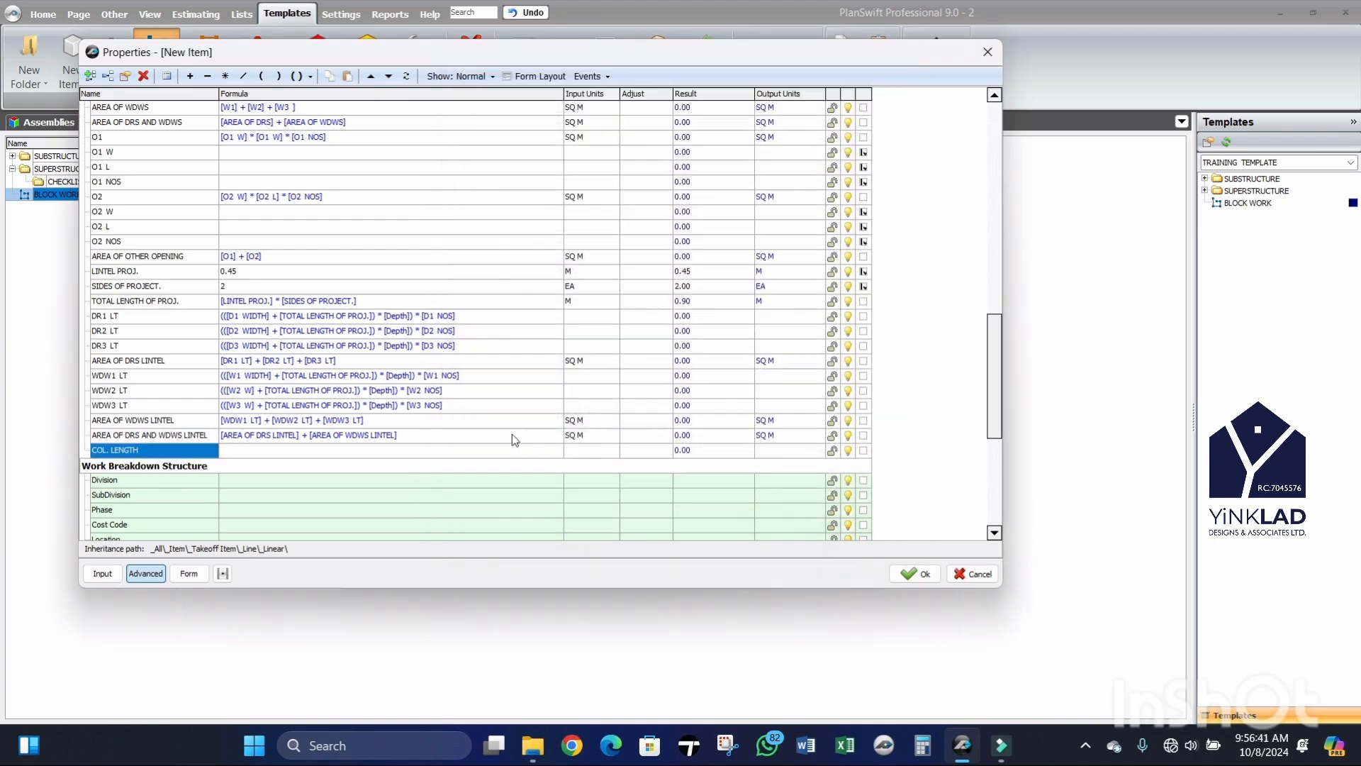
# Step: Add a number property named COL. DEPTH below COL. LENGTH
pyautogui.press('Insert')
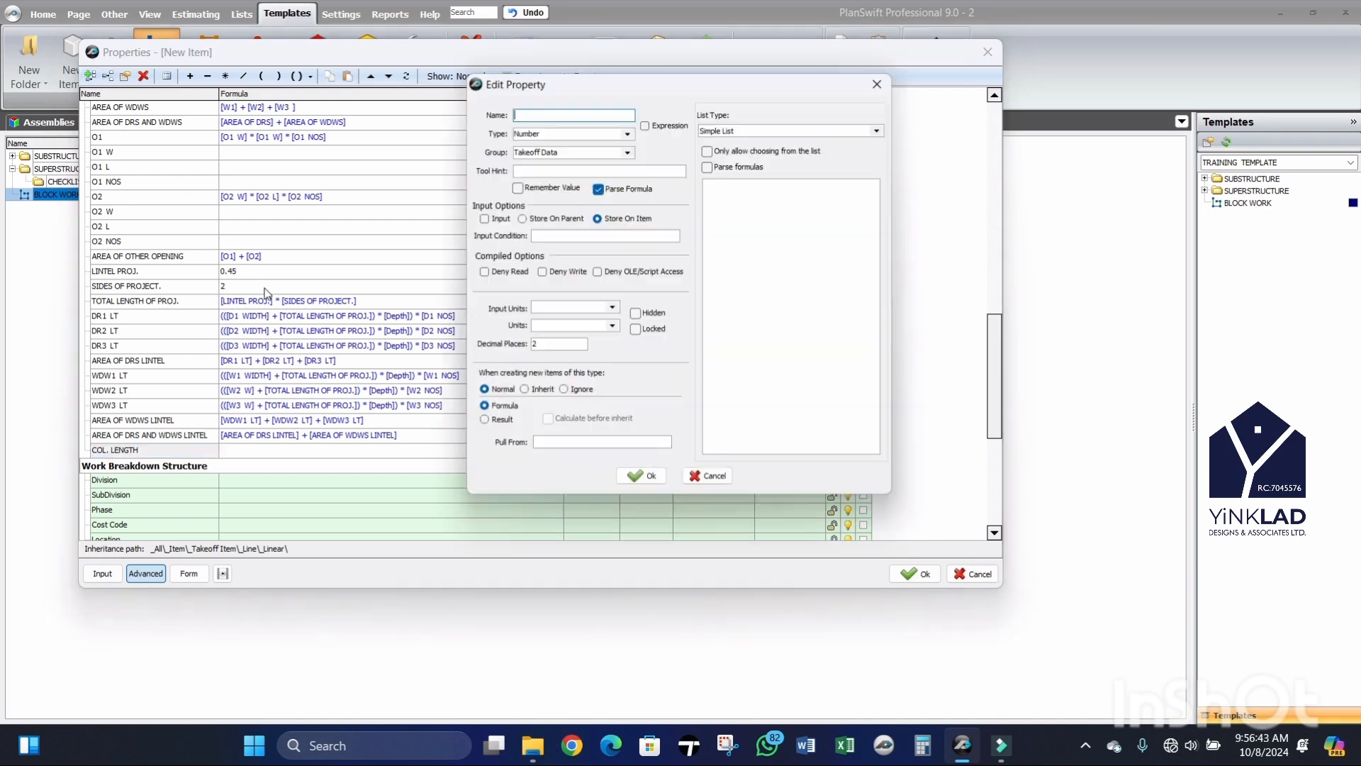
pyautogui.write('COL. DEP')
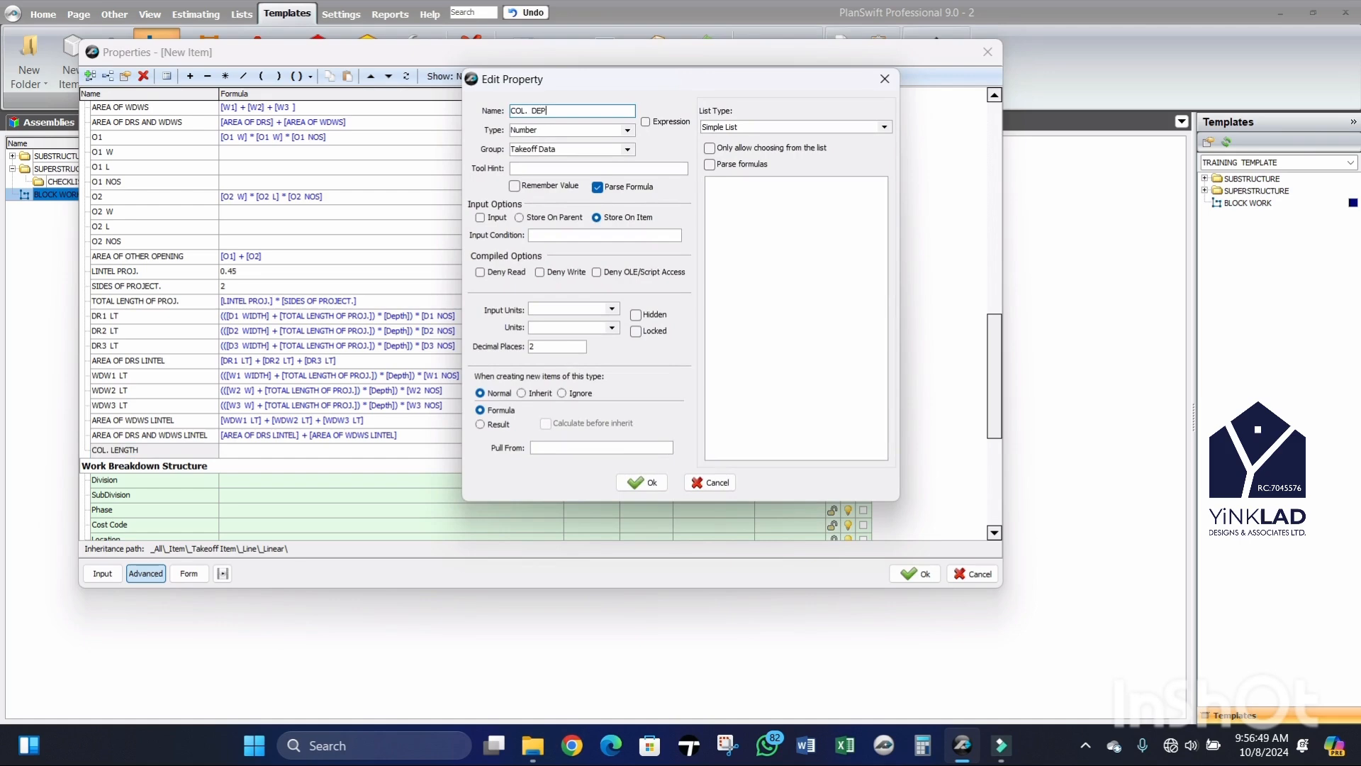
pyautogui.write('TH')
pyautogui.click(621, 483)
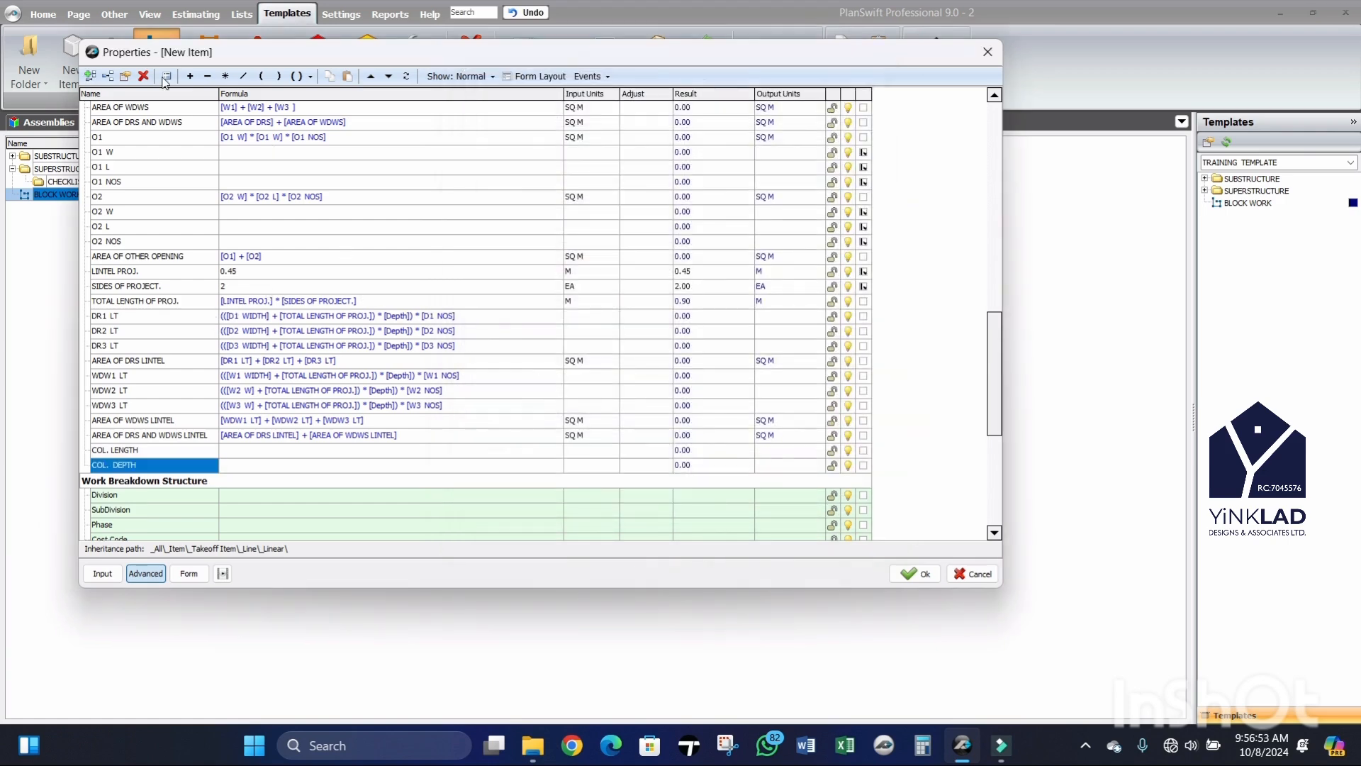
# Step: Add a number property named COL. NOS below COL. DEPTH
pyautogui.click(94, 75)
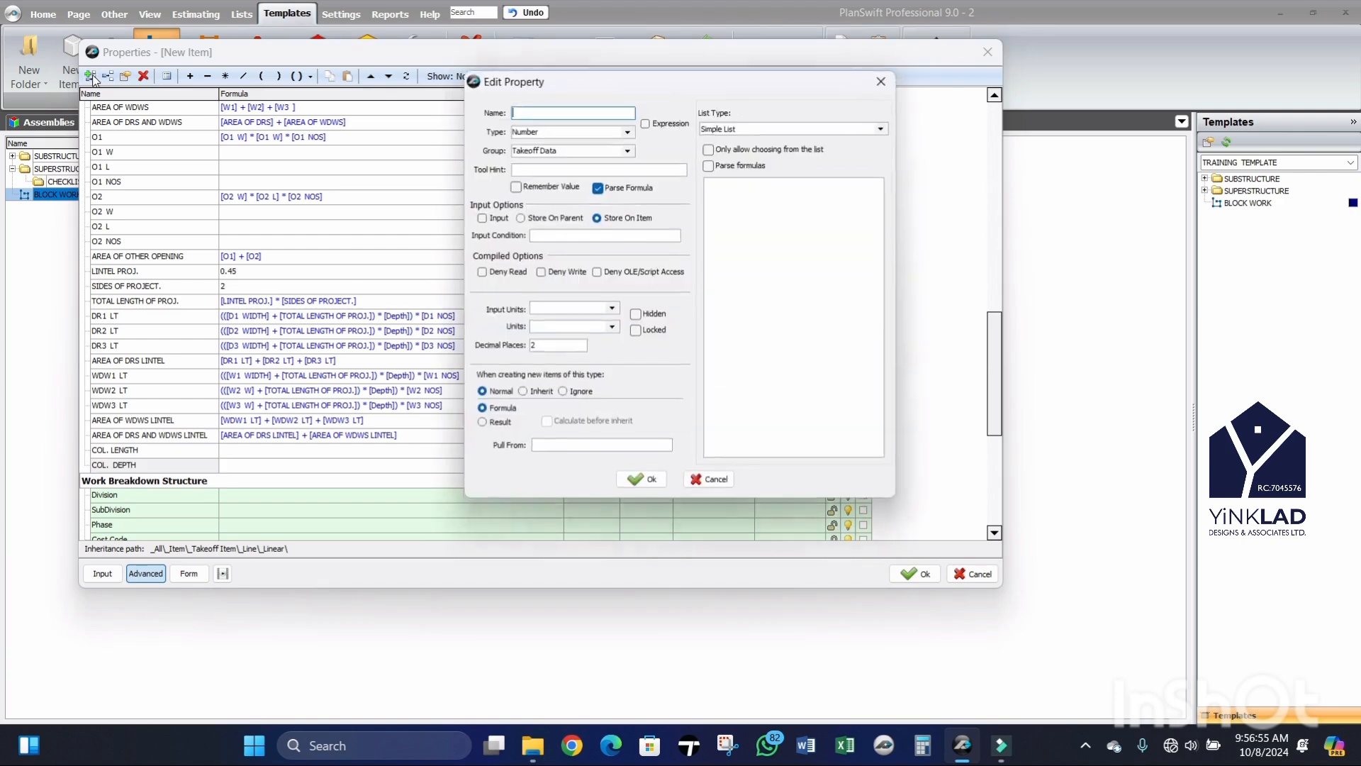
pyautogui.write('COL. NO')
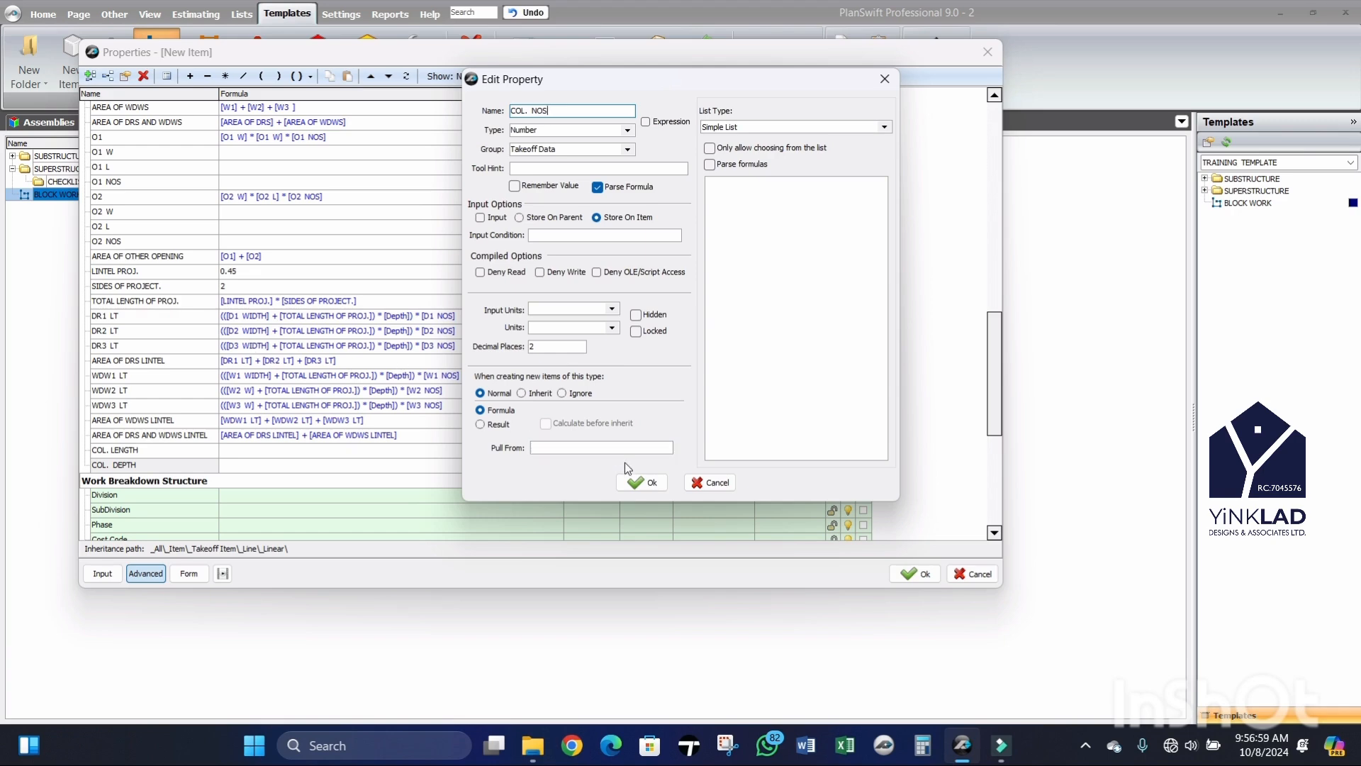
pyautogui.click(638, 483)
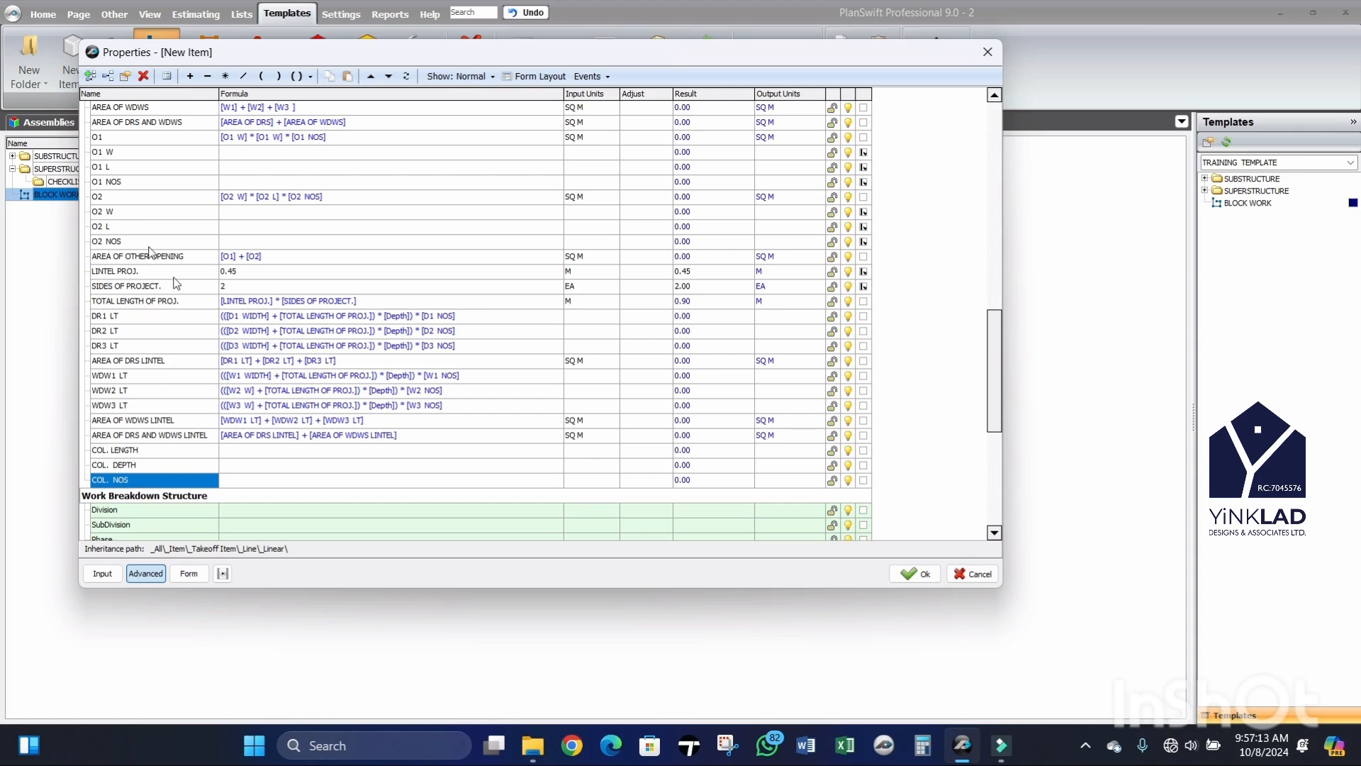
# Step: Add a number property named AREA OF COLUMNS below COL. NOS
pyautogui.press('Insert')
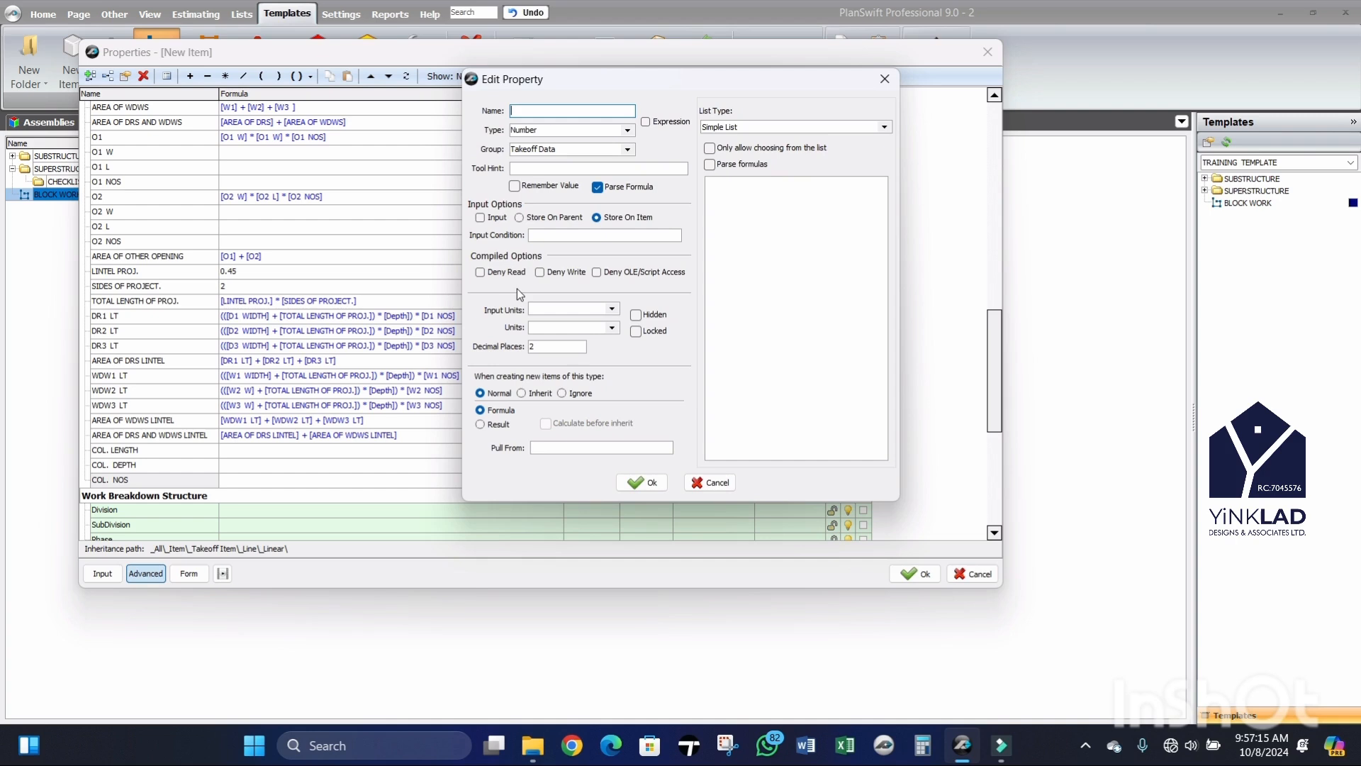
pyautogui.write('AREA OF COLUMN')
pyautogui.click(642, 483)
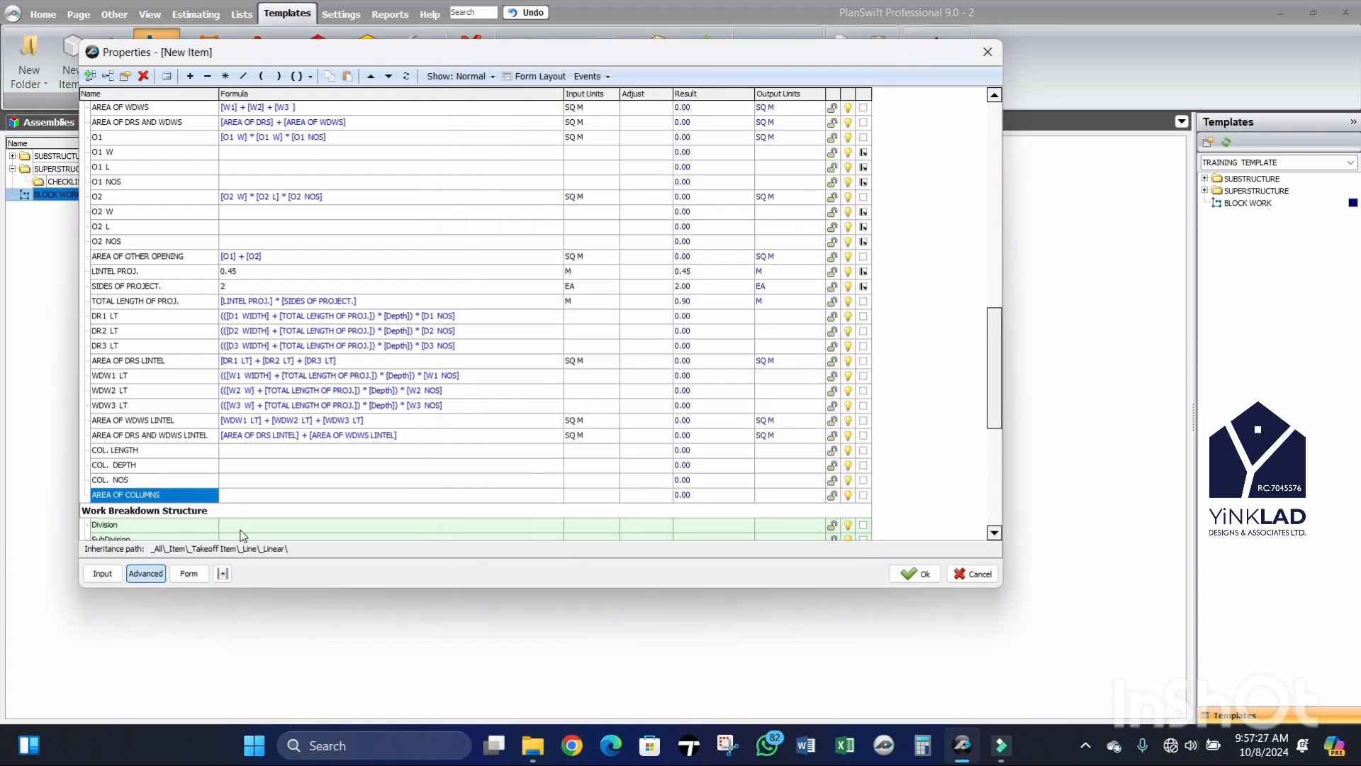
# Step: Set the AREA OF COLUMNS formula to [COL. LENGTH] * [COL. DEPTH] * [COL. NOS]
pyautogui.scroll(-1, 260, 426)
pyautogui.scroll(-5, 260, 426)
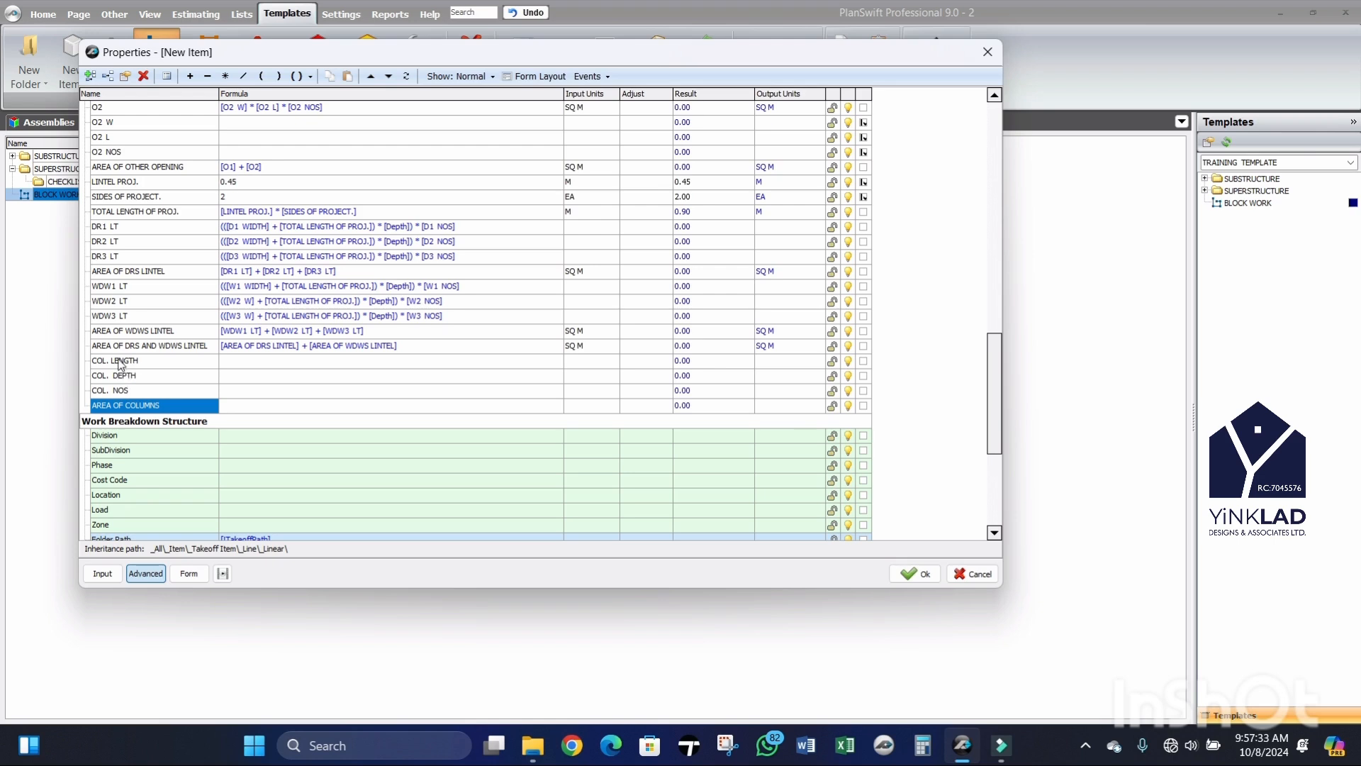
pyautogui.moveTo(120, 364); pyautogui.dragTo(251, 408)
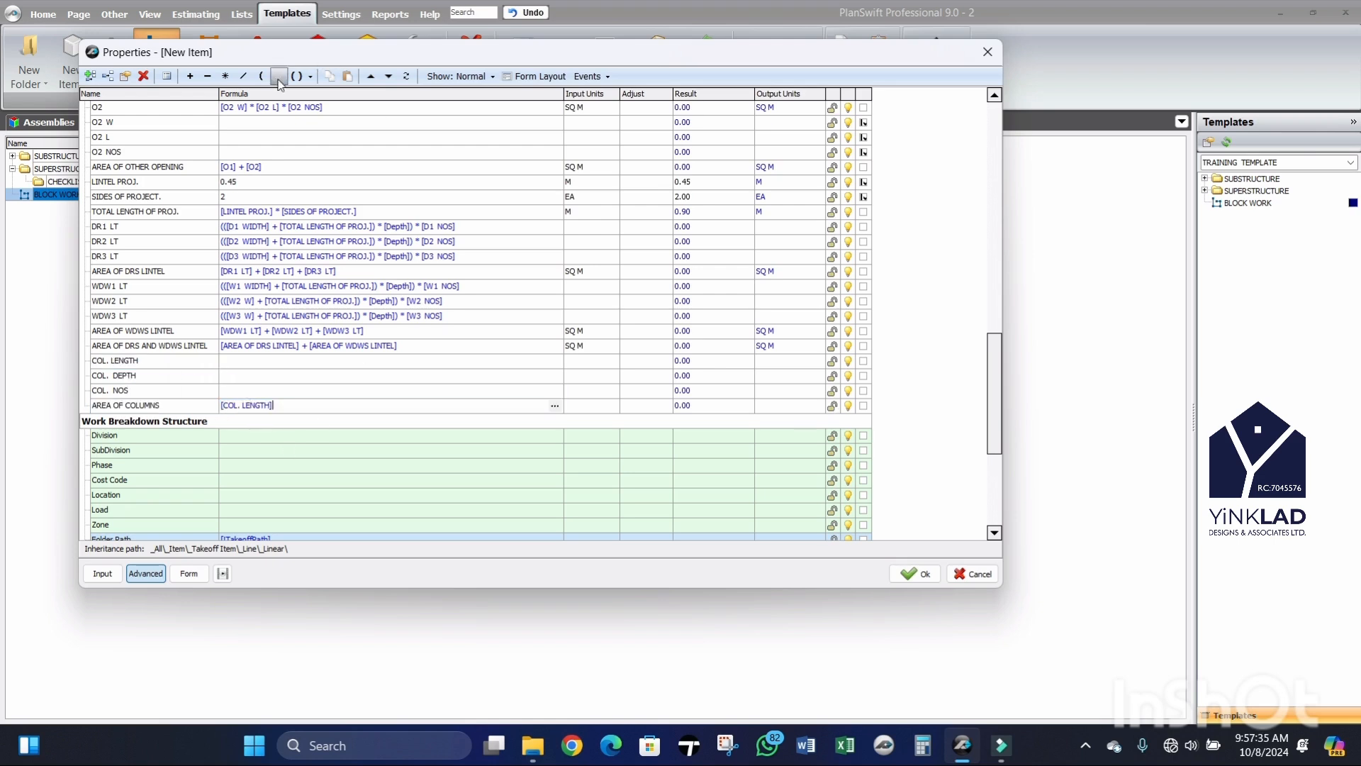
pyautogui.click(224, 76)
pyautogui.moveTo(115, 380); pyautogui.dragTo(326, 410)
pyautogui.click(225, 76)
pyautogui.moveTo(116, 393); pyautogui.dragTo(397, 412)
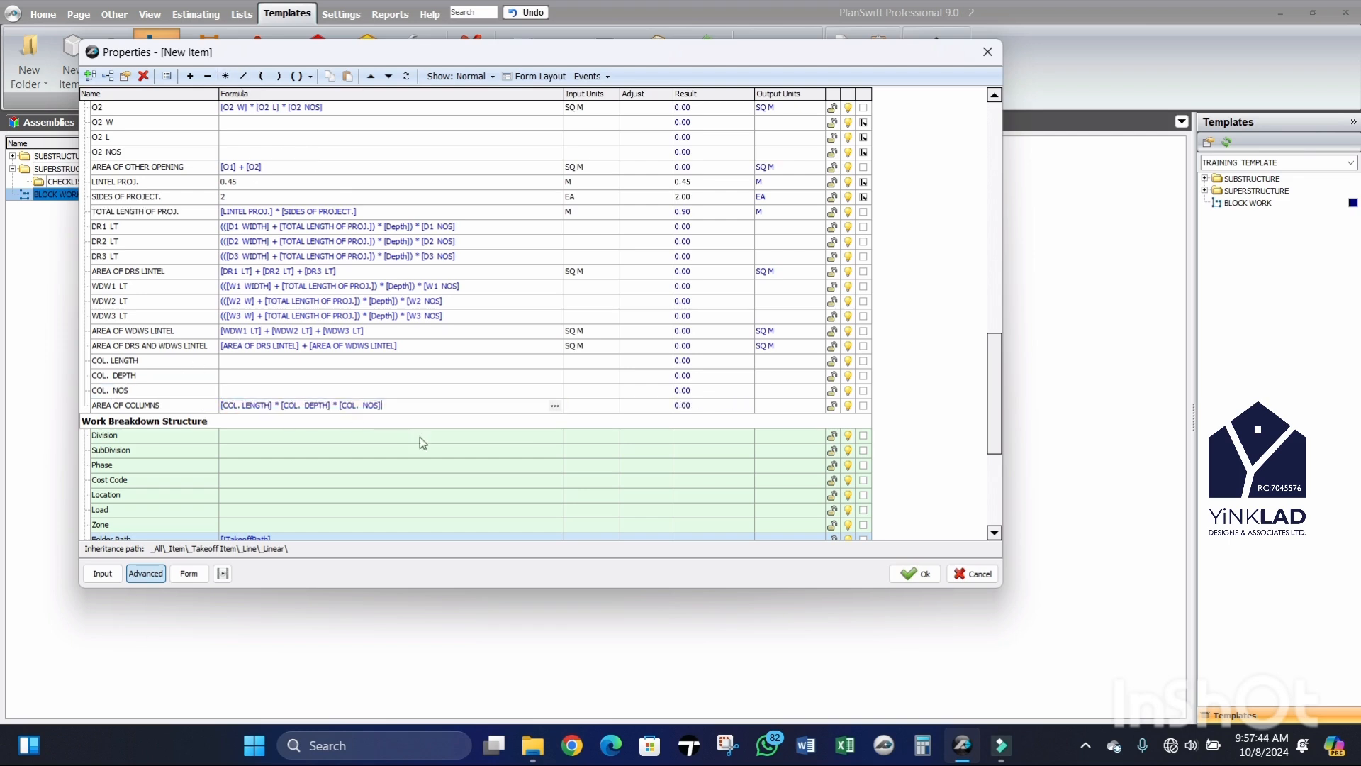
# Step: Set the input units of the AREA OF COLUMNS property to SQ M
pyautogui.click(612, 403)
pyautogui.click(611, 404)
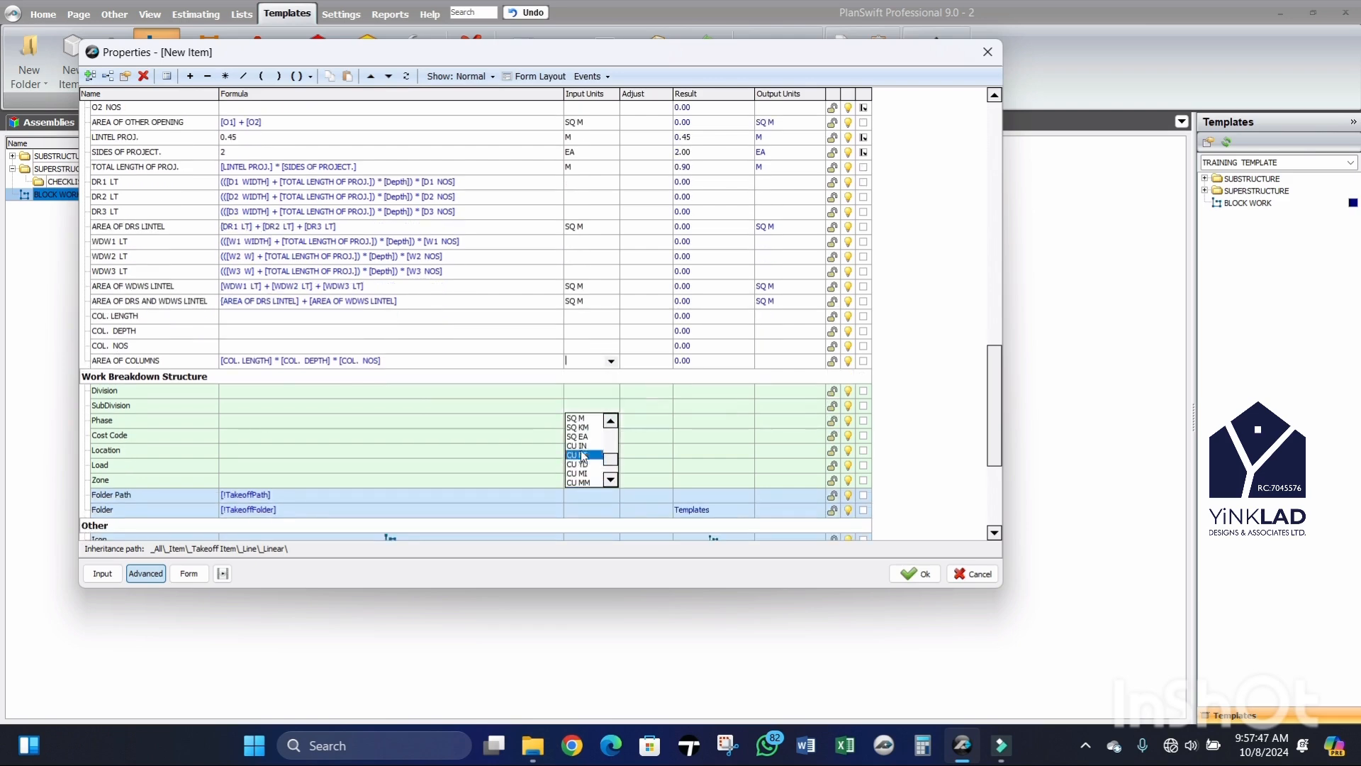
pyautogui.scroll(-5, 582, 454)
pyautogui.click(580, 422)
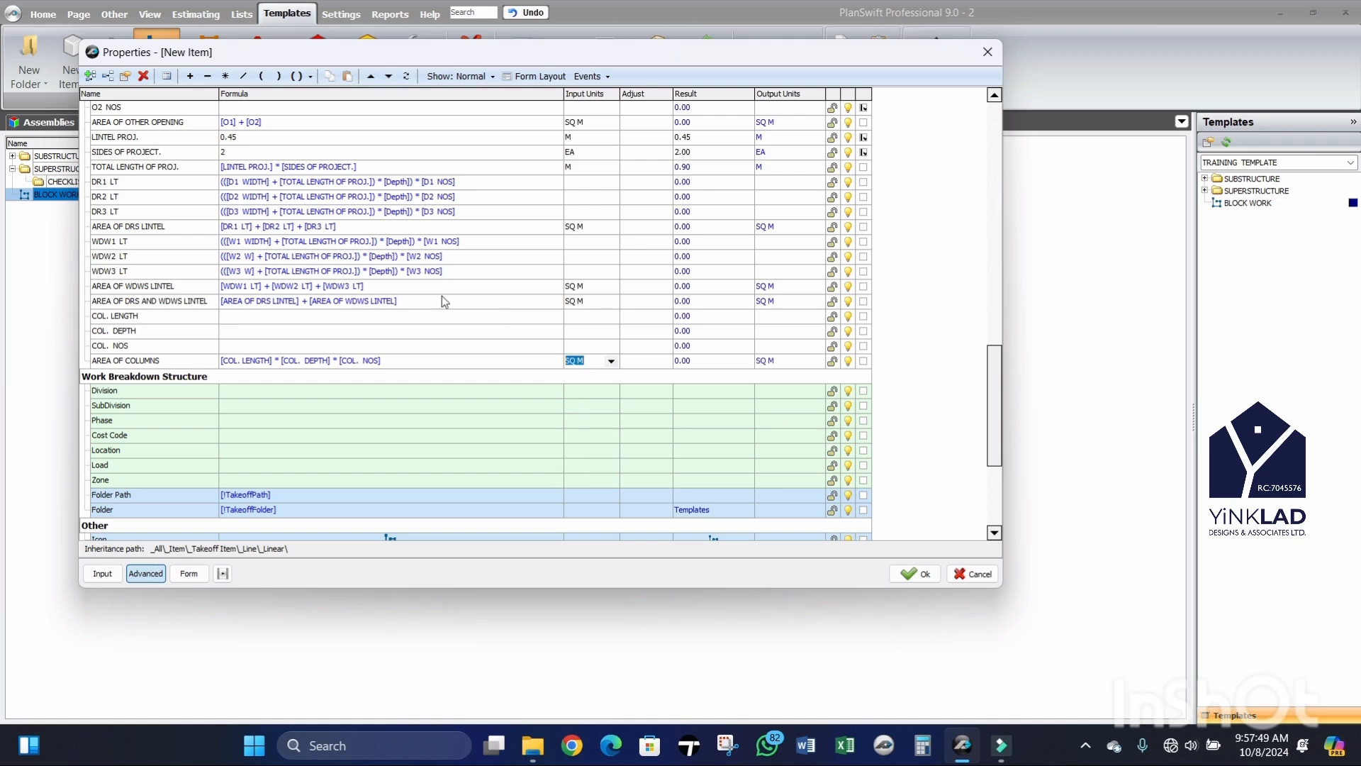
pyautogui.scroll(2, 425, 299)
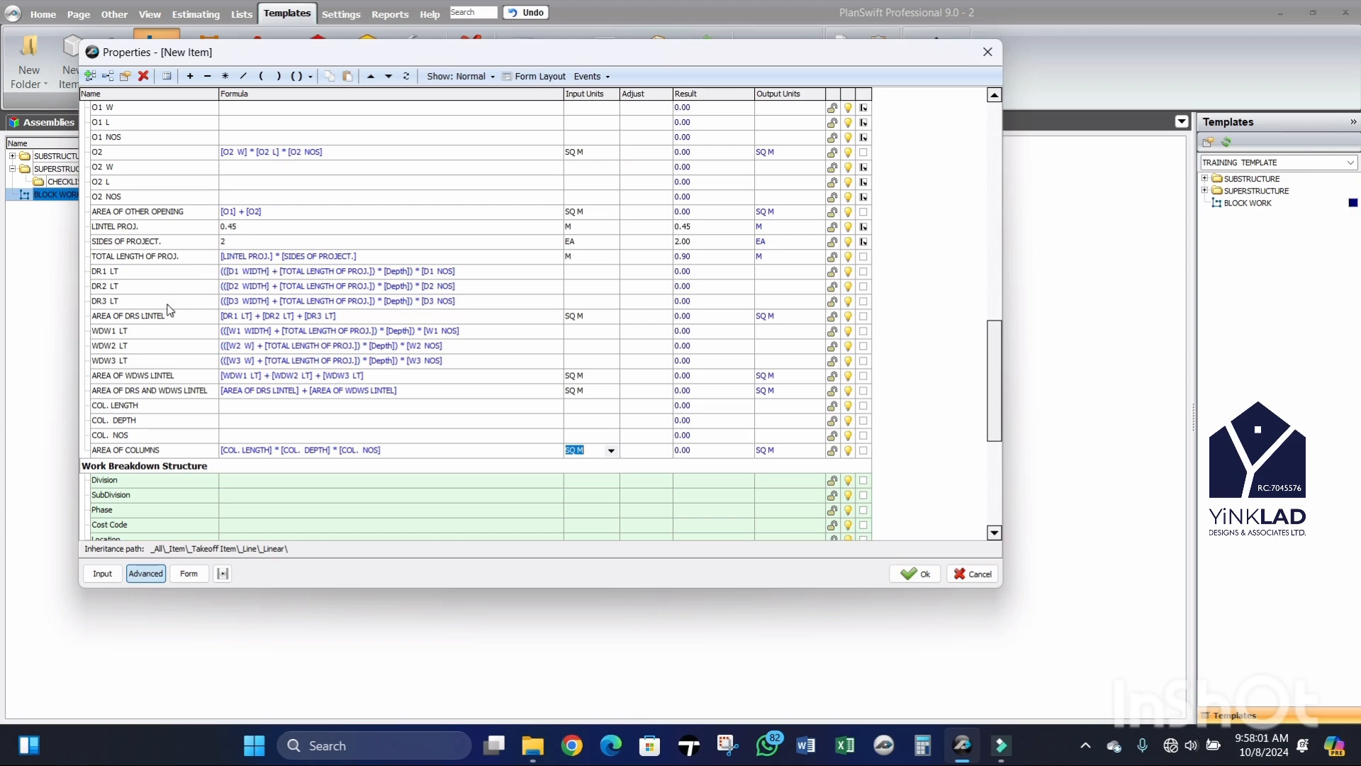
pyautogui.click(136, 453)
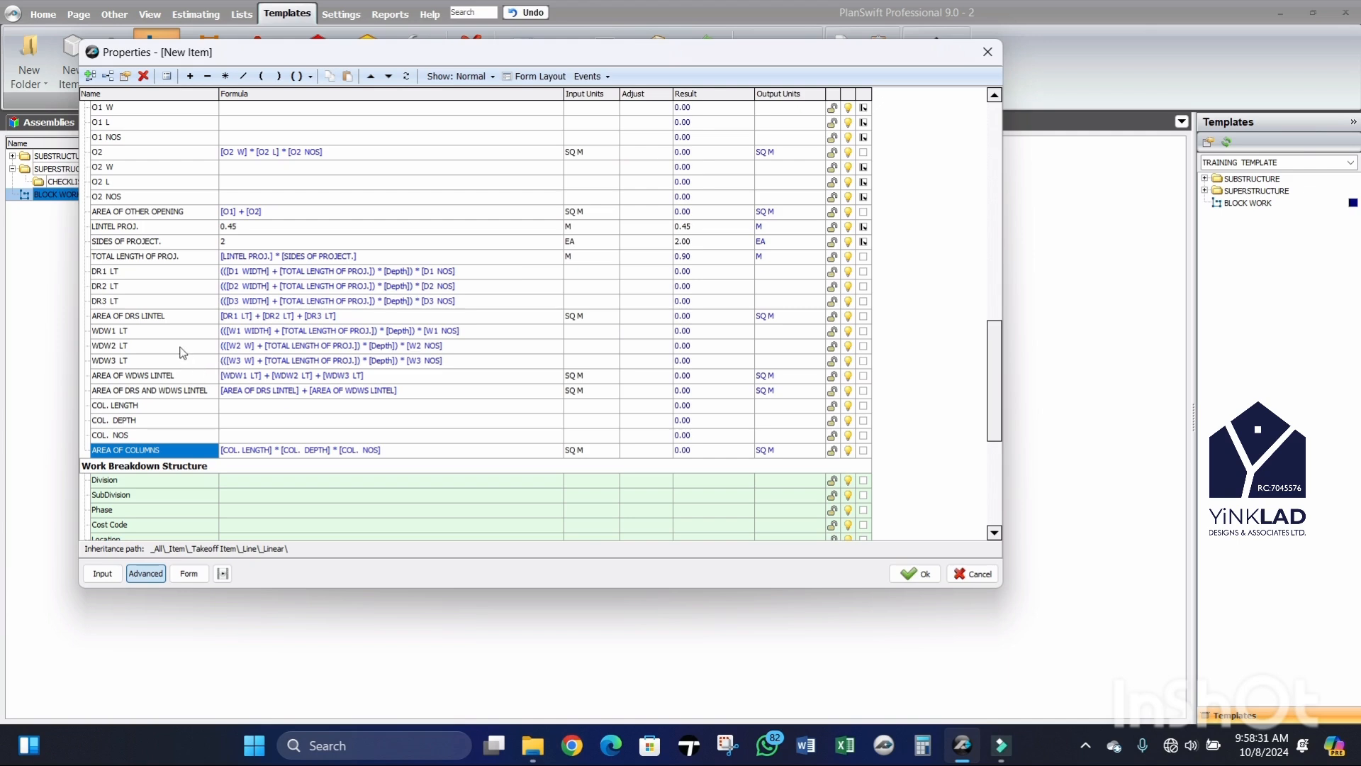
# Step: Mark the COL. LENGTH, COL. DEPTH and COL. NOS properties as inputs
pyautogui.scroll(-2, 132, 329)
pyautogui.scroll(-1, 132, 330)
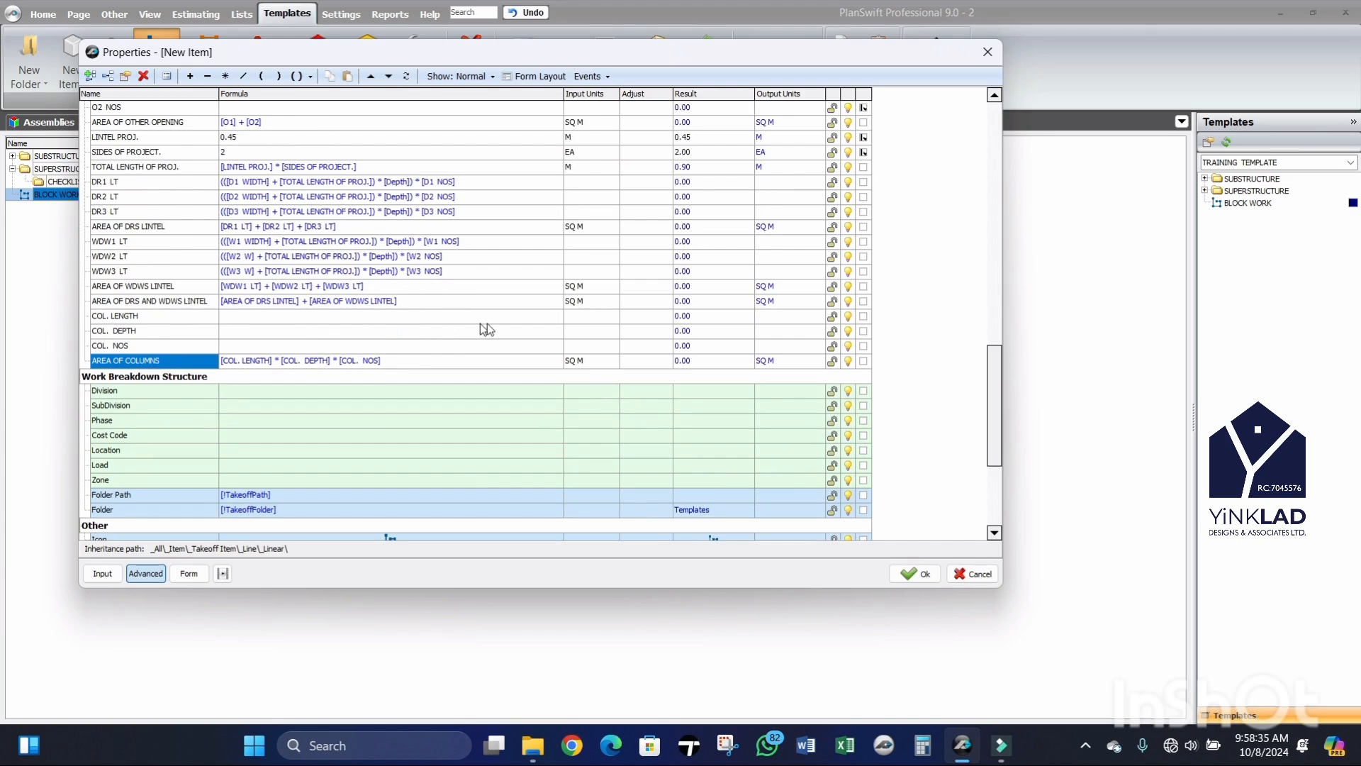
pyautogui.click(863, 316)
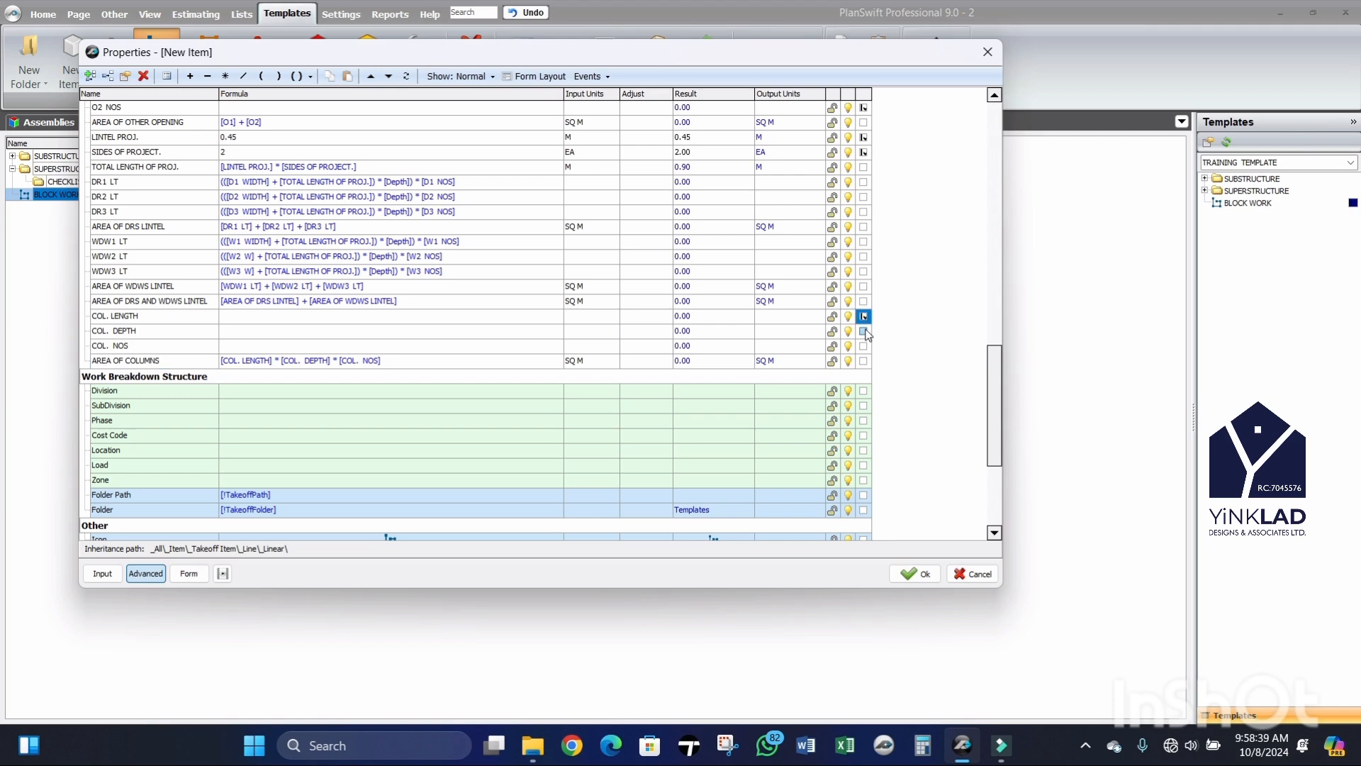
pyautogui.click(864, 331)
pyautogui.click(864, 346)
# Step: Set the input units of COL. LENGTH and COL. DEPTH to M, and those of COL. NOS to EA
pyautogui.click(612, 317)
pyautogui.click(612, 317)
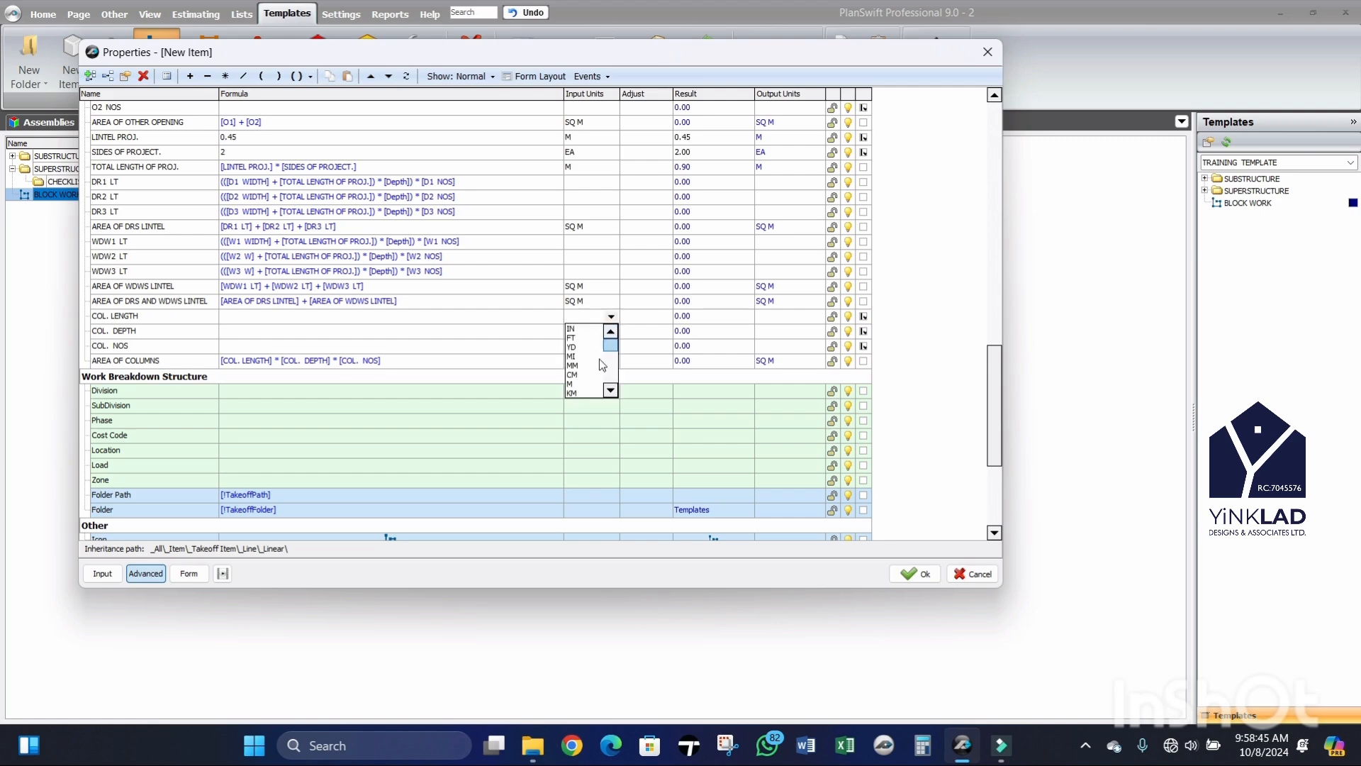
pyautogui.click(596, 383)
pyautogui.click(611, 332)
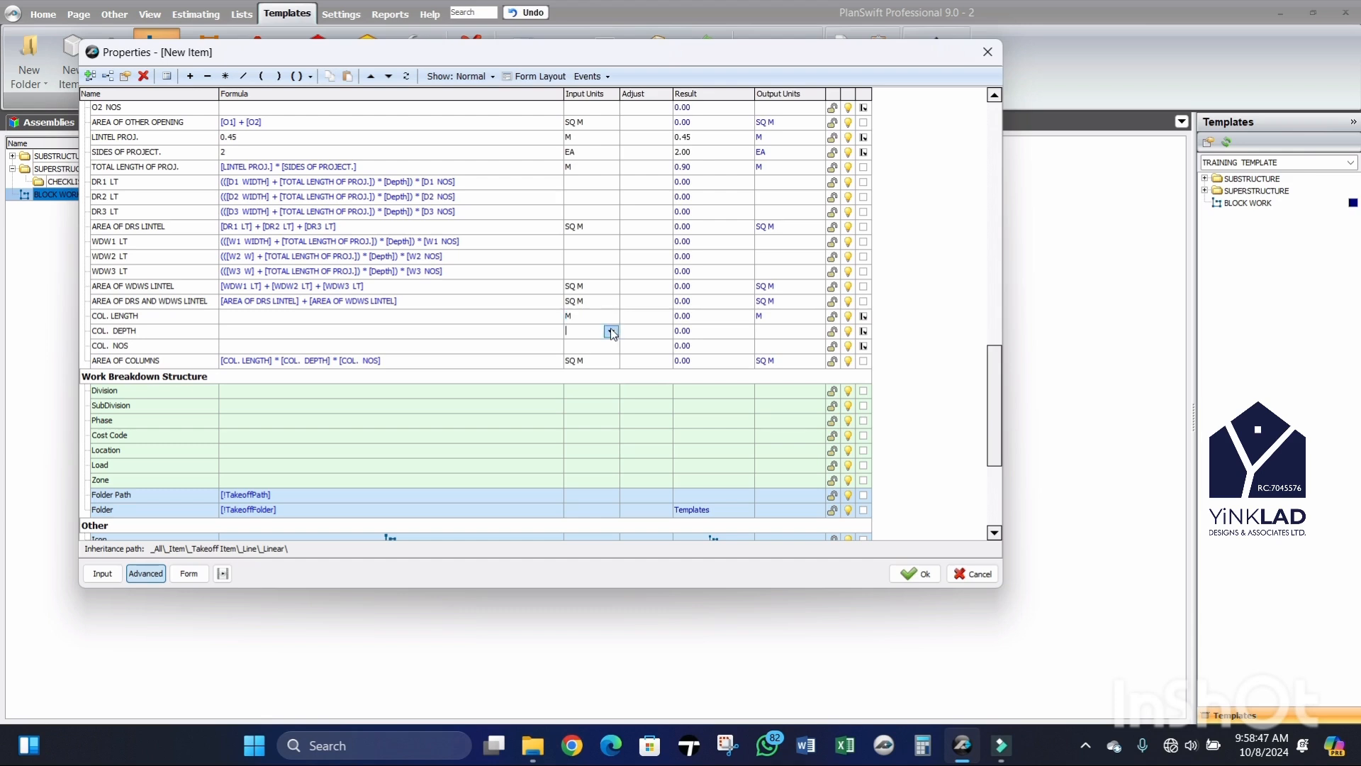
pyautogui.click(611, 332)
pyautogui.click(590, 399)
pyautogui.click(611, 346)
pyautogui.click(611, 347)
pyautogui.scroll(-2, 589, 406)
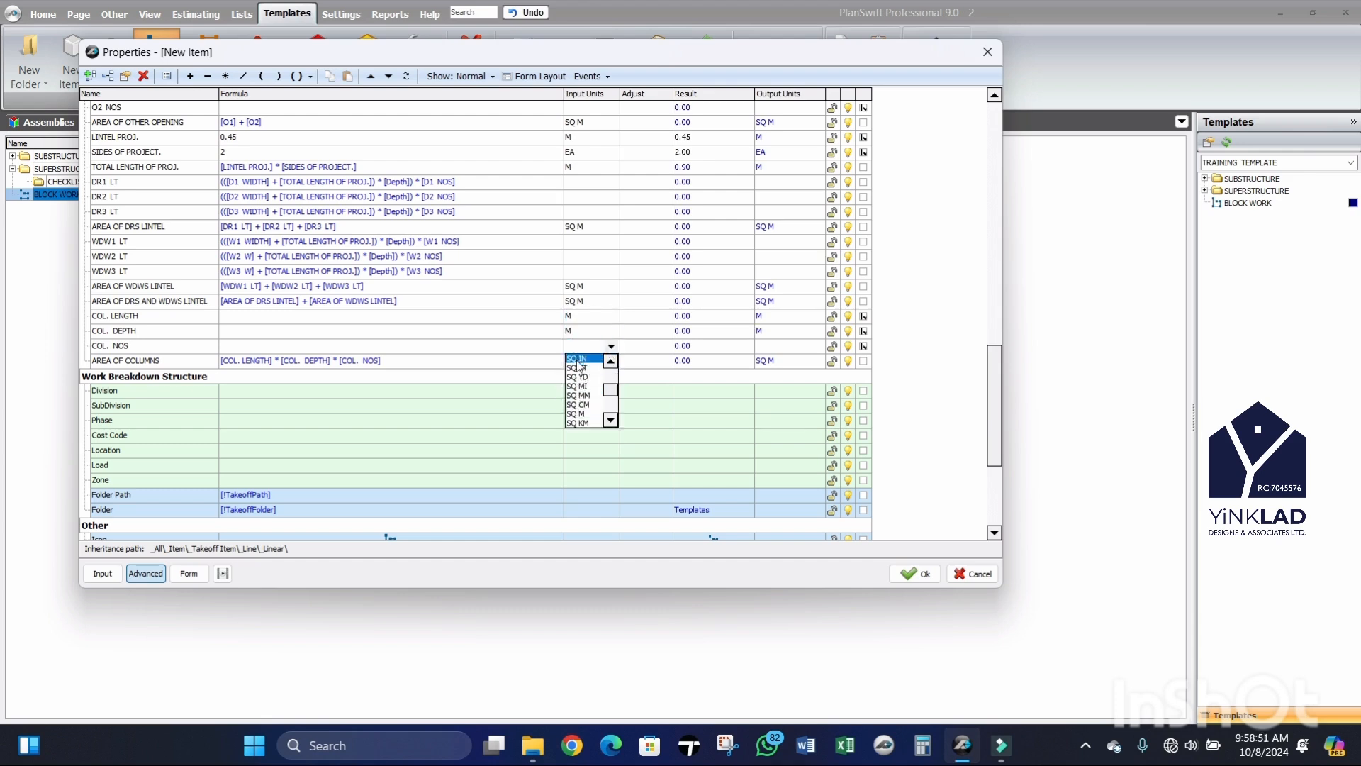
pyautogui.click(585, 378)
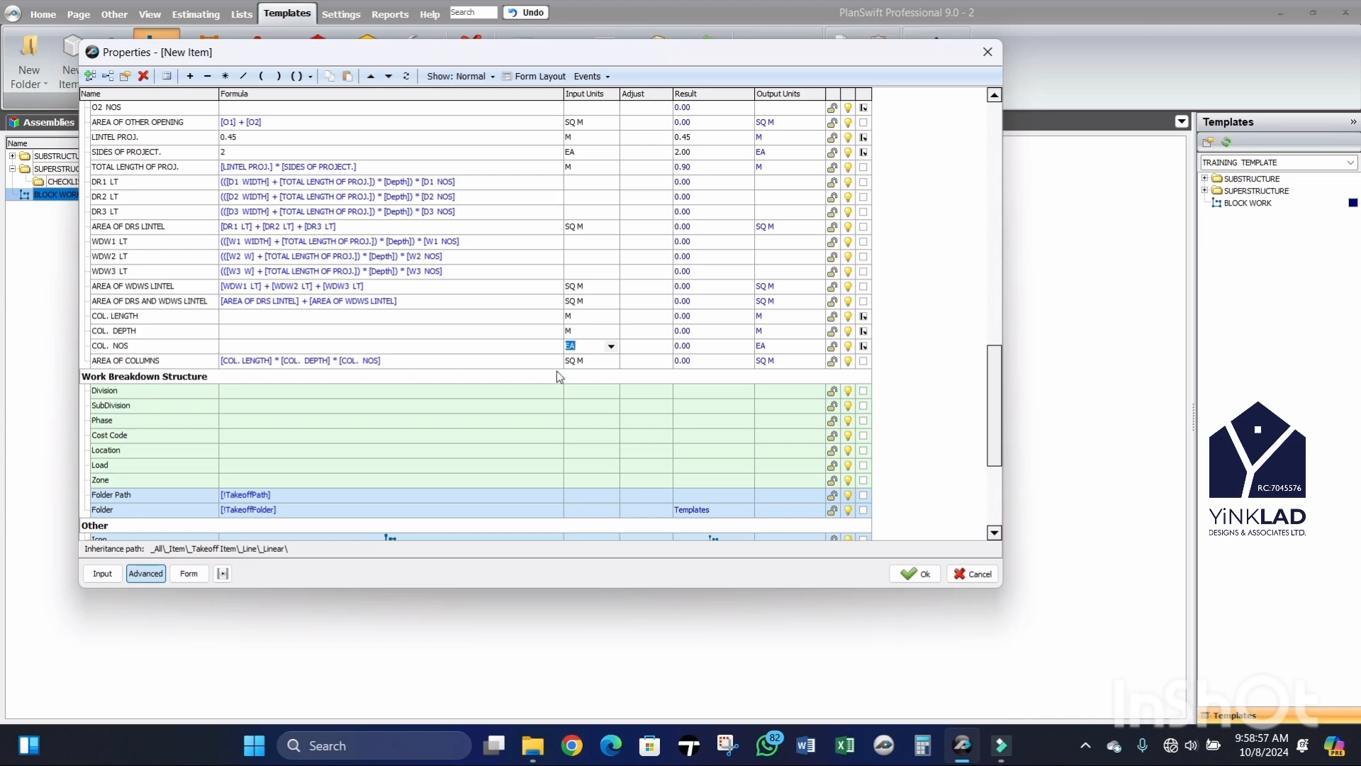
# Step: Add a number property named DEDUCTION AREA below AREA OF COLUMNS in the Takeoff Data group
pyautogui.click(123, 363)
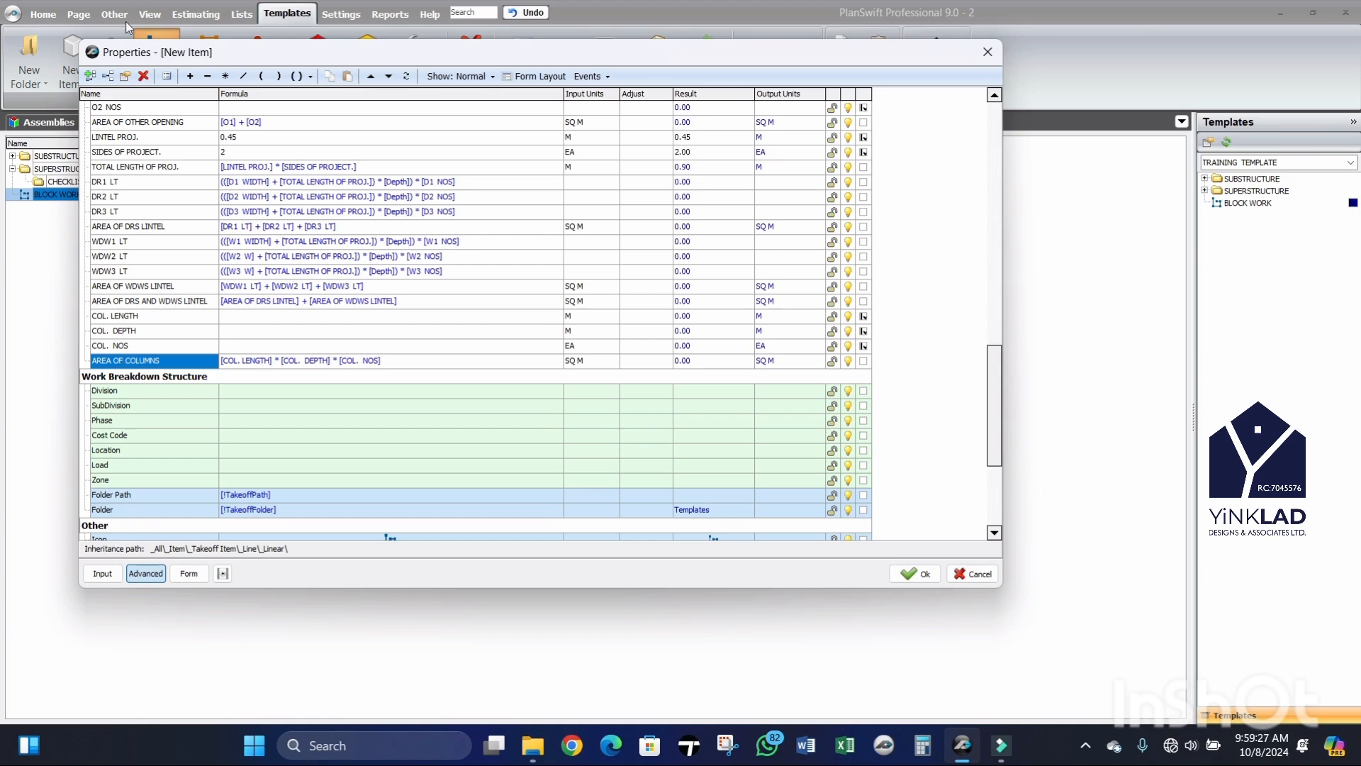
pyautogui.press('Insert')
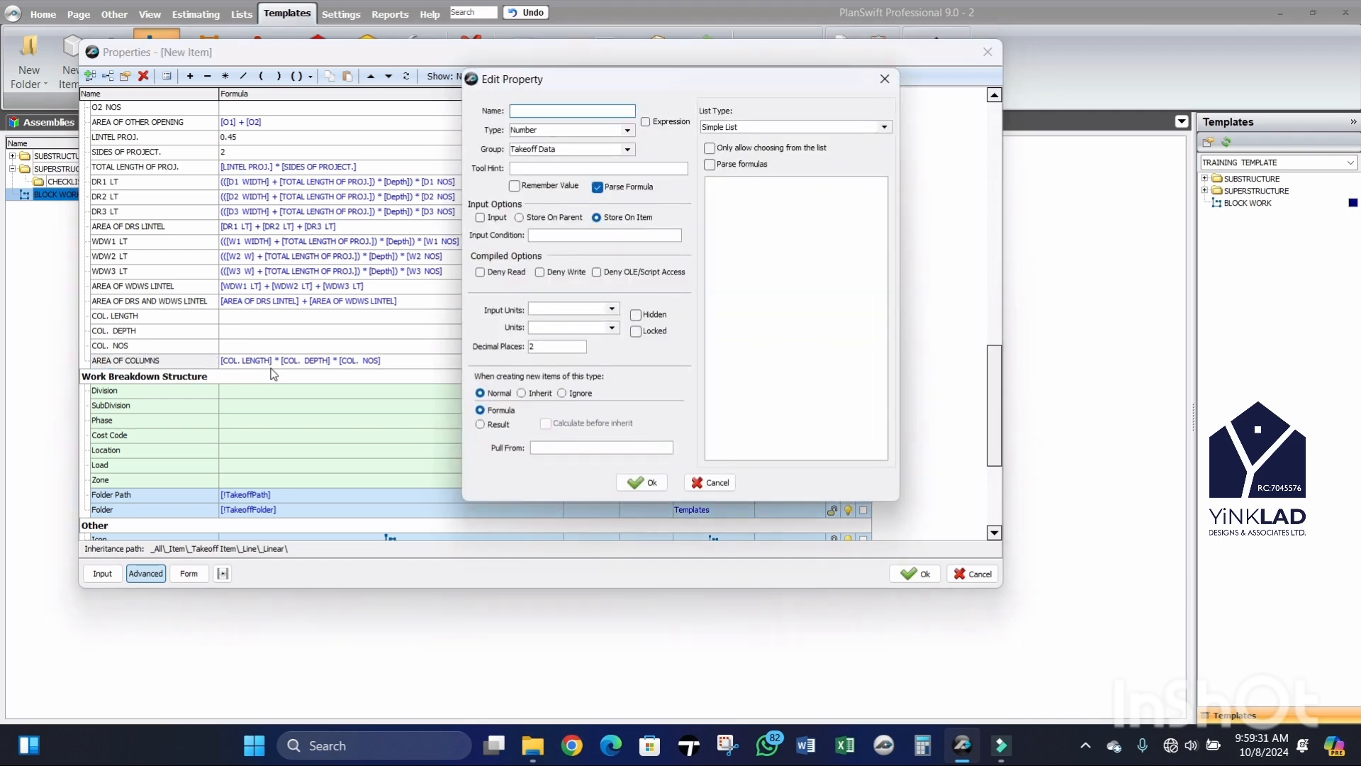
pyautogui.write('DEDUCTION  A')
pyautogui.write('REA COVERED')
pyautogui.moveTo(616, 114); pyautogui.dragTo(580, 112)
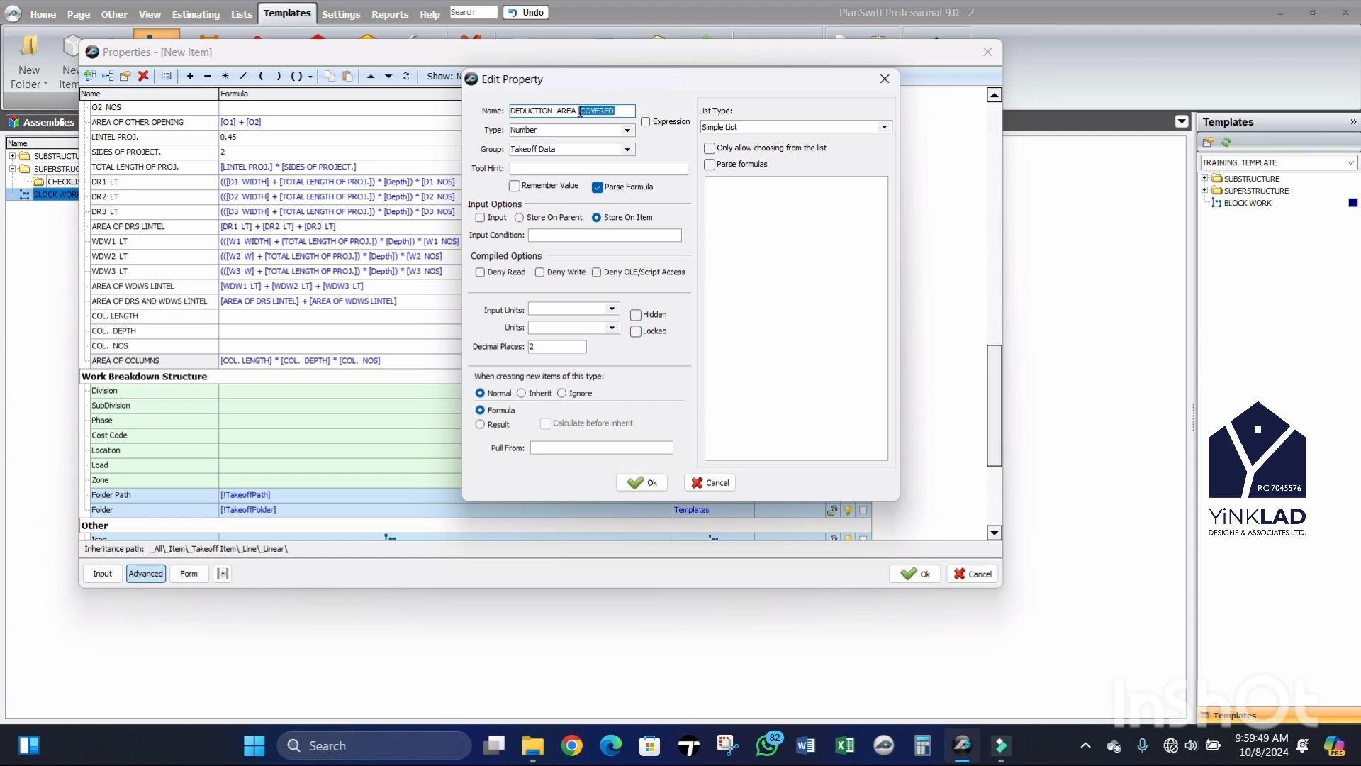
pyautogui.press('BackSpace')
pyautogui.click(640, 481)
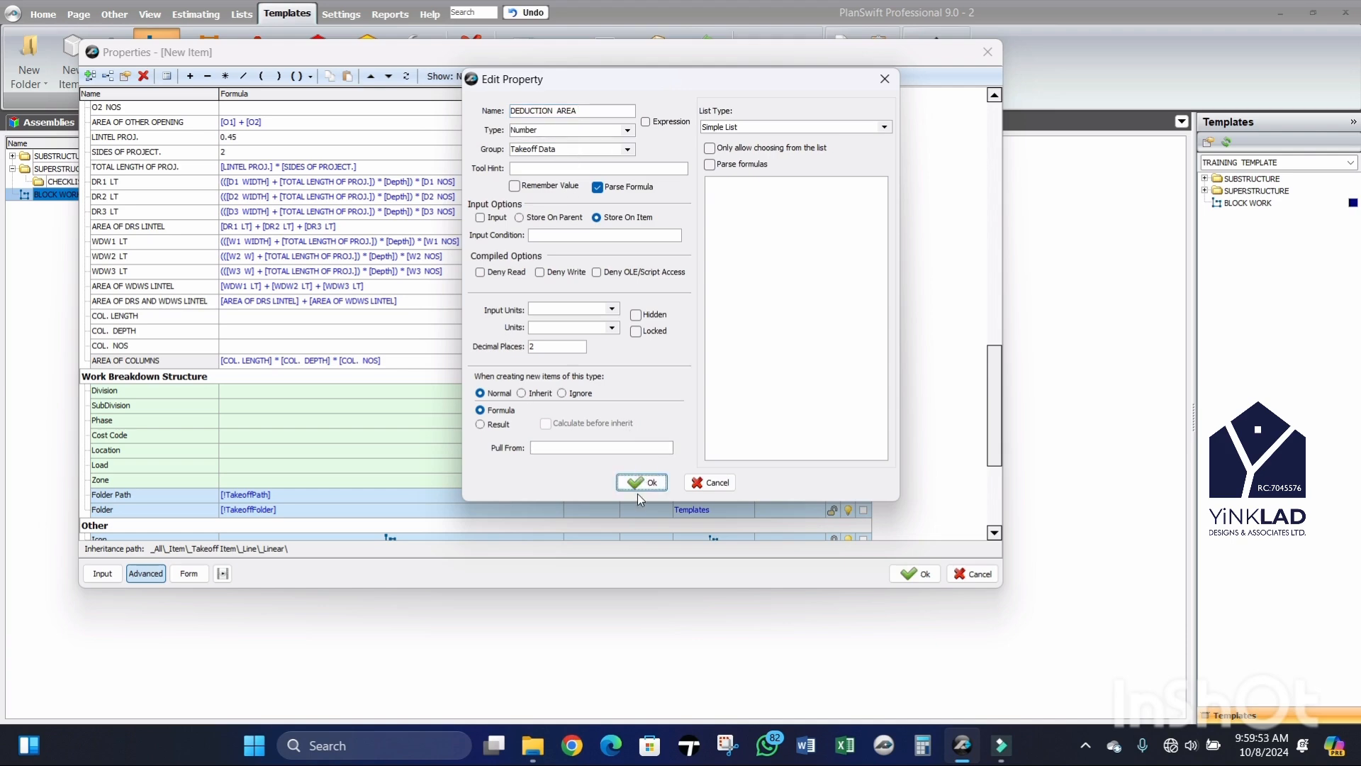
pyautogui.click(640, 483)
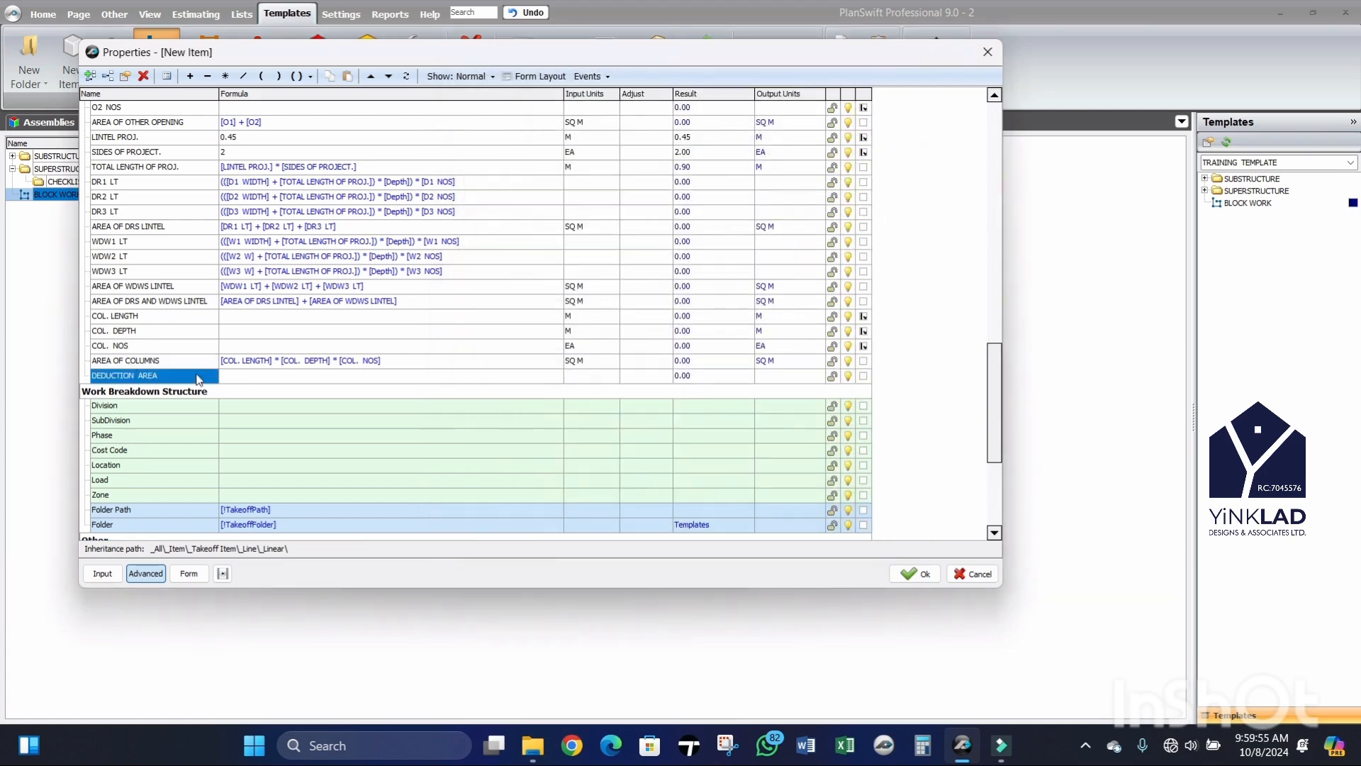
# Step: Start the DEDUCTION AREA formula with the BLOCK WORK property [AREA OF DRS AND WDWS] followed by a plus operator
pyautogui.scroll(2, 200, 360)
pyautogui.scroll(4, 200, 358)
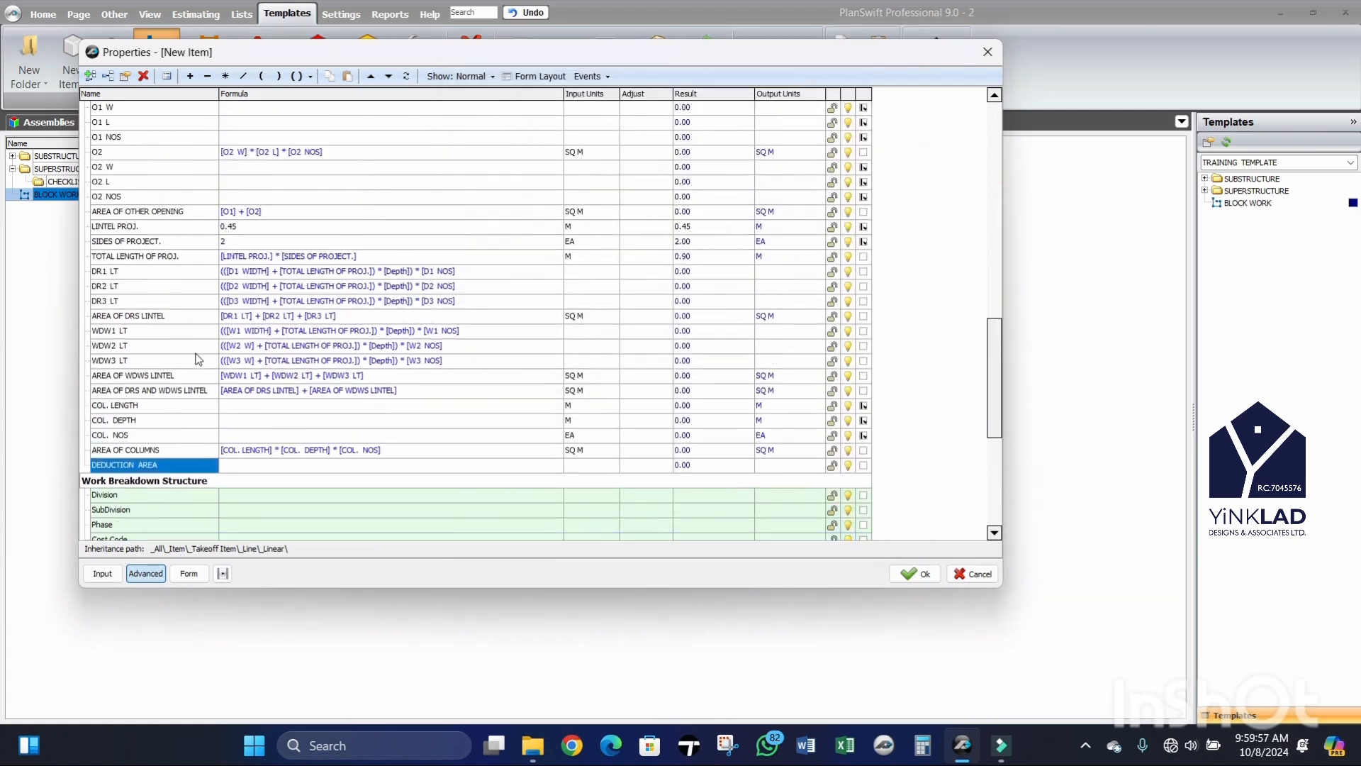
pyautogui.scroll(3, 198, 358)
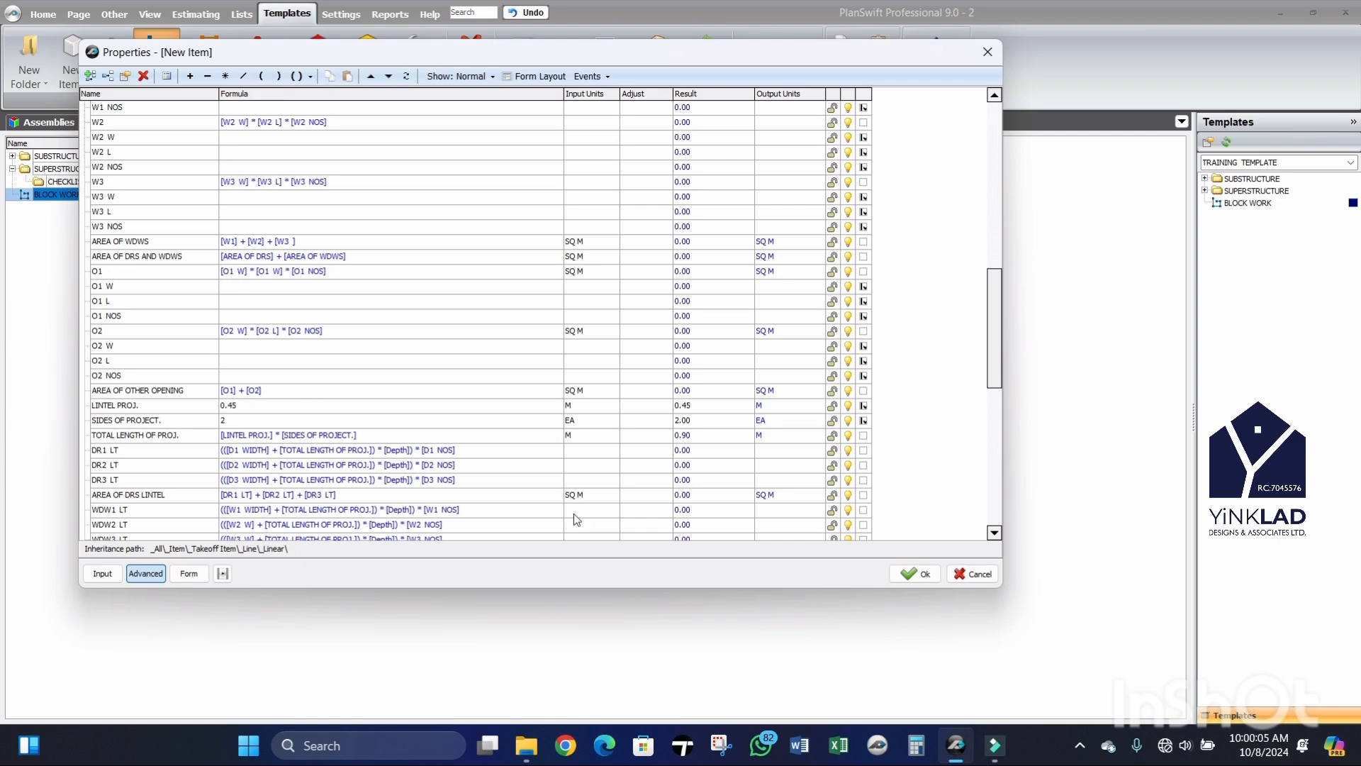
pyautogui.scroll(-2, 437, 447)
pyautogui.scroll(-3, 435, 457)
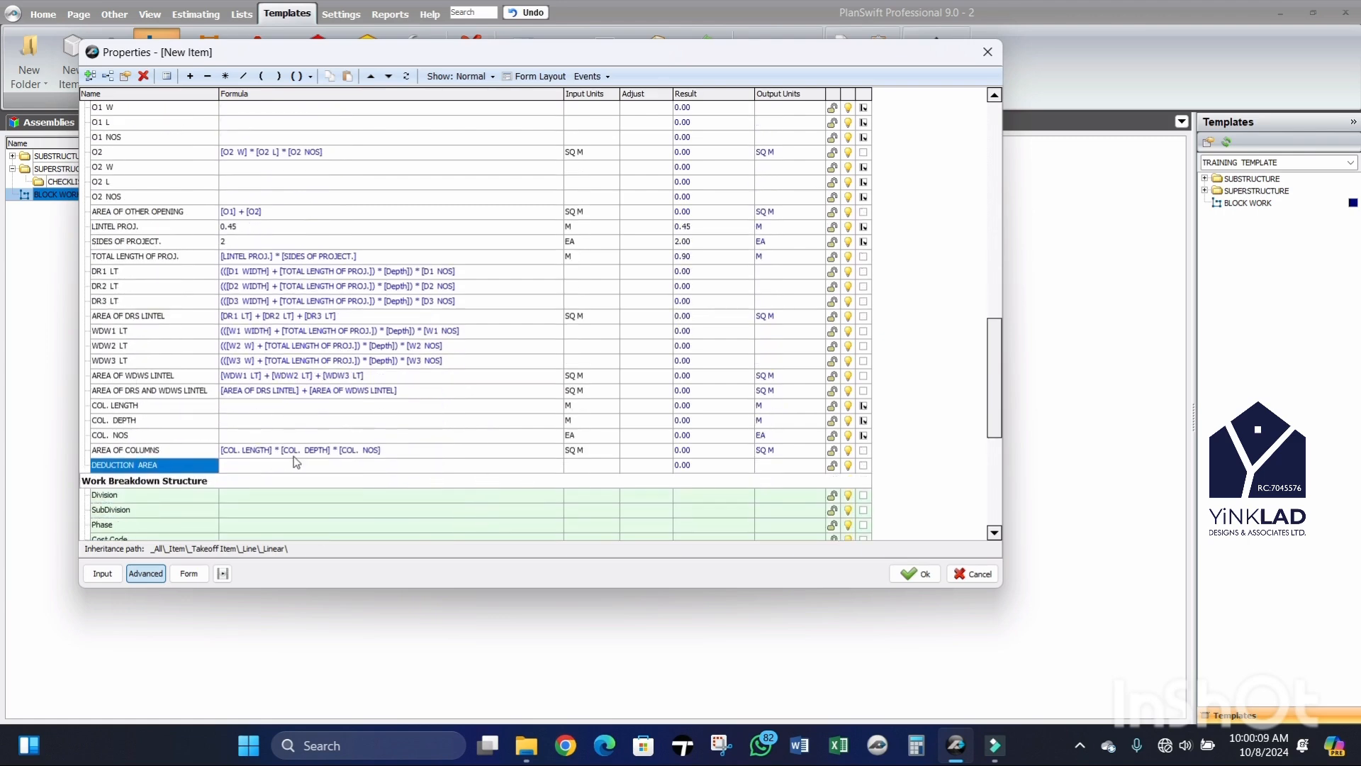
pyautogui.click(304, 466)
pyautogui.click(555, 466)
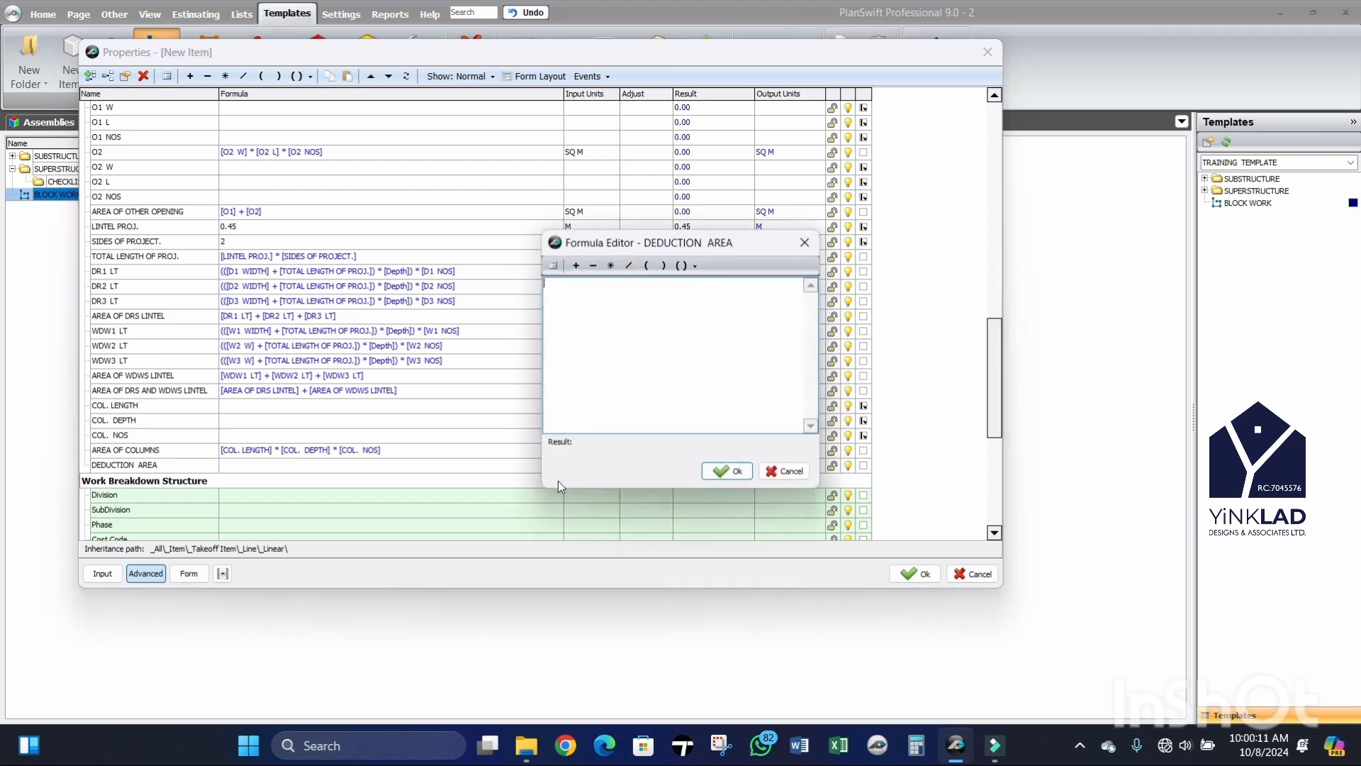
pyautogui.click(550, 270)
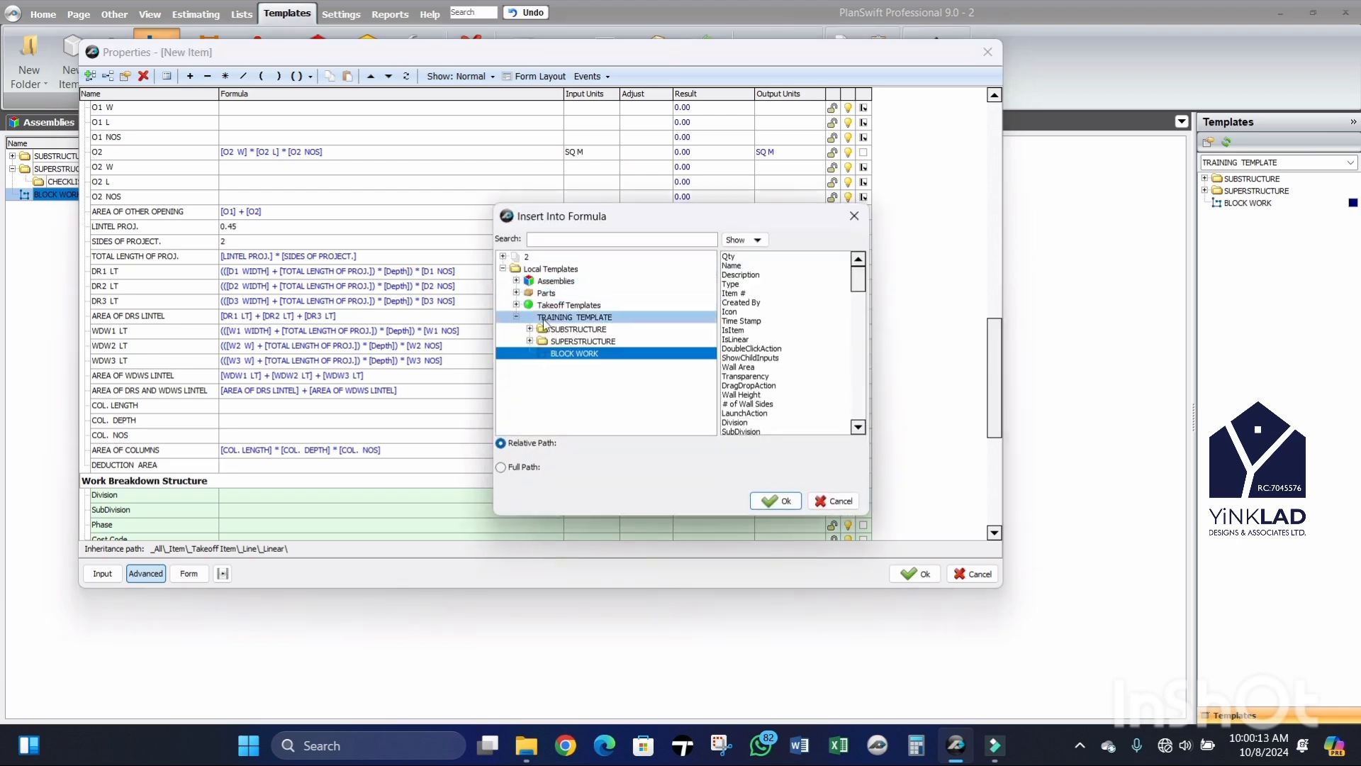
pyautogui.scroll(-10, 762, 363)
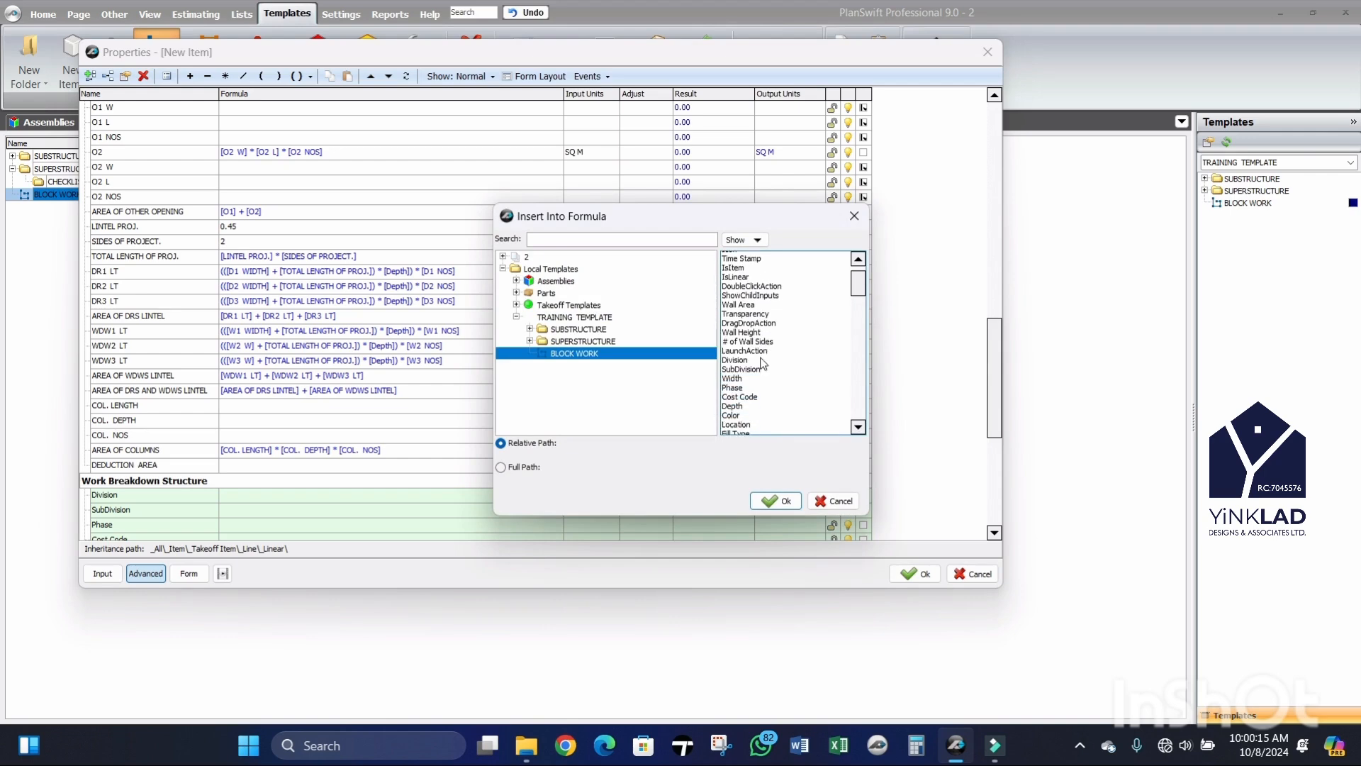
pyautogui.scroll(-12, 757, 365)
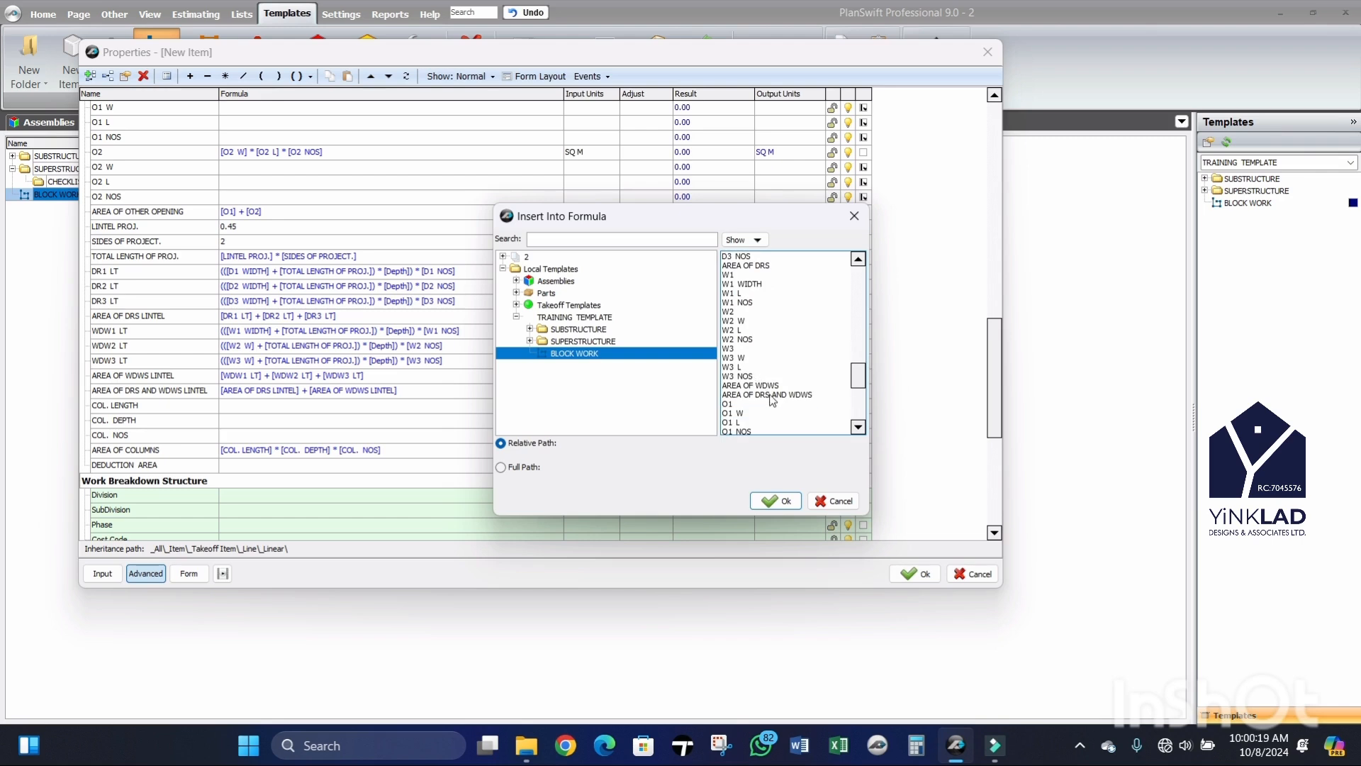
pyautogui.click(771, 394)
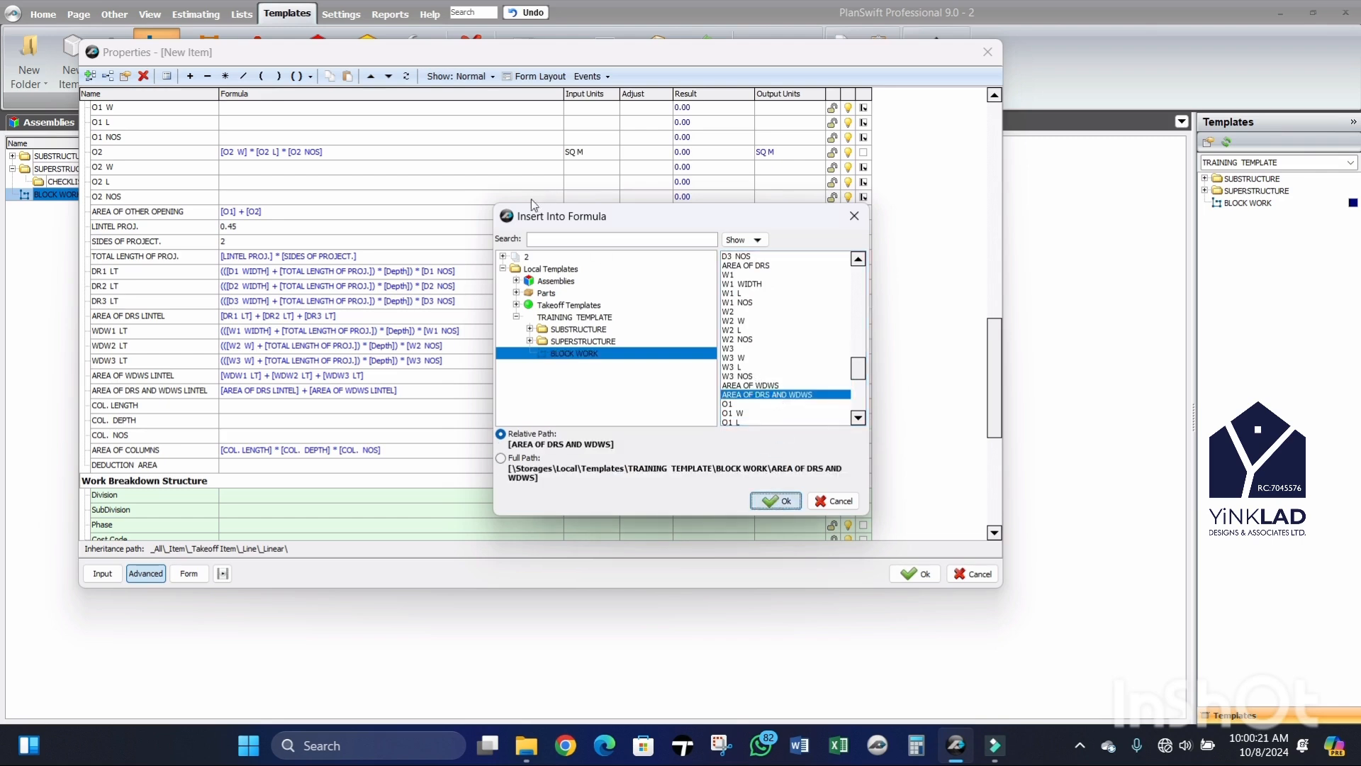
pyautogui.click(576, 265)
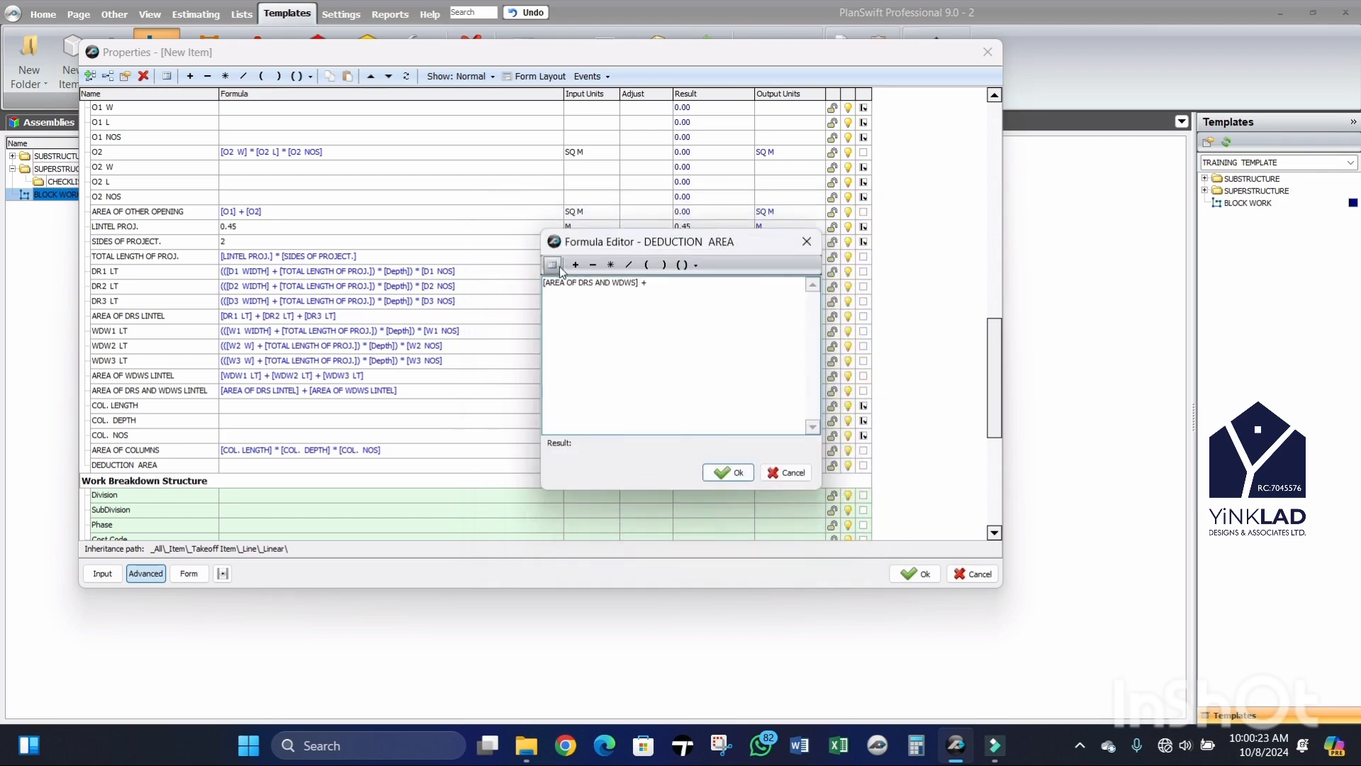
# Step: Append [AREA OF OTHER OPENING] and another plus operator to the DEDUCTION AREA formula
pyautogui.click(553, 265)
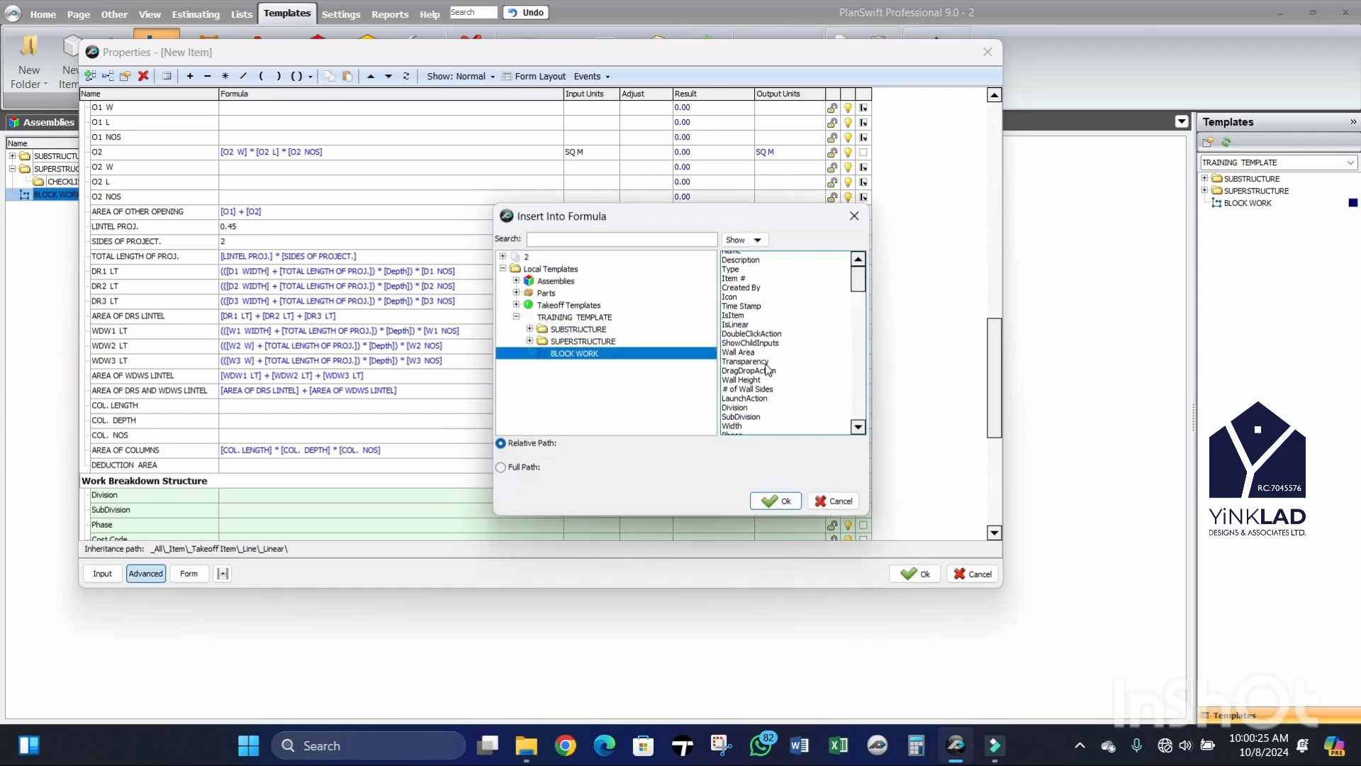
pyautogui.scroll(-10, 768, 369)
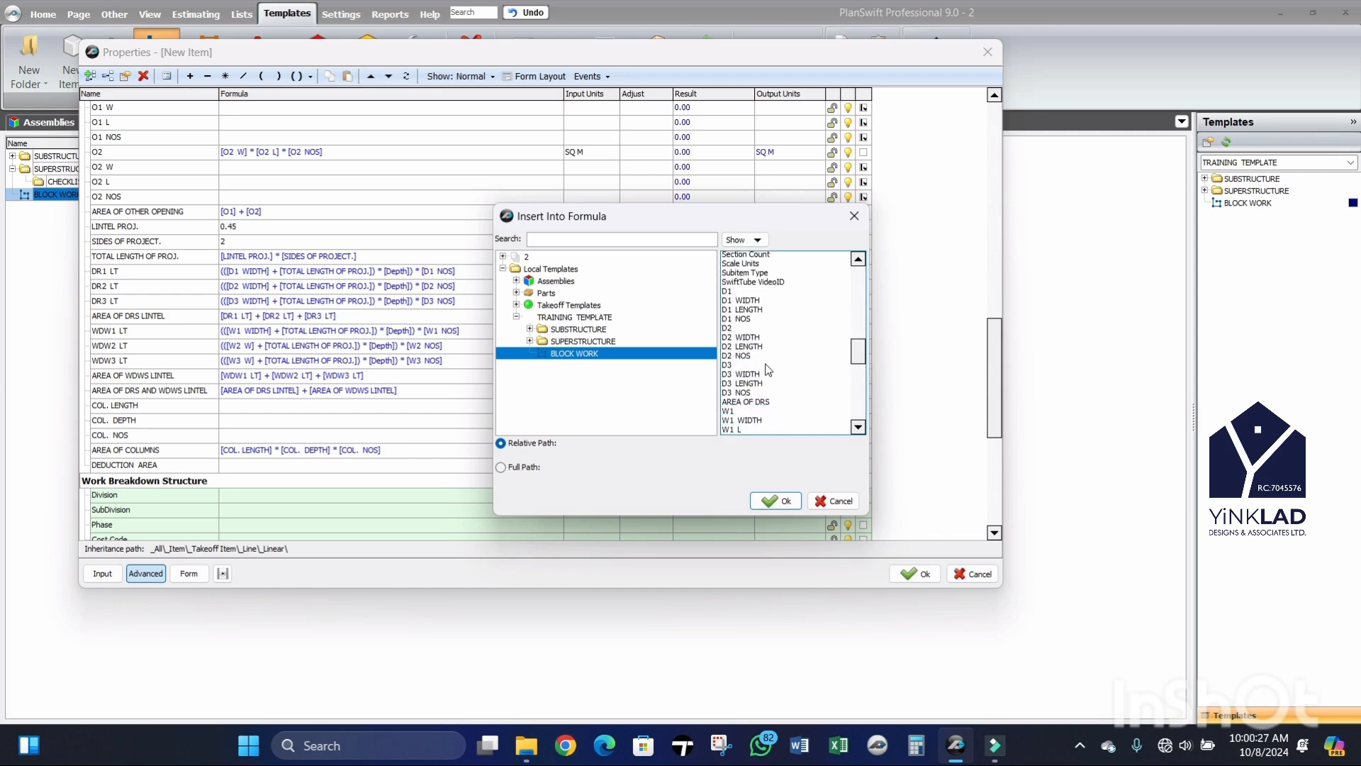
pyautogui.scroll(-8, 768, 369)
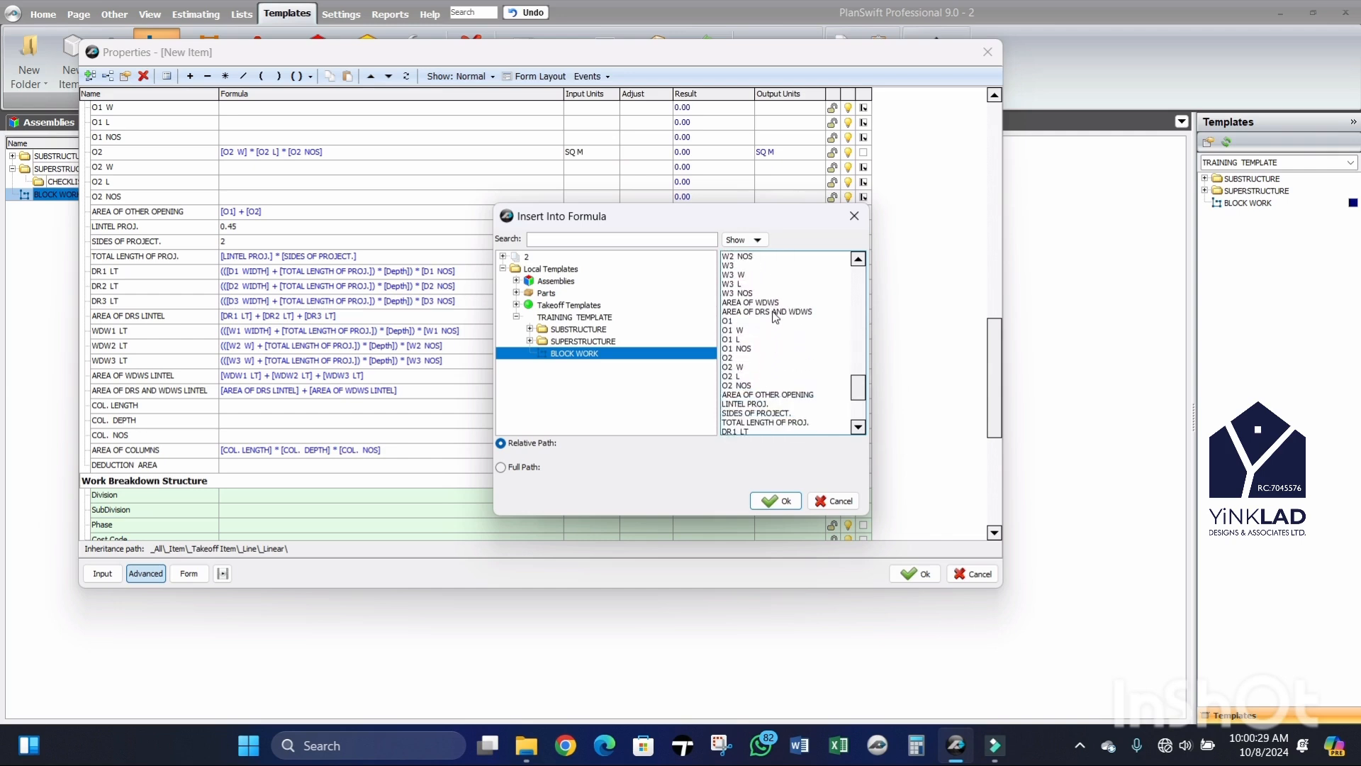
pyautogui.scroll(-2, 779, 363)
pyautogui.click(784, 341)
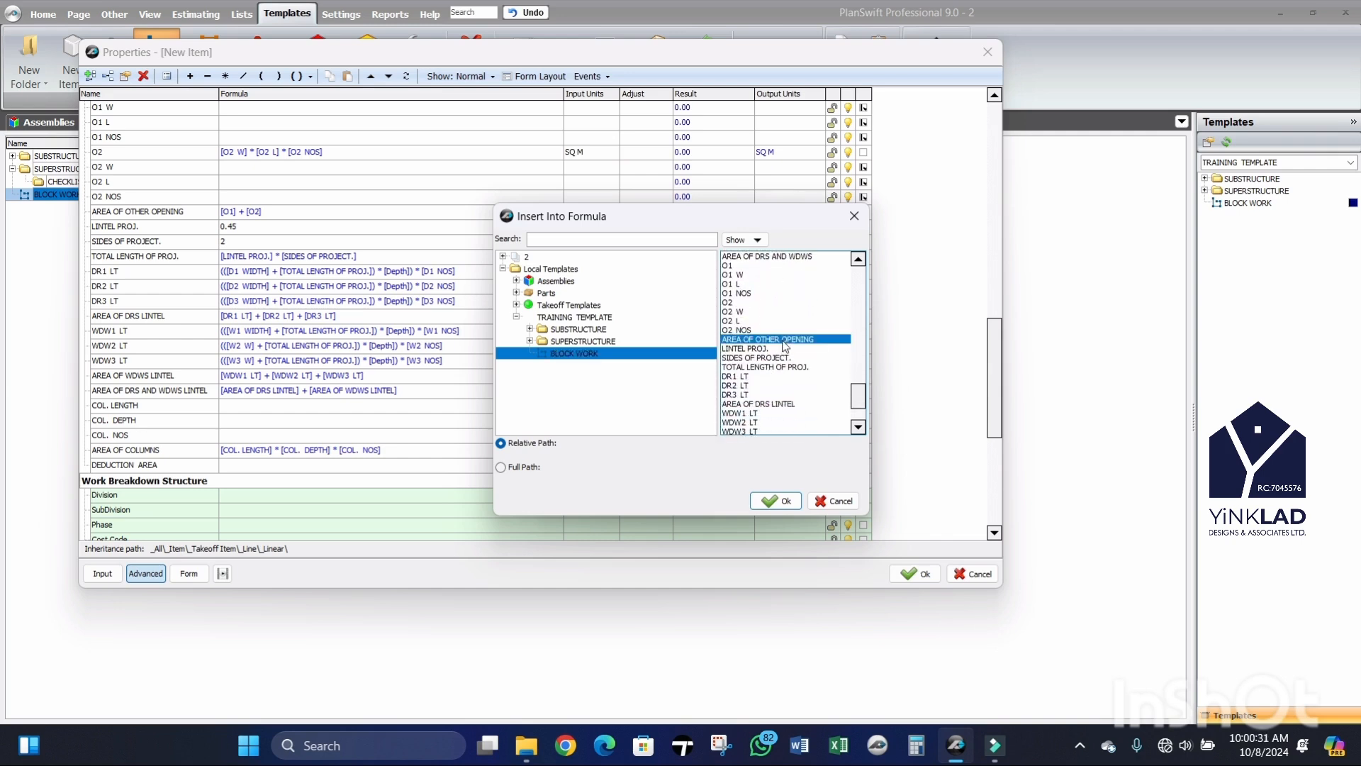
pyautogui.click(776, 501)
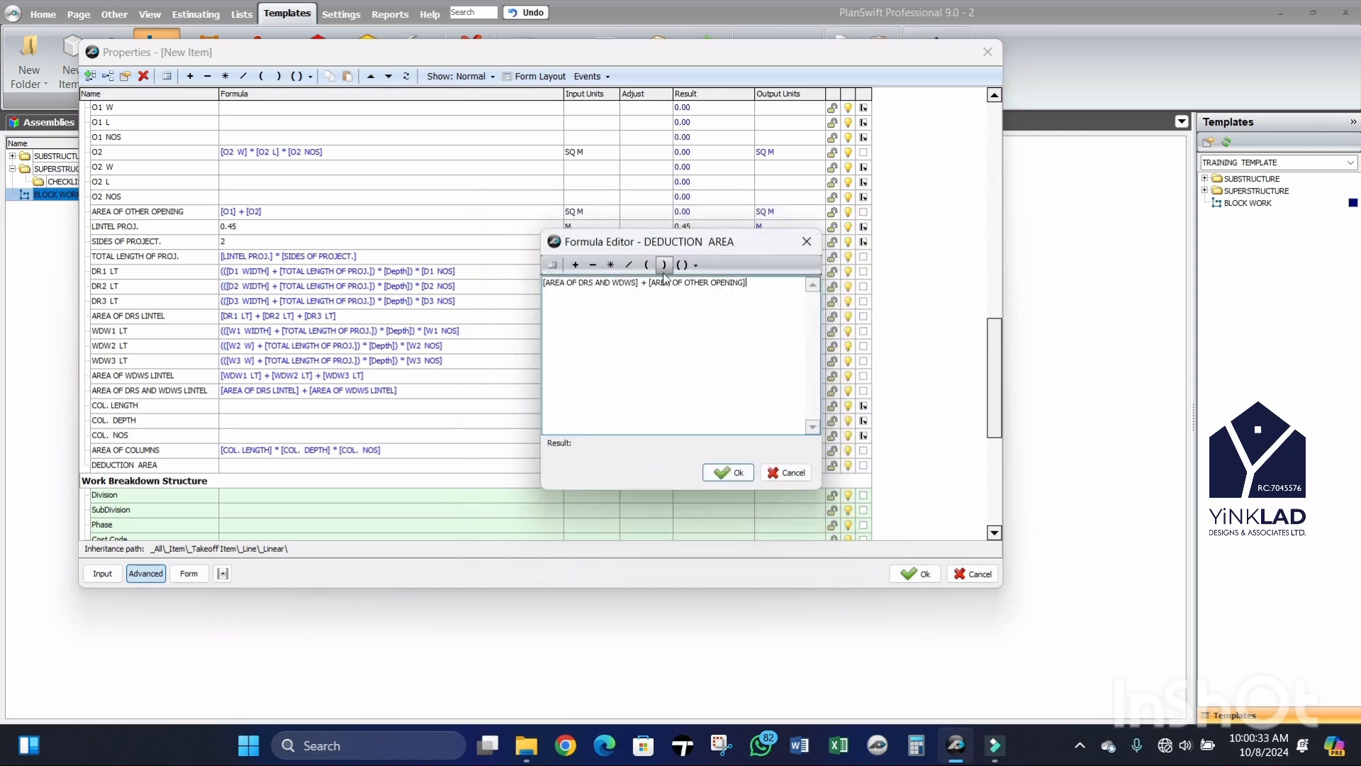
pyautogui.click(576, 266)
# Step: Extend the DEDUCTION AREA formula with [AREA OF DRS AND WDWS LINTEL] and a trailing plus operator
pyautogui.click(553, 264)
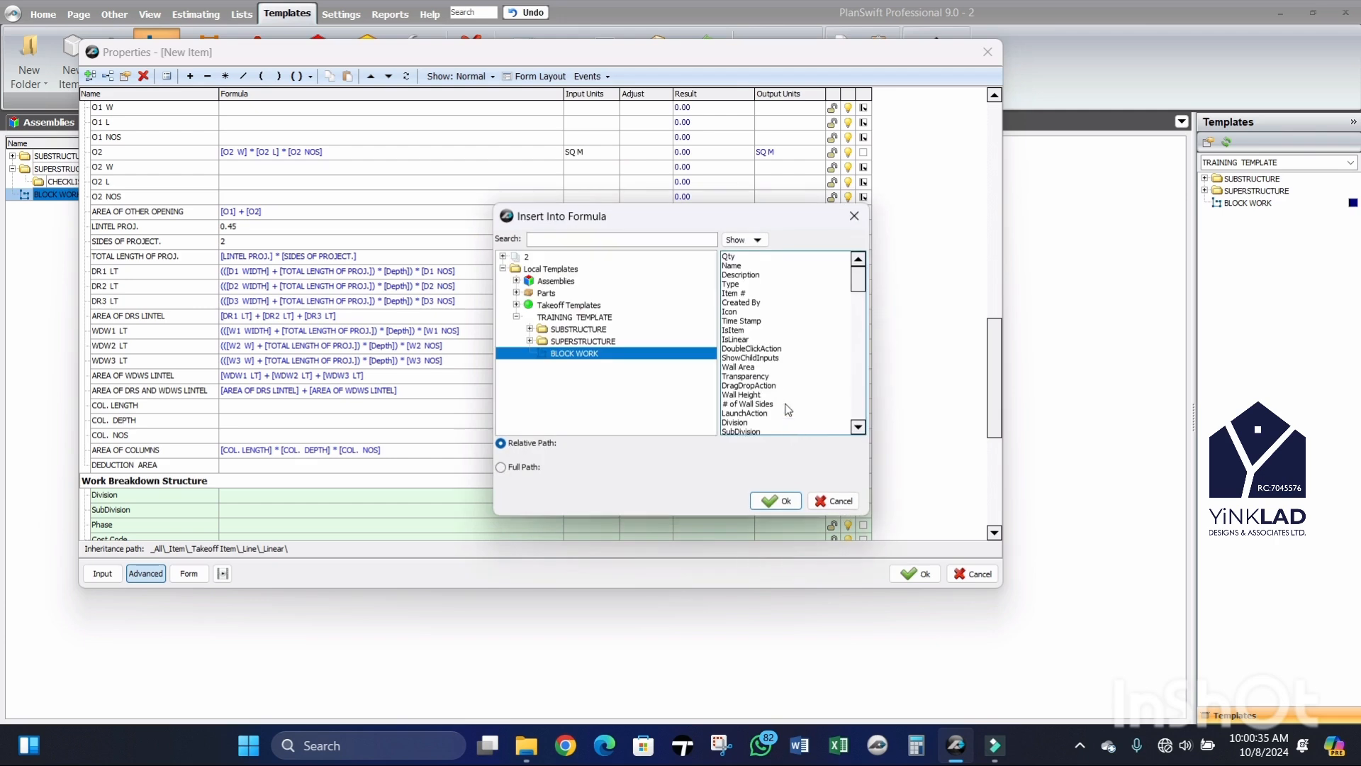
pyautogui.scroll(-12, 787, 409)
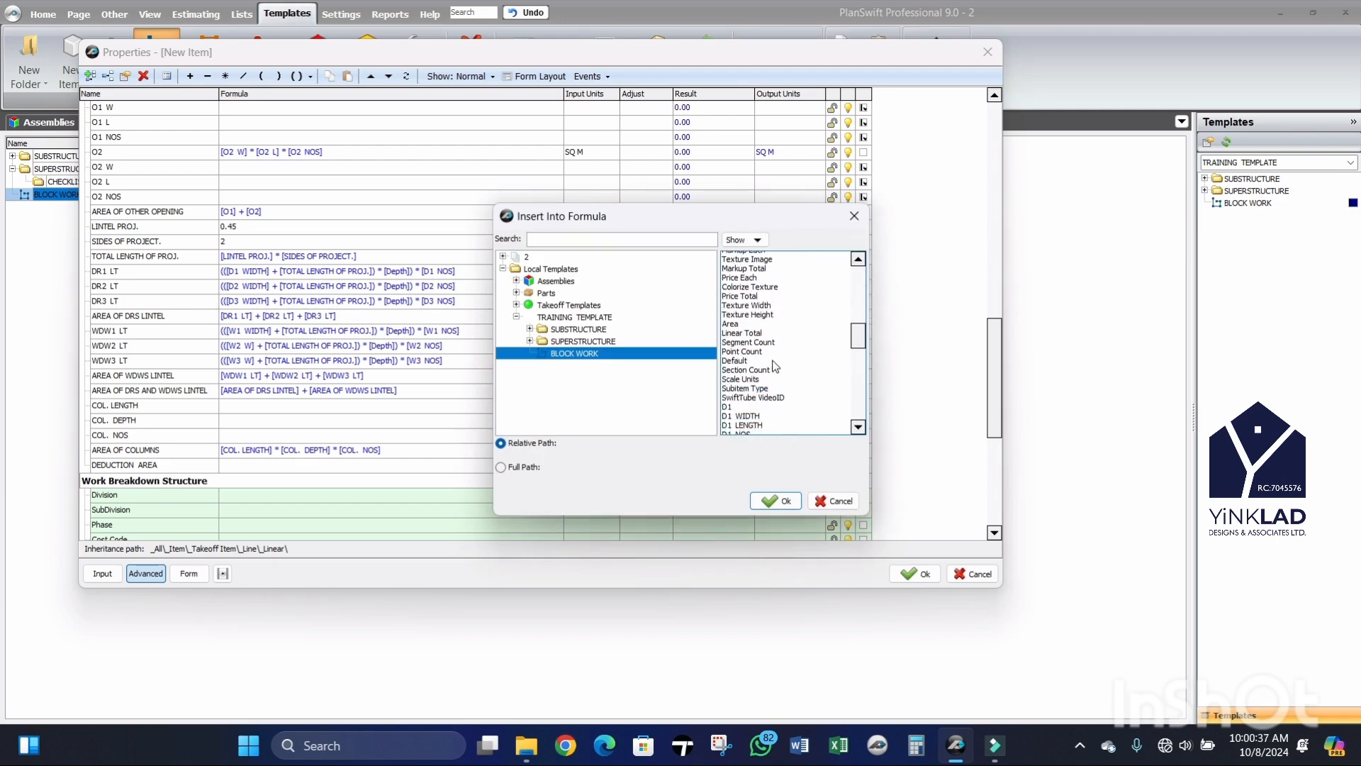
pyautogui.scroll(-12, 775, 366)
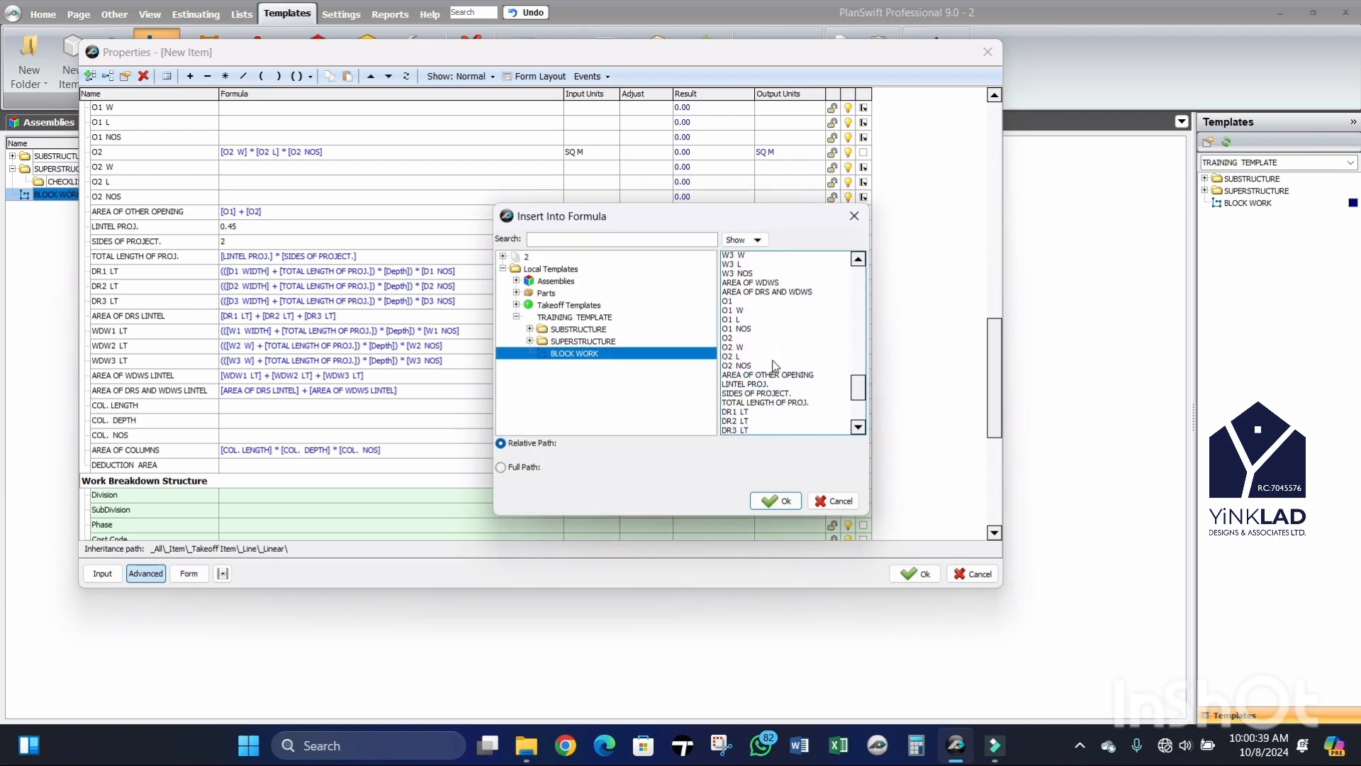
pyautogui.scroll(-4, 775, 366)
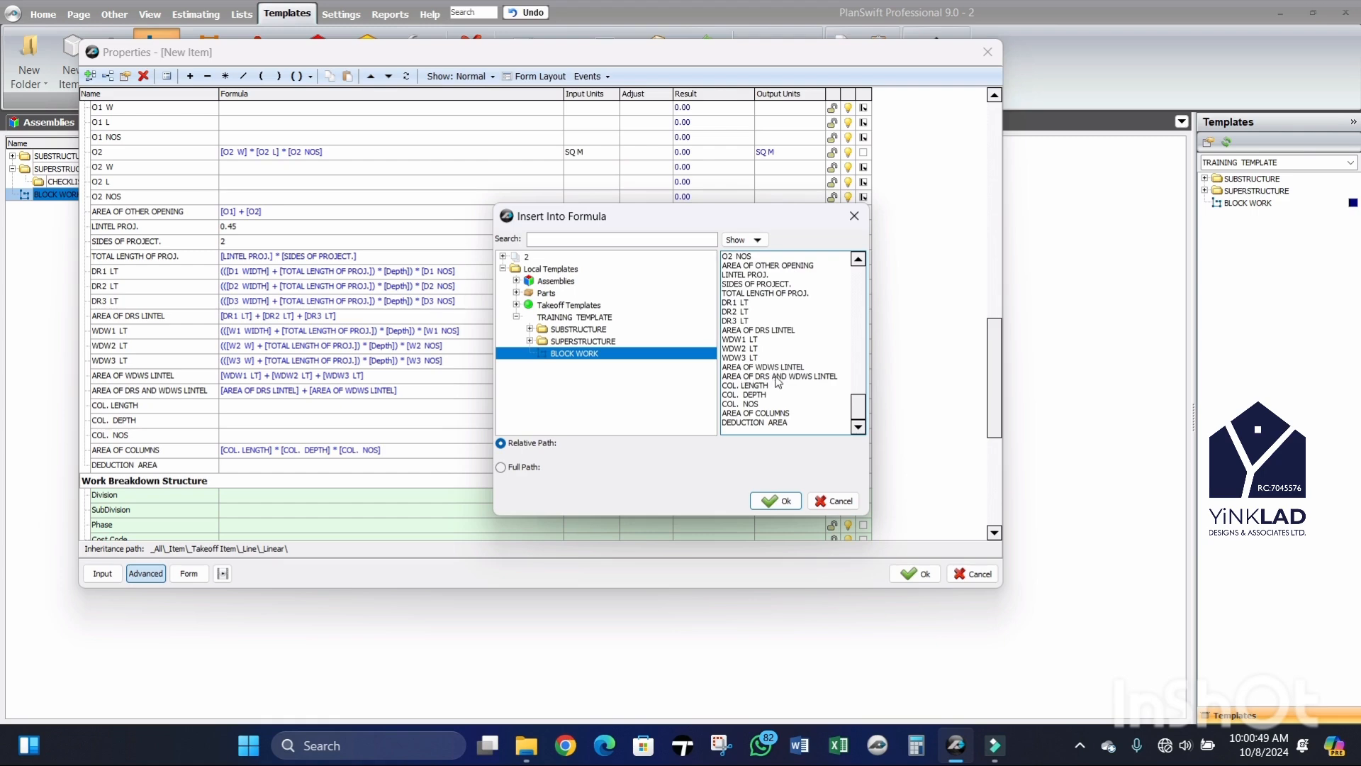
pyautogui.click(813, 381)
pyautogui.click(776, 488)
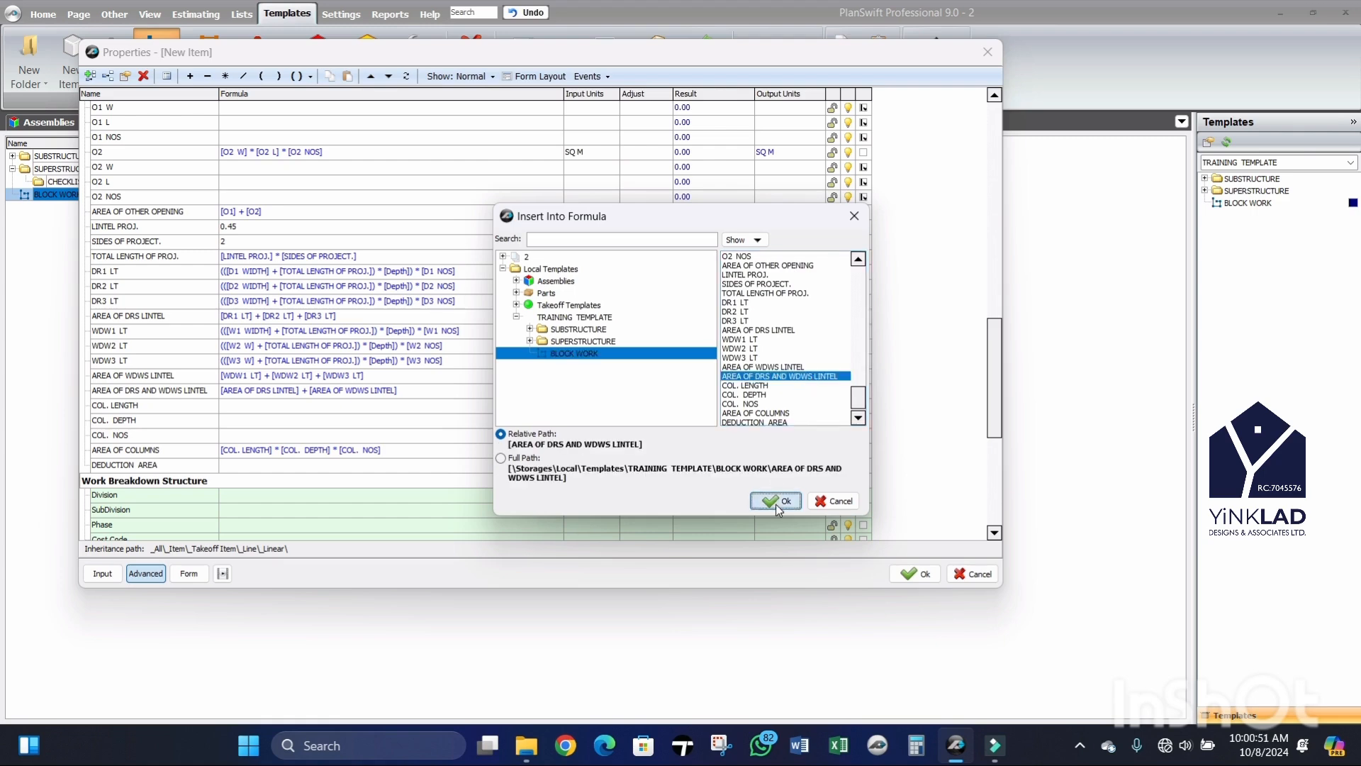
pyautogui.click(577, 268)
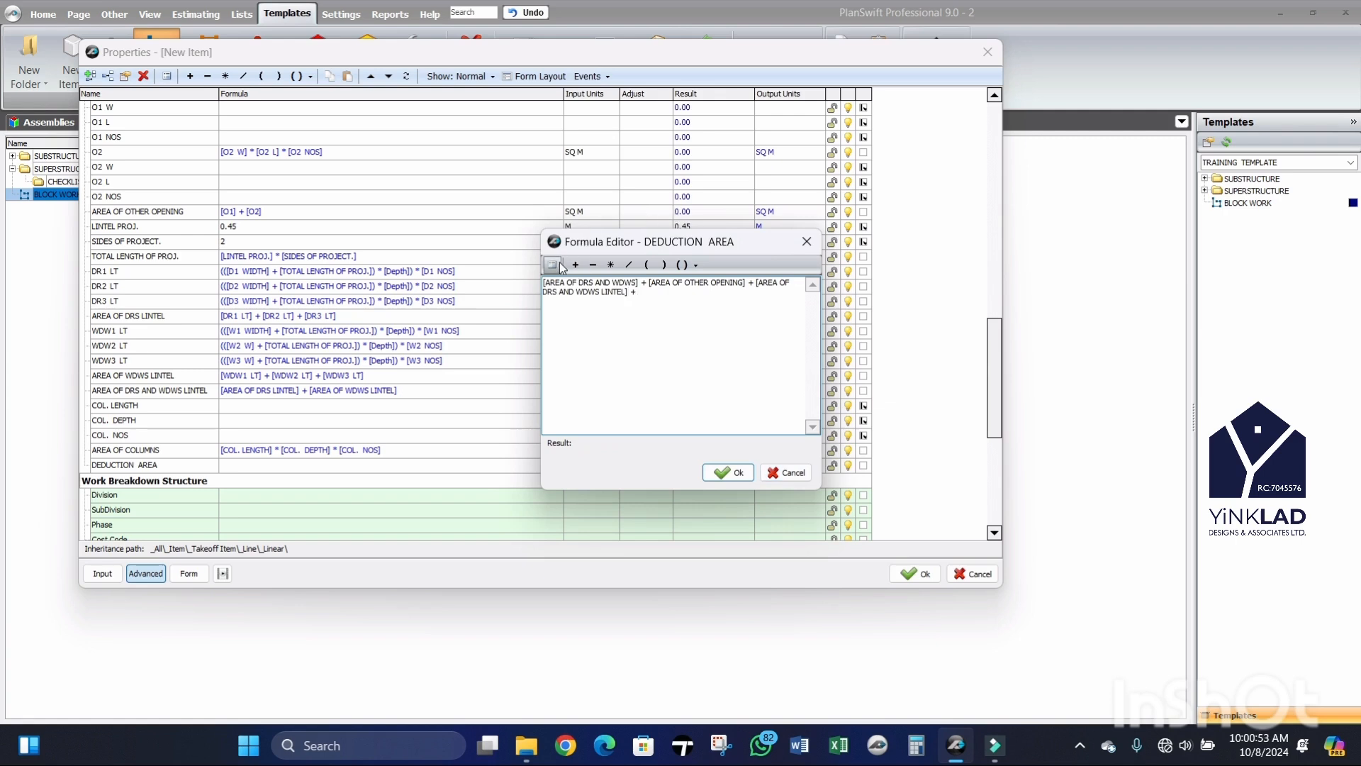
# Step: Complete the DEDUCTION AREA formula by appending the BLOCK WORK property [AREA OF COLUMNS] and accept the formula
pyautogui.click(552, 264)
pyautogui.scroll(-10, 775, 346)
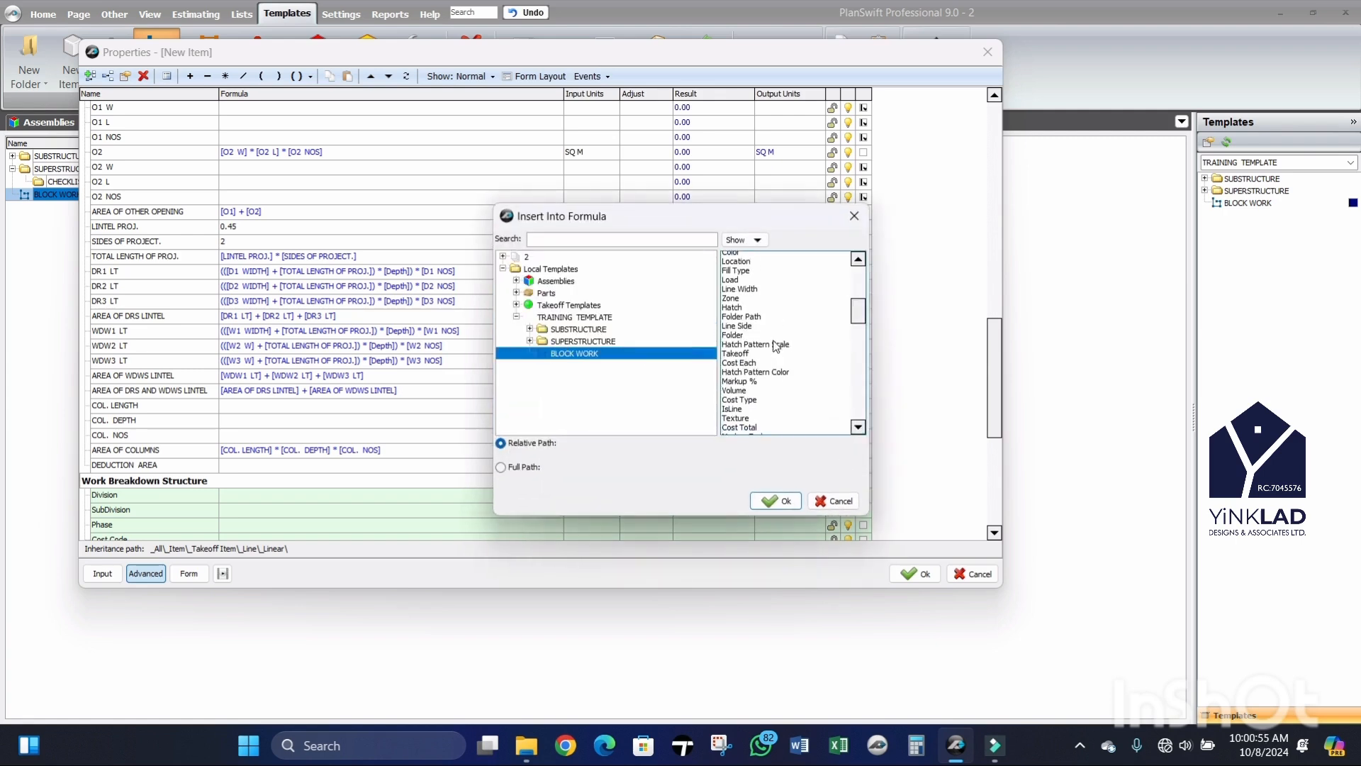
pyautogui.scroll(-2, 772, 347)
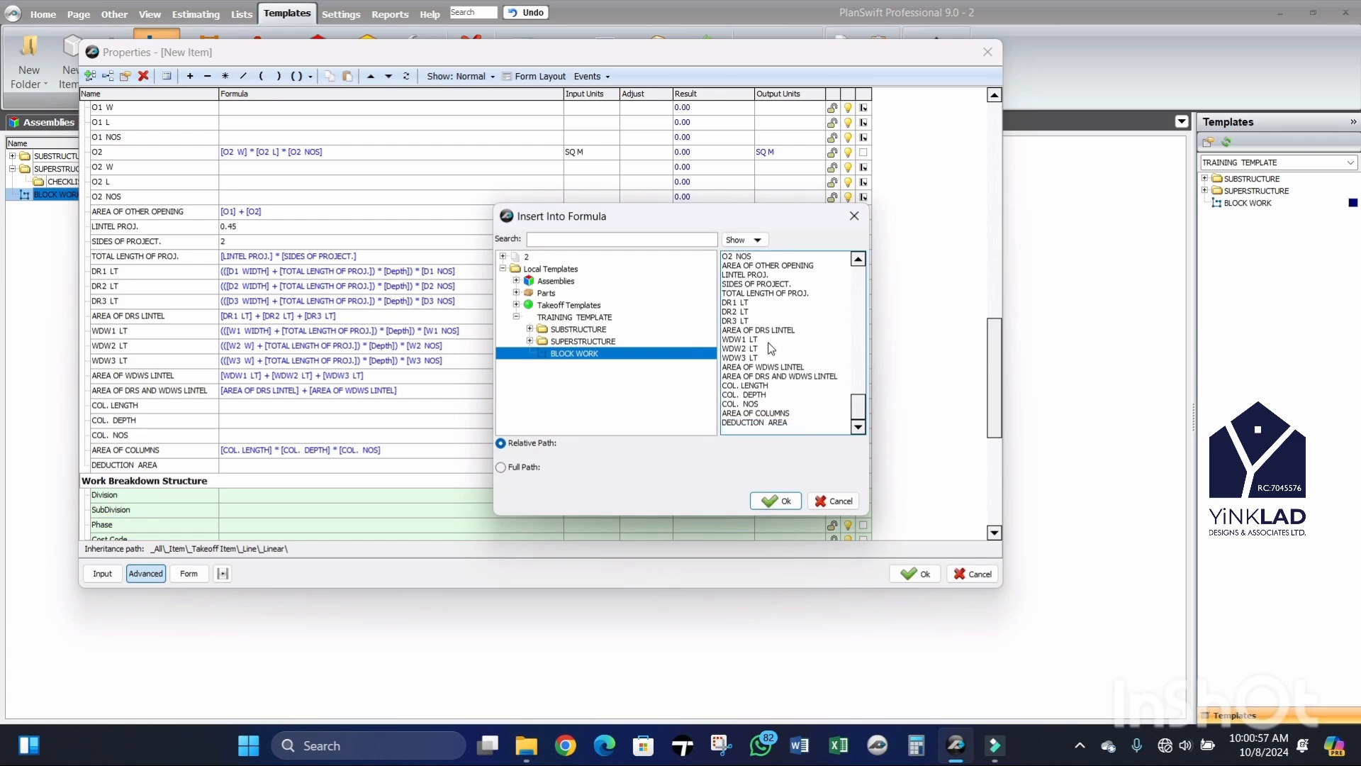
pyautogui.click(776, 413)
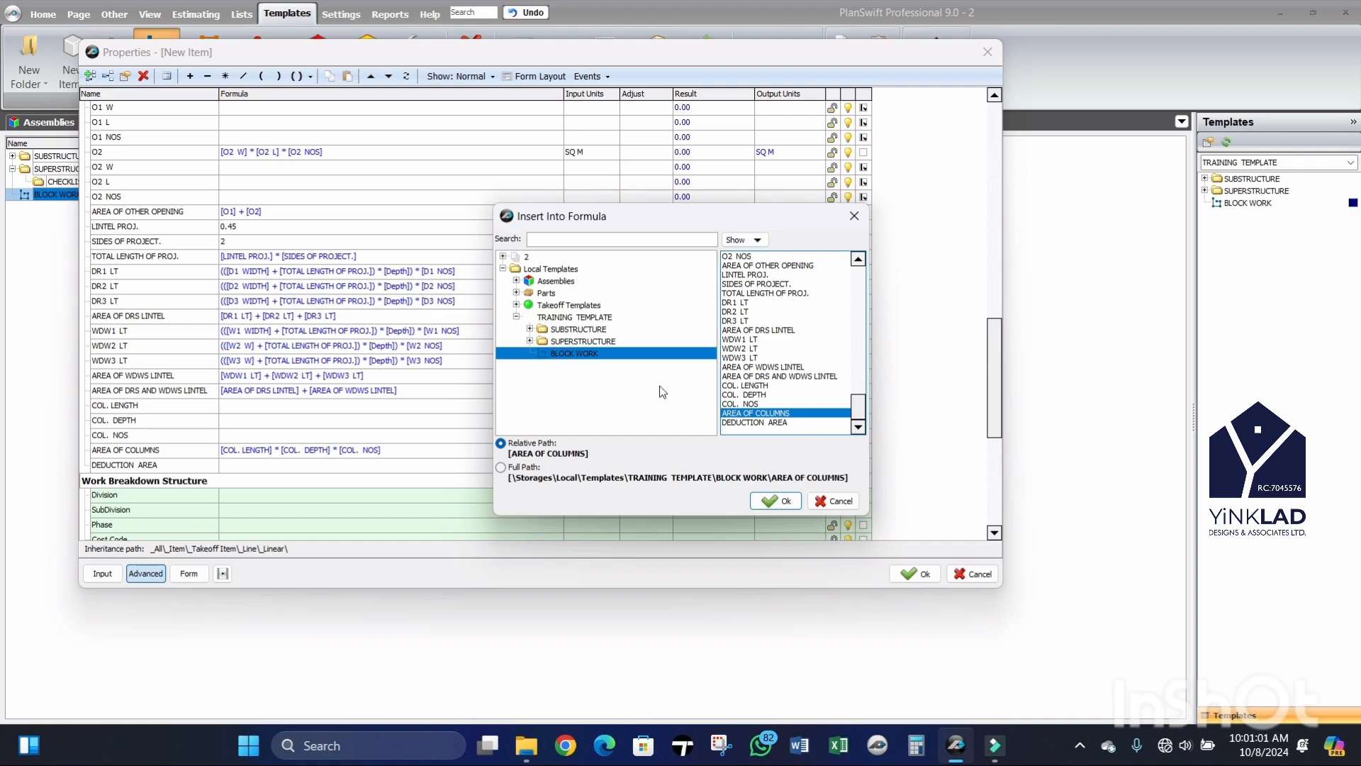
pyautogui.click(776, 501)
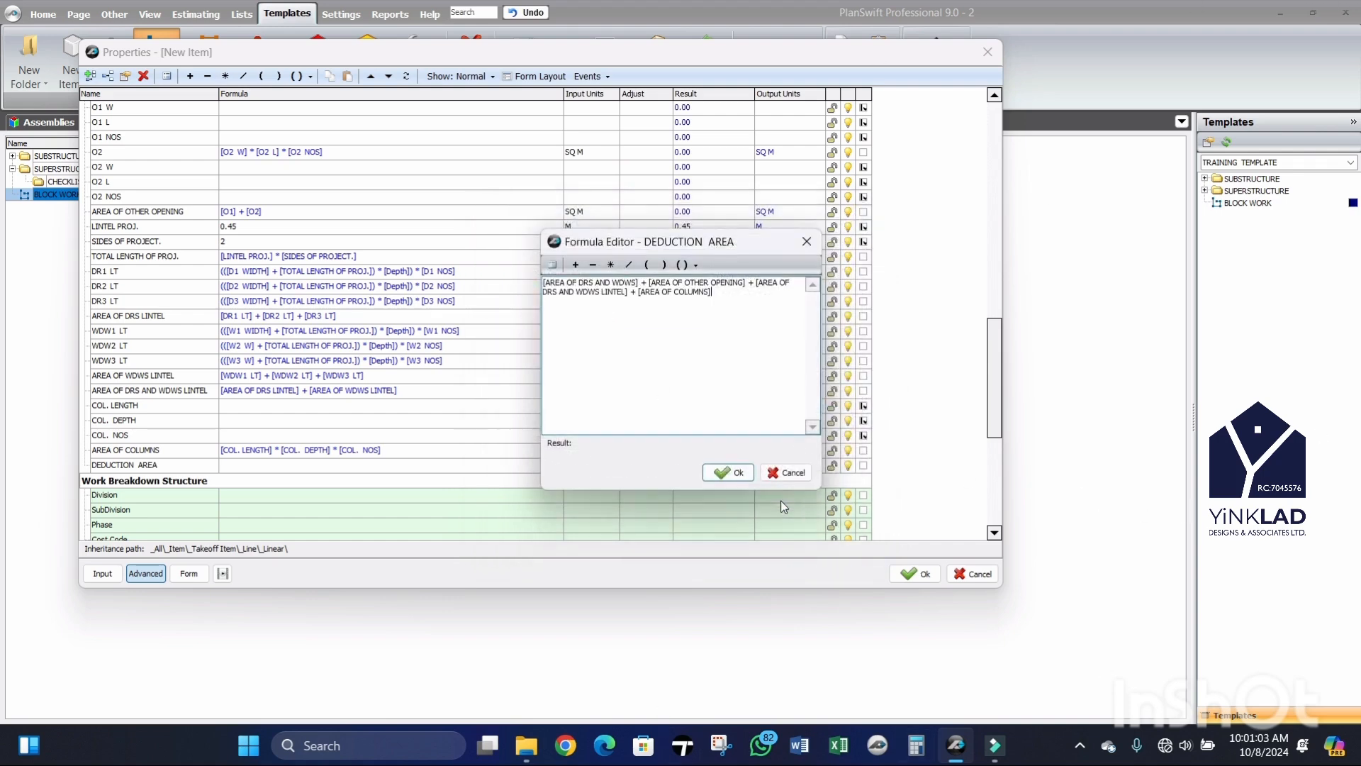
pyautogui.click(728, 471)
# Step: Set the input units of the DEDUCTION AREA property to SQ M
pyautogui.click(602, 467)
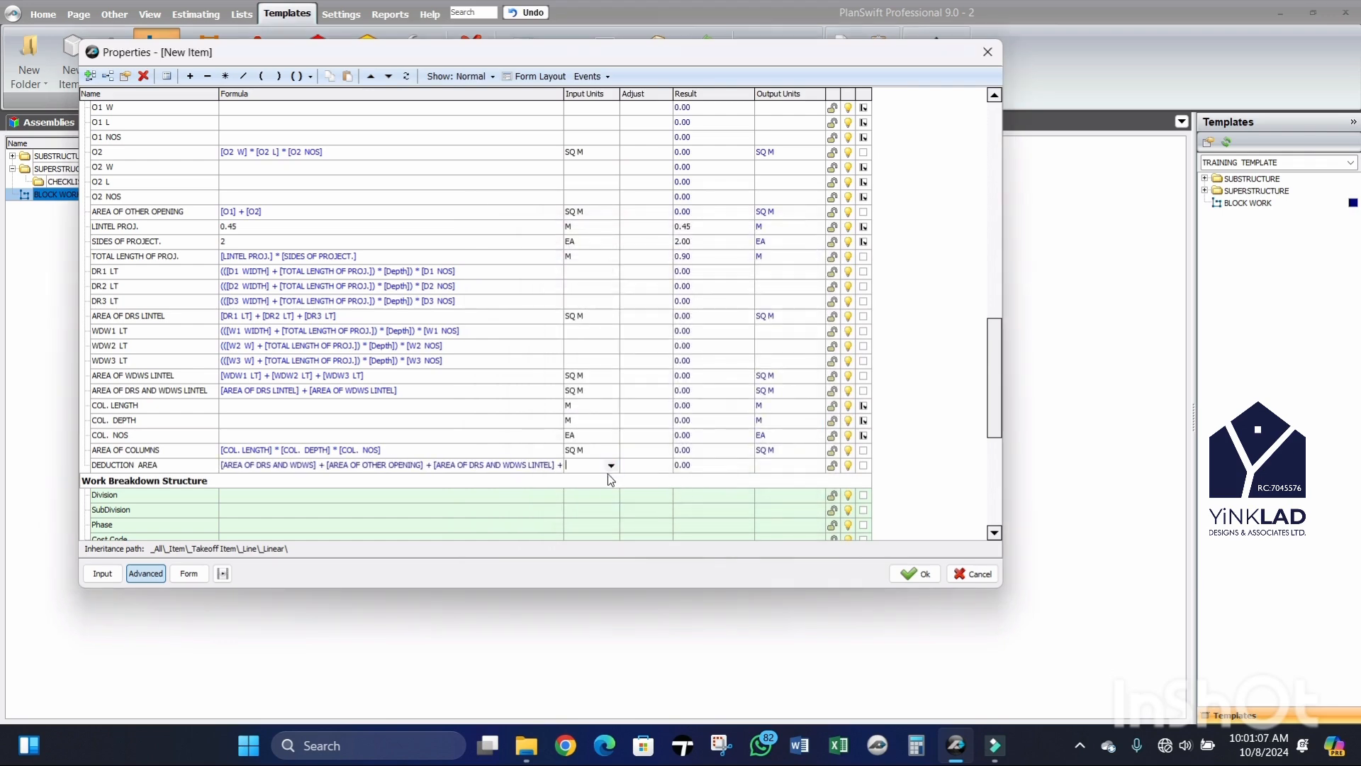
pyautogui.click(610, 467)
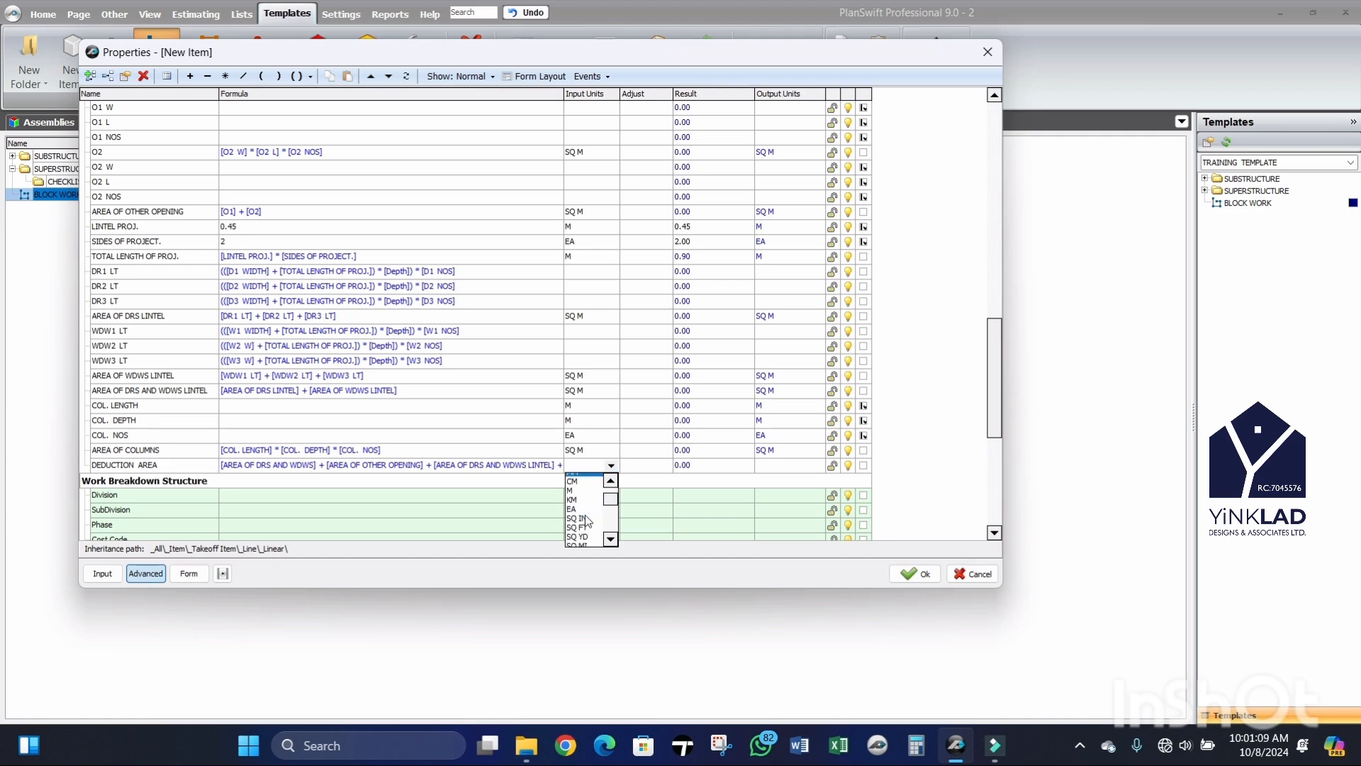
pyautogui.scroll(-1, 585, 521)
pyautogui.click(582, 534)
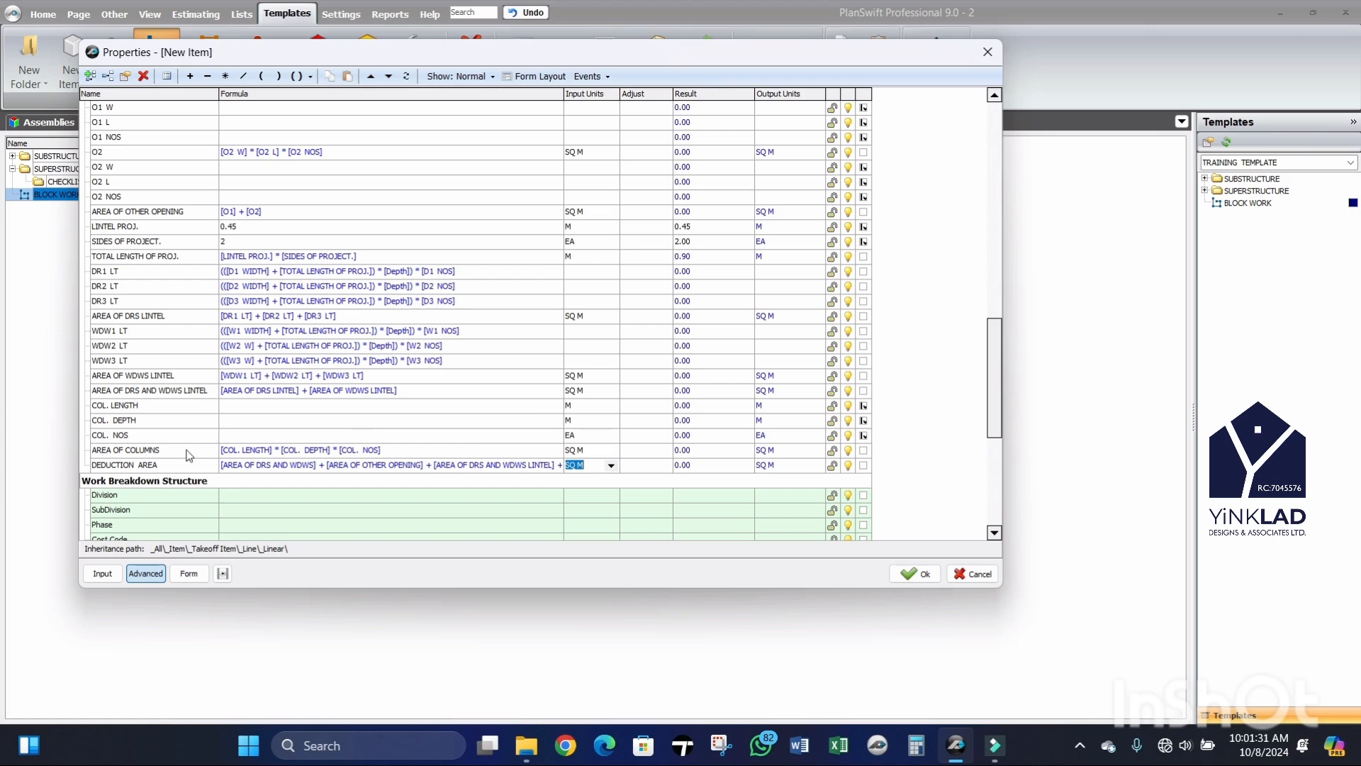
# Step: Open the inherited Takeoff formula in the Takeoff Data group for editing and agree to break its inheritance
pyautogui.scroll(4, 188, 454)
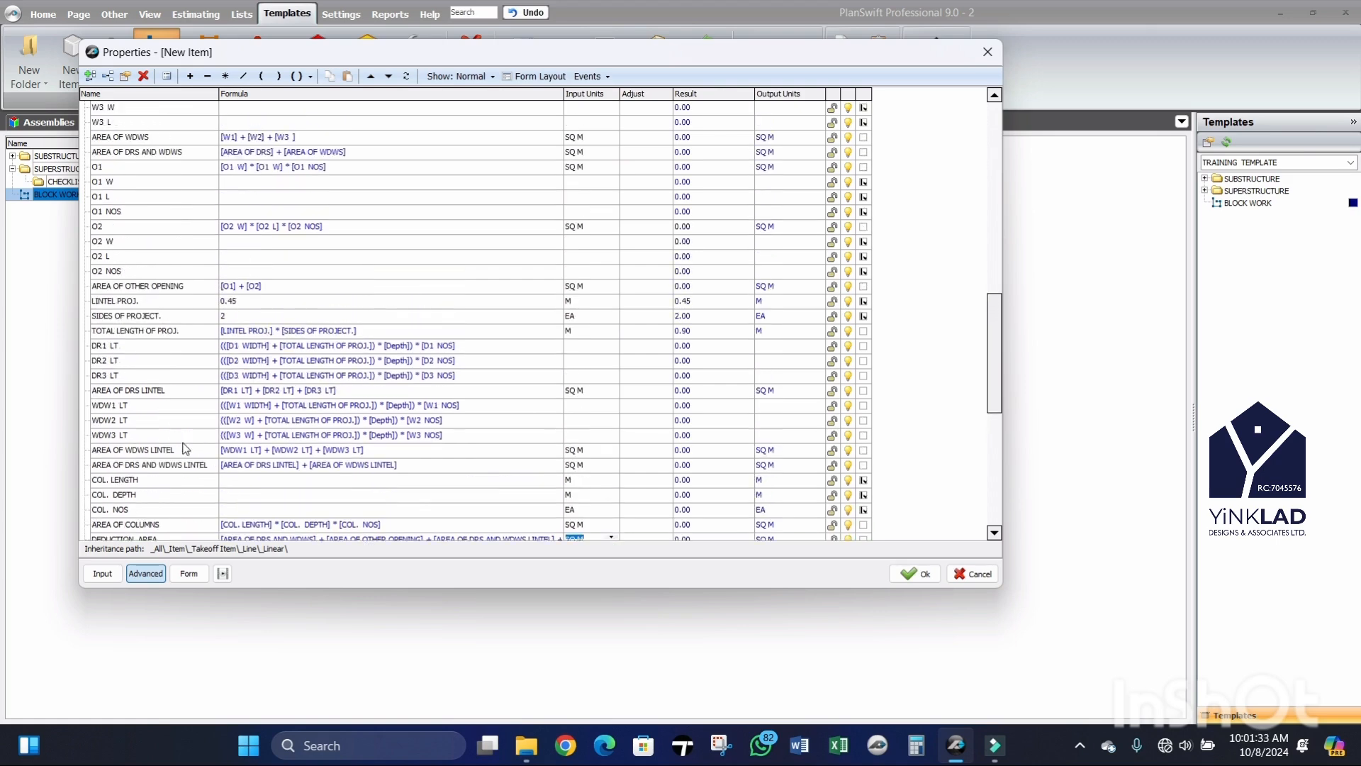
pyautogui.scroll(3, 177, 418)
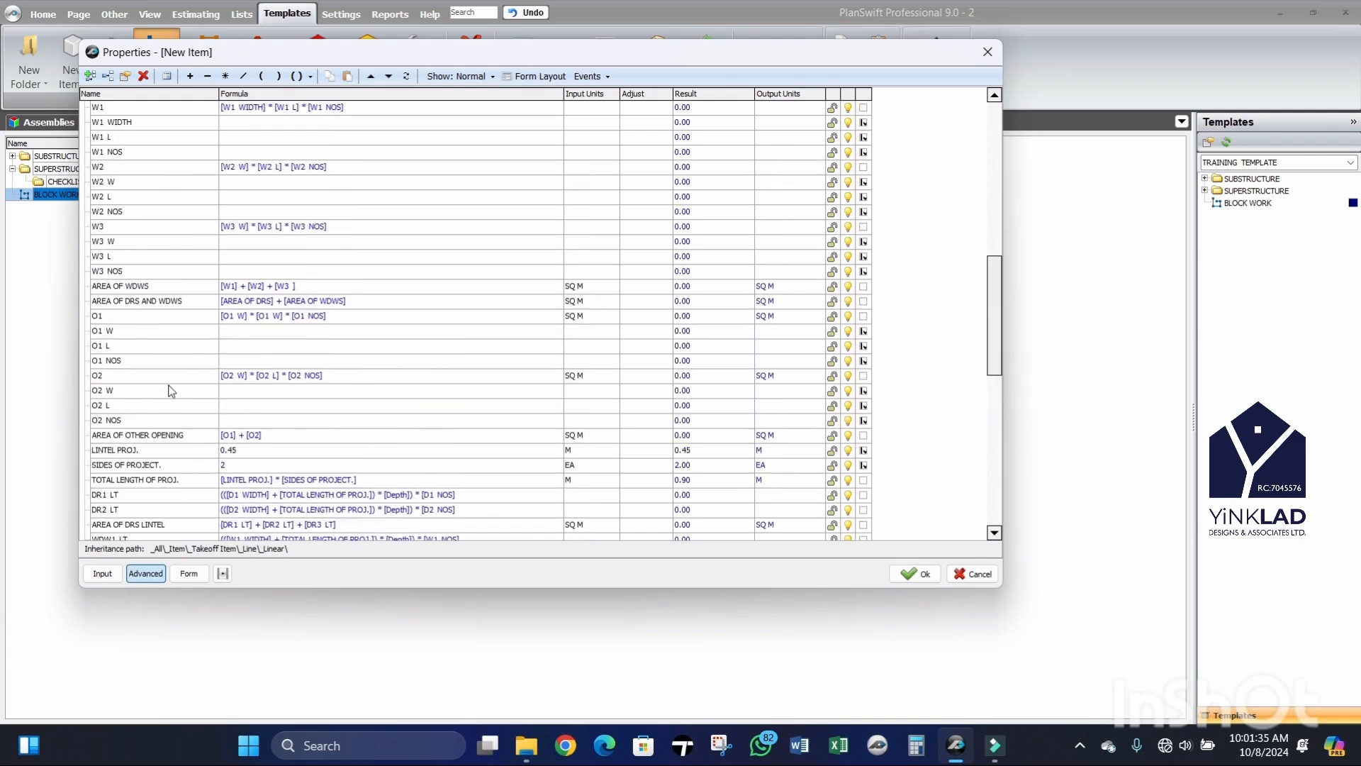
pyautogui.scroll(3, 172, 391)
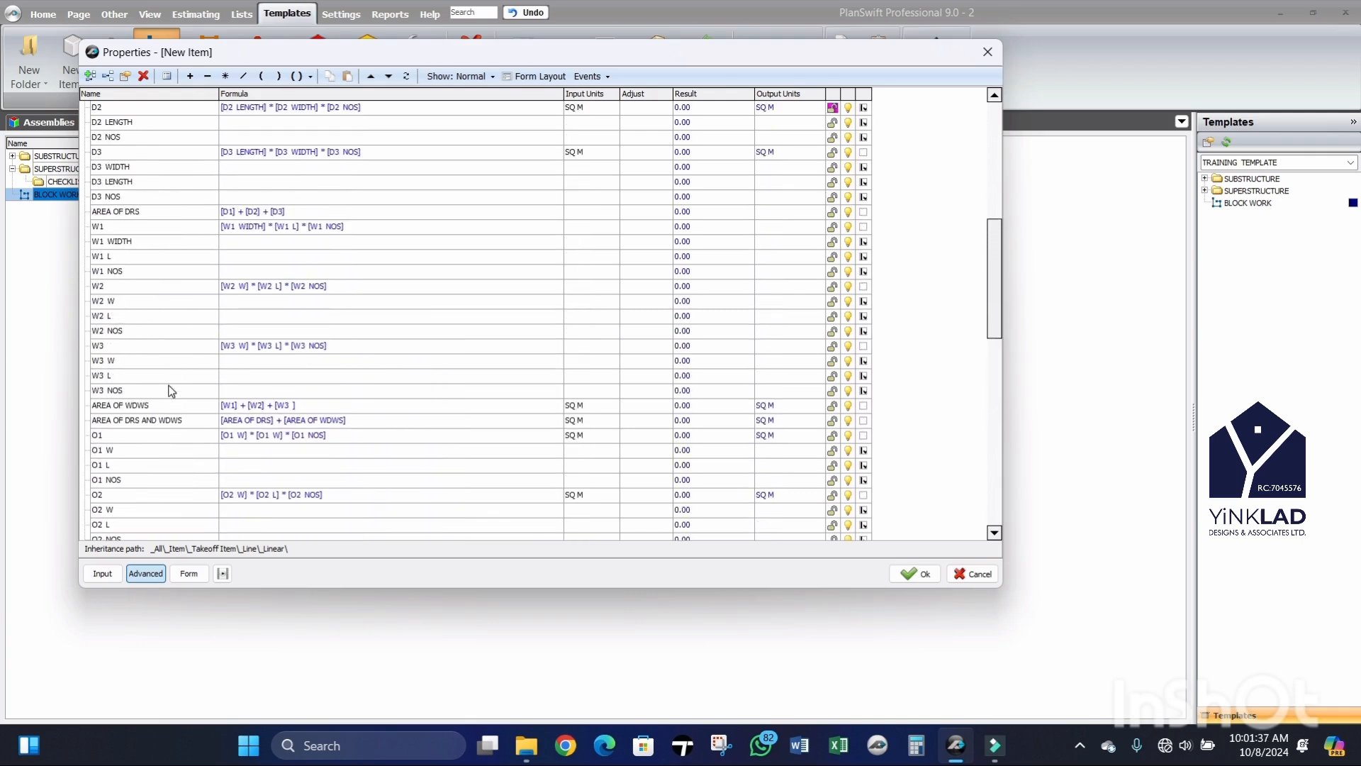
pyautogui.scroll(3, 172, 390)
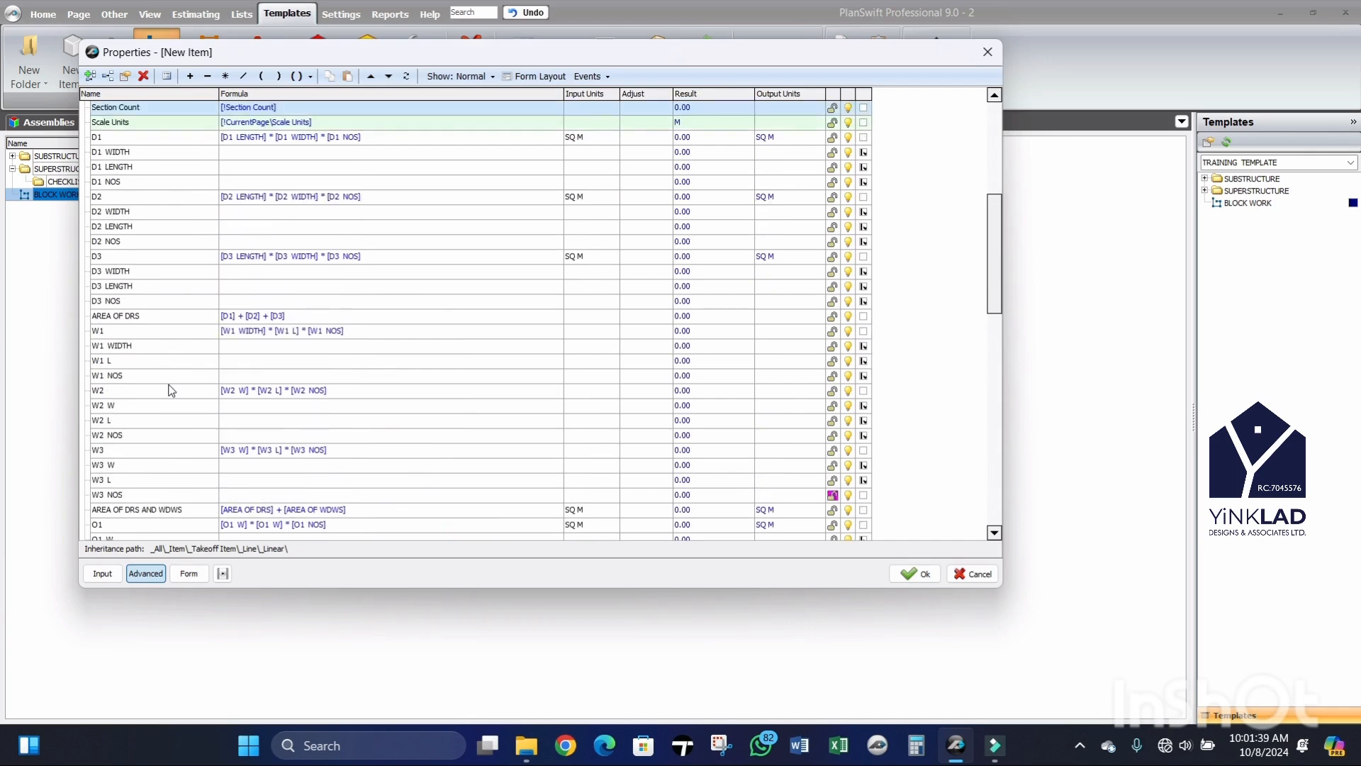
pyautogui.scroll(3, 172, 391)
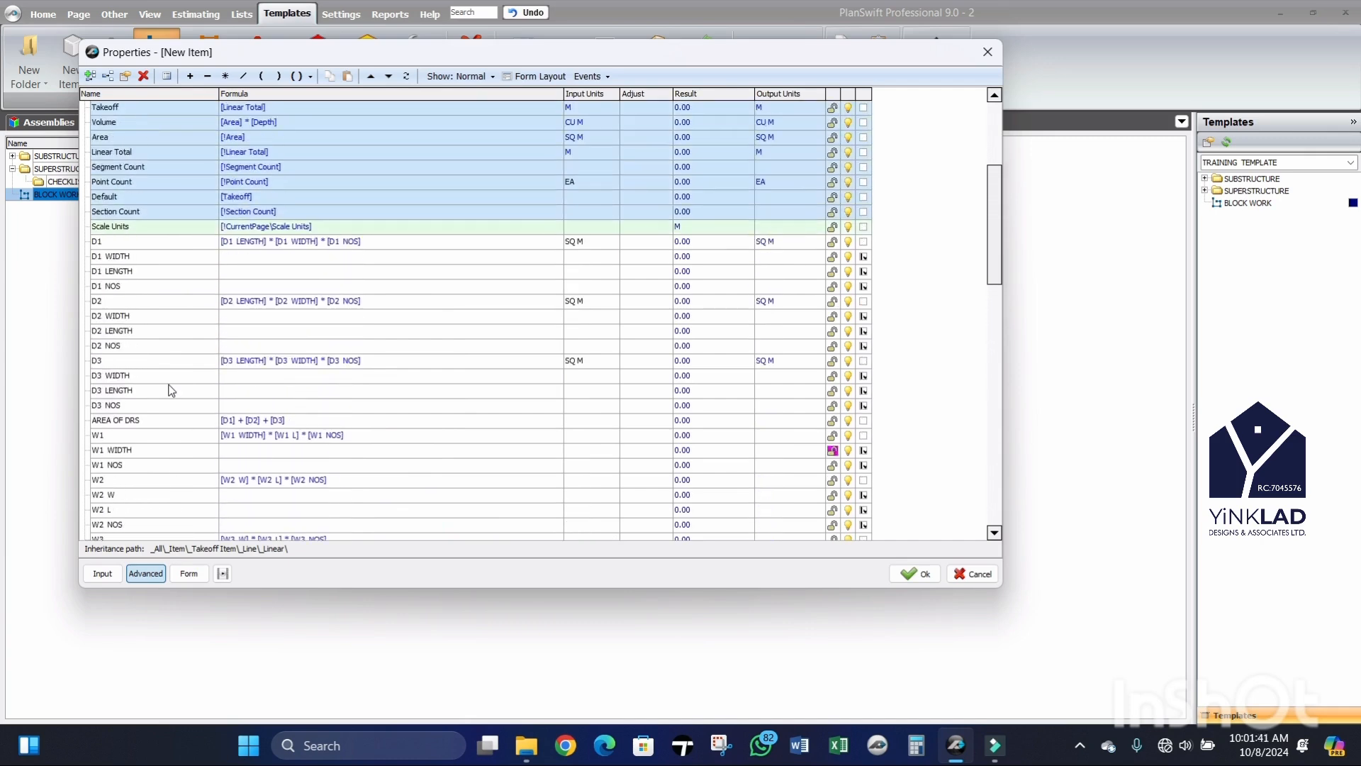
pyautogui.scroll(3, 172, 390)
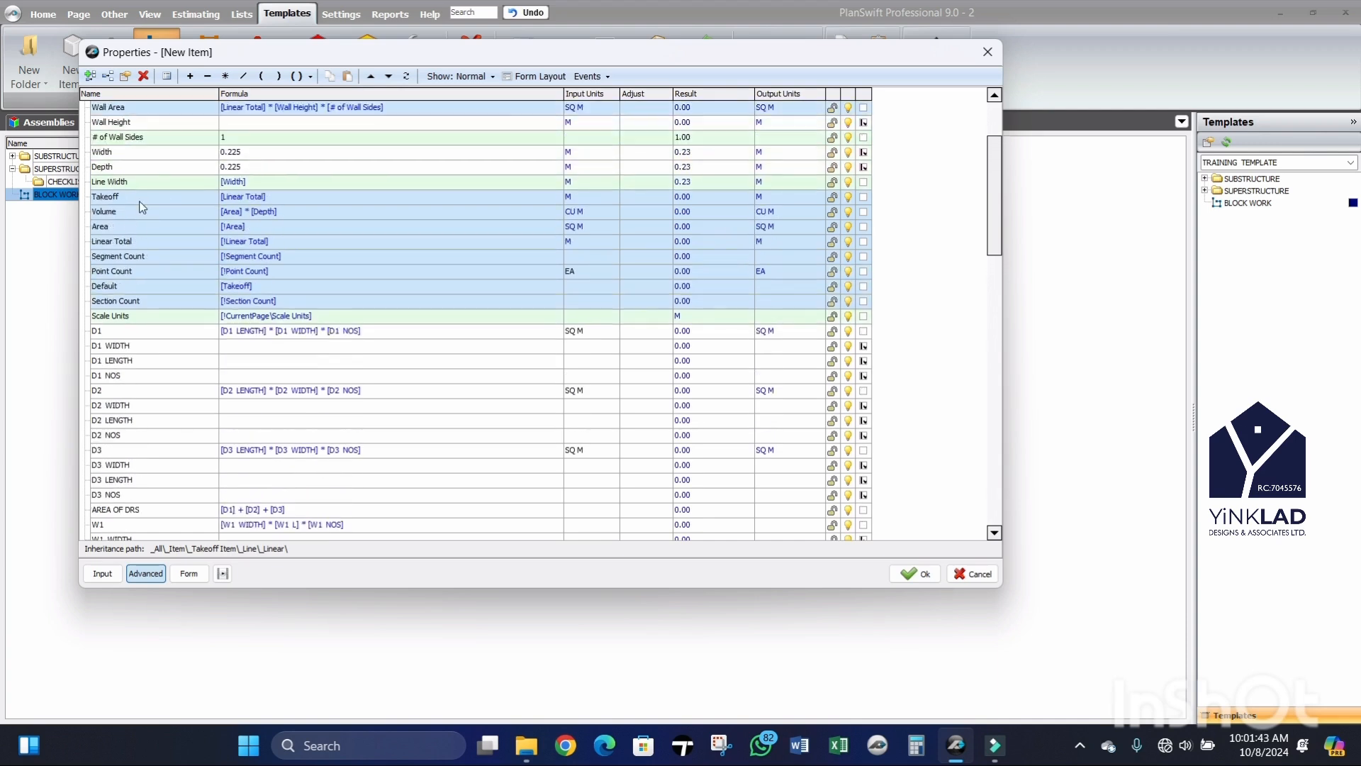
pyautogui.click(143, 211)
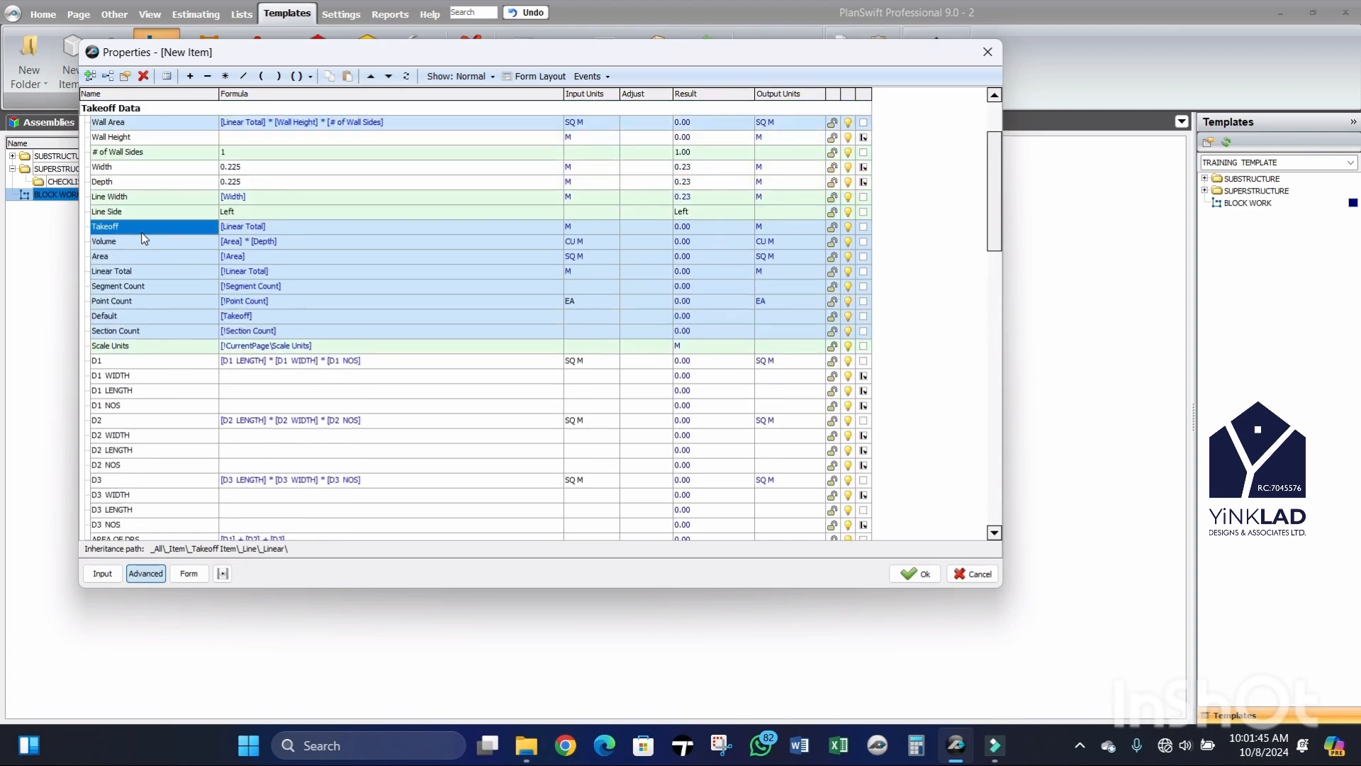
pyautogui.click(276, 228)
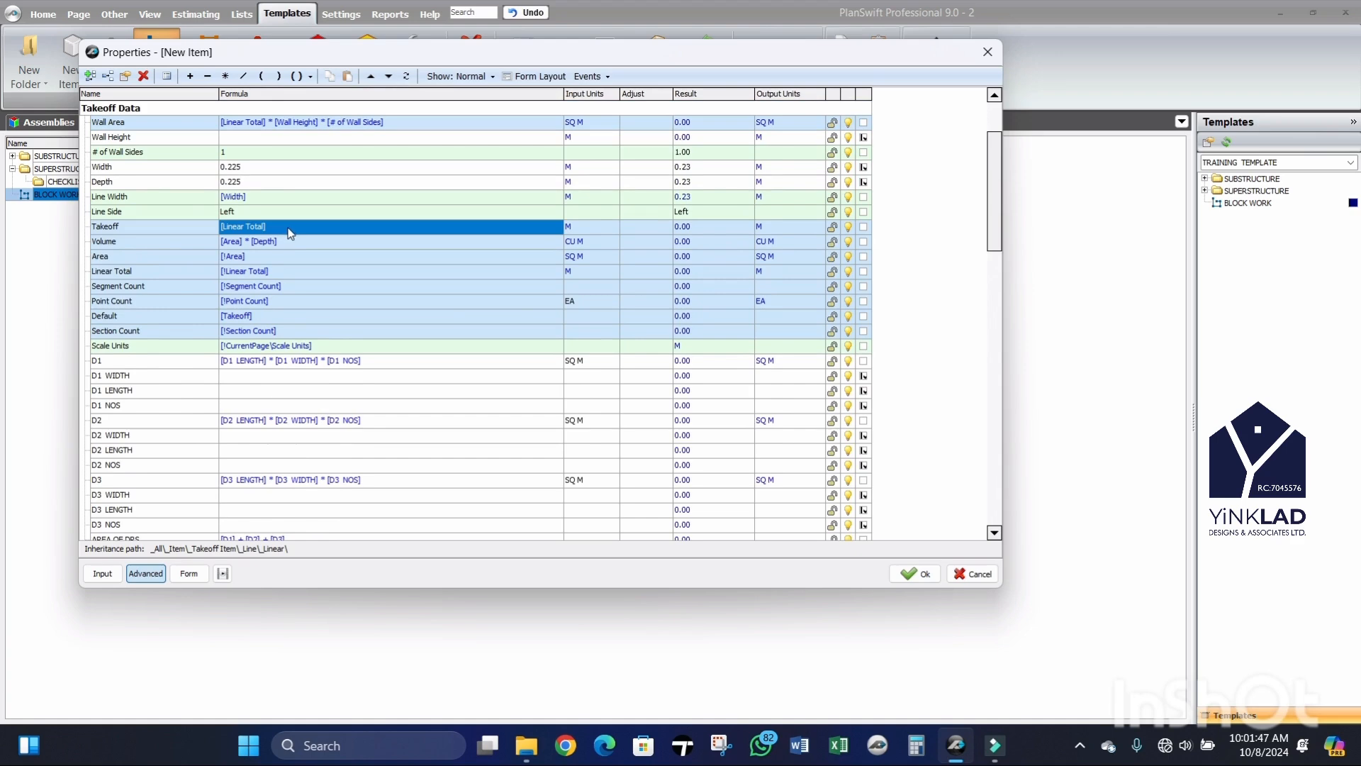
pyautogui.doubleClick(289, 231)
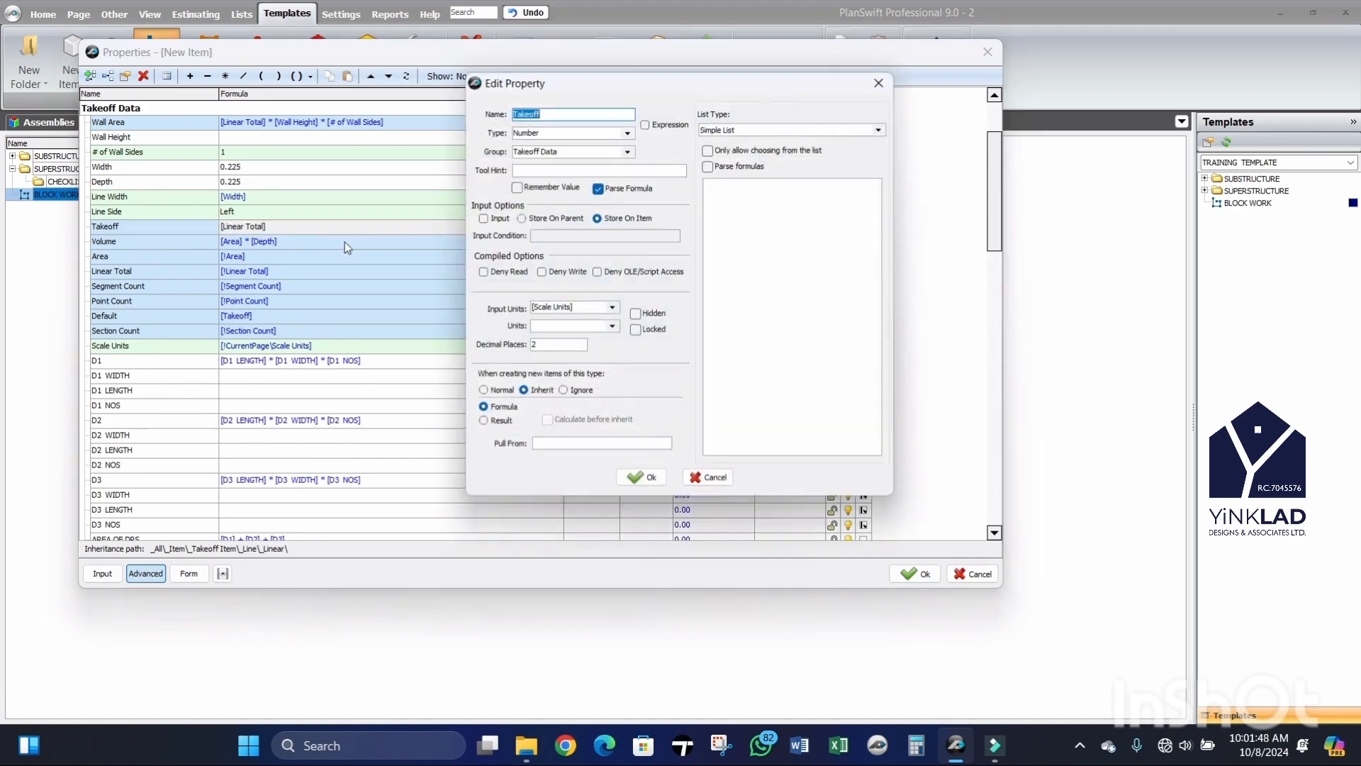
pyautogui.click(884, 79)
pyautogui.click(494, 227)
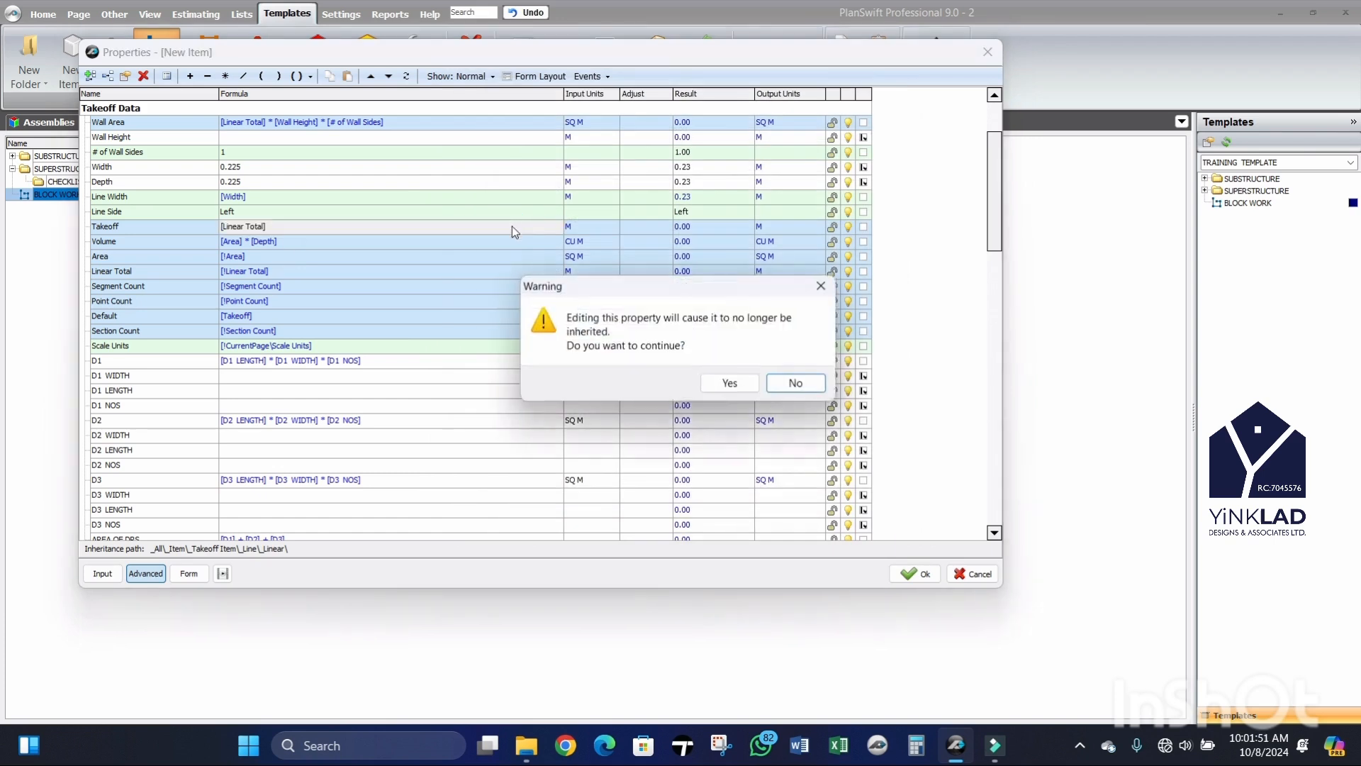
pyautogui.click(732, 385)
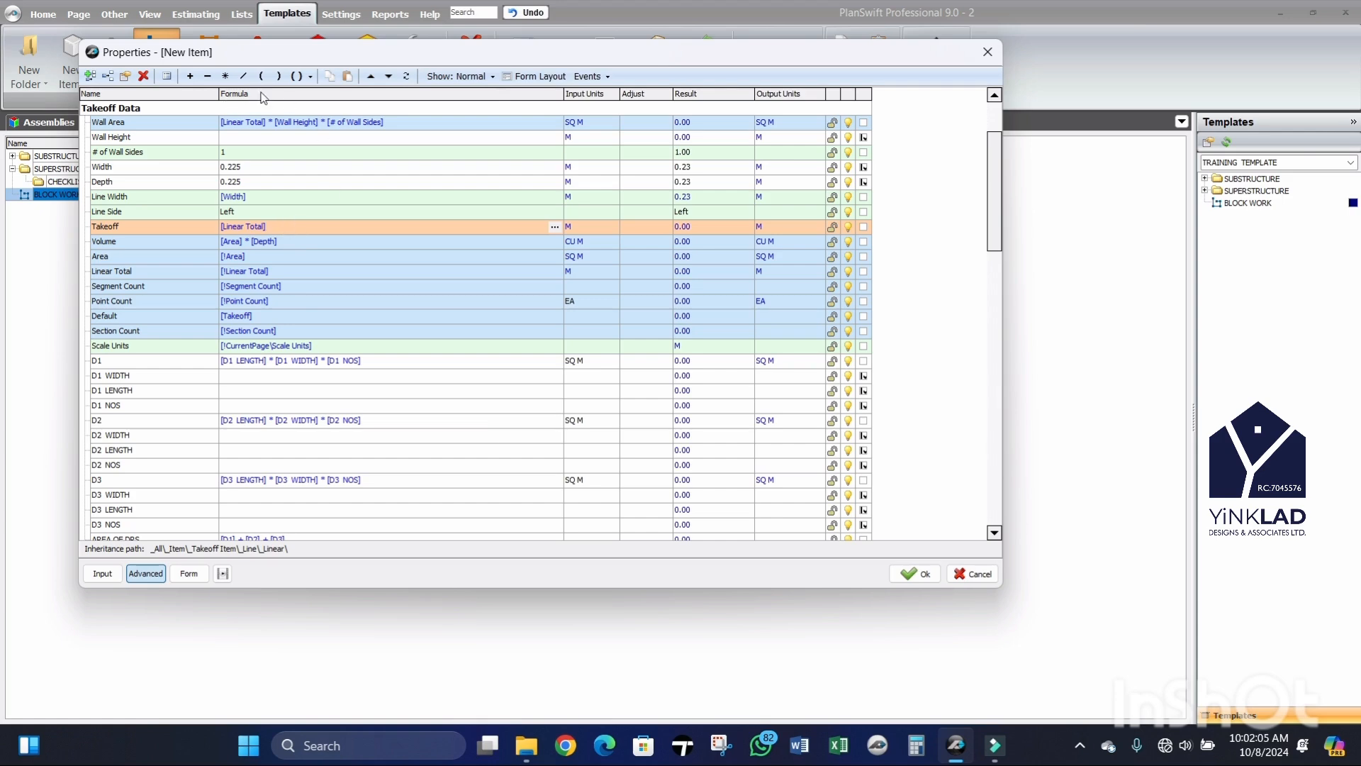
# Step: Multiply [Linear Total] by [Wall Height] in the Takeoff formula and enclose the product in parentheses
pyautogui.click(225, 76)
pyautogui.moveTo(128, 144); pyautogui.dragTo(298, 229)
pyautogui.moveTo(332, 225); pyautogui.dragTo(224, 241)
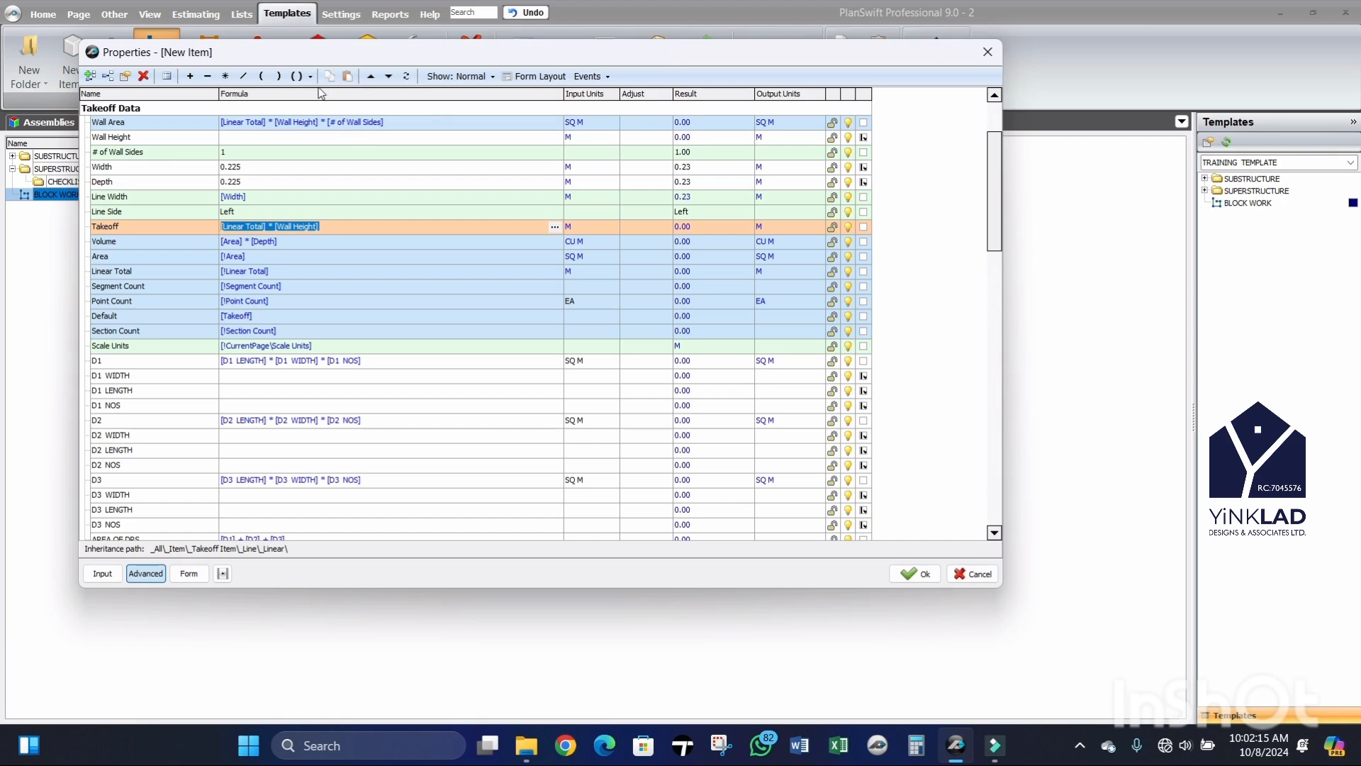
pyautogui.click(310, 76)
pyautogui.click(325, 96)
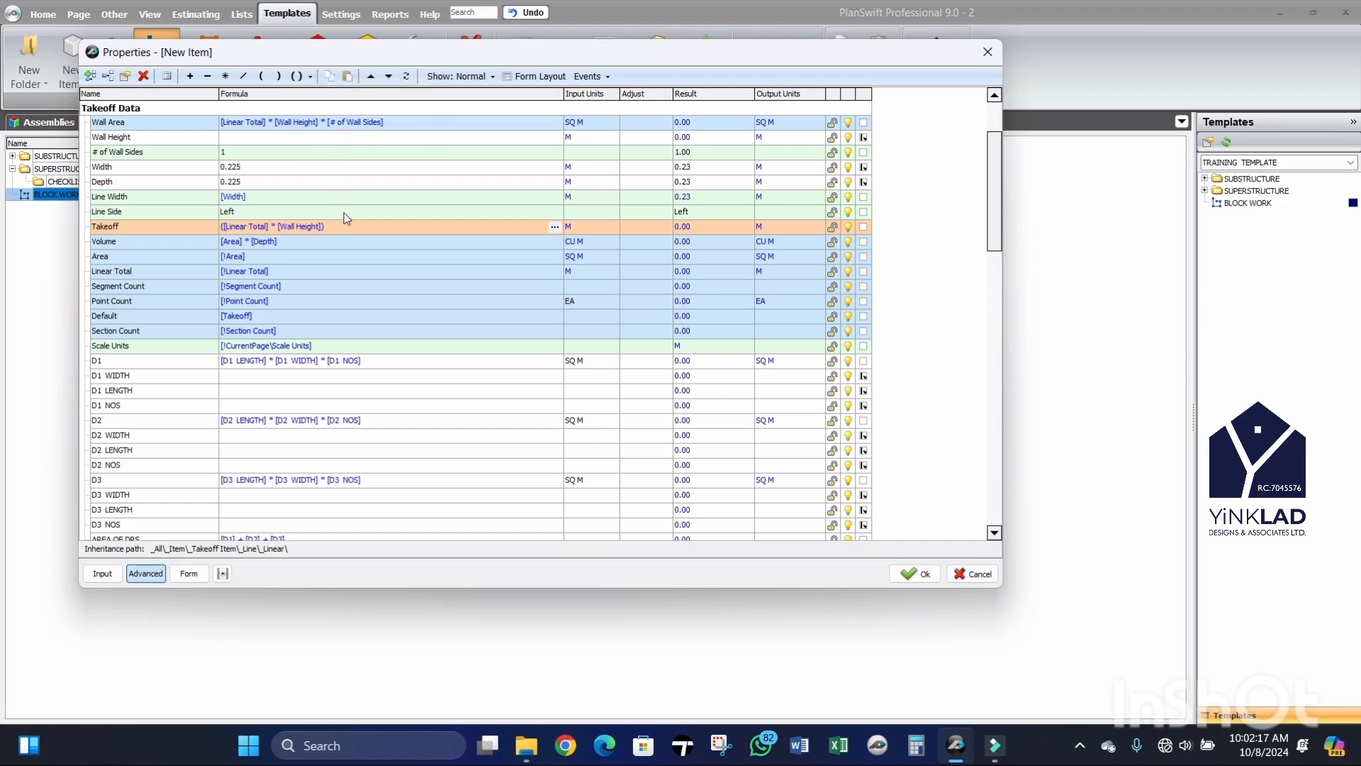
# Step: Subtract the BLOCK WORK property [DEDUCTION AREA] from the parenthesised product in the Takeoff formula and accept it
pyautogui.click(211, 76)
pyautogui.click(554, 226)
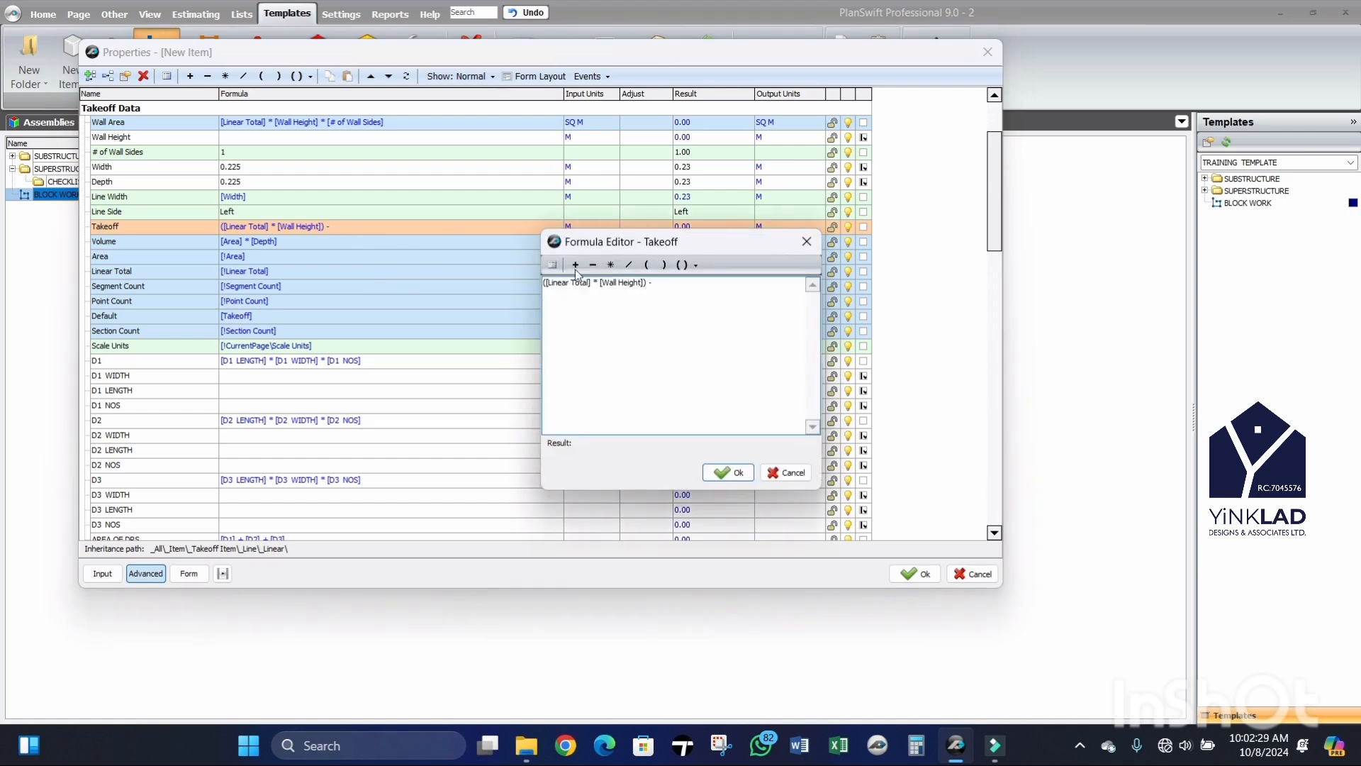
pyautogui.click(552, 264)
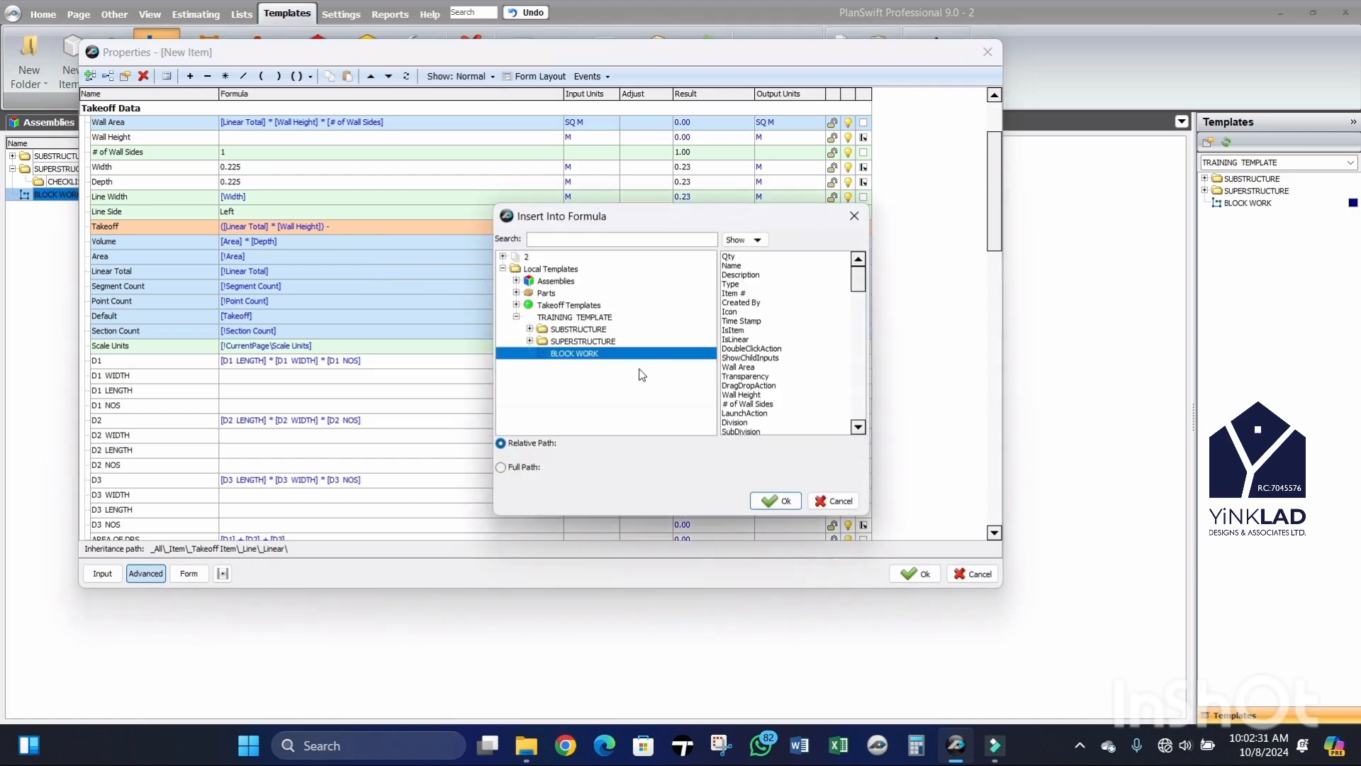
pyautogui.scroll(-9, 777, 393)
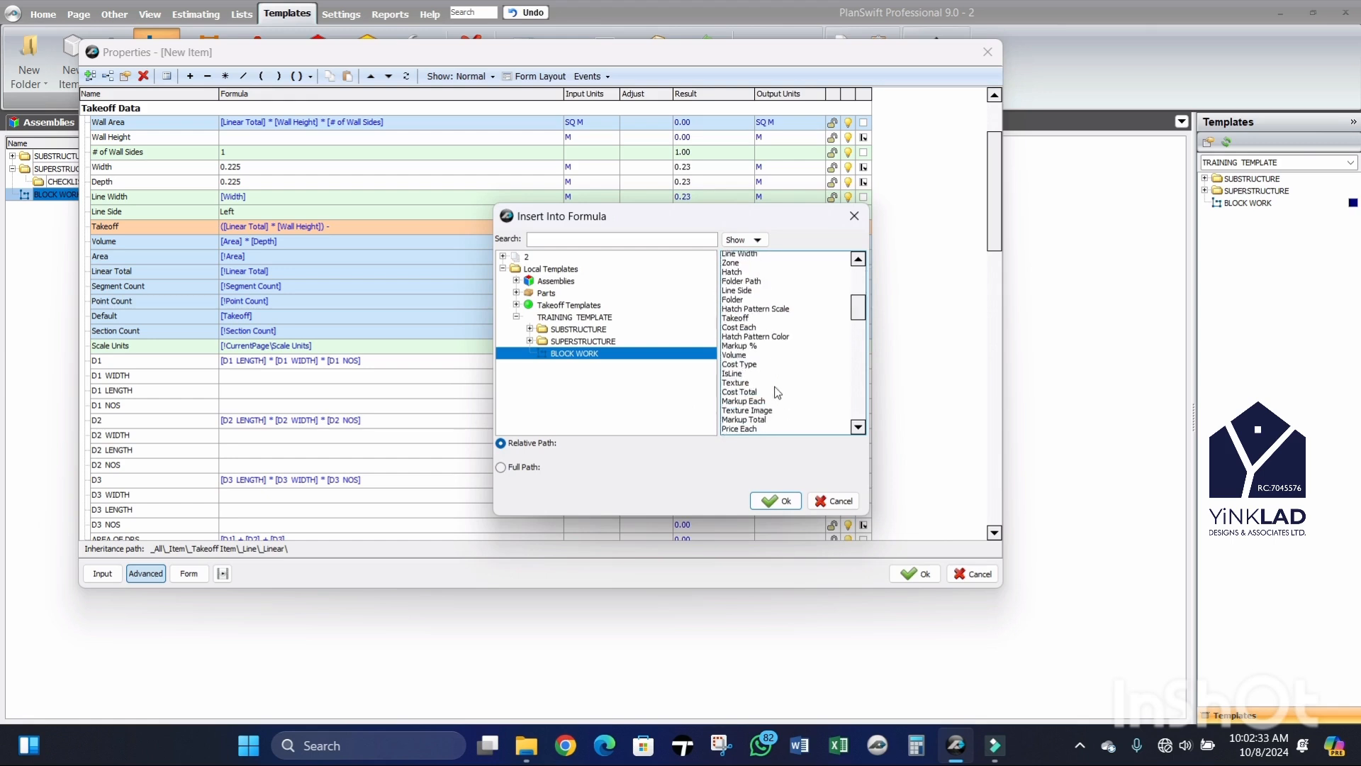
pyautogui.scroll(-12, 778, 393)
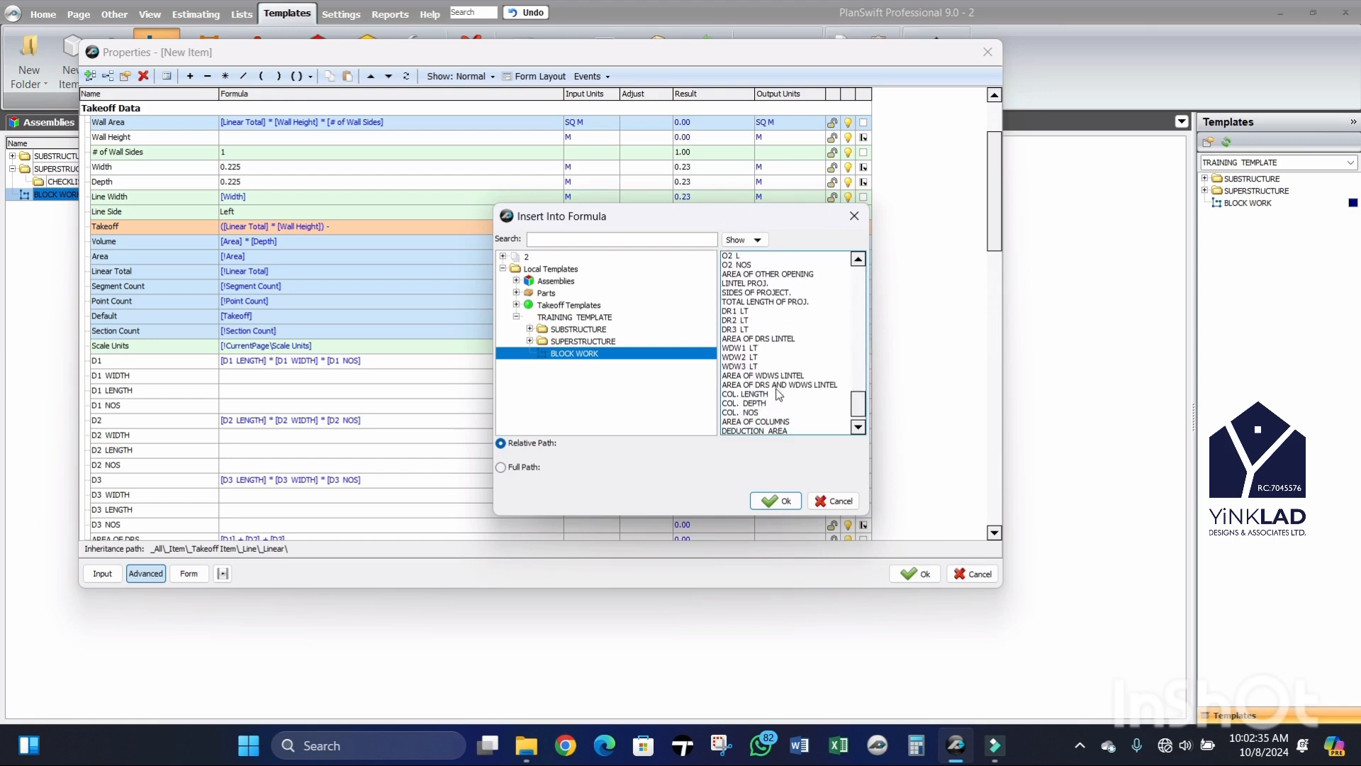
pyautogui.scroll(-1, 778, 393)
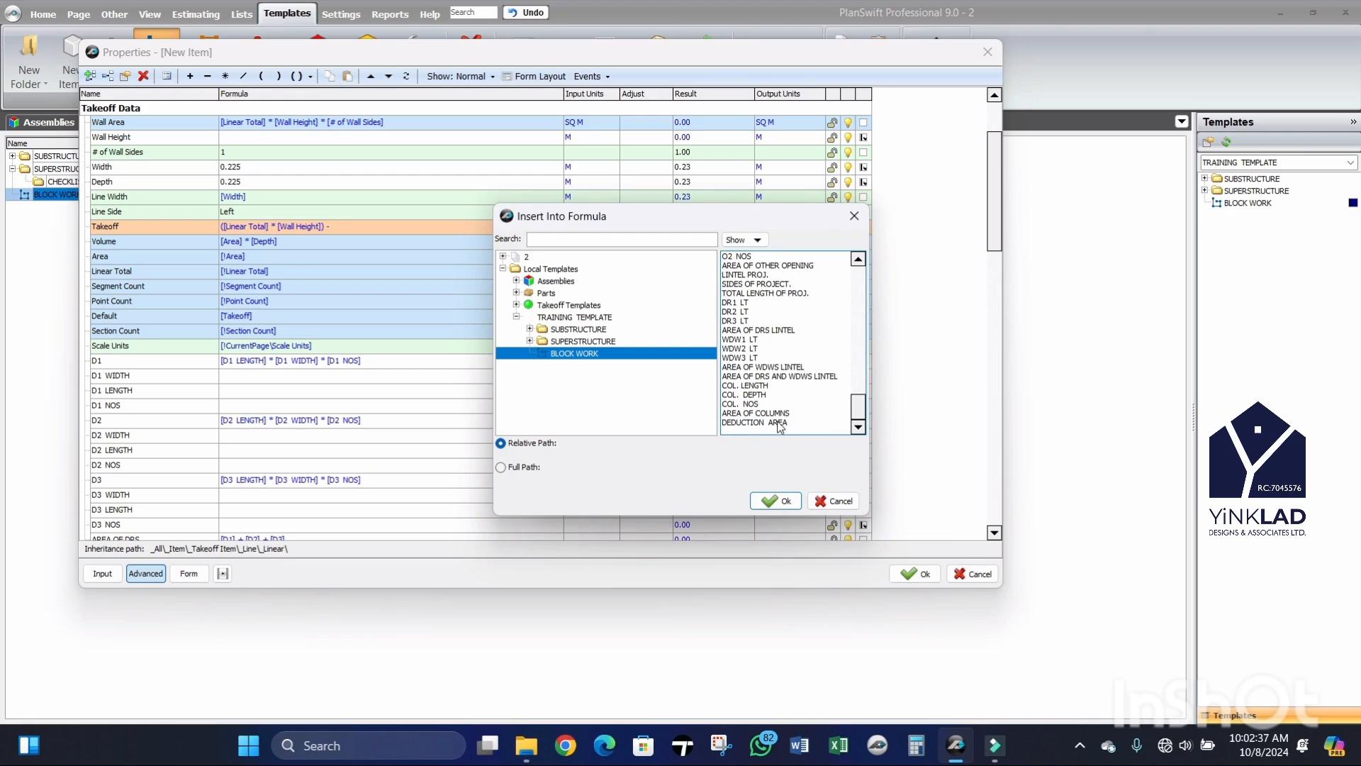
pyautogui.click(779, 423)
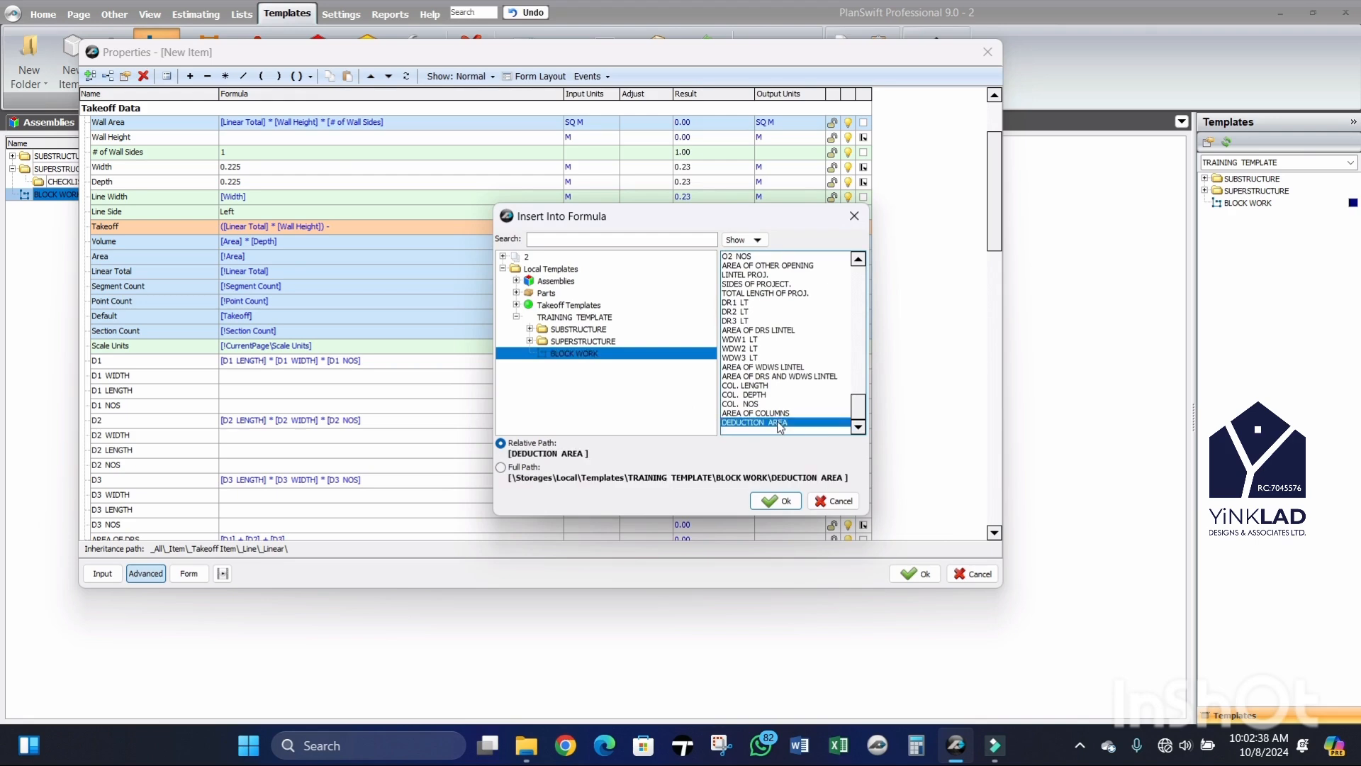
pyautogui.click(776, 502)
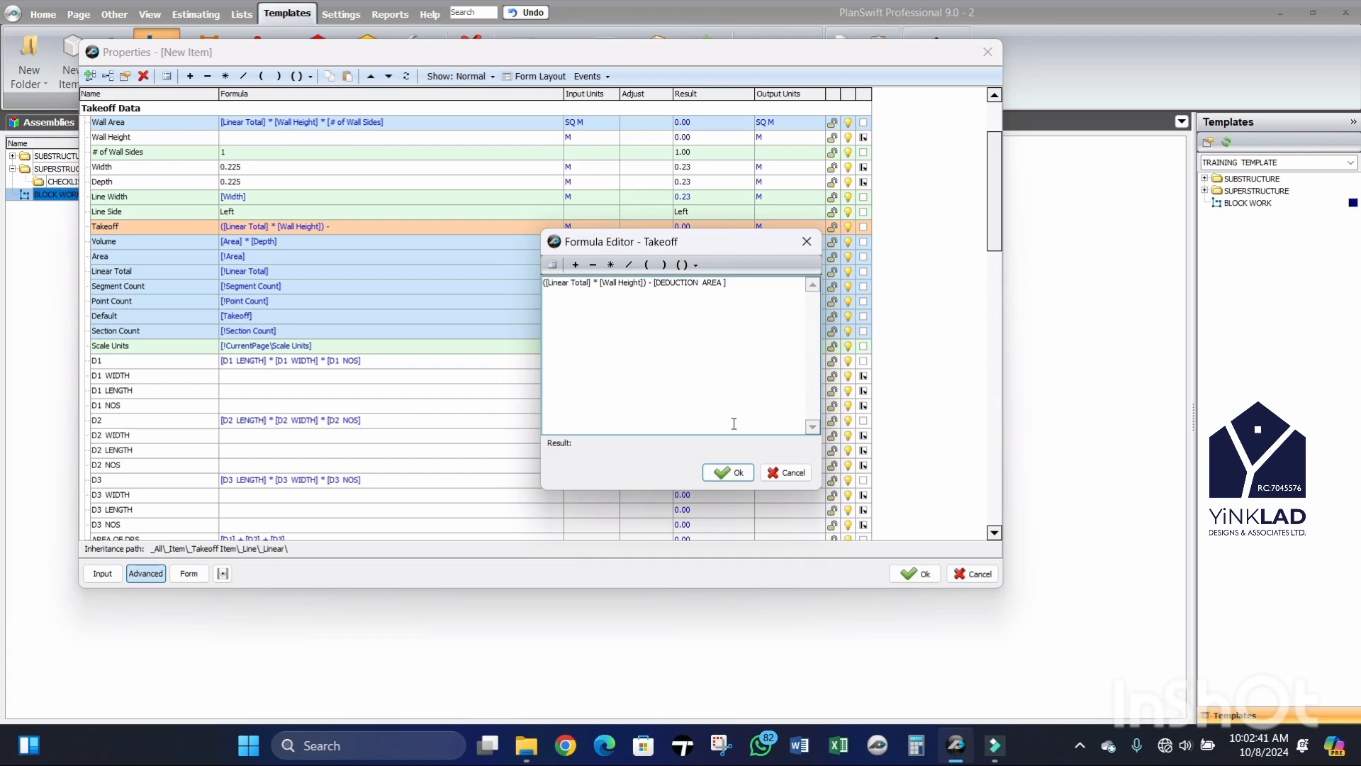
pyautogui.click(729, 472)
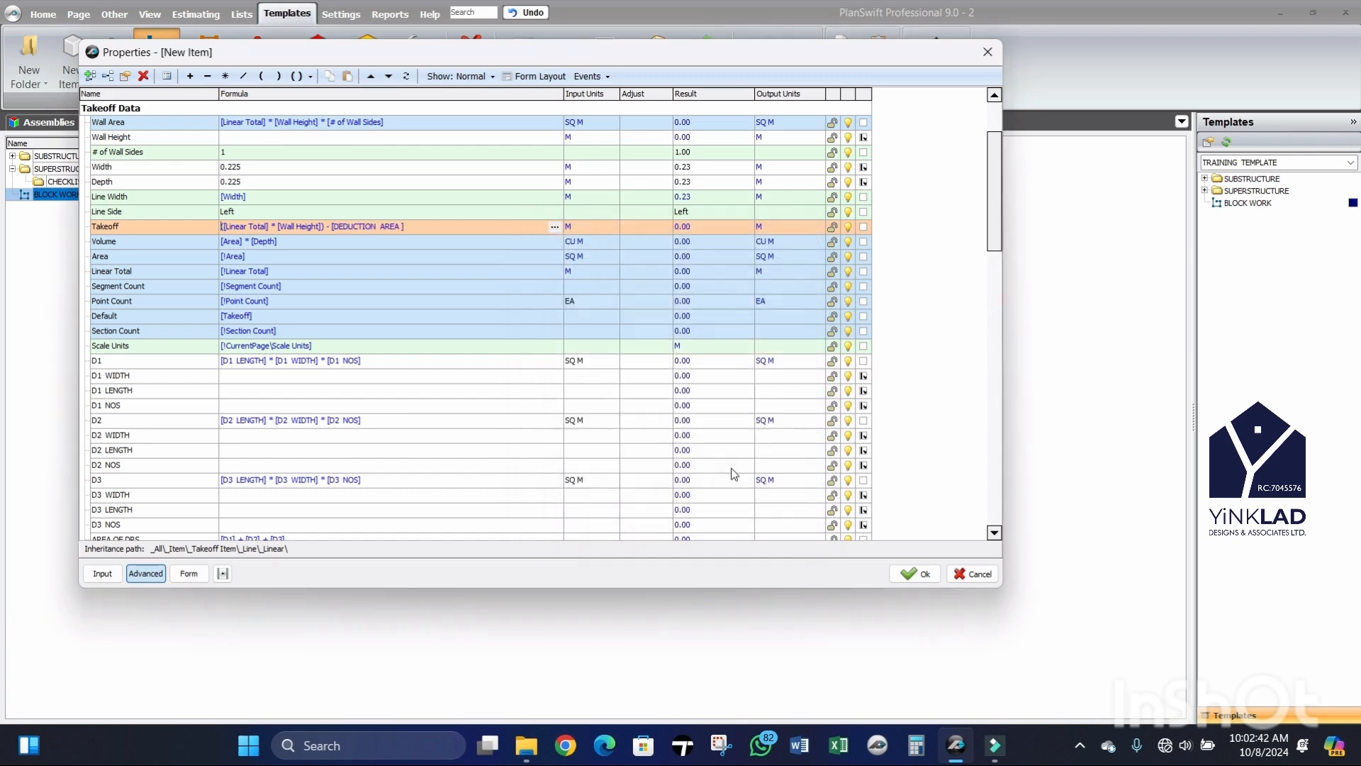
# Step: Set the input units of the Takeoff property to SQ M
pyautogui.click(609, 226)
pyautogui.click(611, 226)
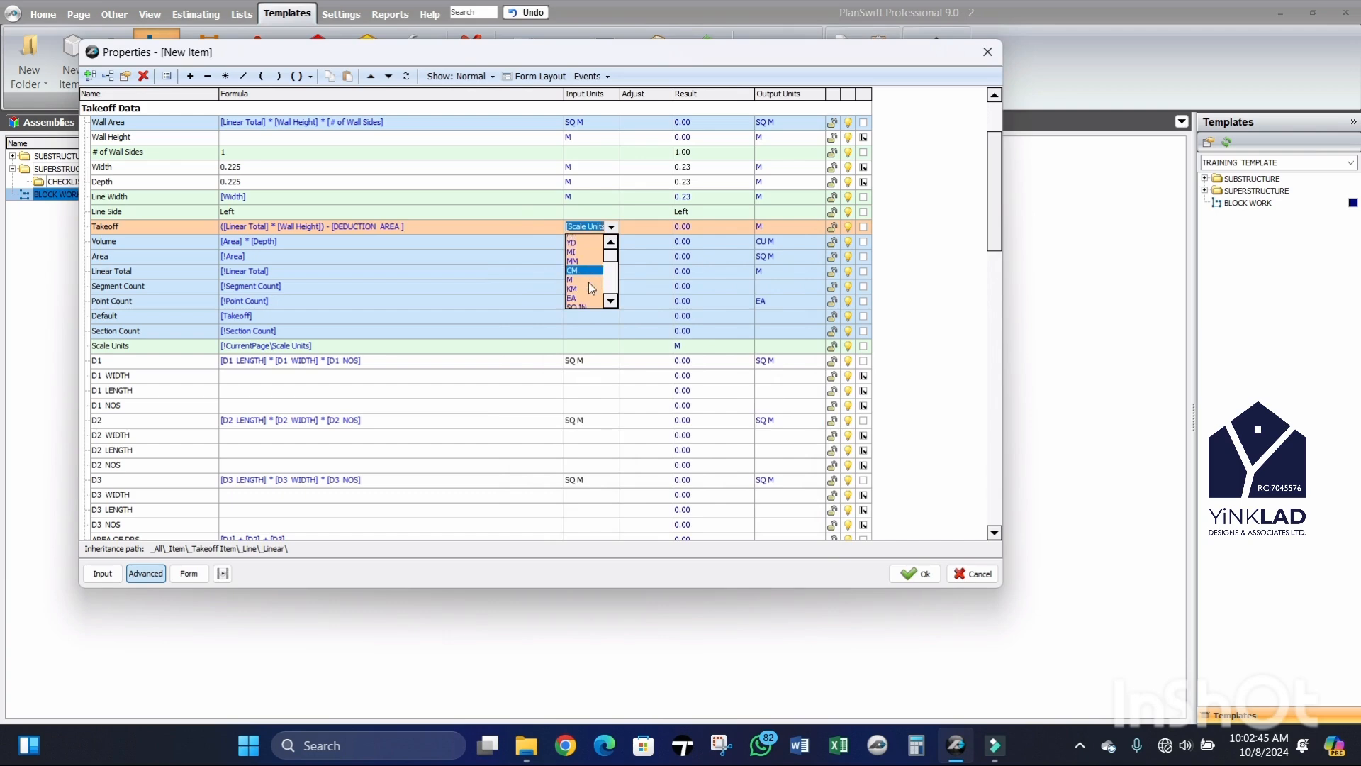
pyautogui.scroll(-4, 591, 287)
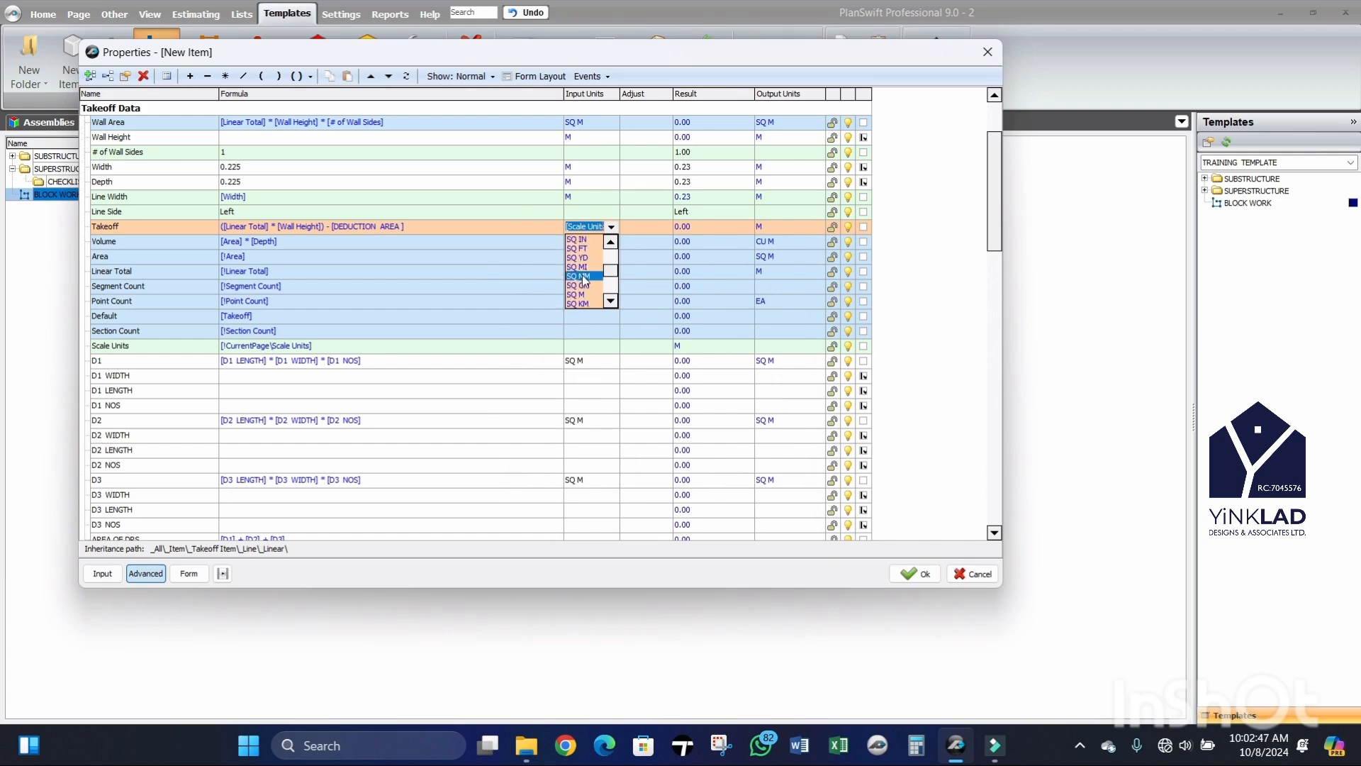
pyautogui.click(576, 294)
# Step: Set the input units of the Qty property in the Estimating group to SQ M
pyautogui.scroll(3, 425, 201)
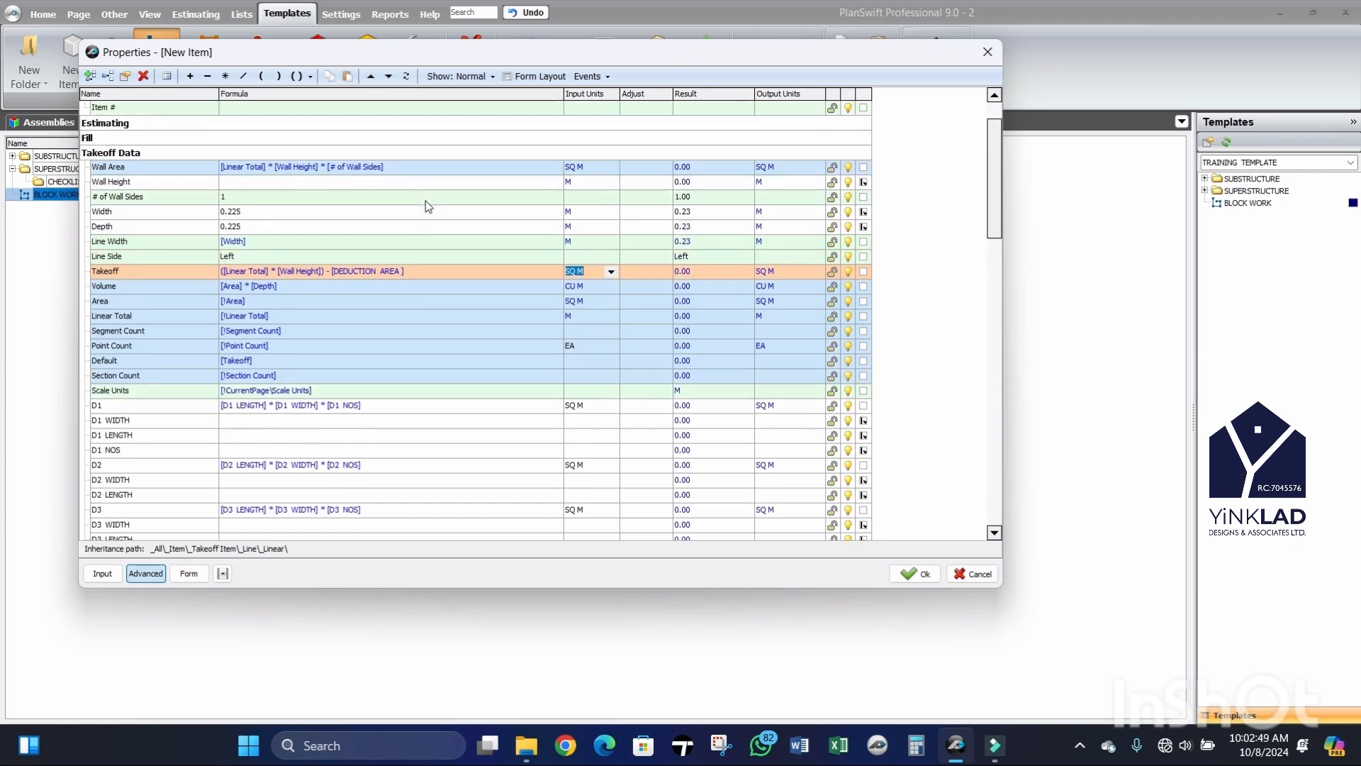
pyautogui.scroll(4, 425, 202)
pyautogui.click(93, 185)
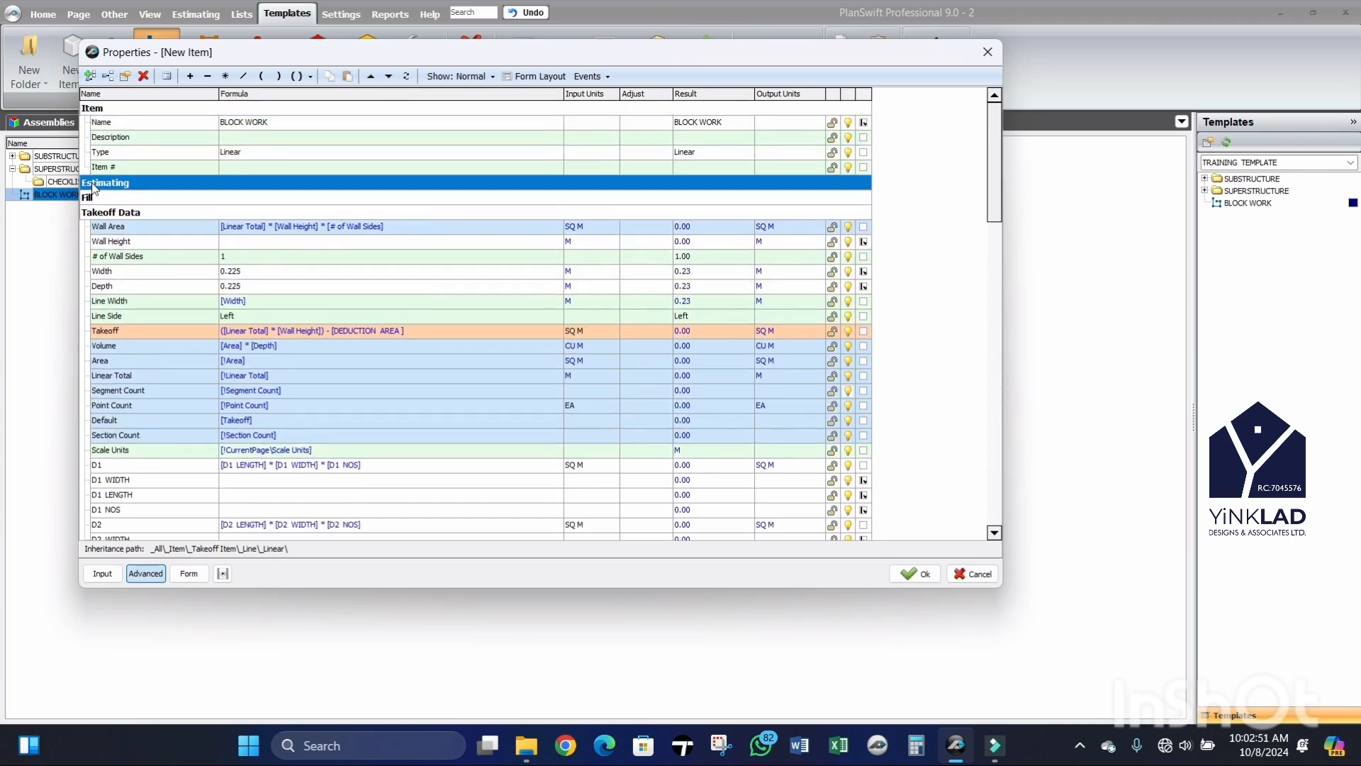
pyautogui.click(93, 186)
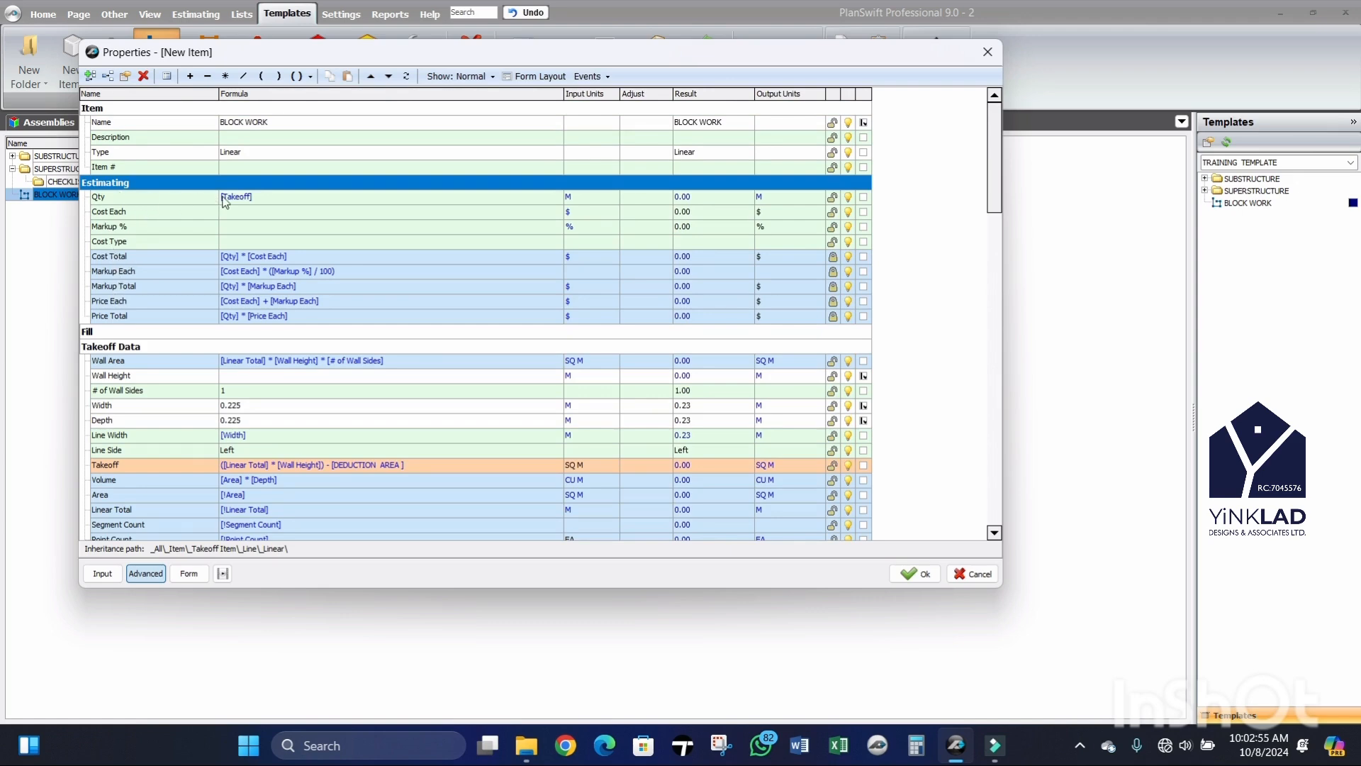
pyautogui.click(610, 197)
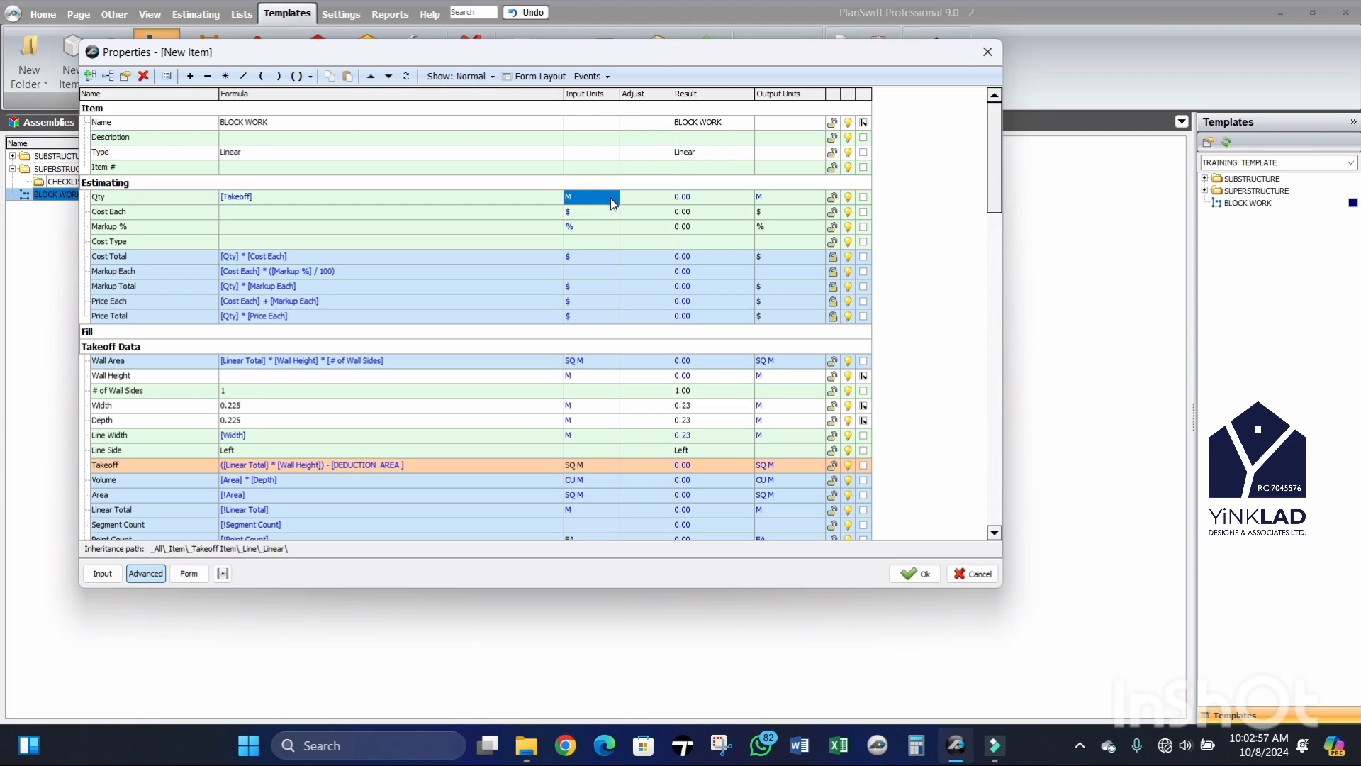
pyautogui.click(610, 197)
pyautogui.click(611, 199)
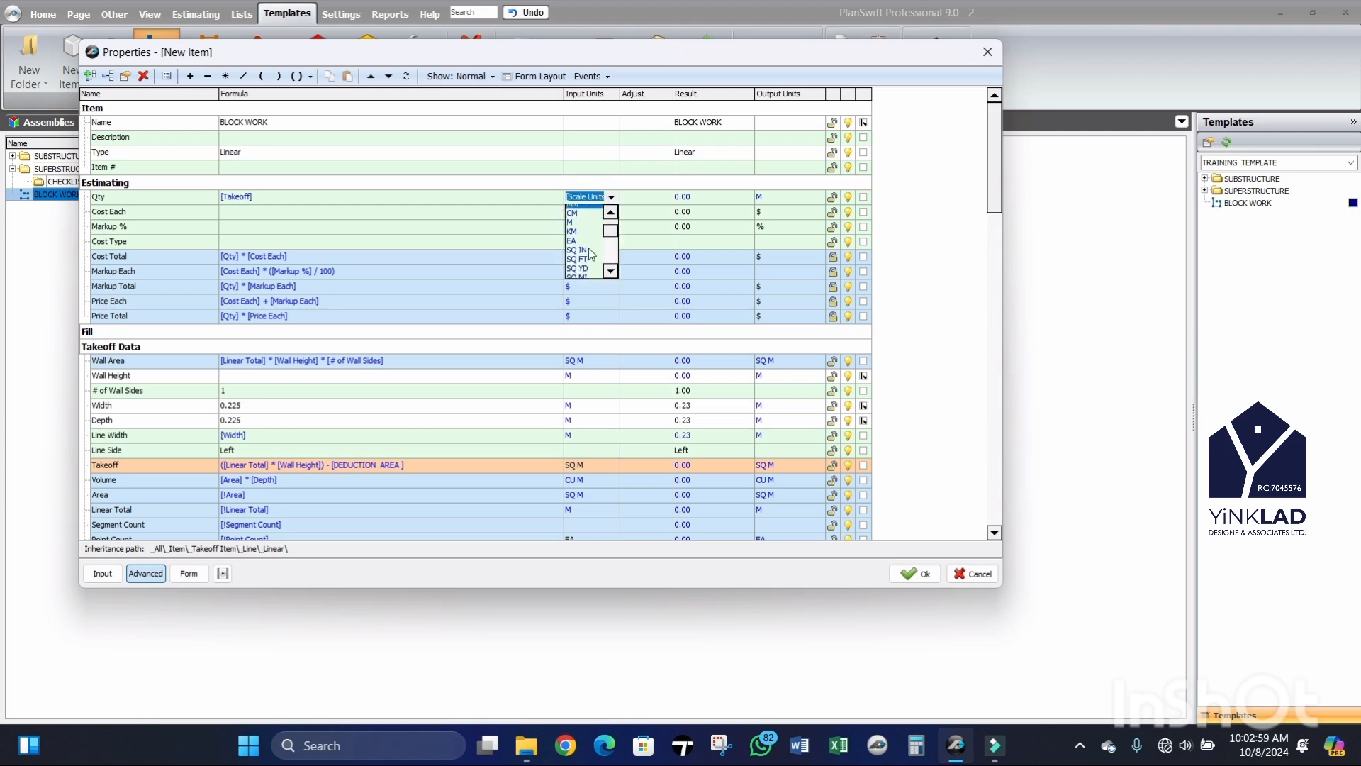
pyautogui.scroll(-2, 587, 273)
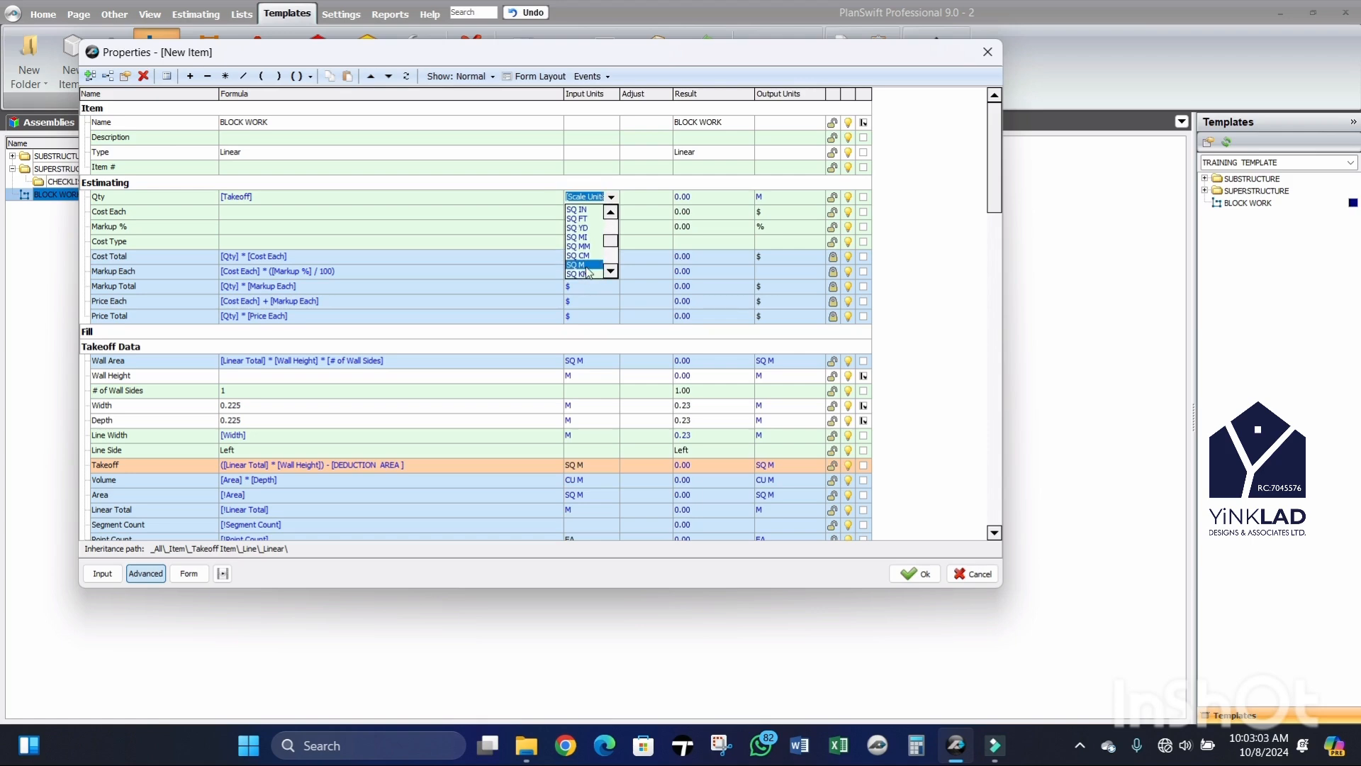
pyautogui.click(587, 267)
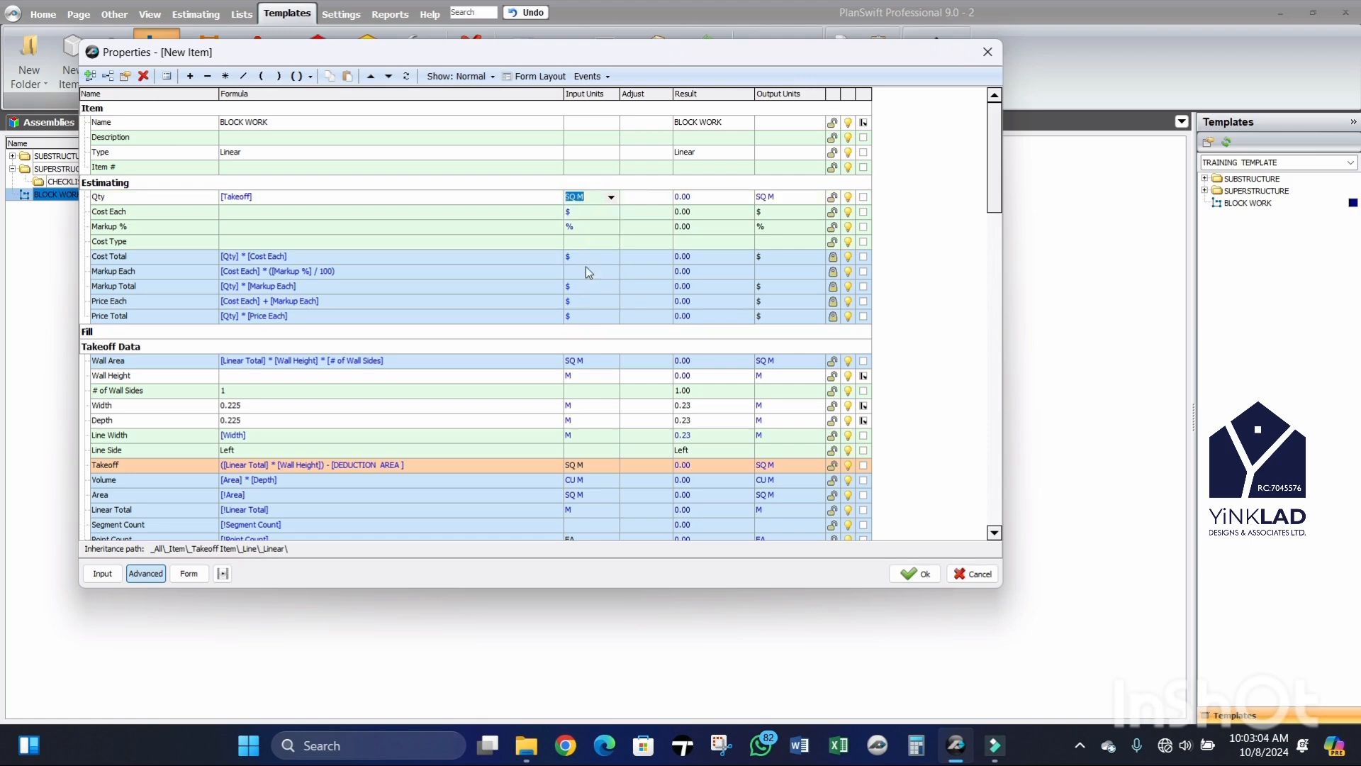
# Step: Open the form layout of the BLOCK WORK item and move Wall Height up to directly below Name
pyautogui.click(536, 78)
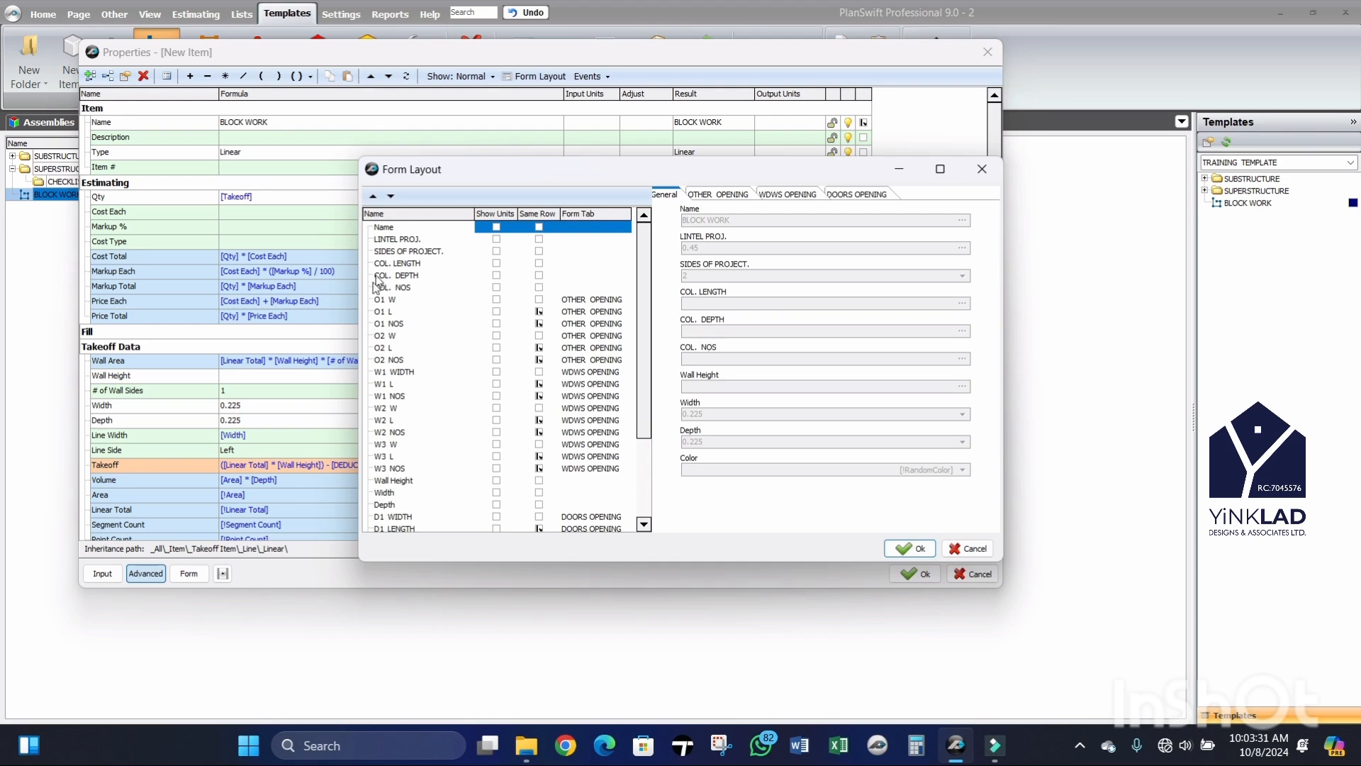
pyautogui.scroll(-3, 389, 403)
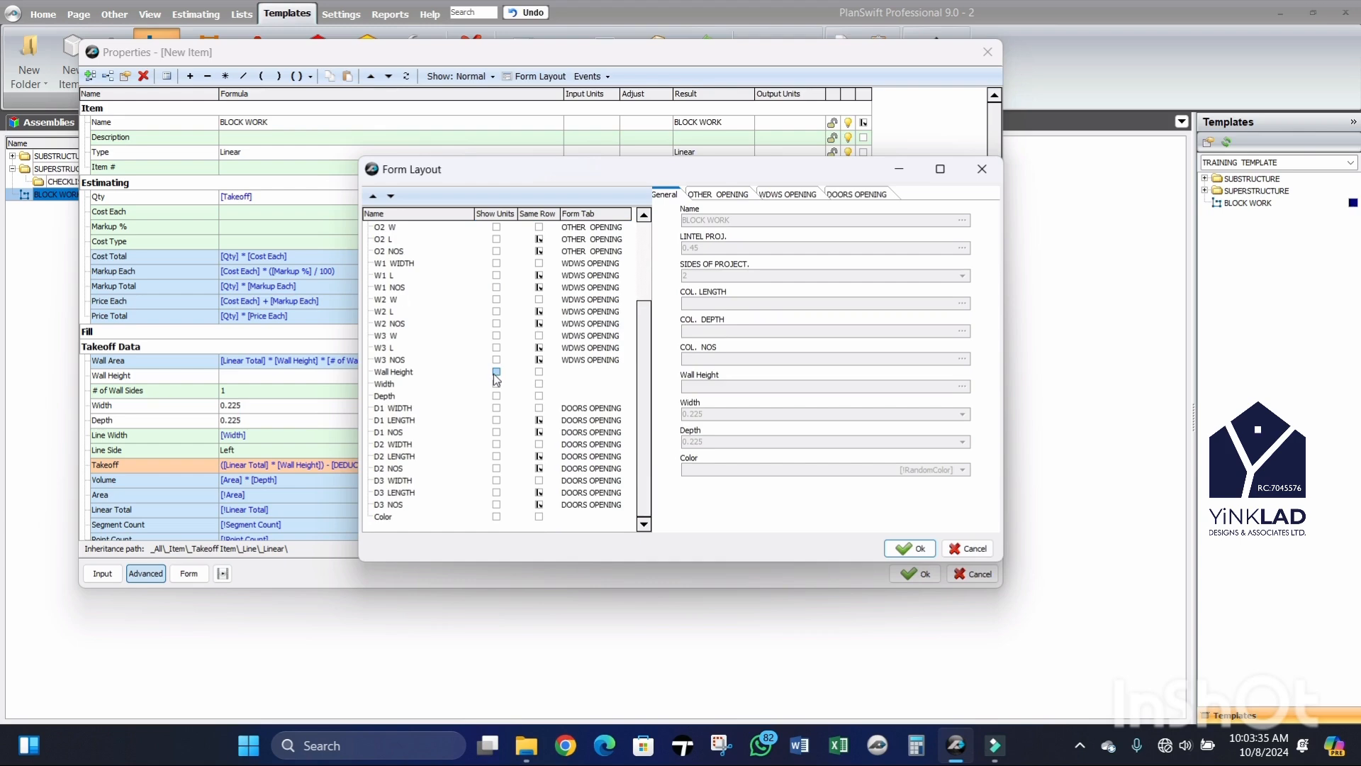
pyautogui.click(390, 373)
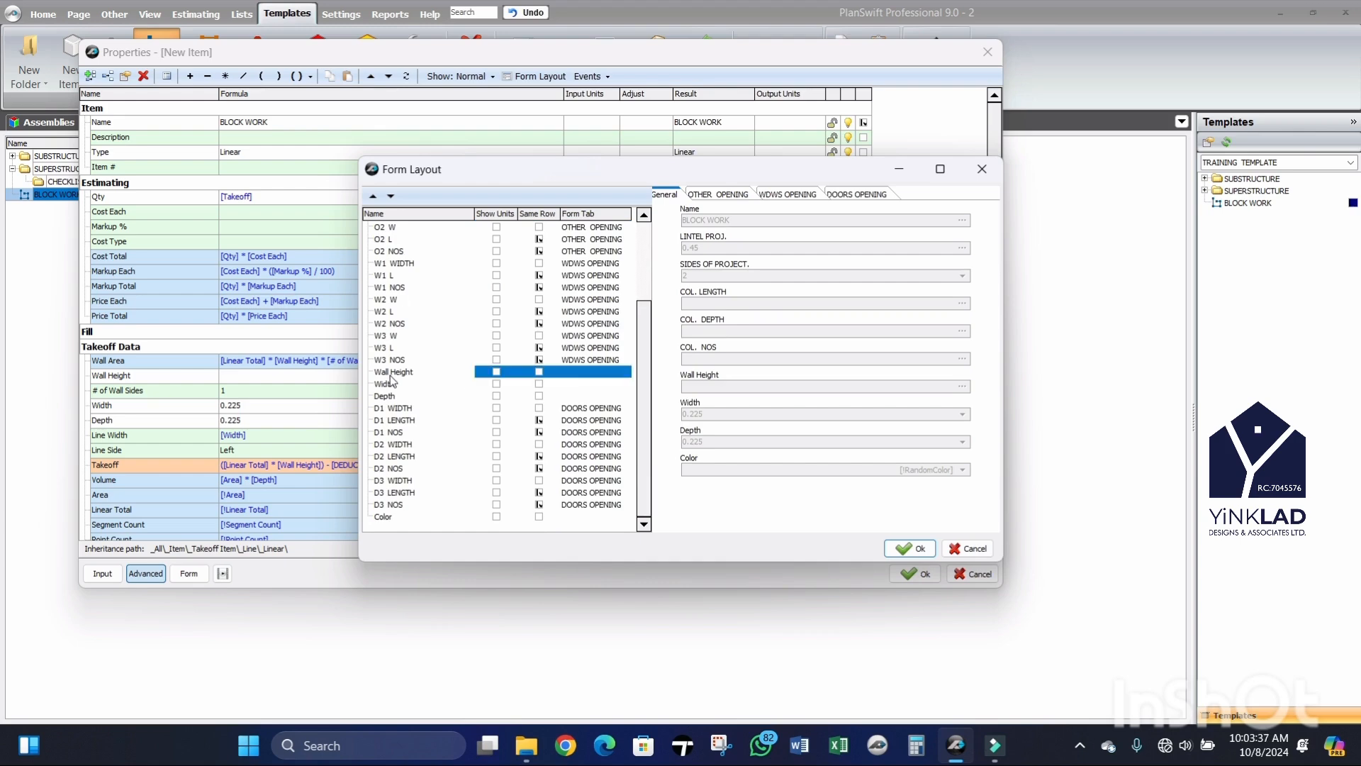
pyautogui.click(374, 198)
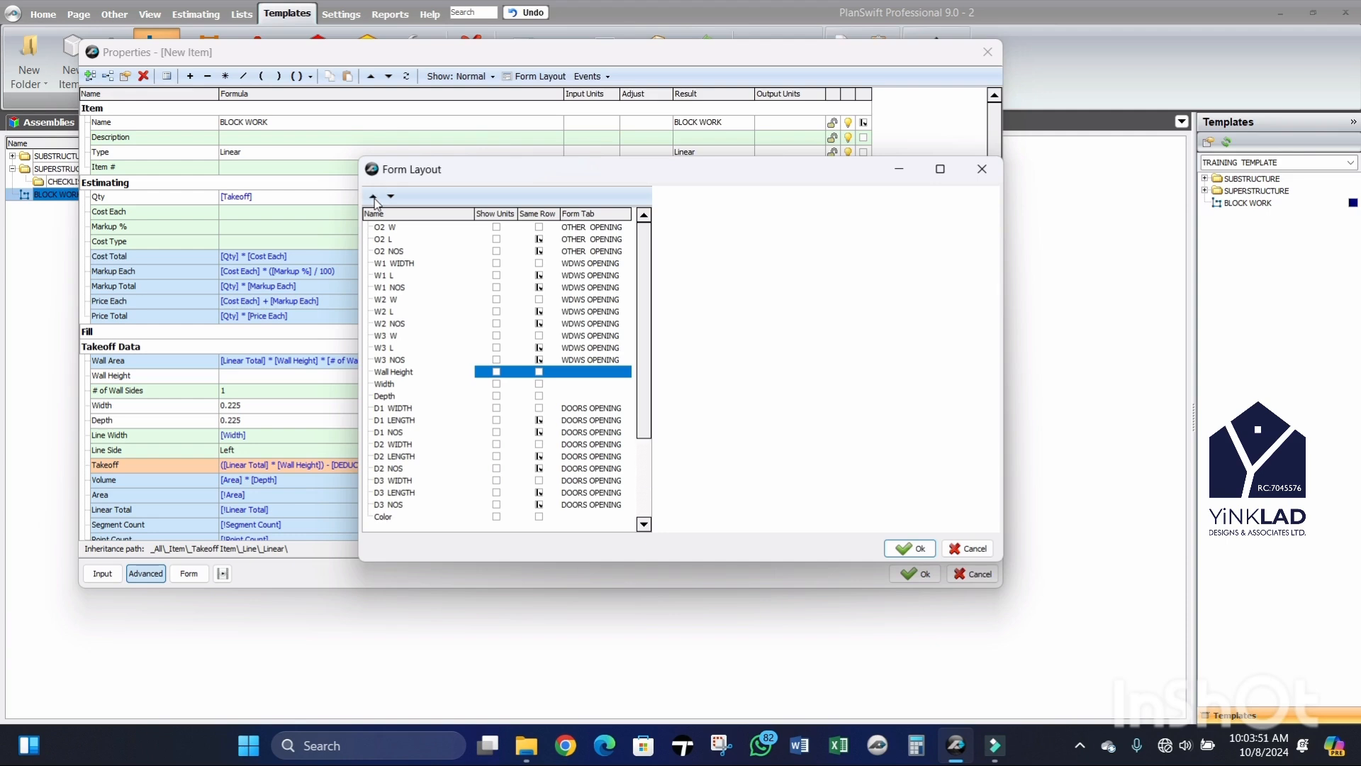
pyautogui.click(374, 198)
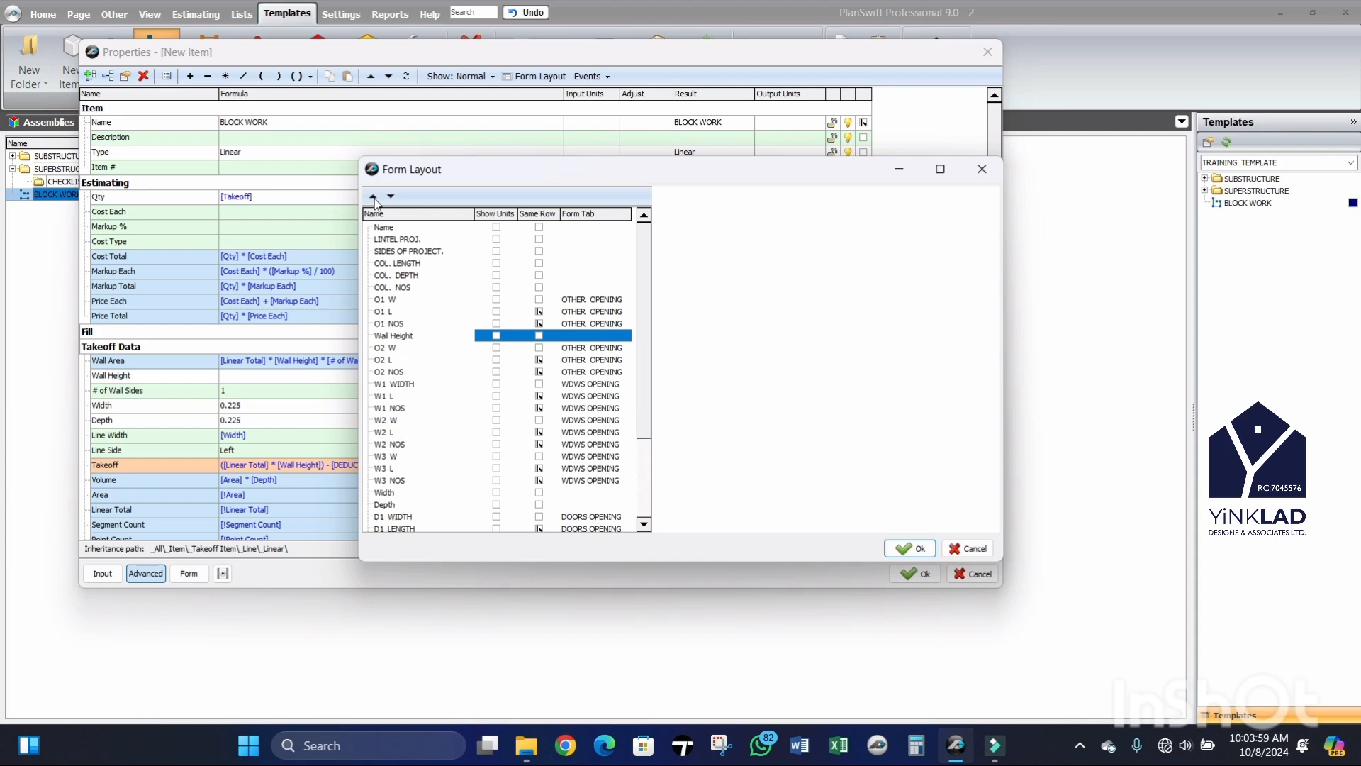
pyautogui.click(374, 199)
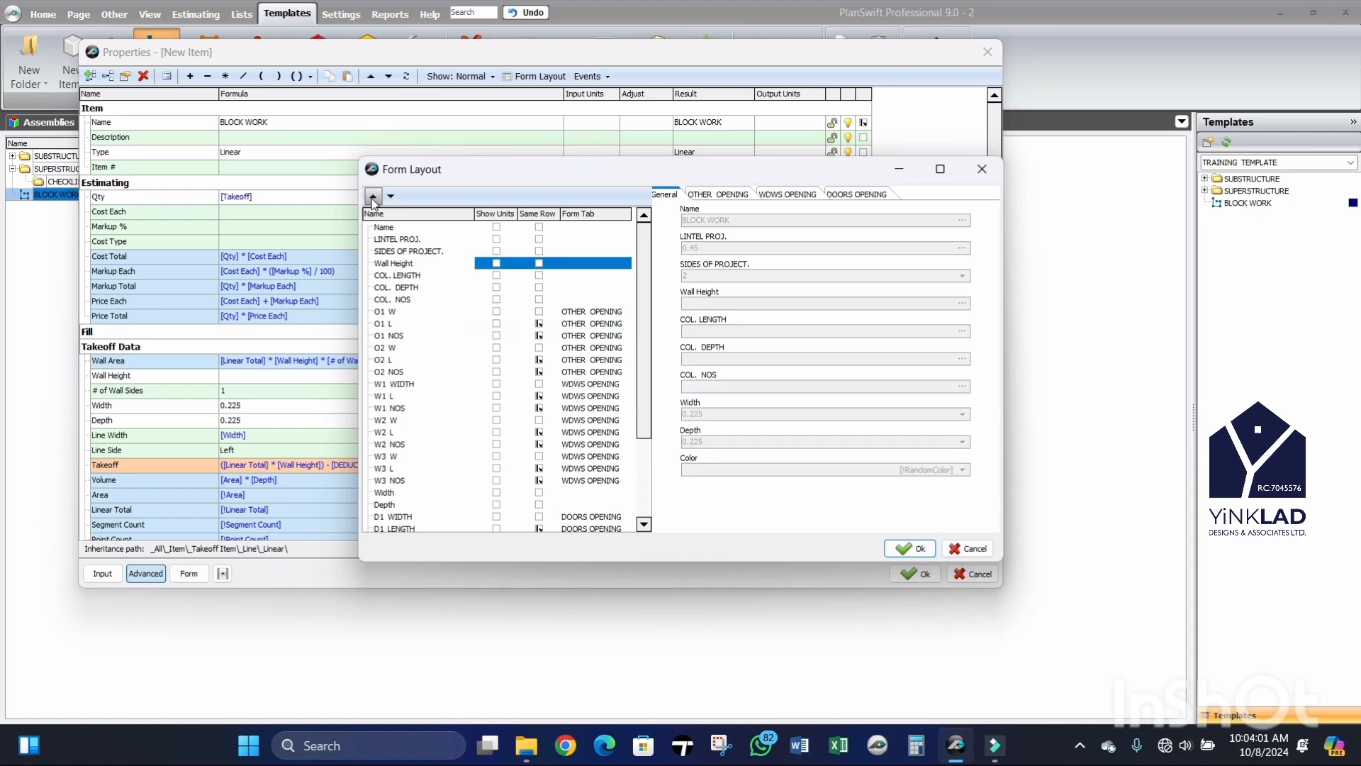
pyautogui.click(374, 200)
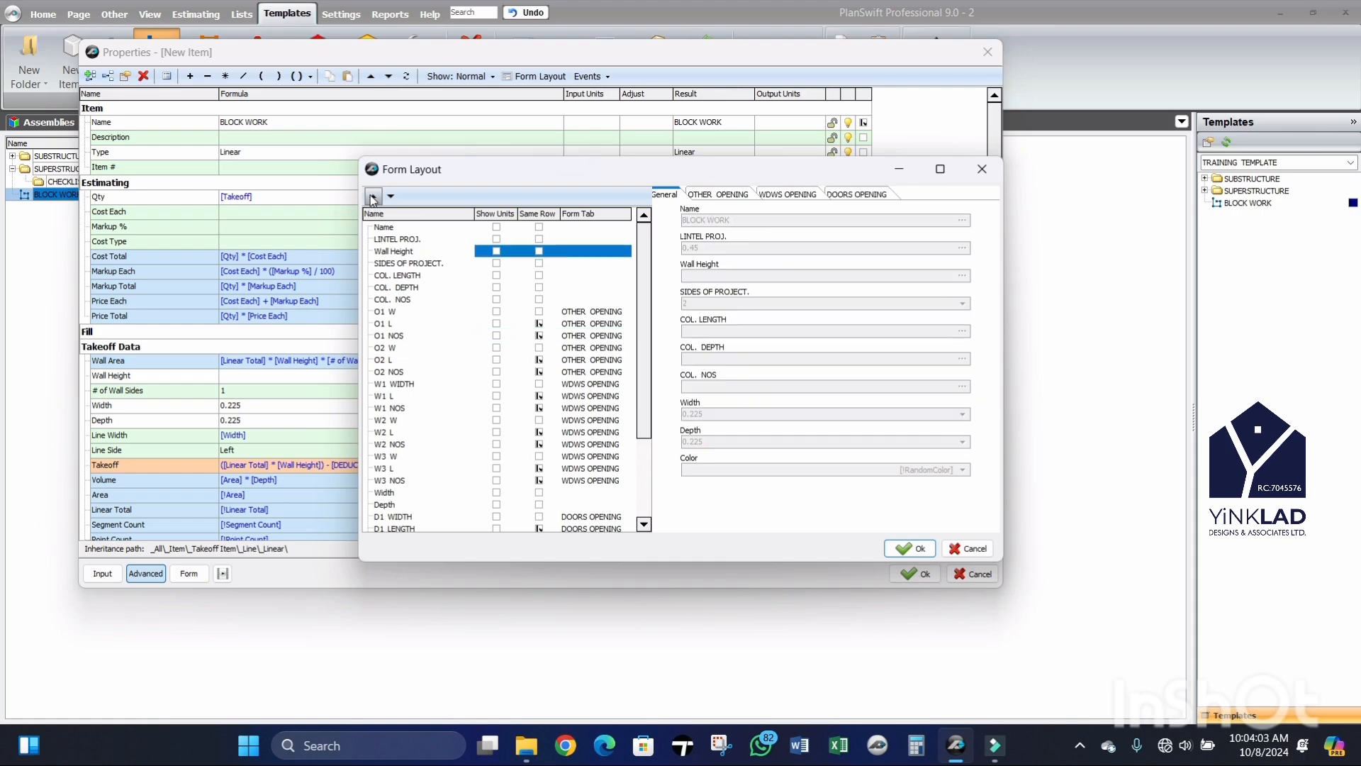
pyautogui.click(374, 199)
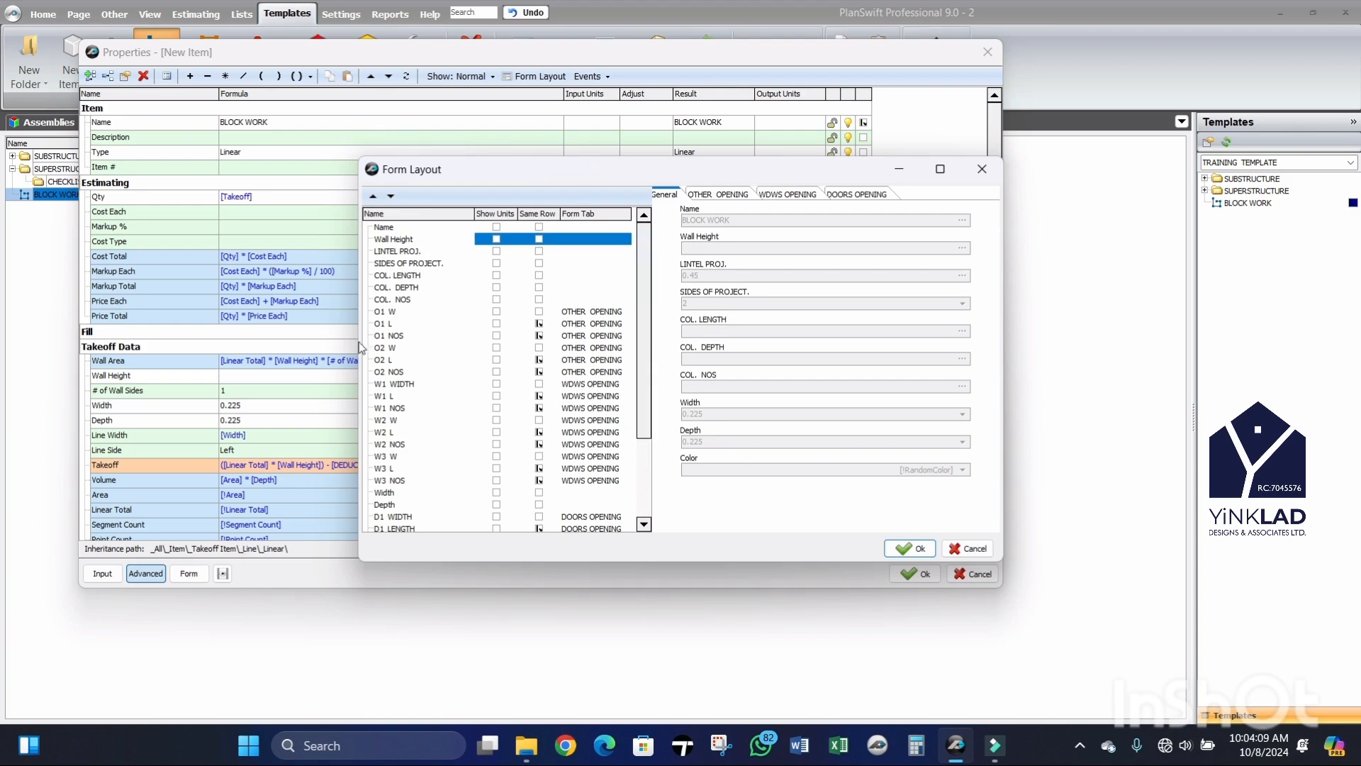
# Step: Move the Width field up the form layout to directly below Wall Height
pyautogui.scroll(-6, 398, 351)
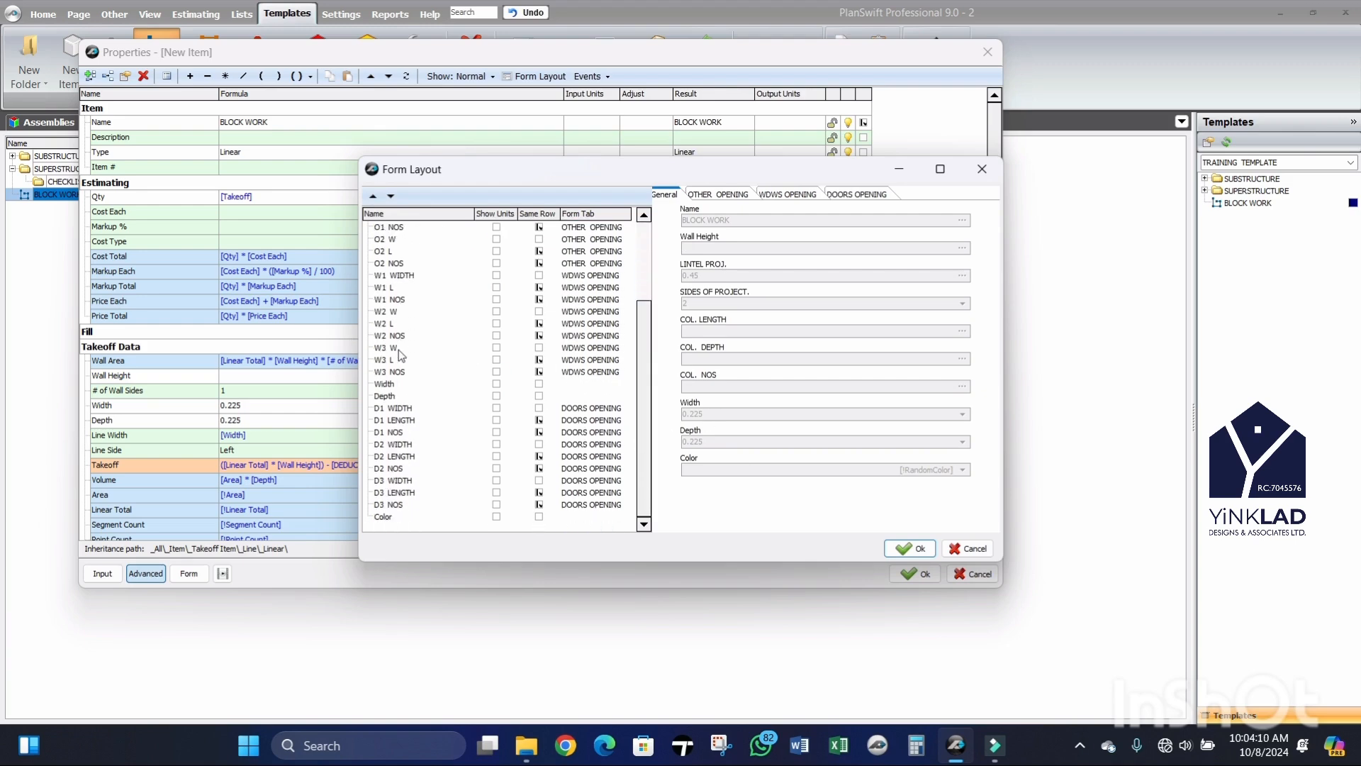
pyautogui.click(383, 385)
pyautogui.click(380, 199)
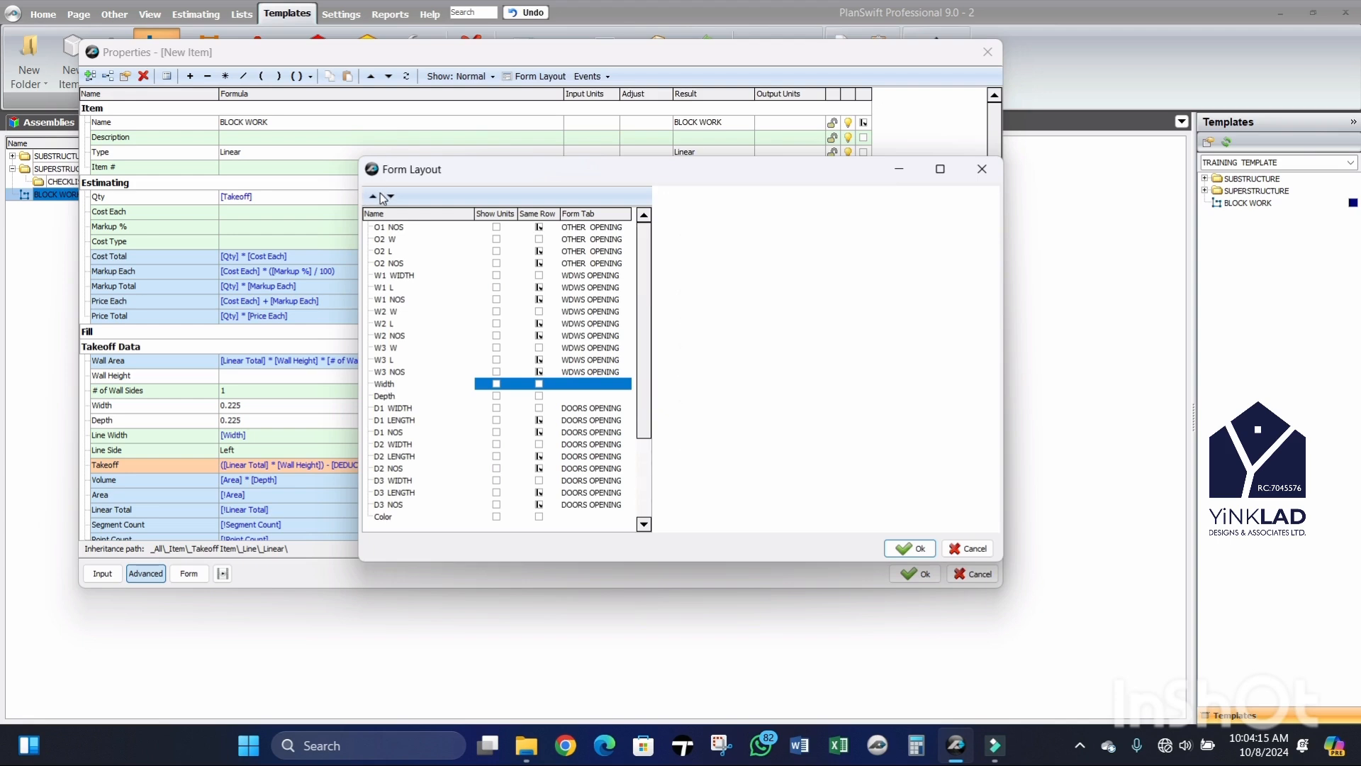
pyautogui.click(377, 196)
pyautogui.click(376, 198)
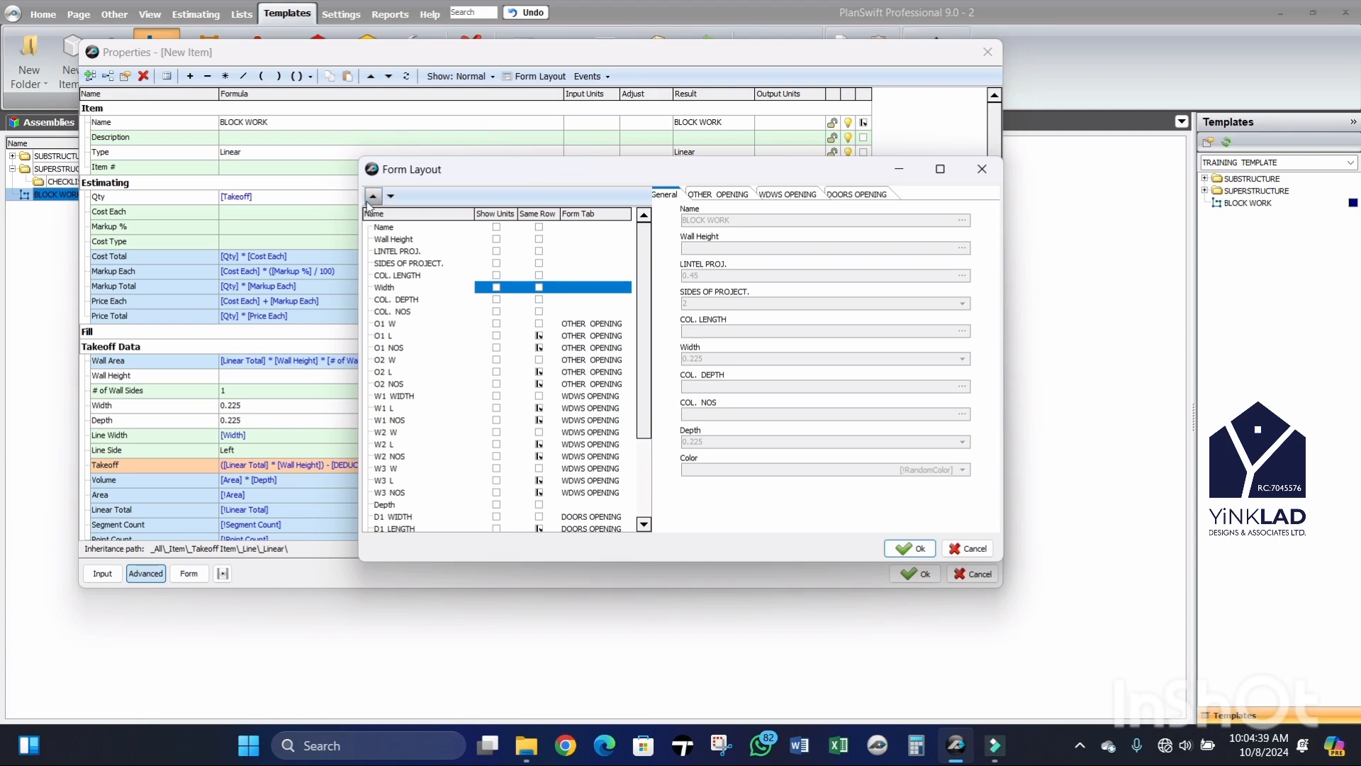
pyautogui.click(373, 201)
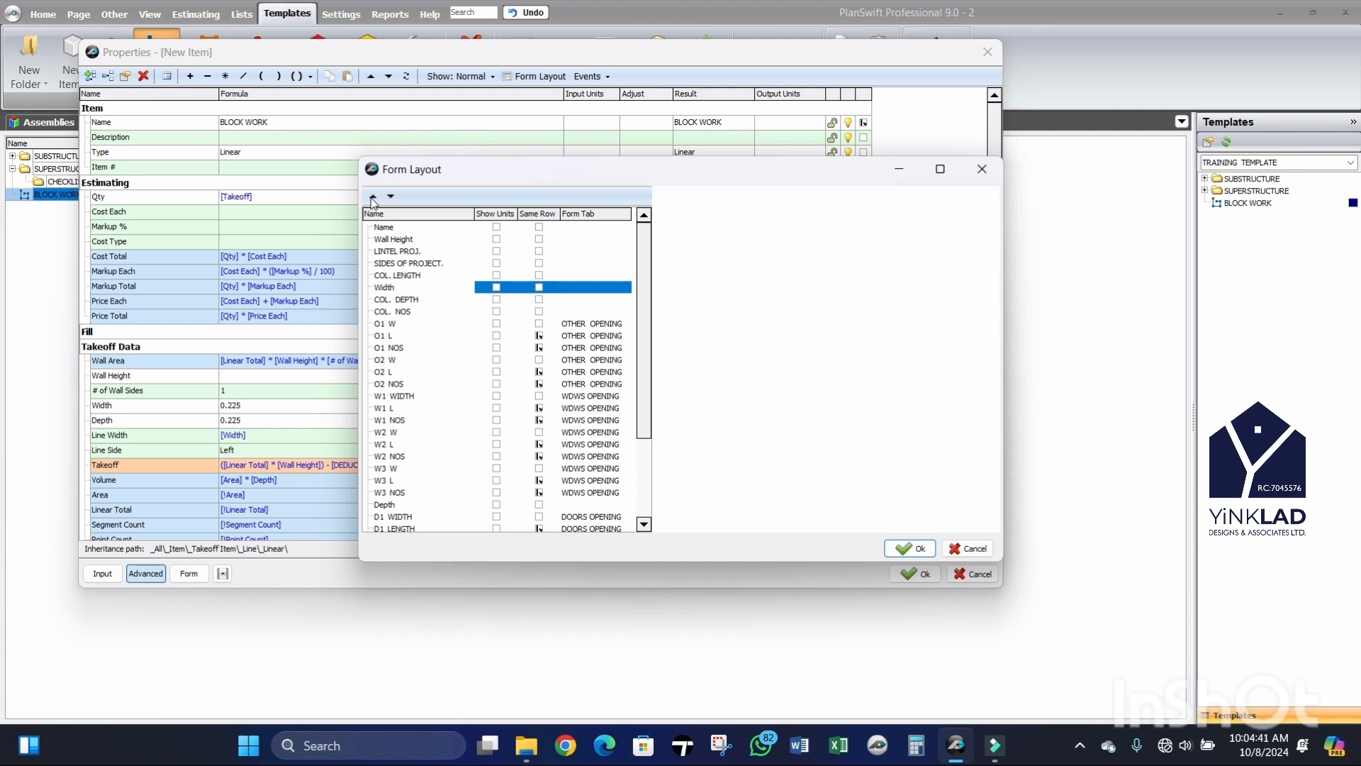
pyautogui.click(373, 199)
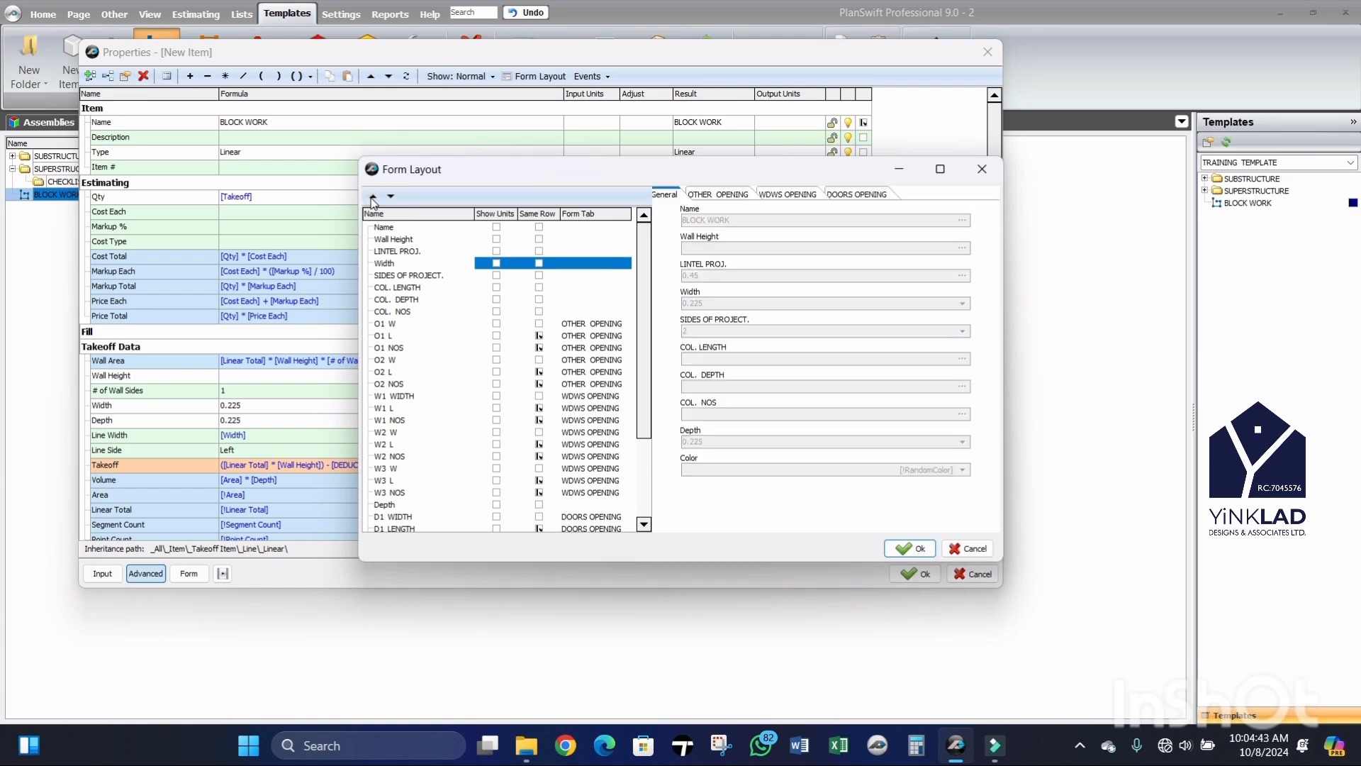
pyautogui.click(373, 199)
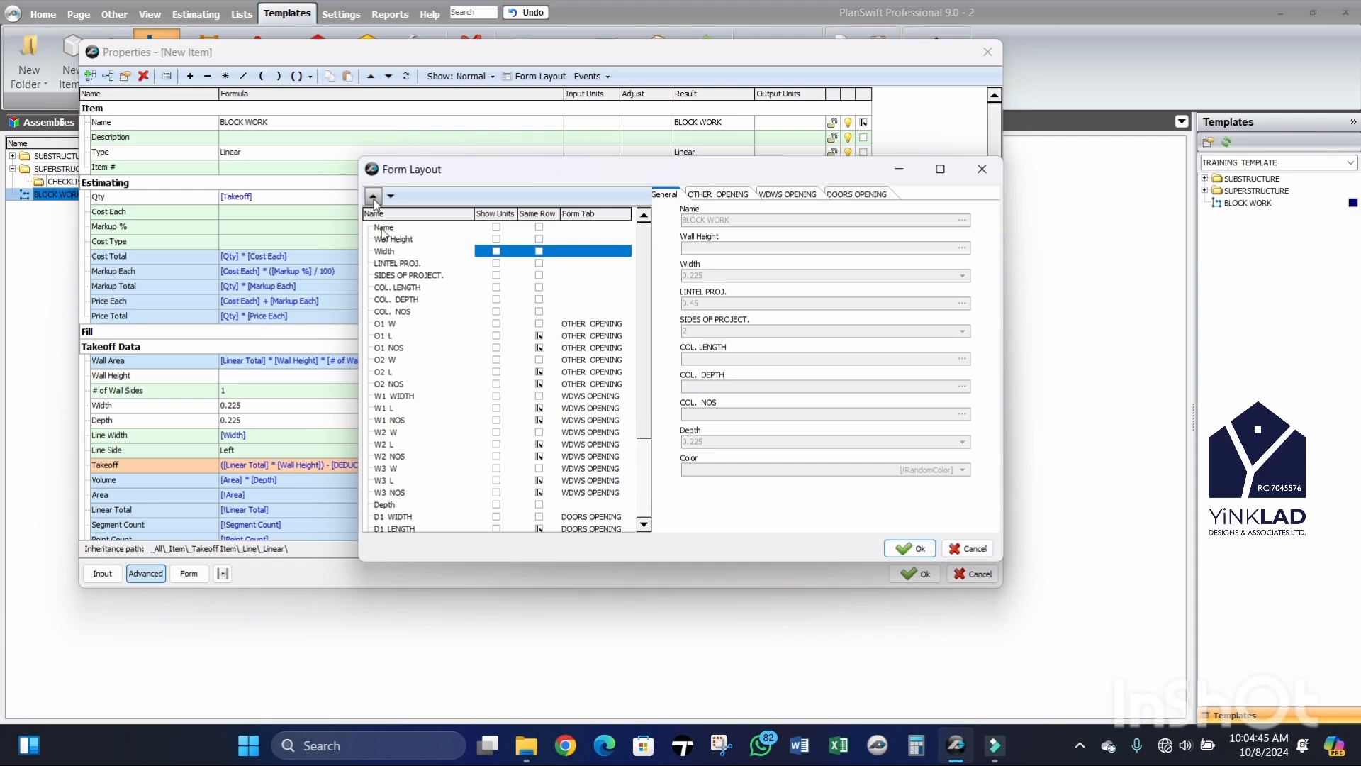
# Step: Move the Depth field up the form layout to directly below Width
pyautogui.scroll(-3, 454, 298)
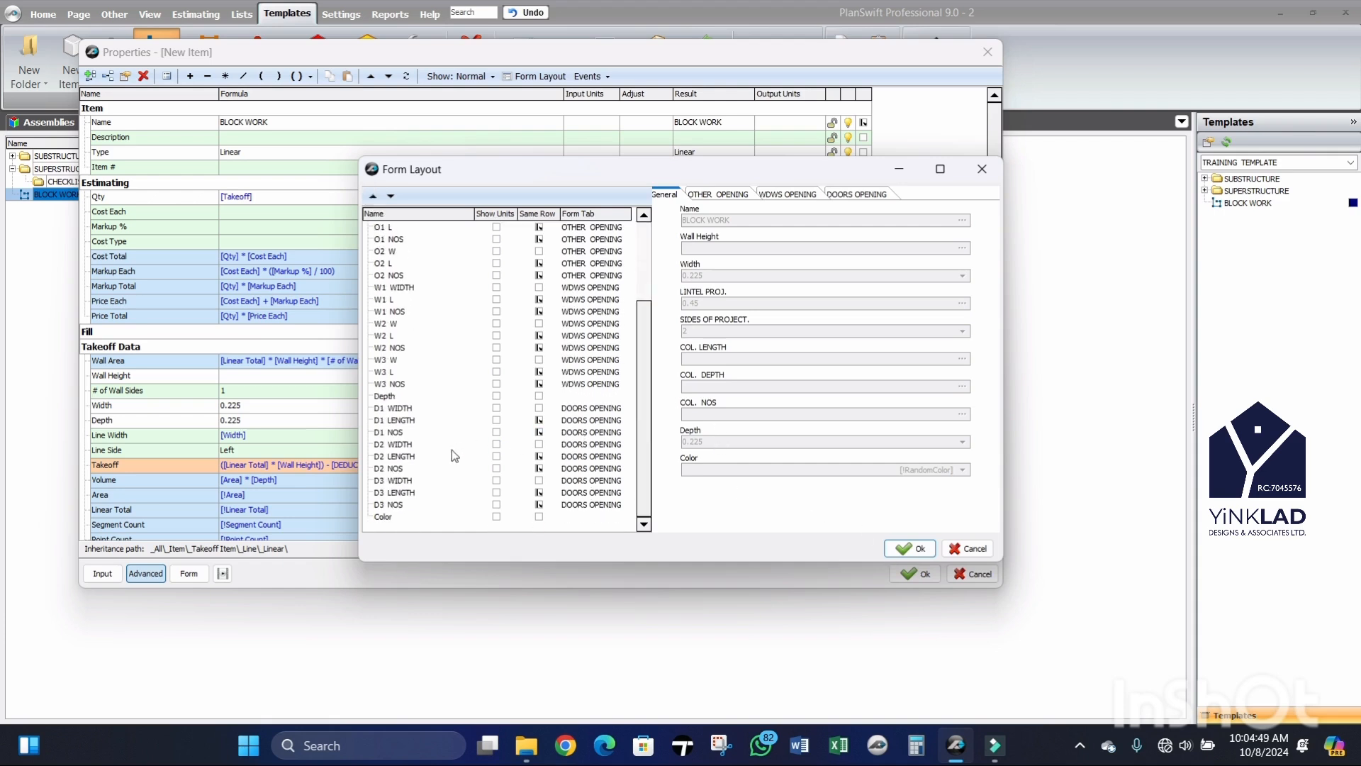
pyautogui.click(381, 398)
pyautogui.click(374, 196)
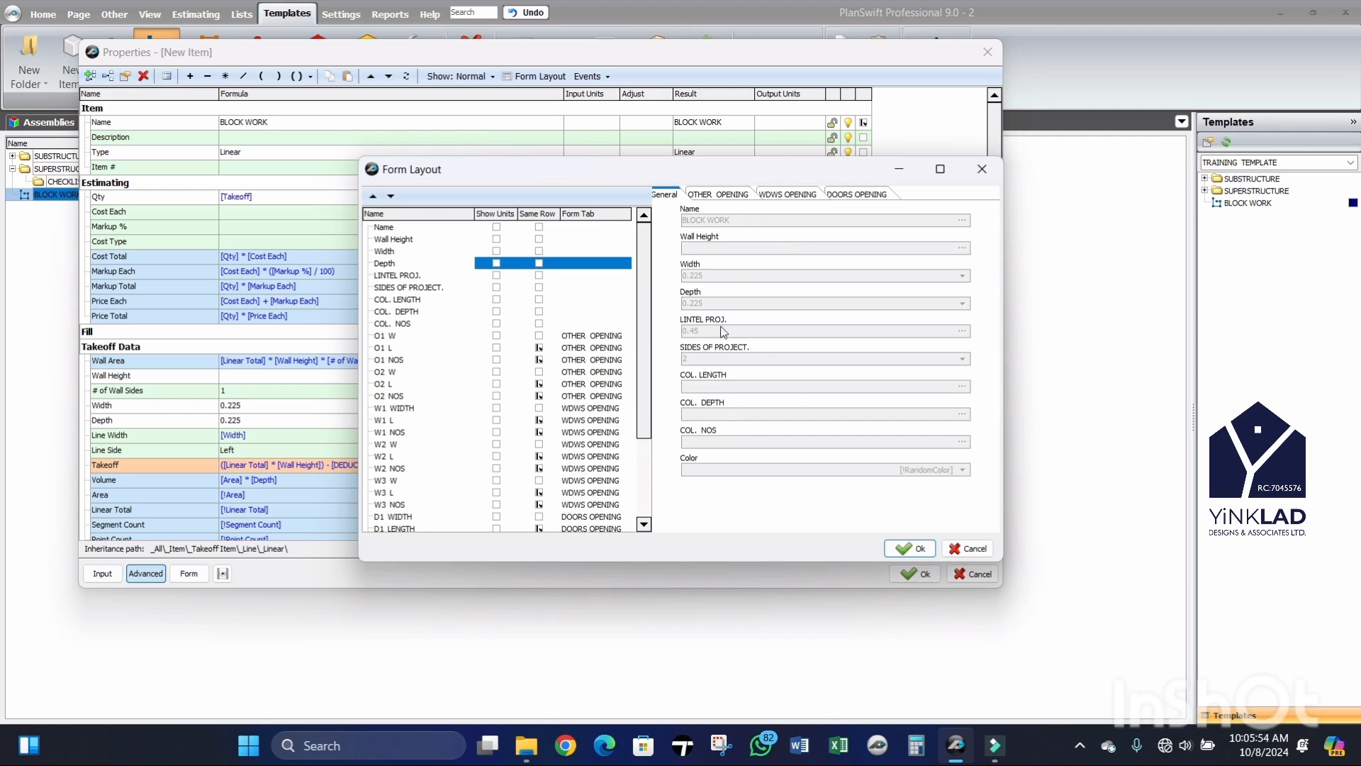
# Step: Review the fields on the OTHER OPENING, WDWS OPENING and DOORS OPENING pages of the form preview, ending on the General page
pyautogui.click(712, 199)
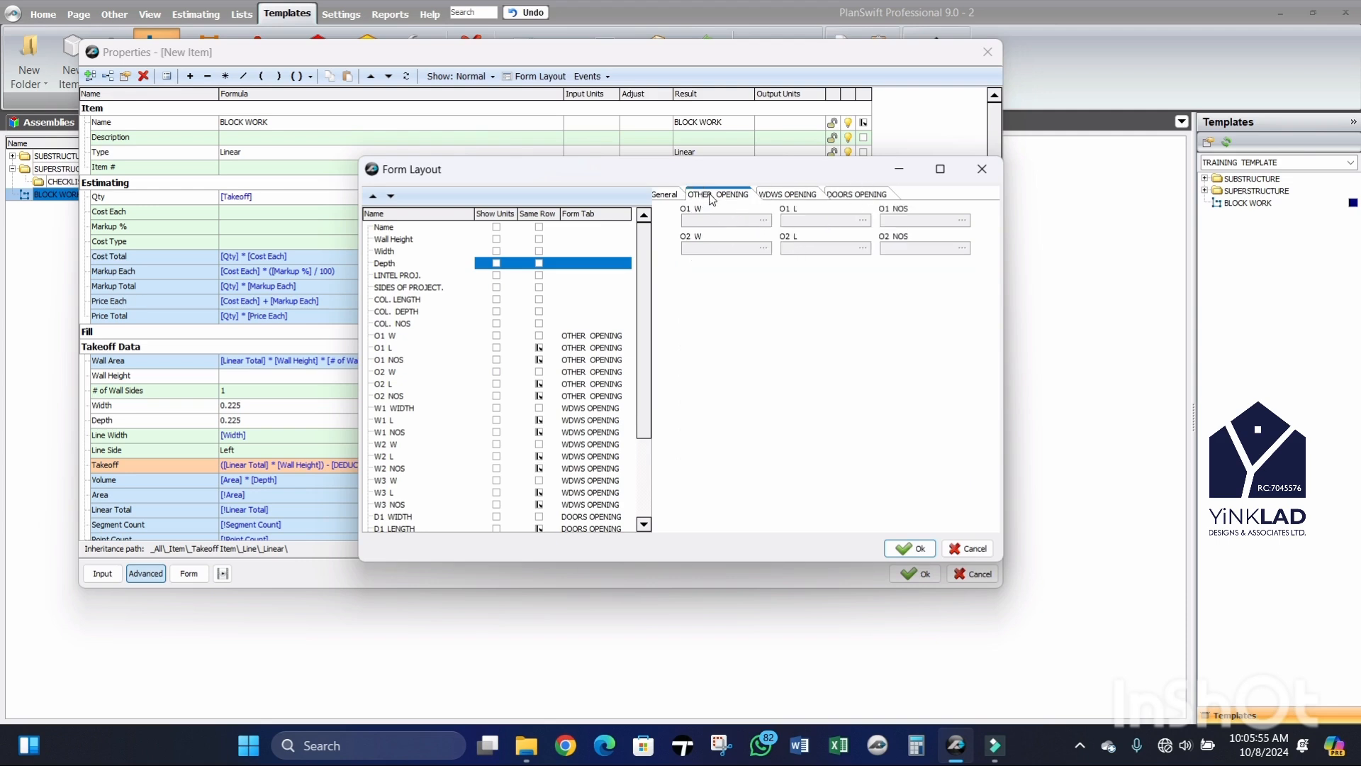
pyautogui.click(795, 194)
pyautogui.click(847, 196)
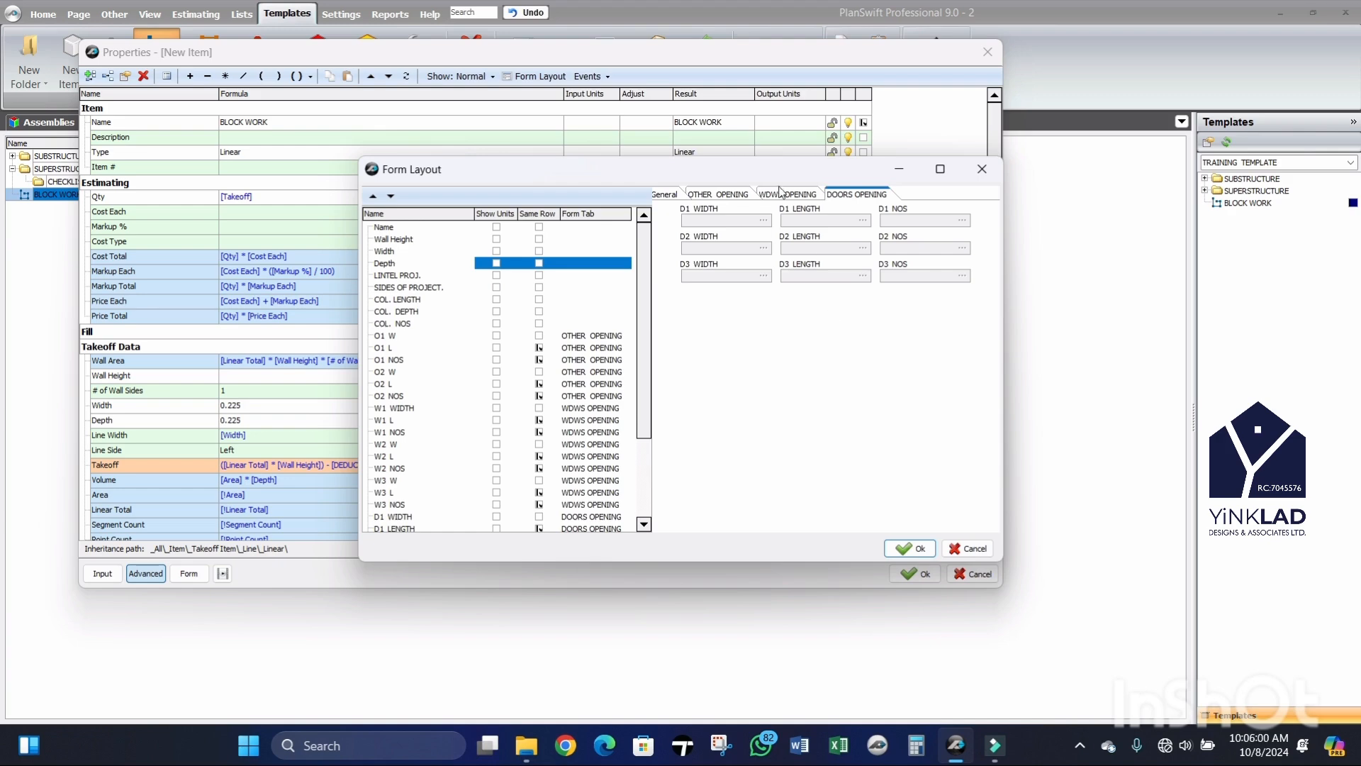
pyautogui.click(666, 195)
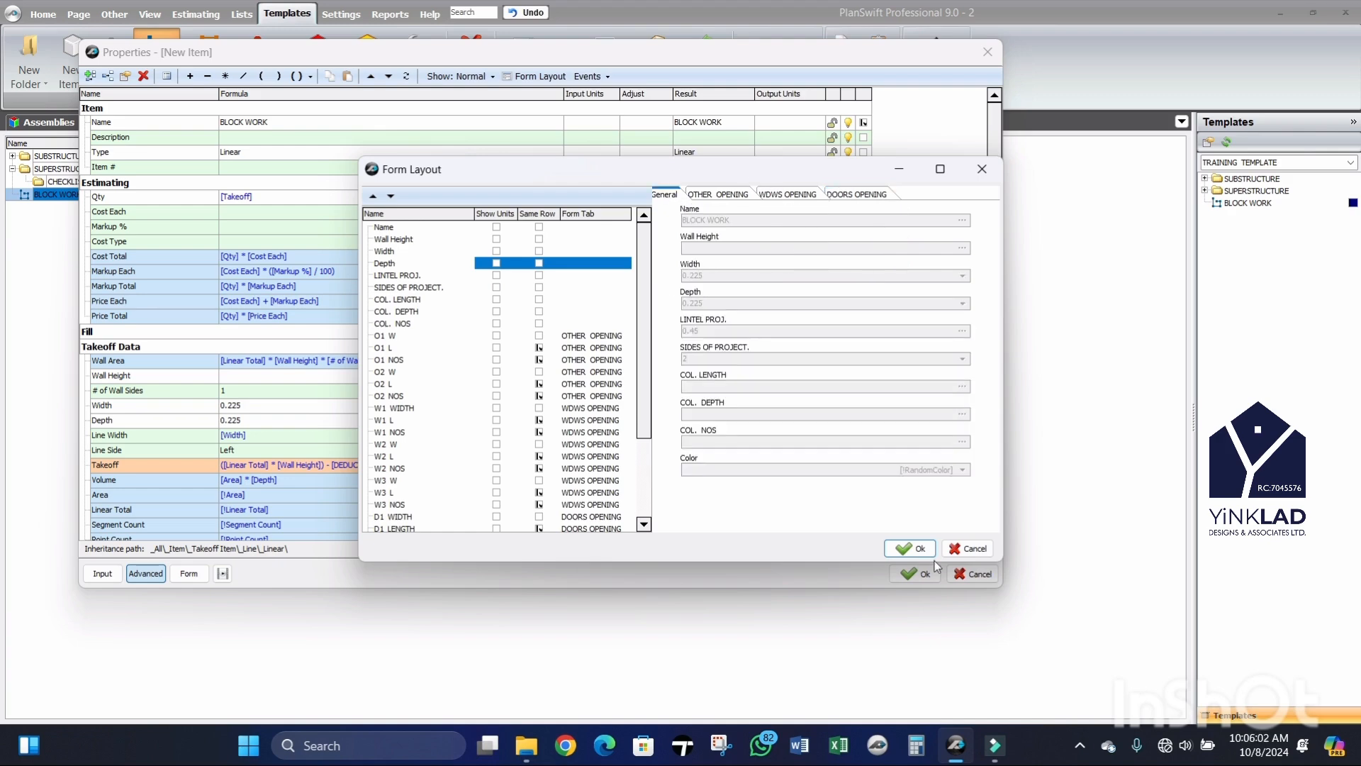
# Step: Accept the form layout, collapse the Estimating group and save the BLOCK WORK item's properties
pyautogui.click(912, 549)
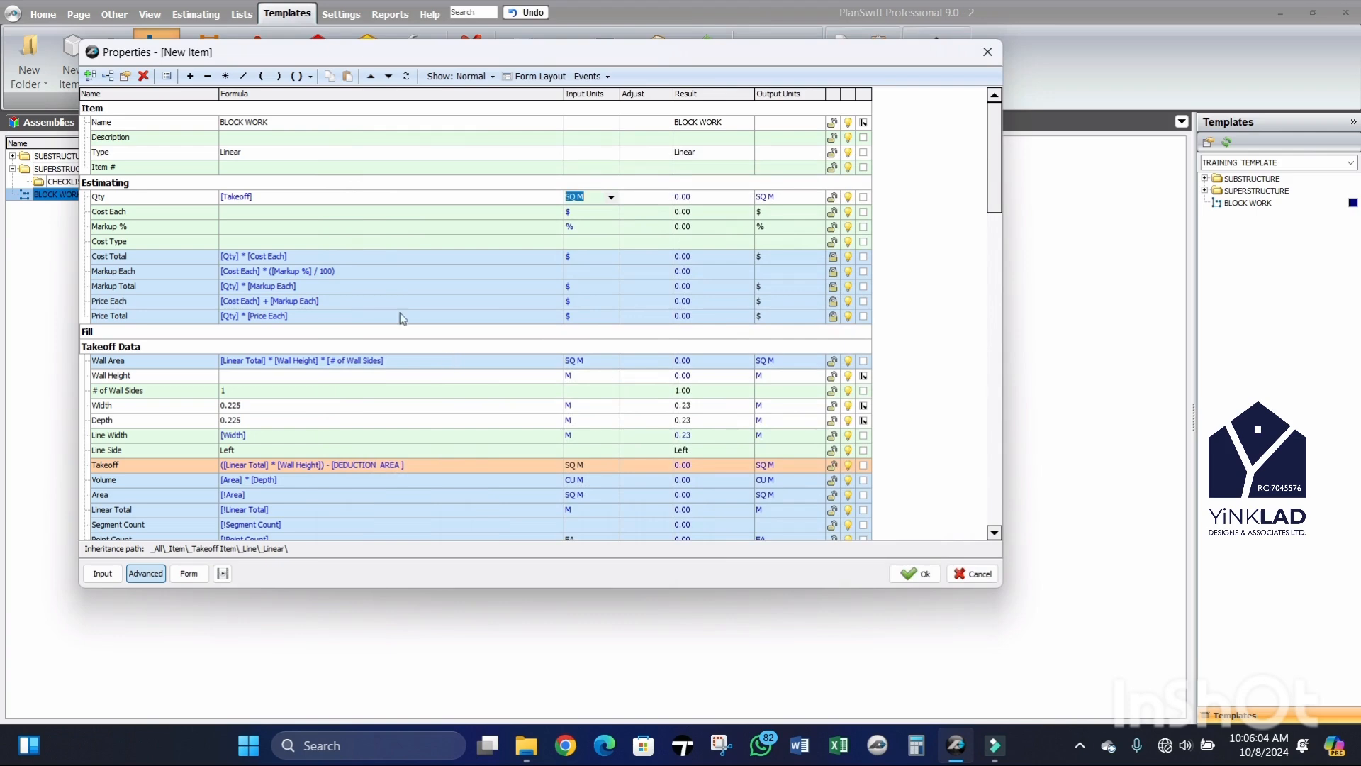
pyautogui.doubleClick(115, 183)
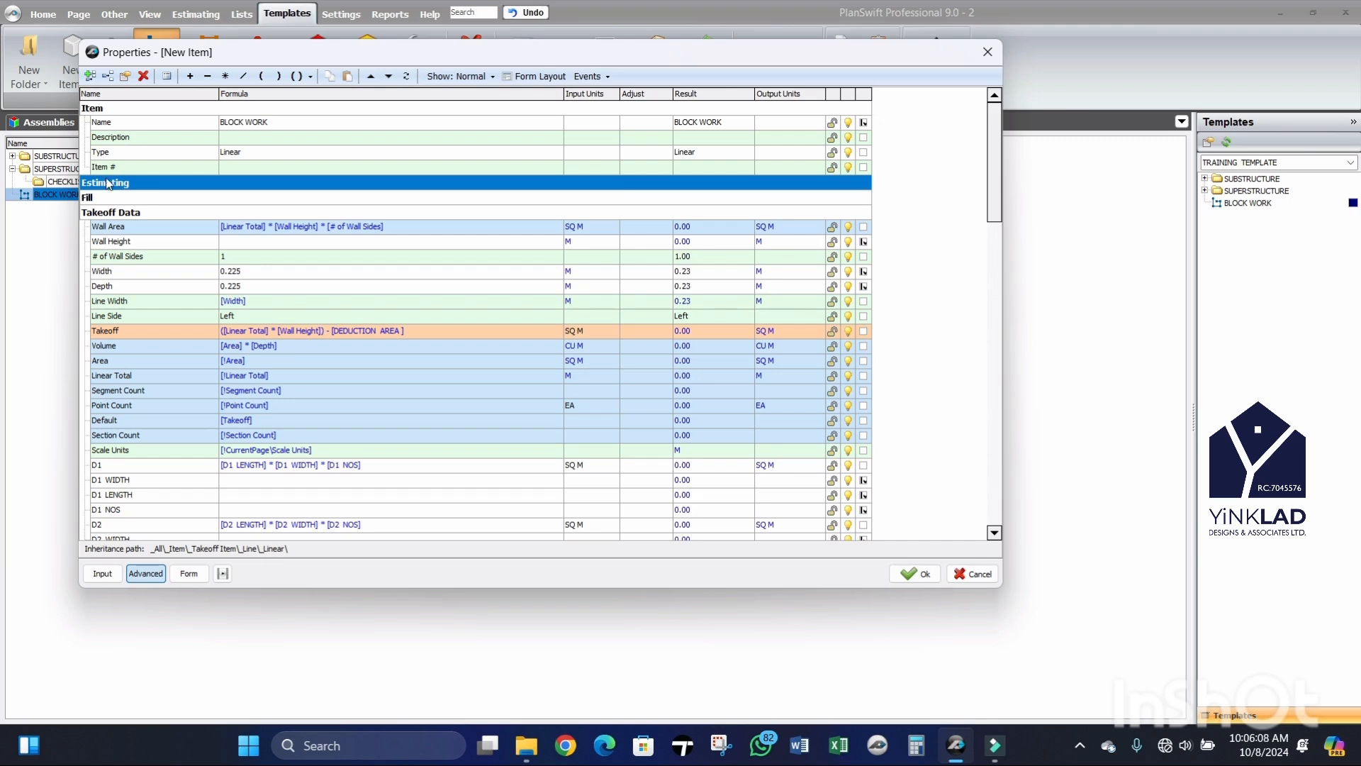
pyautogui.click(915, 574)
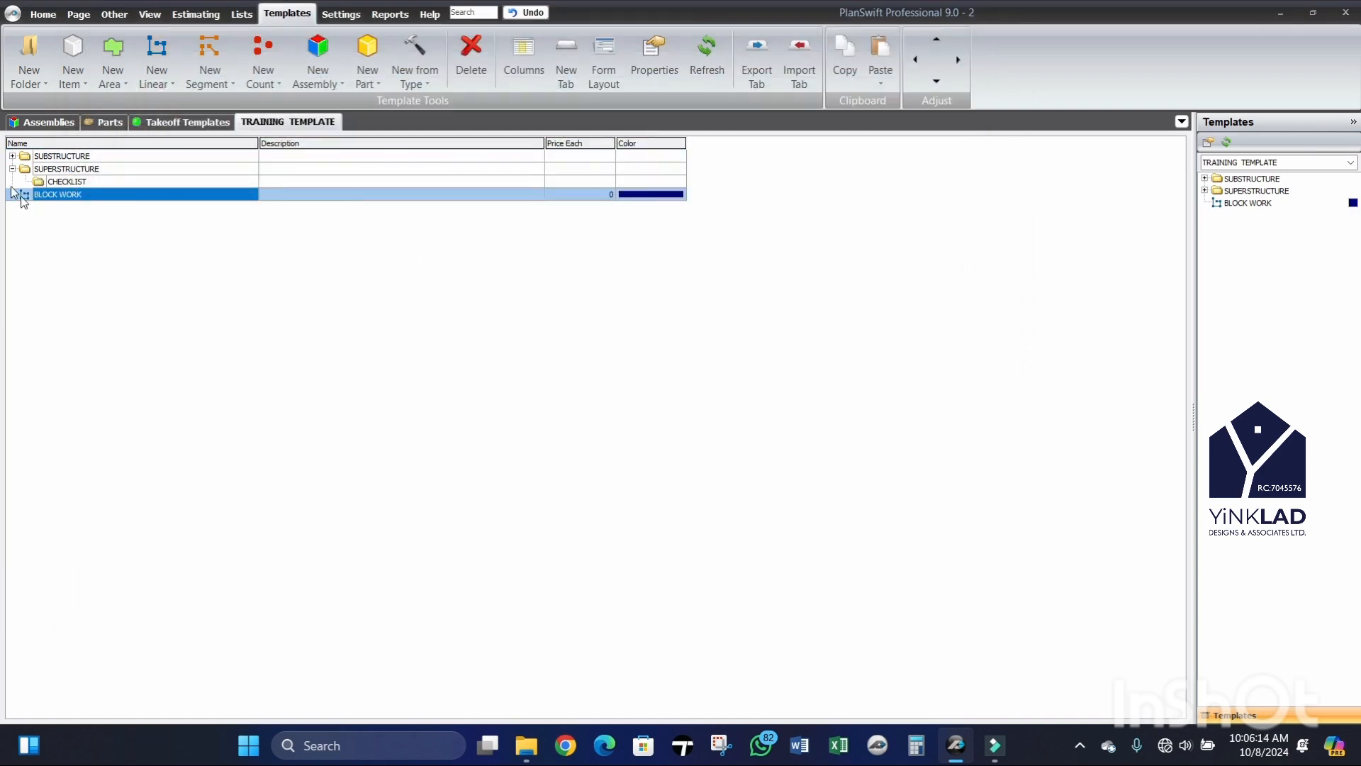
# Step: Move the BLOCK WORK template into the CHECKLIST folder inside SUPERSTRUCTURE
pyautogui.click(13, 169)
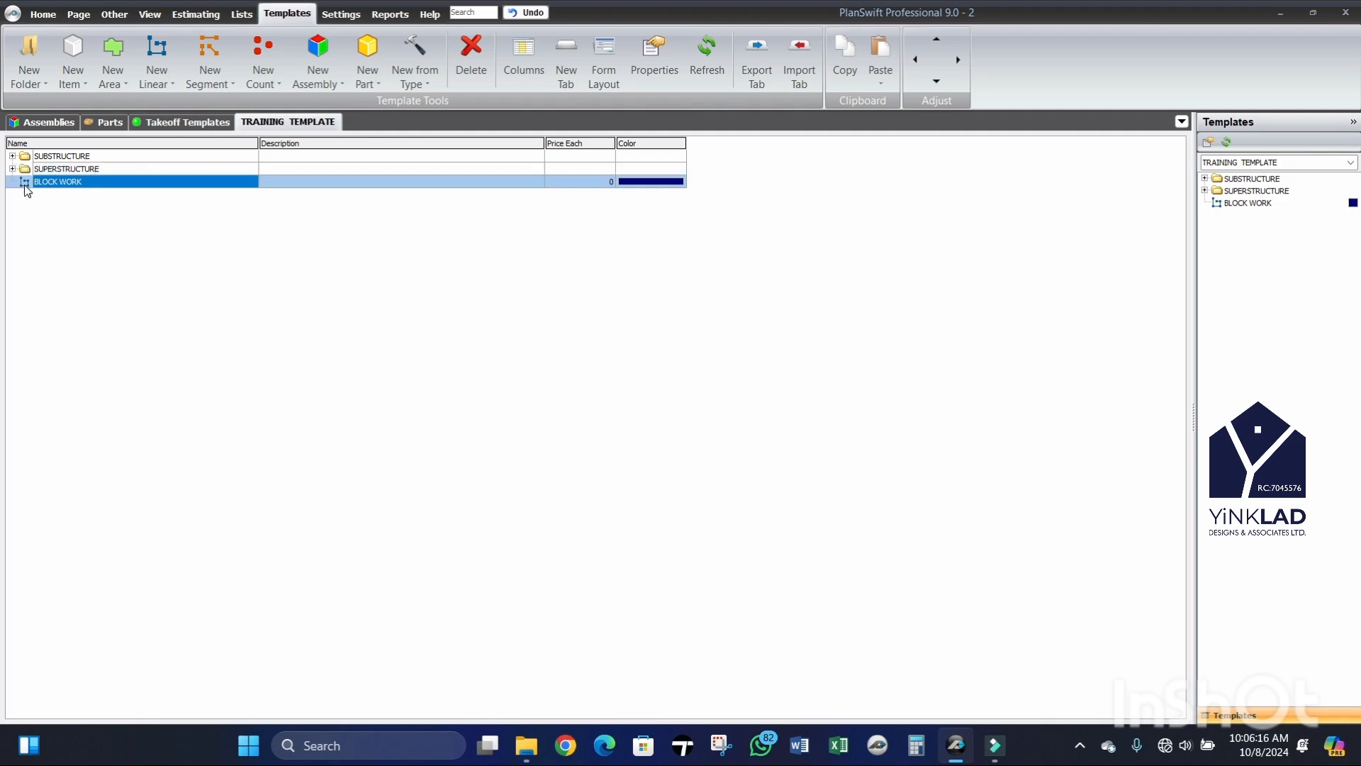
pyautogui.click(13, 169)
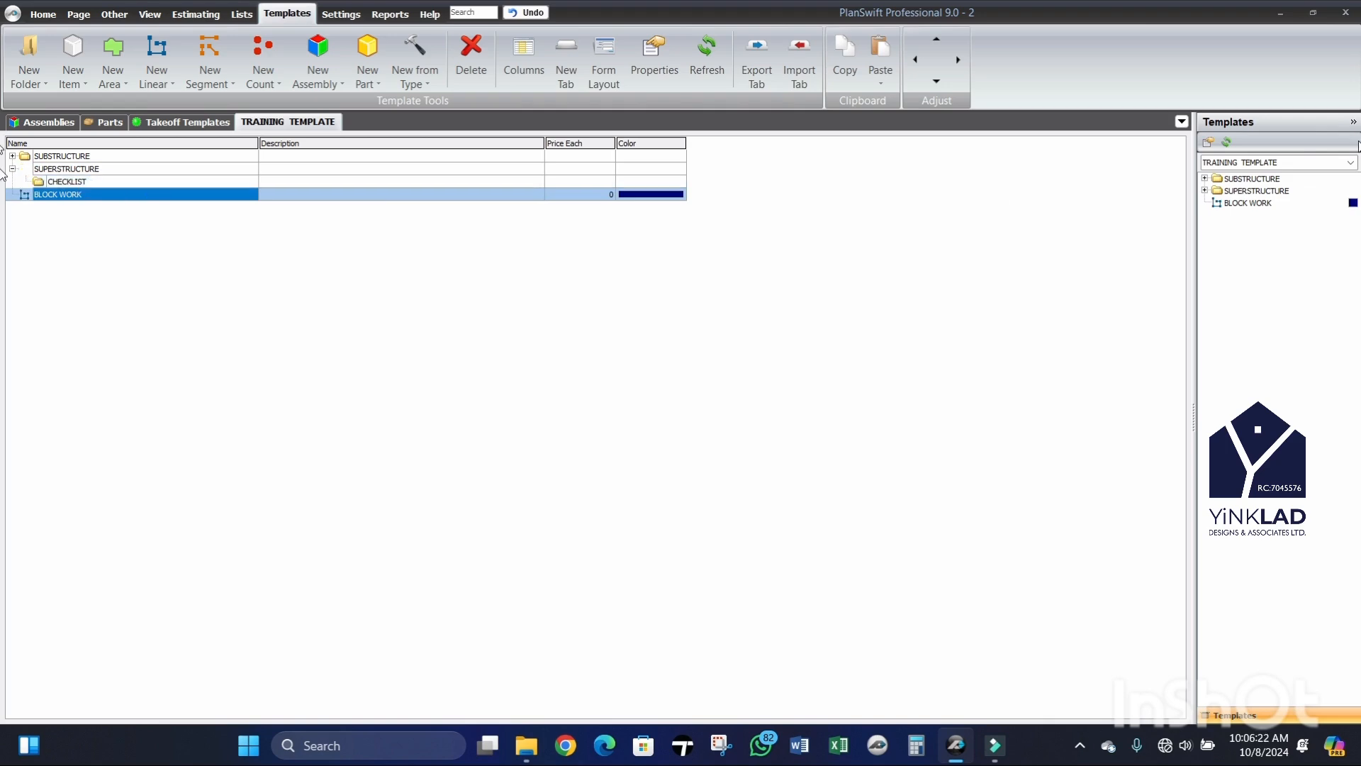
pyautogui.click(959, 63)
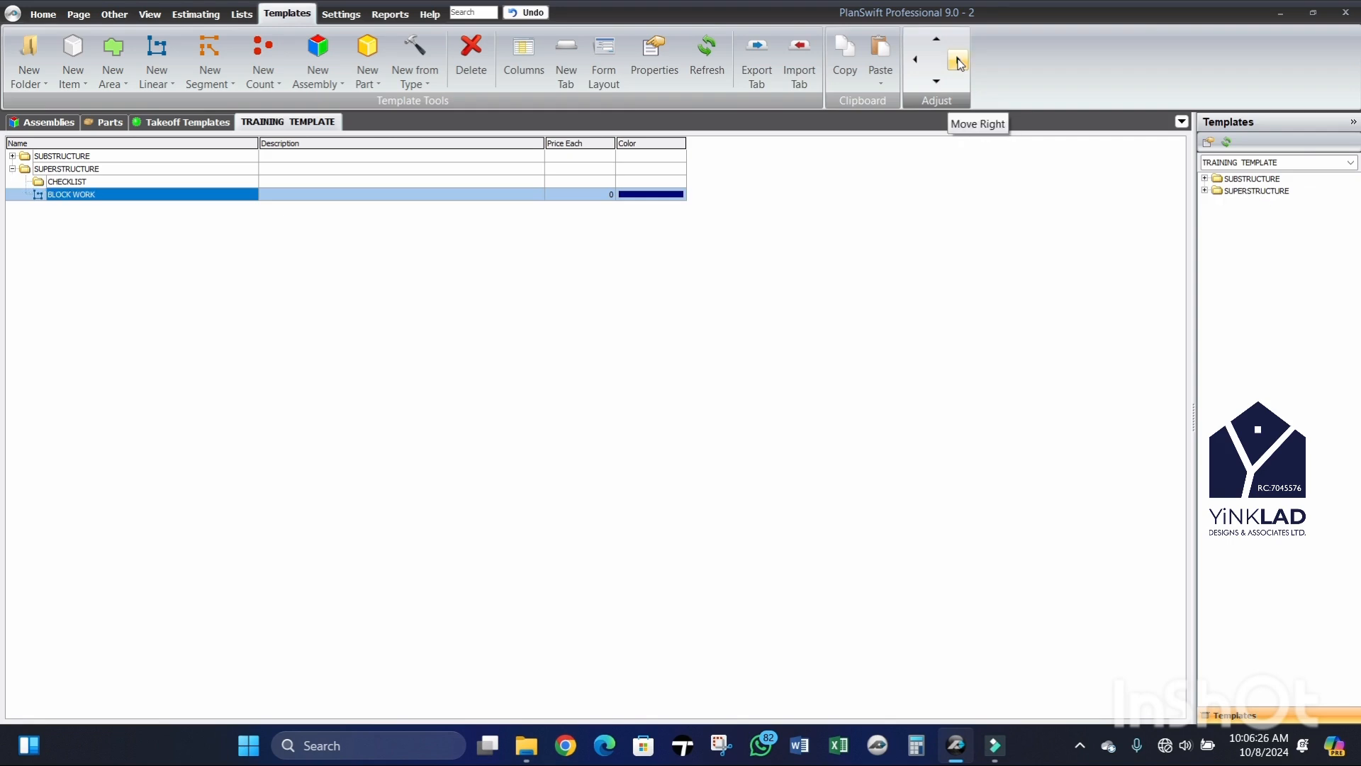
pyautogui.click(959, 62)
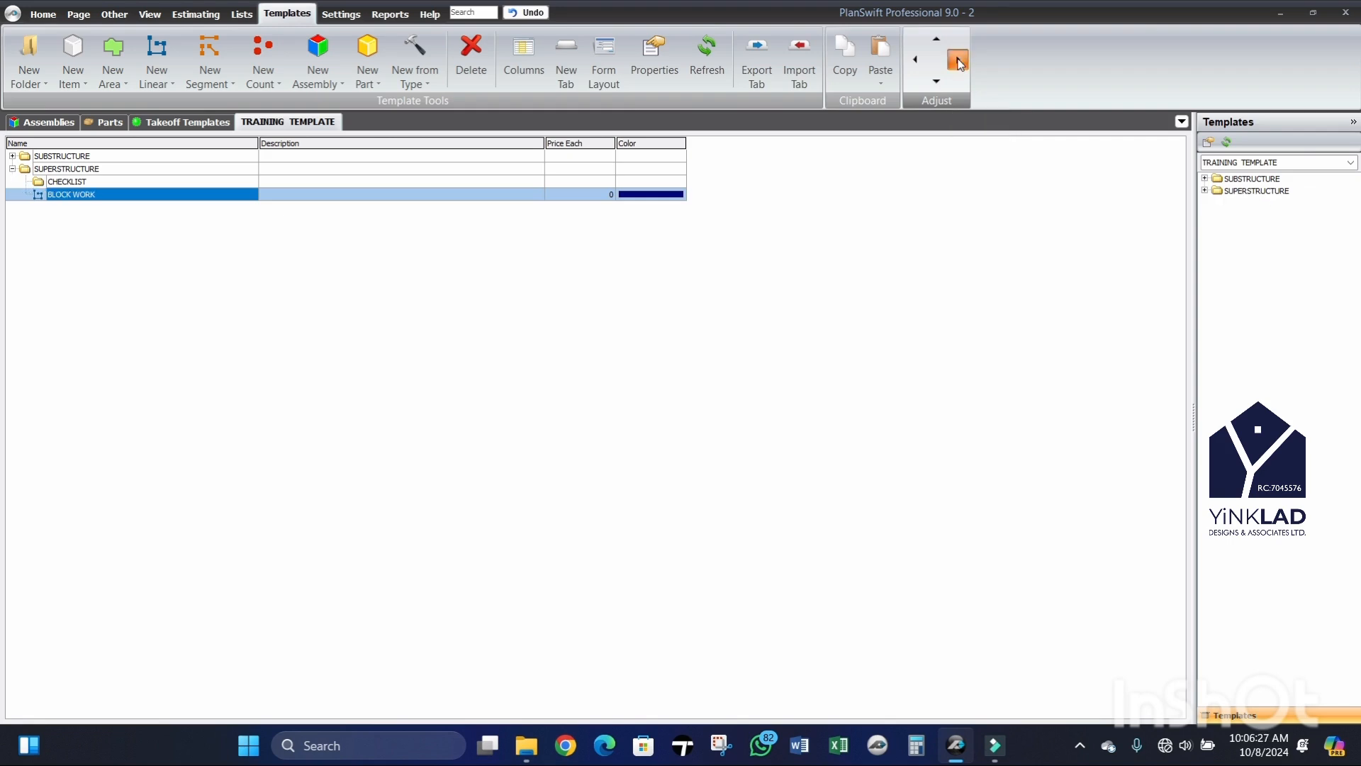
pyautogui.click(26, 183)
pyautogui.click(26, 182)
pyautogui.click(26, 182)
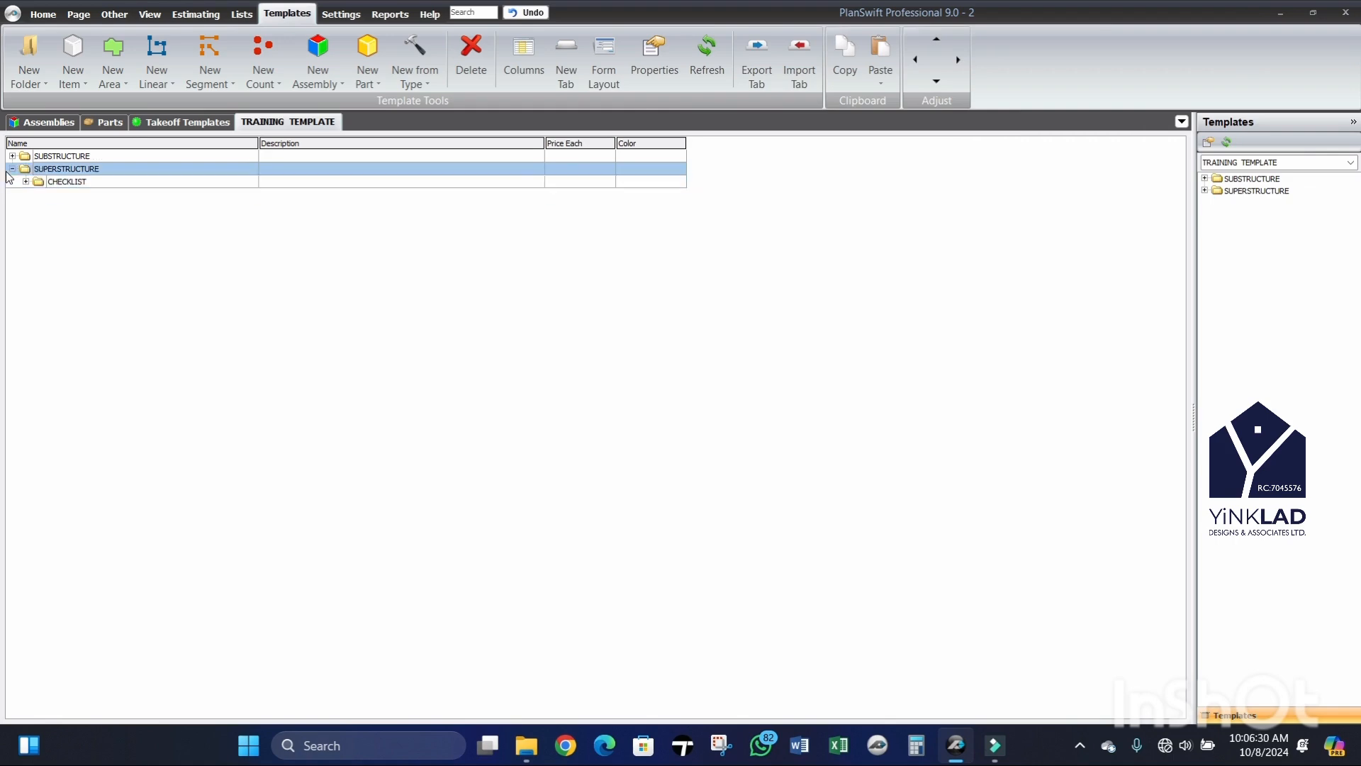
# Step: Return to the ground floor plan drawing of the job
pyautogui.click(53, 17)
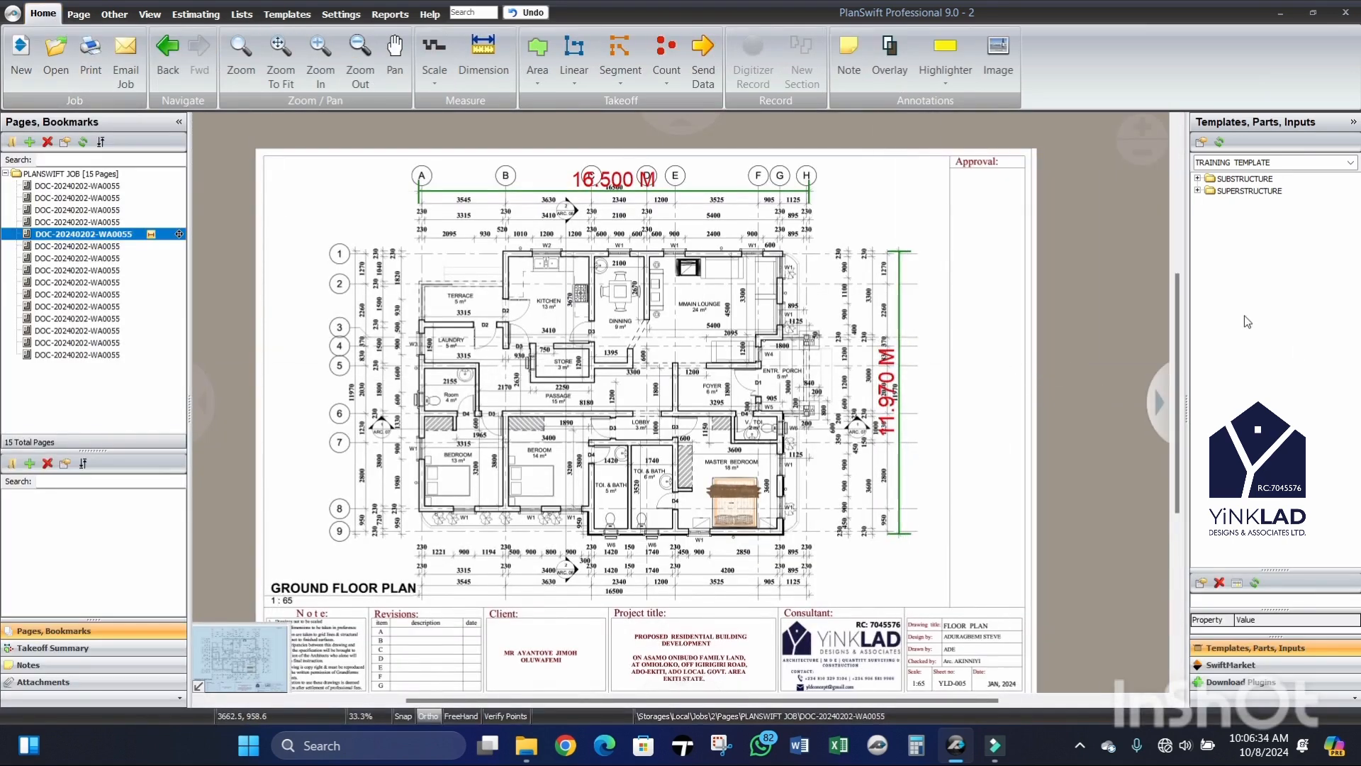
pyautogui.scroll(1, 648, 312)
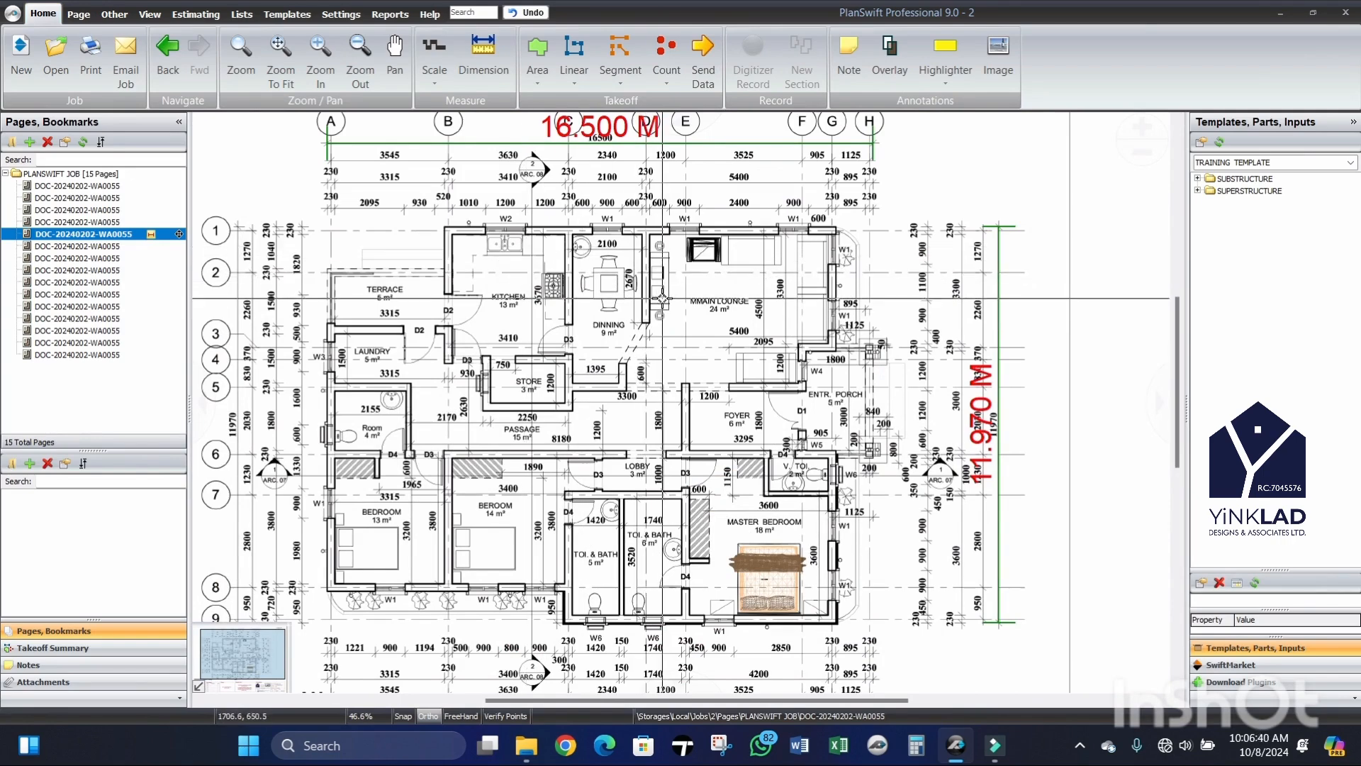
pyautogui.scroll(1, 652, 224)
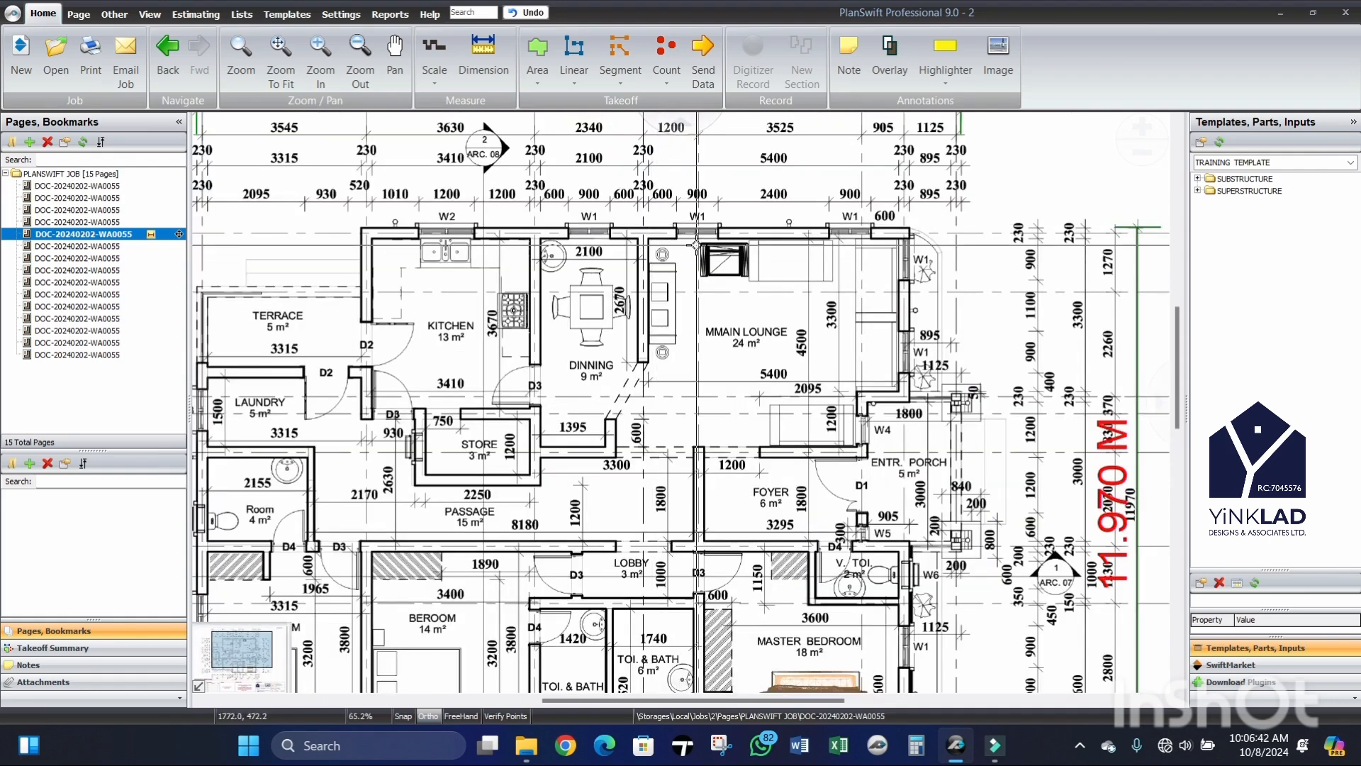
pyautogui.scroll(2, 694, 254)
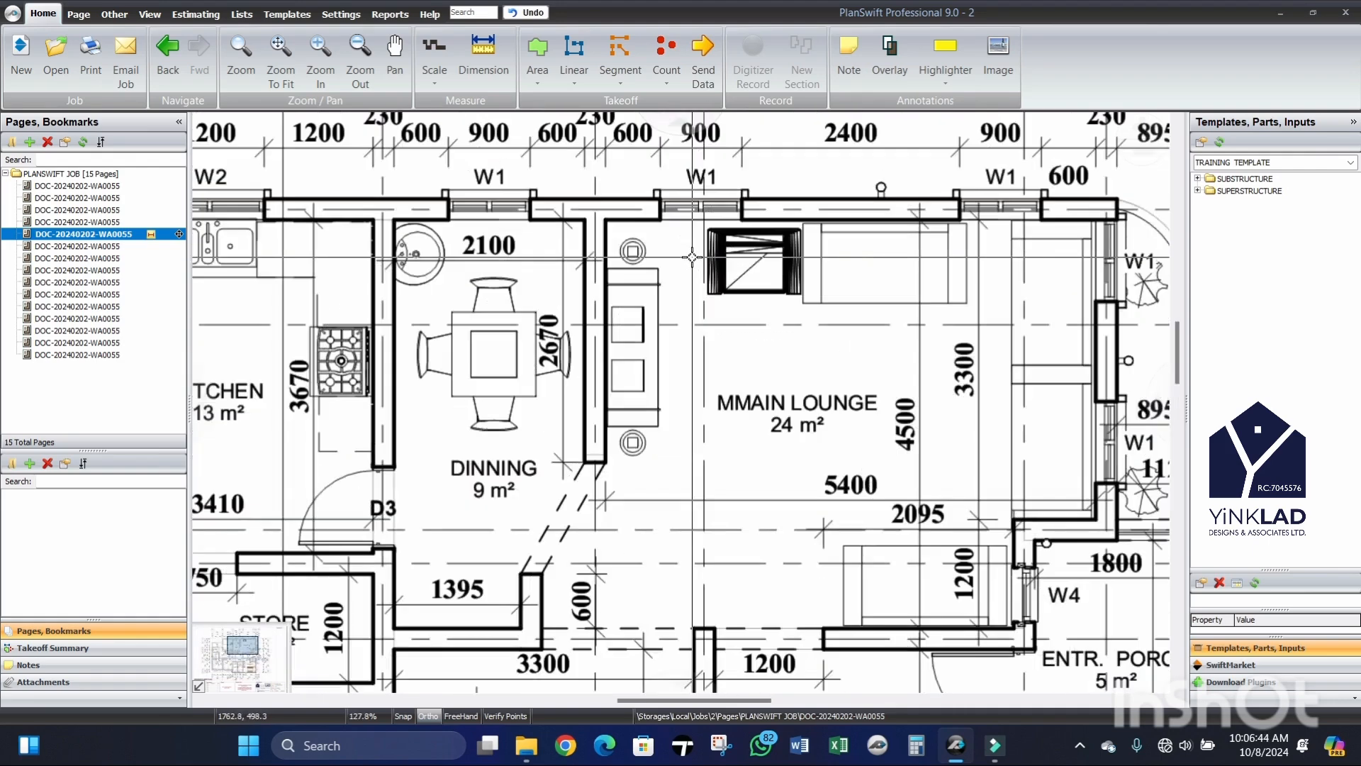
pyautogui.scroll(-3, 693, 257)
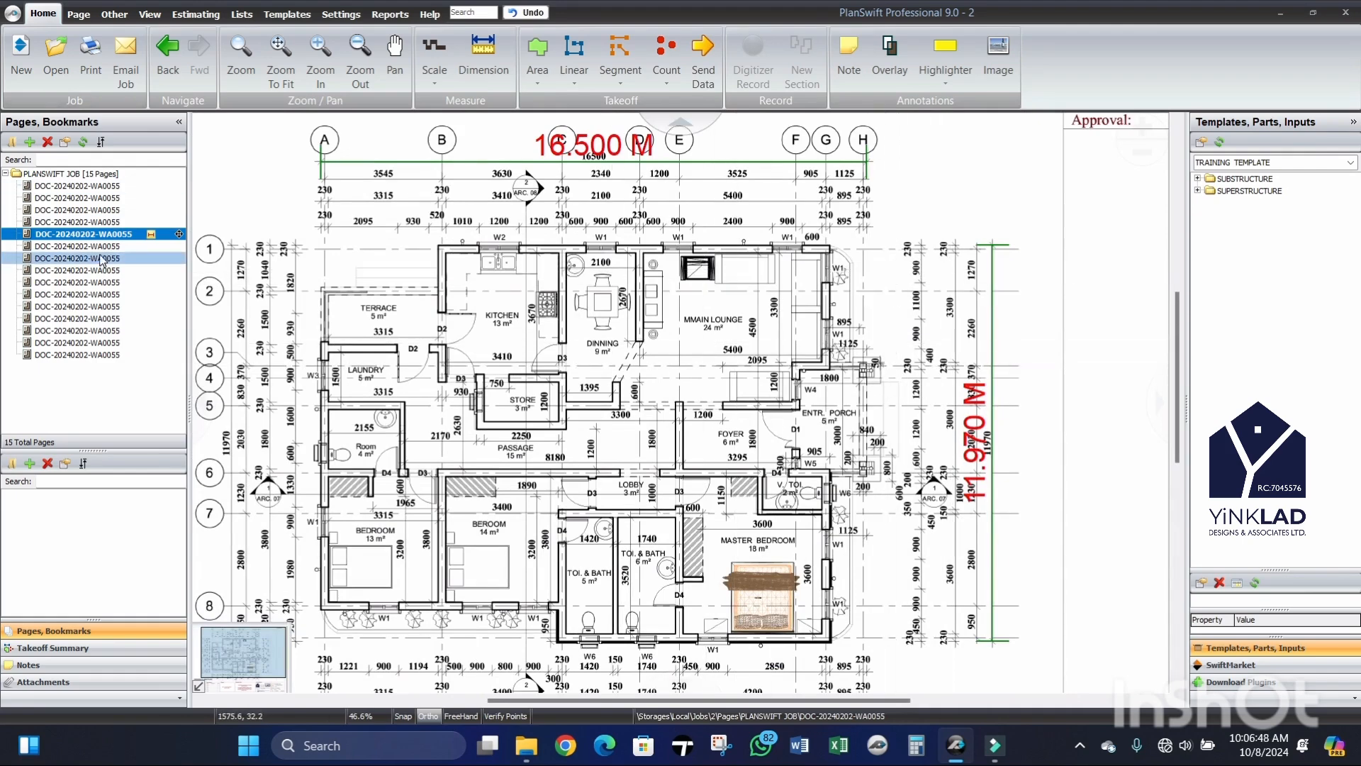
# Step: Open the Section 1-1 drawing and examine the wall height dimensions inside the bedrooms and beside the entrance porch
pyautogui.click(100, 246)
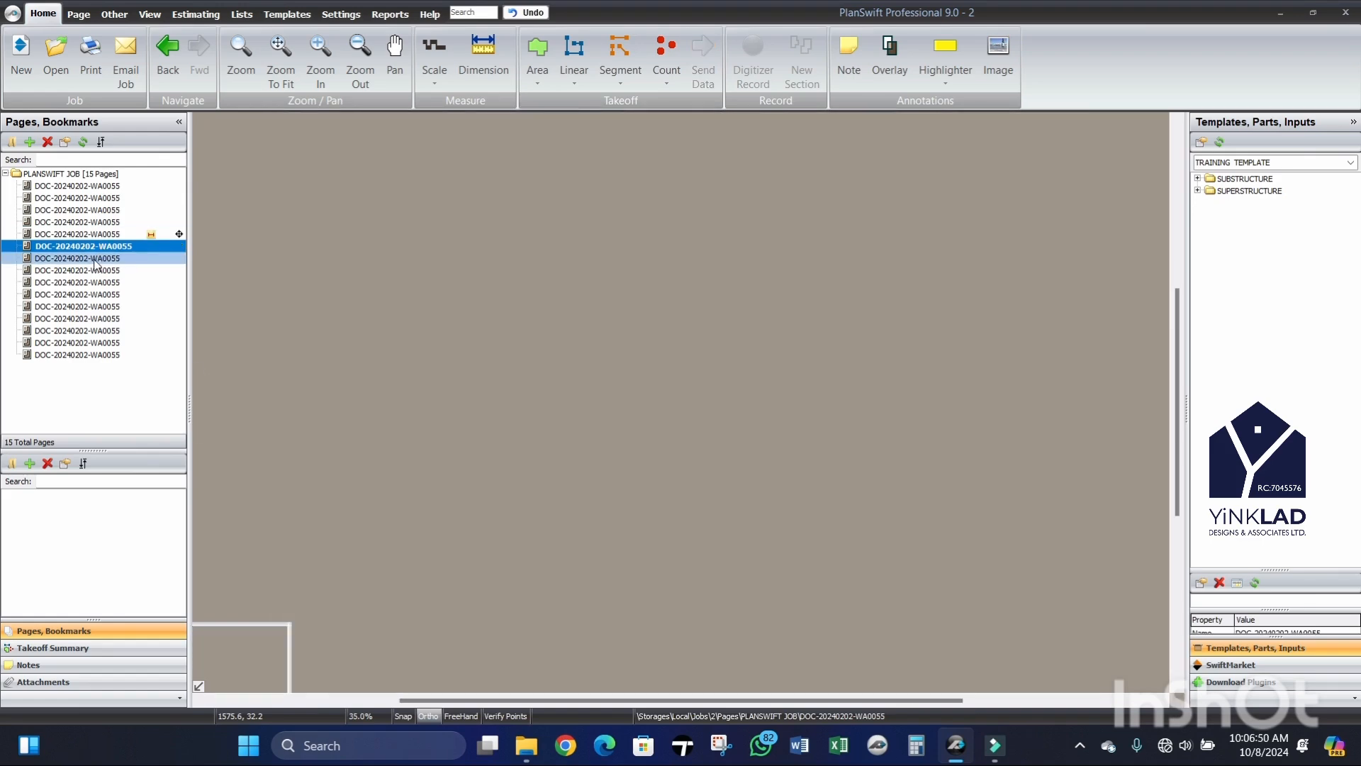
pyautogui.click(97, 259)
pyautogui.scroll(4, 922, 313)
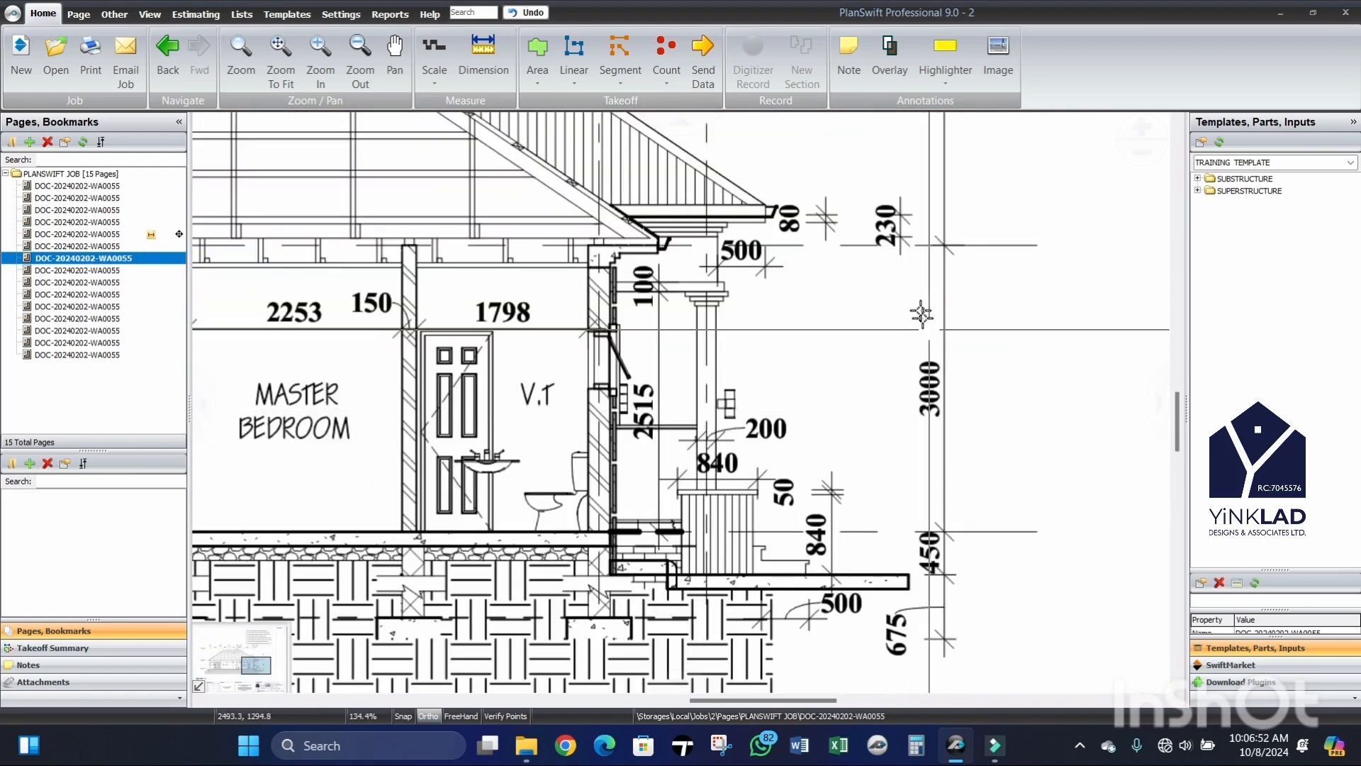
pyautogui.scroll(-3, 922, 313)
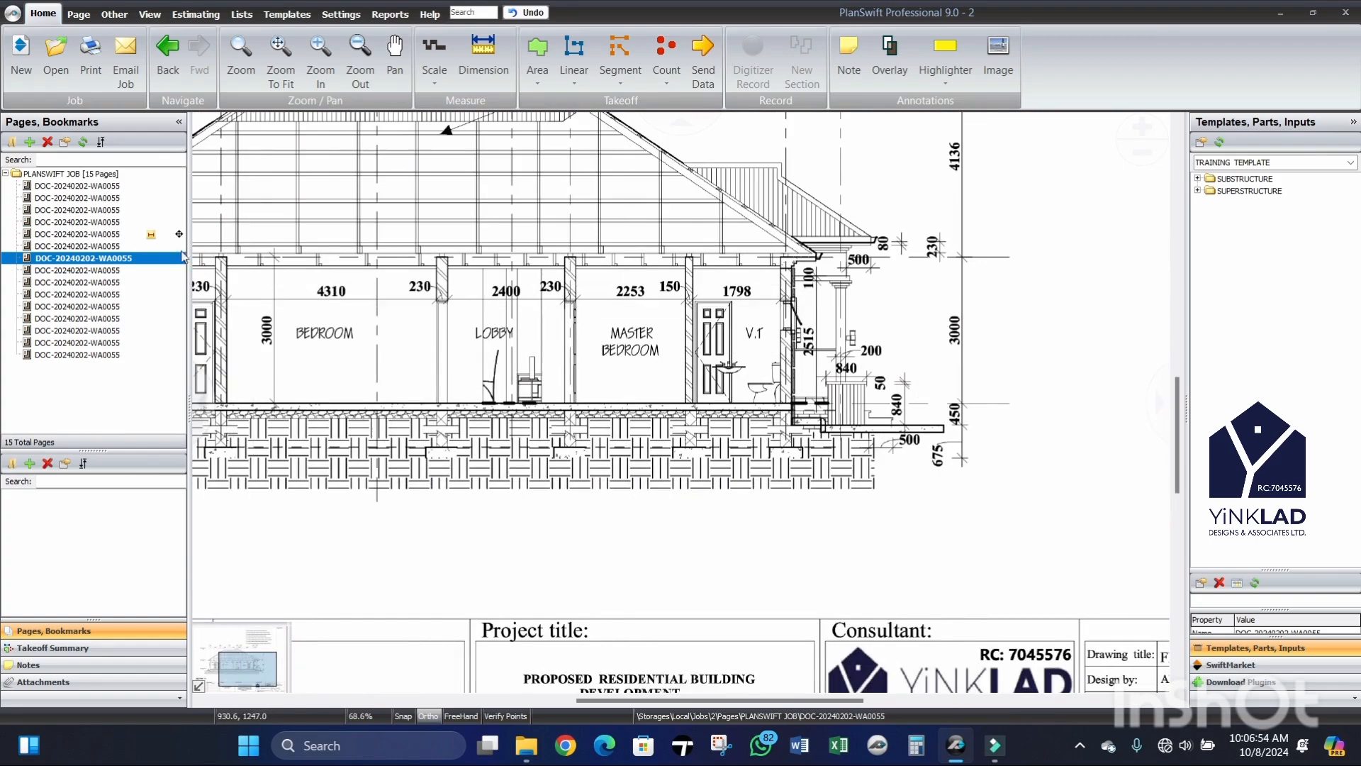
pyautogui.scroll(3, 218, 260)
pyautogui.scroll(-4, 568, 427)
pyautogui.scroll(3, 491, 485)
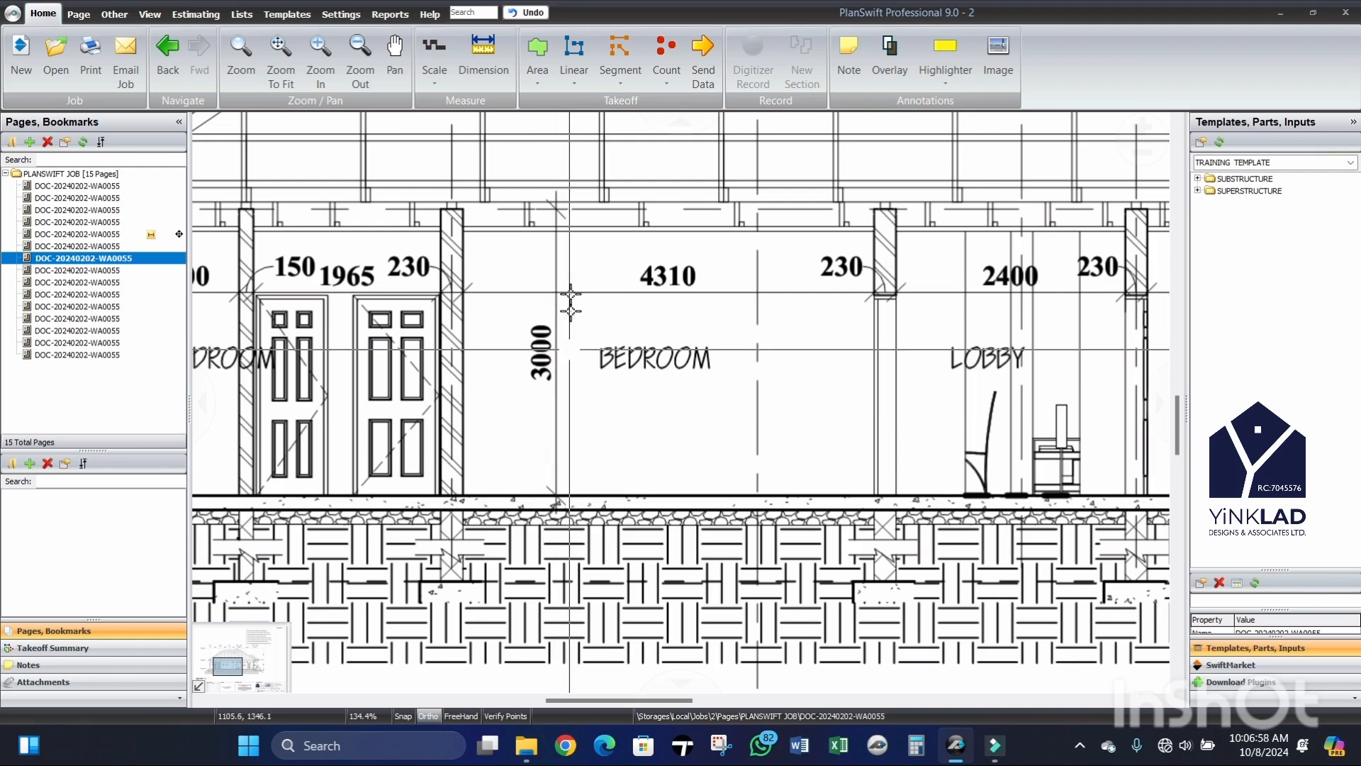
pyautogui.scroll(-4, 589, 300)
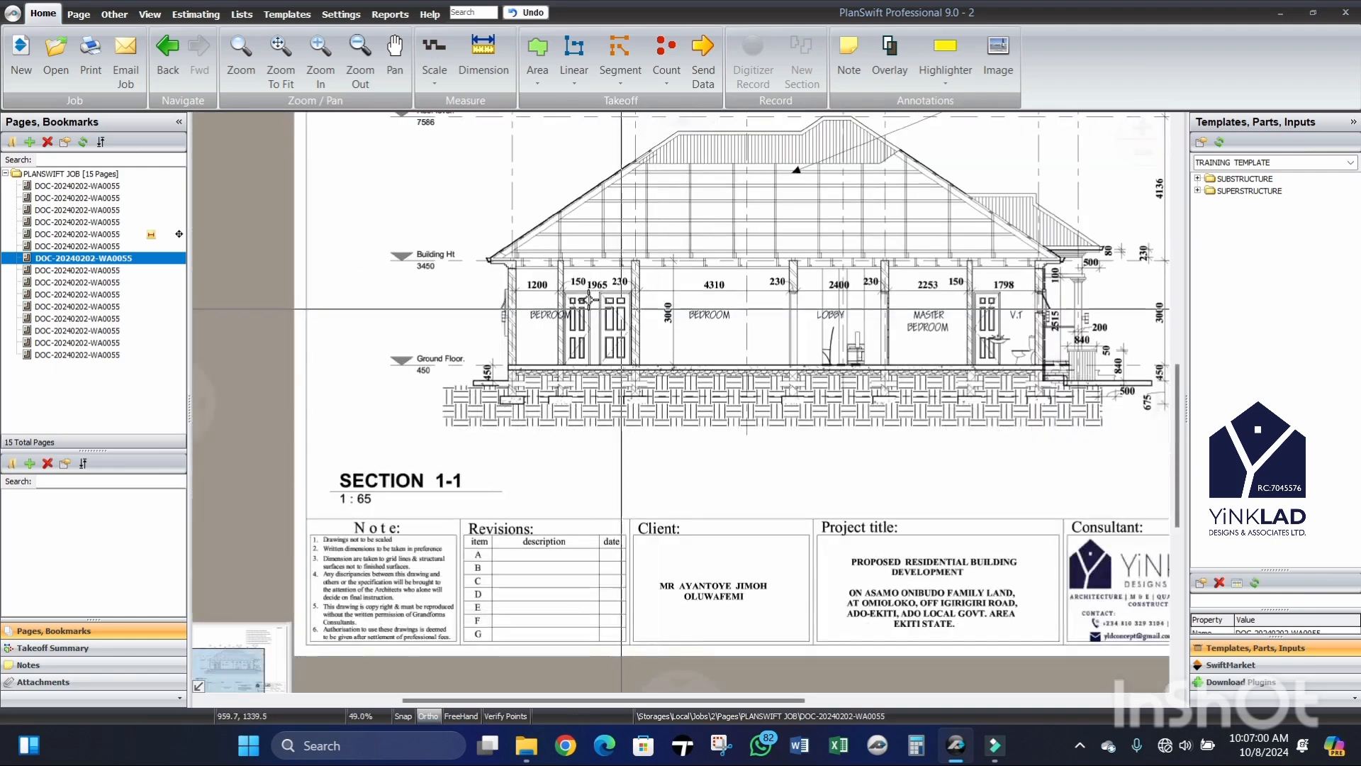
pyautogui.scroll(5, 590, 300)
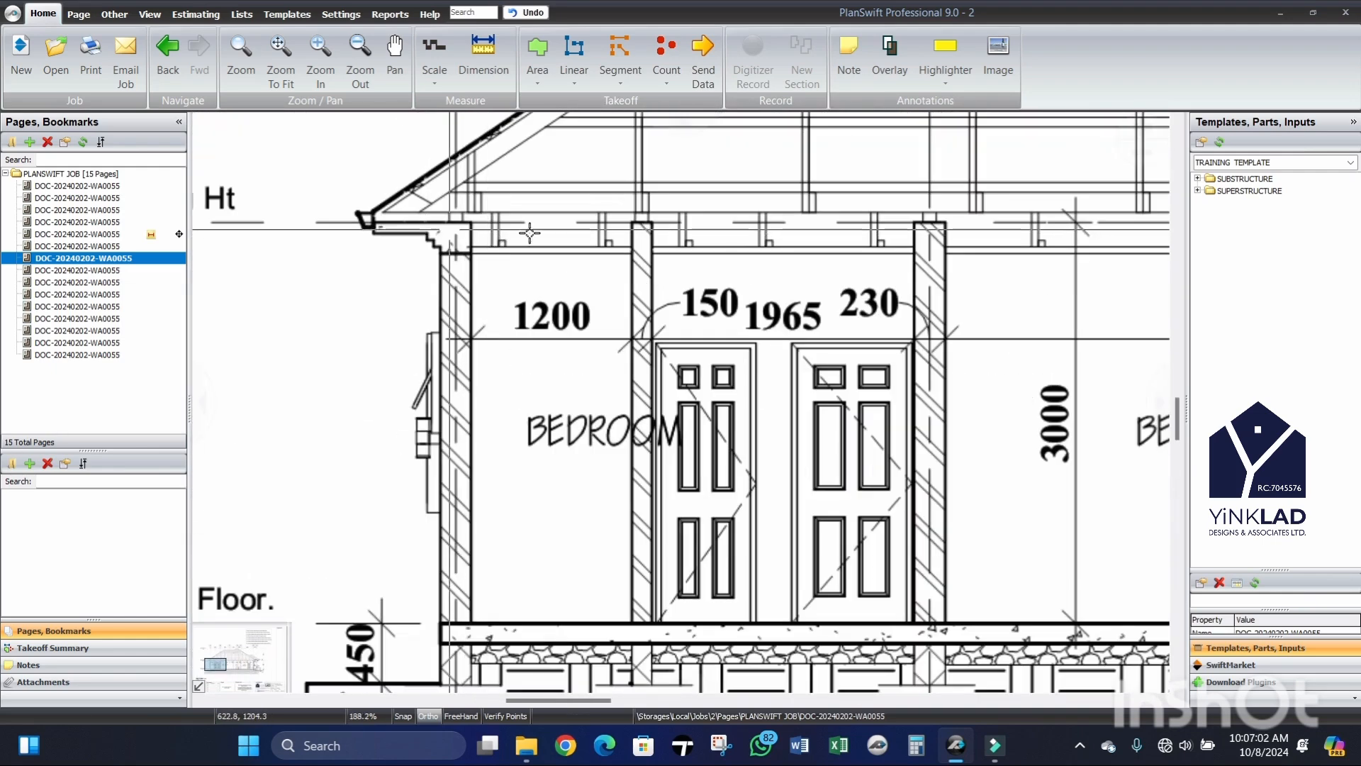
pyautogui.scroll(-4, 530, 233)
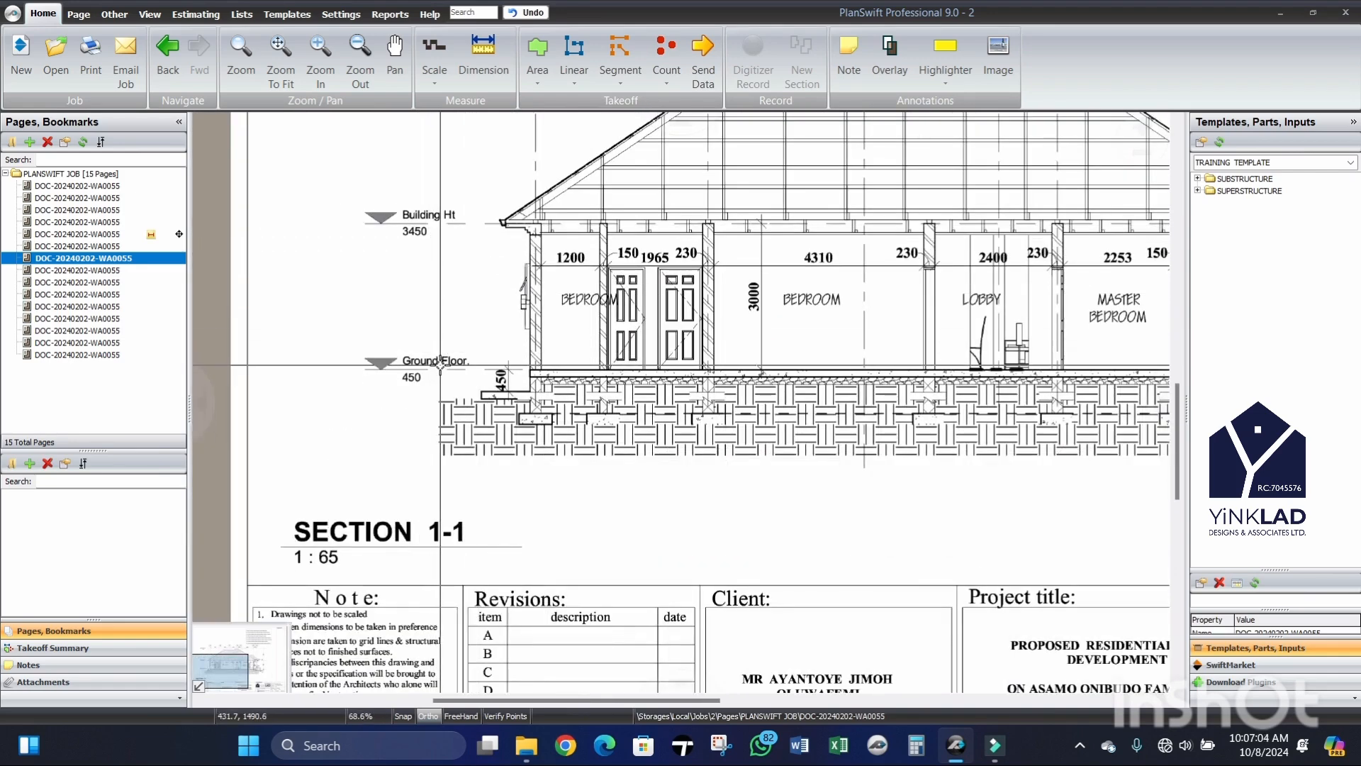
pyautogui.scroll(-3, 1050, 254)
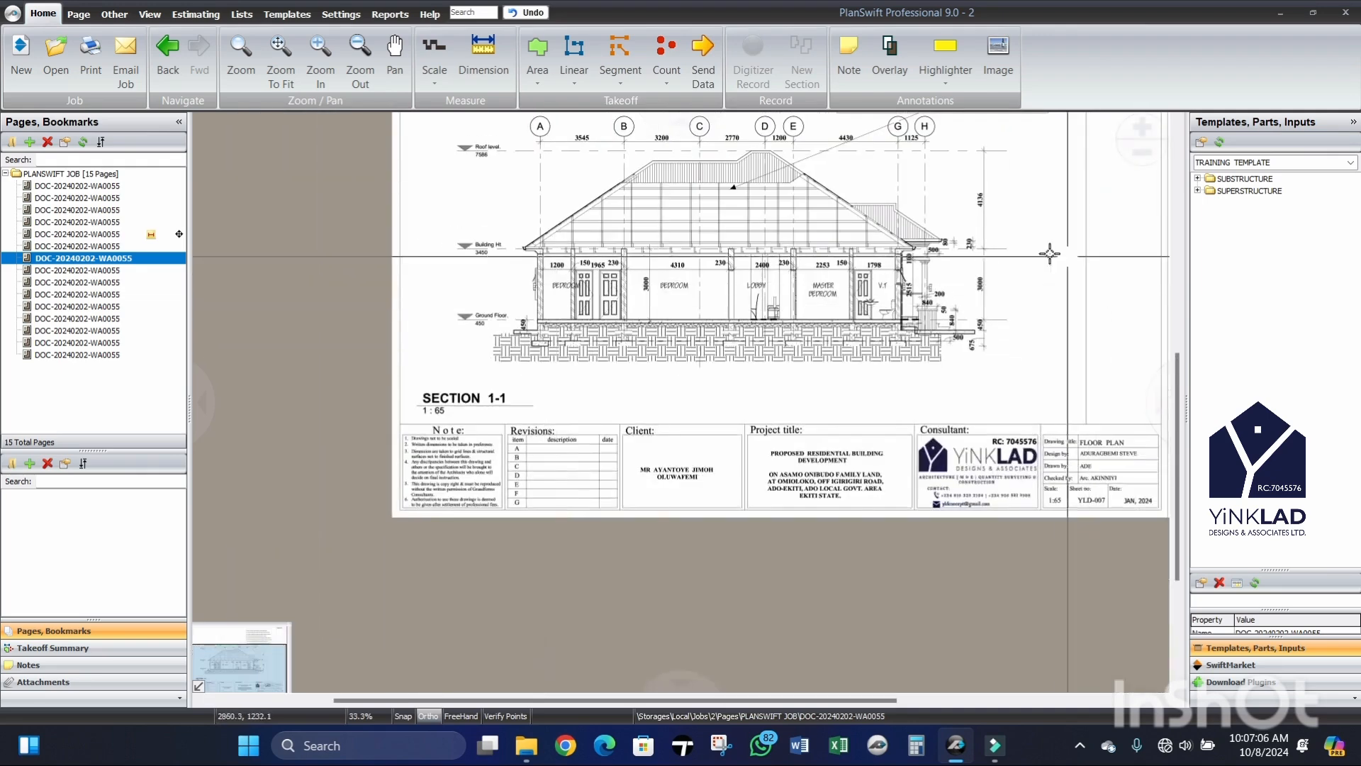
pyautogui.scroll(5, 1010, 263)
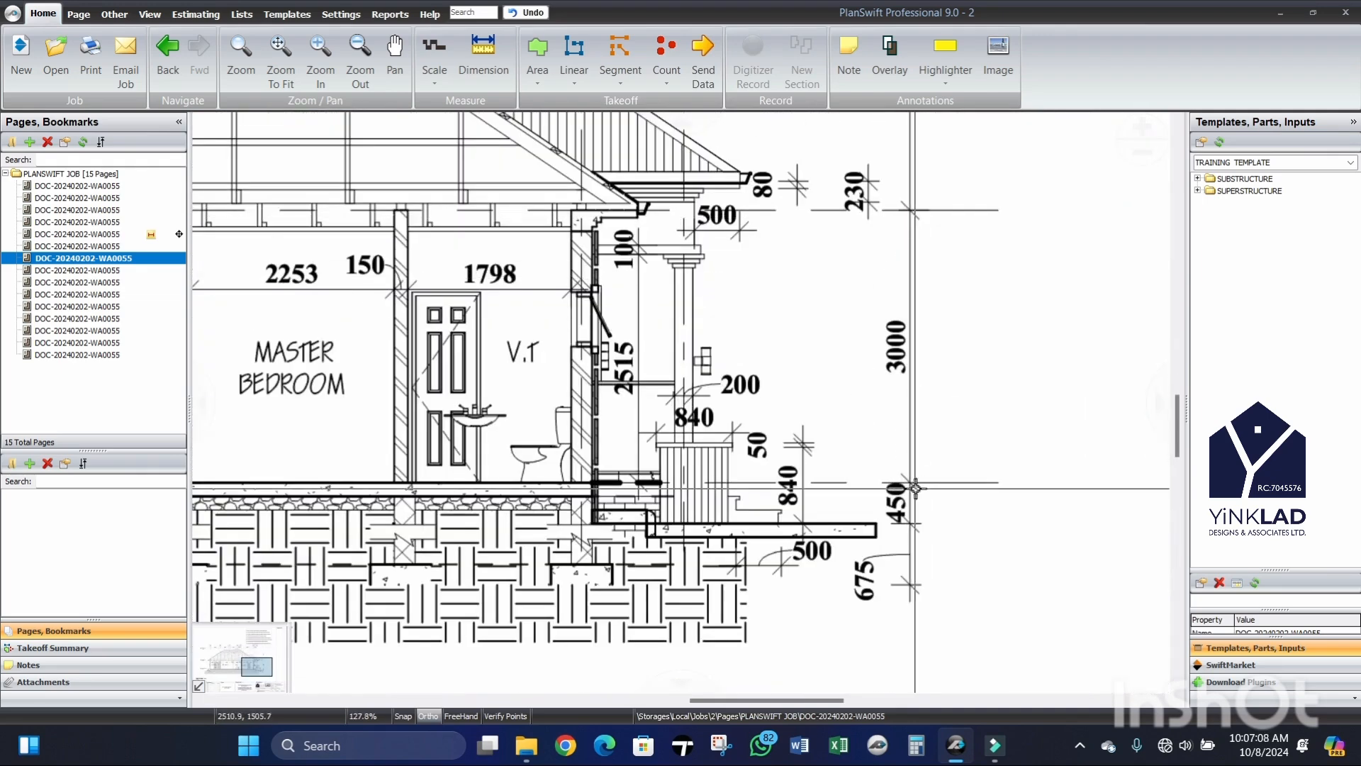
pyautogui.scroll(-3, 915, 488)
# Step: Look through the fascia concrete detail and the rear elevation, checking the wall height dimension on the elevation
pyautogui.click(71, 270)
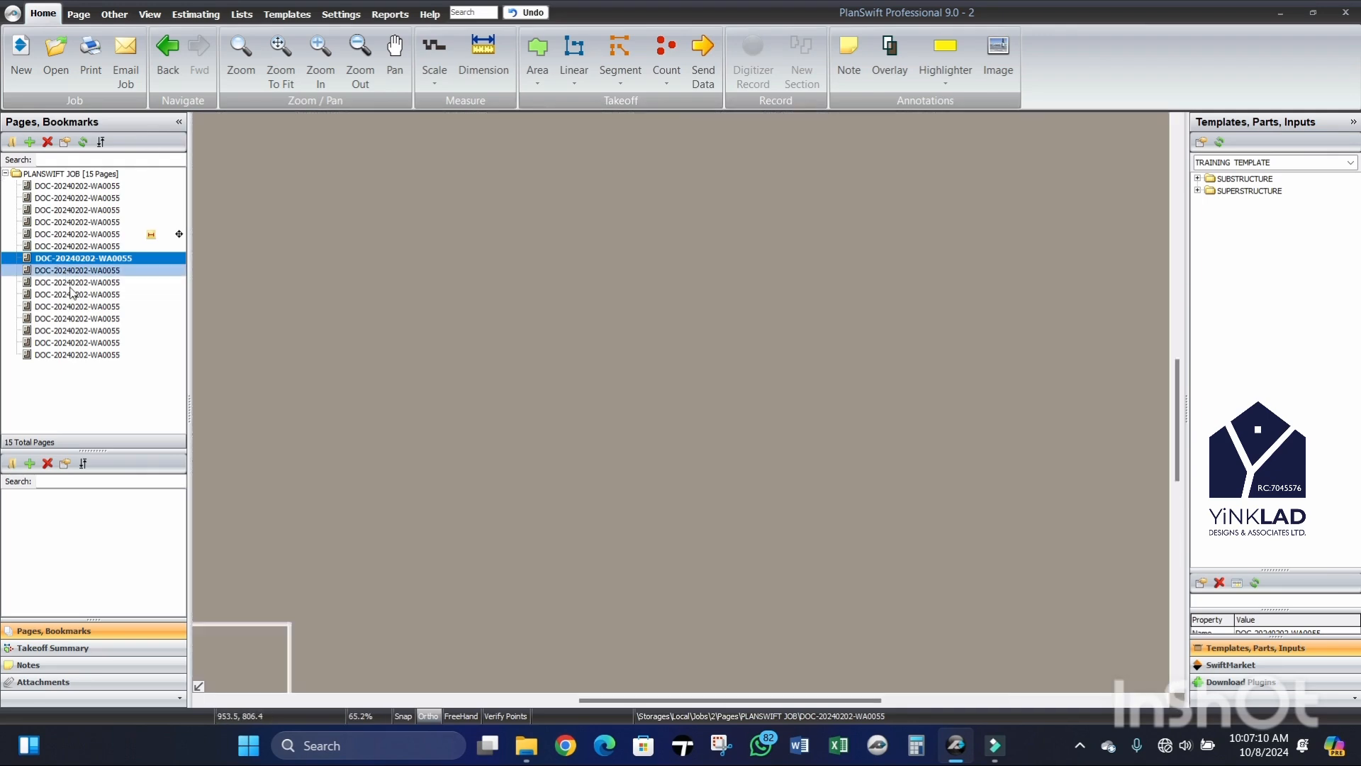
pyautogui.click(73, 282)
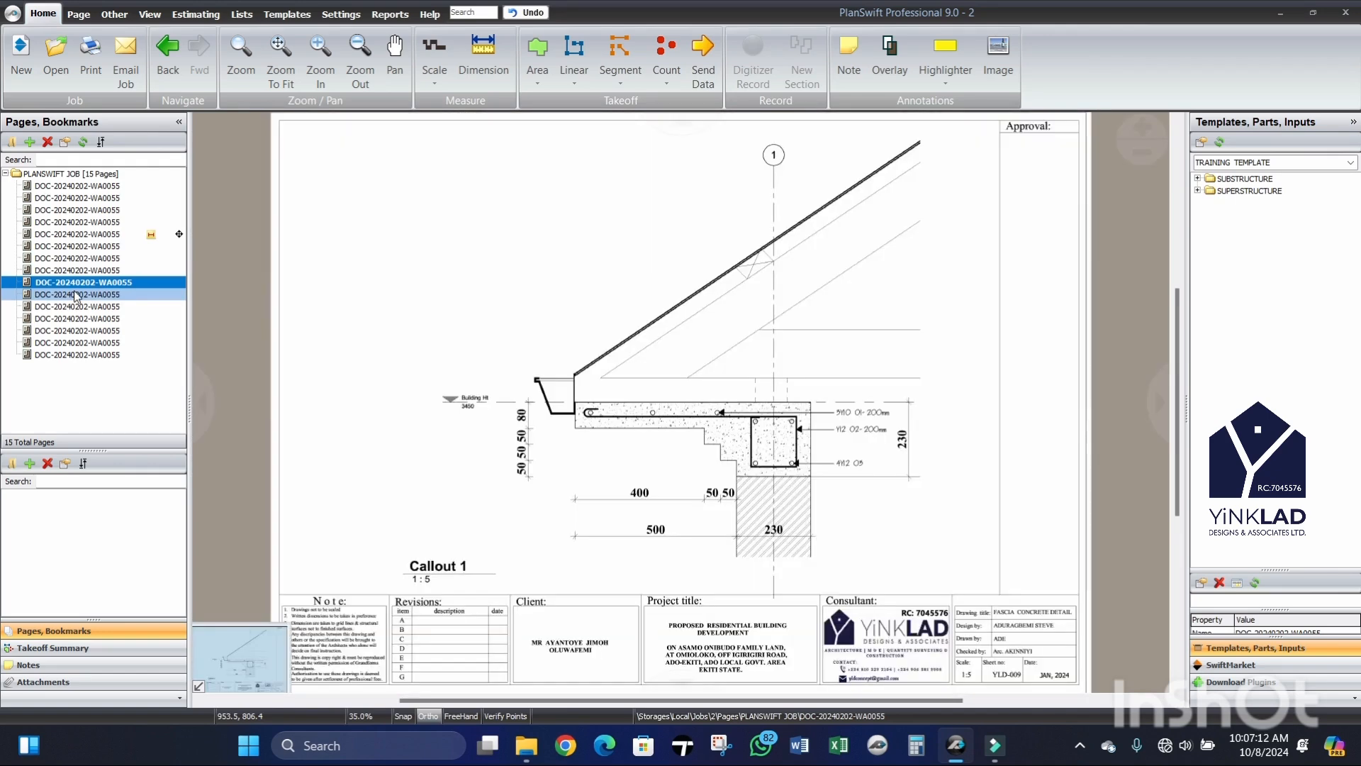
pyautogui.click(81, 306)
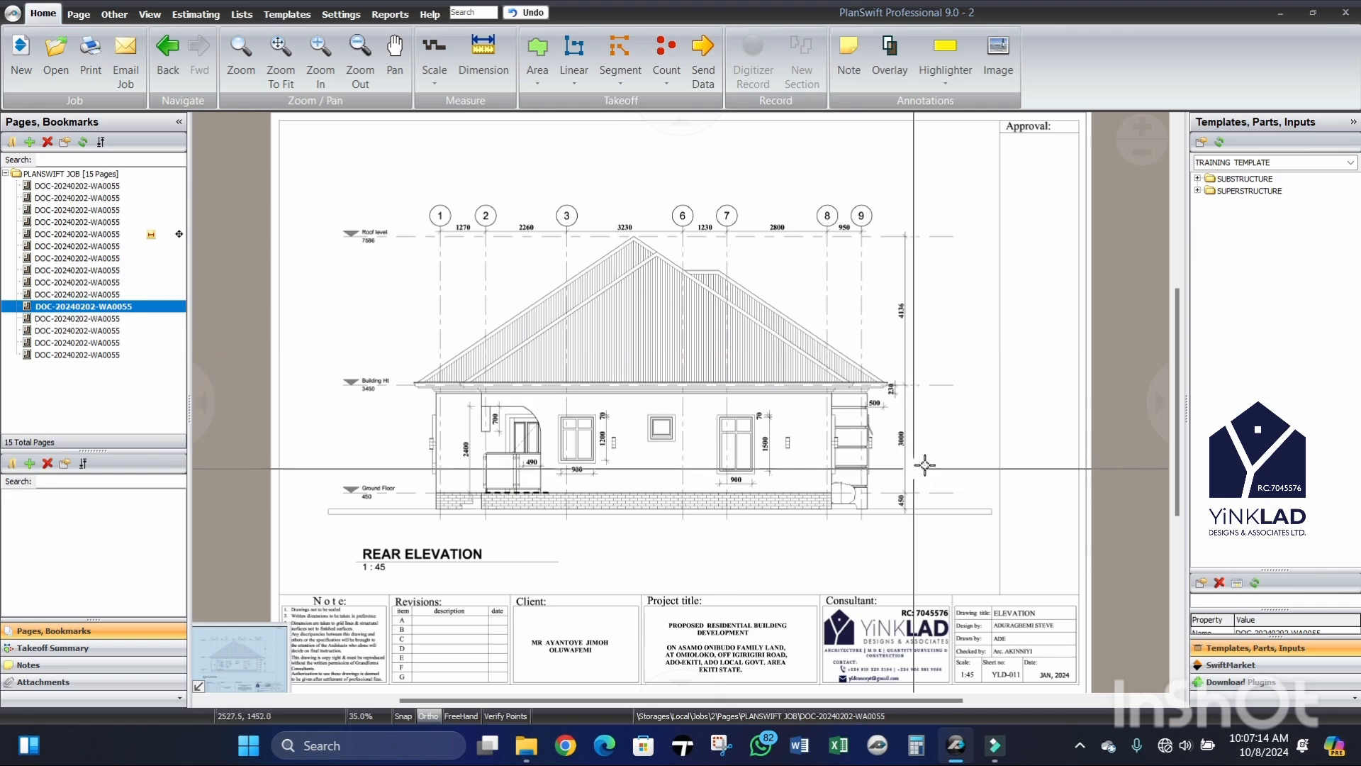
pyautogui.scroll(4, 924, 434)
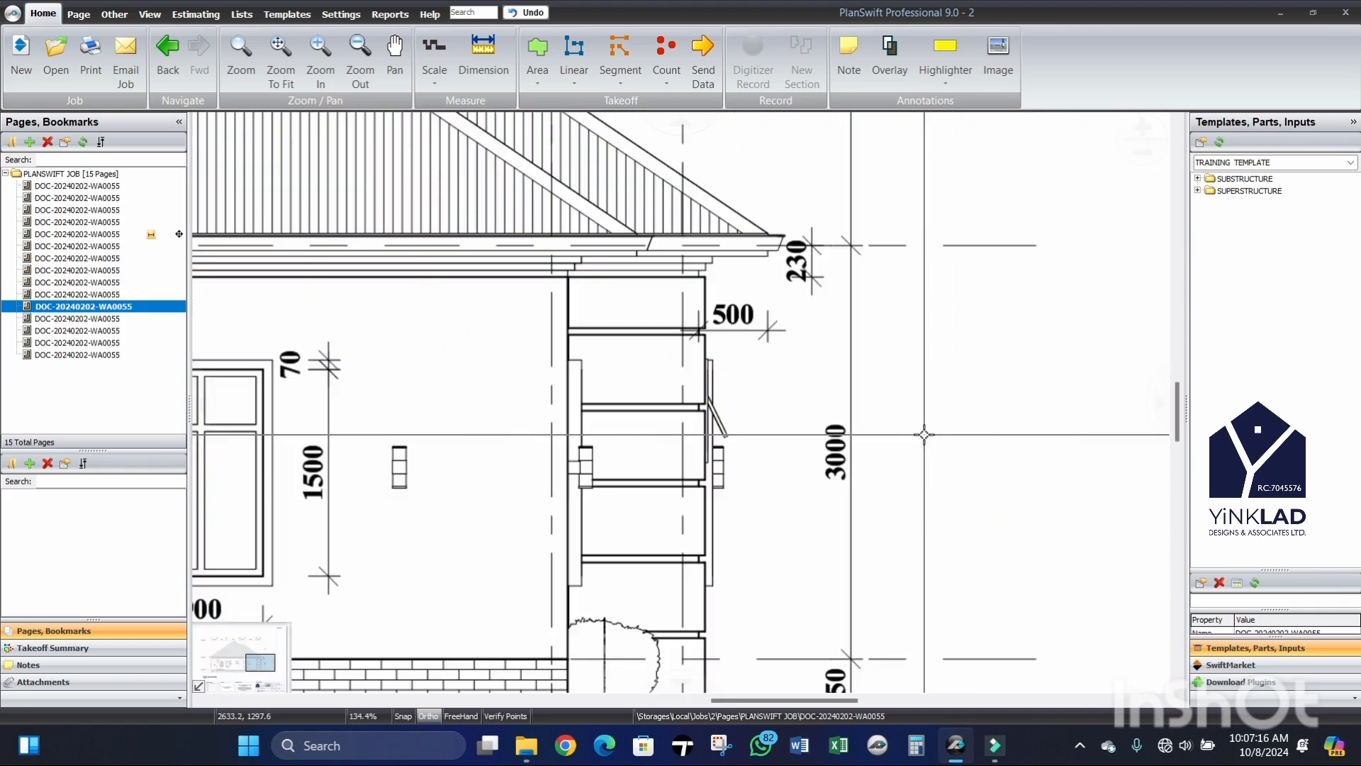
pyautogui.scroll(-3, 843, 420)
# Step: Return to the ground floor plan and start a takeoff with the BLOCK WORK template from SUPERSTRUCTURE's CHECKLIST folder
pyautogui.click(64, 235)
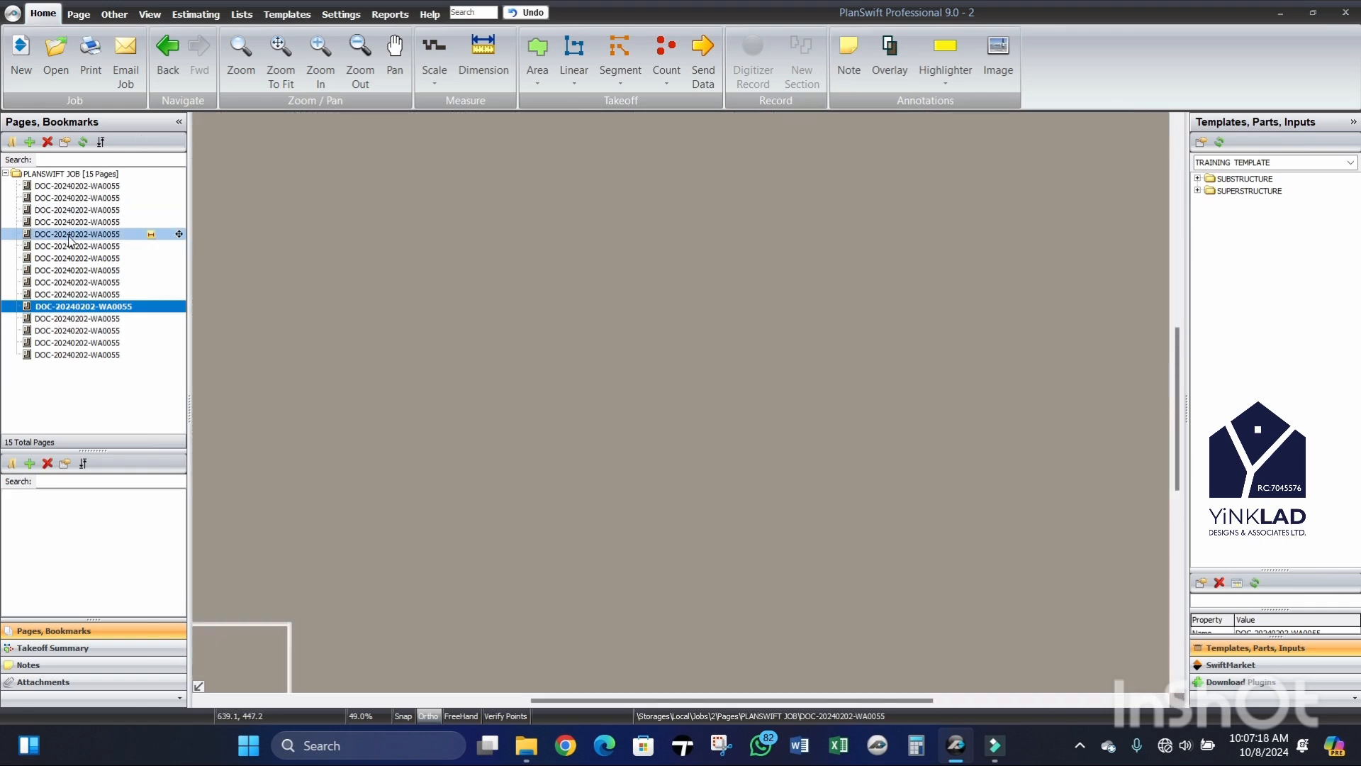
pyautogui.click(1195, 192)
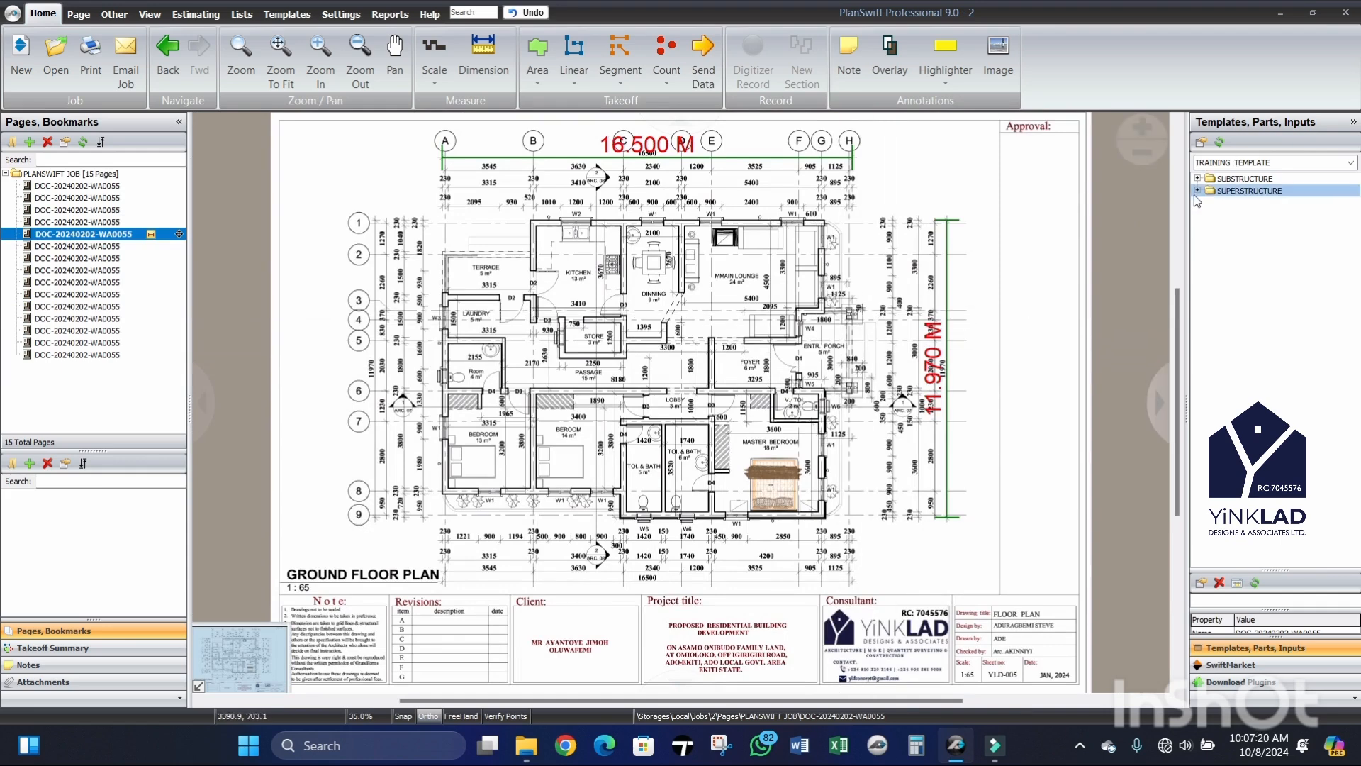
pyautogui.click(1197, 190)
pyautogui.click(1210, 203)
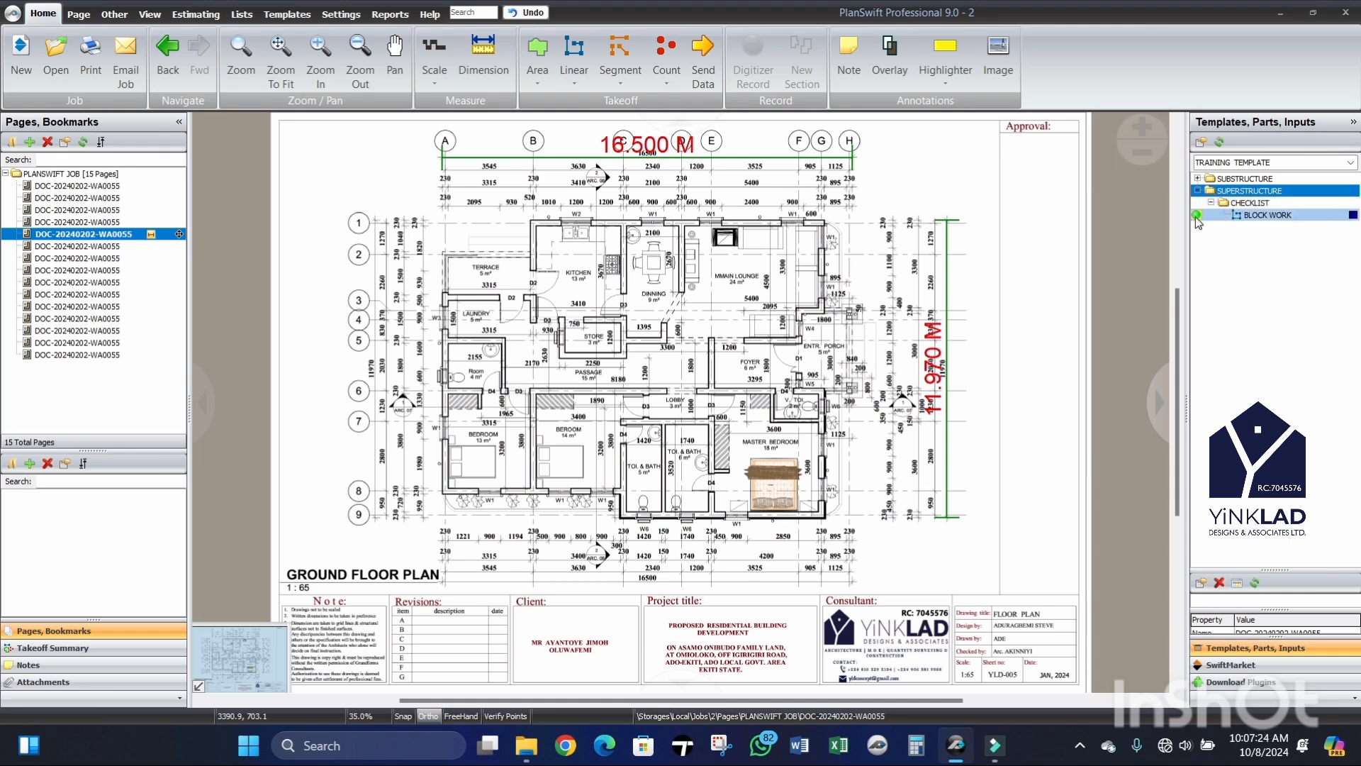
pyautogui.doubleClick(1205, 215)
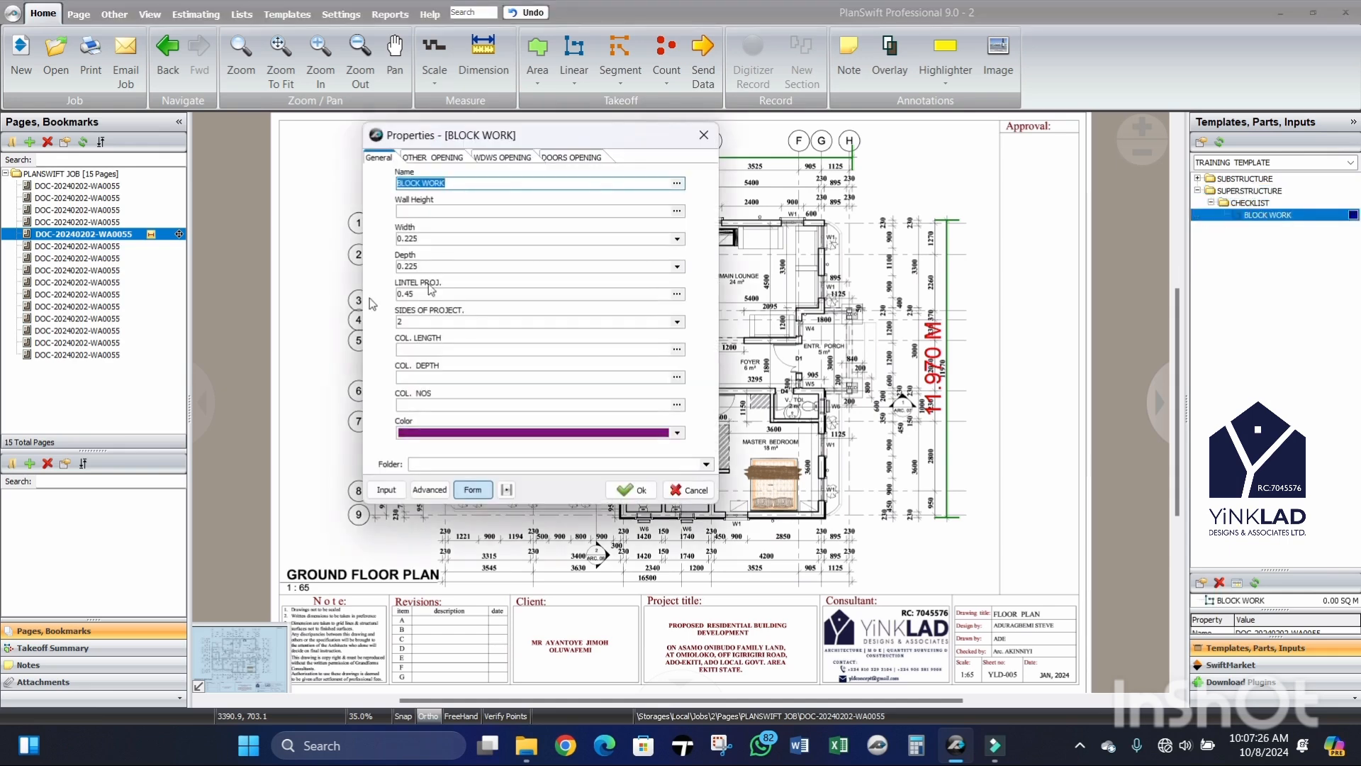
# Step: Set the block work's wall height to 3, column length to 0.225, column depth to 3 and number of columns to 4
pyautogui.click(429, 210)
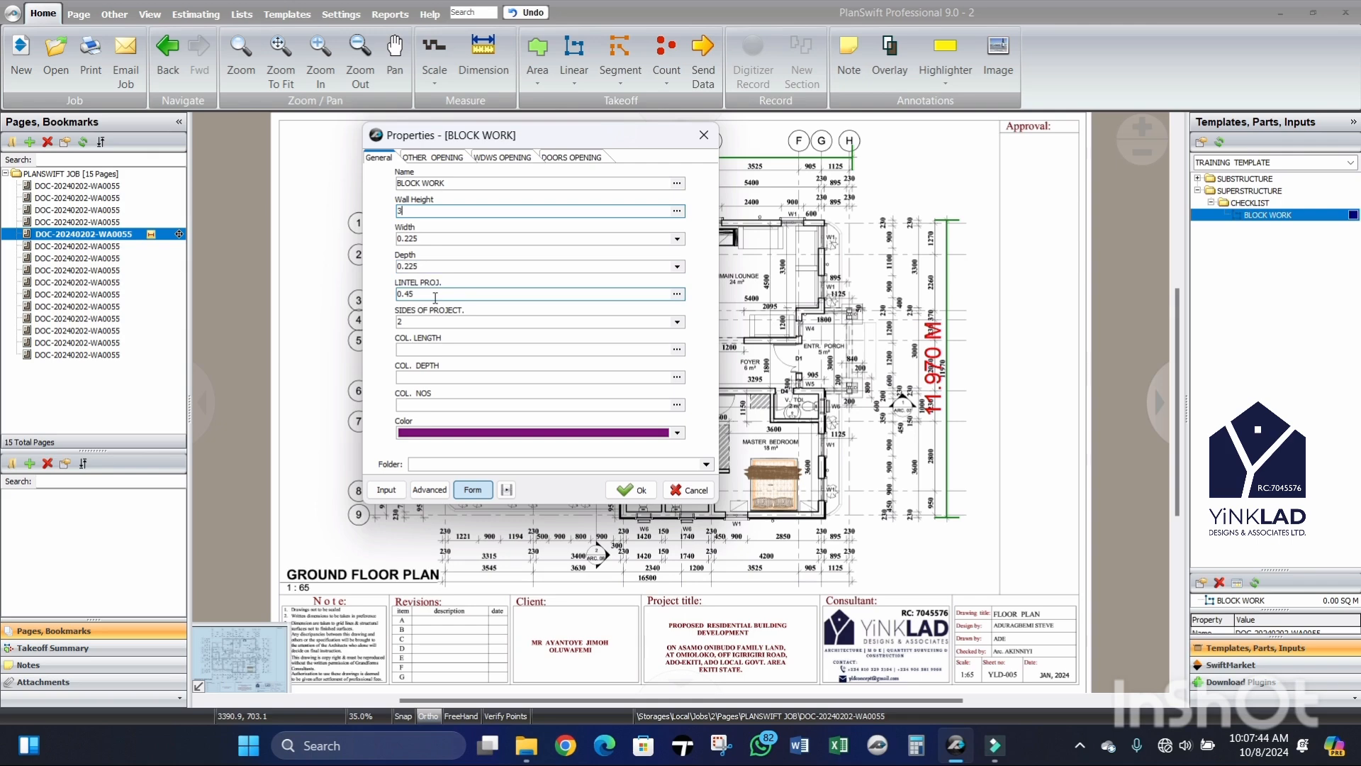
pyautogui.click(425, 351)
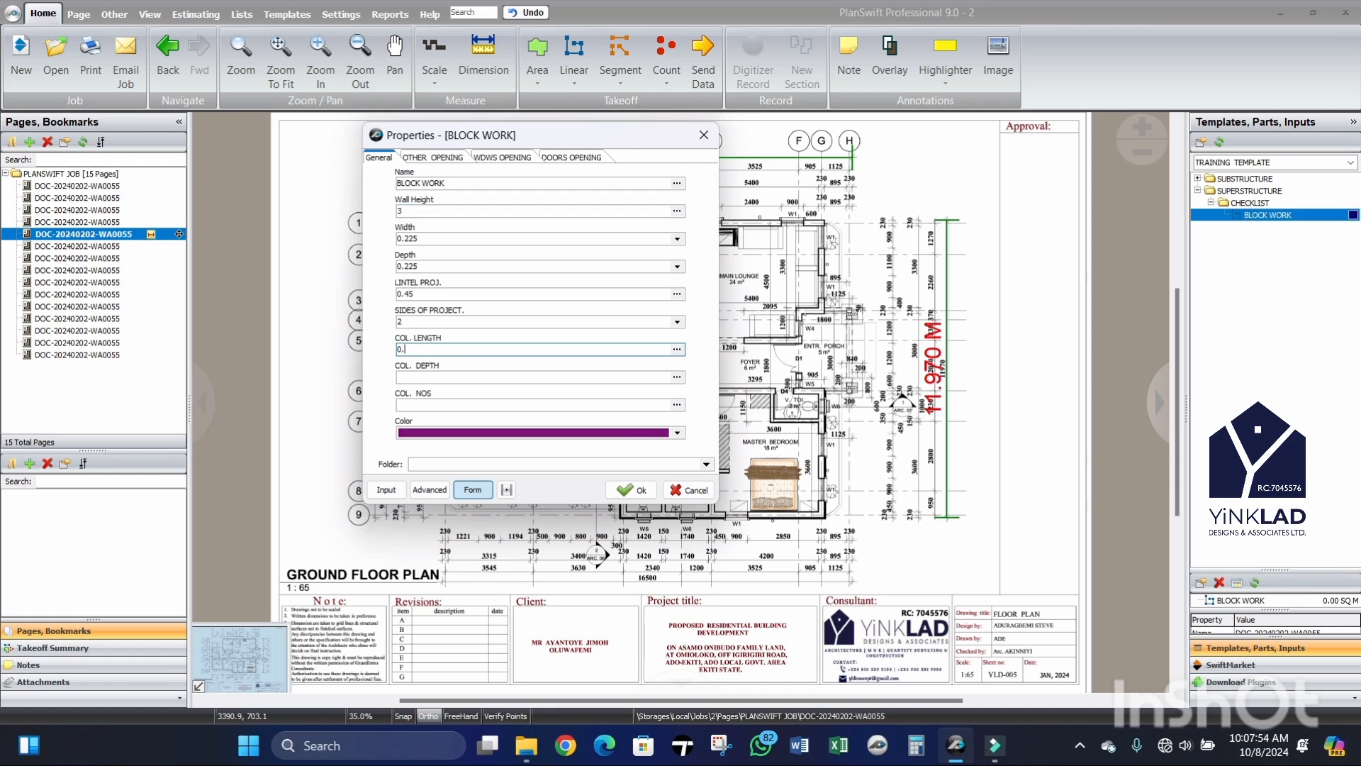
pyautogui.write('0.225')
pyautogui.click(429, 378)
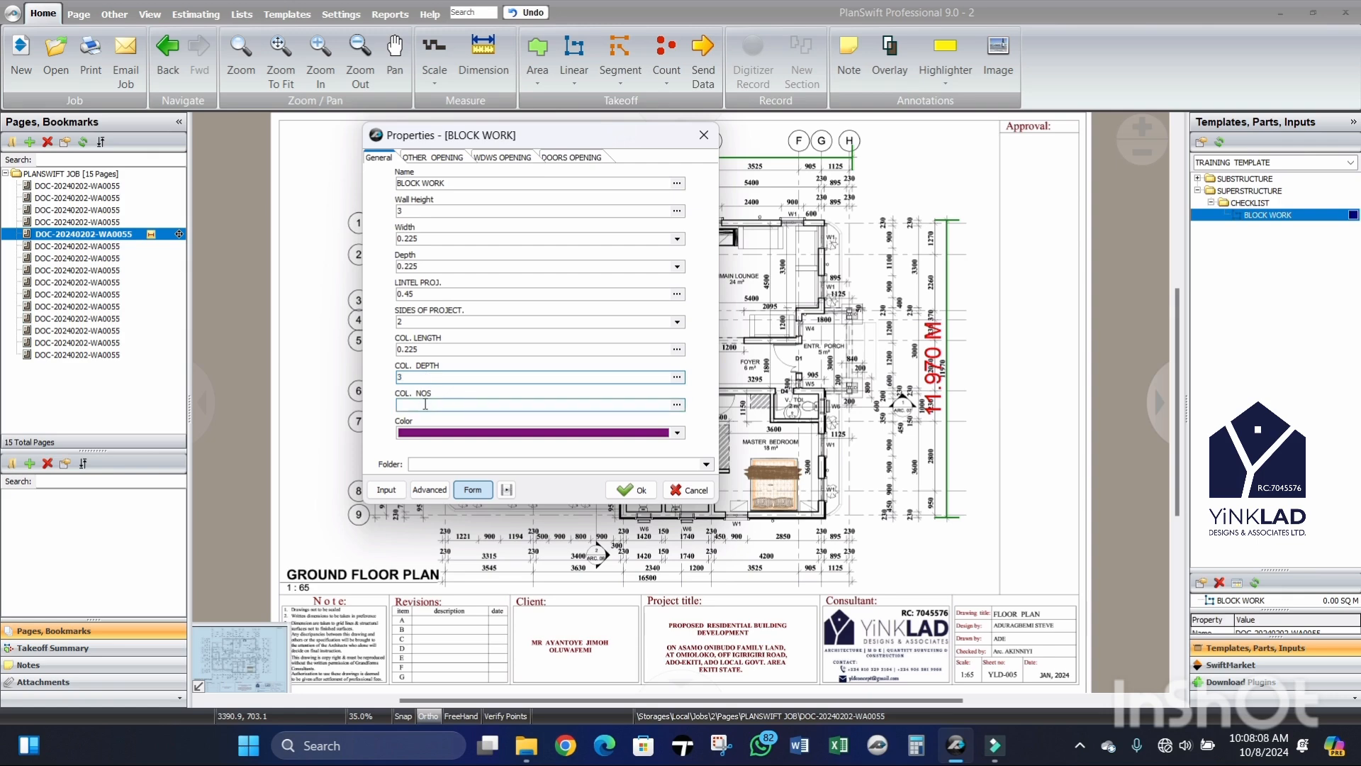
pyautogui.click(426, 404)
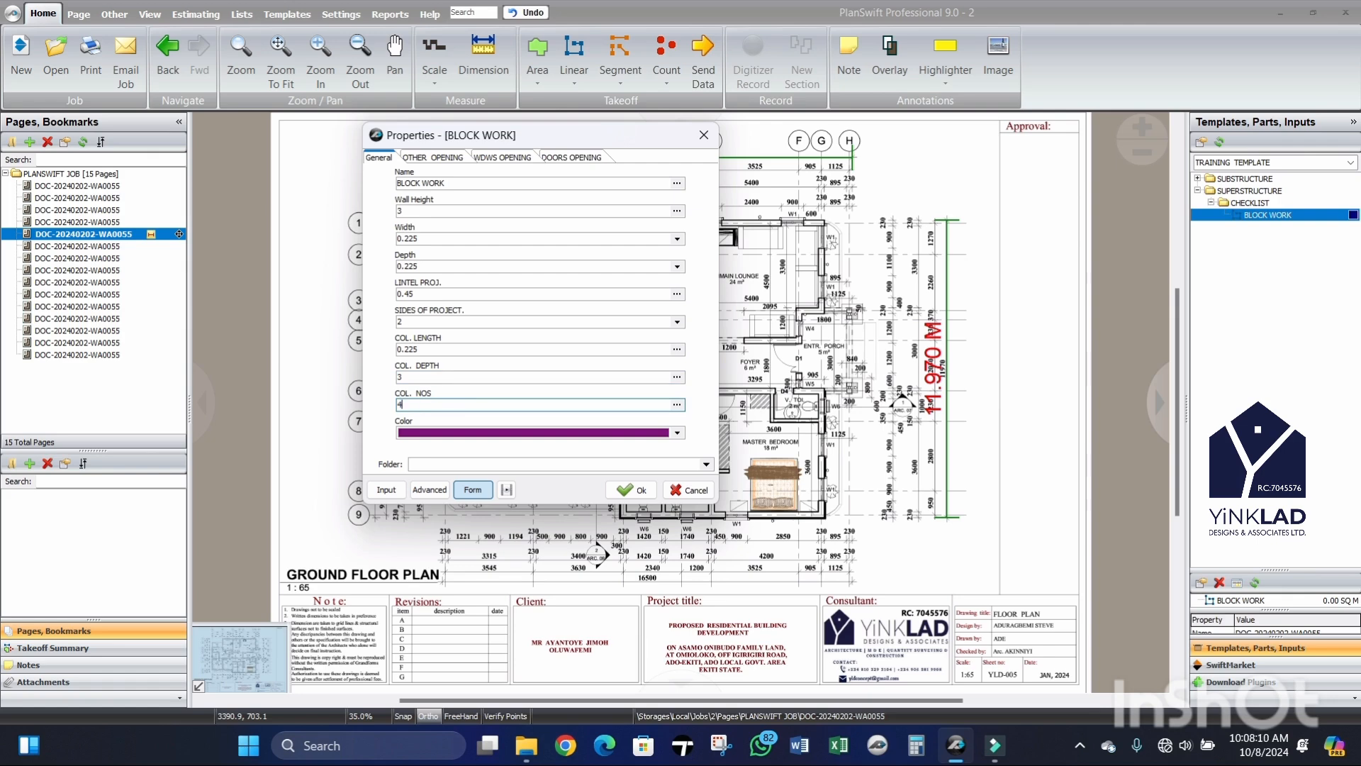
# Step: Review the OTHER OPENING, WDWS OPENING and DOORS OPENING fields of the block work item, then return to its General page
pyautogui.click(438, 157)
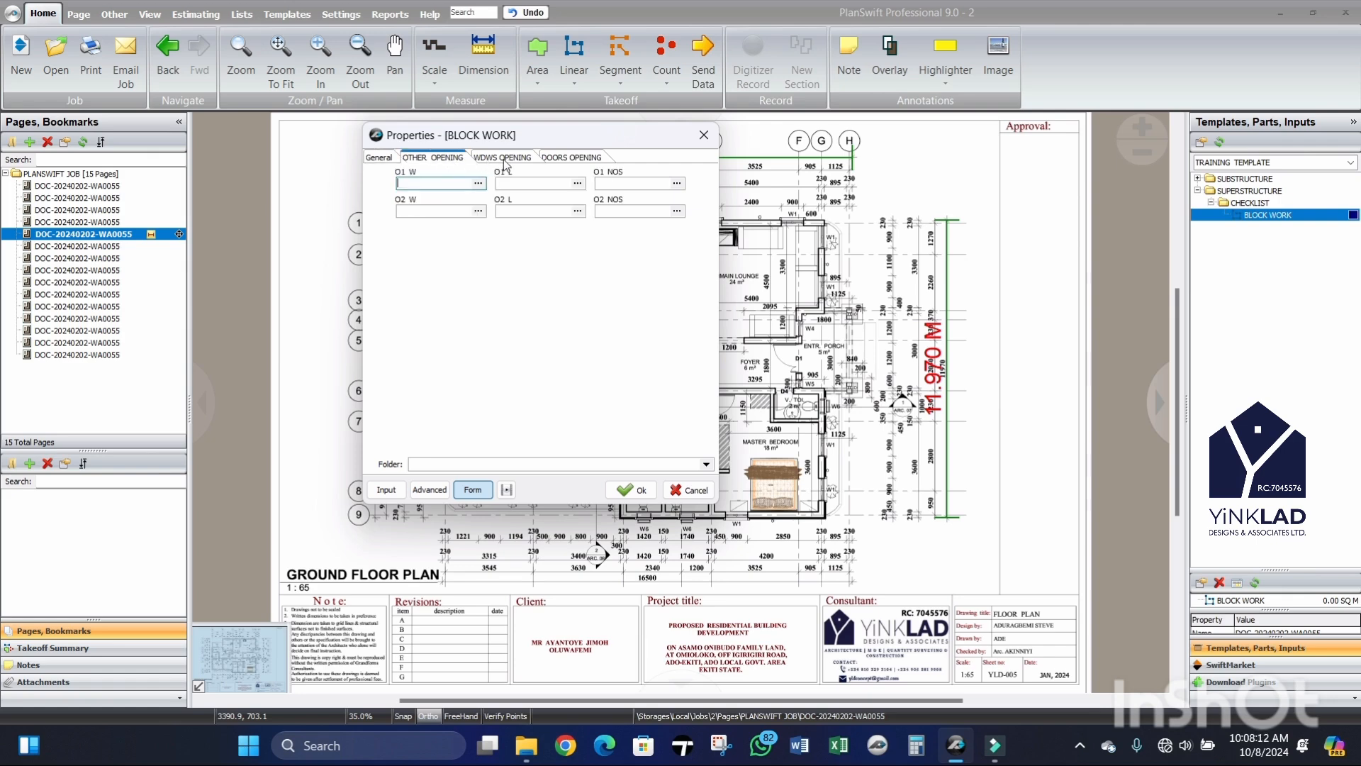
pyautogui.click(502, 157)
pyautogui.click(574, 158)
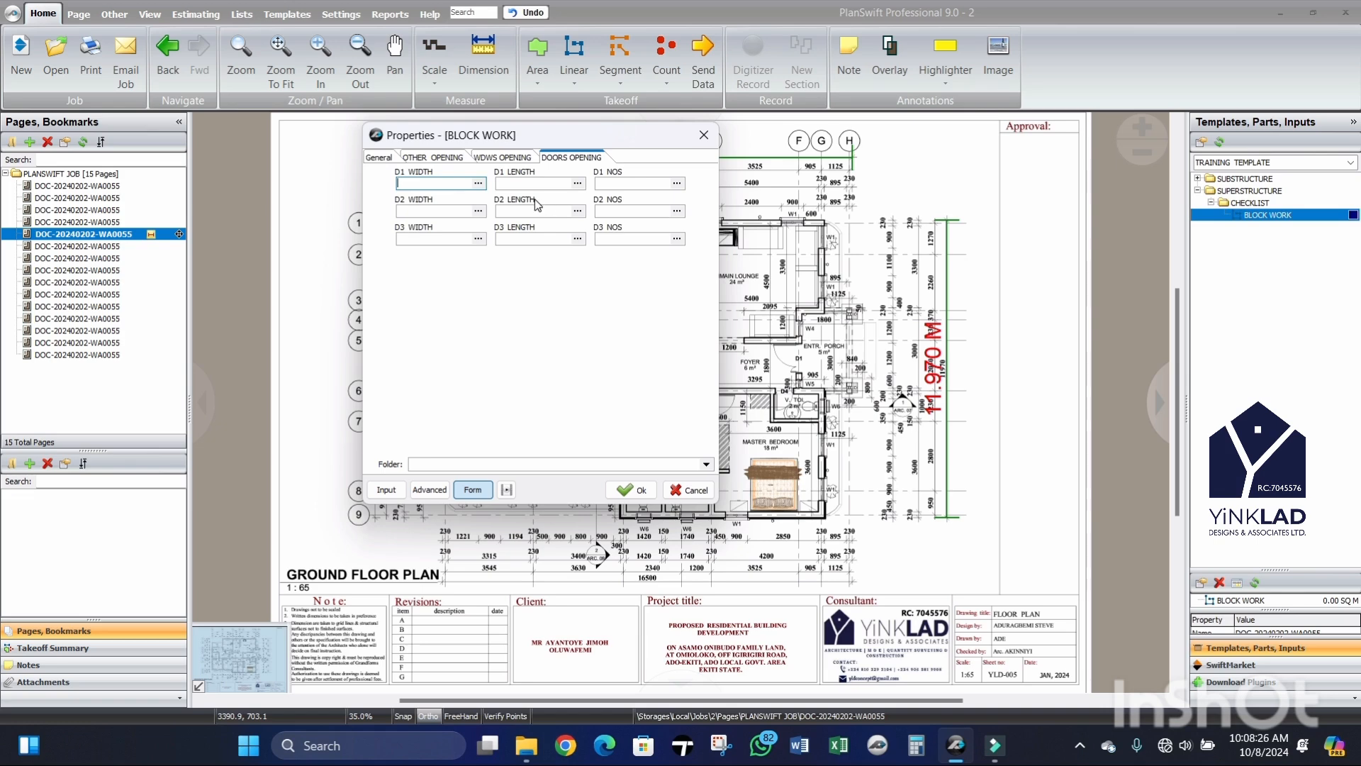
pyautogui.click(378, 157)
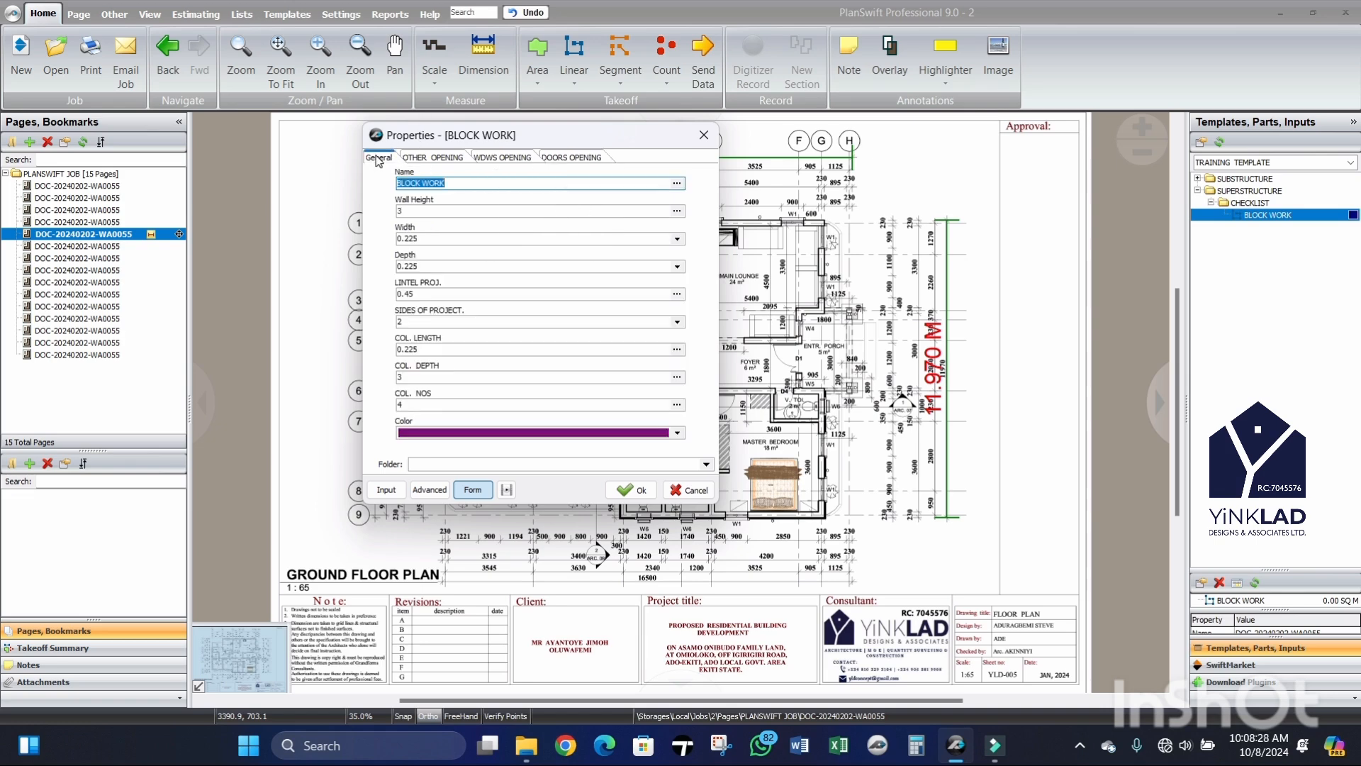
# Step: Accept the properties and trace the external wall along grid line 1, about 11.85 m from the kitchen's outer corner to the main lounge's outer corner
pyautogui.click(633, 491)
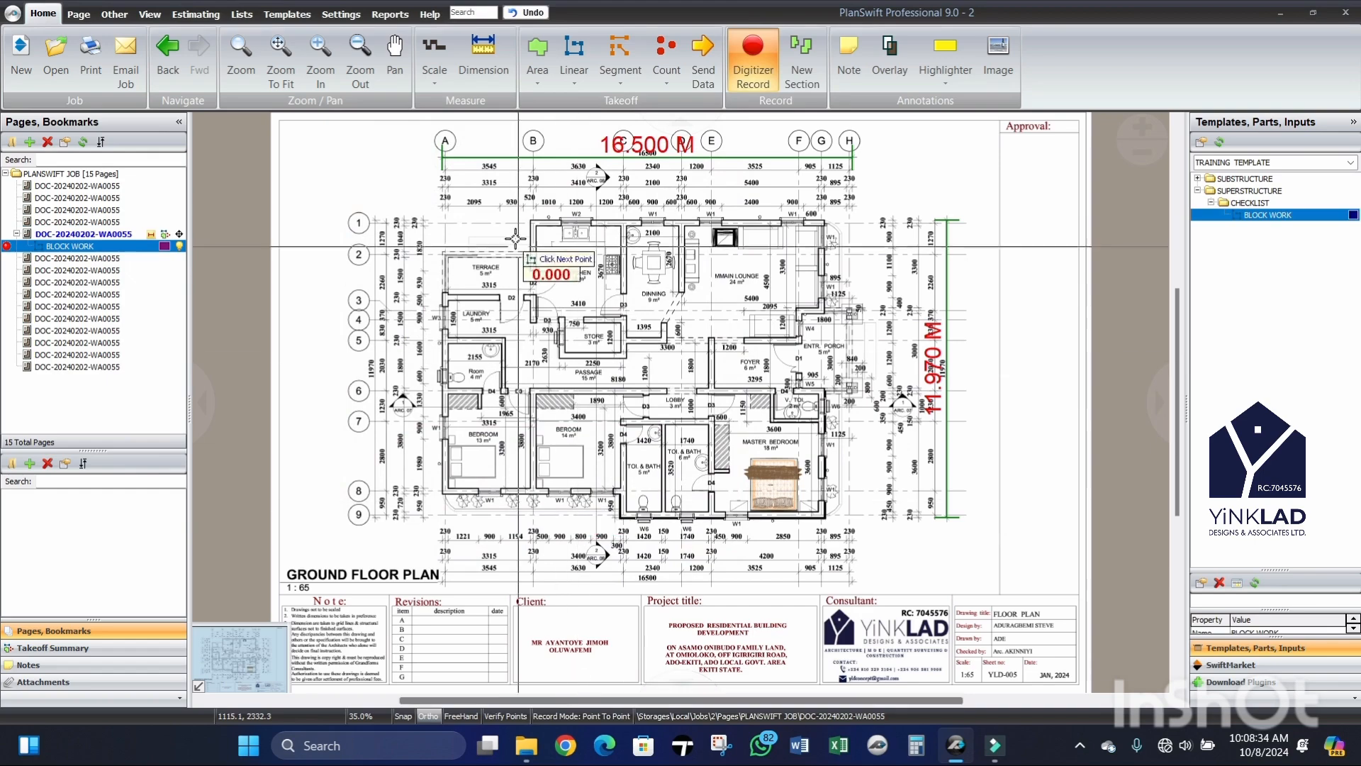
pyautogui.scroll(2, 535, 240)
pyautogui.scroll(4, 533, 207)
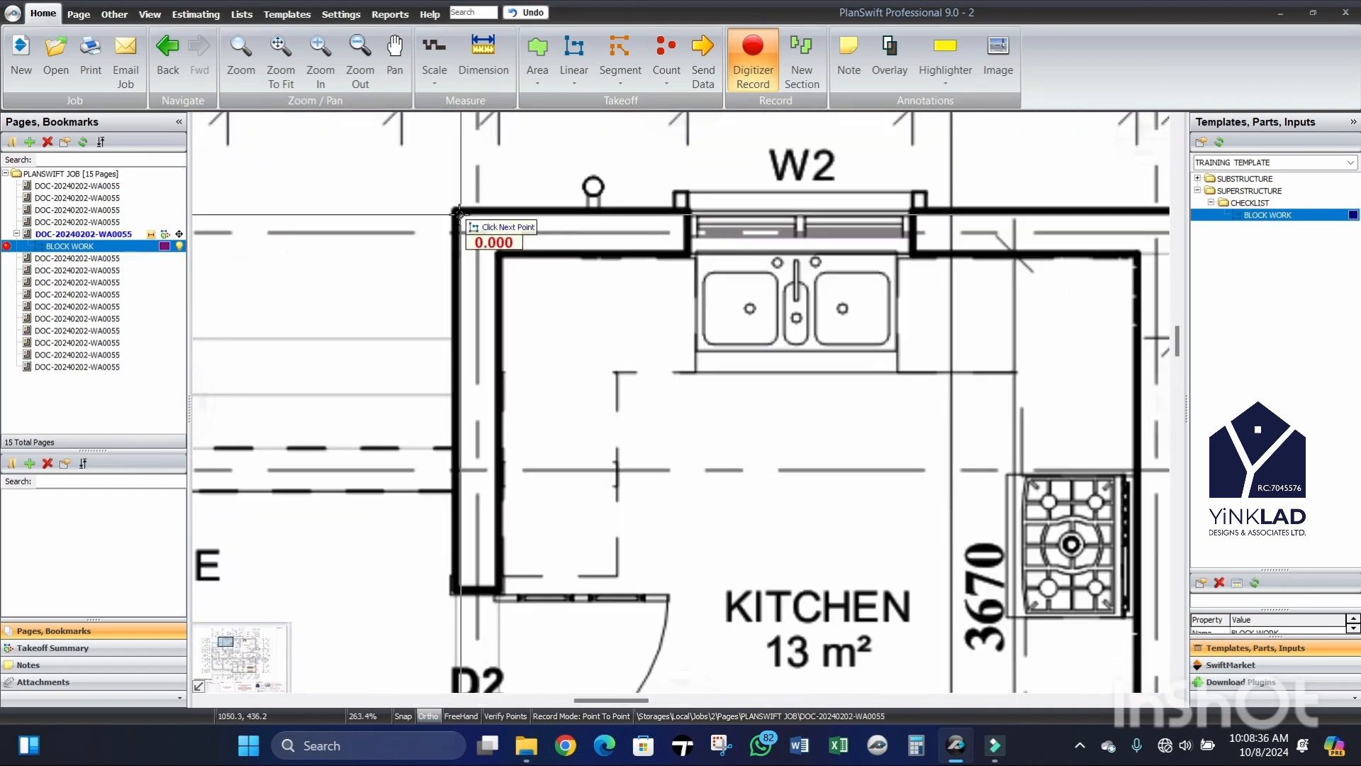
pyautogui.click(456, 212)
pyautogui.scroll(-3, 553, 229)
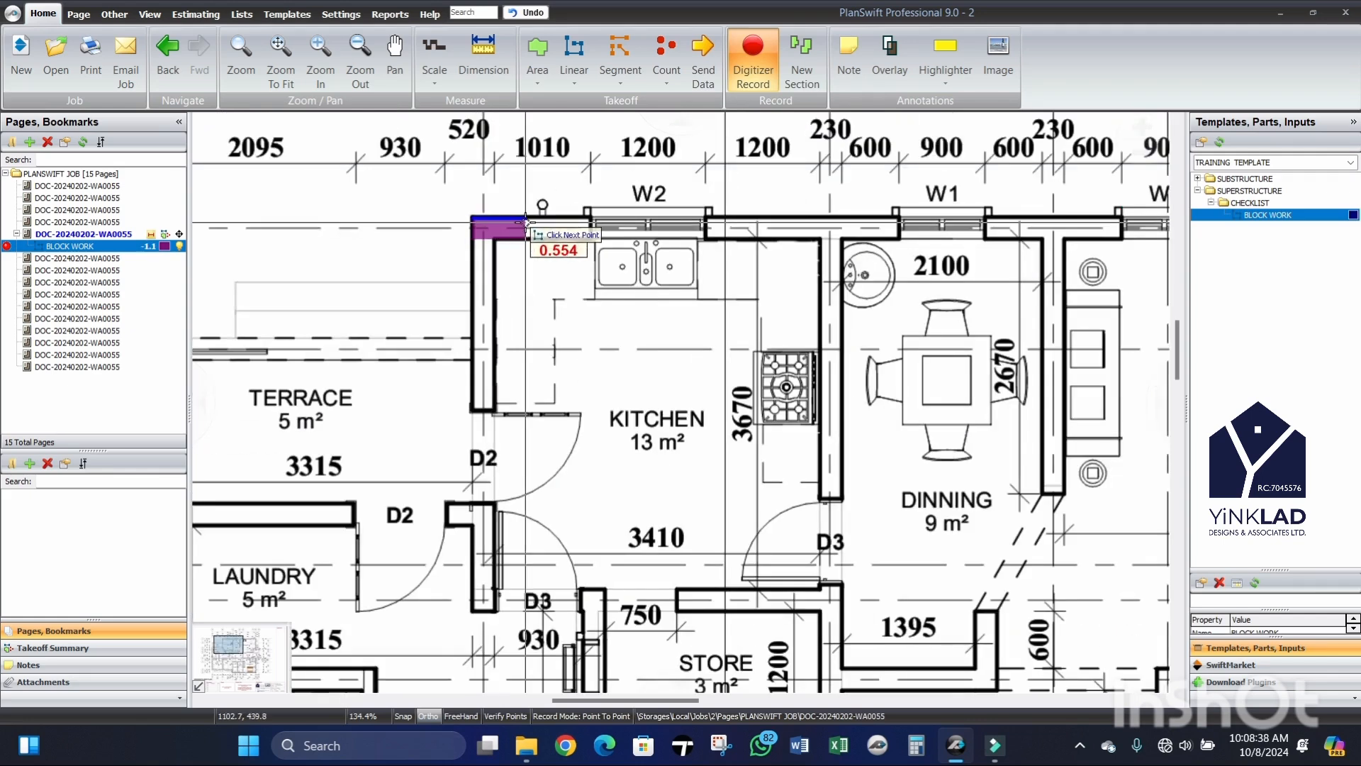
pyautogui.scroll(5, 526, 217)
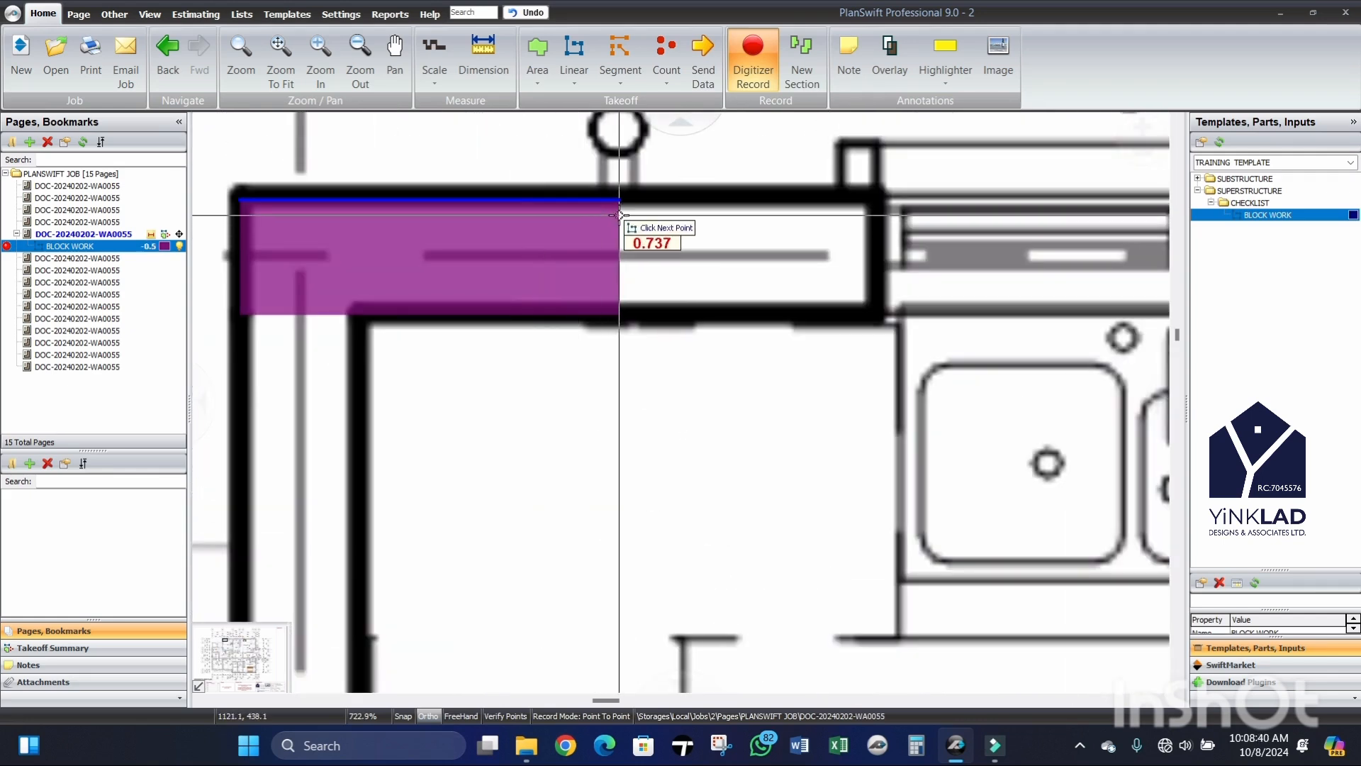
pyautogui.scroll(-5, 505, 222)
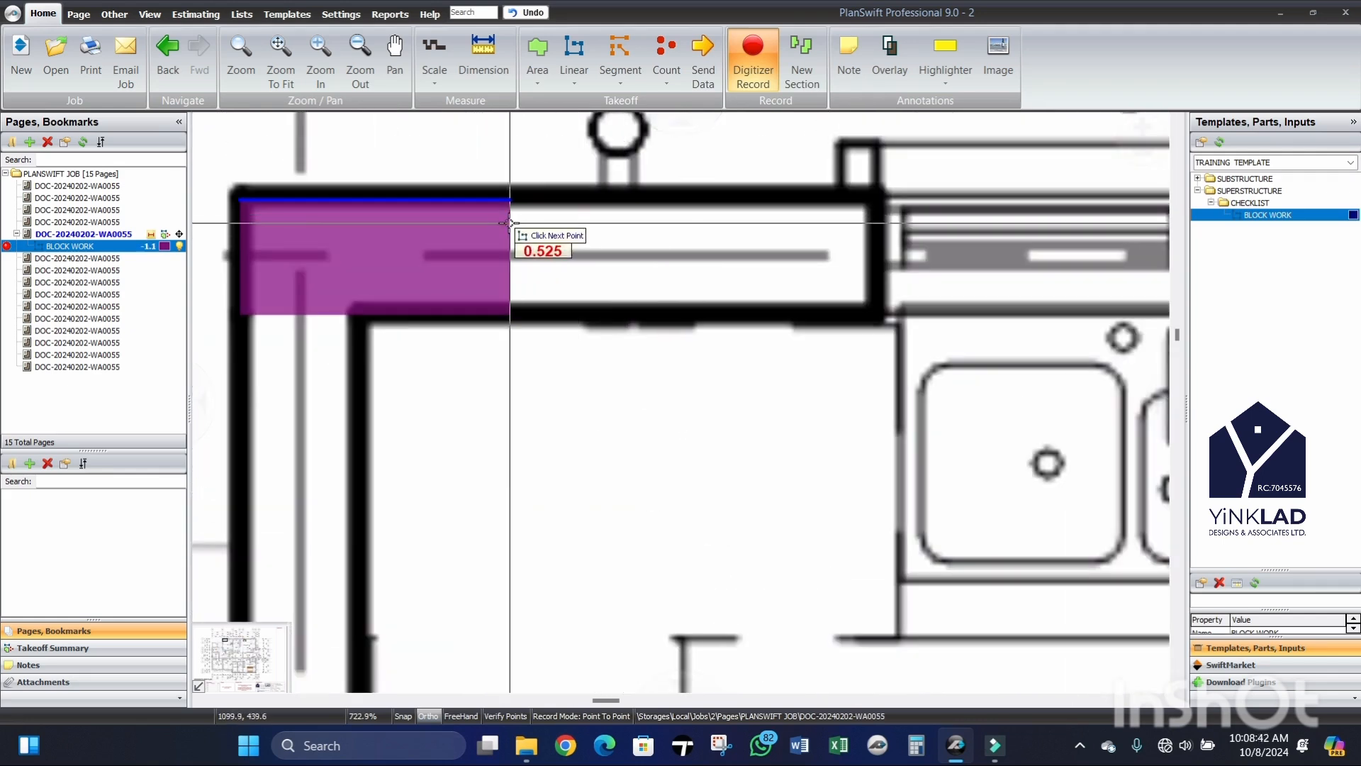
pyautogui.scroll(-3, 505, 221)
pyautogui.scroll(4, 844, 222)
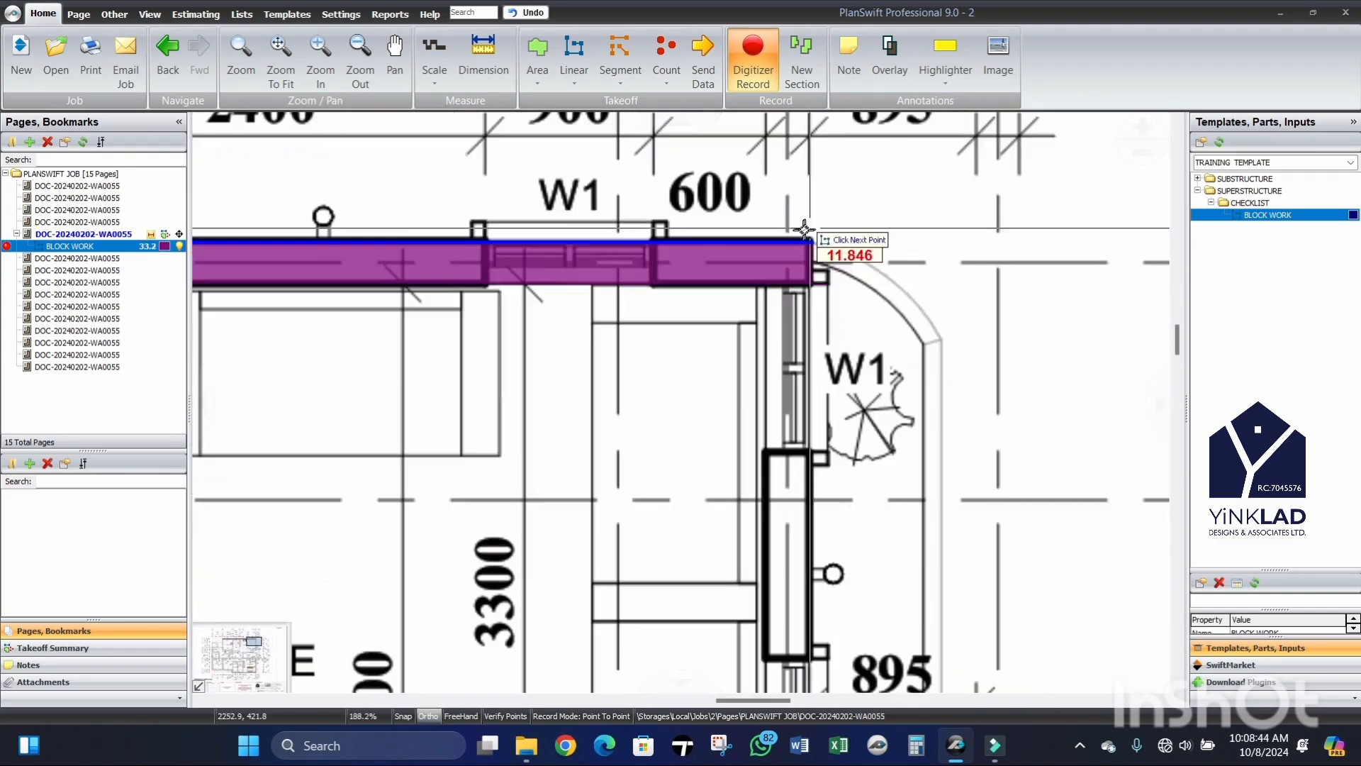
pyautogui.click(805, 237)
pyautogui.scroll(-6, 805, 237)
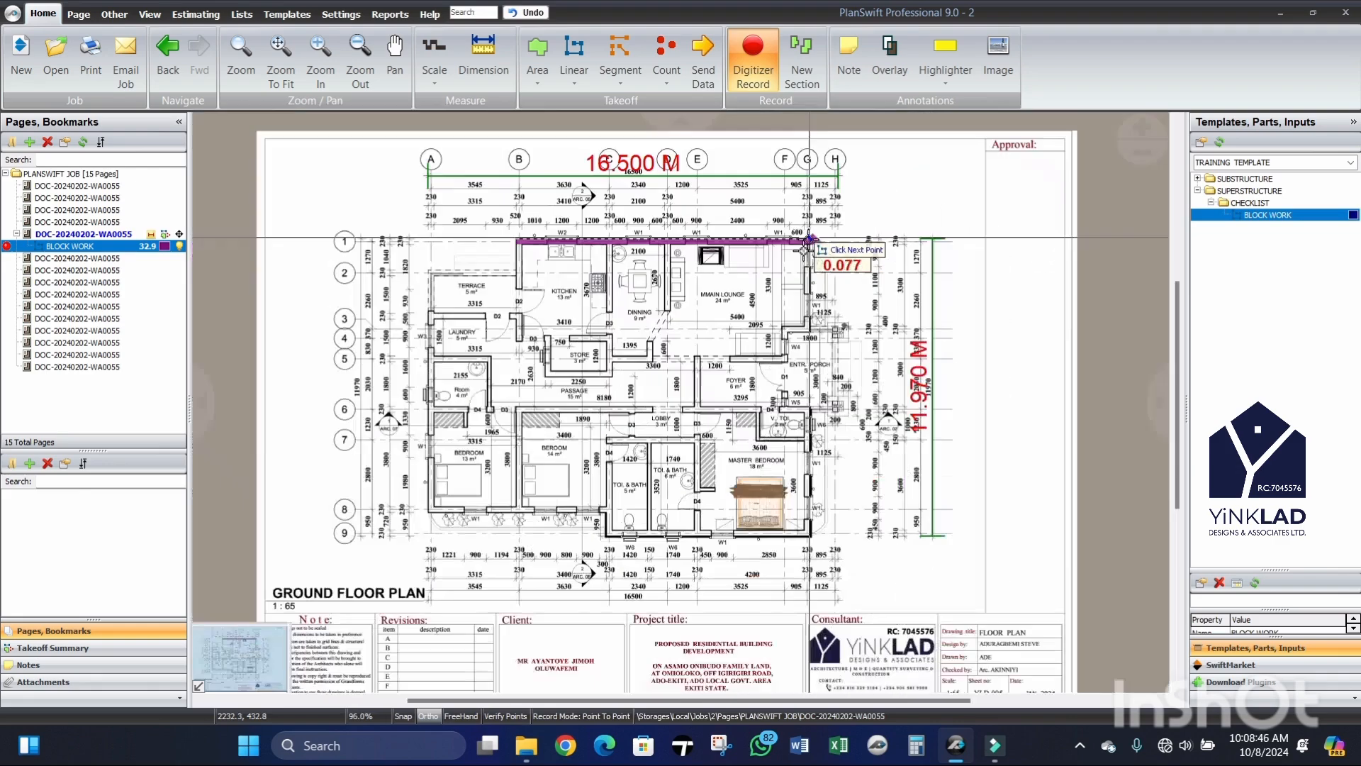
# Step: Trace the block work down the main lounge's outer wall to the entrance porch corner, about 3.51 m
pyautogui.scroll(4, 807, 327)
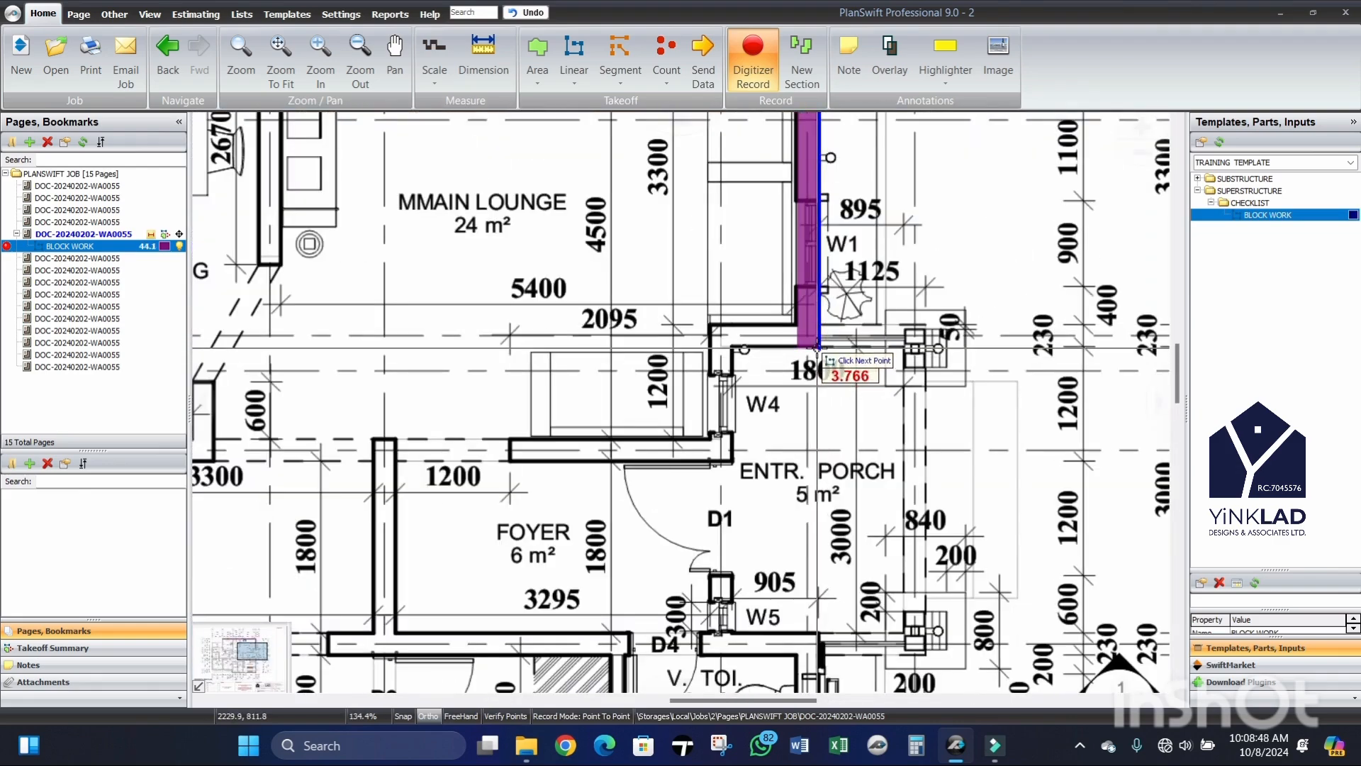
pyautogui.scroll(3, 817, 347)
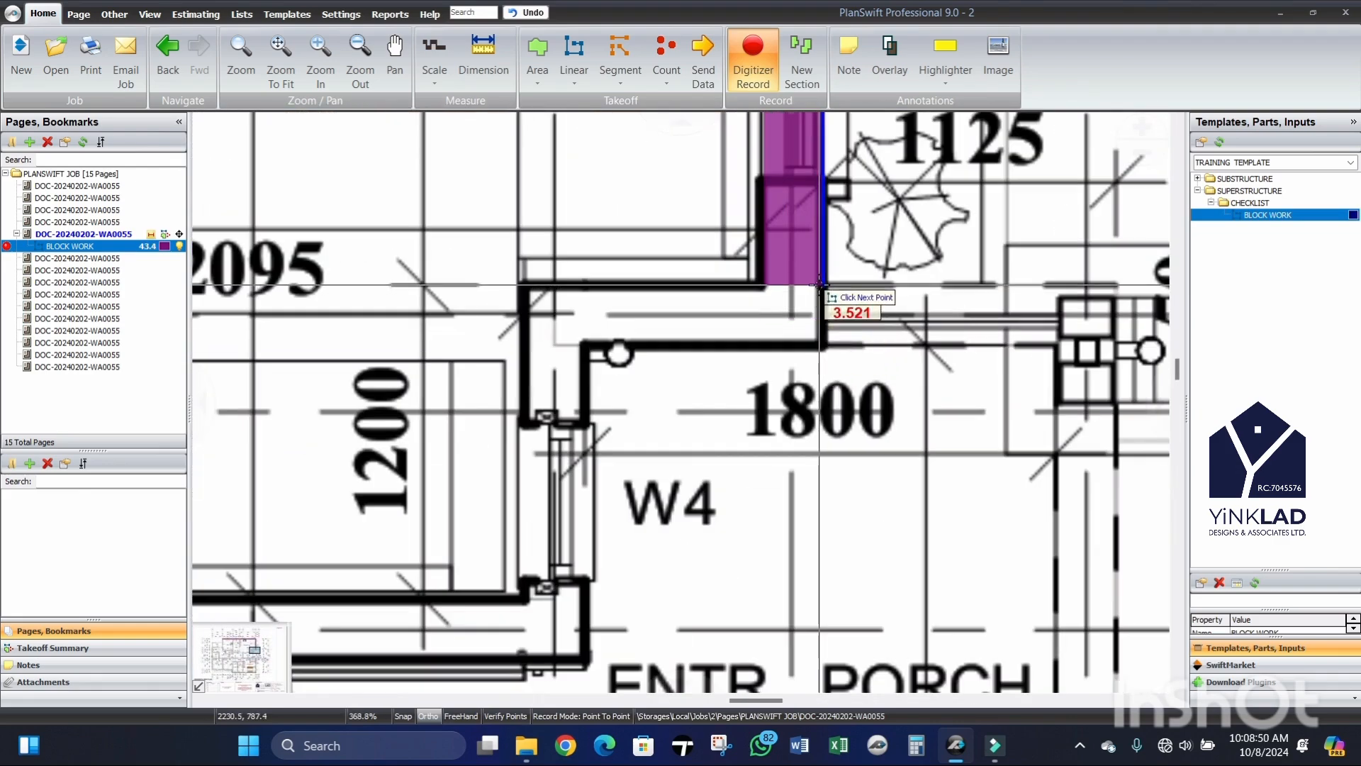
pyautogui.scroll(-3, 806, 294)
pyautogui.scroll(-2, 807, 294)
pyautogui.scroll(5, 787, 298)
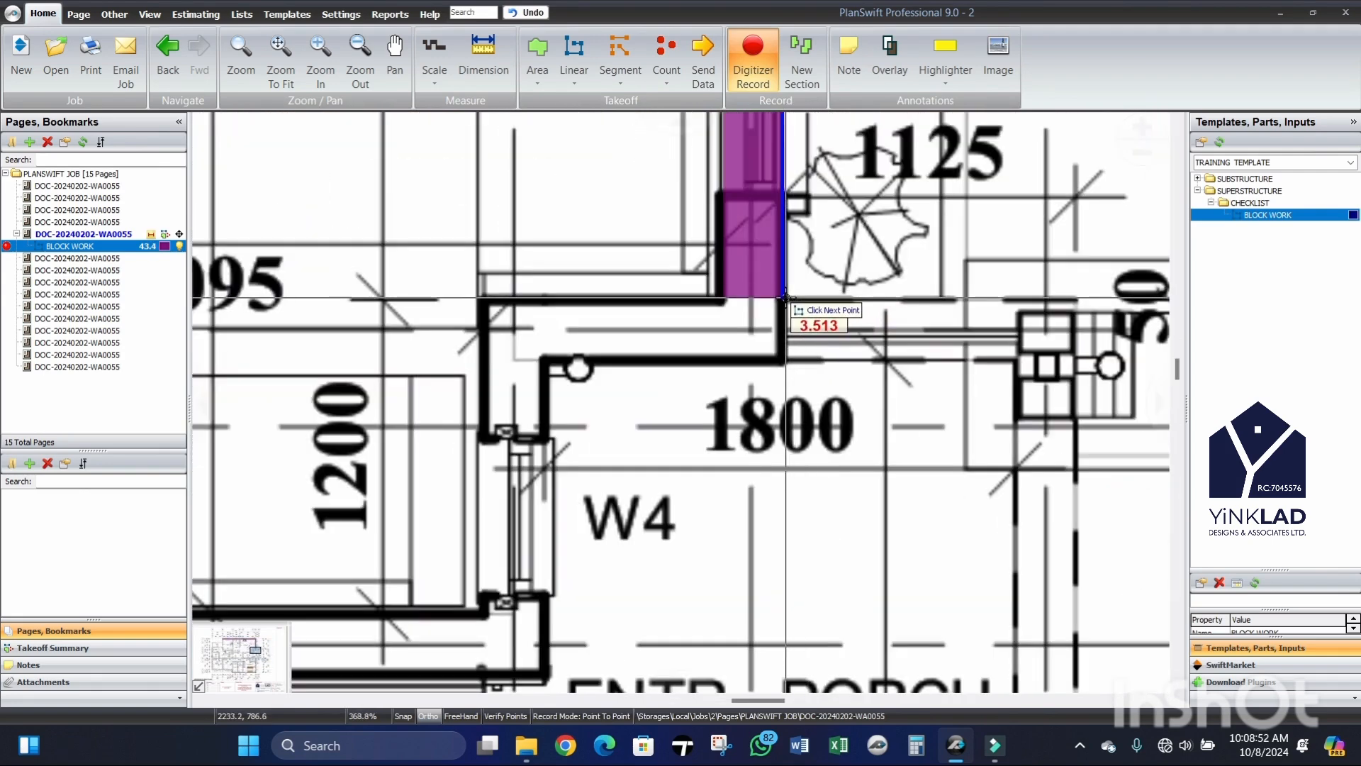
pyautogui.click(786, 297)
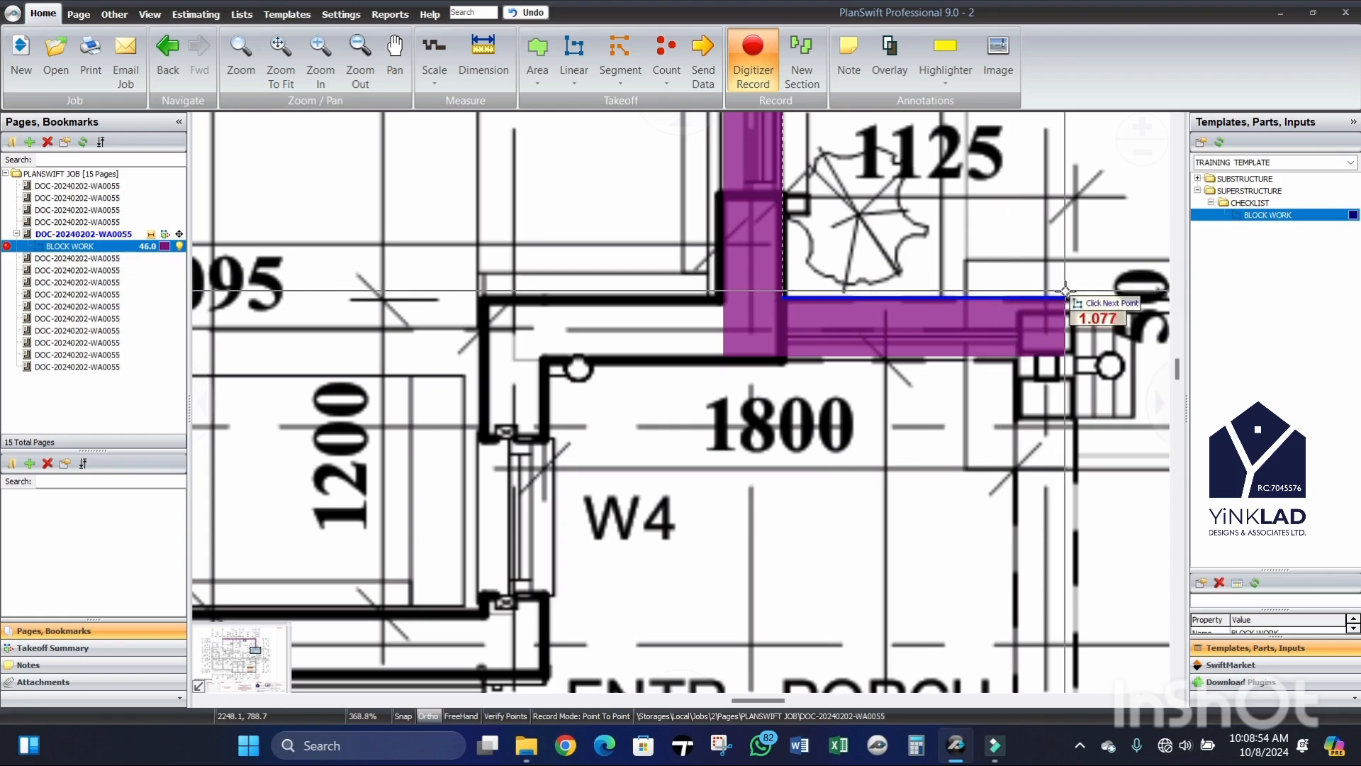
# Step: Trace the block work around the three outer sides of the entrance porch, back to the main wall beside the visitors' toilet
pyautogui.click(1078, 291)
pyautogui.scroll(-5, 1074, 312)
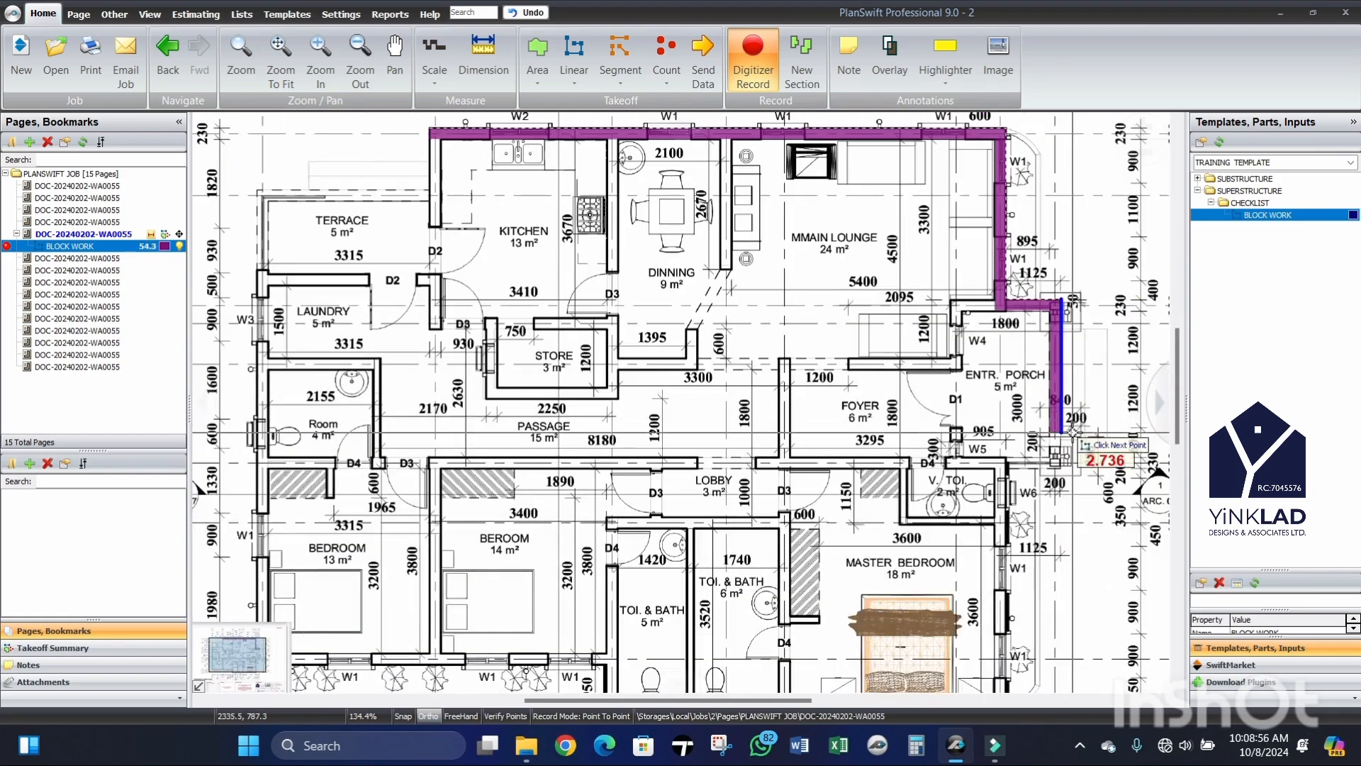
pyautogui.scroll(3, 1066, 480)
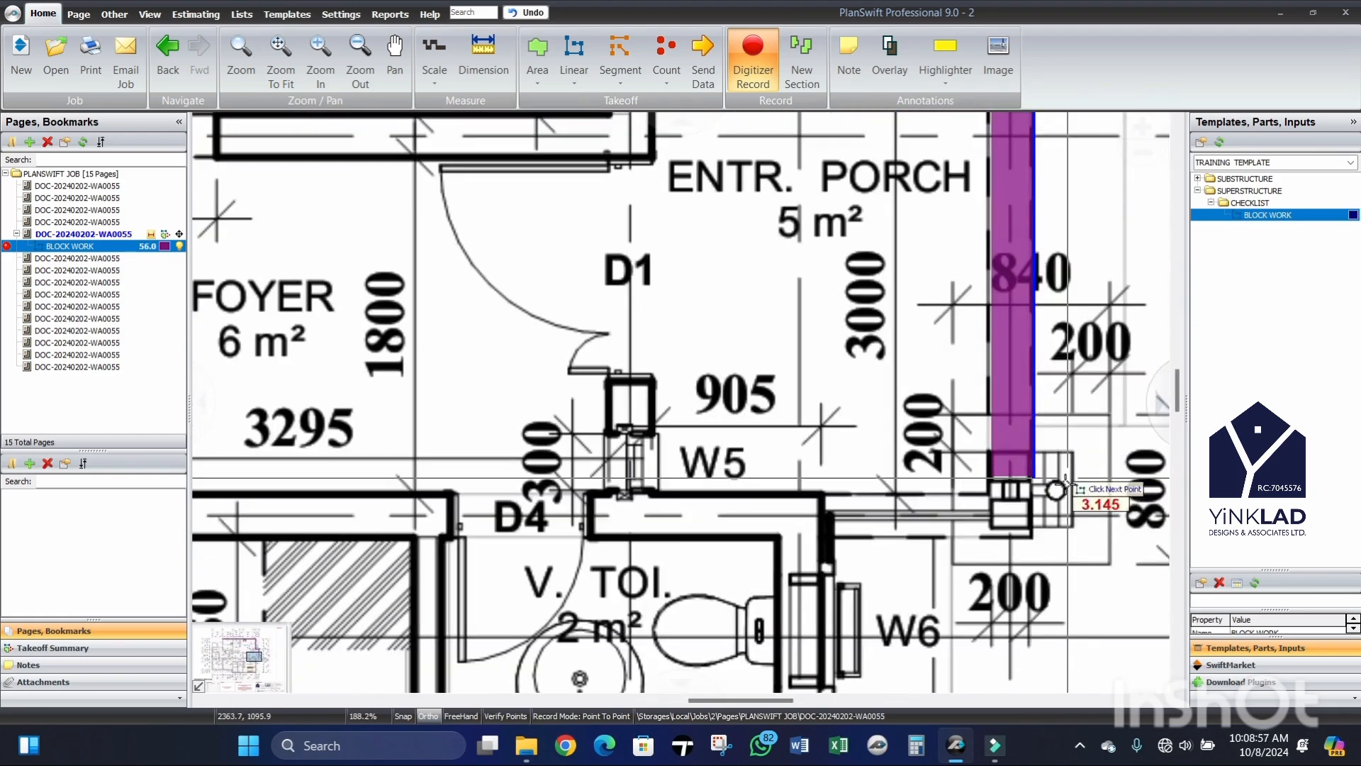
pyautogui.click(1037, 537)
pyautogui.click(831, 537)
# Step: Trace the master bedroom's outer wall down about 5 m to grid line 9, then along that grid line to the toilet and bath's outer corner
pyautogui.scroll(-5, 831, 537)
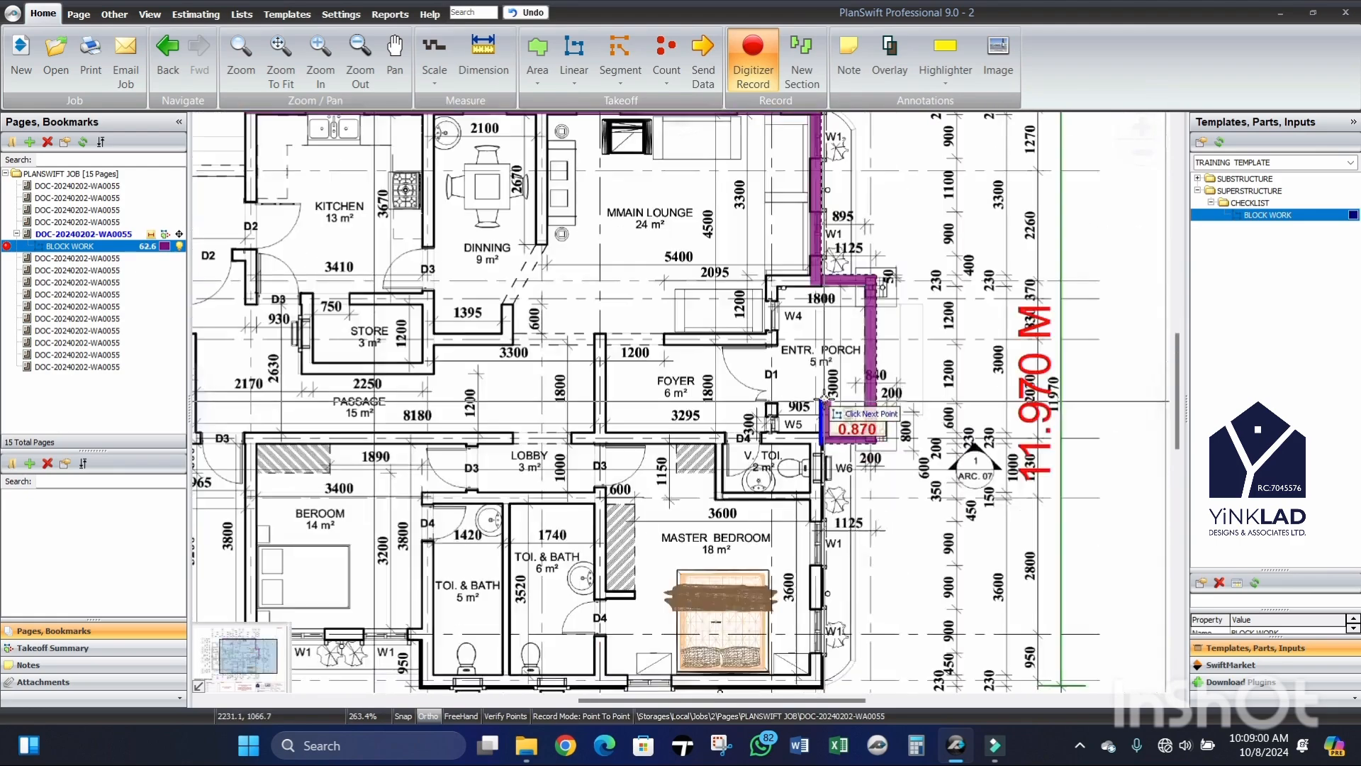
pyautogui.scroll(4, 824, 537)
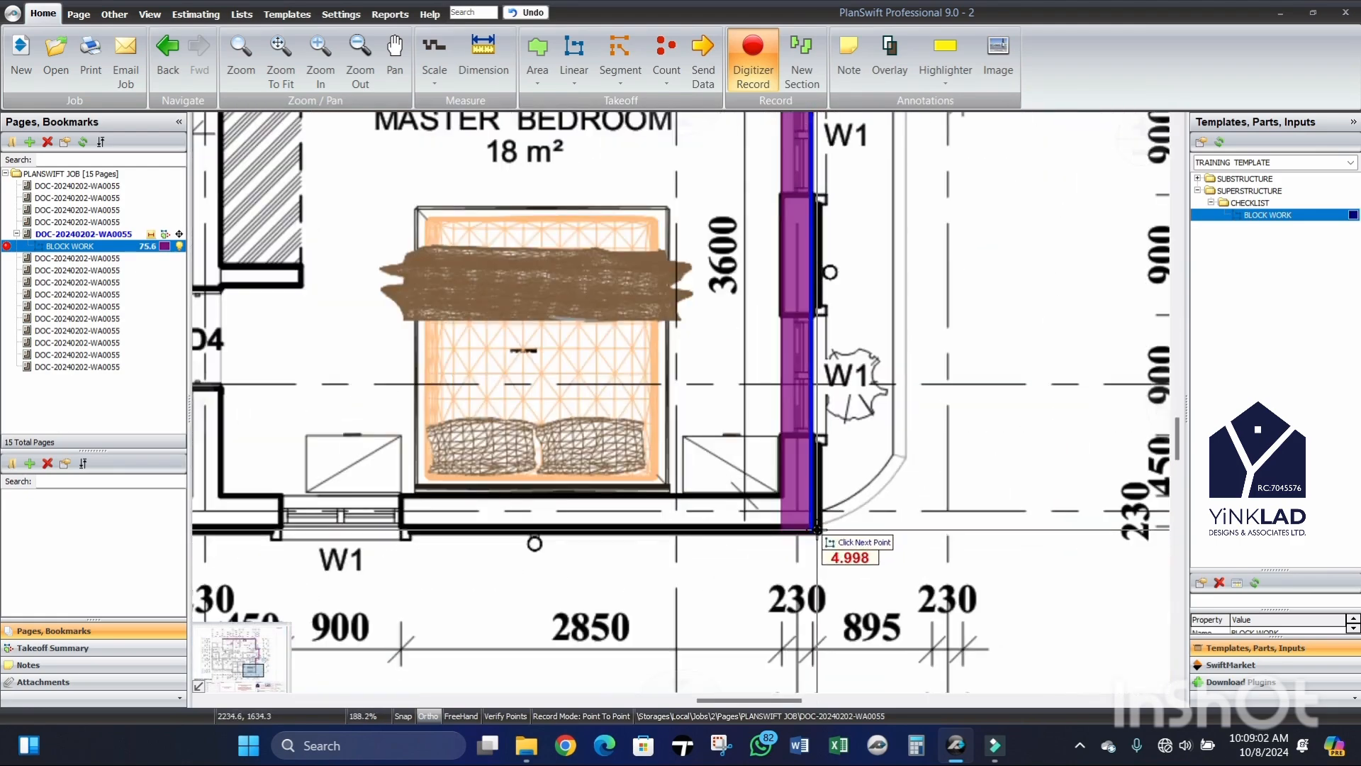
pyautogui.click(818, 529)
pyautogui.scroll(-5, 822, 525)
pyautogui.scroll(6, 695, 525)
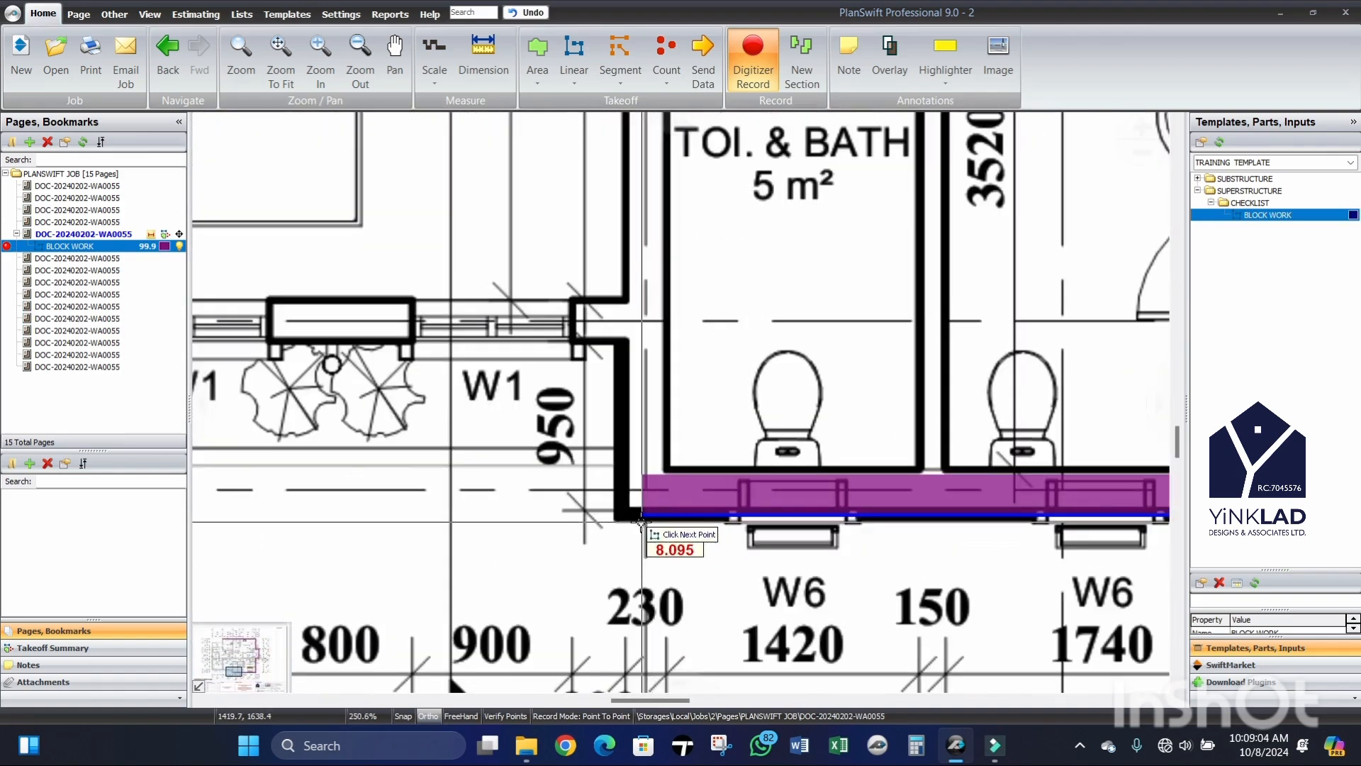
pyautogui.click(624, 521)
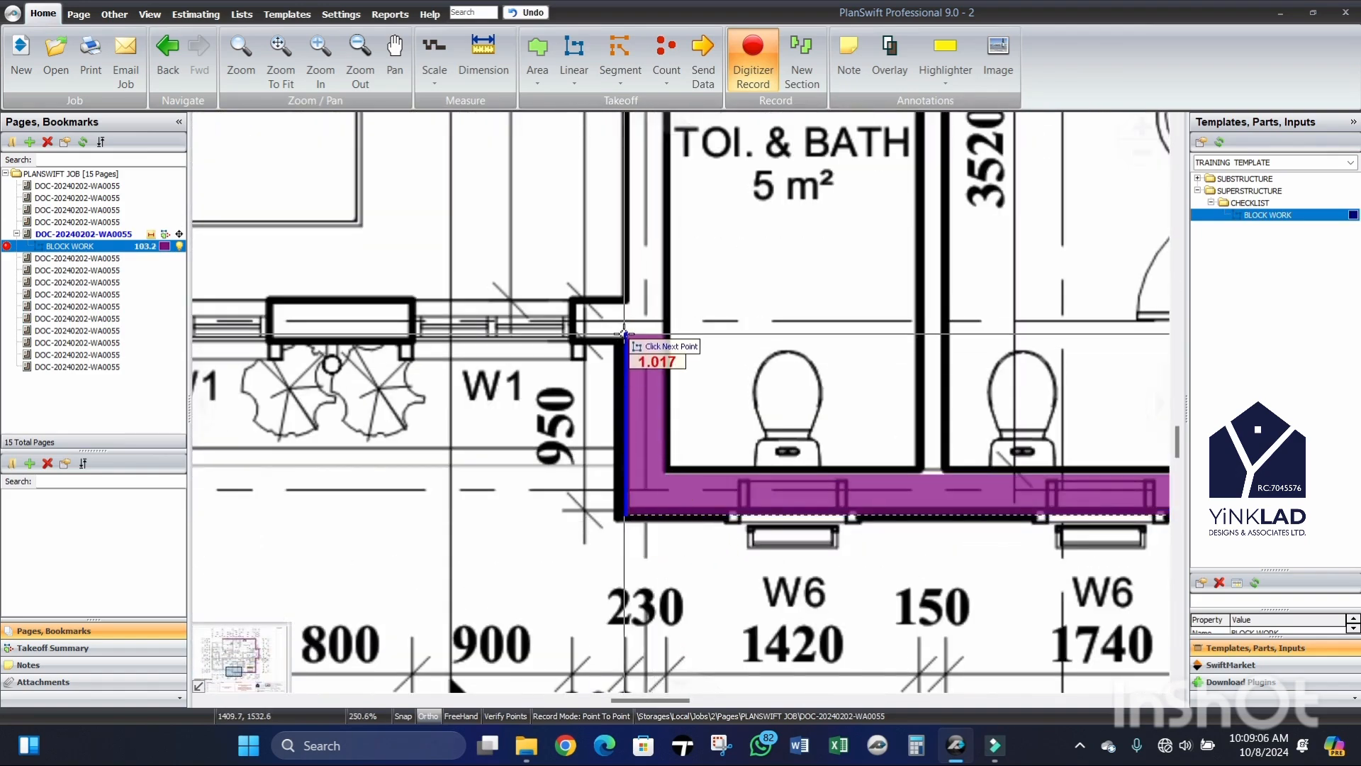
# Step: Trace the short return wall about 1 m up to grid line 8 and continue along it to the end bedroom's outer corner
pyautogui.click(624, 342)
pyautogui.scroll(-6, 809, 358)
pyautogui.scroll(1, 660, 365)
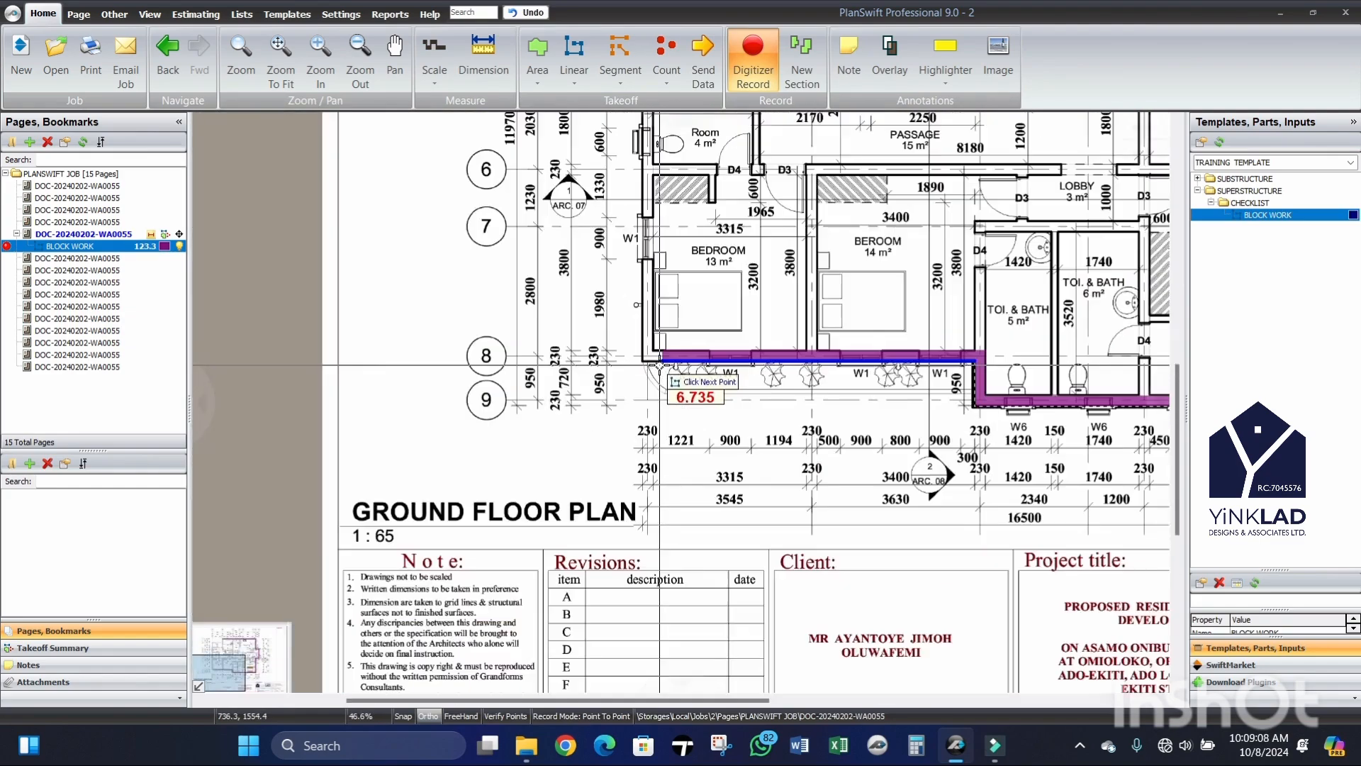
pyautogui.scroll(2, 660, 365)
pyautogui.click(643, 356)
# Step: Trace the external wall along grid line A about 9.7 m up to the terrace corner, then across the terrace to the kitchen wall
pyautogui.scroll(-2, 644, 369)
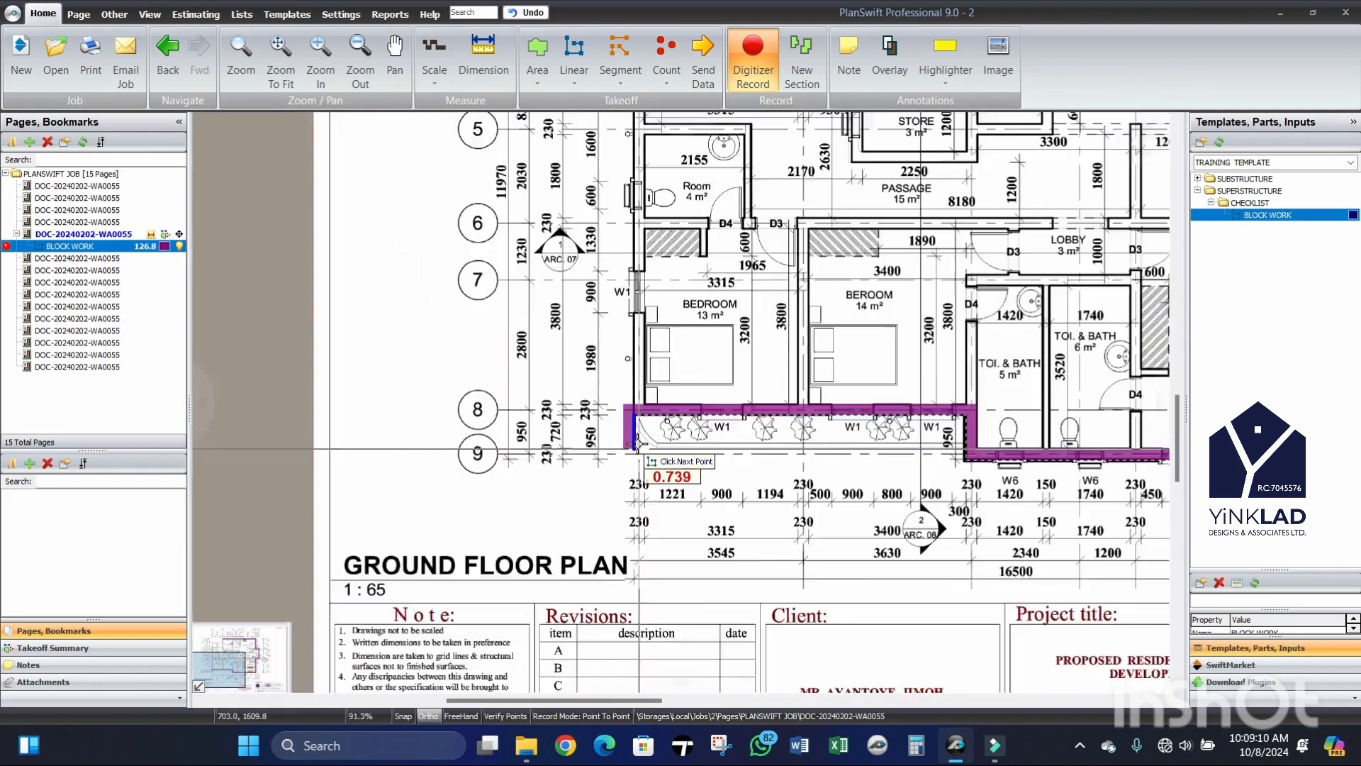
pyautogui.scroll(-3, 631, 397)
pyautogui.scroll(6, 638, 195)
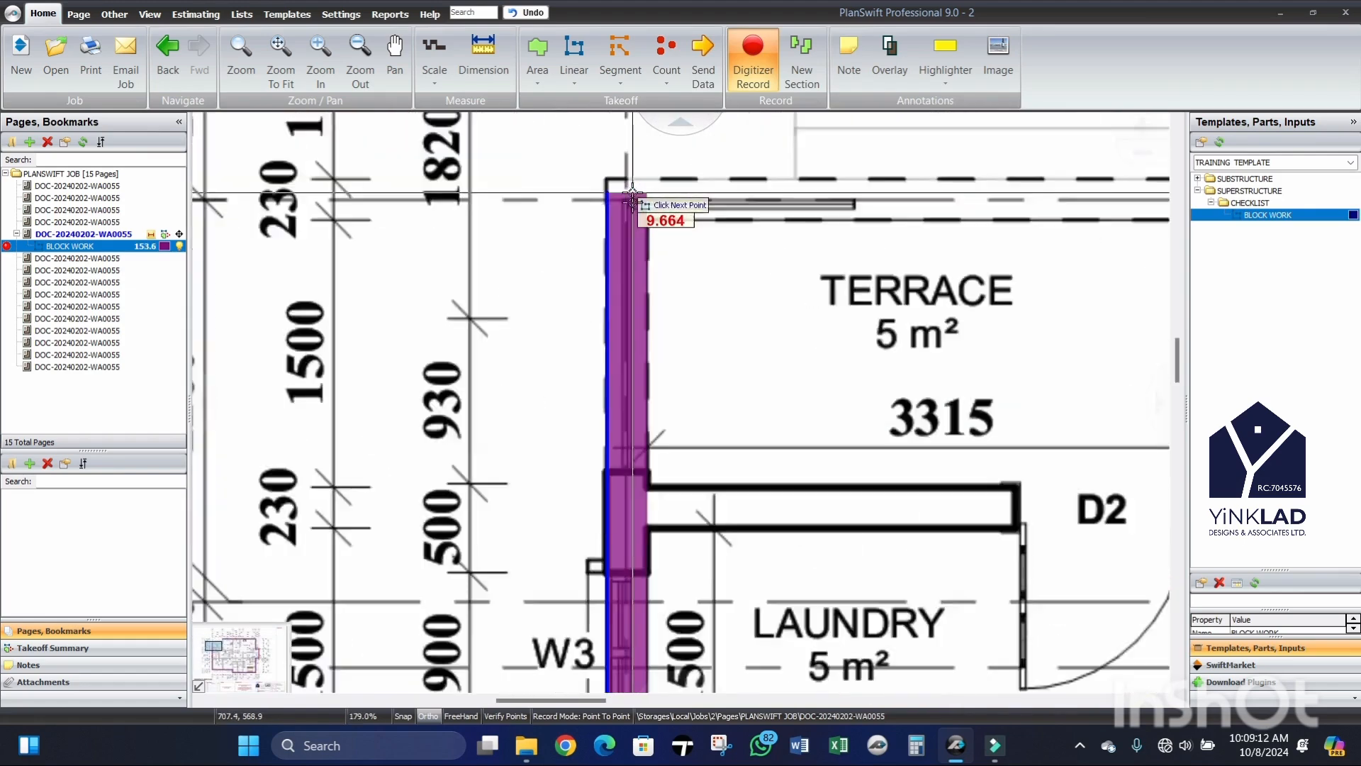
pyautogui.scroll(2, 633, 195)
pyautogui.click(631, 193)
pyautogui.scroll(-3, 627, 193)
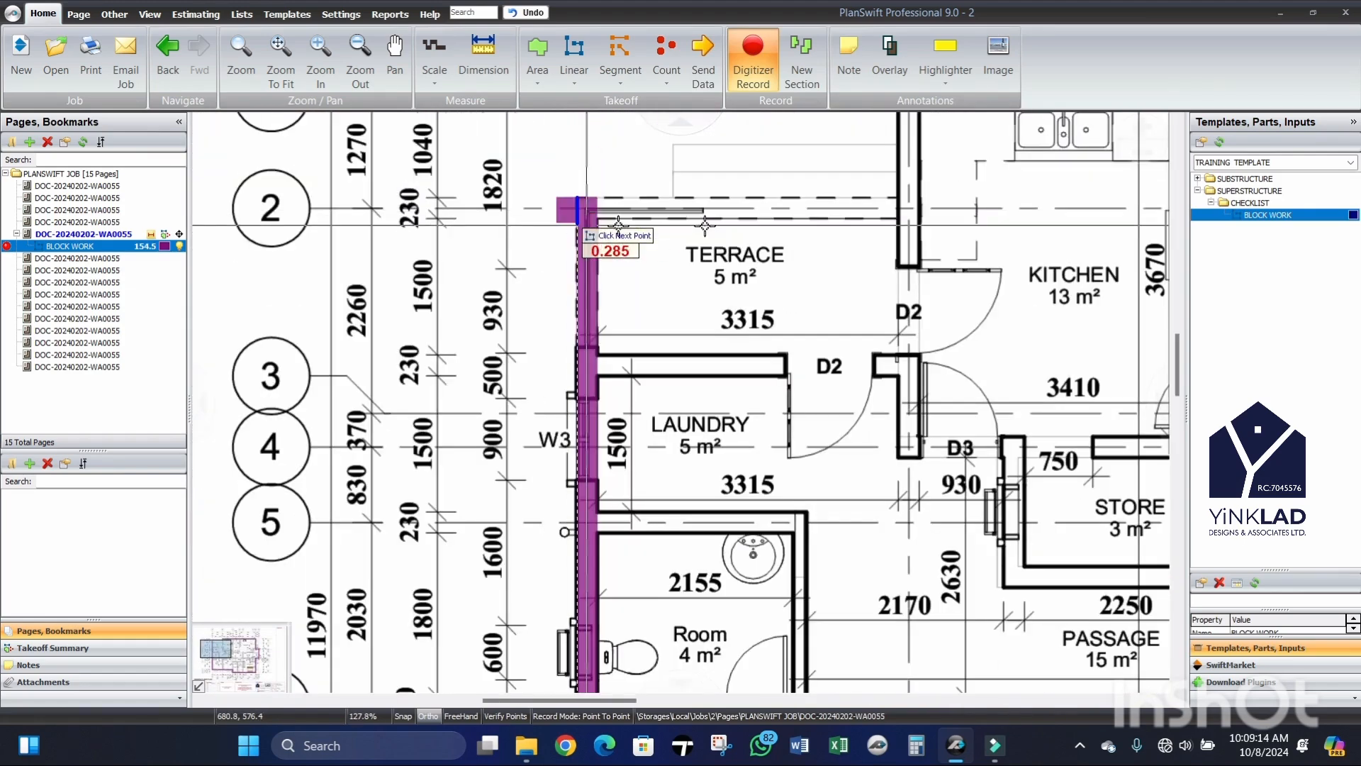
pyautogui.scroll(3, 858, 203)
pyautogui.click(941, 200)
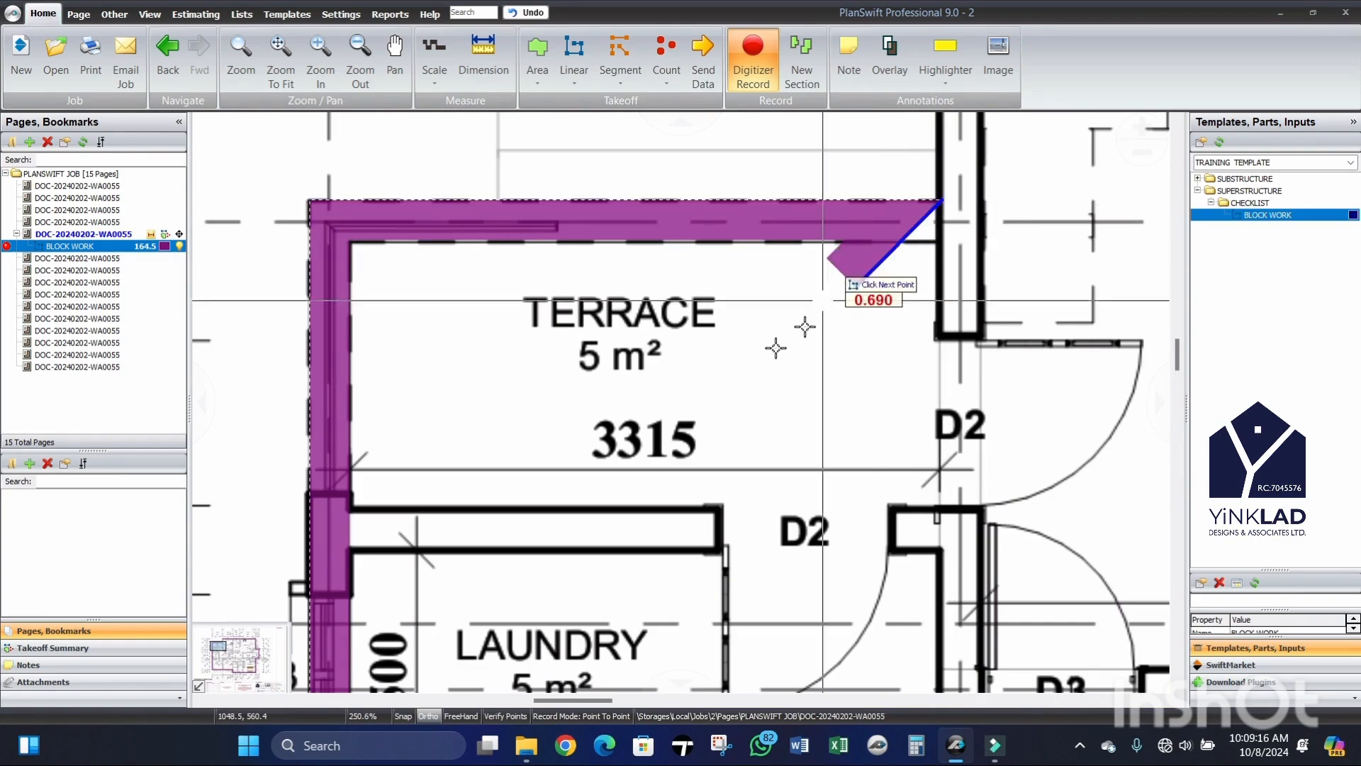
# Step: Close the external wall run by tracing about 1.03 m up the kitchen's outer wall from the terrace corner, and end that section
pyautogui.scroll(-4, 775, 334)
pyautogui.scroll(2, 801, 292)
pyautogui.scroll(3, 801, 292)
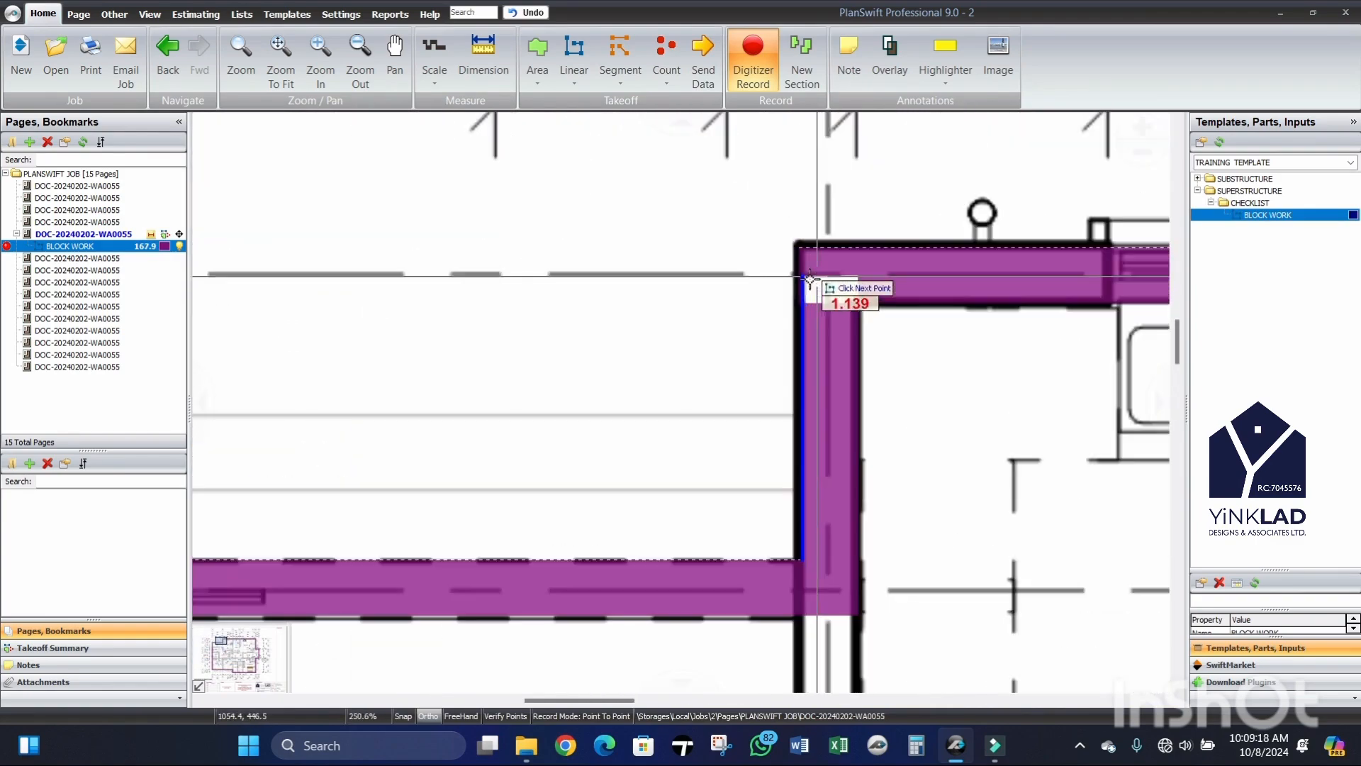
pyautogui.scroll(4, 810, 353)
pyautogui.click(788, 274)
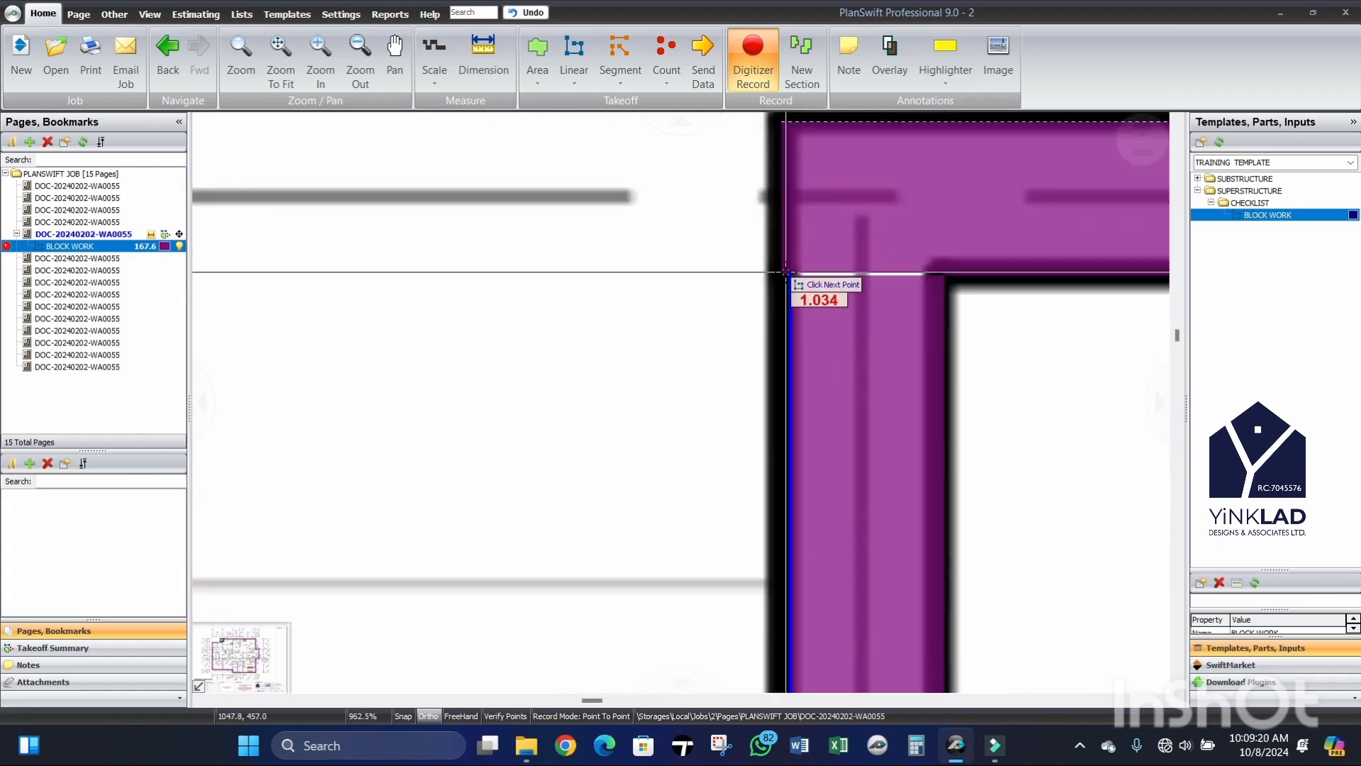
pyautogui.click(838, 366)
pyautogui.scroll(-9, 696, 343)
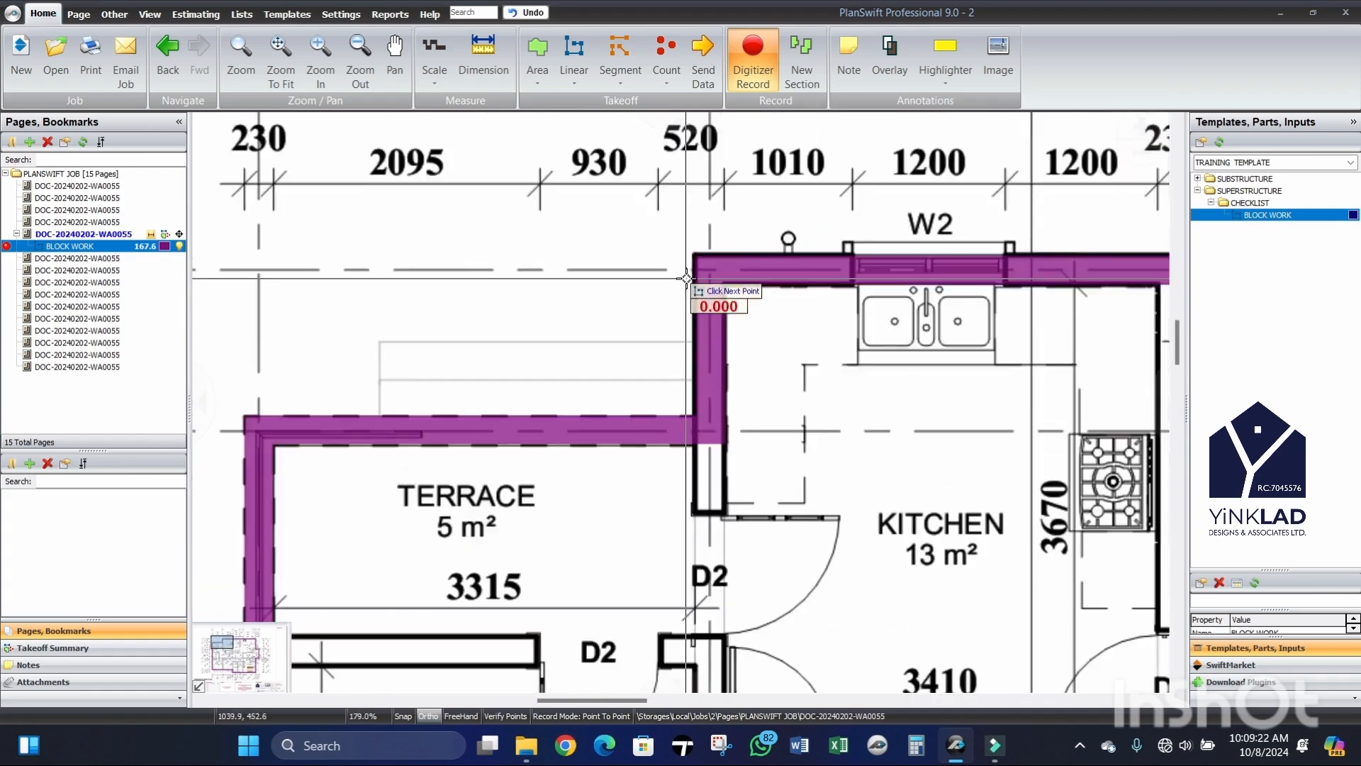
# Step: Trace the internal wall from the terrace's inner corner down past both D2 doors to the kitchen's D3 door
pyautogui.scroll(6, 696, 343)
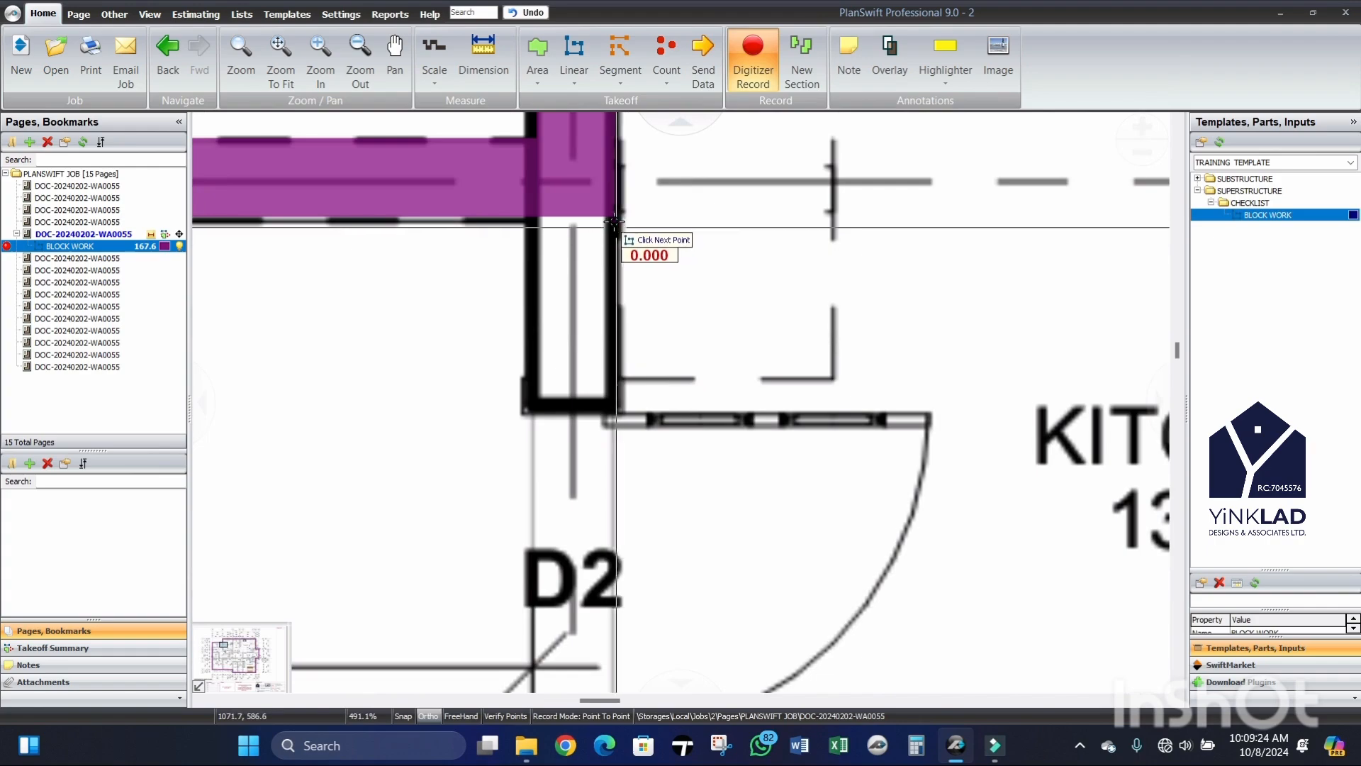
pyautogui.click(613, 339)
pyautogui.scroll(-7, 613, 343)
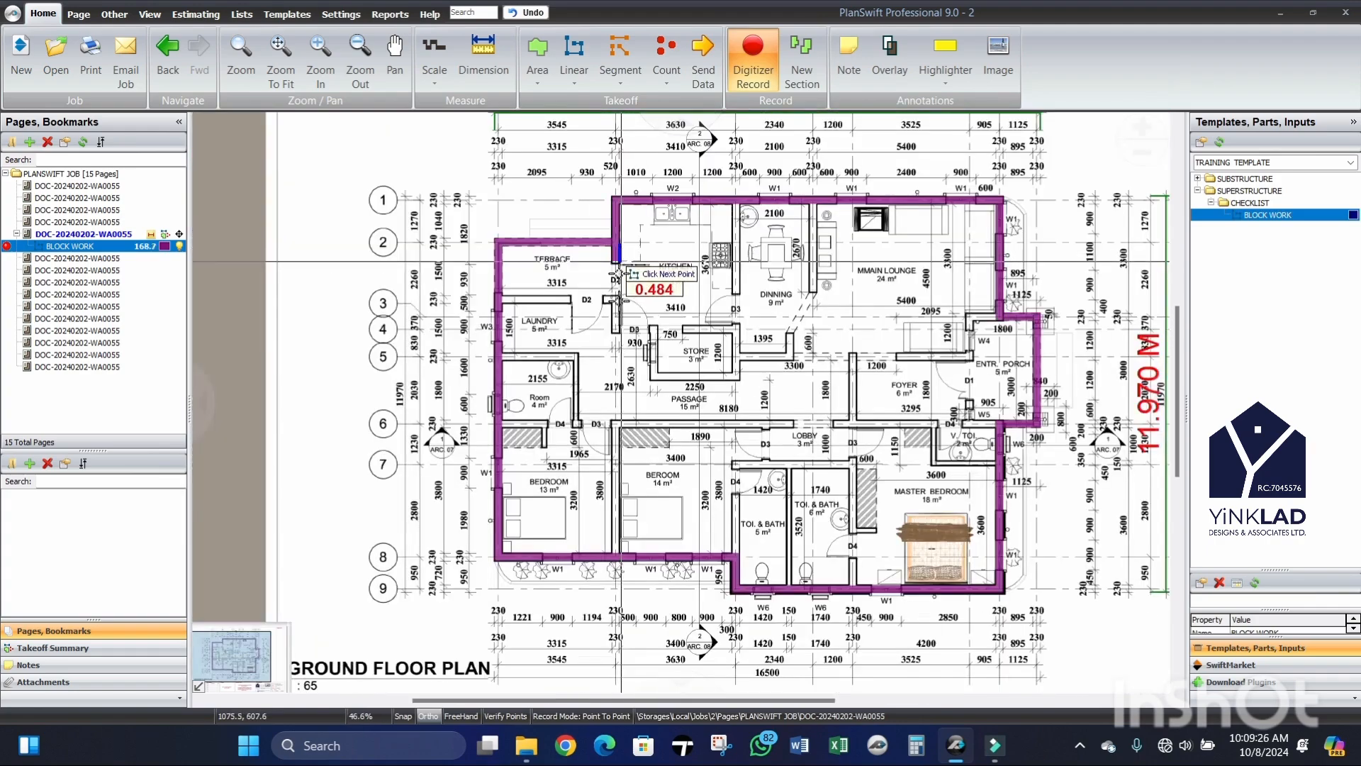
pyautogui.scroll(3, 635, 257)
pyautogui.scroll(4, 632, 281)
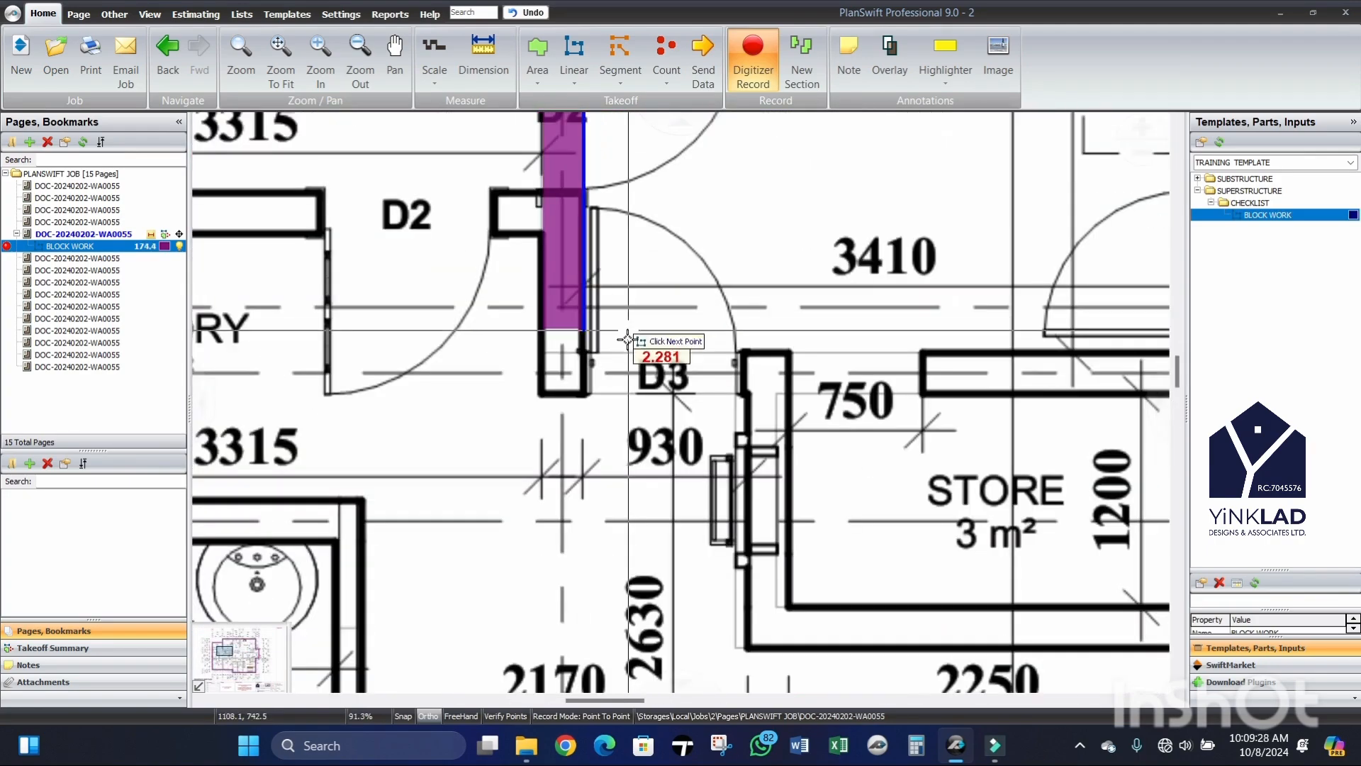
pyautogui.click(576, 363)
# Step: Trace the wall between the kitchen and the store from door D3 to the dining wall, about 3.41 m, and end the section
pyautogui.scroll(-4, 576, 363)
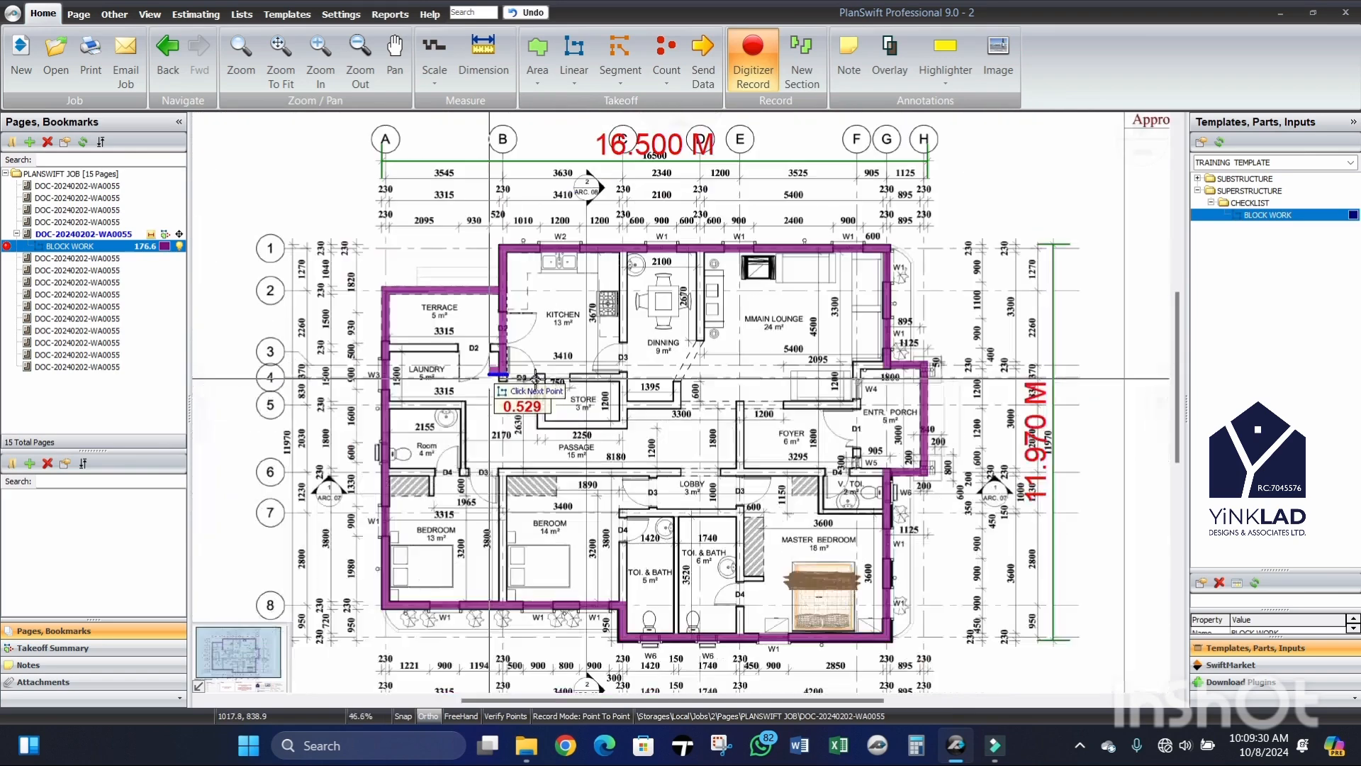
pyautogui.scroll(4, 592, 376)
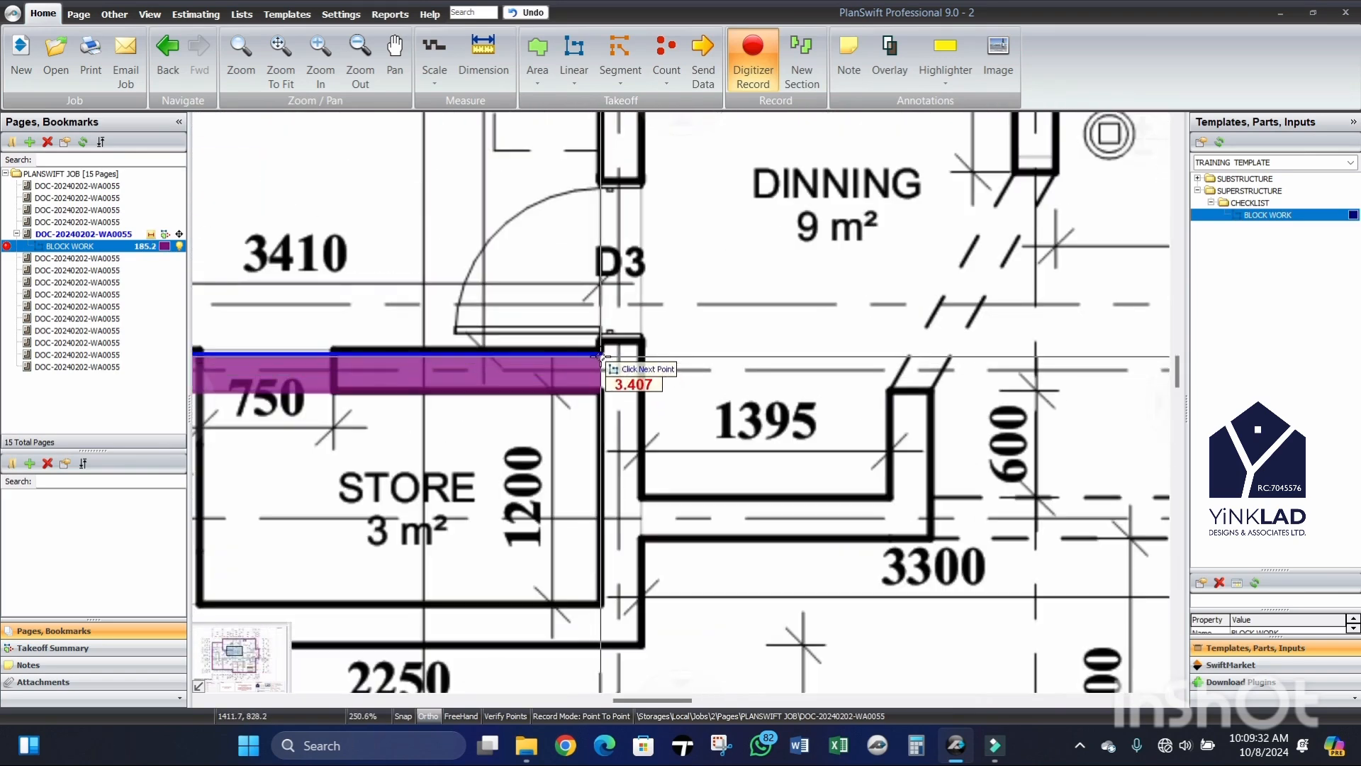
pyautogui.scroll(-2, 642, 349)
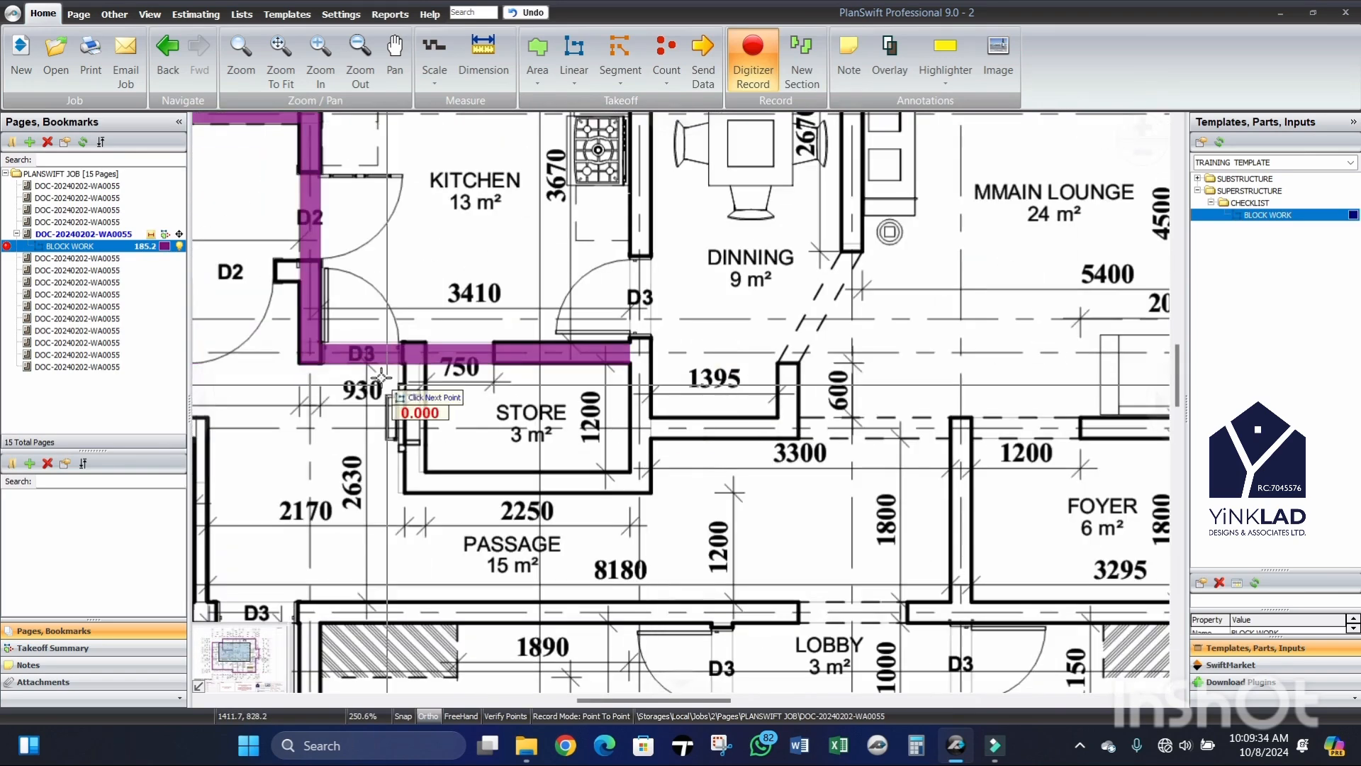
# Step: Trace the store's window wall about 1.19 m down and its passage-side wall about 2.26 m across to the dining-side corner
pyautogui.scroll(5, 429, 343)
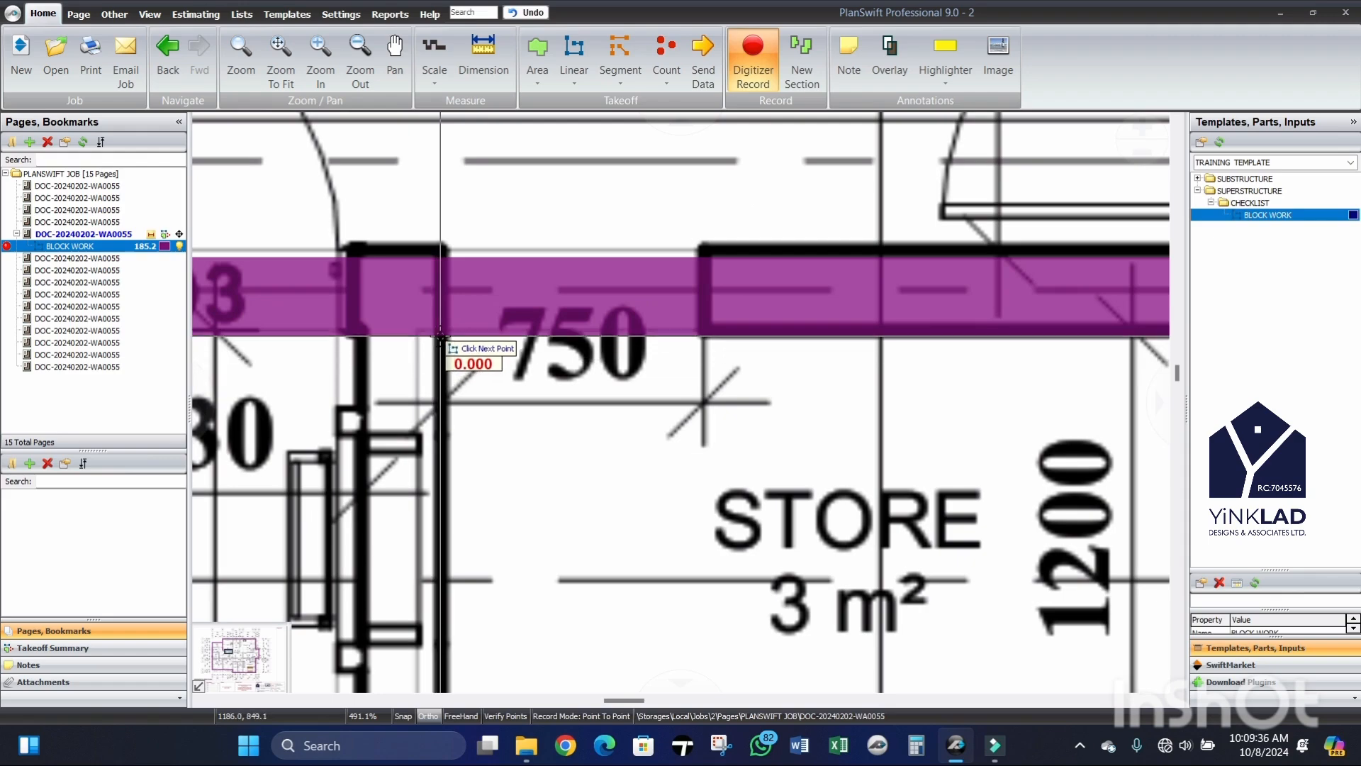
pyautogui.scroll(-3, 440, 336)
pyautogui.scroll(3, 425, 456)
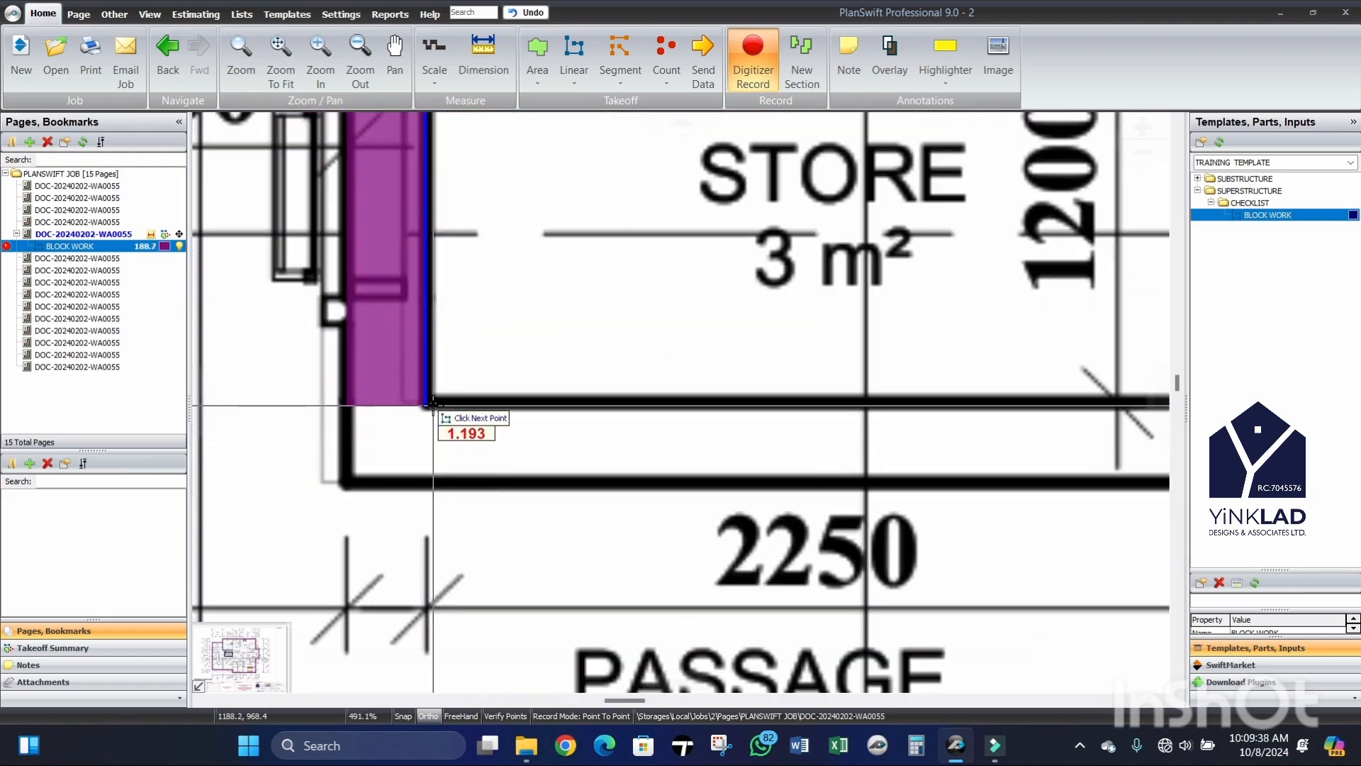
pyautogui.scroll(-3, 424, 449)
pyautogui.scroll(4, 397, 461)
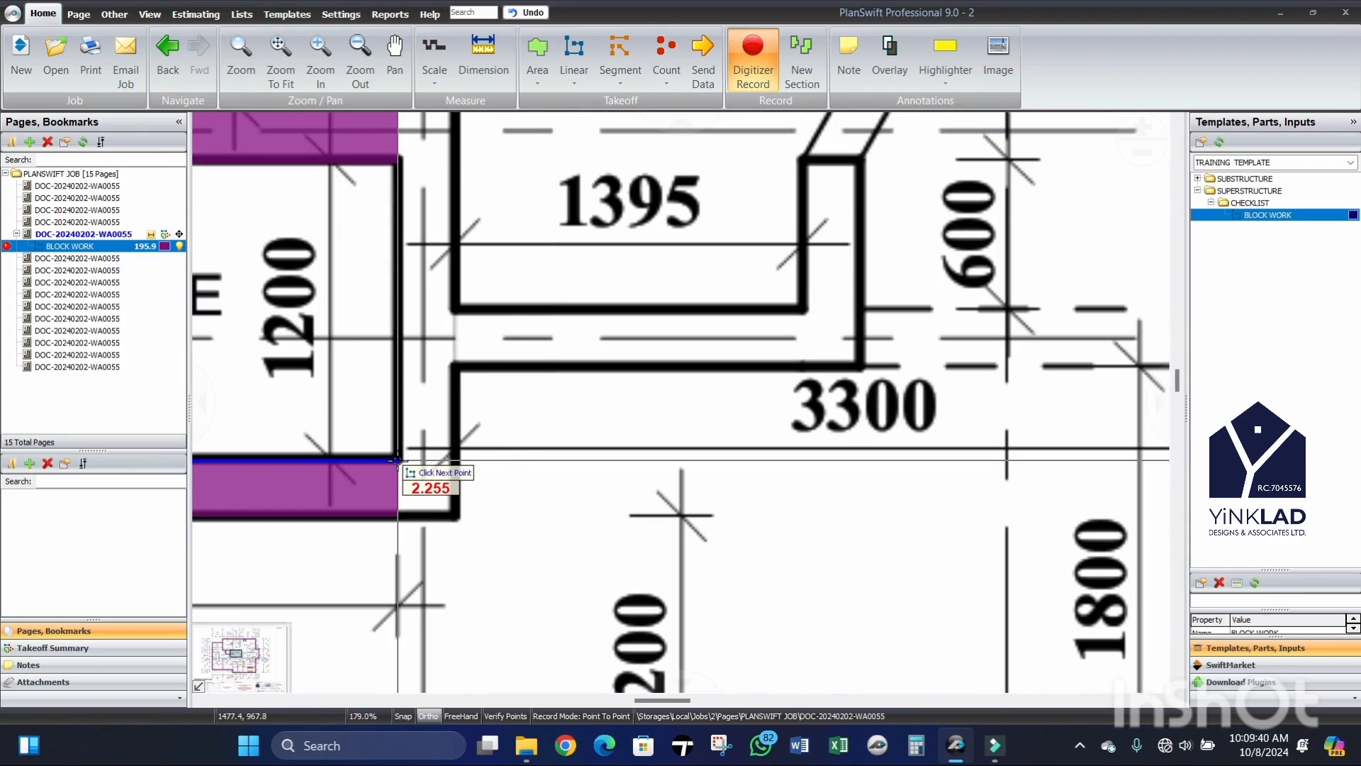
pyautogui.click(397, 461)
# Step: Trace the wall separating the store and kitchen from the dining up to grid line 1, about 5.1 m, and end the section
pyautogui.scroll(-4, 397, 461)
pyautogui.scroll(4, 399, 229)
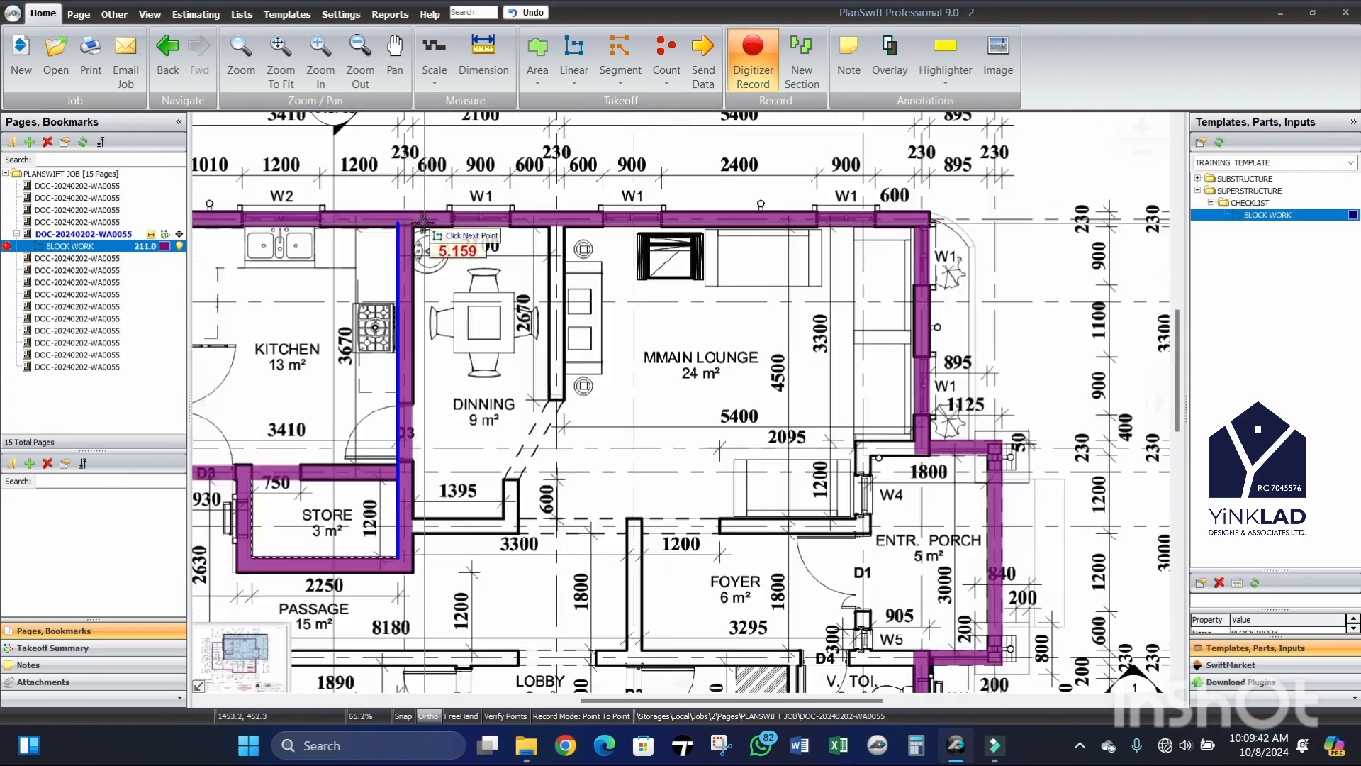
pyautogui.scroll(2, 399, 229)
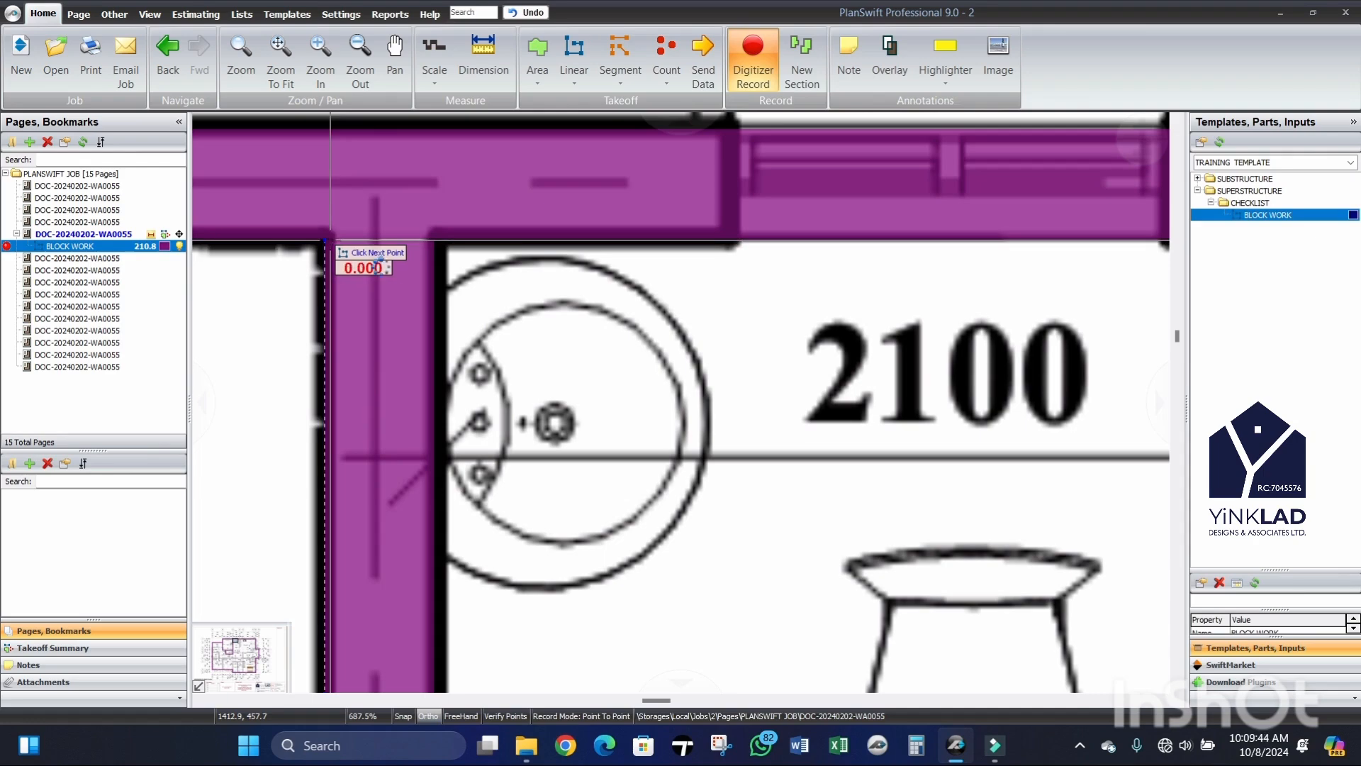
# Step: Trace the dining's passage-side wall along the 1395 dimension and its short return of about 0.61 m
pyautogui.scroll(-6, 329, 241)
pyautogui.scroll(2, 407, 558)
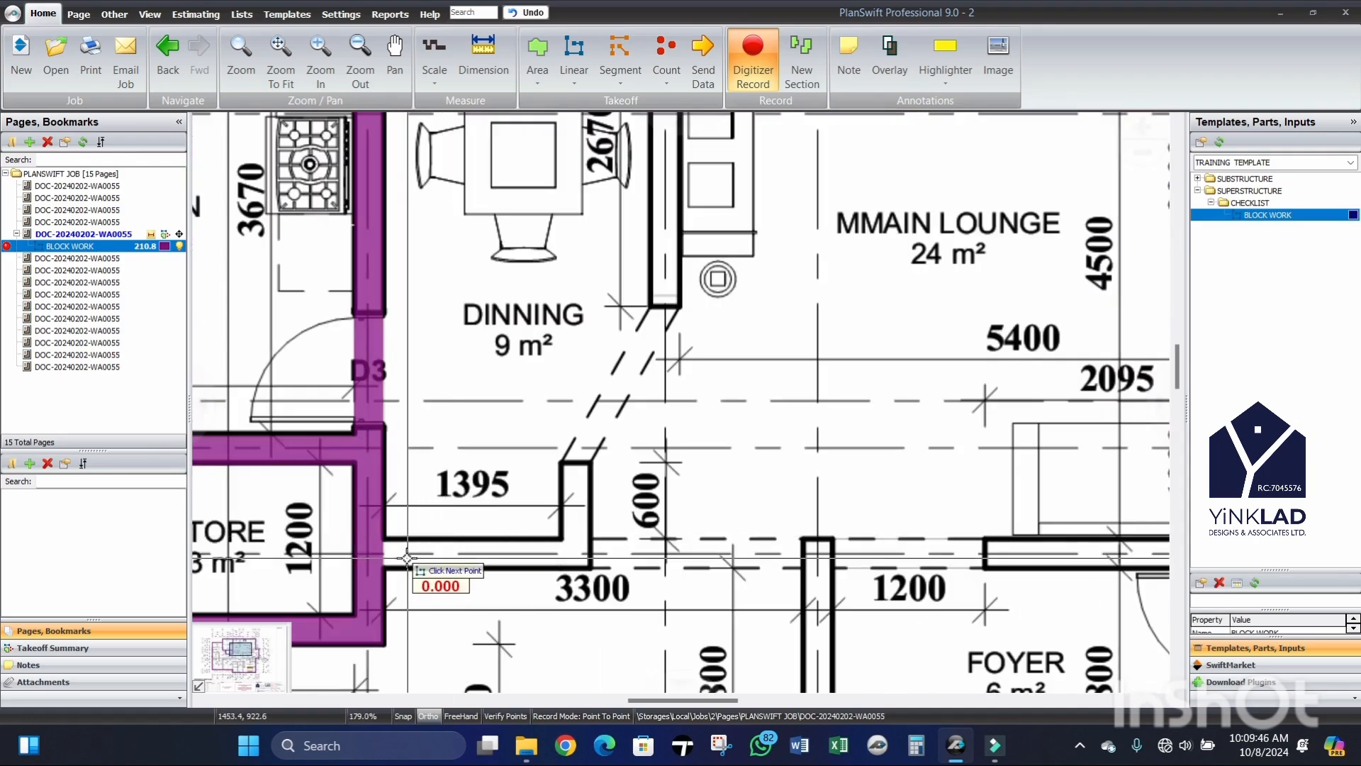
pyautogui.scroll(3, 408, 558)
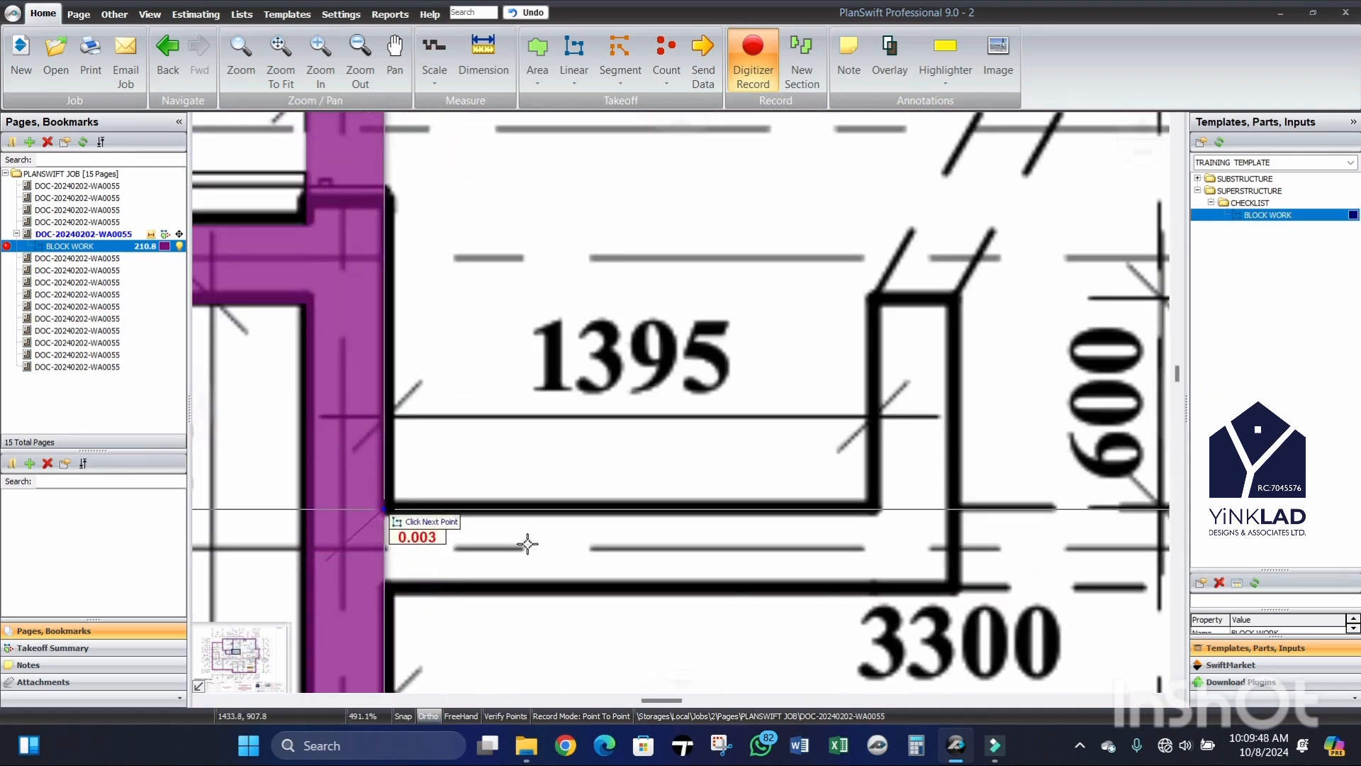
pyautogui.click(861, 525)
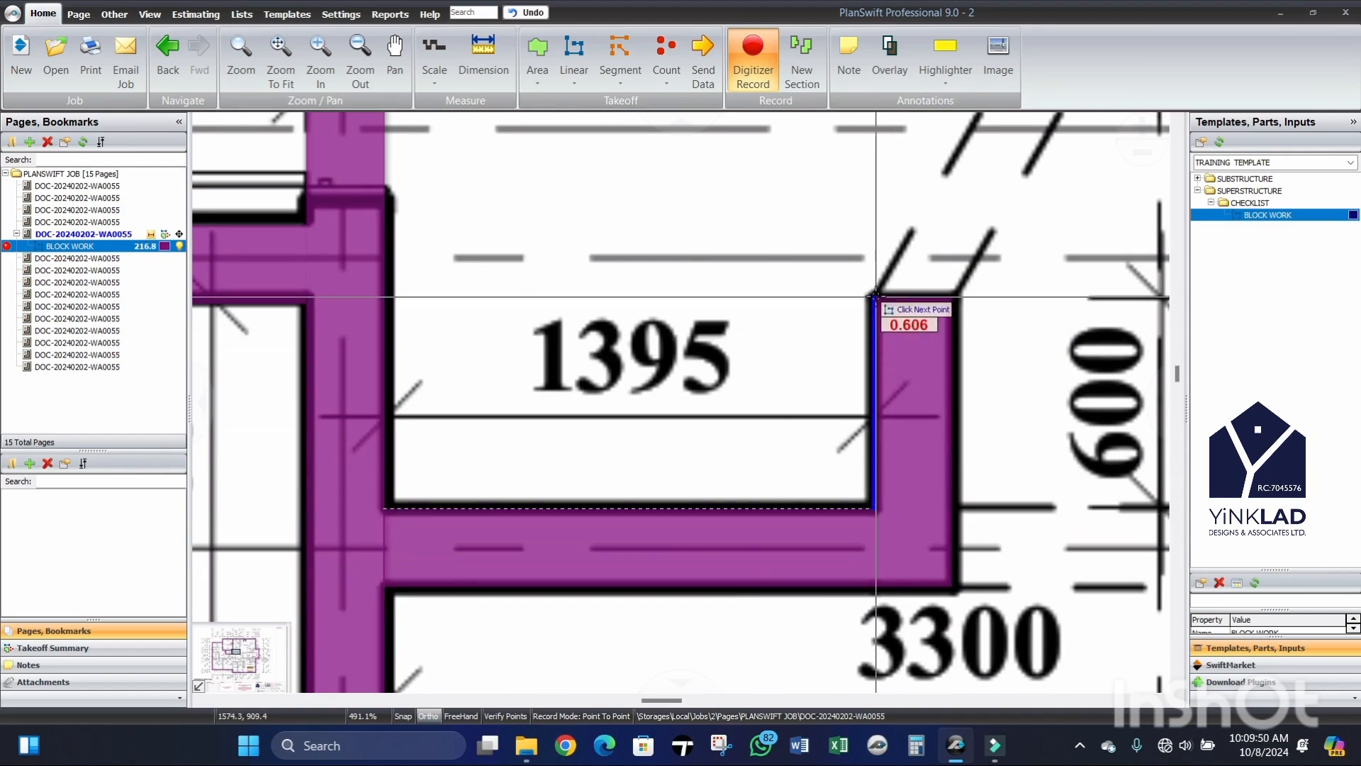
# Step: Turn off Ortho and trace the diagonal opening between the dining and main lounge, about 1.42 m, to the end of their dividing wall
pyautogui.scroll(-5, 851, 397)
pyautogui.scroll(5, 875, 389)
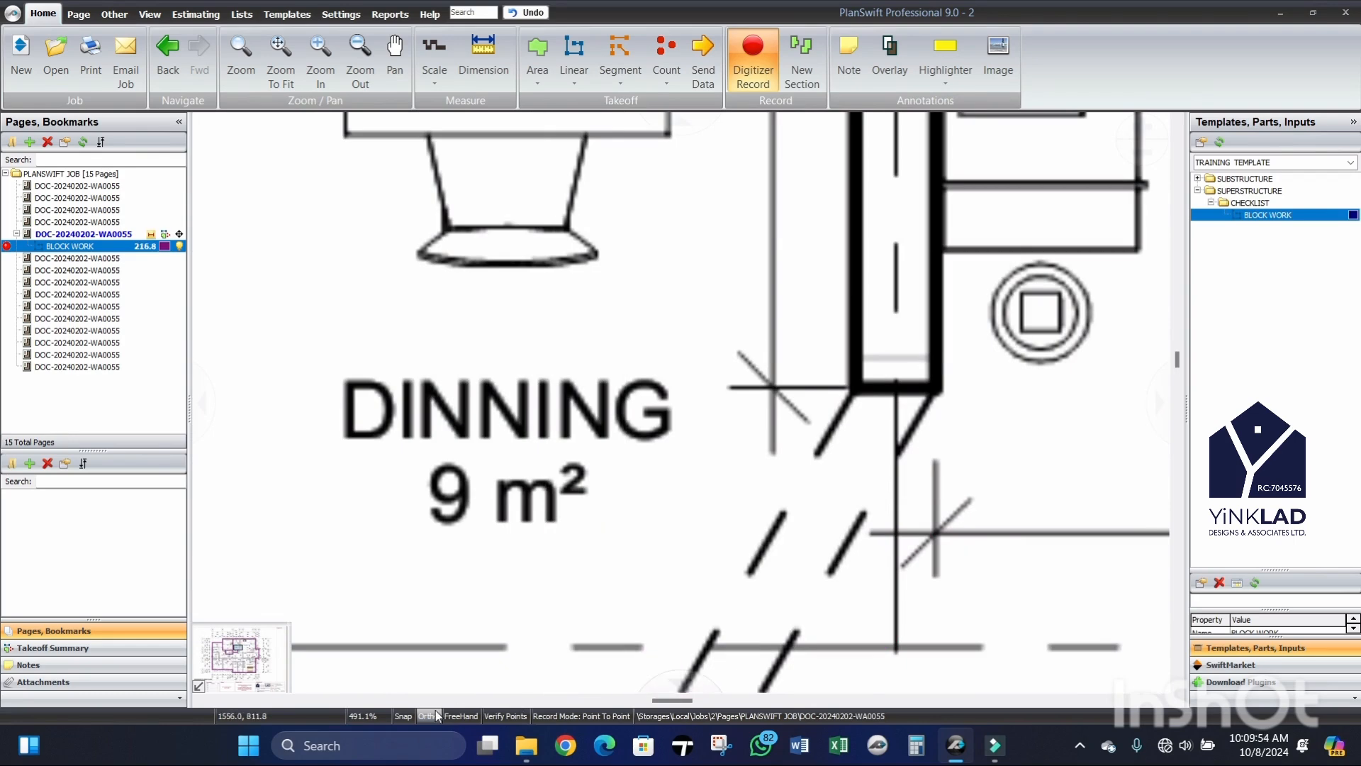
pyautogui.scroll(5, 859, 390)
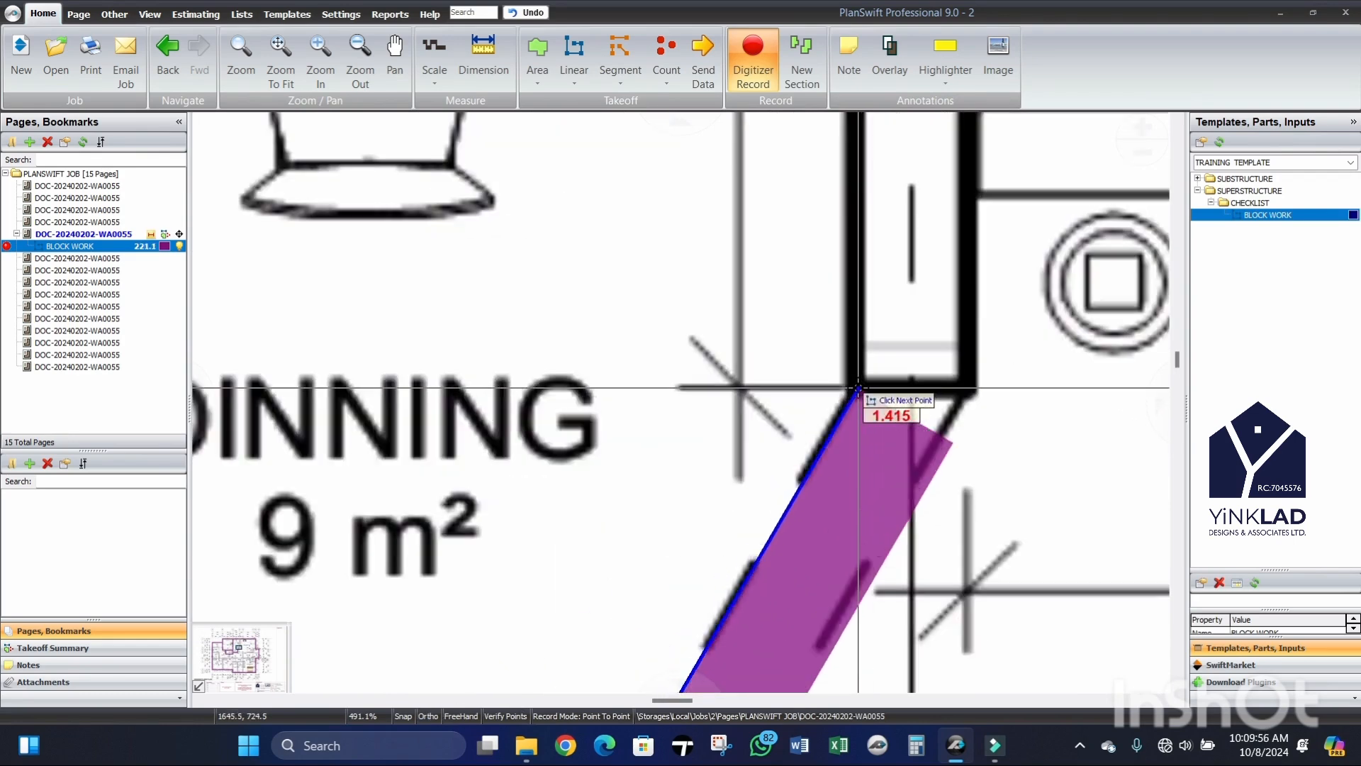
pyautogui.click(858, 389)
pyautogui.scroll(-10, 858, 388)
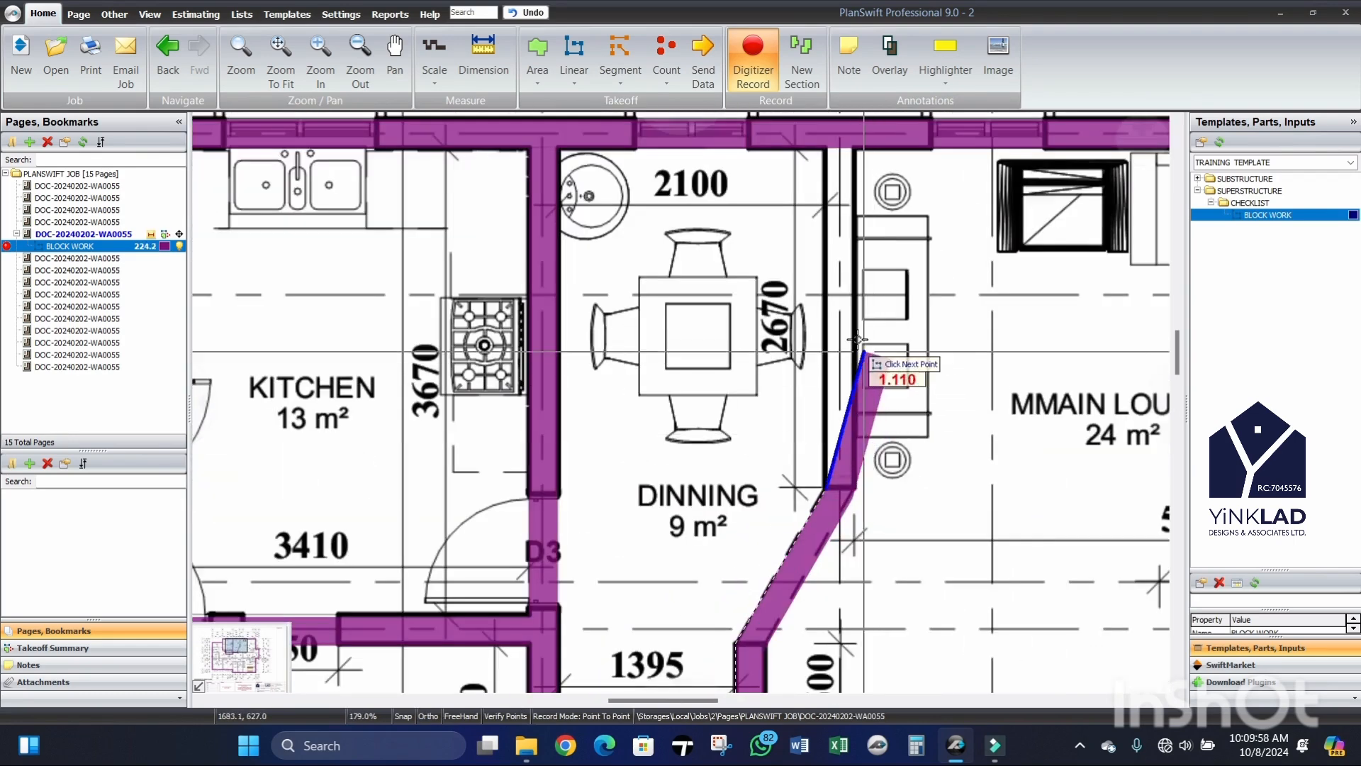
# Step: Trace the wall dividing the dining and main lounge, about 2.66 m, up to the external wall and end the section
pyautogui.scroll(5, 831, 237)
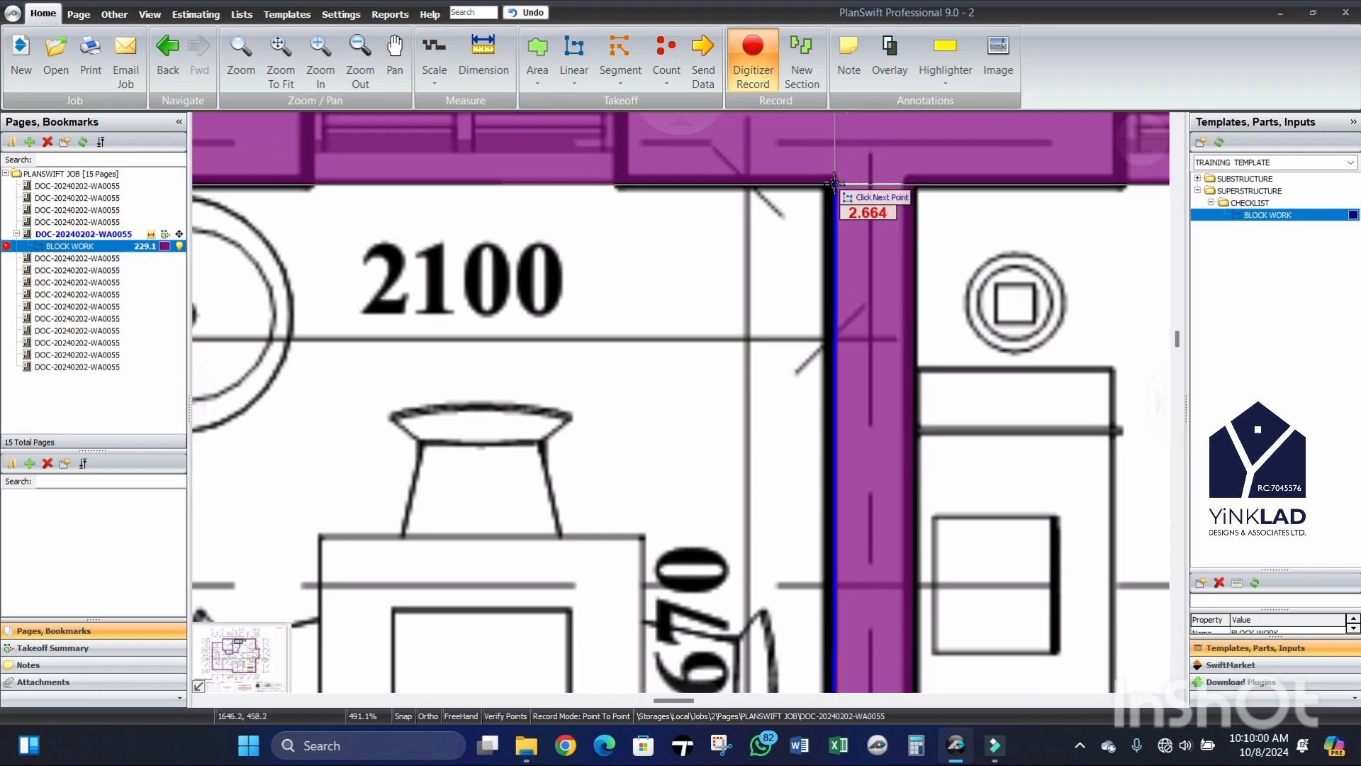
pyautogui.click(834, 181)
pyautogui.scroll(-10, 834, 180)
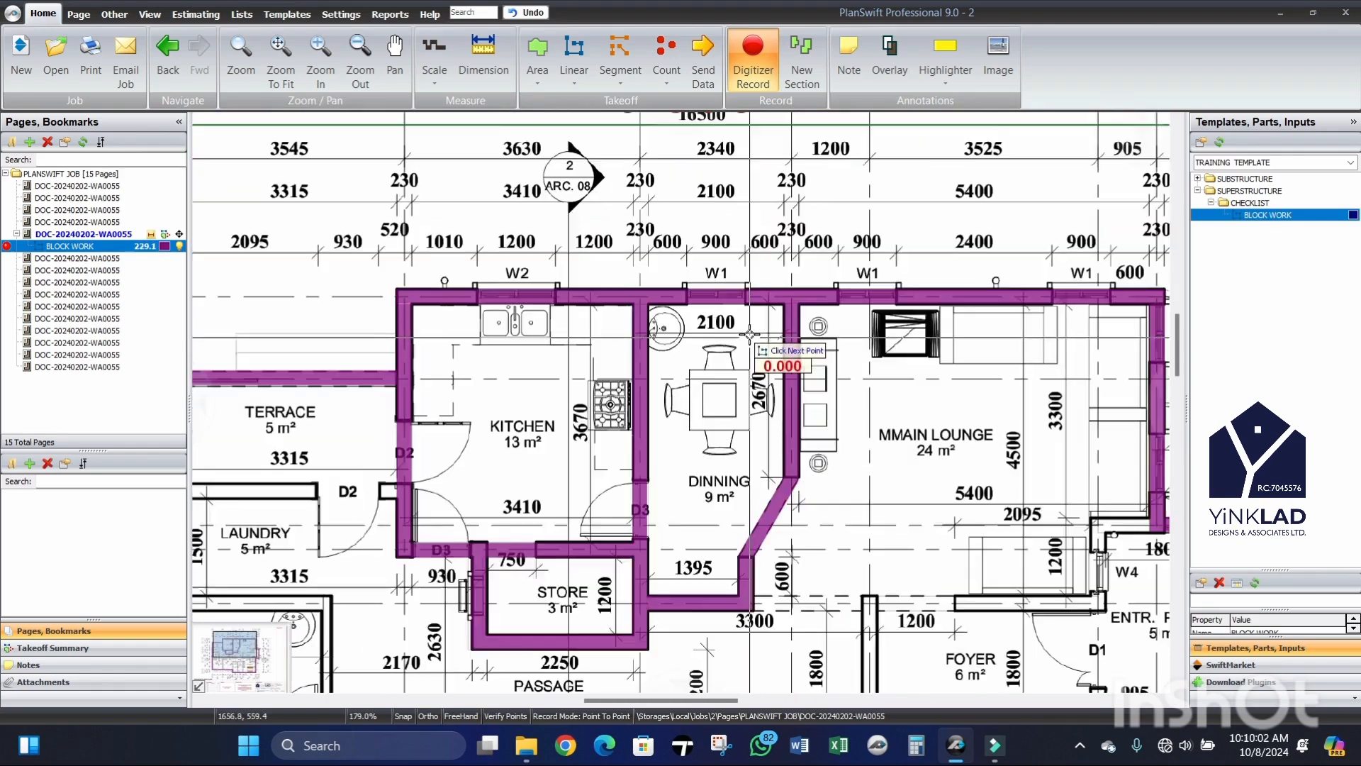
# Step: Trace the main lounge's foyer-side wall from the dining corner across to the W4 window wall, about 5.22 m
pyautogui.scroll(3, 981, 461)
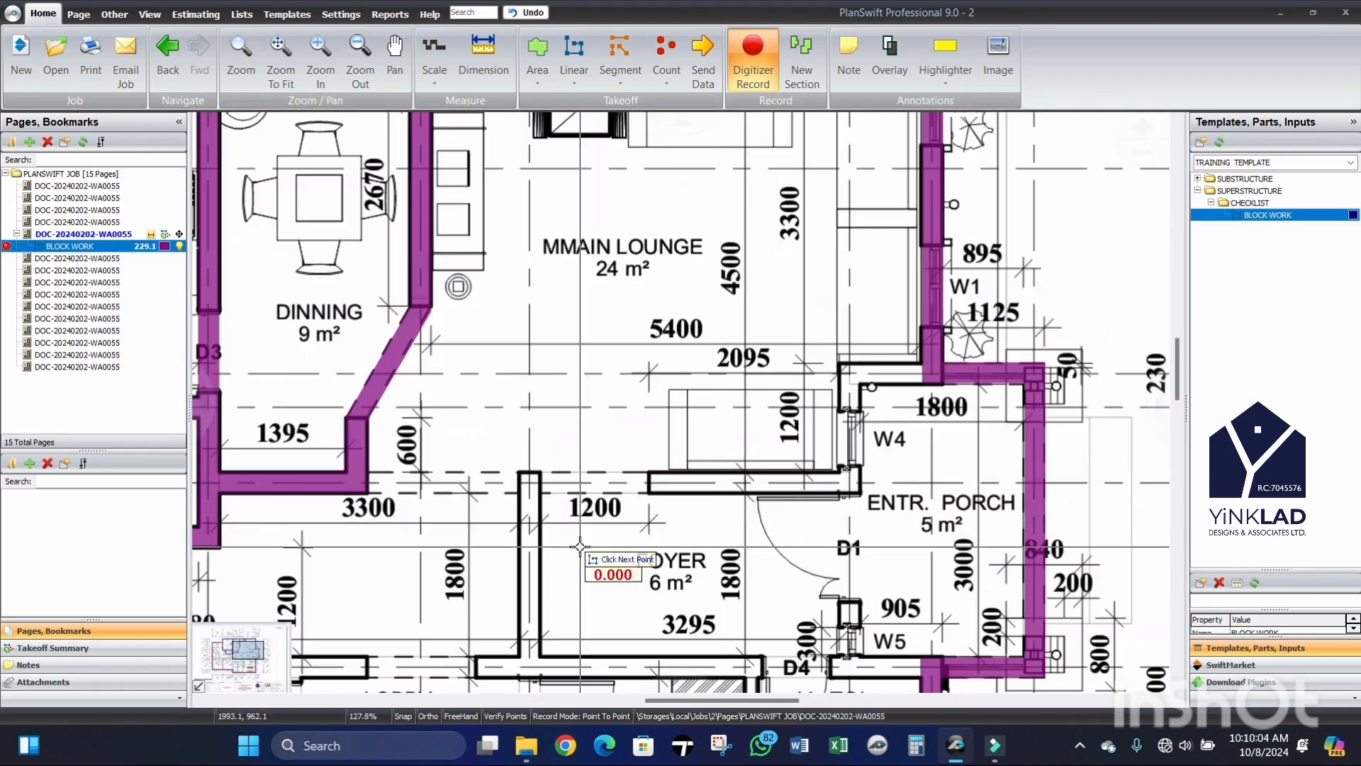
pyautogui.scroll(3, 365, 486)
pyautogui.click(365, 485)
pyautogui.scroll(-3, 366, 486)
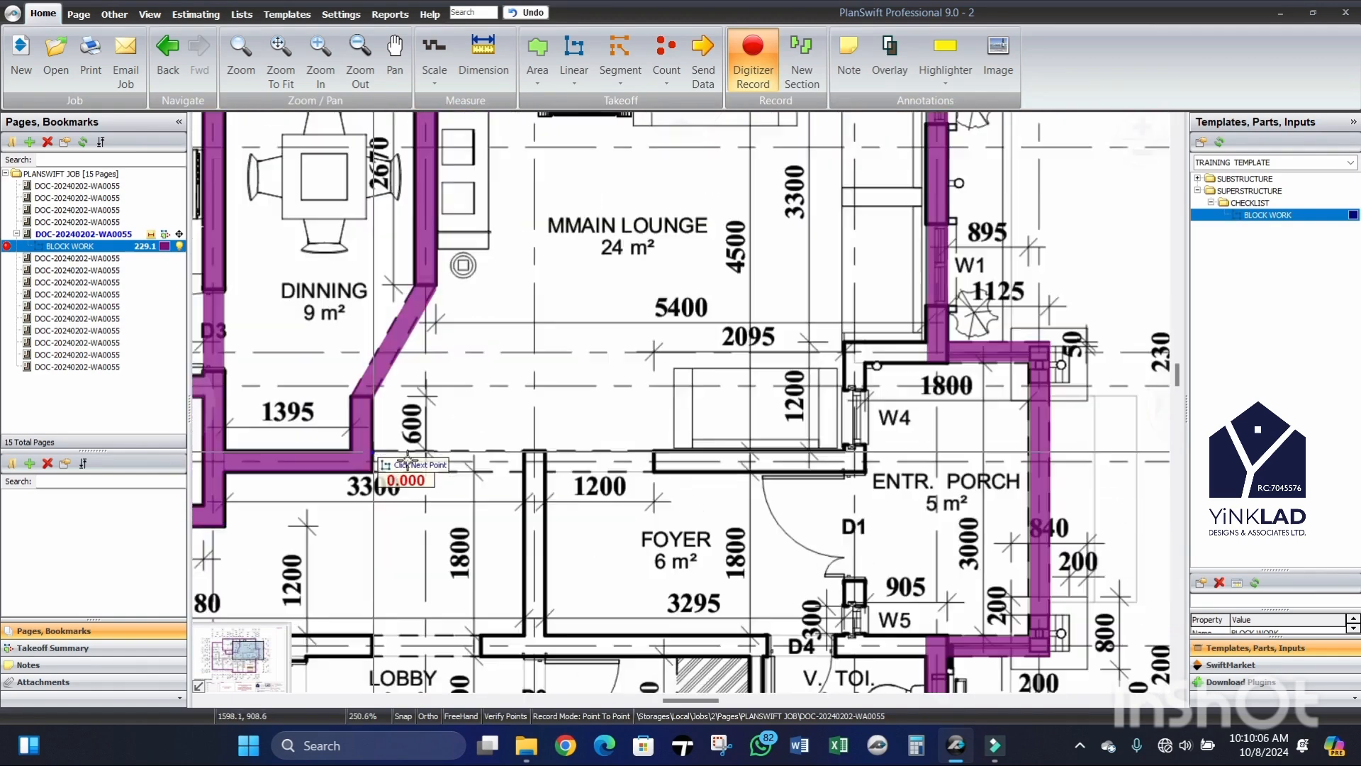
pyautogui.scroll(3, 745, 459)
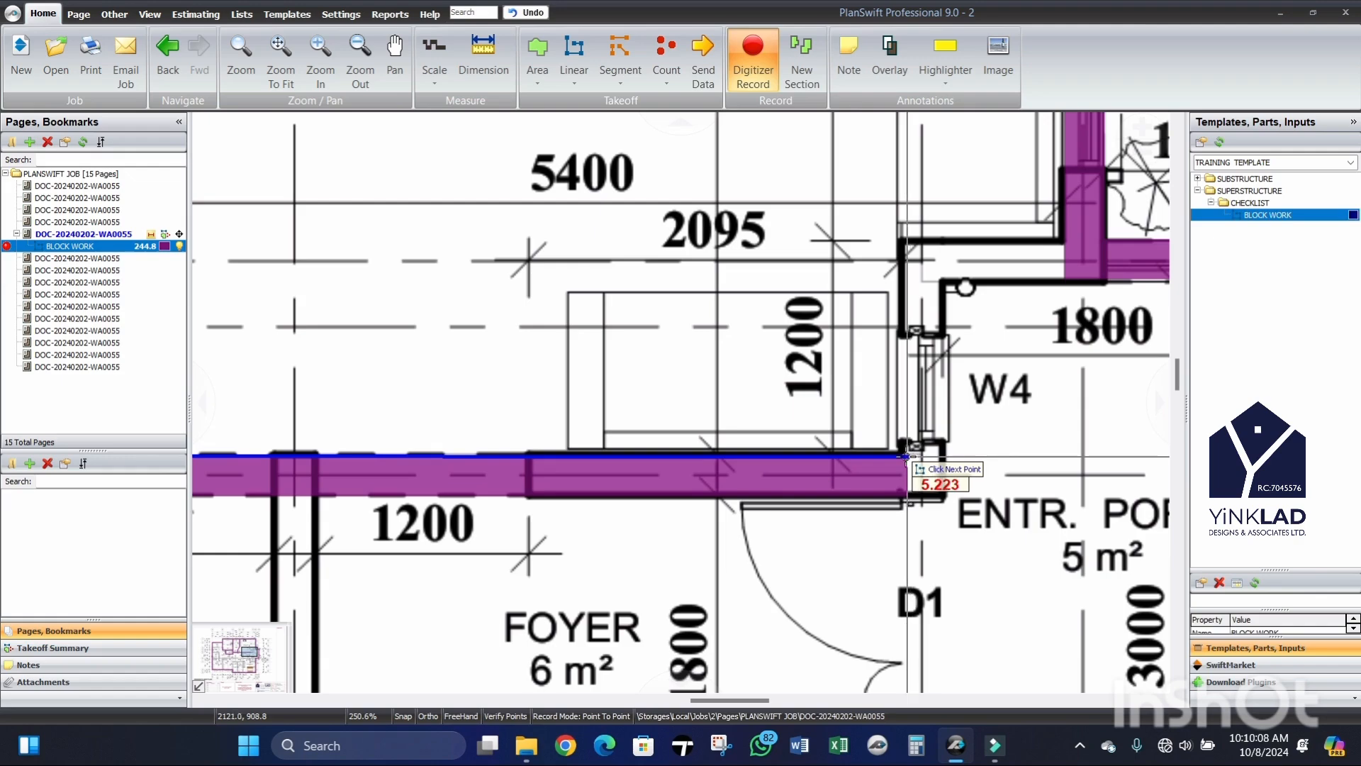
pyautogui.scroll(-5, 906, 456)
# Step: Trace the W4 window wall about 1.2 m up and its return of about 0.94 m to the external wall, ending the section
pyautogui.scroll(9, 912, 401)
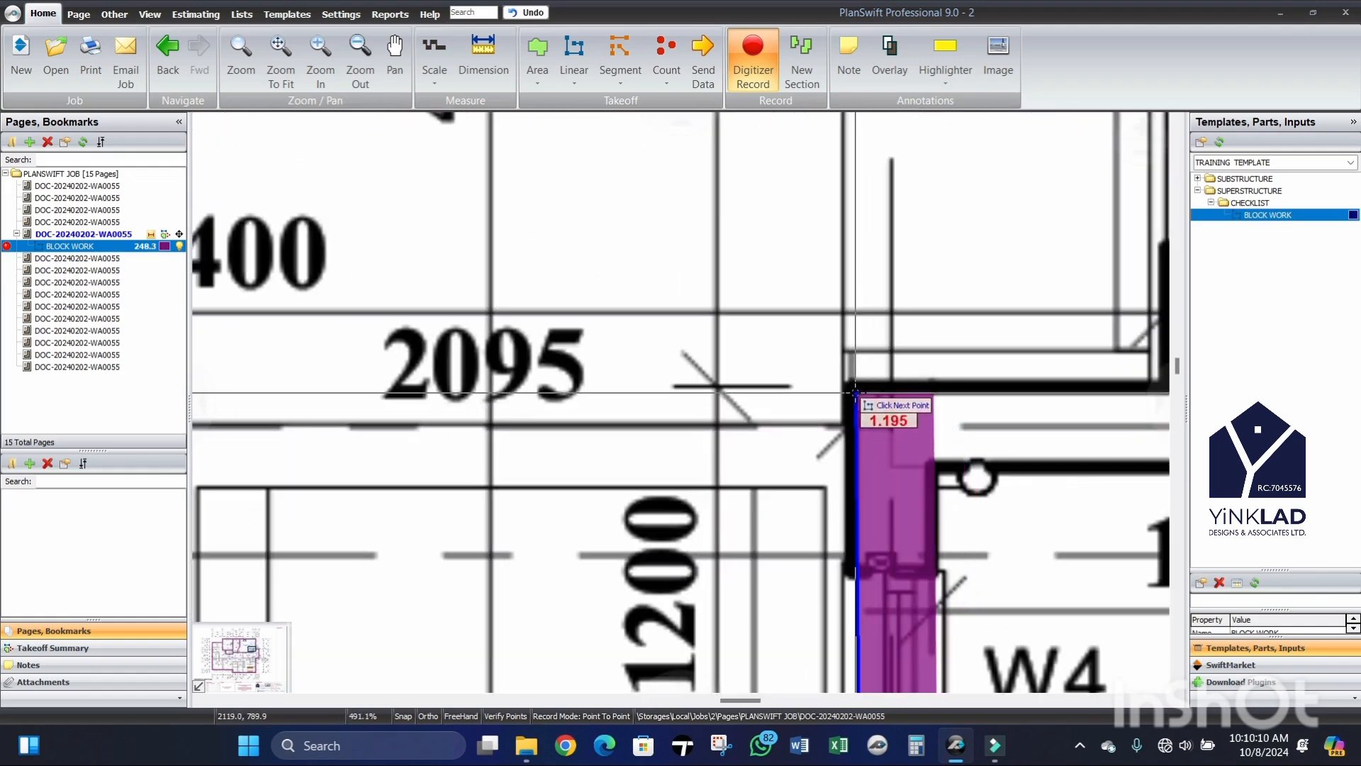
pyautogui.click(855, 387)
pyautogui.scroll(-3, 855, 387)
pyautogui.scroll(6, 882, 404)
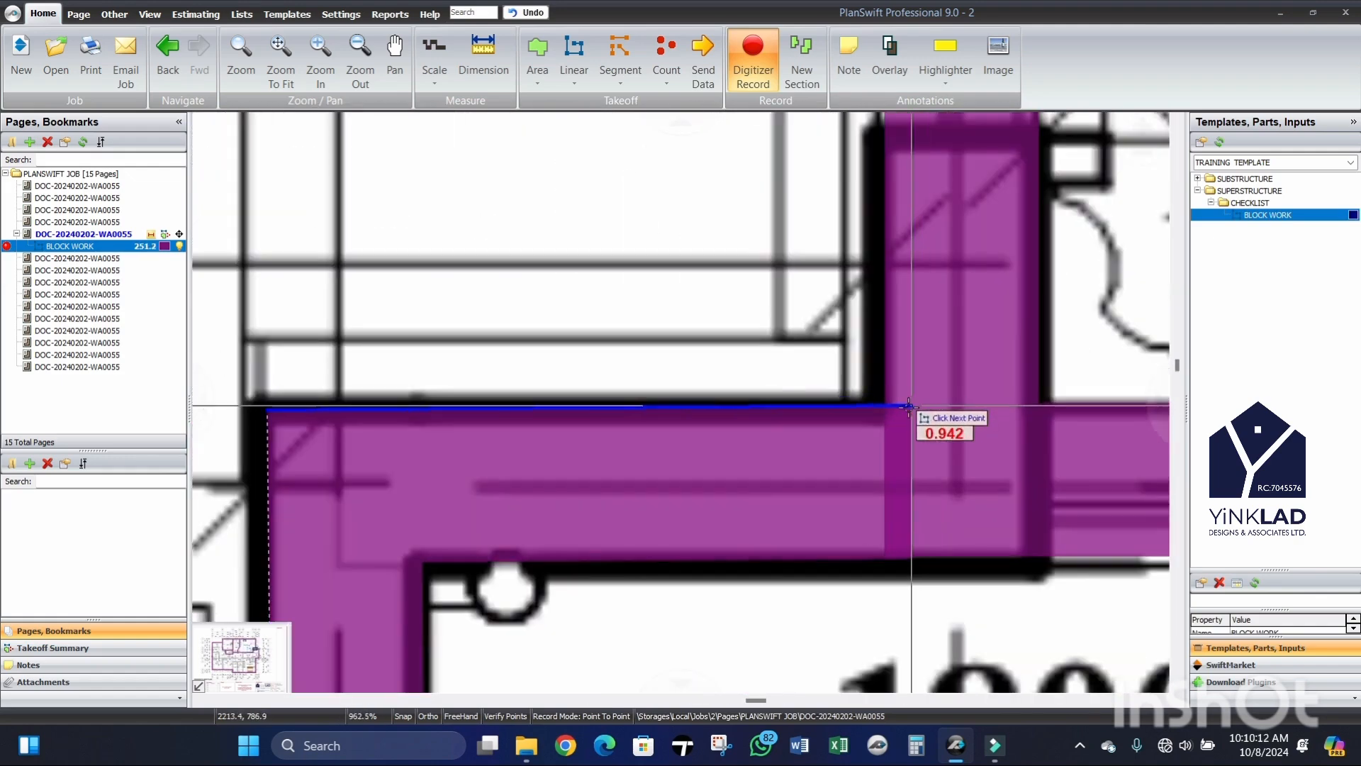
pyautogui.scroll(-6, 885, 418)
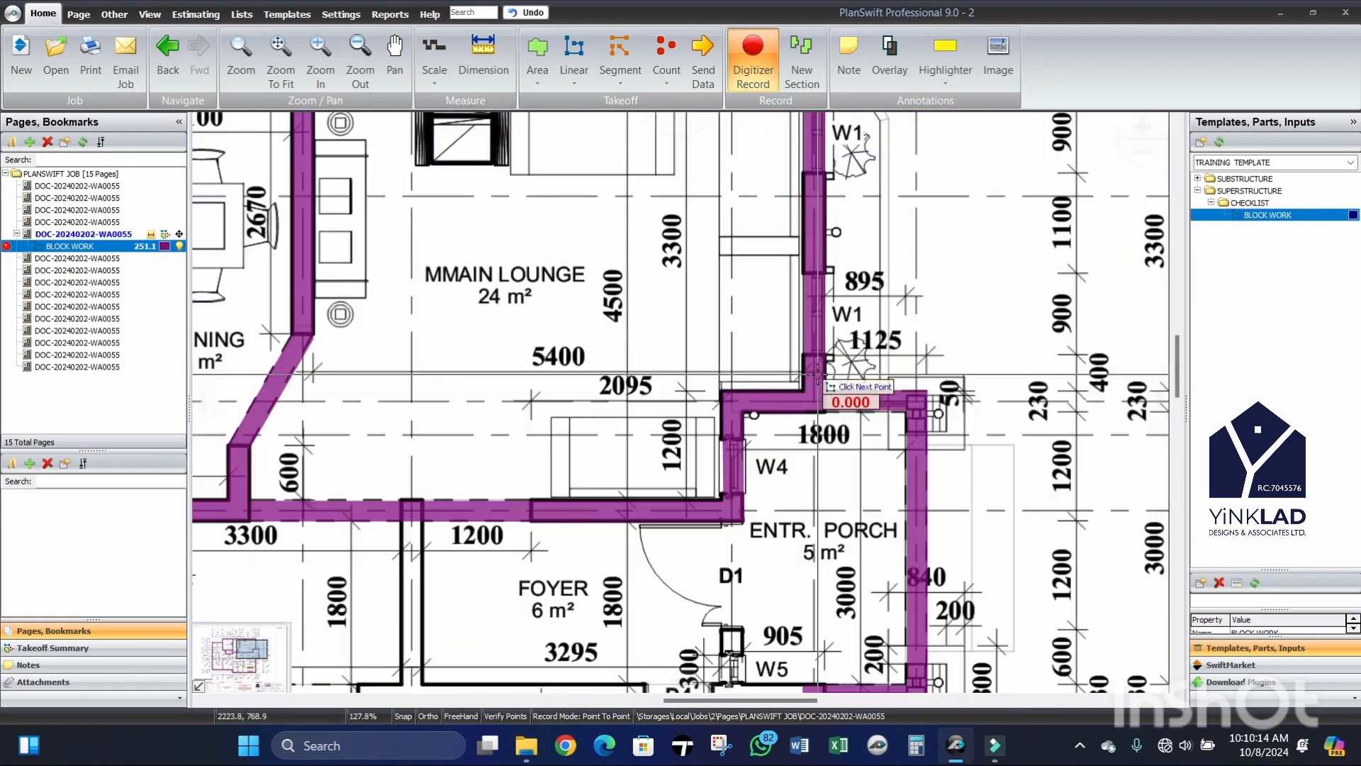
# Step: Trace the wall between the laundry and the 4 m² Room, from the external wall to the Room's outer corner
pyautogui.scroll(2, 565, 564)
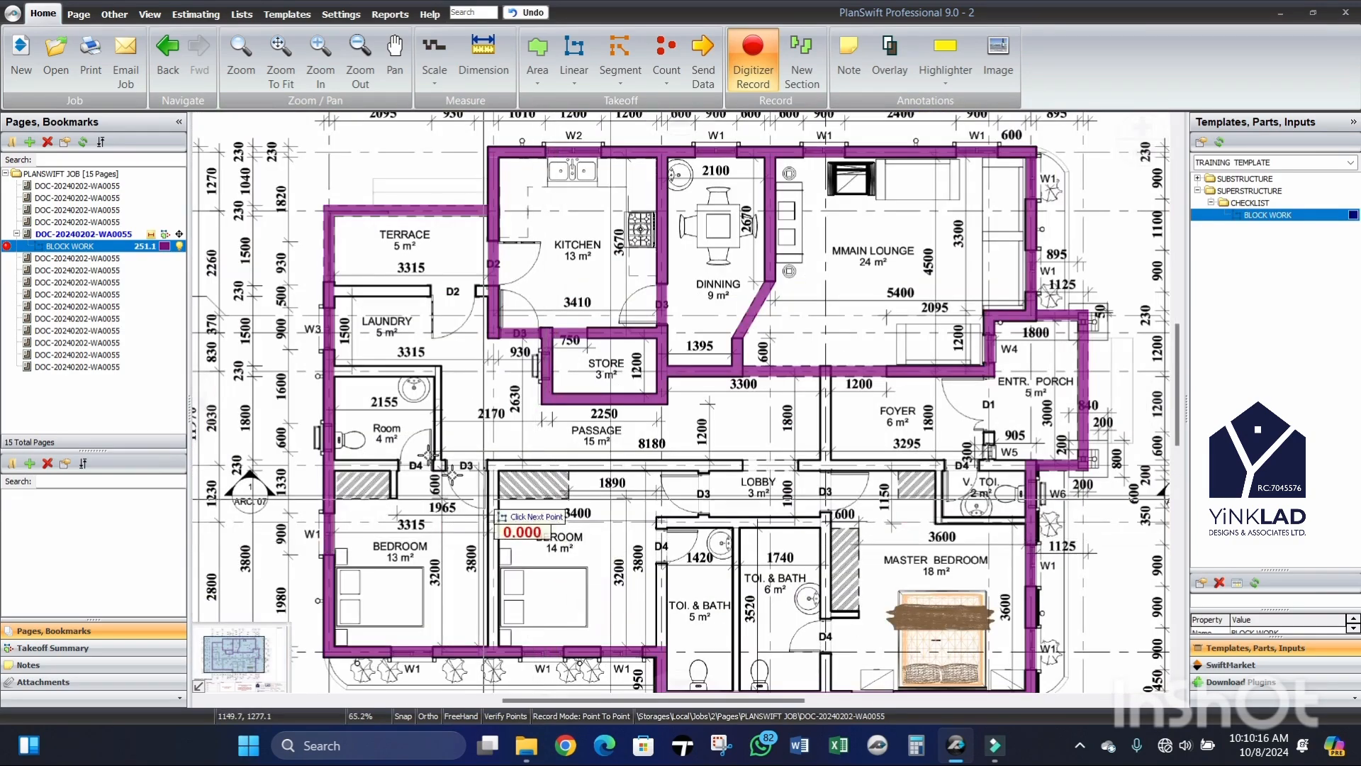
pyautogui.scroll(5, 347, 384)
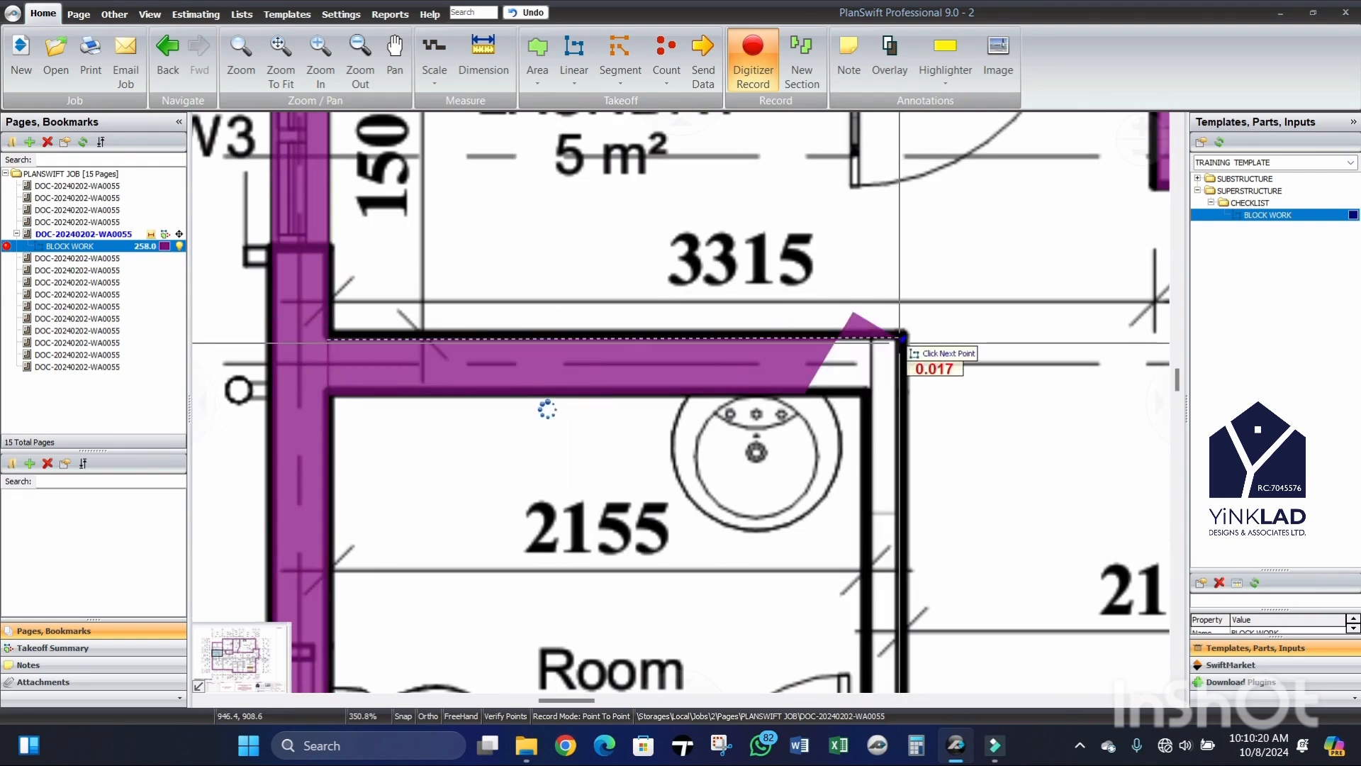
pyautogui.scroll(-1, 546, 409)
# Step: Trace the wall between the terrace and laundry, about 3.34 m across door D2 to the kitchen wall, and end the section
pyautogui.scroll(6, 443, 248)
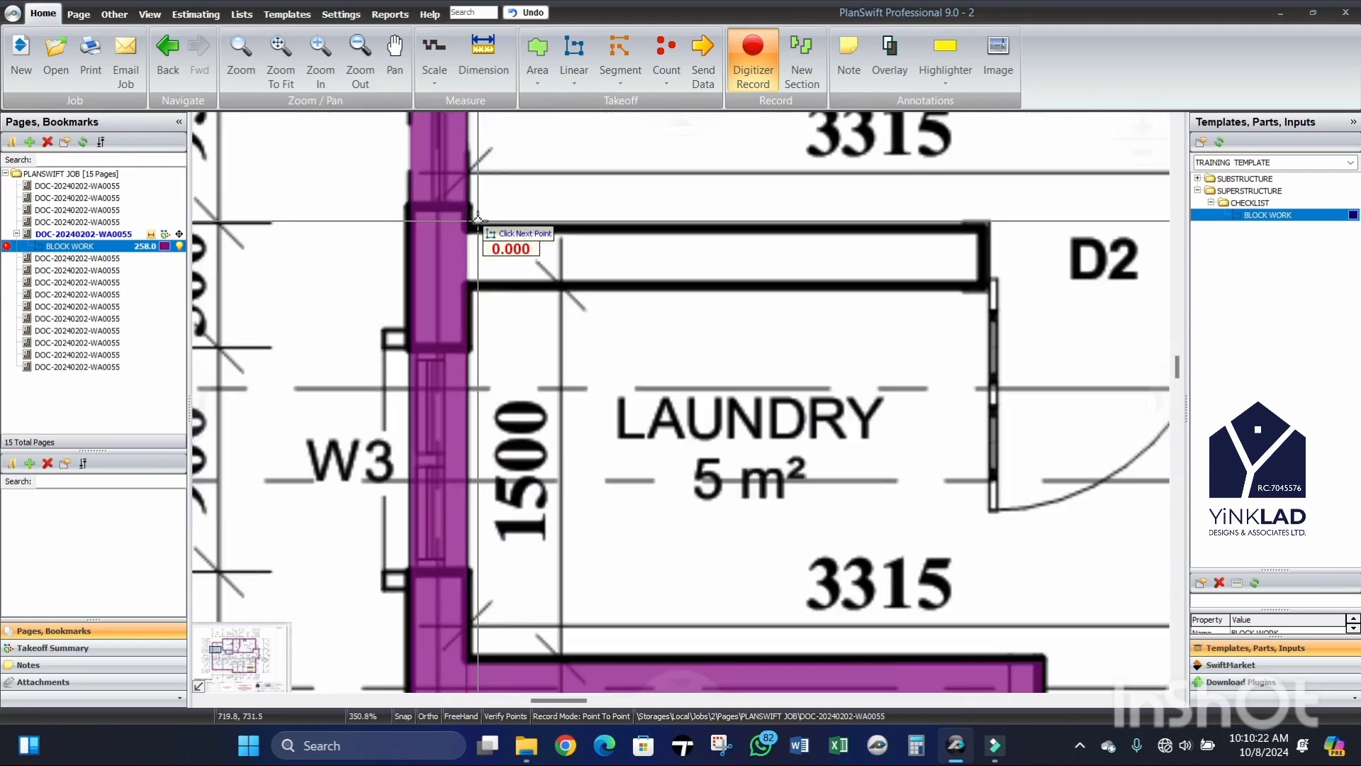
pyautogui.scroll(-4, 439, 270)
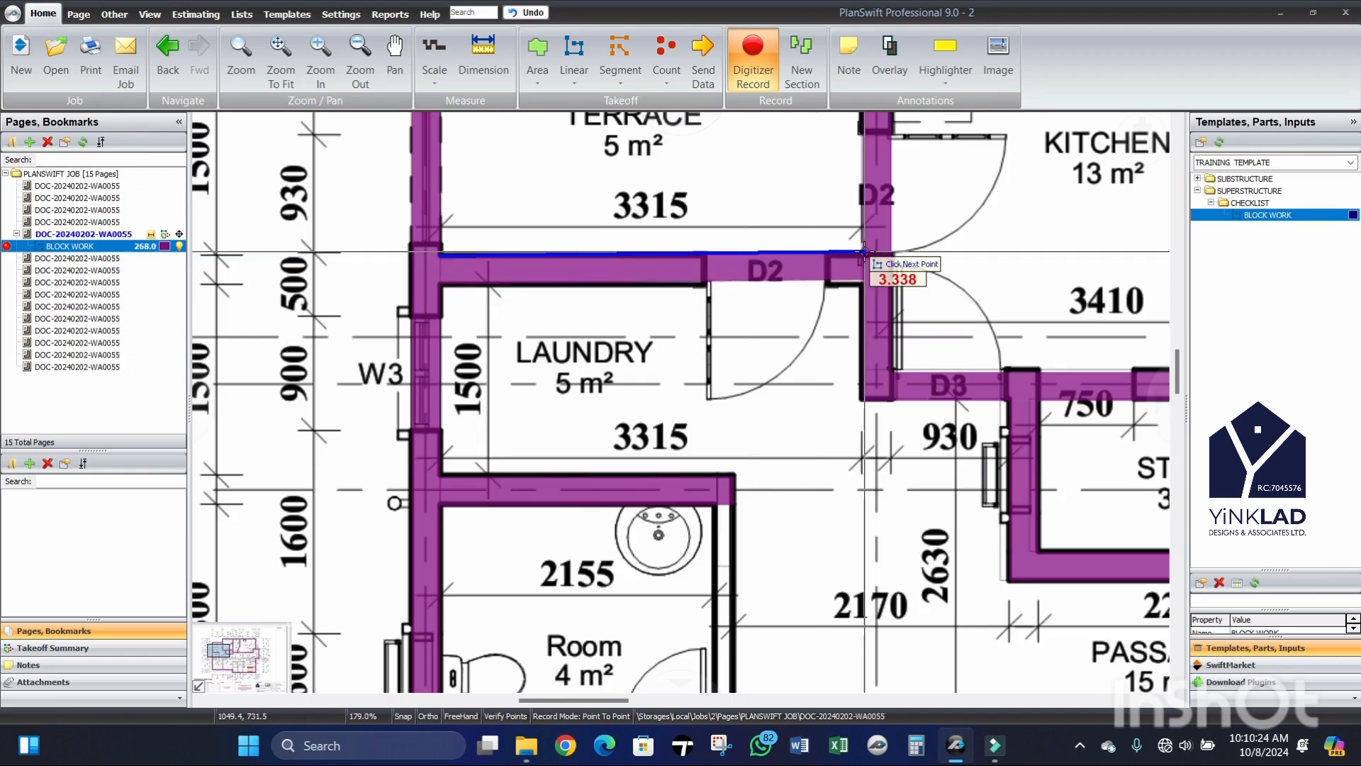
pyautogui.scroll(2, 875, 266)
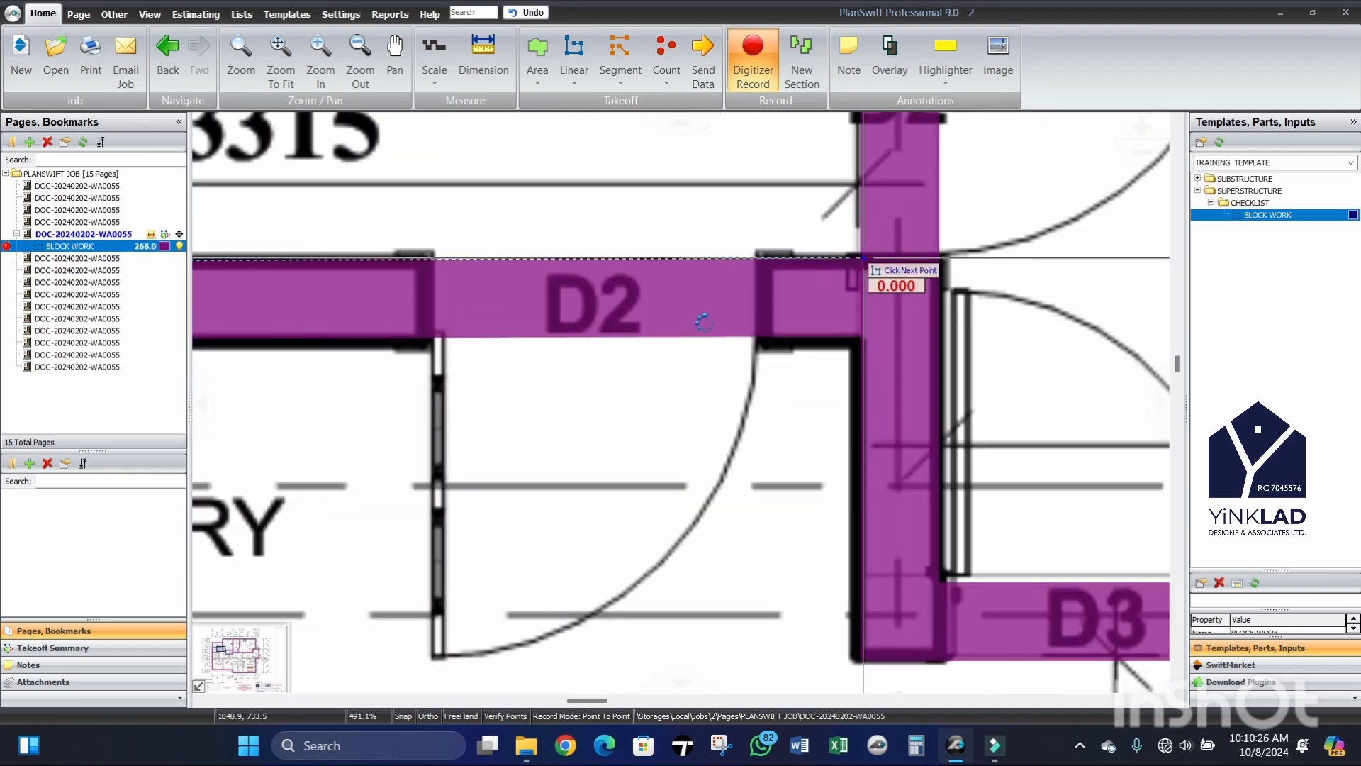
pyautogui.scroll(-7, 704, 322)
# Step: Trace the wall along grid line 6 from the Room's external wall across to the entrance porch, about 15.1 m, and end the section
pyautogui.scroll(3, 560, 453)
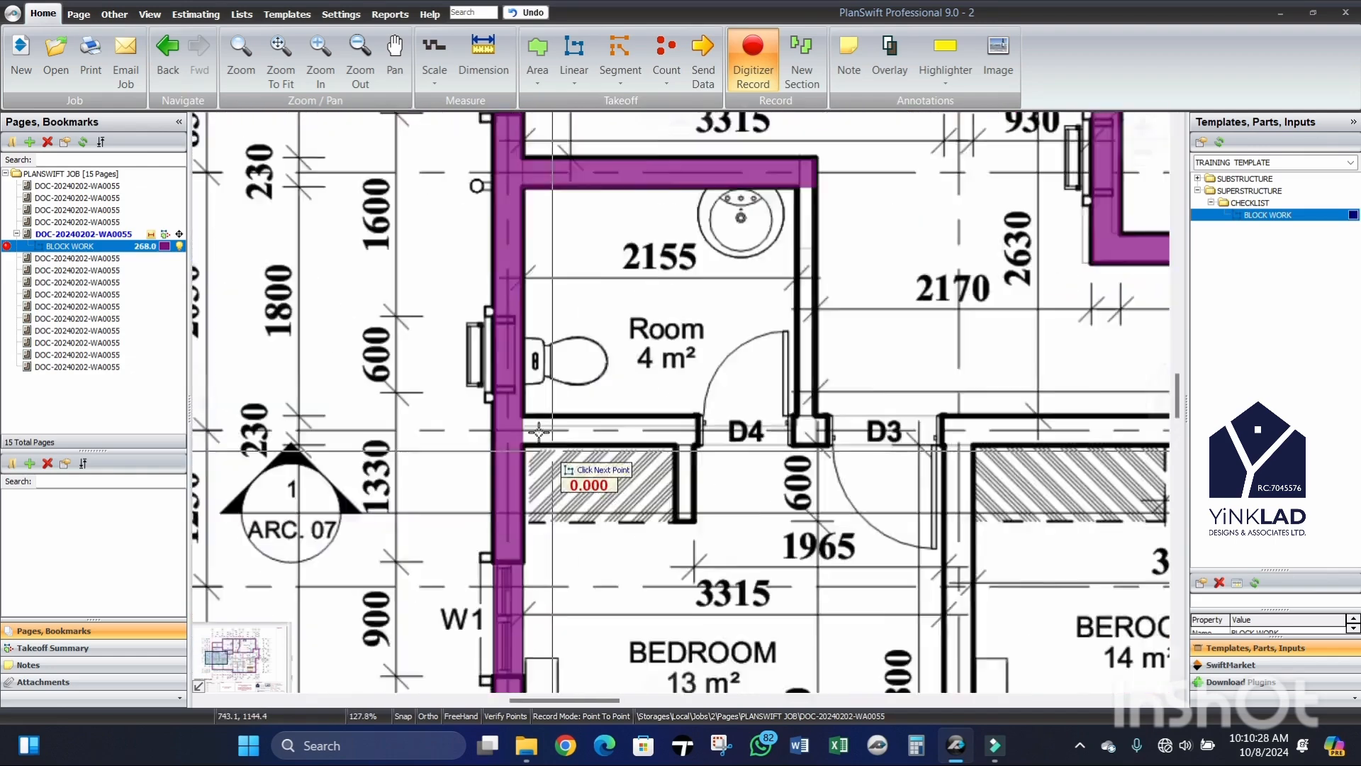
pyautogui.scroll(3, 539, 430)
pyautogui.scroll(-7, 482, 370)
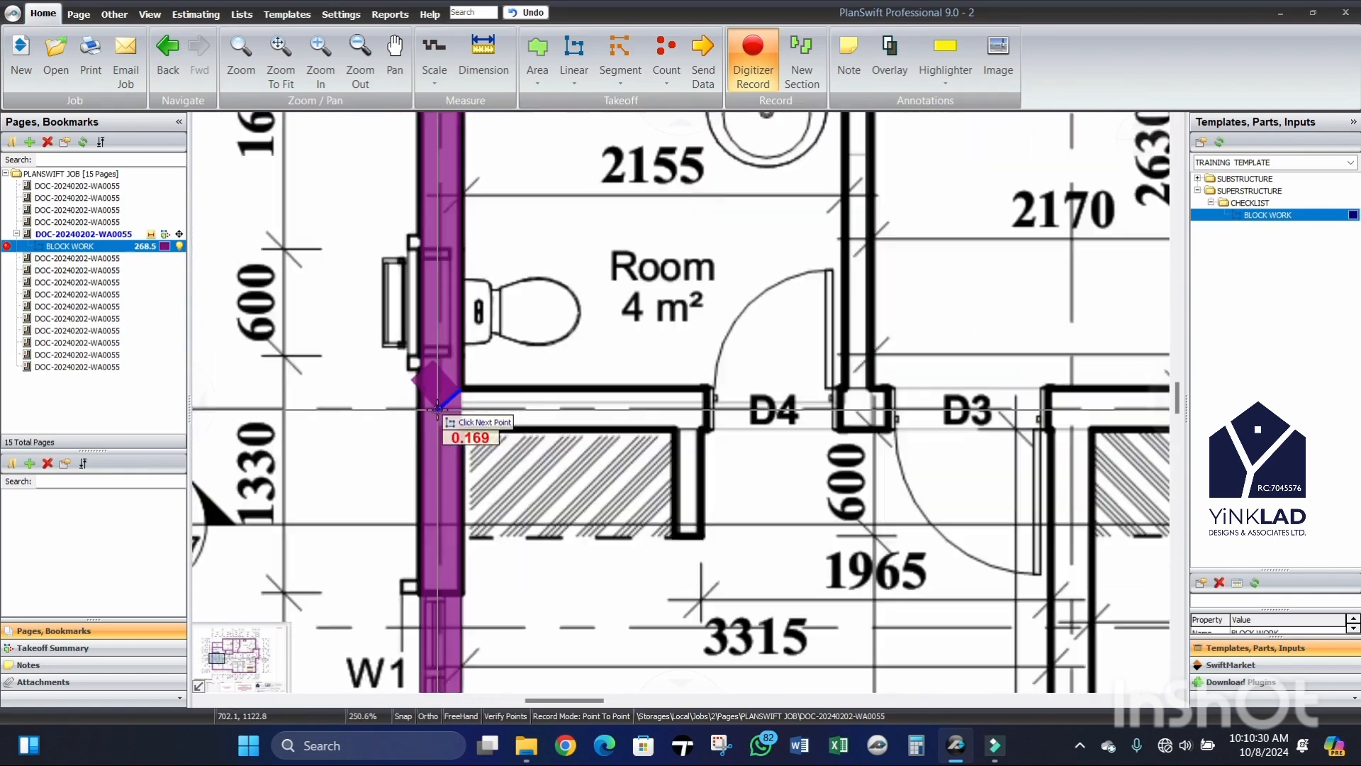
pyautogui.scroll(3, 1021, 409)
pyautogui.scroll(6, 1021, 409)
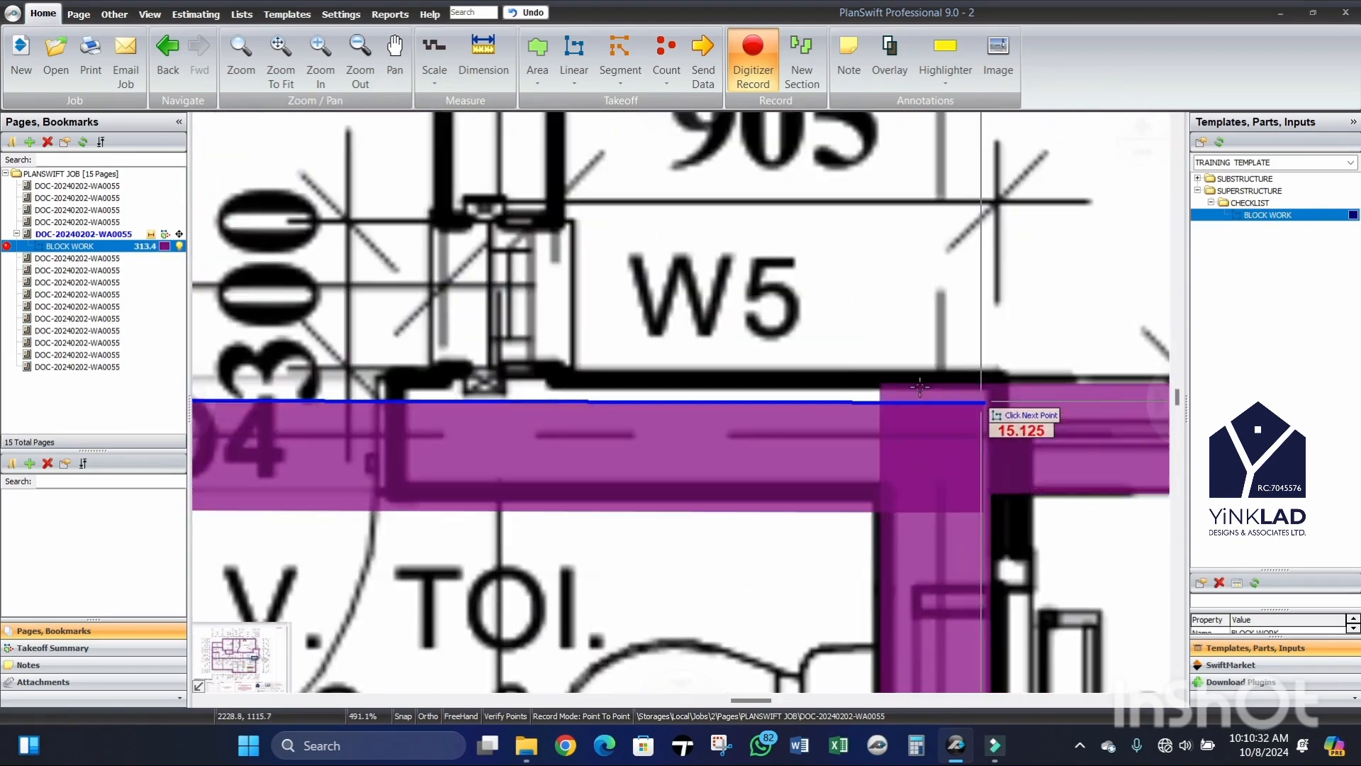
pyautogui.scroll(-4, 840, 369)
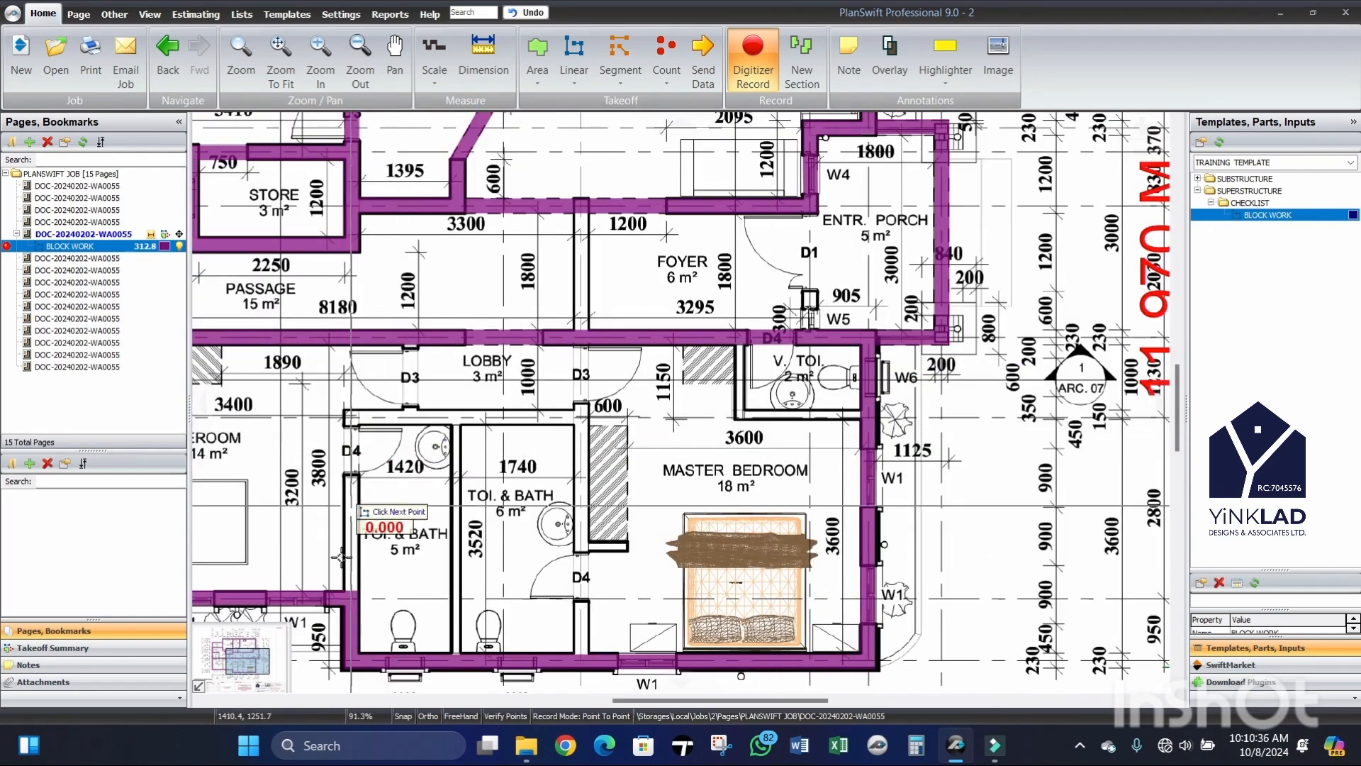
# Step: Trace the wall between the 14 m² bedroom and its toilet and bath, about 2.7 m from the external wall past door D4
pyautogui.scroll(6, 352, 506)
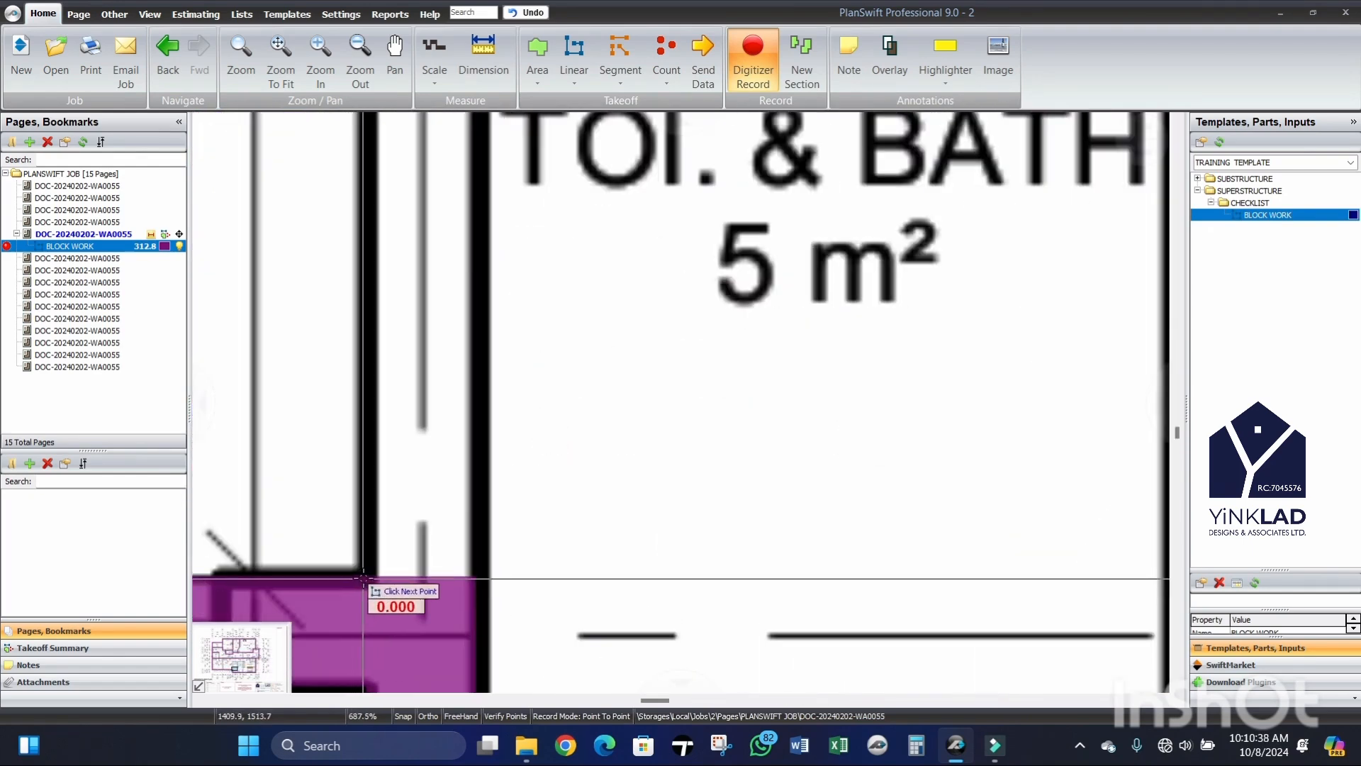
pyautogui.scroll(-8, 366, 579)
pyautogui.scroll(4, 359, 390)
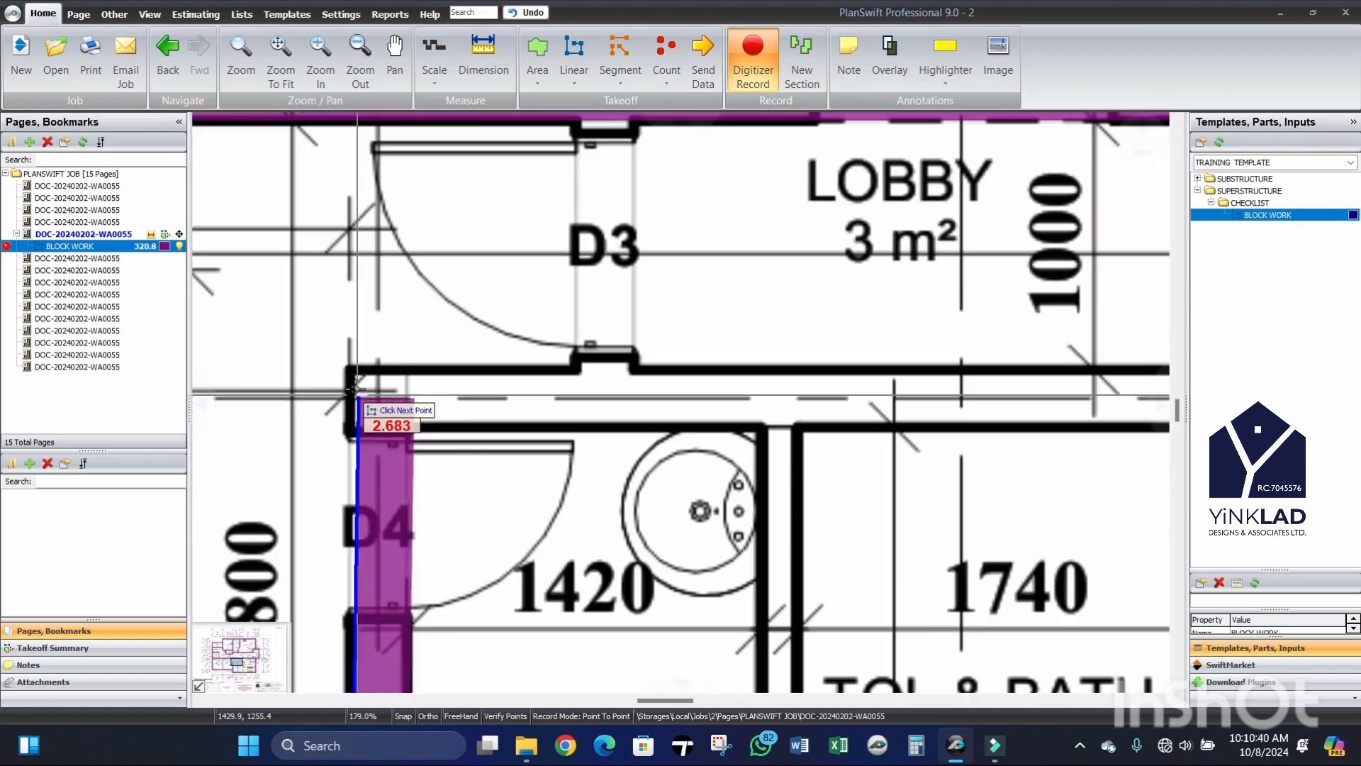
pyautogui.click(349, 368)
# Step: Trace the lobby-side wall of the two toilets and baths, about 3.55 m, to the master bedroom wall and end the section
pyautogui.scroll(-3, 349, 368)
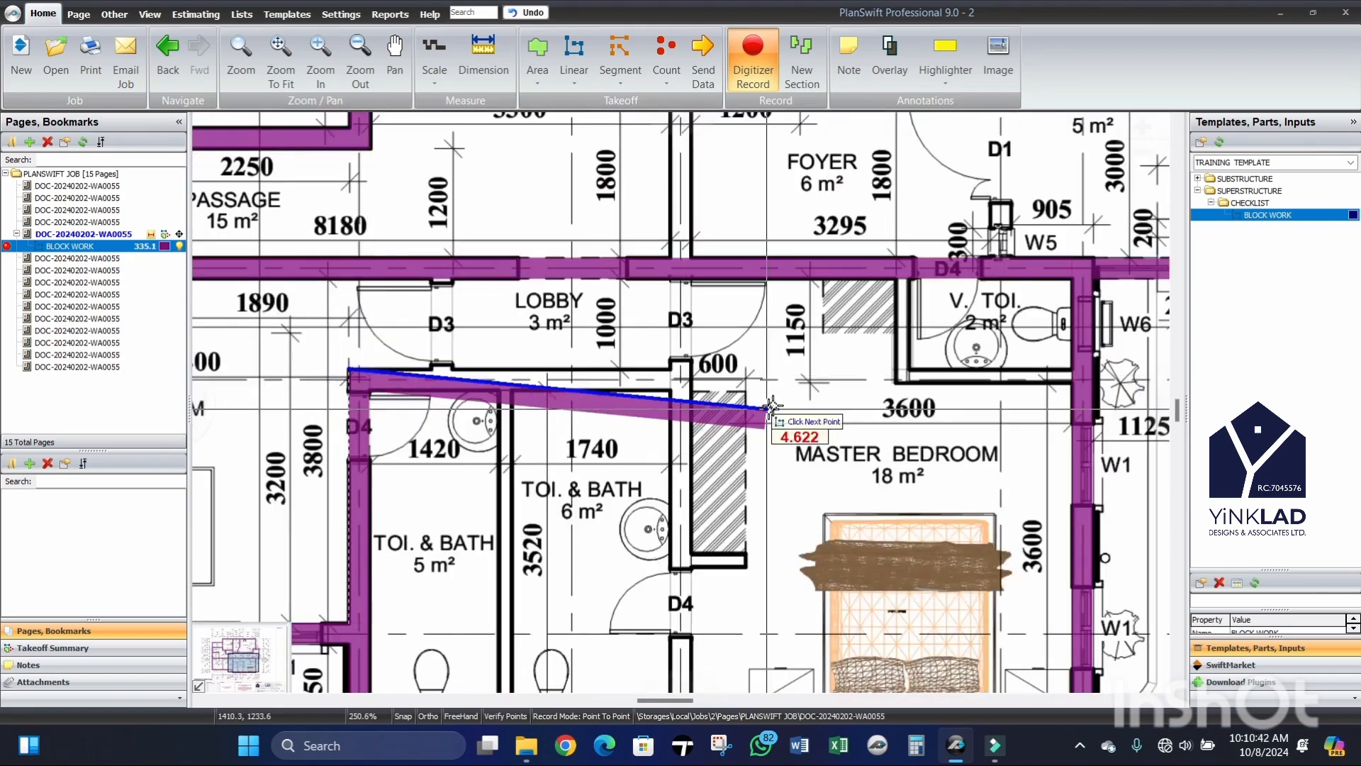
pyautogui.scroll(4, 638, 369)
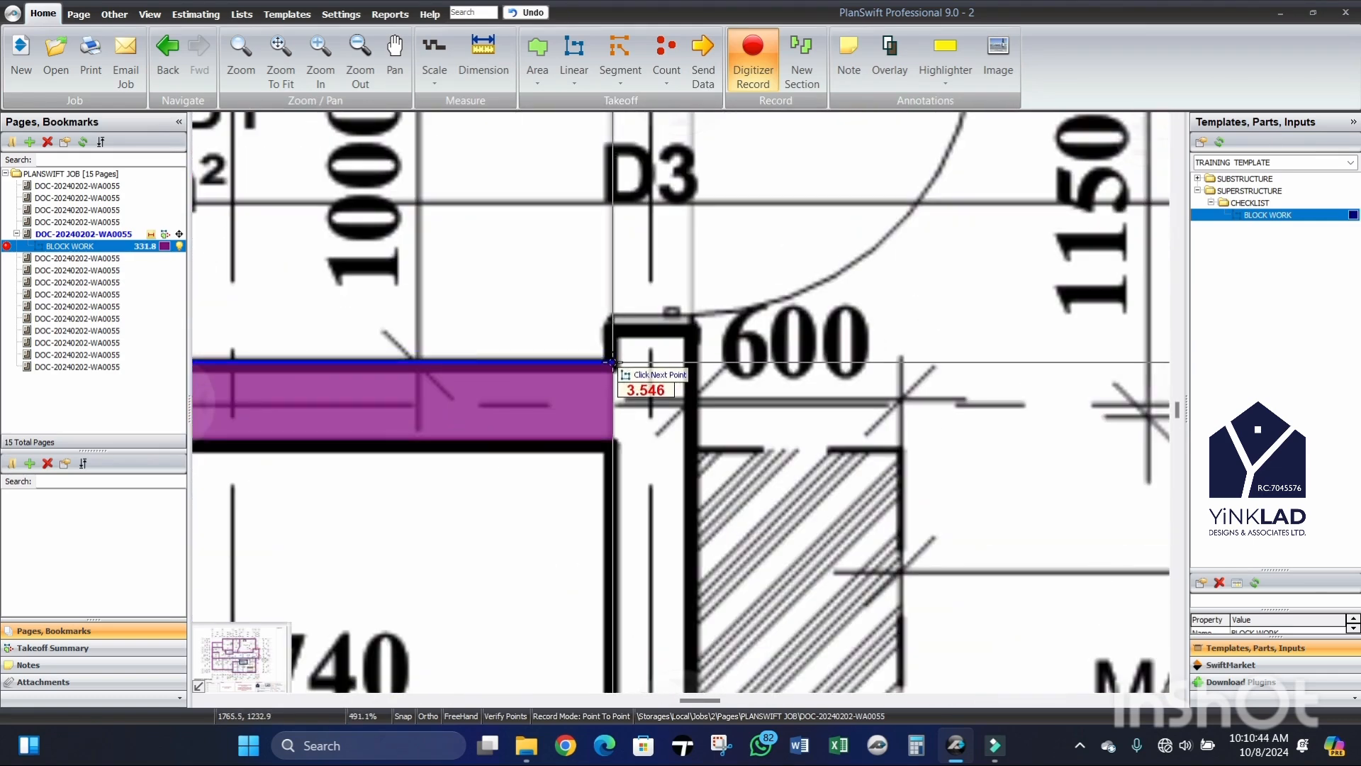
pyautogui.scroll(-5, 615, 355)
# Step: Trace the wall separating the master bedroom from its toilet and lobby, from the external wall up to the grid line 6 wall
pyautogui.scroll(3, 669, 478)
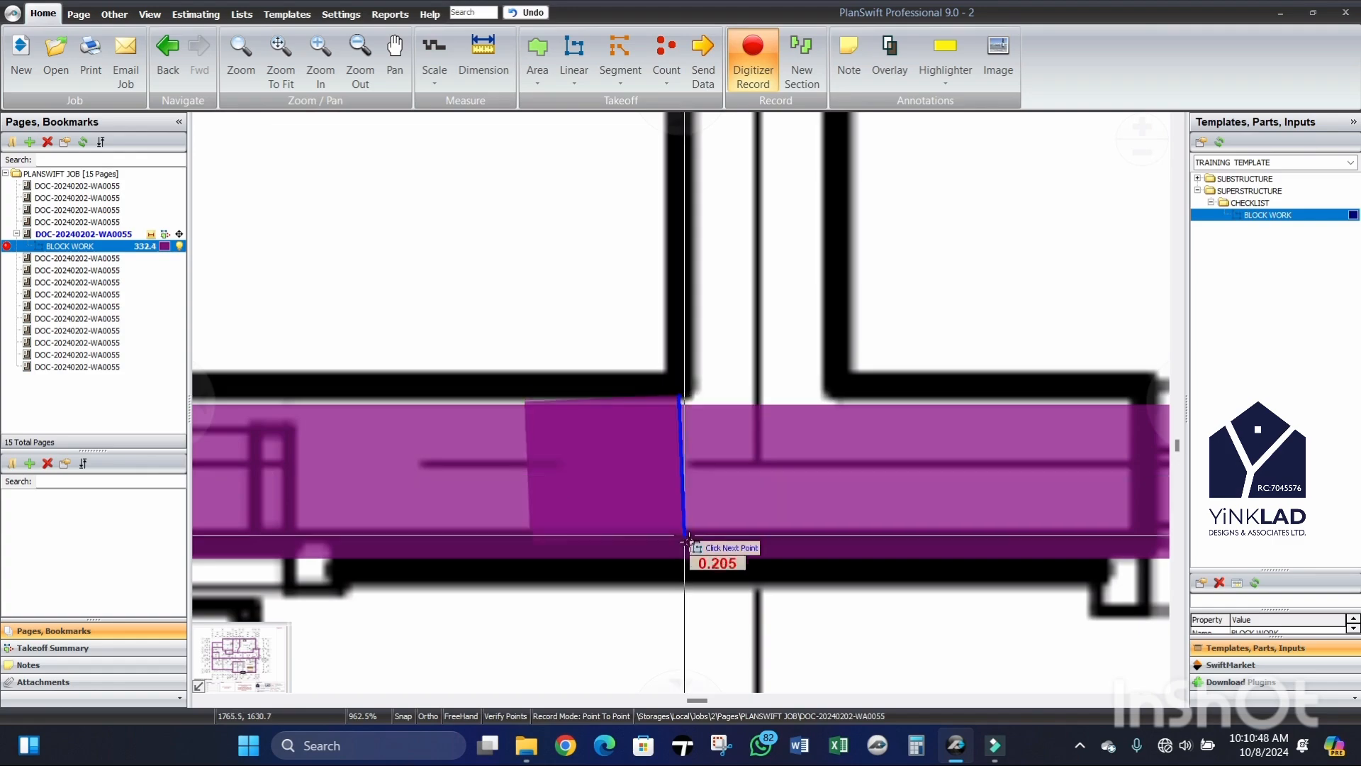
pyautogui.scroll(-8, 682, 543)
pyautogui.scroll(8, 707, 234)
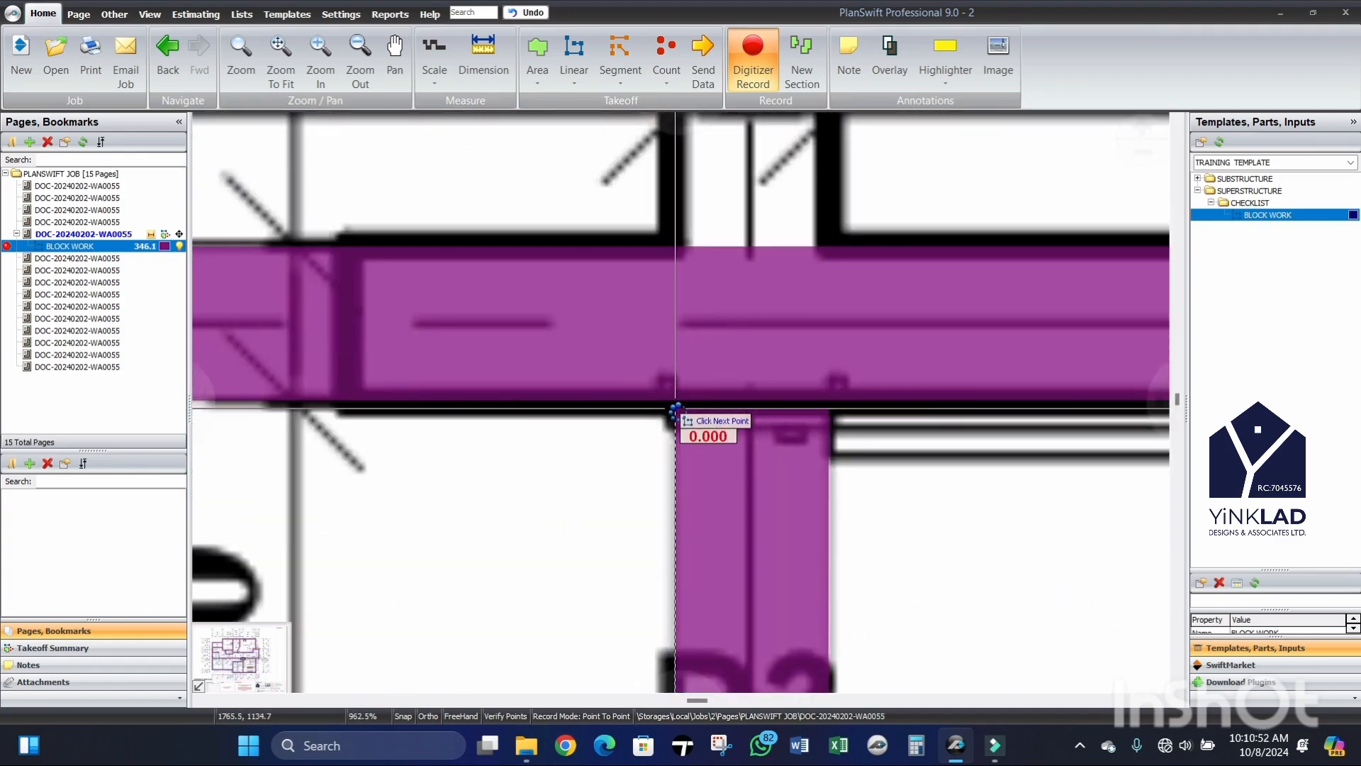
# Step: Trace the wall between the passage and foyer, about 1.79 m up to the main lounge wall, and end the section
pyautogui.scroll(-6, 675, 245)
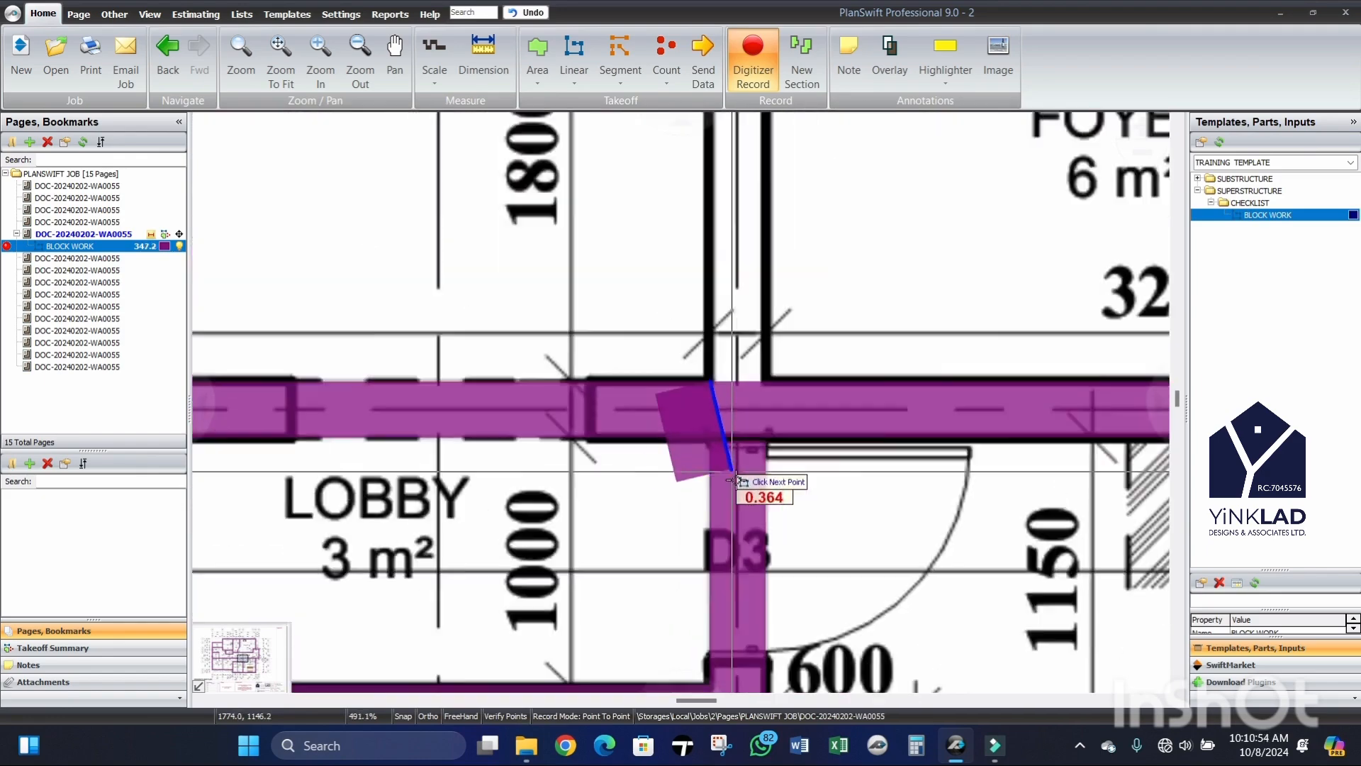
pyautogui.scroll(6, 716, 255)
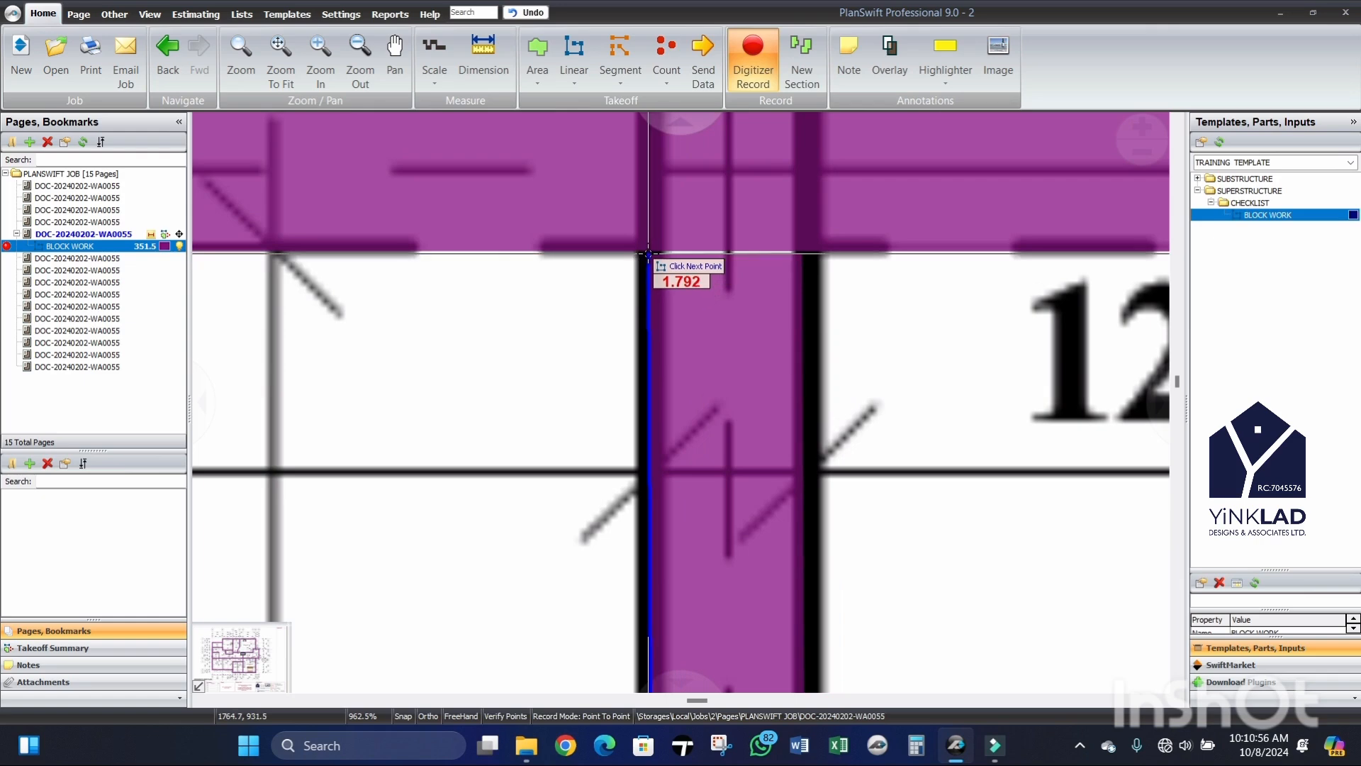
pyautogui.scroll(-10, 648, 248)
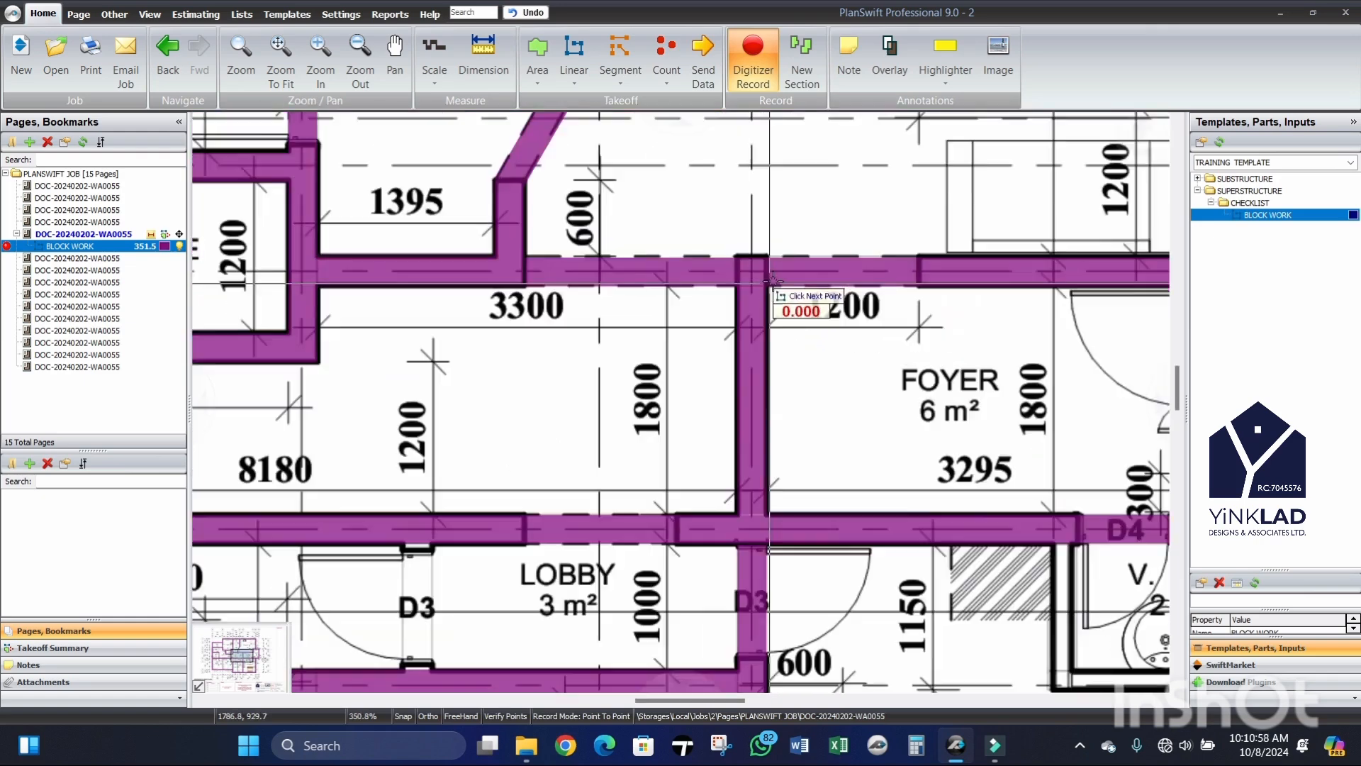
# Step: Trace the wall between the 13 m² and 14 m² bedrooms from the external wall up to the grid line 6 wall
pyautogui.scroll(12, 559, 538)
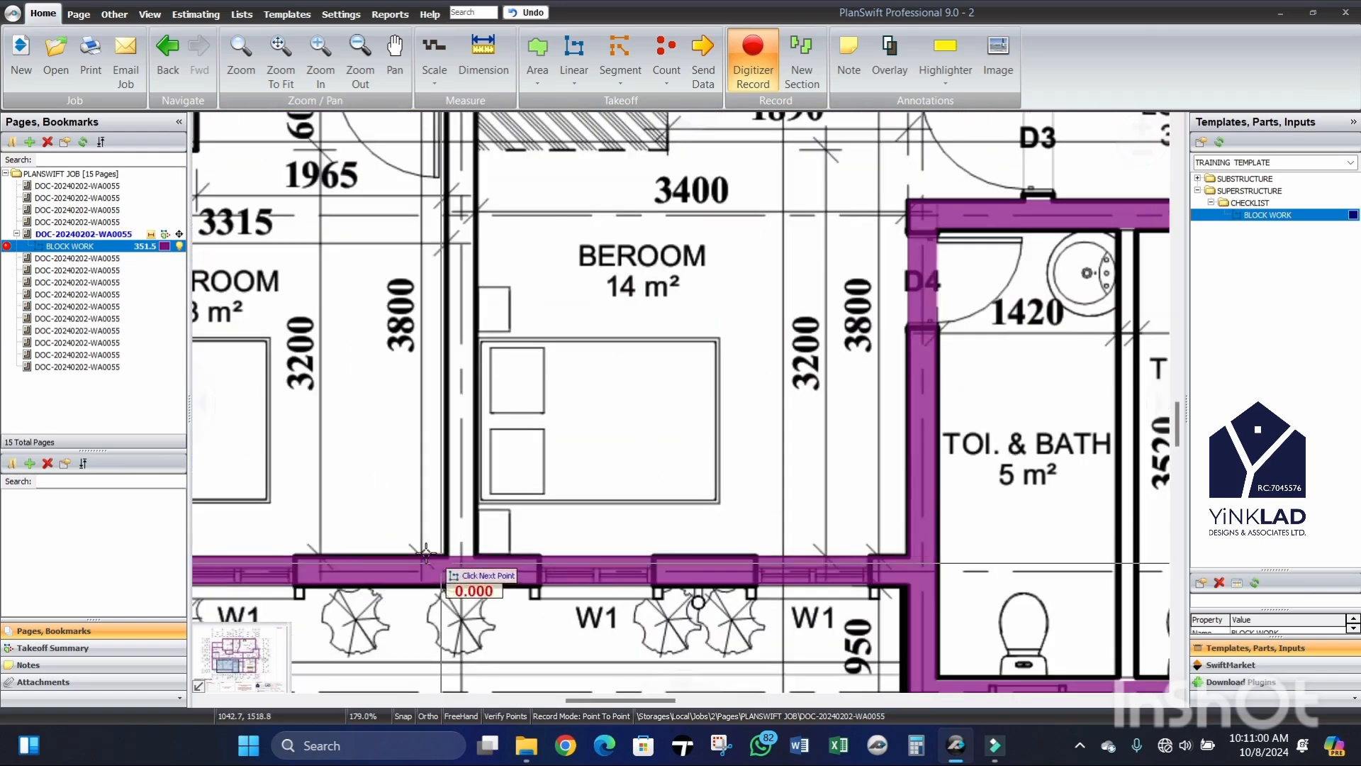
pyautogui.scroll(-7, 557, 560)
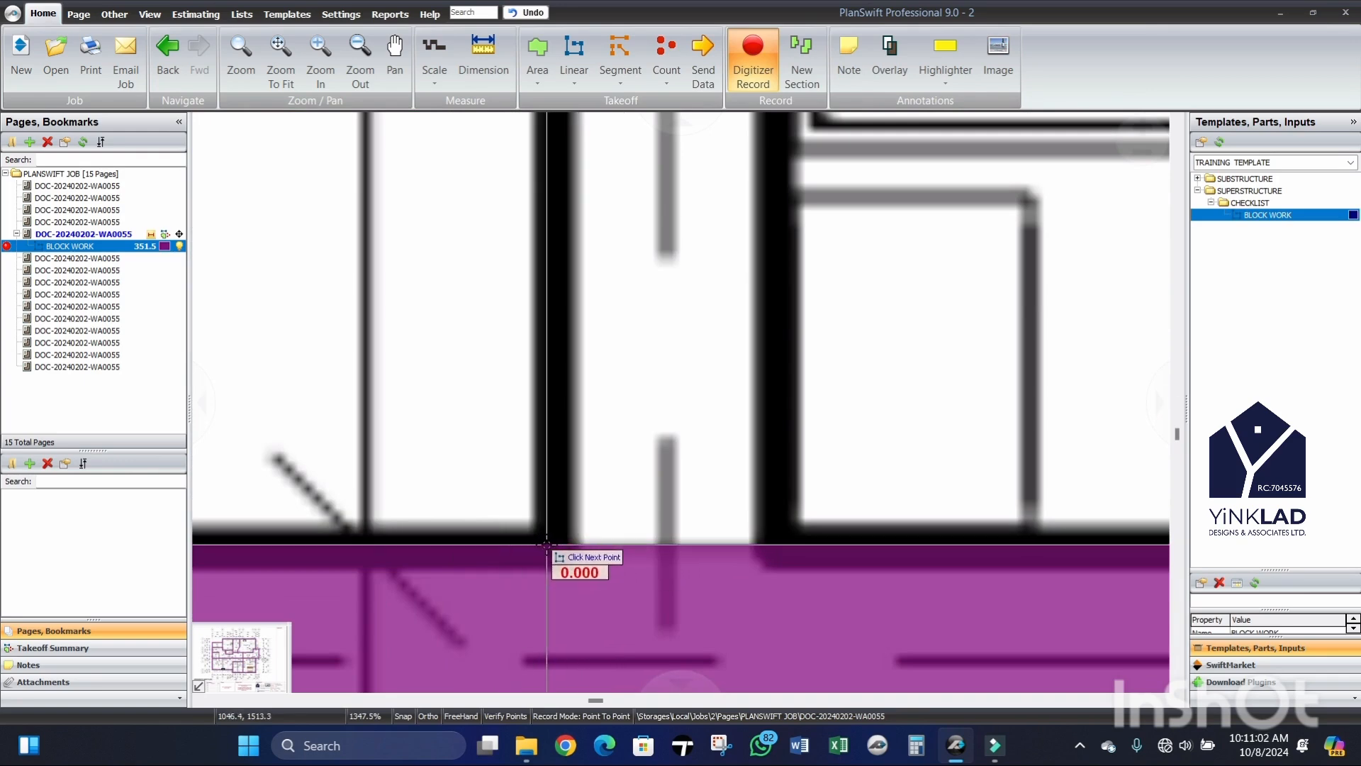
pyautogui.scroll(-2, 564, 497)
pyautogui.scroll(5, 562, 349)
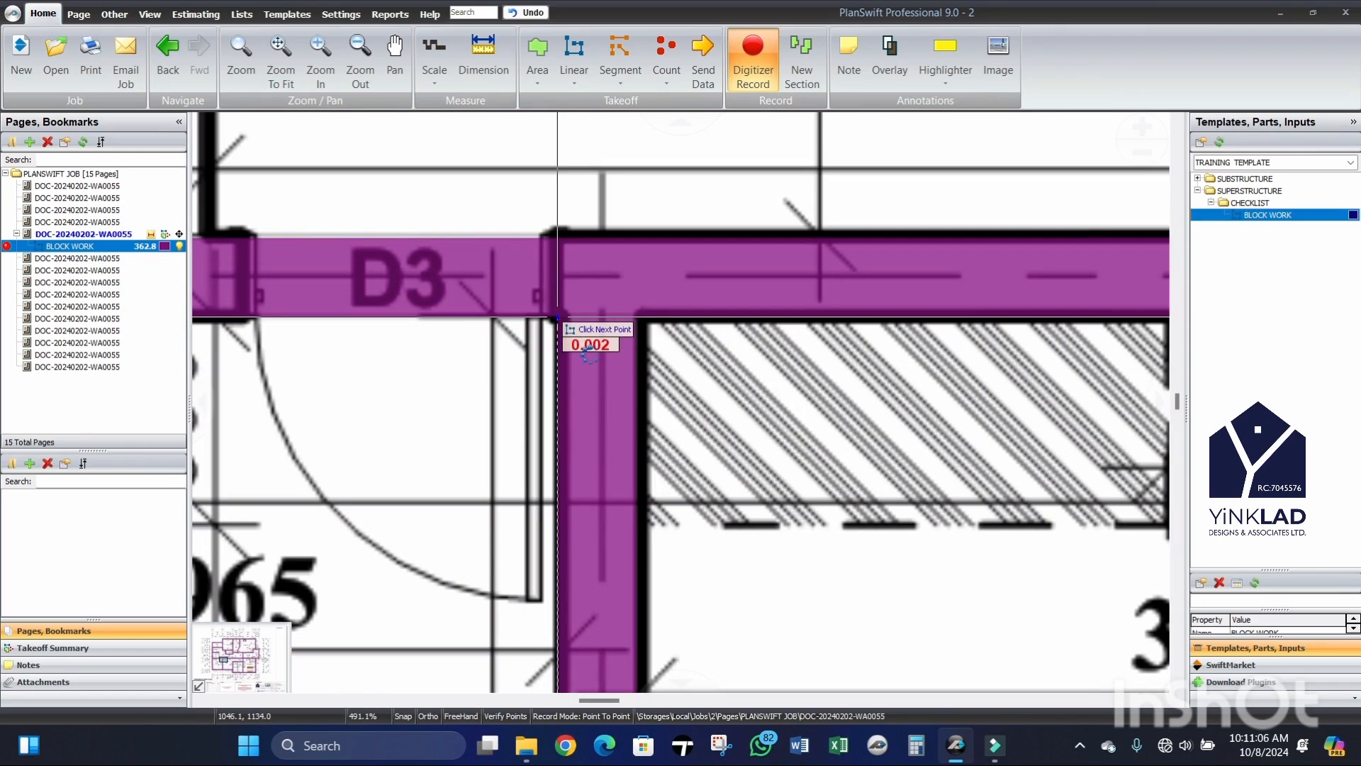
pyautogui.scroll(-10, 558, 316)
# Step: Stop recording the BLOCK WORK takeoff and deselect it
pyautogui.scroll(3, 898, 402)
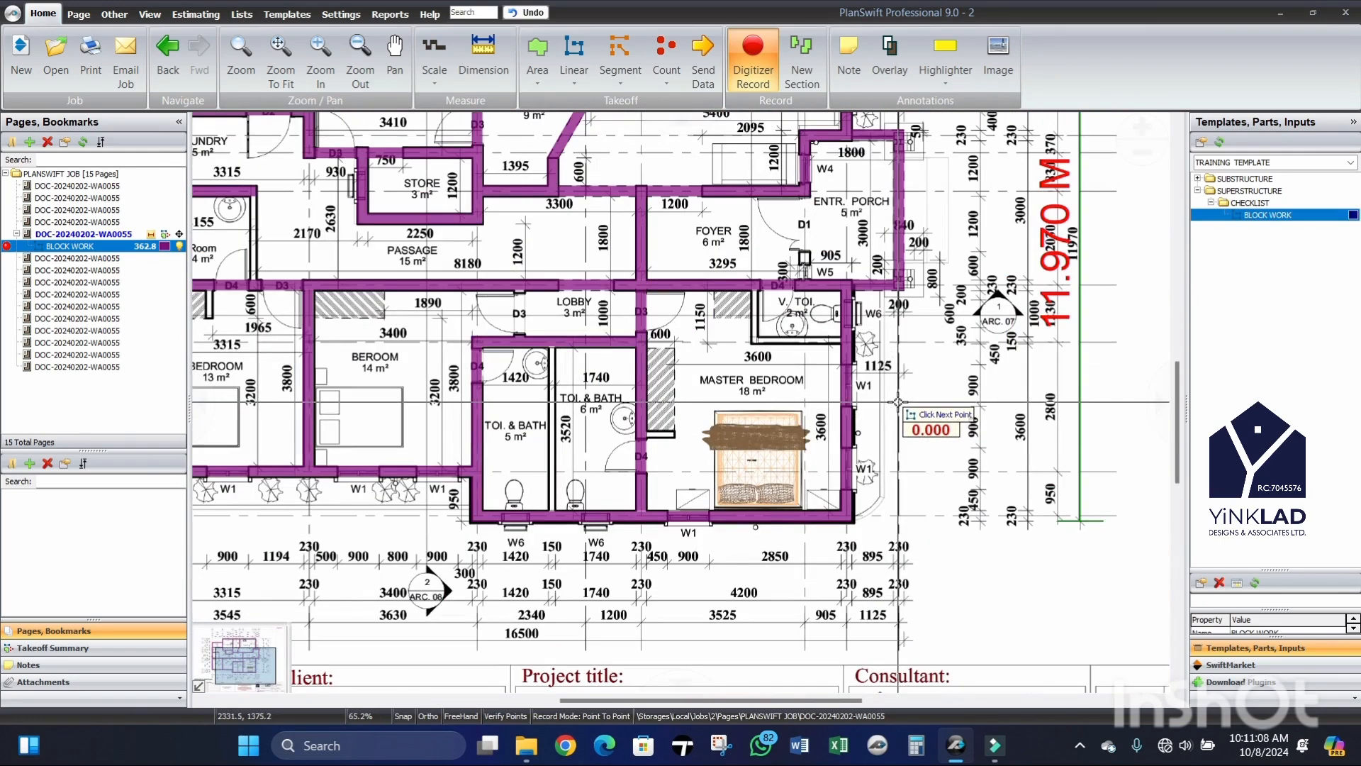
pyautogui.scroll(-3, 816, 433)
pyautogui.scroll(5, 752, 304)
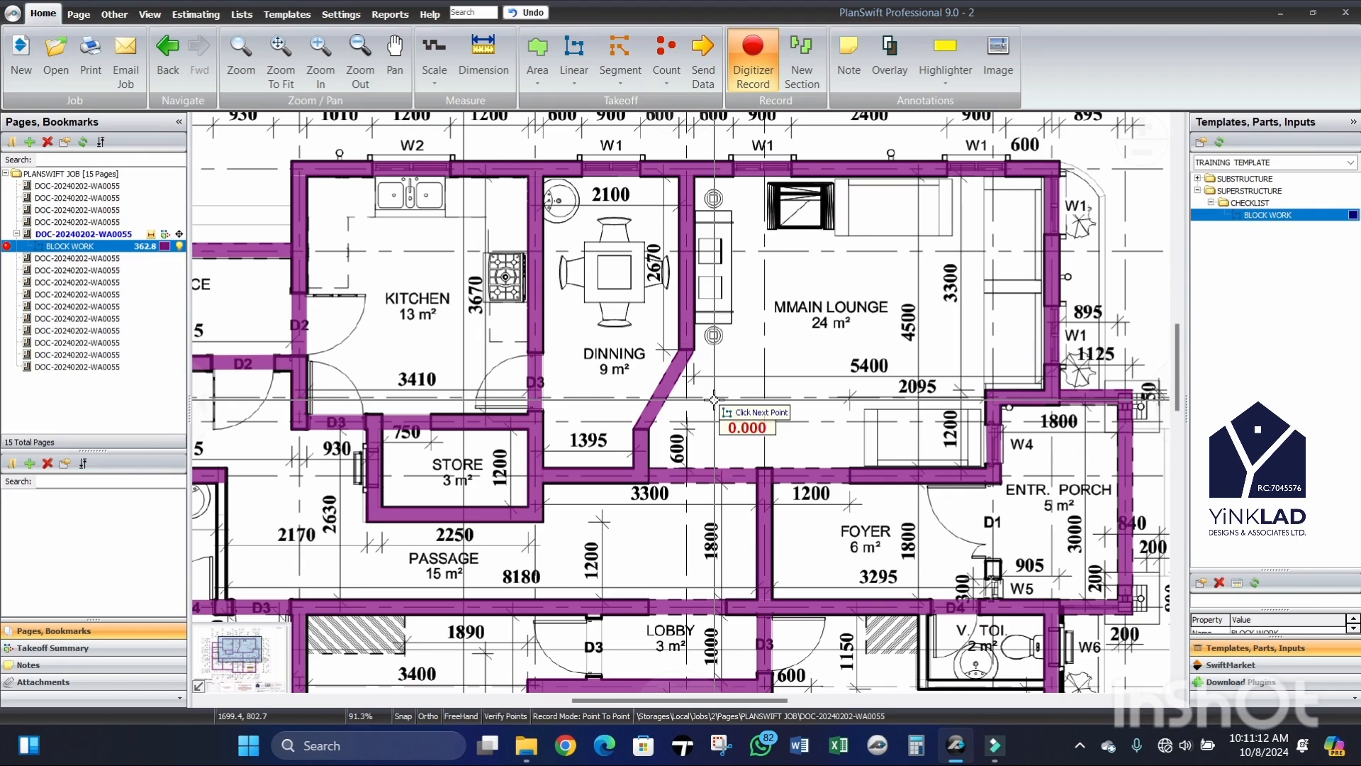
pyautogui.scroll(-3, 759, 312)
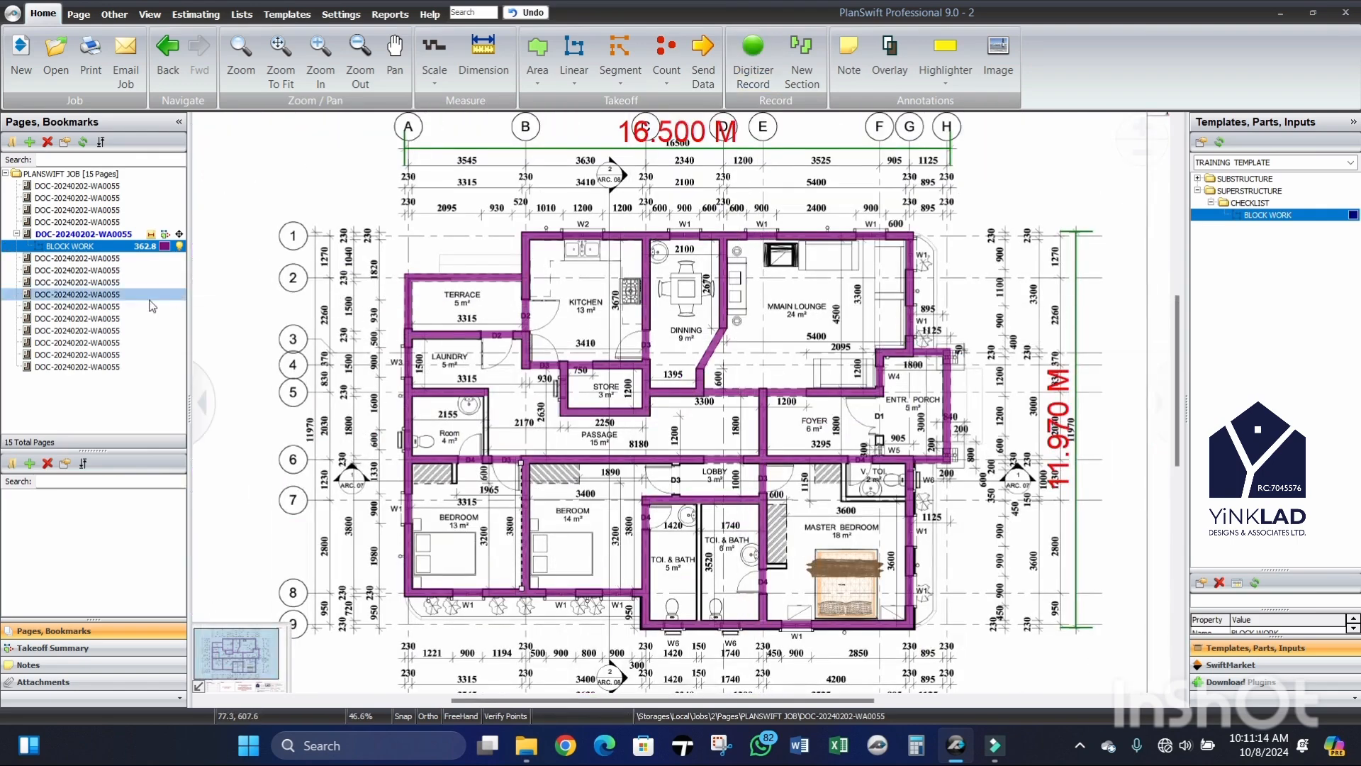
pyautogui.rightClick(686, 257)
pyautogui.click(732, 286)
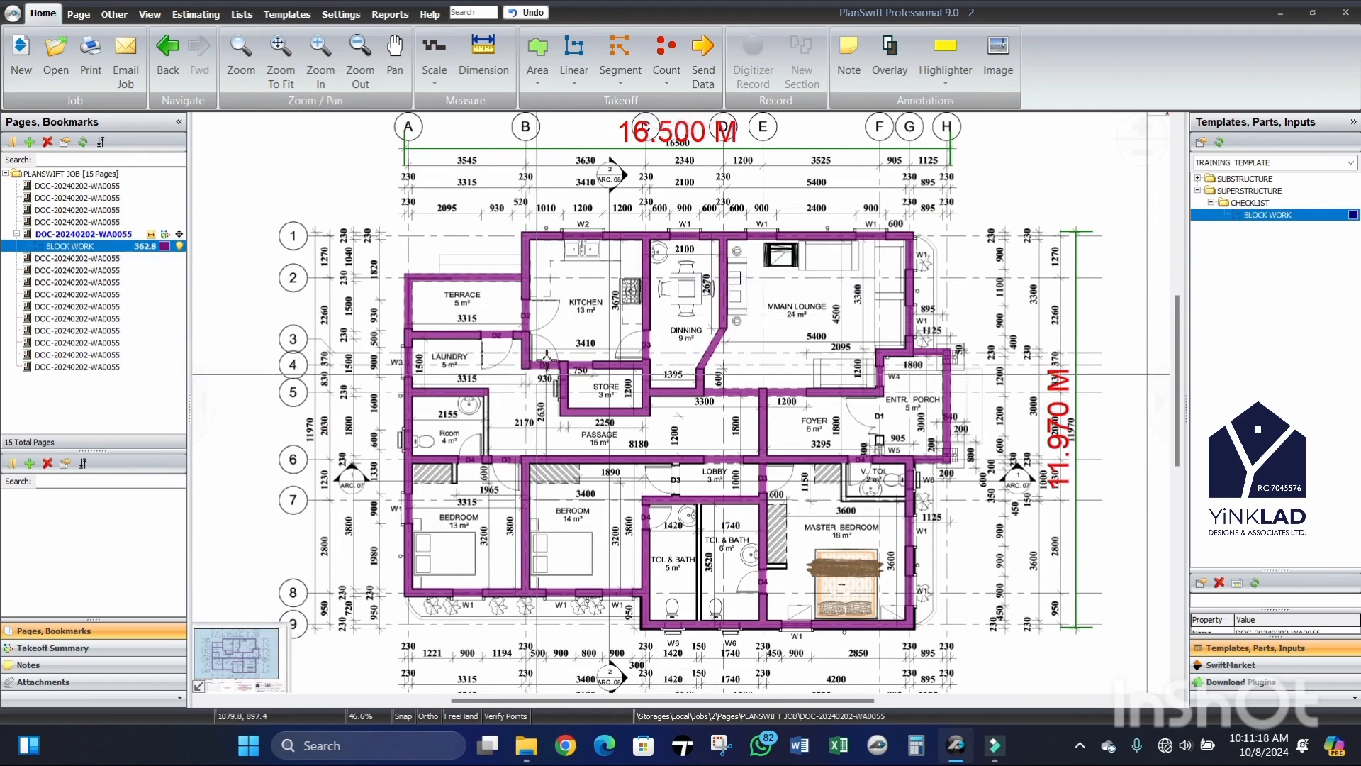
# Step: Examine the BLOCK WORK quantity in the legend beneath the ground floor plan
pyautogui.scroll(-1, 552, 348)
pyautogui.scroll(2, 491, 558)
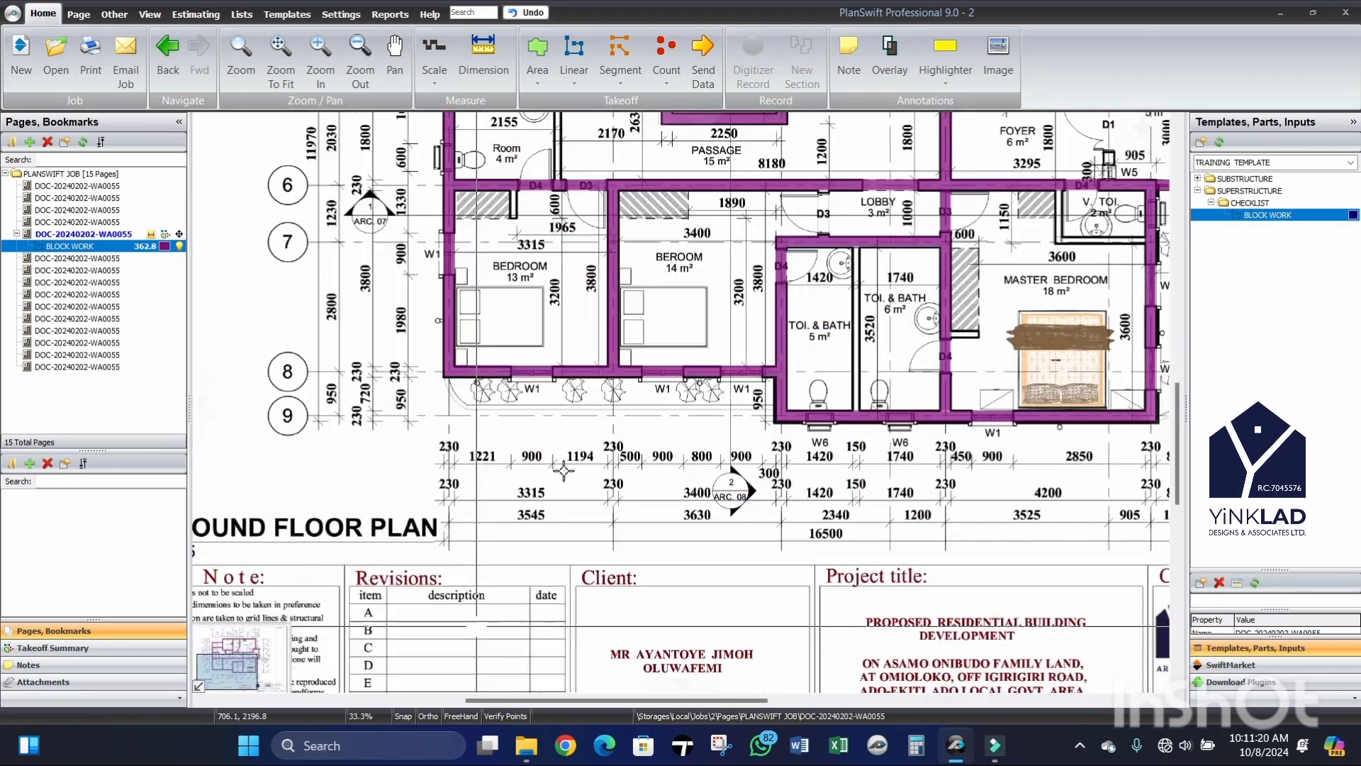
pyautogui.scroll(1, 497, 624)
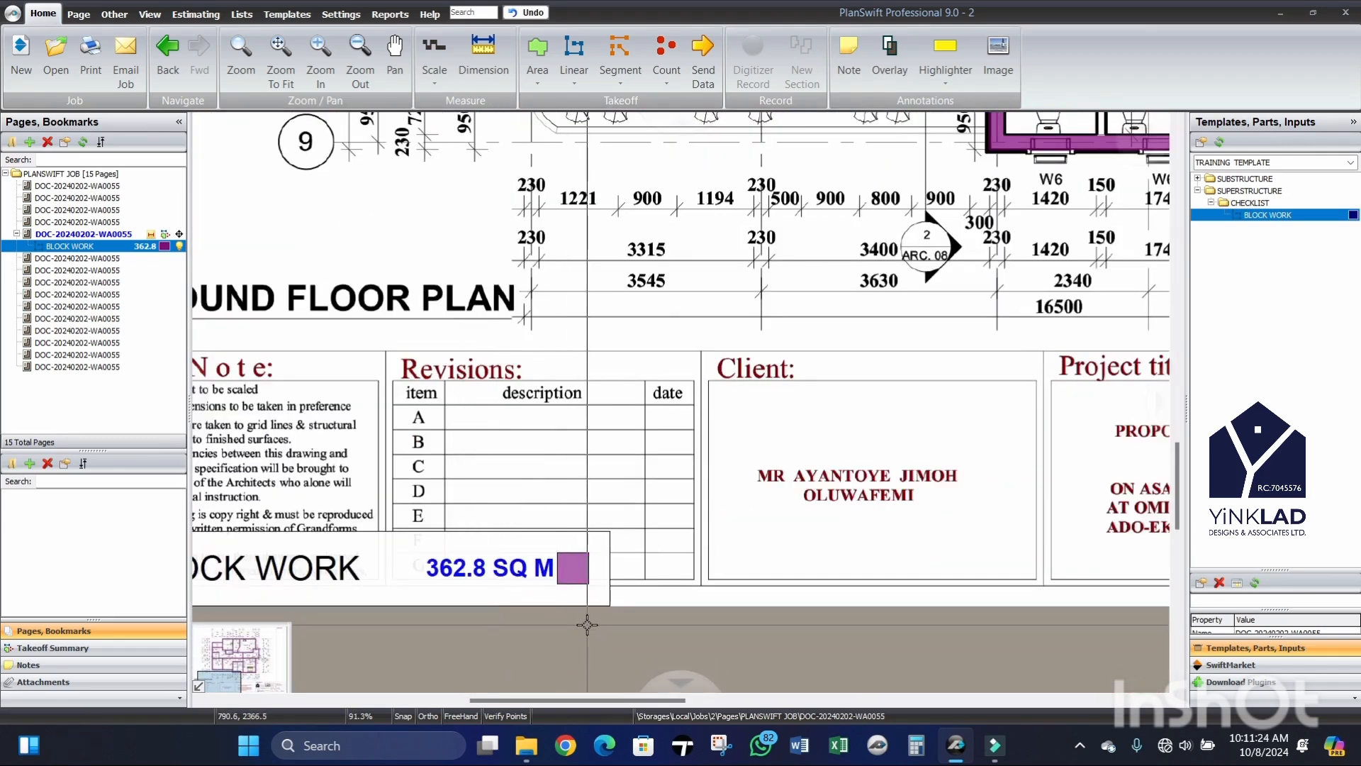
# Step: Examine the traced block walls across the ground floor plan, including the laundry, store and passage area
pyautogui.scroll(-3, 587, 595)
pyautogui.scroll(3, 565, 598)
pyautogui.scroll(-3, 565, 598)
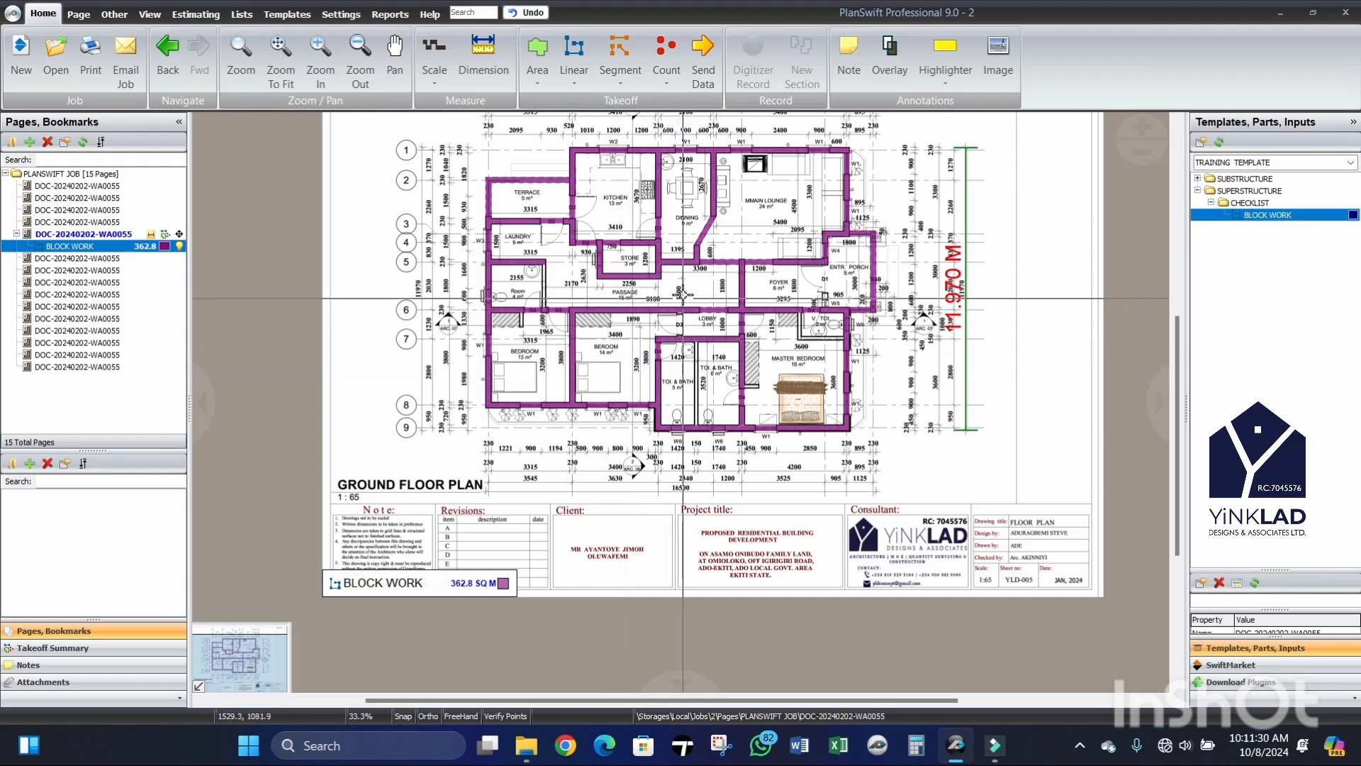
pyautogui.scroll(2, 667, 326)
pyautogui.scroll(-2, 666, 332)
pyautogui.scroll(4, 534, 398)
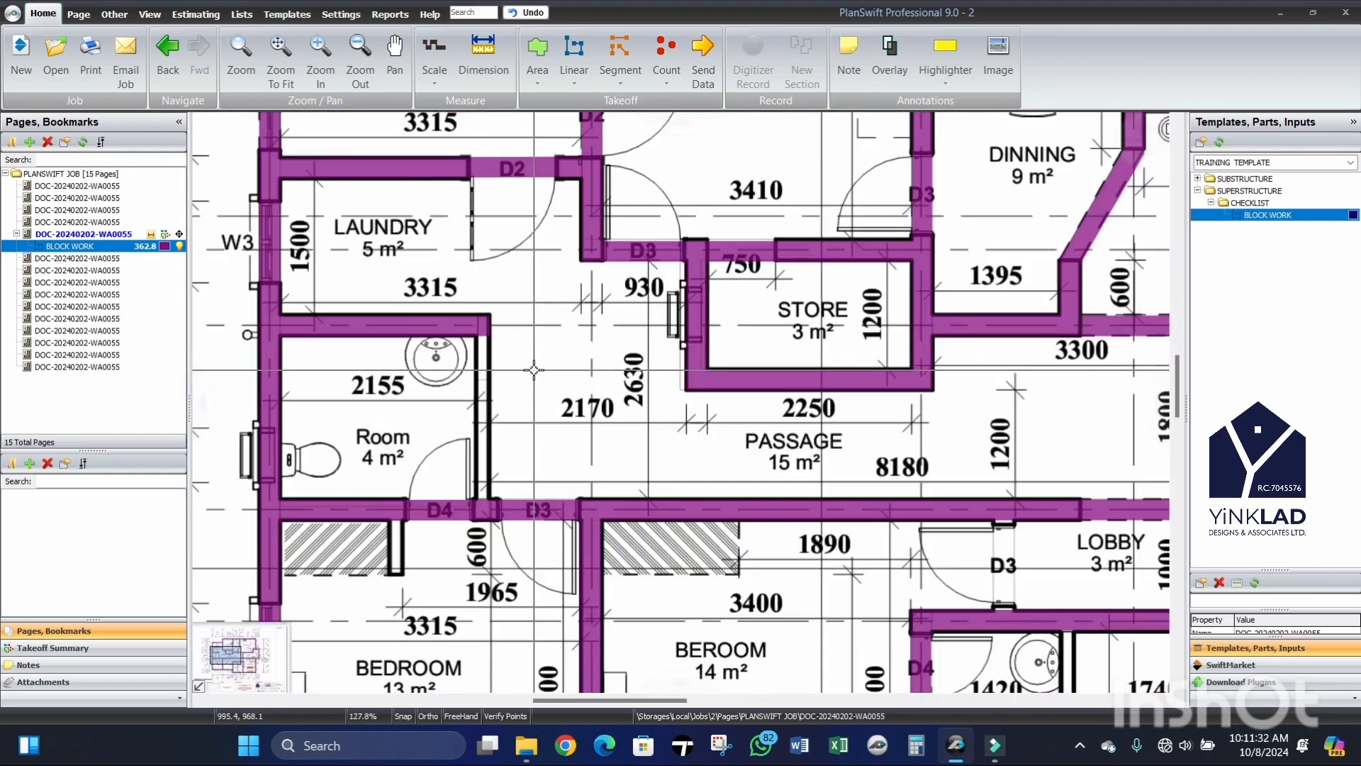
pyautogui.scroll(-2, 533, 398)
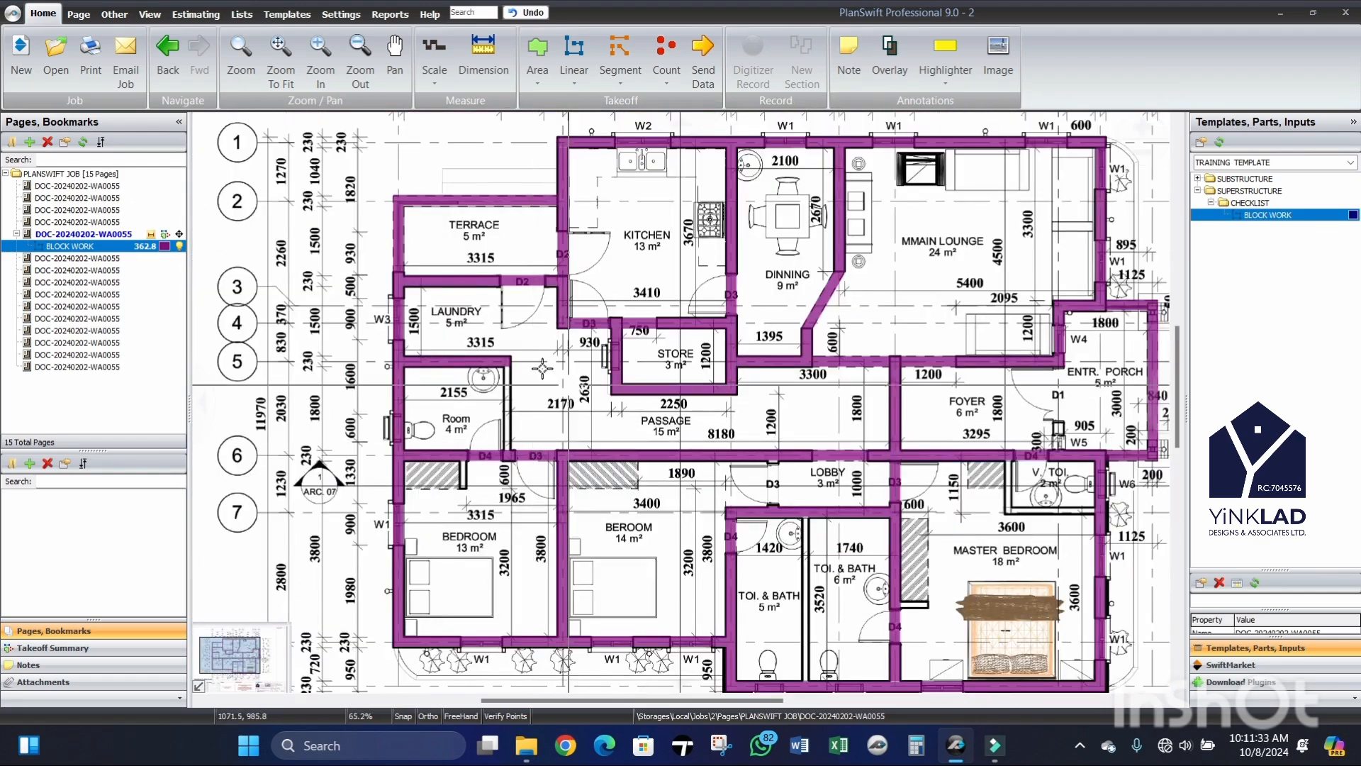
# Step: Hide the BLOCK WORK takeoff so that only the ground floor plan drawing is shown
pyautogui.click(180, 246)
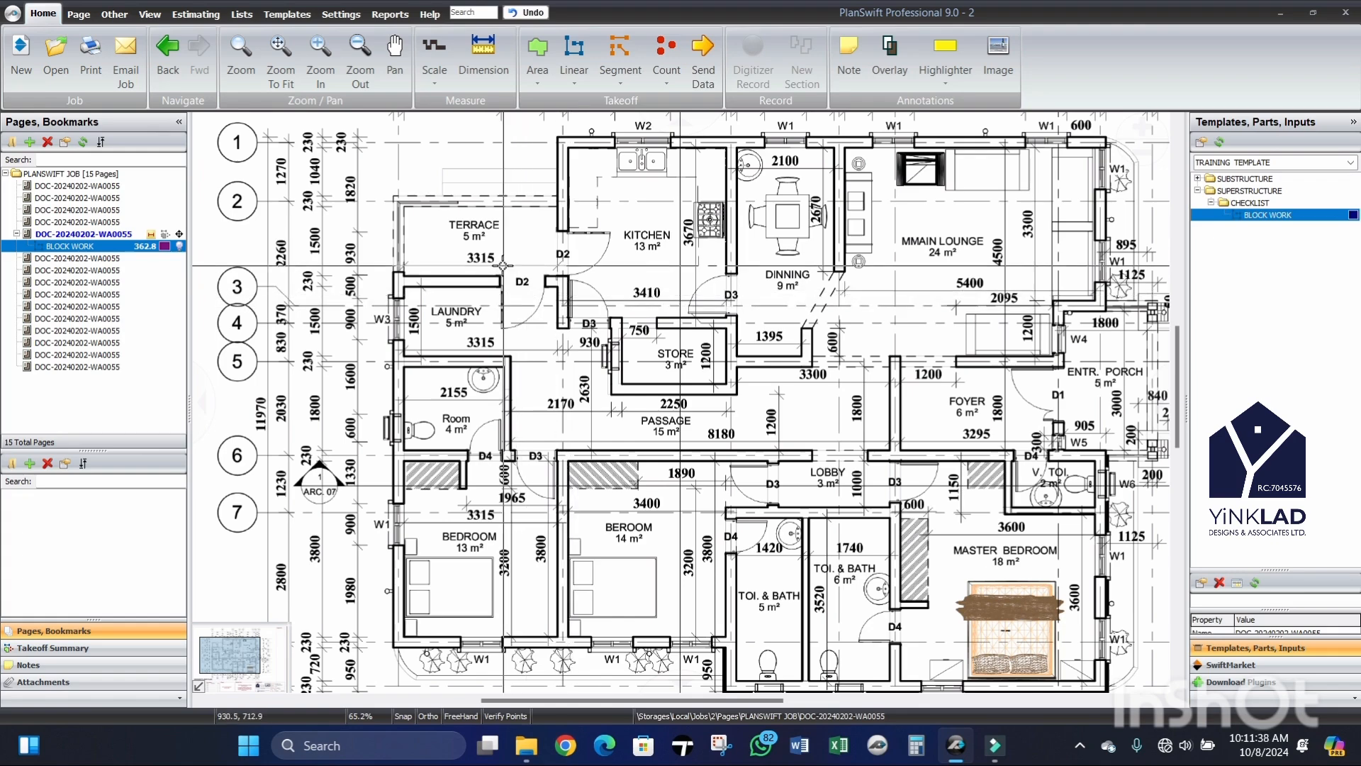
pyautogui.scroll(-2, 537, 289)
pyautogui.scroll(2, 535, 289)
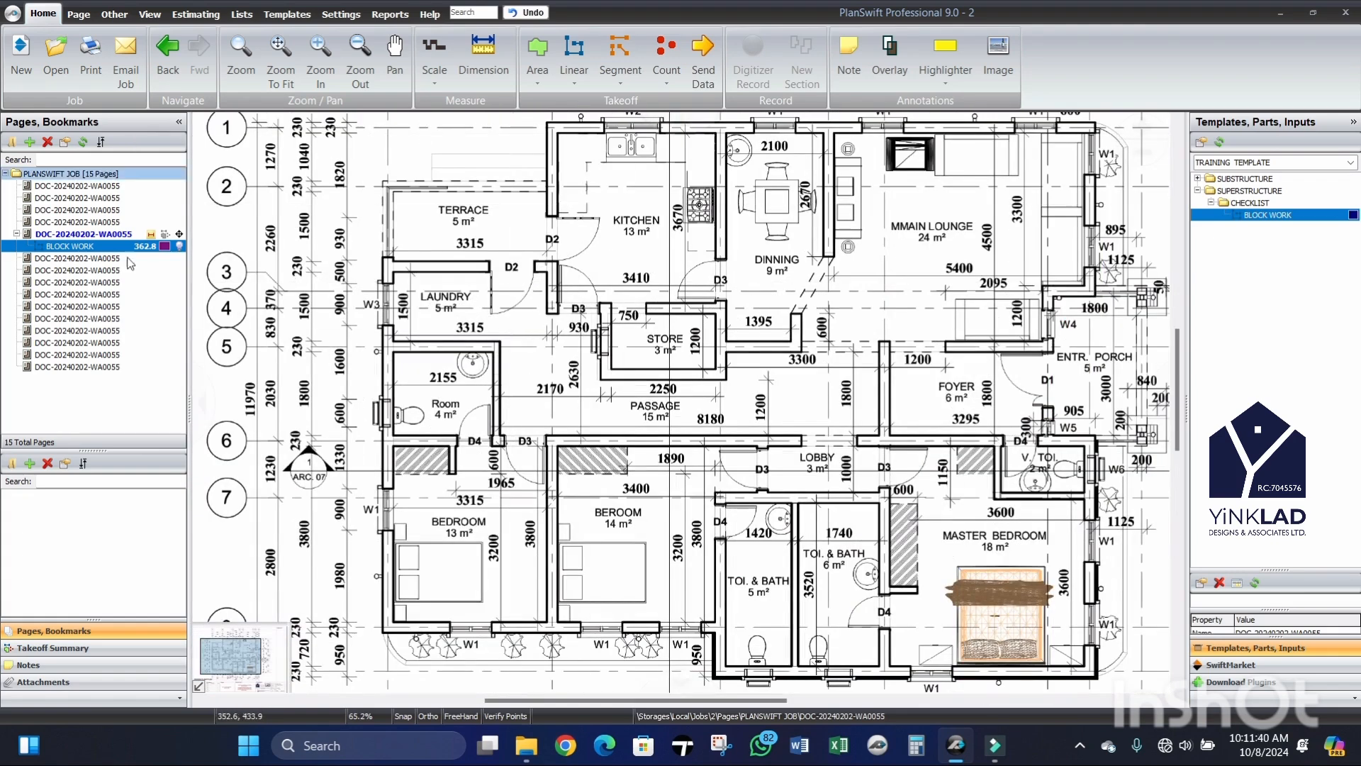
# Step: Using the door schedule, set BLOCK WORK's D1 door opening to width 1.2, length 2.1 and quantity 1, and save
pyautogui.click(119, 357)
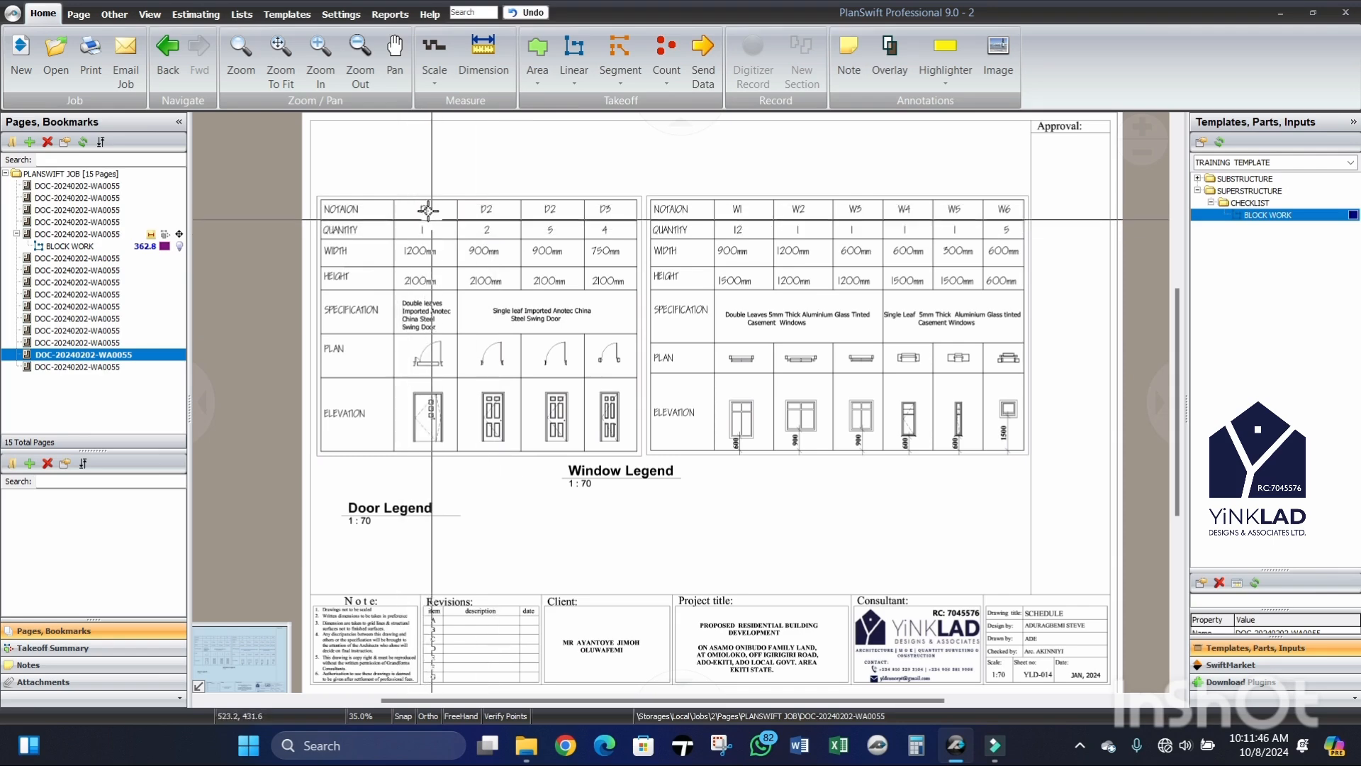
pyautogui.click(84, 248)
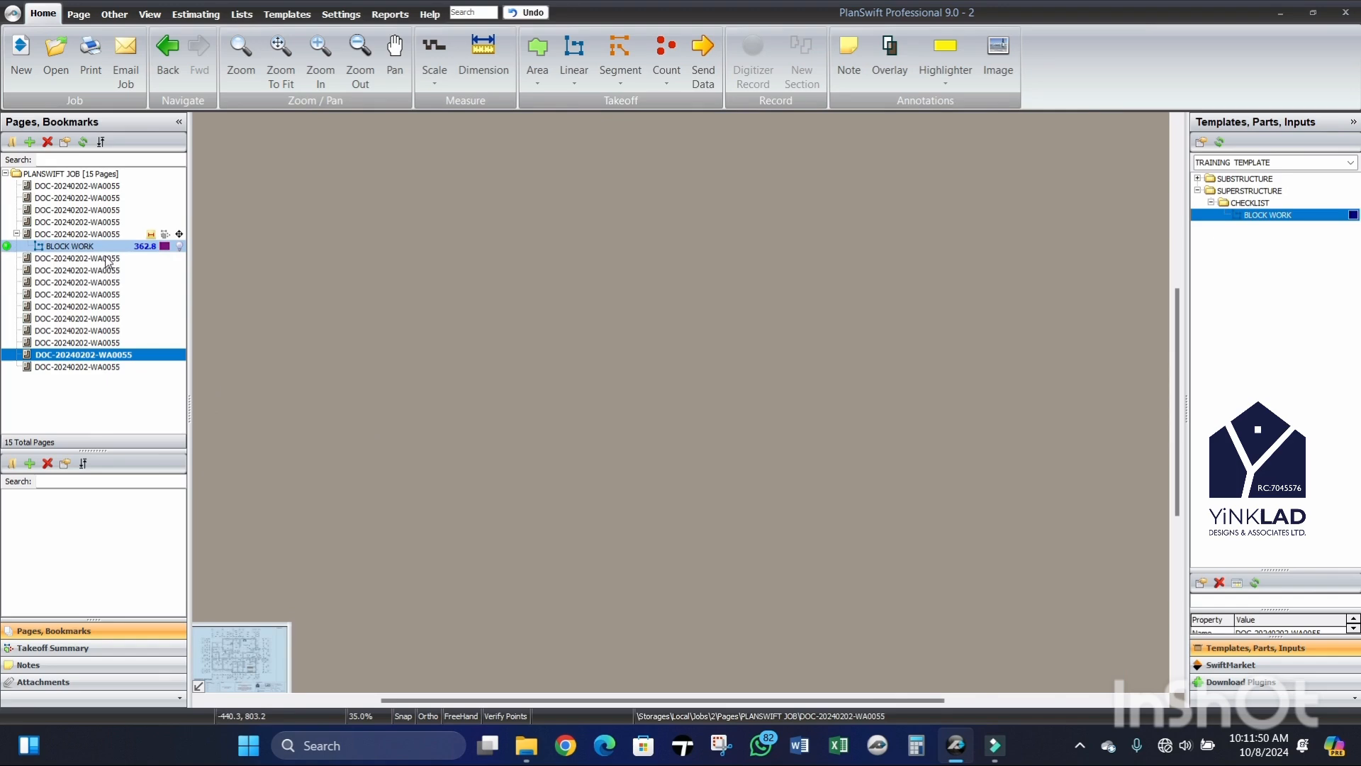
pyautogui.doubleClick(89, 248)
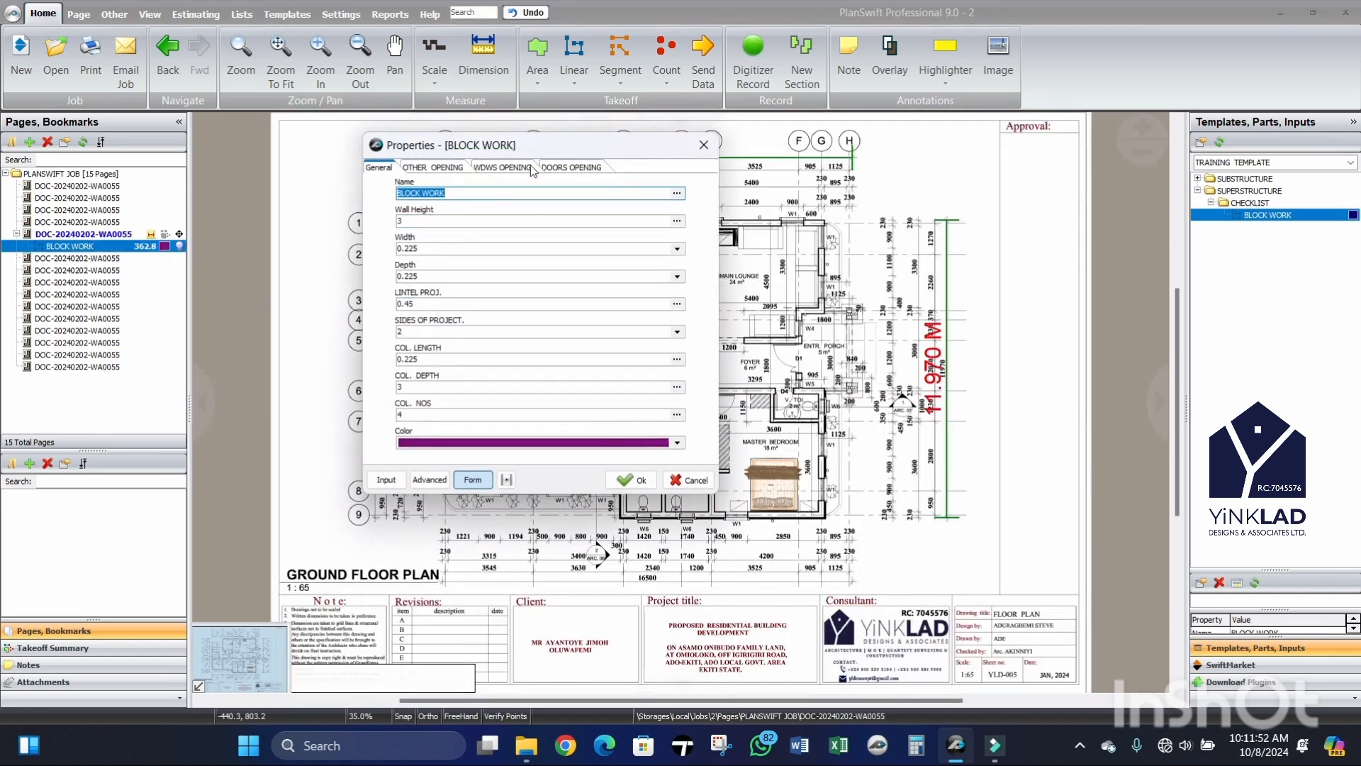
pyautogui.click(571, 168)
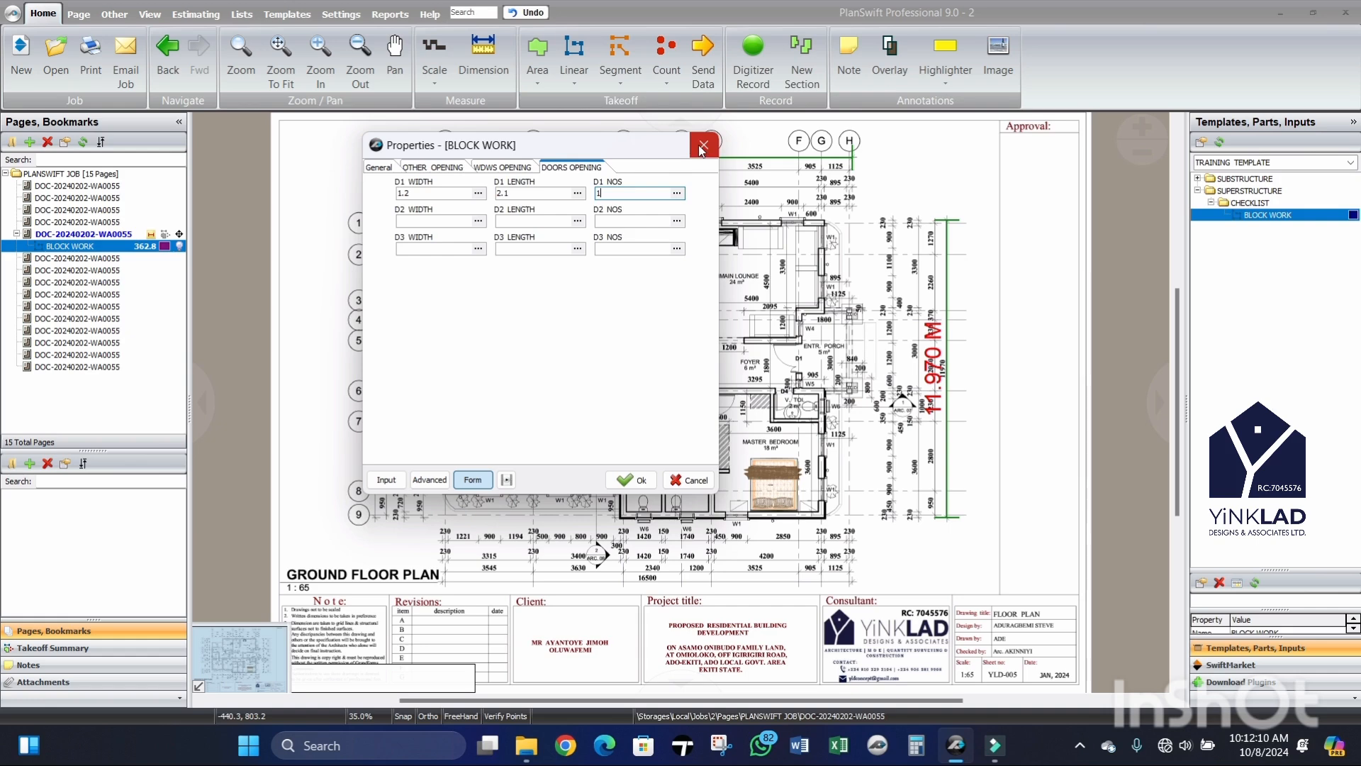
pyautogui.click(634, 482)
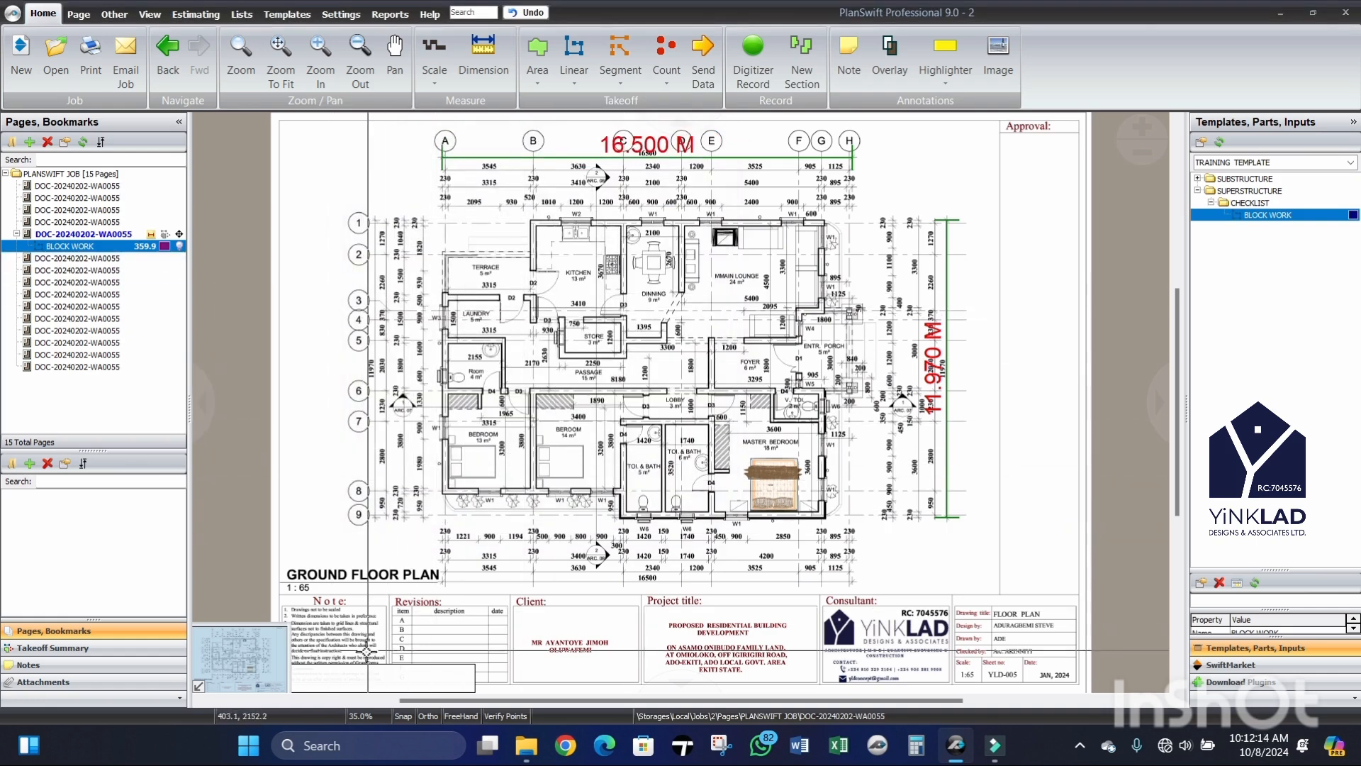
# Step: Consult the Door Legend and set BLOCK WORK's door opening quantities to 2 for D2 and 5 for D3
pyautogui.click(124, 356)
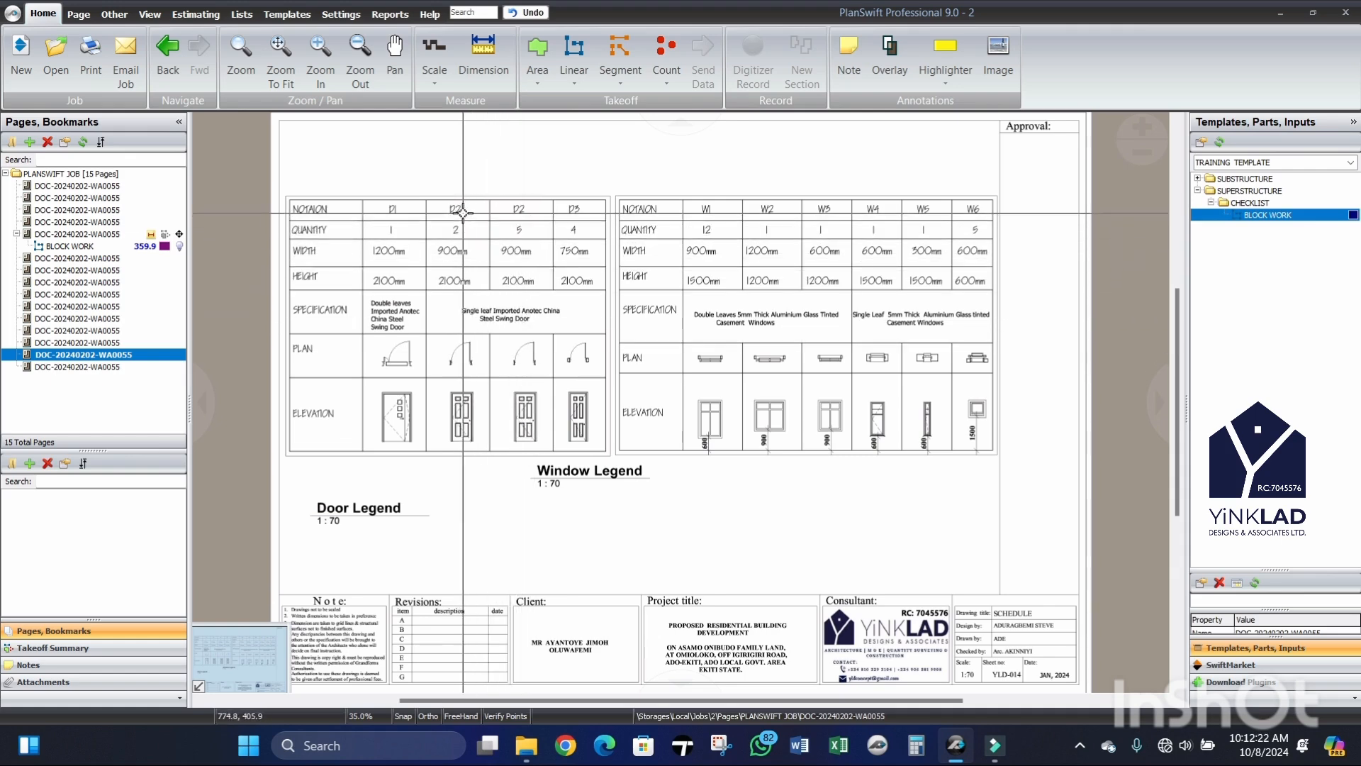
pyautogui.scroll(2, 498, 217)
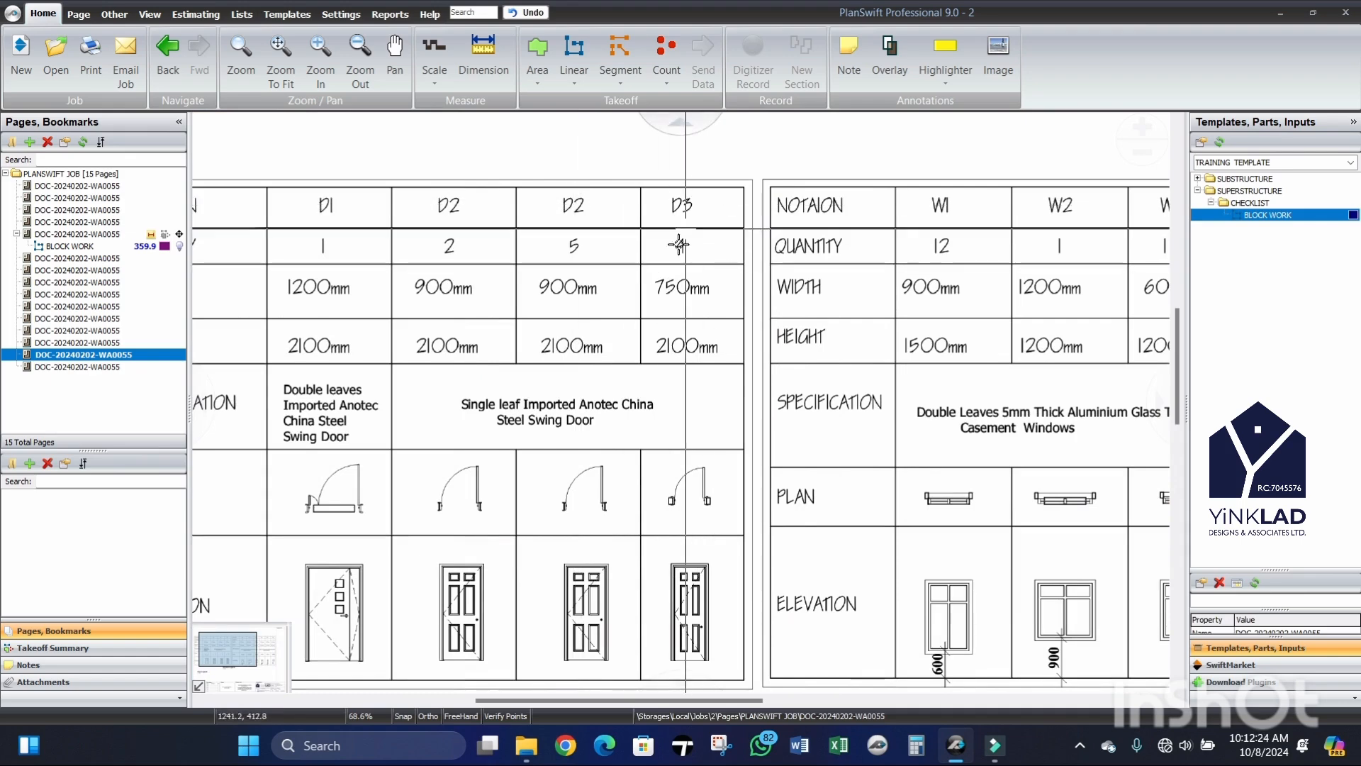
pyautogui.scroll(-2, 489, 234)
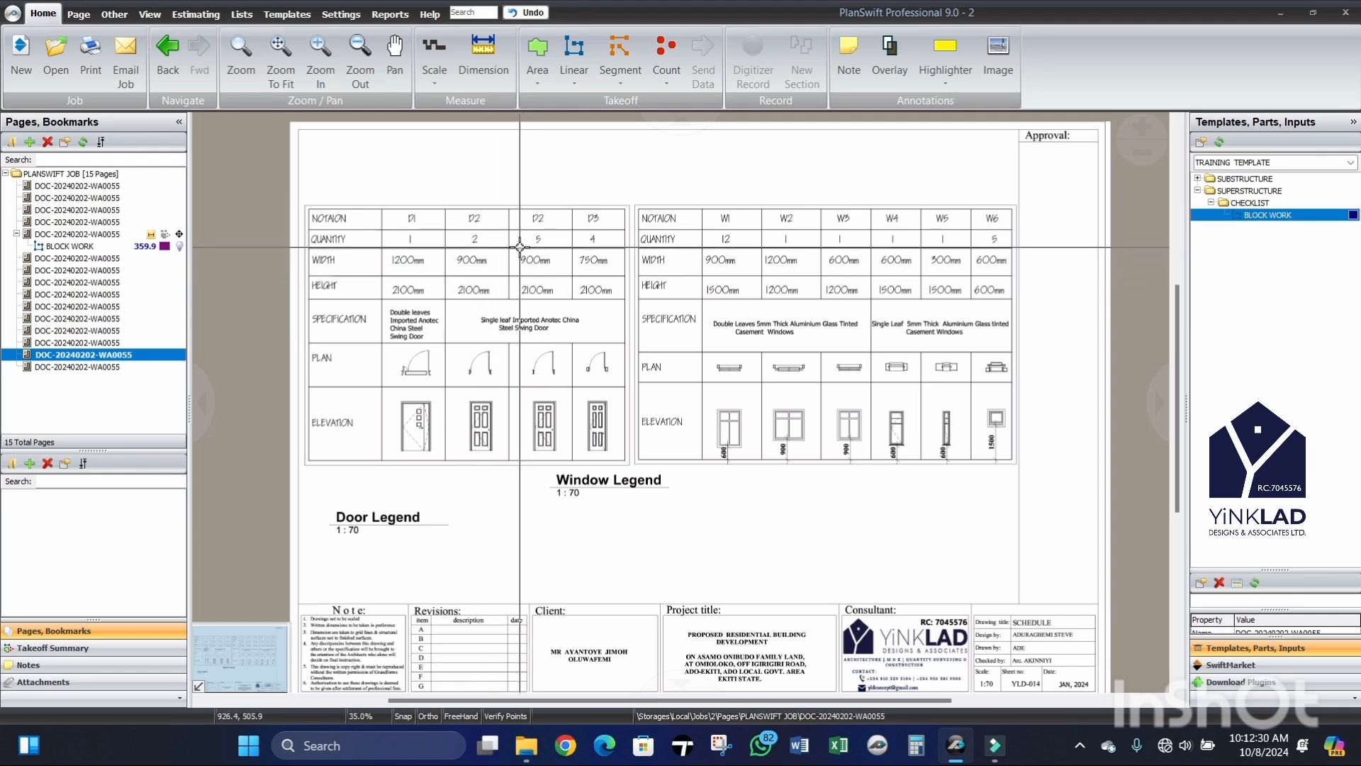
pyautogui.click(90, 249)
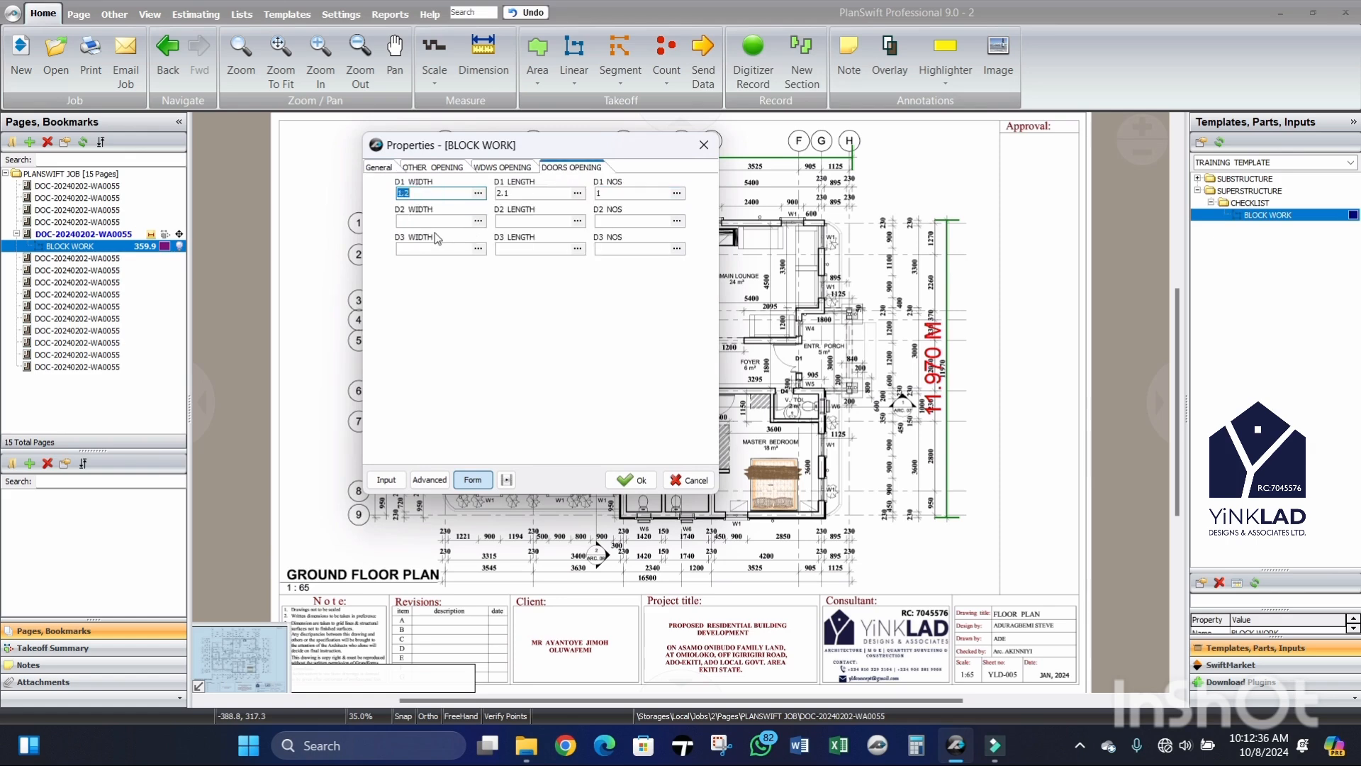
pyautogui.click(638, 221)
pyautogui.write('2')
pyautogui.click(630, 248)
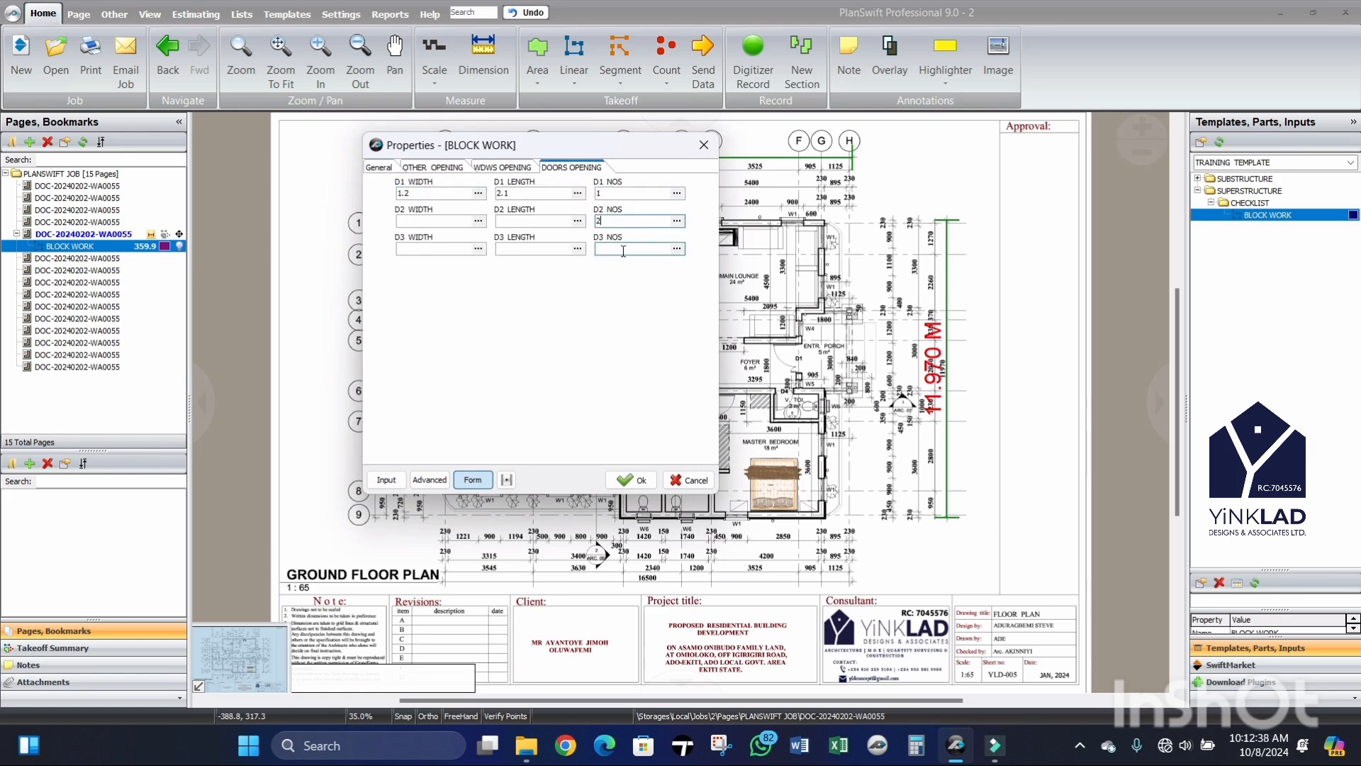
pyautogui.write('5')
# Step: Set the D2 door opening to a width of .9 and a length of 2.1
pyautogui.click(426, 222)
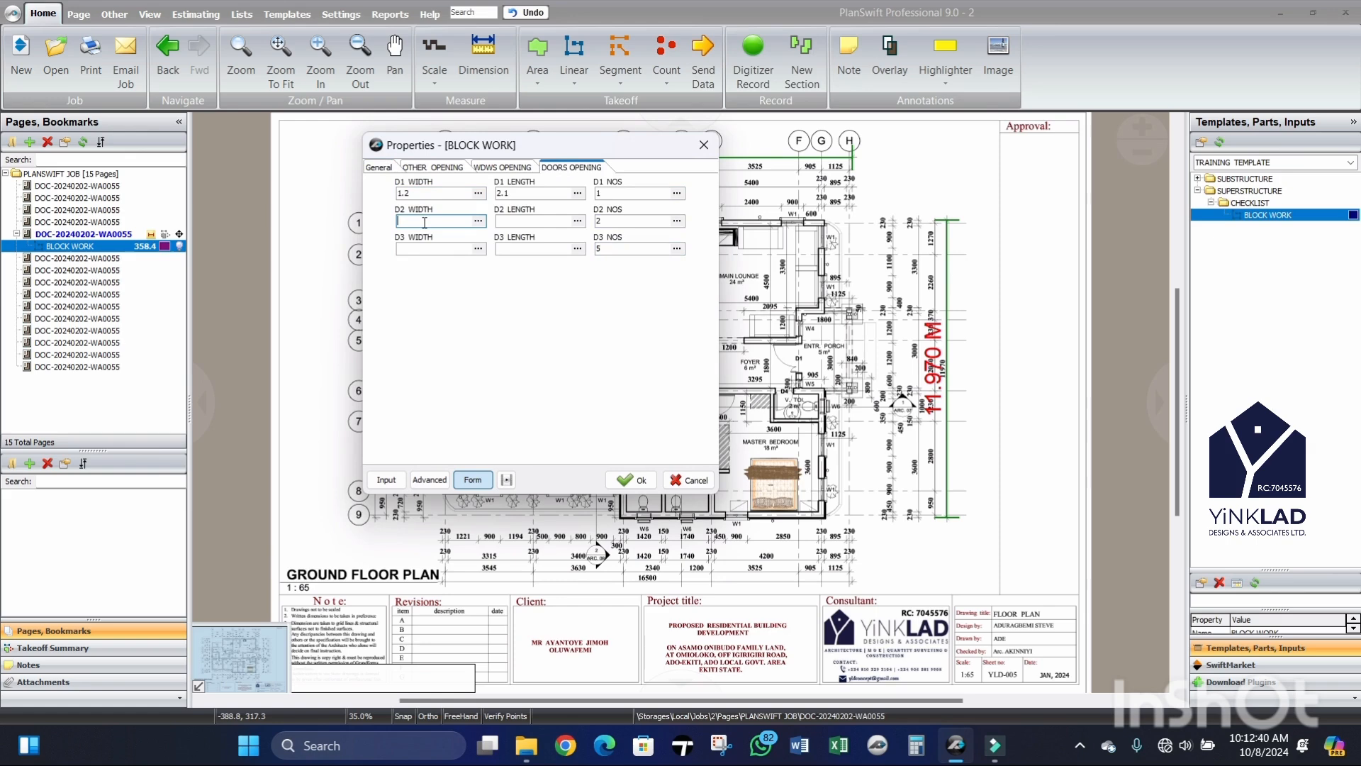
pyautogui.write('.9')
pyautogui.click(520, 220)
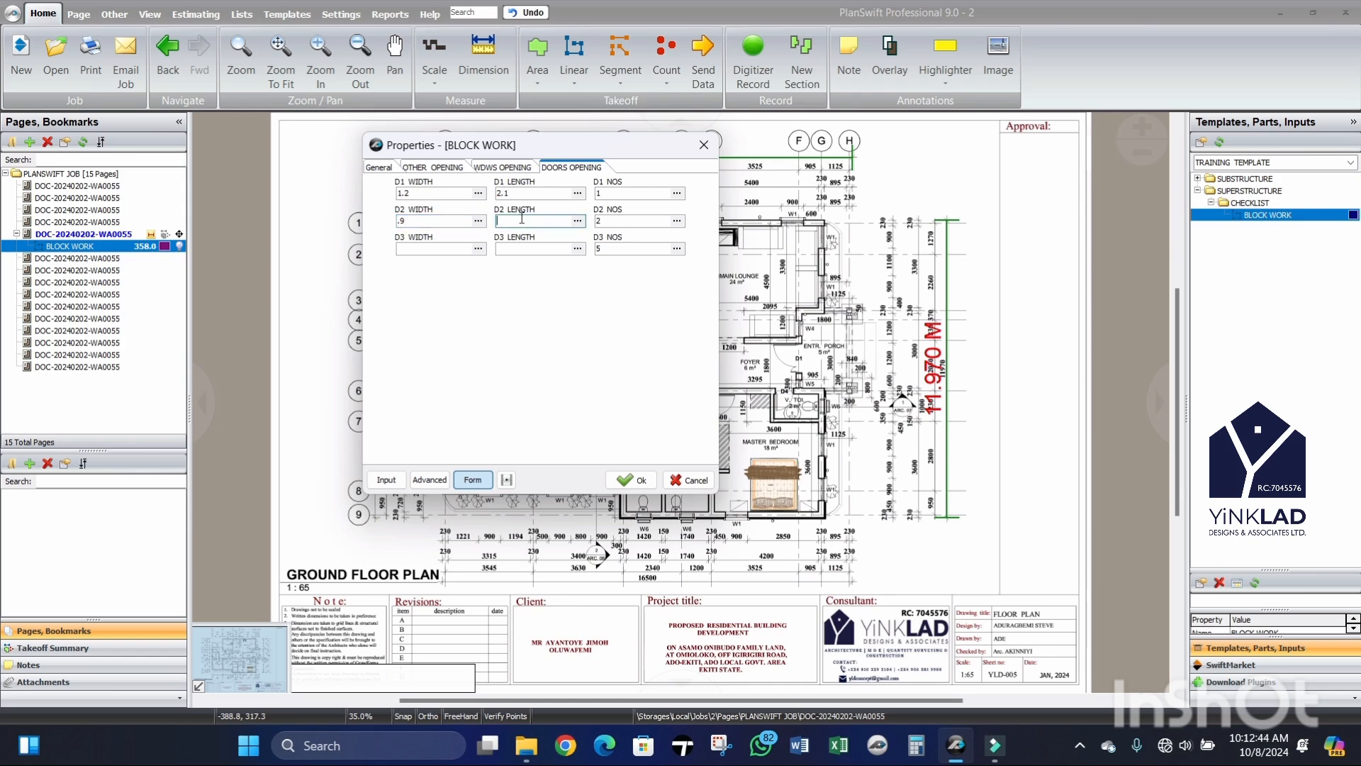
pyautogui.write('2.1')
# Step: Set the D3 door opening to a width of .9 and a length of 2.1, and save the BLOCK WORK properties
pyautogui.click(432, 250)
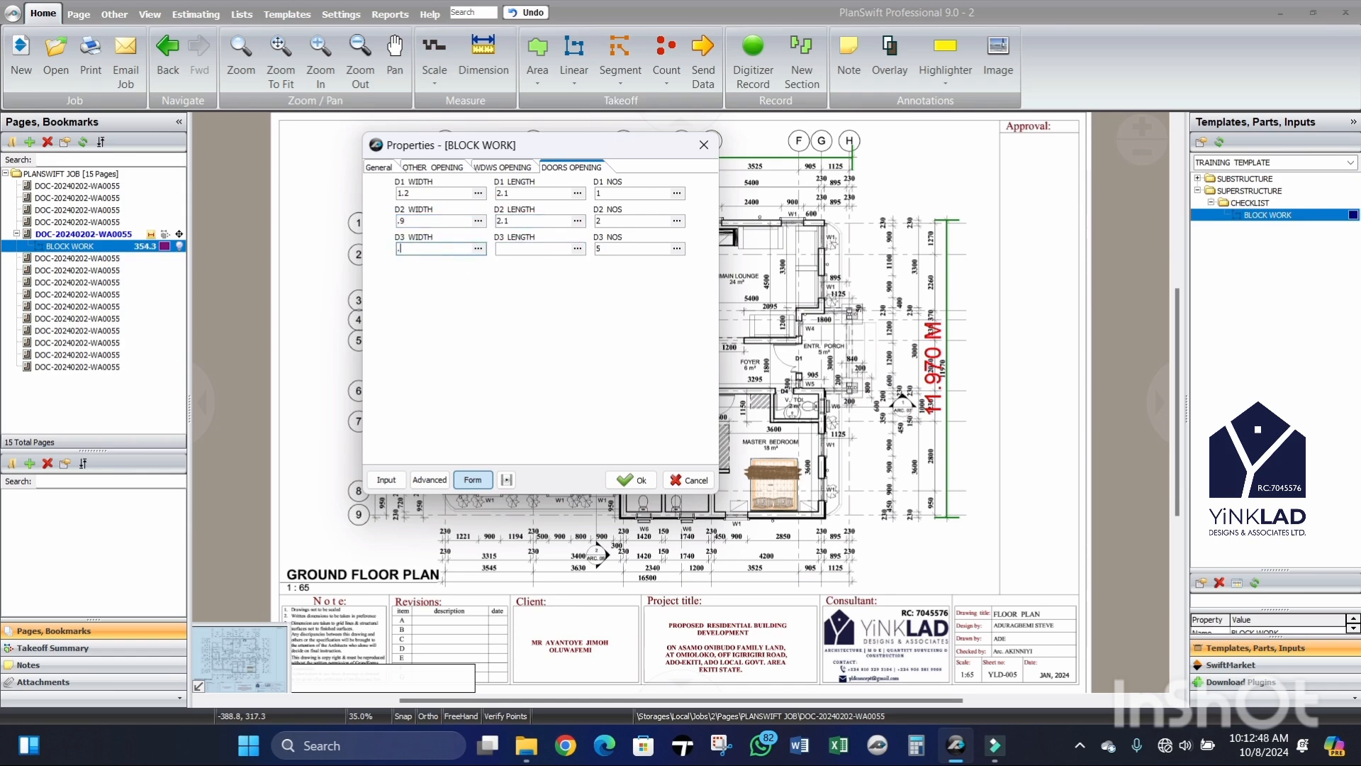
pyautogui.write('.9')
pyautogui.click(529, 249)
pyautogui.write('2.')
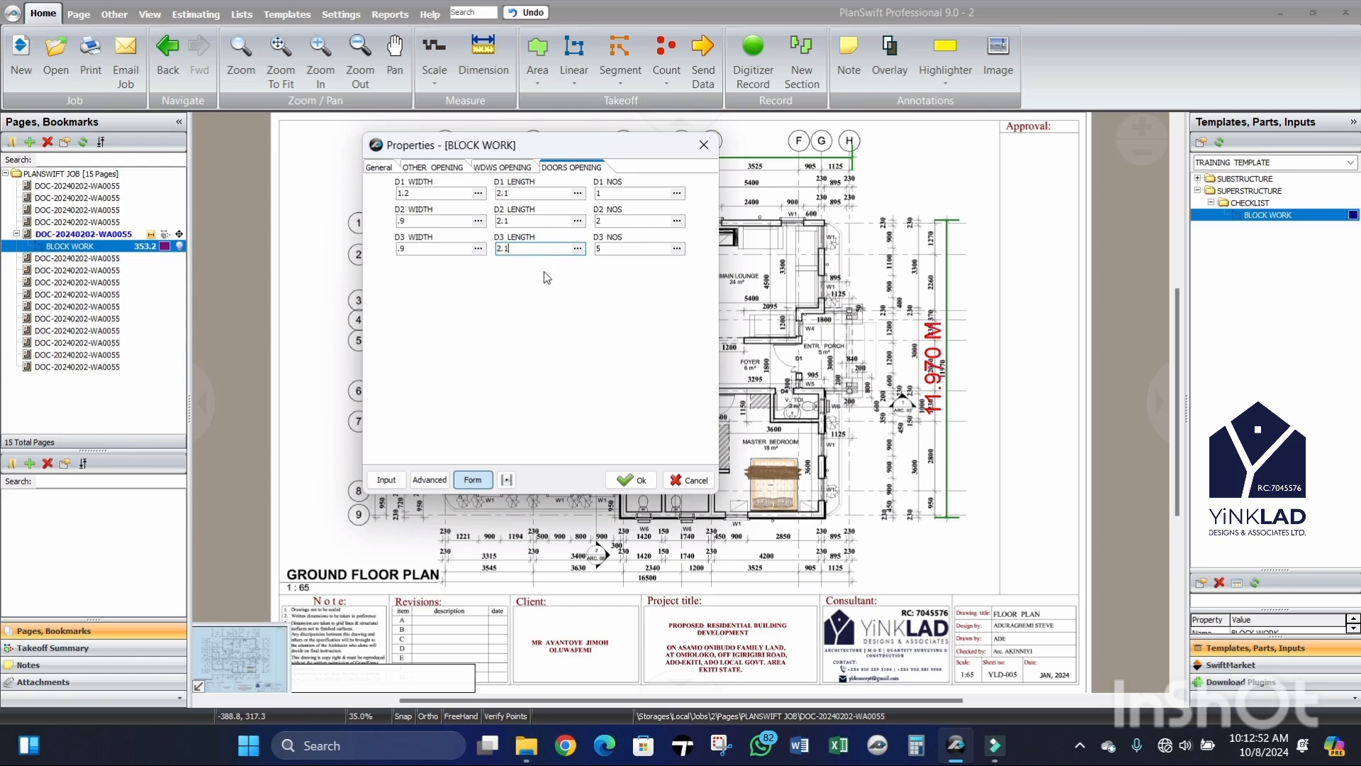
pyautogui.write('1')
pyautogui.click(495, 168)
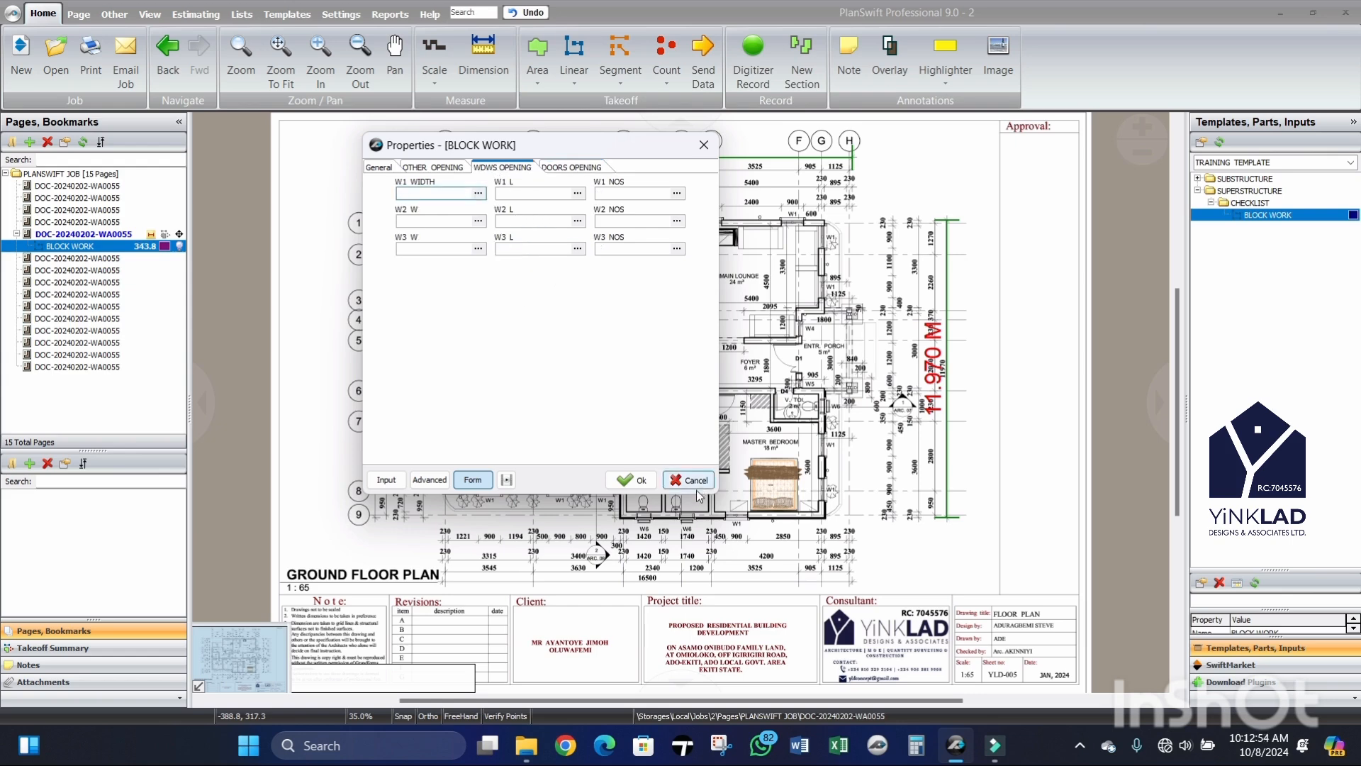
pyautogui.click(631, 480)
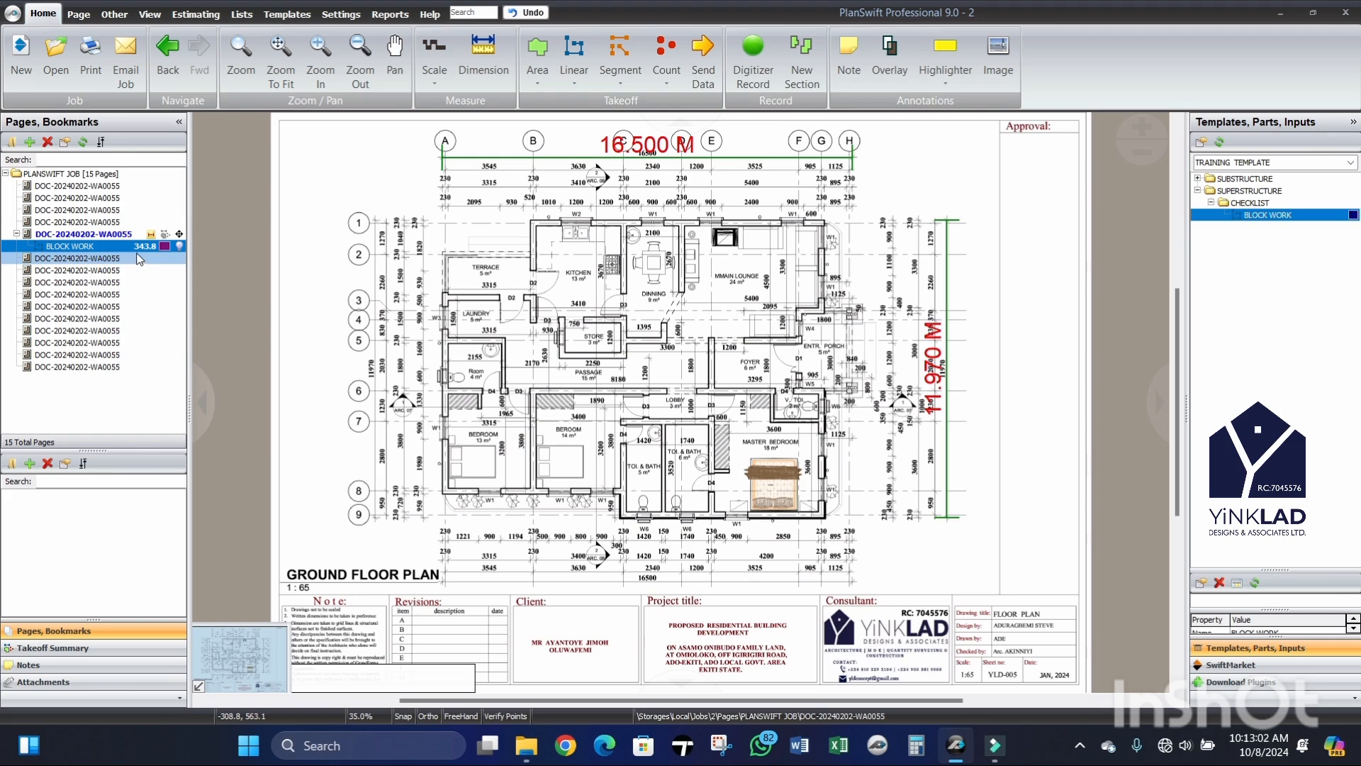
# Step: Examine the schedule page's Window Legend for the quantities, widths and heights of the window types
pyautogui.click(101, 248)
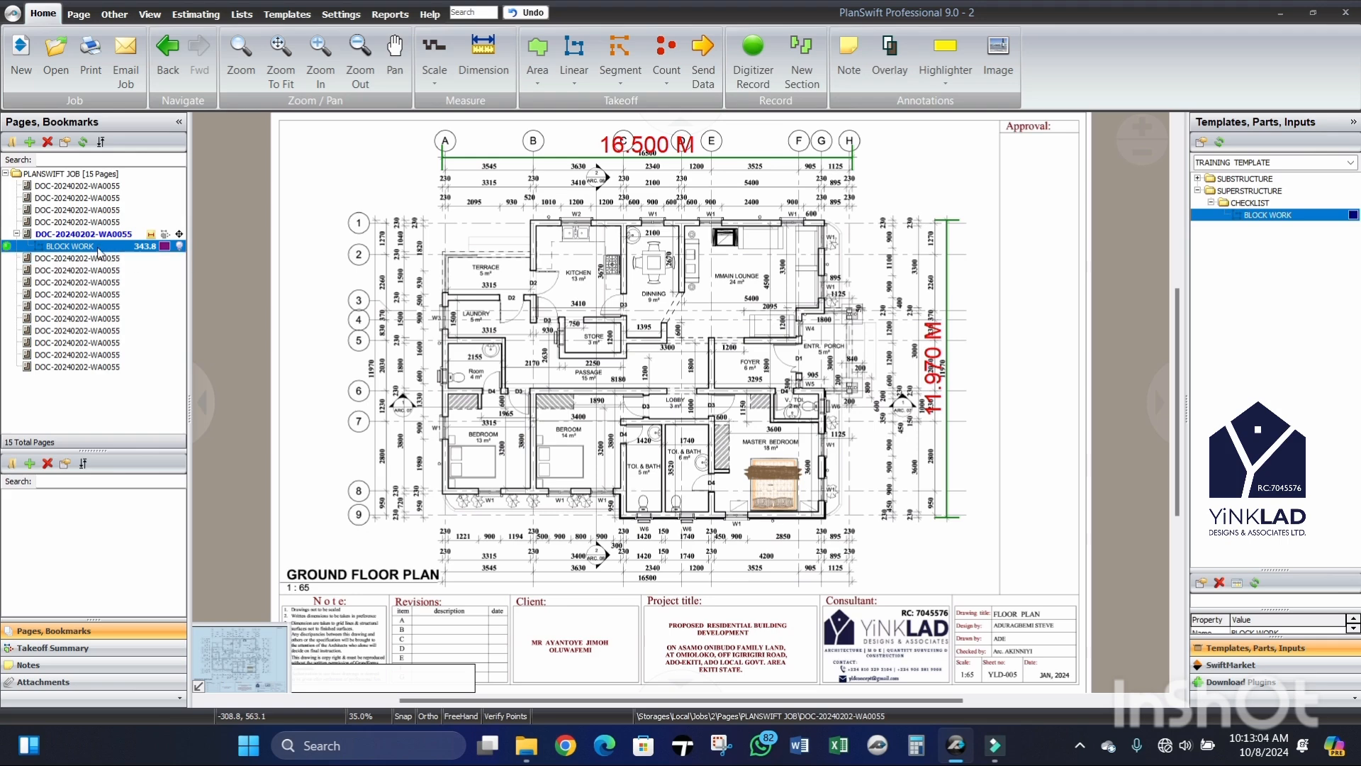
pyautogui.click(84, 355)
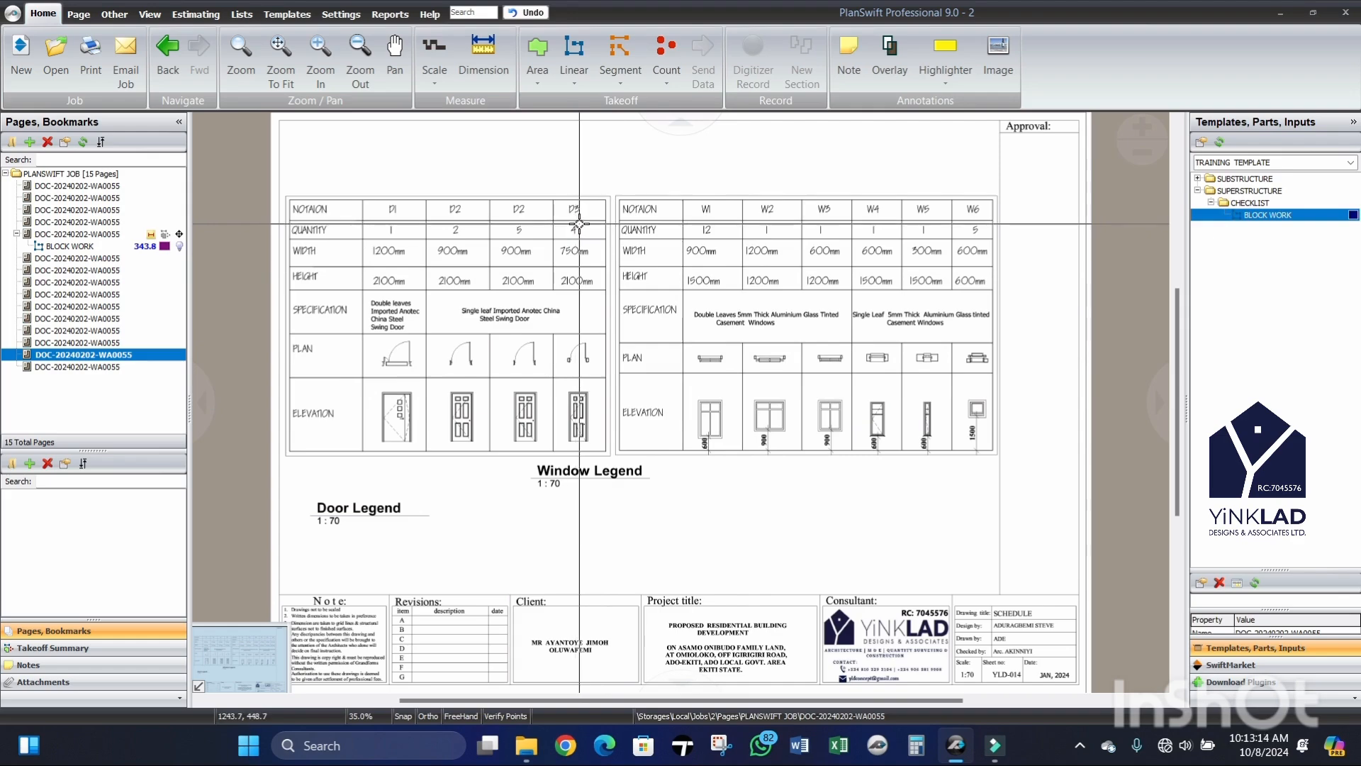
pyautogui.scroll(2, 624, 277)
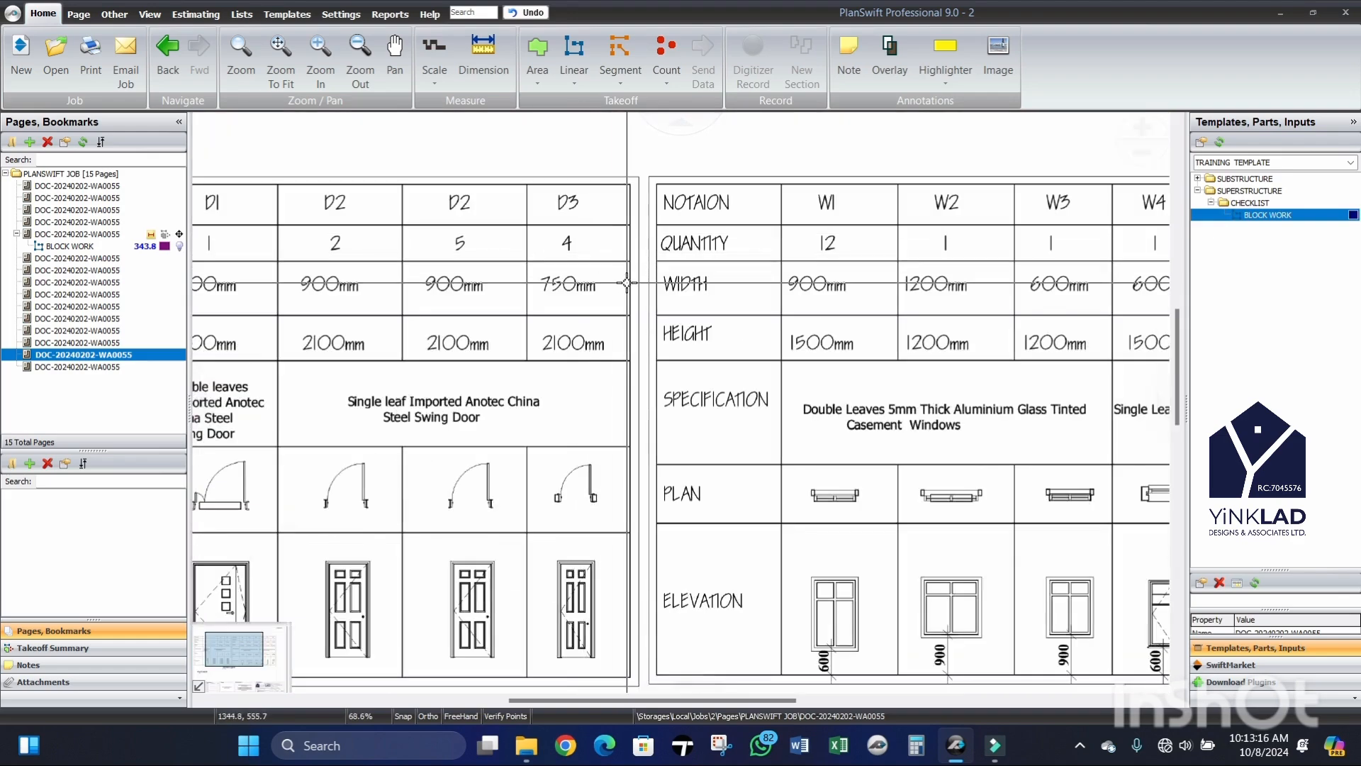
pyautogui.scroll(-2, 627, 282)
pyautogui.scroll(2, 627, 282)
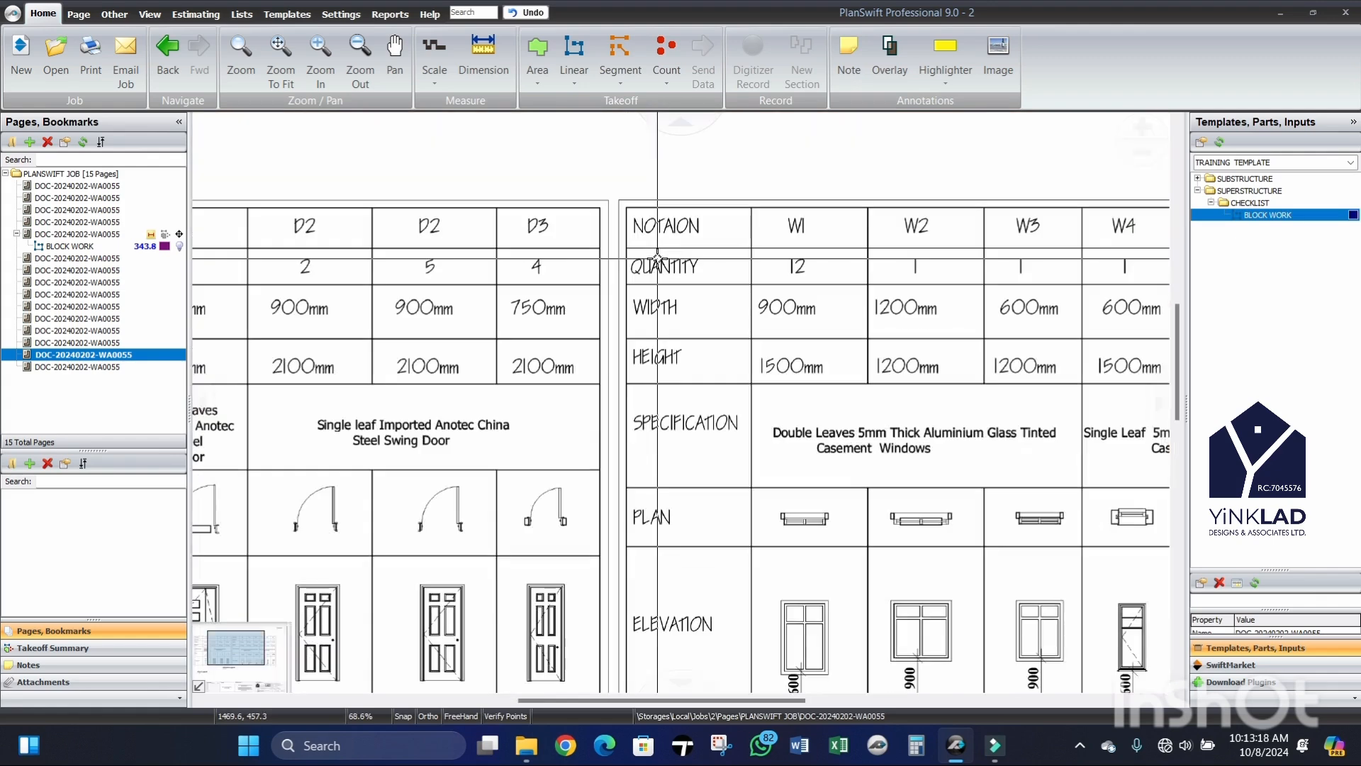
pyautogui.scroll(-2, 627, 278)
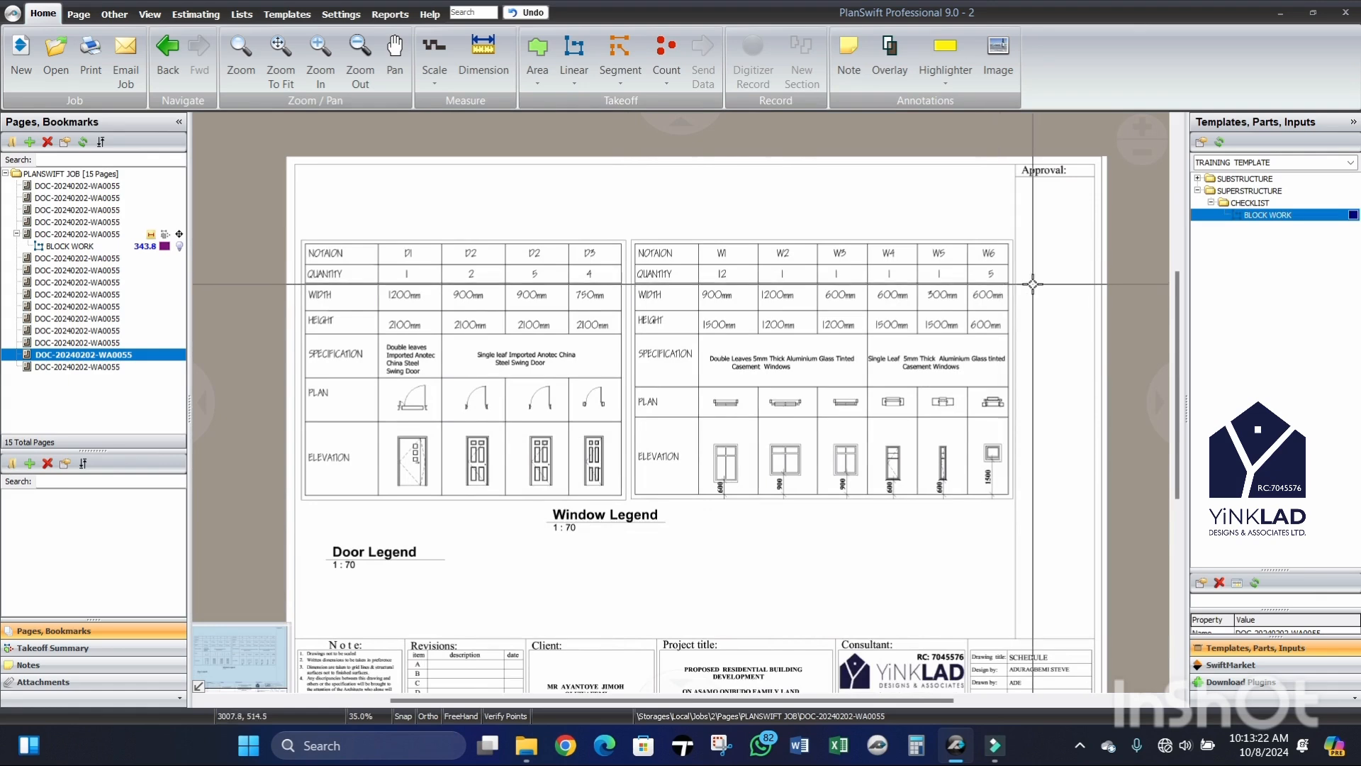
pyautogui.scroll(1, 1033, 283)
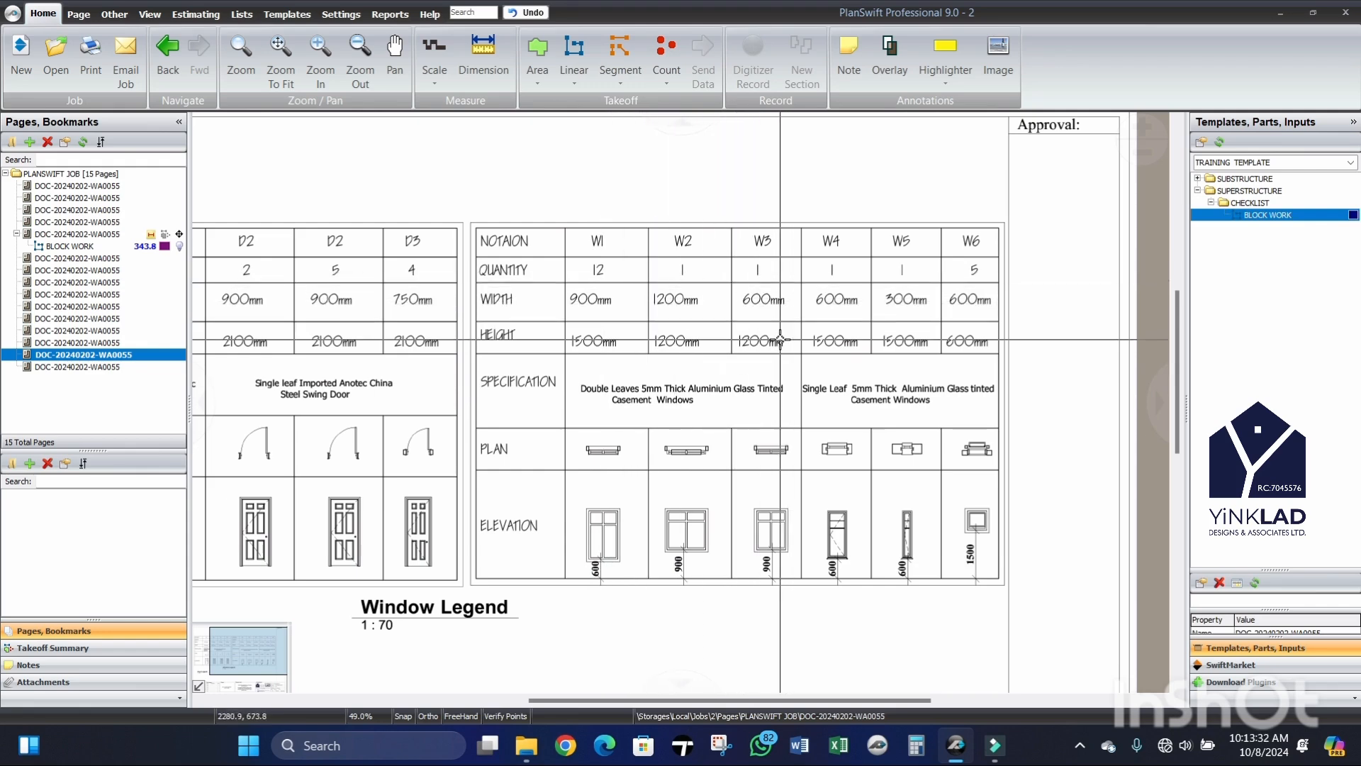
# Step: Set BLOCK WORK's W1 window opening to a width of .9 and a length of 1.5
pyautogui.click(86, 246)
pyautogui.doubleClick(87, 245)
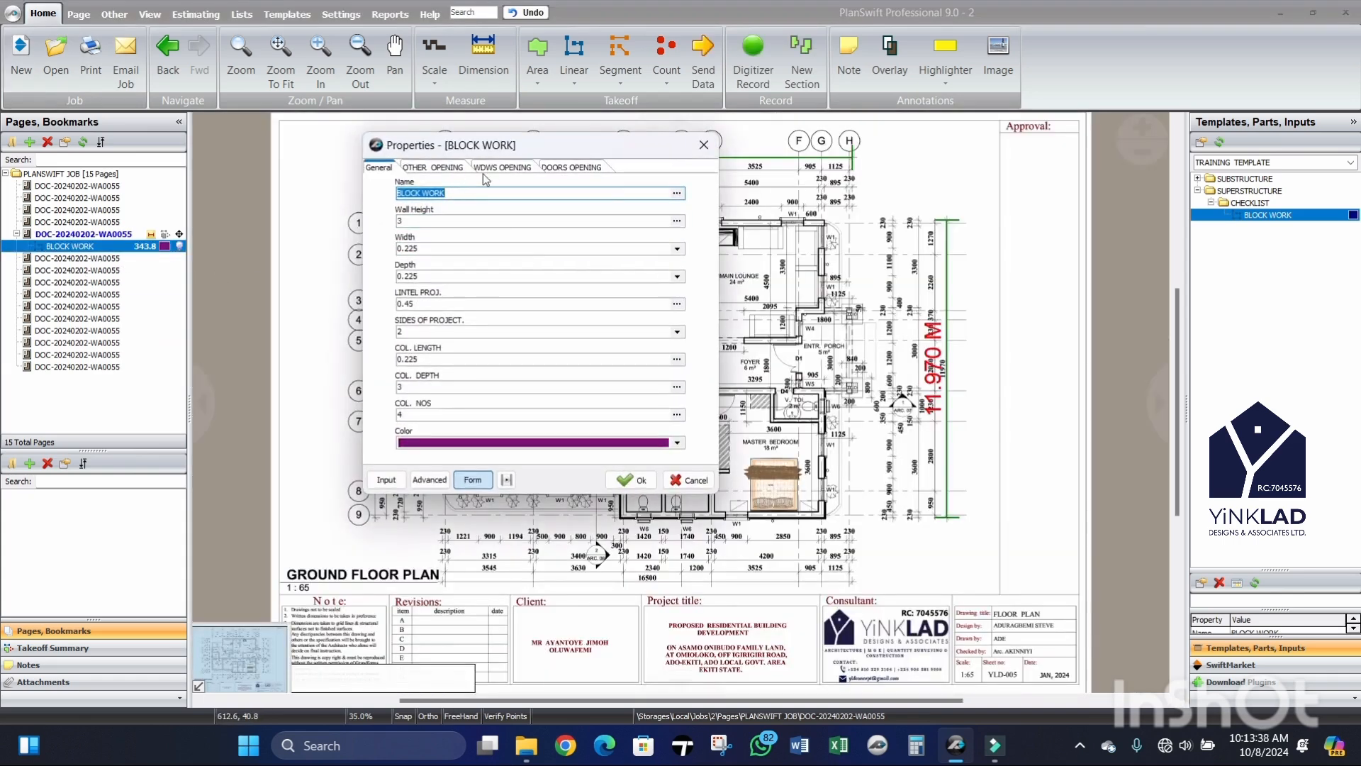
pyautogui.click(489, 168)
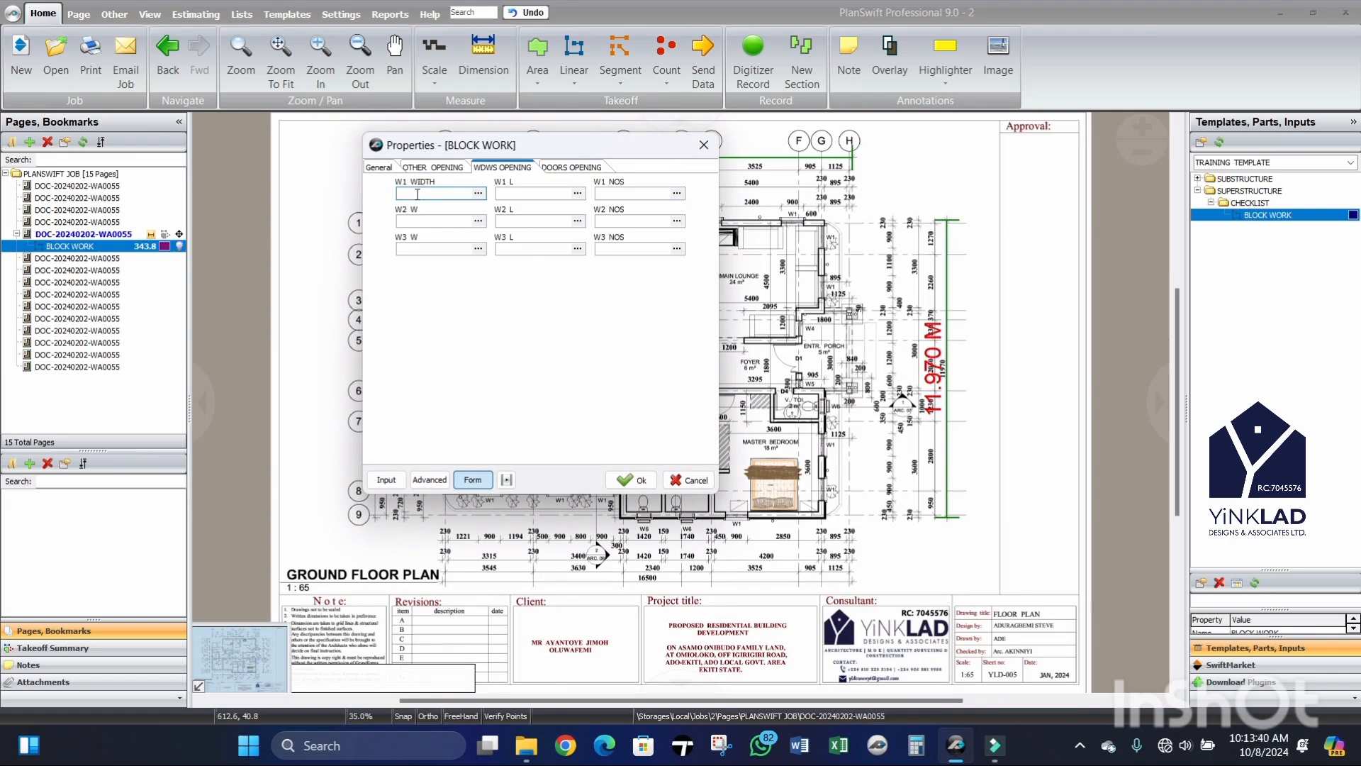
pyautogui.click(507, 195)
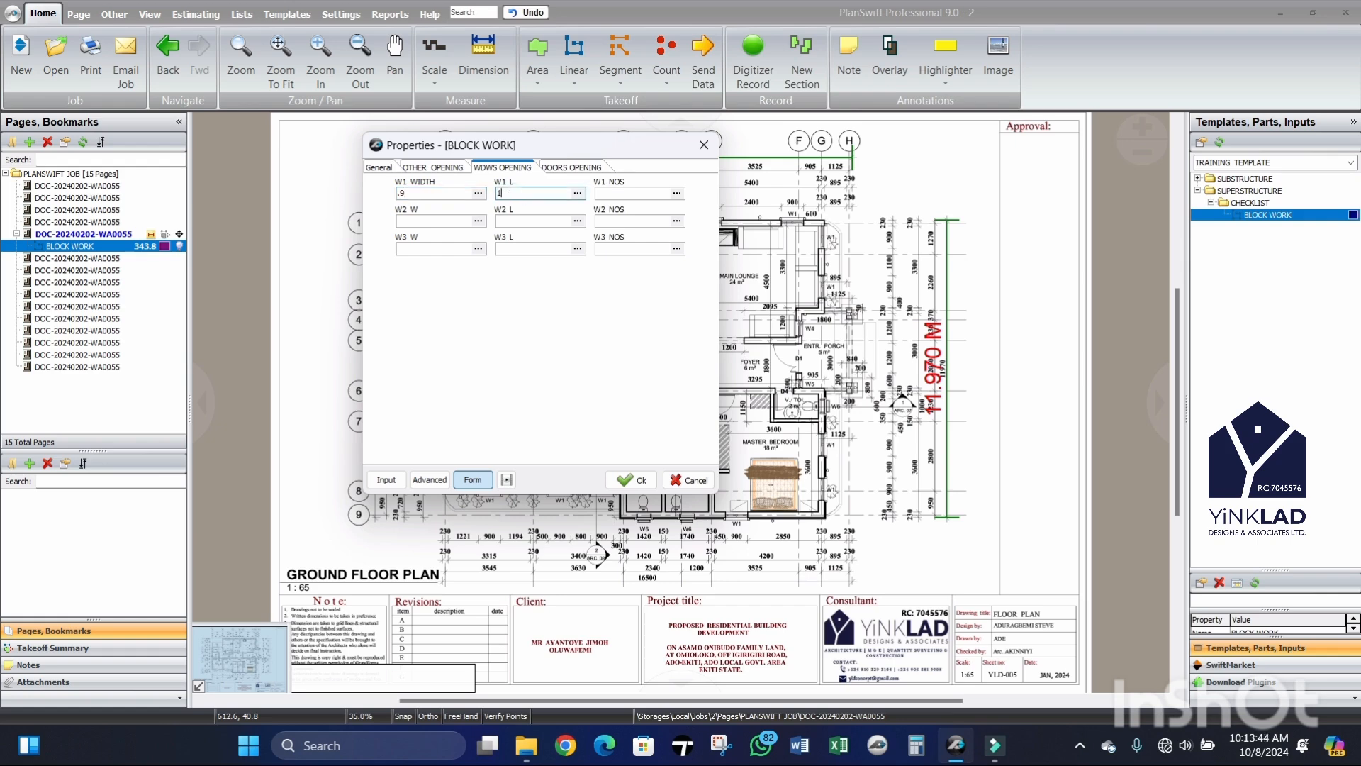
pyautogui.write('1.5')
# Step: Set the W2 window opening to a width of 1.2 and a length of 1.2
pyautogui.click(425, 223)
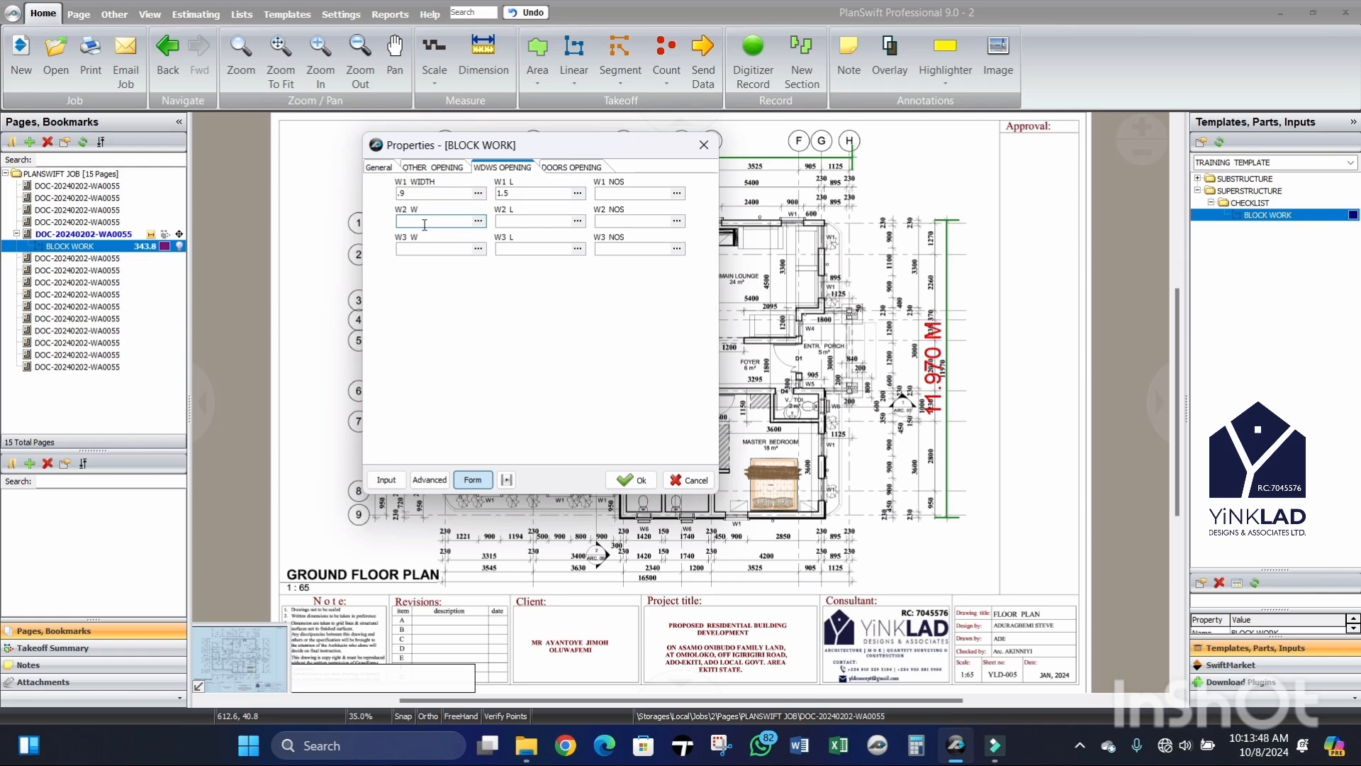
pyautogui.write('1.2')
pyautogui.click(508, 221)
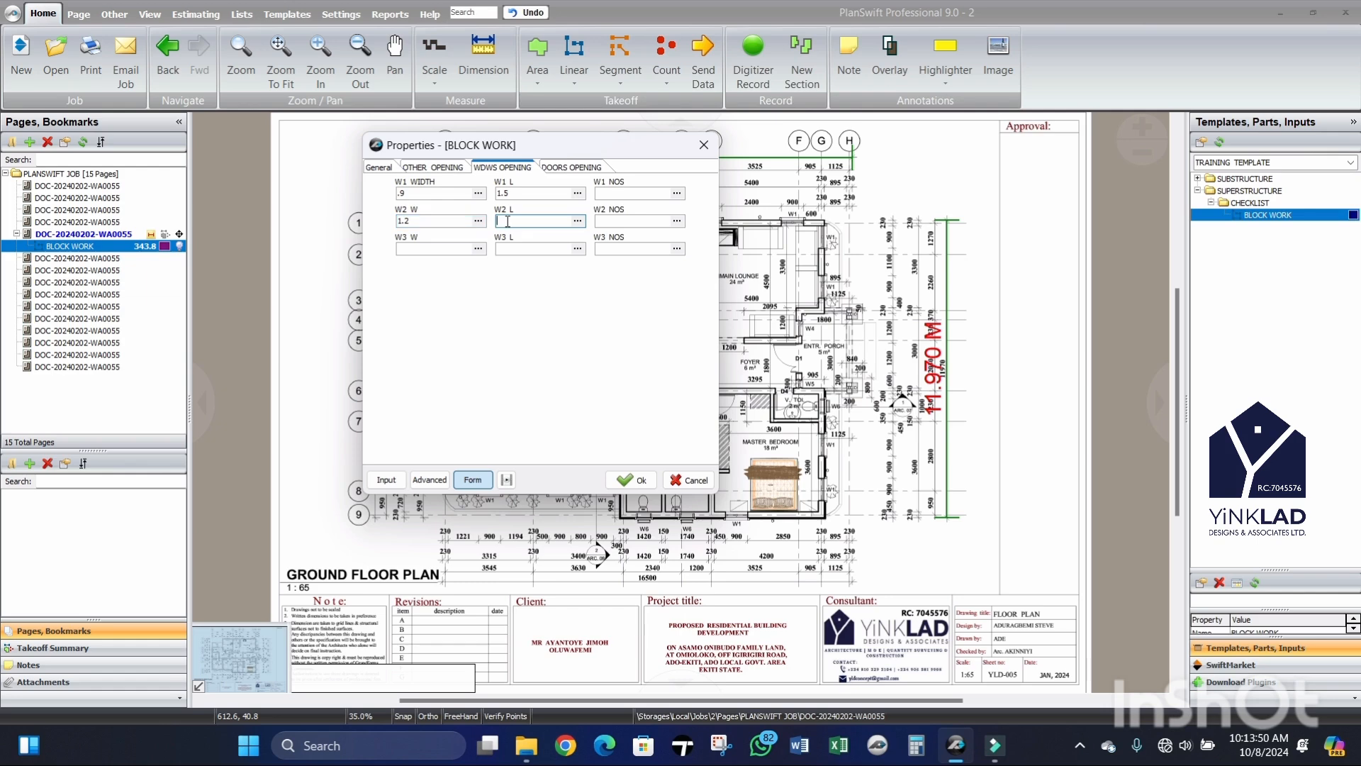
pyautogui.write('1.2')
# Step: Set the window opening quantities to 12 for W1 and 1 for W2
pyautogui.click(617, 192)
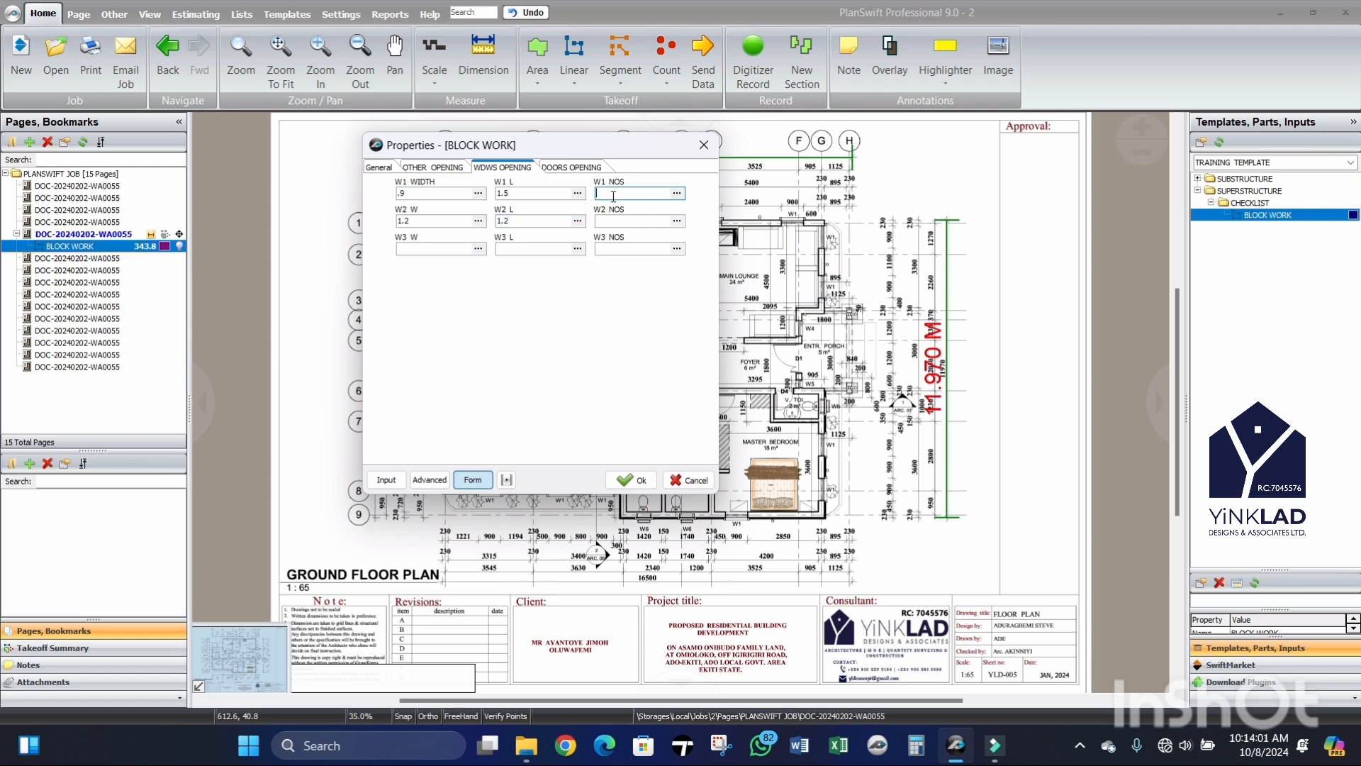
pyautogui.write('12')
pyautogui.click(616, 220)
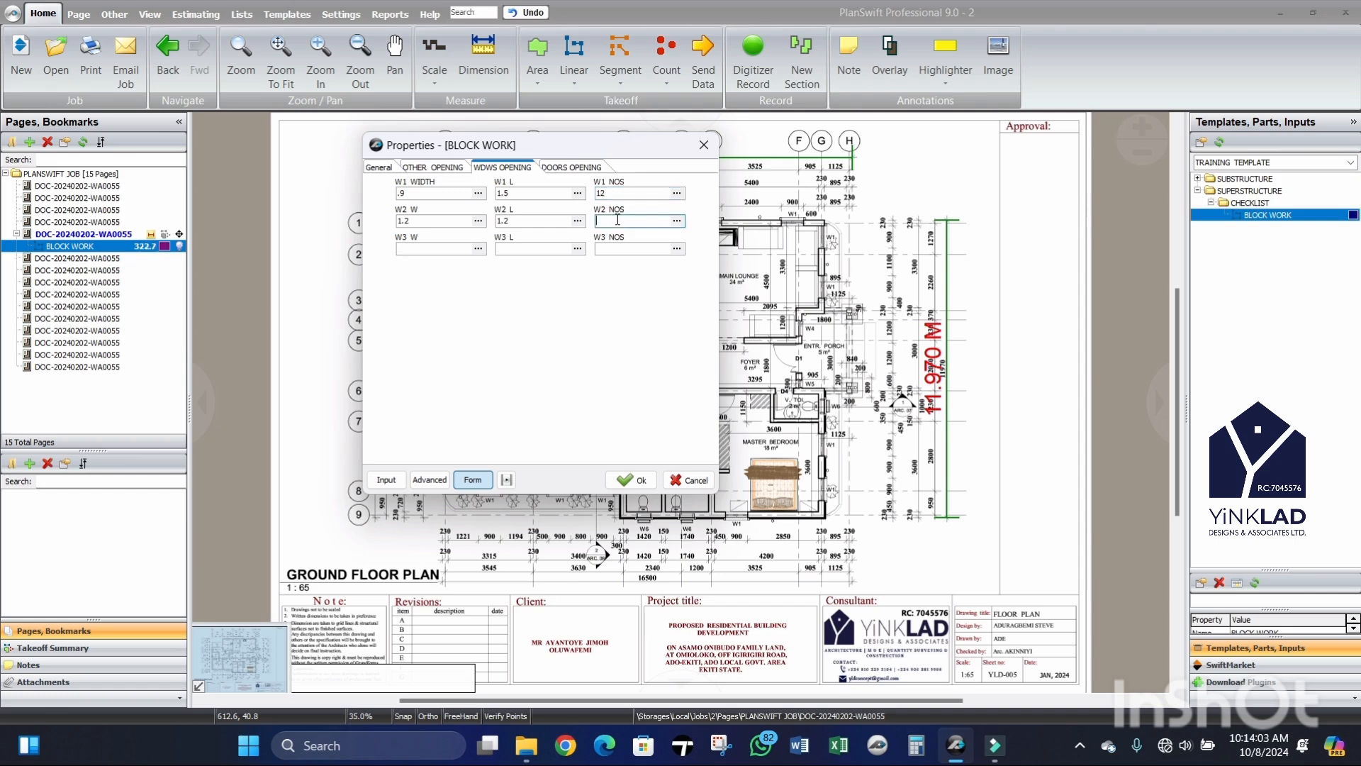
# Step: Set the W3 window opening to a width of .6, a length of 1.2 and a quantity of 1, and accept the properties
pyautogui.click(438, 249)
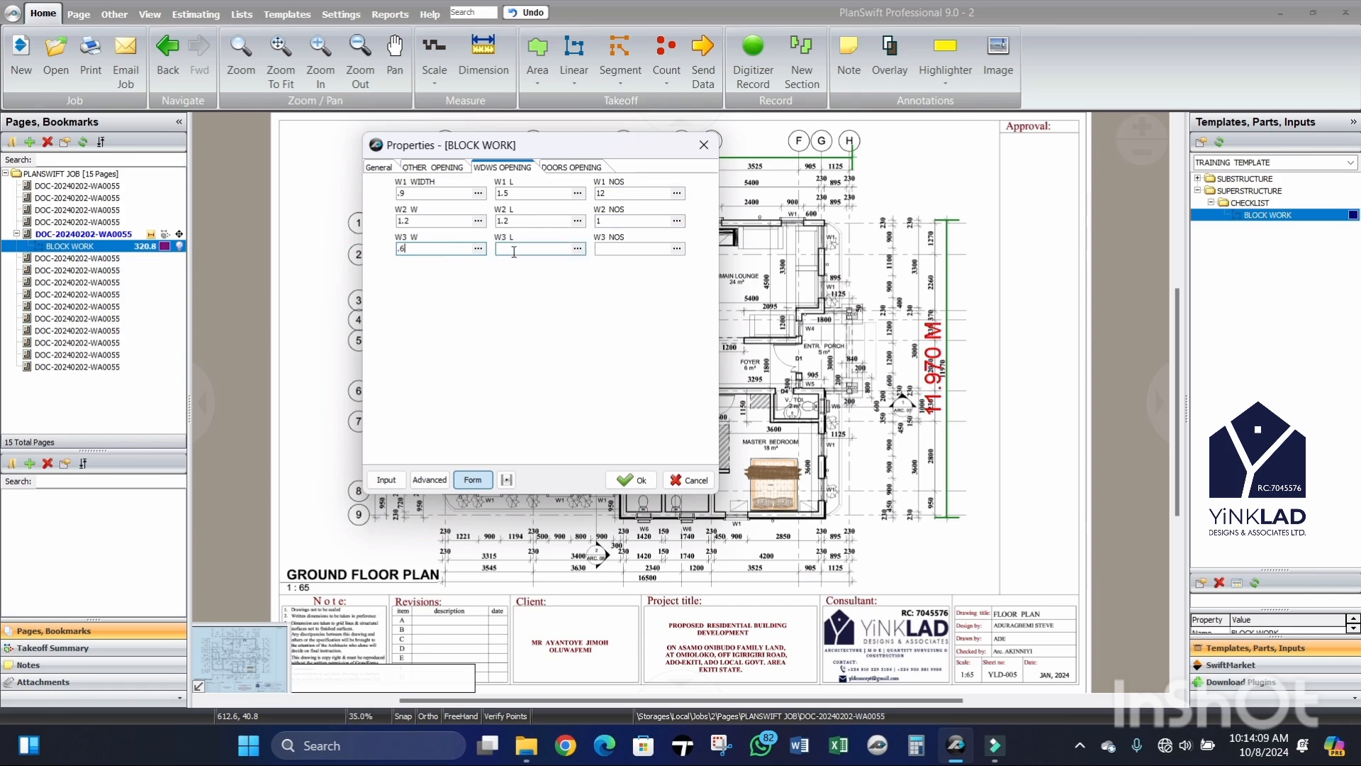
pyautogui.click(517, 251)
pyautogui.click(597, 256)
pyautogui.write('1.2')
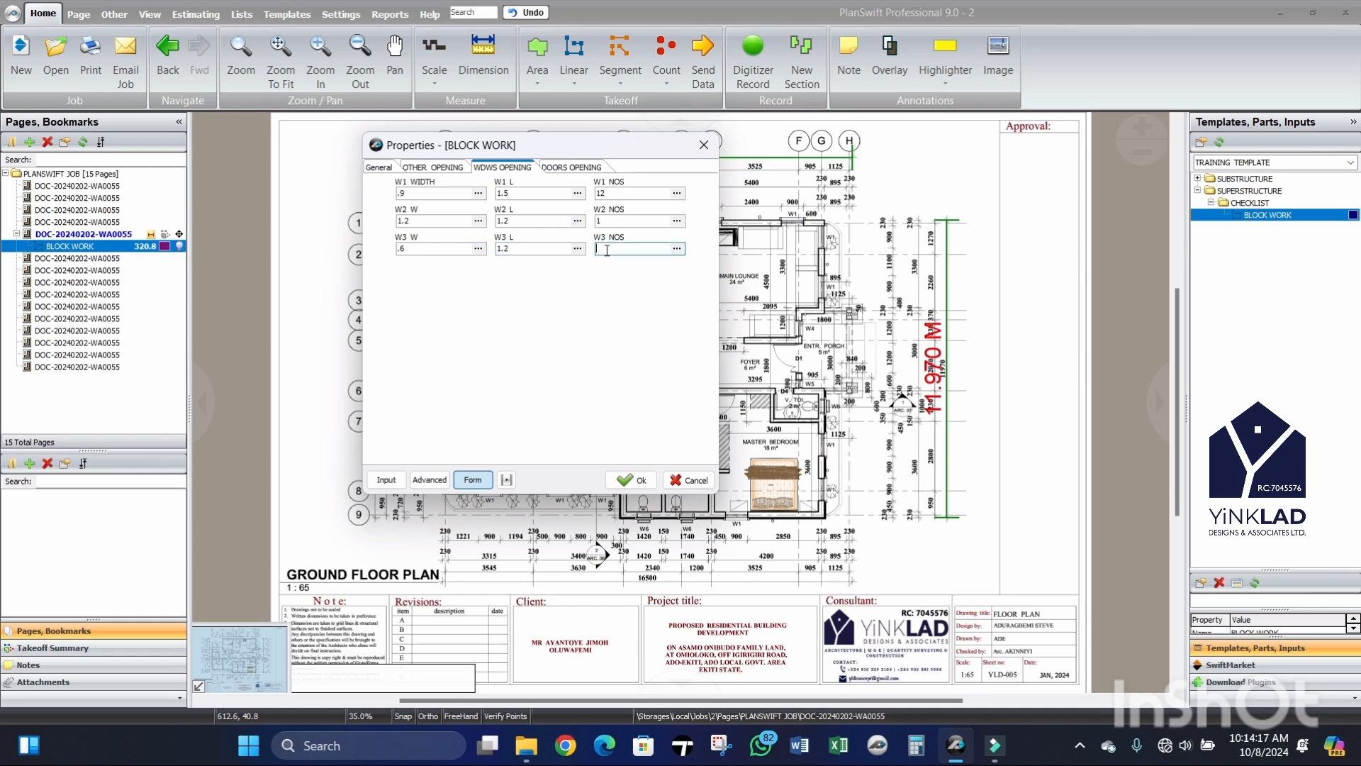
pyautogui.click(631, 480)
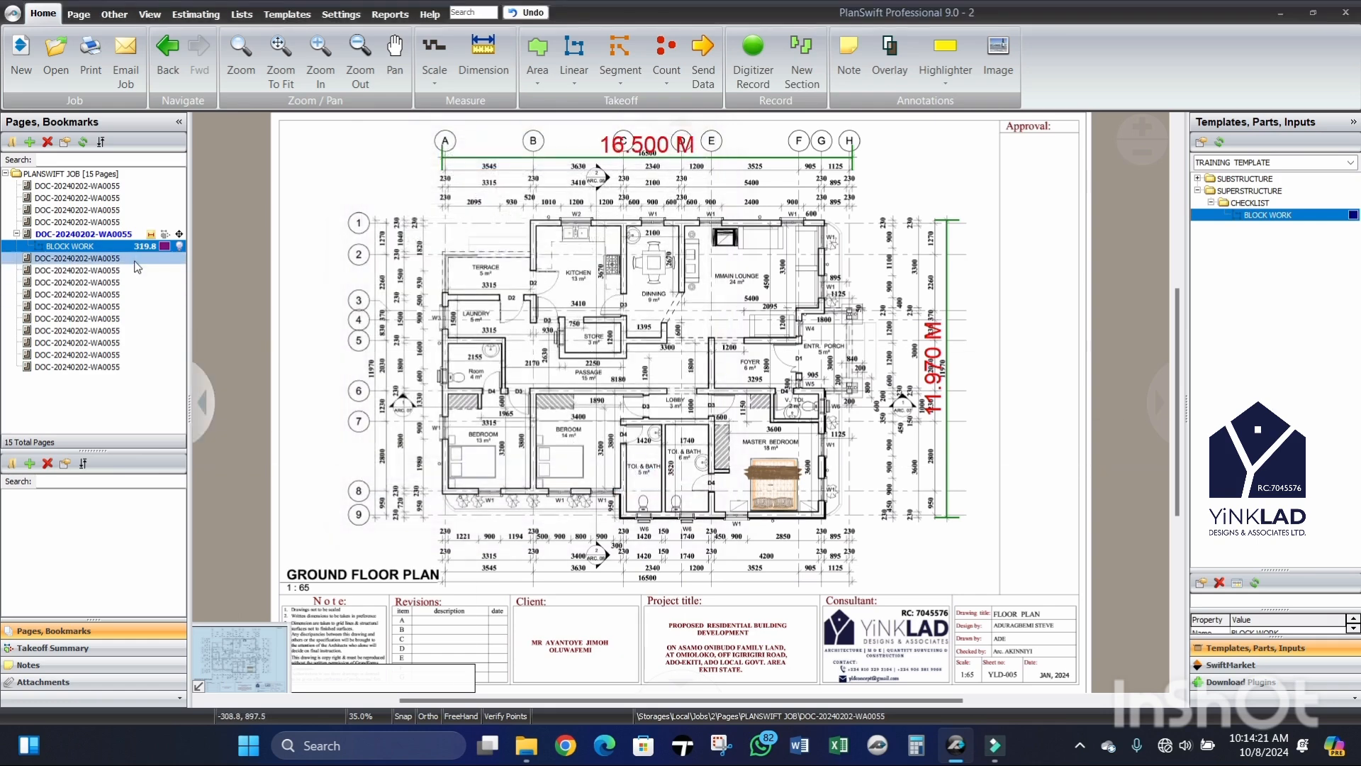
# Step: Check the door and window schedule page, and set BLOCK WORK's O1 other opening to width 1.2, length 2.1 and quantity 1
pyautogui.click(101, 355)
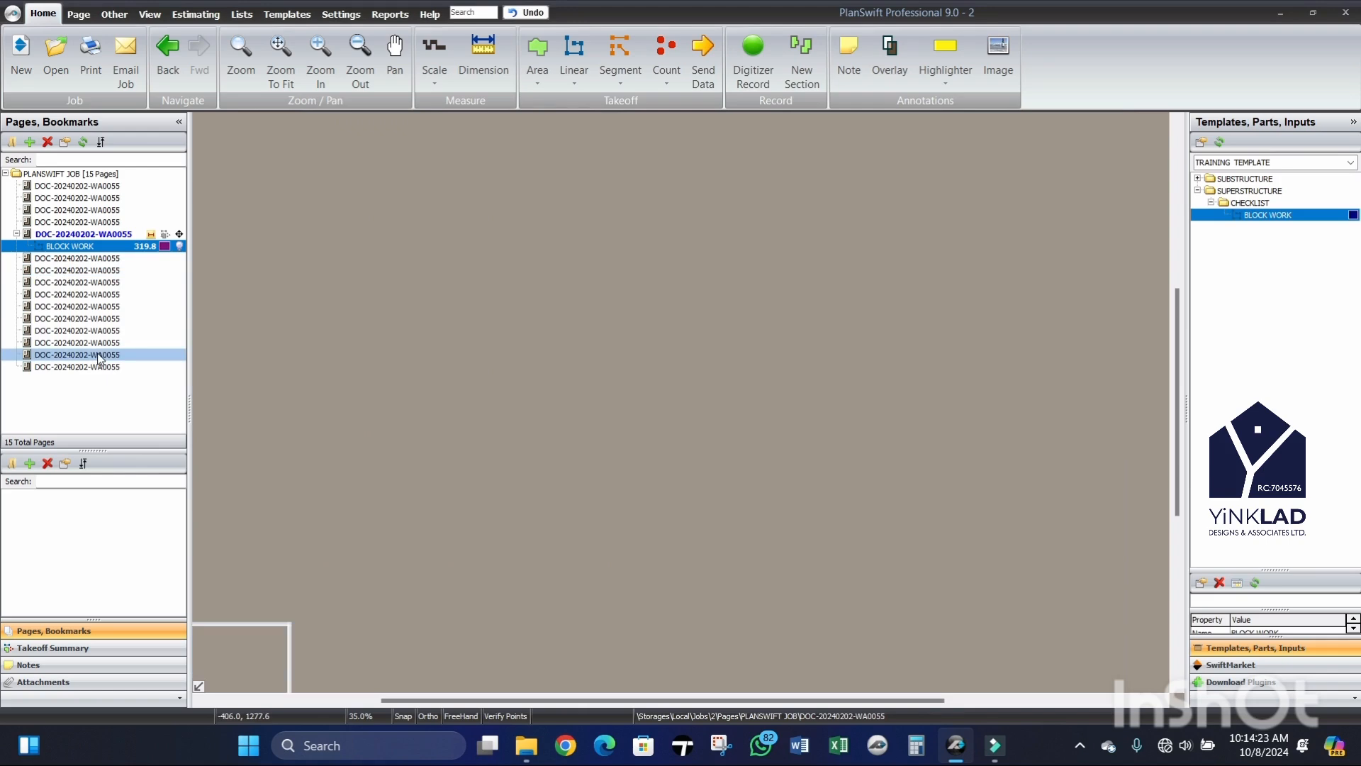
pyautogui.scroll(2, 787, 278)
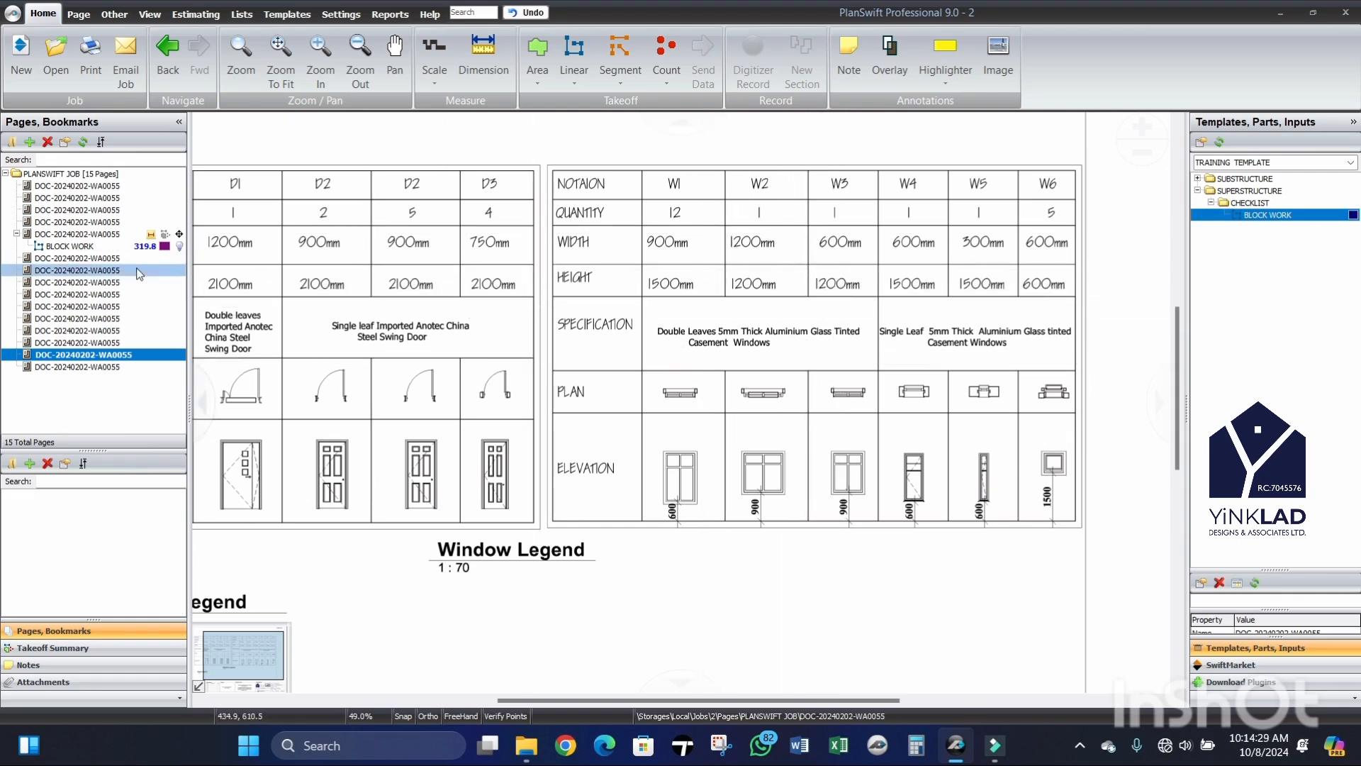
pyautogui.click(108, 247)
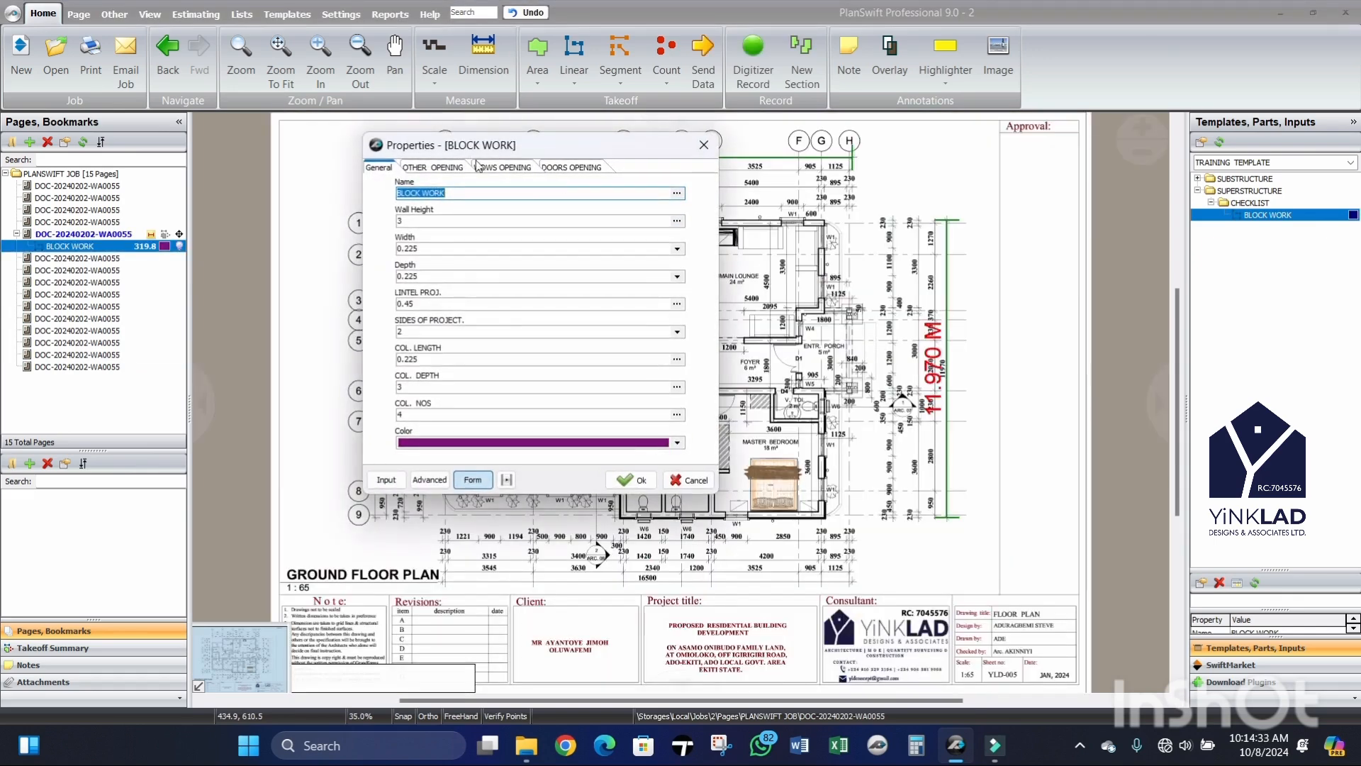
pyautogui.click(440, 168)
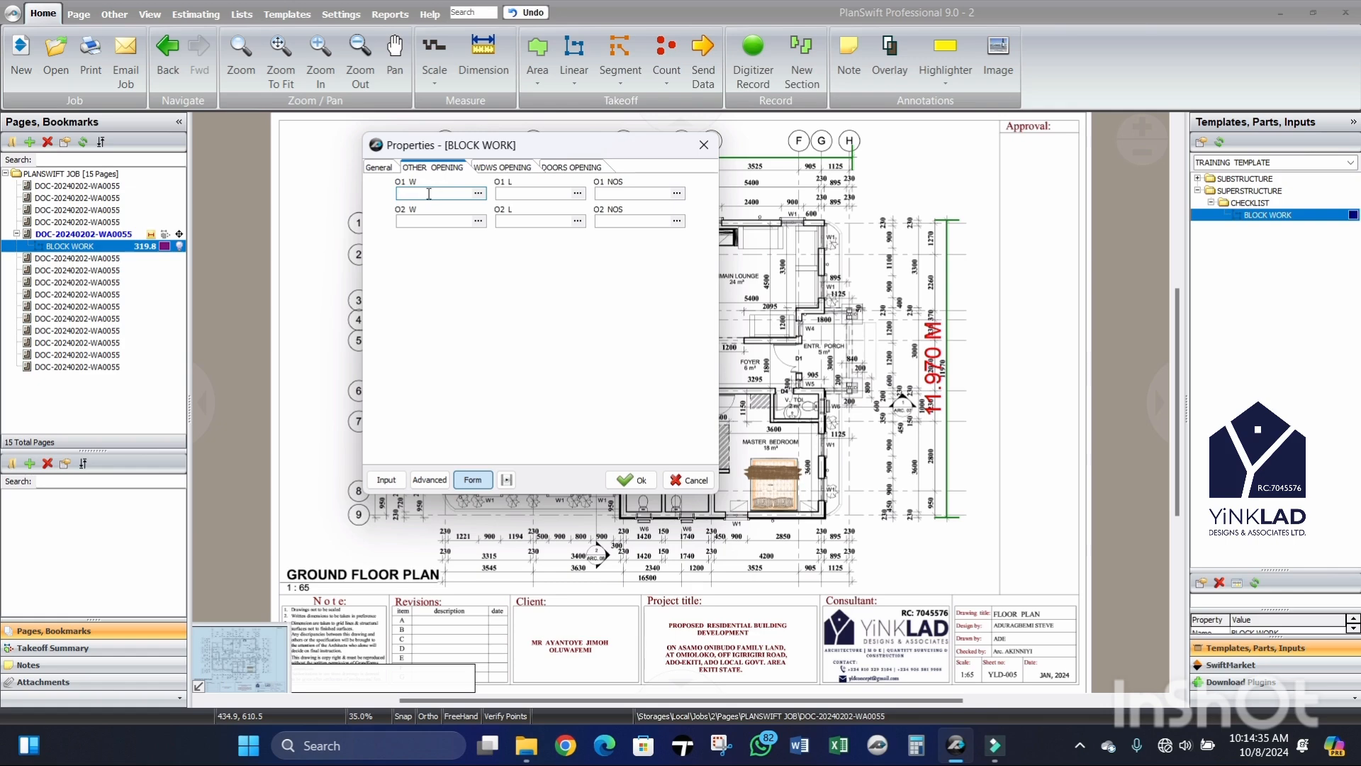
pyautogui.moveTo(550, 139)
pyautogui.mouseDown()
pyautogui.moveTo(902, 217)
pyautogui.moveTo(1071, 195)
pyautogui.mouseUp()
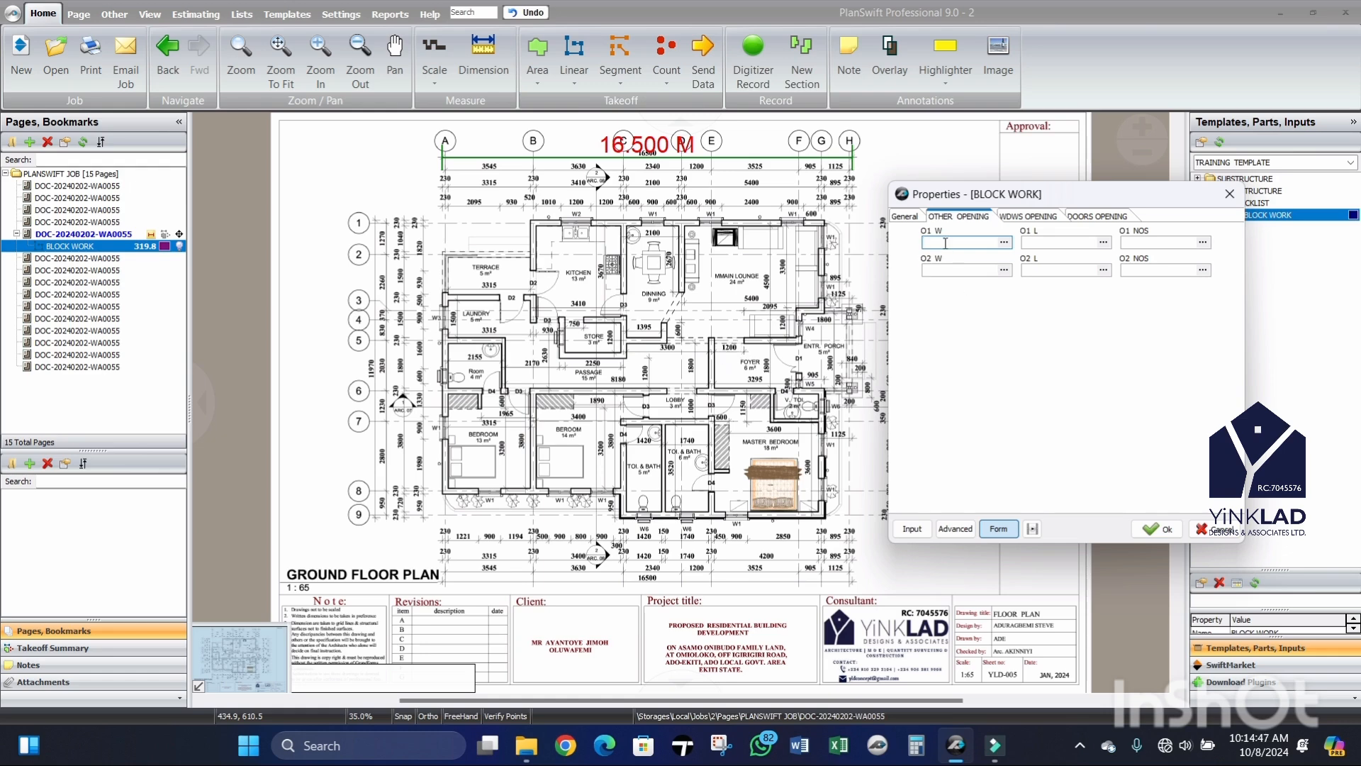
pyautogui.write('1.2')
pyautogui.click(1064, 243)
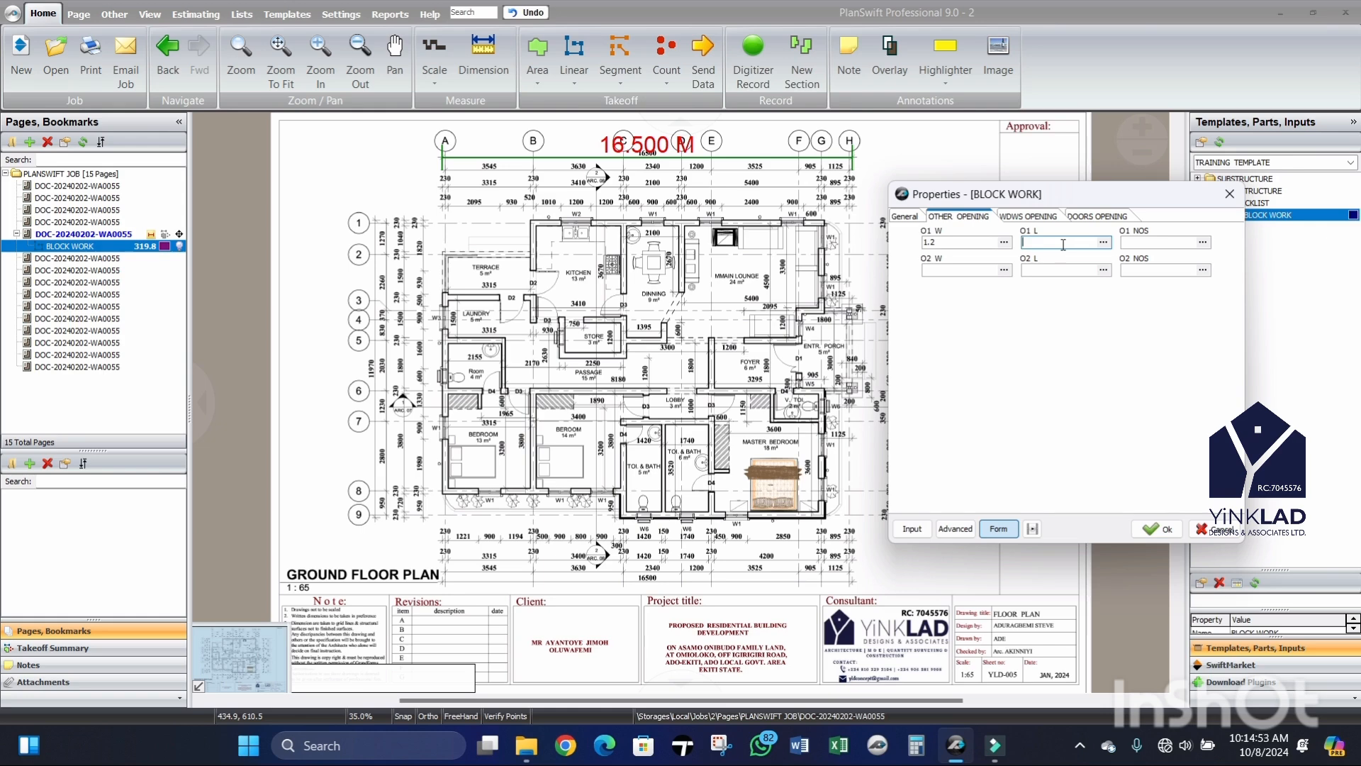
pyautogui.write('2.1')
pyautogui.click(1173, 241)
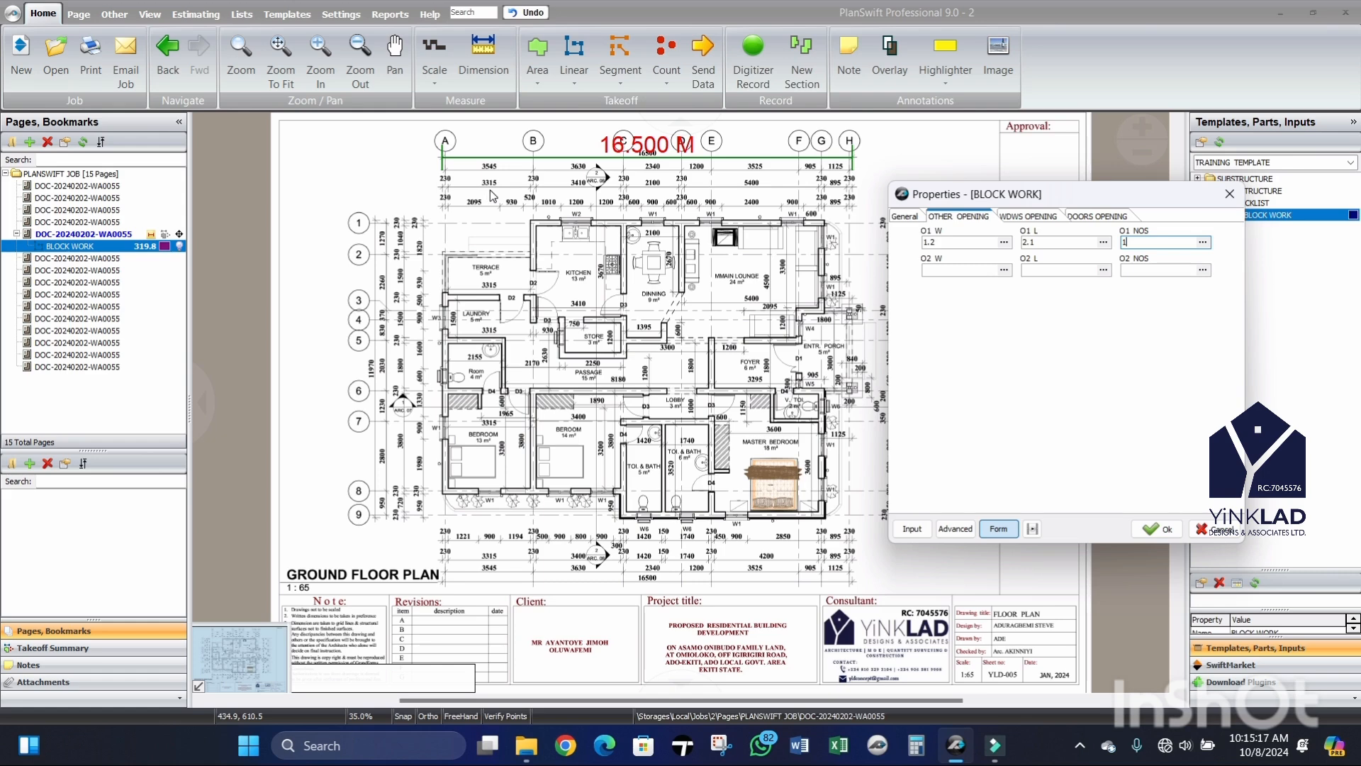
# Step: Set the O2 other opening to a width of 2.1, a length of 3.315 and a quantity of 1
pyautogui.click(939, 272)
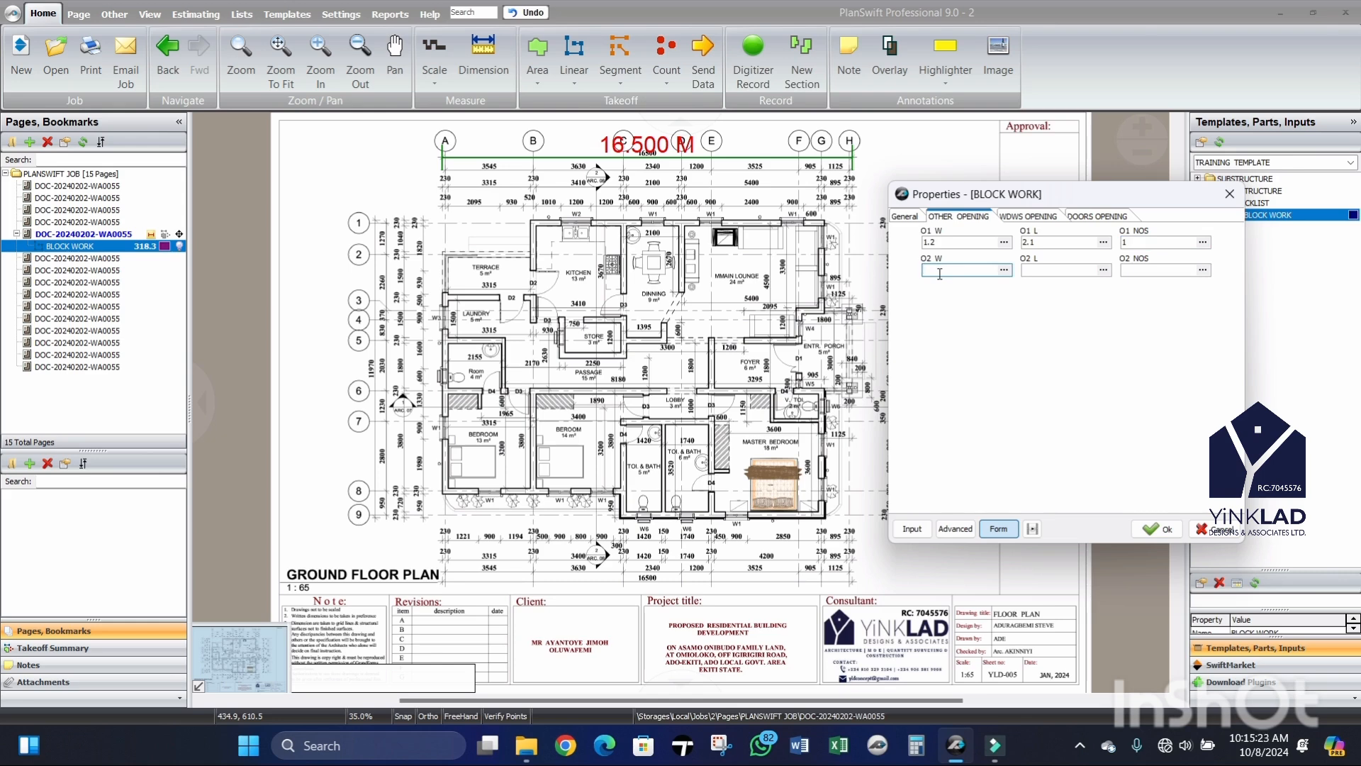
pyautogui.click(1038, 271)
pyautogui.write('3.315')
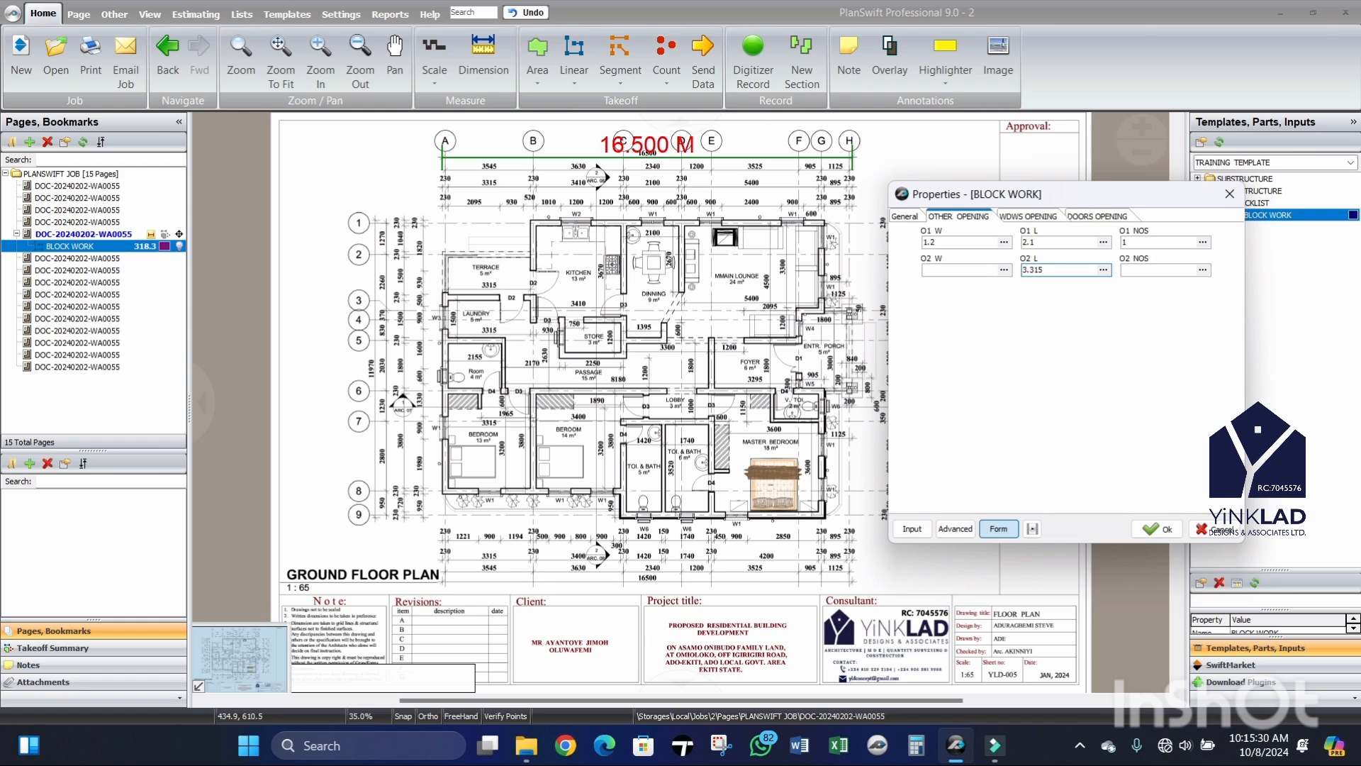
pyautogui.click(956, 269)
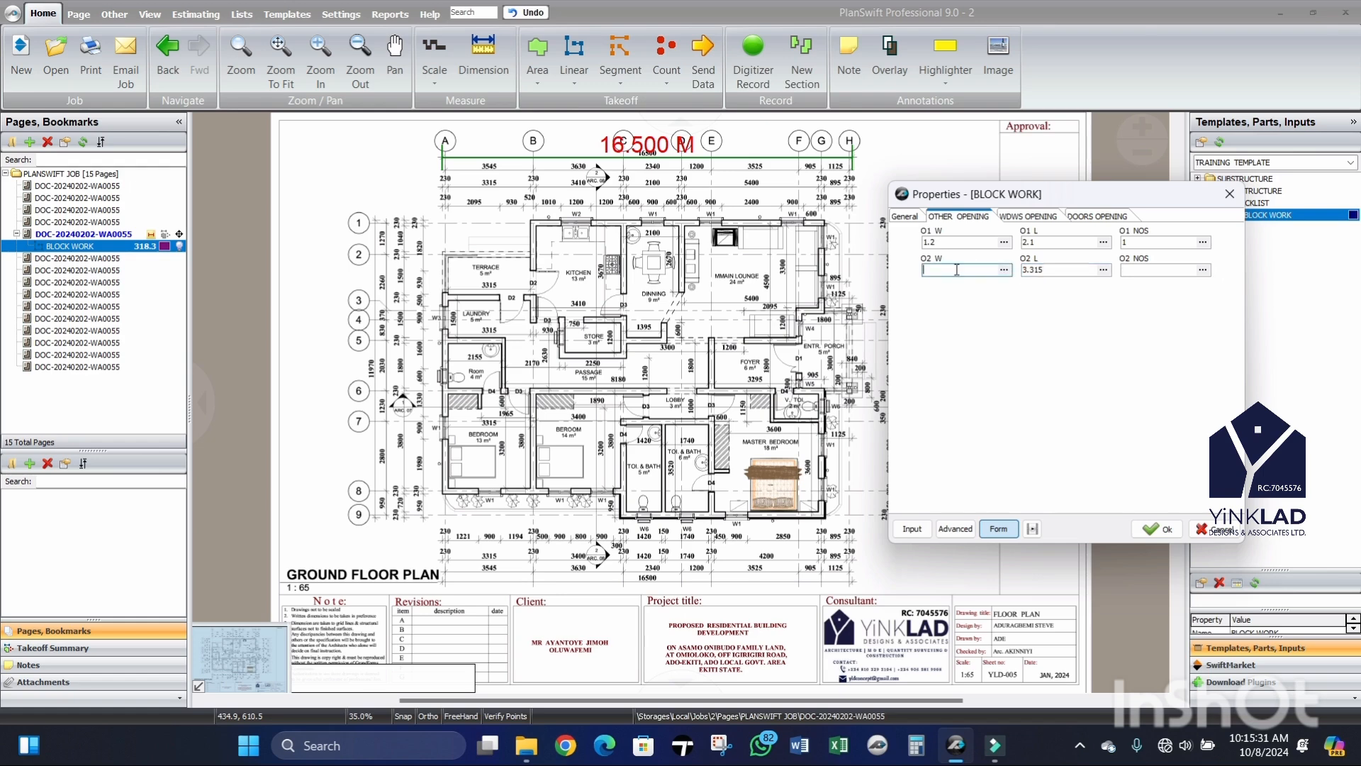
pyautogui.write('2.1')
pyautogui.click(1156, 269)
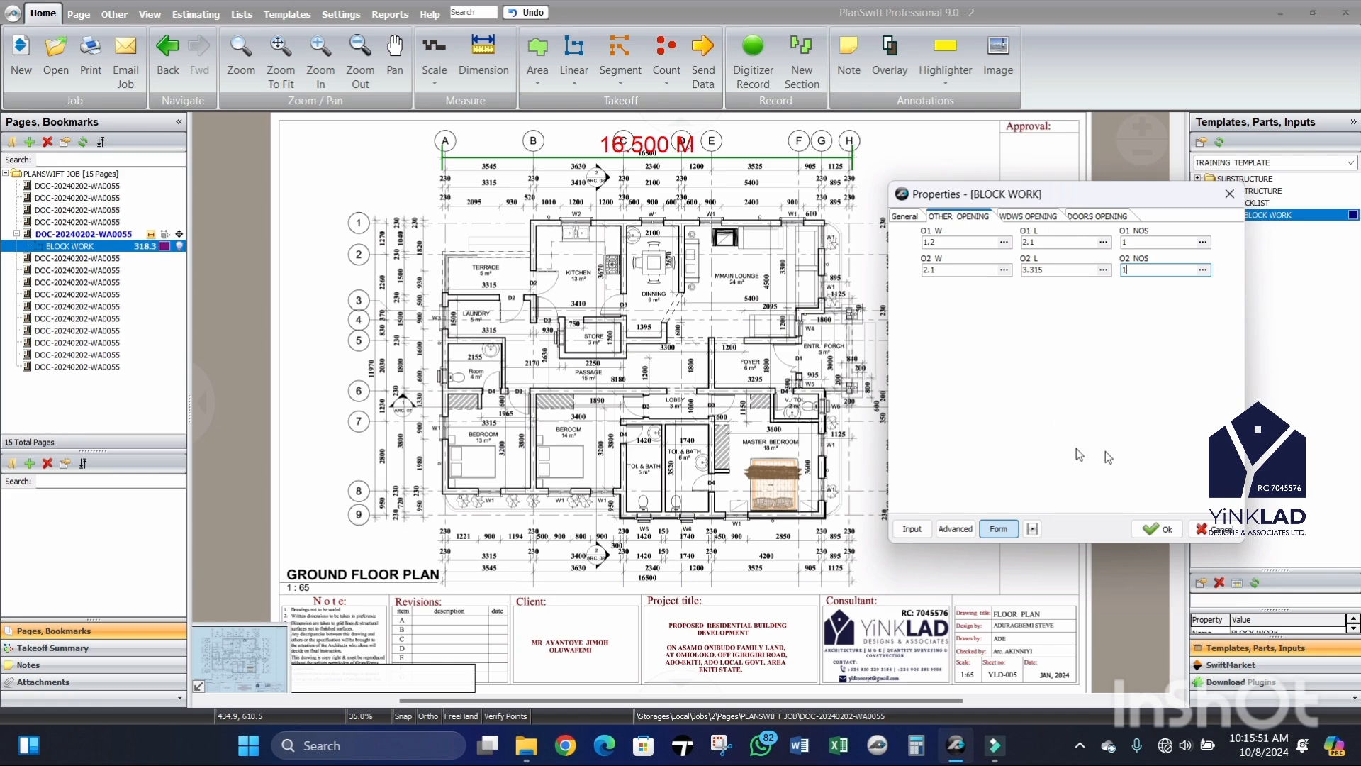
# Step: Set BLOCK WORK's column length to 0.23 and its number of columns to 3
pyautogui.click(905, 218)
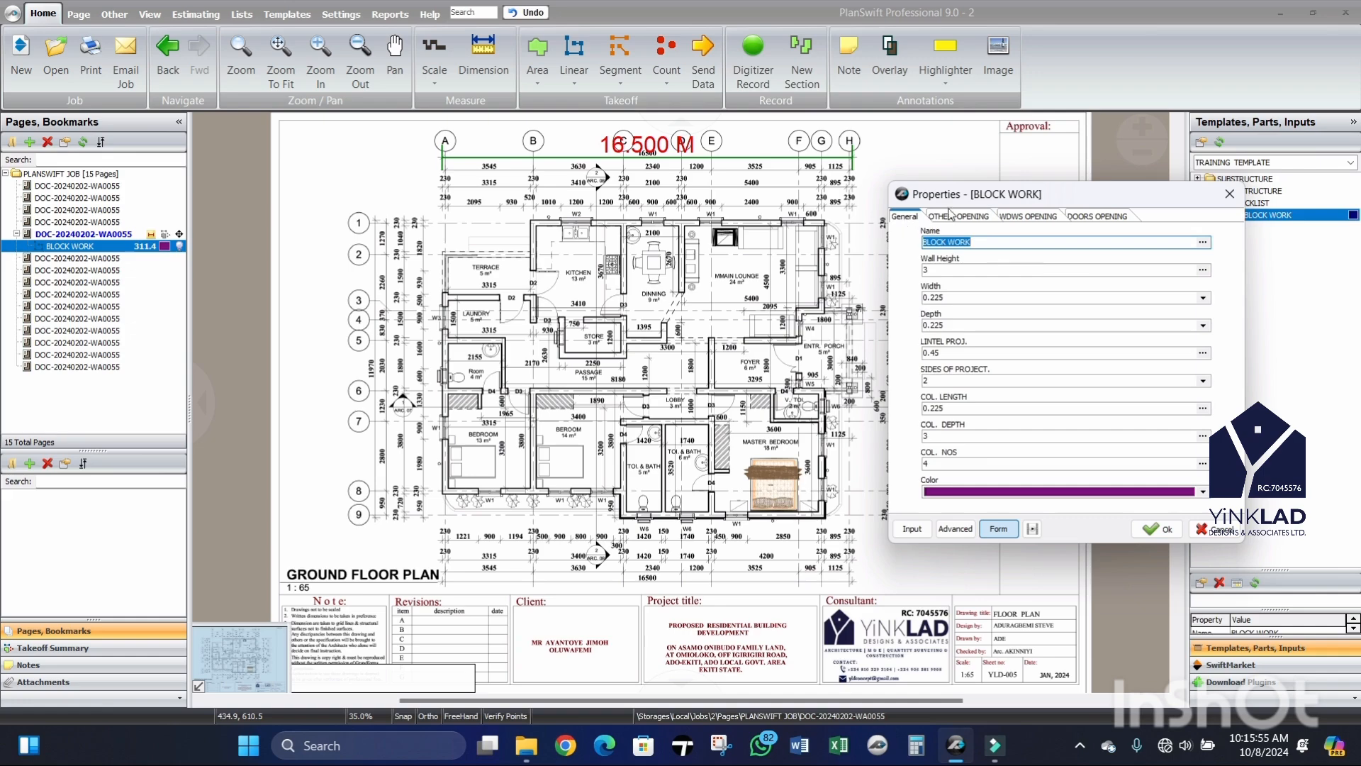
pyautogui.moveTo(975, 200); pyautogui.dragTo(1063, 146)
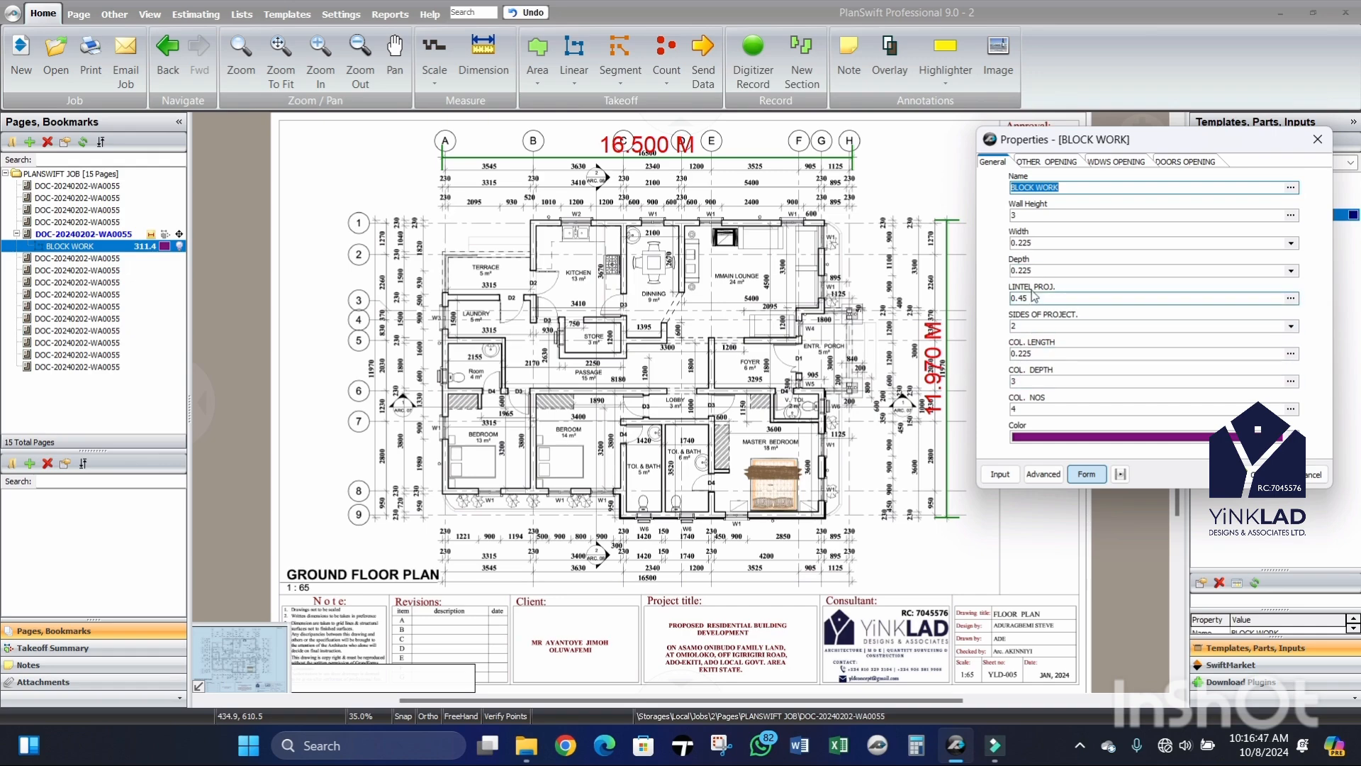
pyautogui.click(1040, 353)
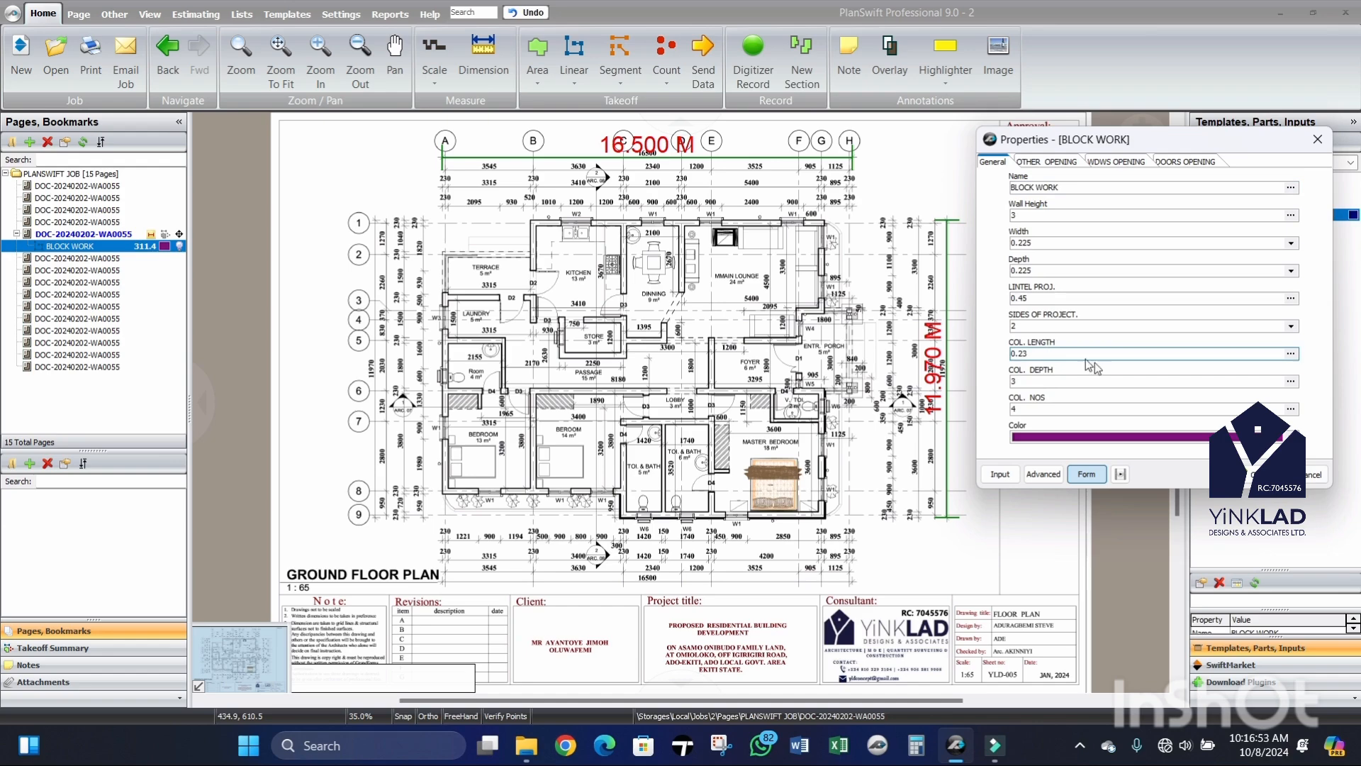
pyautogui.click(1024, 382)
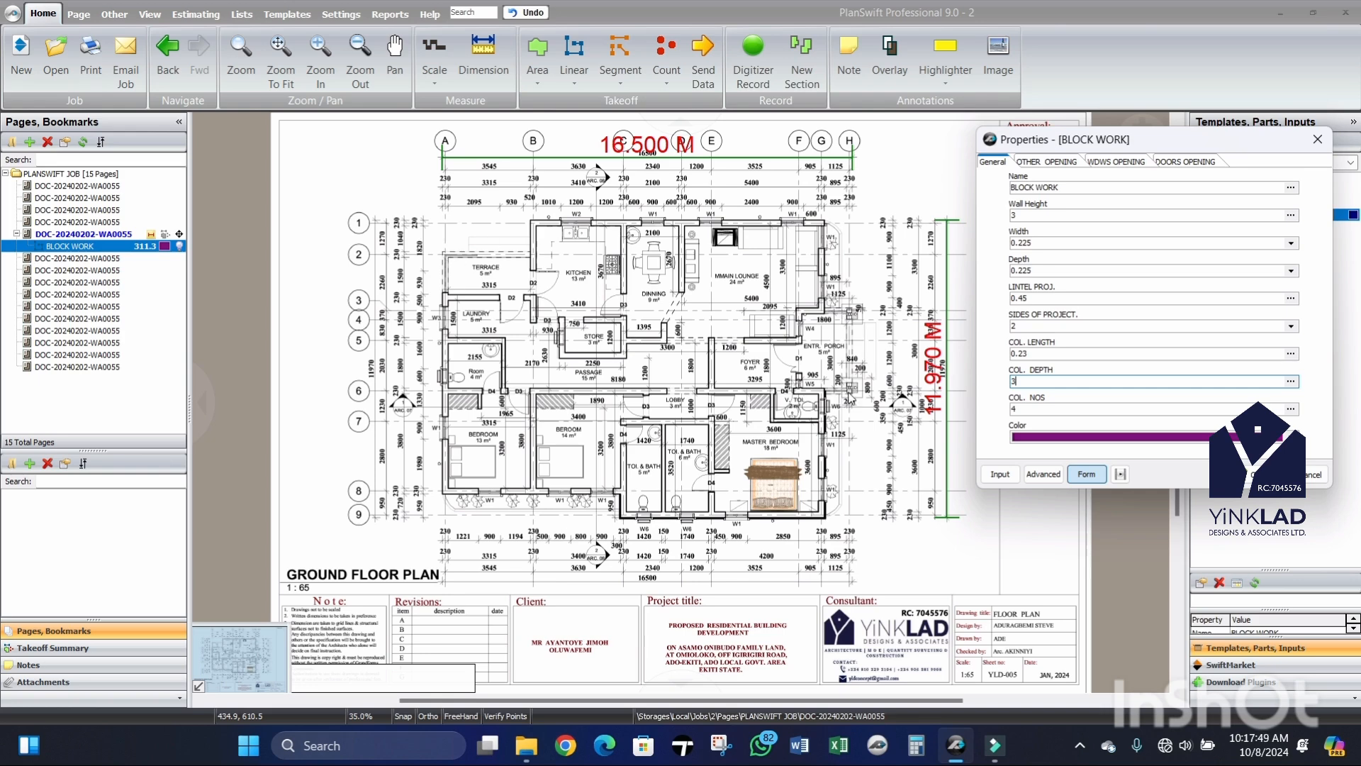
pyautogui.click(1029, 410)
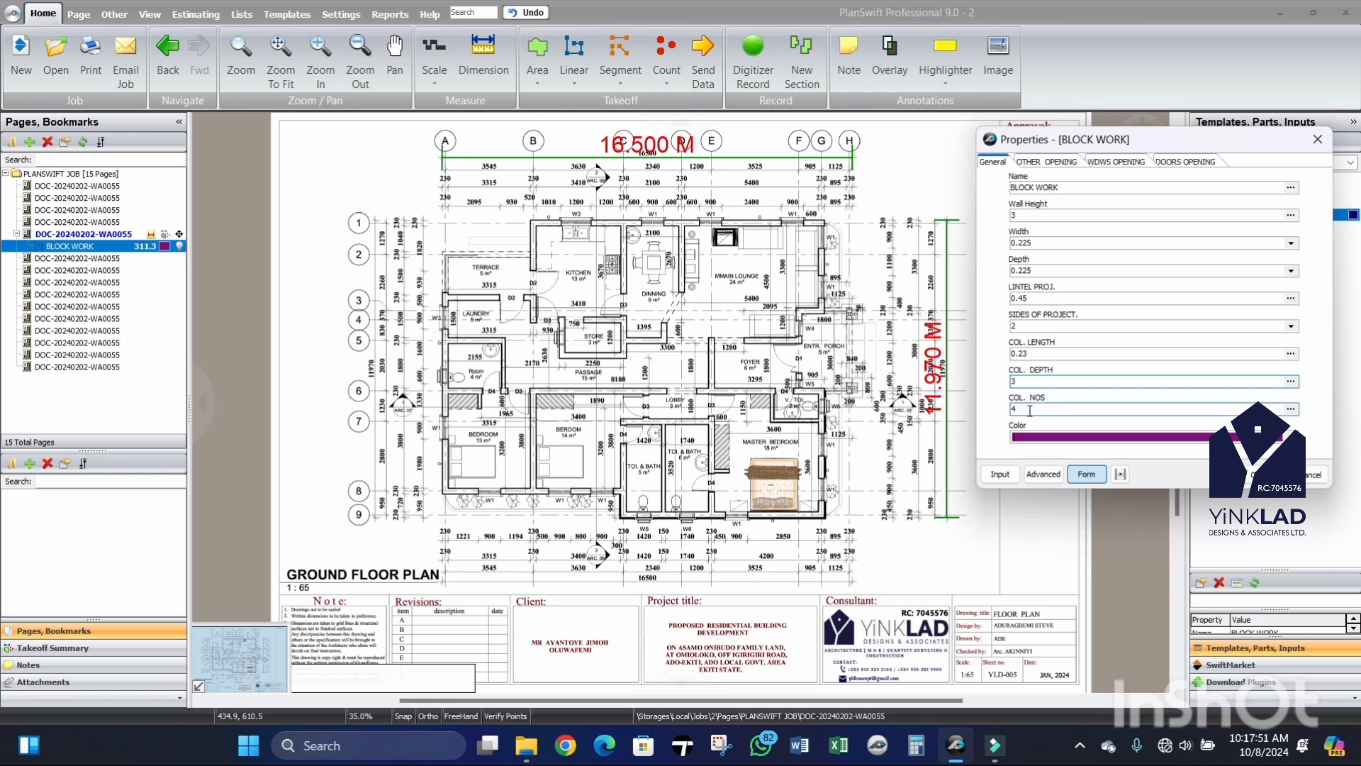
pyautogui.write('3')
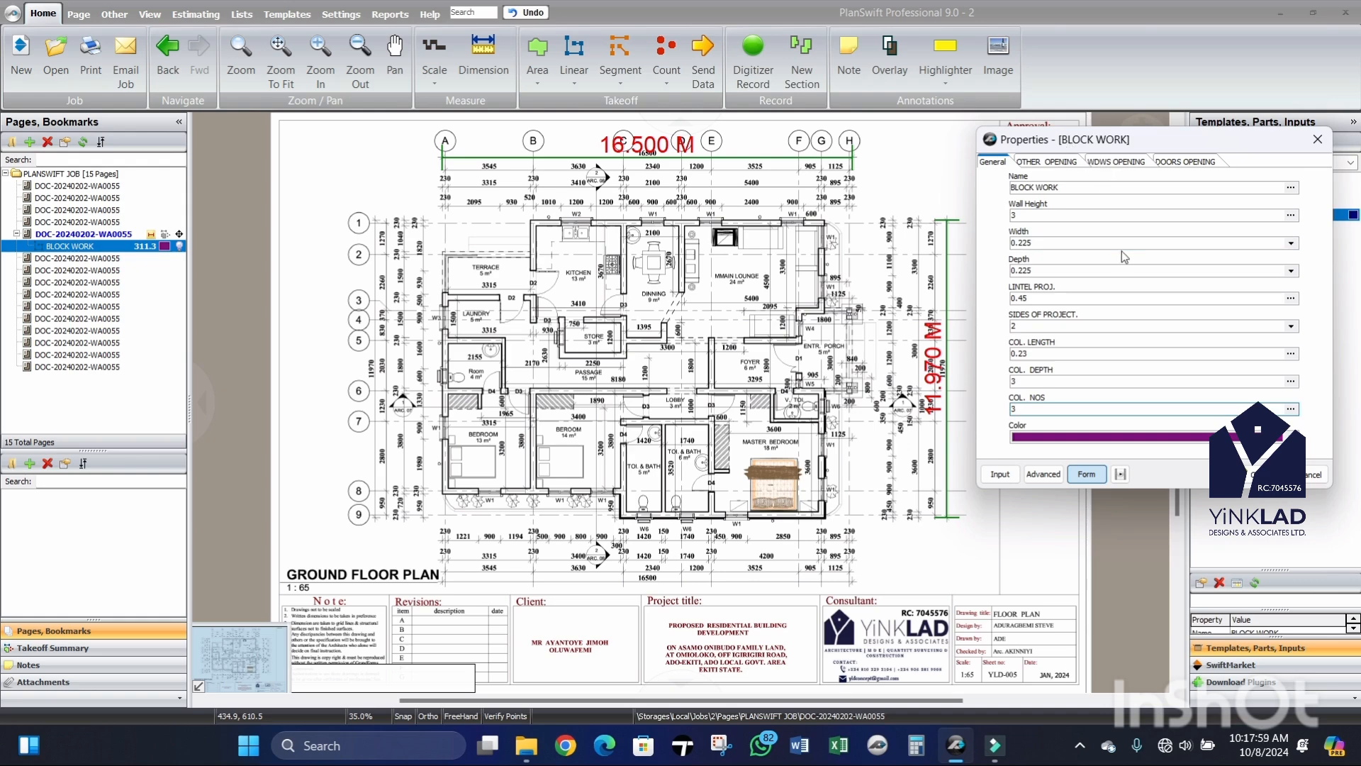
# Step: Review BLOCK WORK's advanced formulas for the takeoff, doors, windows, other openings and lintels, and accept the properties
pyautogui.click(1045, 474)
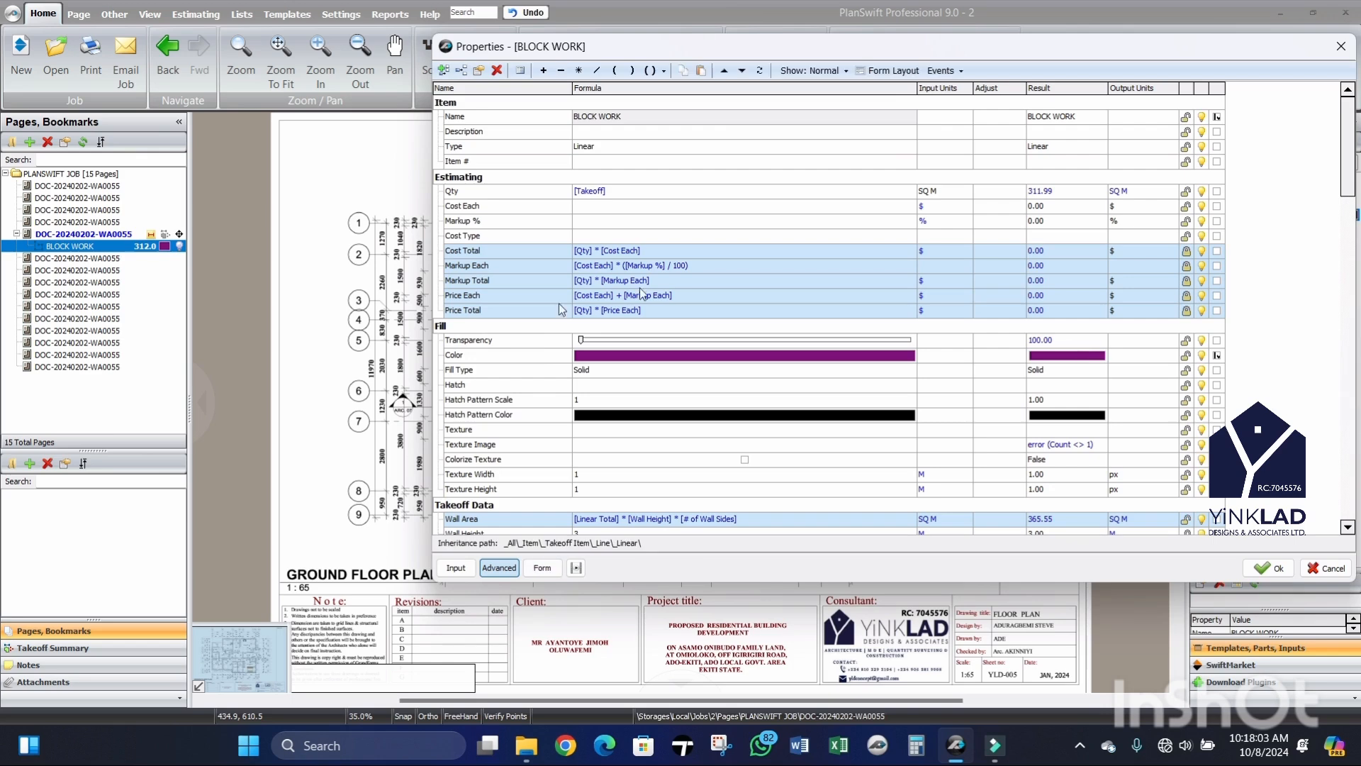
pyautogui.scroll(-8, 560, 386)
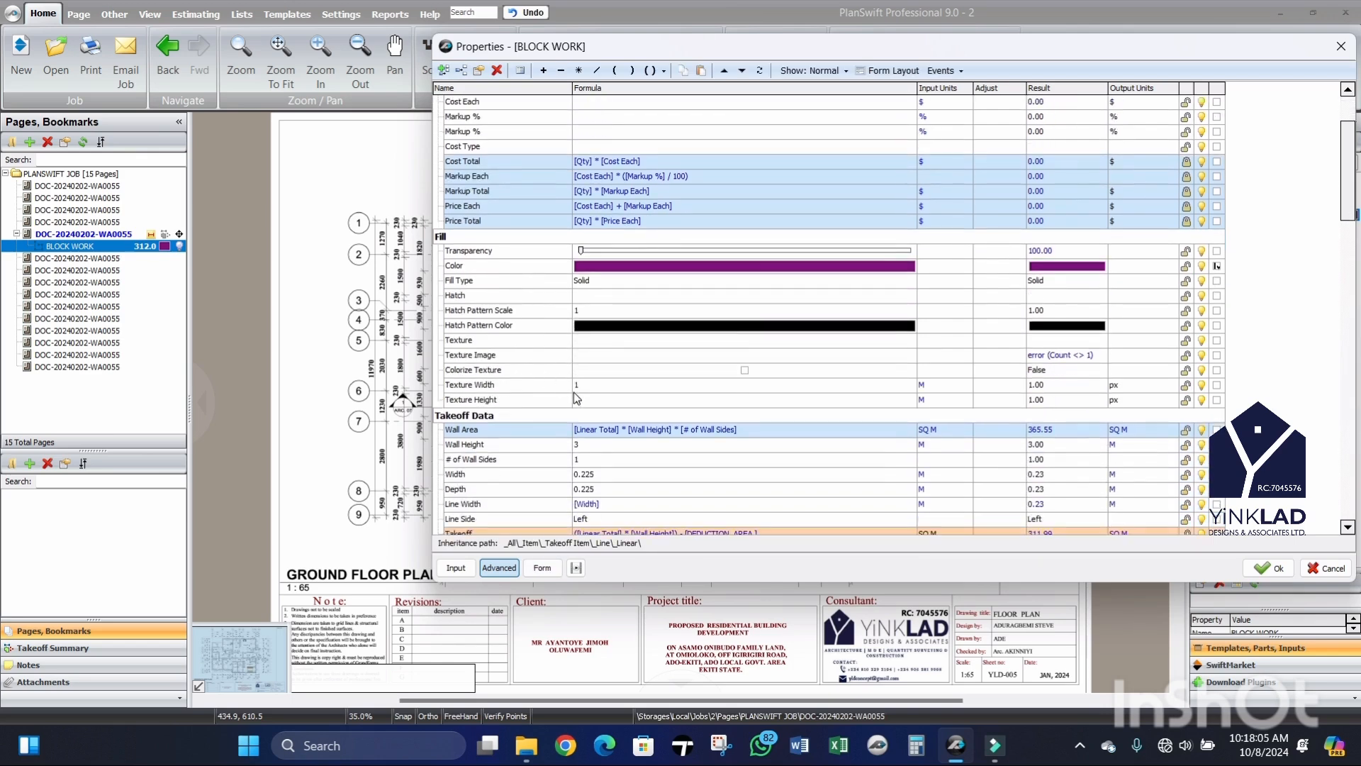
pyautogui.scroll(-3, 578, 400)
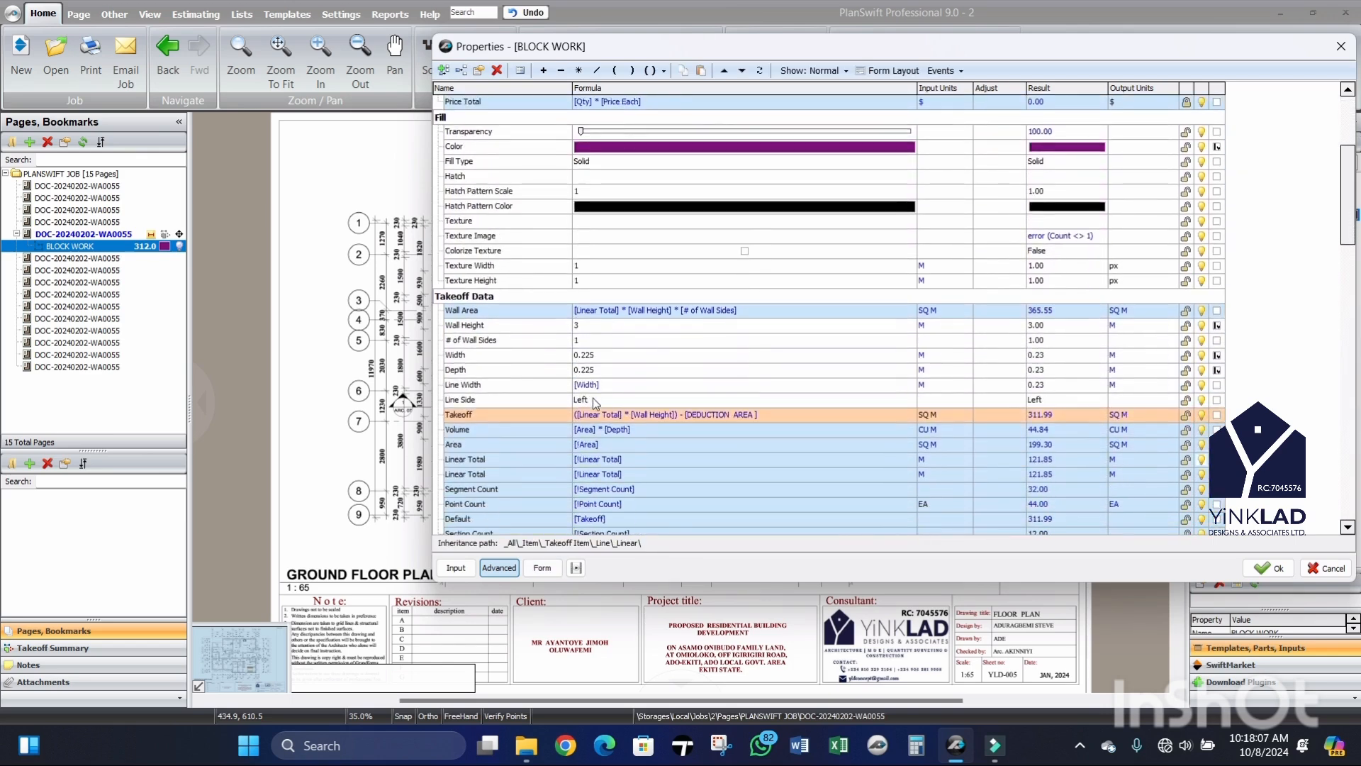
pyautogui.scroll(-3, 607, 394)
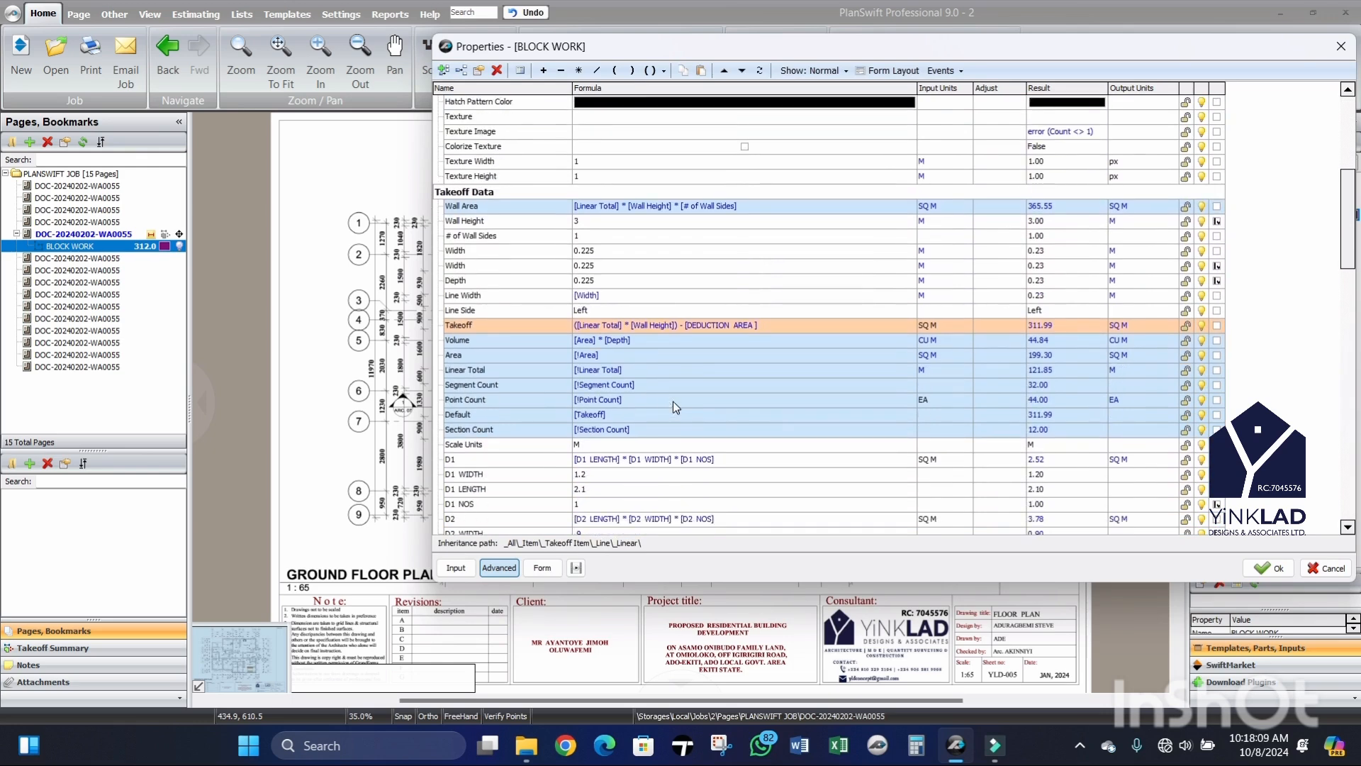
pyautogui.scroll(-3, 688, 417)
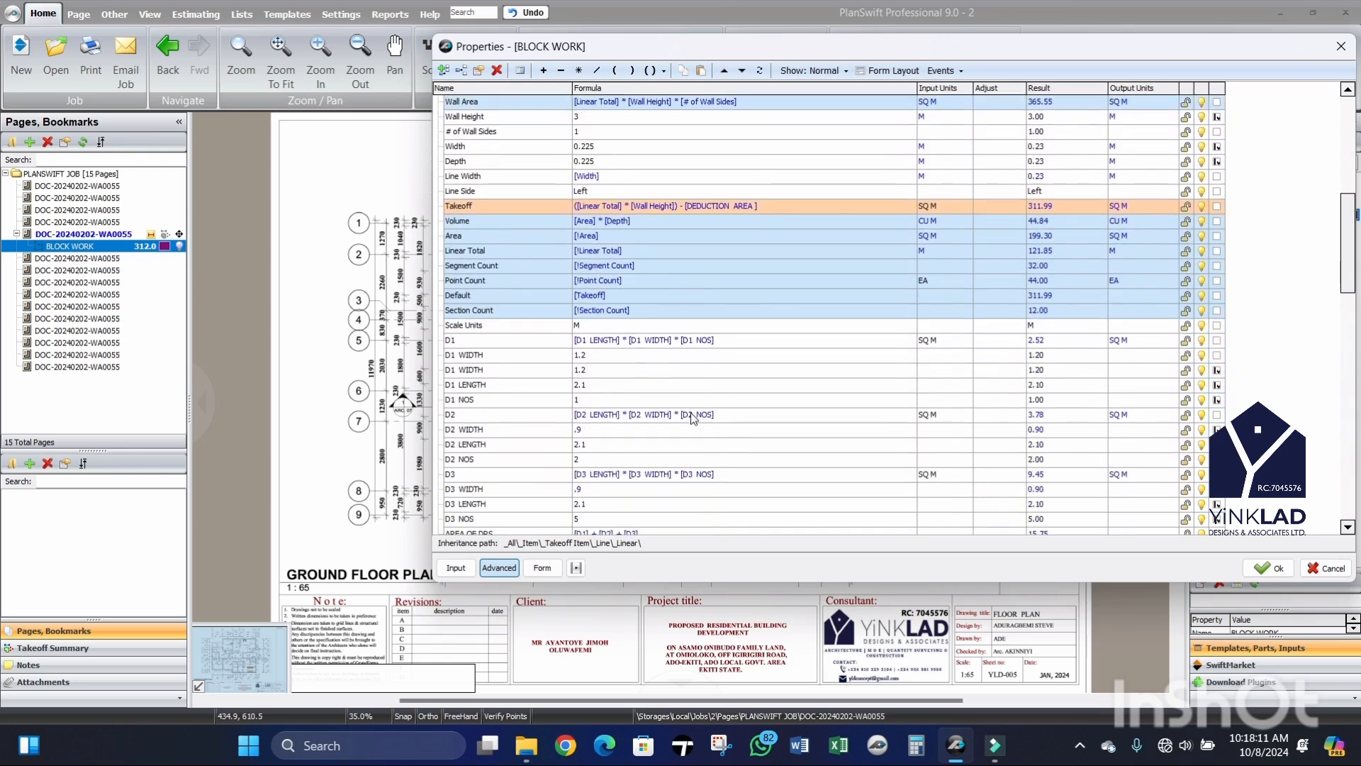
pyautogui.scroll(-3, 693, 418)
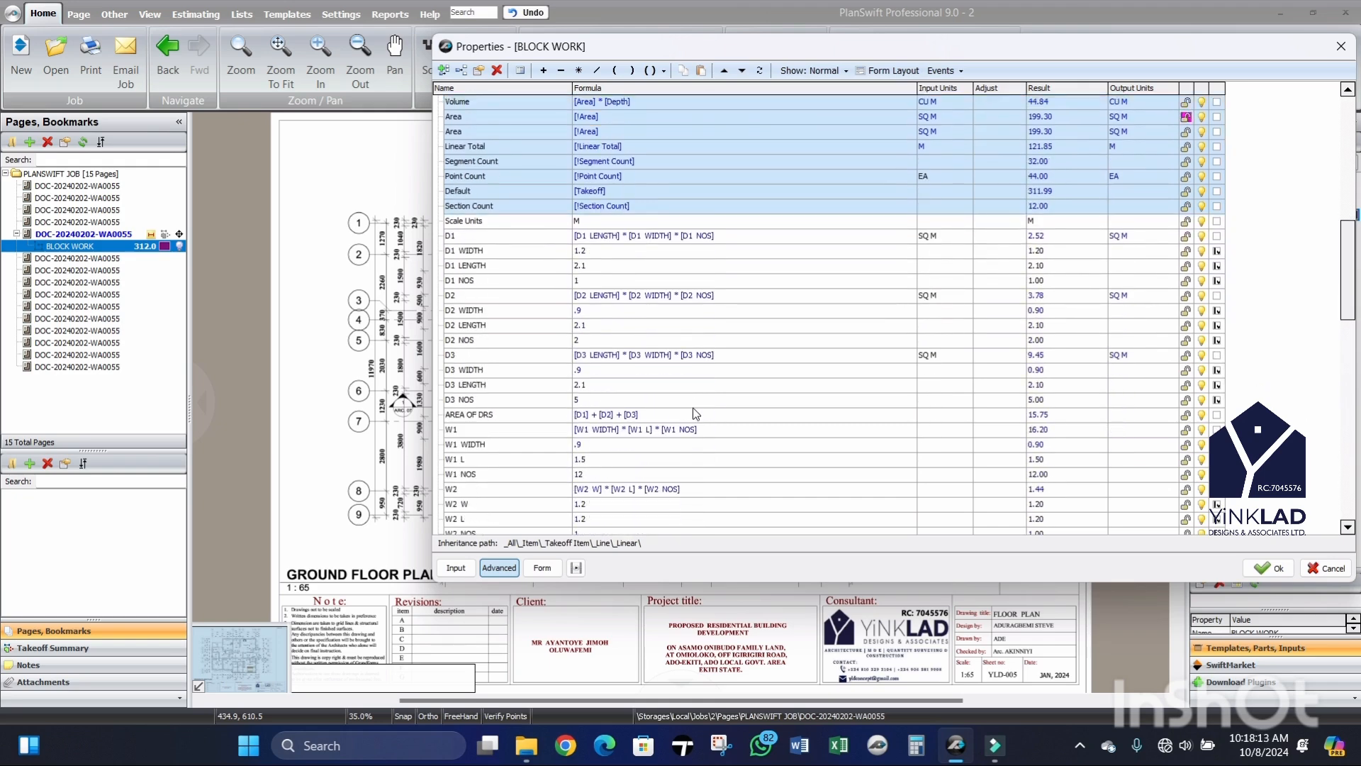
pyautogui.scroll(-3, 695, 411)
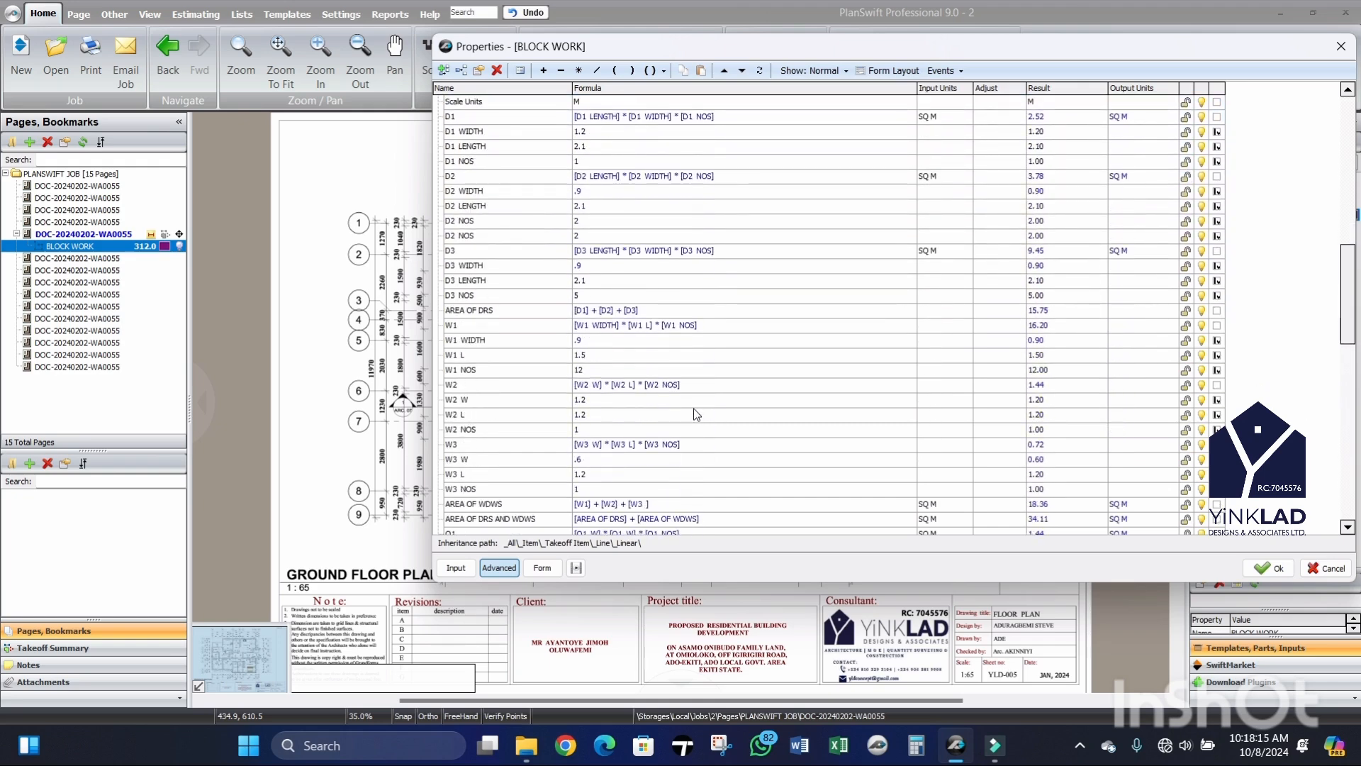
pyautogui.scroll(-3, 695, 414)
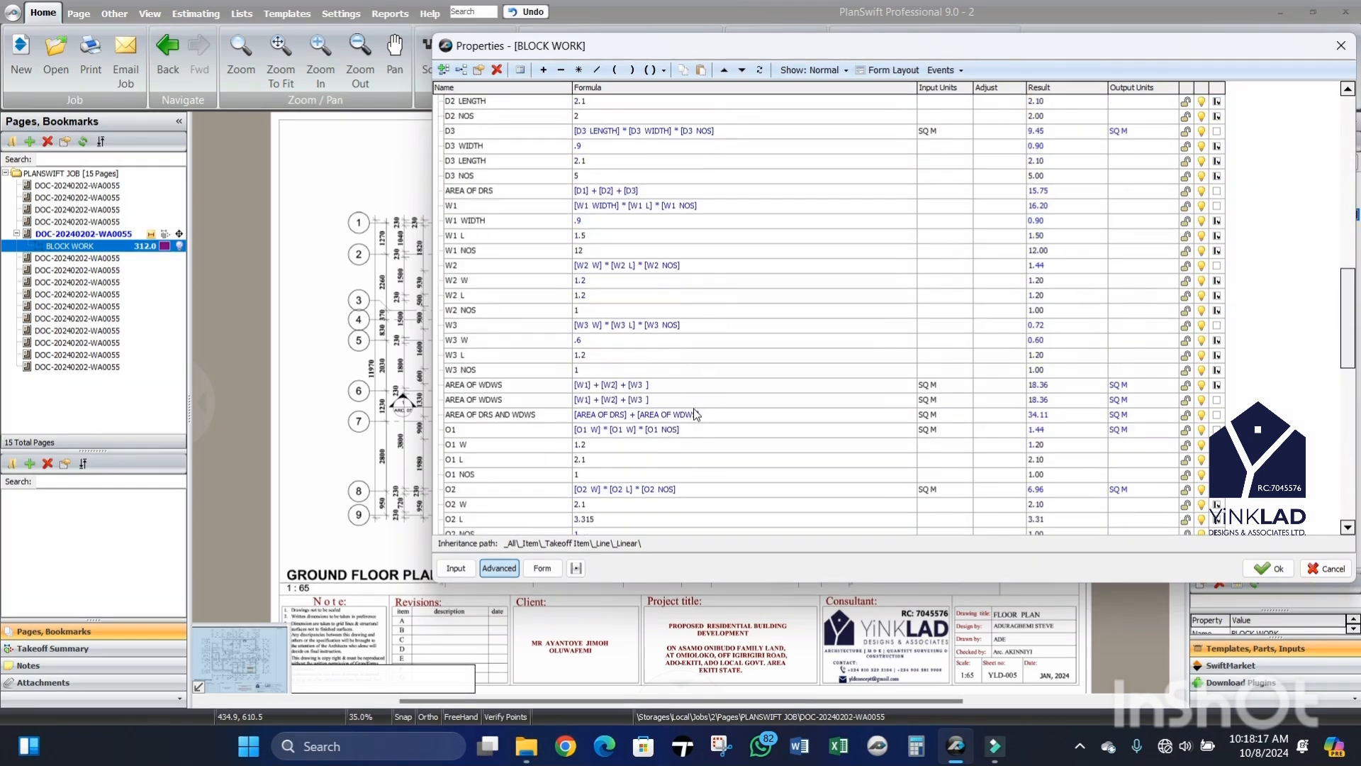
pyautogui.scroll(-4, 695, 414)
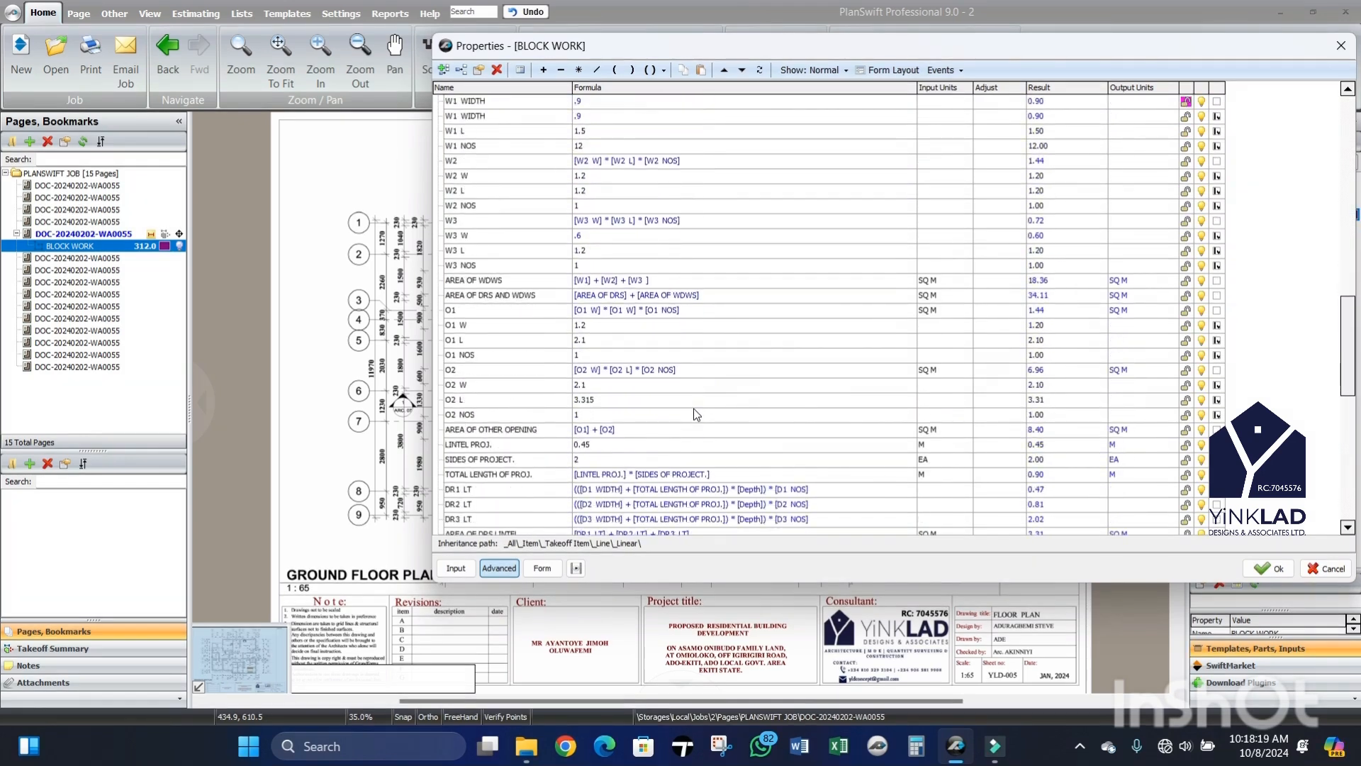
pyautogui.scroll(-2, 694, 415)
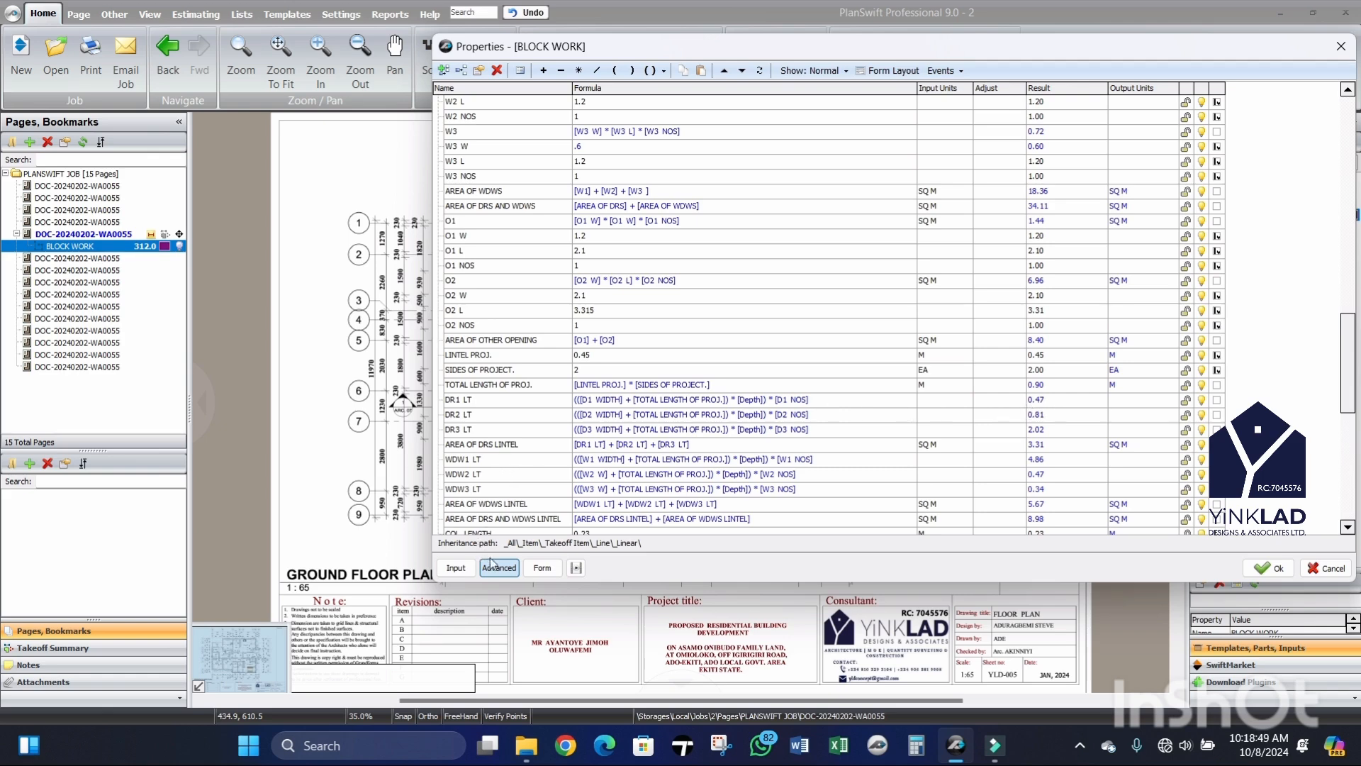
pyautogui.click(539, 569)
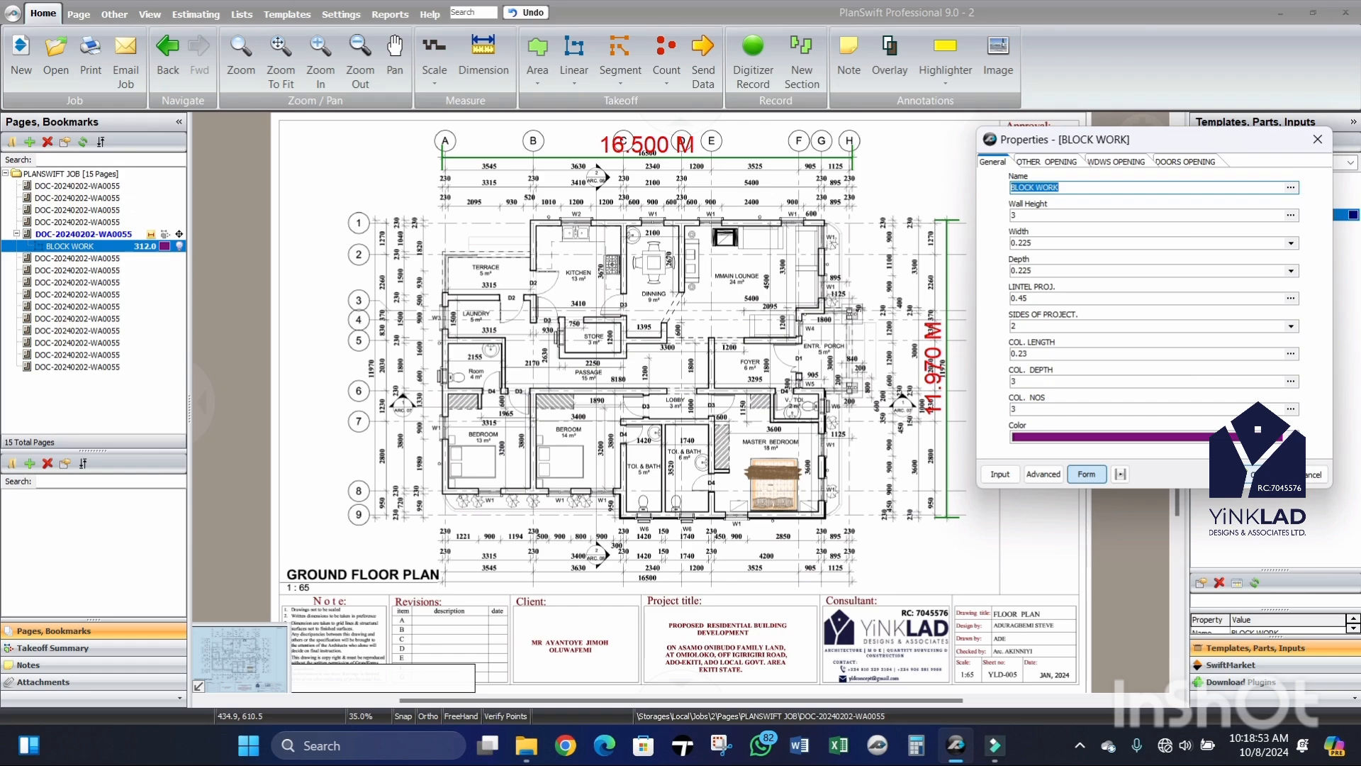
pyautogui.click(1253, 474)
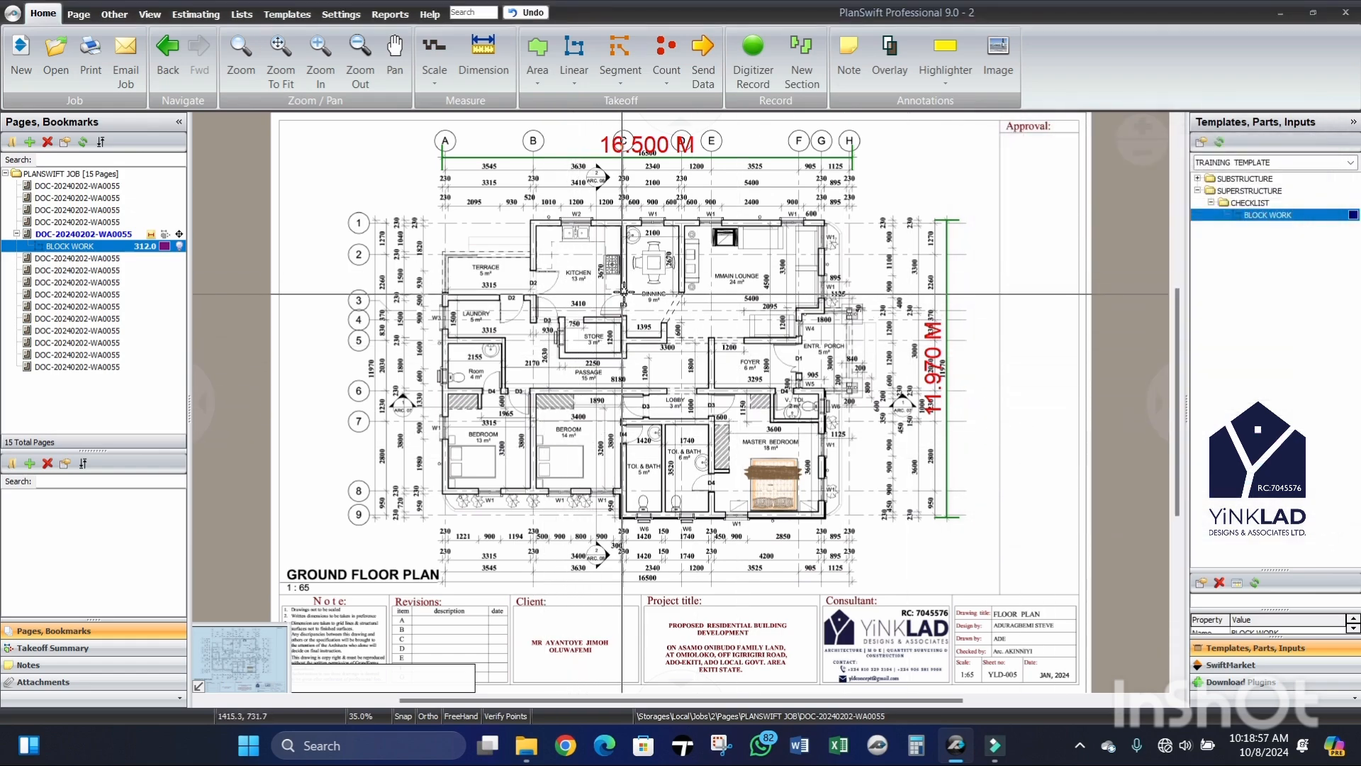
pyautogui.scroll(2, 624, 294)
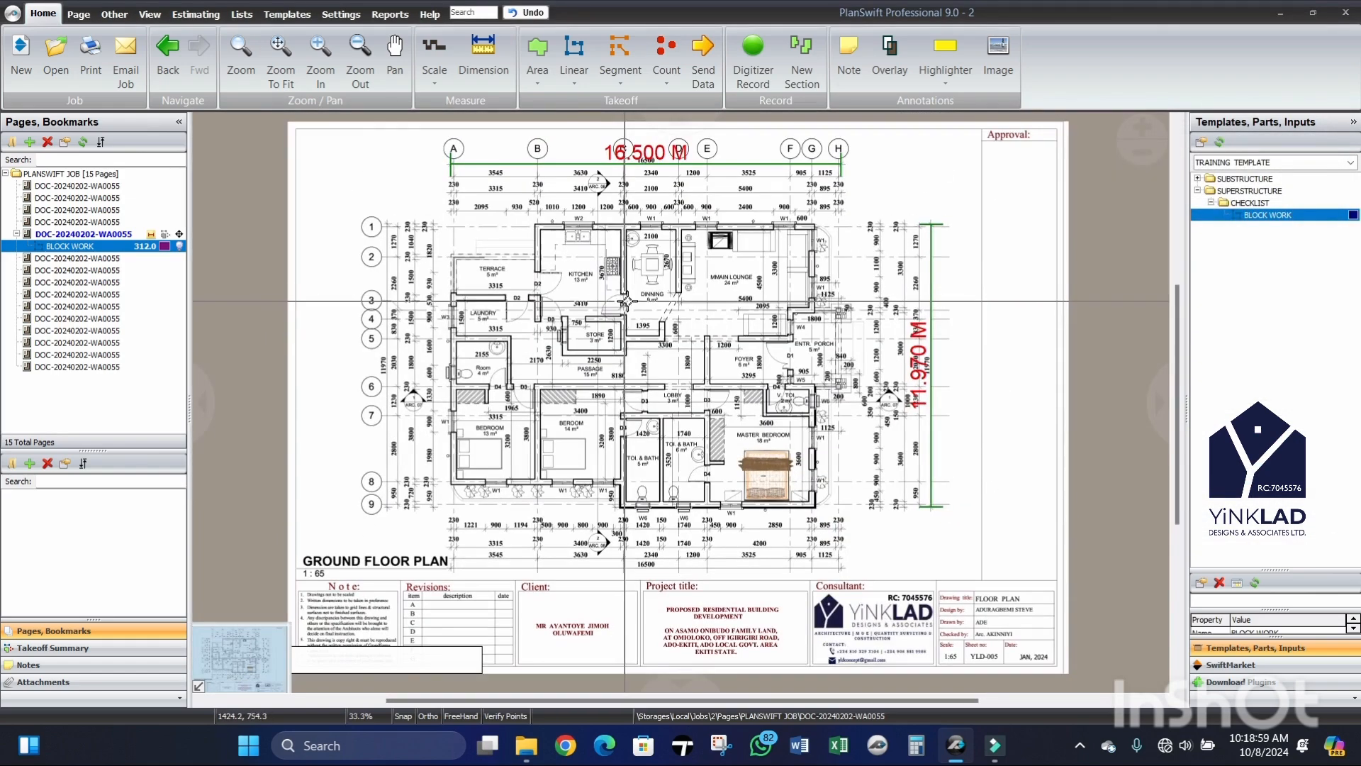
pyautogui.scroll(2, 692, 198)
pyautogui.scroll(-3, 668, 301)
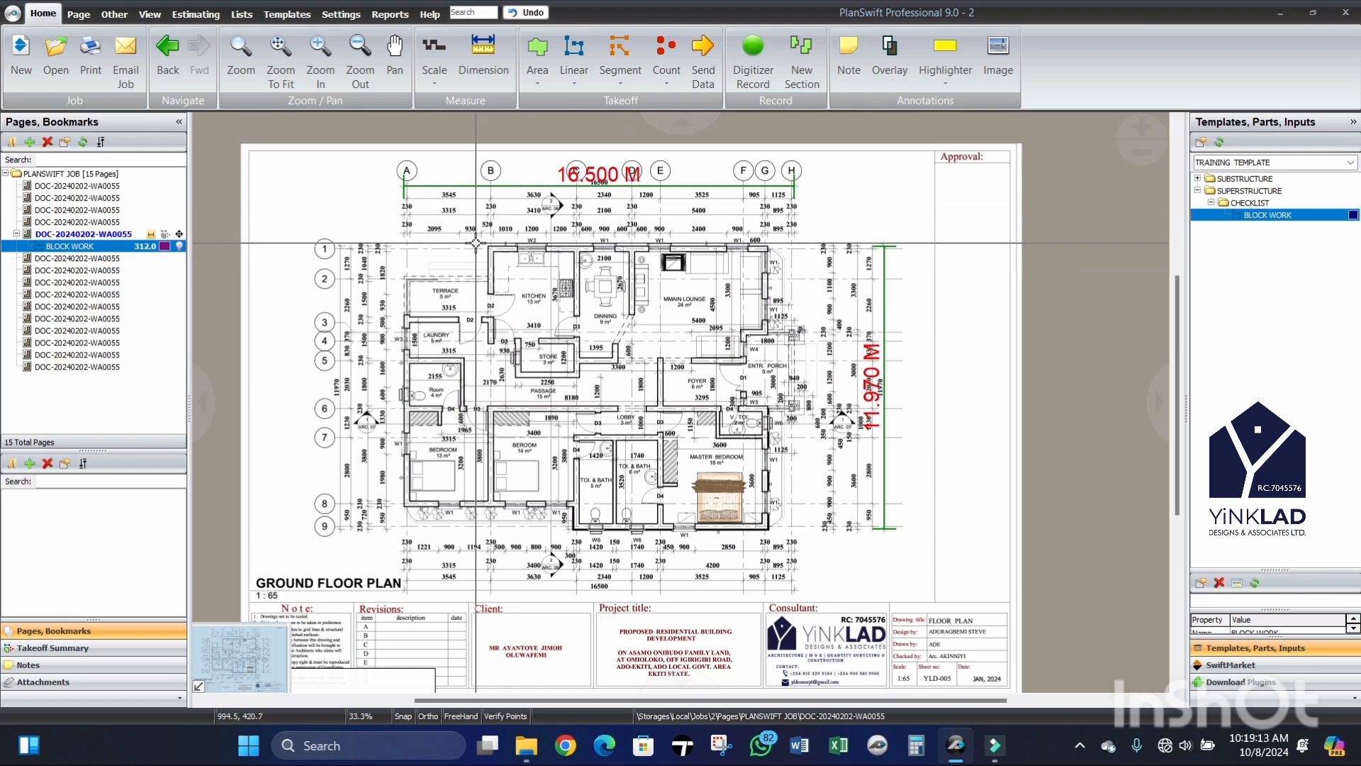
pyautogui.scroll(1, 475, 239)
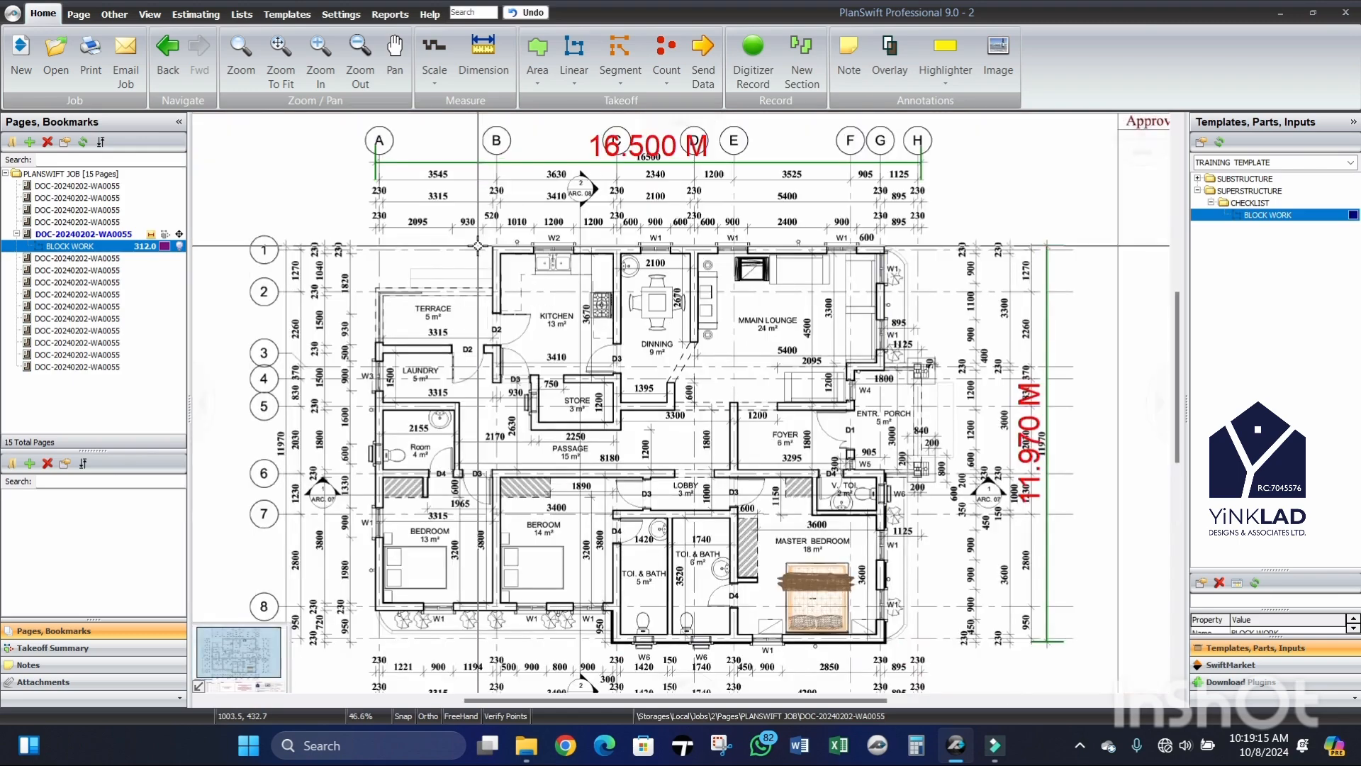